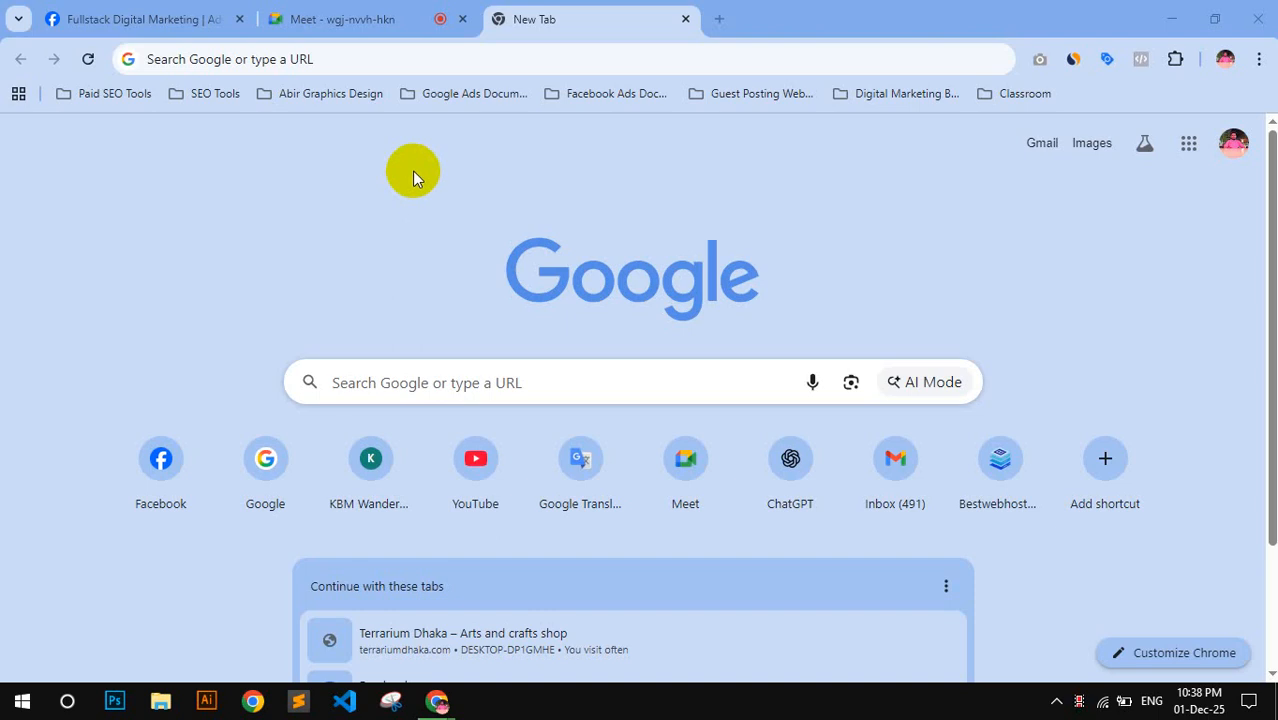
Step: Check the Meet call's participant list, alternating with the new tab page
click(362, 16)
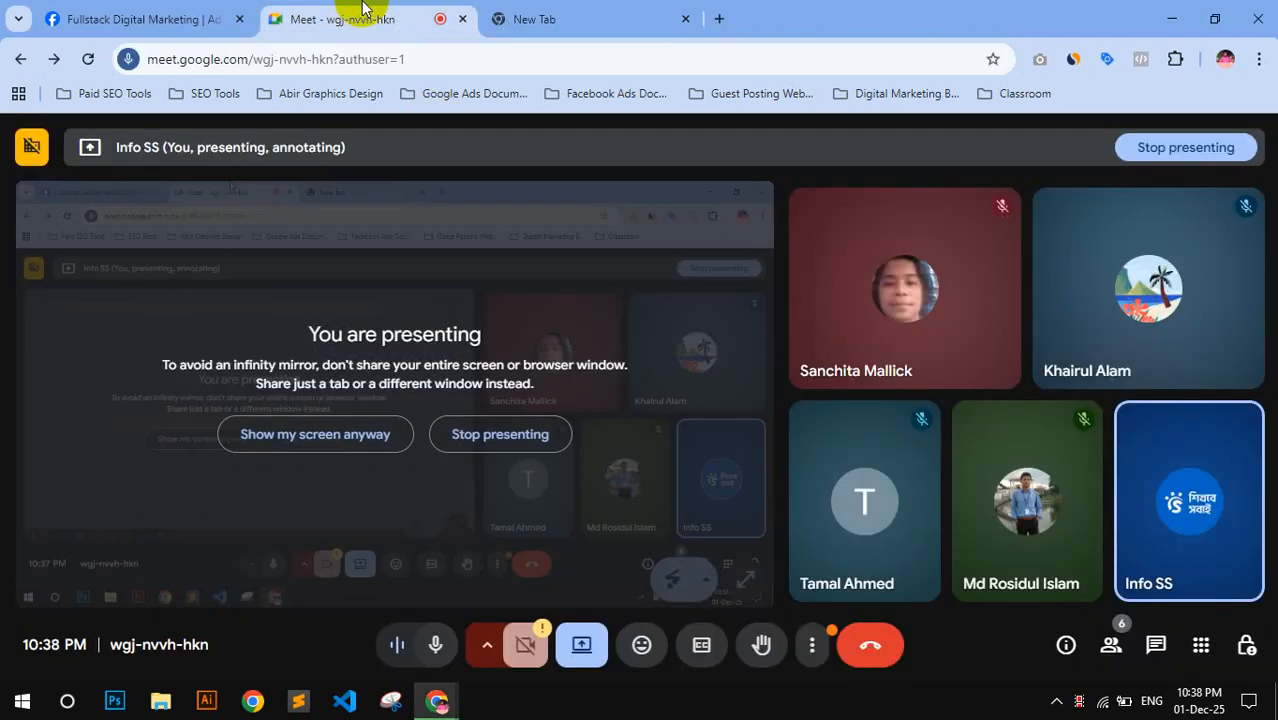
click(585, 14)
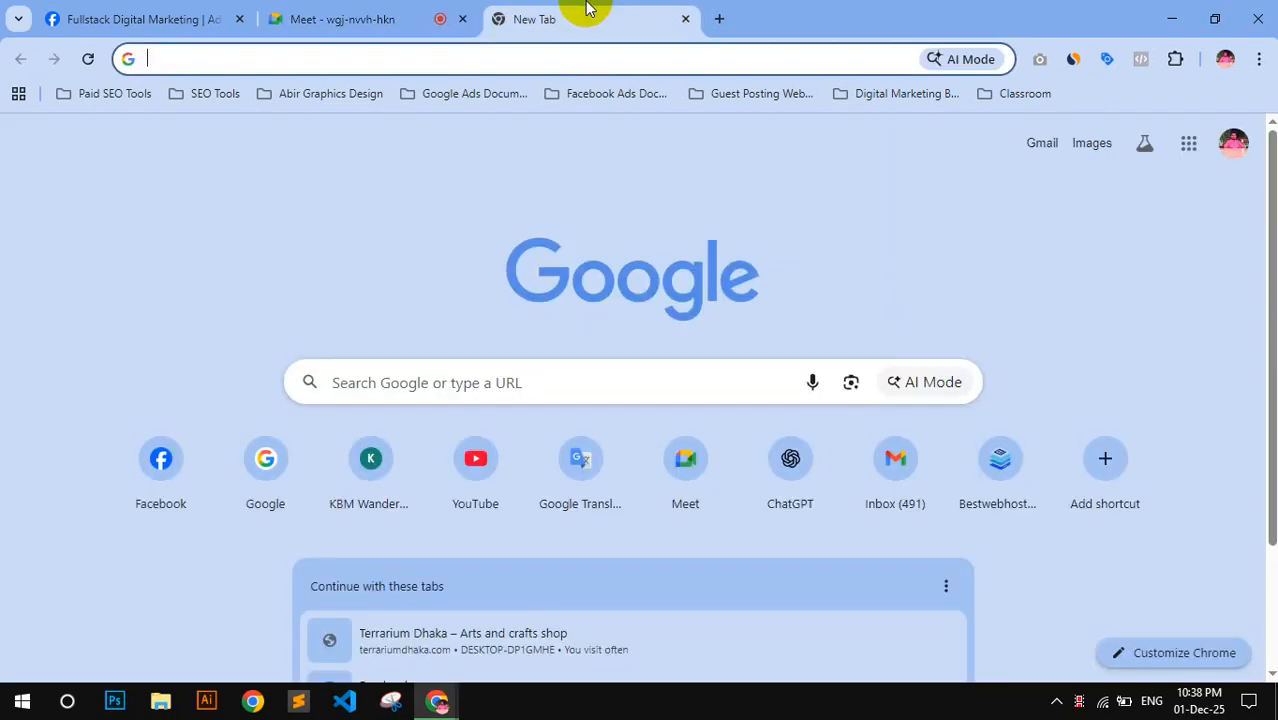
click(362, 14)
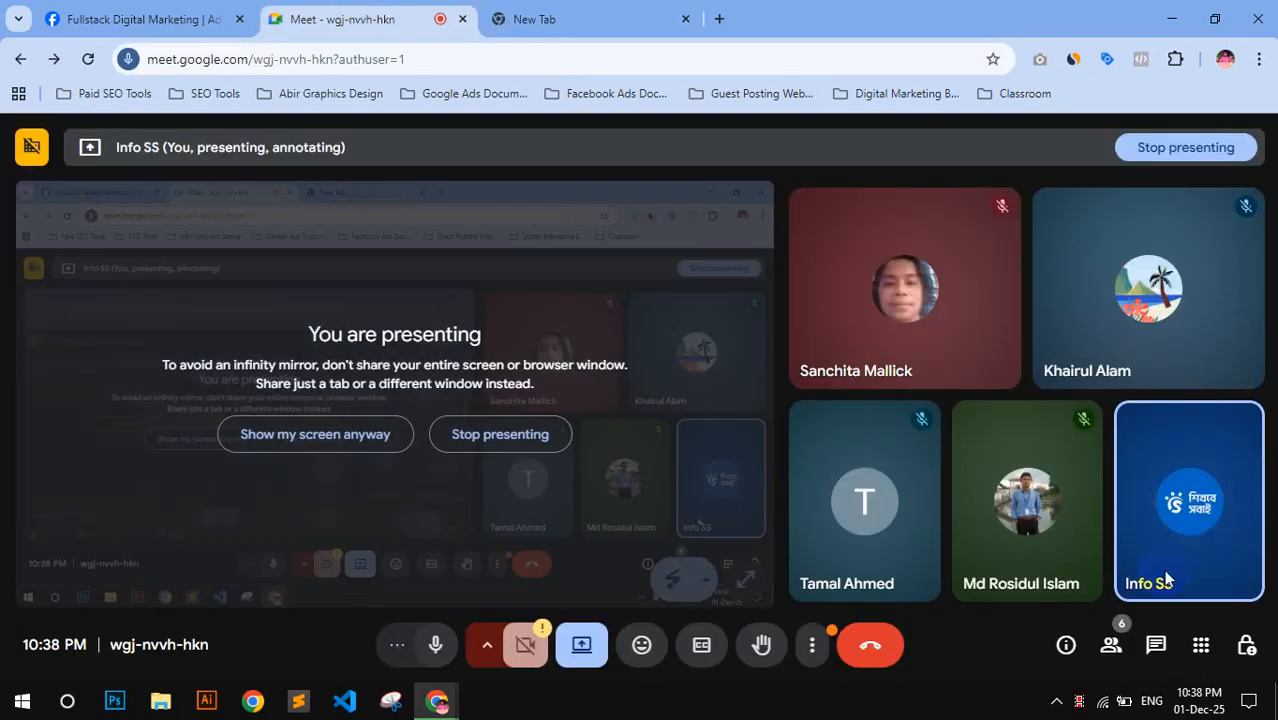
click(1110, 650)
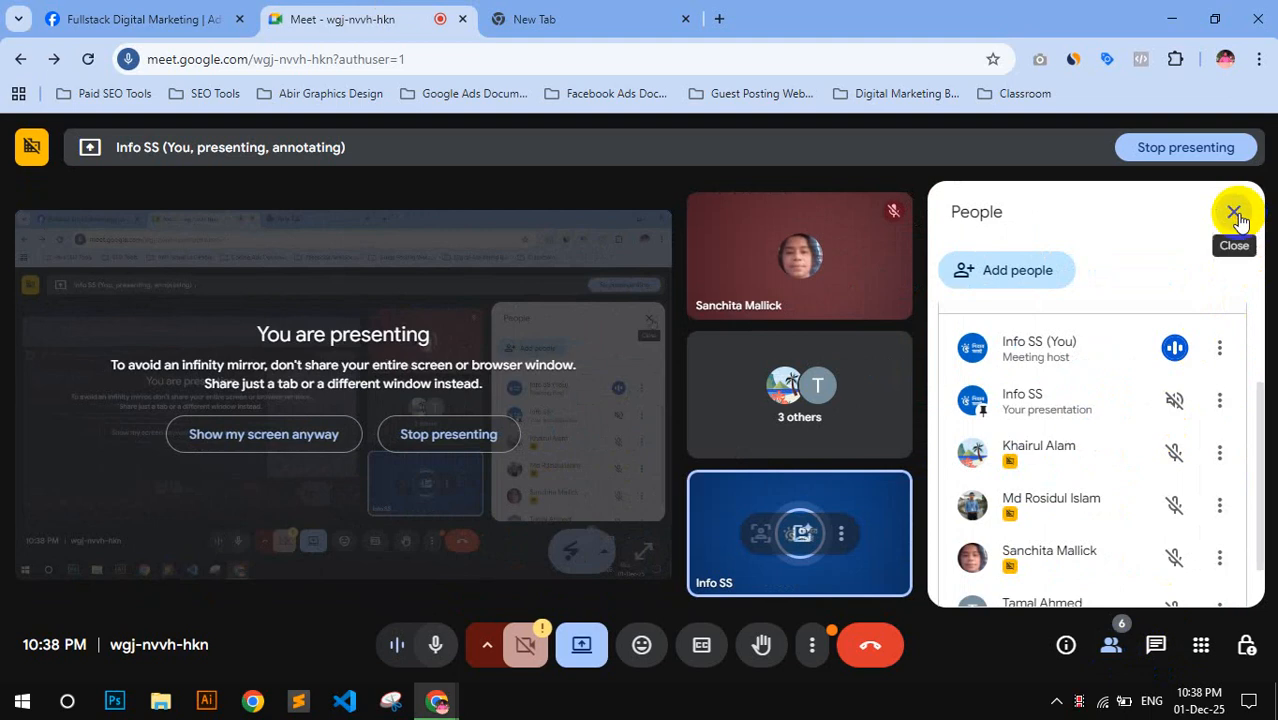
click(1235, 214)
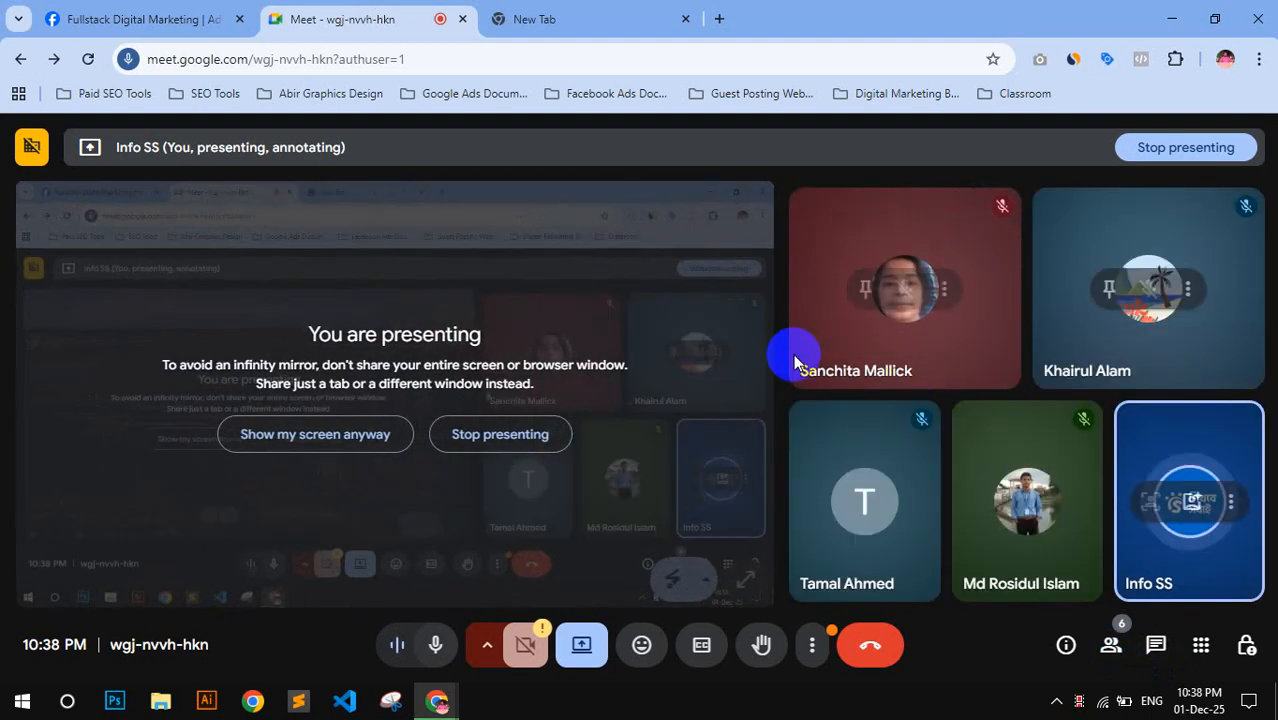
click(640, 12)
scroll(336, 250, down, 1)
scroll(395, 260, up, 1)
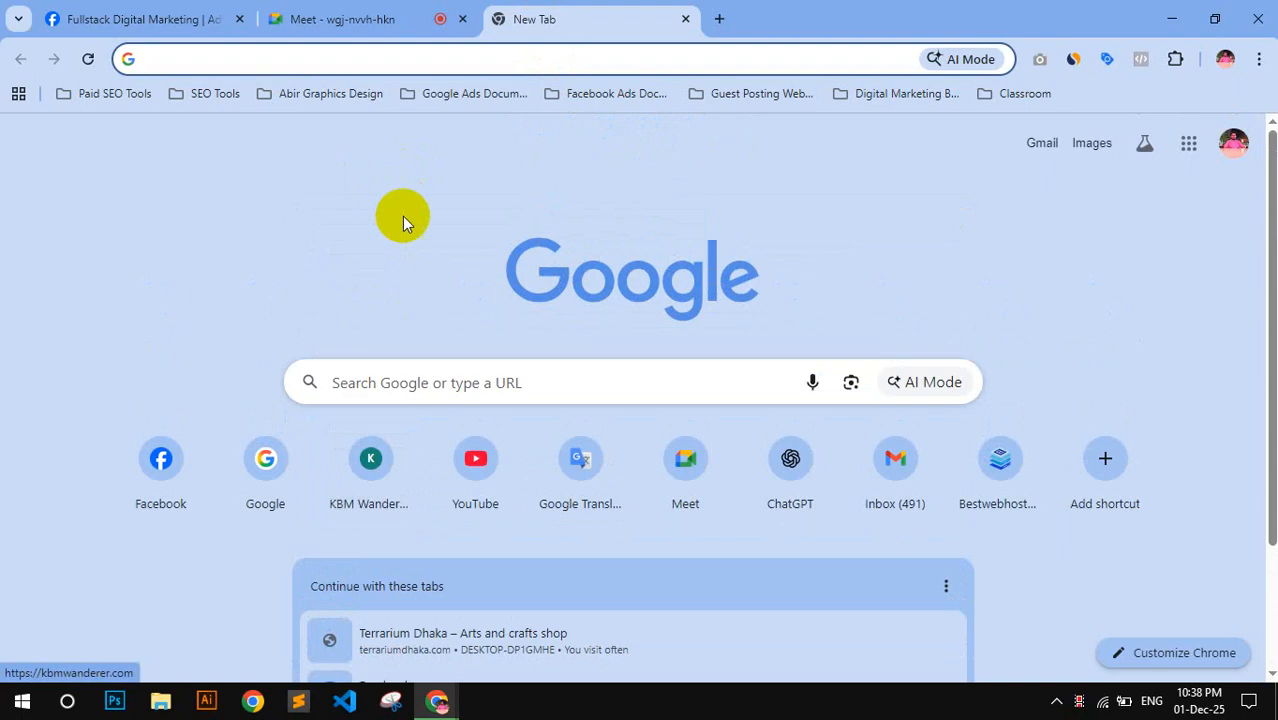
click(333, 28)
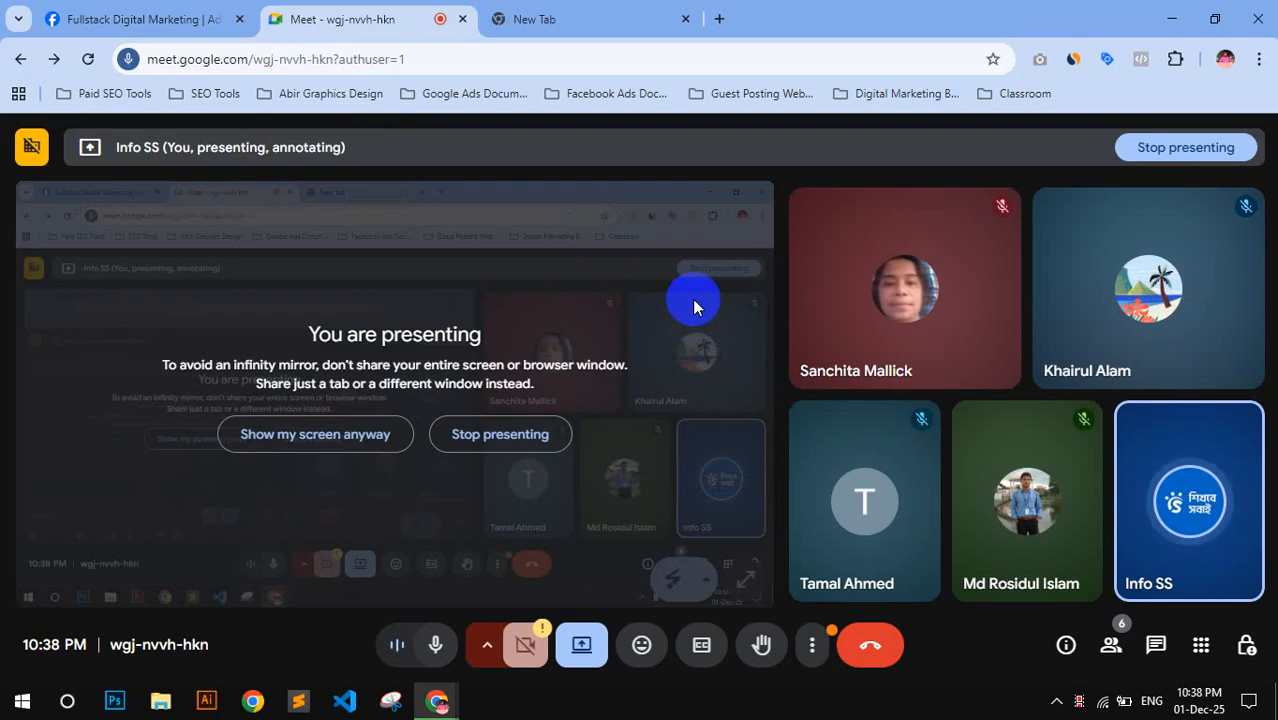
Step: Admit the waiting participant to the Meet call for seven attendees, ending on the new tab
click(545, 15)
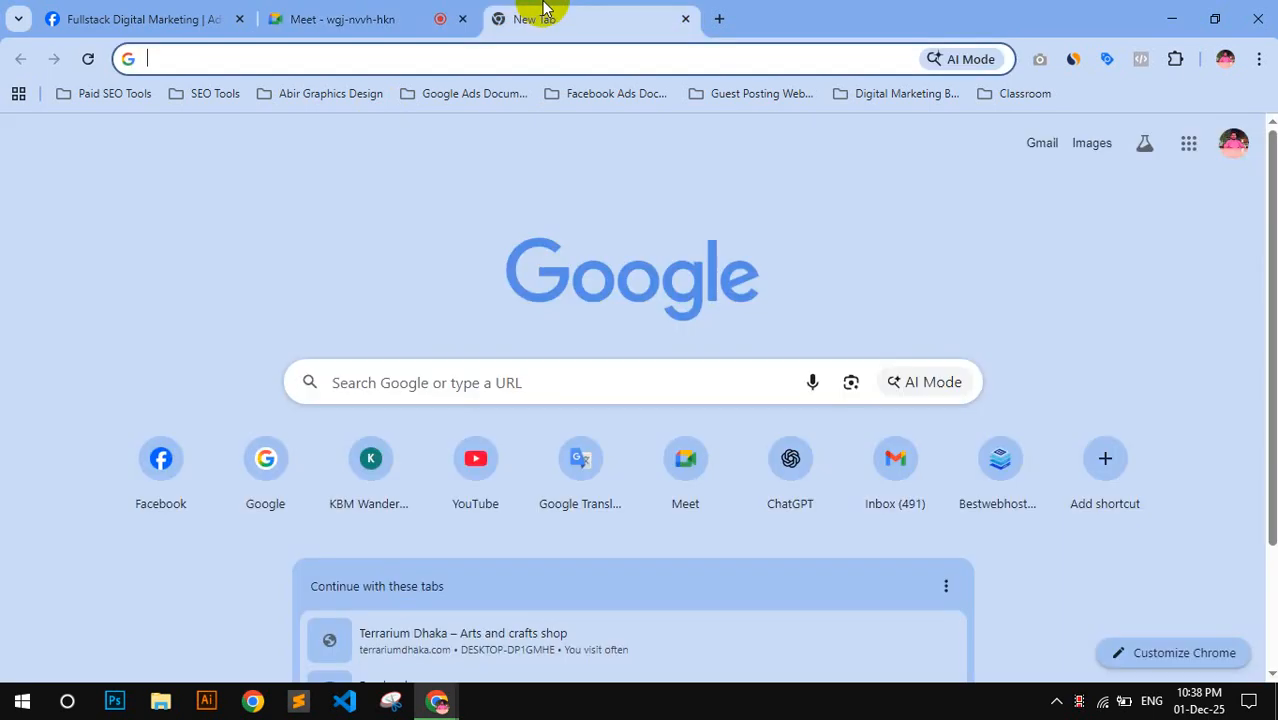
scroll(380, 300, down, 2)
scroll(374, 271, up, 2)
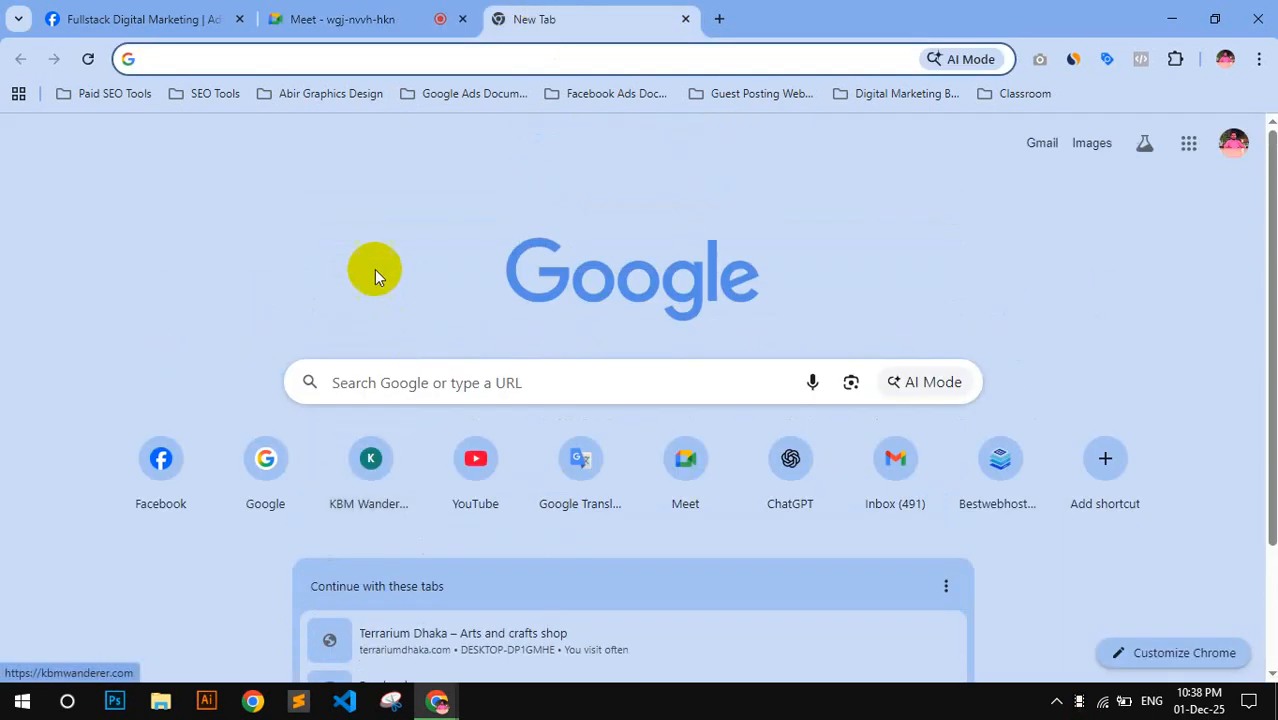
click(357, 15)
click(545, 15)
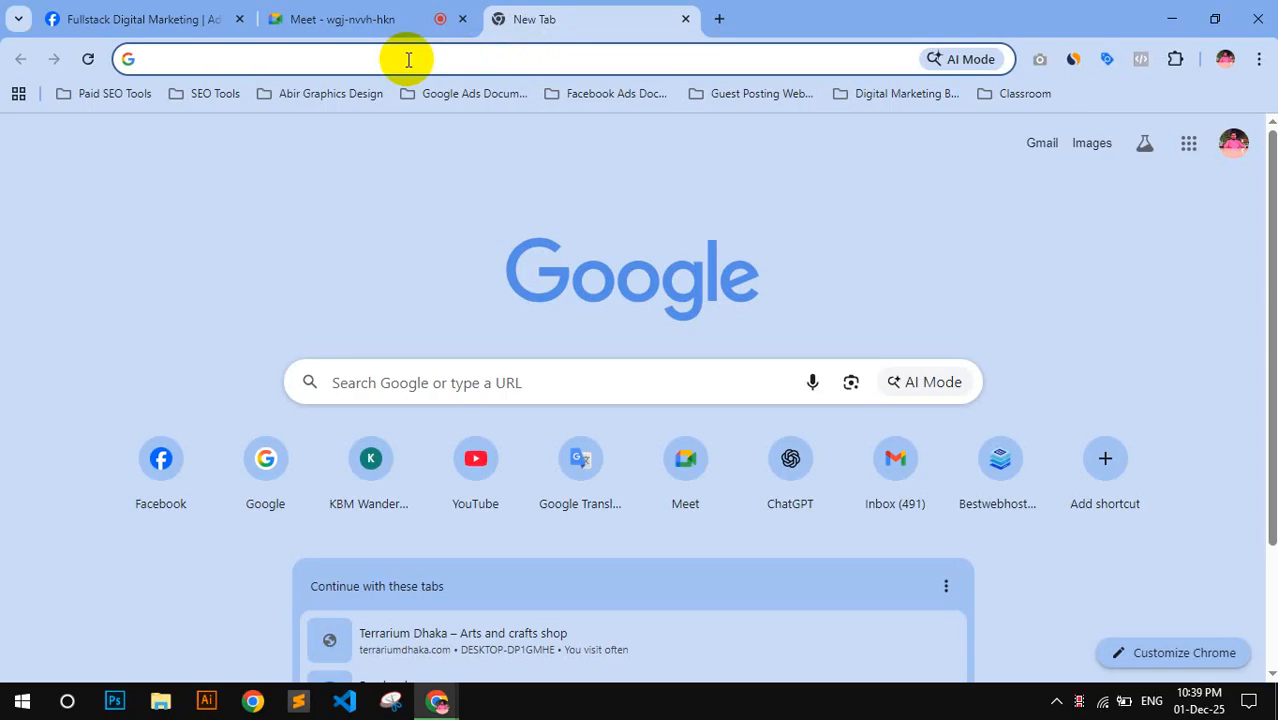
click(328, 18)
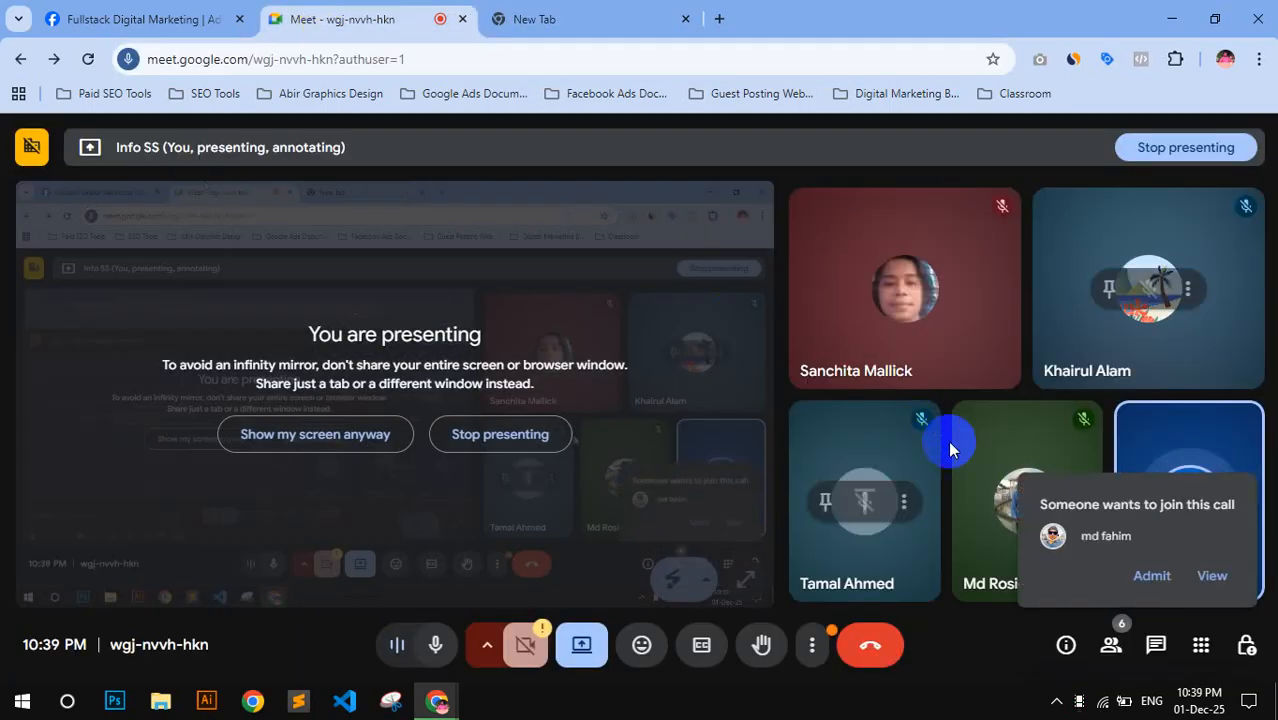
click(1151, 575)
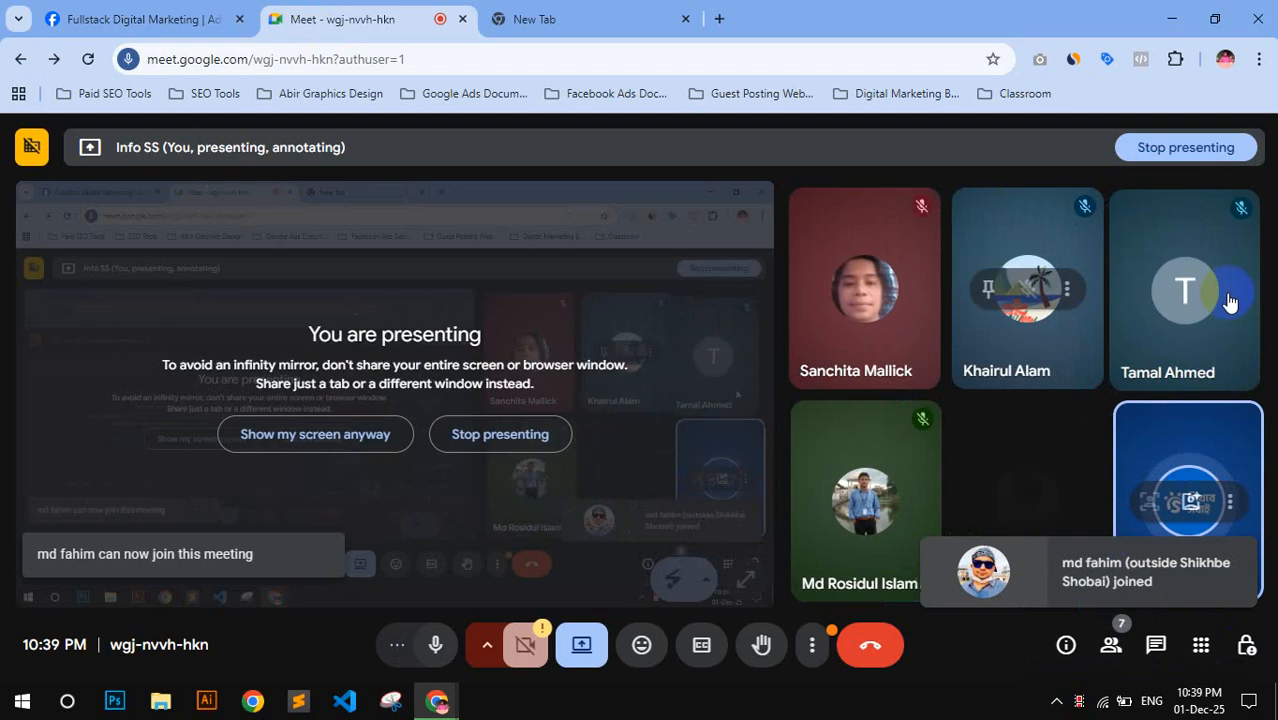
click(585, 14)
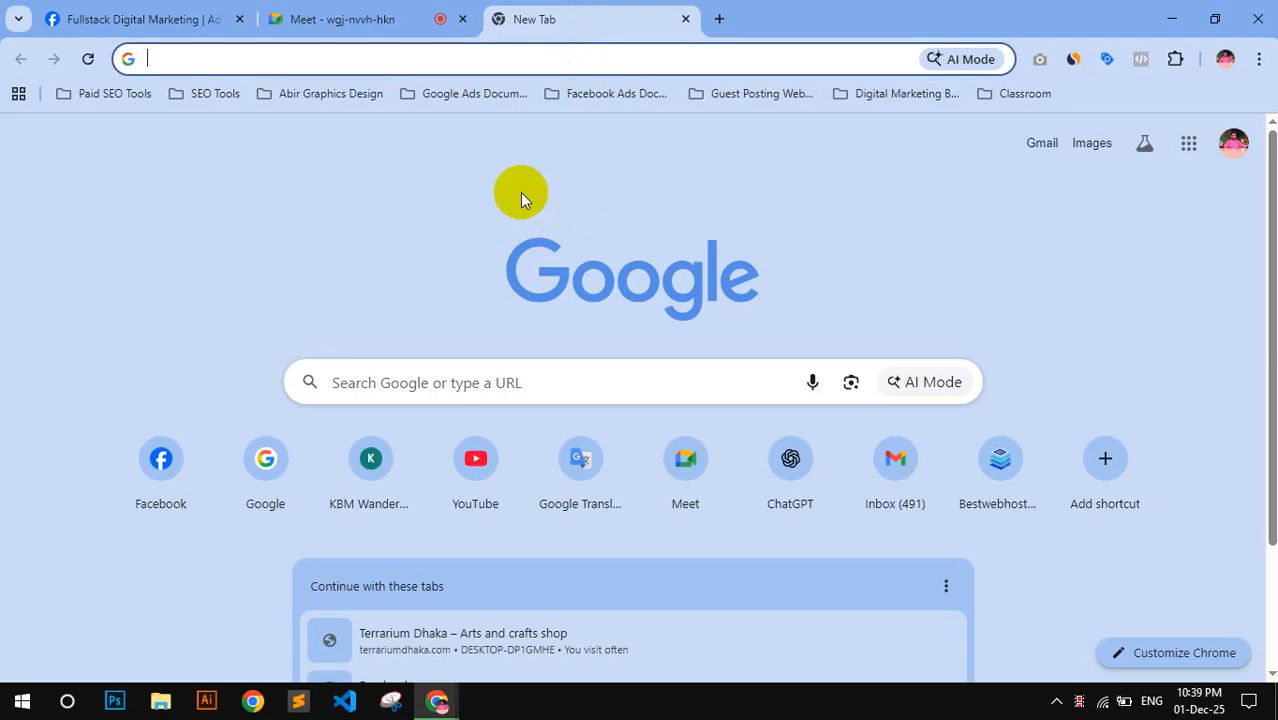
click(330, 18)
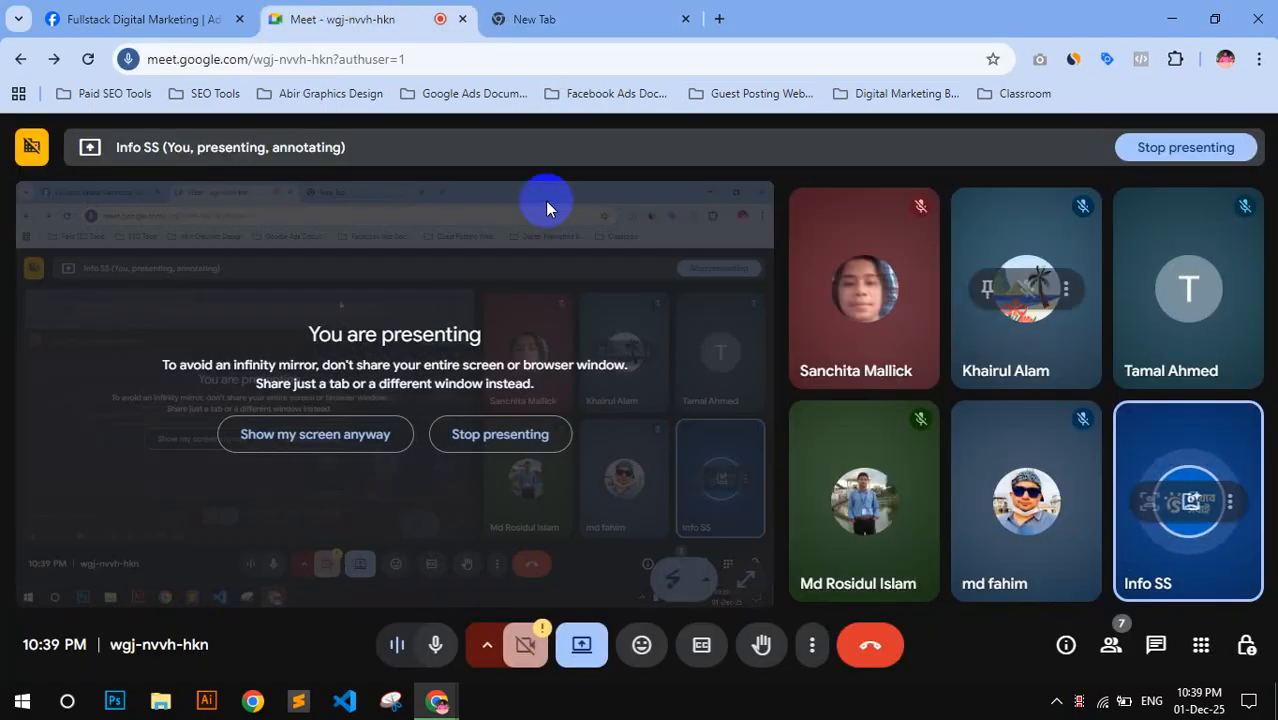
click(510, 32)
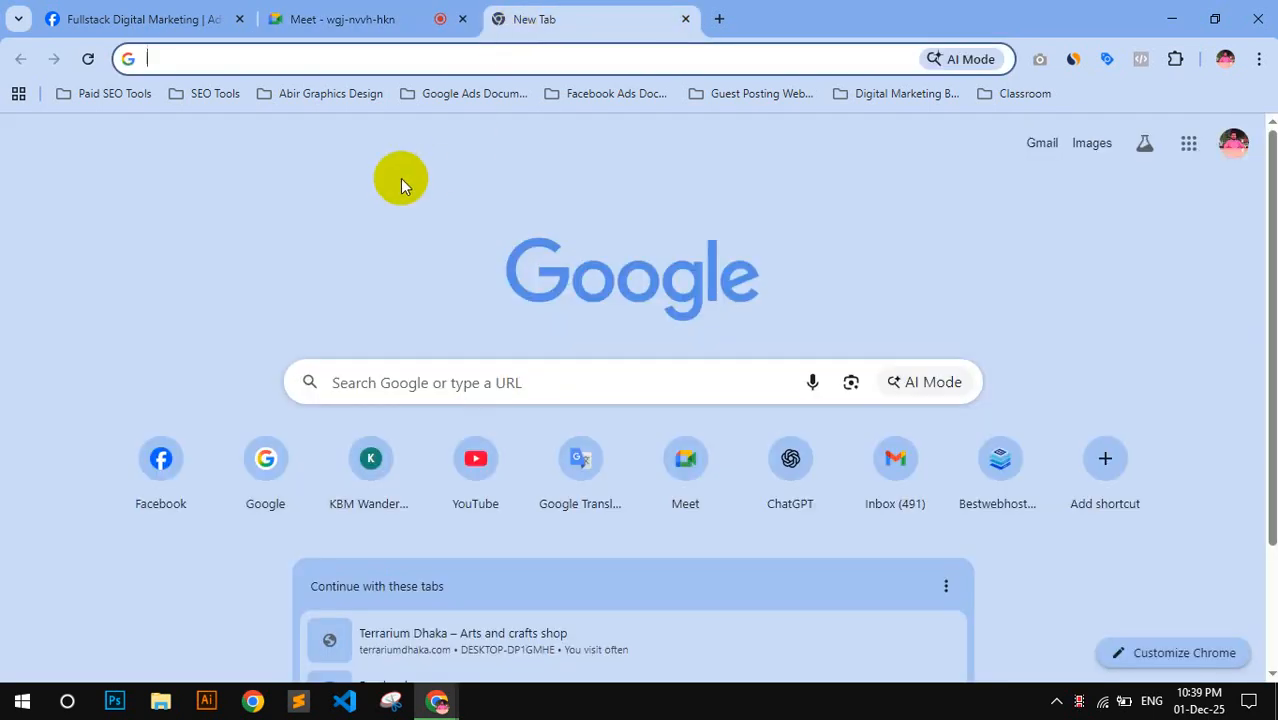
Step: Go to websitedemos.net and open the Outdoor Adventure template's live preview
text(websi)
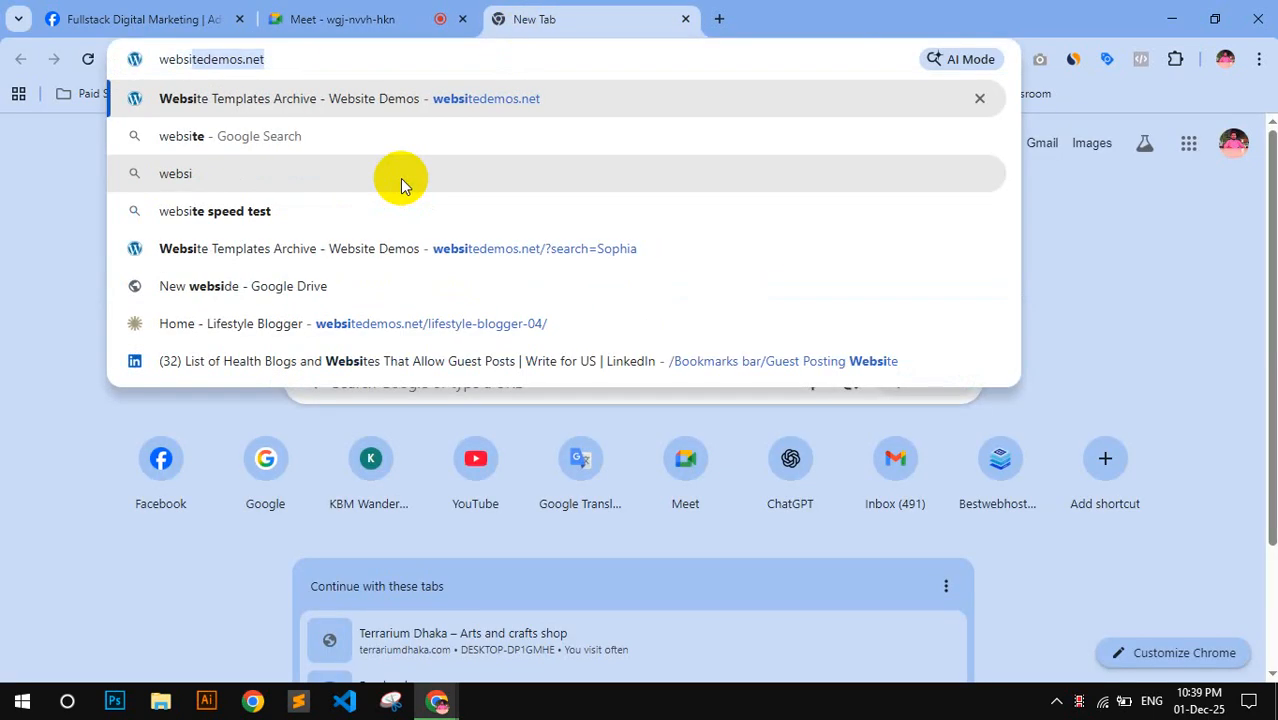
key(Return)
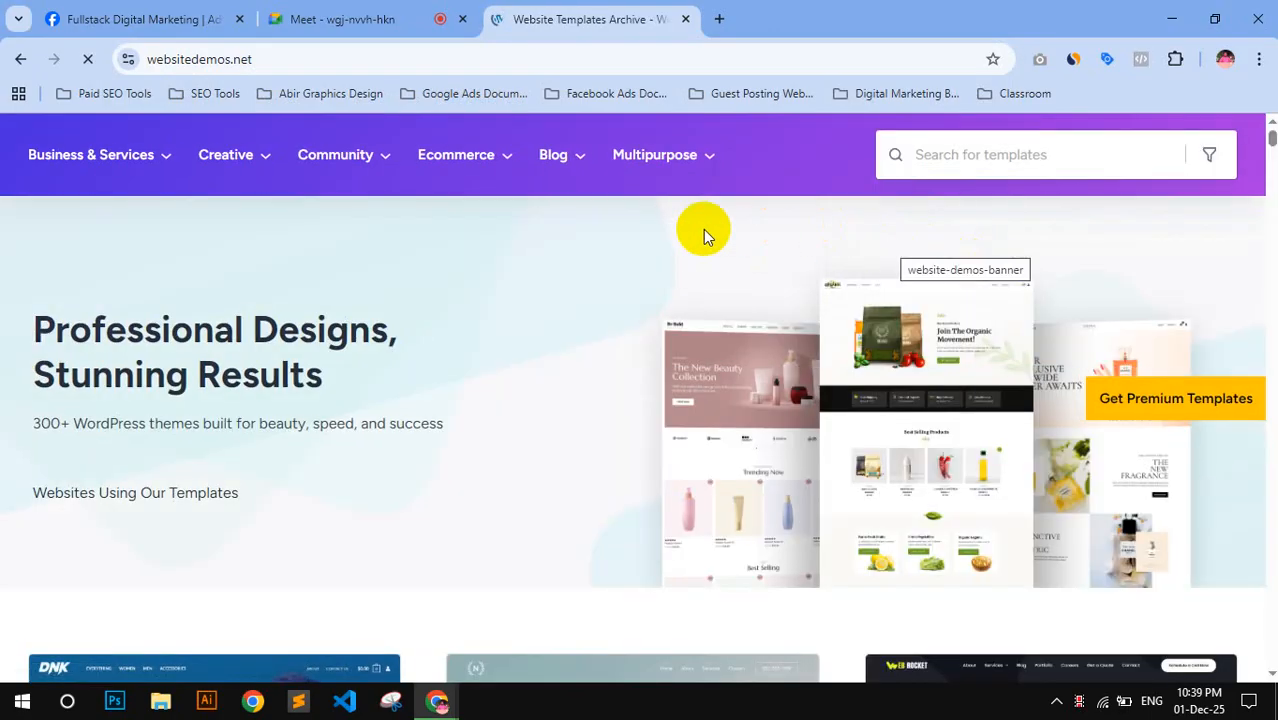
scroll(700, 231, down, 4)
scroll(696, 229, down, 2)
scroll(719, 277, down, 5)
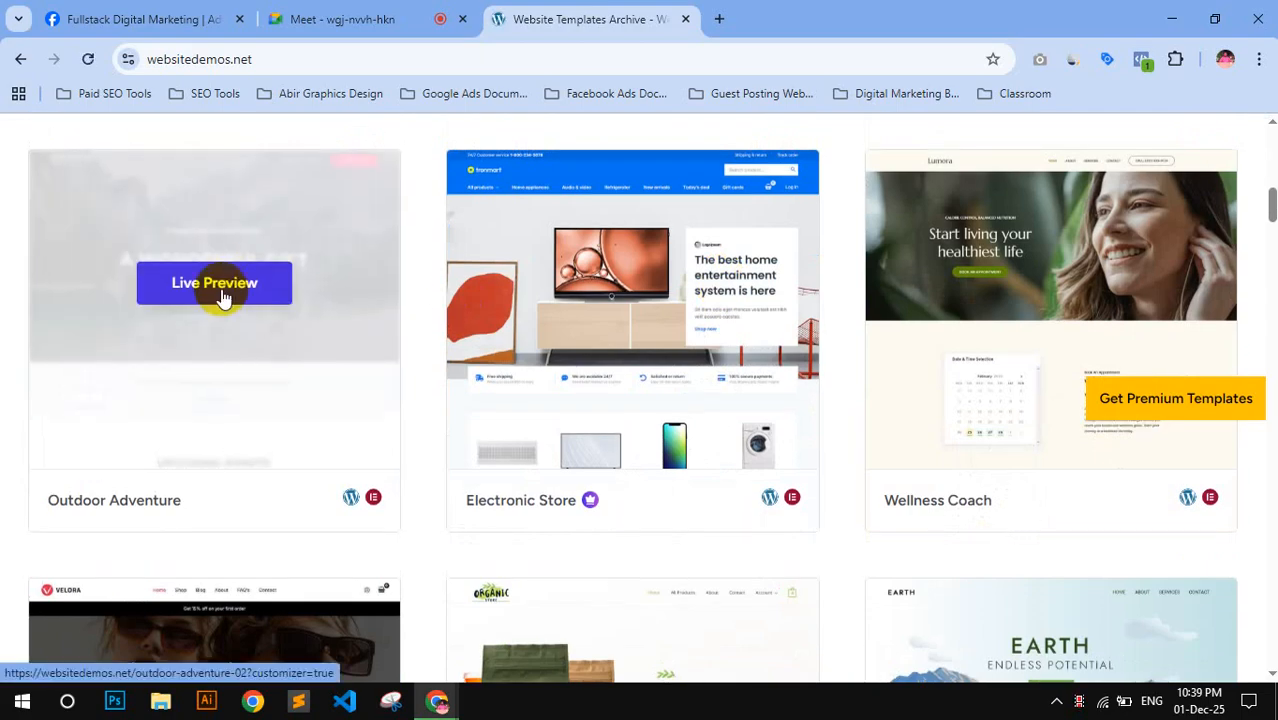
click(214, 292)
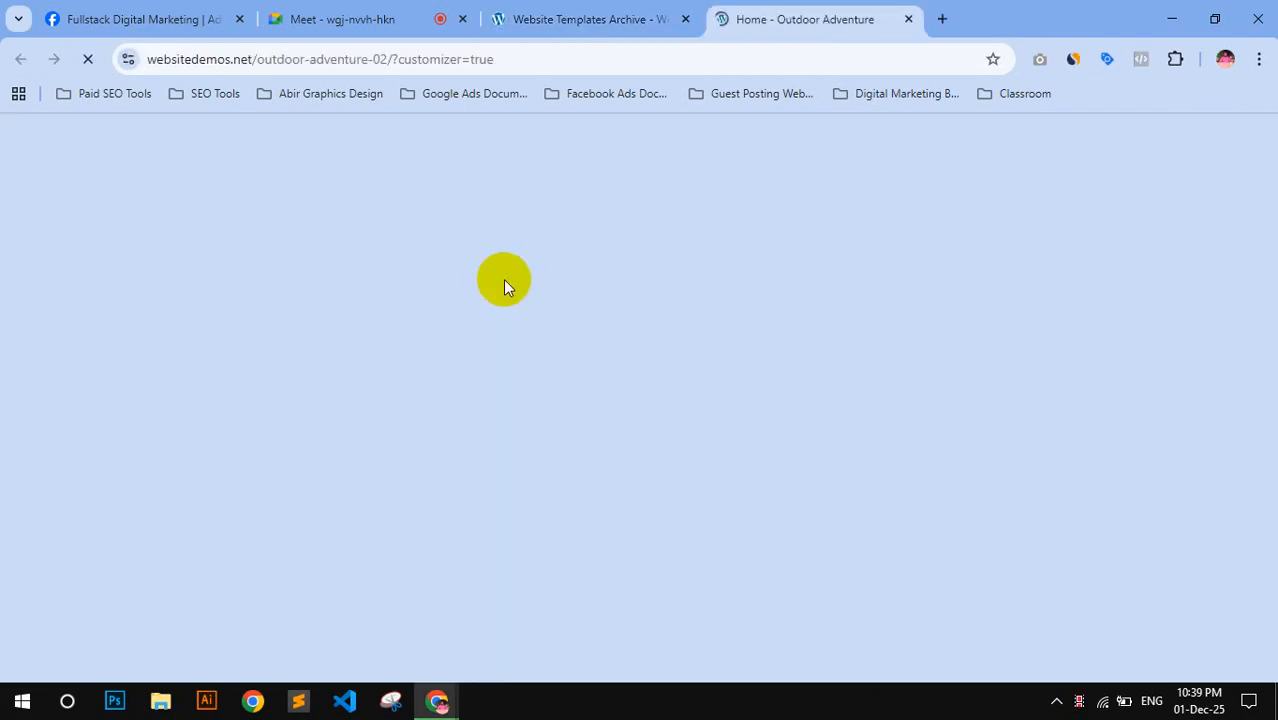
Step: Admit the next waiting participant, then scroll through the Outdoor Adventure demo
click(392, 20)
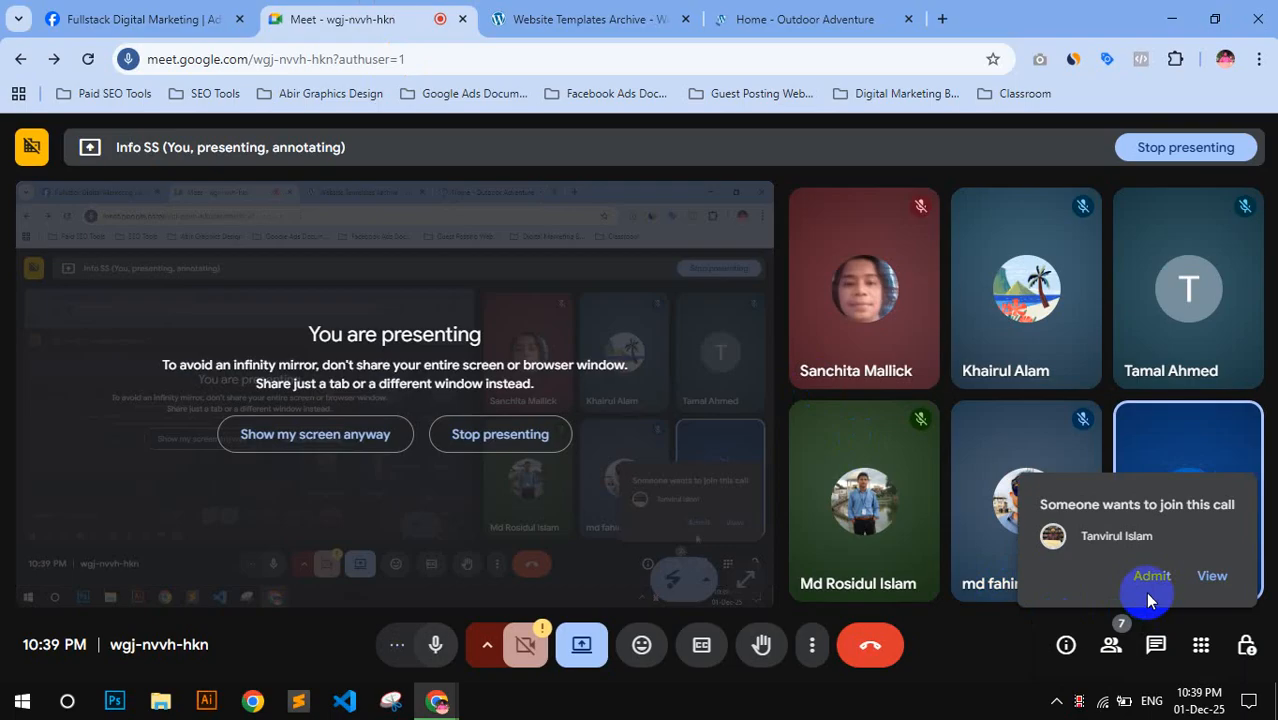
click(1150, 577)
click(760, 18)
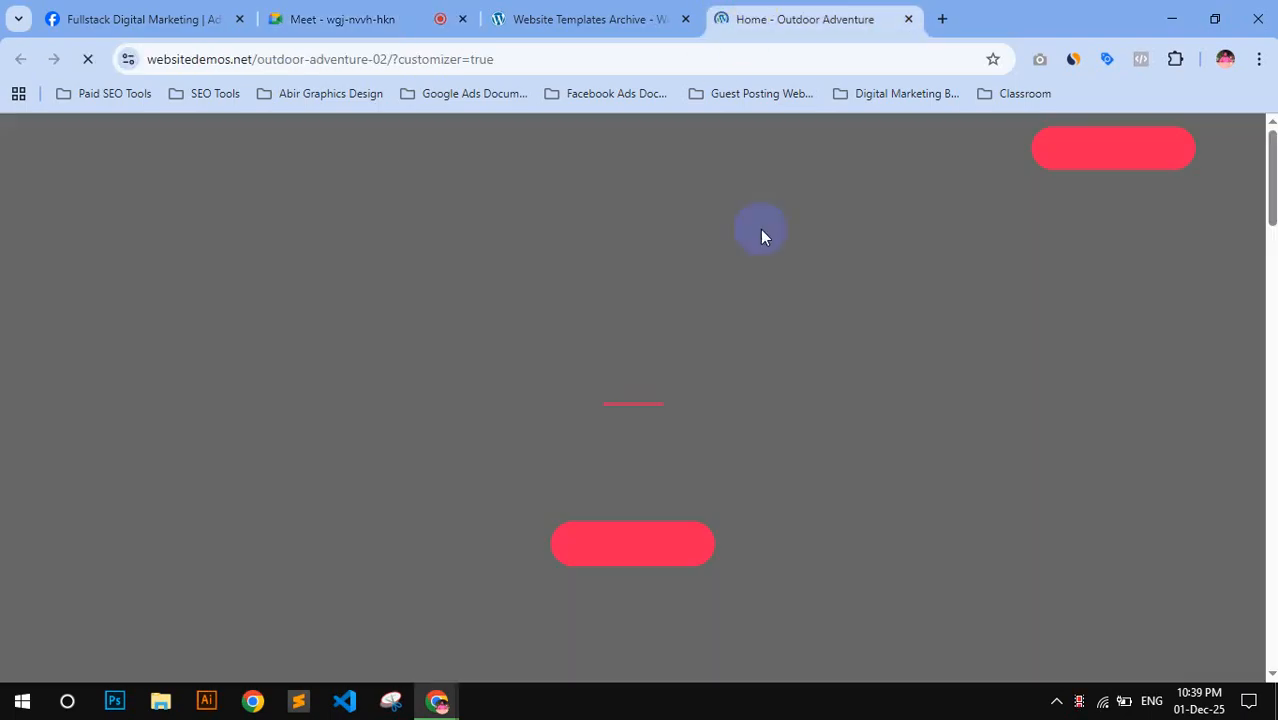
scroll(760, 230, down, 10)
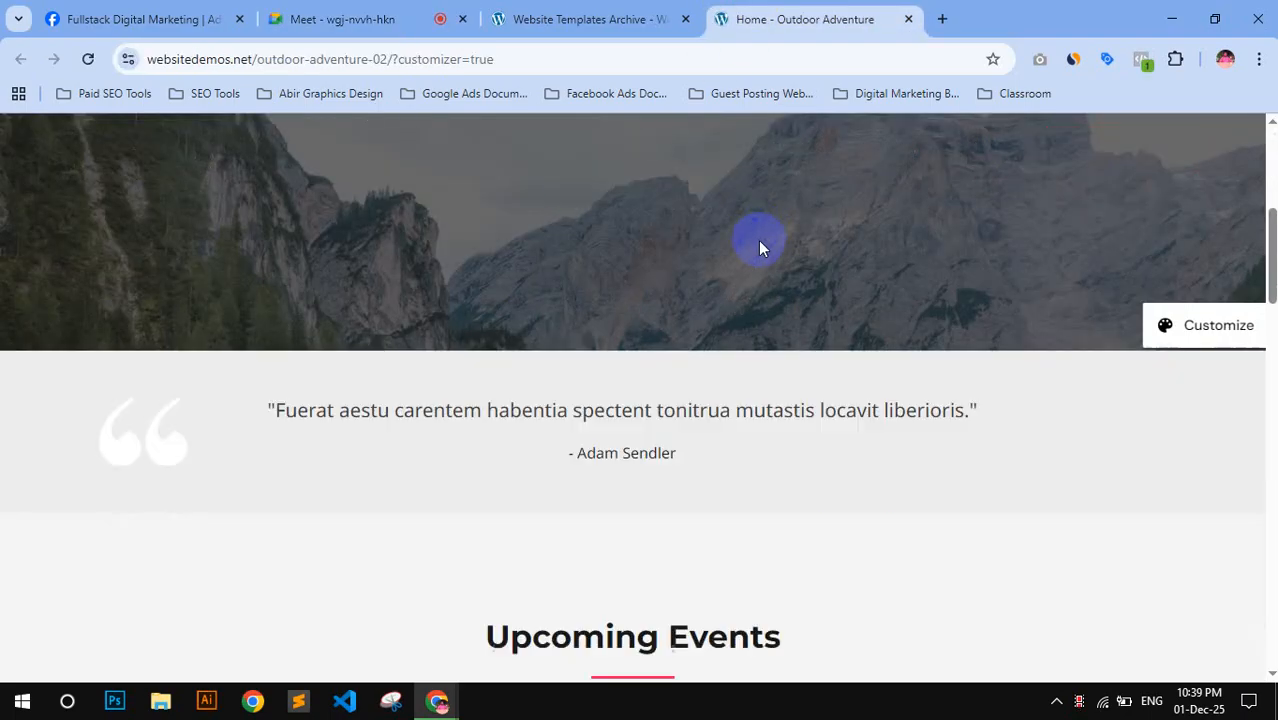
scroll(757, 245, down, 10)
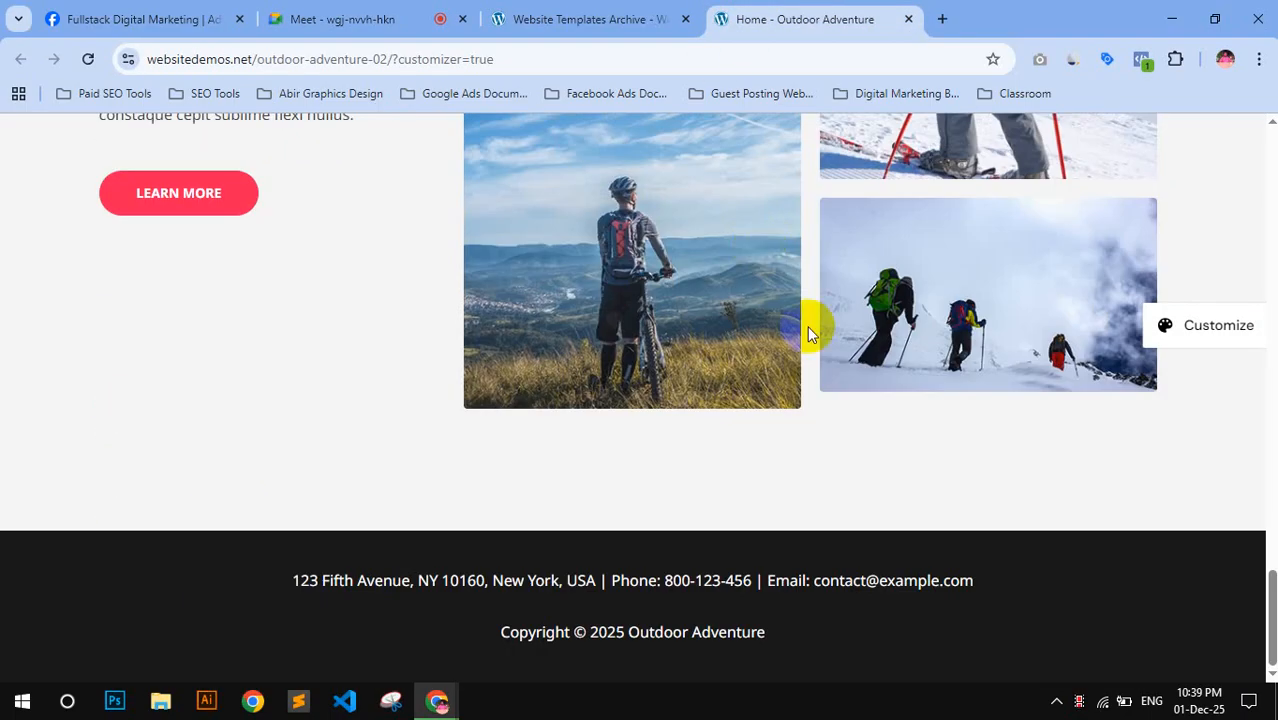
scroll(807, 326, up, 8)
scroll(807, 326, up, 15)
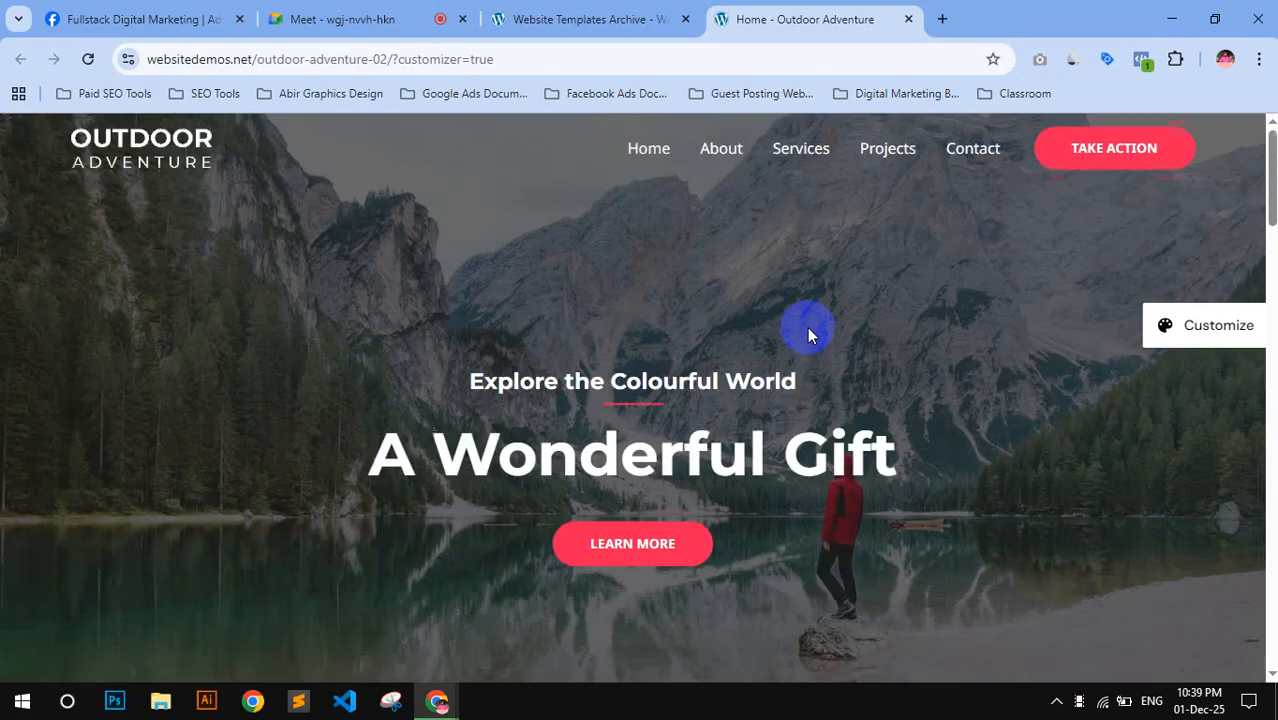
Step: Return to the Website Templates Archive tab and scroll through it
click(565, 15)
scroll(860, 212, up, 5)
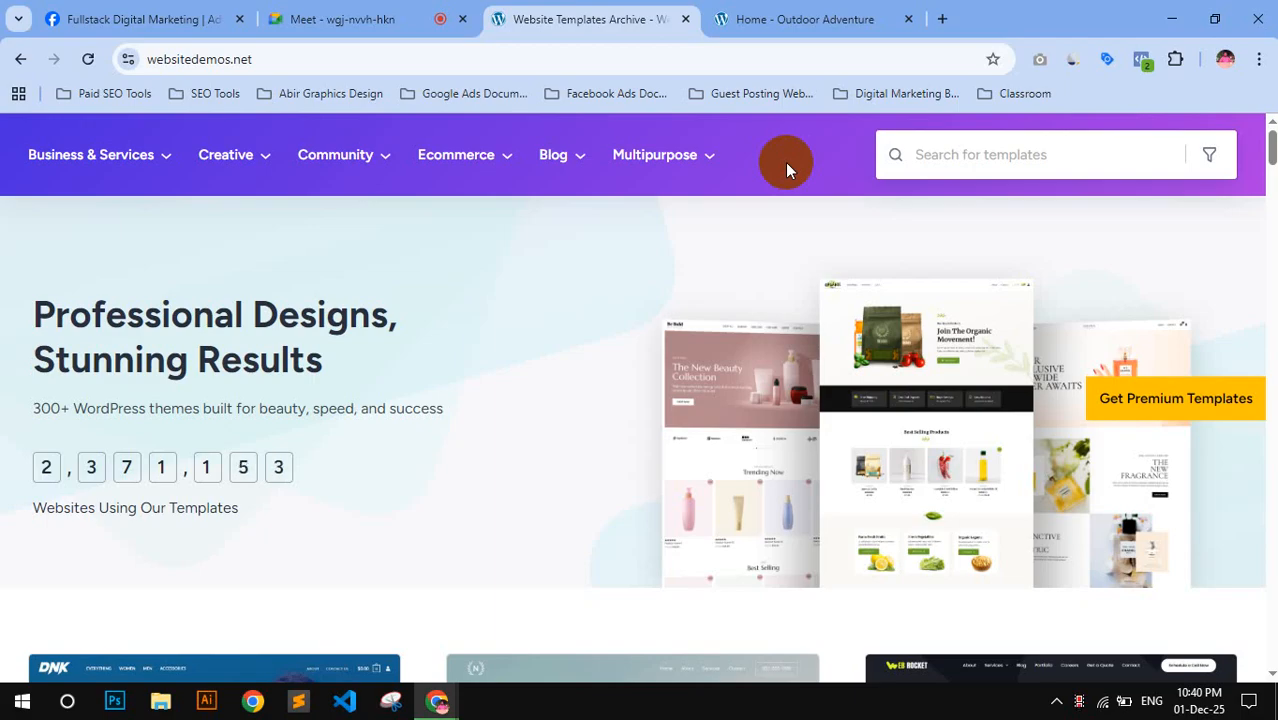
scroll(741, 188, down, 10)
scroll(693, 206, up, 10)
Step: Bring up the Home – Outdoor Adventure tab and scroll through its home page
click(766, 22)
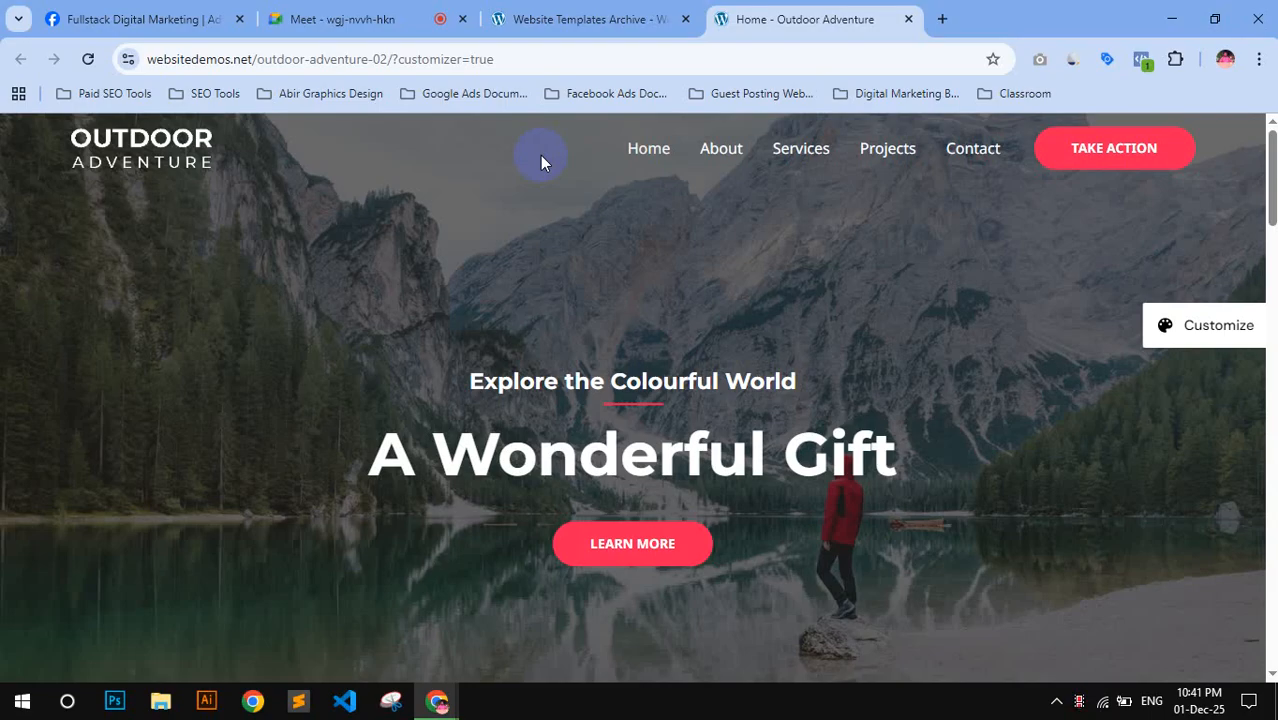
scroll(541, 200, down, 15)
scroll(570, 336, up, 15)
scroll(608, 394, down, 10)
scroll(608, 385, up, 10)
click(598, 28)
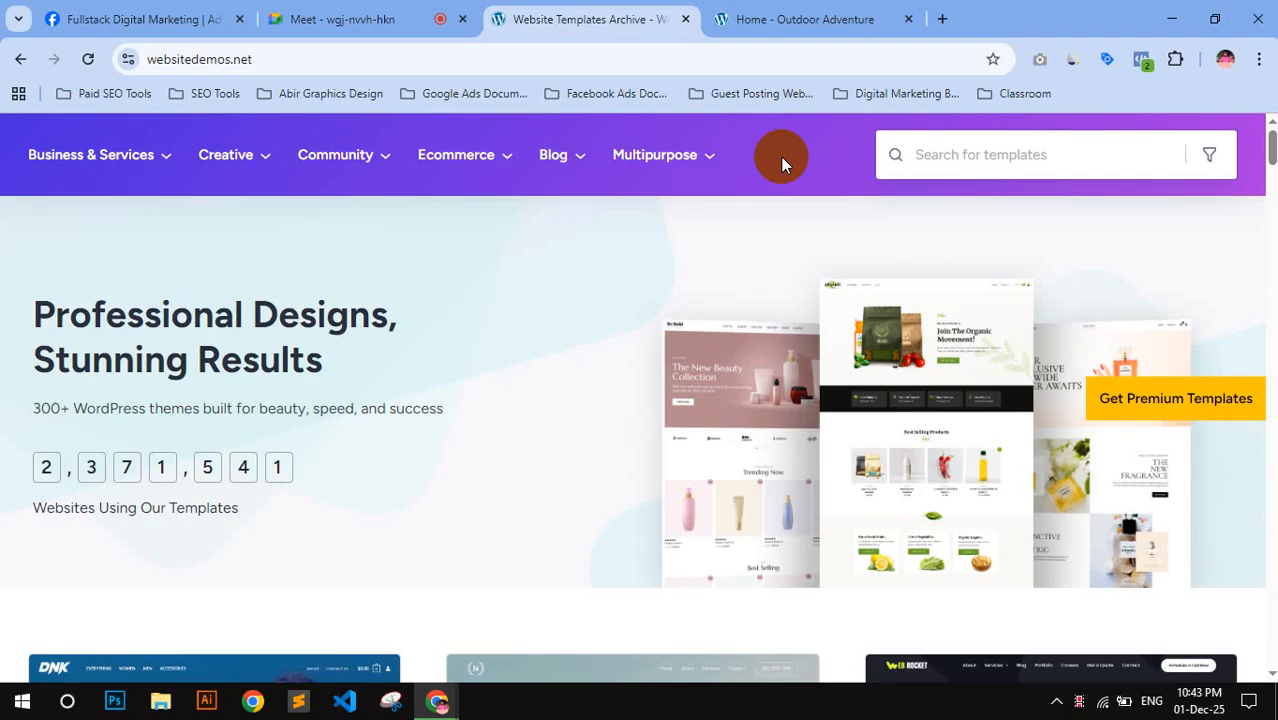
click(362, 11)
click(560, 19)
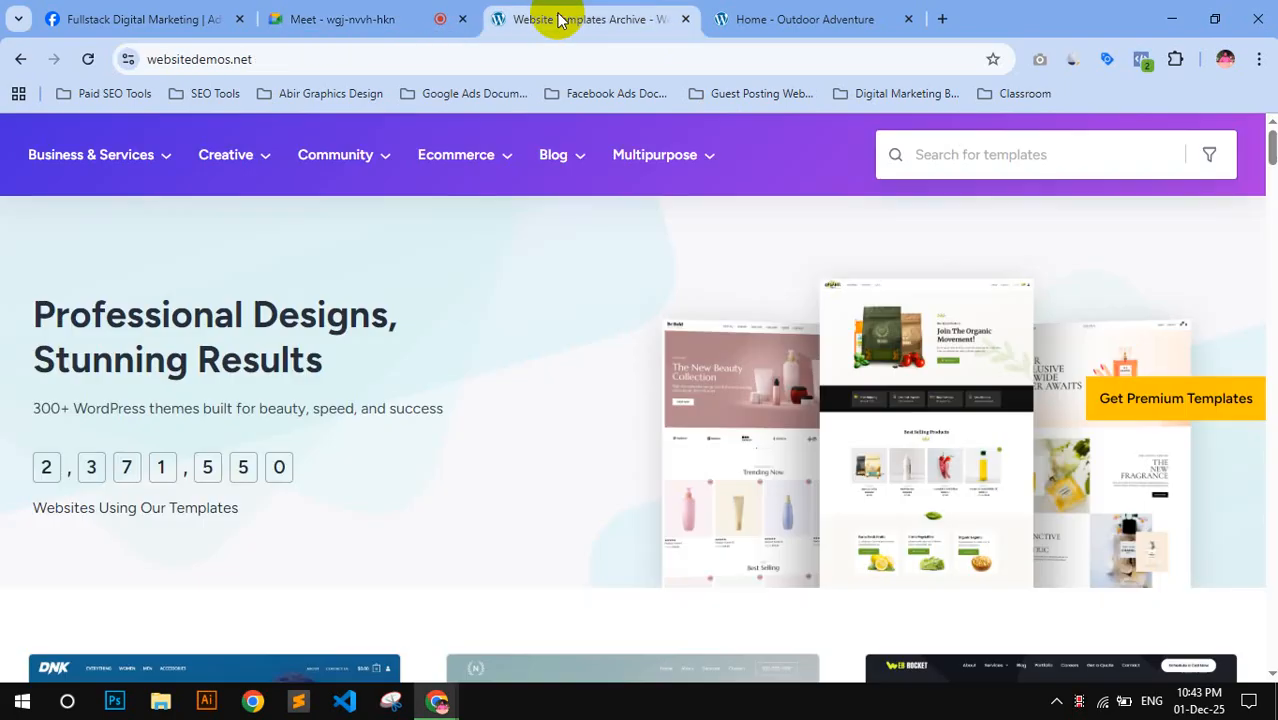
click(785, 17)
scroll(810, 210, down, 5)
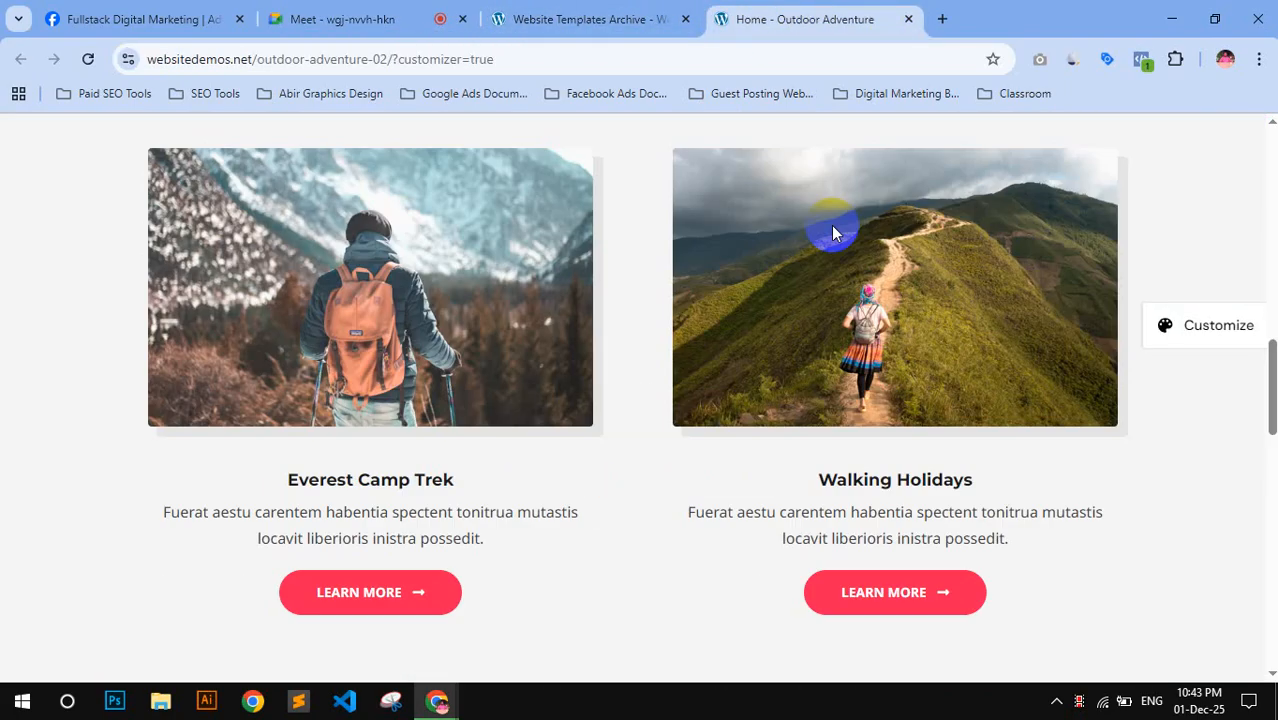
scroll(831, 235, down, 10)
scroll(808, 375, up, 6)
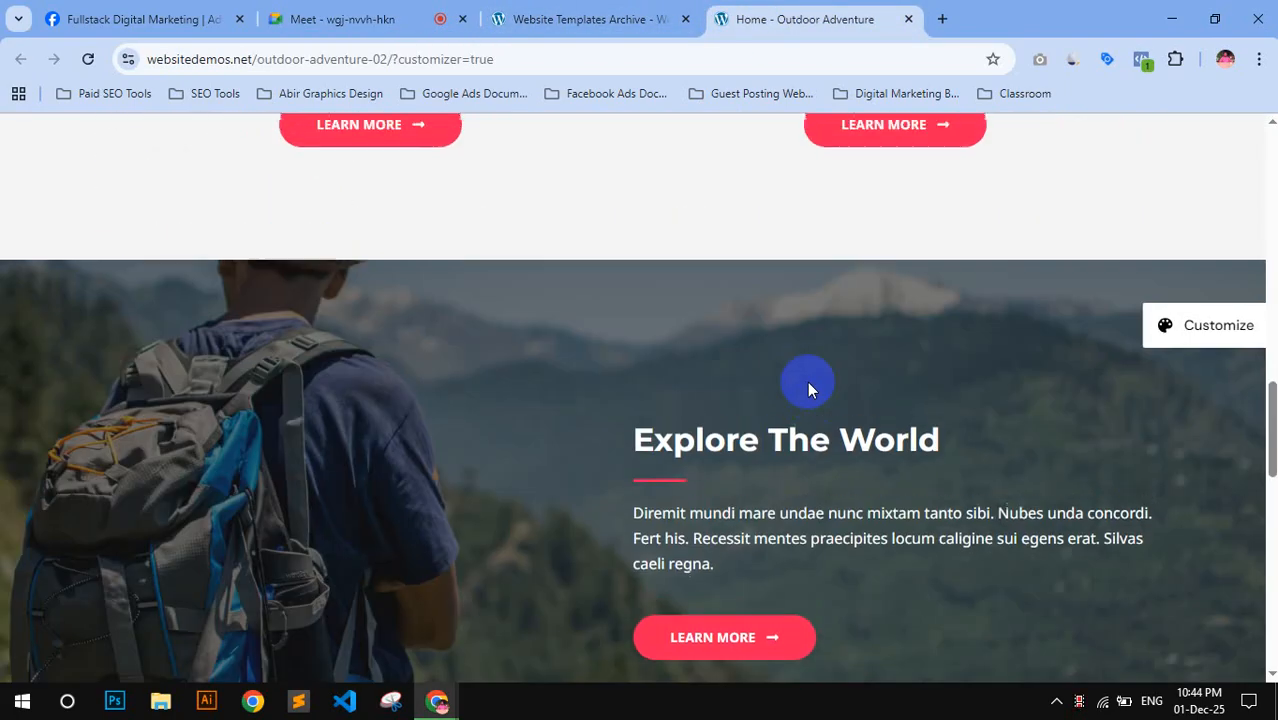
scroll(808, 386, up, 10)
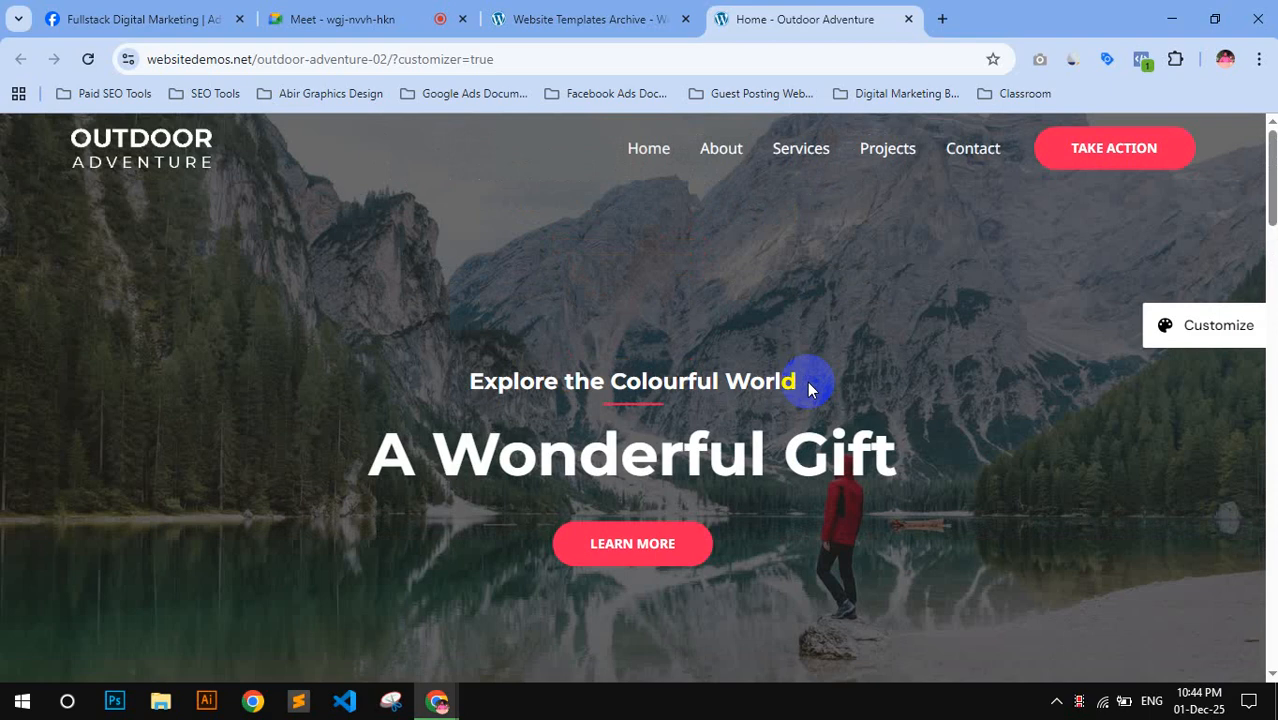
click(550, 12)
click(345, 15)
click(533, 10)
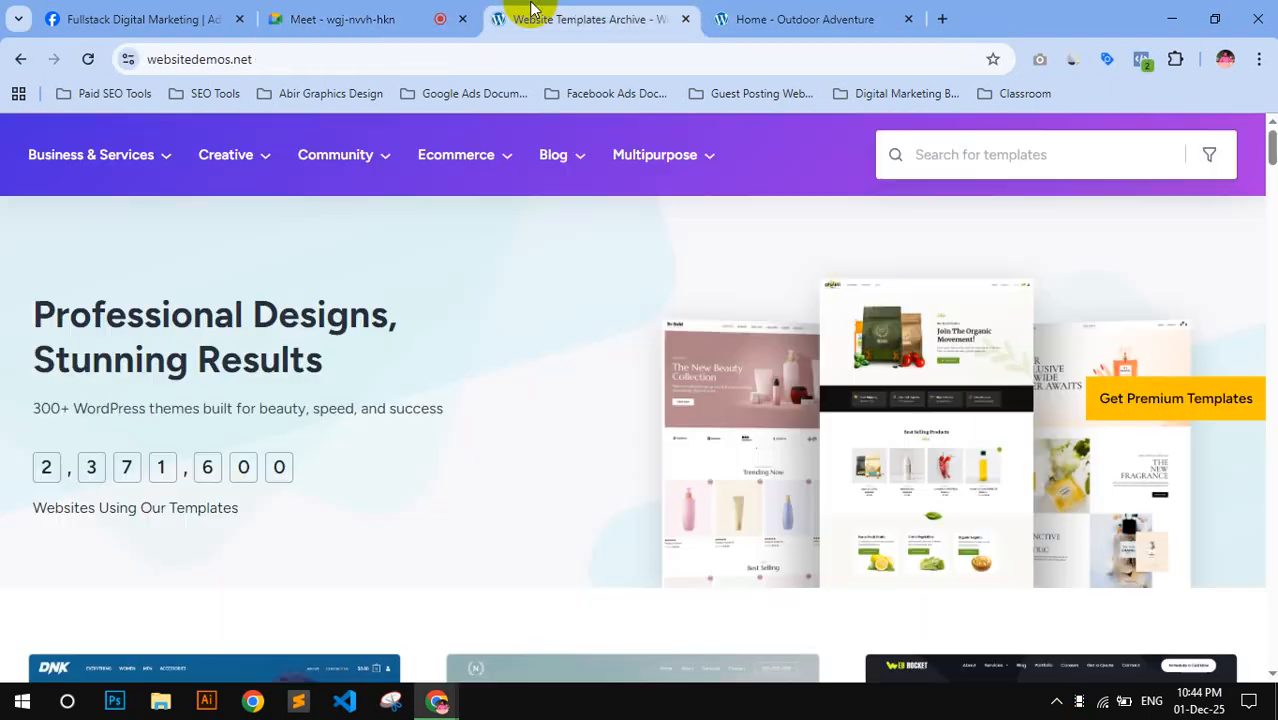
click(750, 16)
Step: Load lwfahim.com/cpanel in a new tab to reach the cPanel login page
click(935, 19)
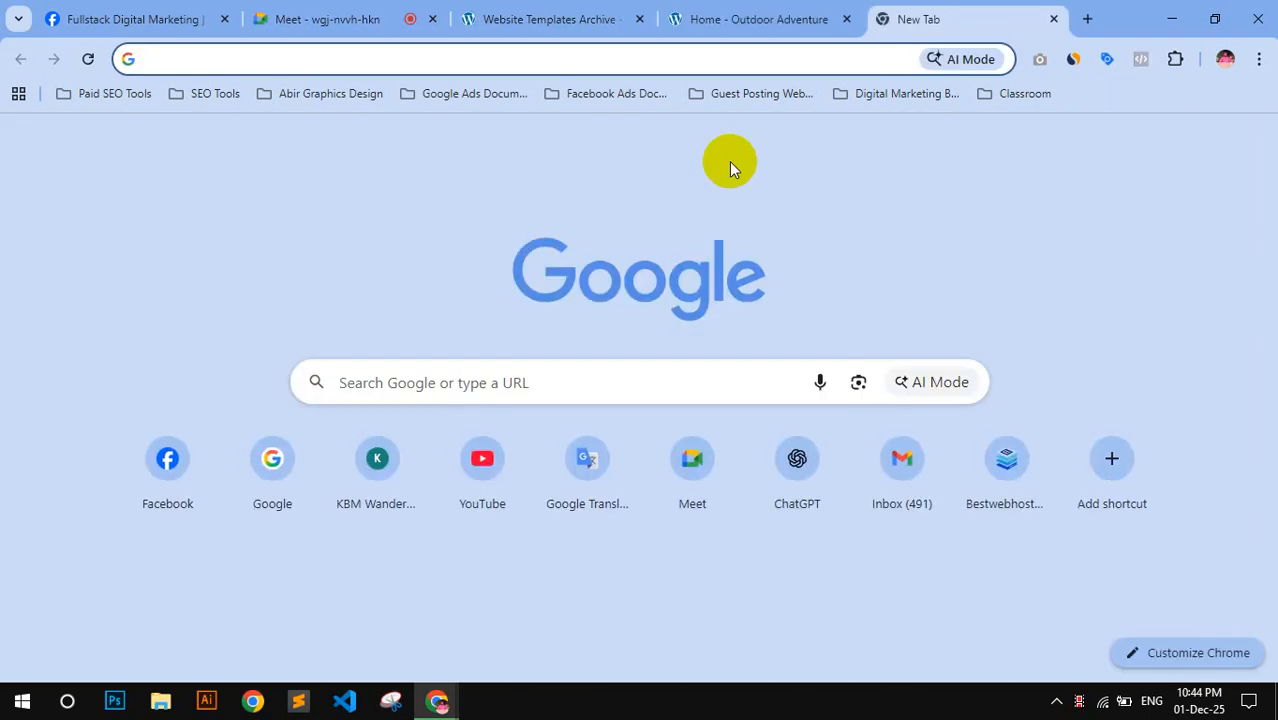
text(fw)
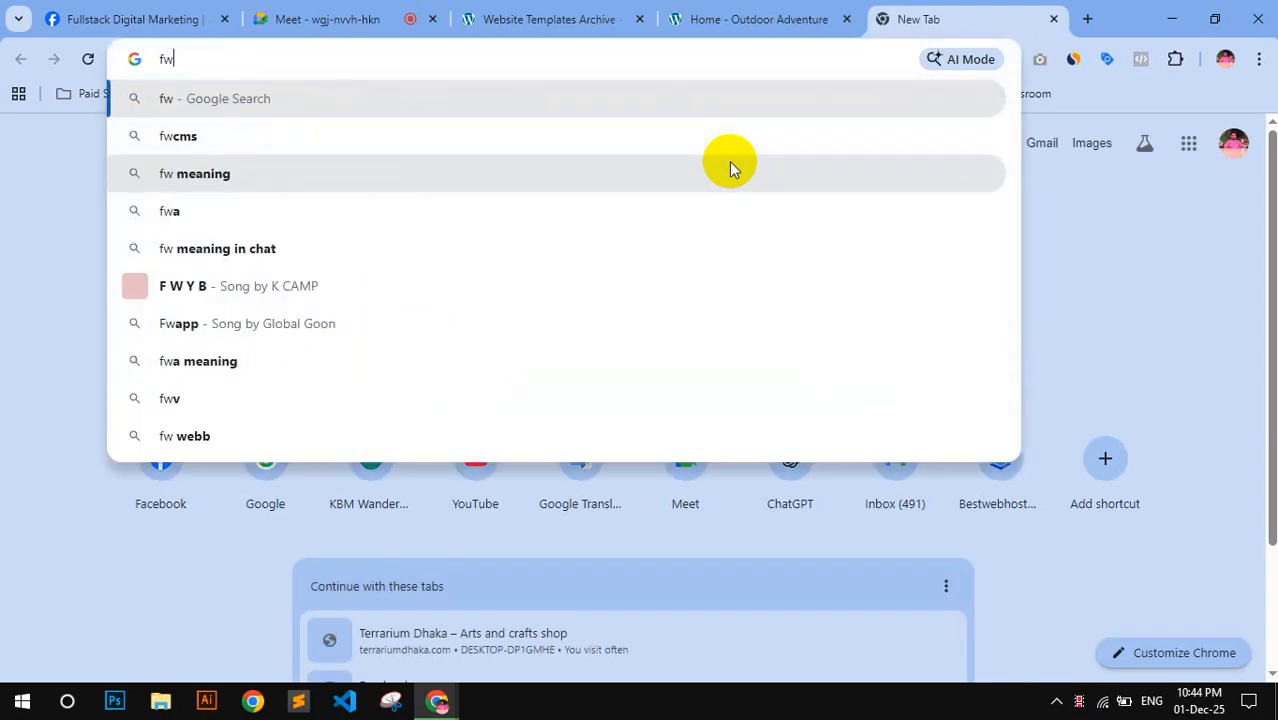
key(BackSpace)
key(BackSpace)
text(lwfahim.com)
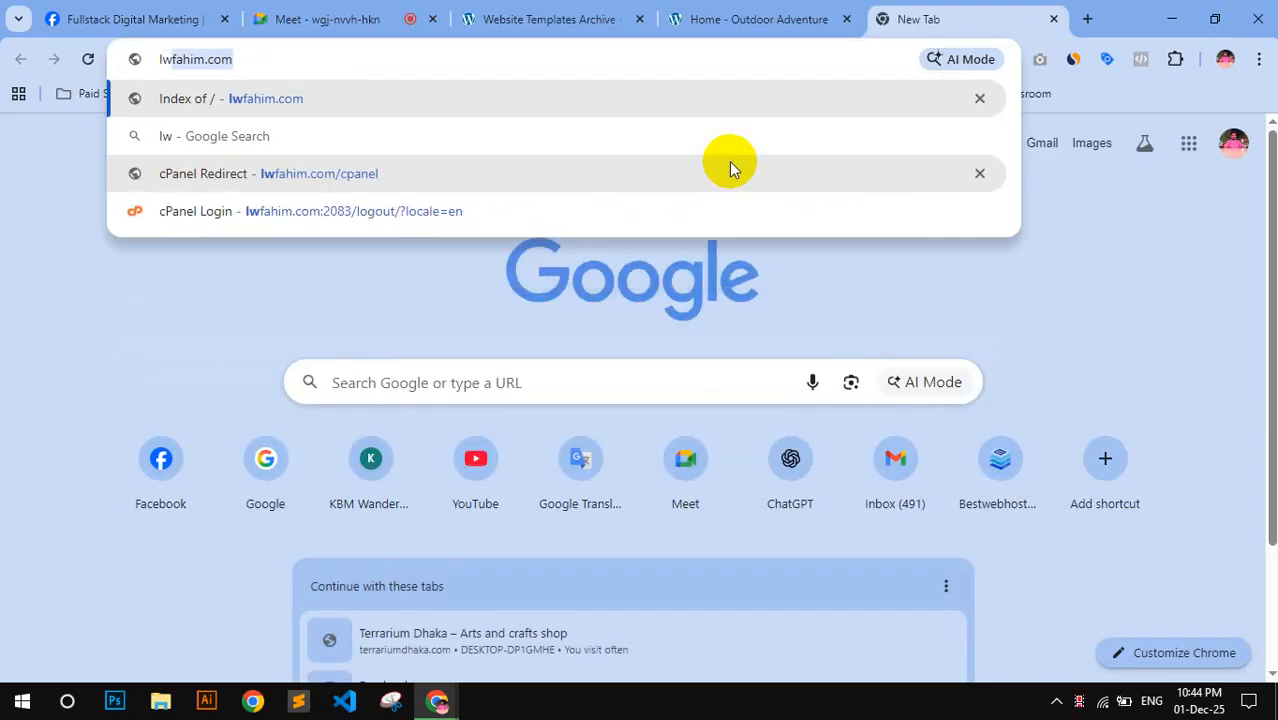
key(Return)
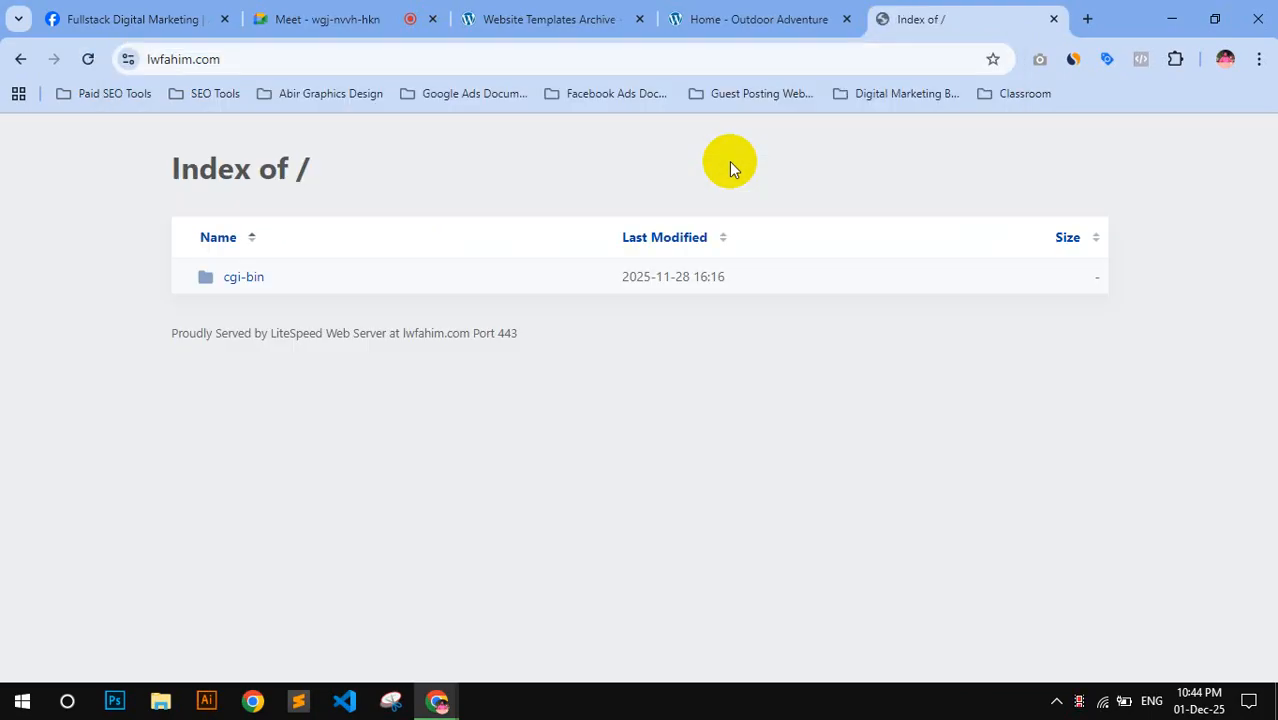
click(479, 62)
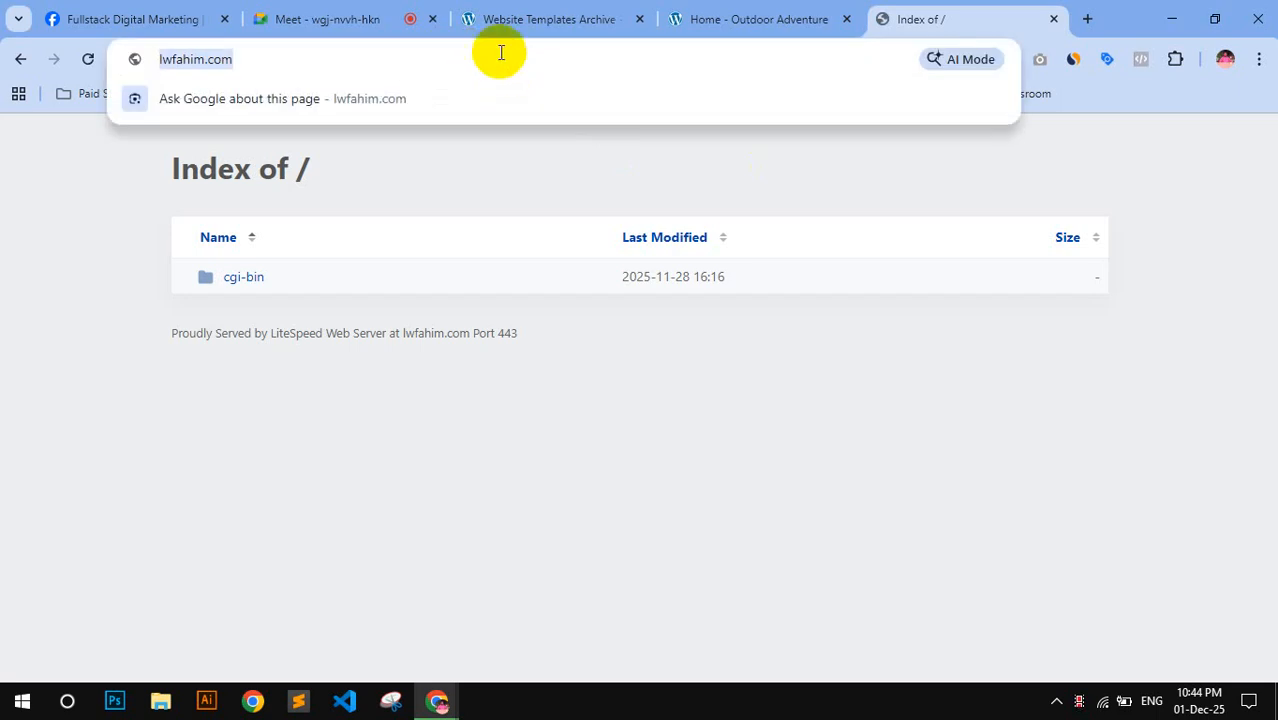
click(497, 51)
text(//)
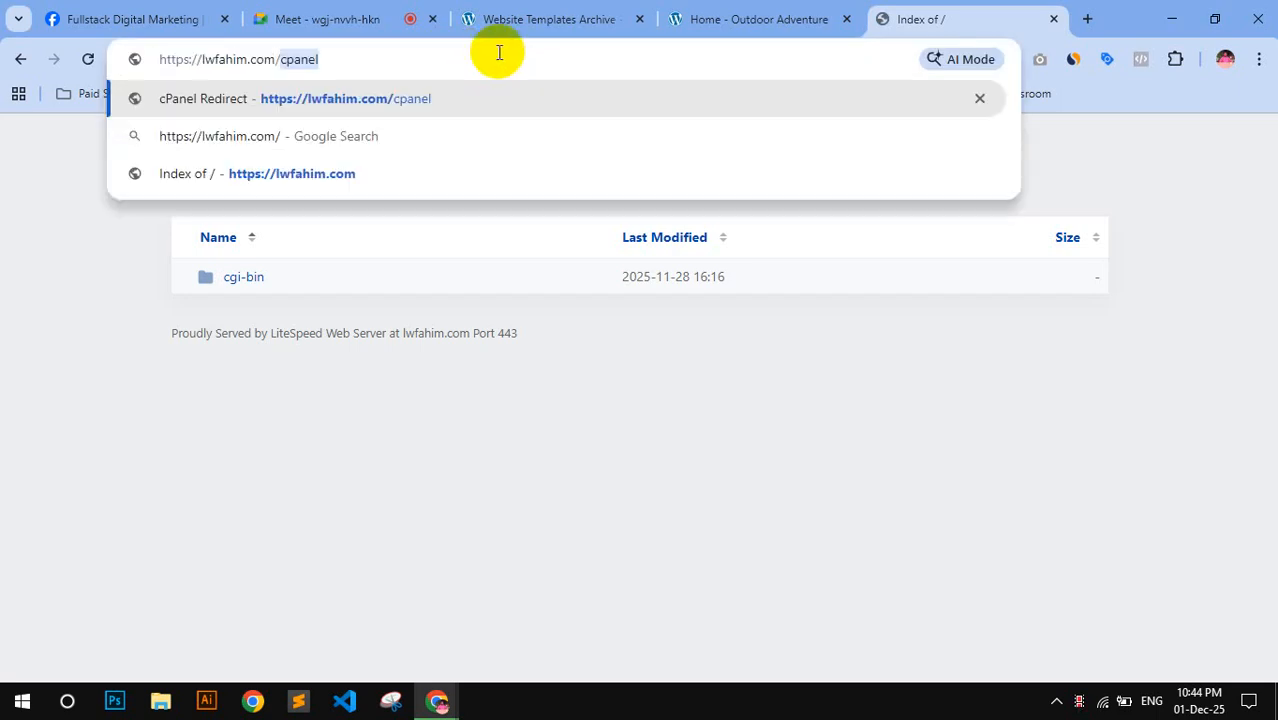
key(Return)
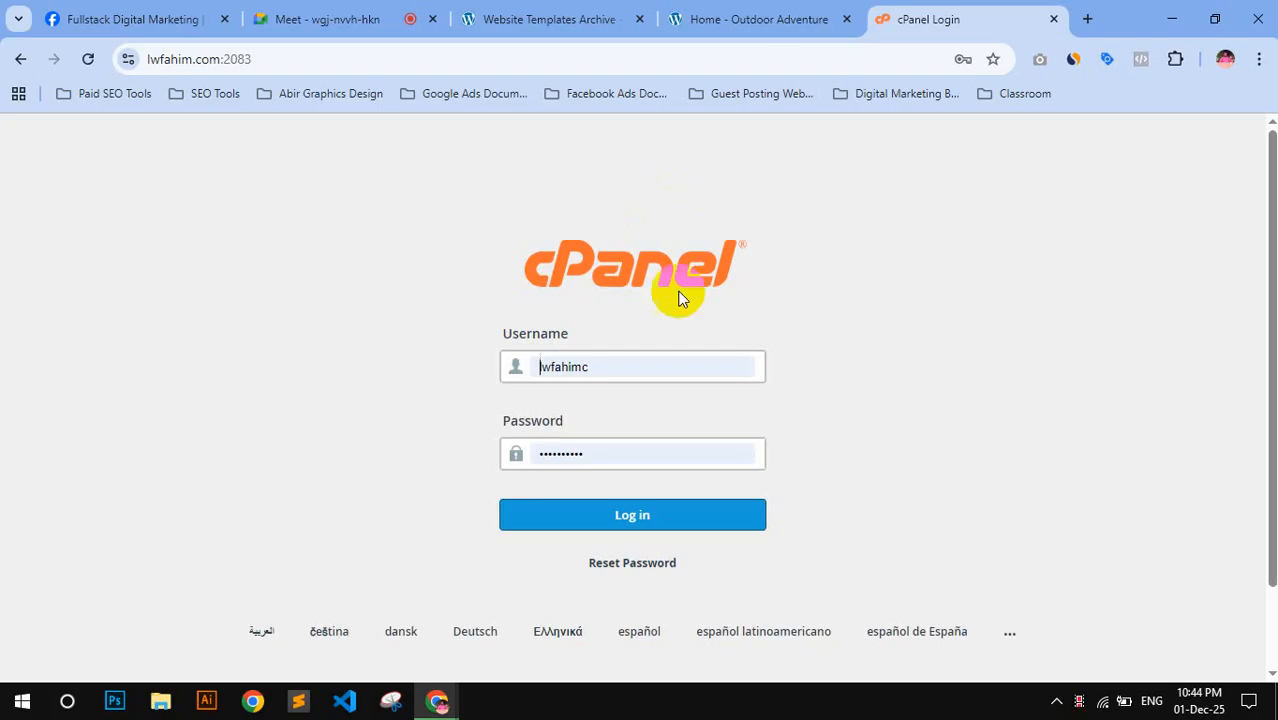
Step: Log in to cPanel and close the Outdoor Adventure and Templates Archive tabs
click(642, 516)
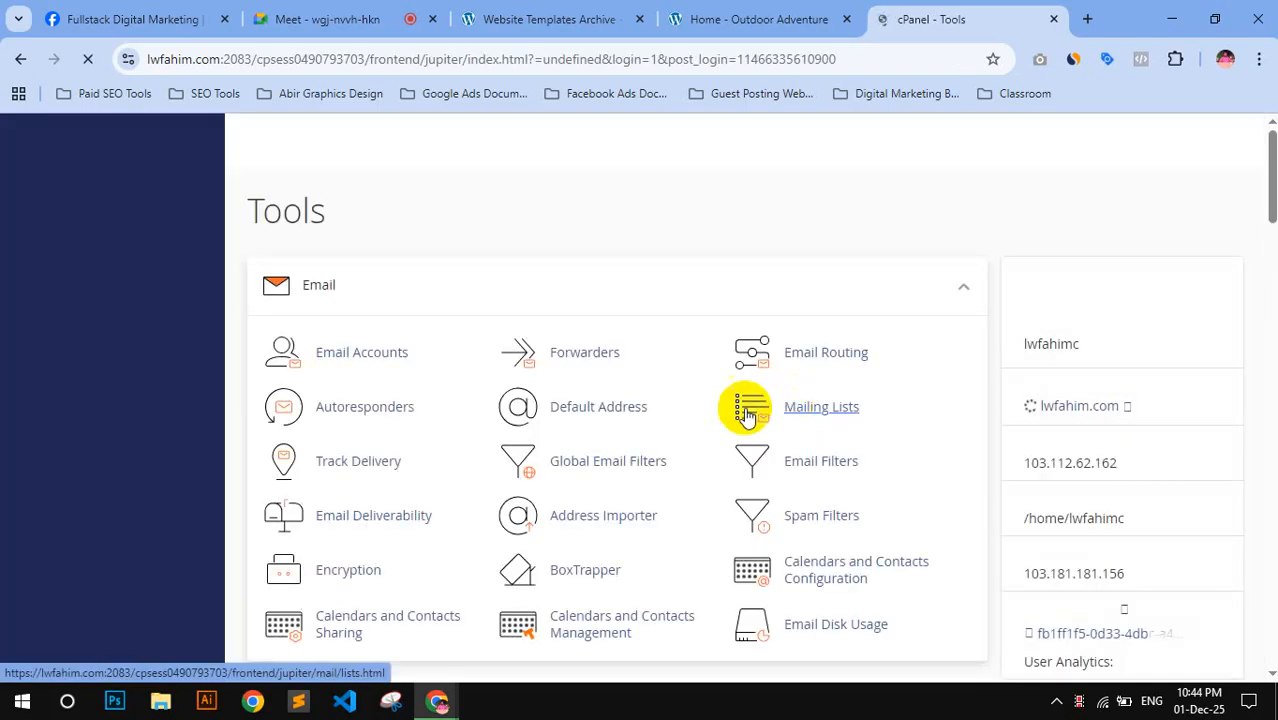
click(790, 19)
click(847, 19)
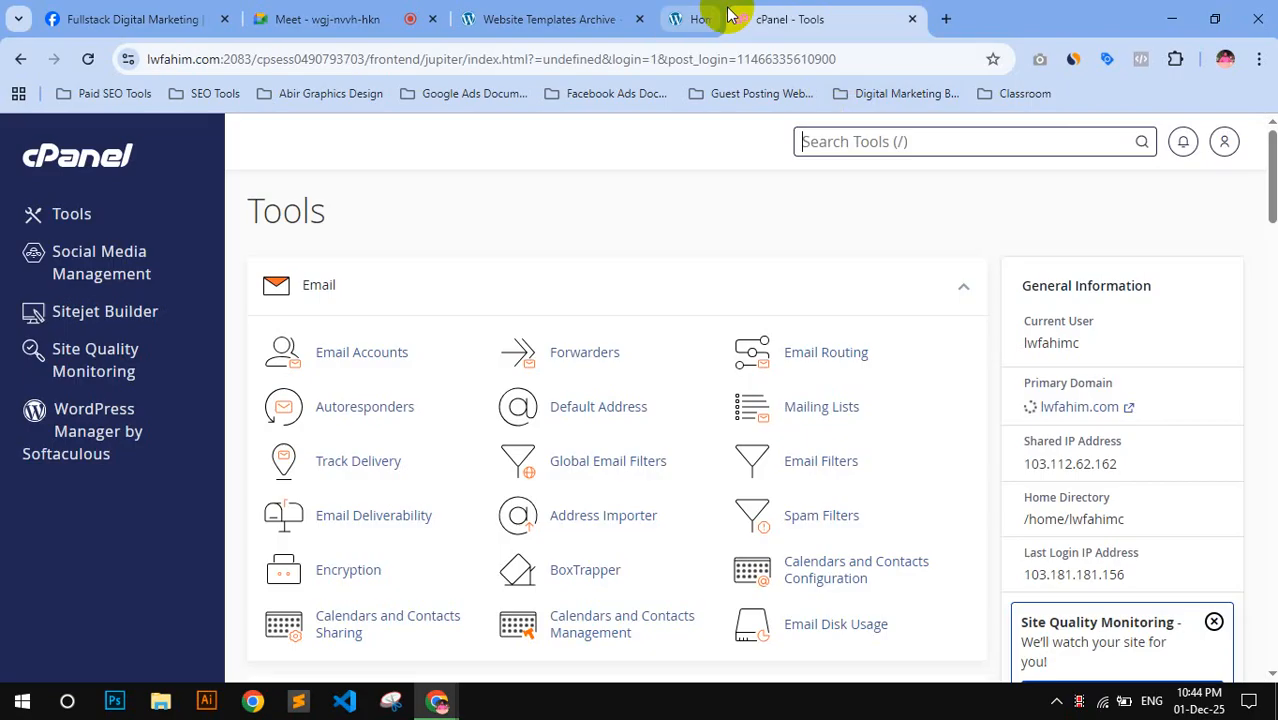
click(590, 20)
click(639, 19)
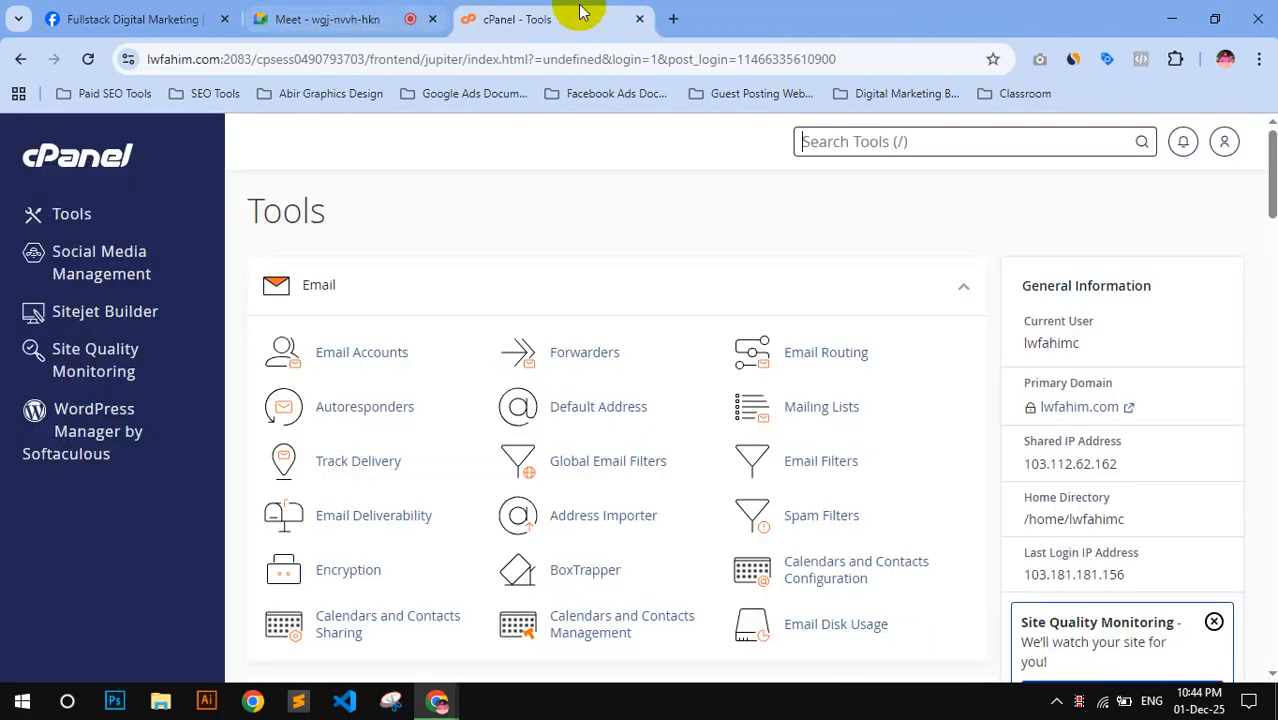
Step: Search cPanel tools for 'softa' and open the Softaculous Apps Installer
click(856, 146)
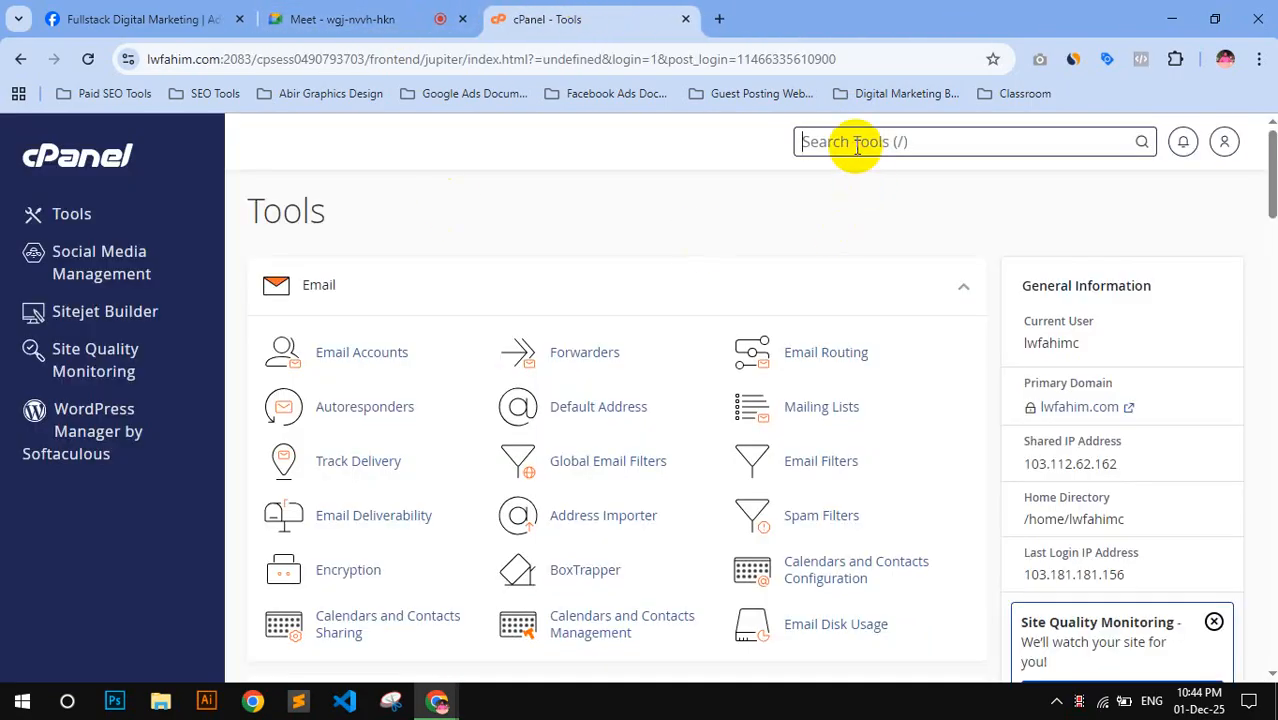
text(soft)
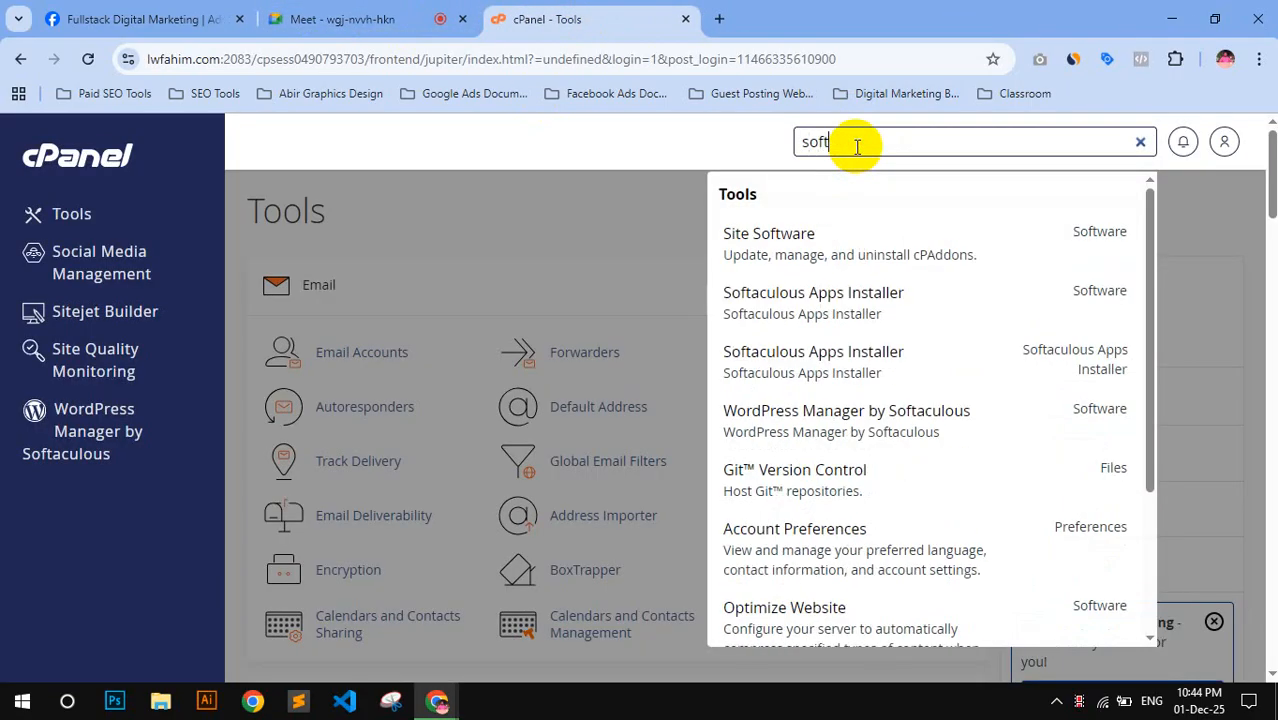
text(a)
click(850, 243)
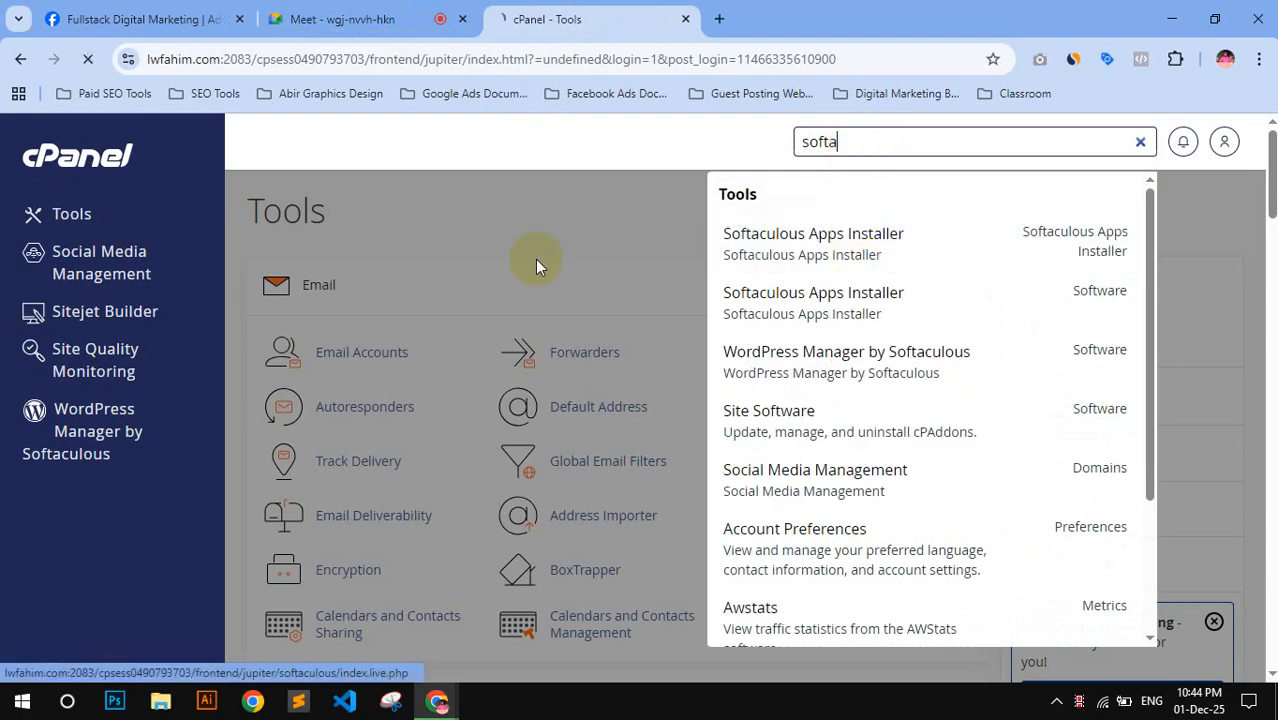
scroll(419, 331, down, 3)
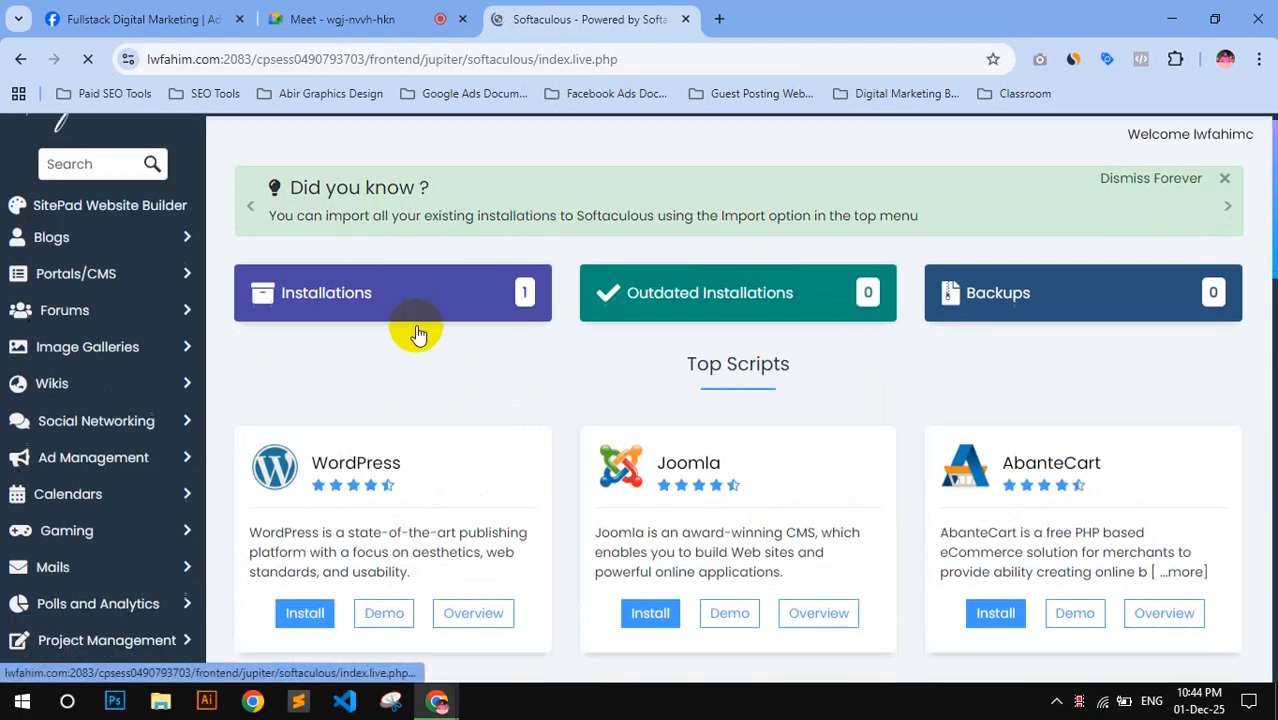
Step: Start a WordPress install, leaving In Directory empty to install at the lwfahim.com root
scroll(456, 295, up, 3)
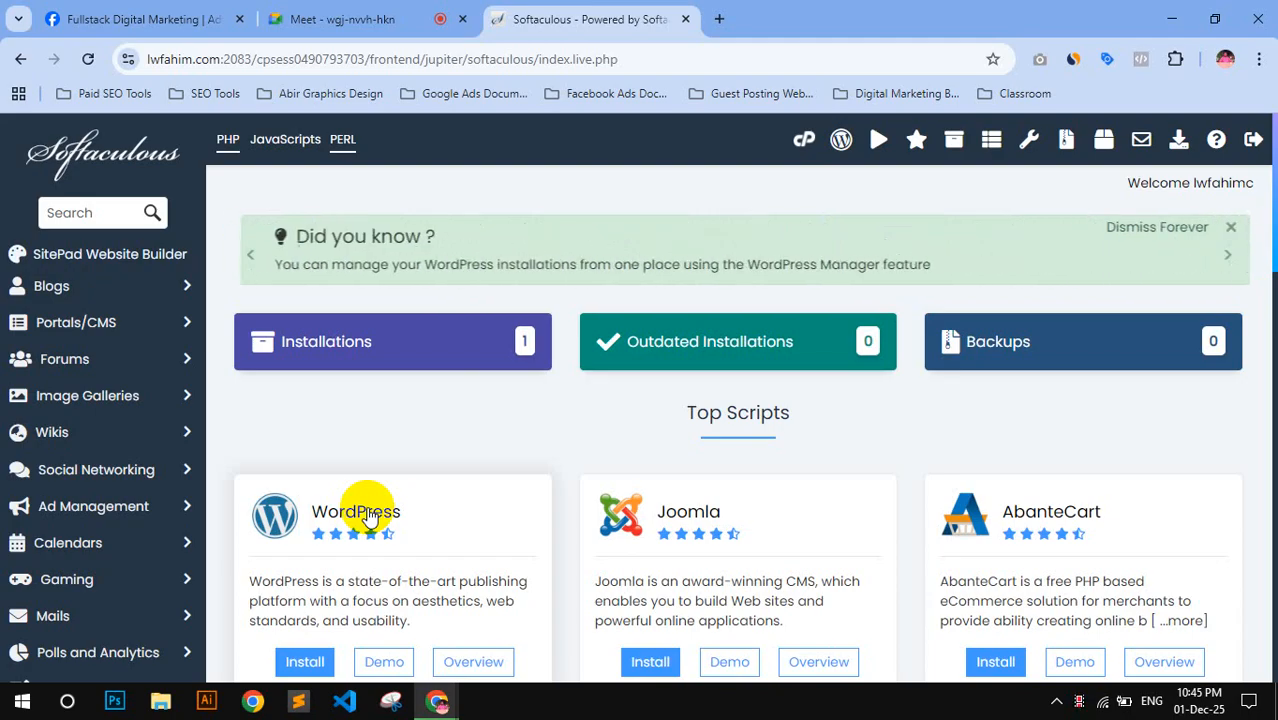
scroll(333, 573, down, 2)
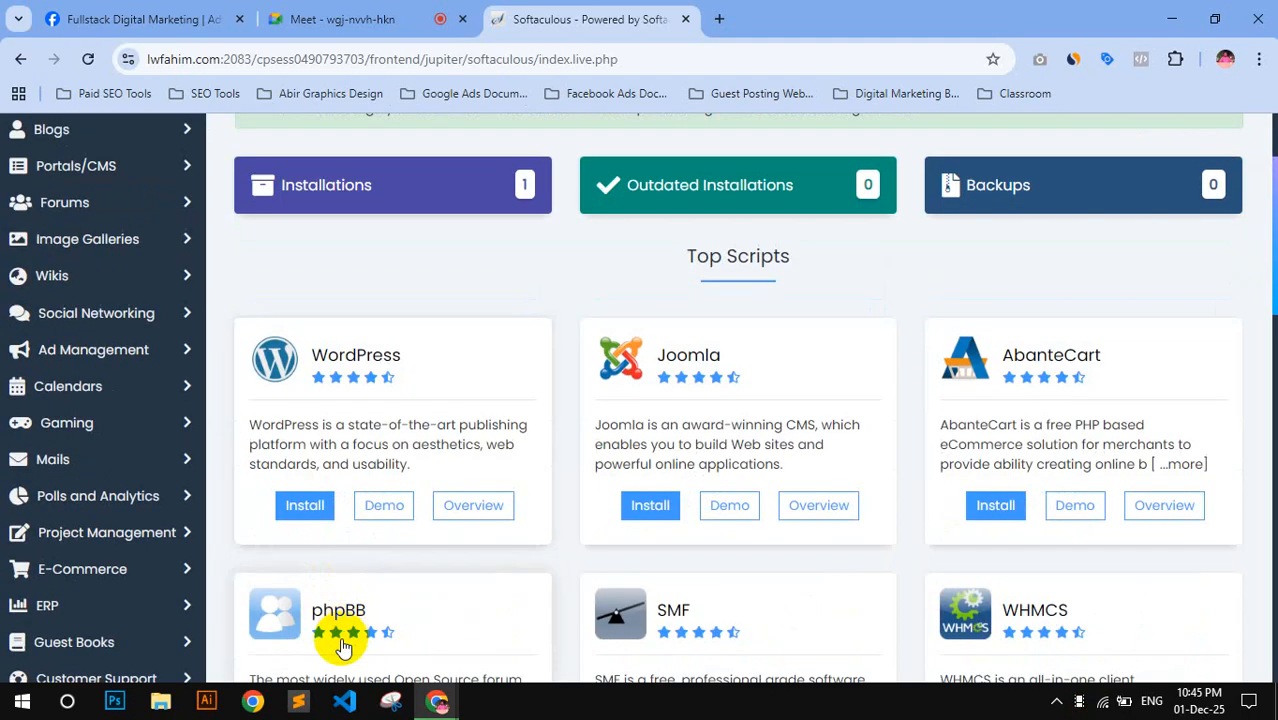
click(306, 508)
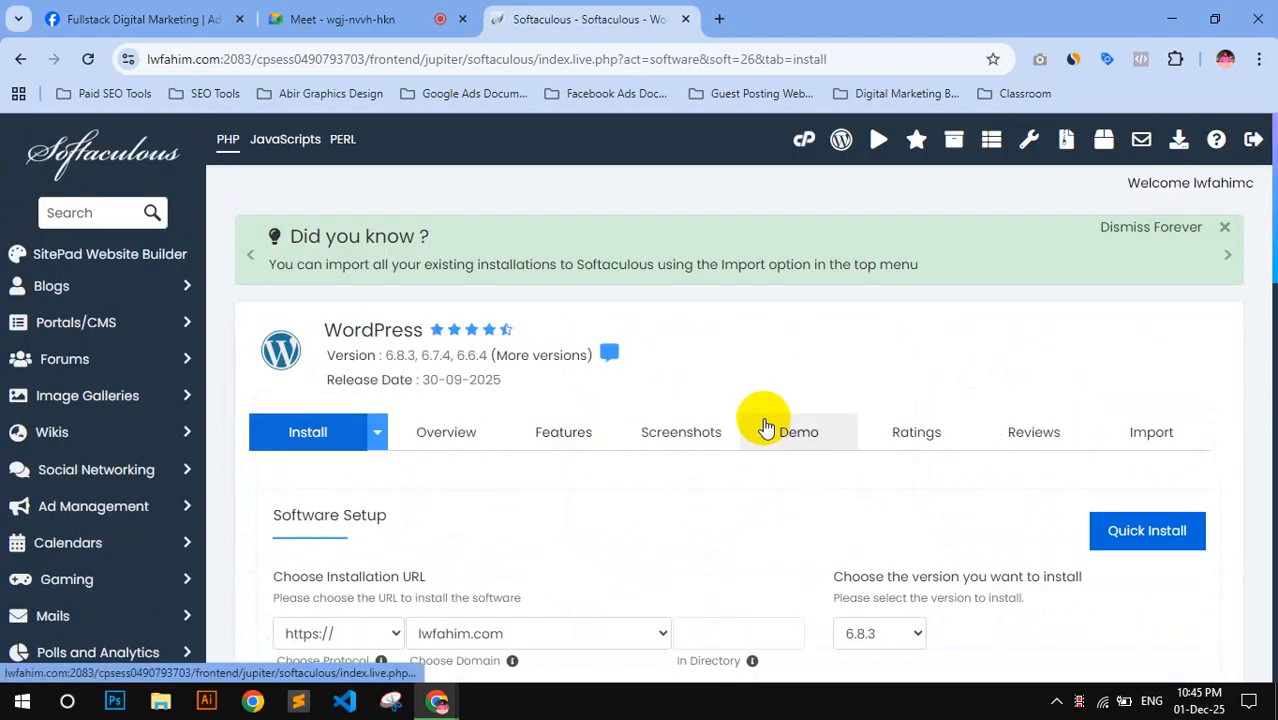
scroll(747, 422, down, 3)
click(700, 323)
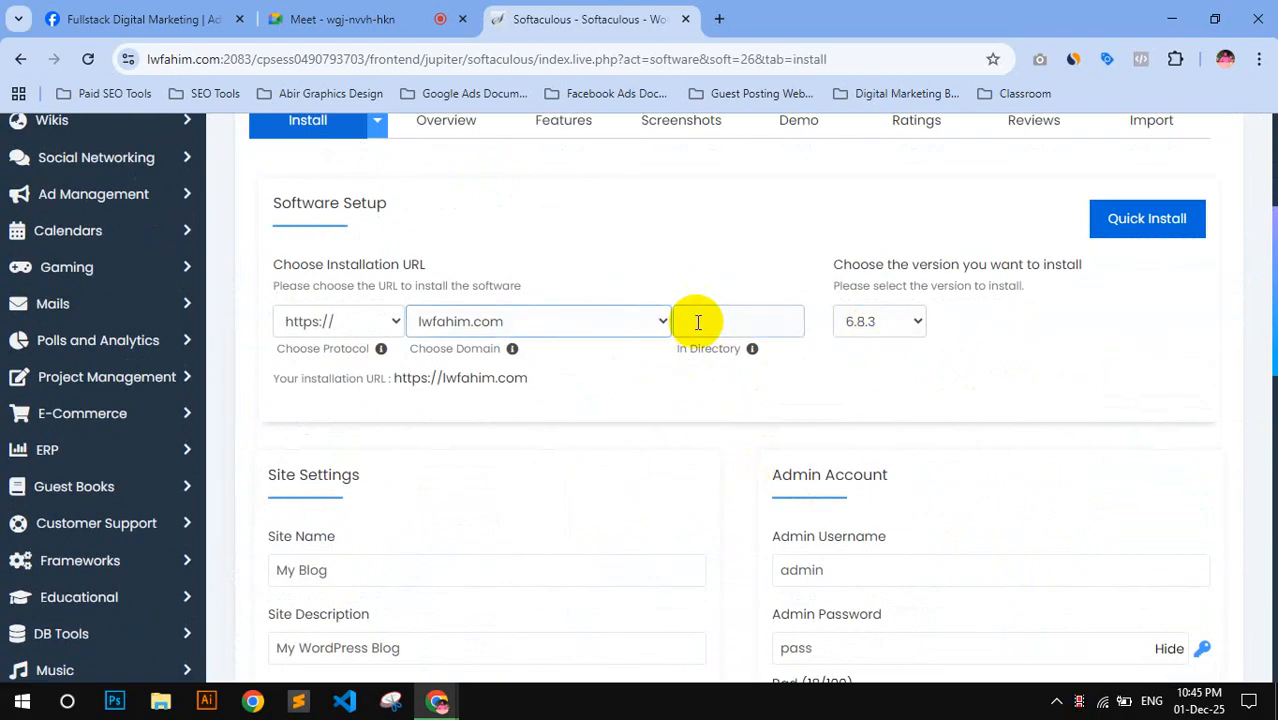
scroll(594, 272, up, 2)
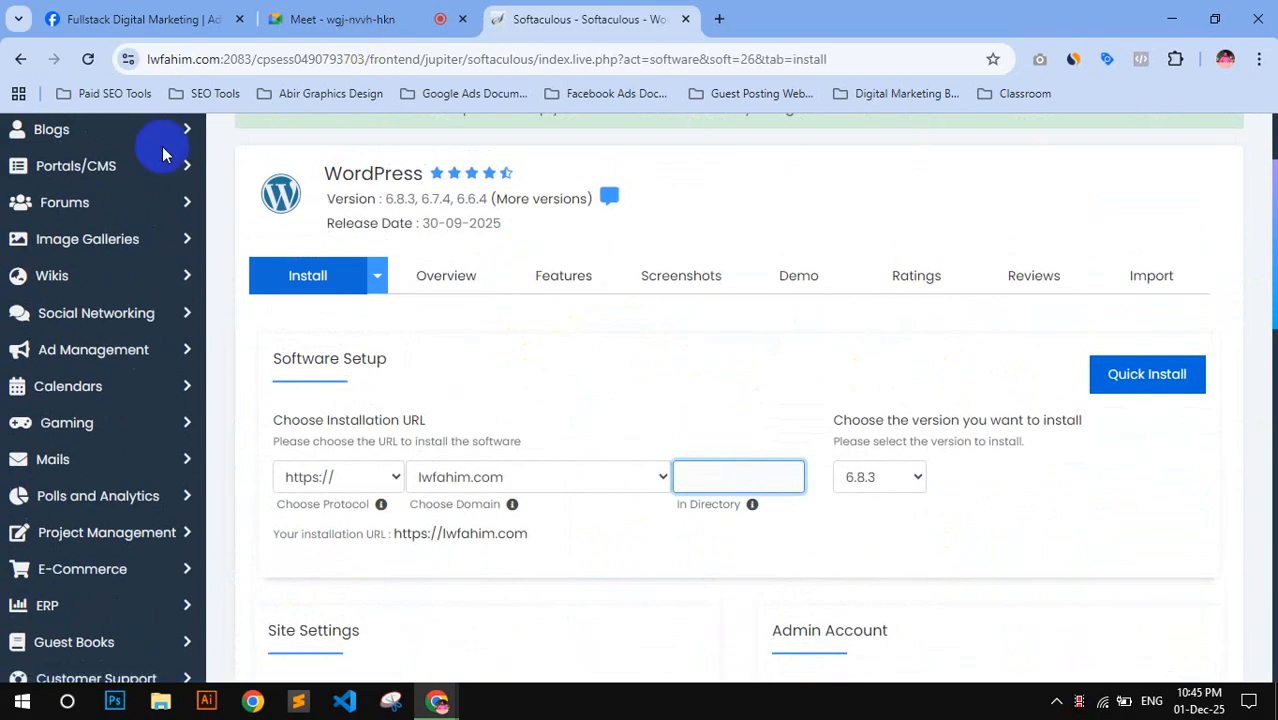
scroll(120, 200, up, 2)
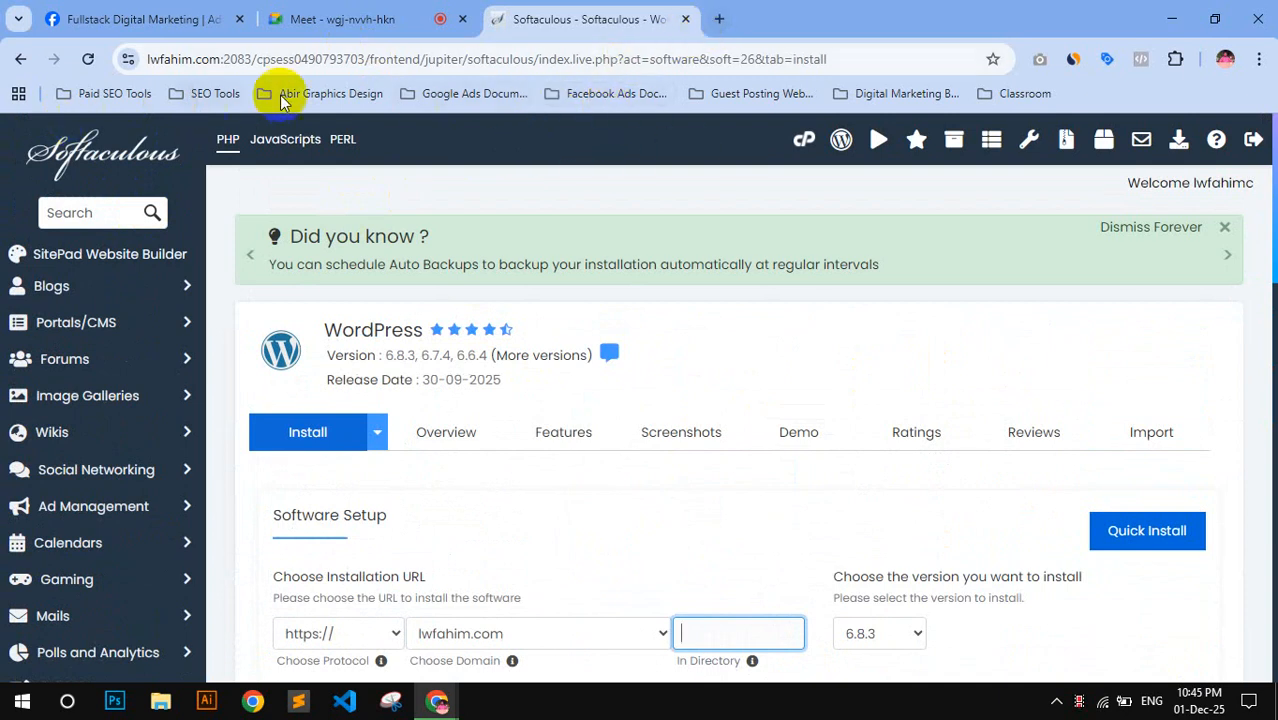
click(721, 20)
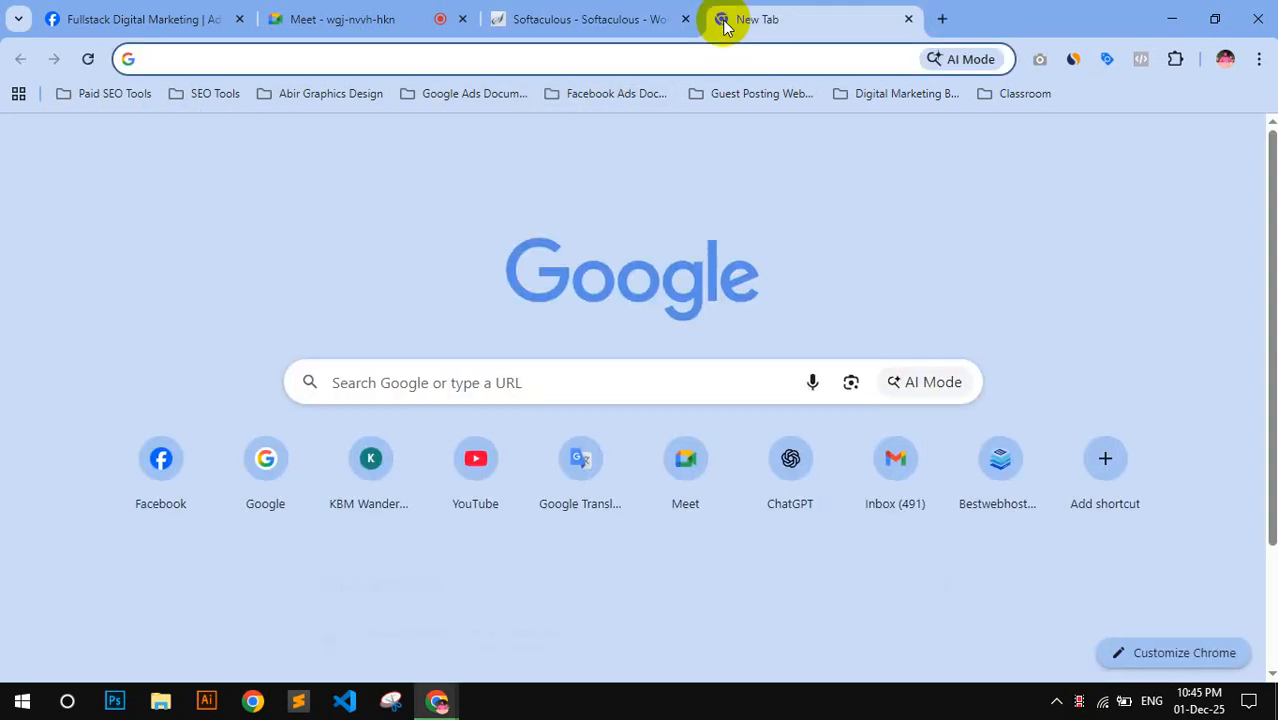
Step: Log in to cPanel again through lwfahim.com/cpanel in the new tab
text(lw)
key(Return)
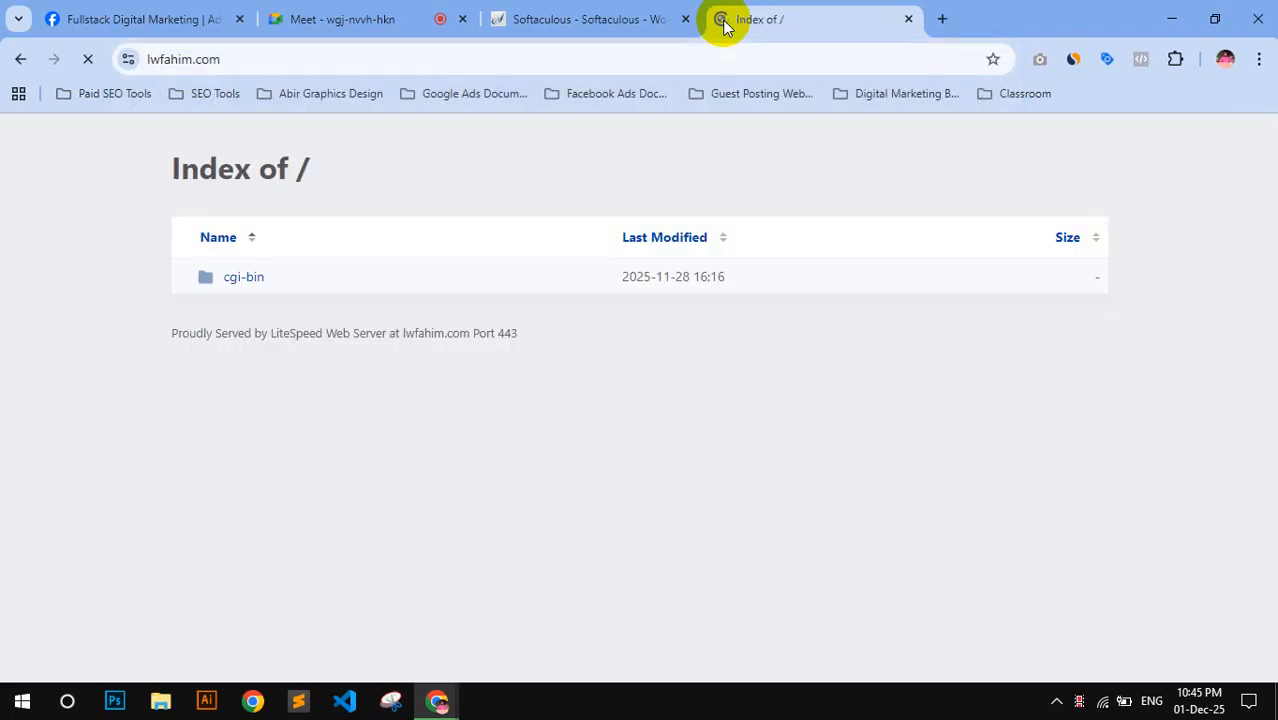
click(577, 63)
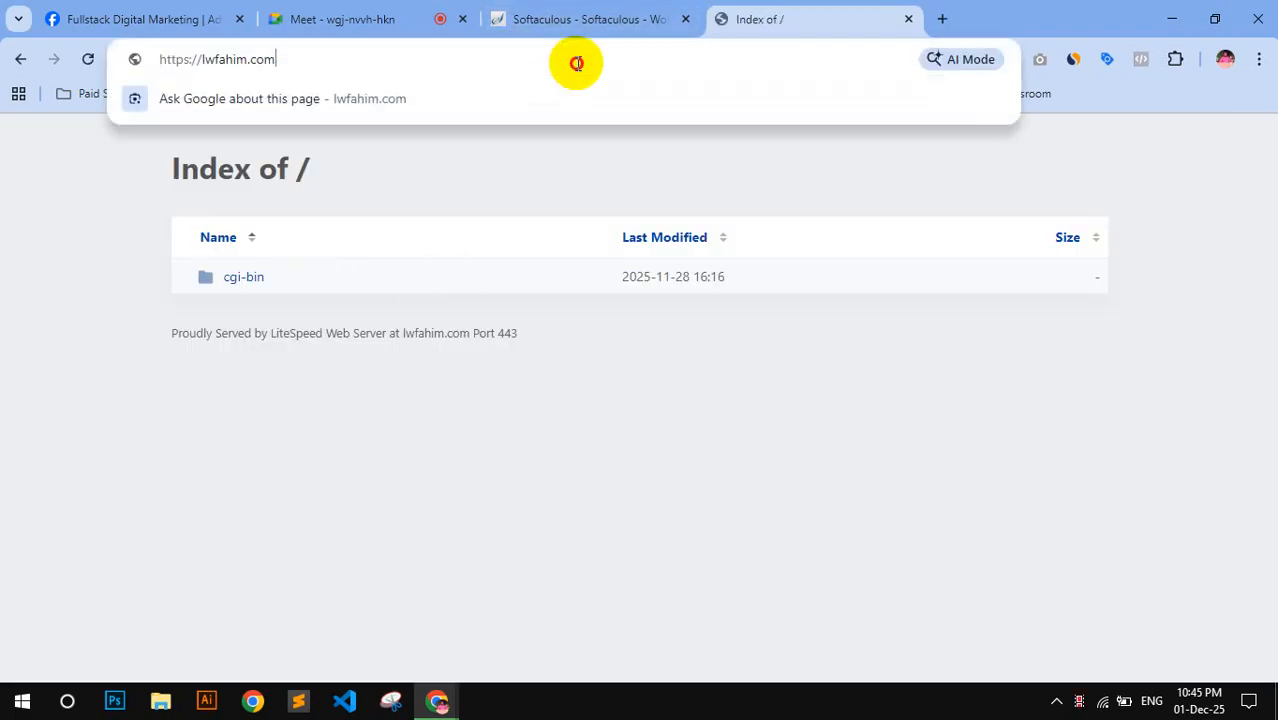
text(/)
text(cp)
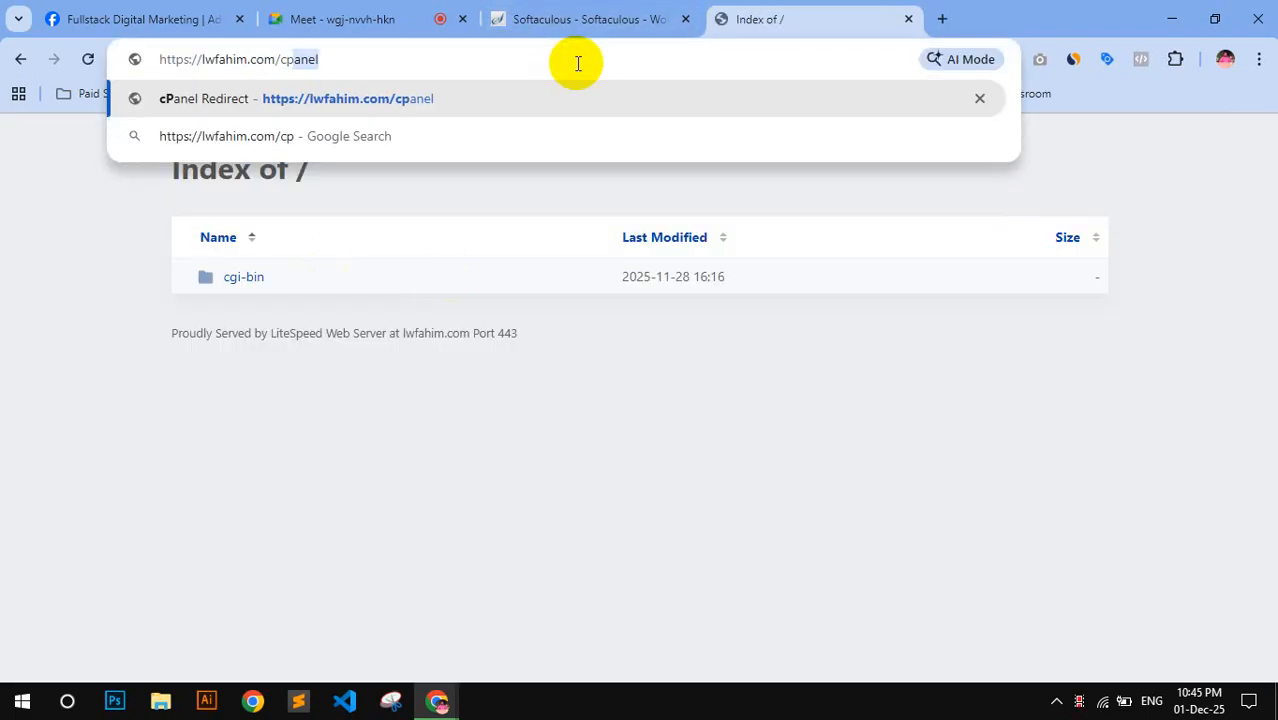
key(Return)
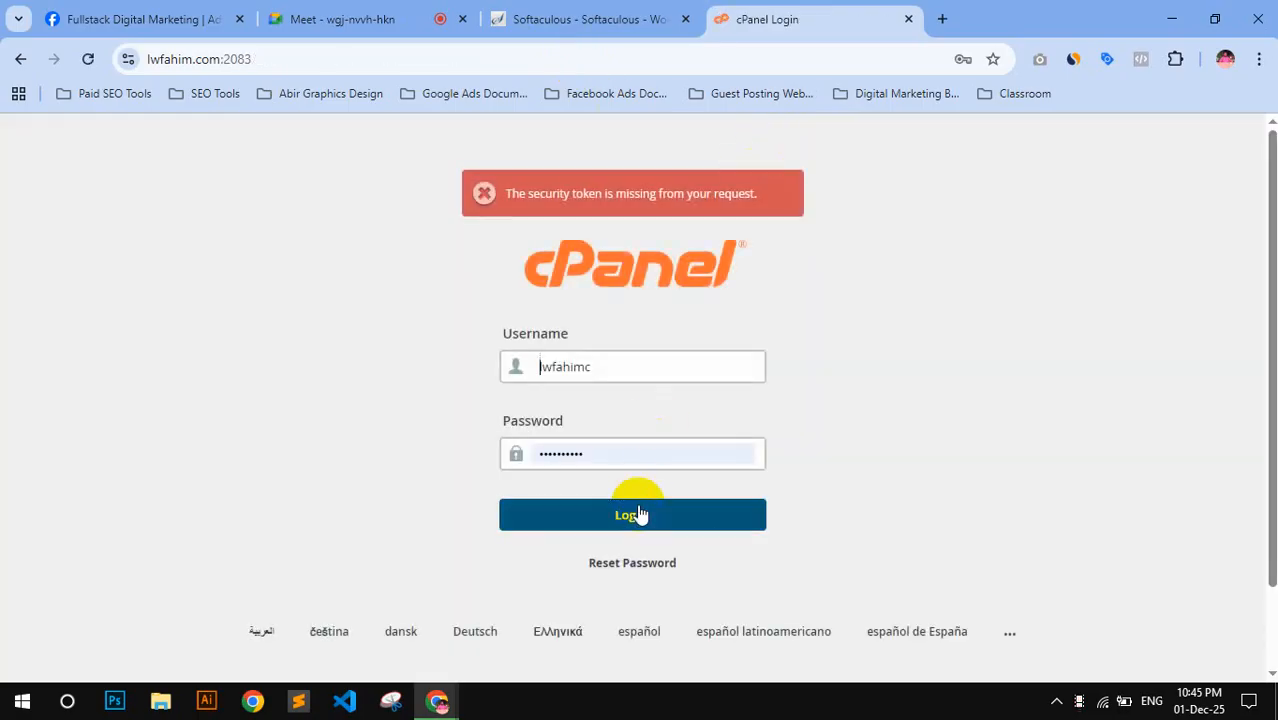
click(641, 515)
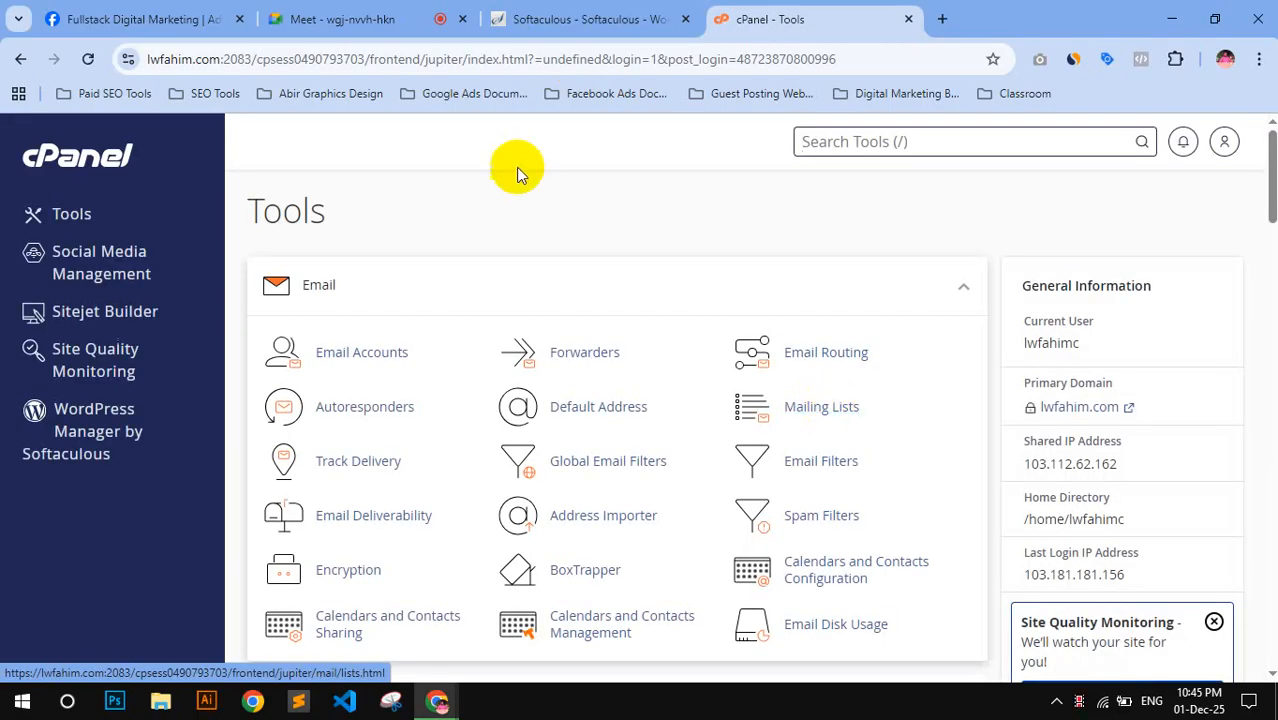
Step: Rearrange the Softaculous and cPanel tabs, then scroll the cPanel Tools page to Files
drag(760, 12, 595, 7)
drag(827, 8, 635, 8)
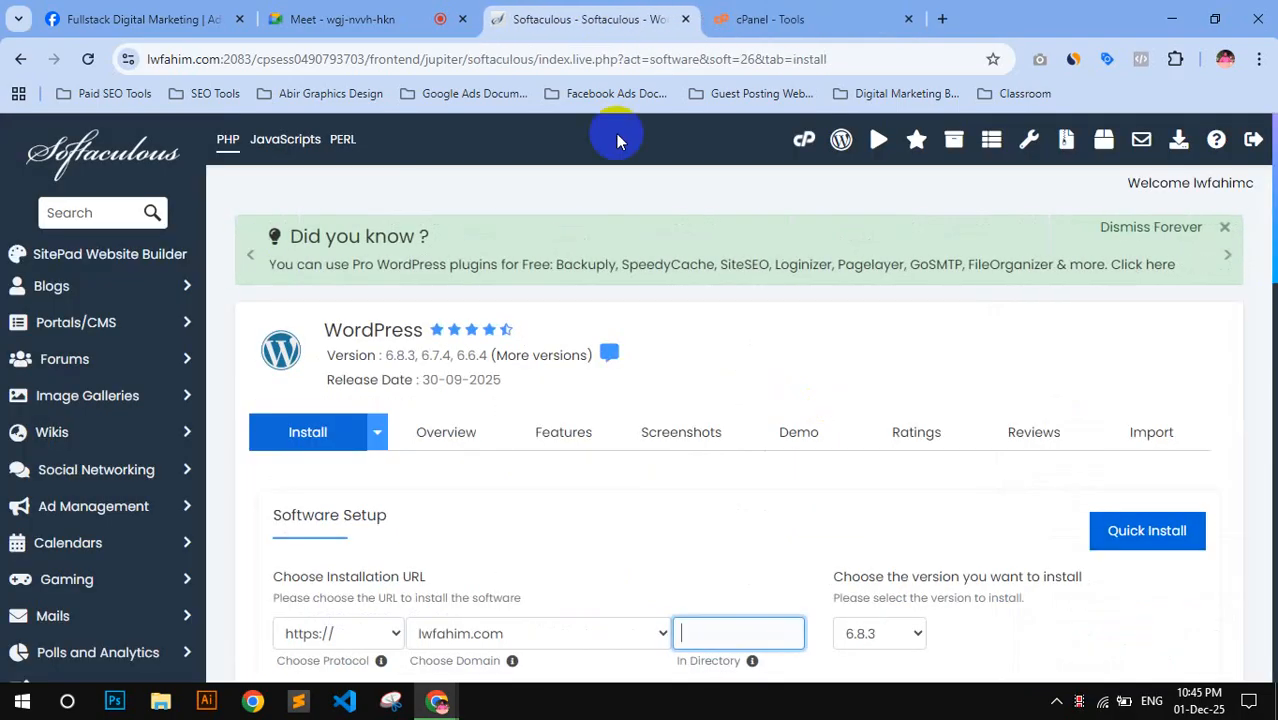
scroll(465, 448, down, 6)
scroll(608, 485, up, 6)
click(765, 20)
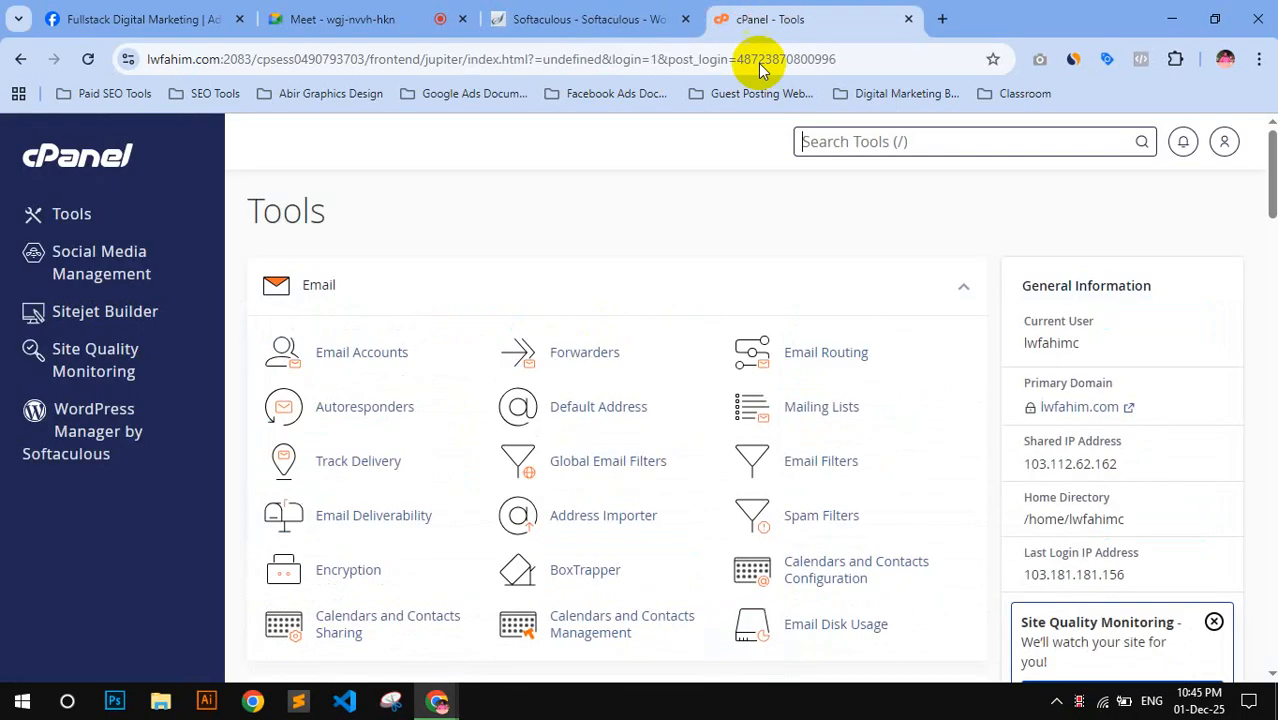
scroll(419, 320, down, 3)
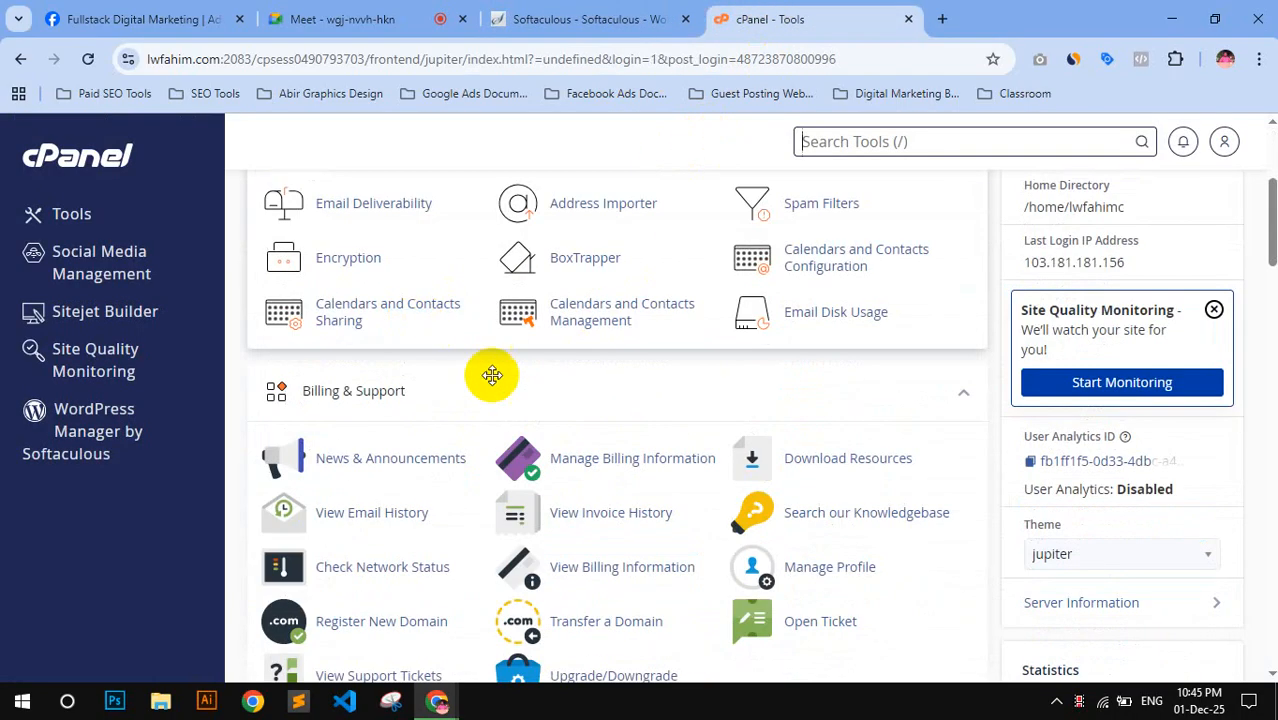
scroll(400, 334, down, 5)
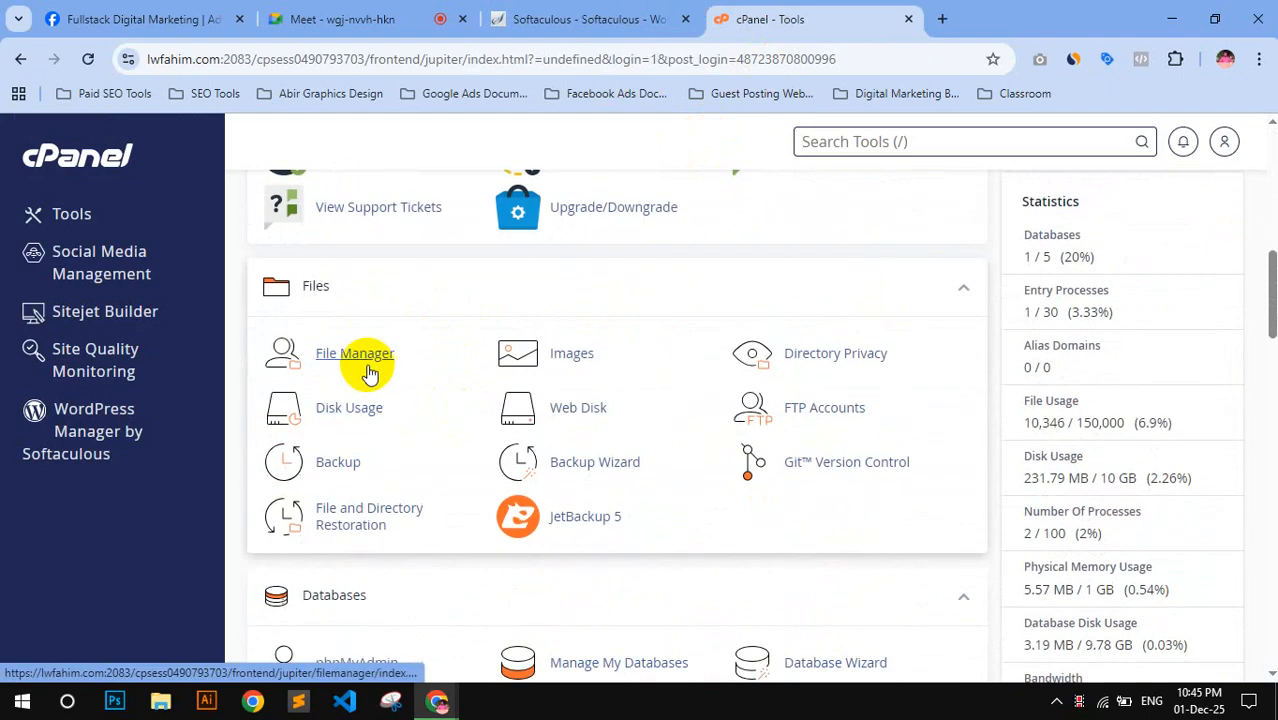
Step: Open public_html in File Manager, holding only cgi-bin, and load lwfahim.com in a new tab
click(369, 370)
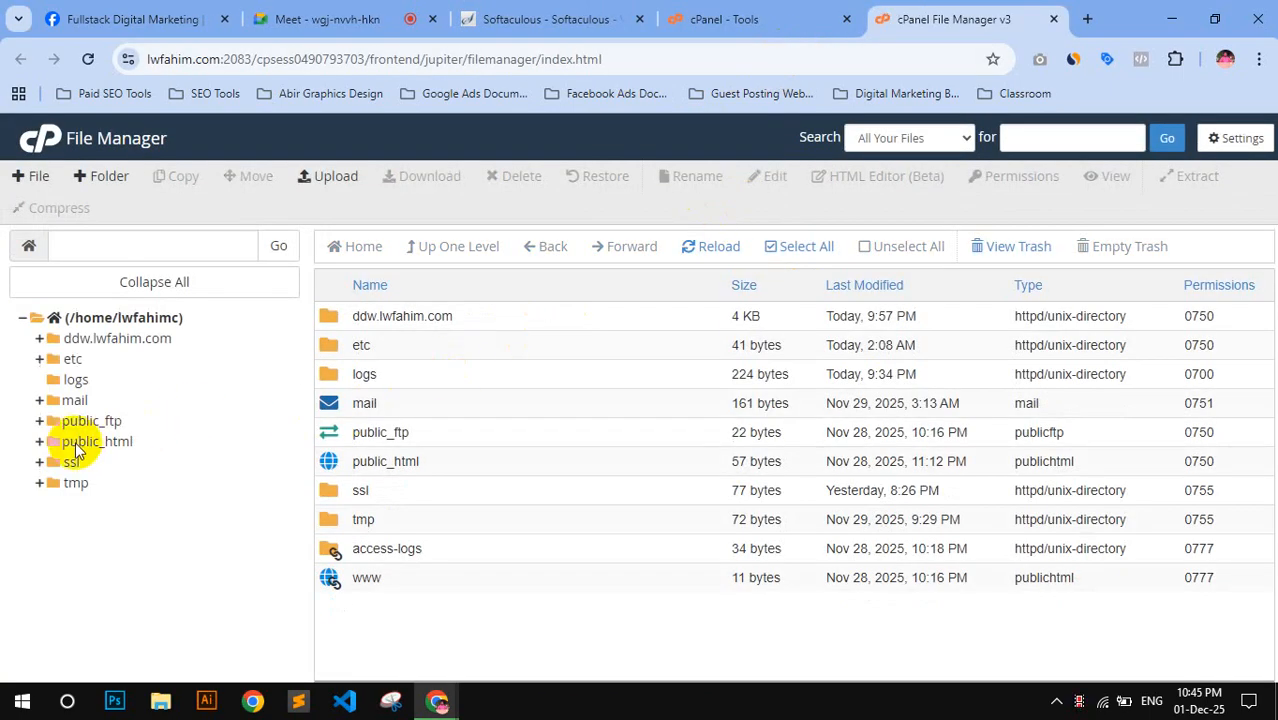
click(75, 441)
click(440, 318)
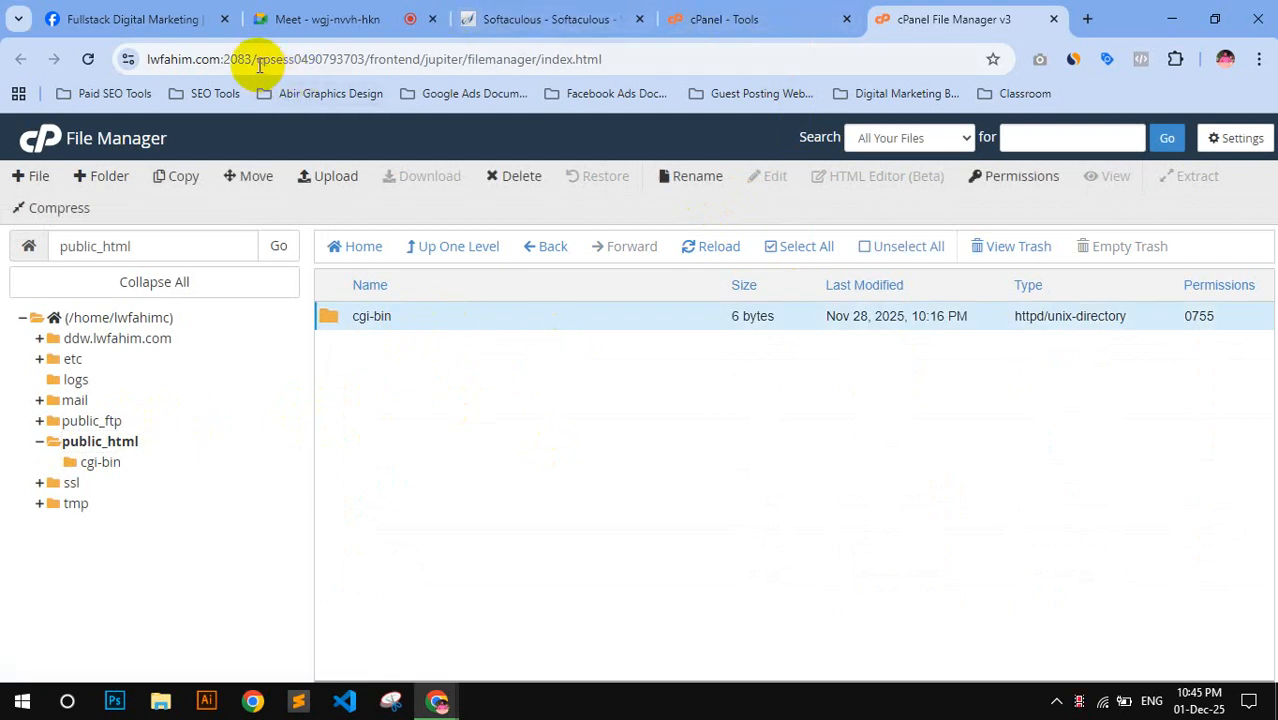
drag(220, 59, 51, 68)
key(ctrl+c)
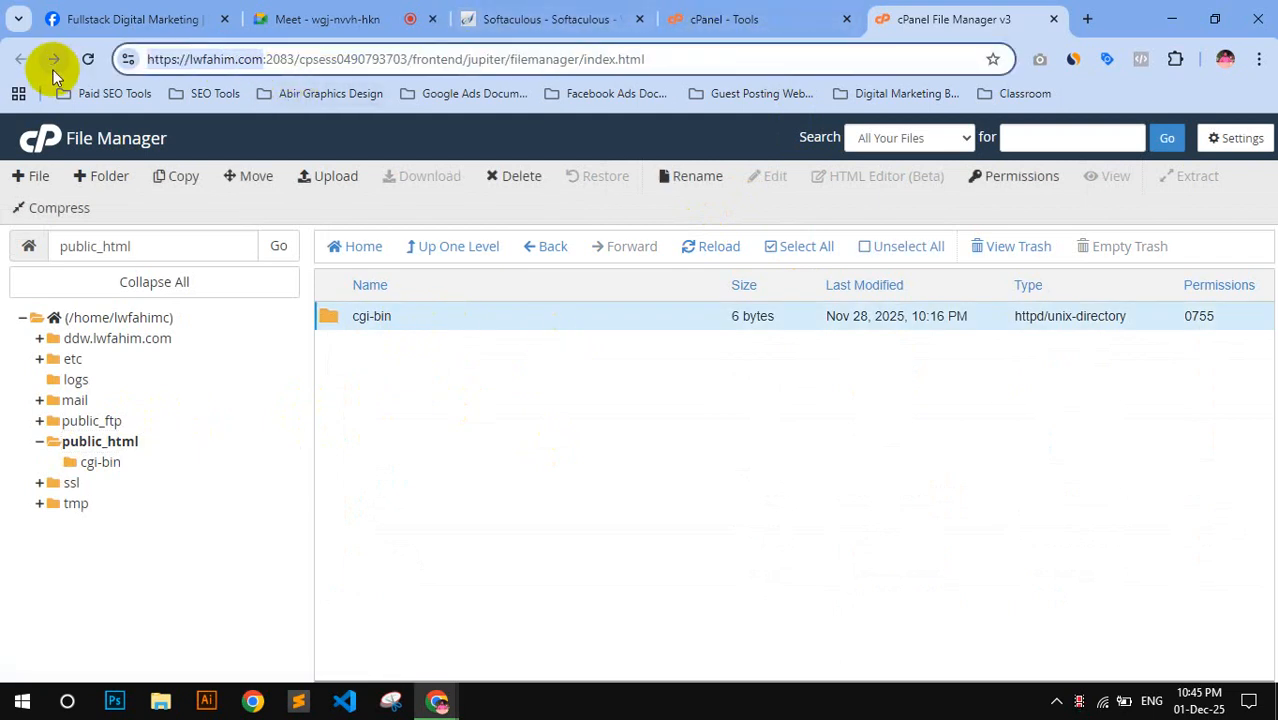
click(1088, 18)
key(ctrl+v)
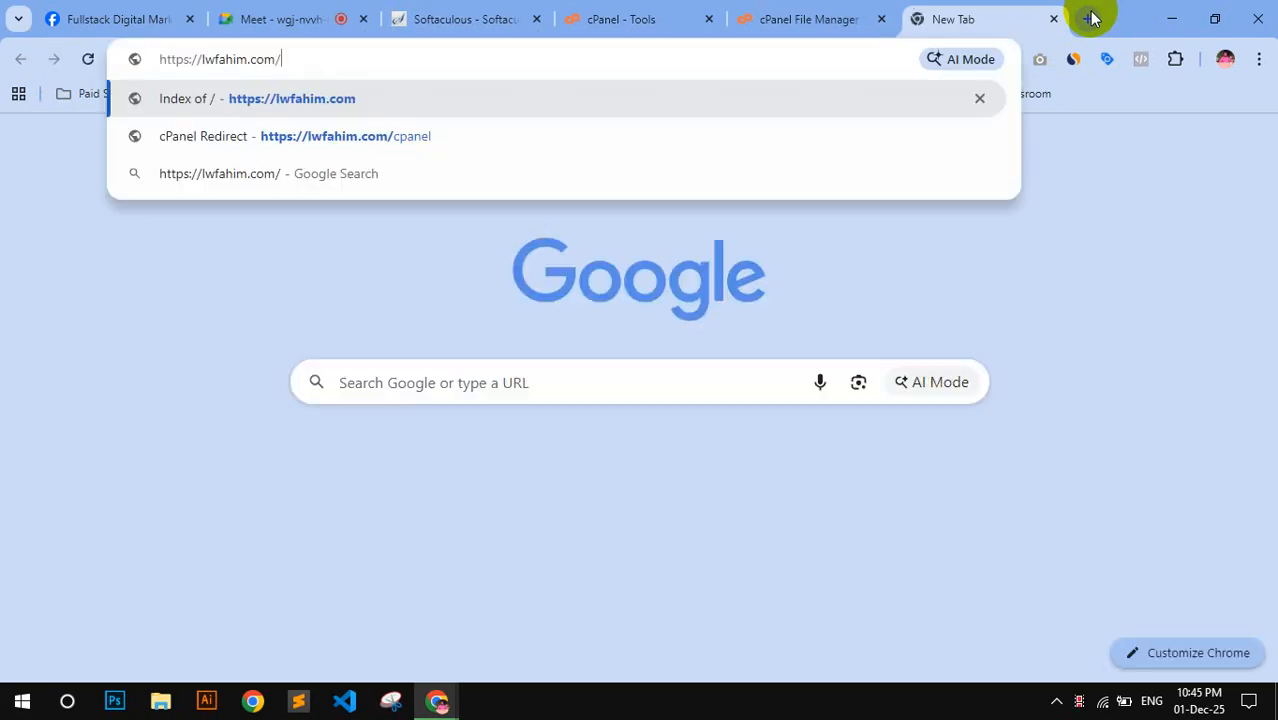
key(Return)
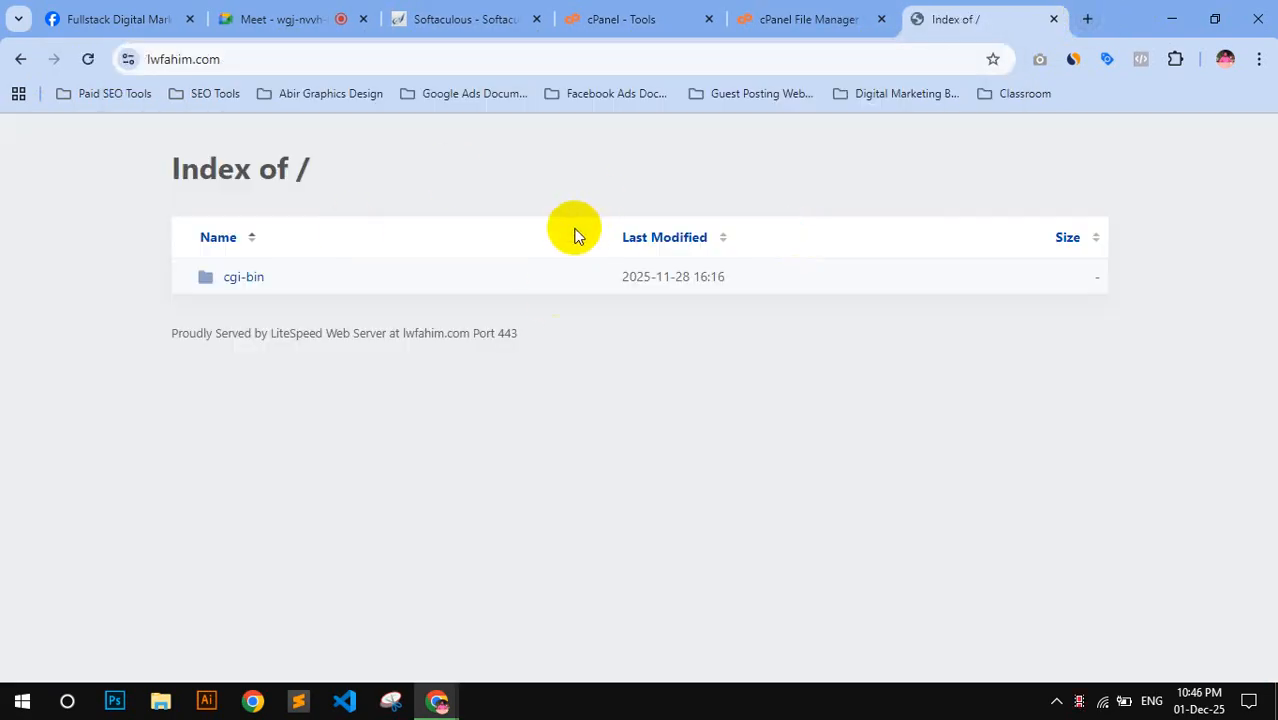
Step: Admit another participant to the Meet call, then start a new folder in public_html
click(320, 15)
click(1152, 572)
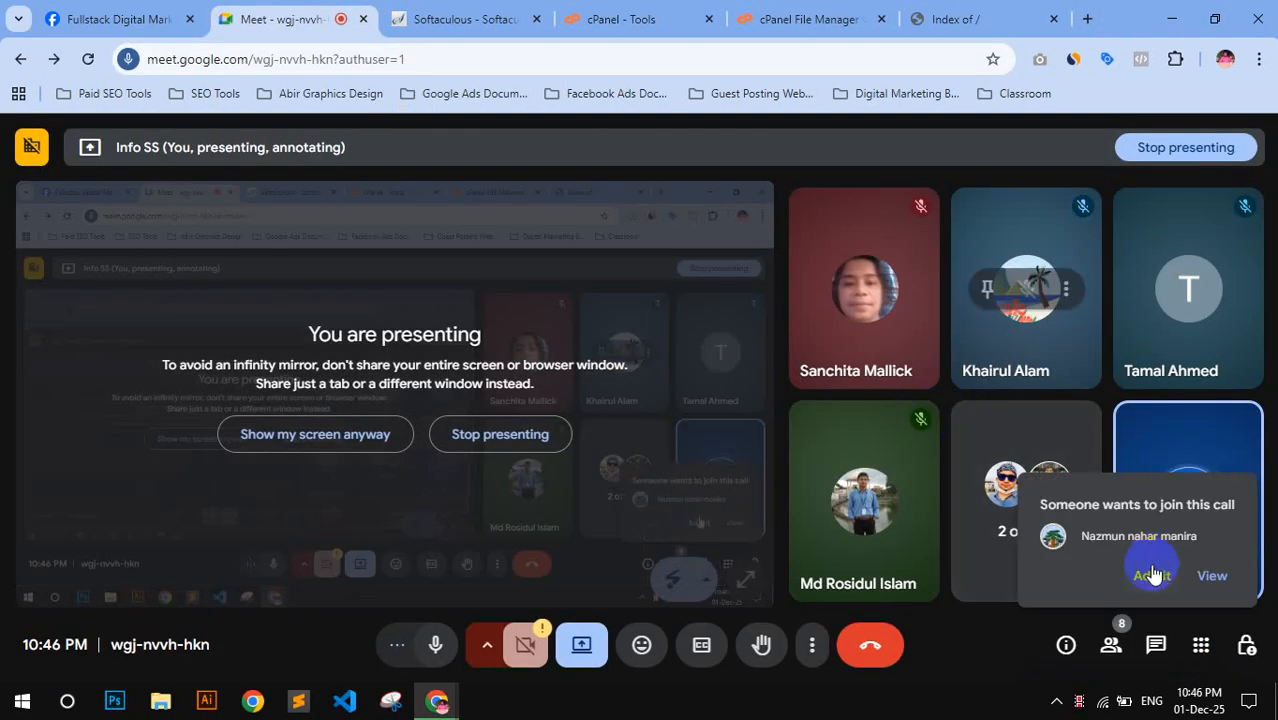
click(965, 16)
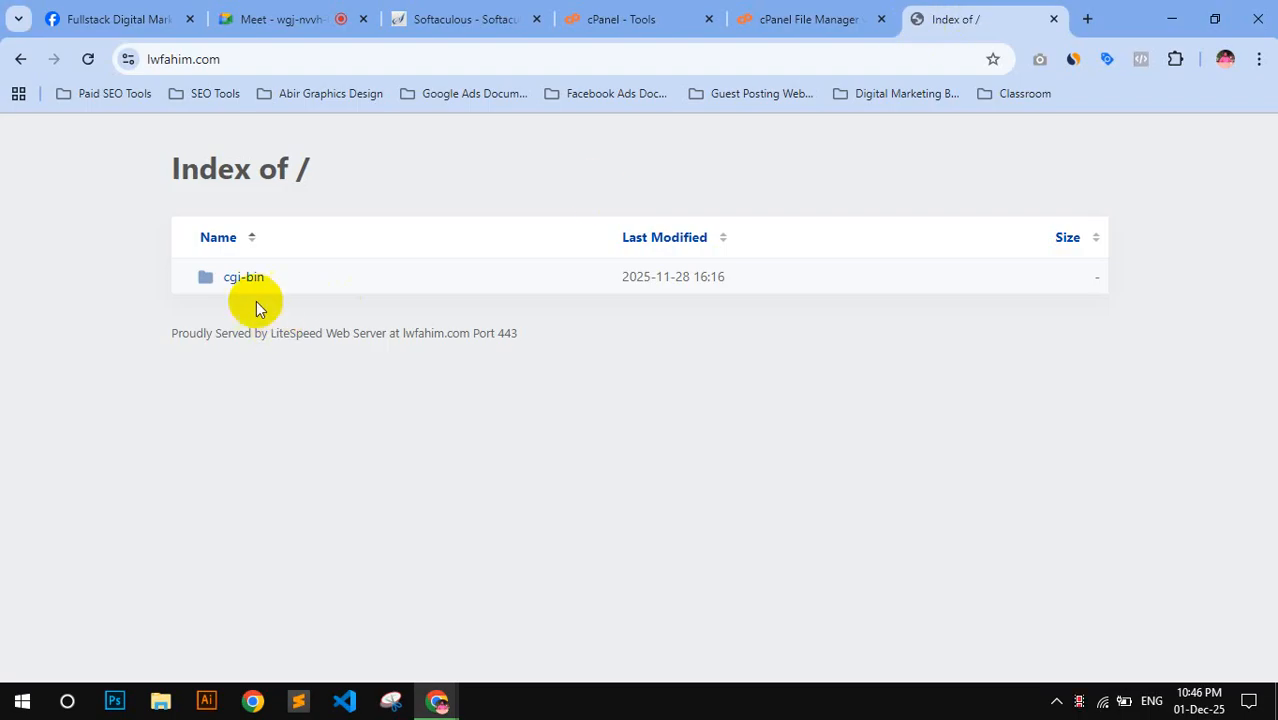
click(595, 16)
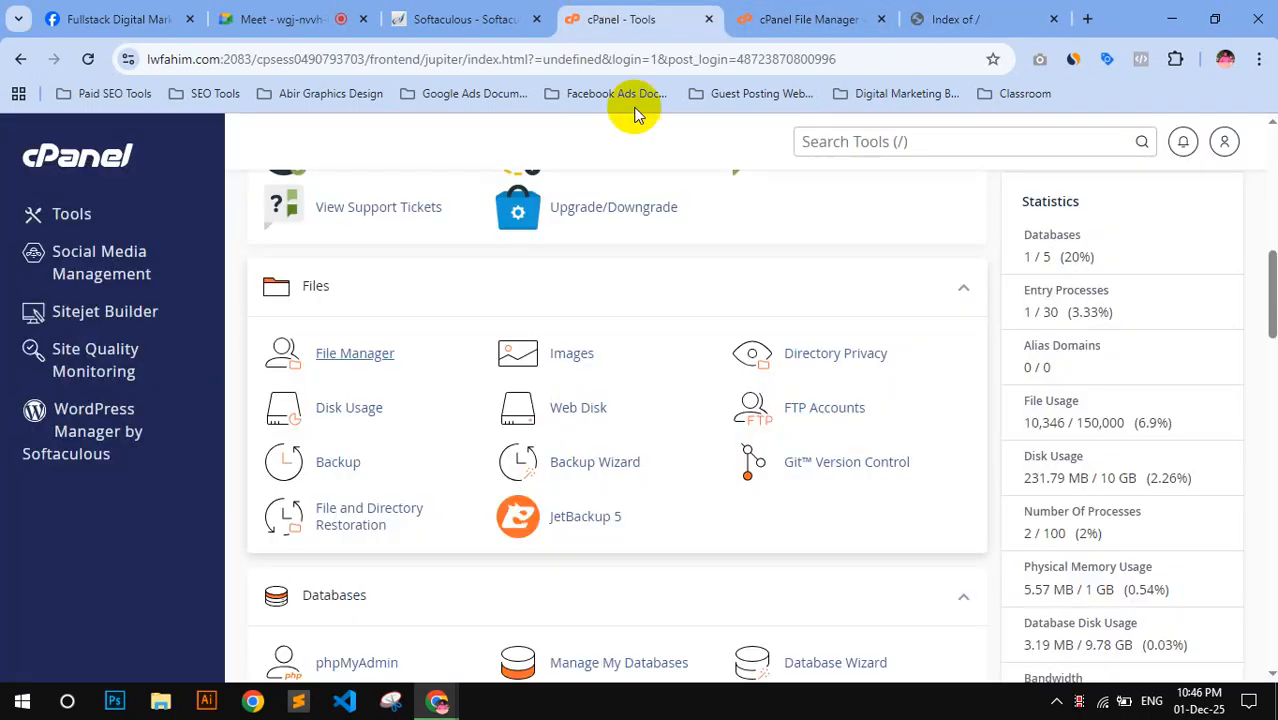
click(805, 16)
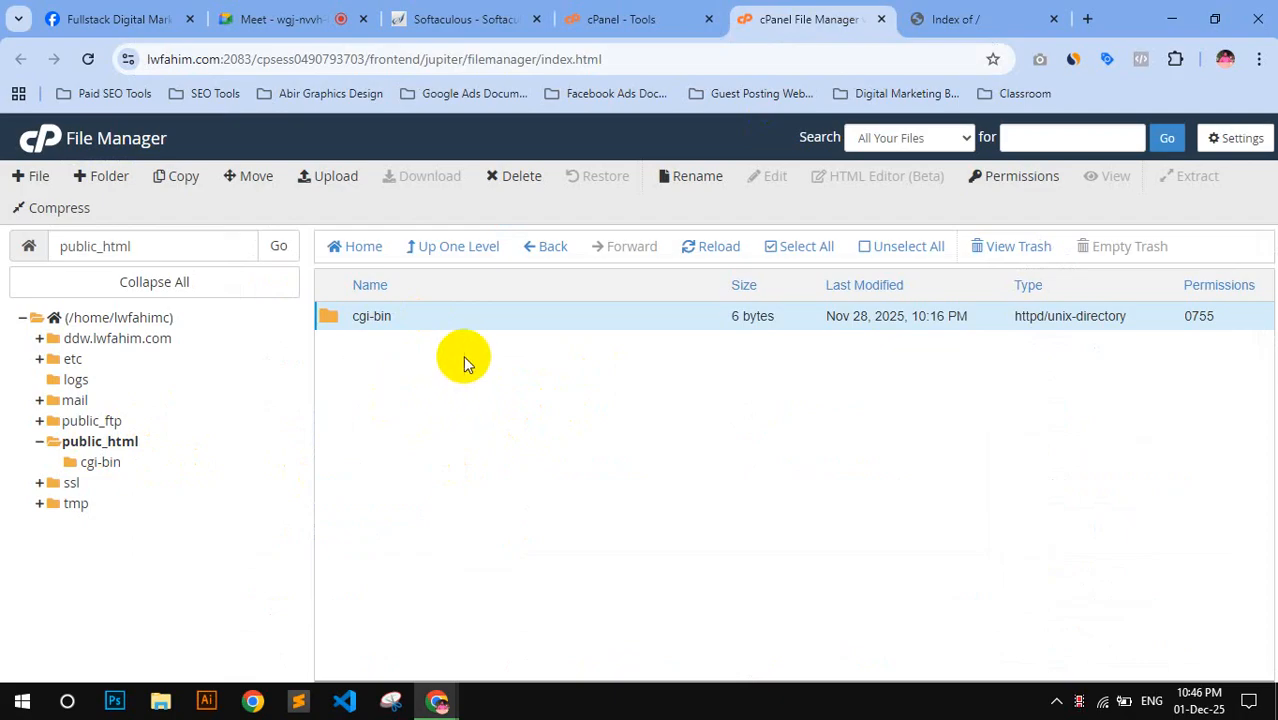
click(100, 176)
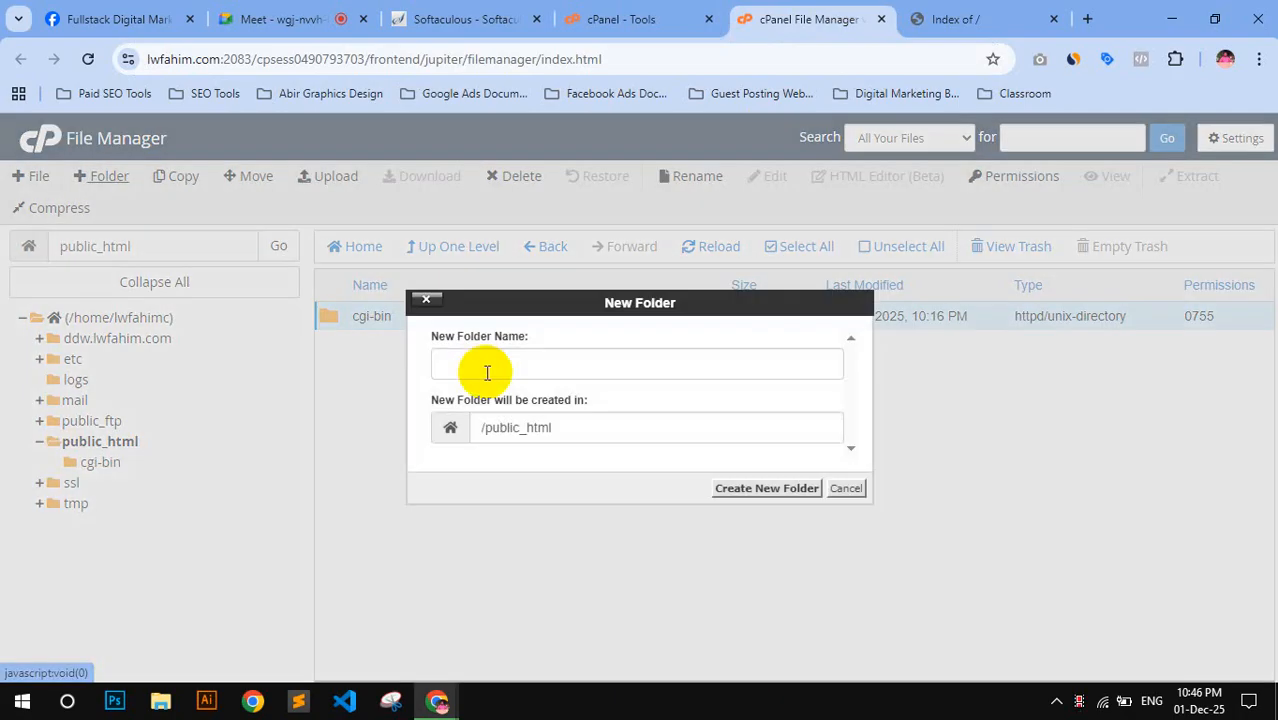
Step: Create the hello folder and reload lwfahim.com to see it in the listing
click(487, 372)
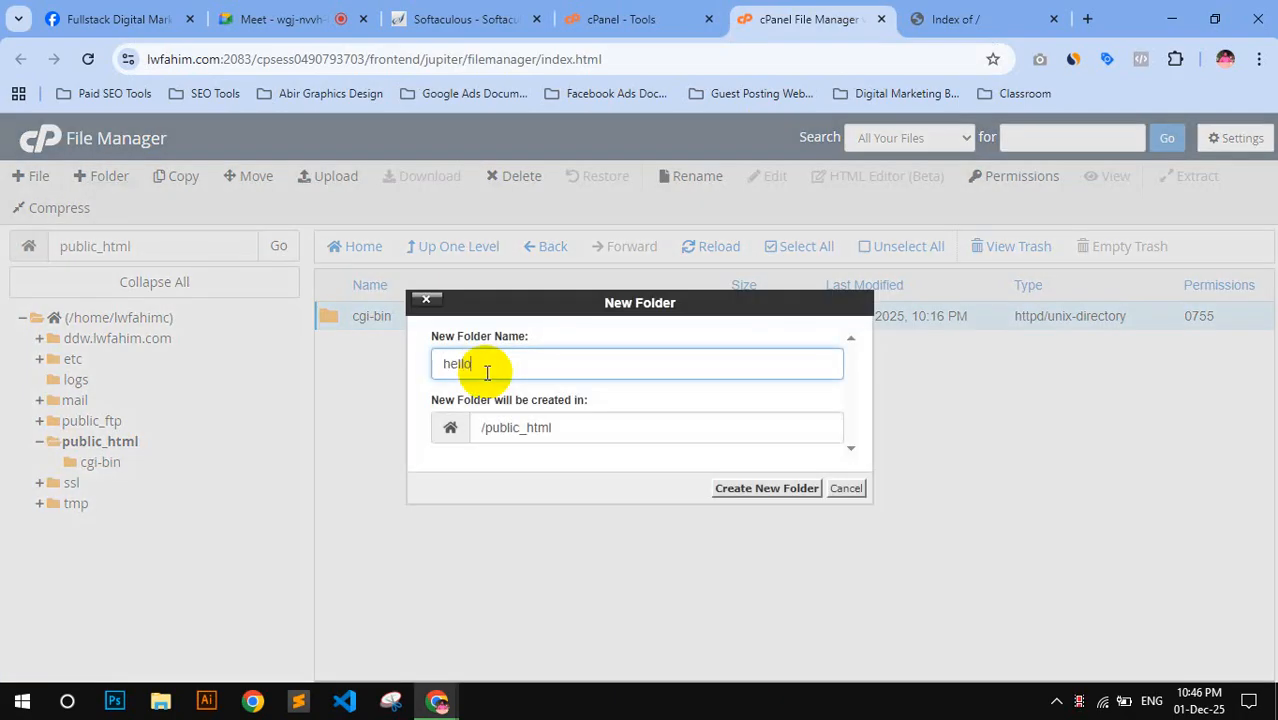
key(Return)
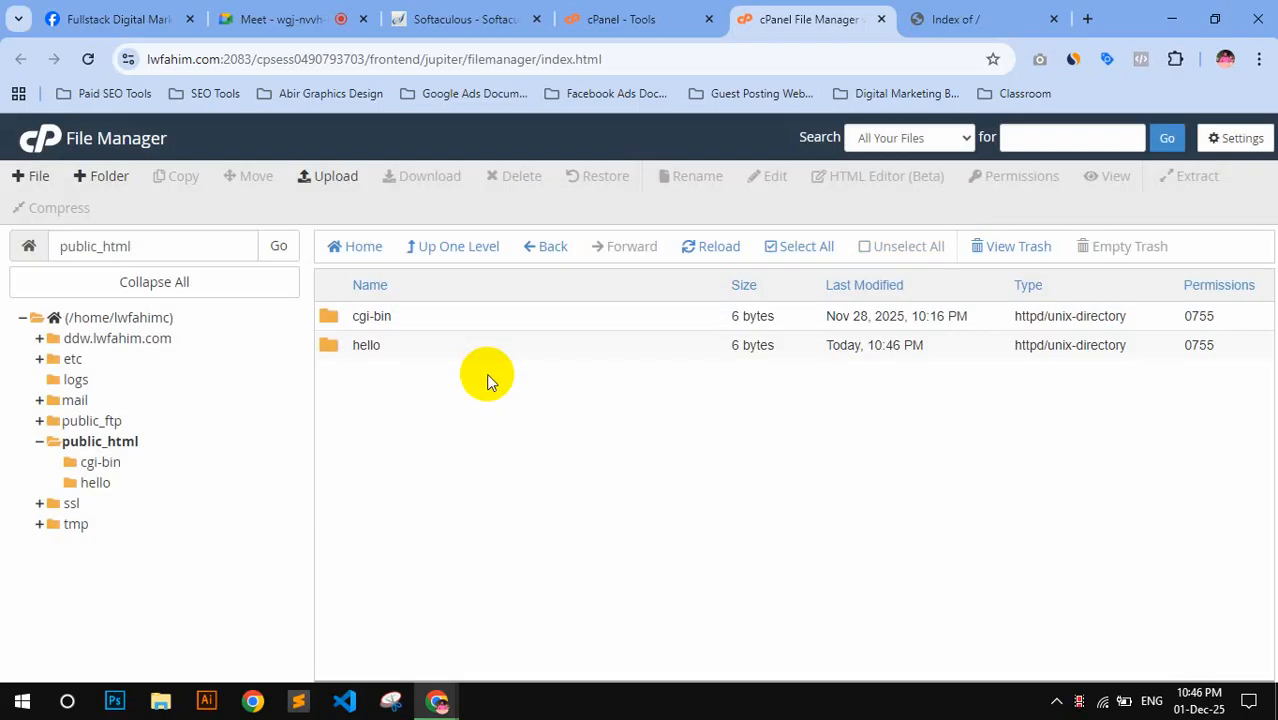
click(958, 15)
click(525, 55)
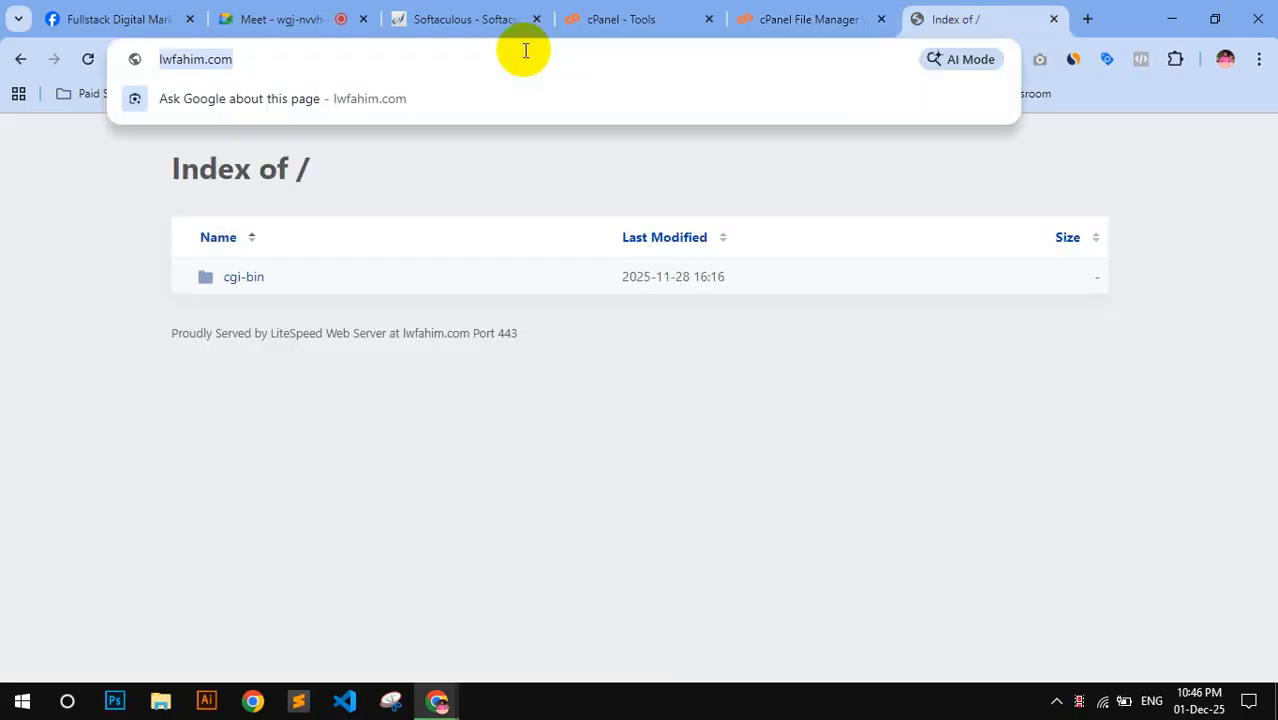
key(Return)
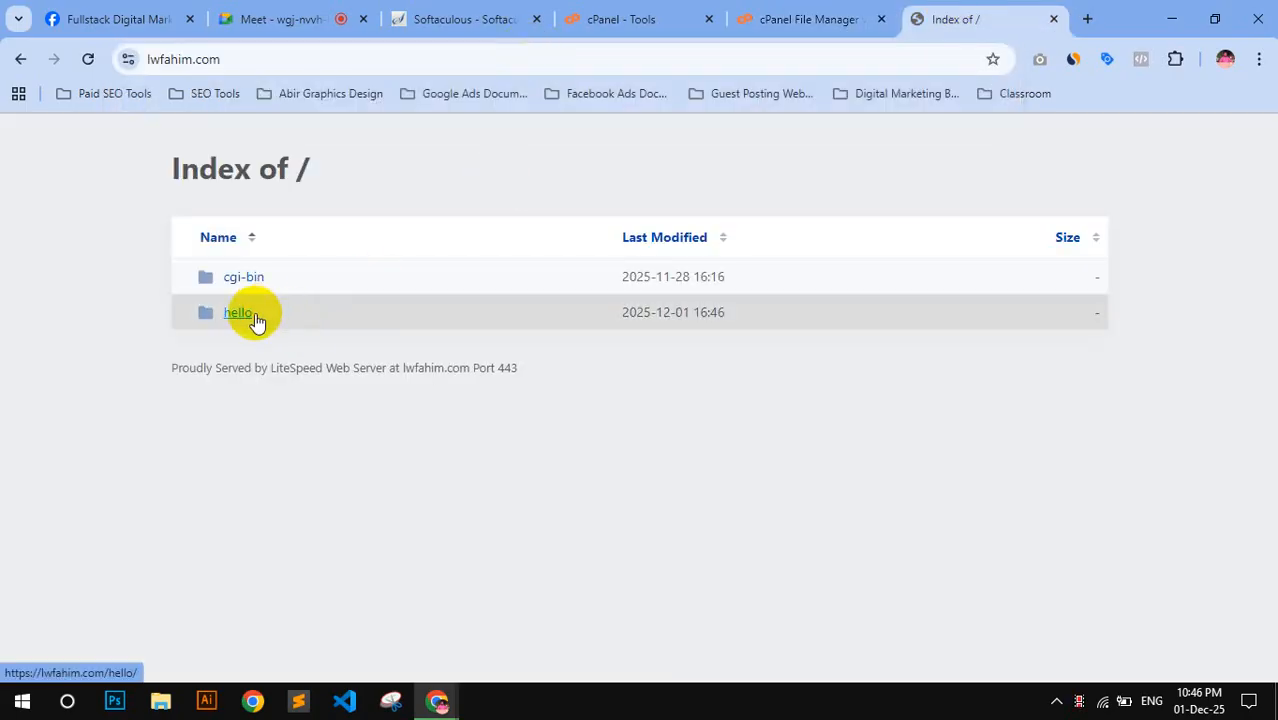
Step: Back in File Manager, select both the cgi-bin and hello folders in public_html
click(766, 15)
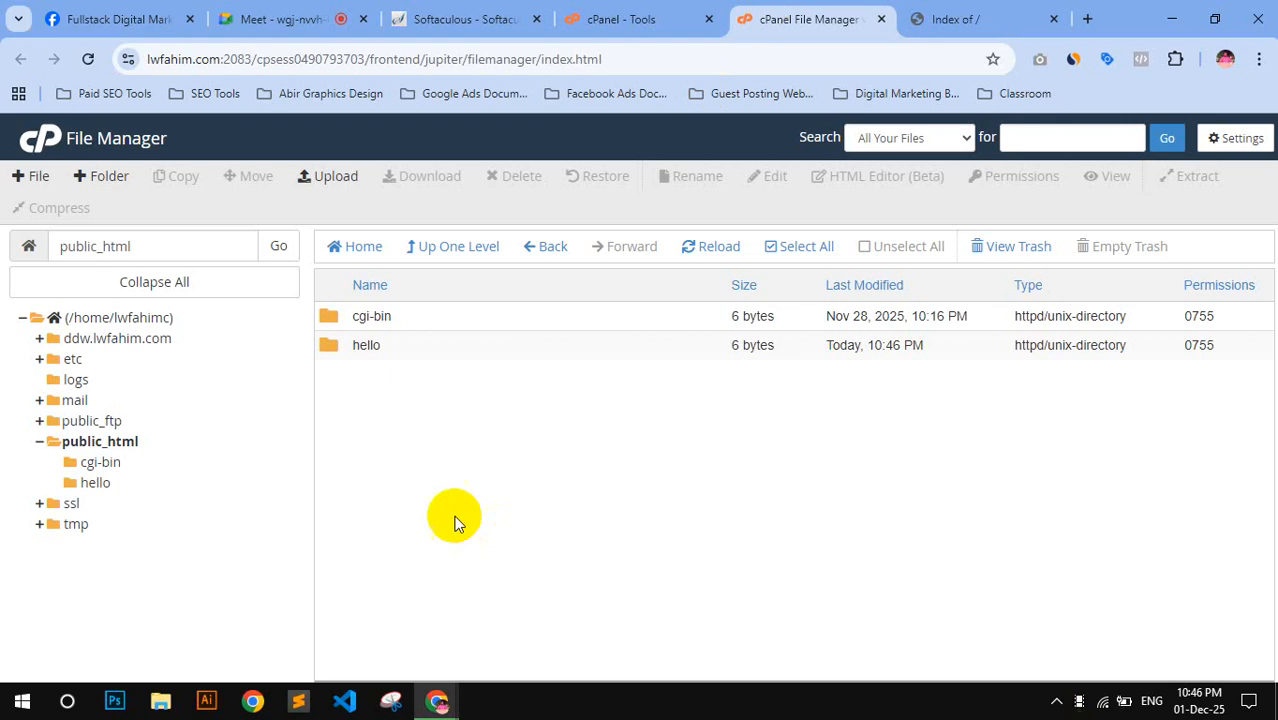
click(943, 20)
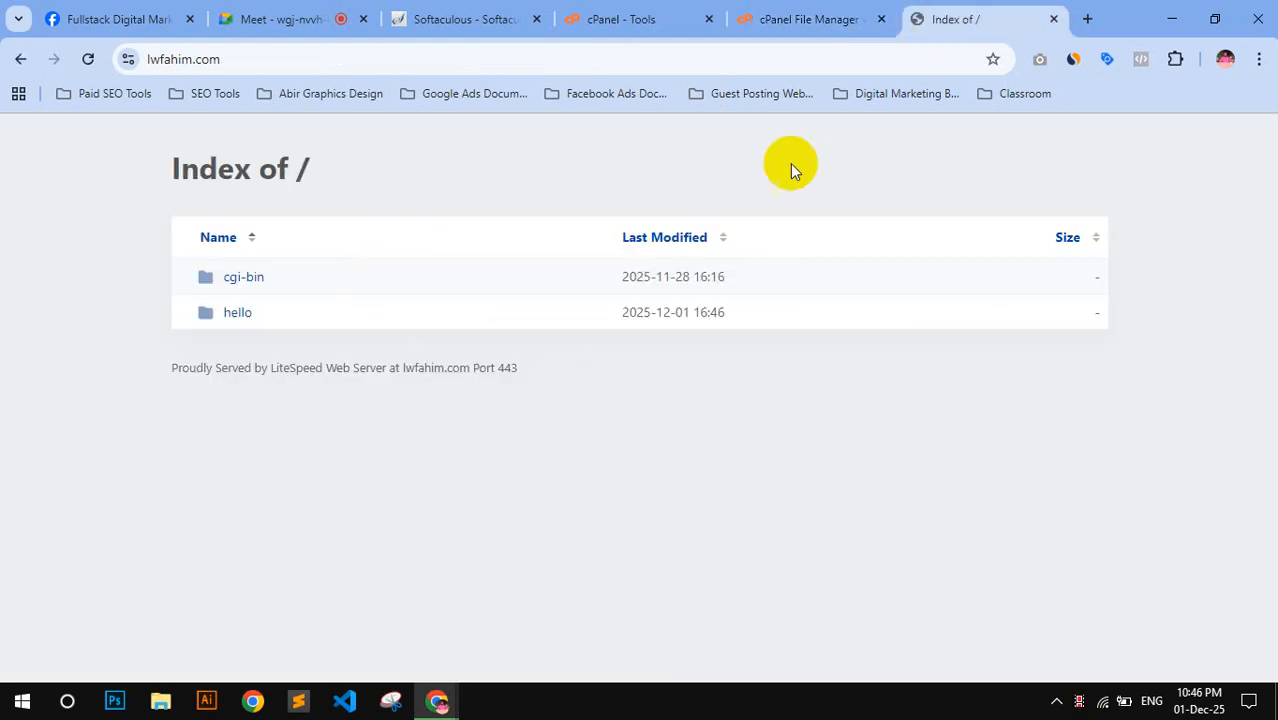
click(785, 14)
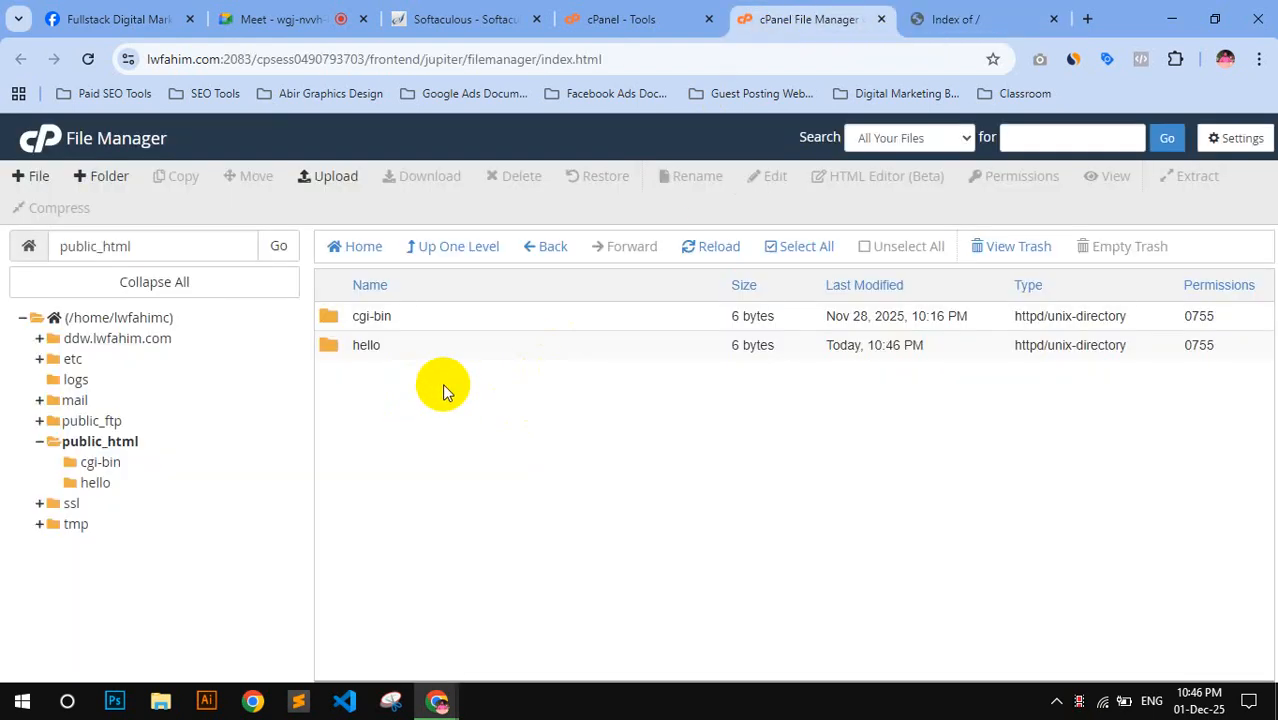
mouse_move(443, 385)
mouse_down()
mouse_move(440, 321)
mouse_move(437, 361)
mouse_up()
click(417, 325)
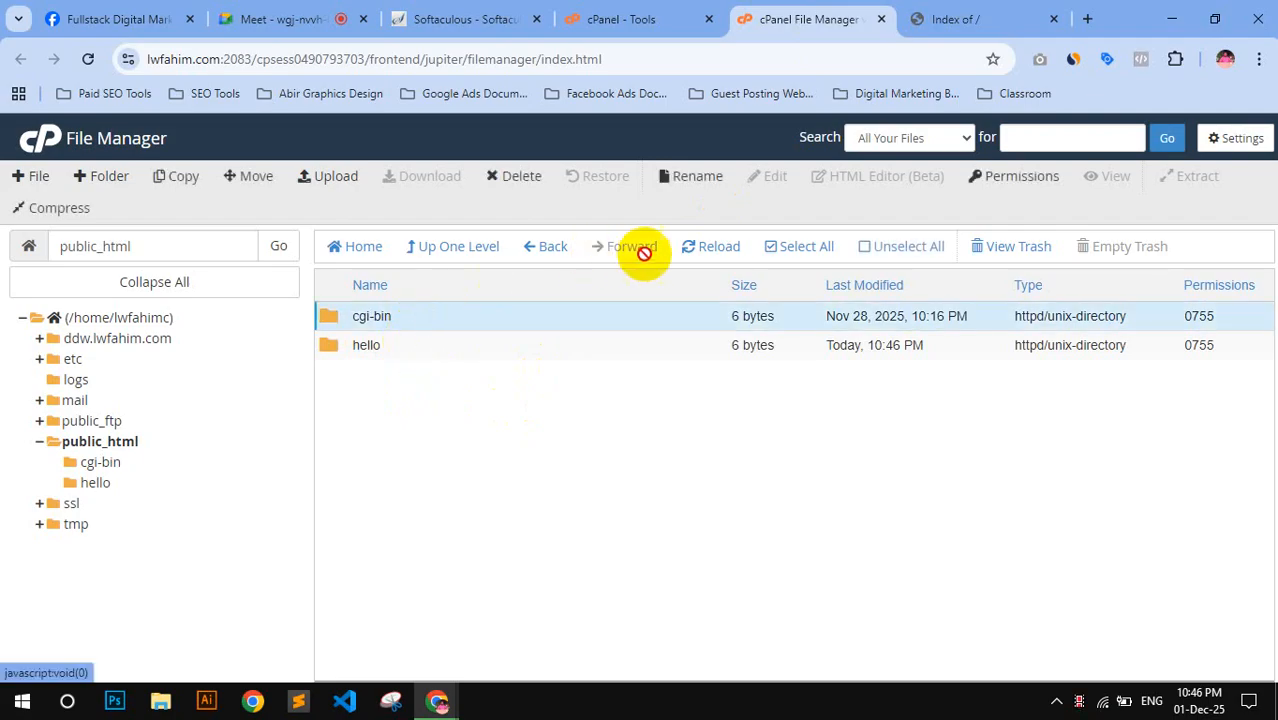
click(788, 246)
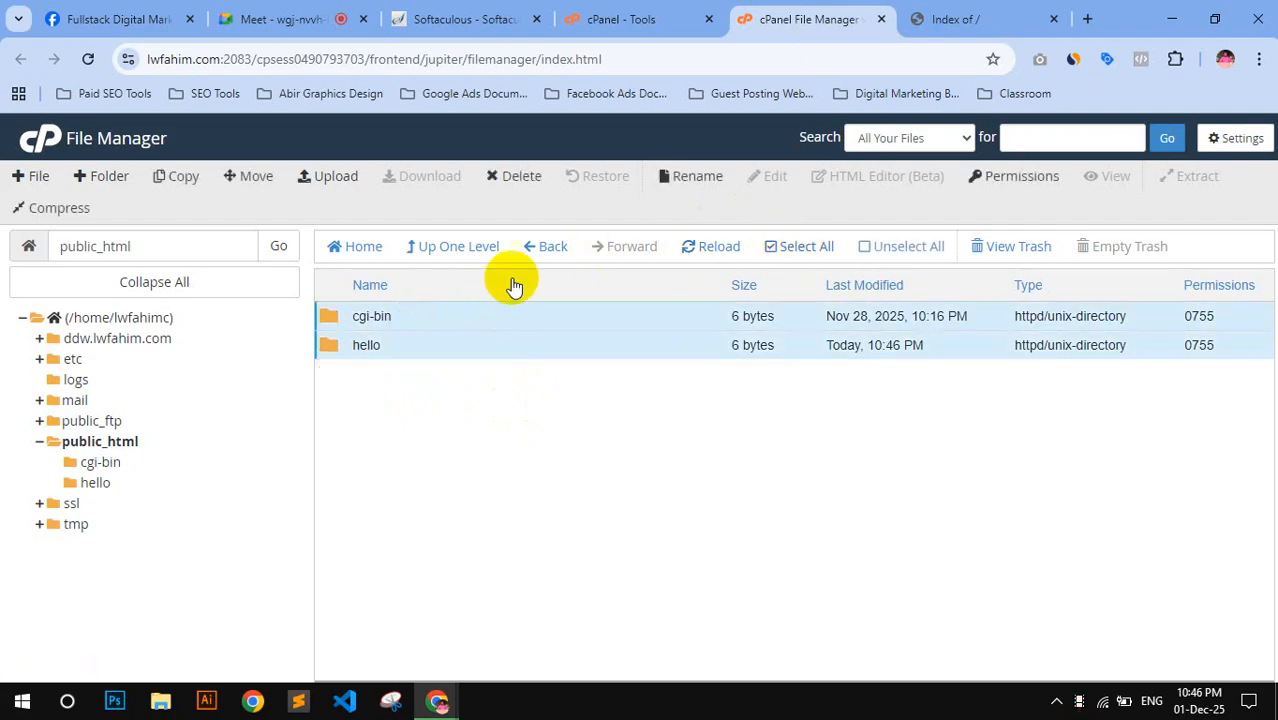
Step: Permanently delete the cgi-bin and hello folders, skipping the trash
click(511, 177)
click(522, 412)
click(795, 464)
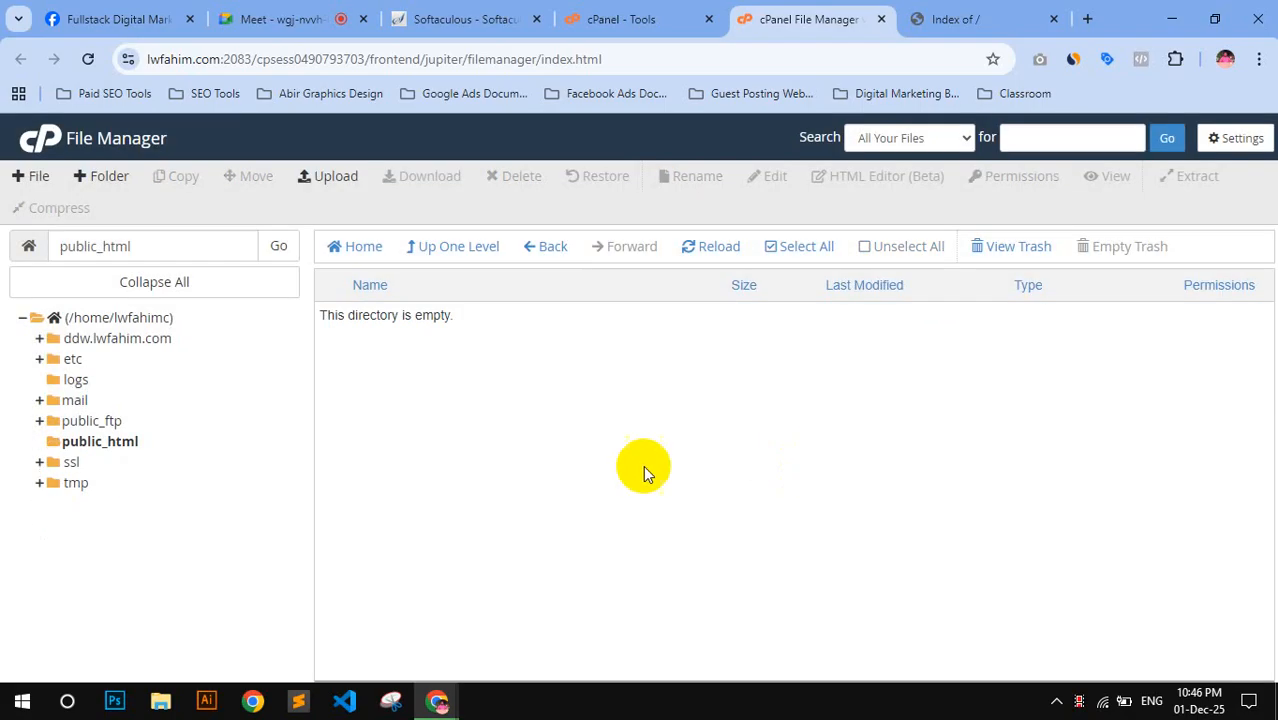
Step: Reload the live site to confirm it now lists nothing
click(975, 17)
click(568, 58)
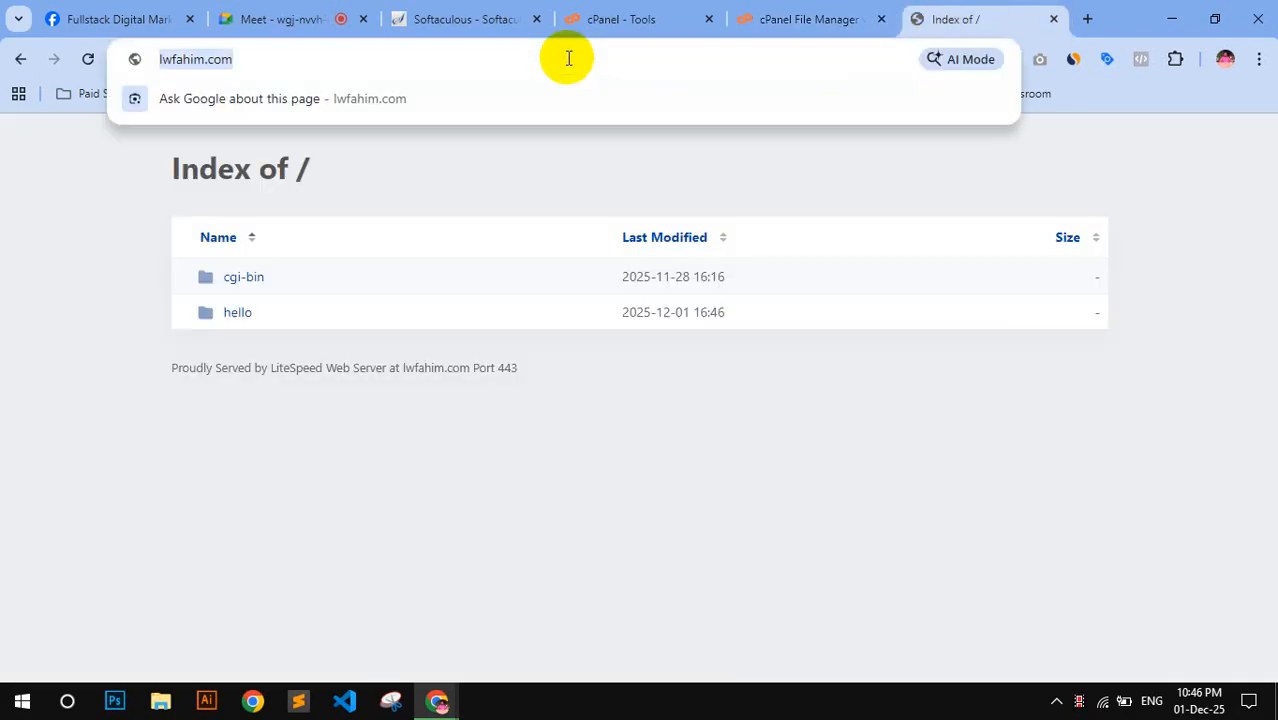
key(Return)
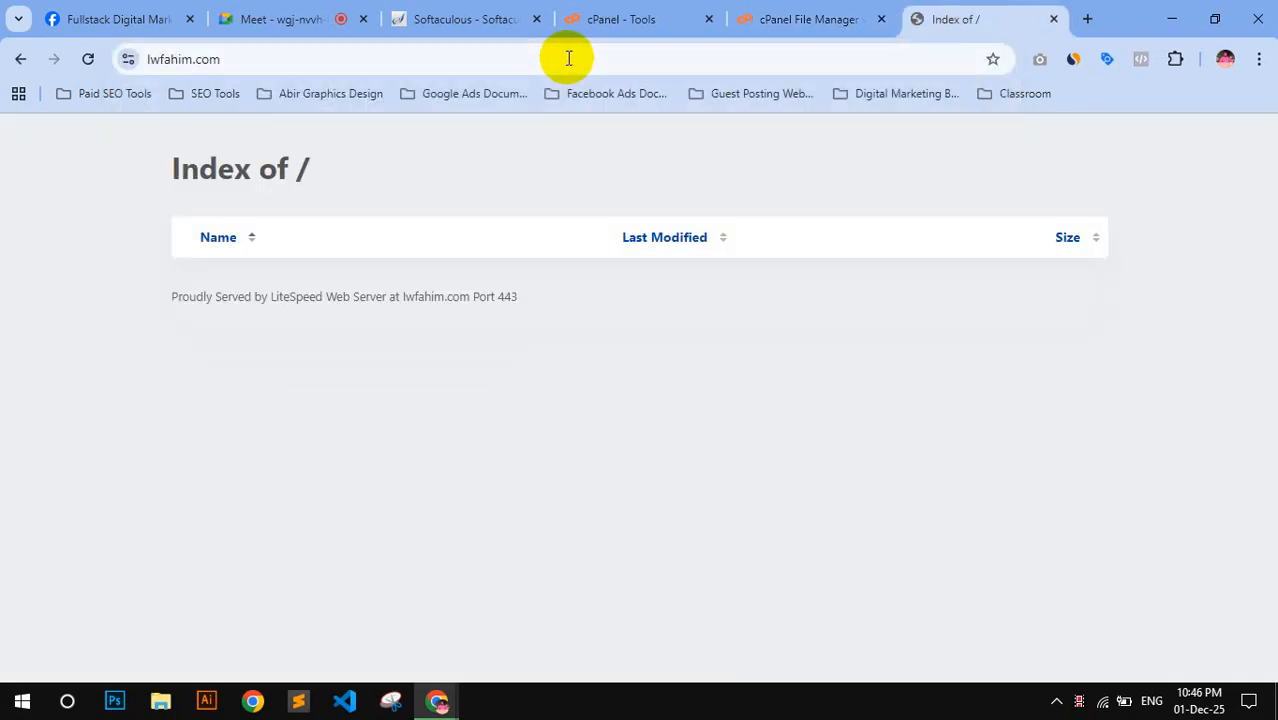
Step: Recheck the empty public_html folder and return to the Softaculous WordPress install form
click(812, 14)
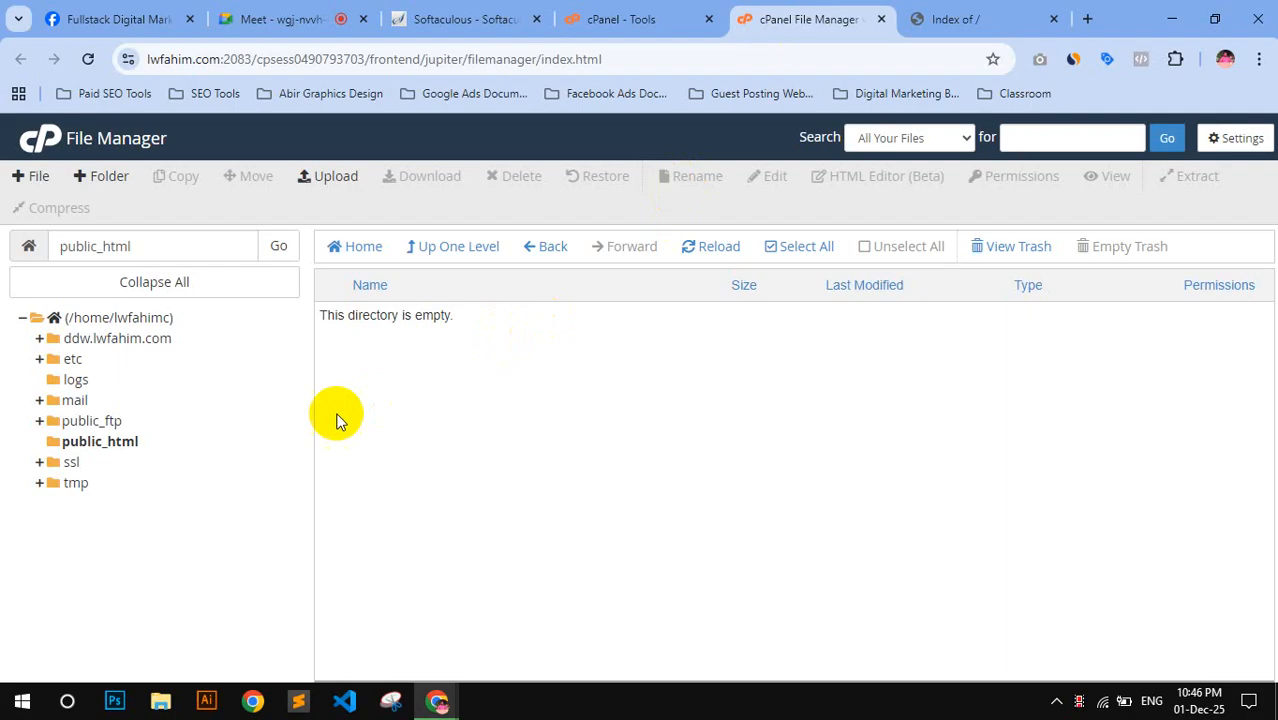
click(640, 14)
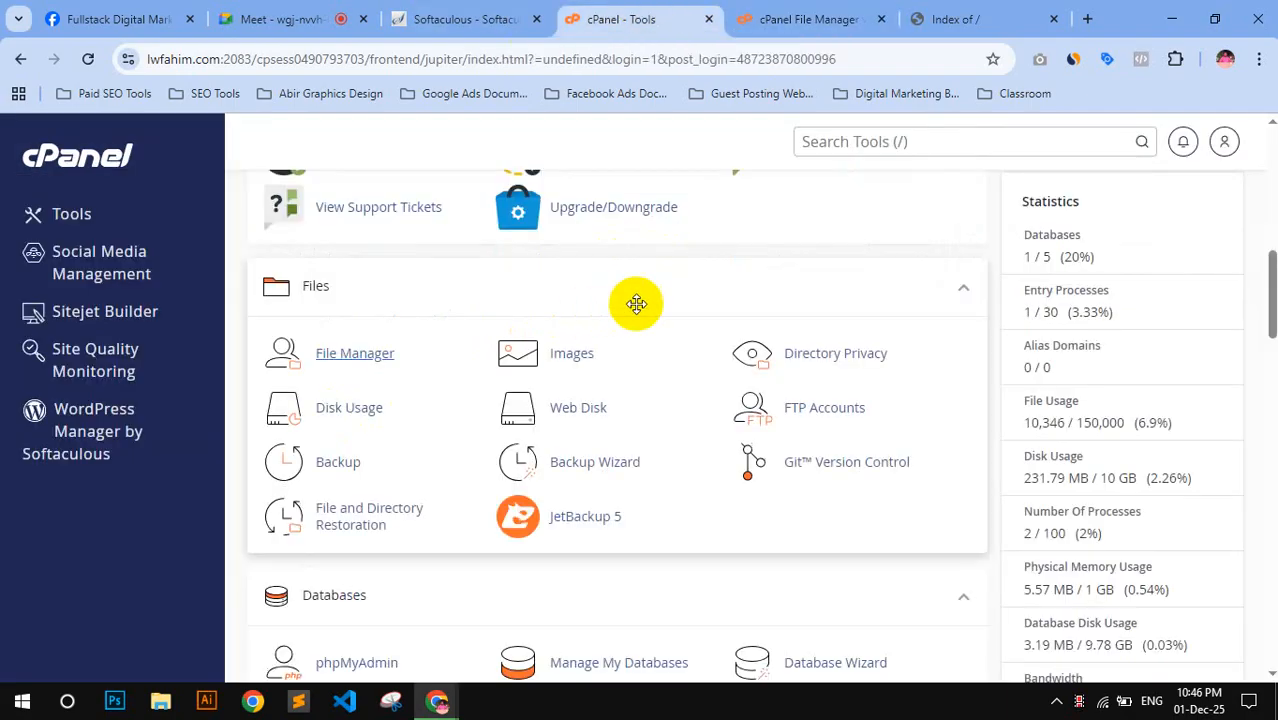
scroll(633, 300, up, 6)
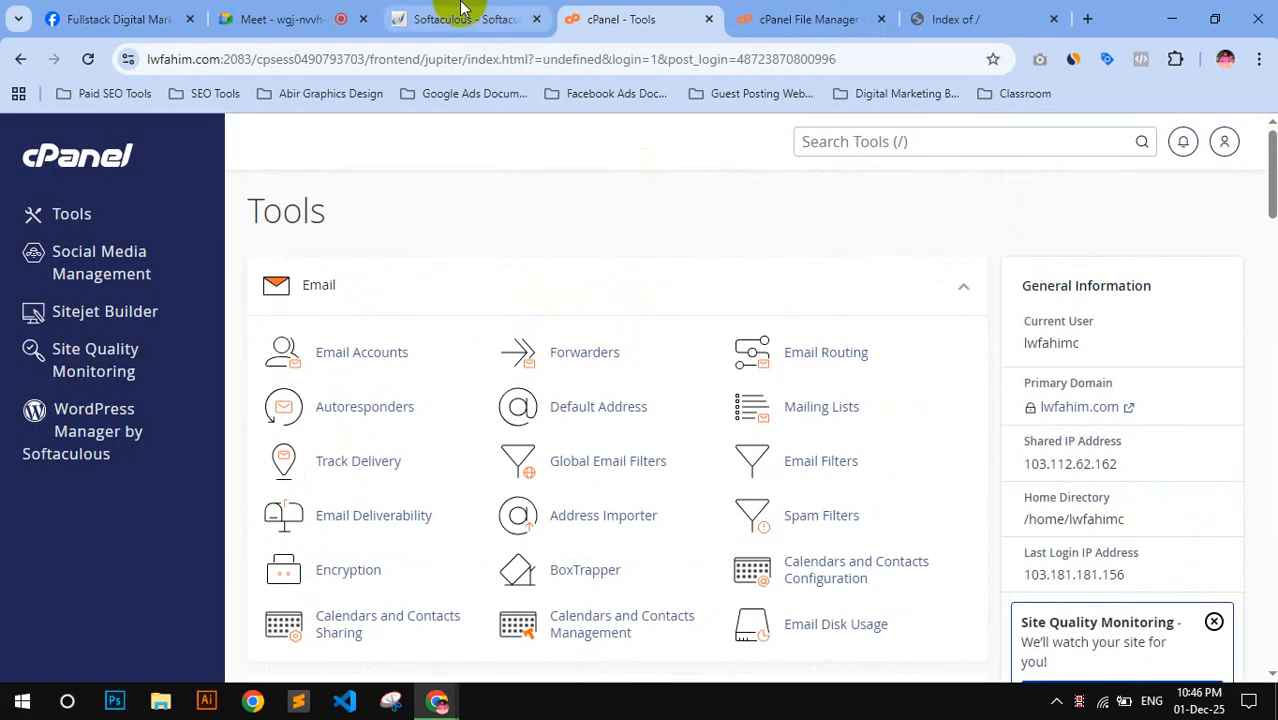
click(488, 10)
scroll(293, 475, down, 3)
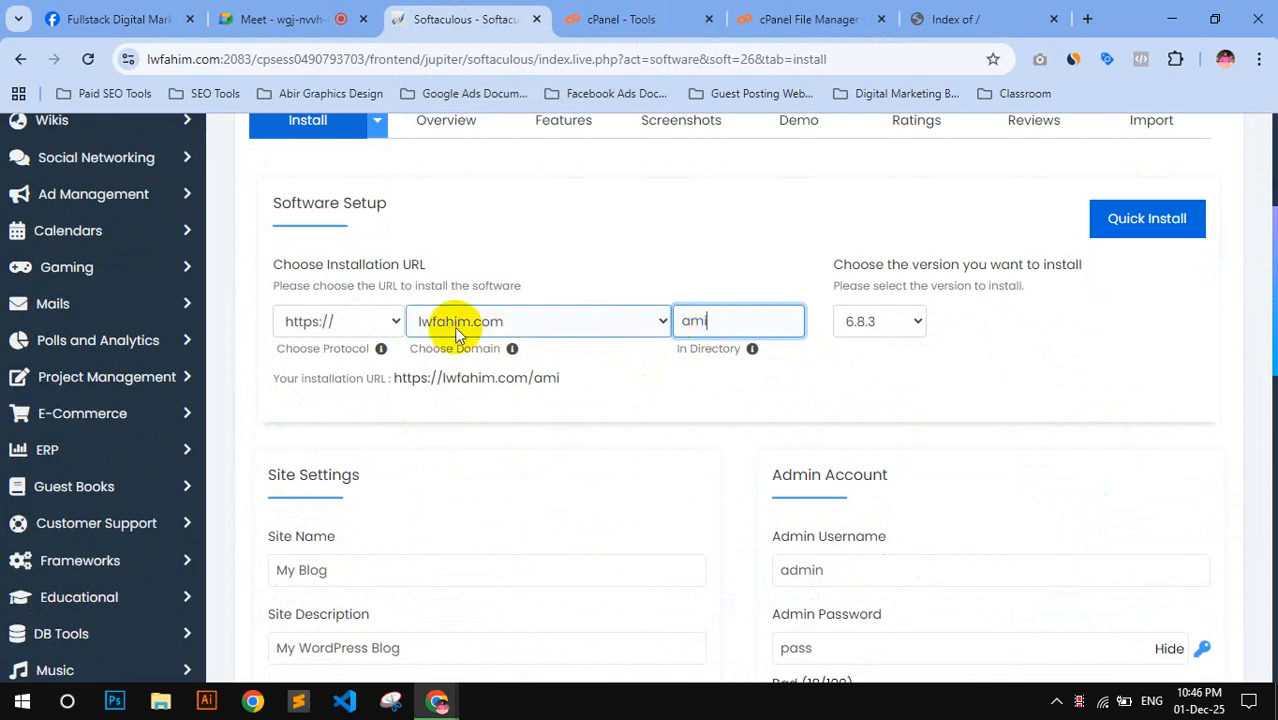
click(789, 14)
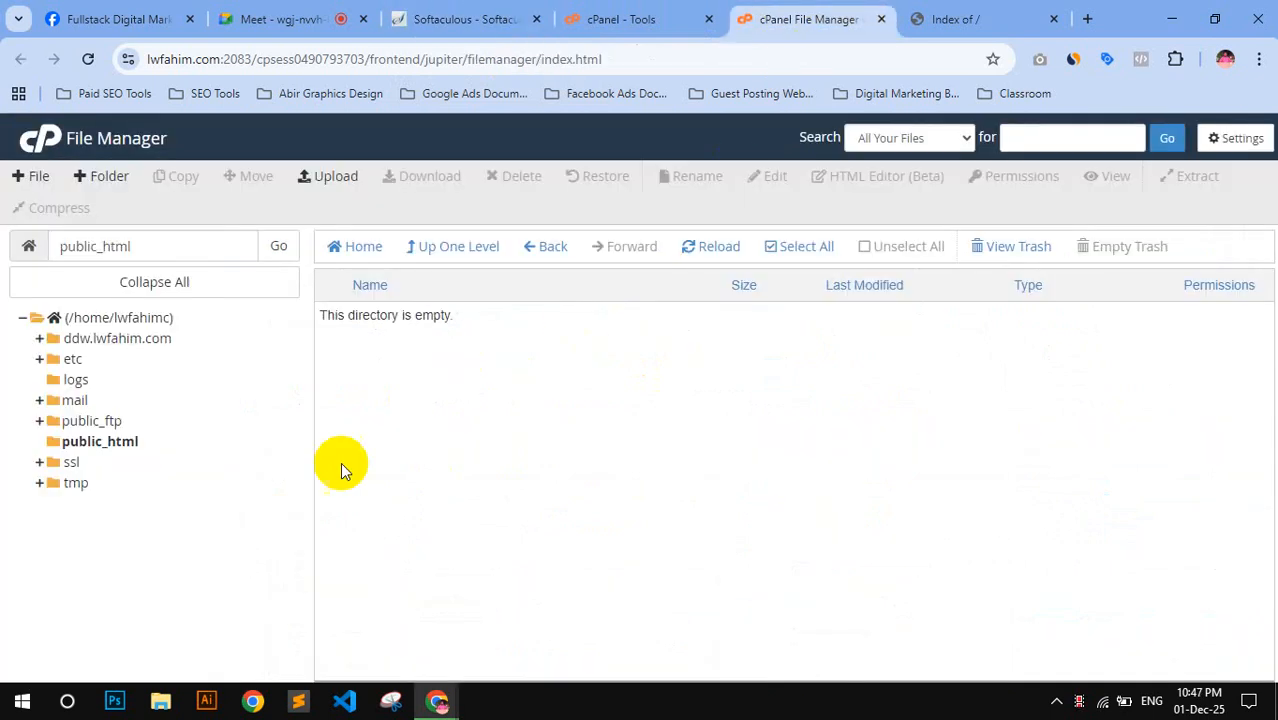
click(97, 443)
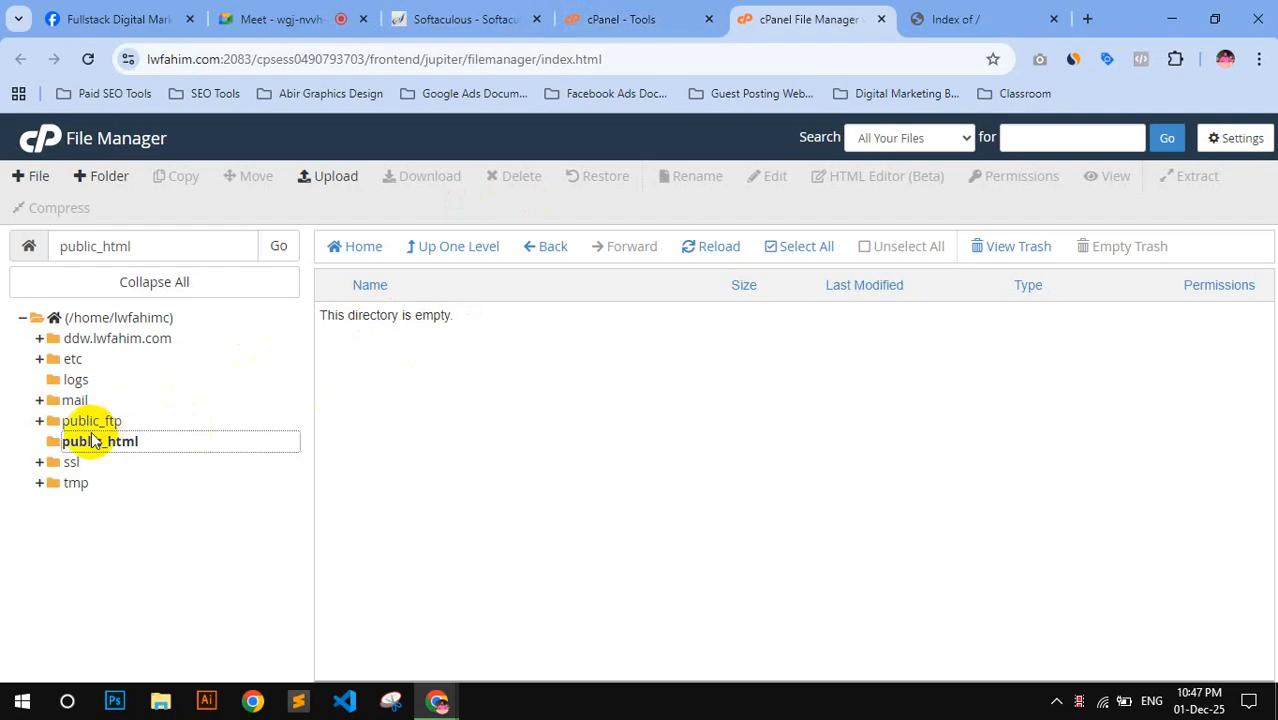
click(600, 16)
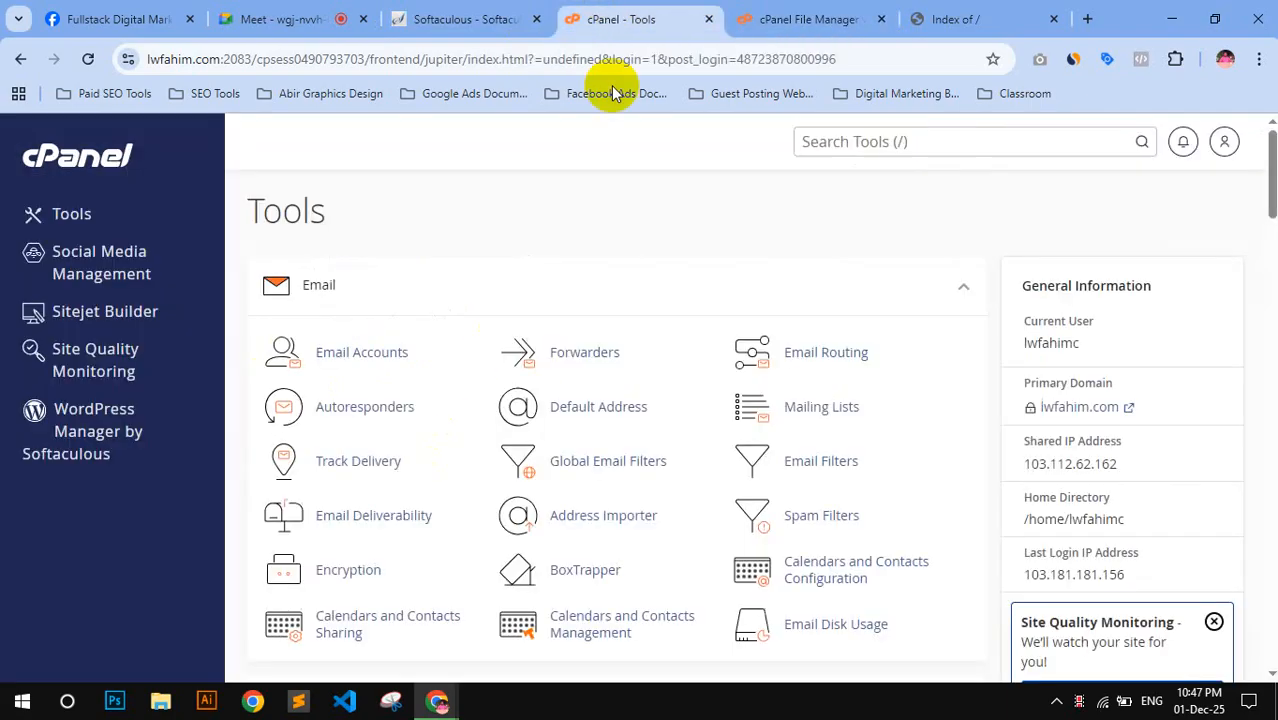
click(470, 19)
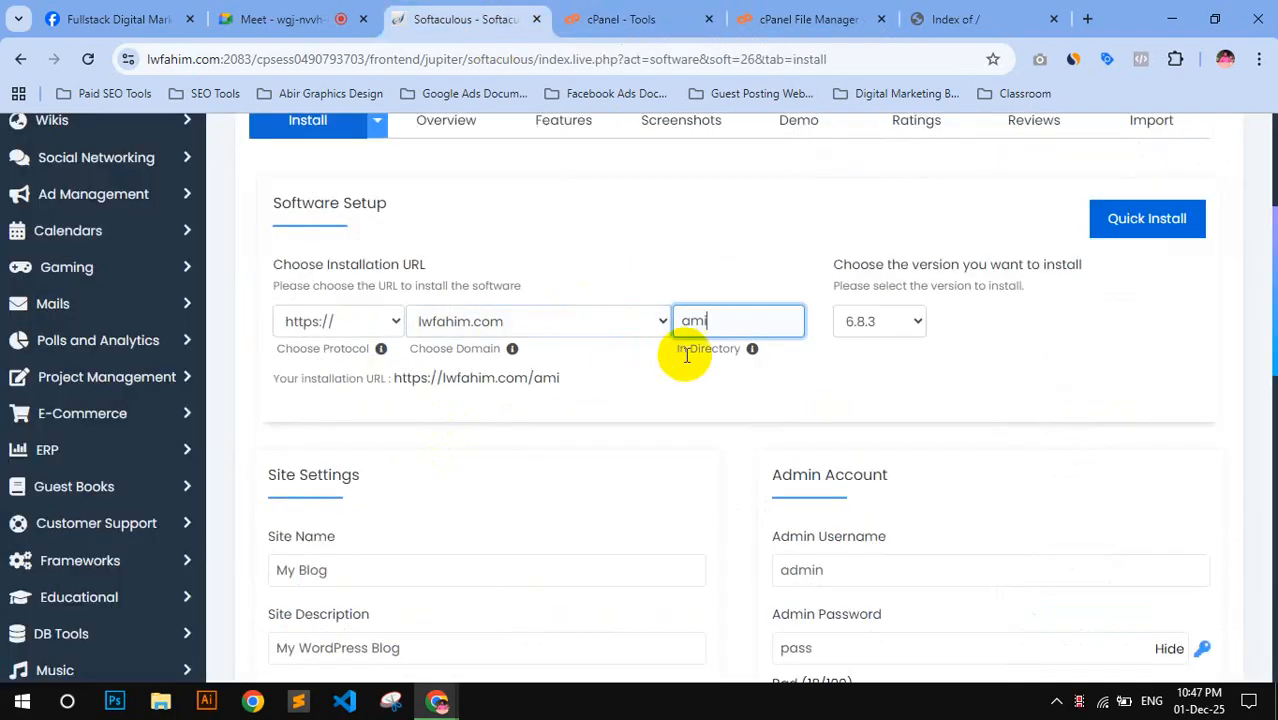
Step: Clear 'ami' from the In Directory field for a root install, and dismiss the tip banner
click(717, 324)
drag(717, 324, 650, 336)
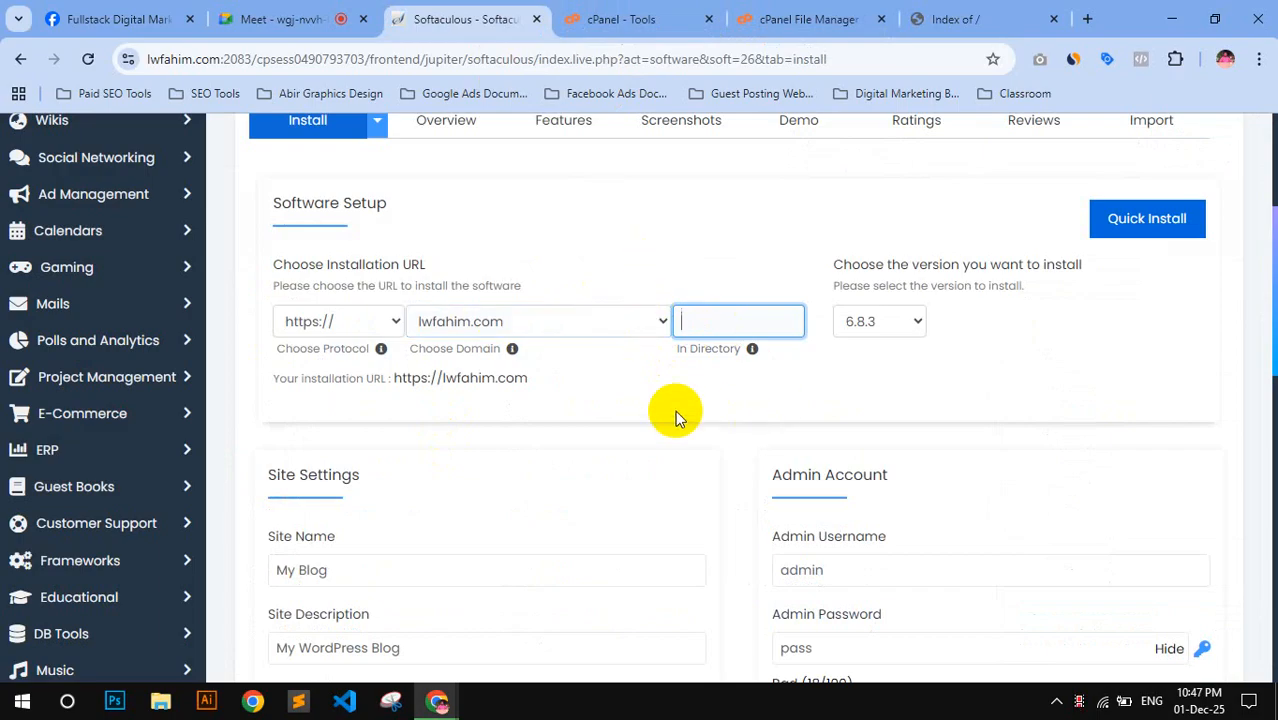
click(633, 401)
scroll(630, 402, down, 5)
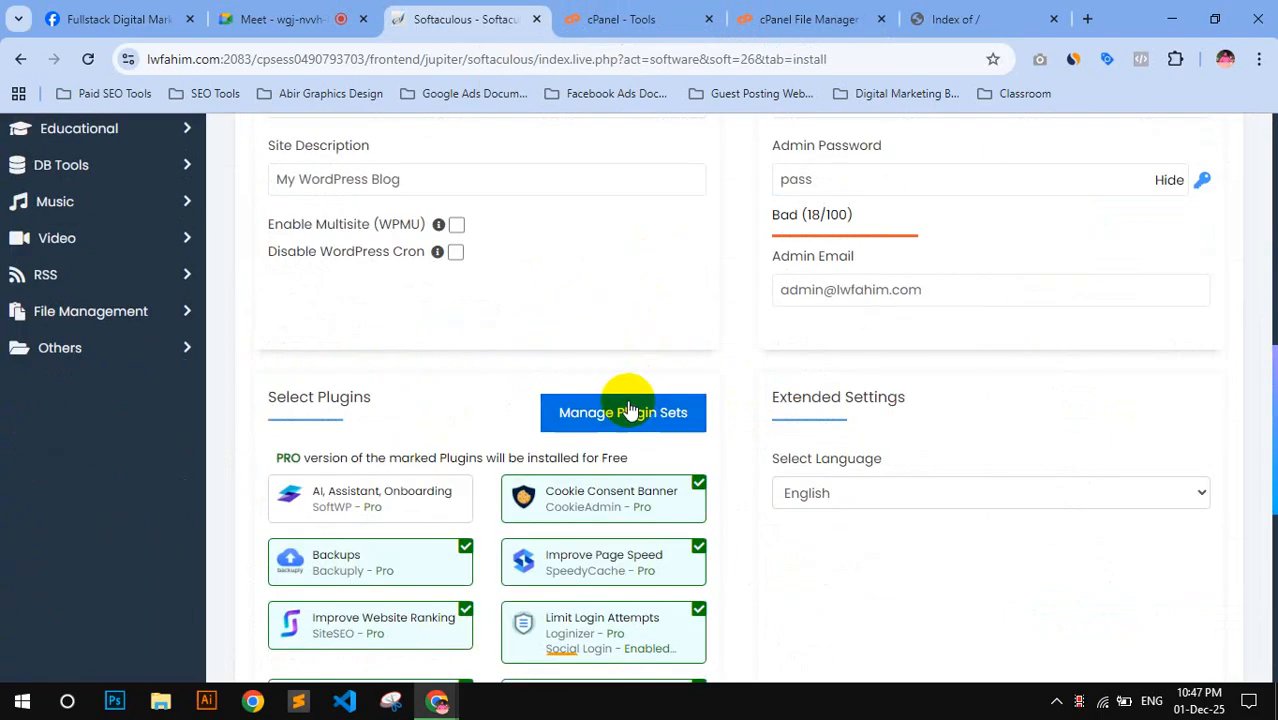
scroll(630, 405, up, 5)
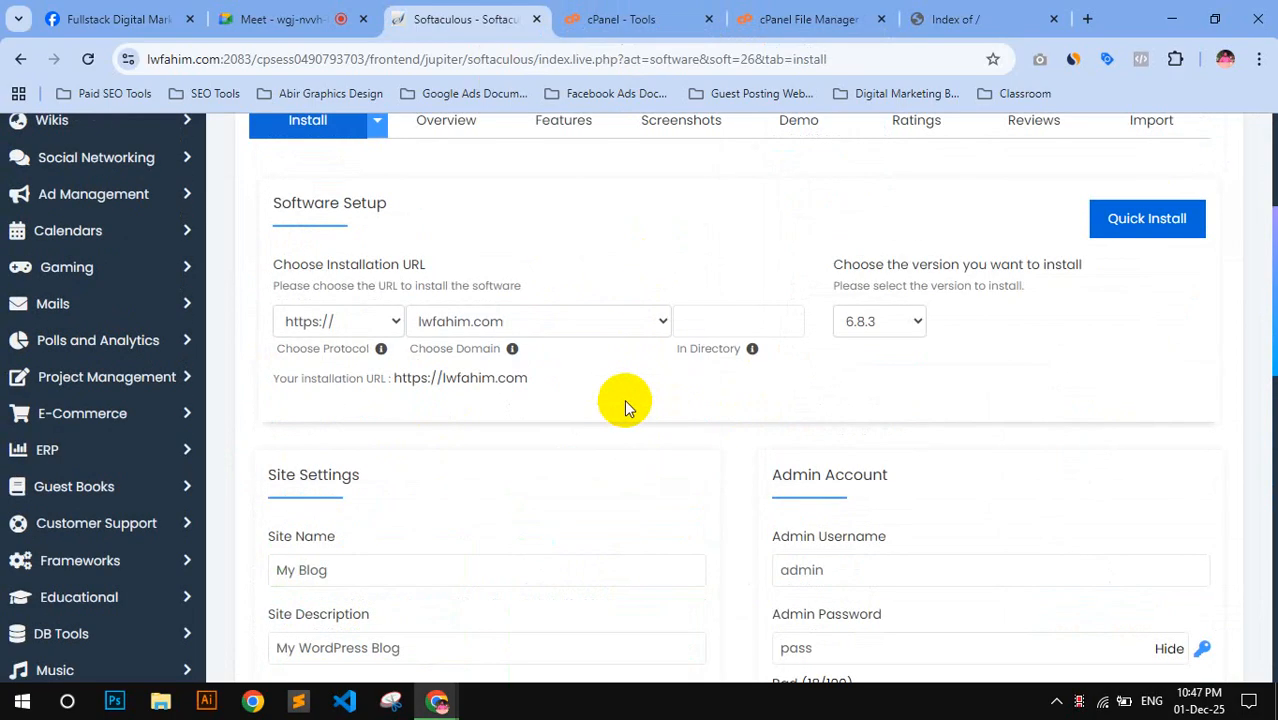
scroll(620, 400, down, 2)
scroll(618, 400, up, 5)
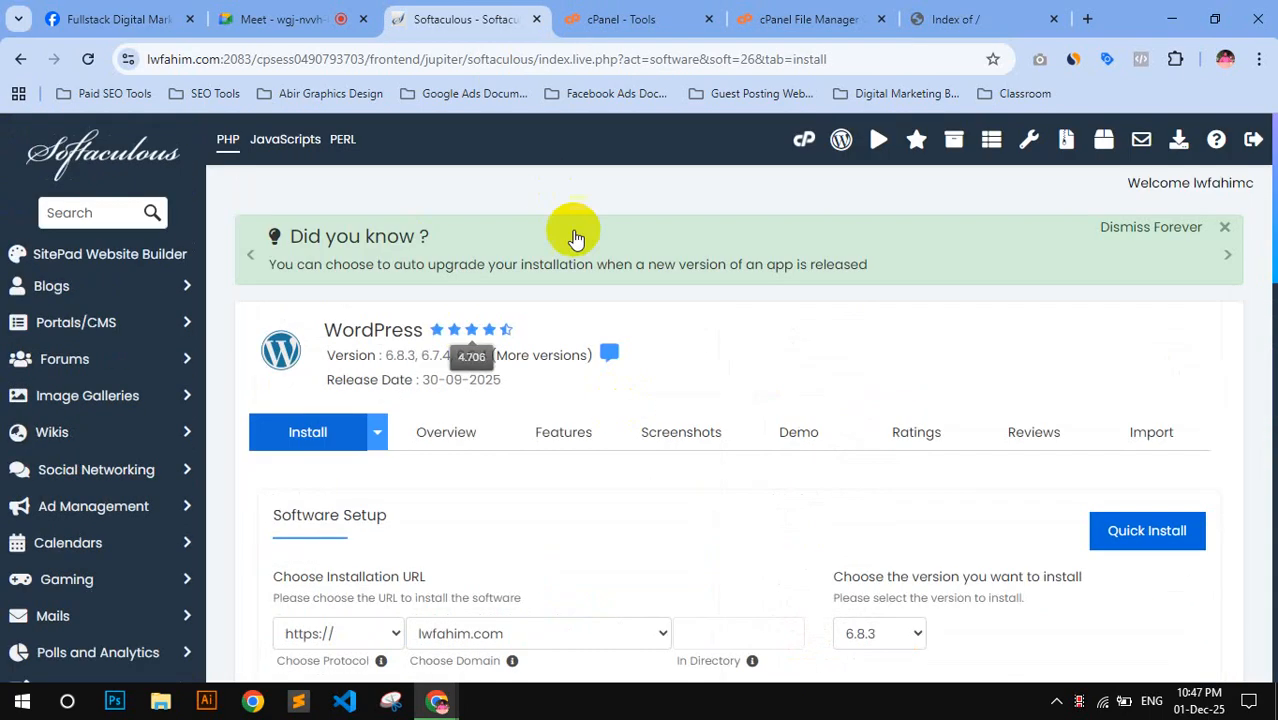
click(1227, 228)
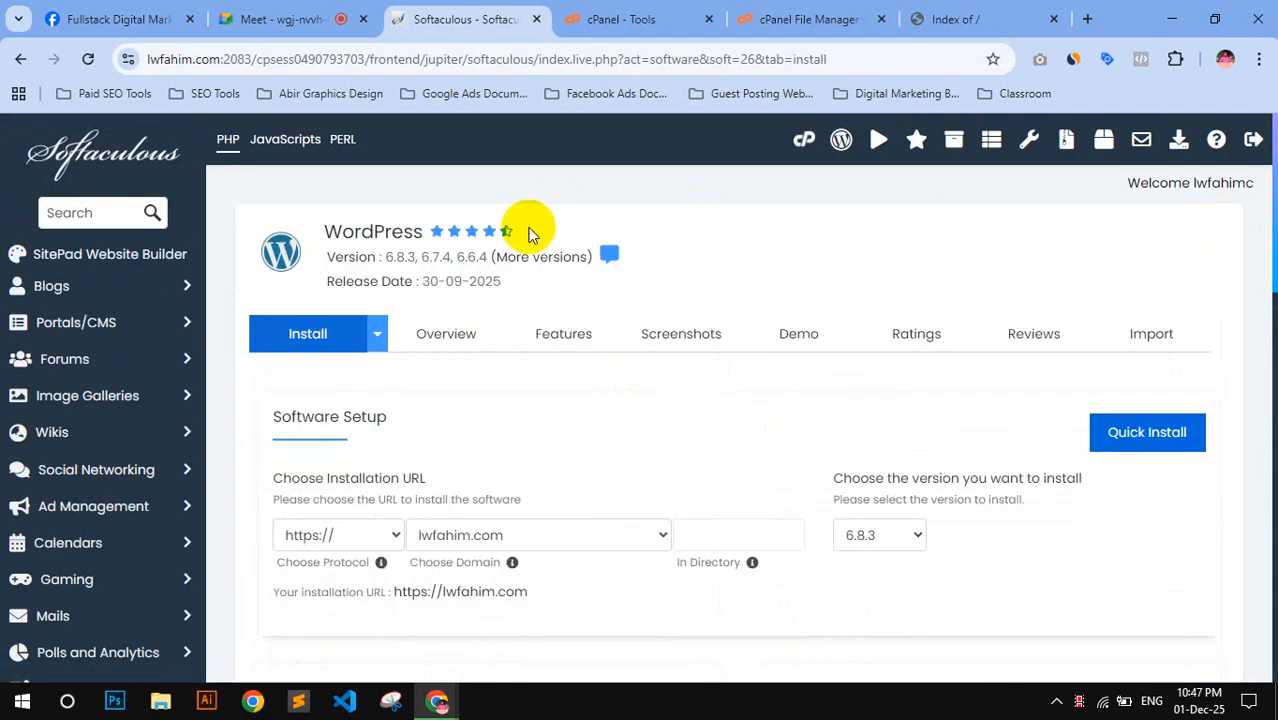
Step: Keep the admin username and replace the default admin password with a stronger one
scroll(529, 233, down, 5)
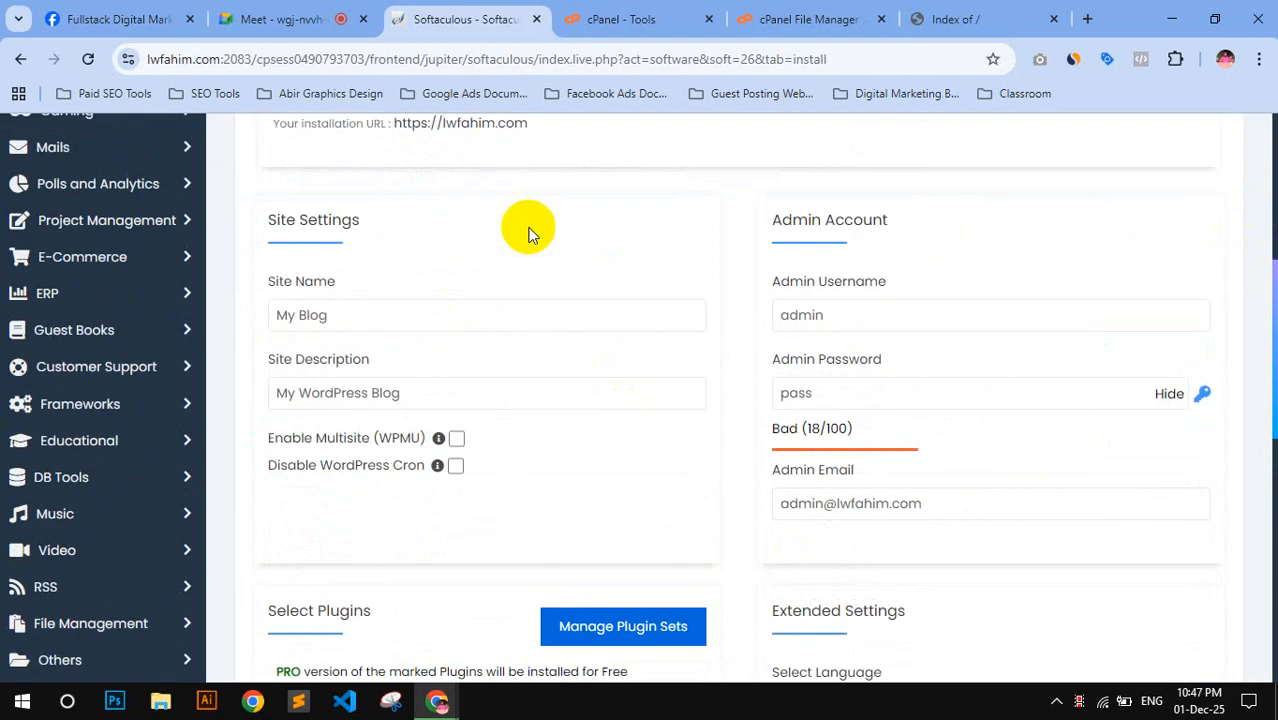
click(807, 314)
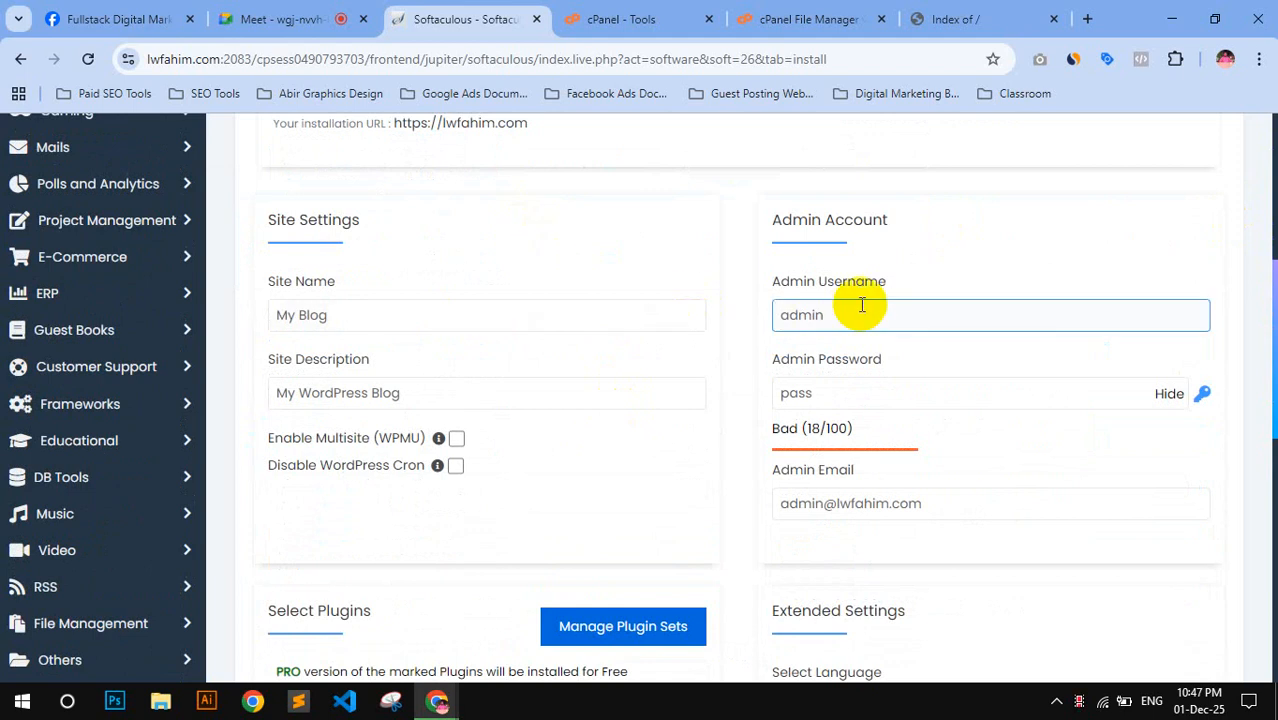
drag(861, 315, 778, 320)
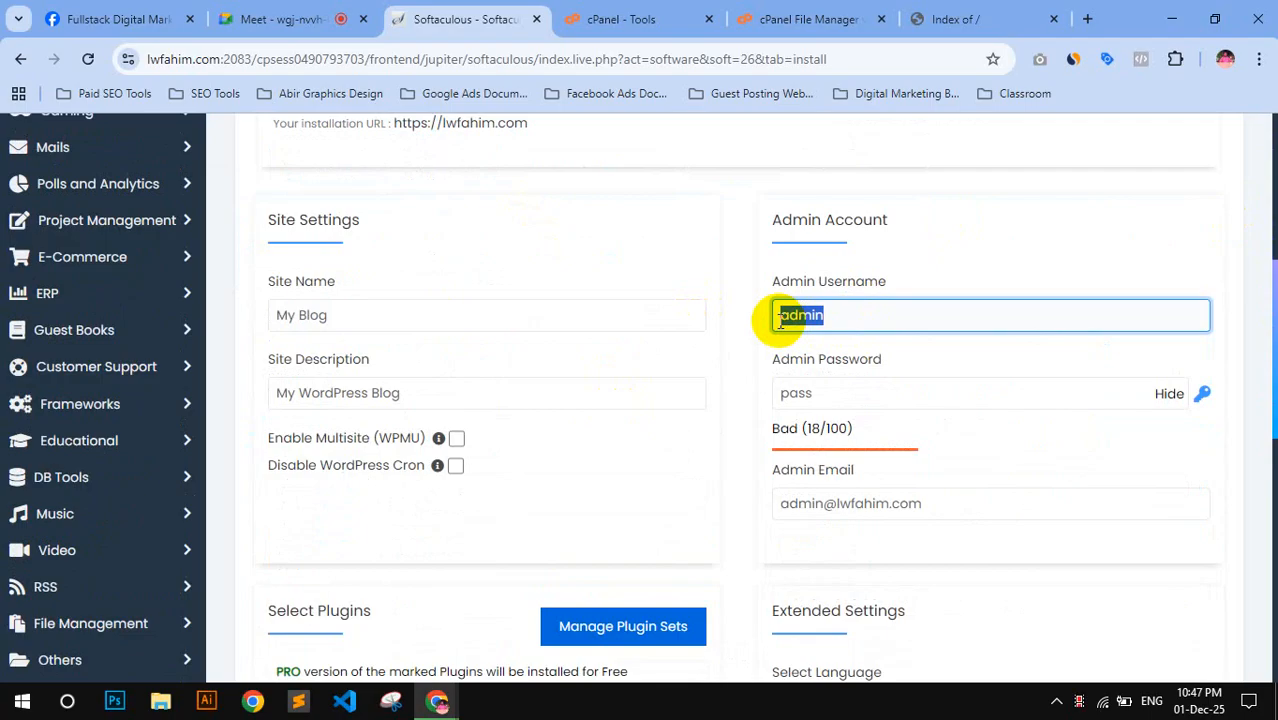
click(844, 322)
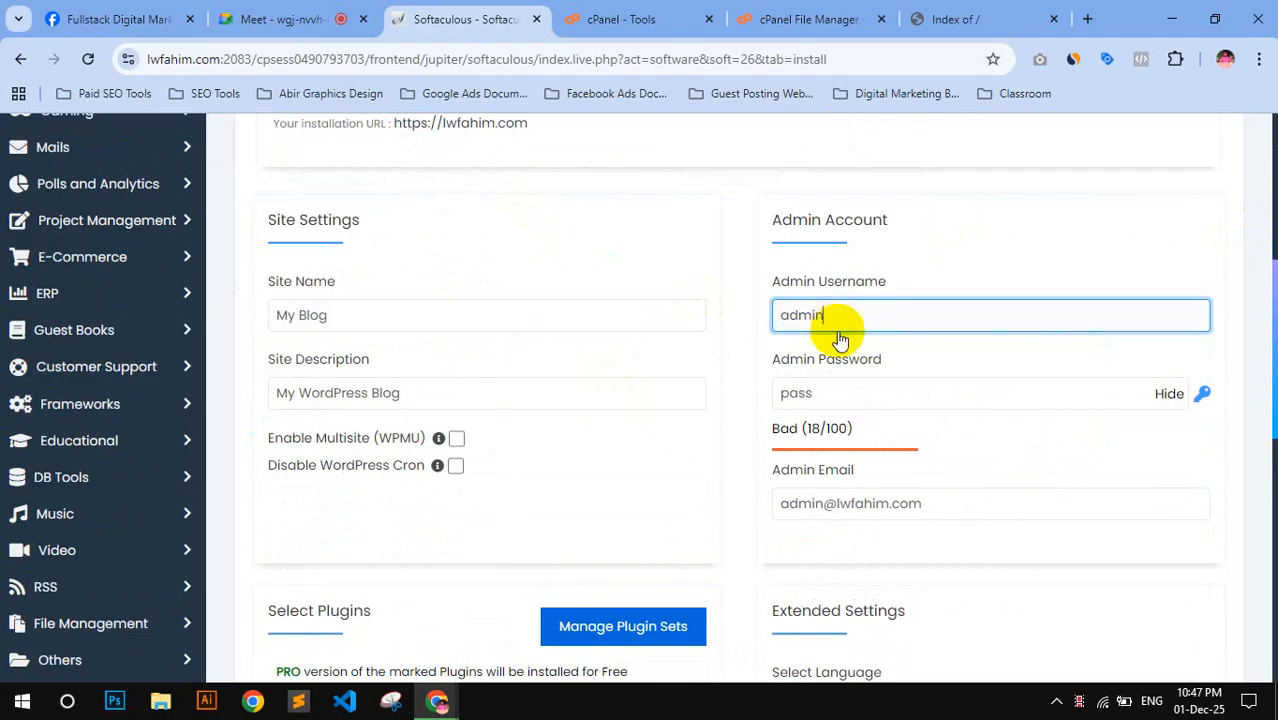
drag(857, 396, 722, 420)
key(BackSpace)
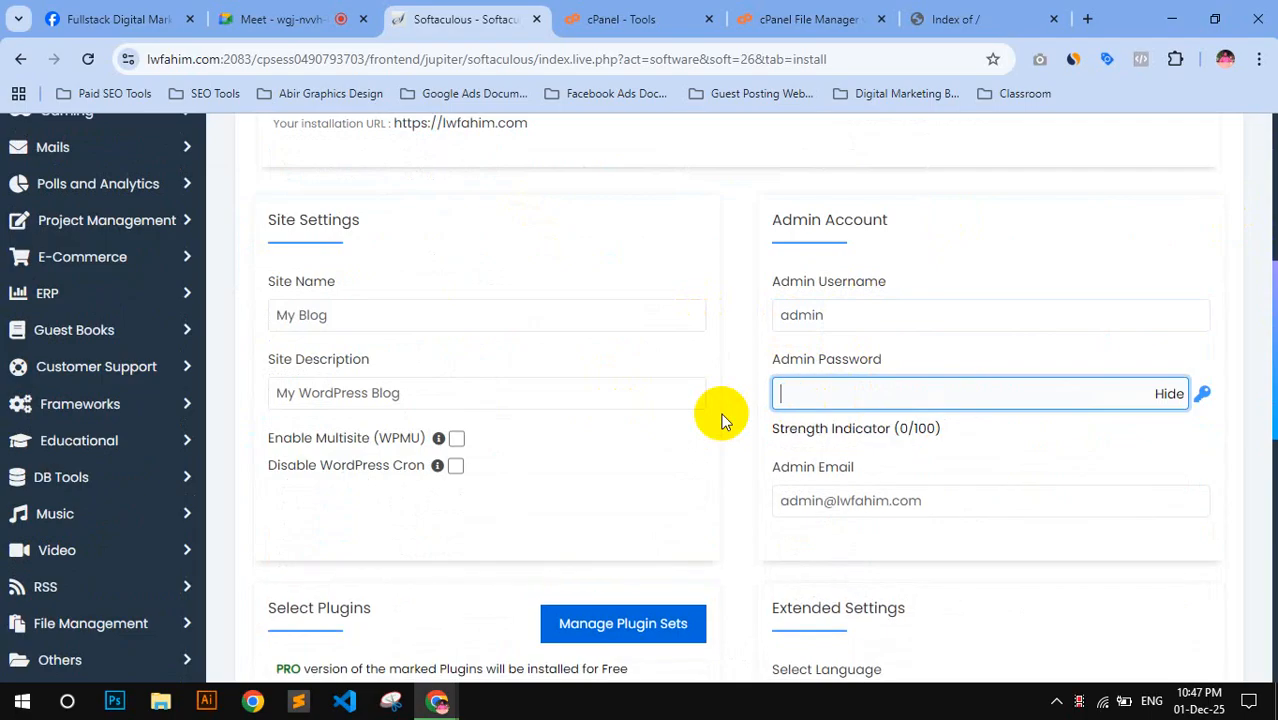
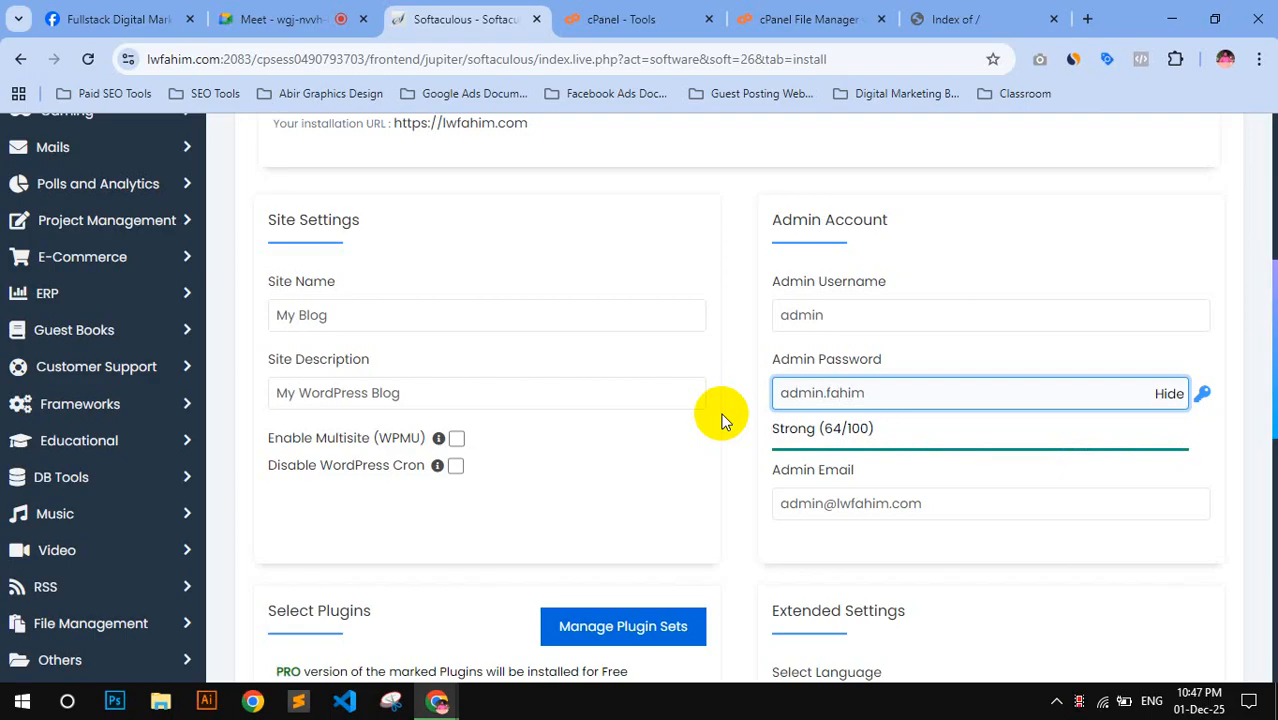
scroll(625, 320, down, 3)
scroll(616, 371, up, 3)
scroll(615, 378, down, 3)
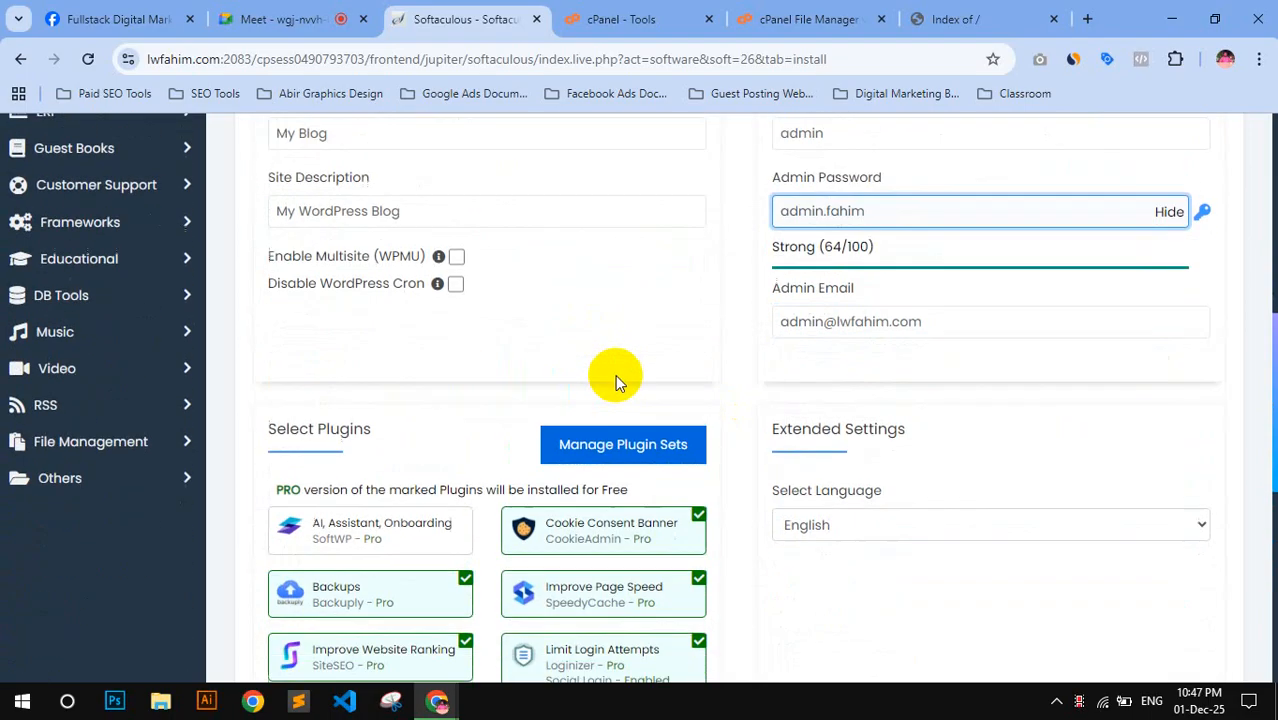
scroll(615, 380, down, 2)
scroll(499, 414, down, 4)
scroll(461, 340, up, 3)
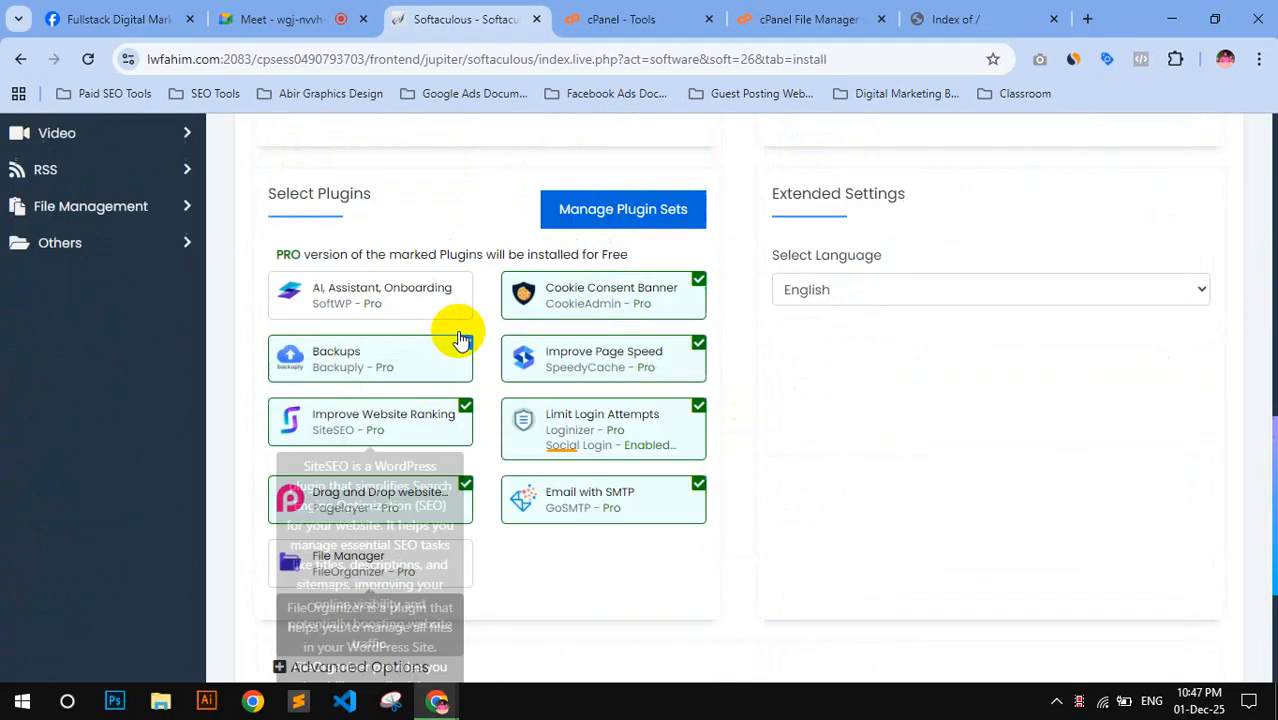
scroll(461, 340, up, 1)
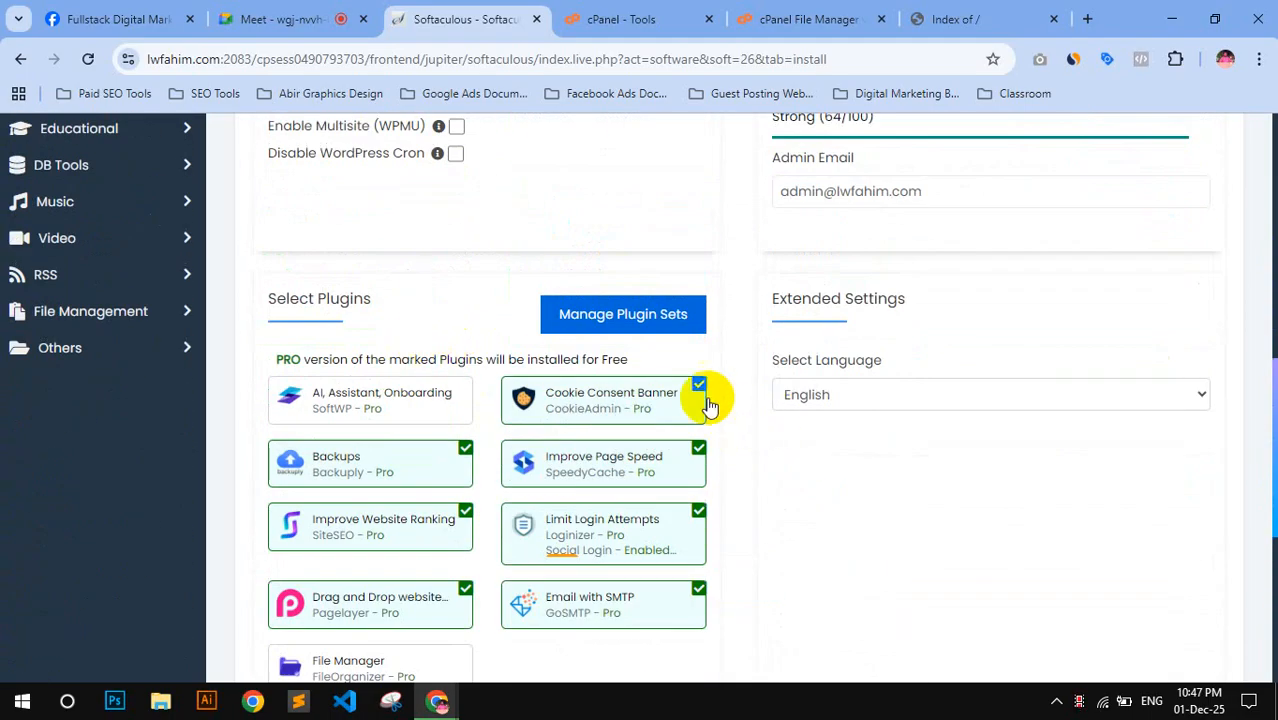
Step: Untick the bundled plugins: cookie consent, Limit Login Attempts, page builder, SiteSEO and Backups
click(703, 514)
click(699, 590)
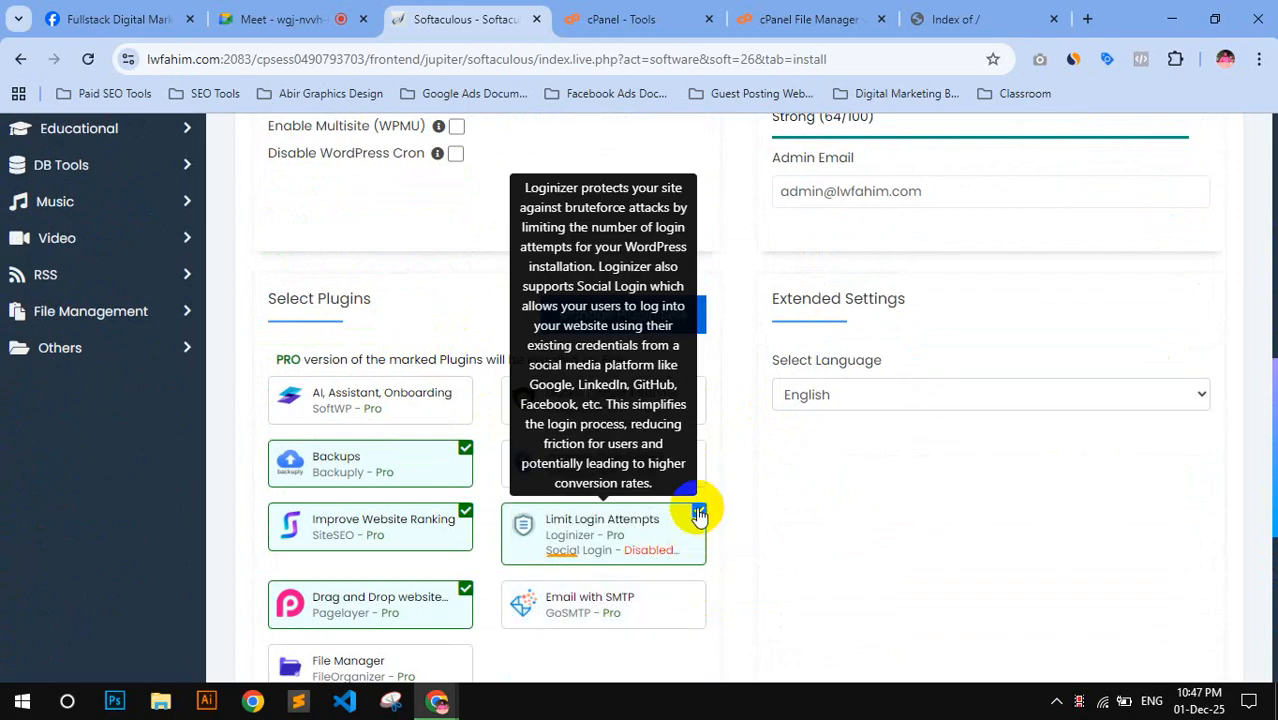
click(699, 514)
click(463, 589)
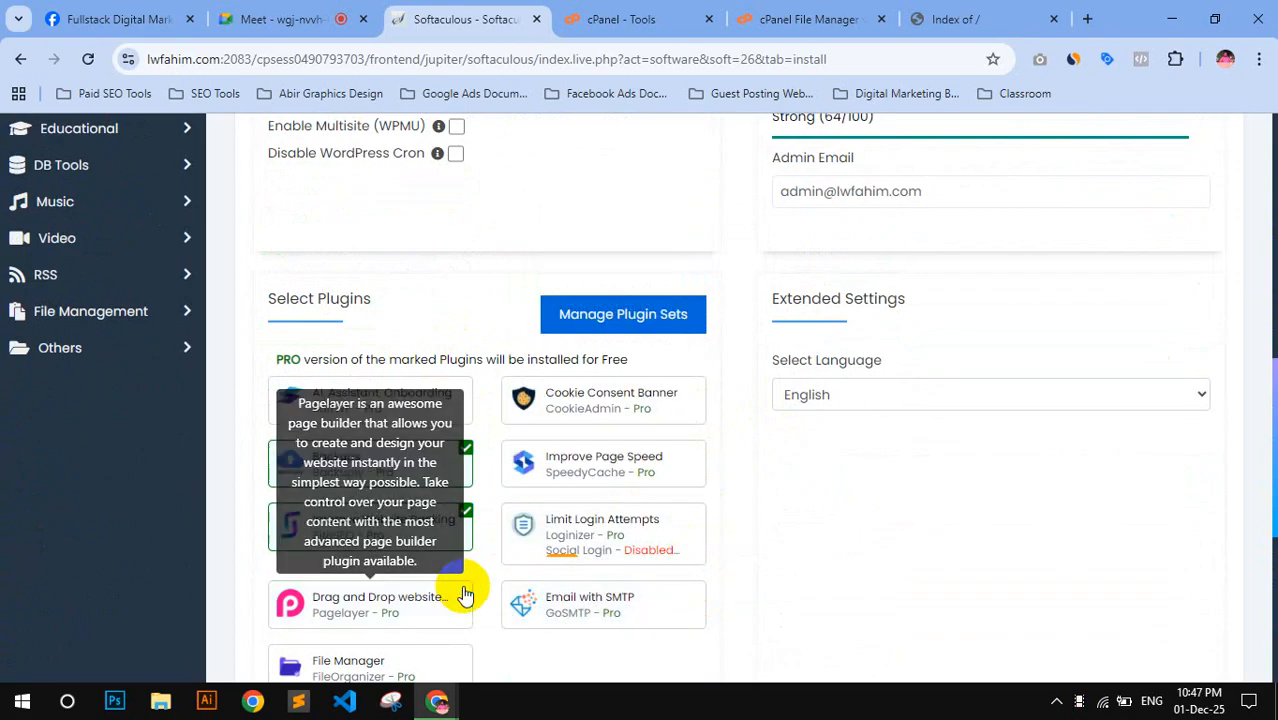
click(462, 515)
click(465, 448)
scroll(790, 485, down, 3)
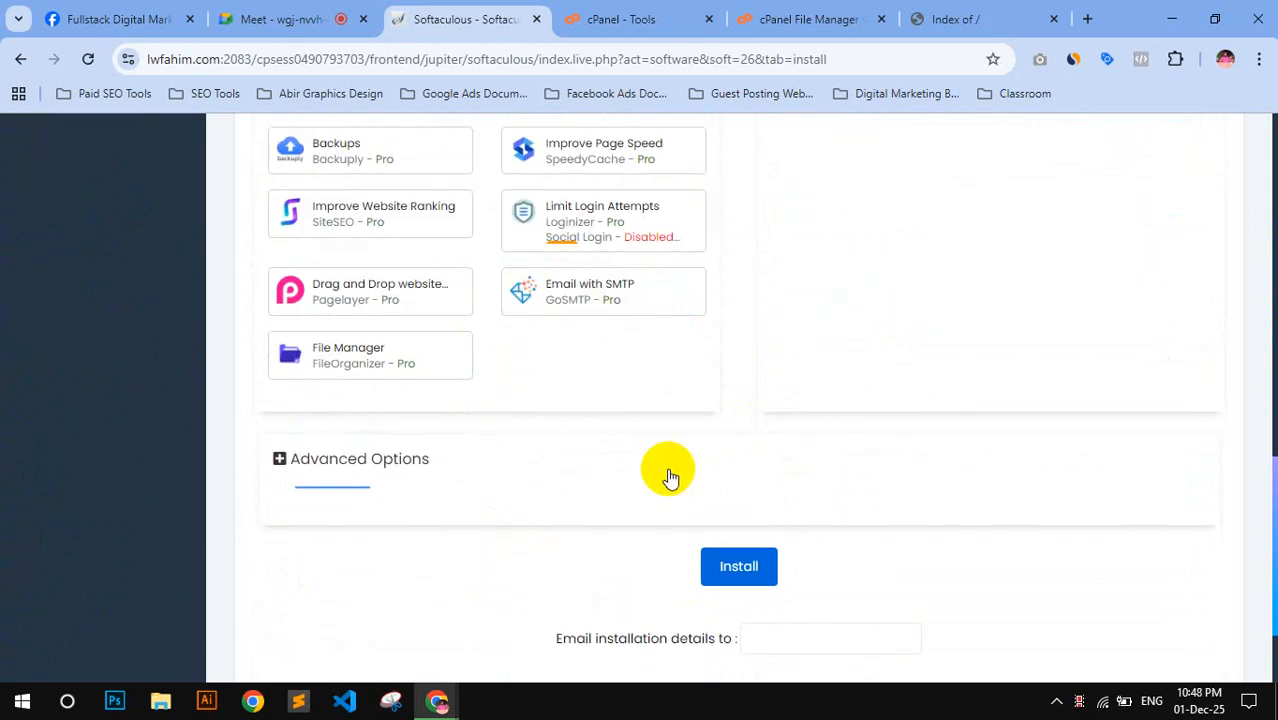
scroll(719, 465, up, 10)
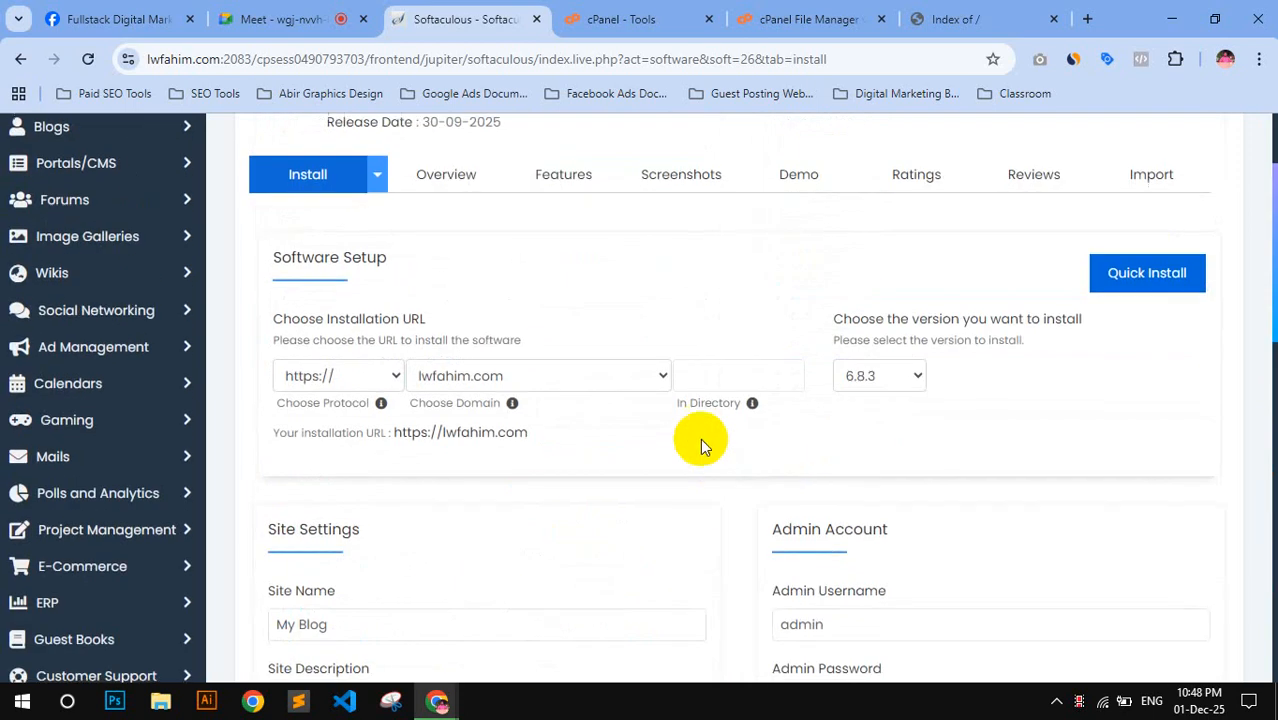
scroll(700, 445, down, 10)
Step: Expand the advanced options and edit the generated database name
click(424, 460)
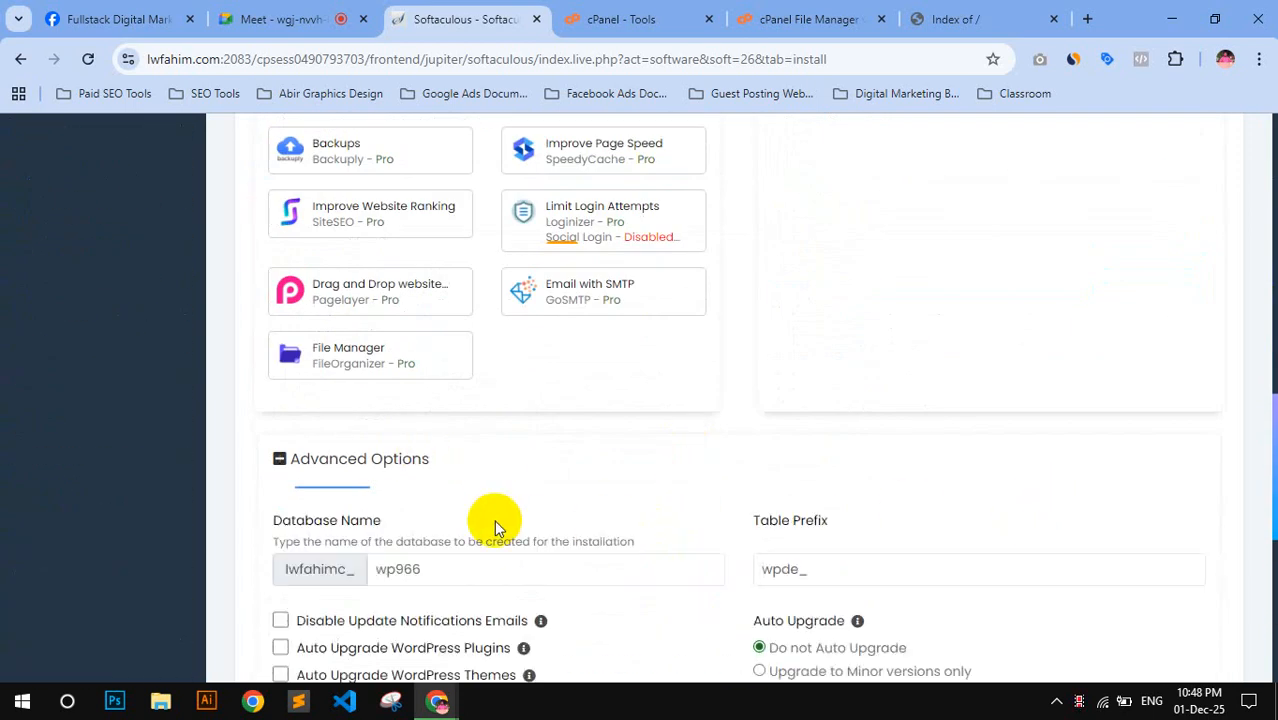
scroll(496, 480, down, 2)
click(483, 419)
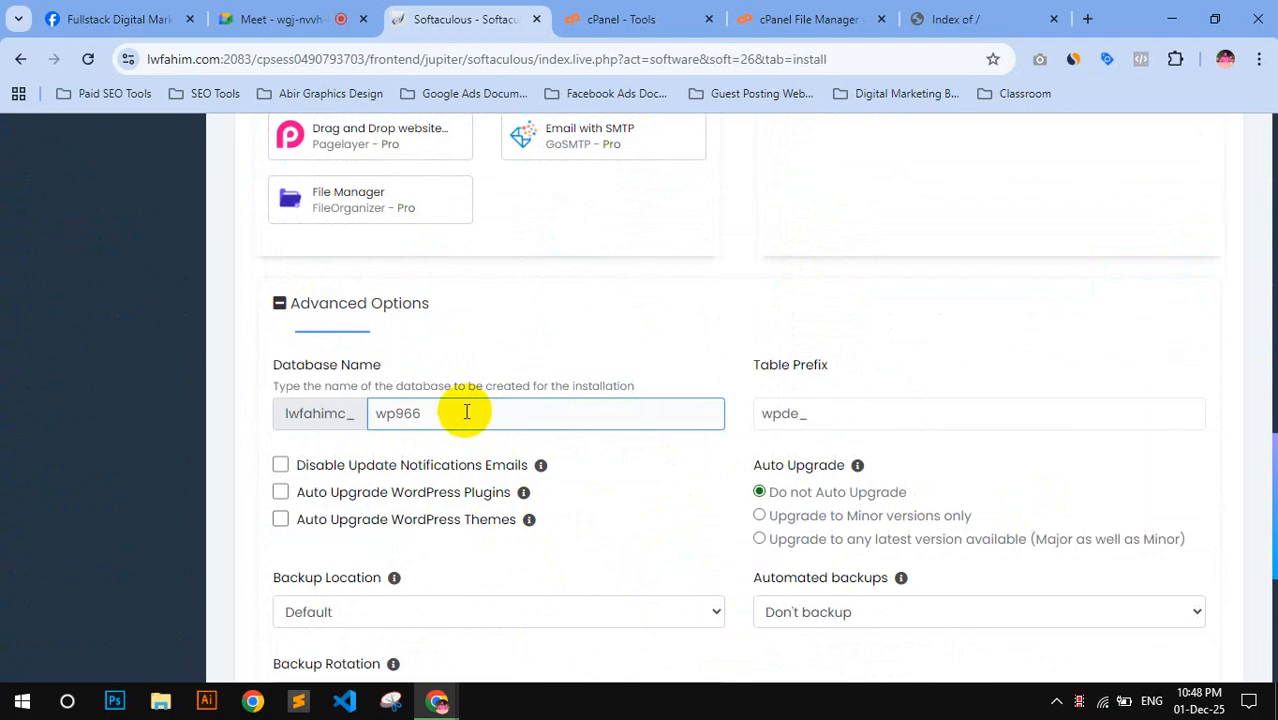
drag(455, 418, 390, 414)
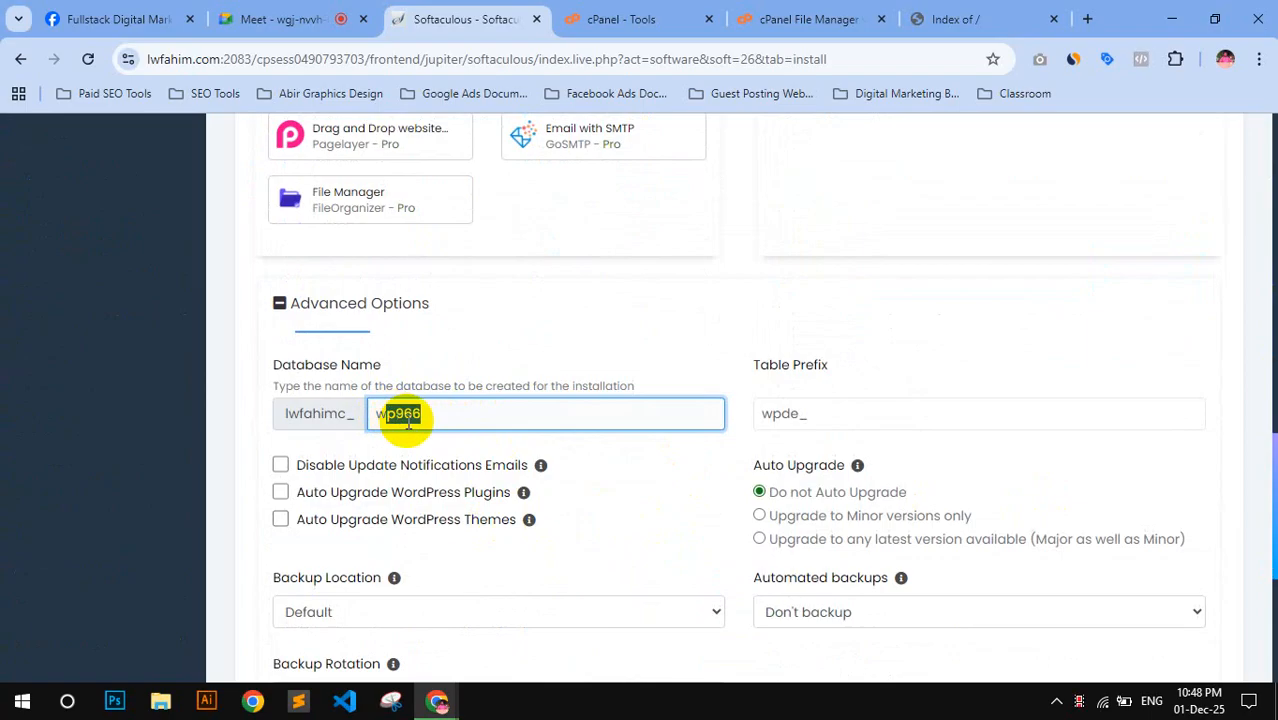
drag(440, 416, 390, 418)
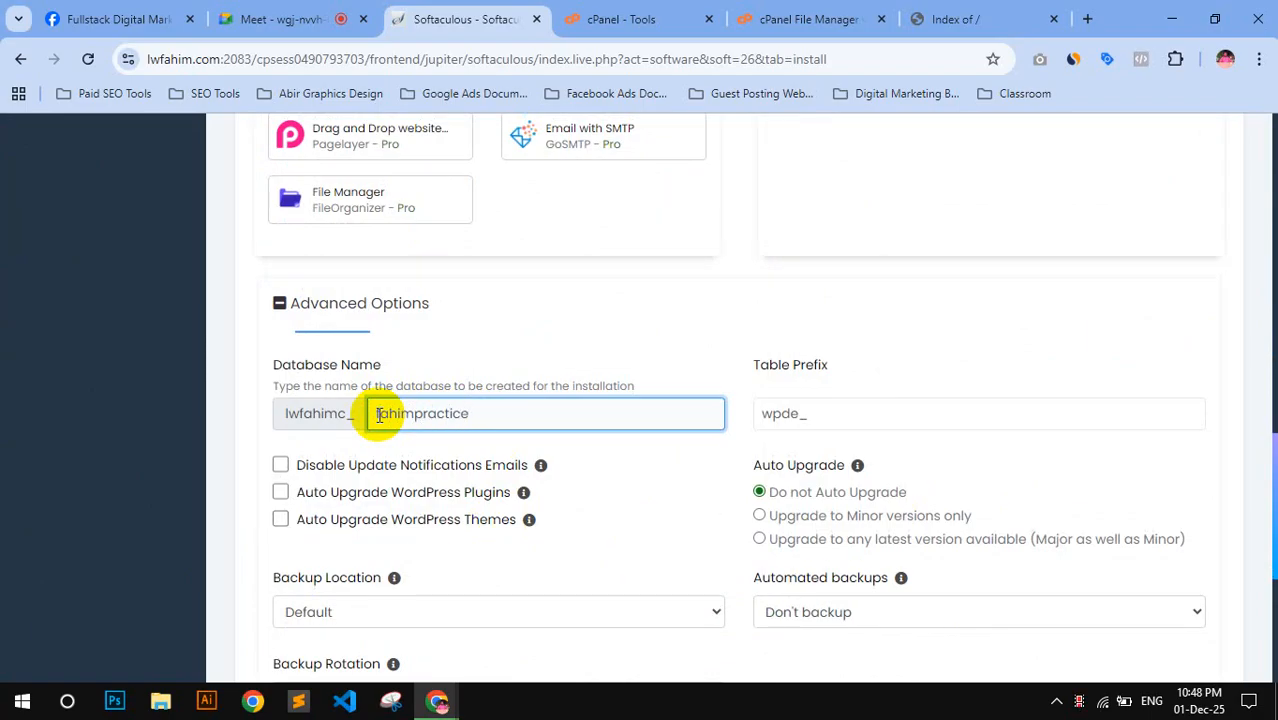
click(237, 323)
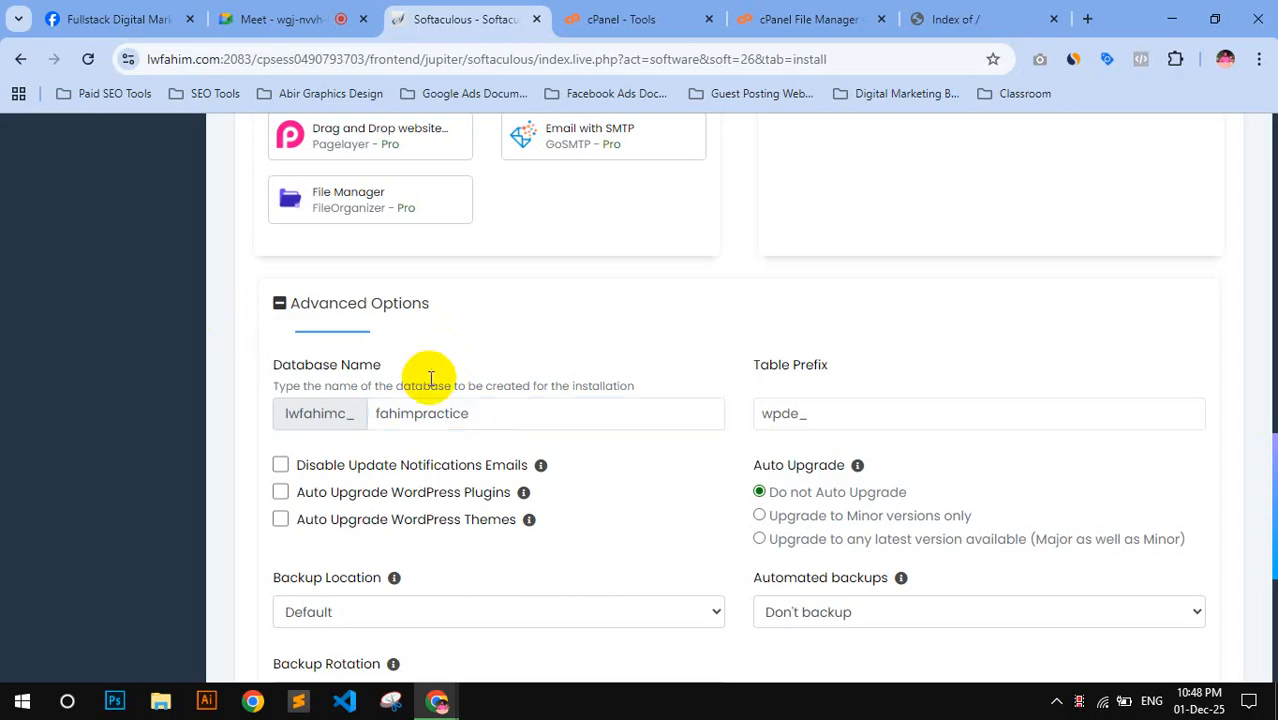
scroll(456, 402, down, 4)
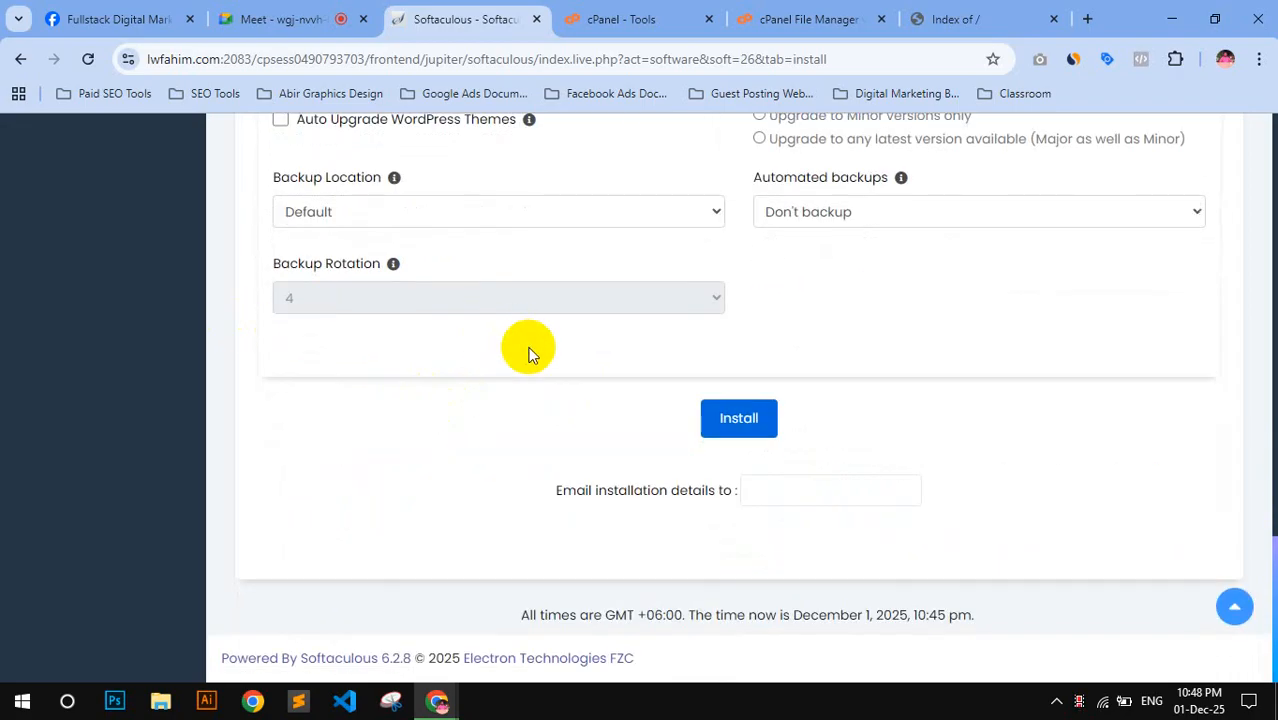
scroll(528, 350, up, 15)
scroll(520, 345, down, 2)
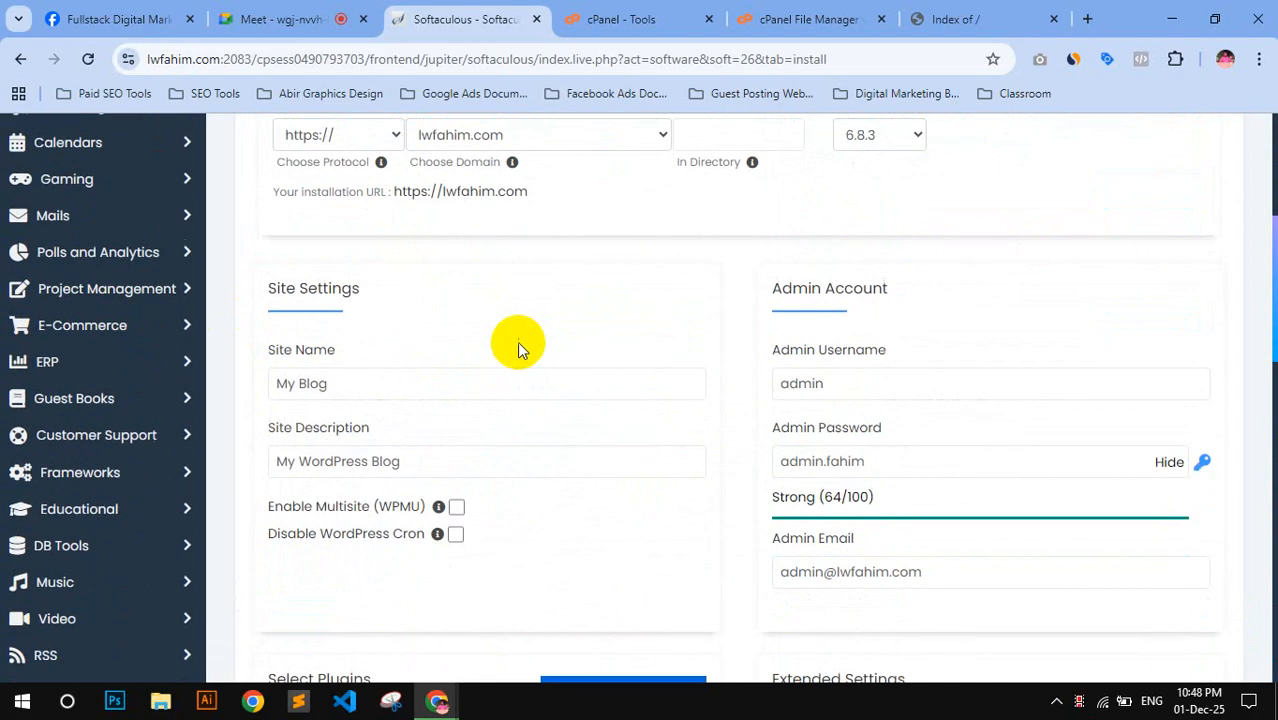
scroll(650, 305, down, 2)
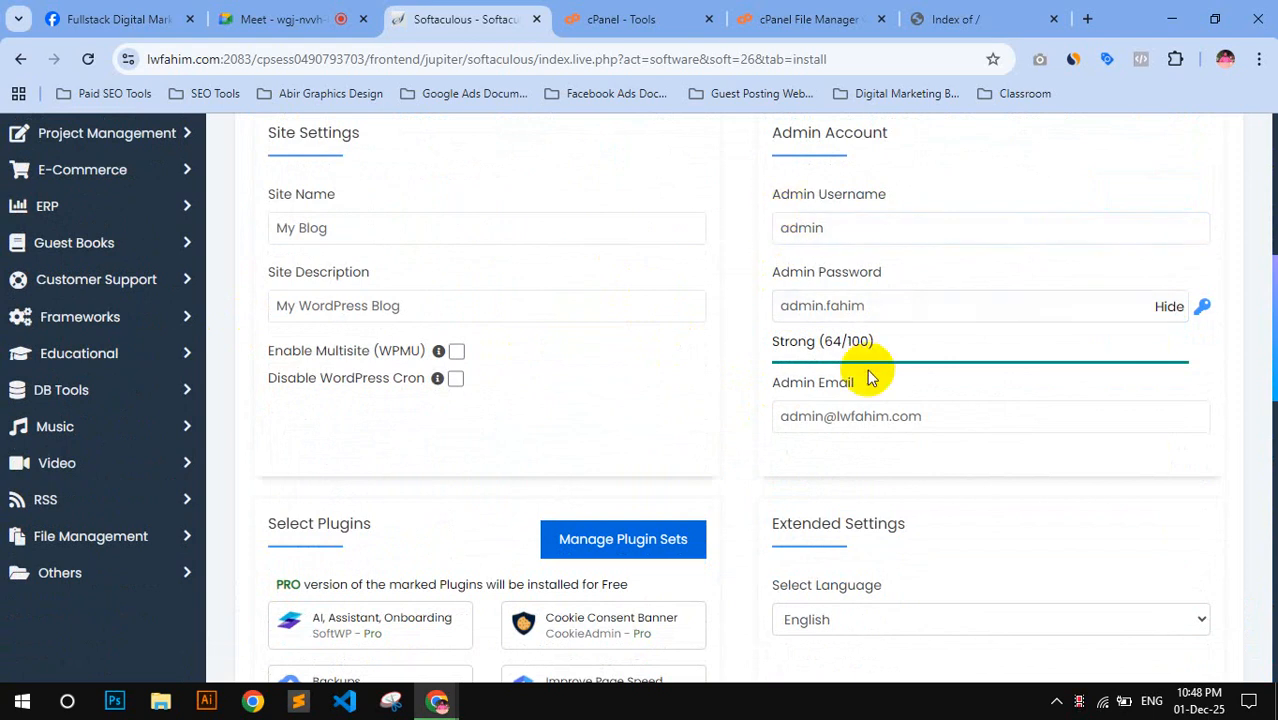
Step: Review the admin email field and start the WordPress installation
click(880, 415)
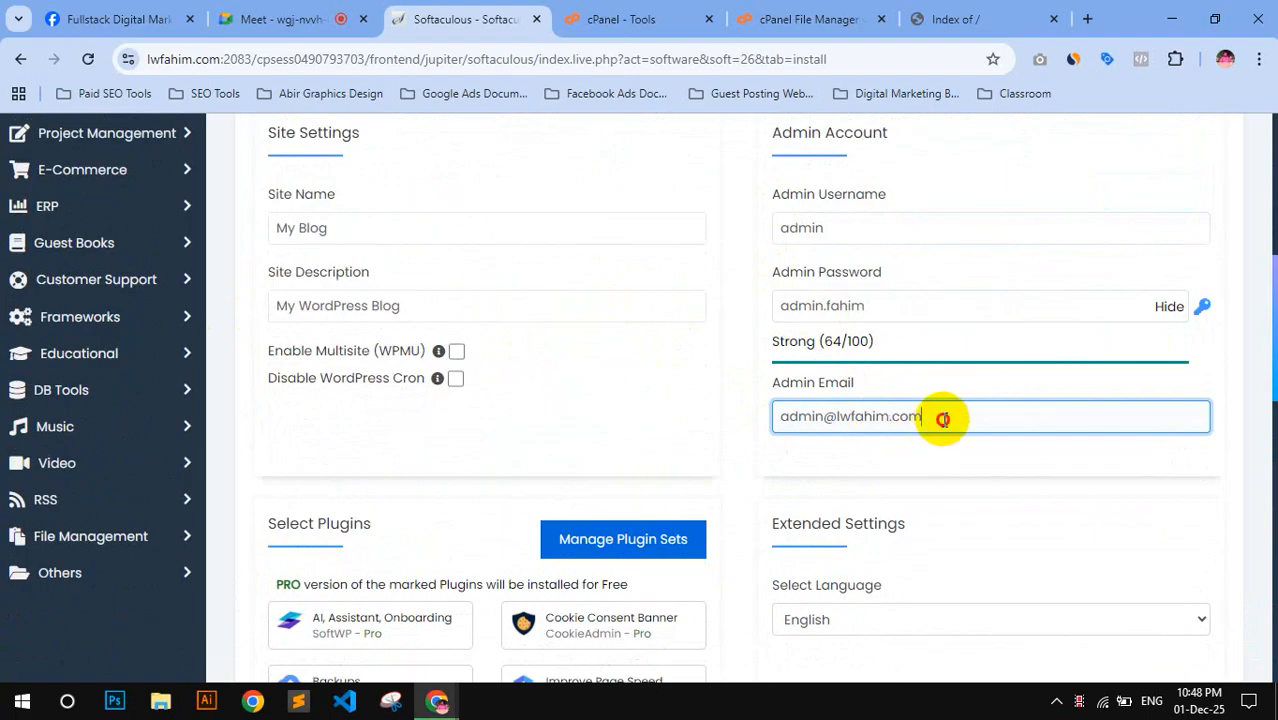
drag(940, 417, 792, 422)
scroll(622, 365, up, 6)
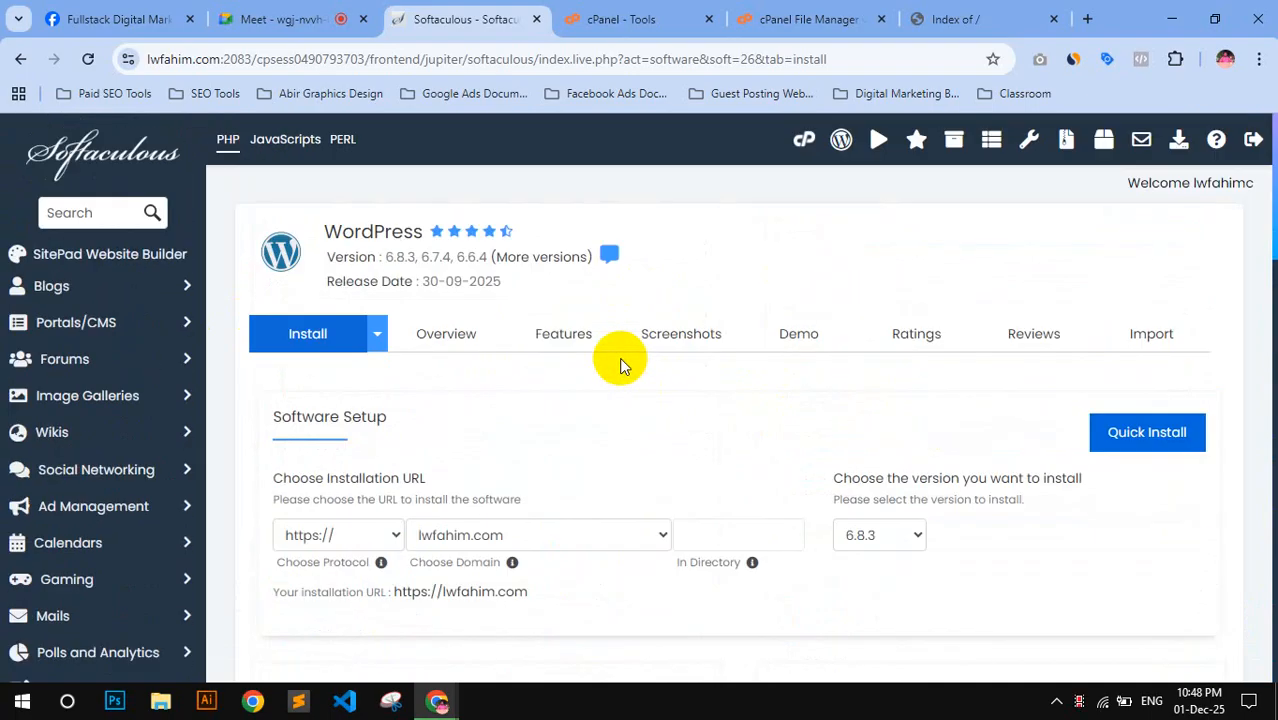
scroll(624, 390, down, 15)
scroll(670, 492, up, 10)
scroll(672, 512, down, 13)
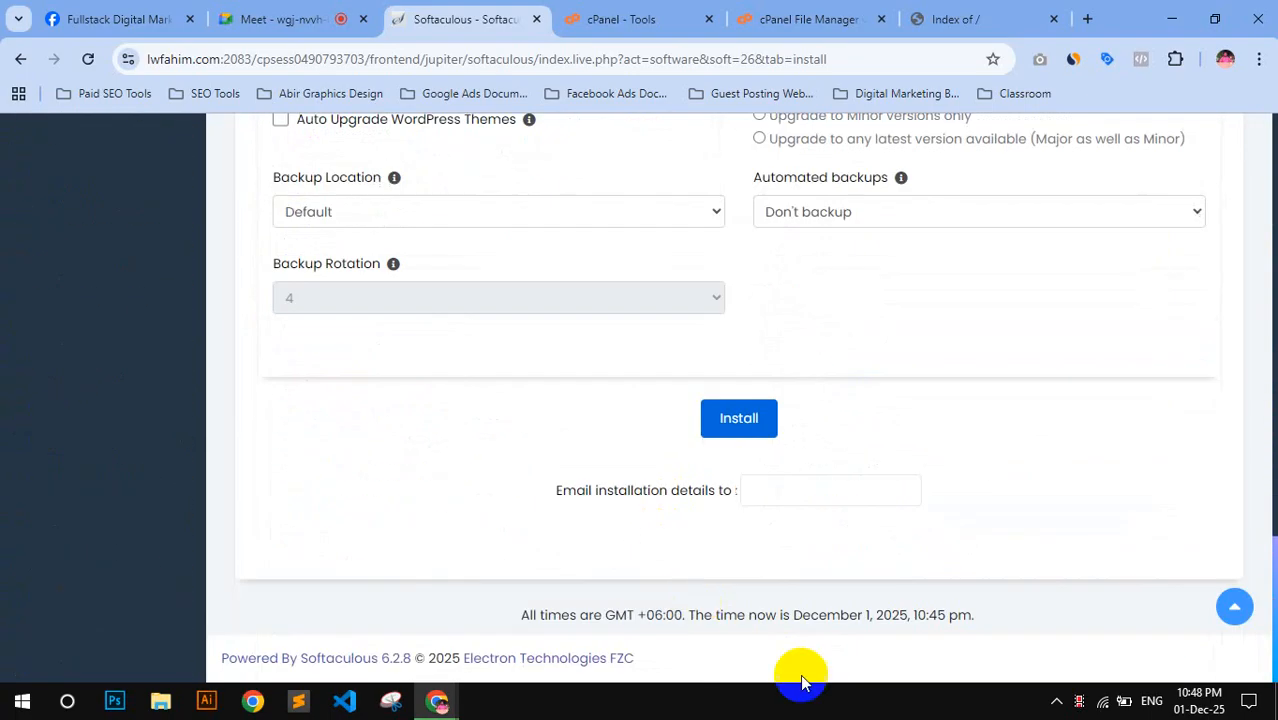
click(750, 428)
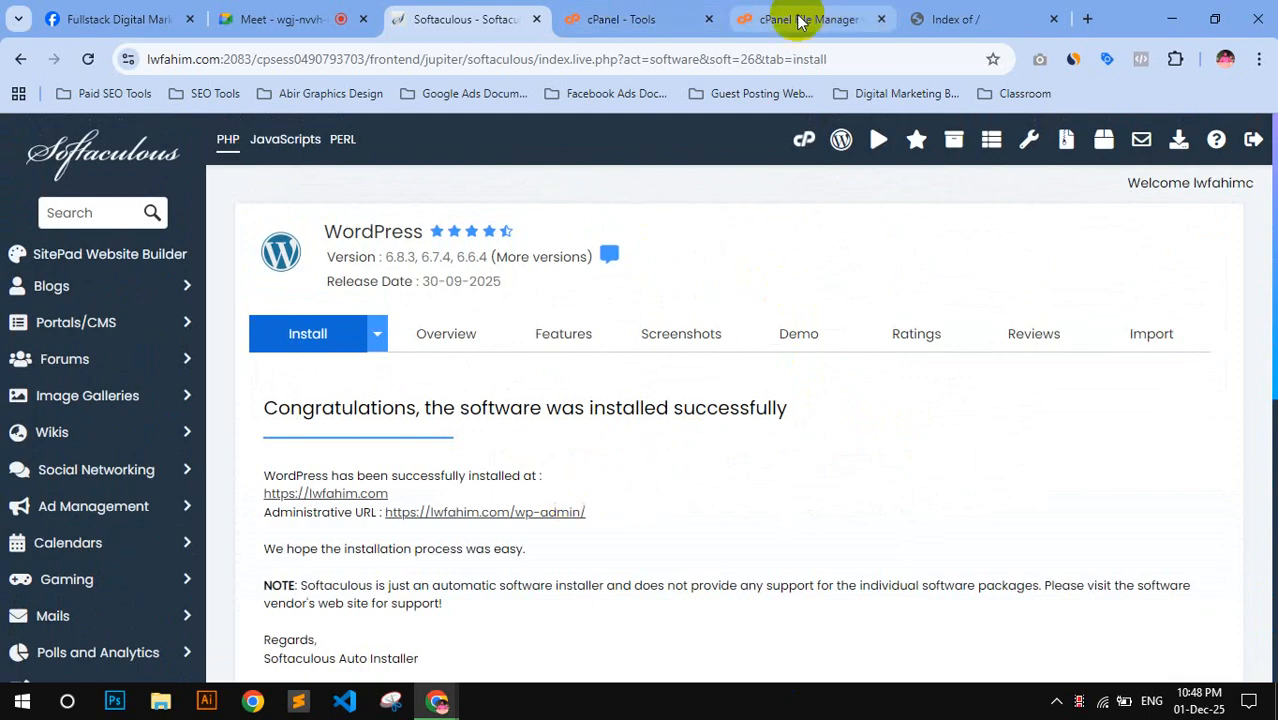
Step: Open public_html in File Manager to check the installed WordPress files
click(568, 12)
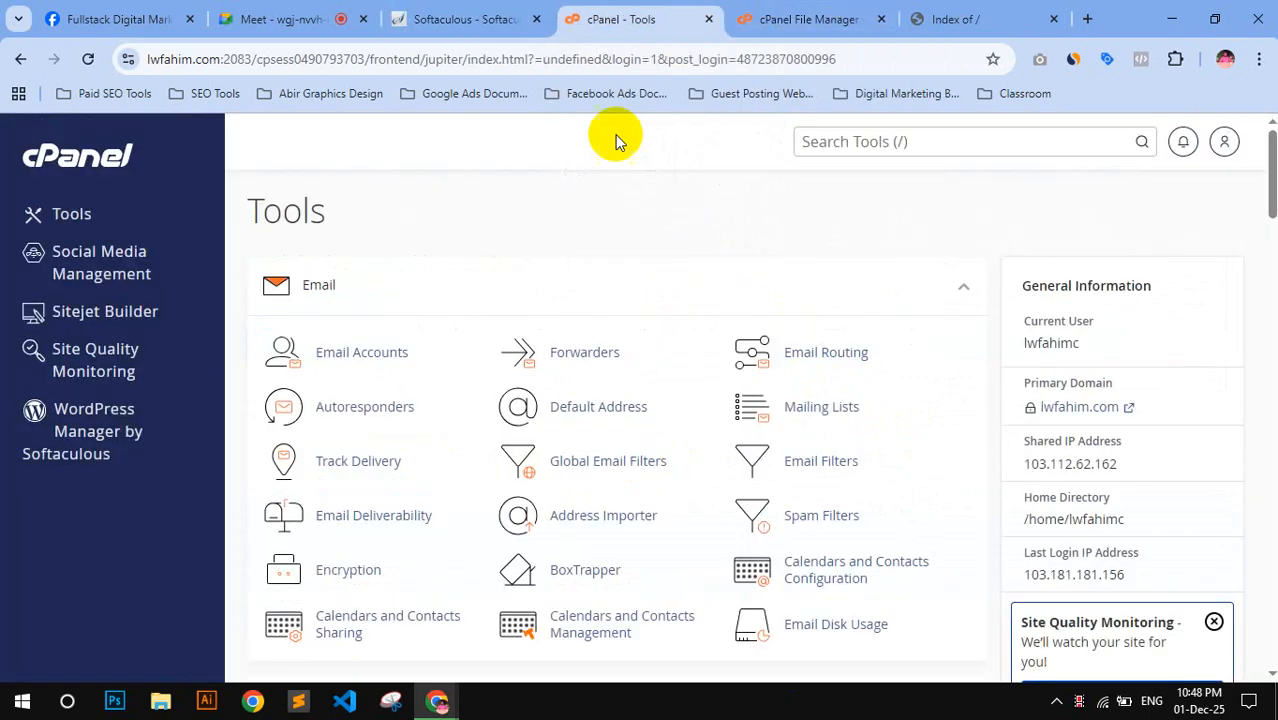
click(778, 18)
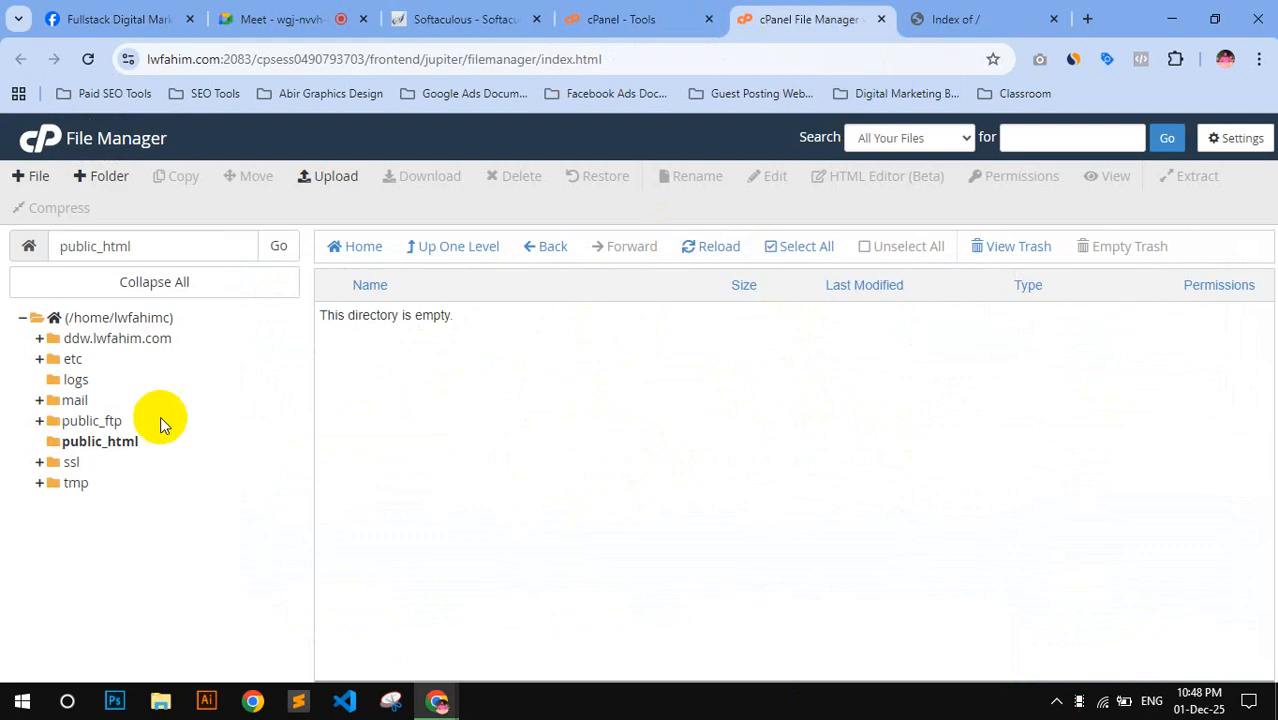
click(100, 441)
scroll(513, 370, down, 5)
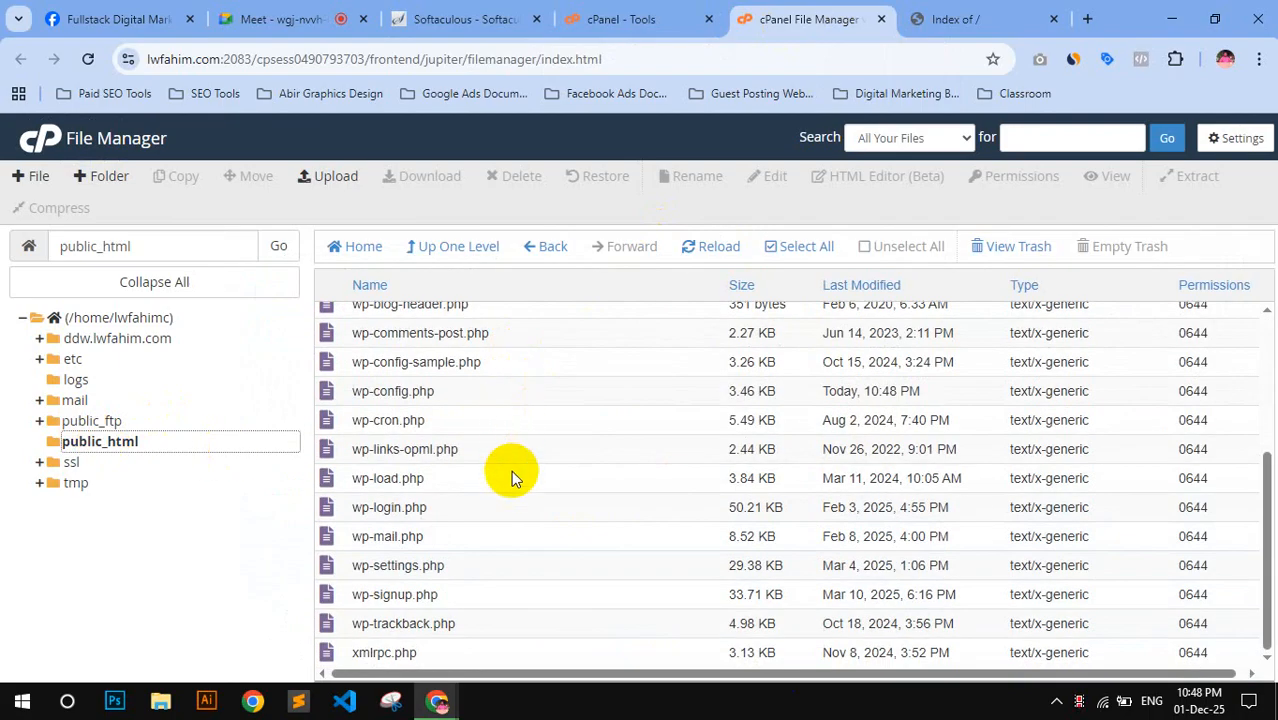
scroll(511, 470, up, 3)
Step: Reload lwfahim.com to load the live My Blog homepage
click(943, 19)
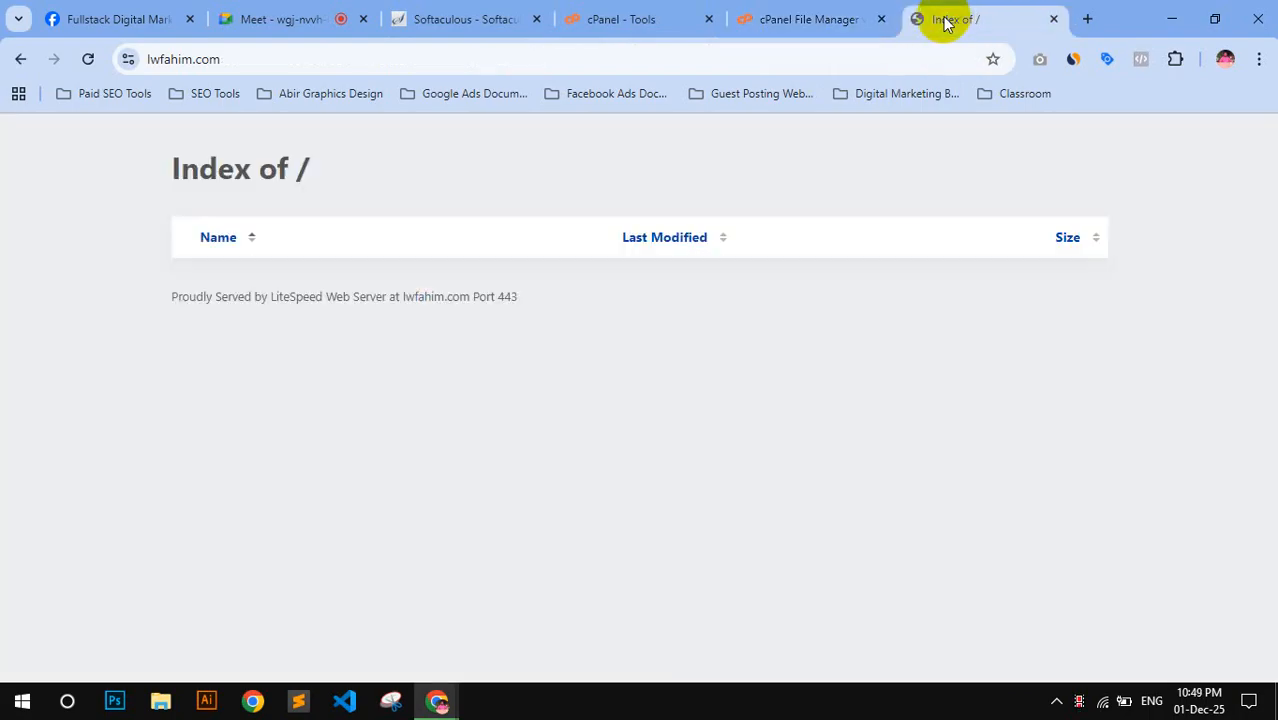
click(663, 68)
key(Return)
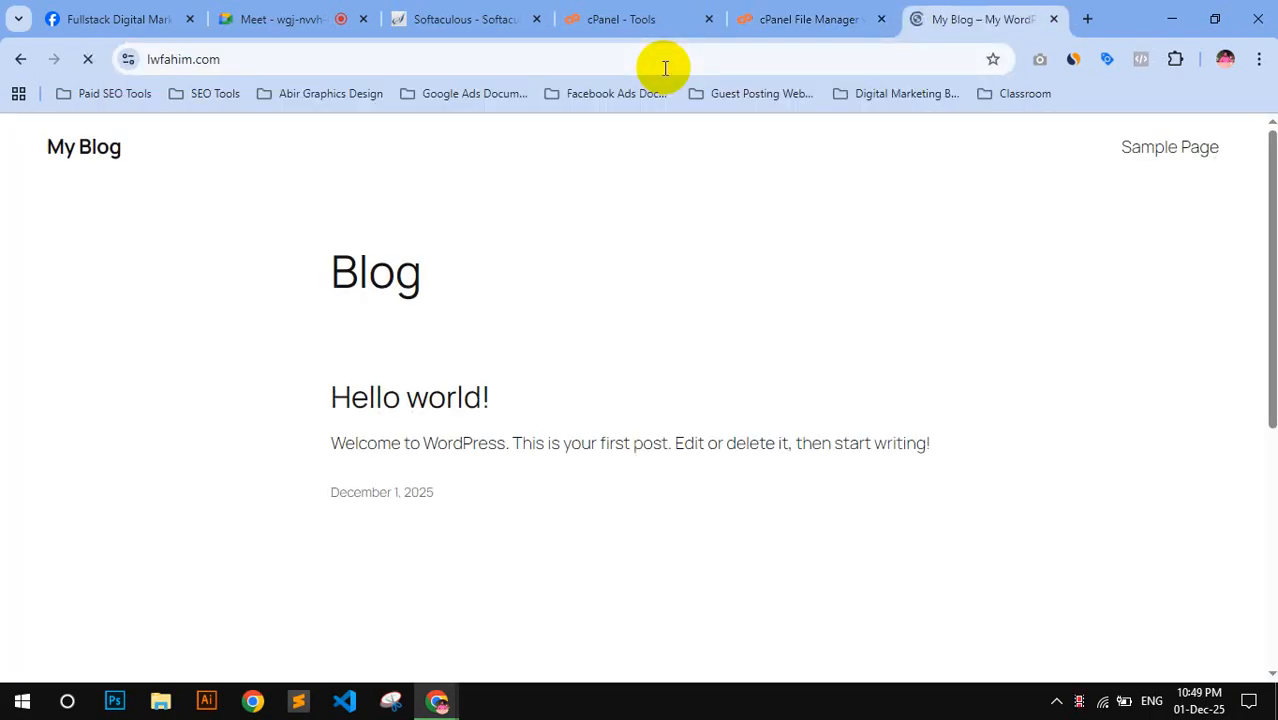
scroll(696, 208, down, 5)
scroll(713, 374, up, 5)
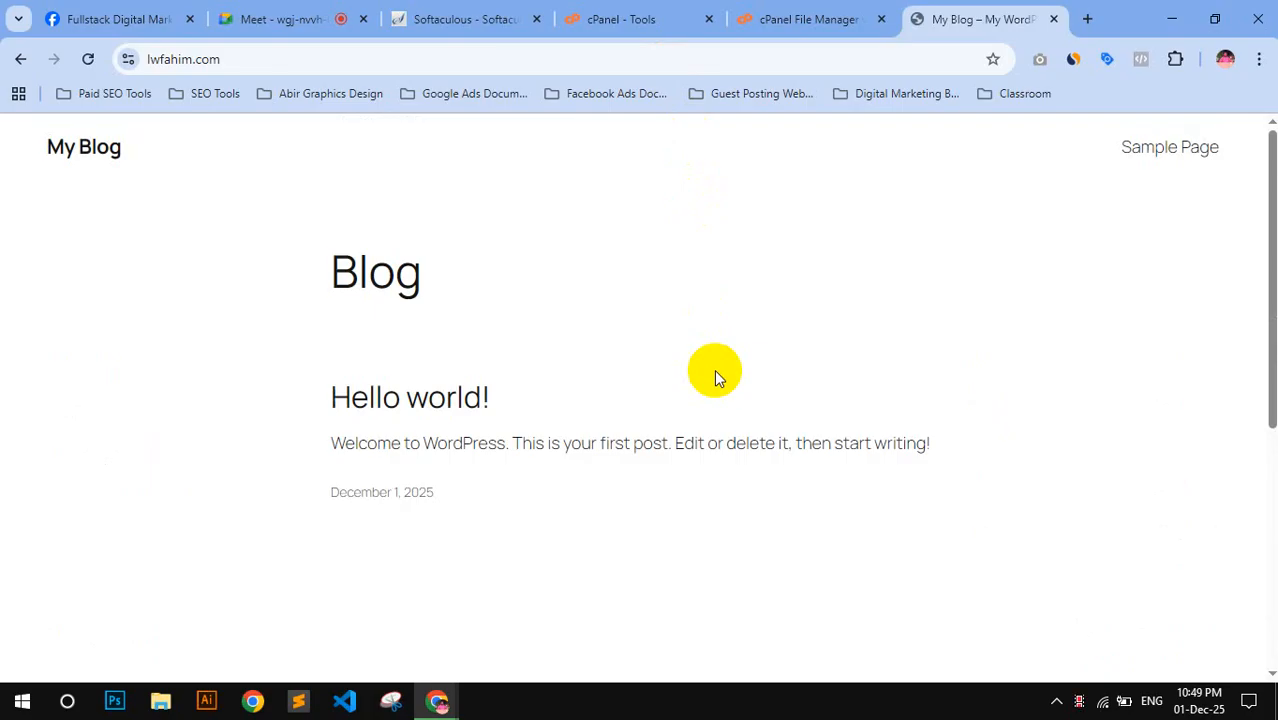
Step: Close the cPanel Tools, File Manager and Softaculous tabs
click(634, 21)
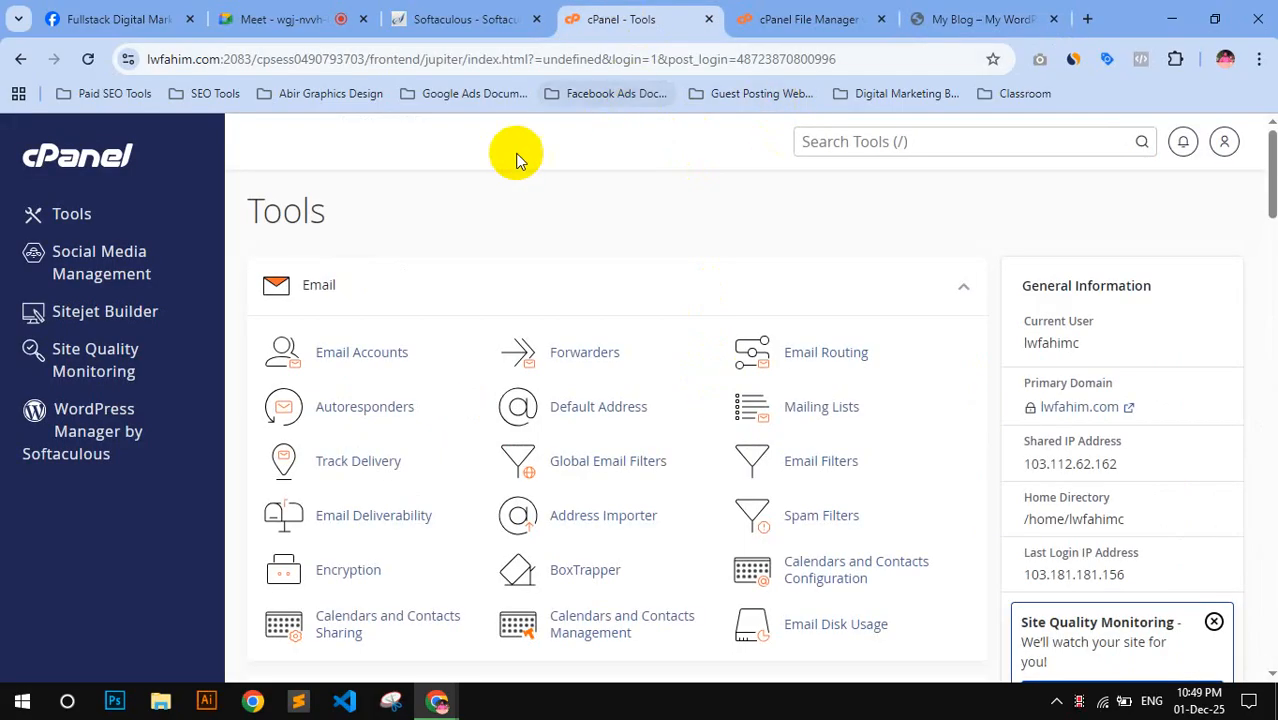
click(706, 20)
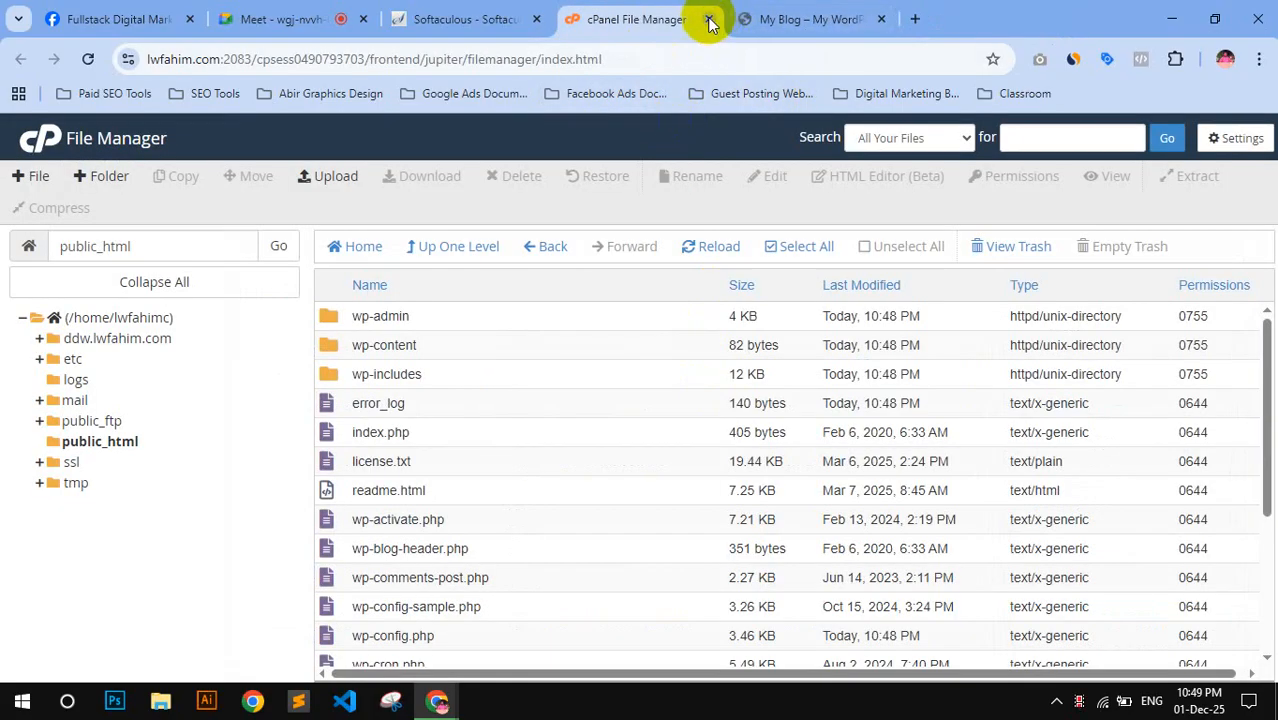
click(707, 20)
click(445, 12)
click(536, 19)
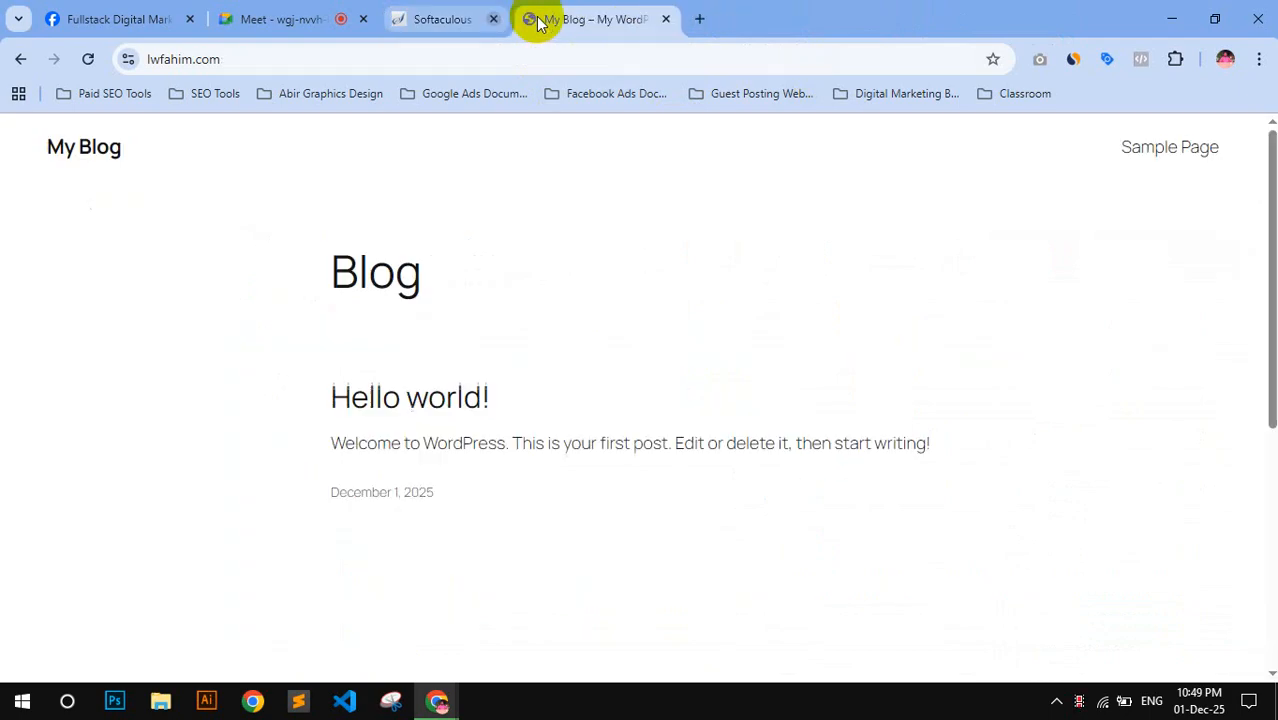
scroll(451, 137, down, 5)
scroll(451, 137, up, 5)
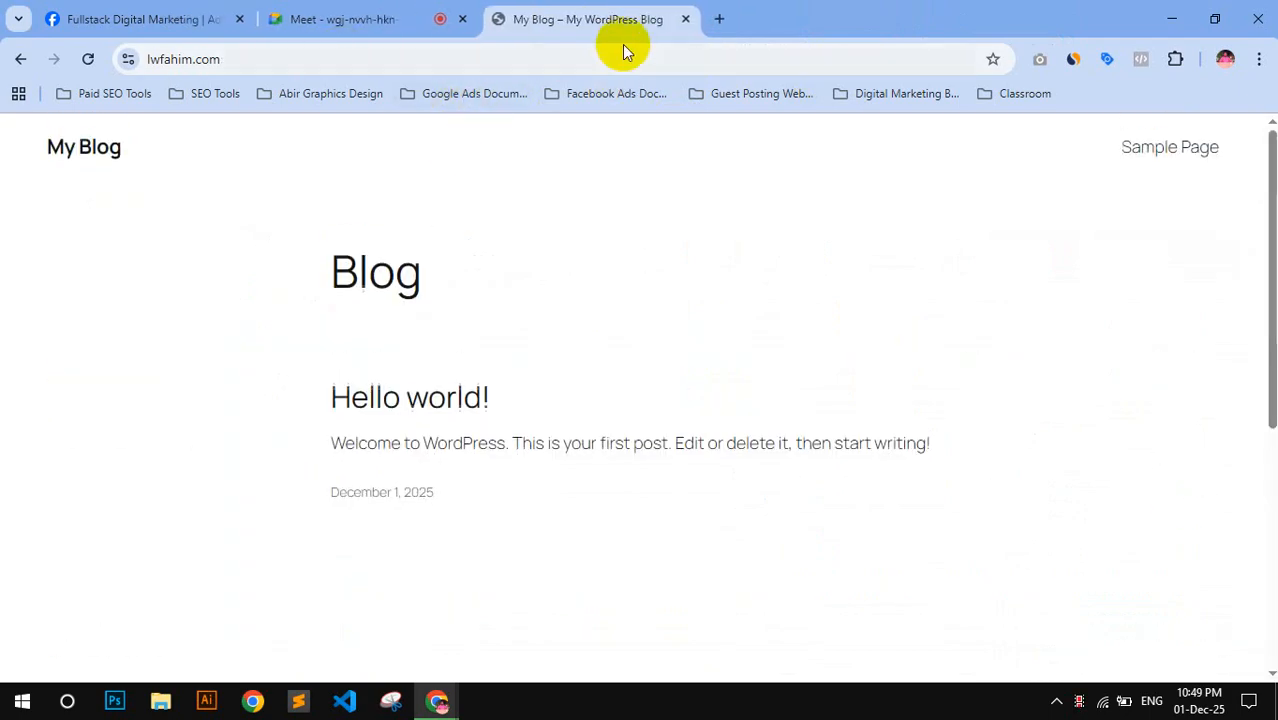
click(720, 19)
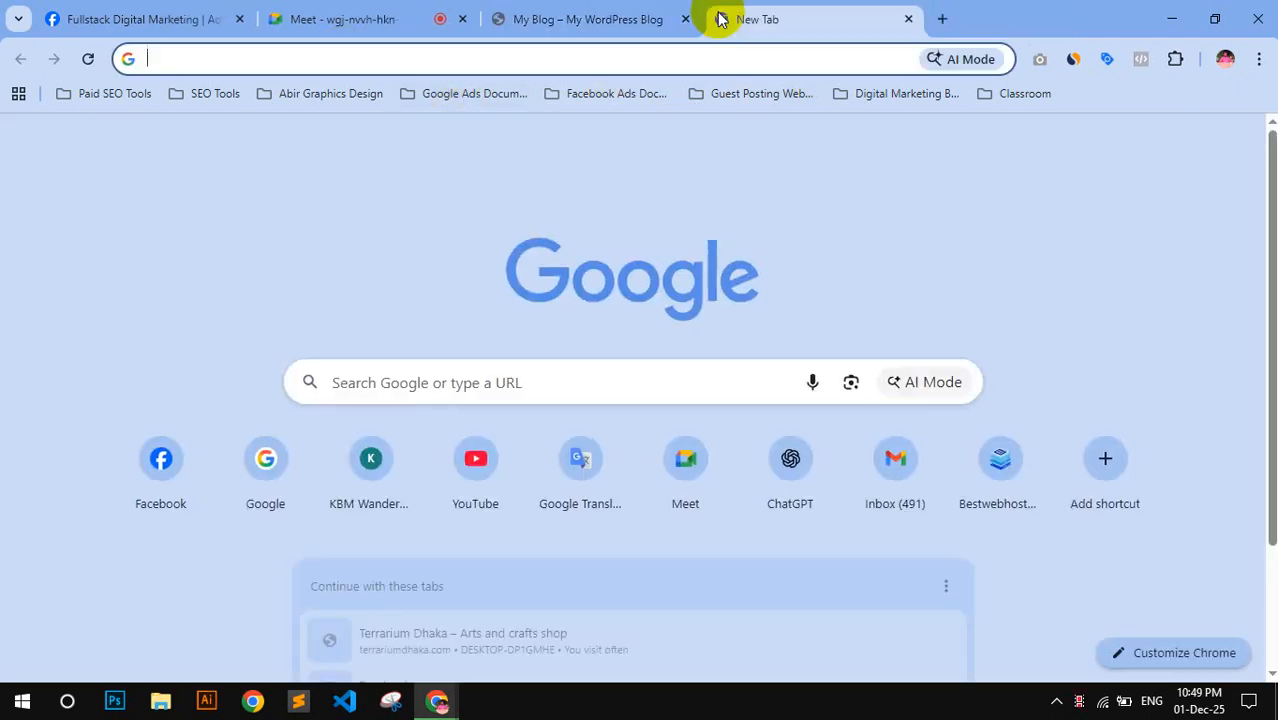
Step: Go to websitedemos.net and browse the template listing
text(dem)
key(BackSpace)
key(BackSpace)
key(BackSpace)
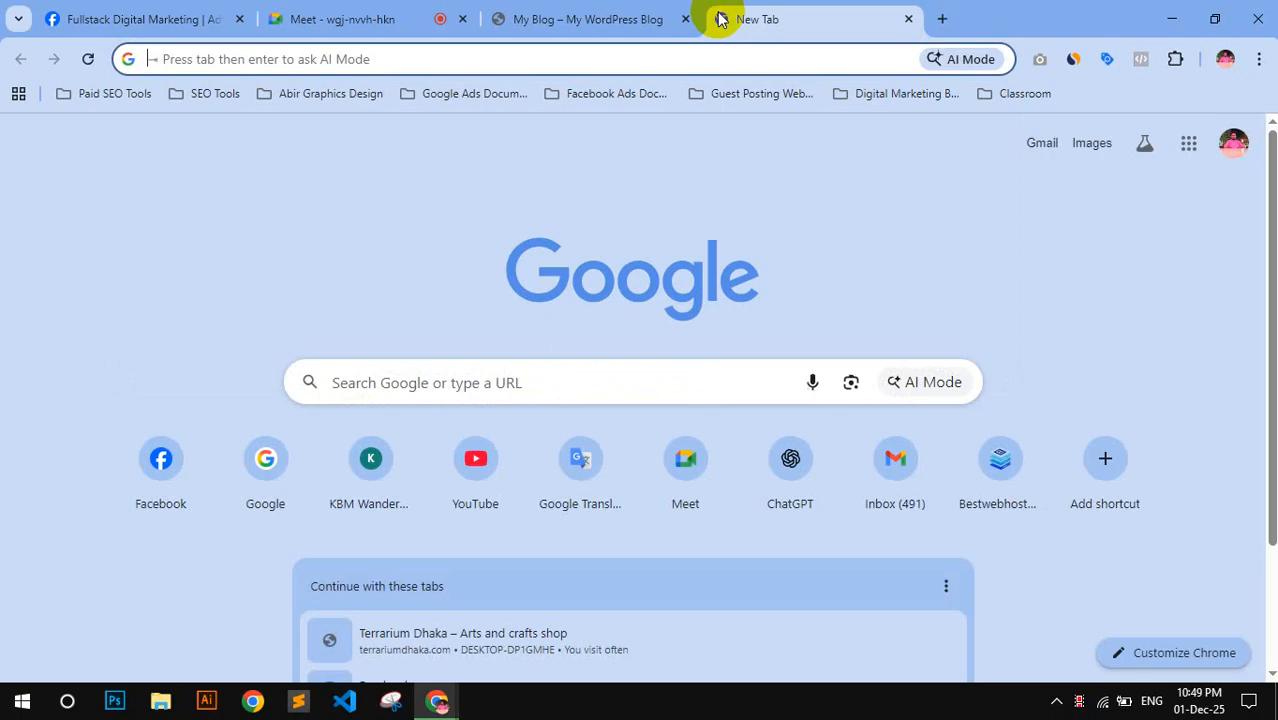
text(we)
key(Return)
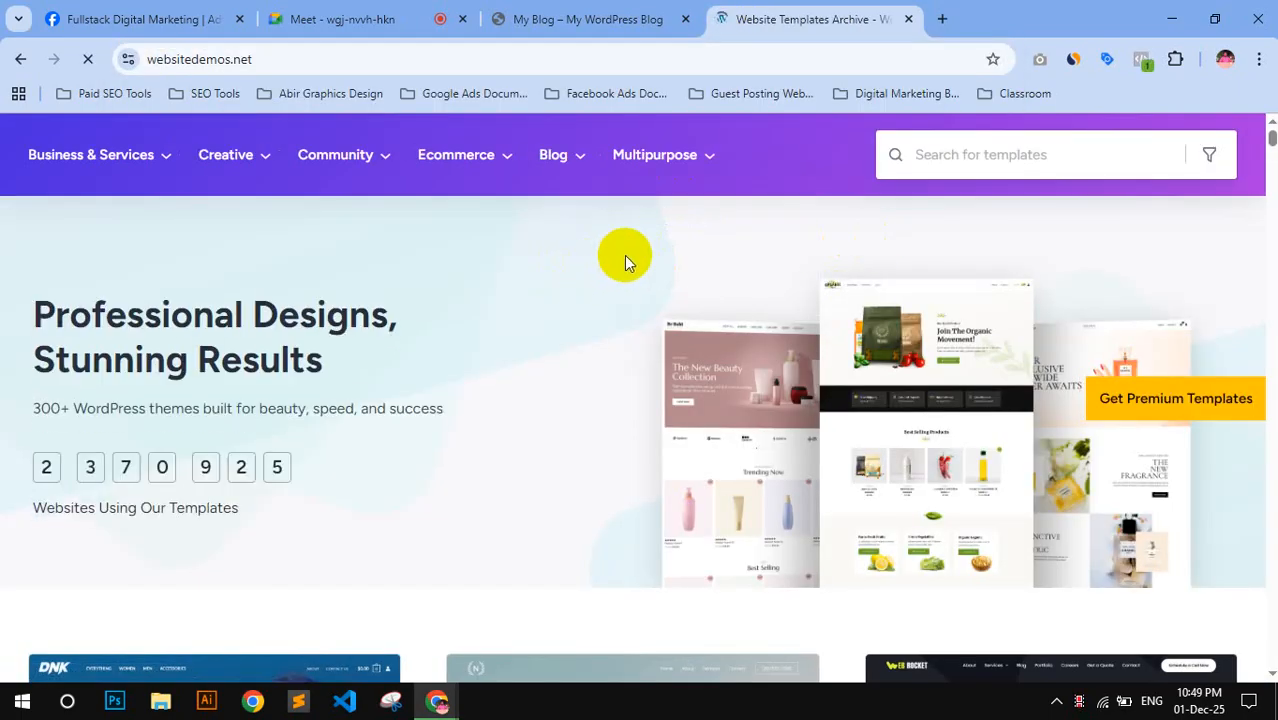
scroll(560, 252, down, 2)
scroll(549, 252, down, 5)
scroll(205, 371, up, 2)
mouse_move(205, 371)
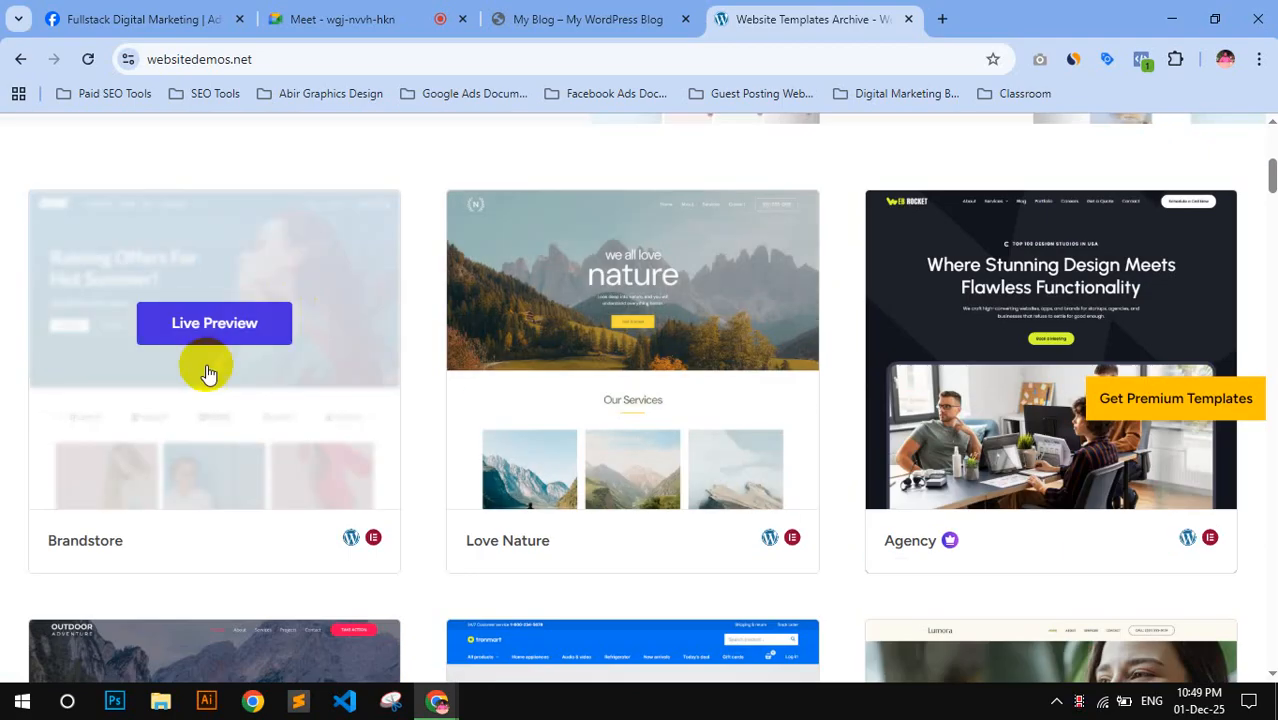
scroll(254, 340, up, 5)
scroll(582, 358, down, 5)
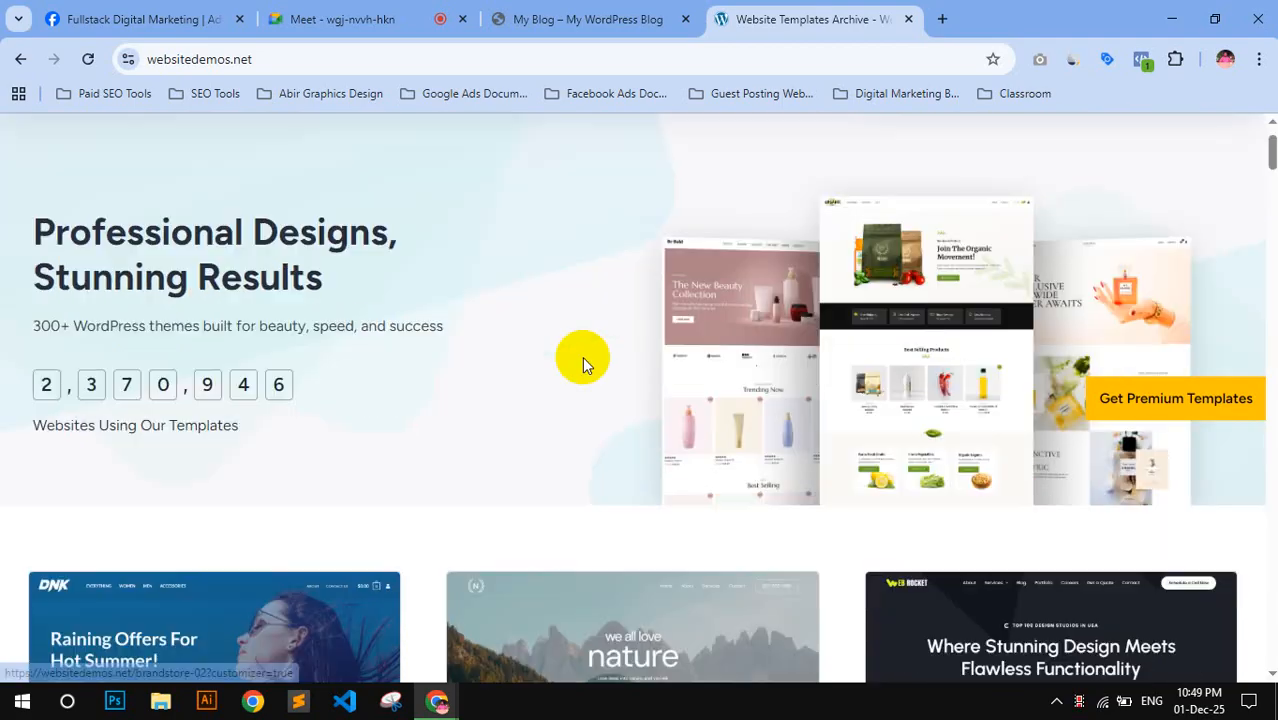
scroll(533, 306, up, 5)
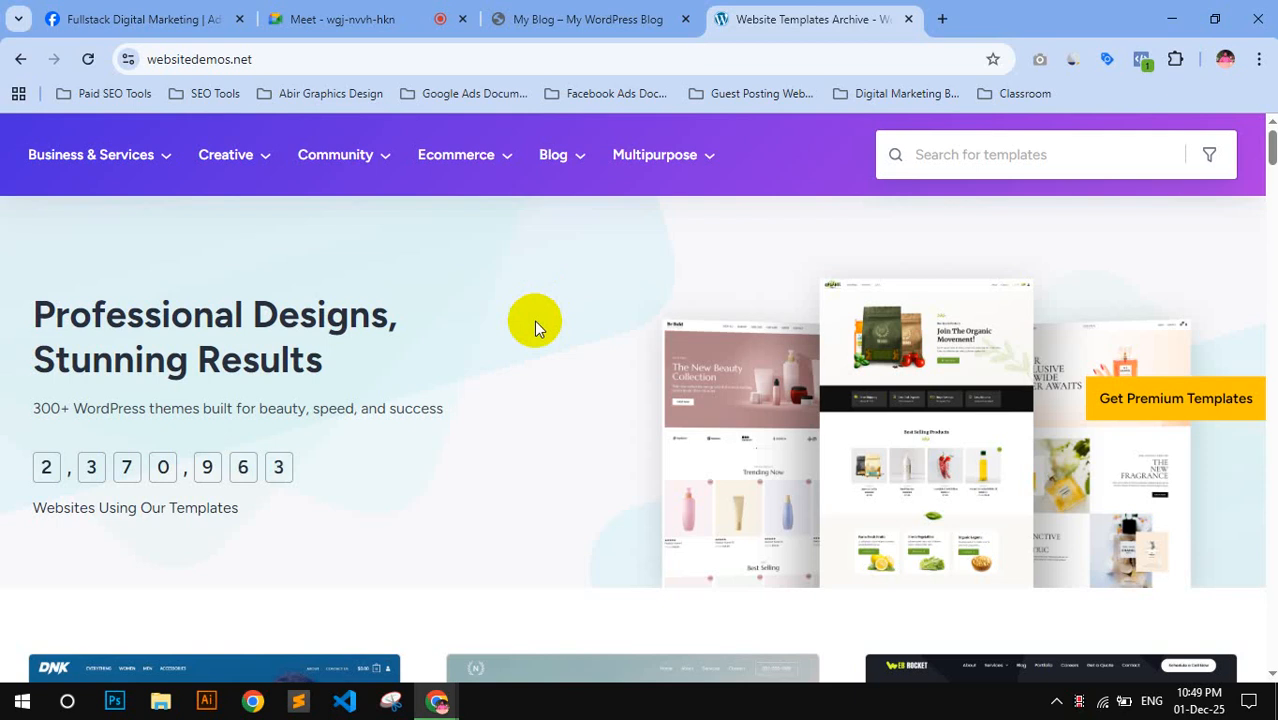
scroll(534, 320, down, 5)
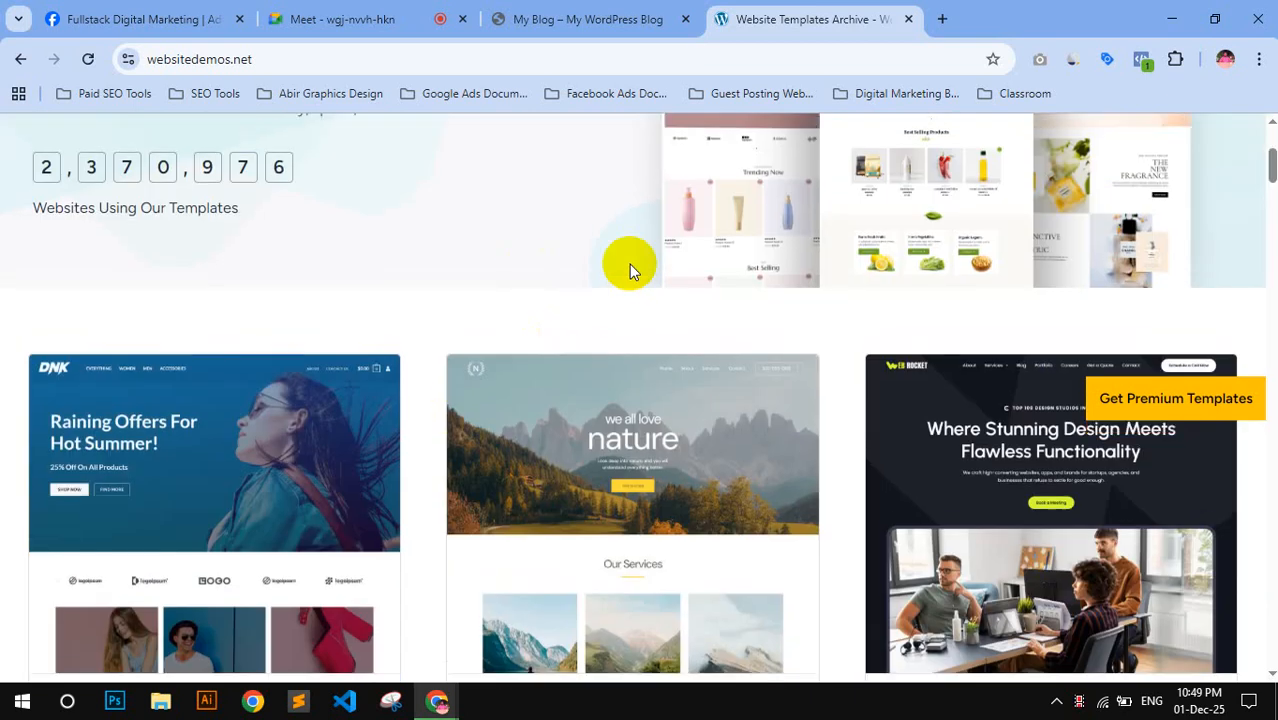
scroll(629, 264, up, 5)
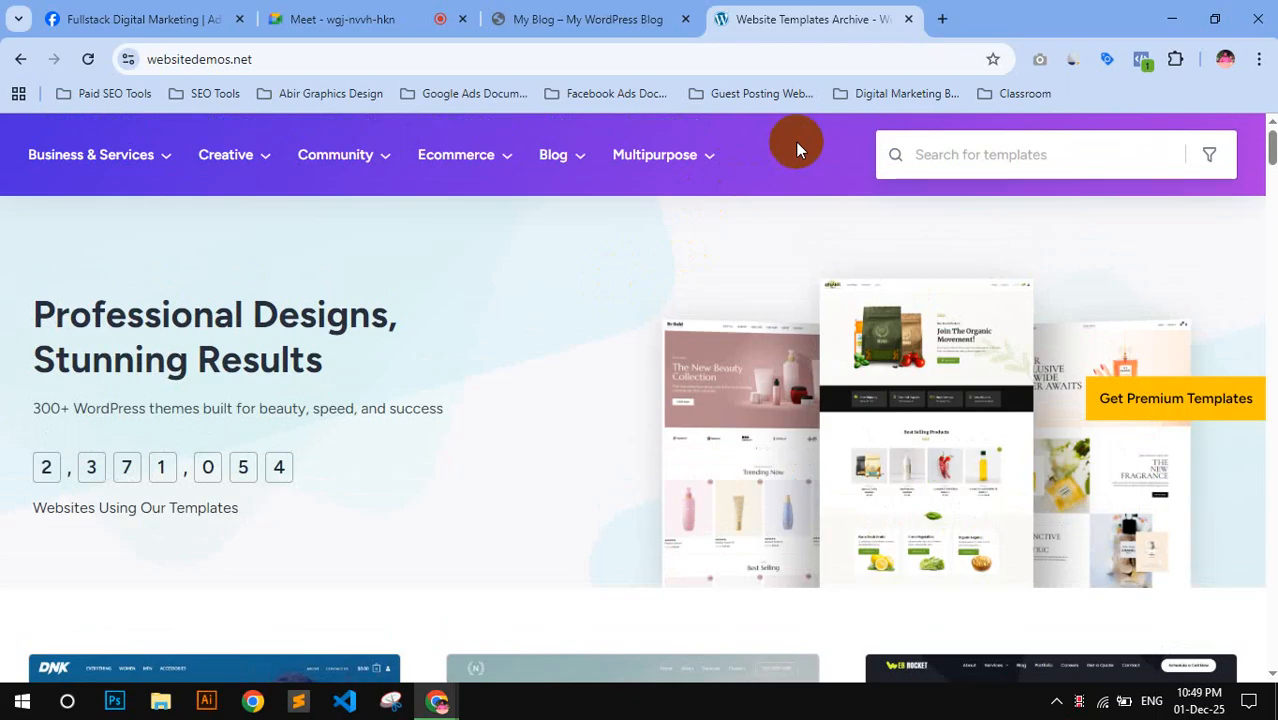
scroll(699, 300, down, 10)
scroll(702, 312, up, 10)
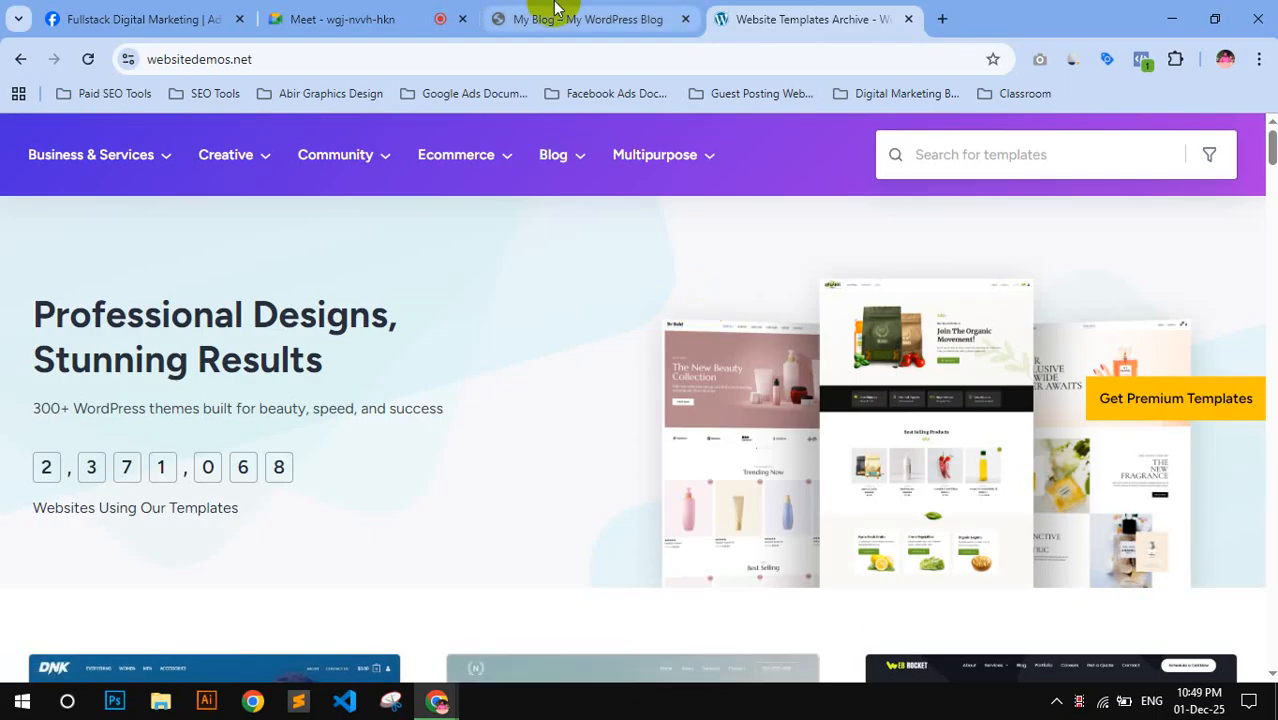
scroll(491, 325, down, 5)
scroll(491, 335, down, 3)
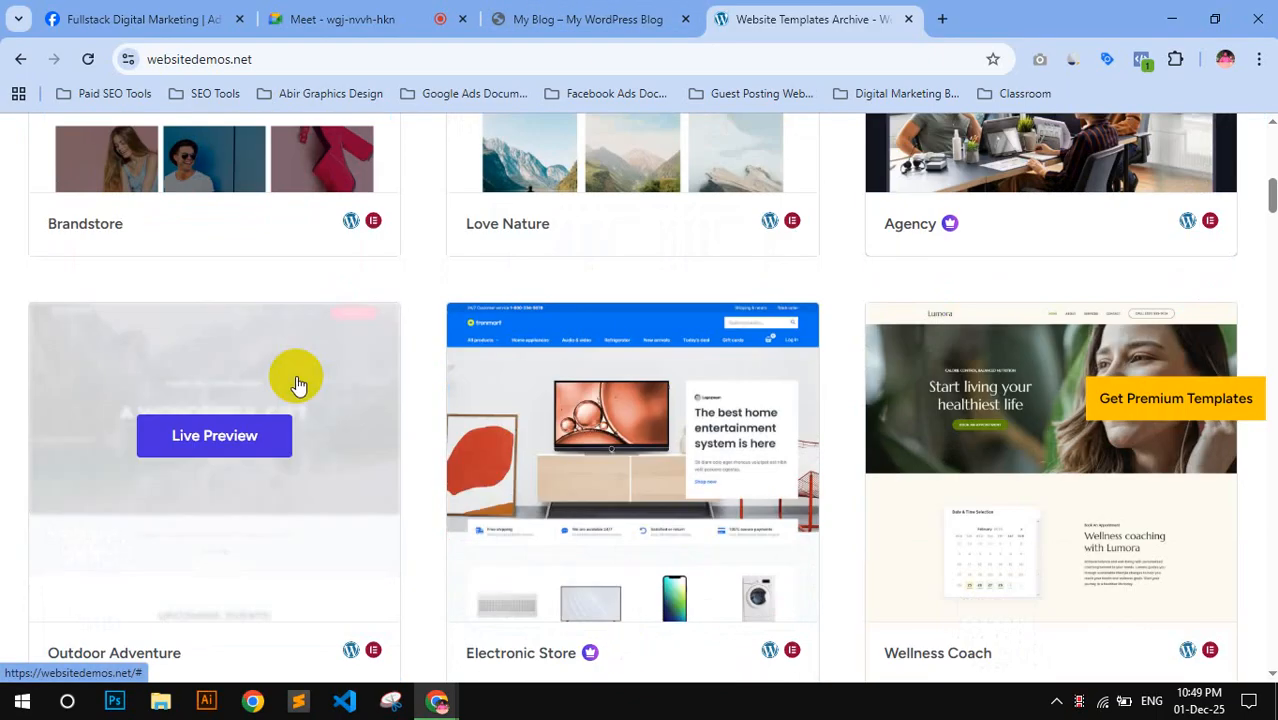
Step: Open the Outdoor Adventure live preview, close the archive tab, and return to My Blog
click(228, 436)
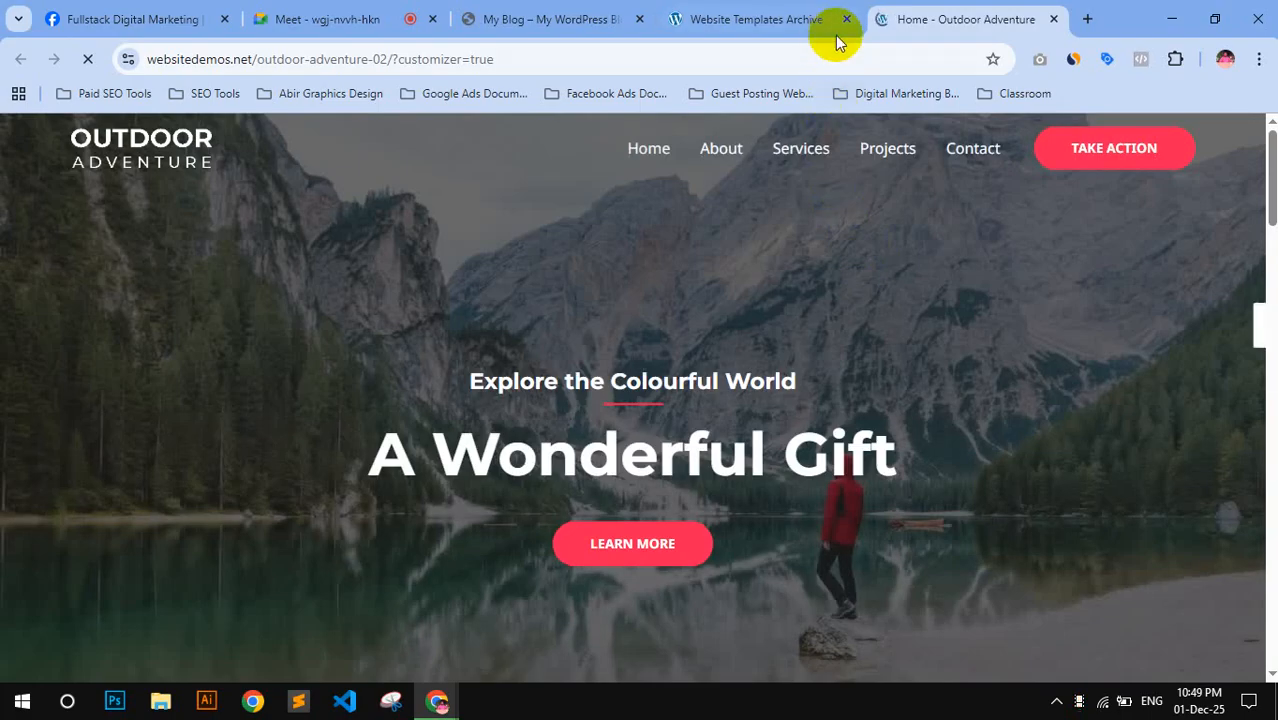
click(846, 20)
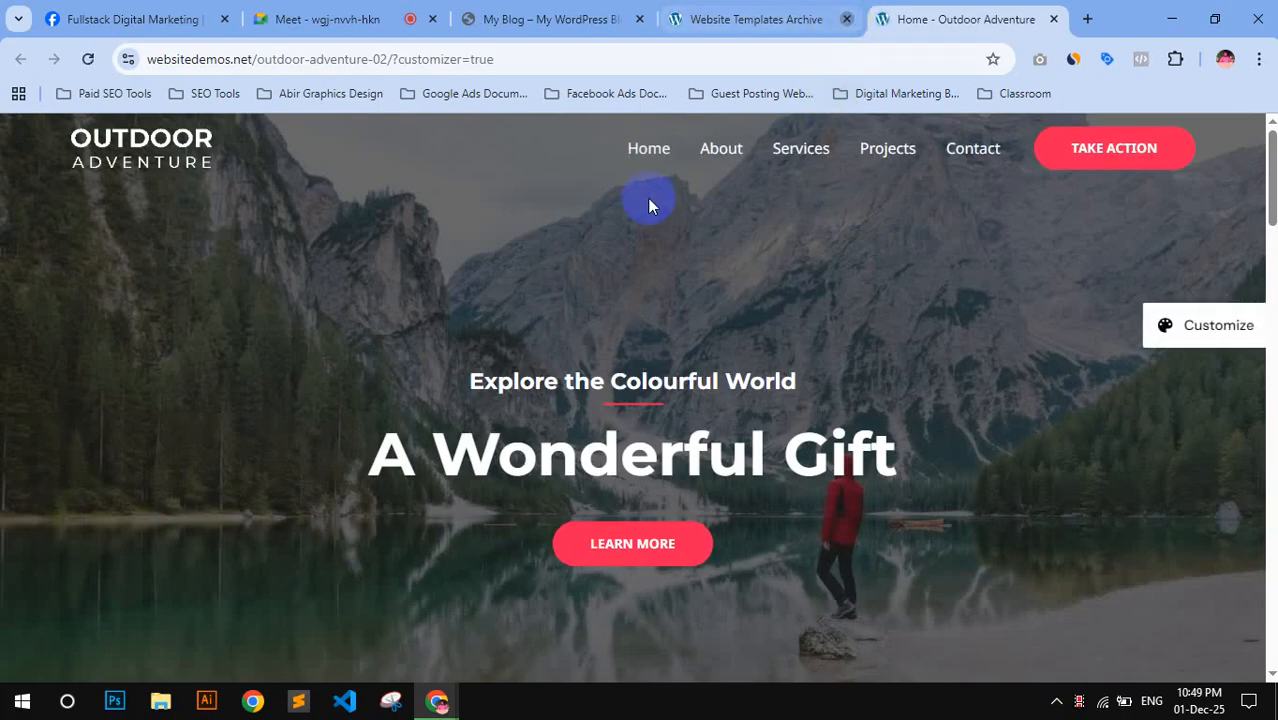
click(587, 21)
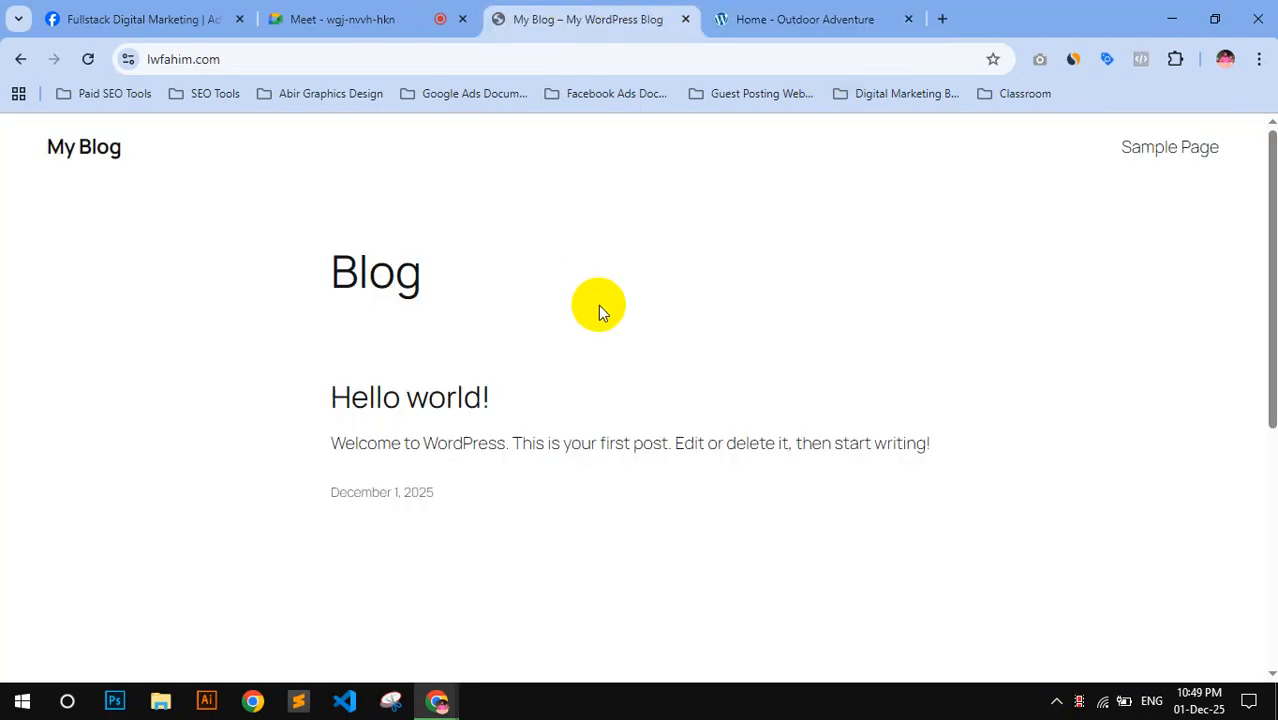
Step: Load the site's /wp admin login page
click(388, 54)
click(415, 53)
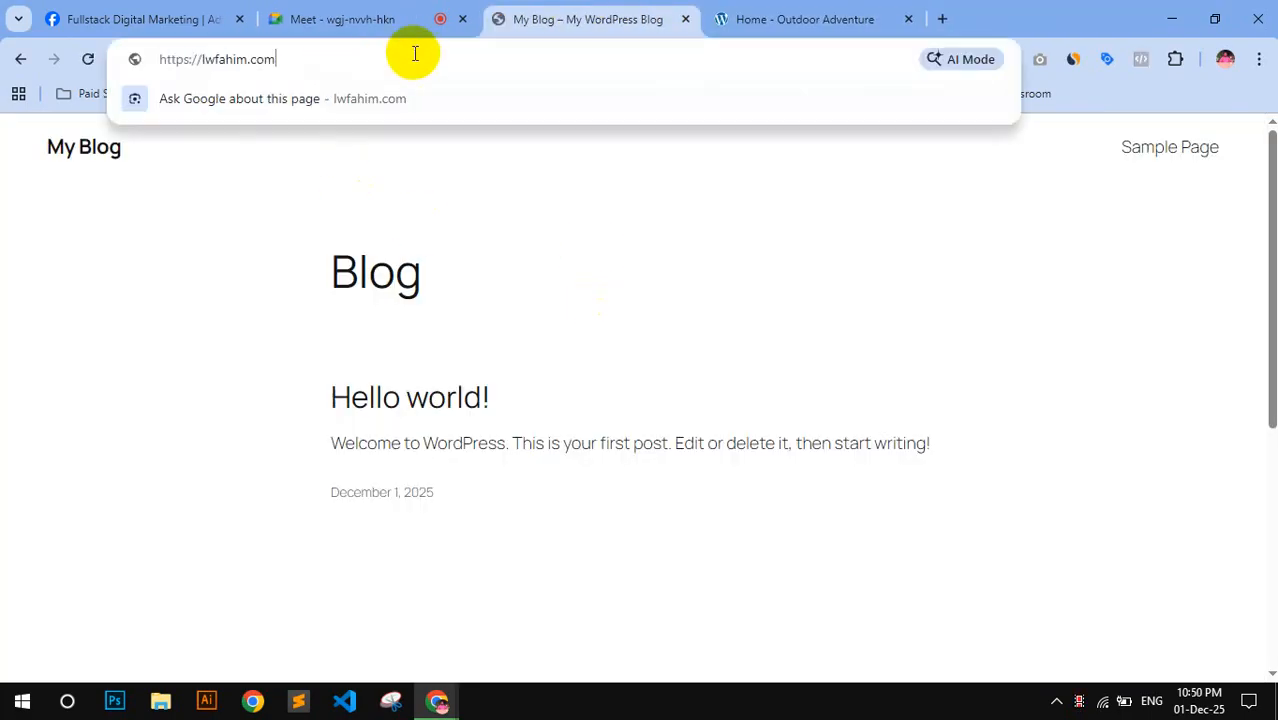
text(/wp-admin)
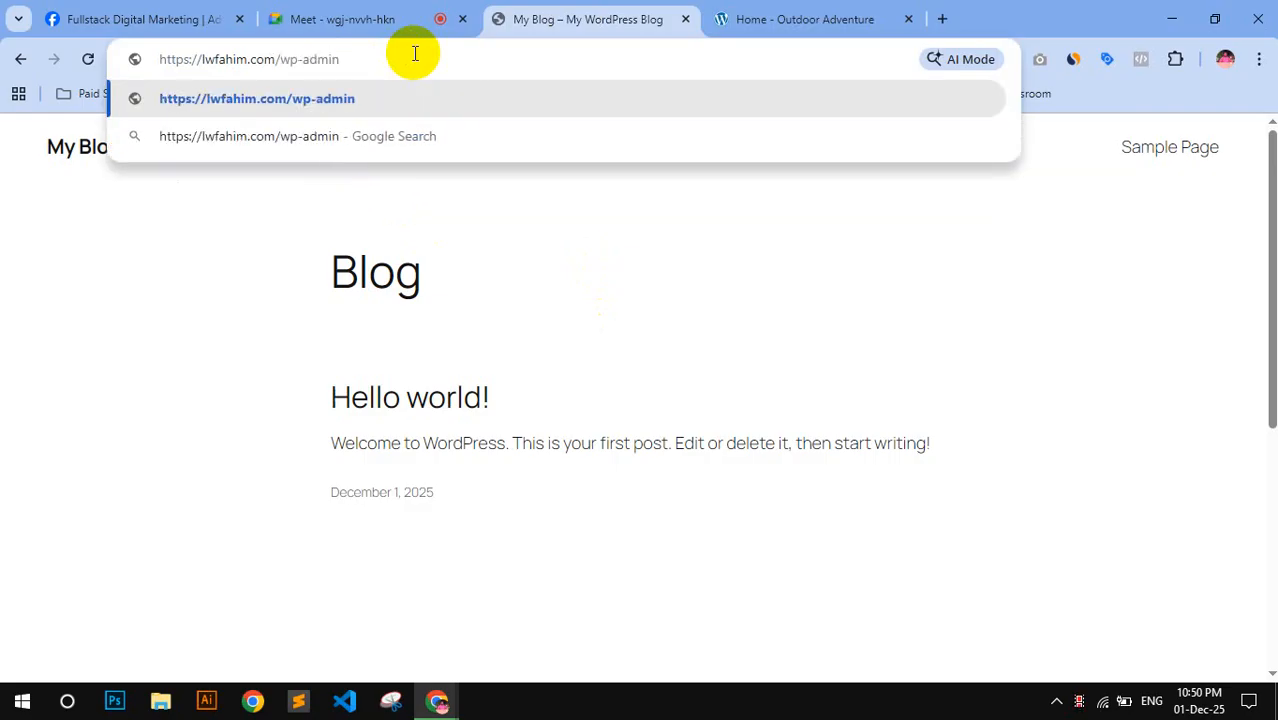
key(Return)
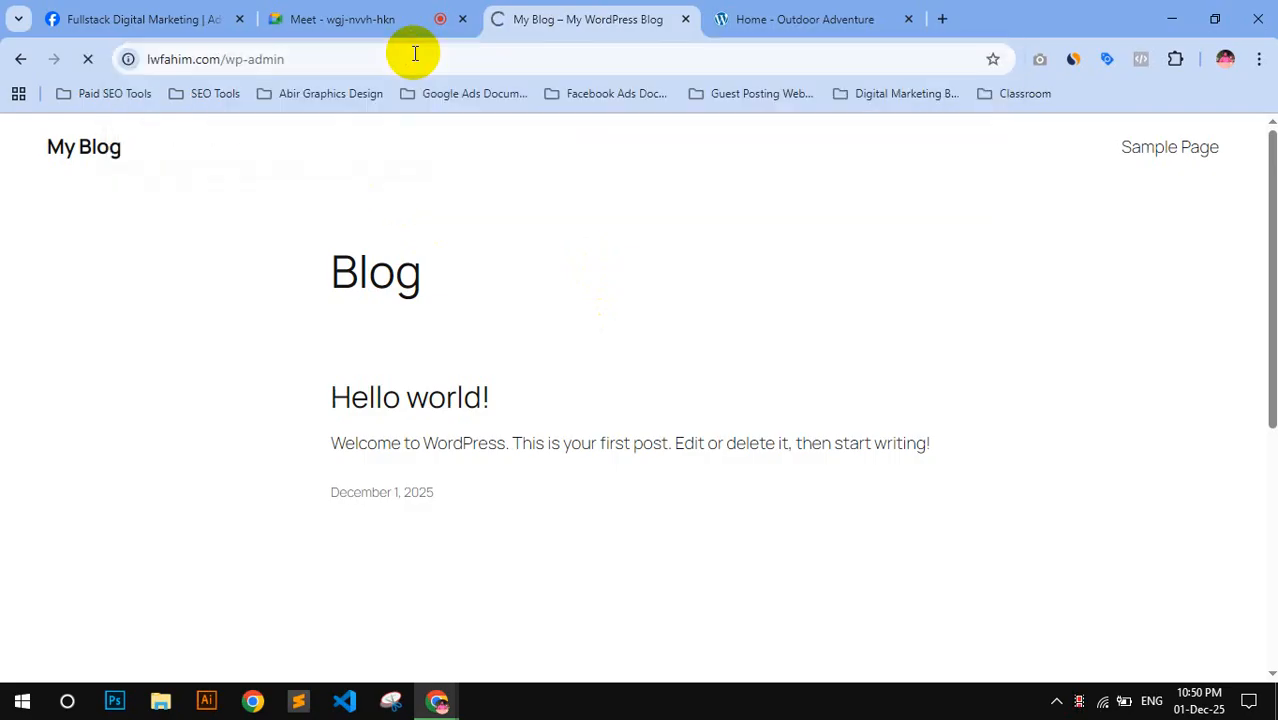
Step: Enter the admin username and password, revealing the password to check it
text(a)
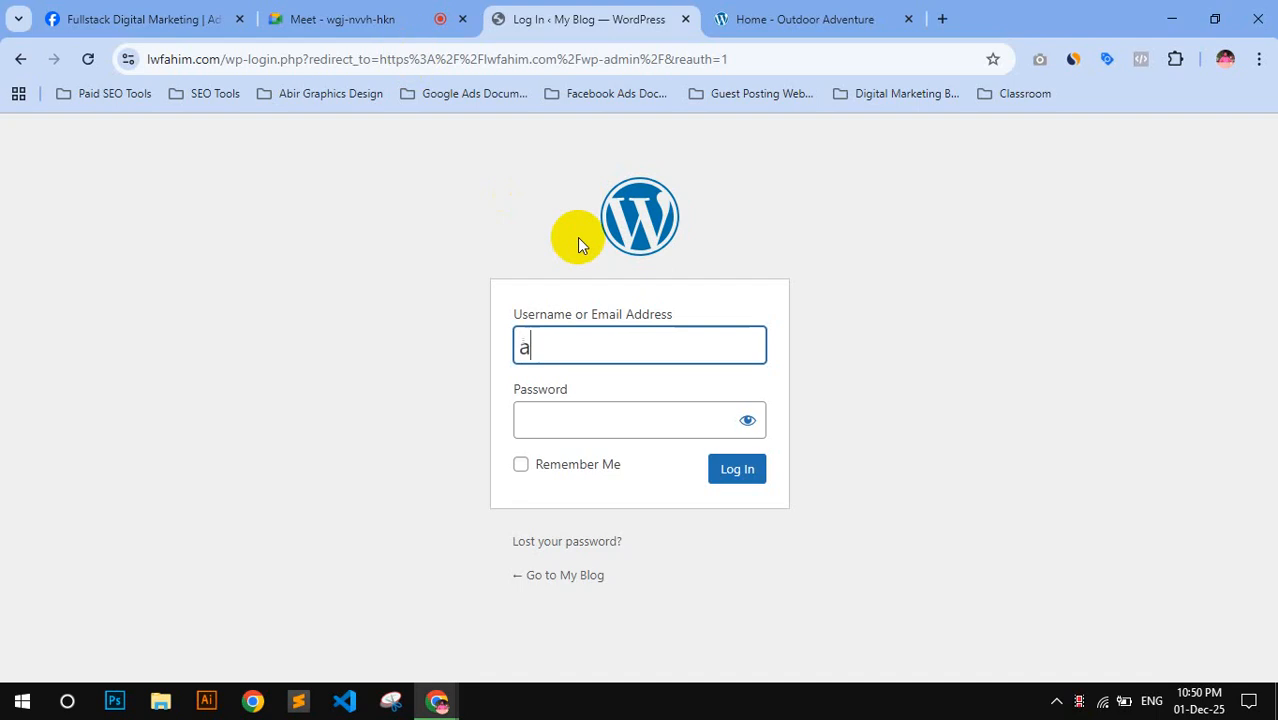
text(dmin)
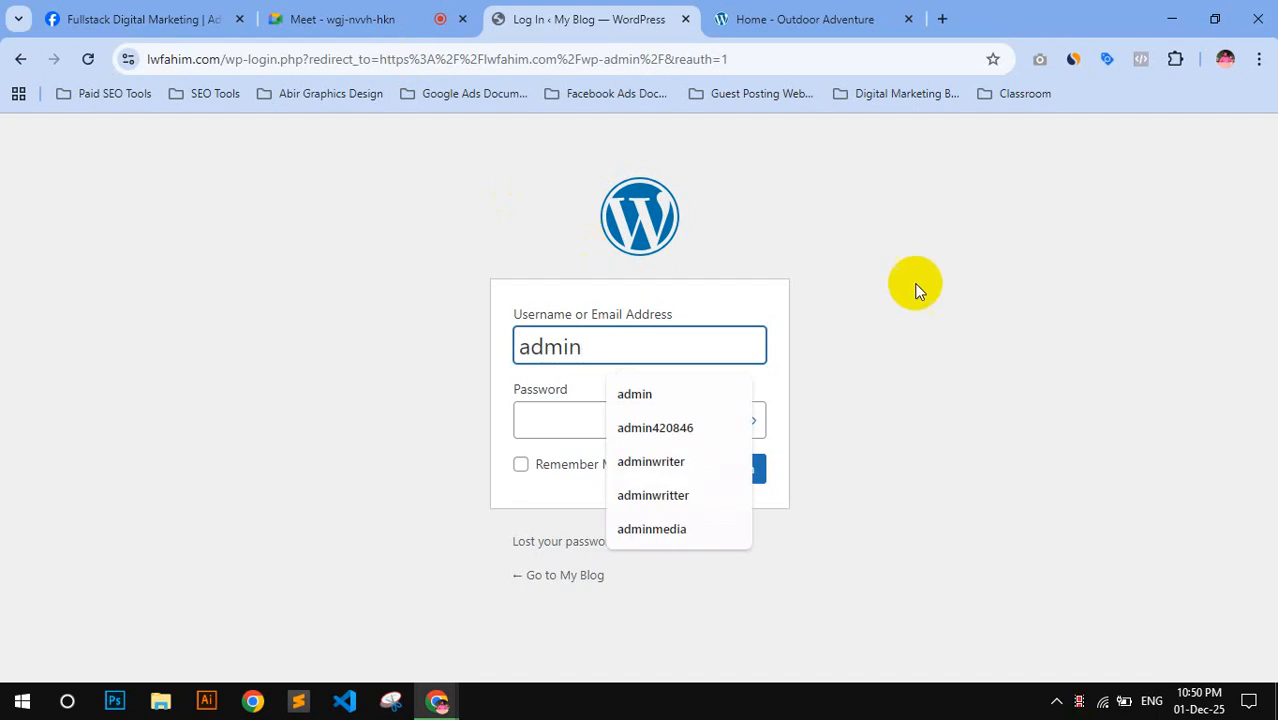
click(915, 290)
drag(579, 348, 350, 352)
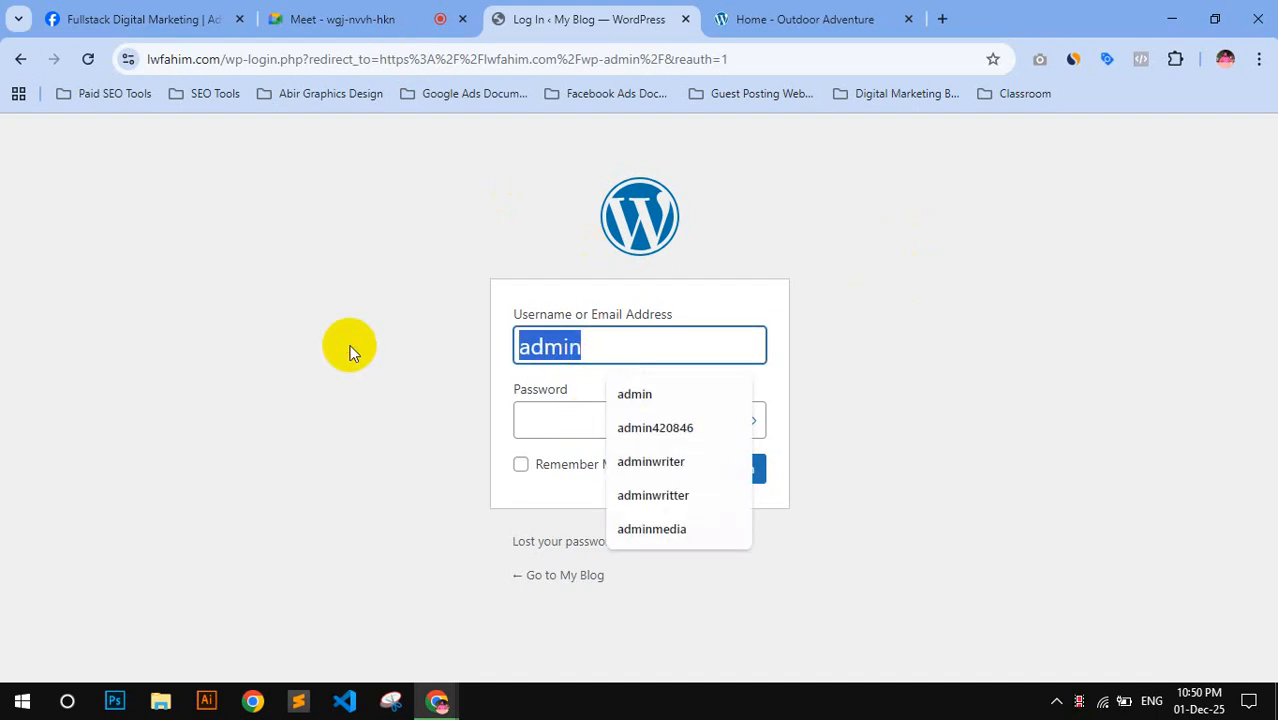
click(535, 422)
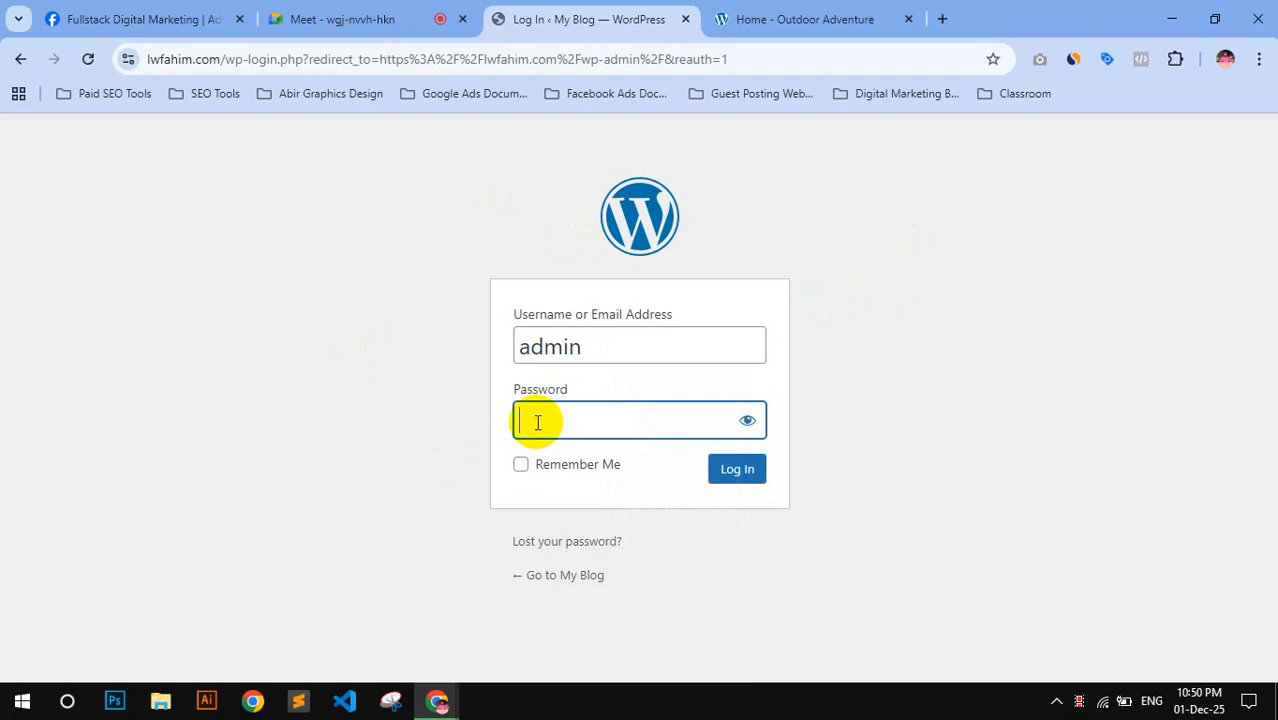
click(749, 421)
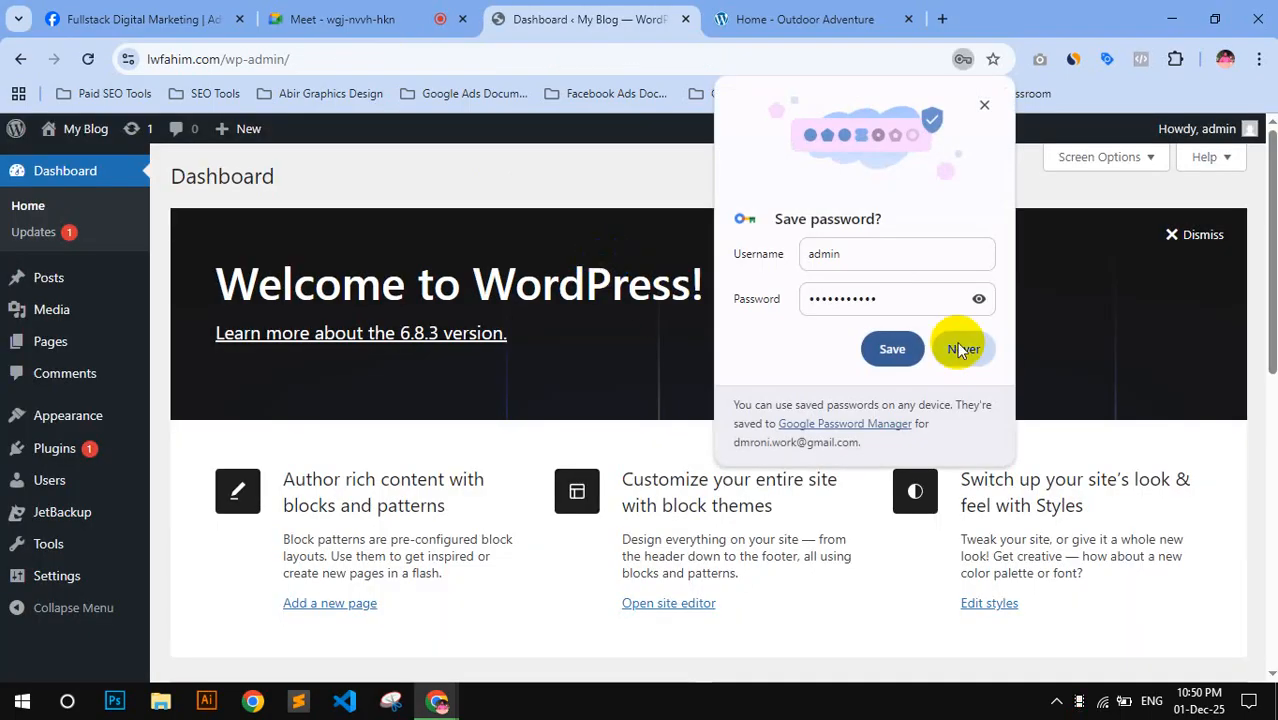
Step: Decline saving the password, dismiss the Welcome to WordPress panel, and open All Pages
click(958, 345)
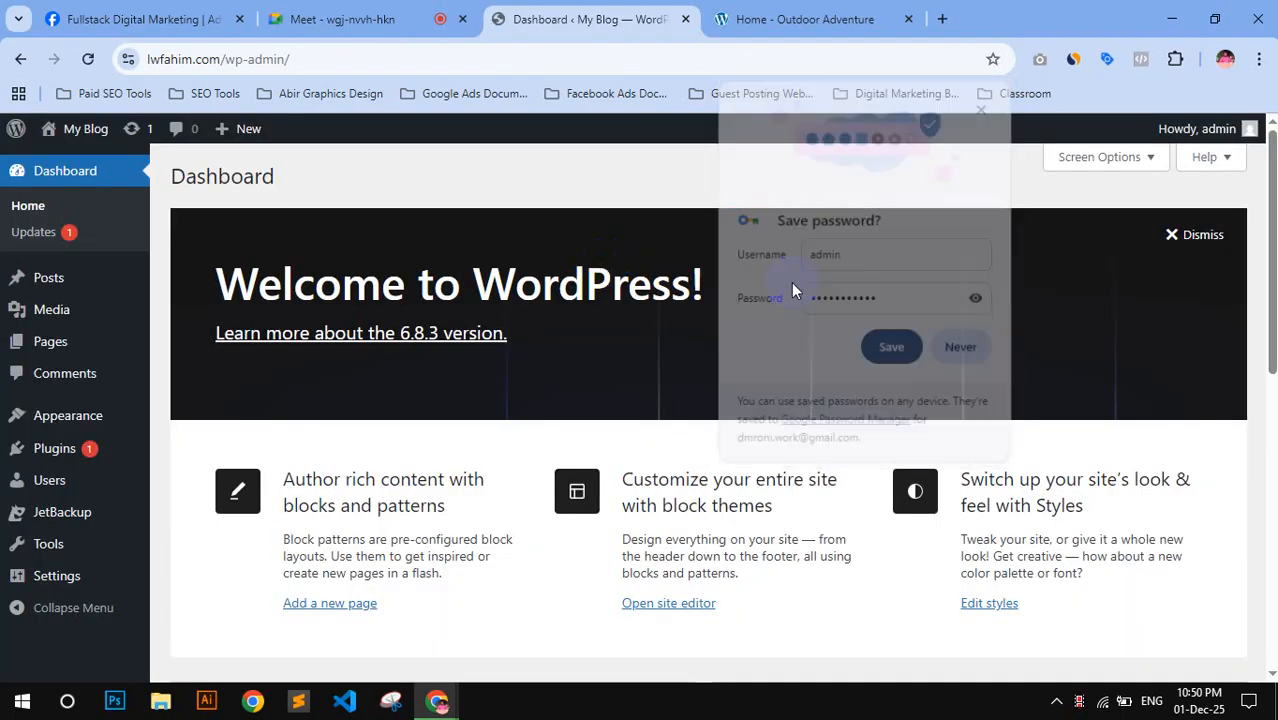
click(1182, 234)
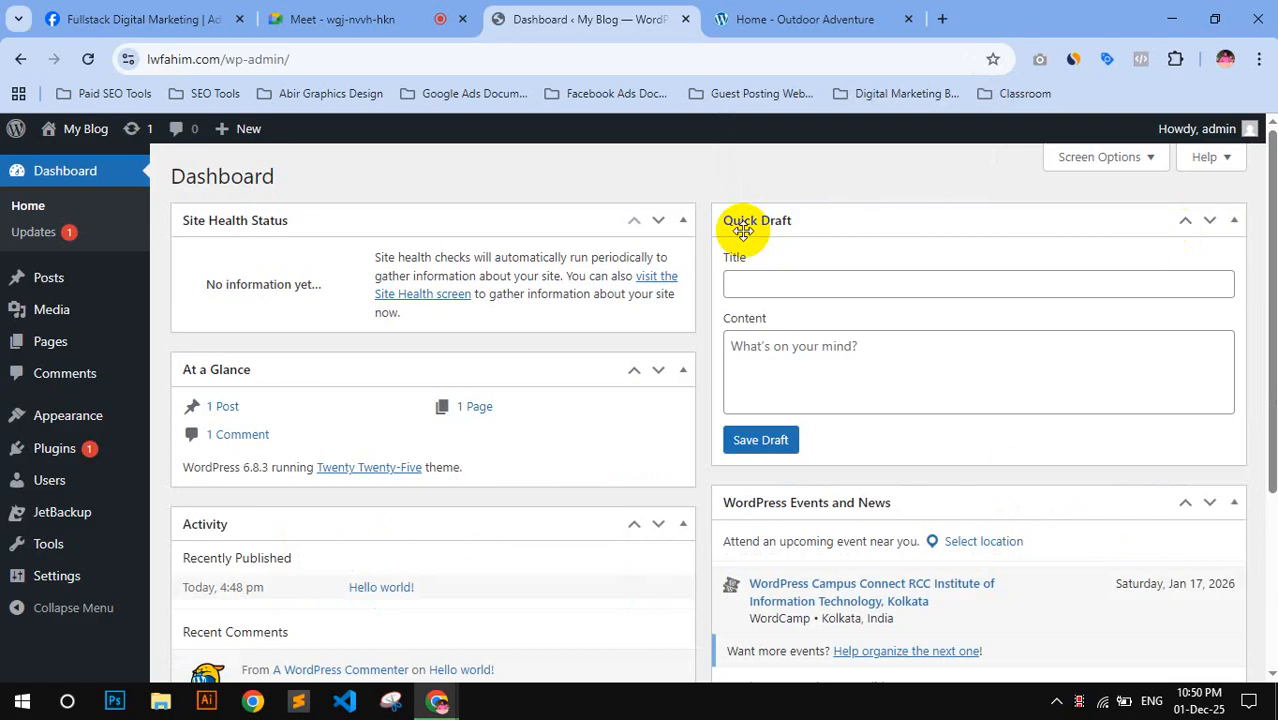
scroll(20, 450, down, 3)
mouse_move(55, 545)
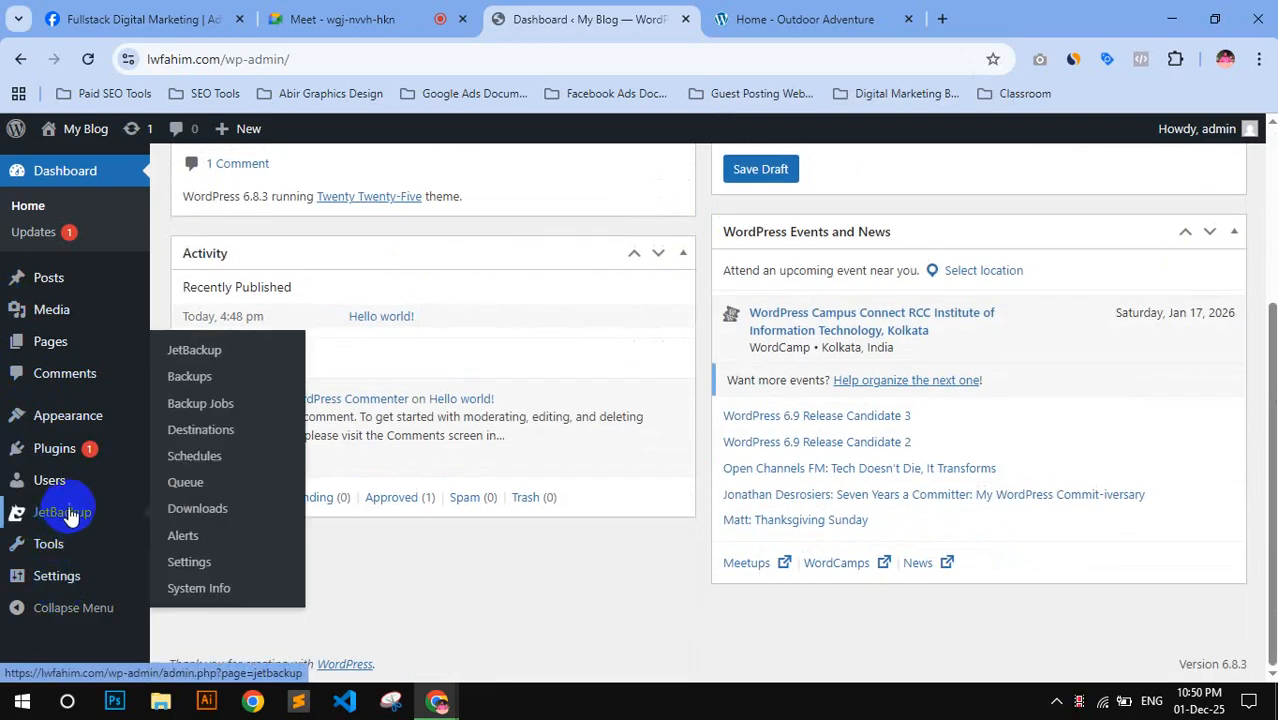
scroll(57, 385, up, 3)
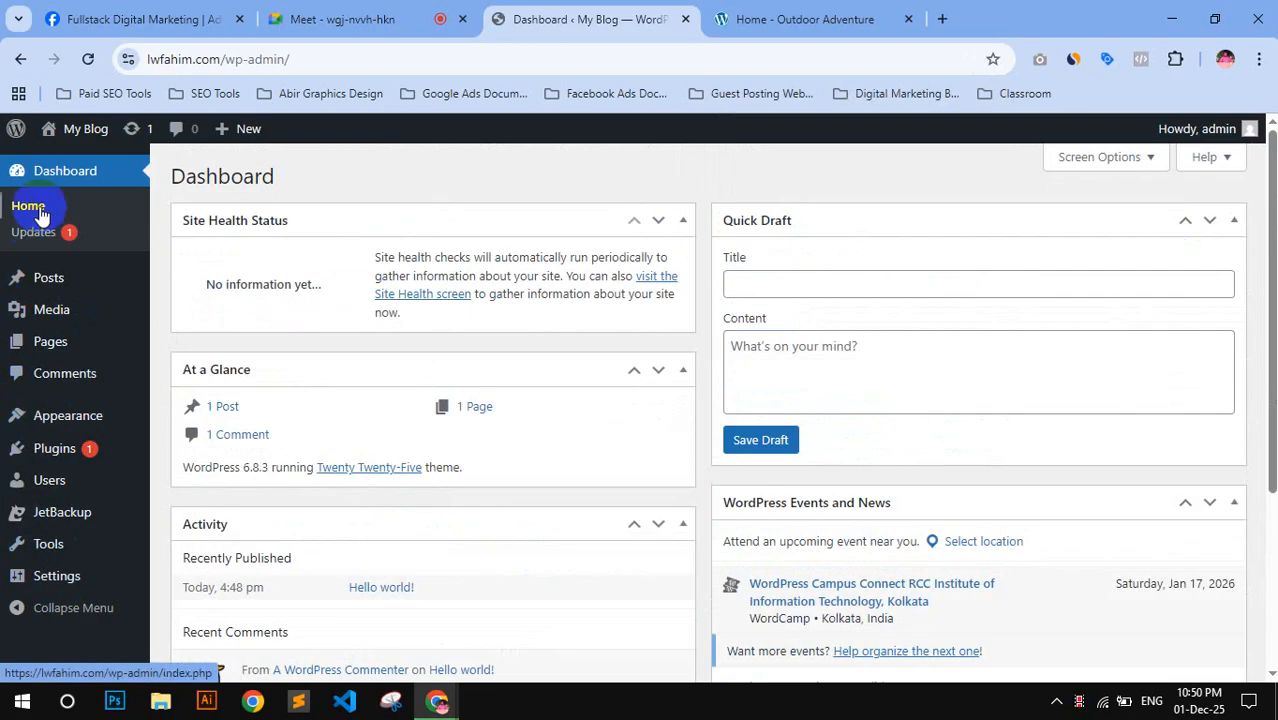
scroll(30, 470, down, 3)
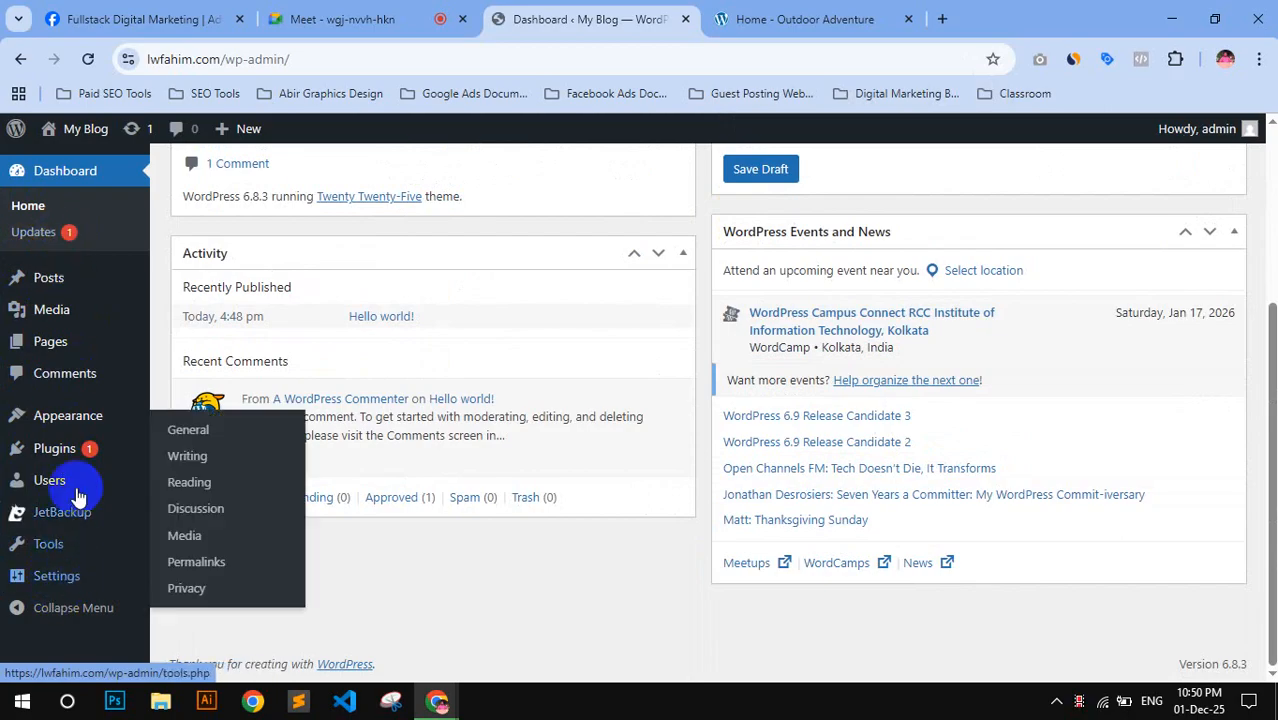
scroll(94, 271, up, 3)
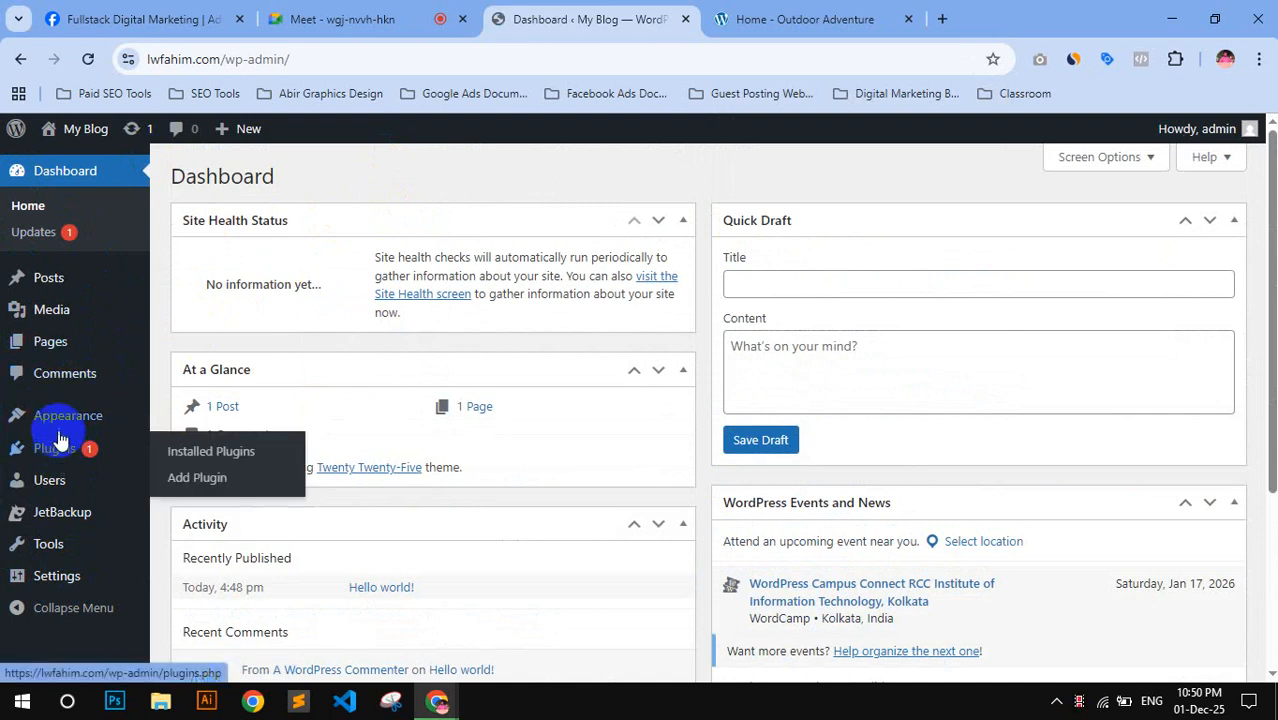
mouse_move(58, 345)
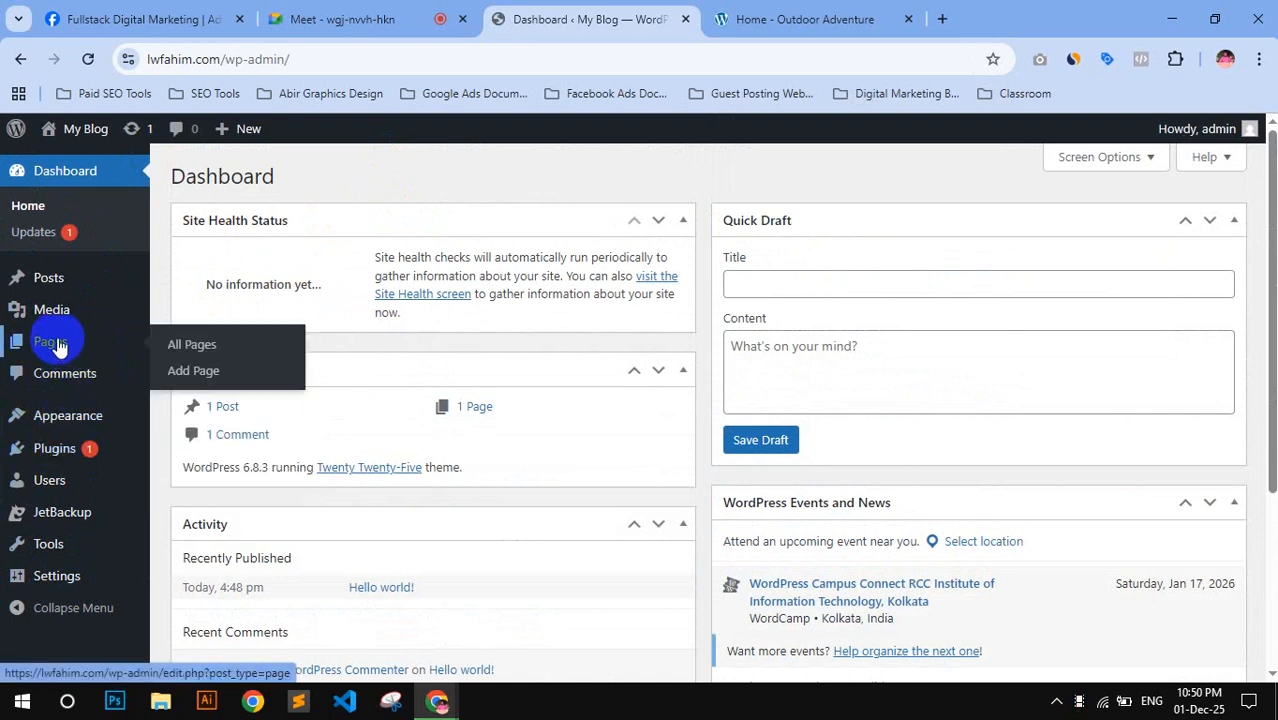
click(190, 344)
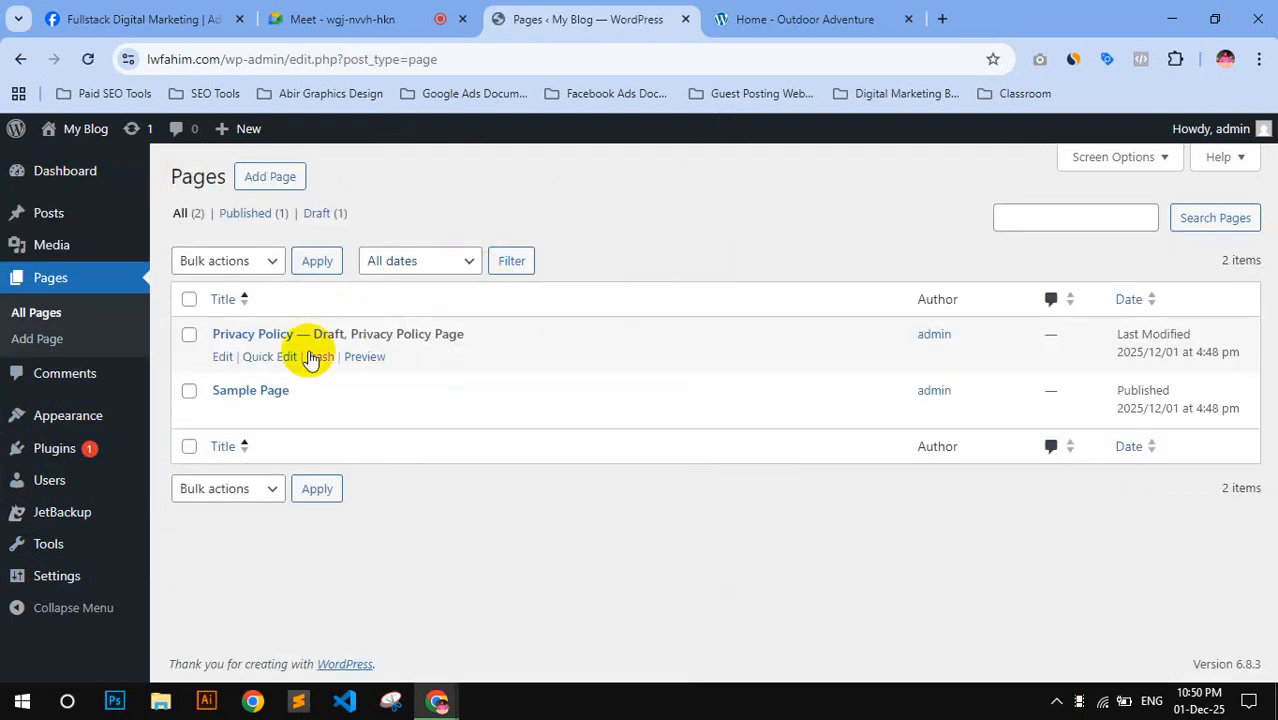
Step: Bulk-move Privacy Policy and Sample Page to the Trash
click(189, 299)
click(236, 261)
click(225, 340)
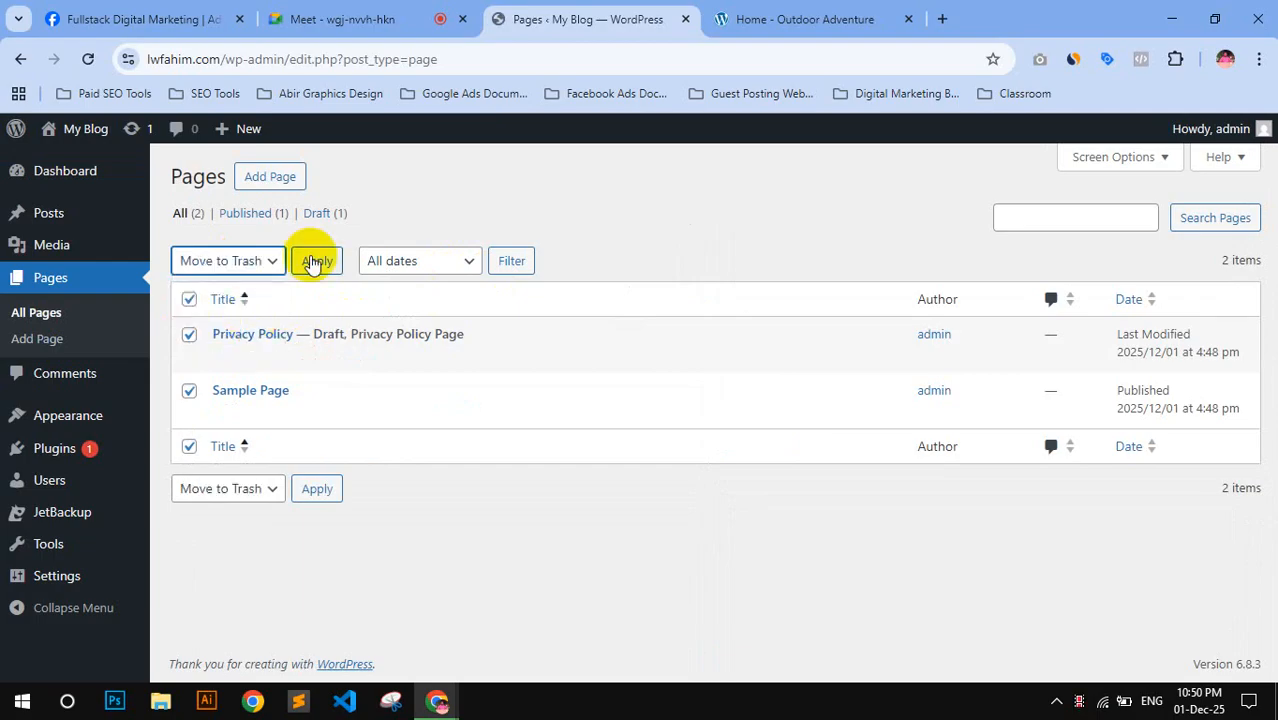
click(315, 261)
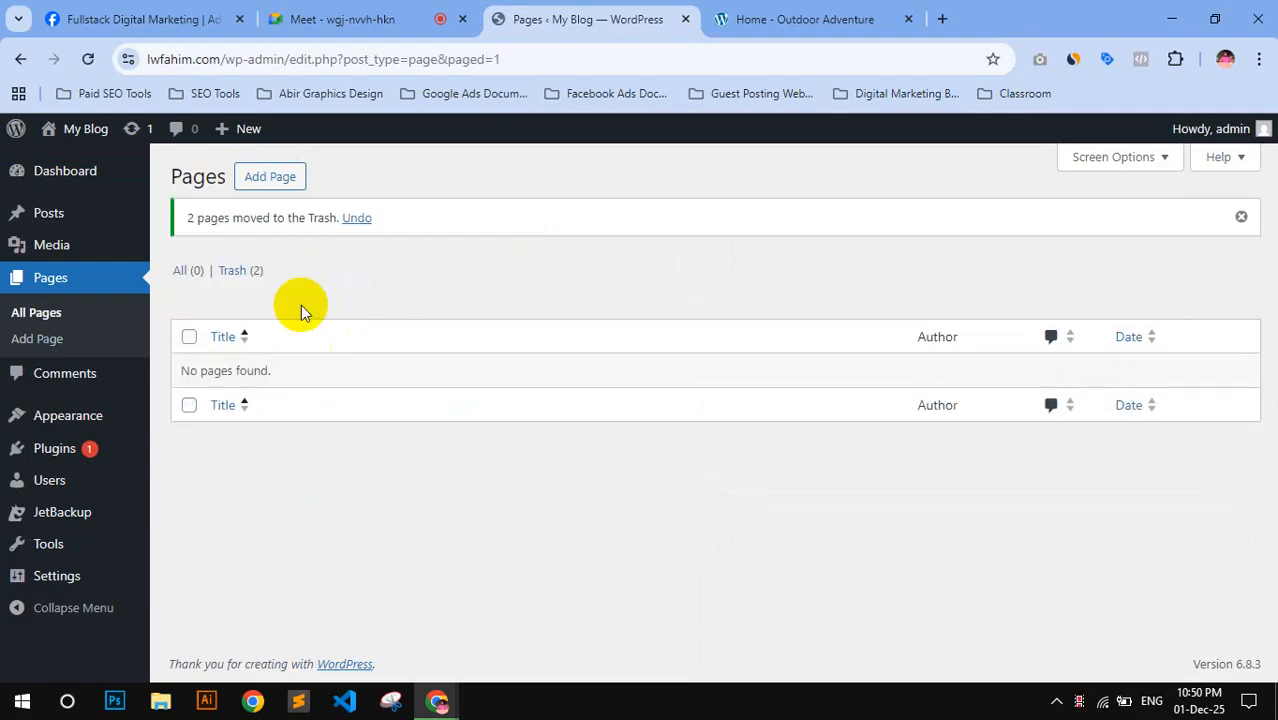
Step: Permanently delete both pages from the Trash
click(232, 271)
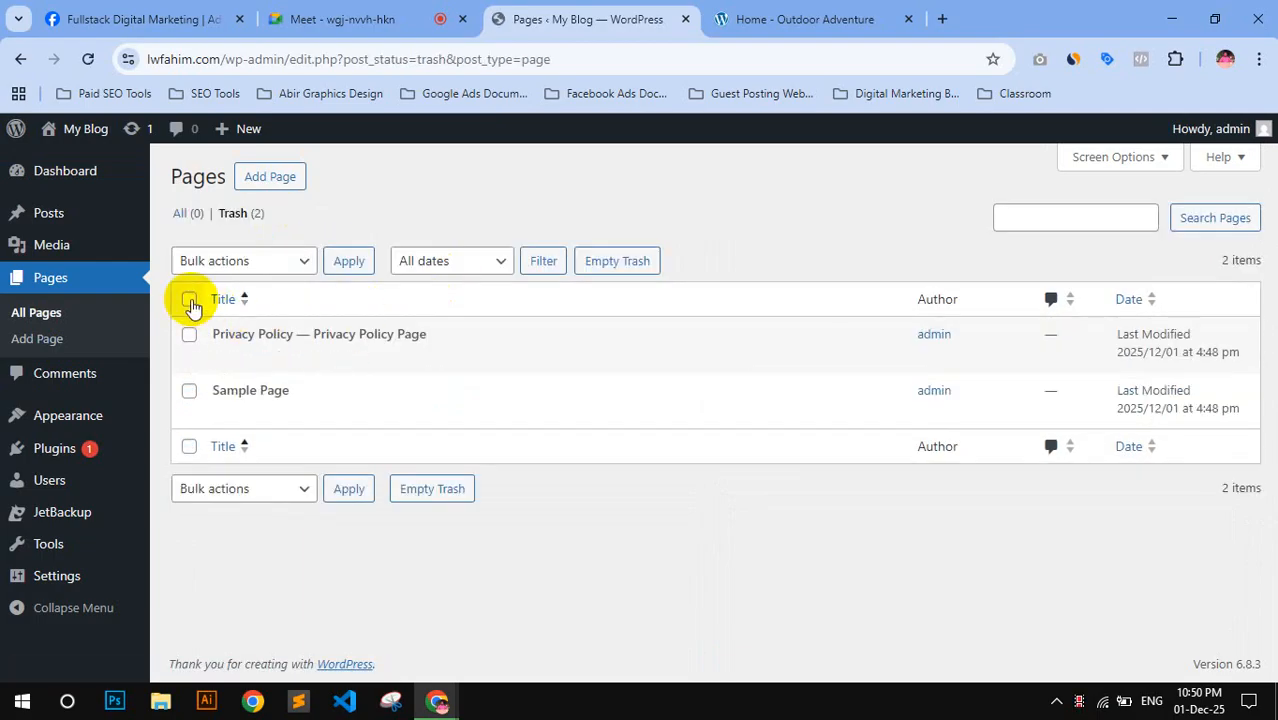
click(189, 299)
click(229, 262)
click(220, 341)
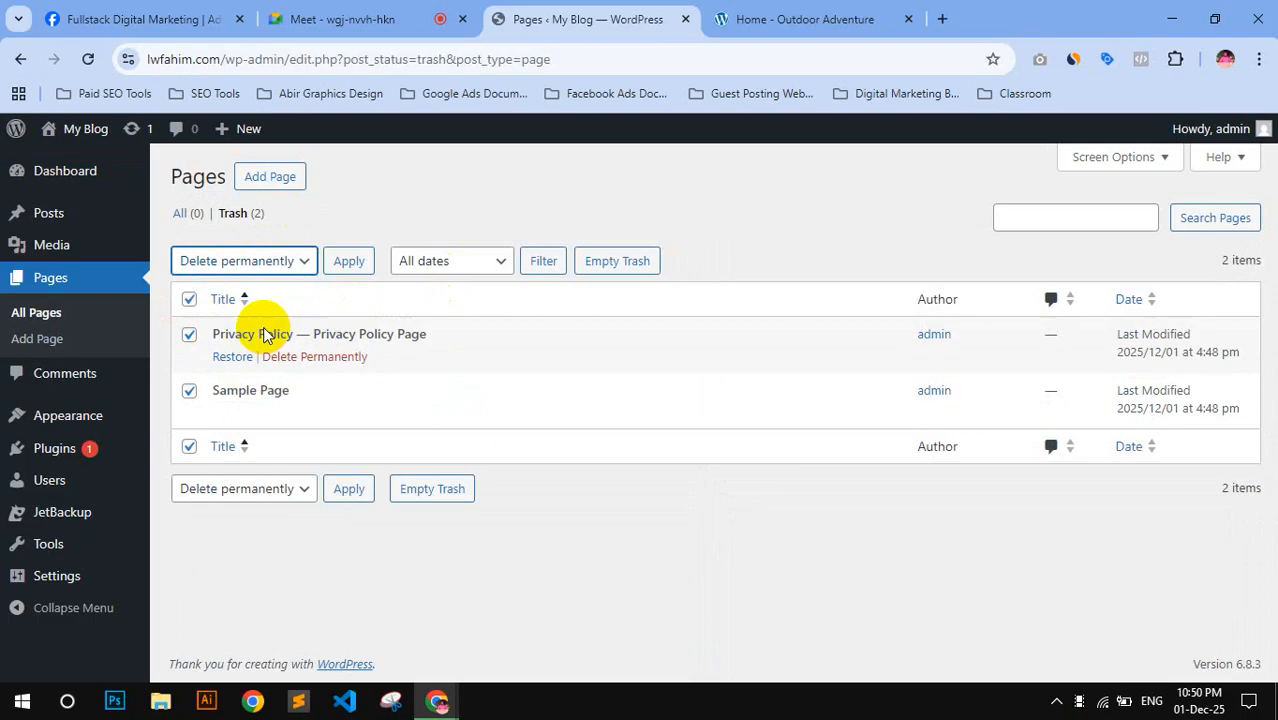
click(349, 262)
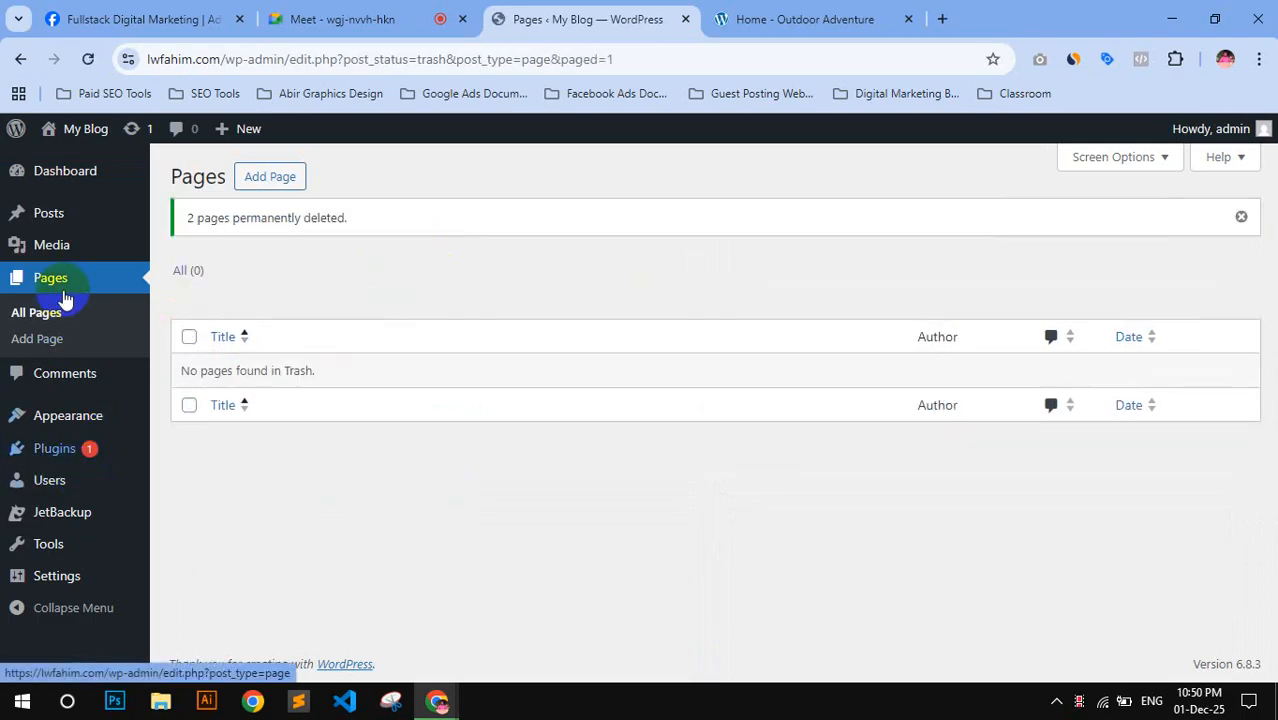
mouse_move(146, 220)
click(183, 213)
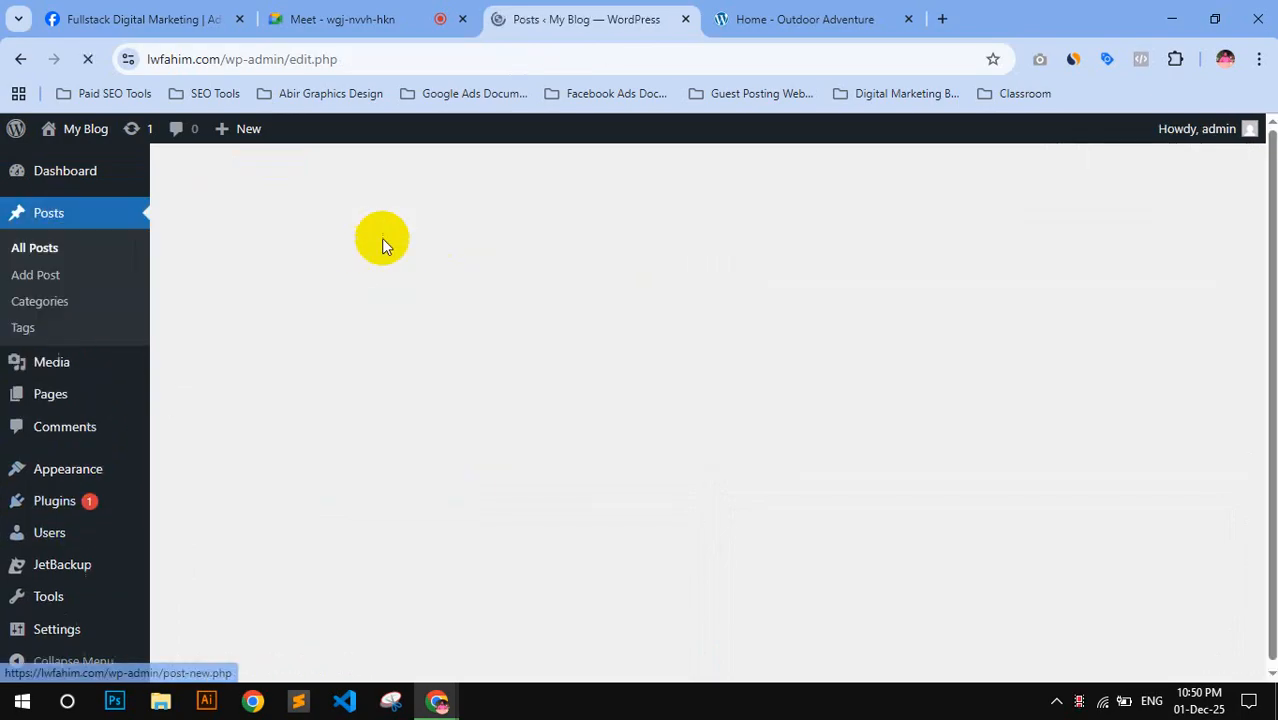
Step: Bulk-move the Hello world! post to the Trash
click(189, 299)
click(226, 262)
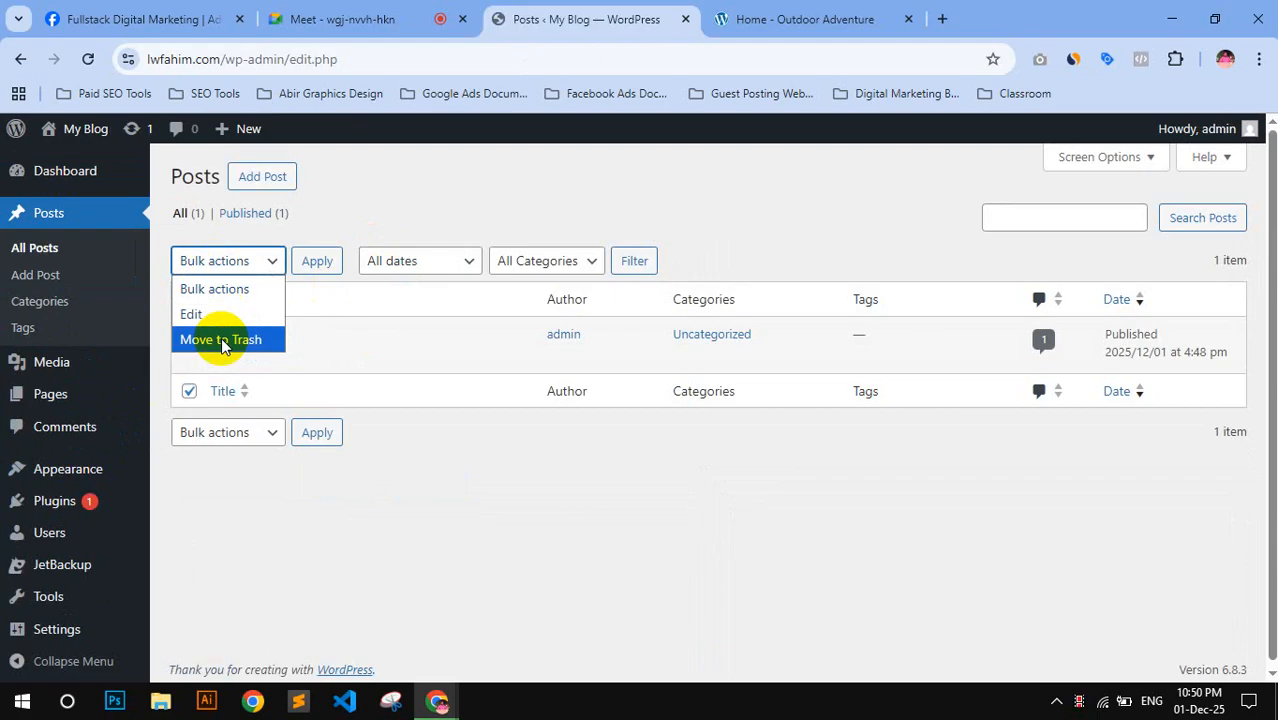
click(214, 341)
click(317, 261)
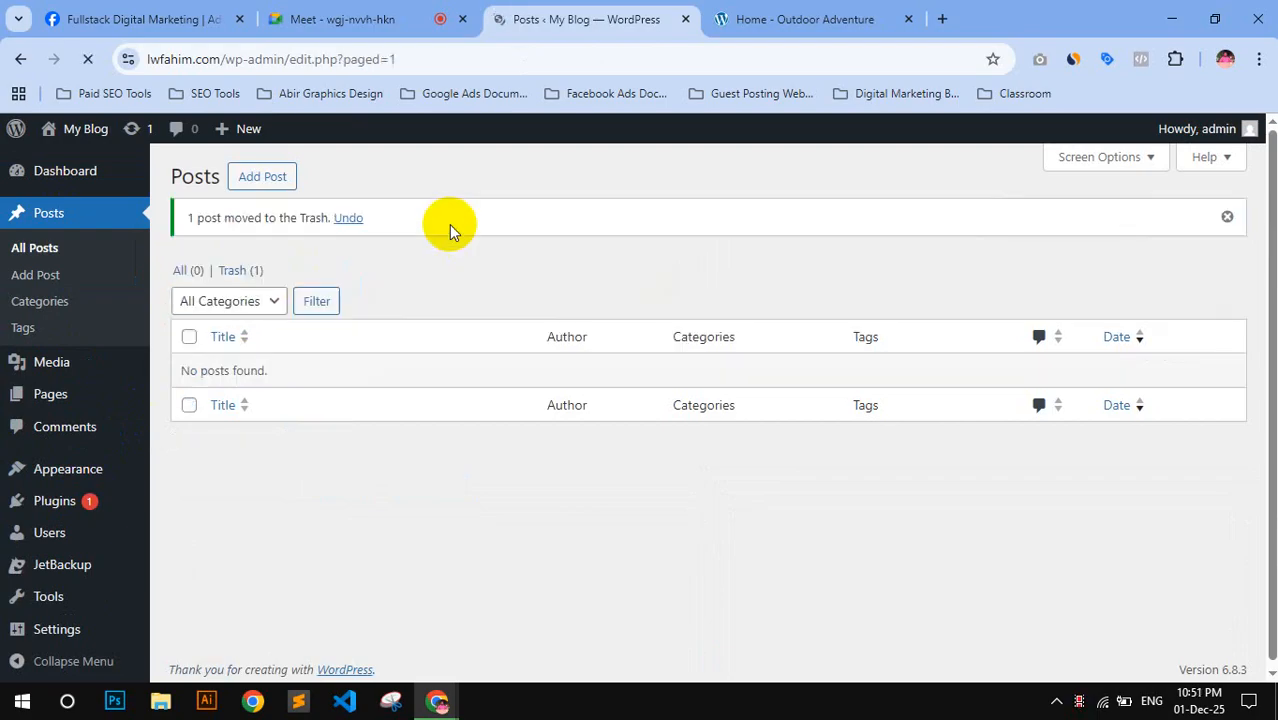
Step: Permanently delete Hello world! from the Trash
click(240, 270)
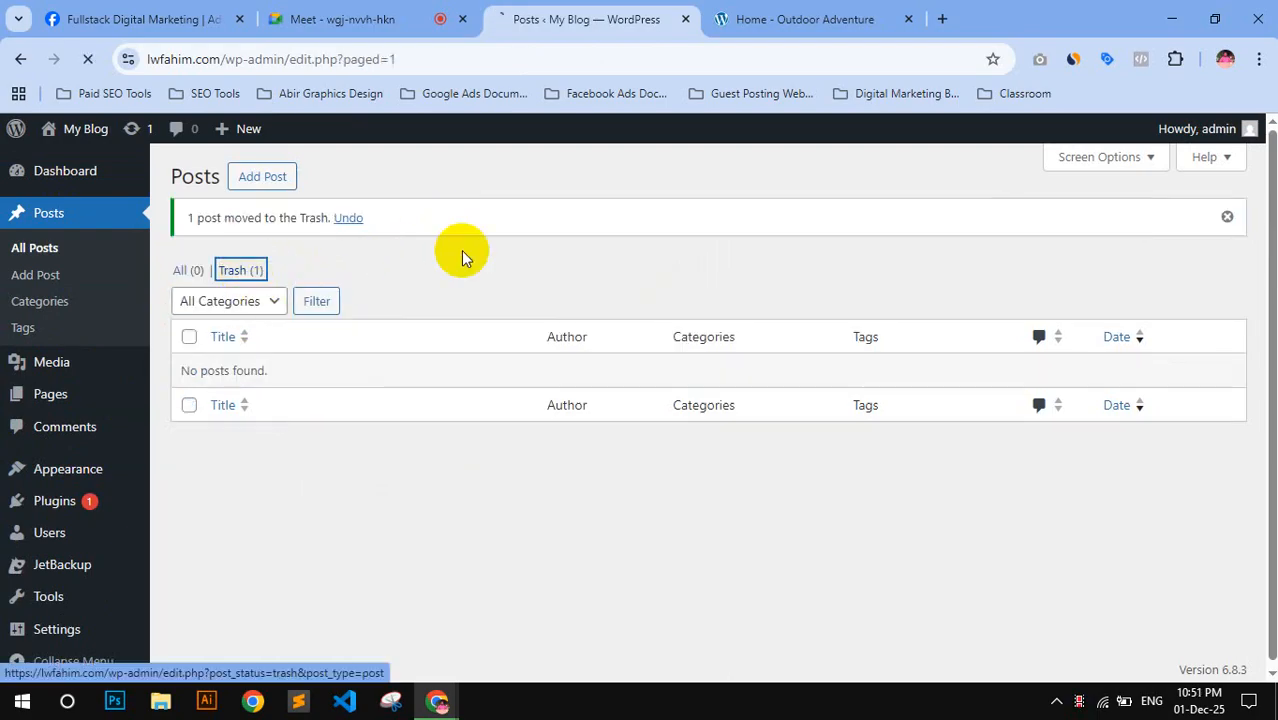
click(333, 355)
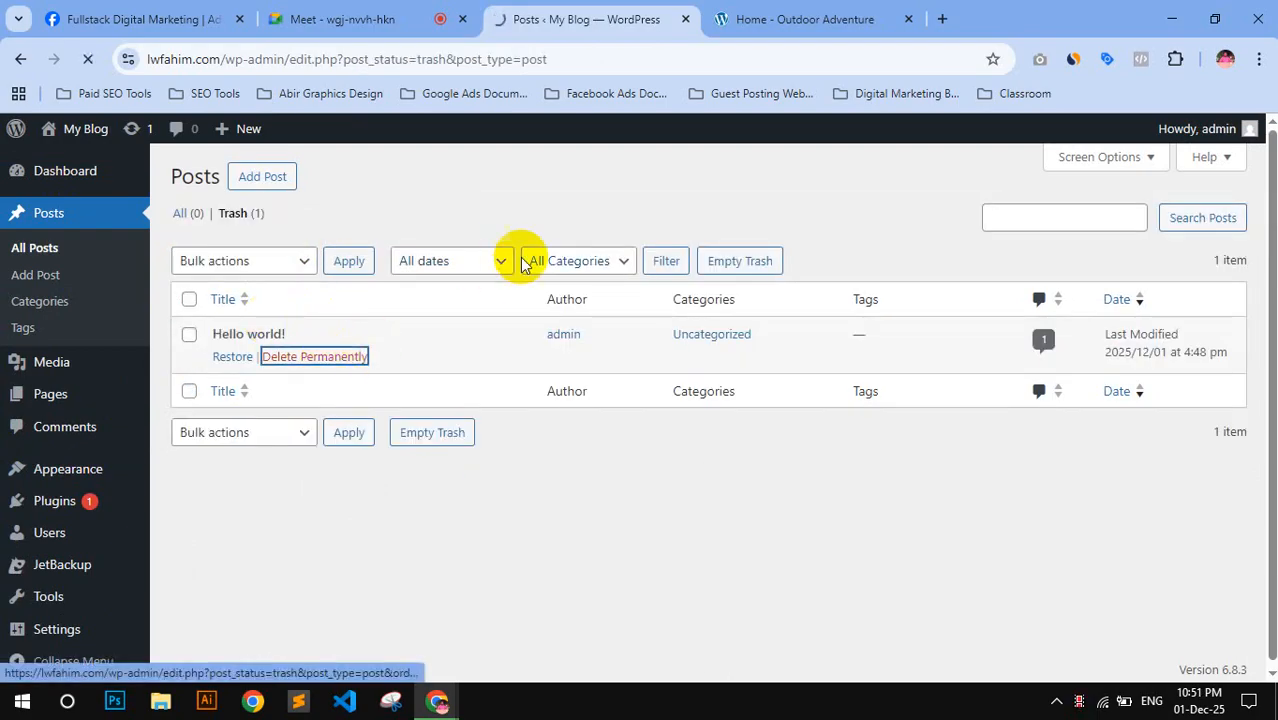
scroll(100, 400, down, 1)
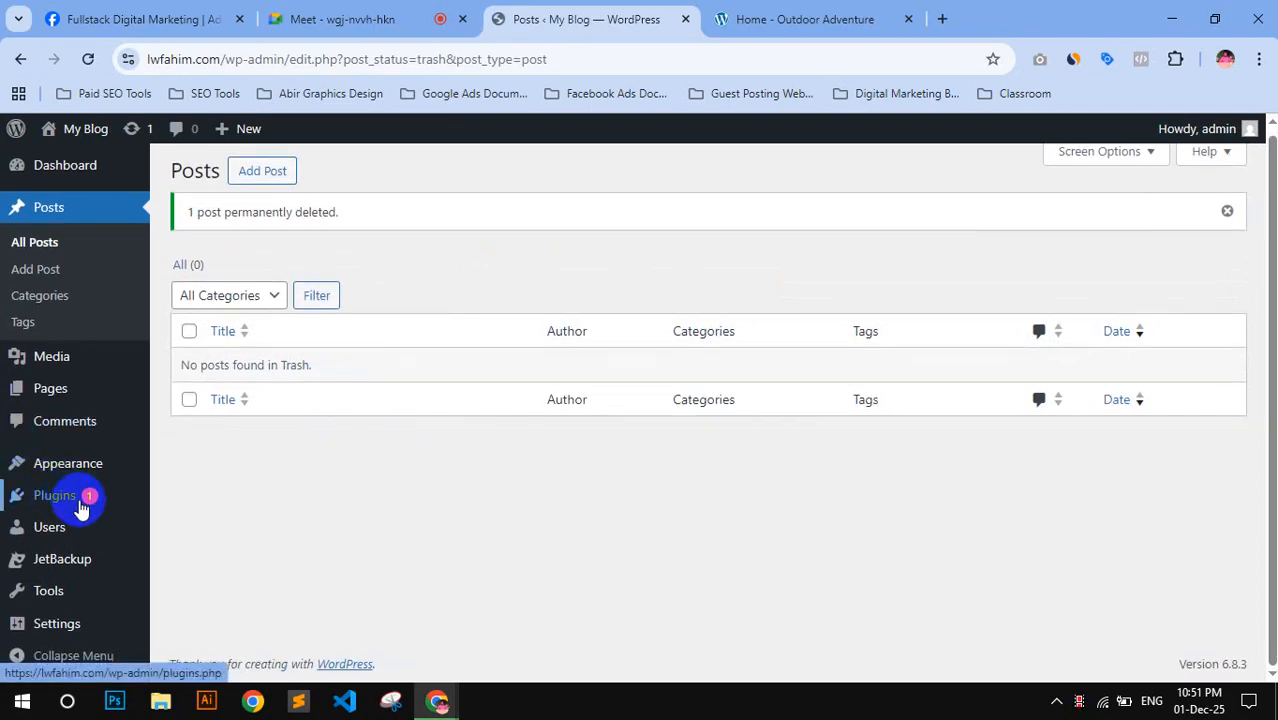
mouse_move(78, 490)
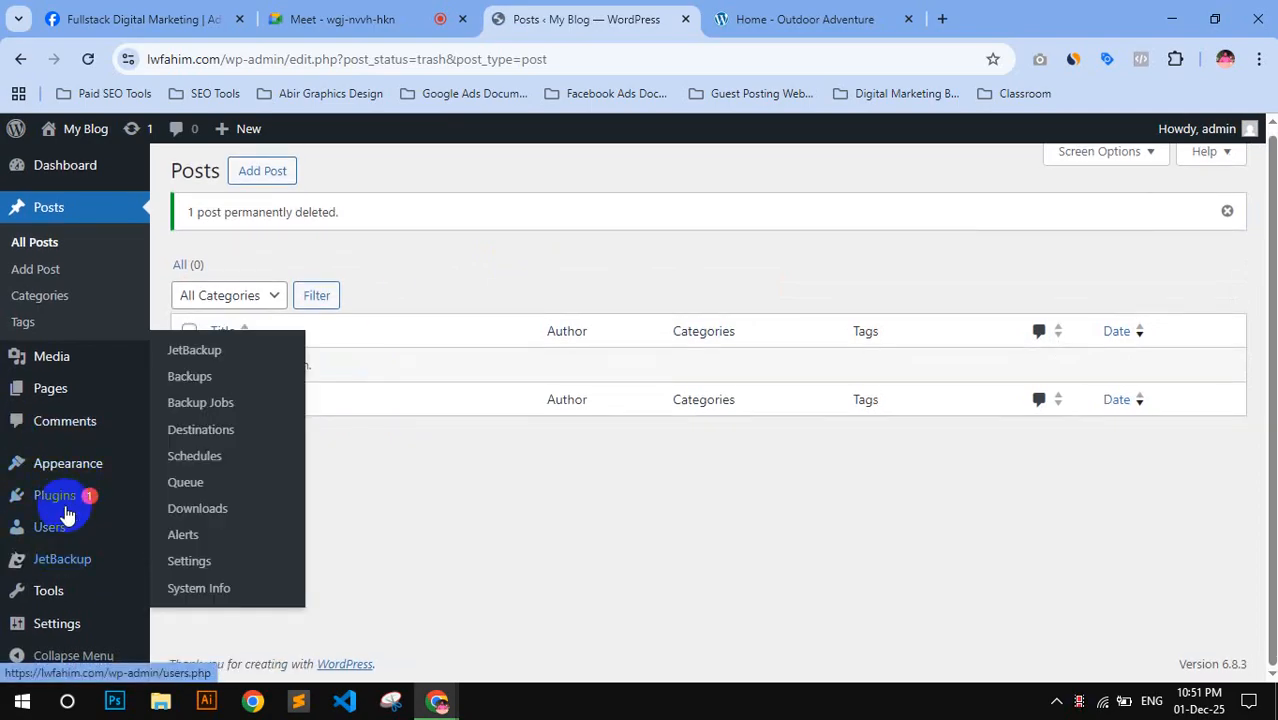
mouse_move(105, 616)
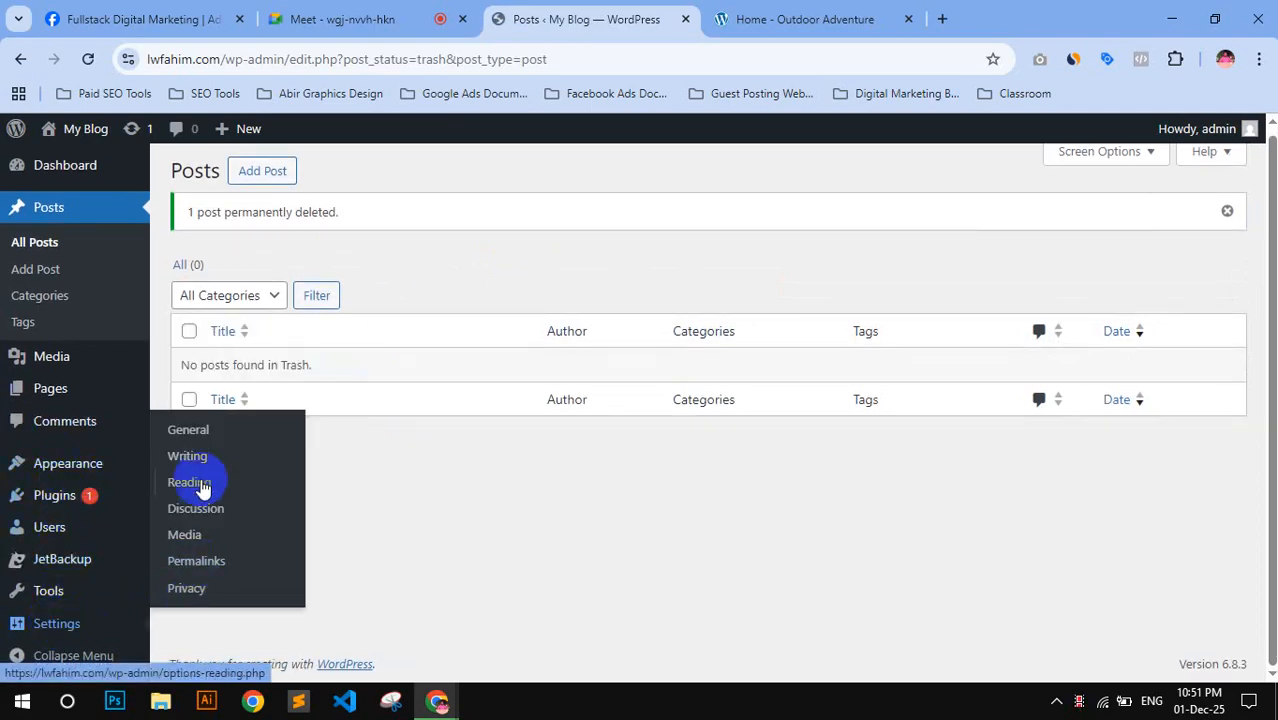
click(190, 432)
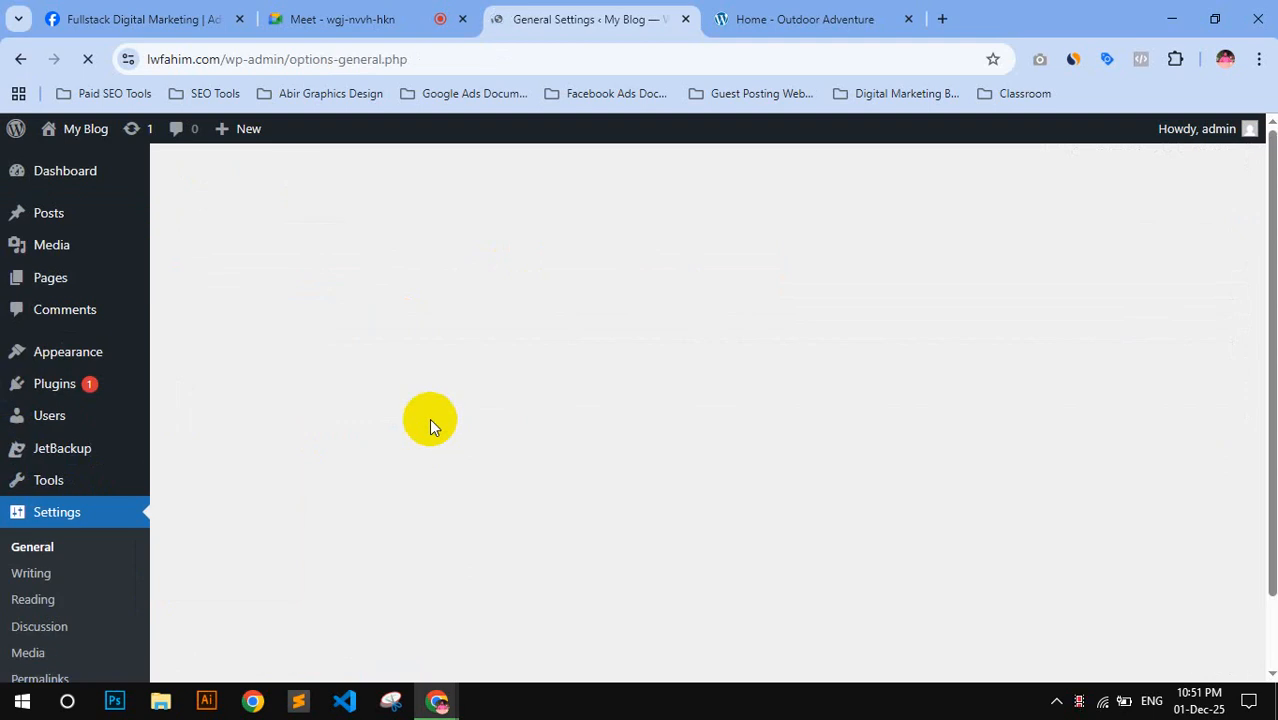
Step: Switch the permalink structure to Post name (/%postname%/) and save the change
scroll(429, 360, down, 6)
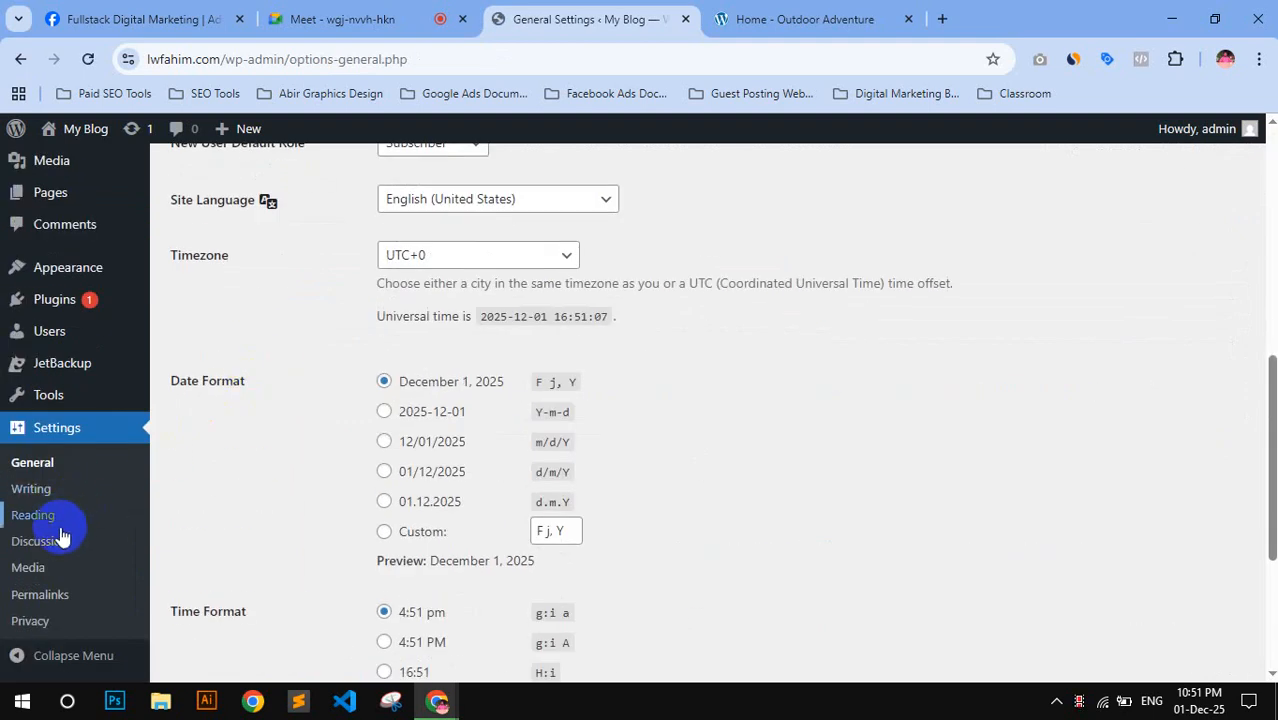
scroll(148, 444, down, 1)
scroll(148, 444, down, 2)
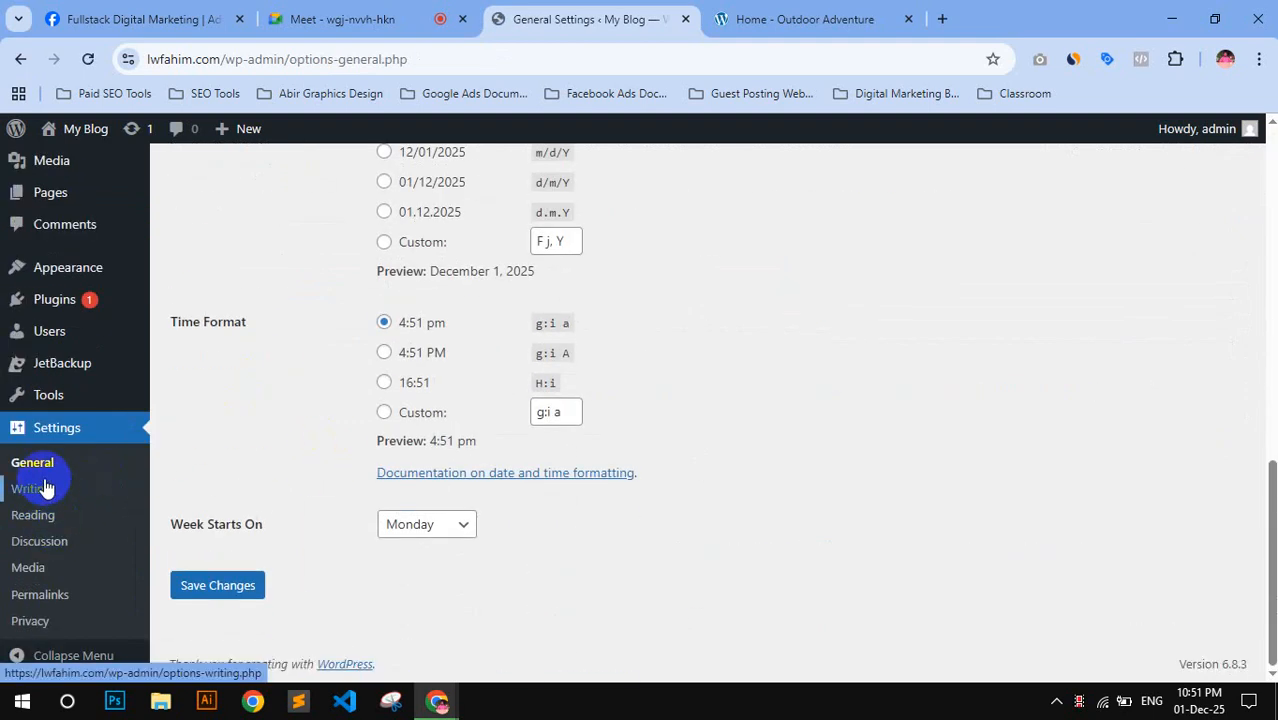
click(40, 512)
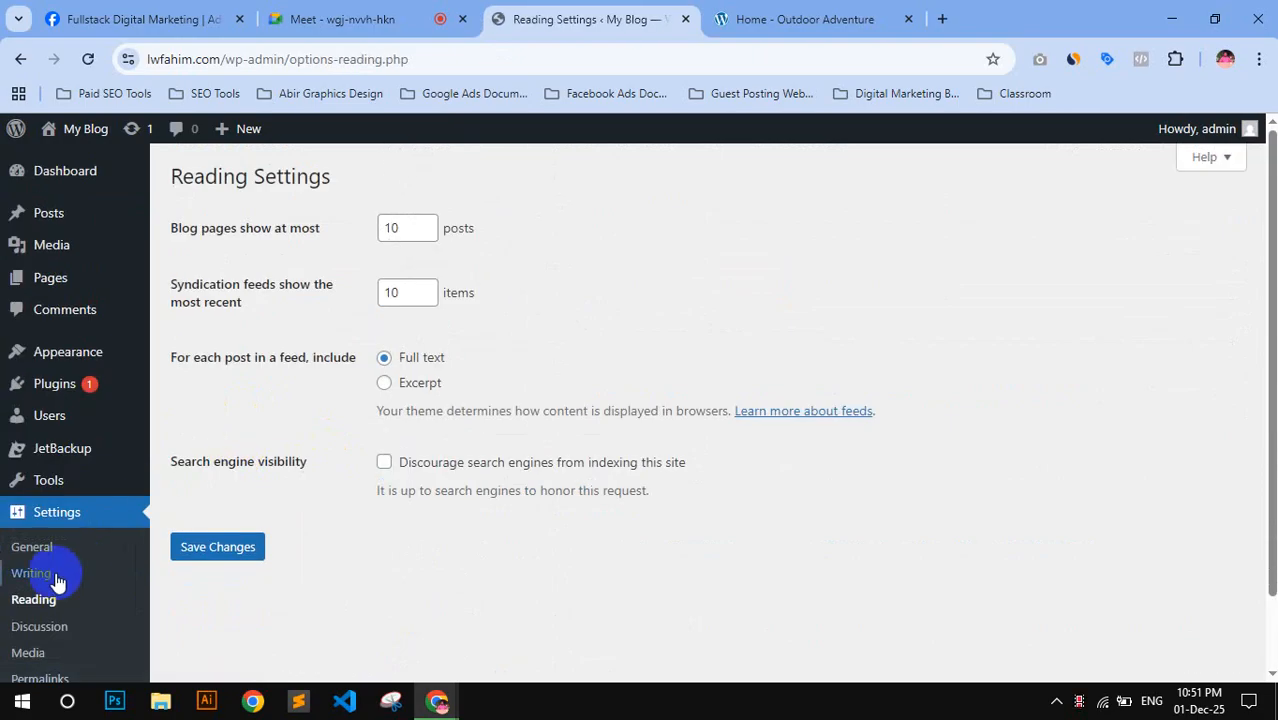
scroll(57, 590, down, 1)
click(40, 605)
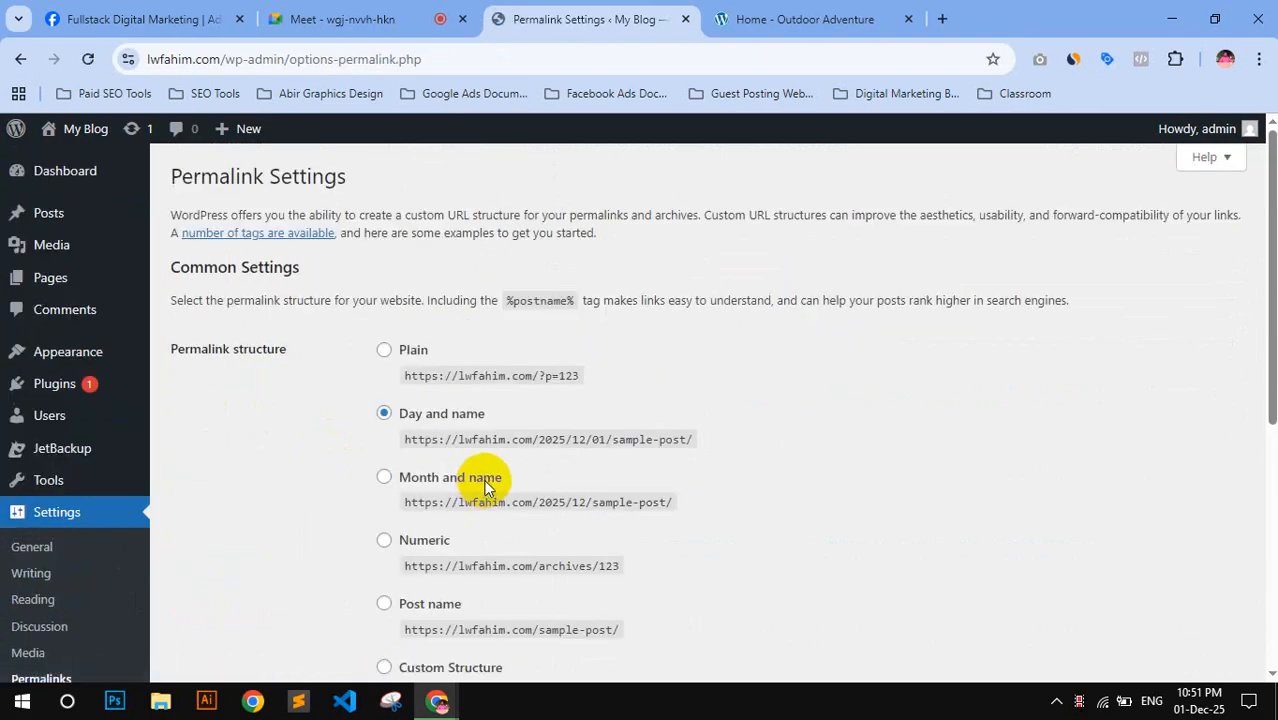
scroll(456, 408, down, 5)
scroll(452, 413, up, 3)
scroll(452, 413, up, 1)
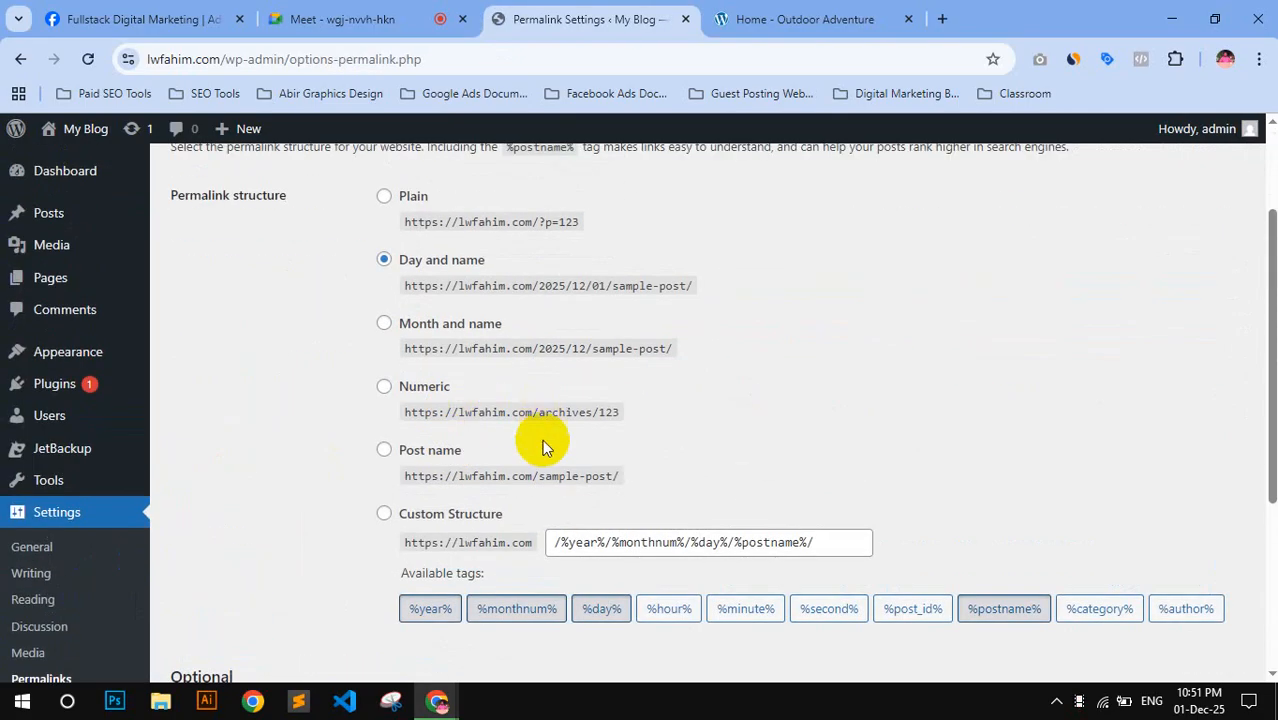
click(386, 452)
scroll(513, 400, down, 3)
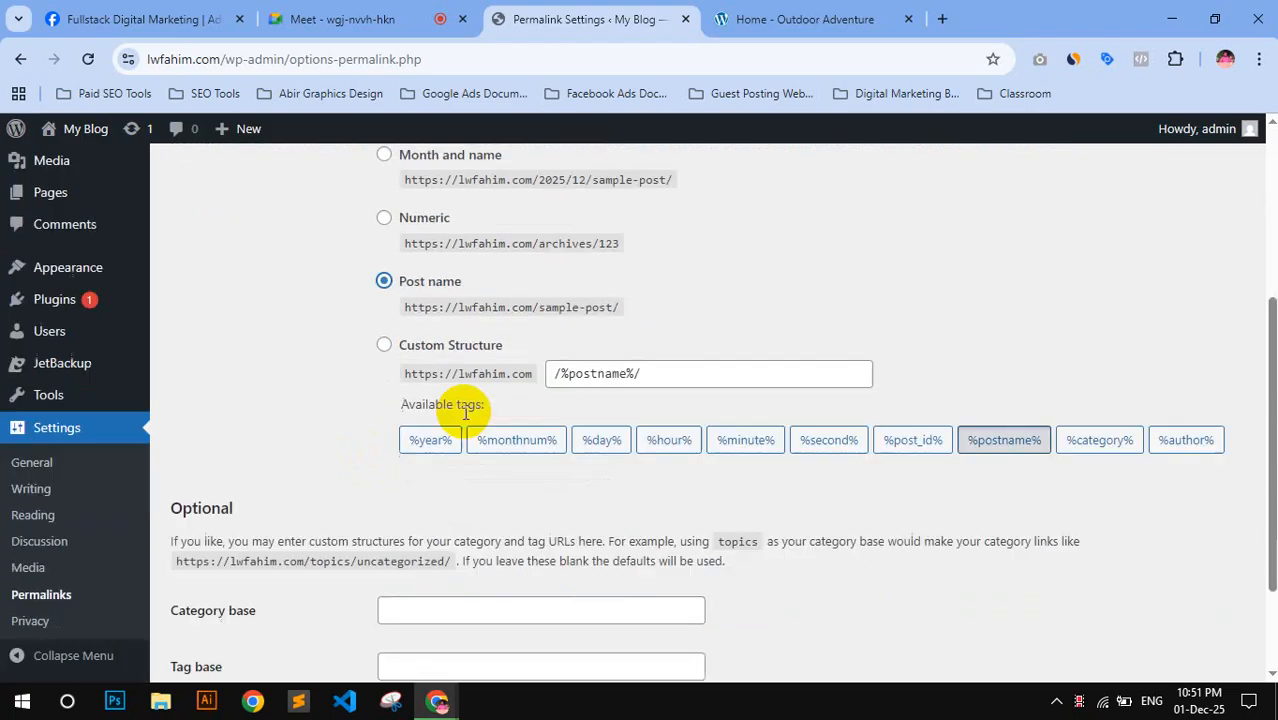
click(220, 582)
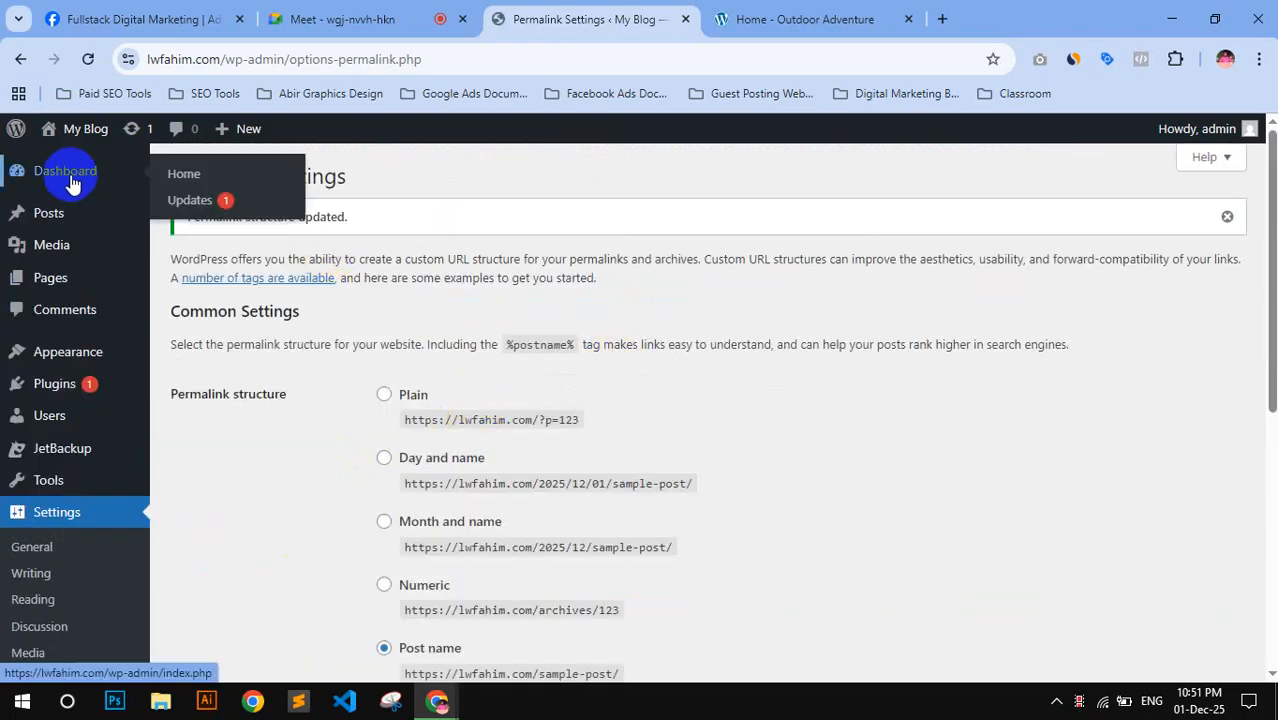
click(62, 172)
Step: Scroll the Outdoor Adventure demo homepage and check its five menu items, then go back to the Dashboard tab
click(806, 12)
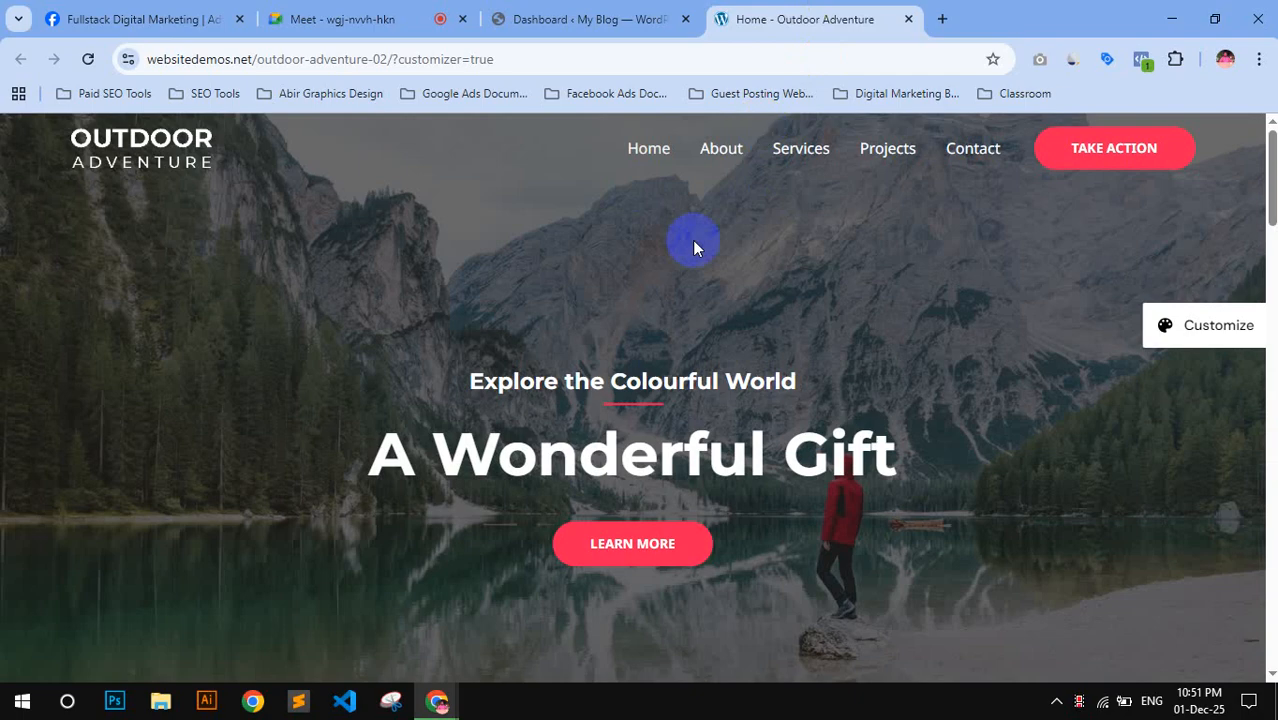
scroll(753, 197, down, 2)
scroll(747, 222, up, 2)
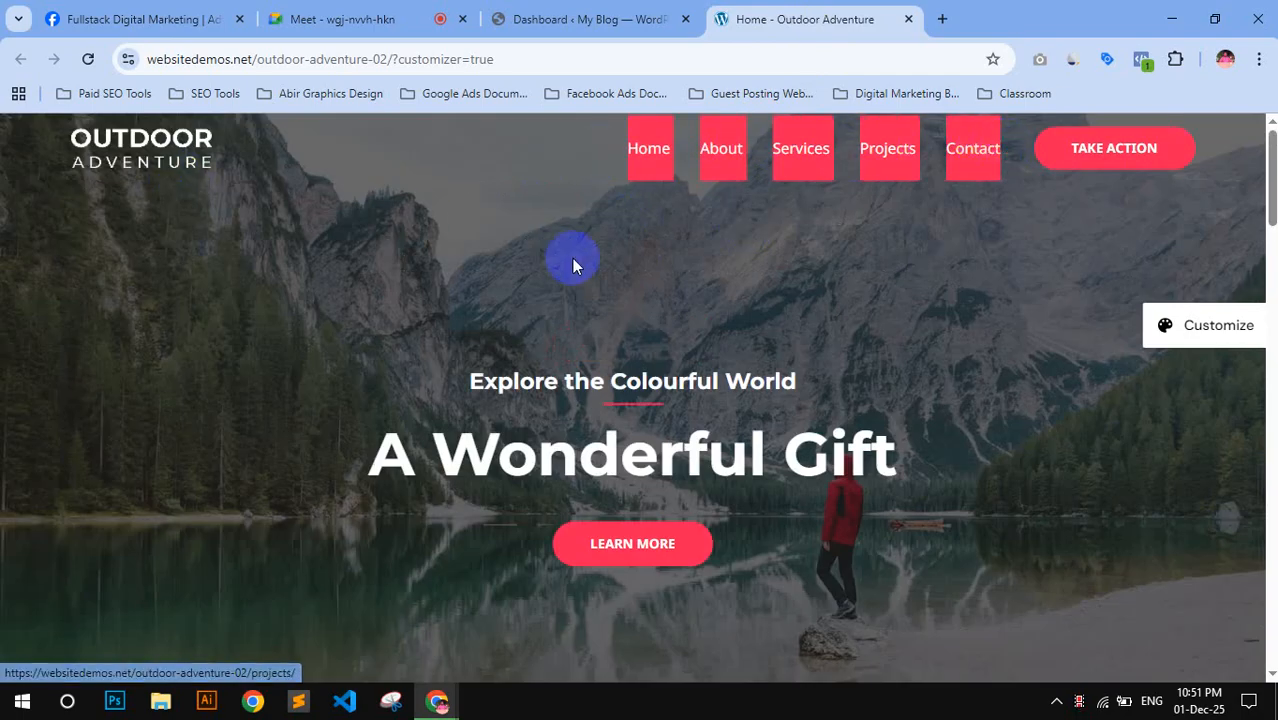
click(585, 19)
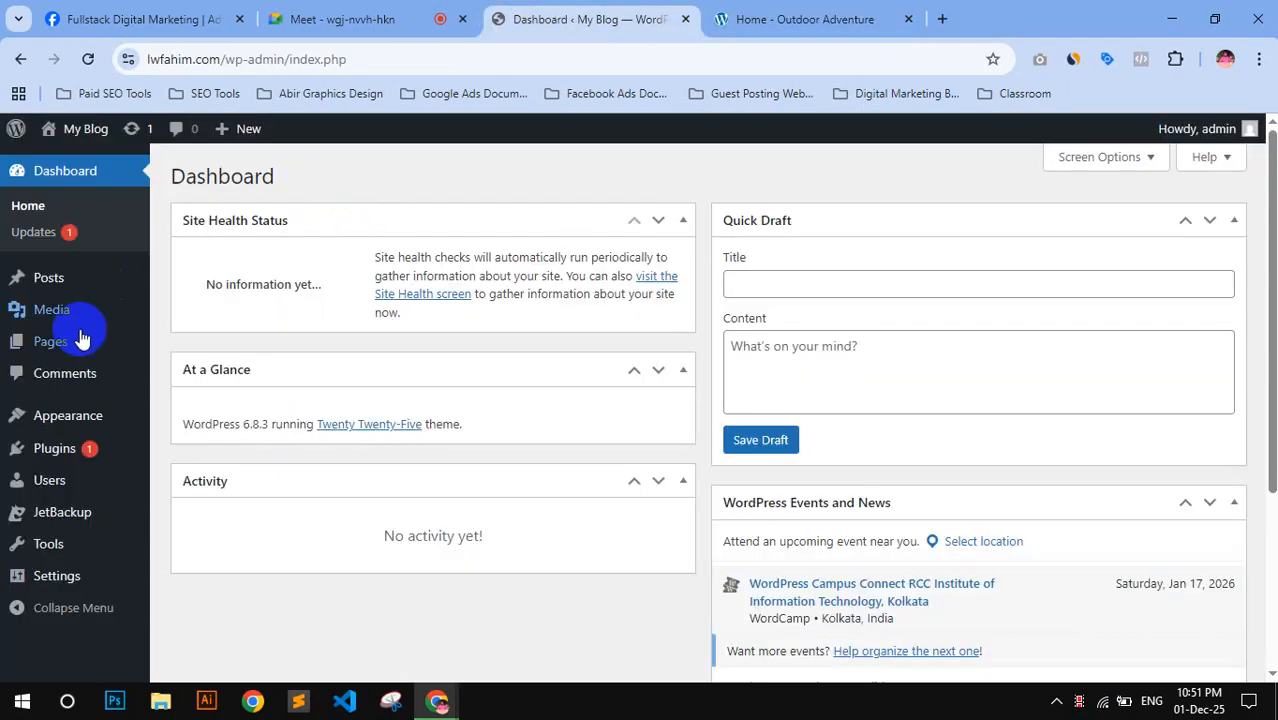
Step: From the Pages list, open five Add Page editors in separate browser tabs
click(38, 345)
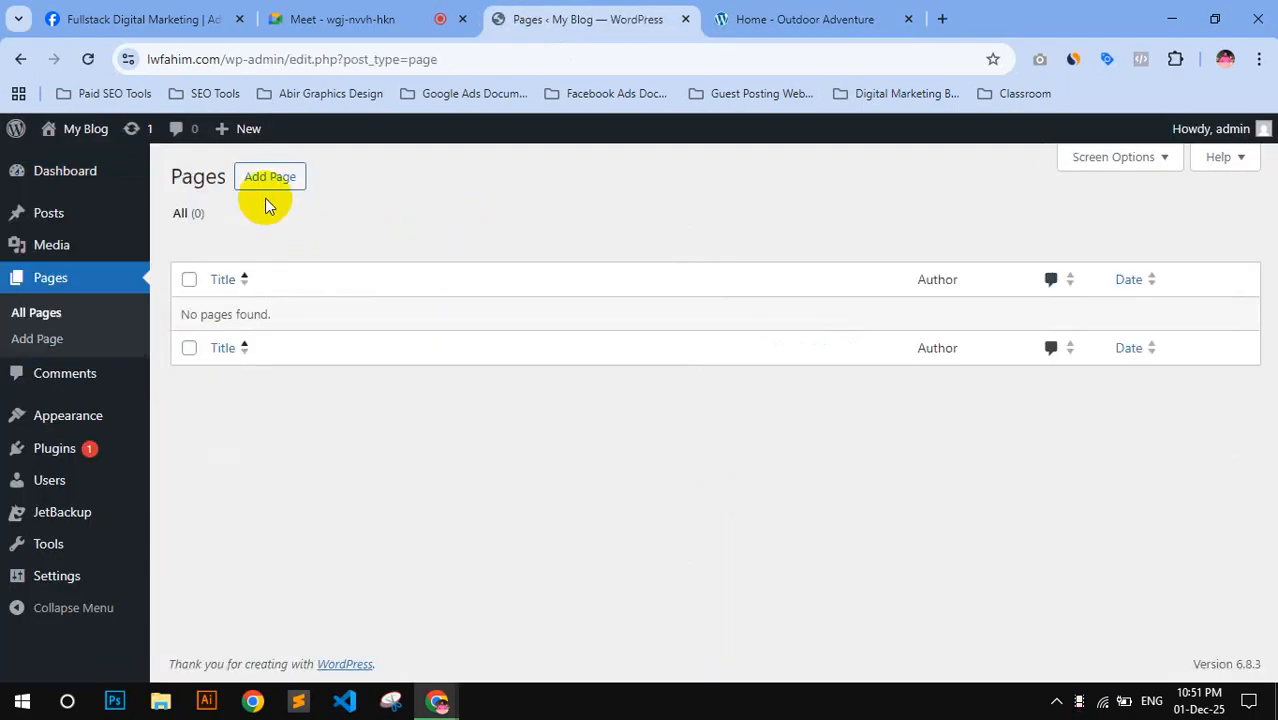
right_click(263, 177)
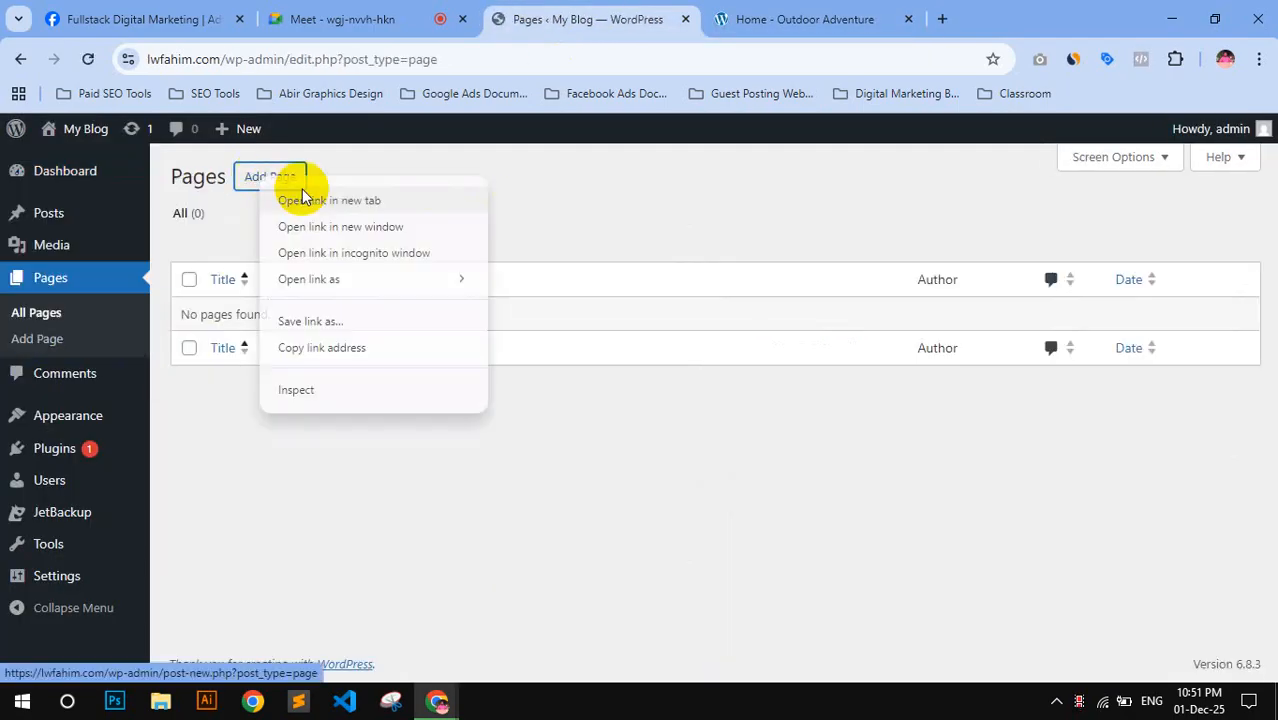
click(335, 196)
right_click(263, 177)
click(345, 197)
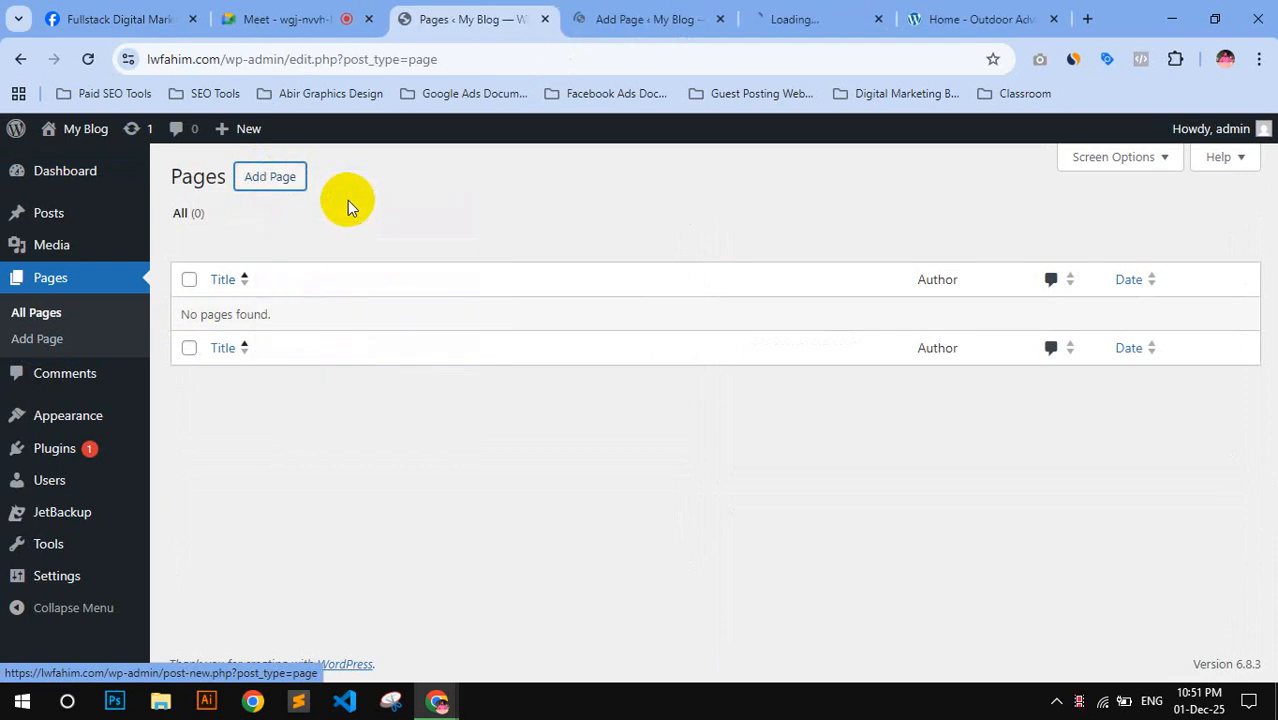
right_click(265, 177)
click(340, 196)
right_click(270, 175)
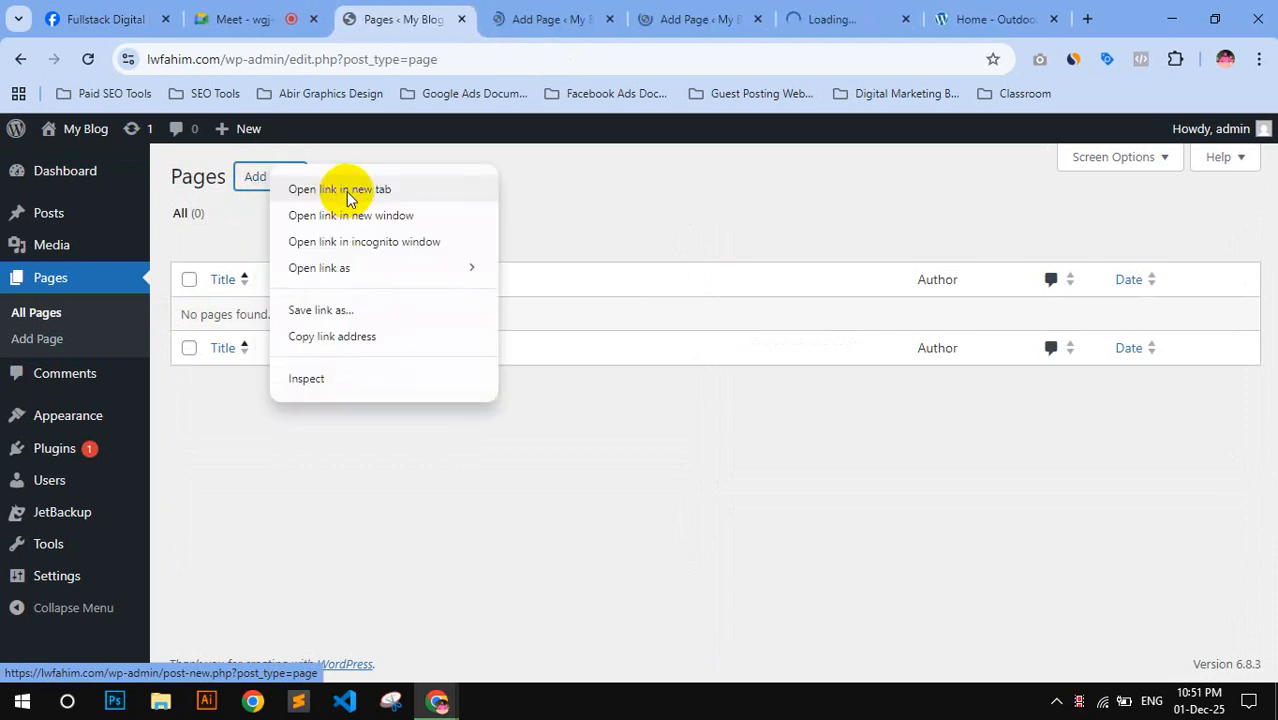
click(345, 196)
right_click(268, 181)
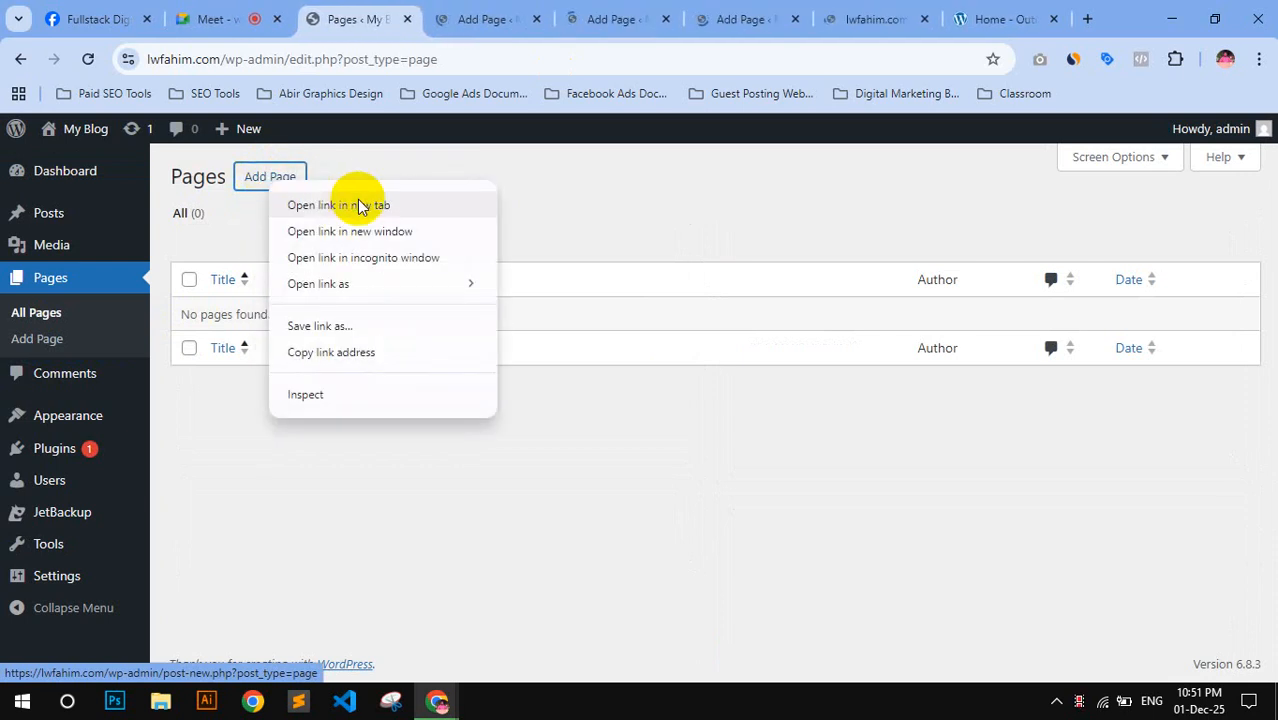
click(357, 204)
Step: In the first new page editor, dismiss the welcome tour and the pattern chooser
click(433, 18)
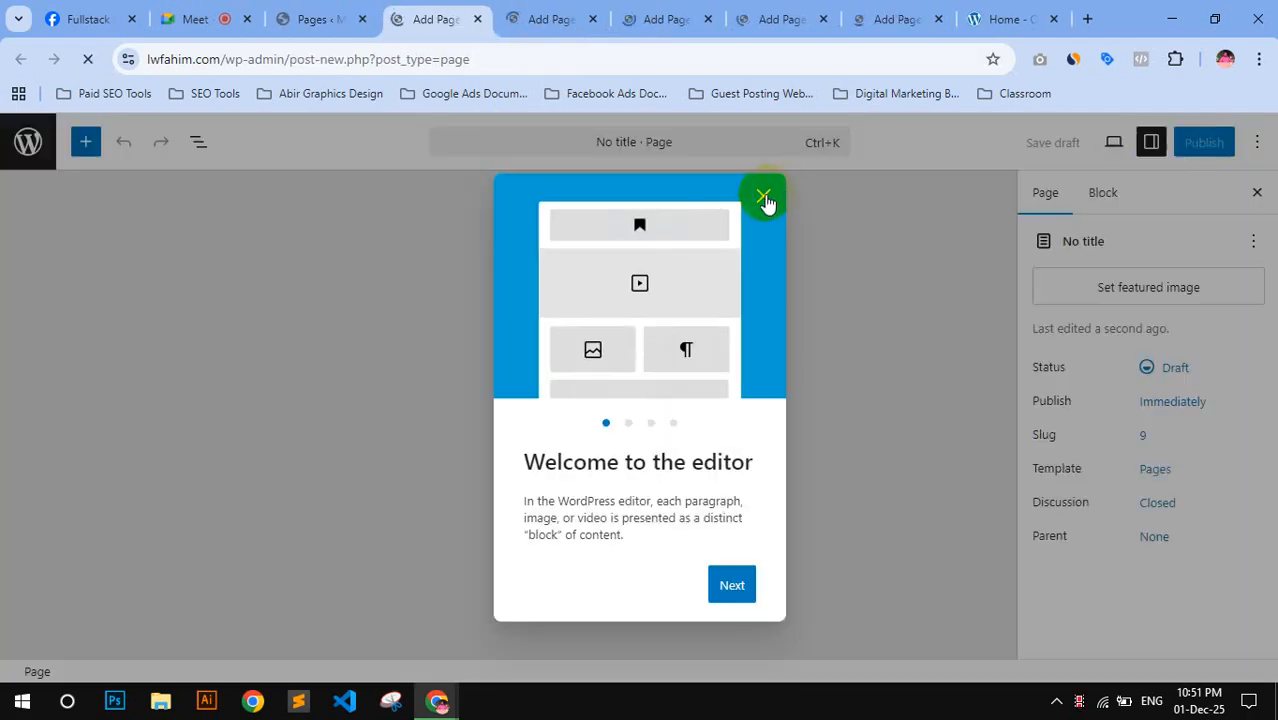
click(765, 199)
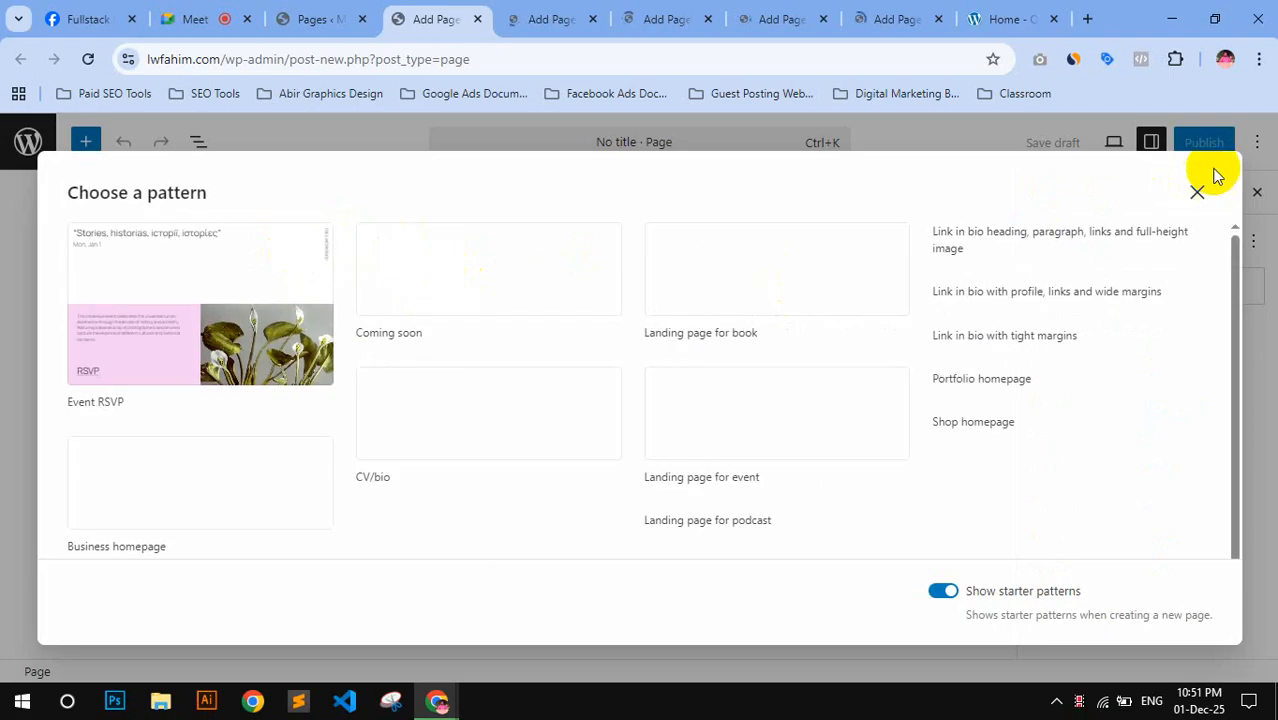
click(1197, 192)
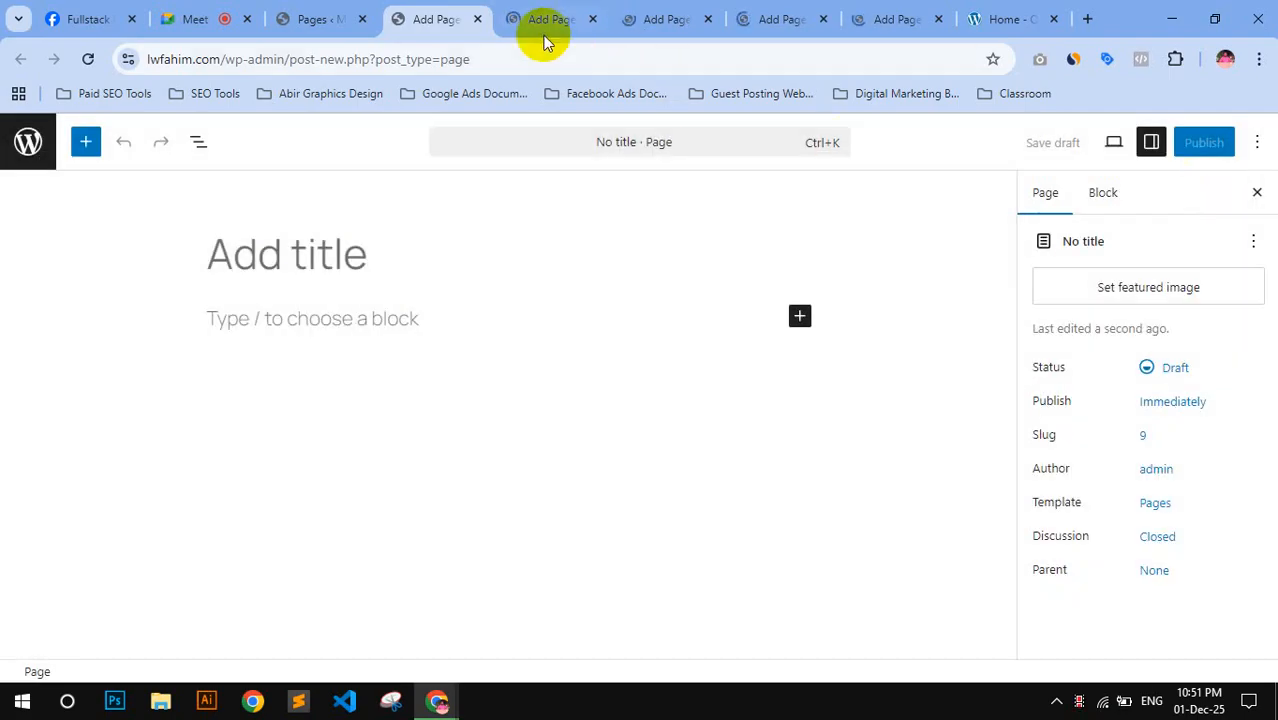
Step: Close all five new page editor tabs
click(477, 20)
click(477, 20)
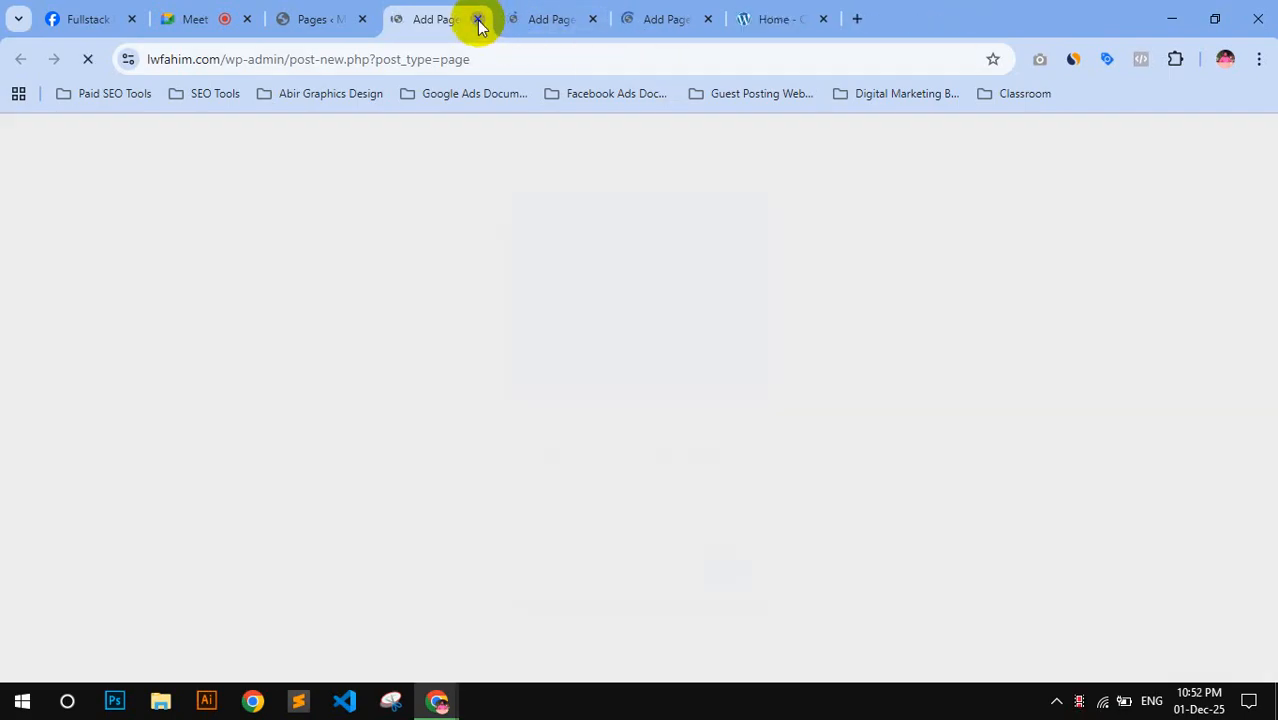
click(477, 20)
click(477, 20)
click(477, 20)
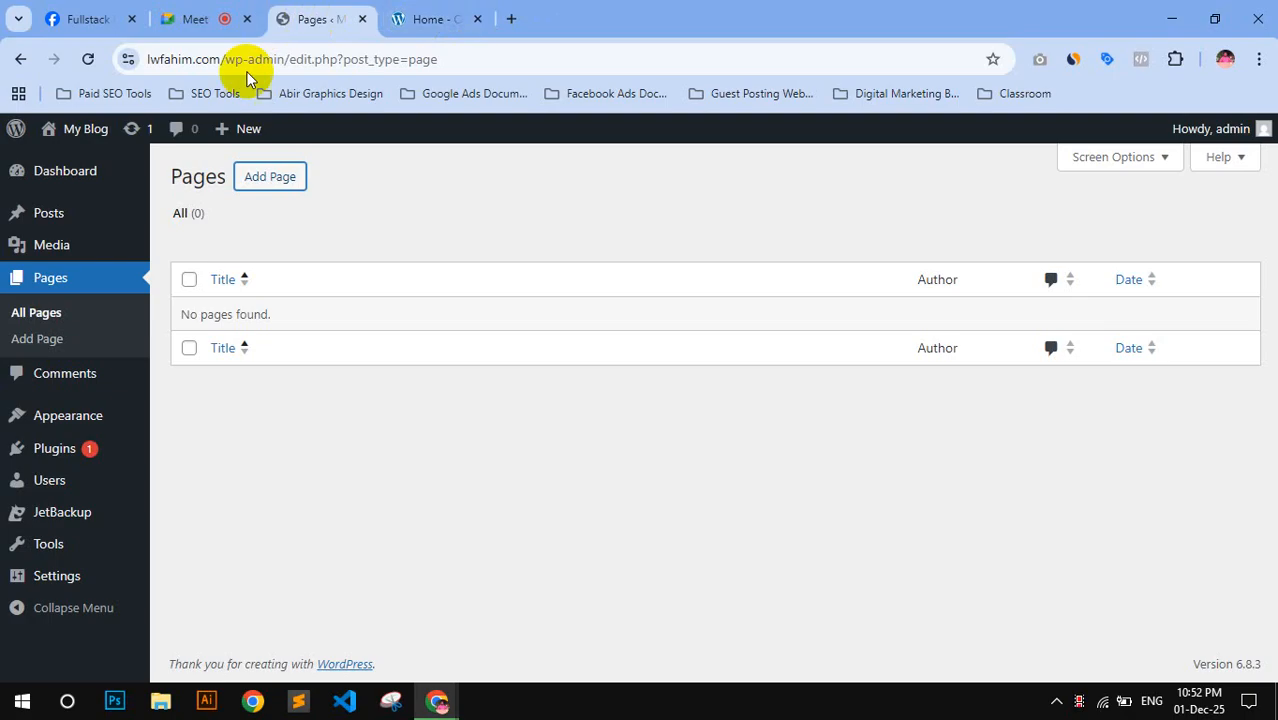
Step: Open Installed Plugins and deactivate the JetBackup plugin
mouse_move(60, 455)
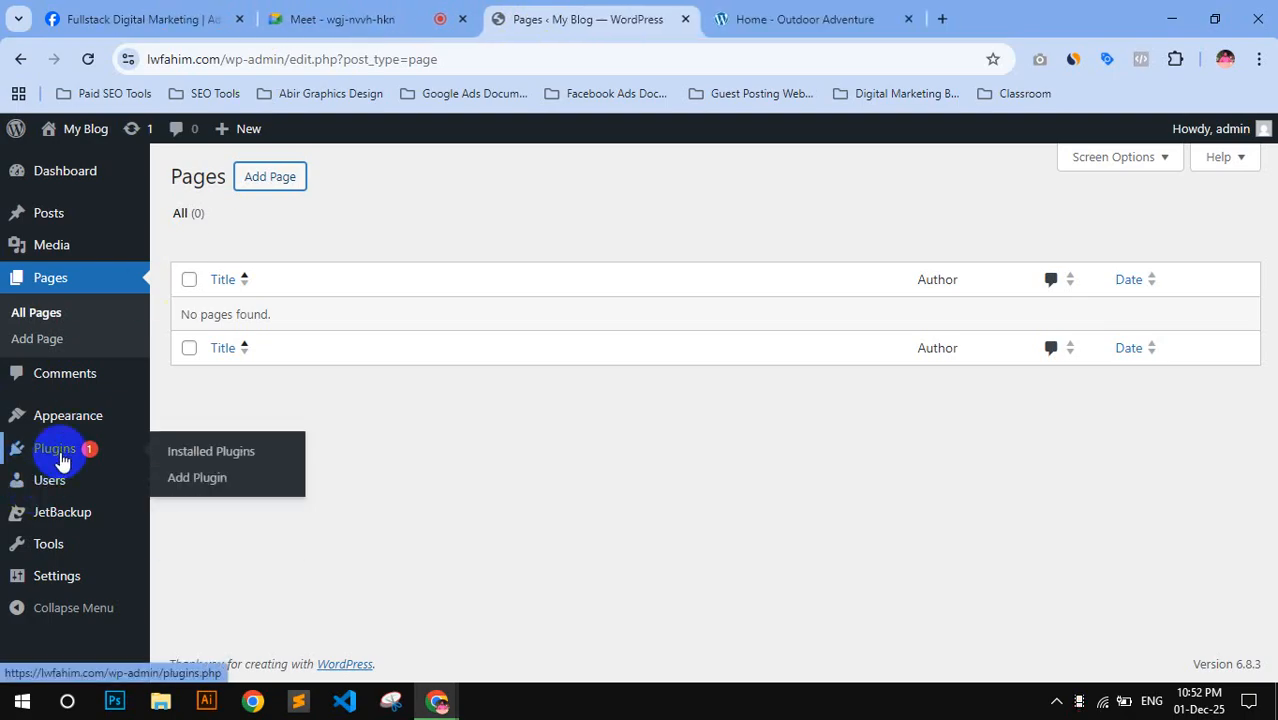
click(240, 451)
scroll(363, 413, down, 1)
scroll(363, 413, down, 1)
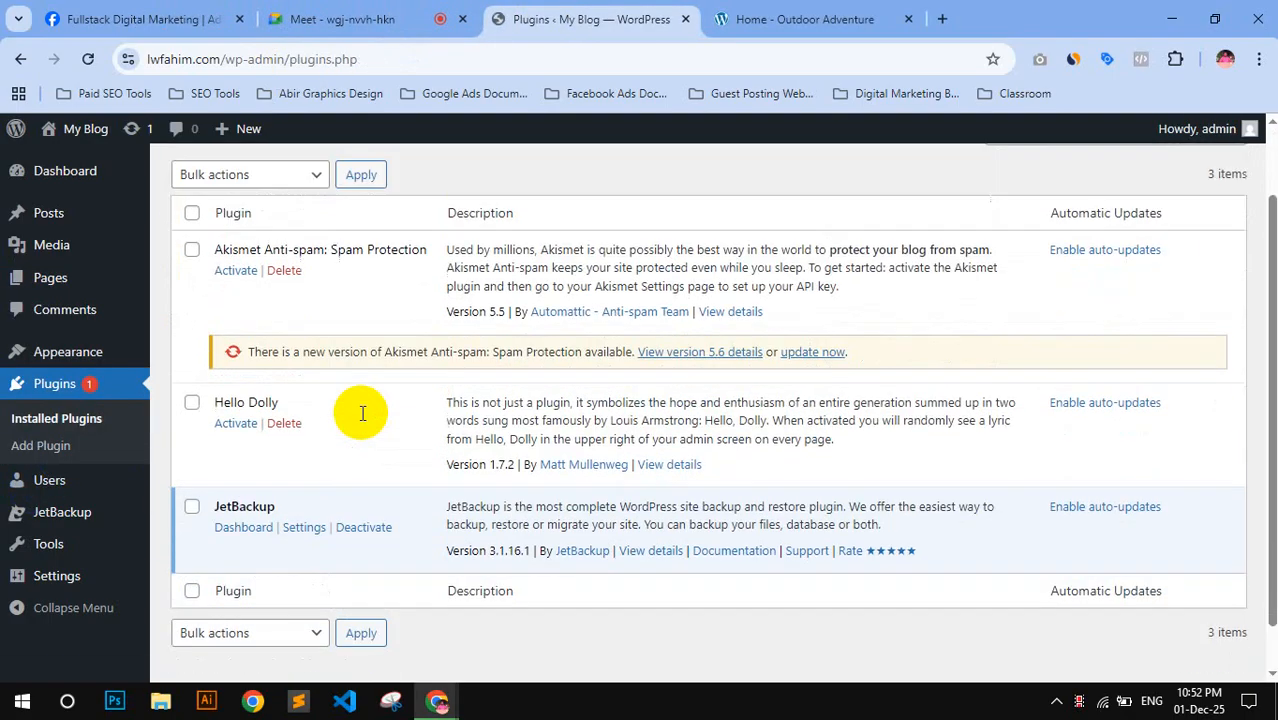
scroll(228, 305, up, 2)
scroll(194, 302, down, 2)
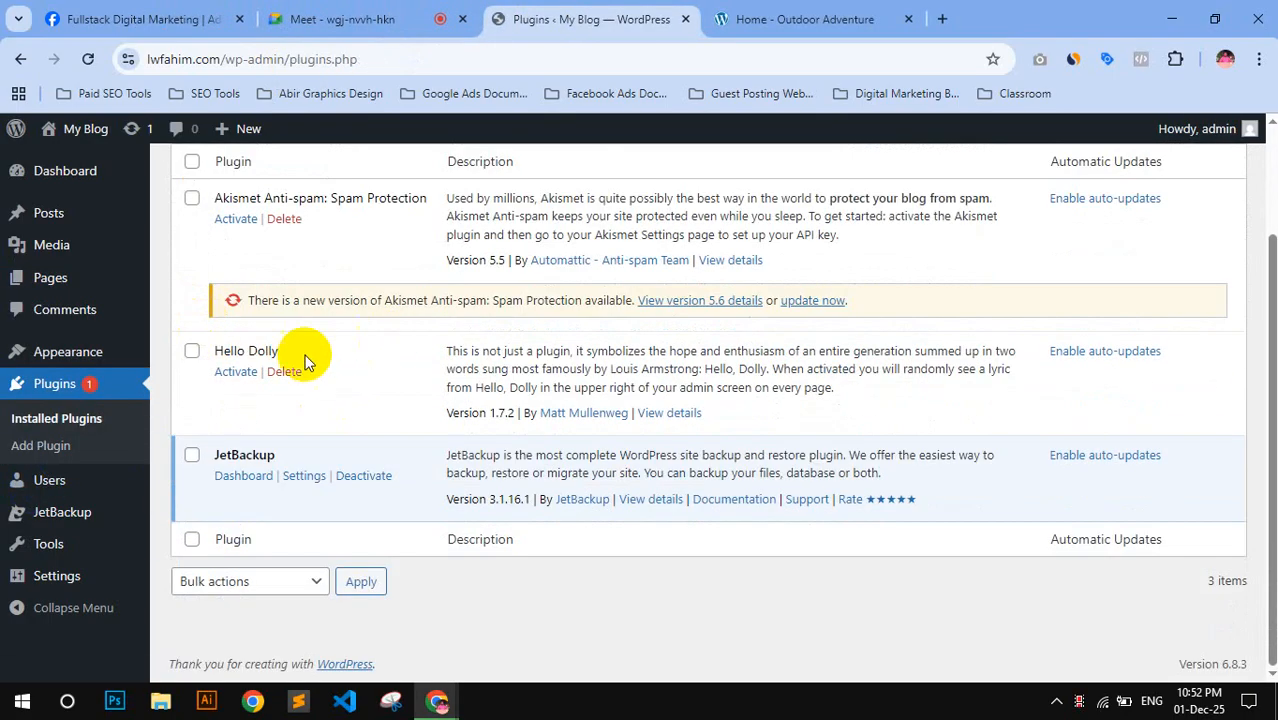
scroll(228, 314, up, 2)
scroll(228, 434, down, 2)
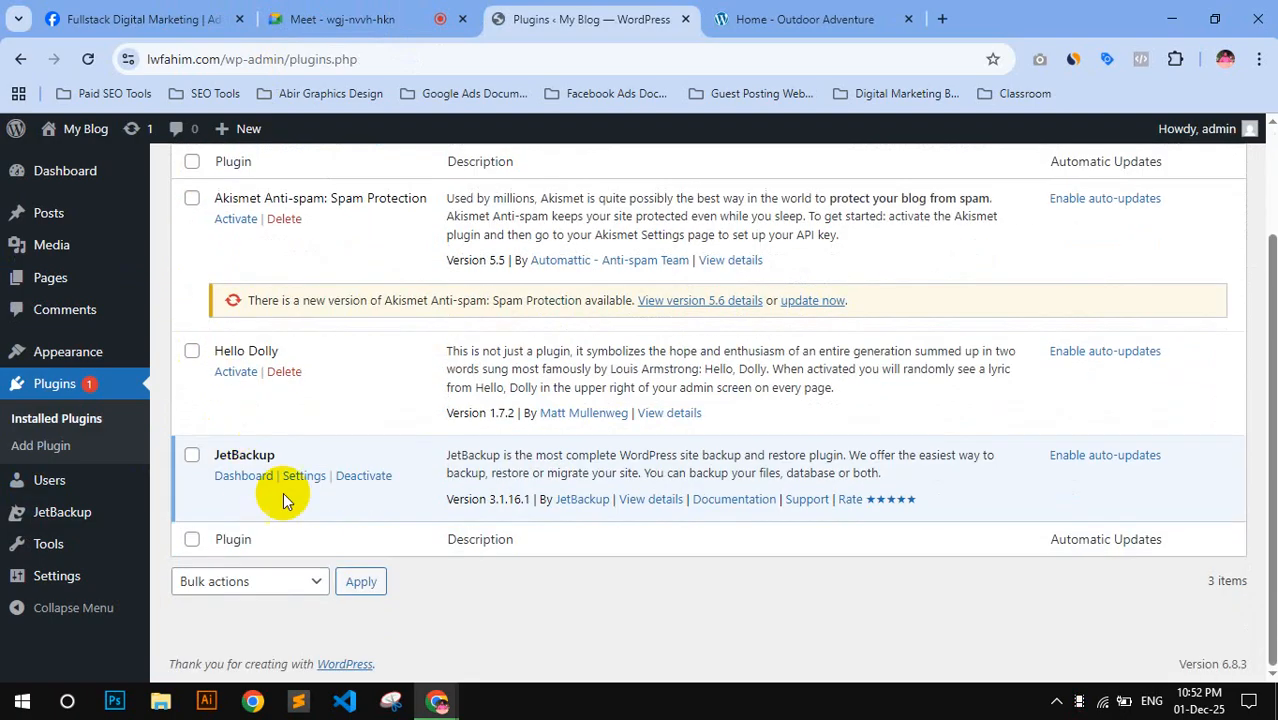
click(360, 476)
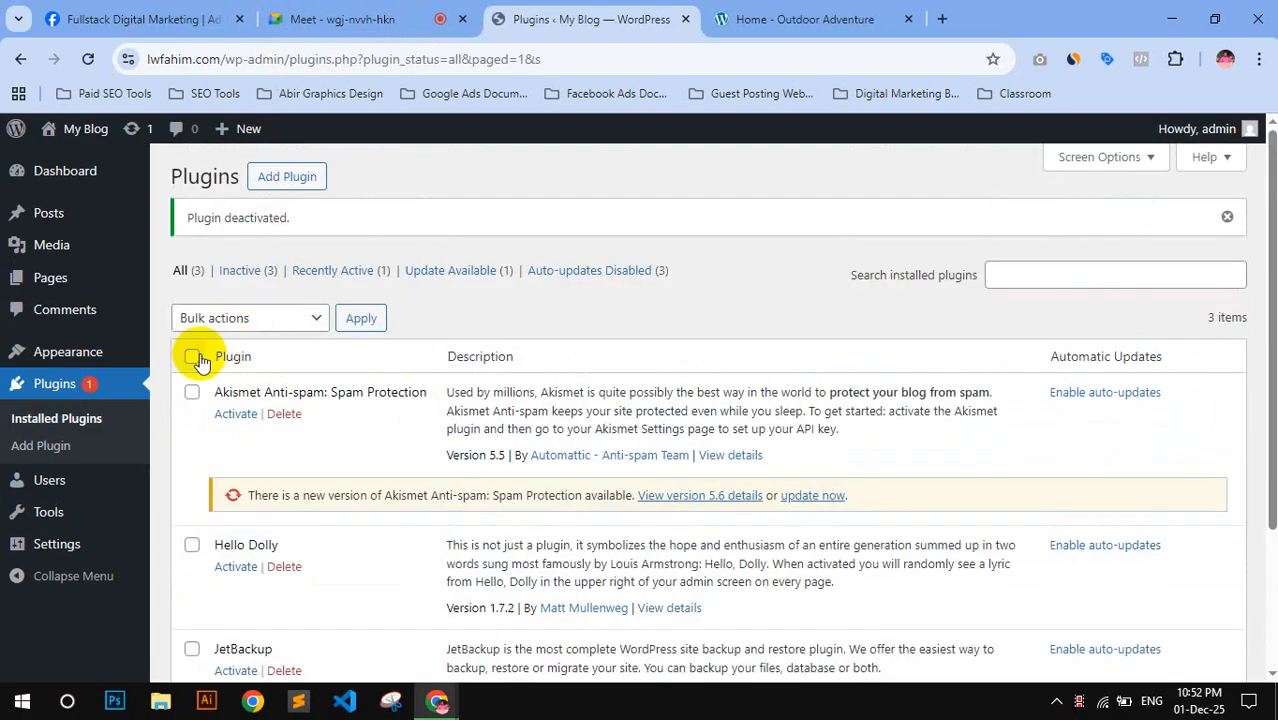
Step: Bulk-delete Akismet Anti-spam, Hello Dolly and JetBackup, then go to Add Plugins
click(191, 356)
click(212, 318)
click(199, 447)
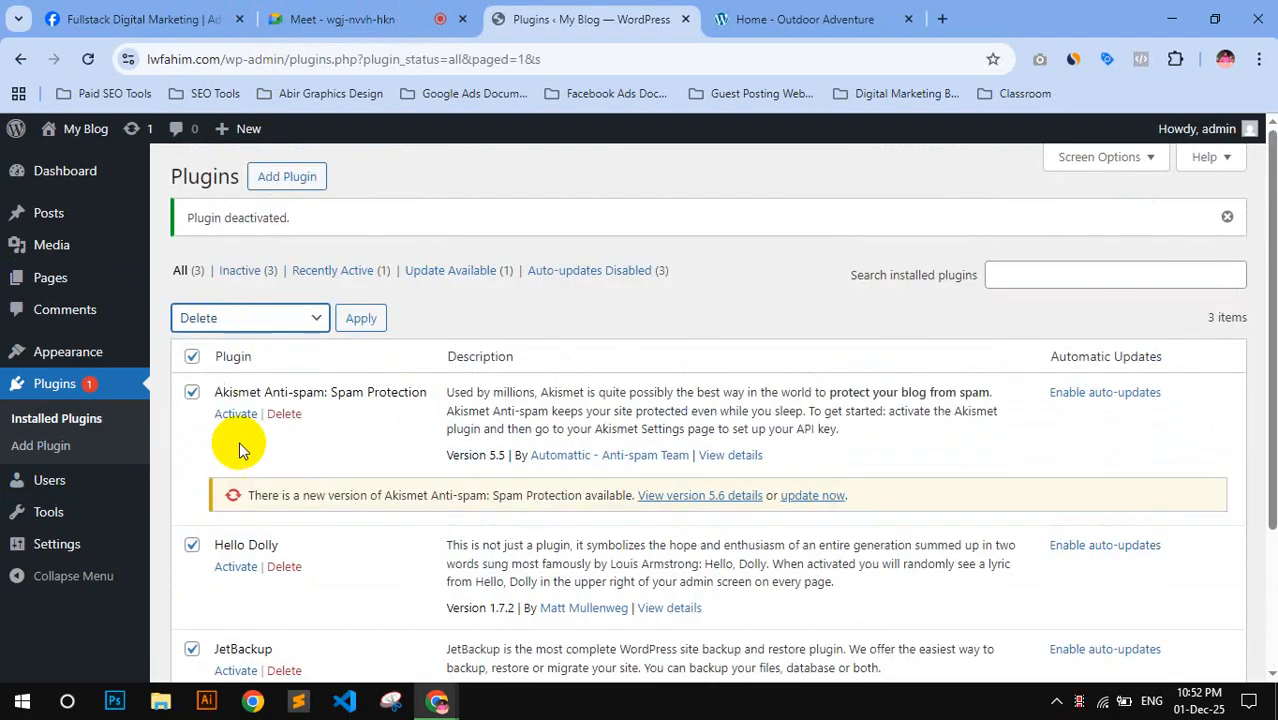
click(360, 318)
click(703, 199)
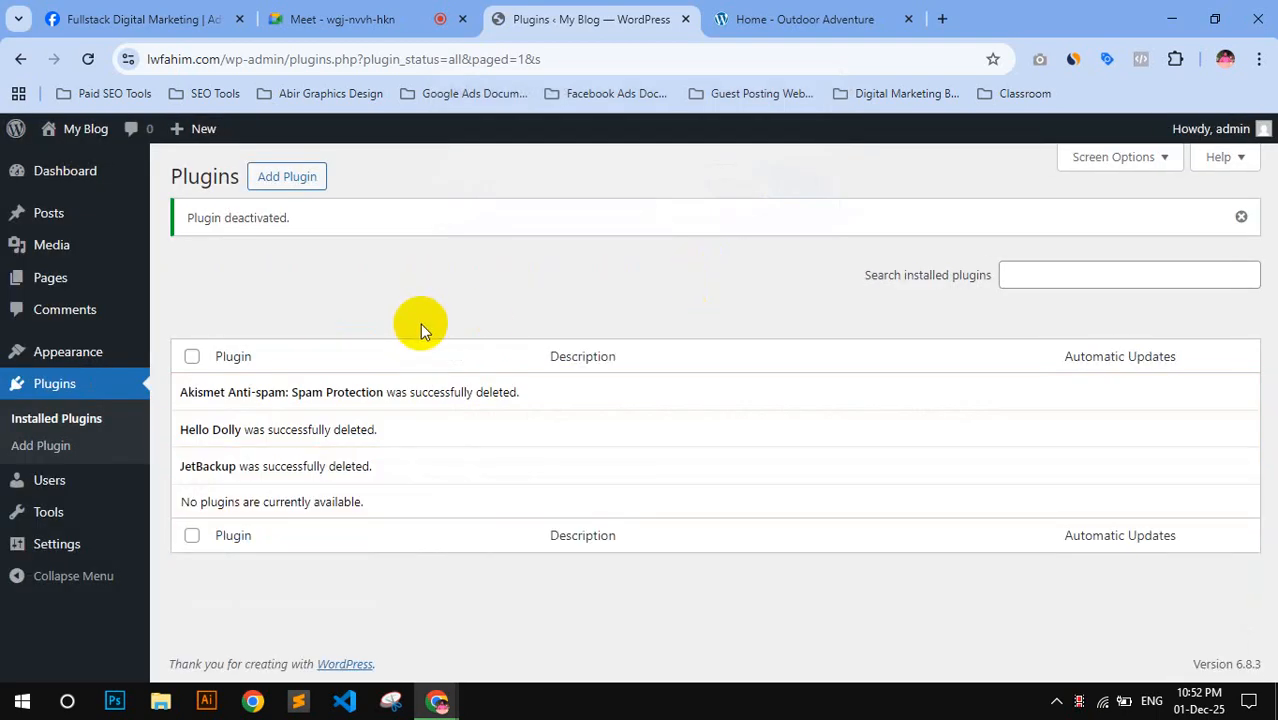
click(336, 180)
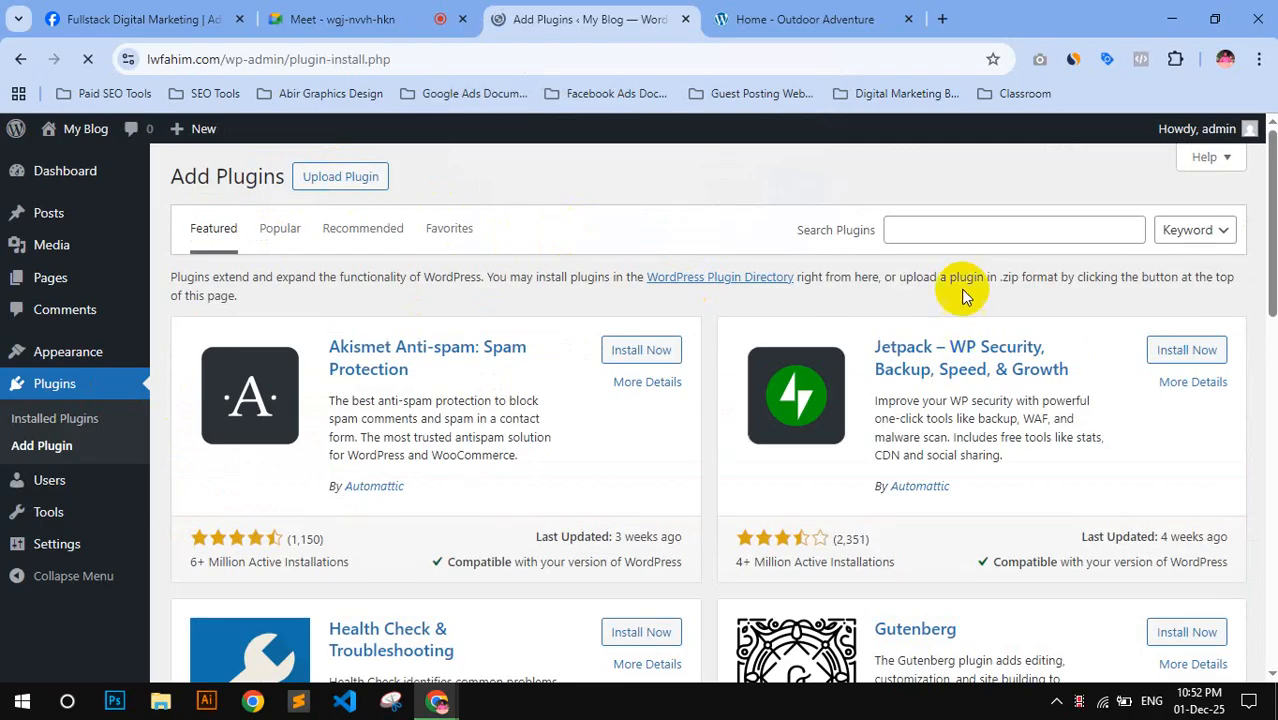
Step: Search the plugin directory for 'classic', then install and activate Classic Editor 1.6.7
click(950, 238)
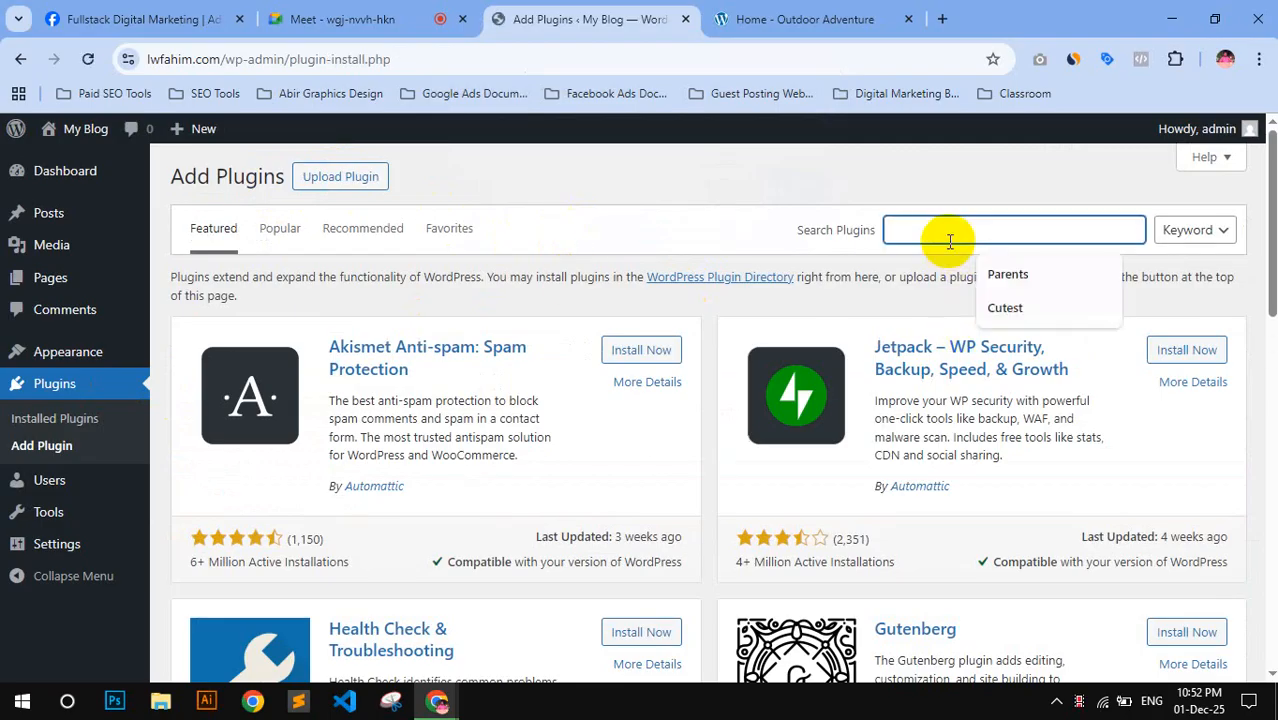
text(classic)
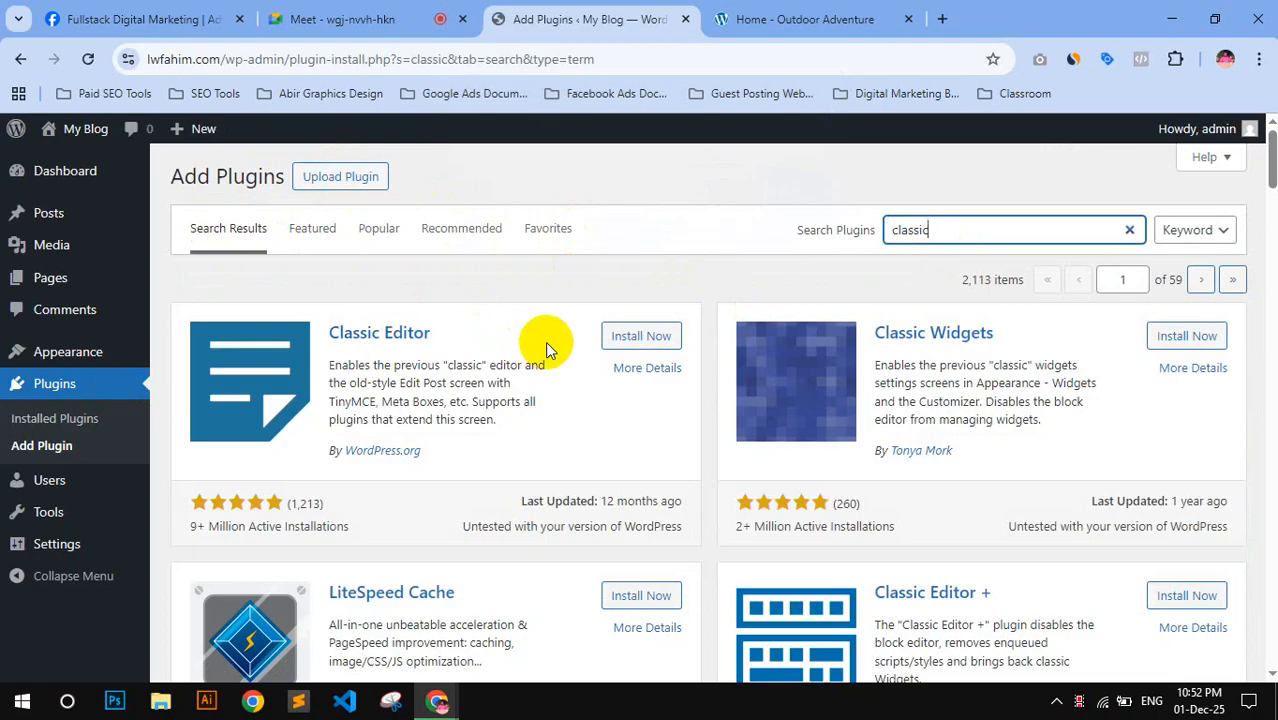
click(645, 338)
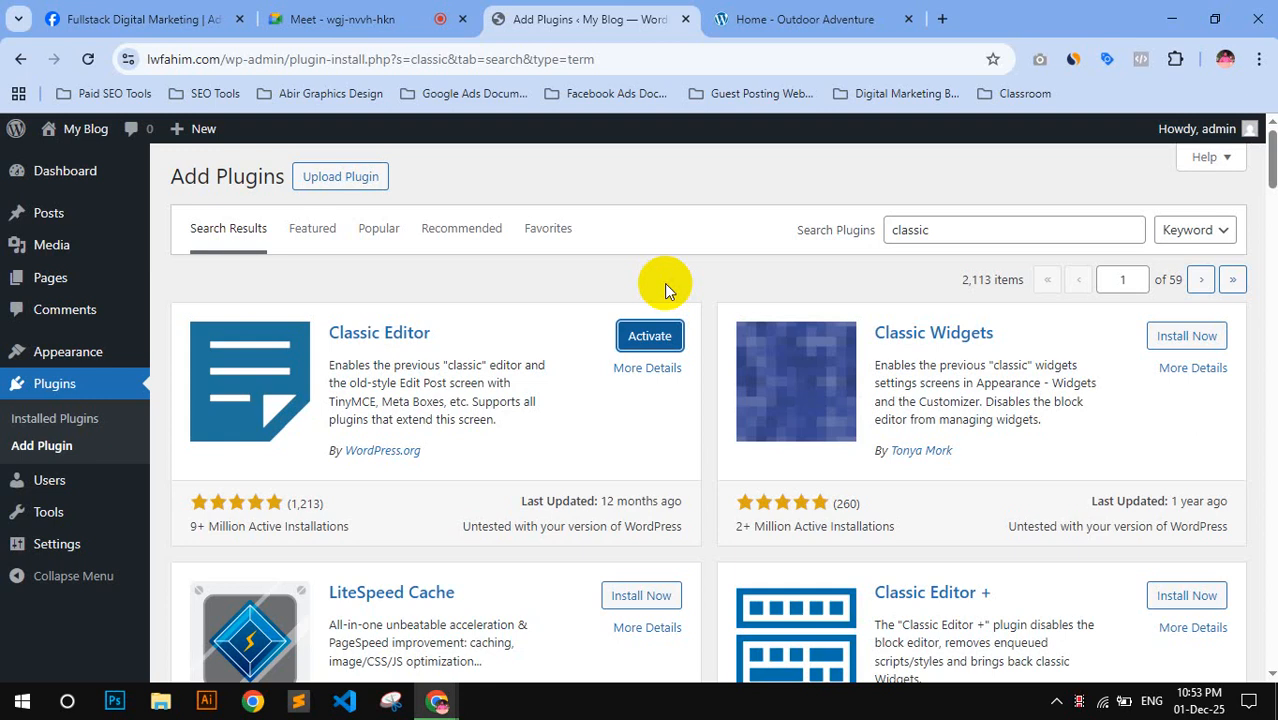
scroll(600, 340, down, 2)
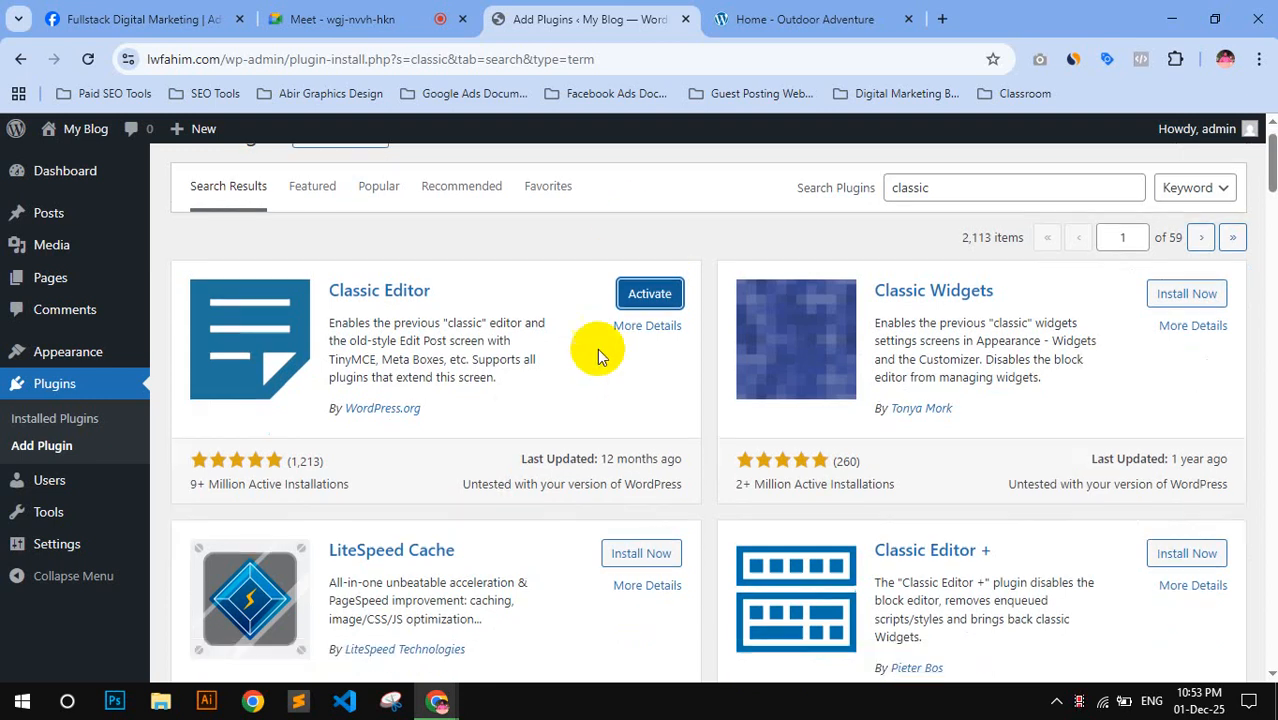
scroll(590, 345, up, 2)
click(645, 338)
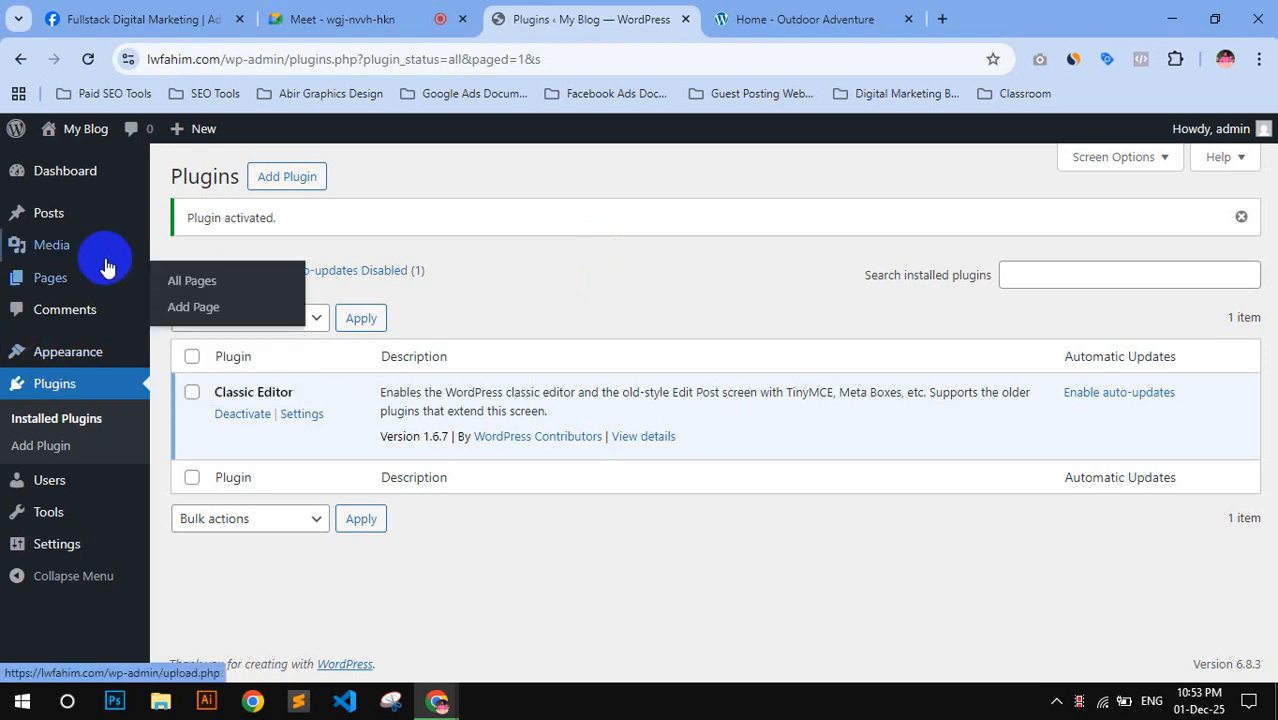
Step: From All Pages, open five new page editors in separate browser tabs
click(210, 284)
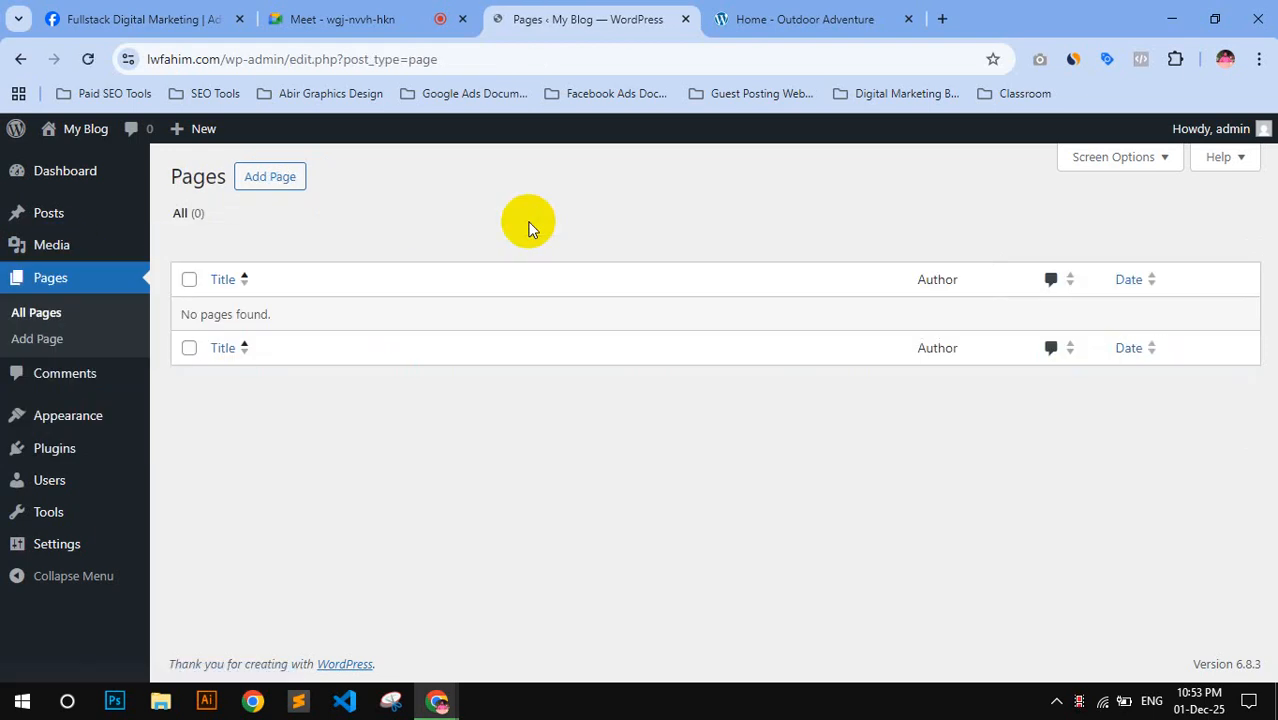
right_click(265, 182)
click(322, 204)
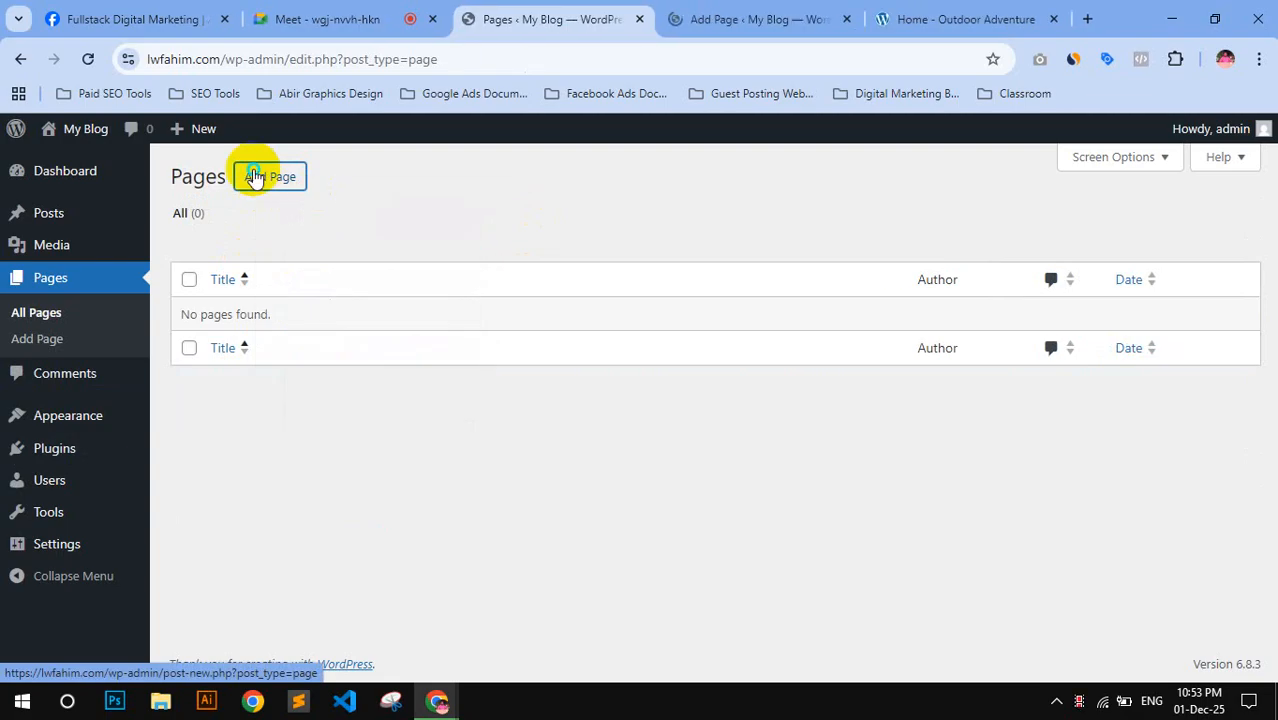
right_click(255, 178)
click(310, 192)
right_click(279, 182)
click(338, 198)
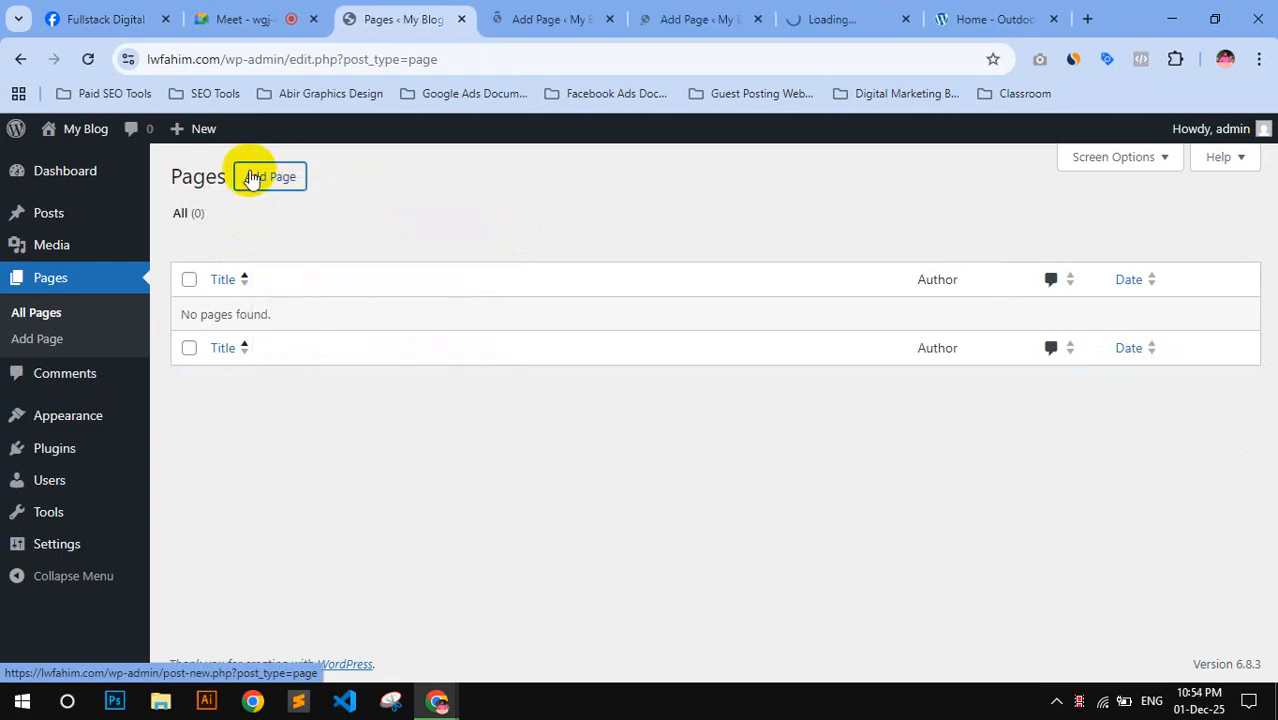
right_click(250, 178)
click(308, 194)
right_click(265, 177)
click(331, 200)
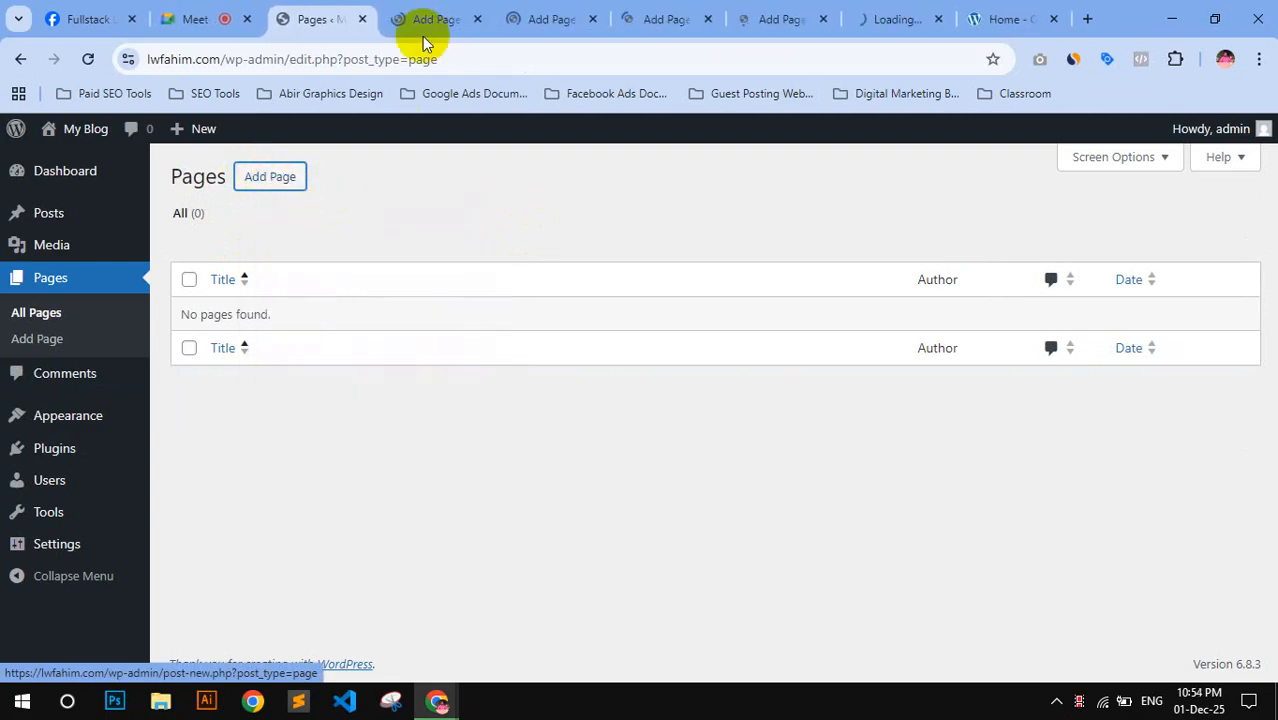
Step: Publish a page titled 'Home'
click(402, 28)
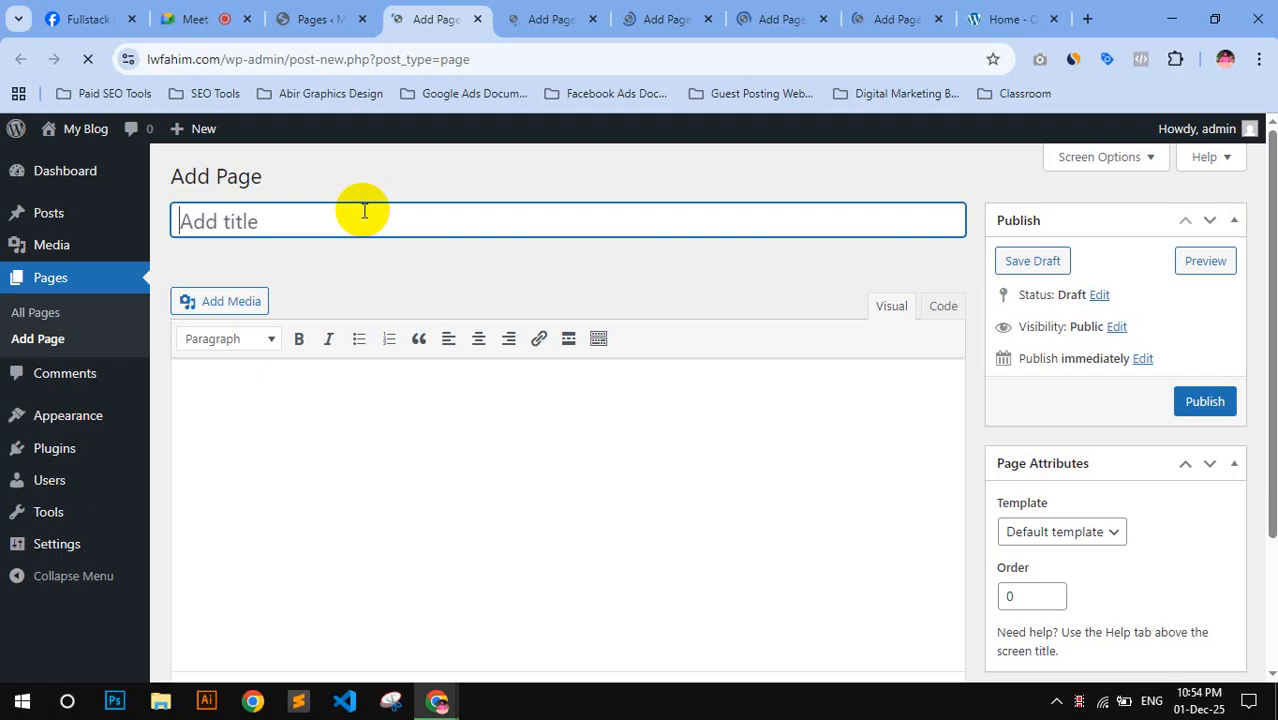
text(Home About Services Projects Contact)
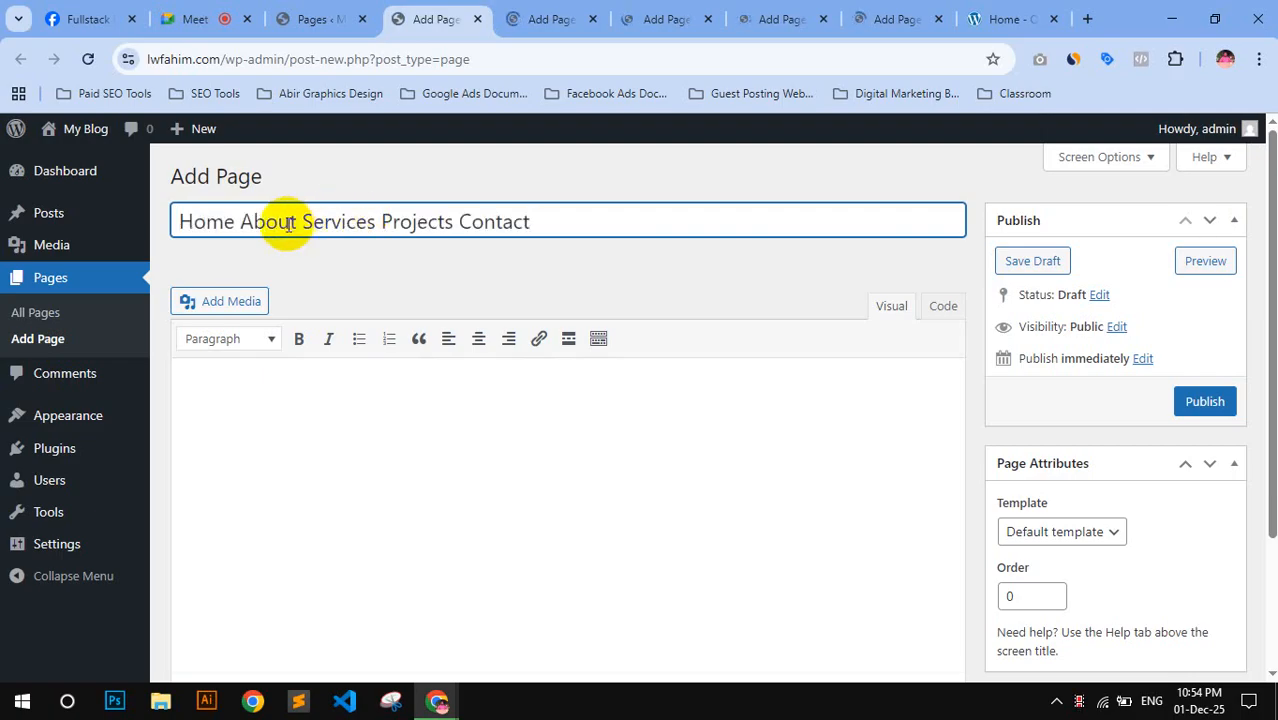
drag(234, 224, 727, 214)
key(BackSpace)
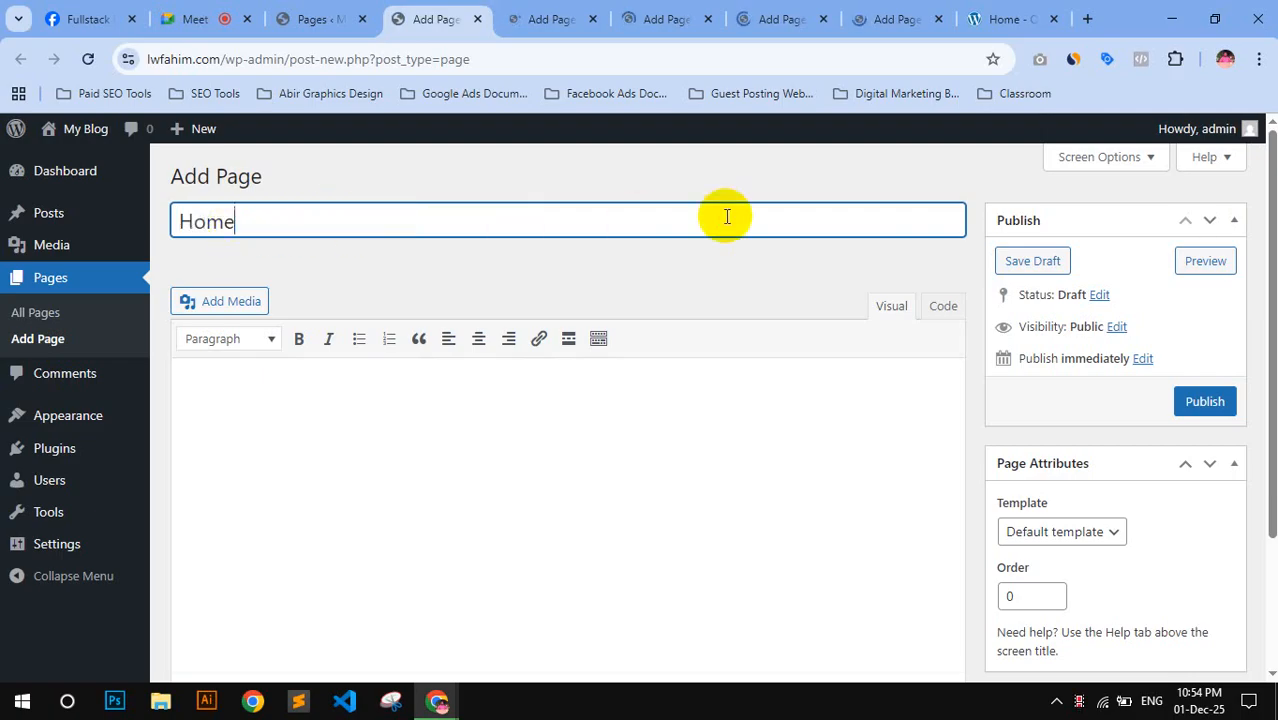
scroll(471, 357, down, 2)
scroll(471, 362, up, 2)
click(1192, 400)
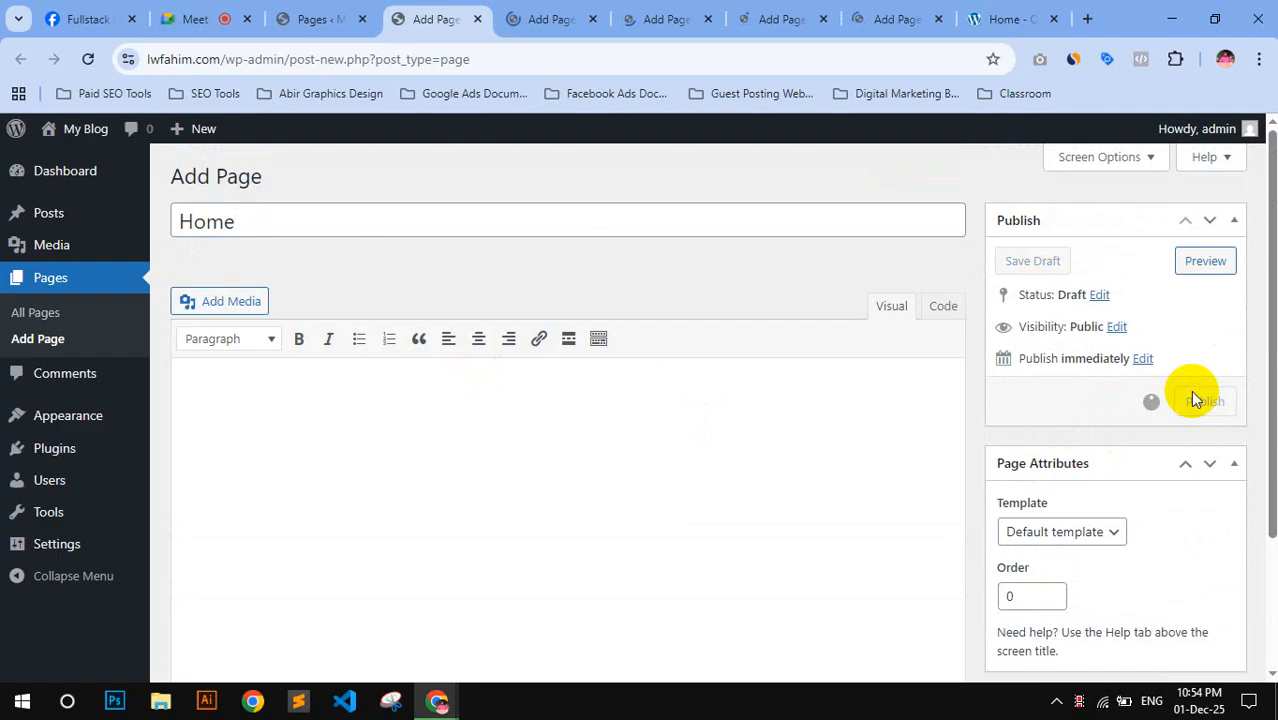
Step: Publish a page titled 'About'
click(575, 19)
click(322, 224)
text(About ServicesProjects Contact)
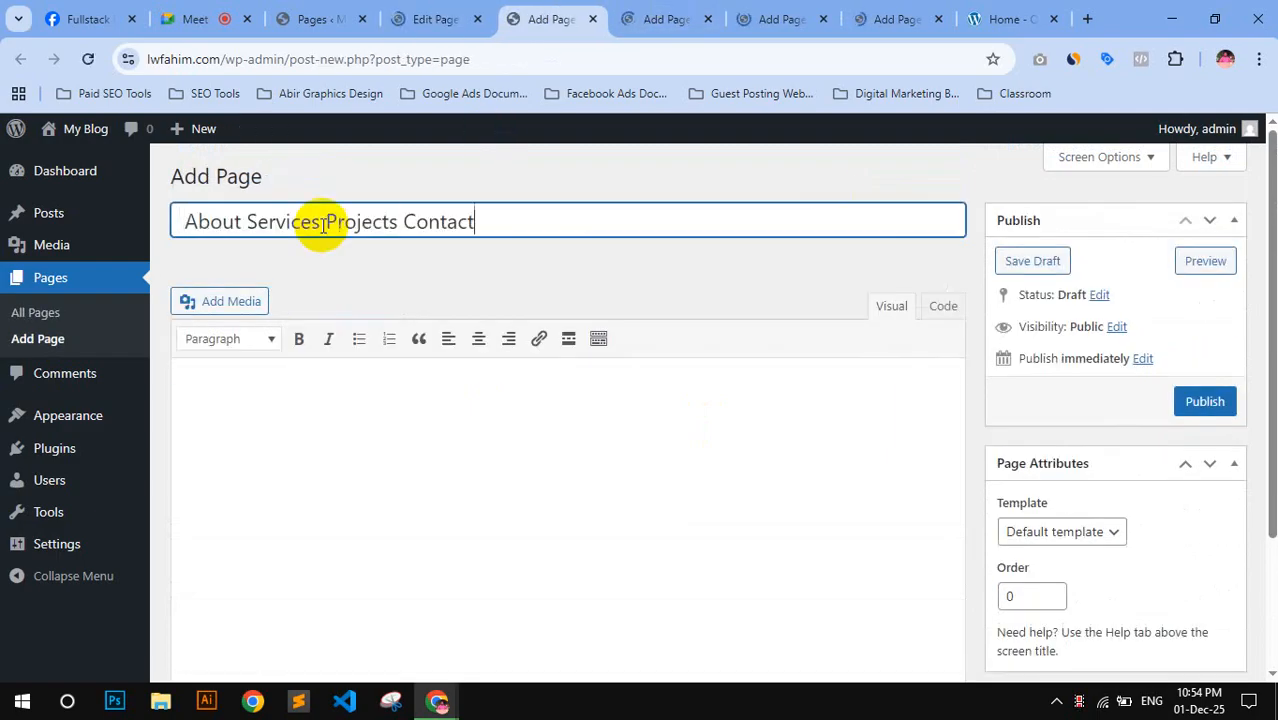
click(322, 224)
drag(235, 222, 765, 228)
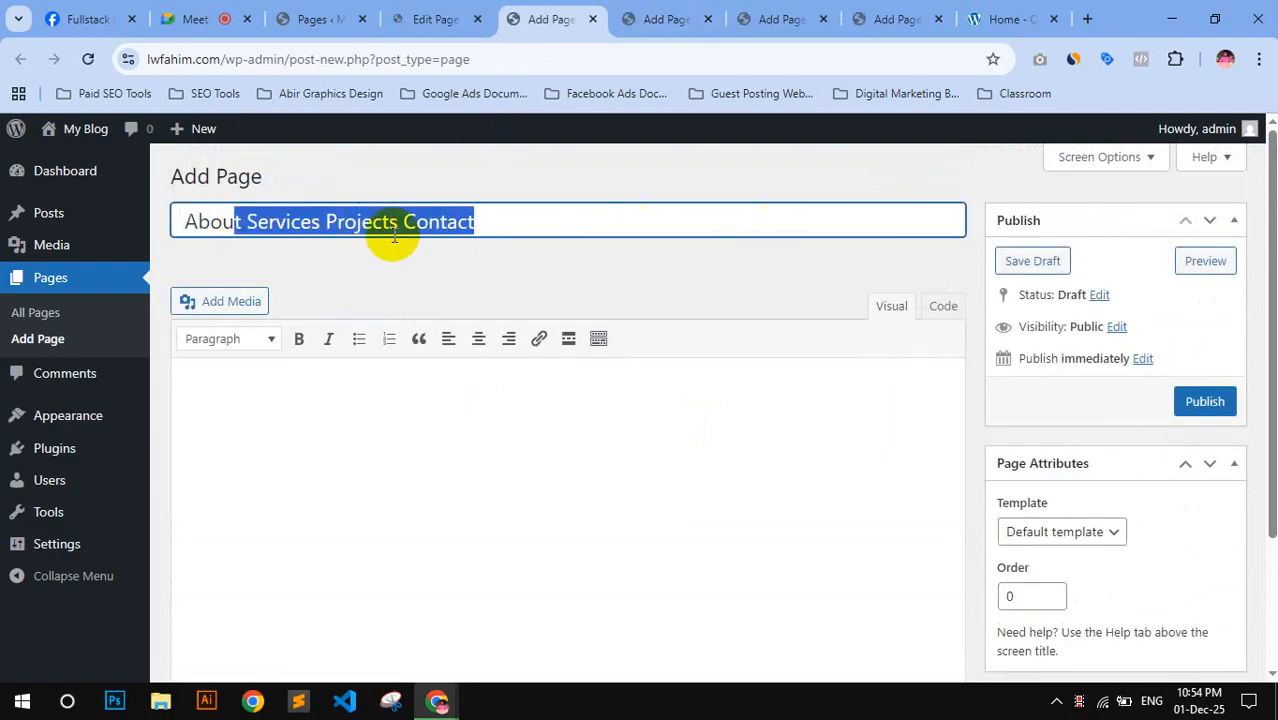
click(278, 221)
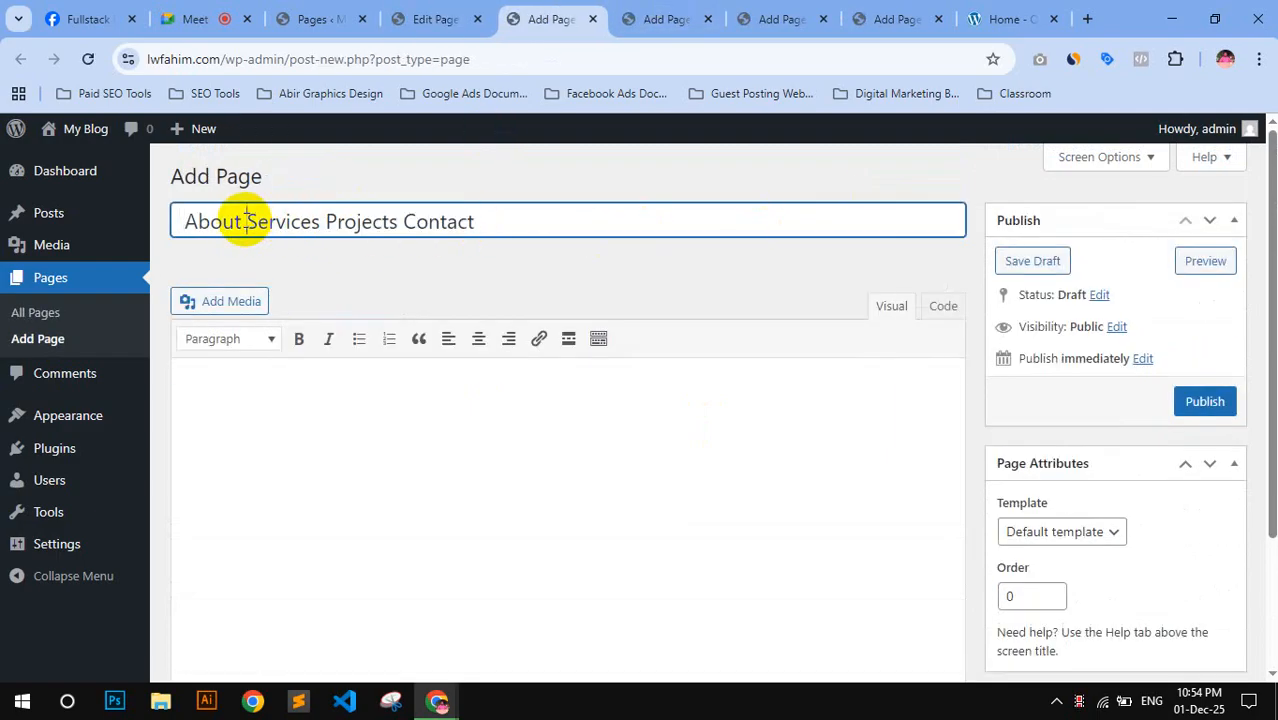
drag(246, 221, 641, 184)
key(ctrl+c)
key(BackSpace)
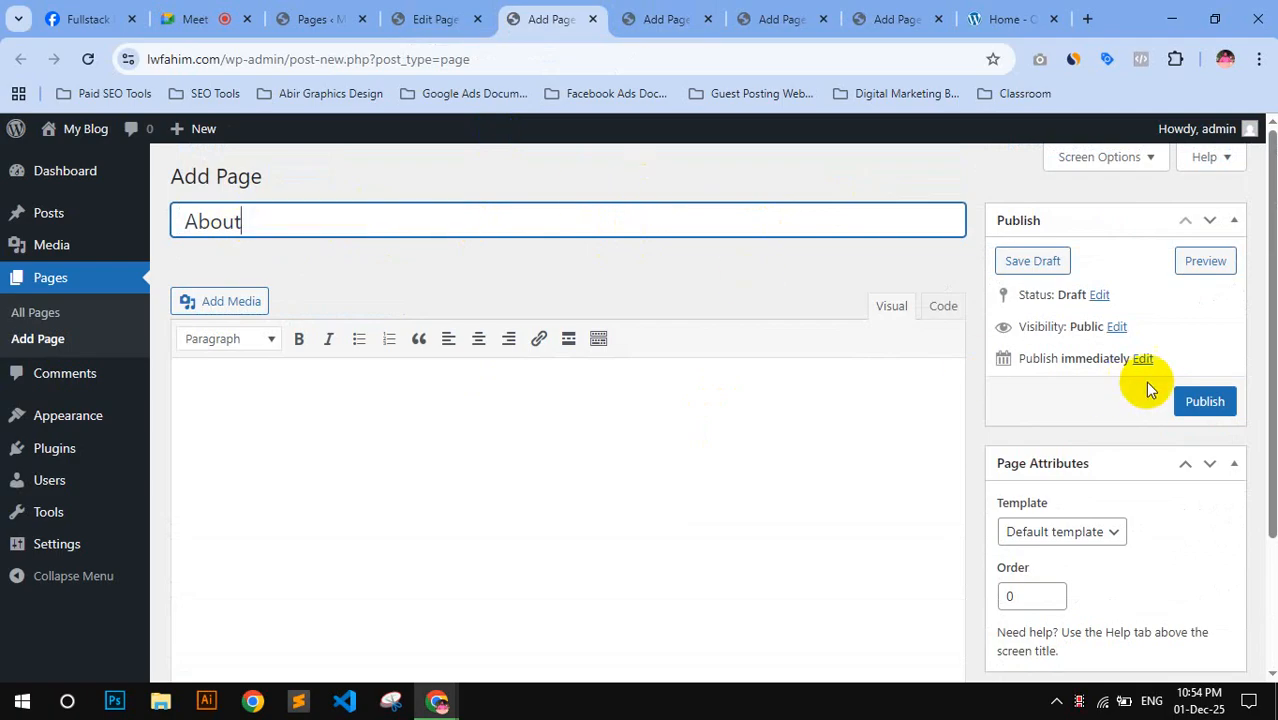
click(1204, 401)
Step: Publish a page titled 'Services'
click(655, 18)
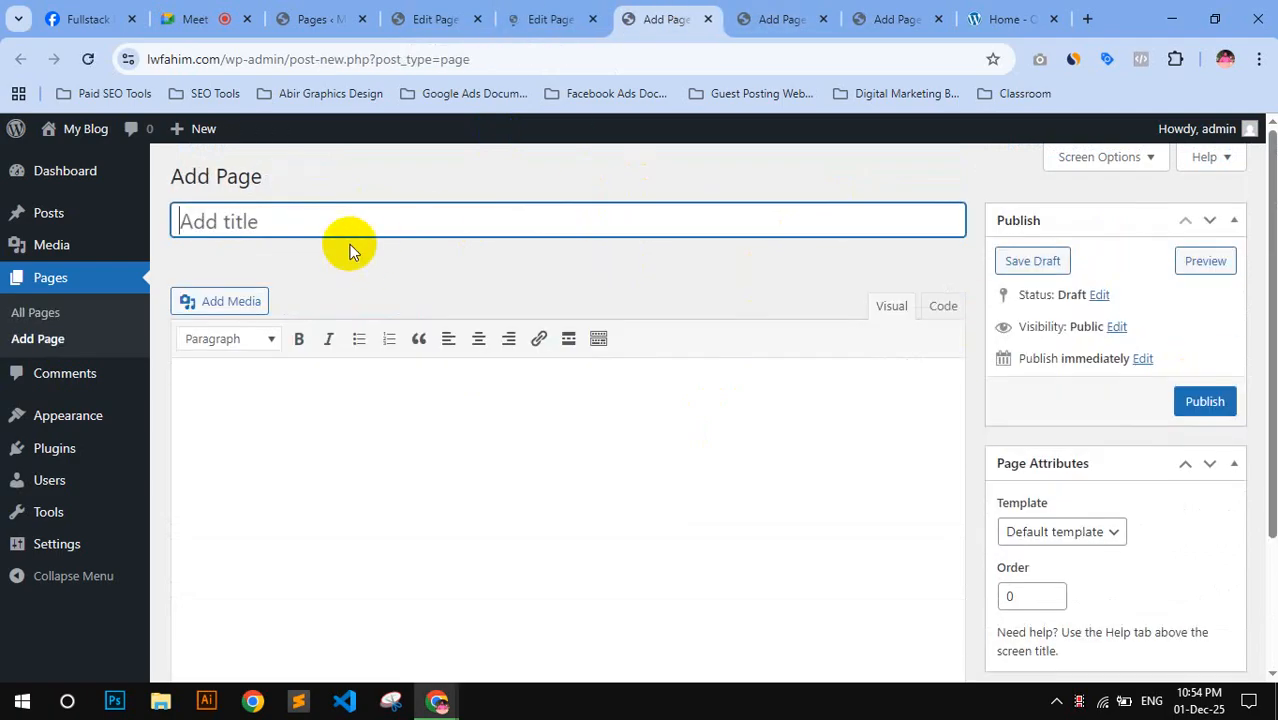
key(ctrl+v)
drag(259, 221, 591, 219)
key(ctrl+c)
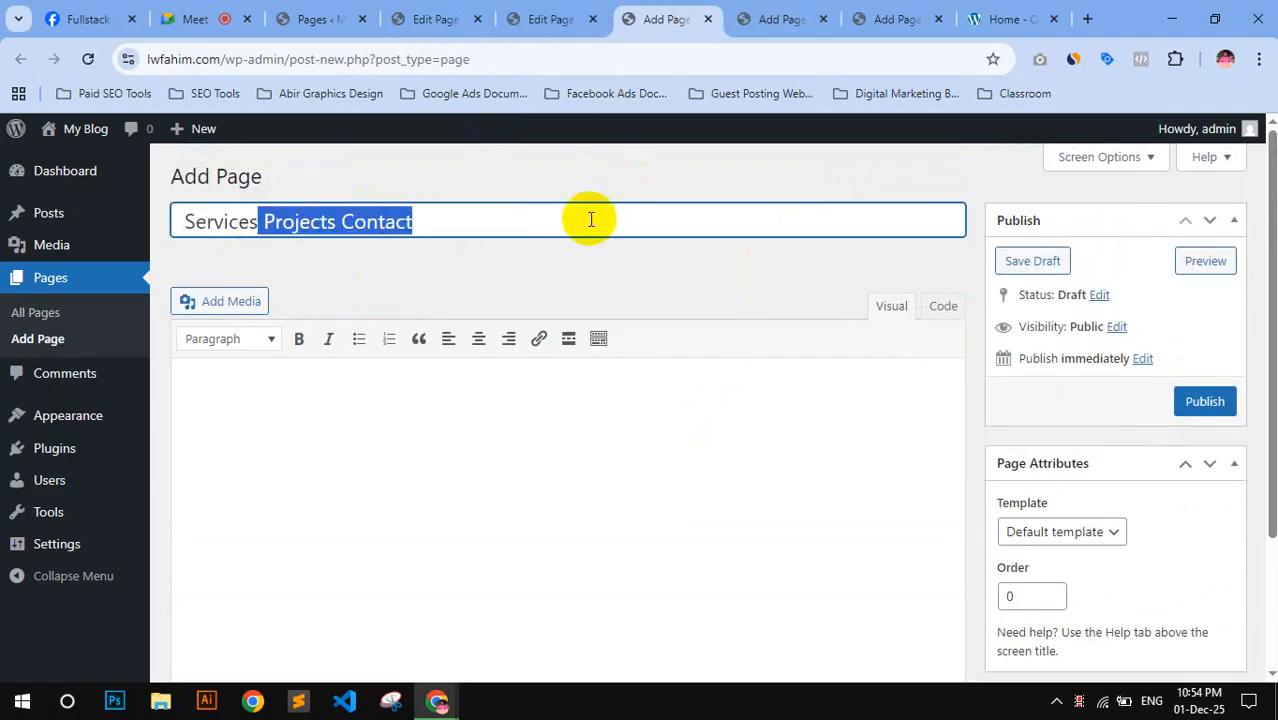
key(BackSpace)
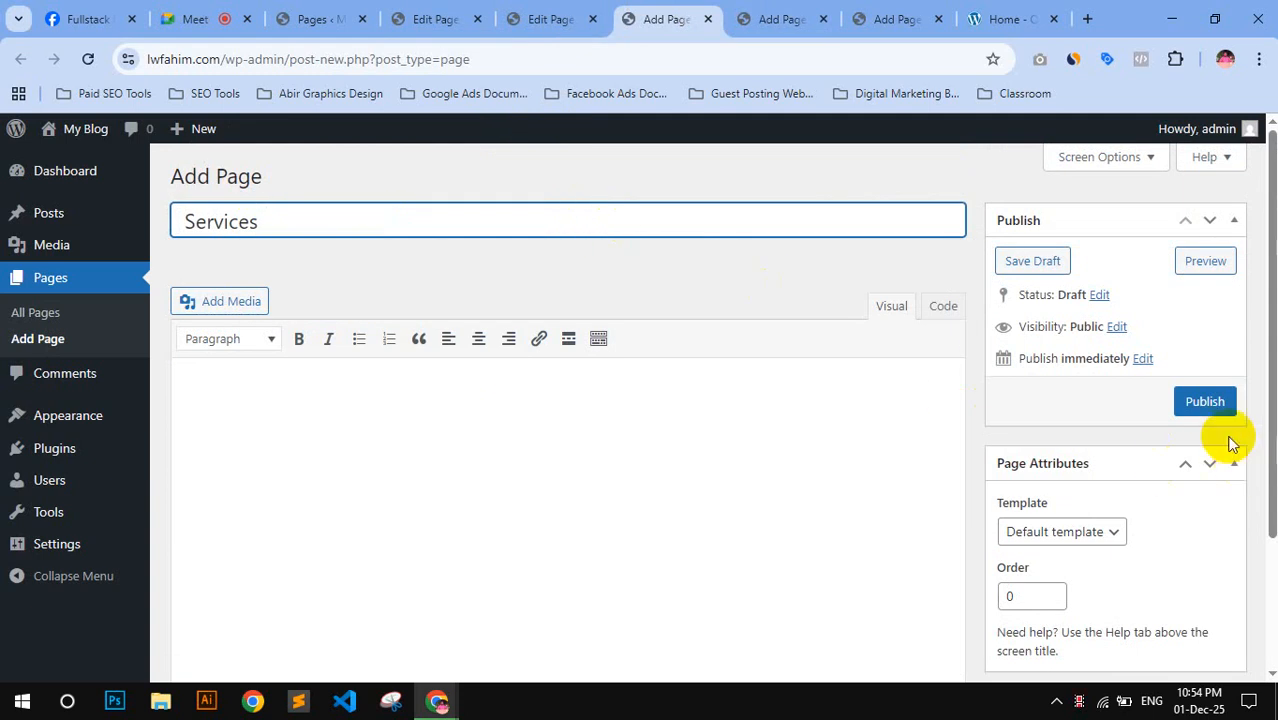
click(1204, 401)
Step: Publish a page titled 'Projects'
click(745, 19)
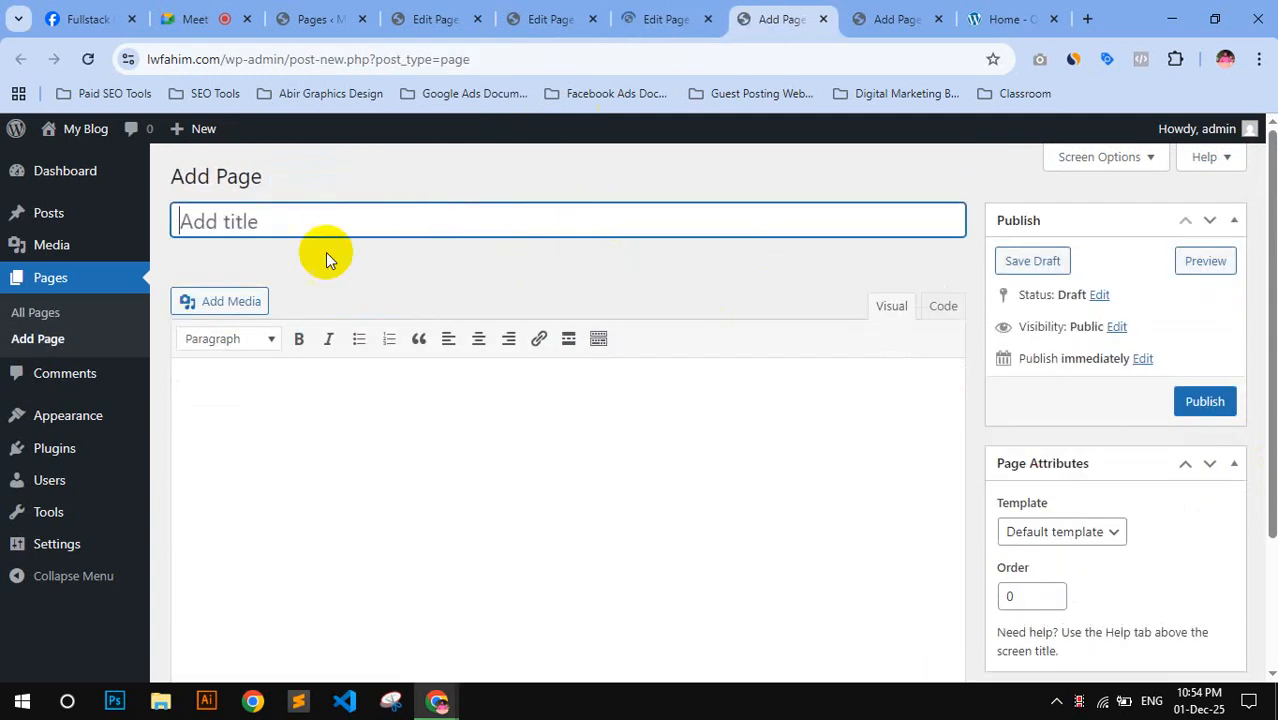
key(ctrl+v)
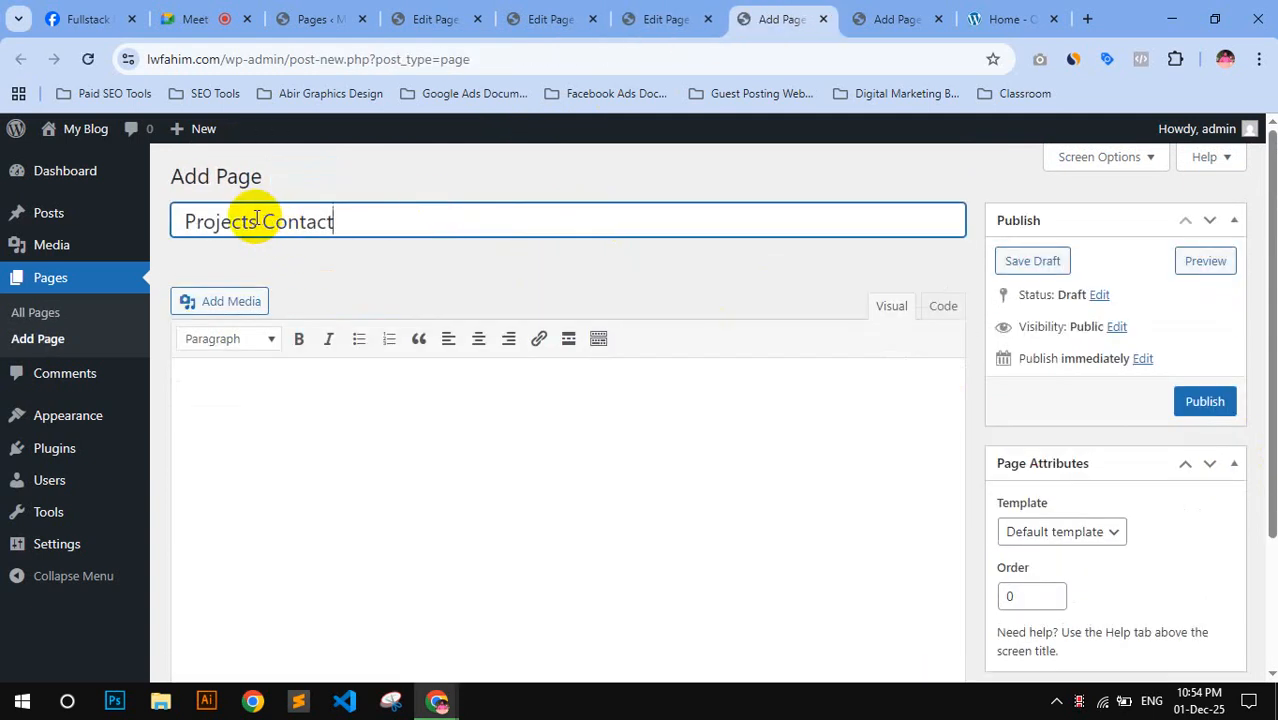
drag(257, 221, 488, 210)
key(ctrl+c)
key(BackSpace)
click(1204, 401)
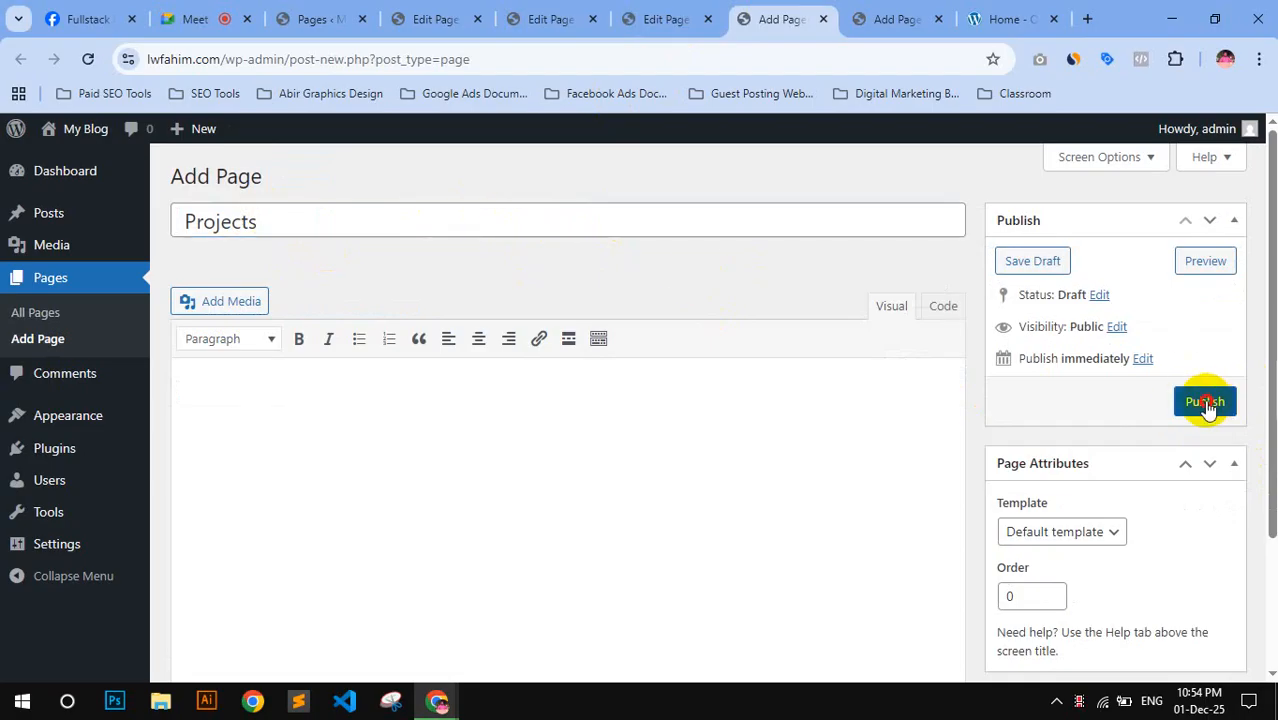
Step: Publish a page titled 'Contact', with permalink /contact/
click(885, 22)
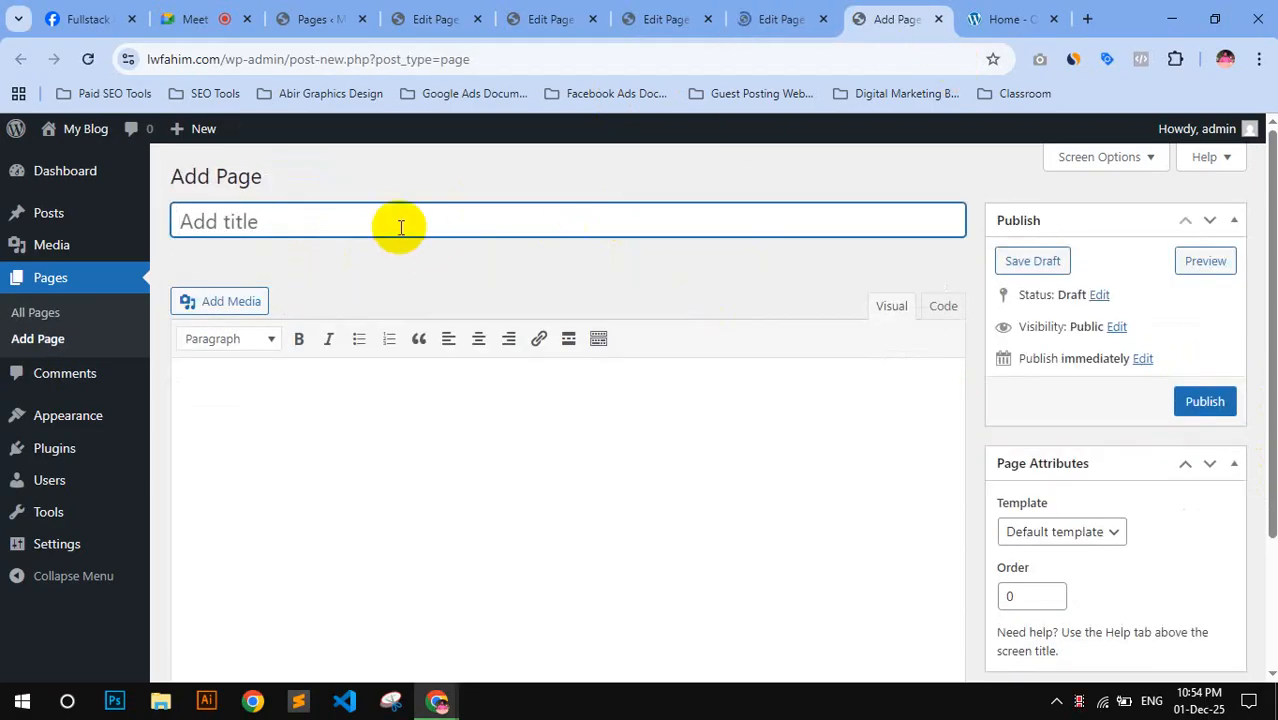
key(ctrl+v)
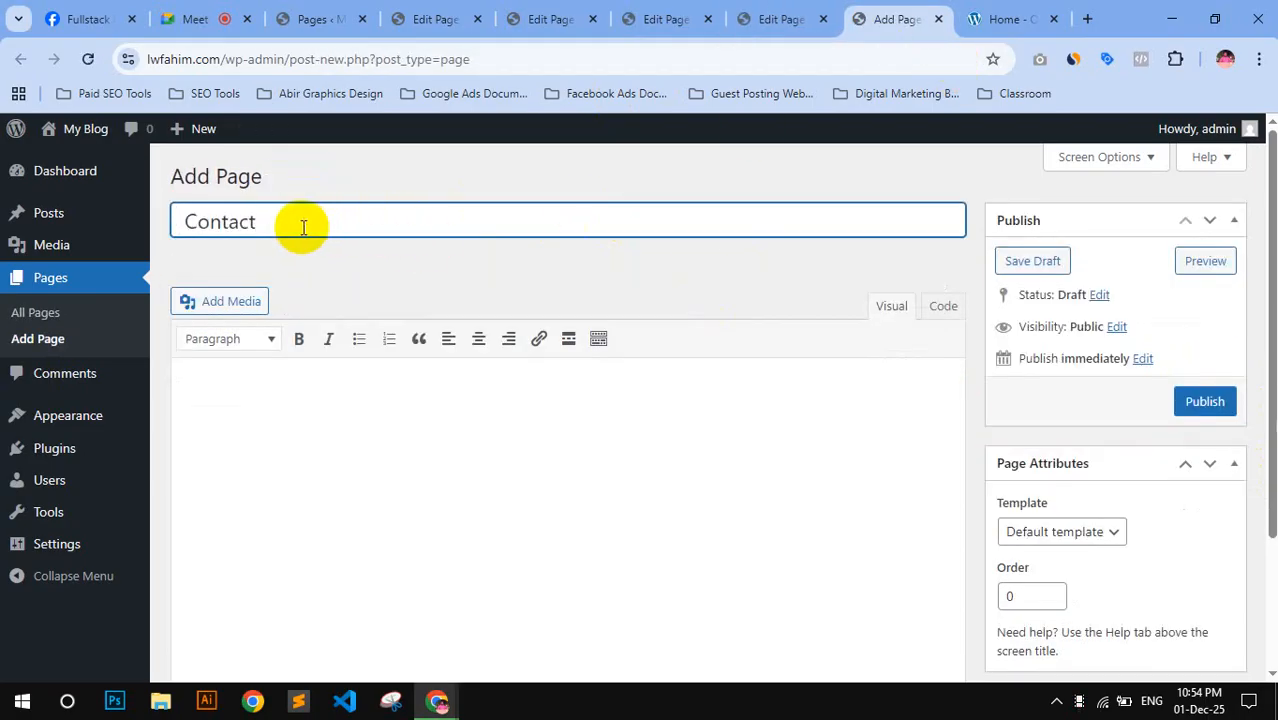
click(1204, 401)
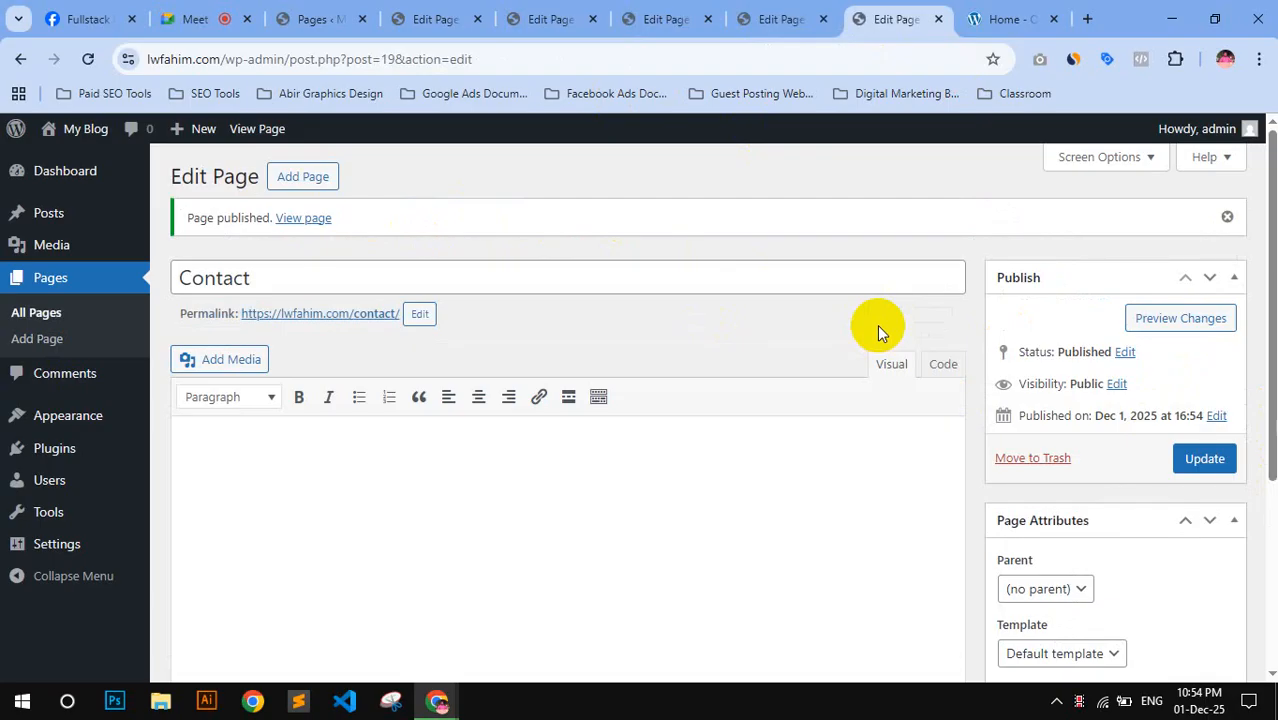
click(101, 257)
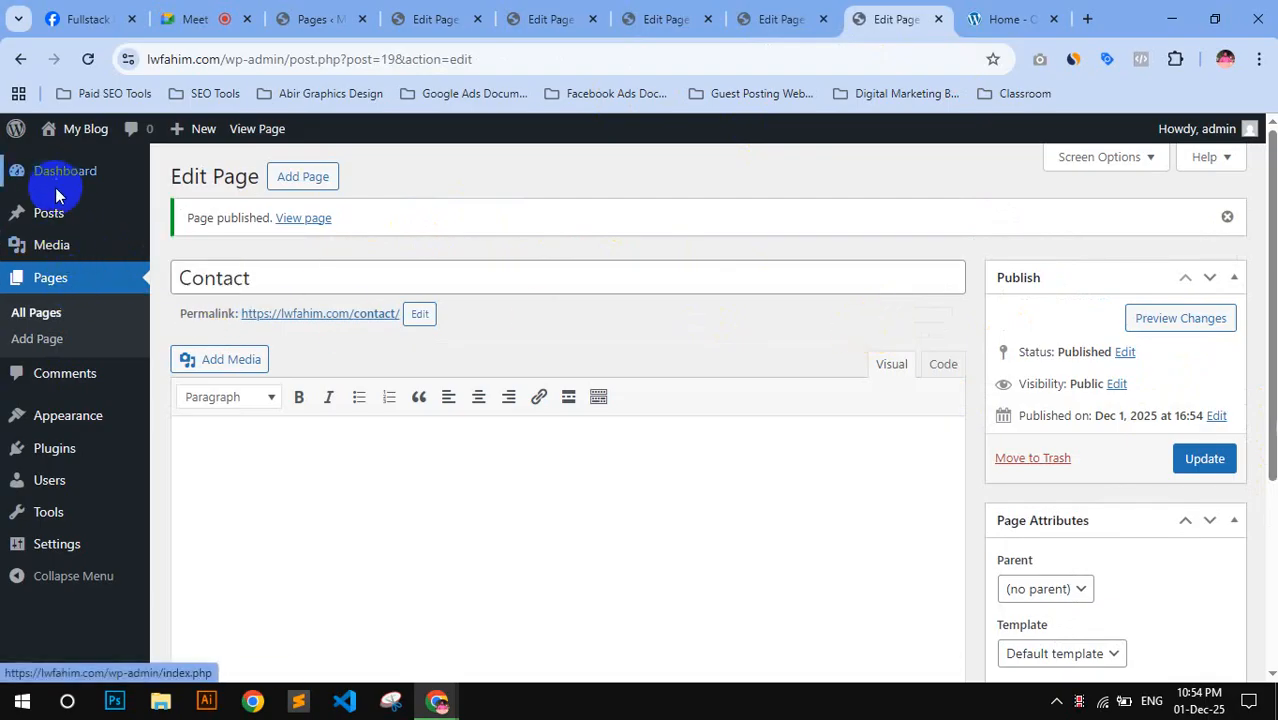
Step: Show All Pages listing About, Contact, Home, Projects and Services; close the old Pages tab and three editor tabs
click(46, 288)
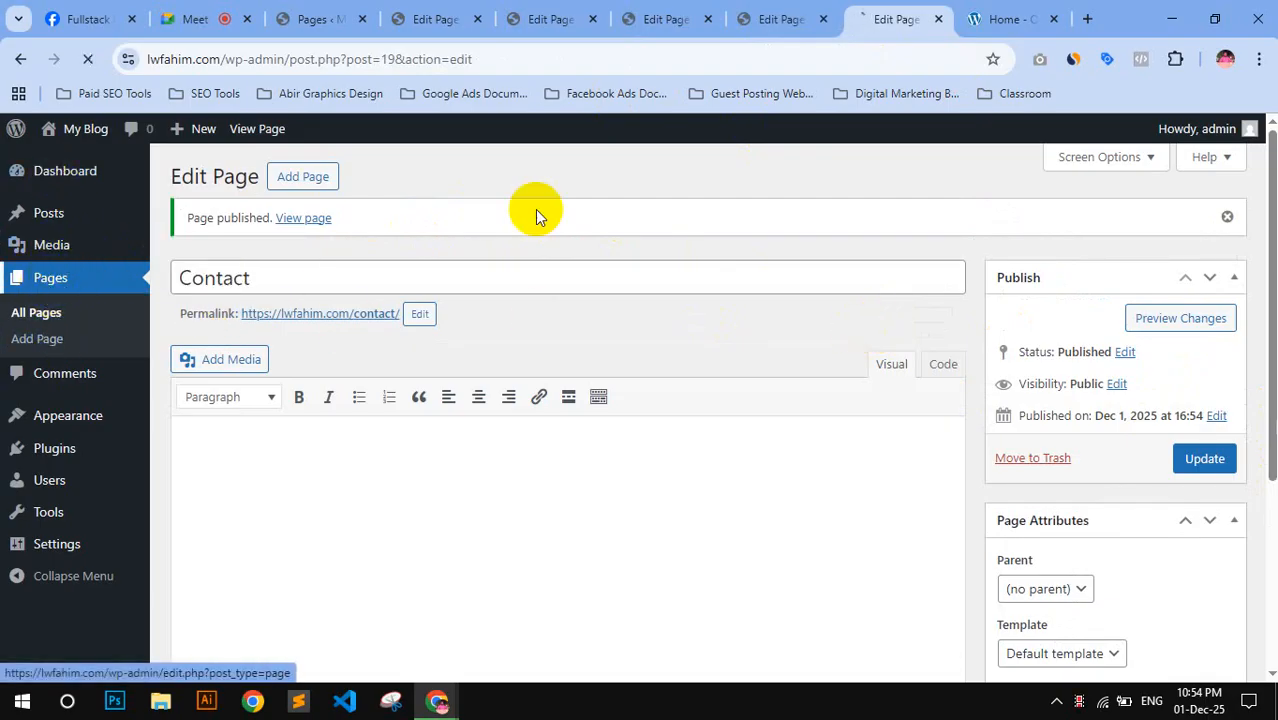
click(342, 24)
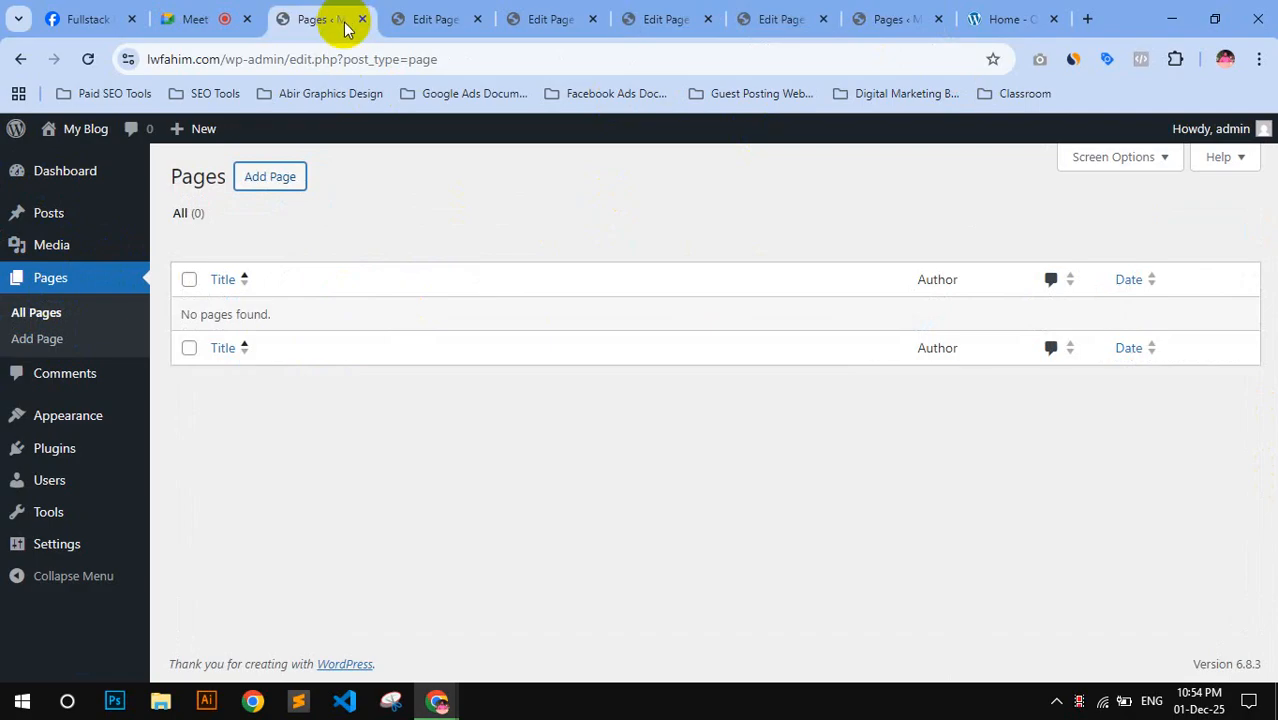
click(363, 21)
click(366, 22)
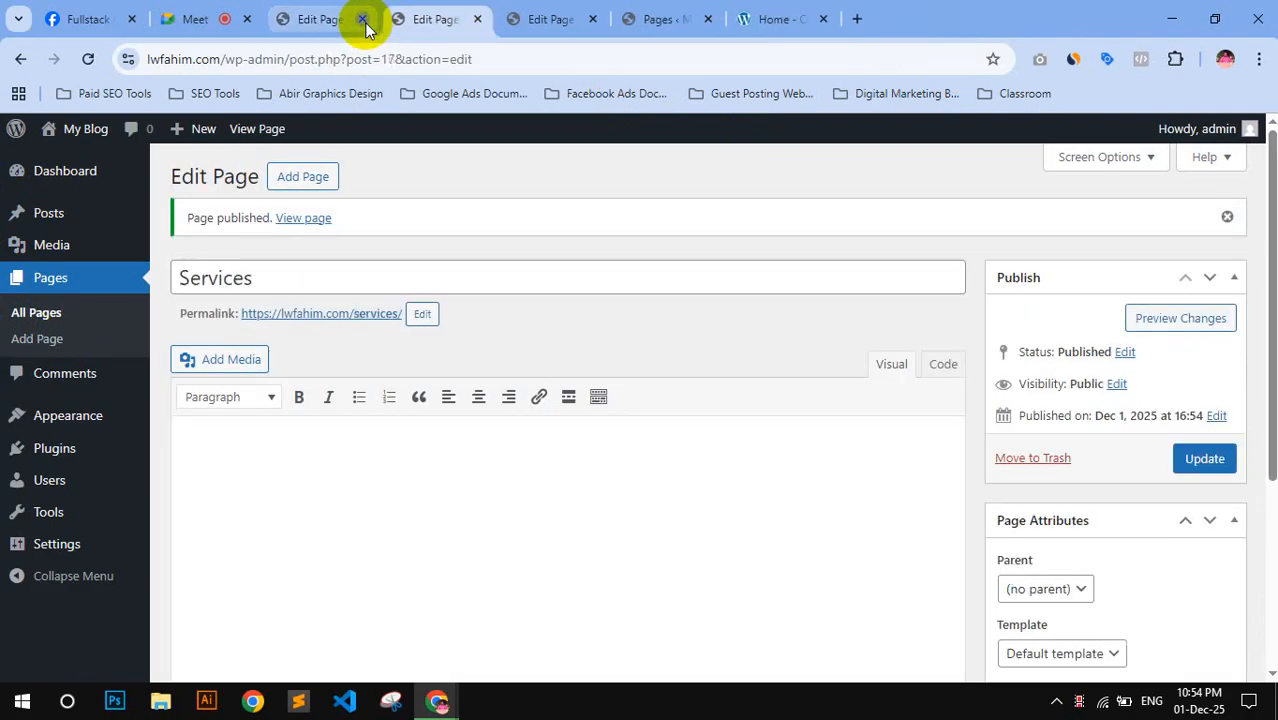
click(366, 22)
click(366, 22)
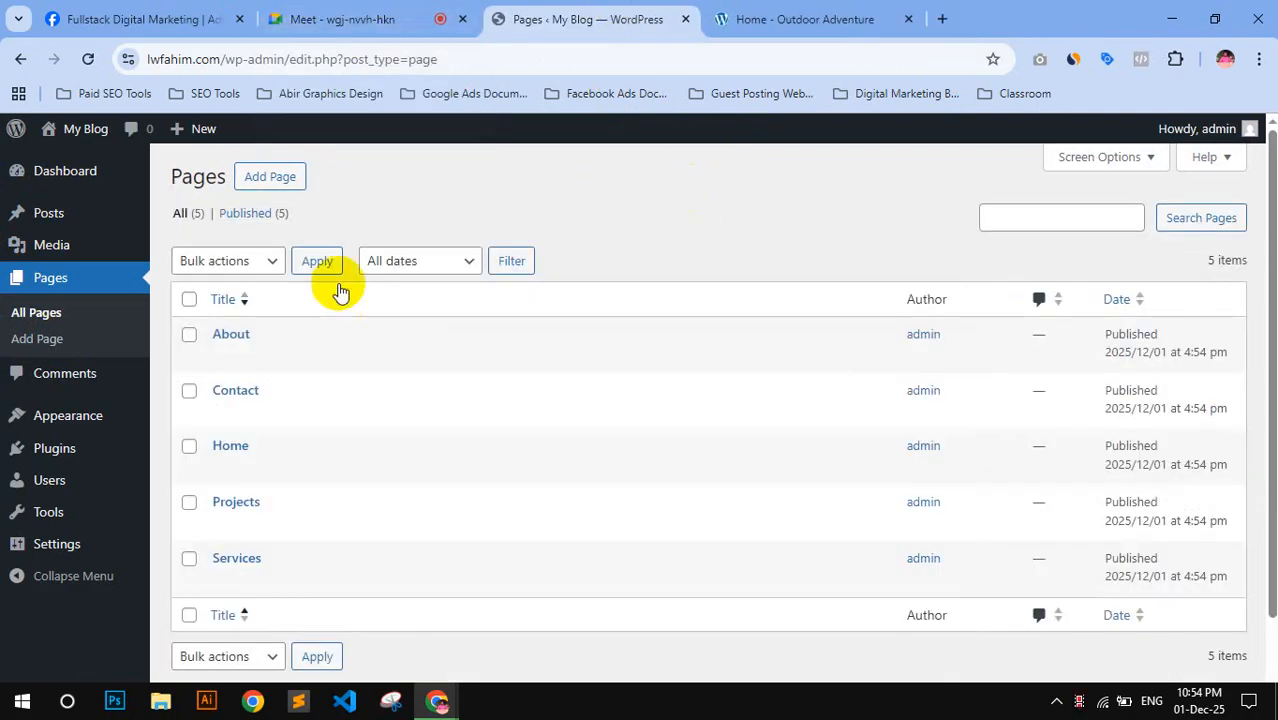
scroll(200, 275, down, 1)
scroll(170, 300, up, 1)
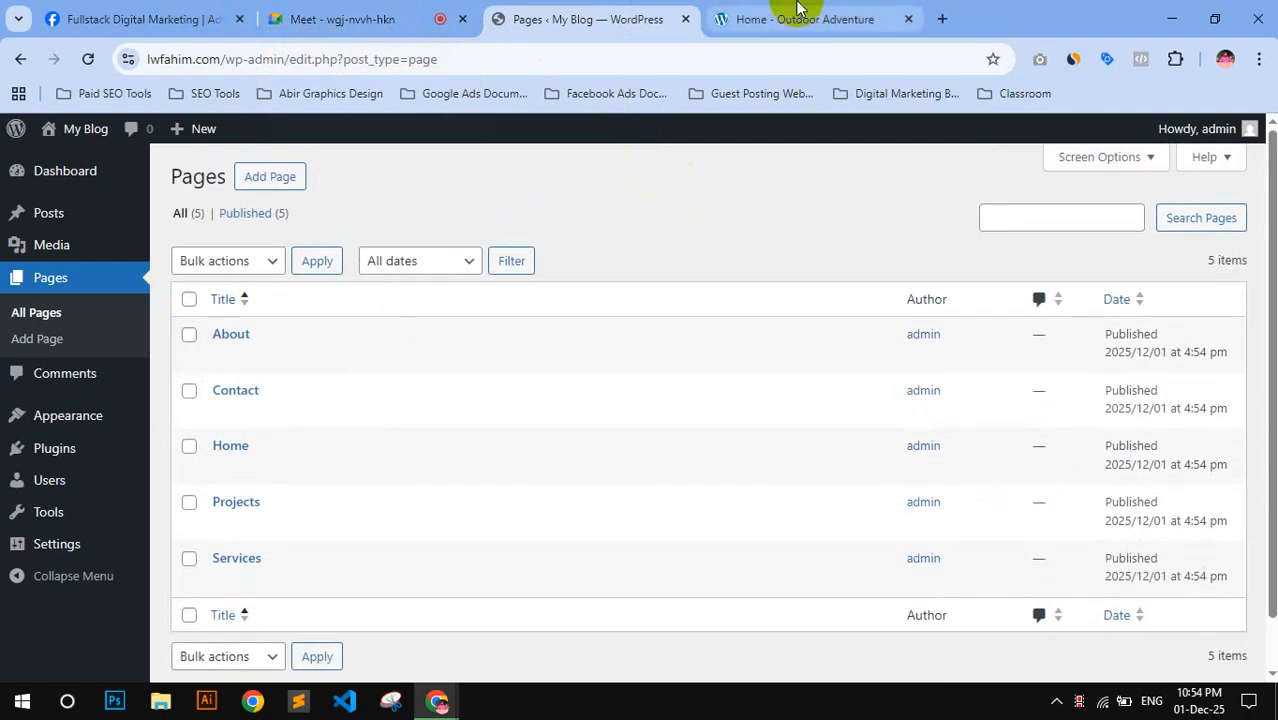
Step: Scroll through the Outdoor Adventure demo homepage, then open a new blank browser tab
click(790, 19)
scroll(650, 245, down, 5)
scroll(590, 215, up, 5)
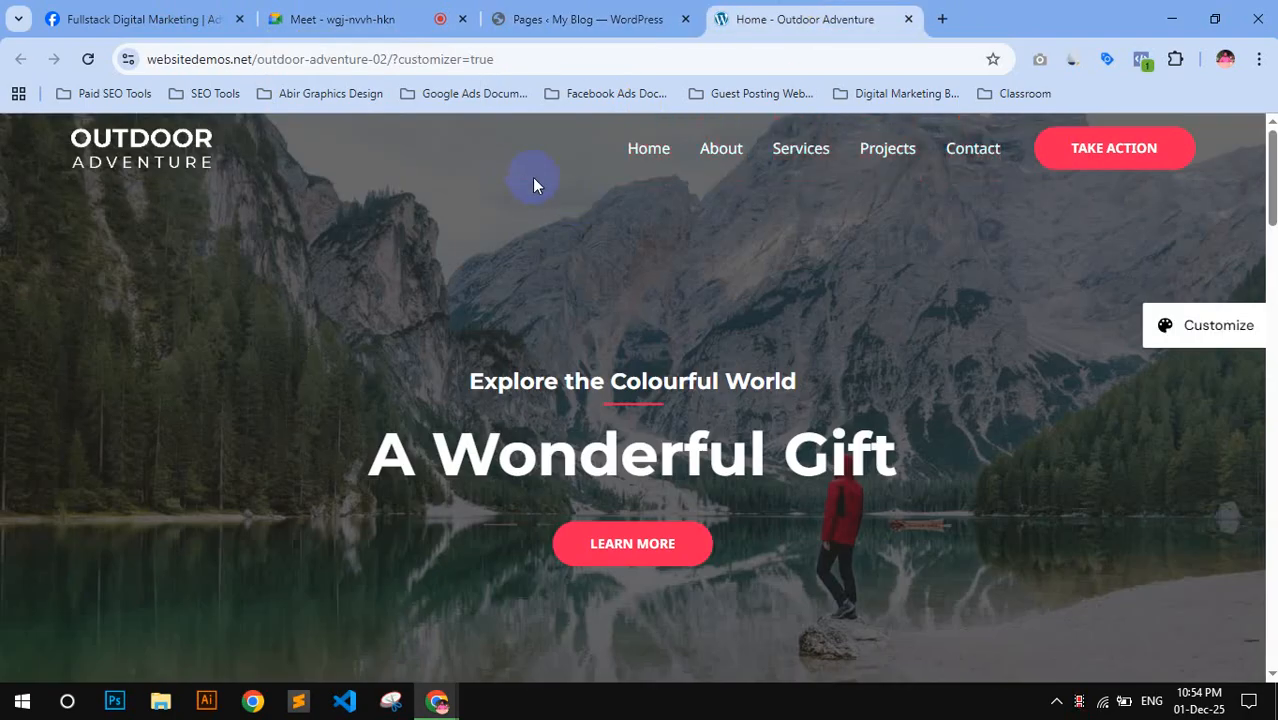
scroll(679, 220, down, 15)
scroll(641, 323, up, 15)
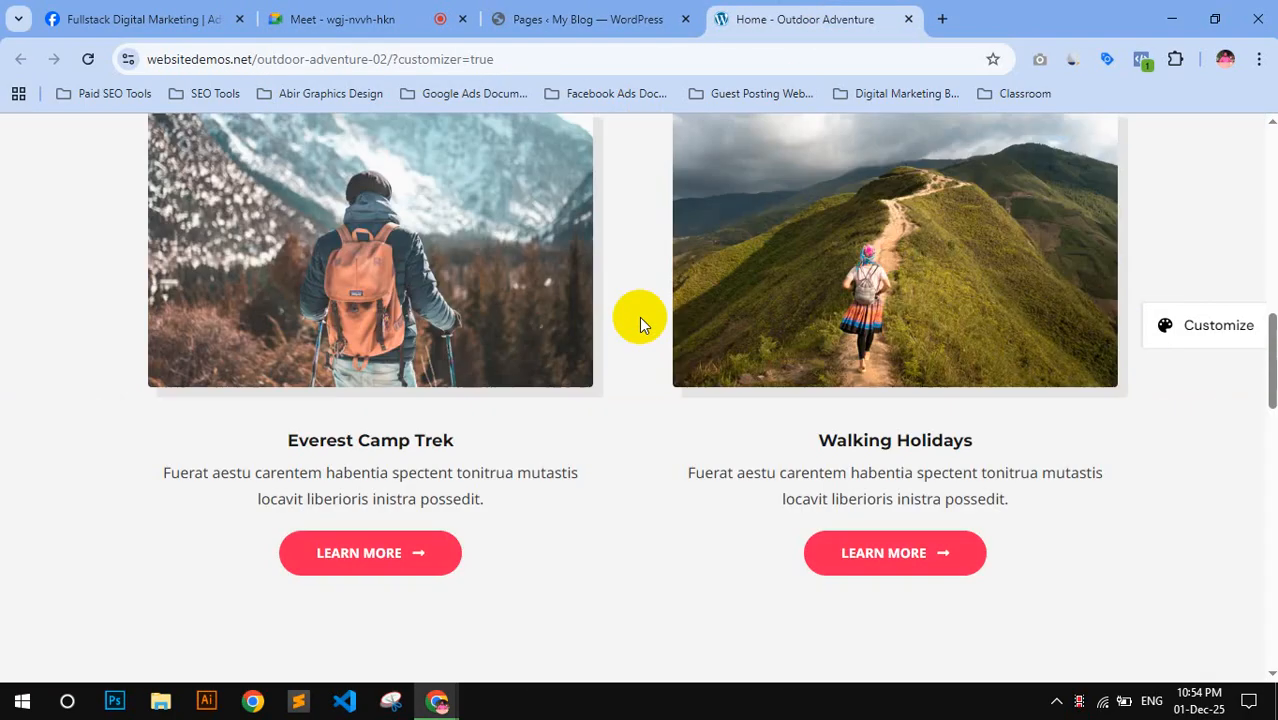
scroll(320, 445, down, 5)
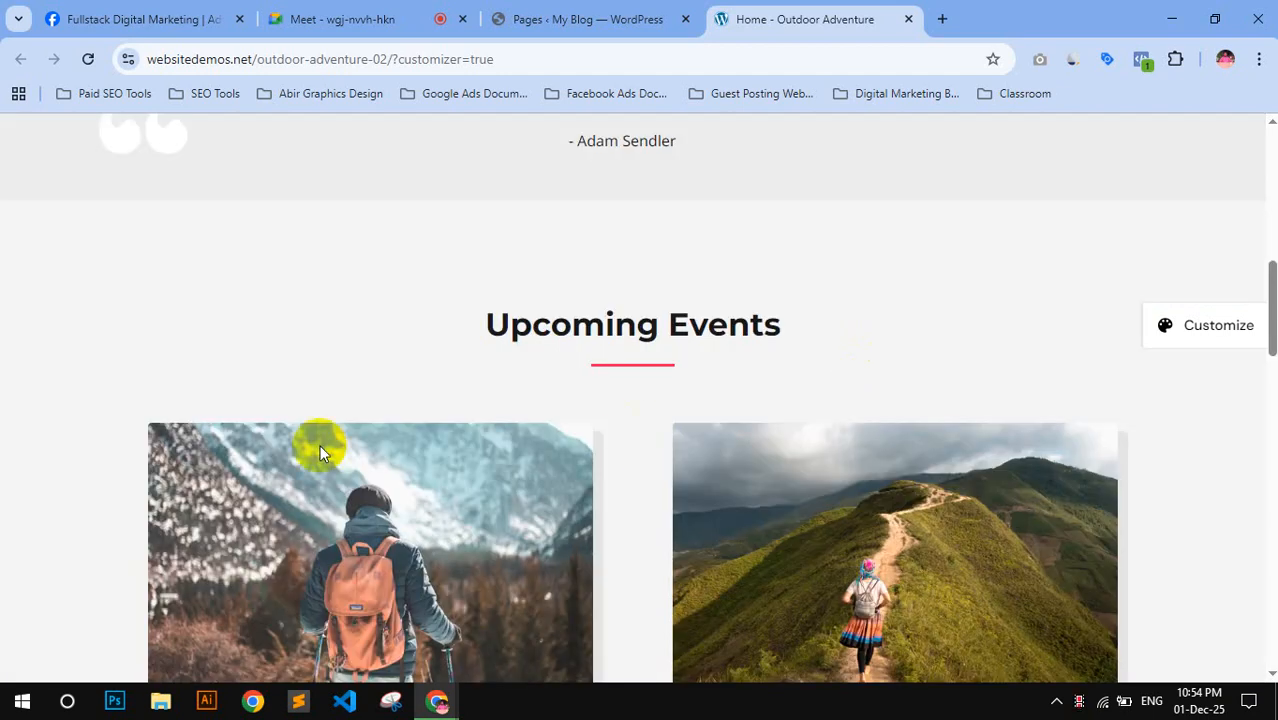
scroll(320, 445, up, 5)
scroll(601, 310, down, 5)
scroll(601, 310, up, 5)
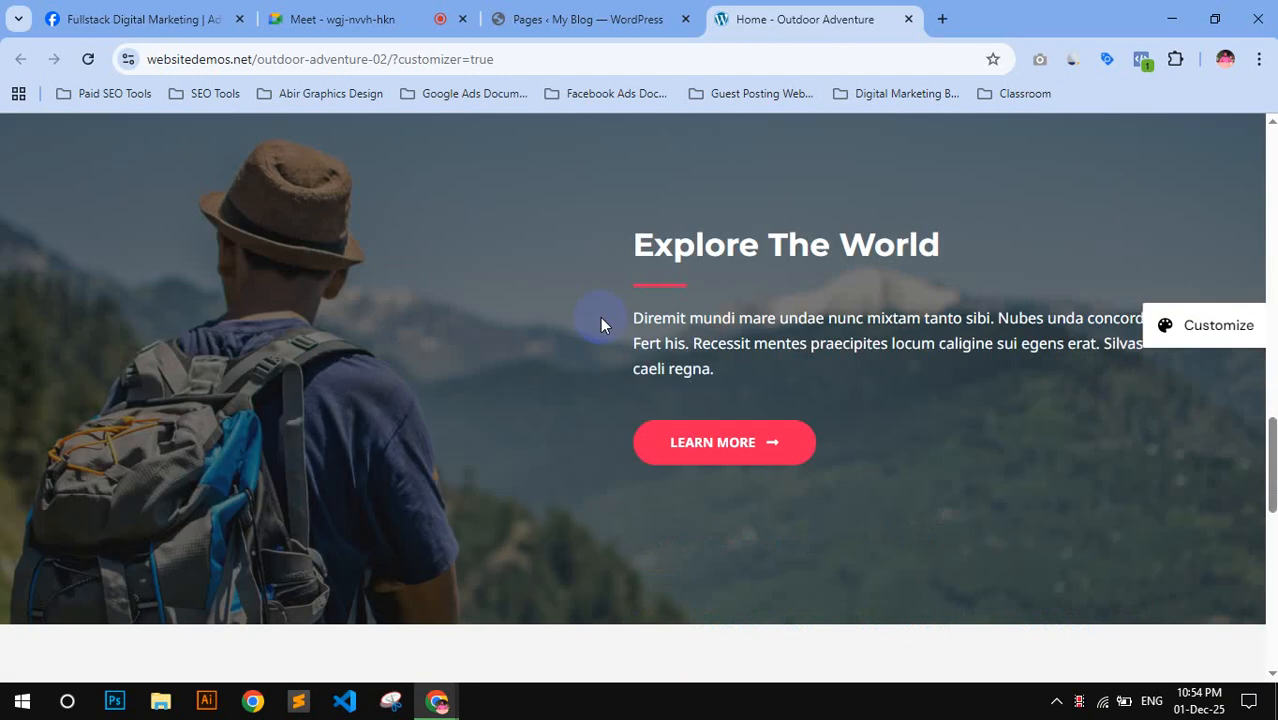
scroll(600, 317, down, 3)
scroll(600, 317, up, 10)
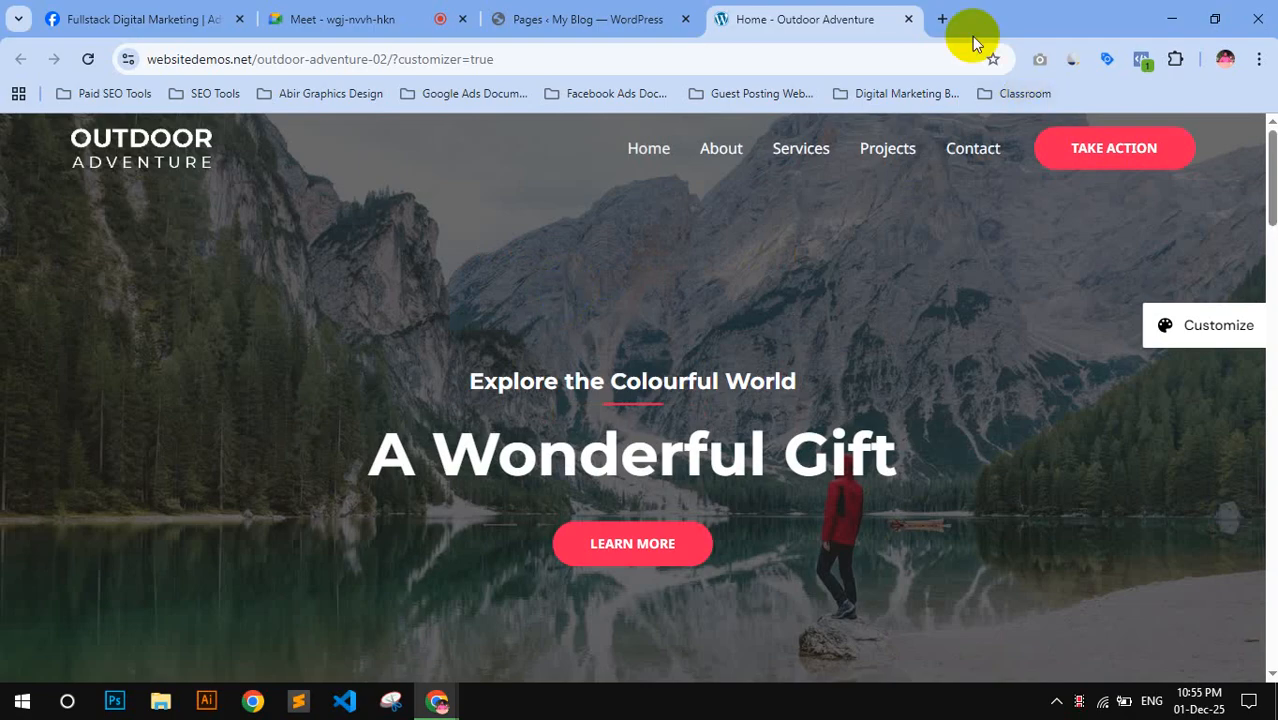
click(945, 18)
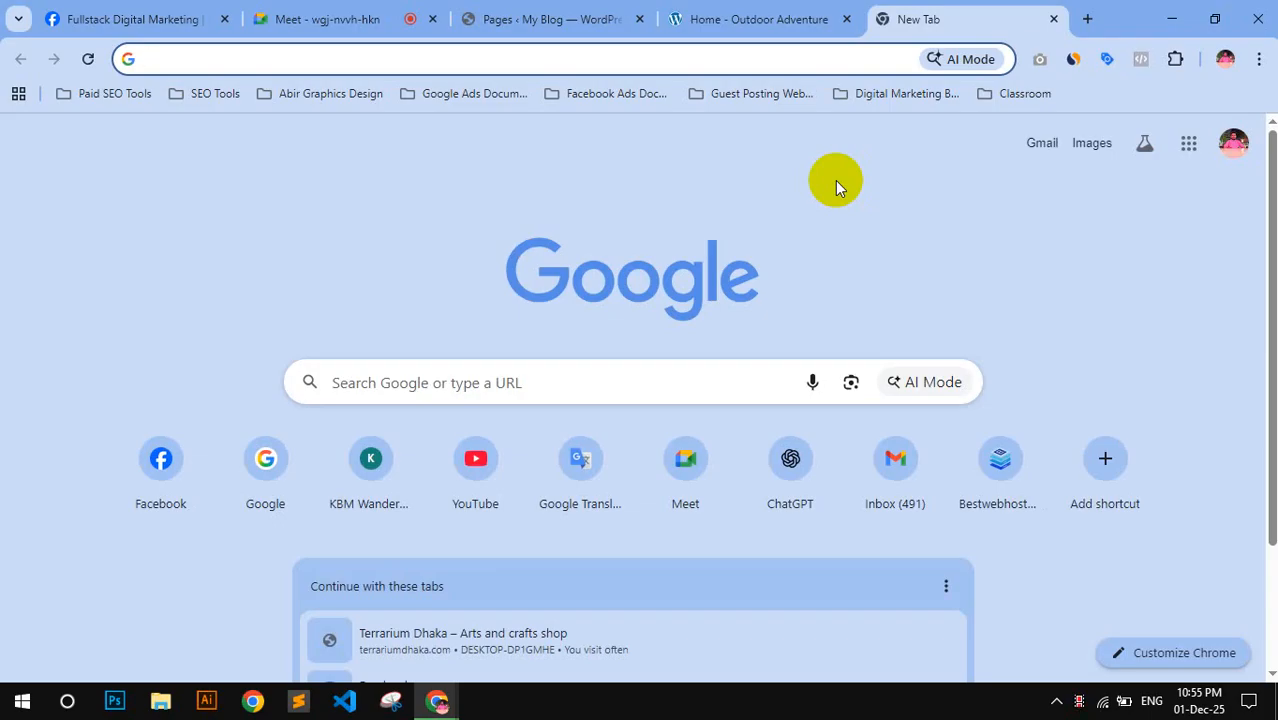
Step: Search Google for whatwpthemeisthat and open the What WordPress Theme Is That site
text(go)
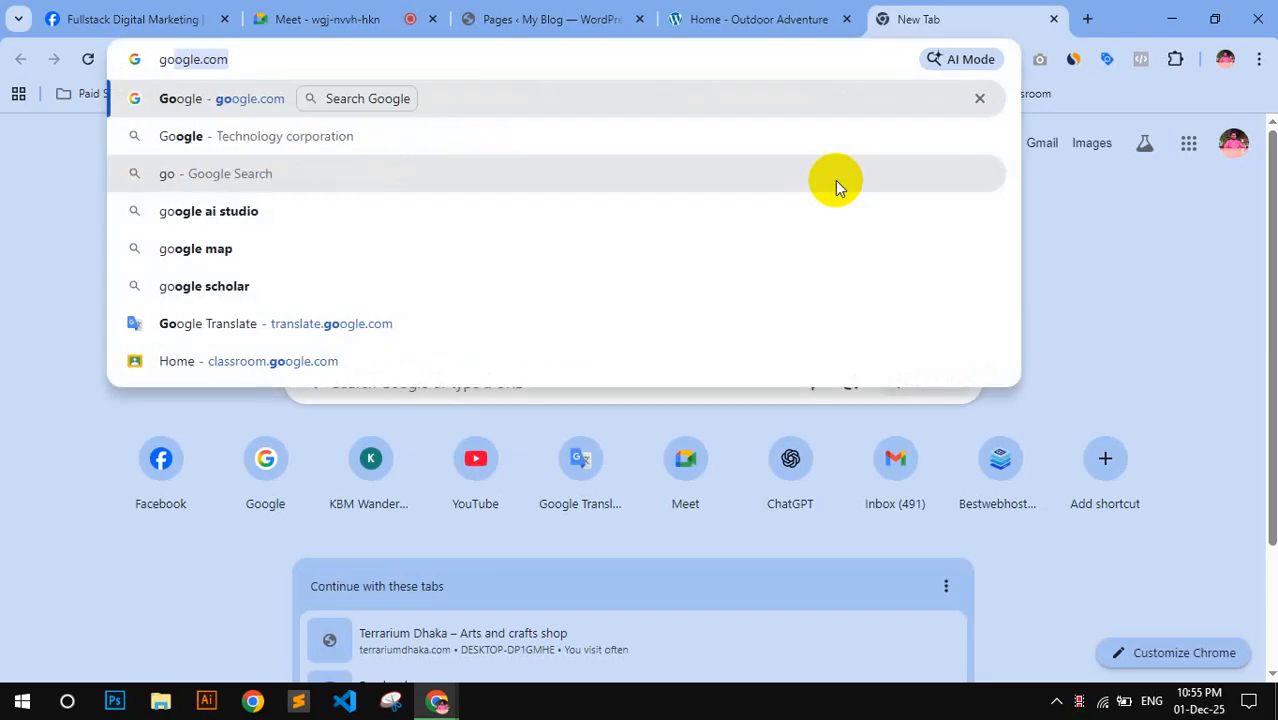
key(Return)
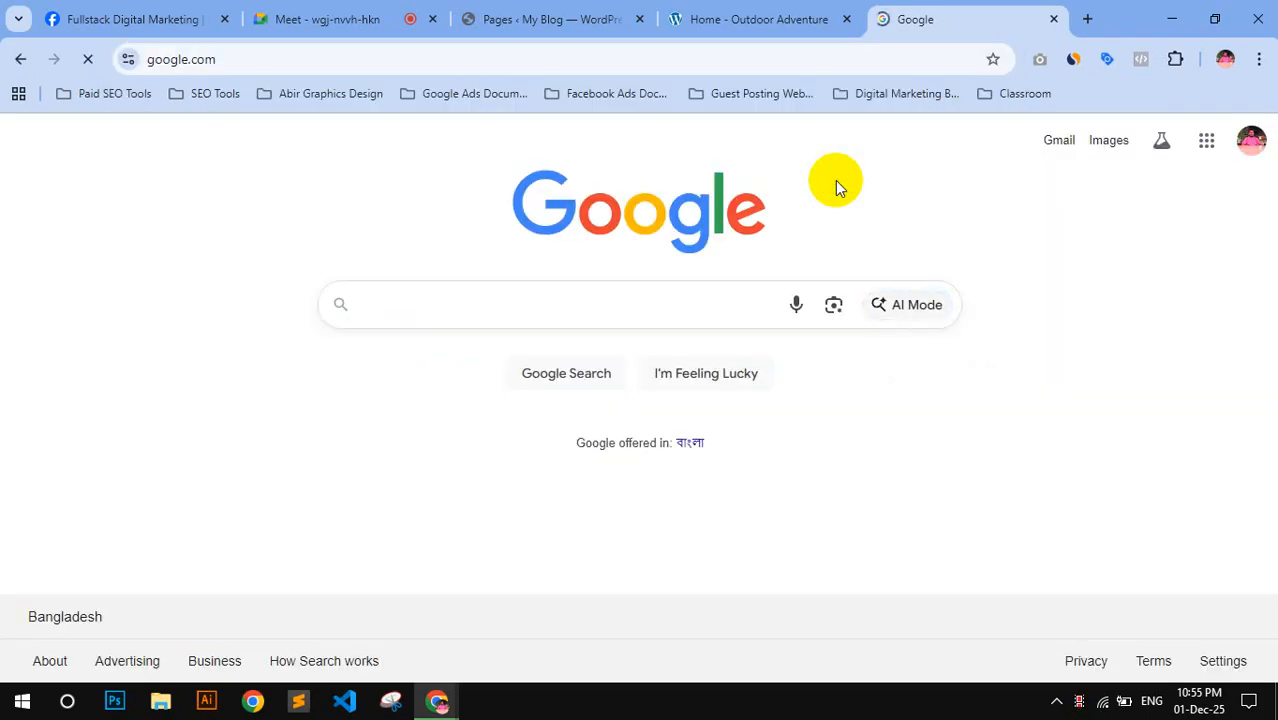
text(what)
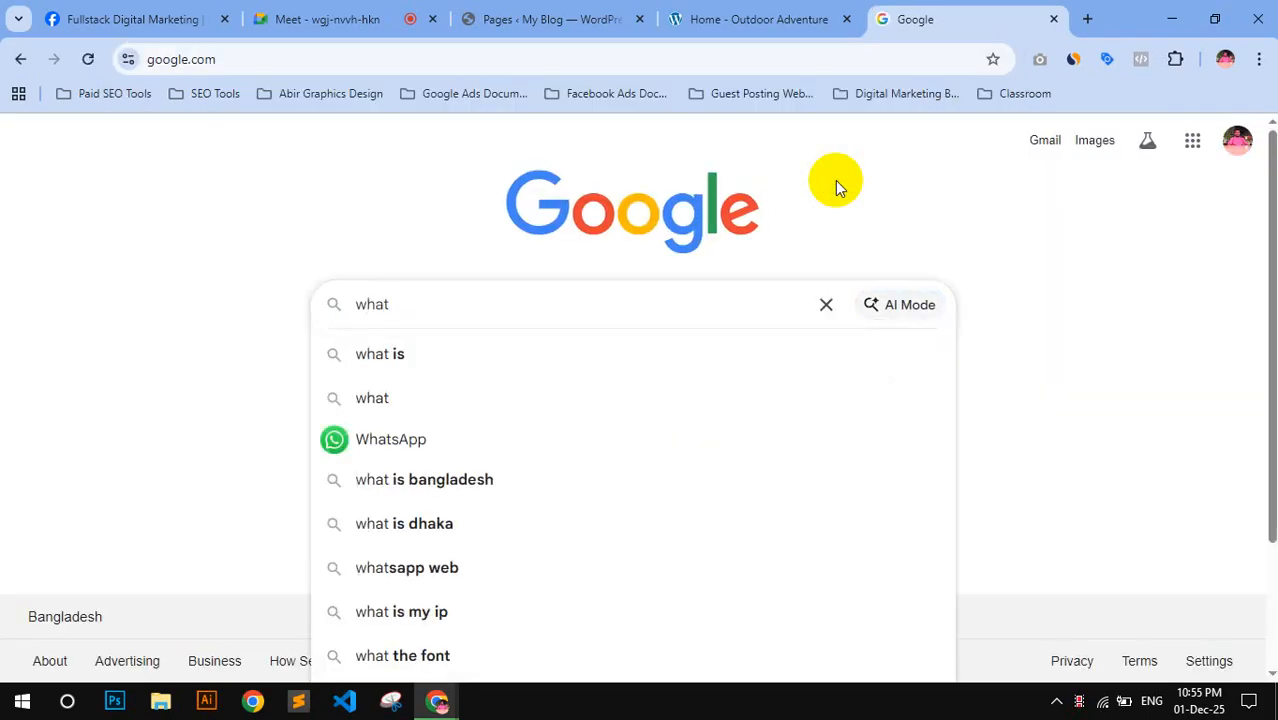
text(wptheme)
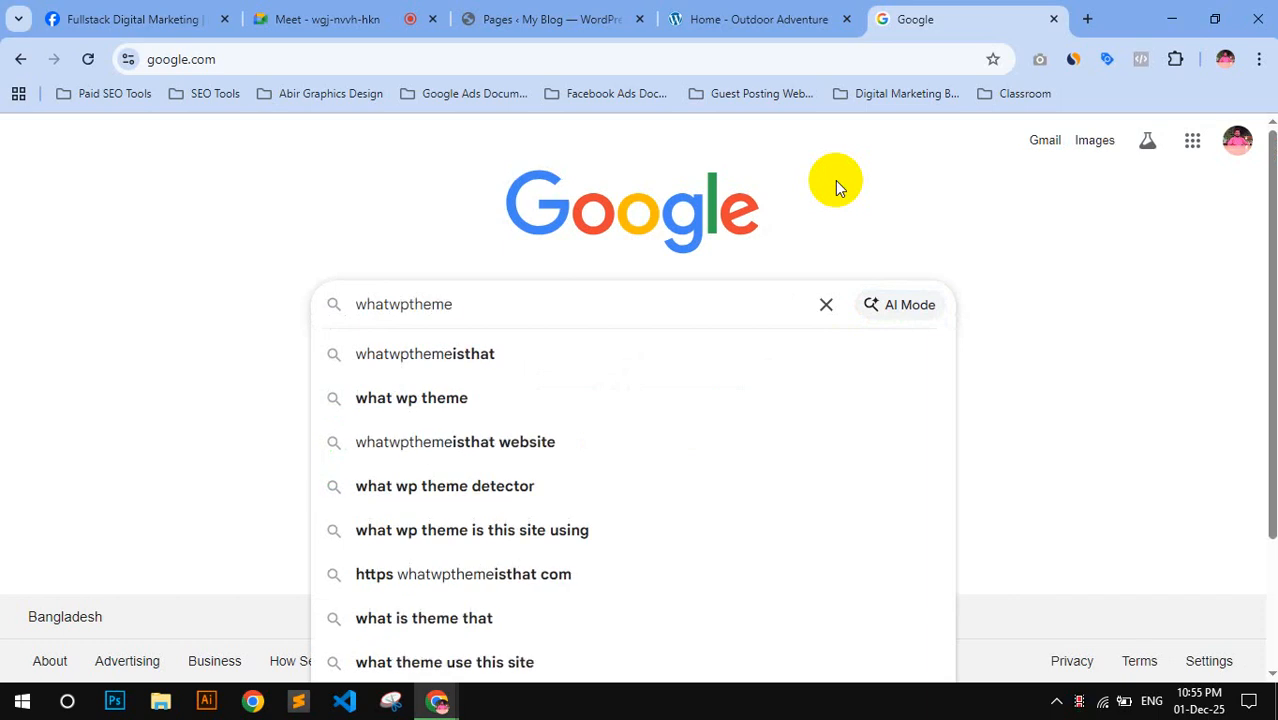
text(isthat)
key(Return)
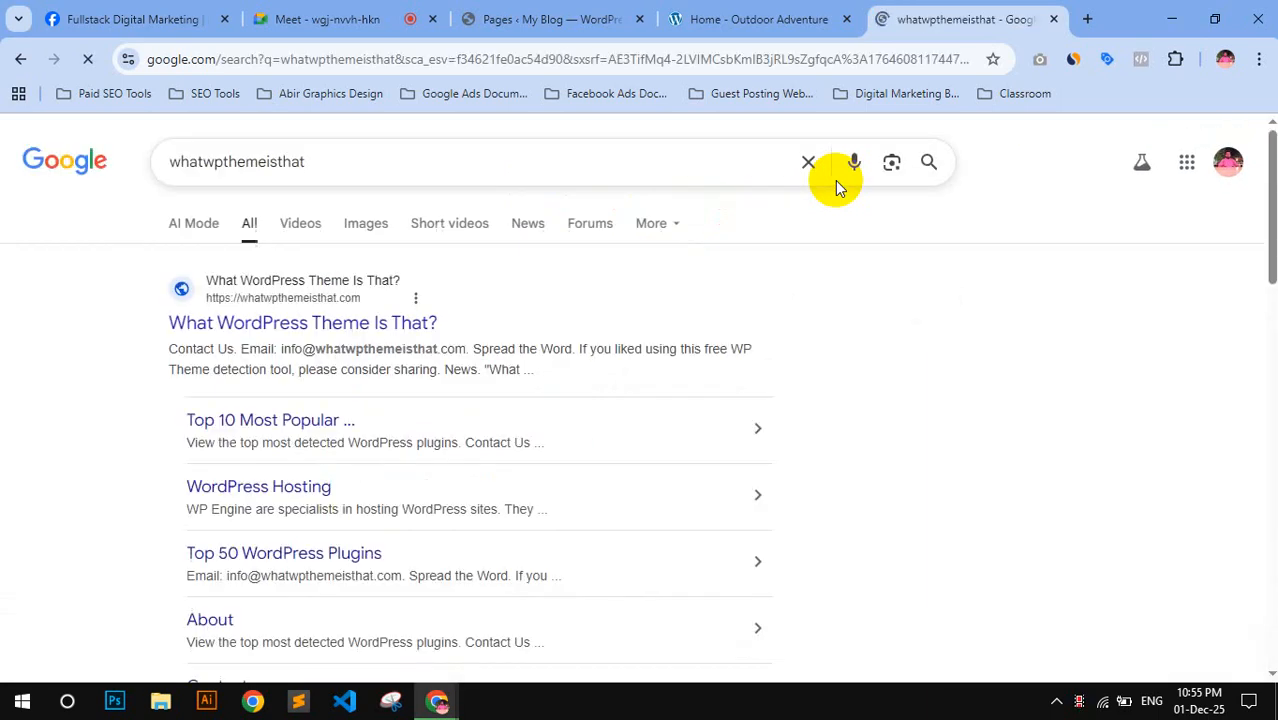
click(321, 323)
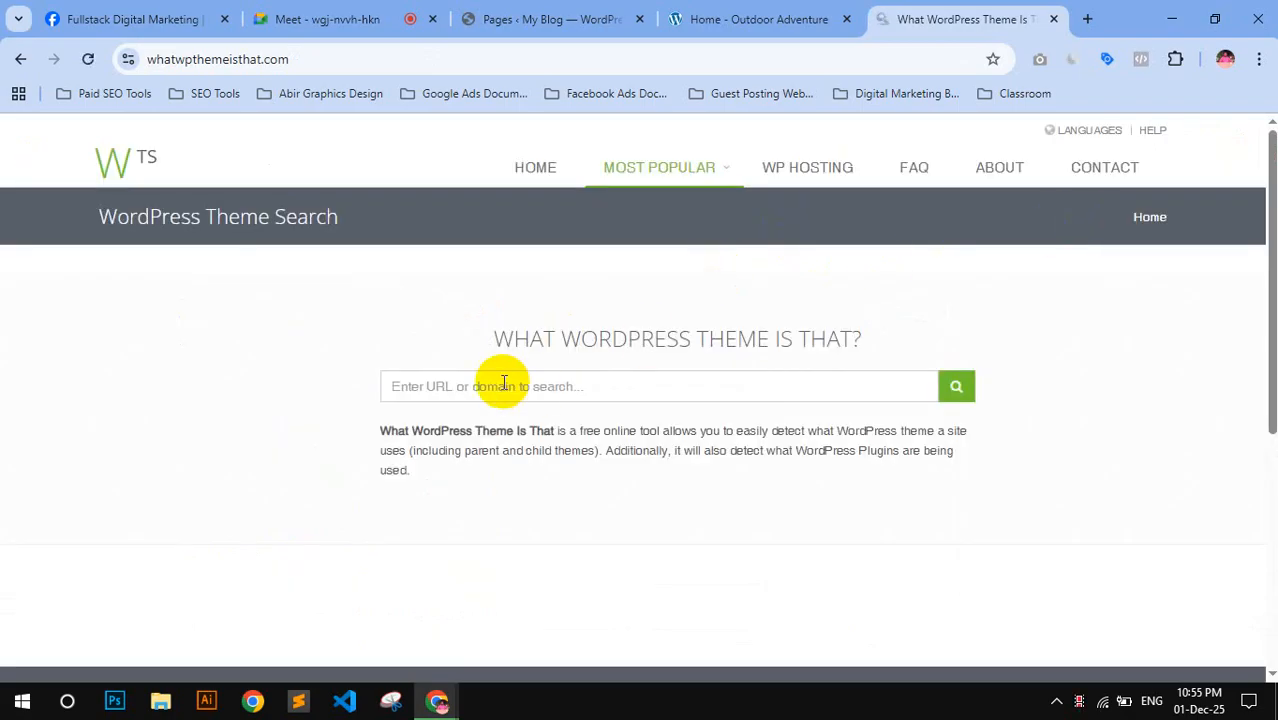
Step: Strip ?customizer=true from the demo address, reload it, and copy the clean URL
click(707, 20)
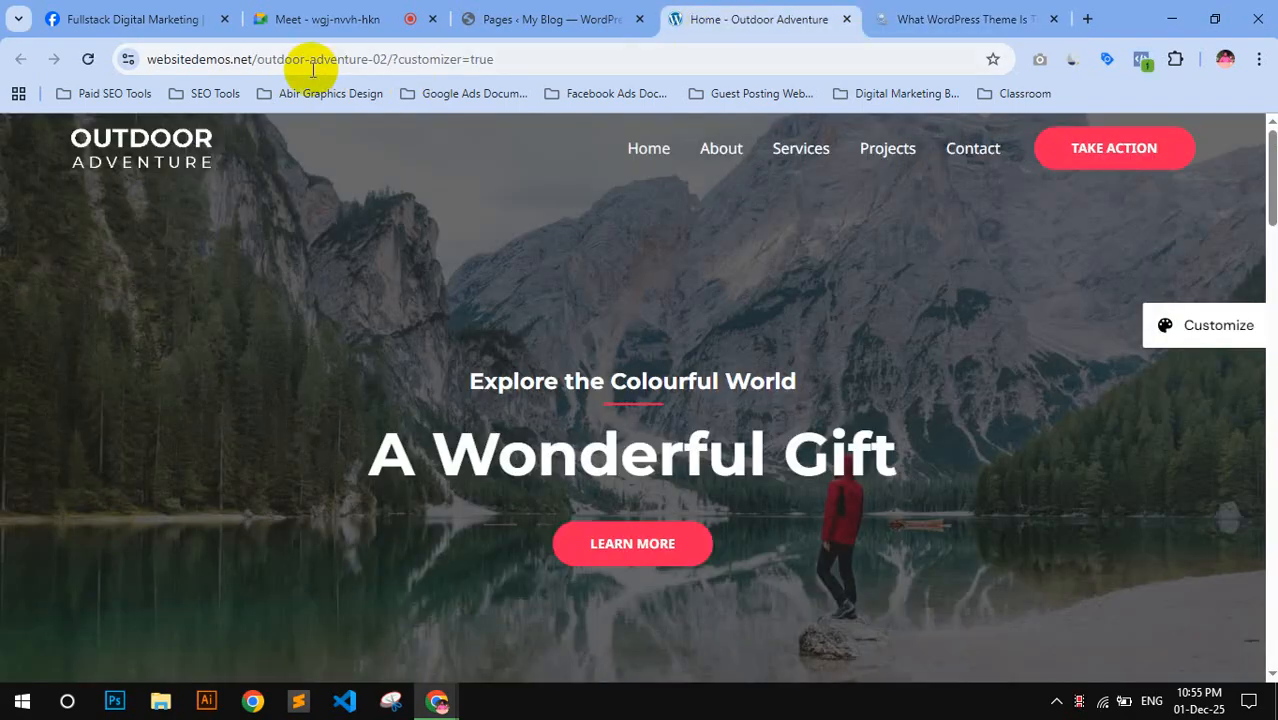
drag(386, 59, 693, 63)
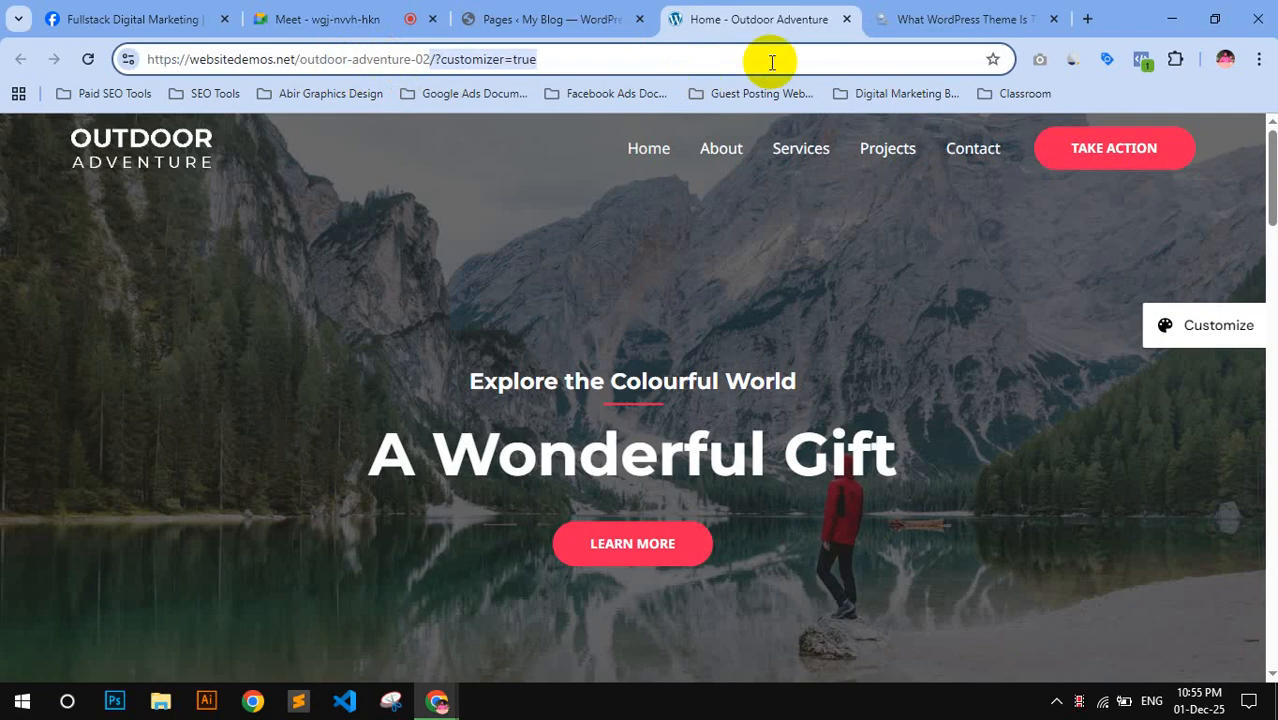
key(BackSpace)
key(Return)
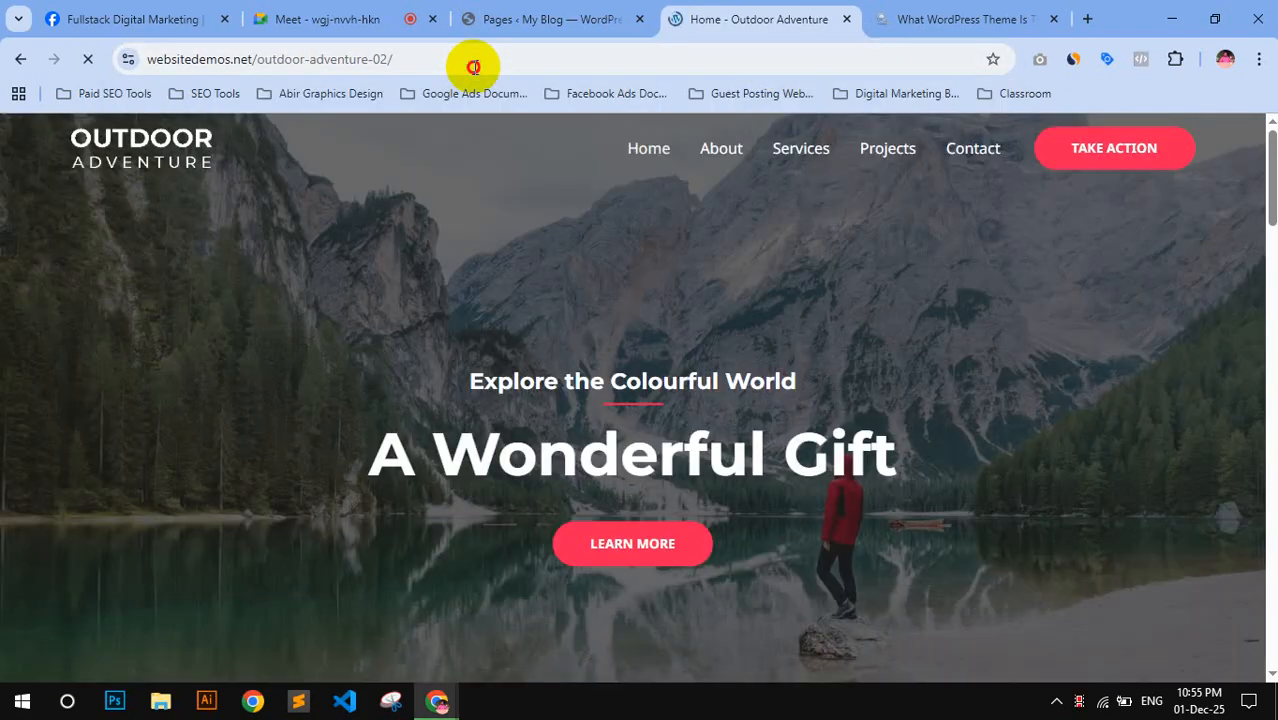
click(471, 63)
key(ctrl+c)
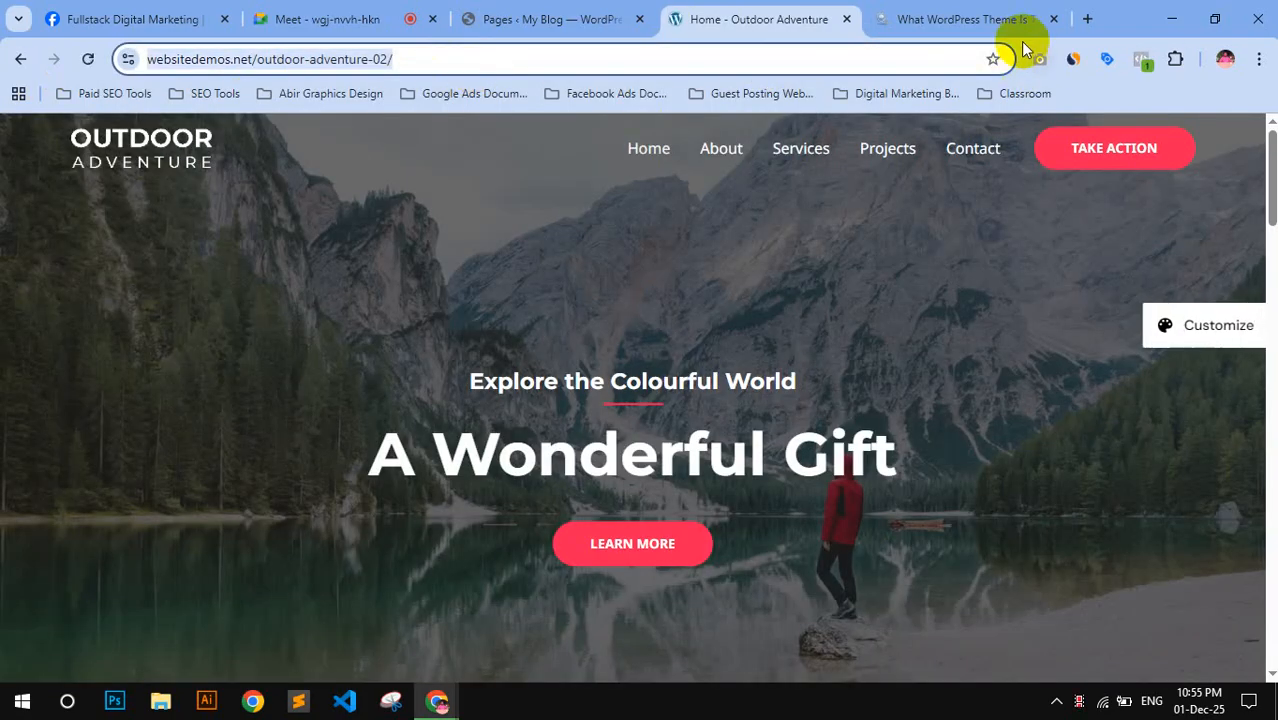
Step: Run the theme lookup on the demo URL; it finds no theme, only Elementor plugins
click(985, 20)
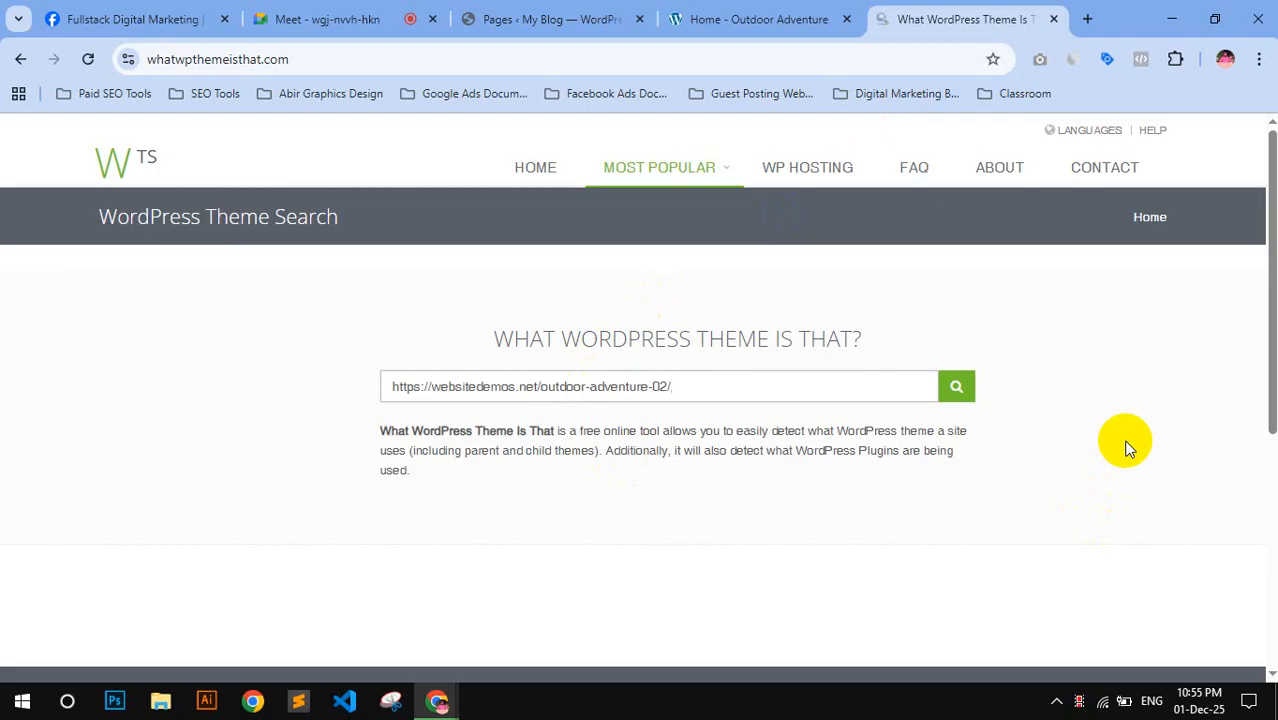
click(958, 389)
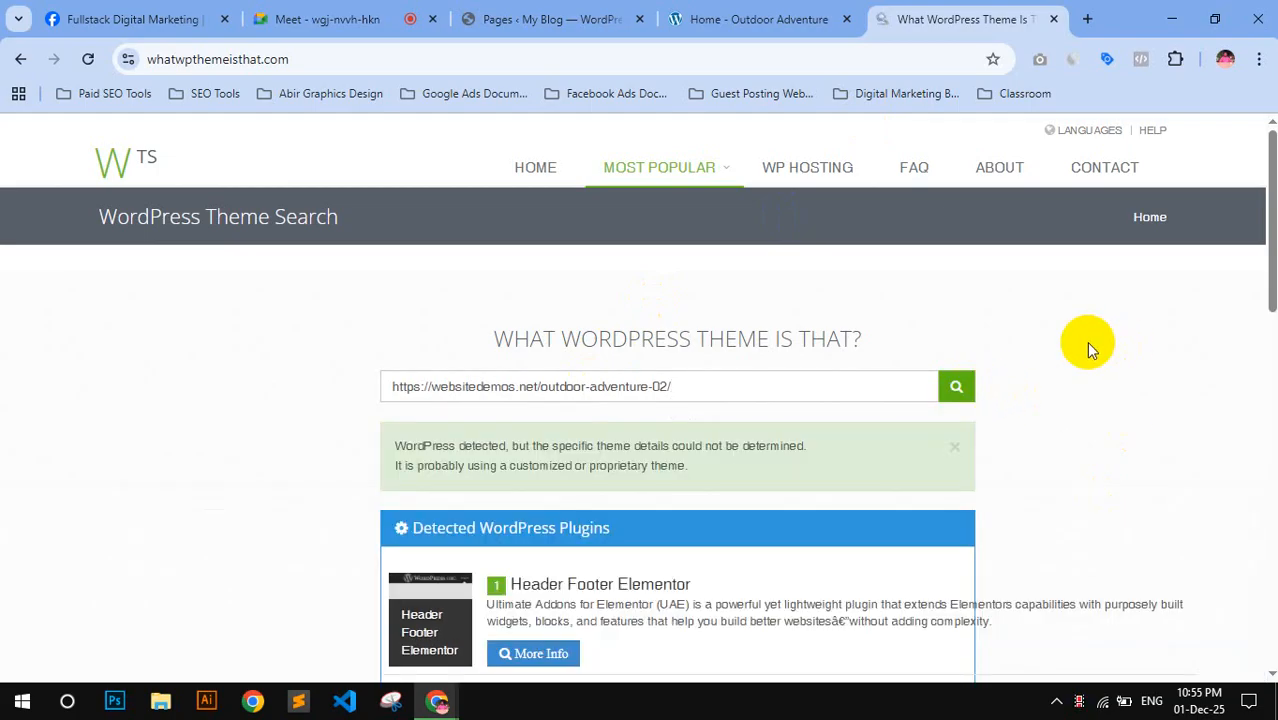
scroll(1086, 341, down, 3)
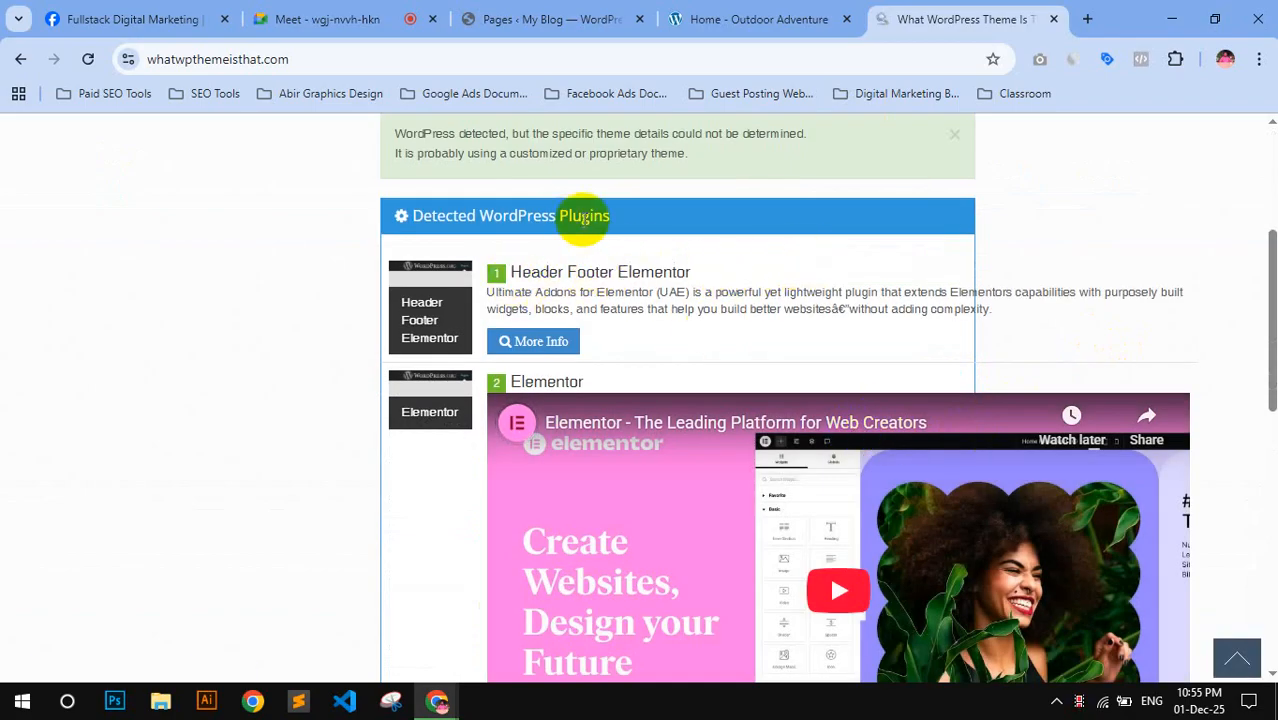
scroll(585, 214, up, 2)
scroll(562, 248, down, 2)
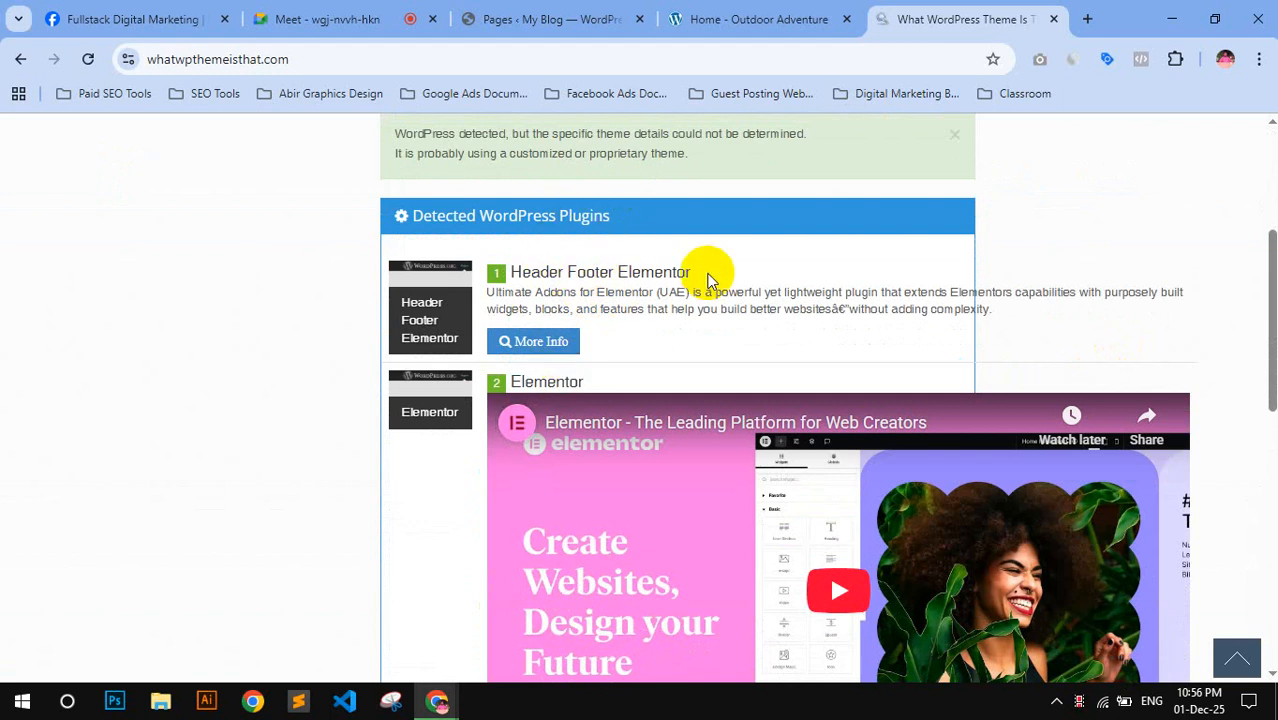
scroll(600, 240, down, 4)
scroll(665, 340, down, 4)
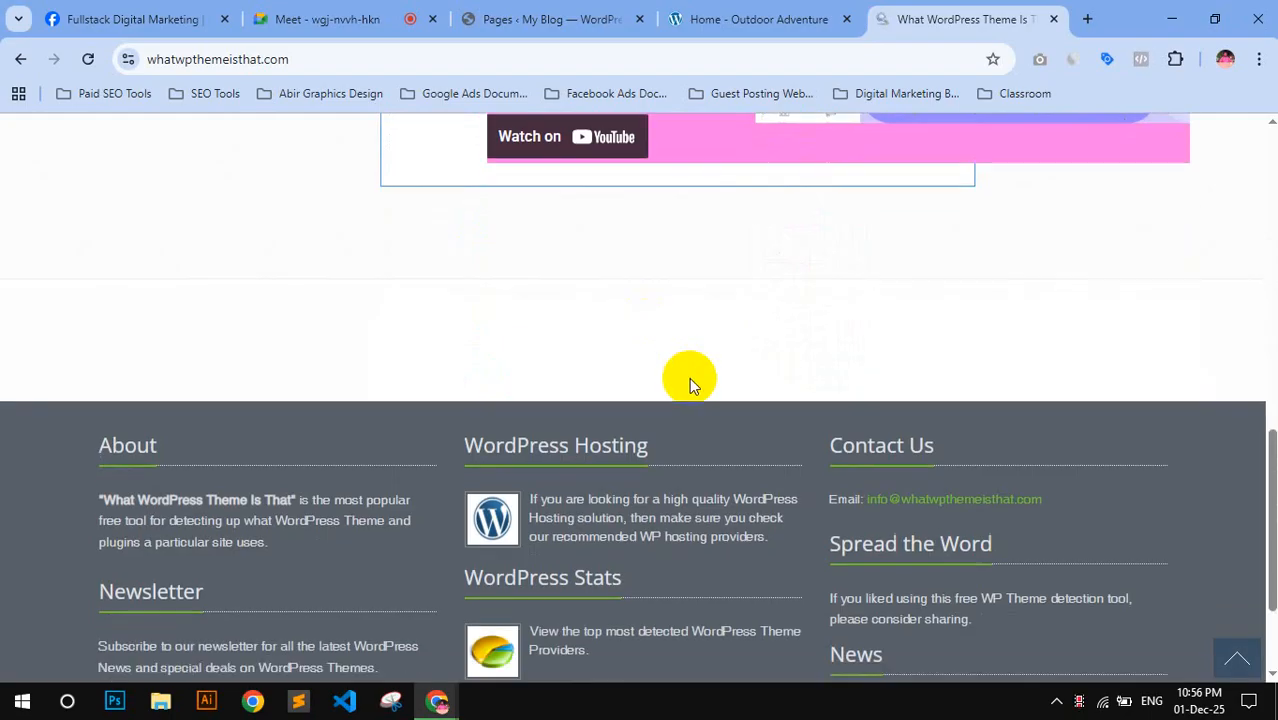
scroll(689, 377, up, 10)
scroll(689, 377, down, 7)
scroll(689, 377, up, 1)
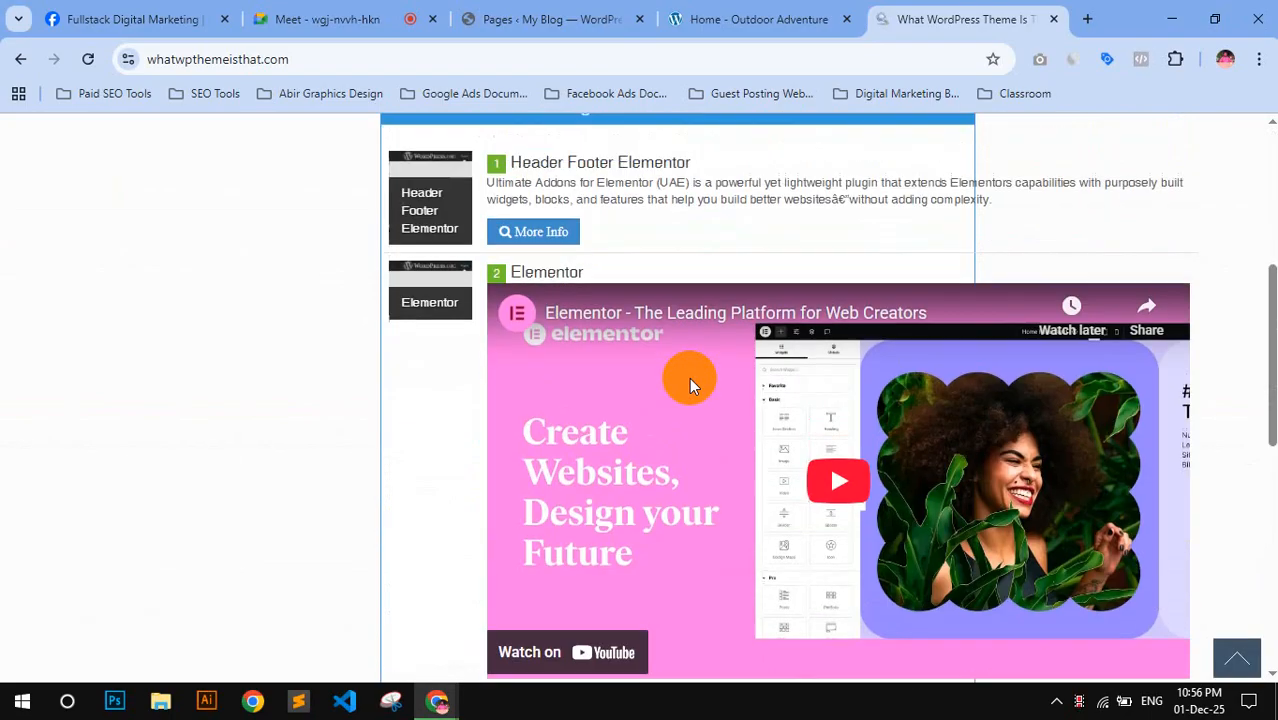
scroll(689, 377, up, 5)
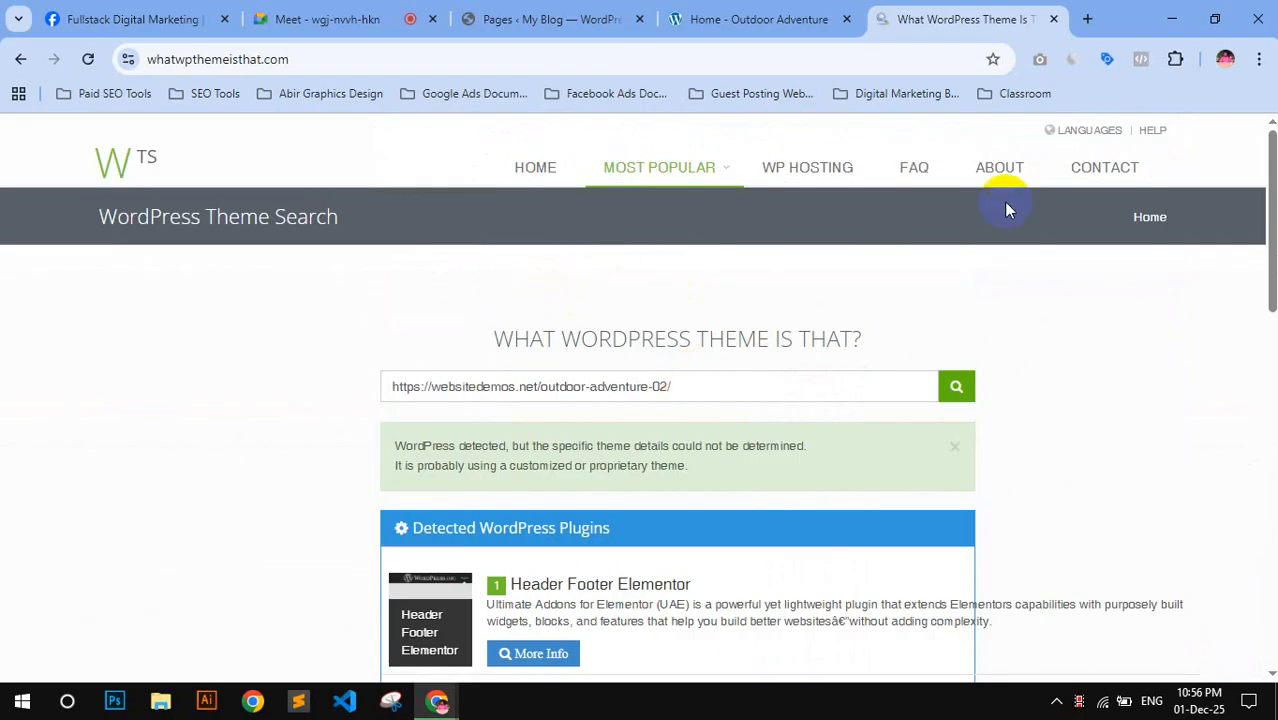
click(1086, 20)
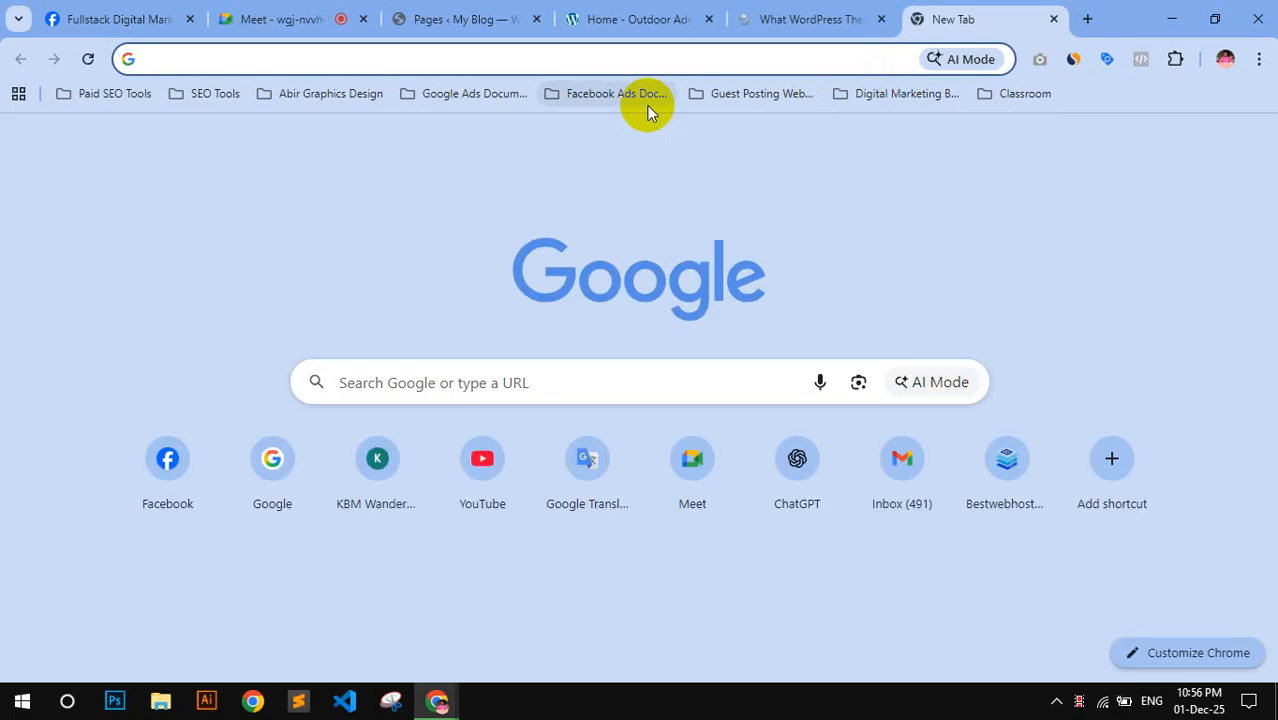
Step: Search Google for wpthemedetector and open the WordPress Theme Detector site
text(go)
key(Return)
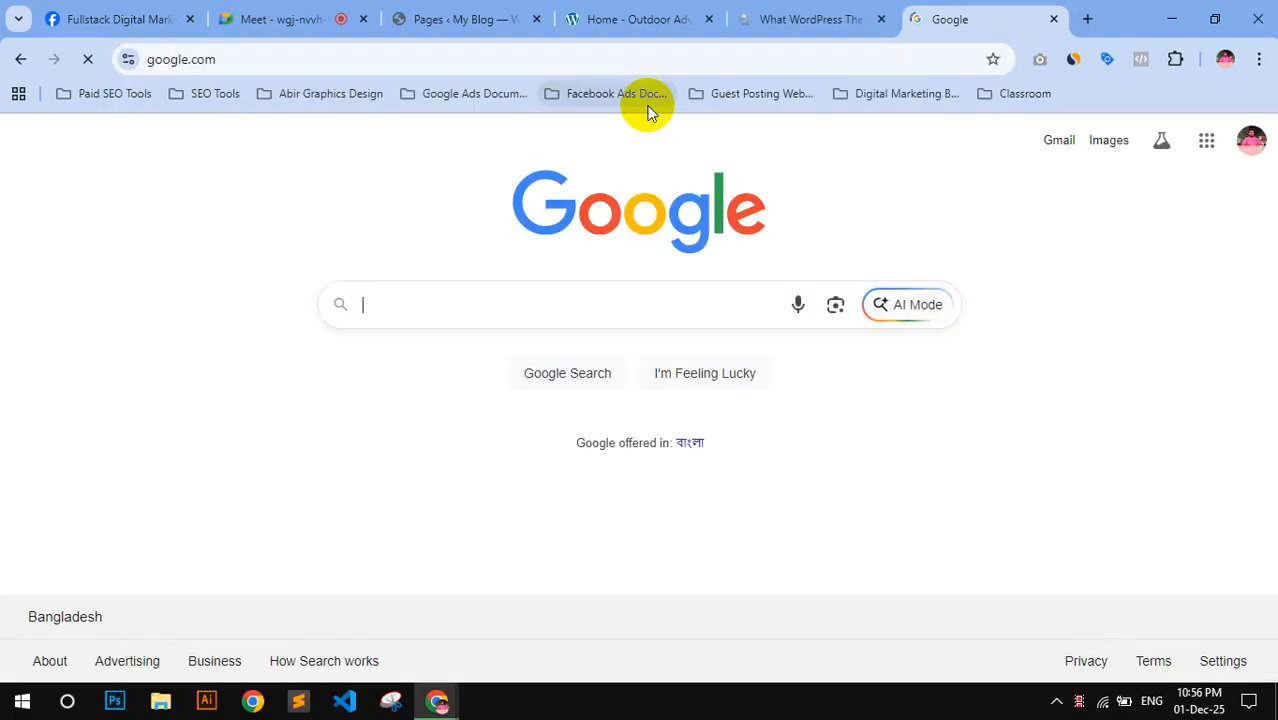
text(wptheme)
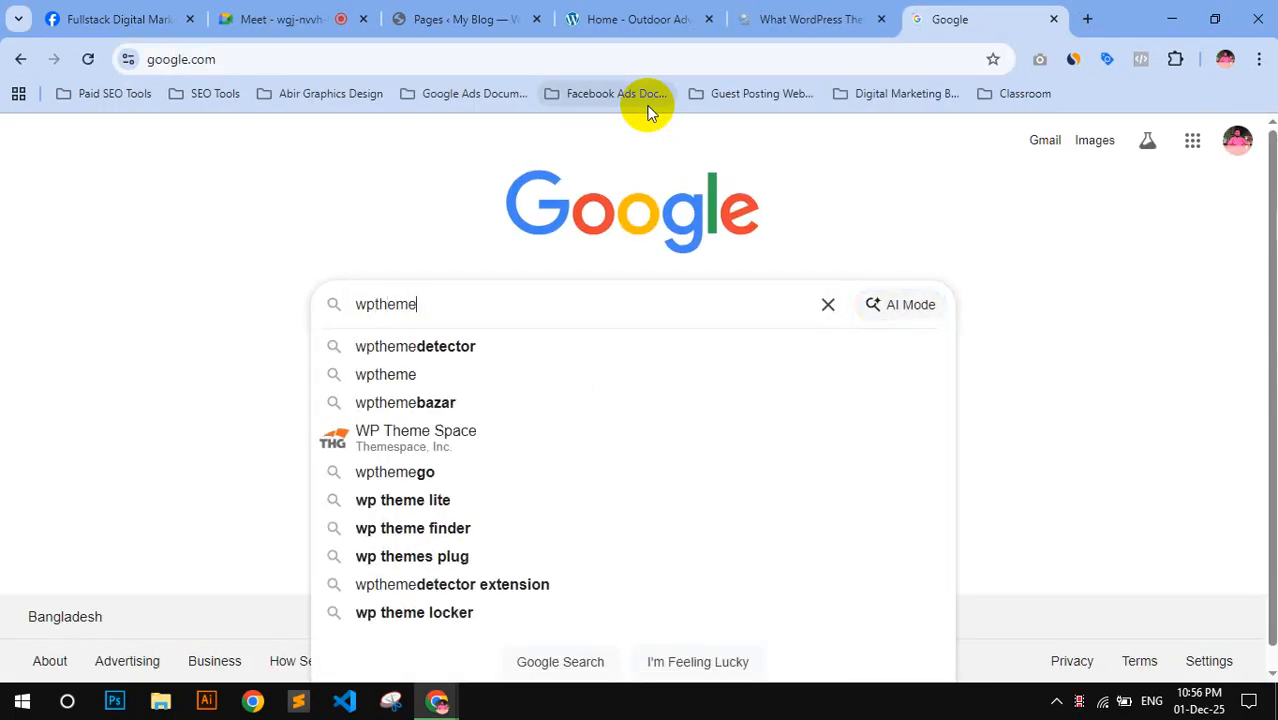
click(453, 343)
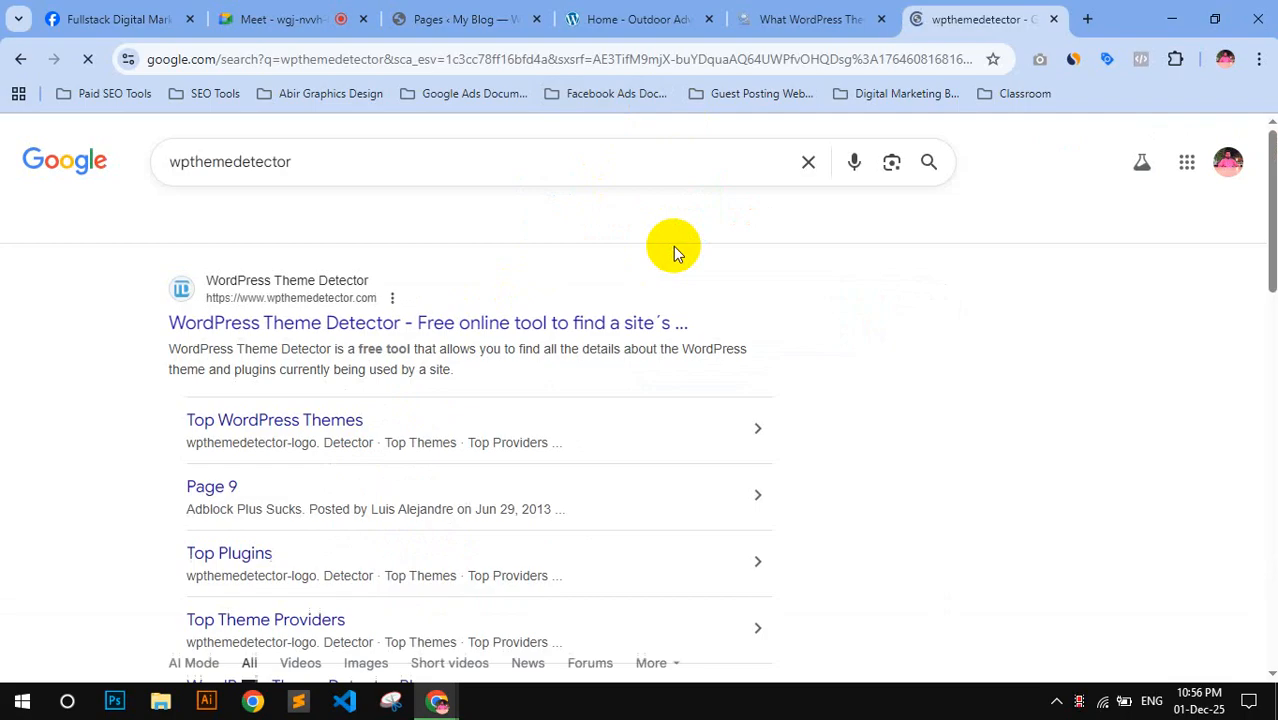
click(513, 322)
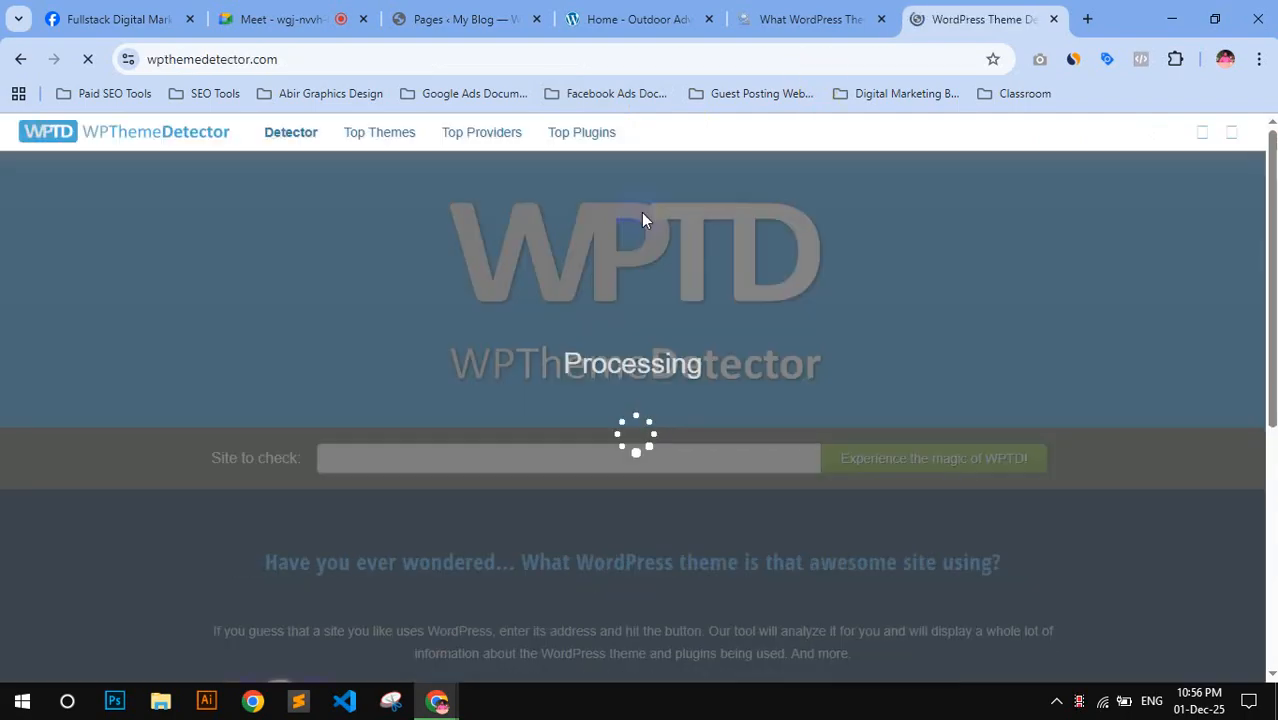
Step: Paste the demo URL into the detector and check which theme it uses
click(429, 420)
key(ctrl+v)
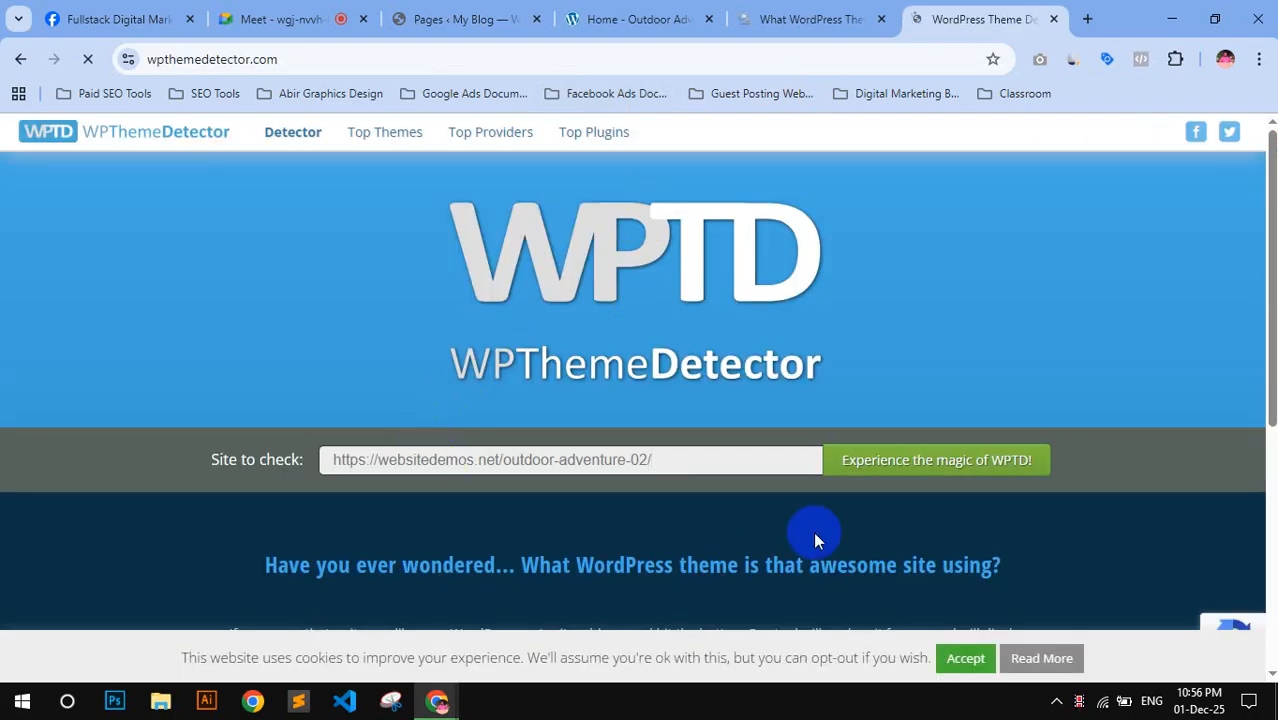
click(881, 460)
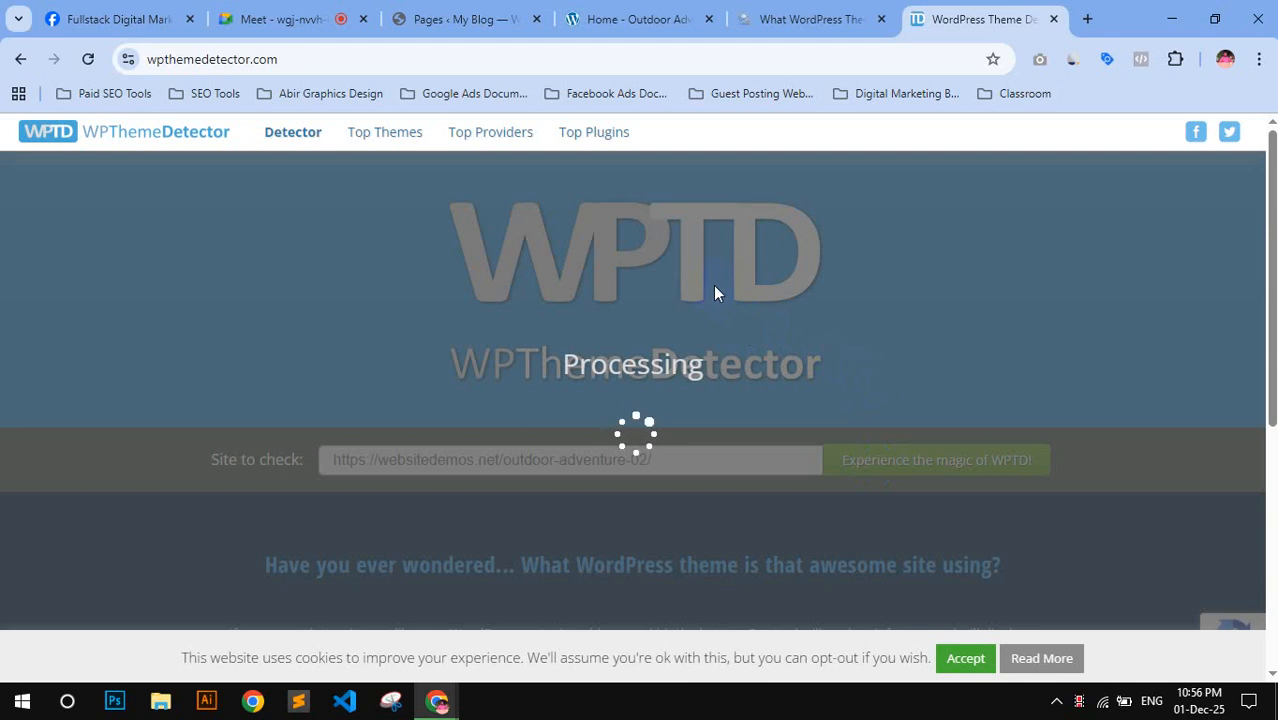
Step: Review the detected Astra theme and Elementor plugins, then close the detector tab
scroll(707, 292, down, 3)
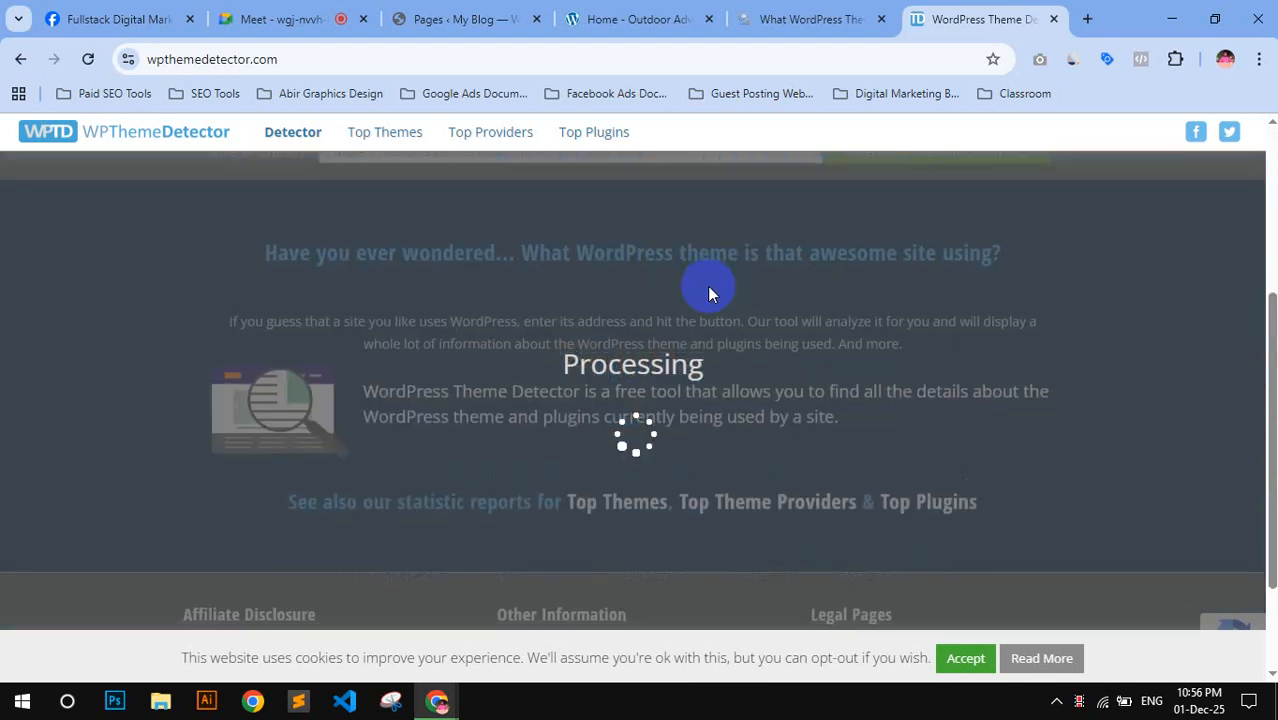
scroll(707, 286, up, 3)
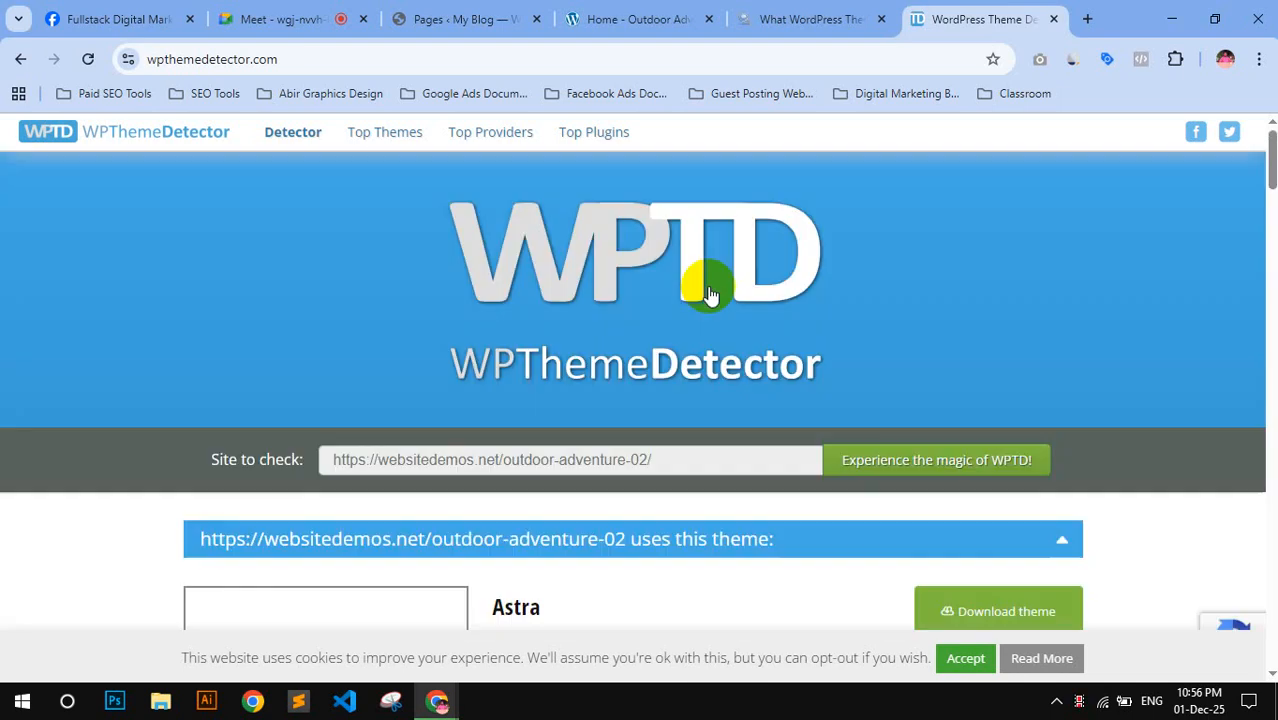
scroll(707, 292, down, 2)
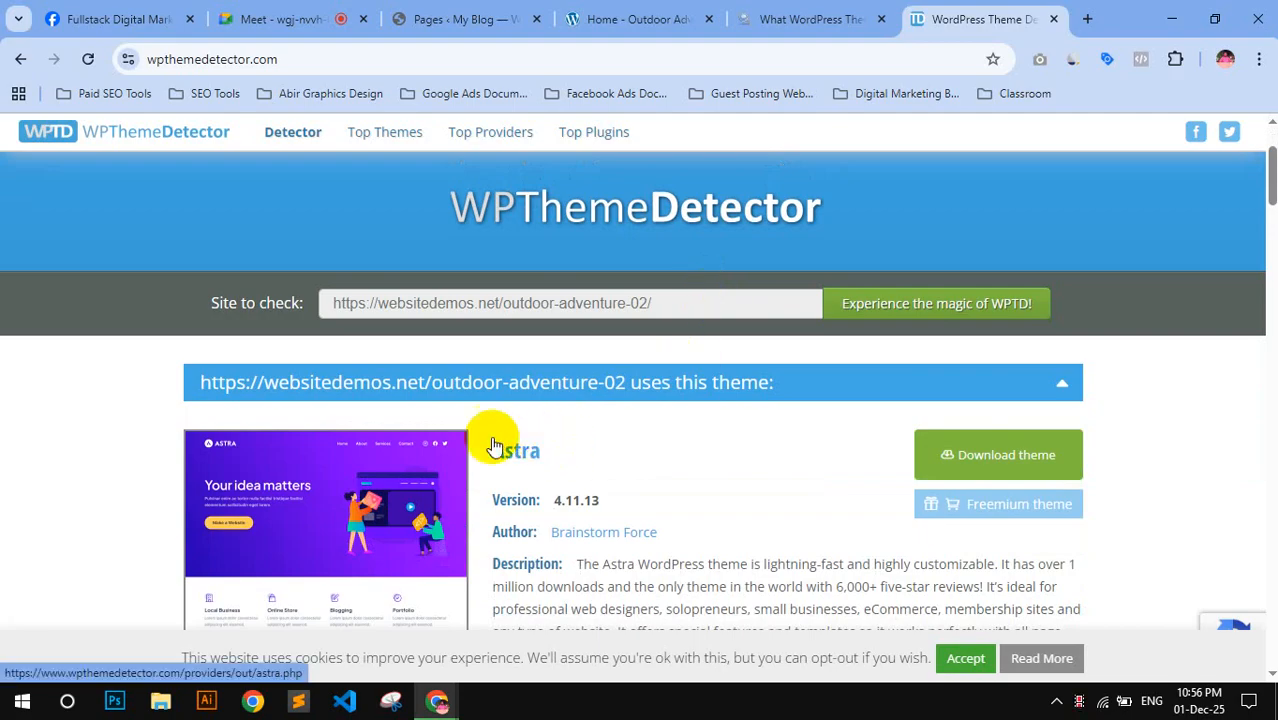
scroll(650, 470, down, 3)
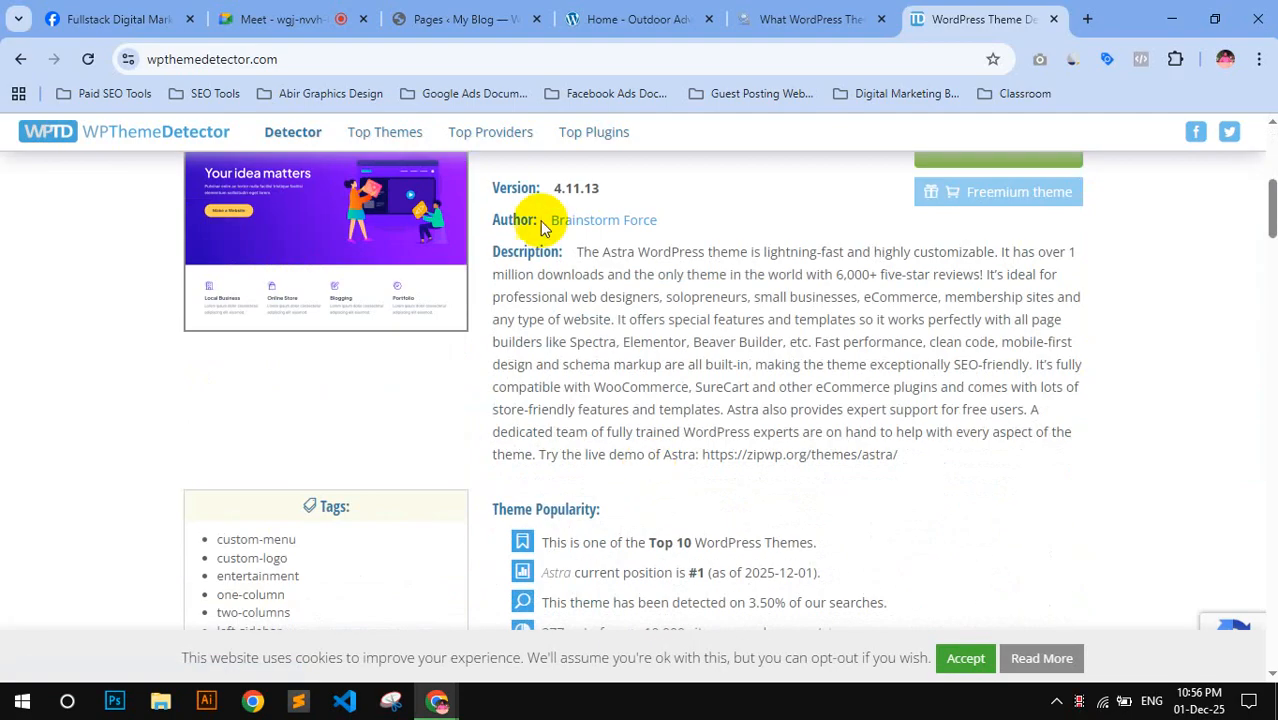
scroll(718, 253, down, 5)
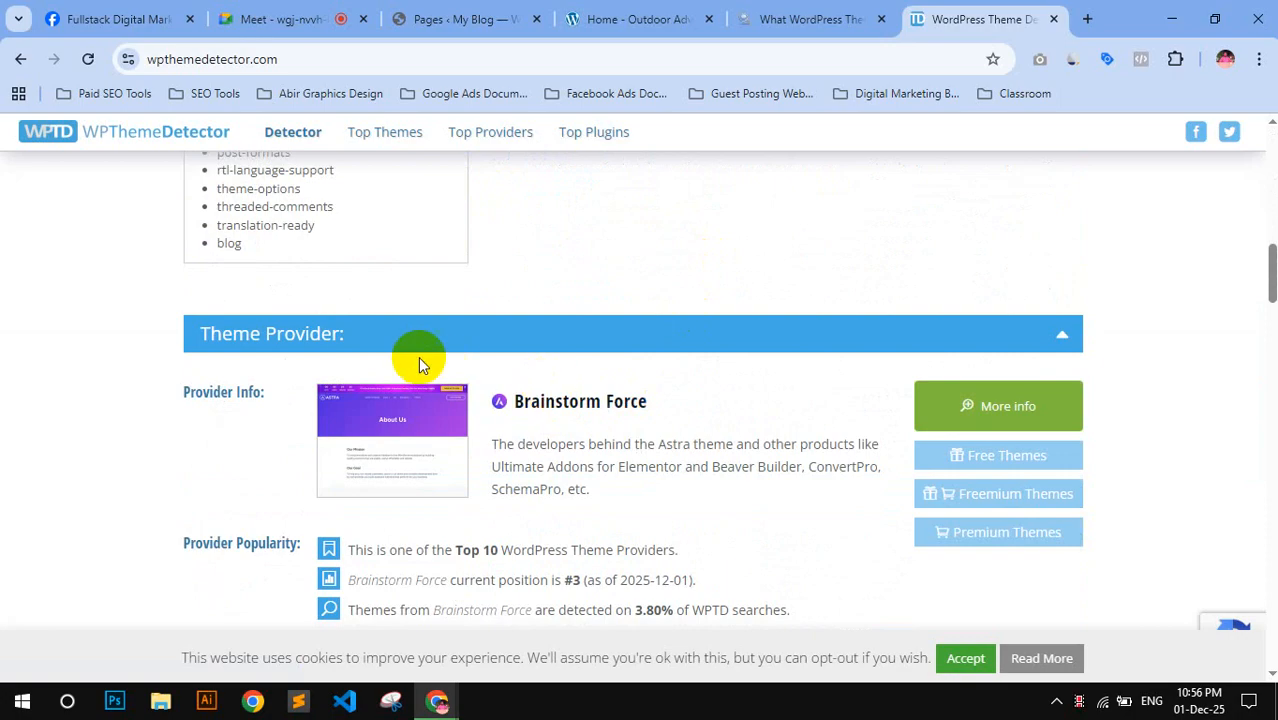
scroll(631, 351, down, 5)
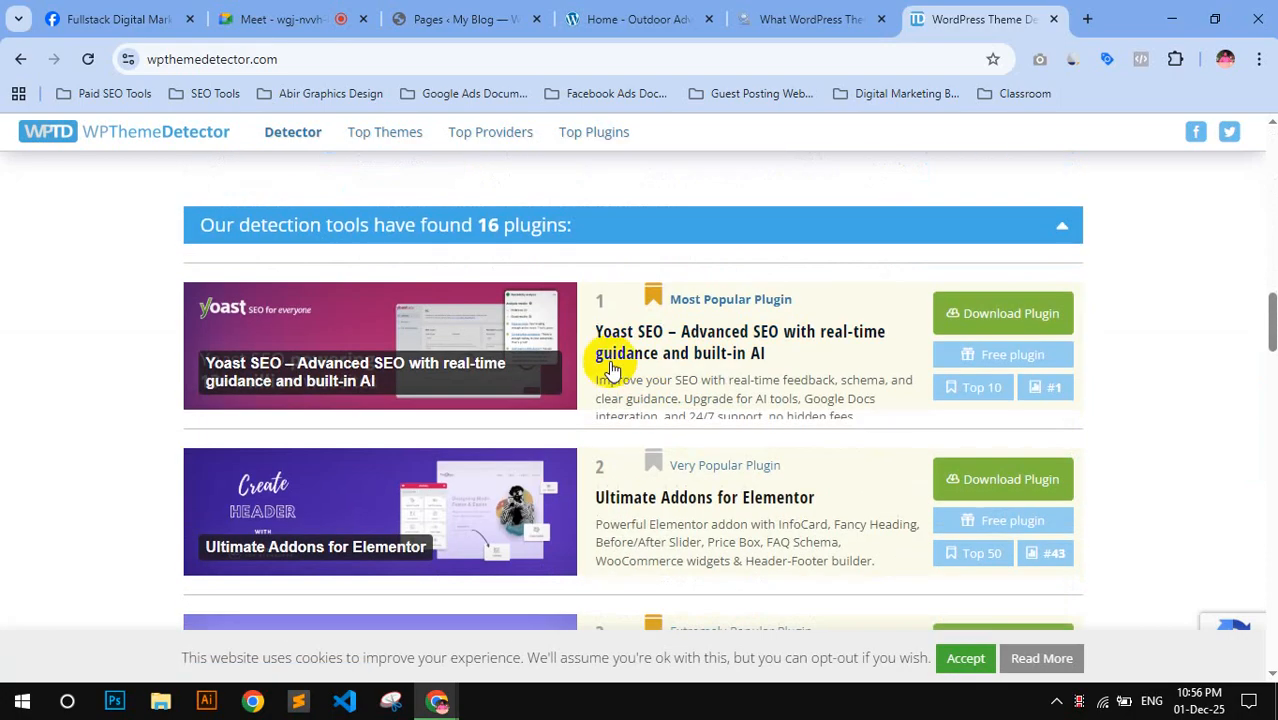
scroll(700, 337, down, 2)
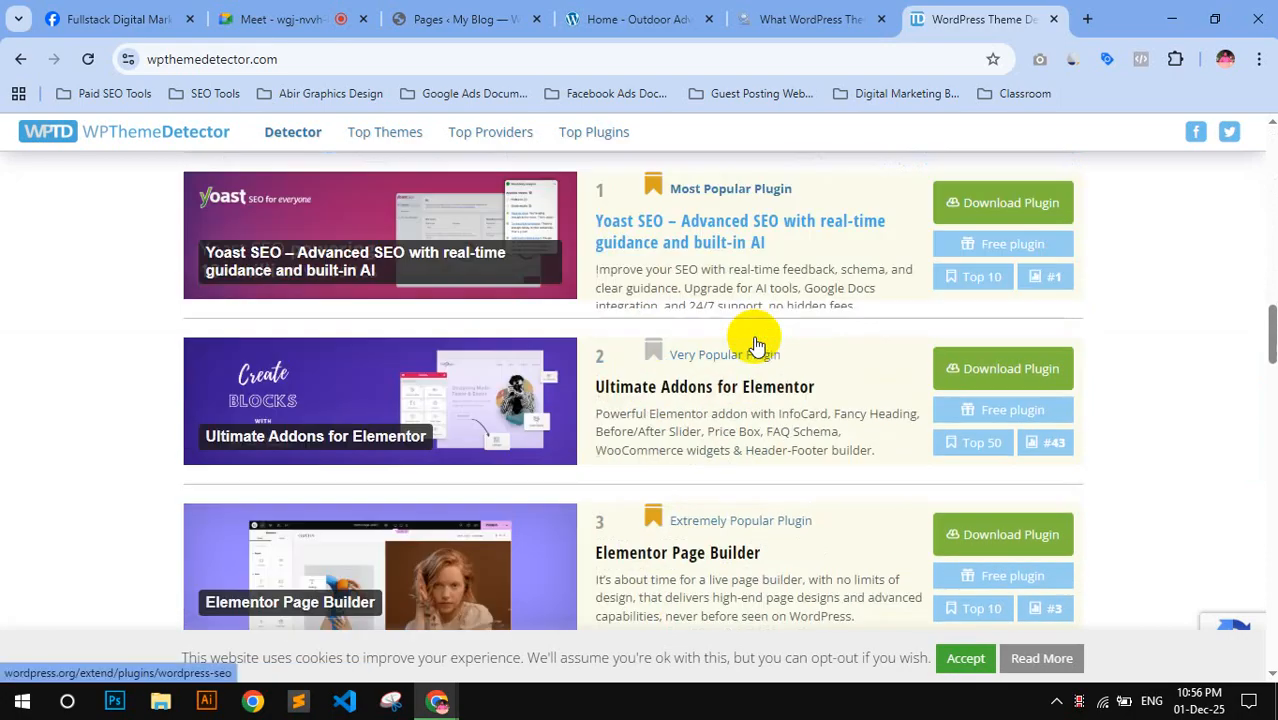
scroll(700, 330, down, 3)
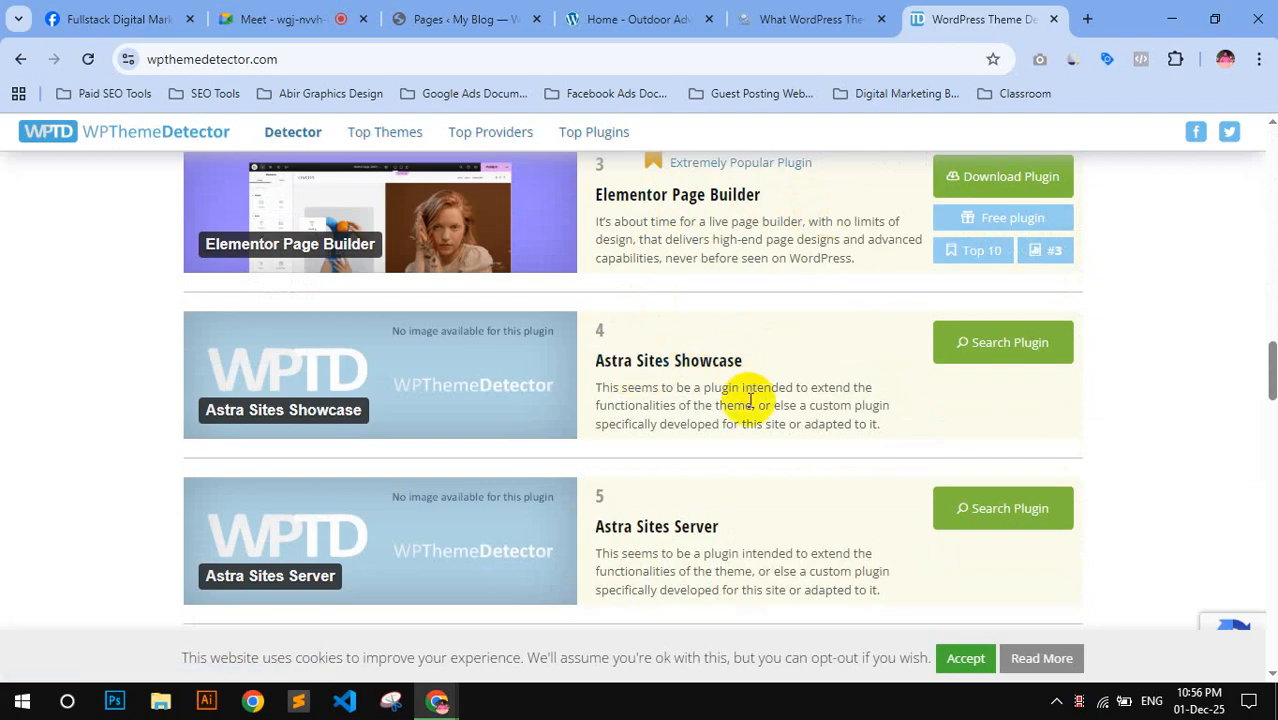
scroll(693, 463, down, 2)
scroll(756, 365, down, 2)
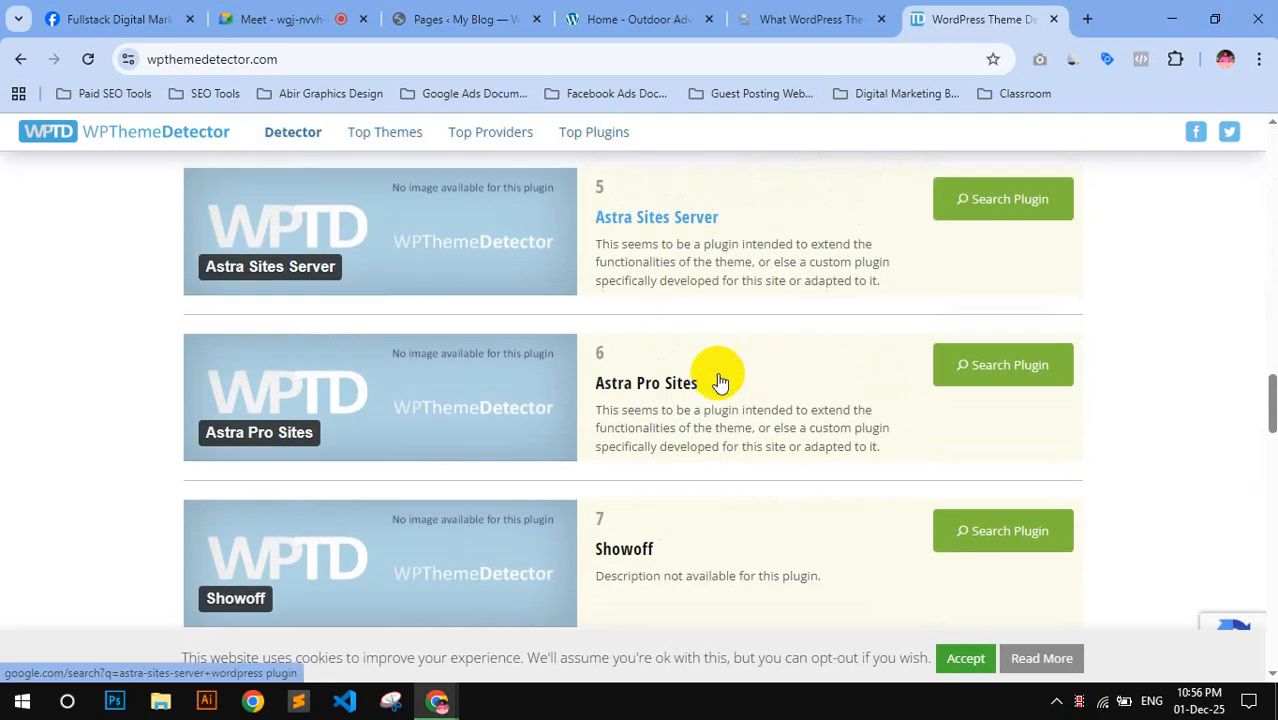
scroll(720, 381, down, 10)
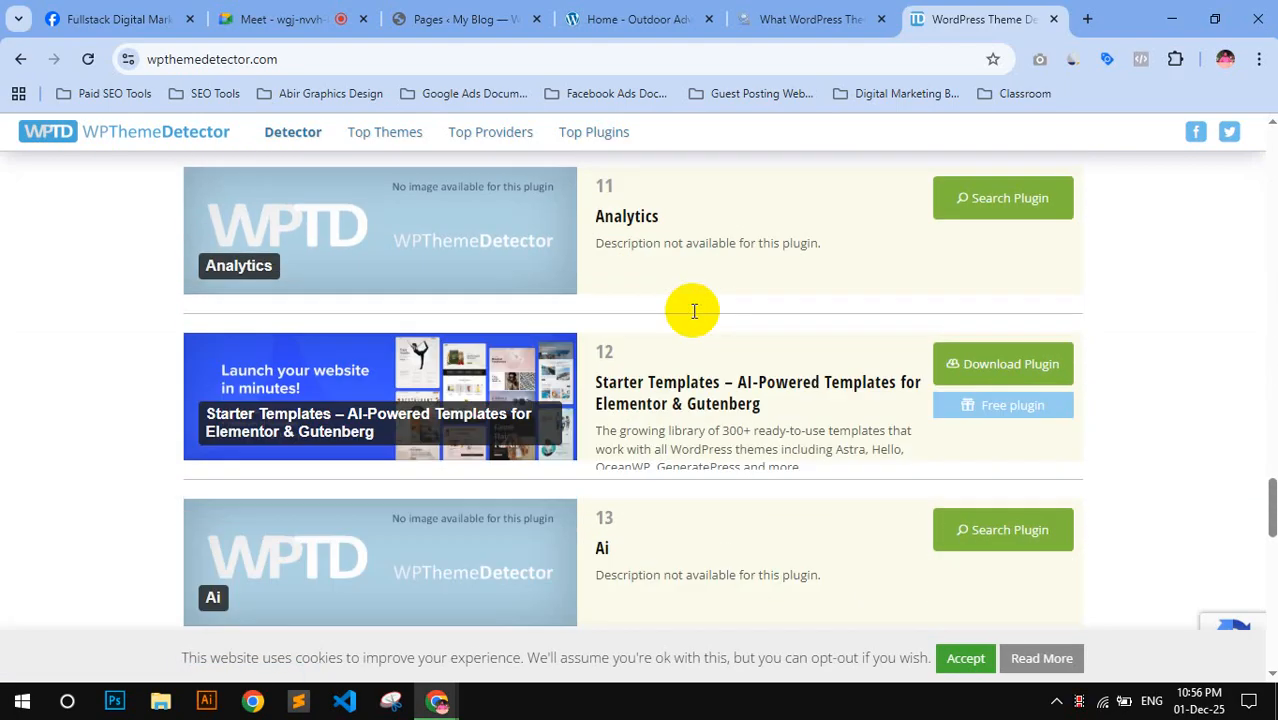
scroll(693, 311, down, 15)
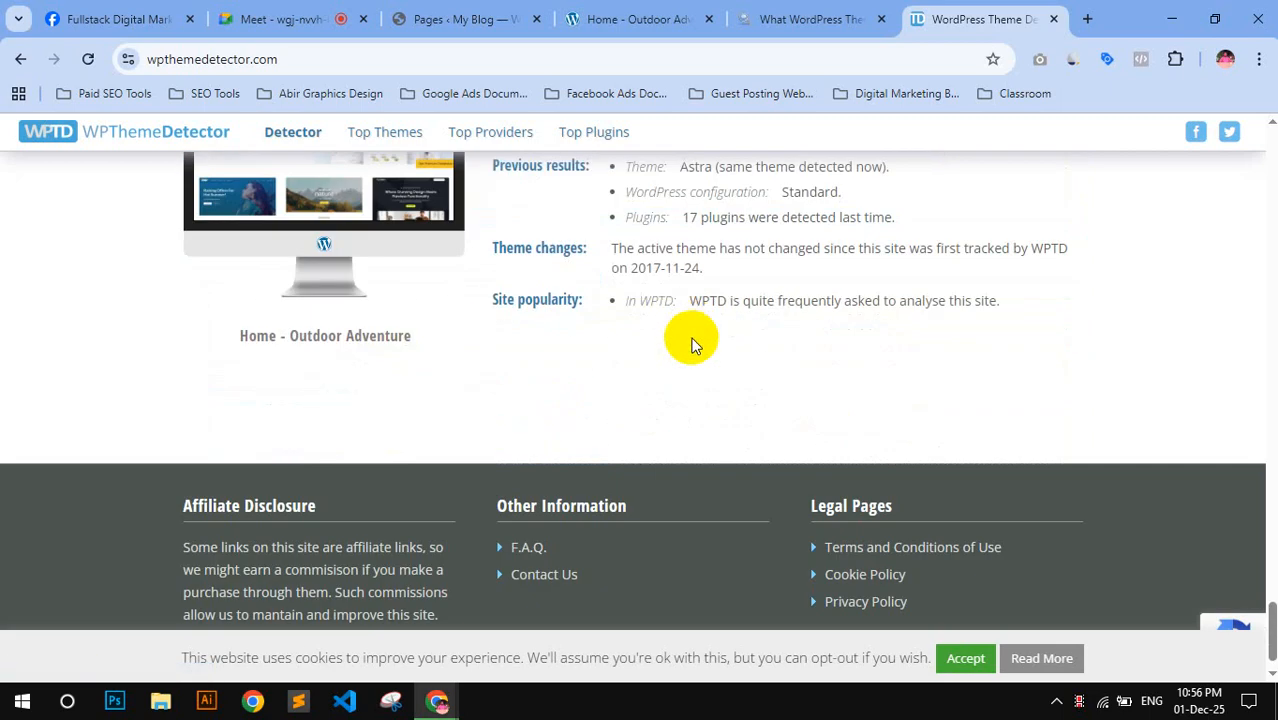
scroll(692, 338, up, 20)
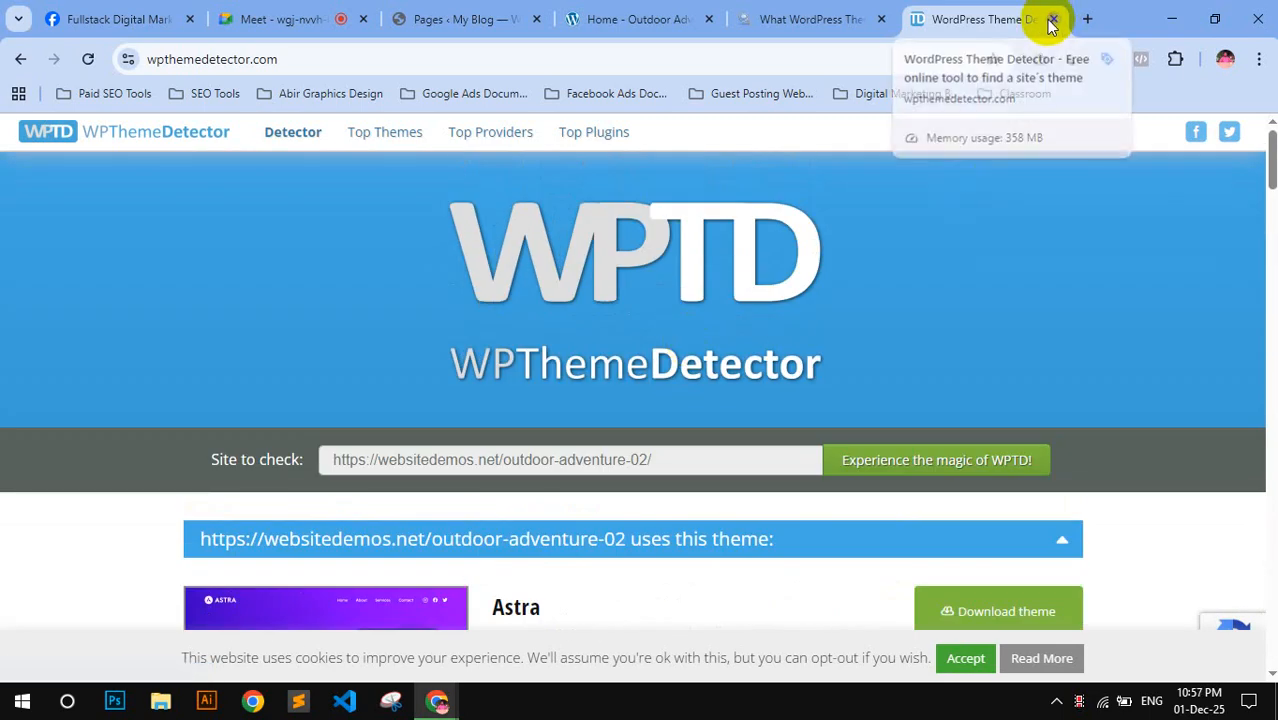
click(1051, 19)
Step: Close the theme-checker tab, browse the demo homepage, and return to the My Blog Pages list
click(1051, 19)
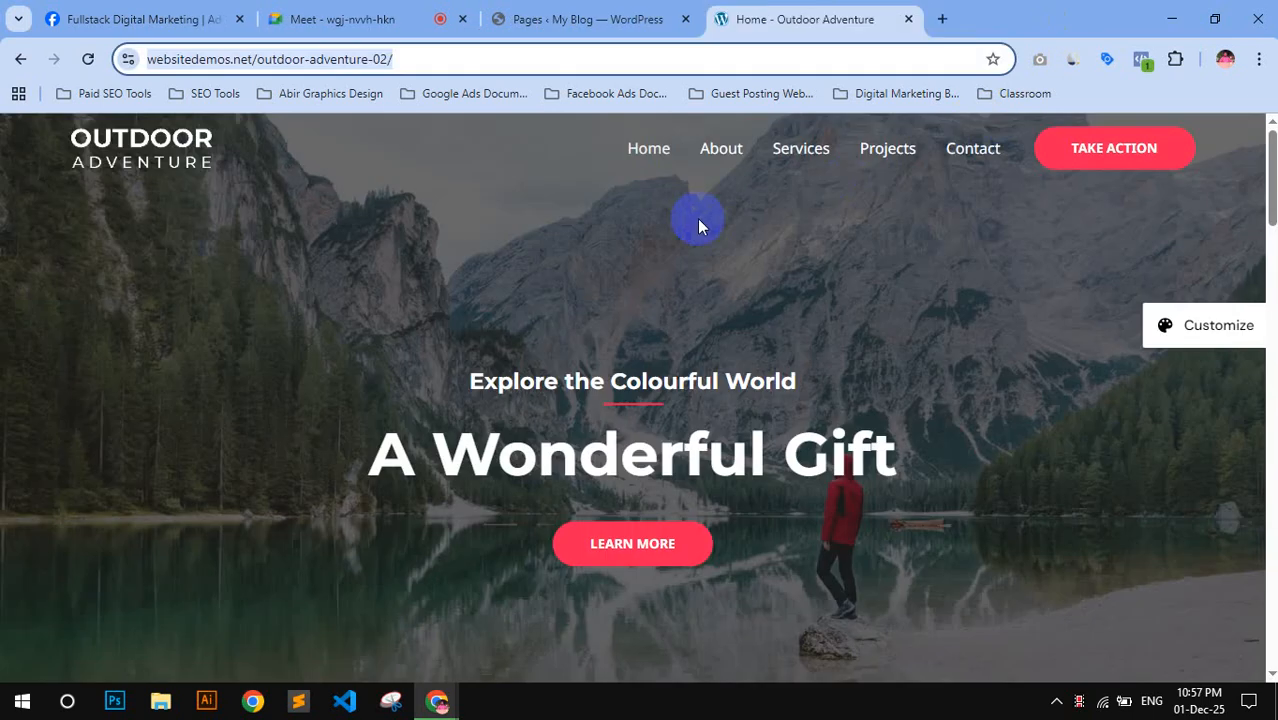
click(547, 148)
scroll(908, 366, down, 10)
scroll(908, 366, down, 10)
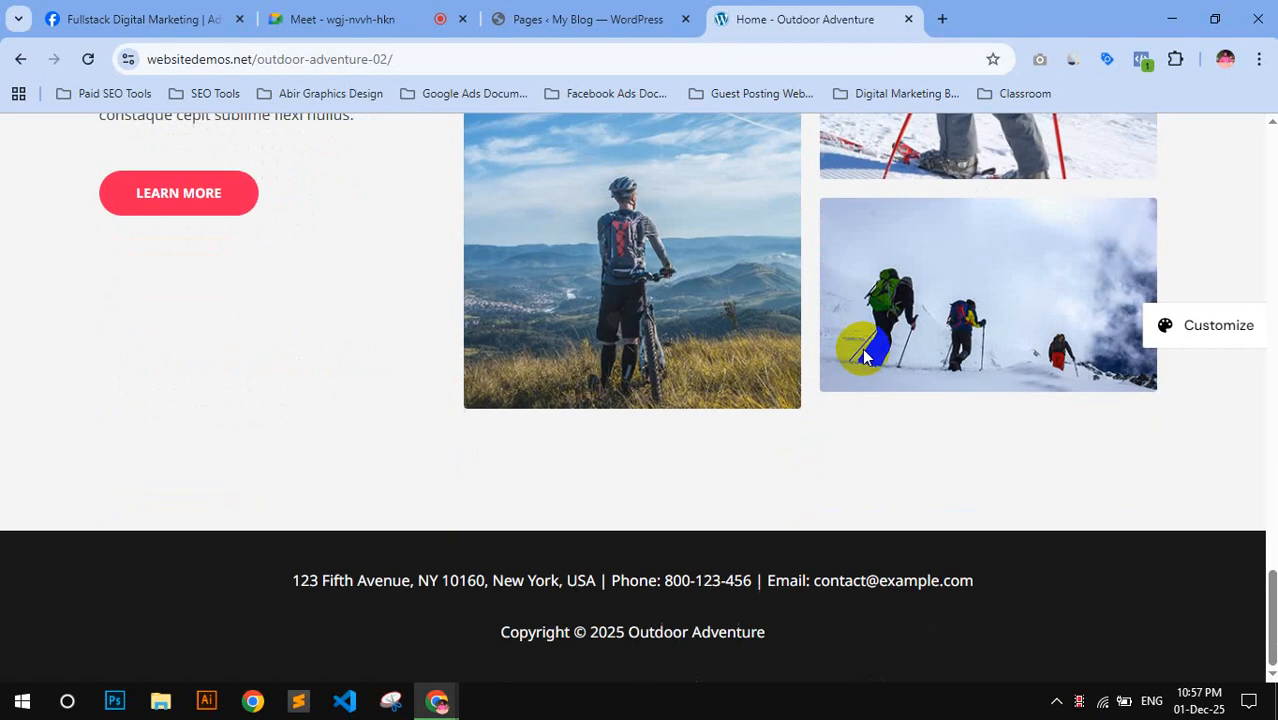
scroll(866, 350, up, 15)
scroll(864, 356, up, 5)
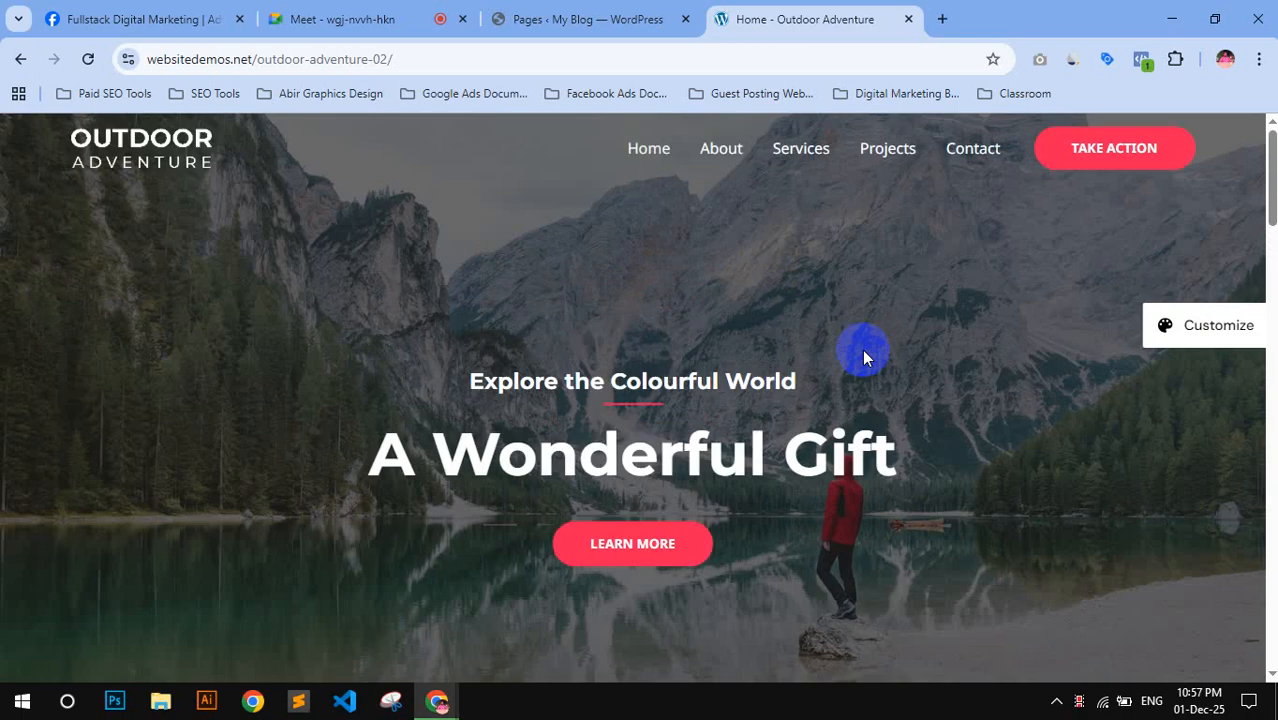
click(565, 19)
click(808, 19)
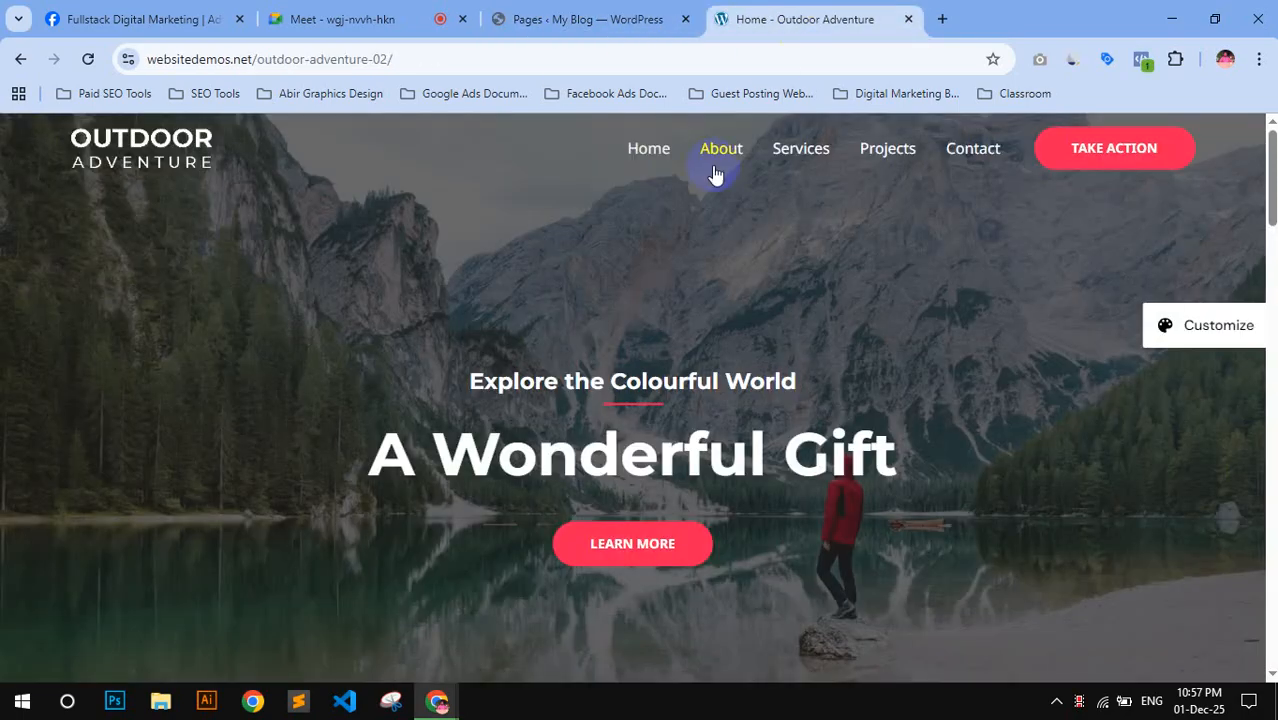
click(613, 19)
Step: Find Astra in the theme directory under Appearance > Themes and install it
mouse_move(16, 425)
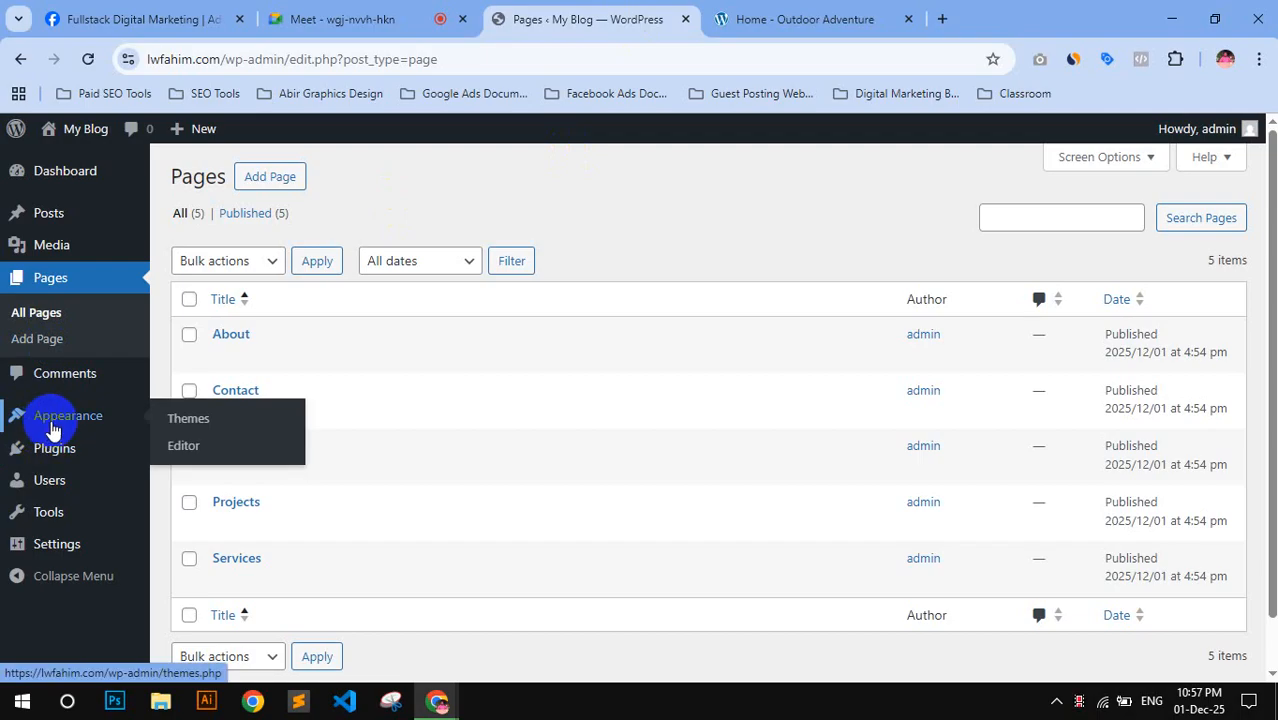
click(183, 420)
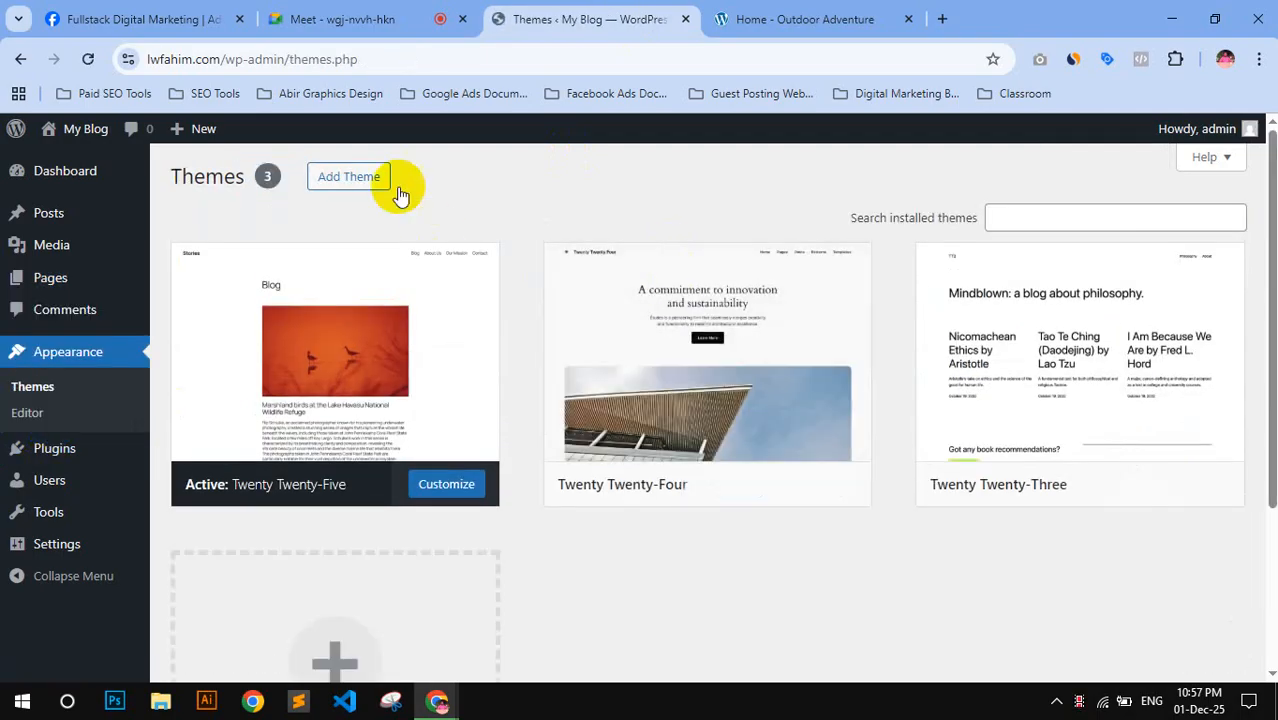
click(386, 179)
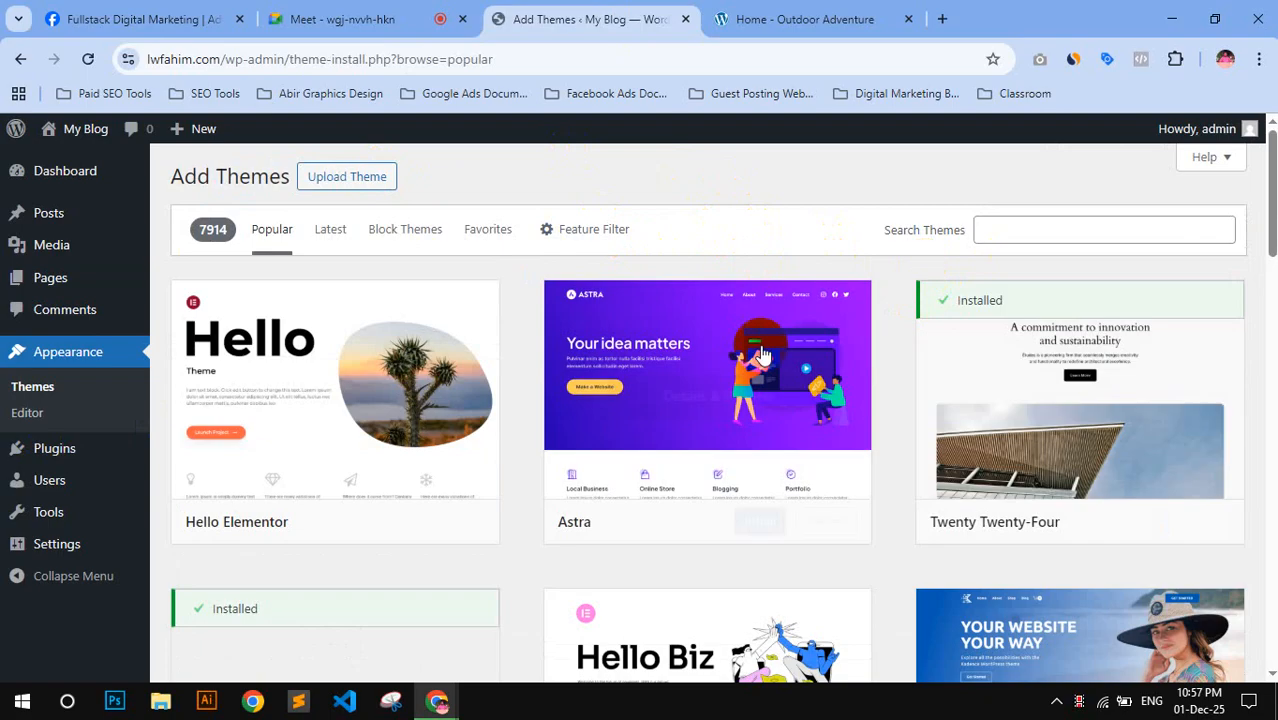
mouse_move(741, 451)
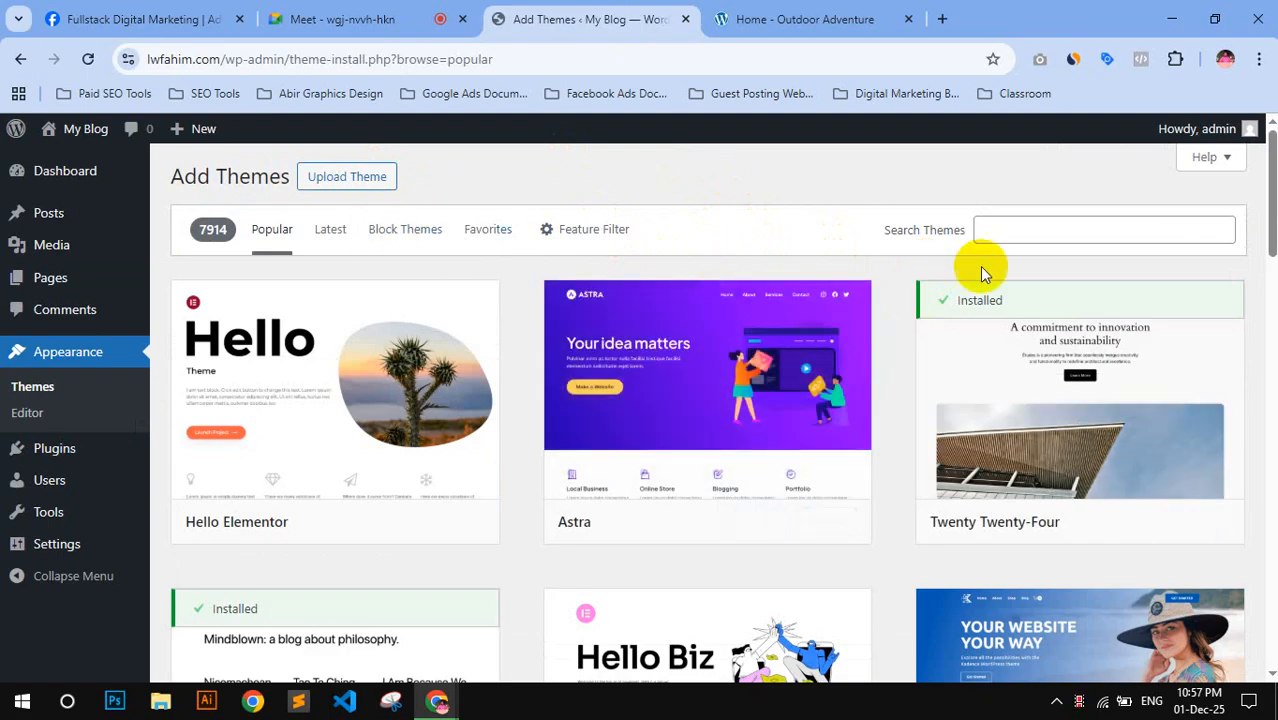
click(1010, 222)
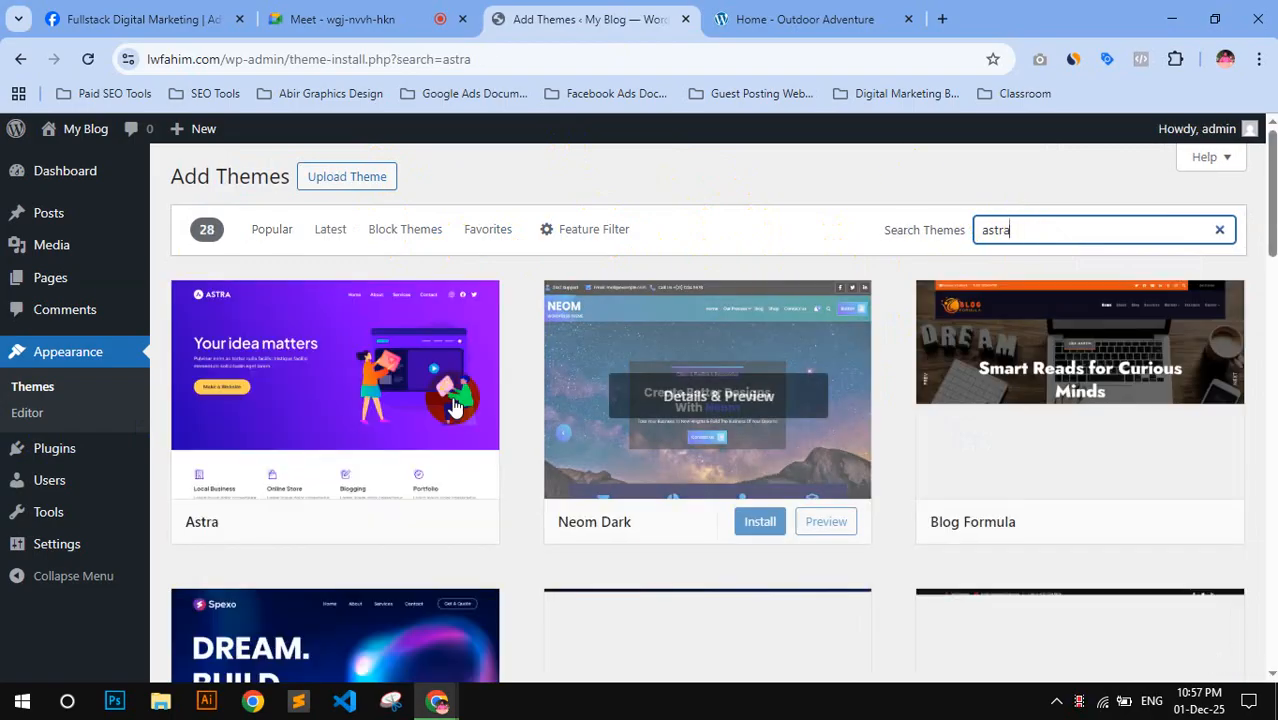
click(385, 520)
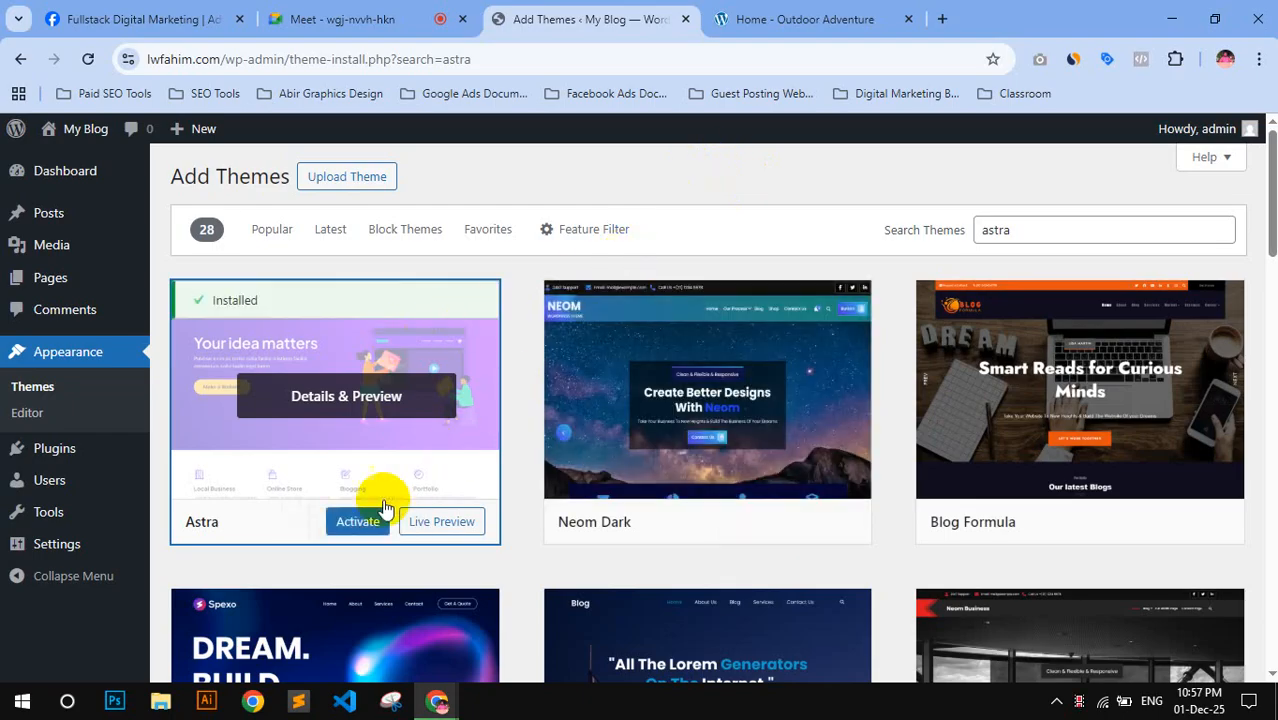
Step: Open the blog's front page in a new tab beside the Outdoor Adventure demo
click(735, 16)
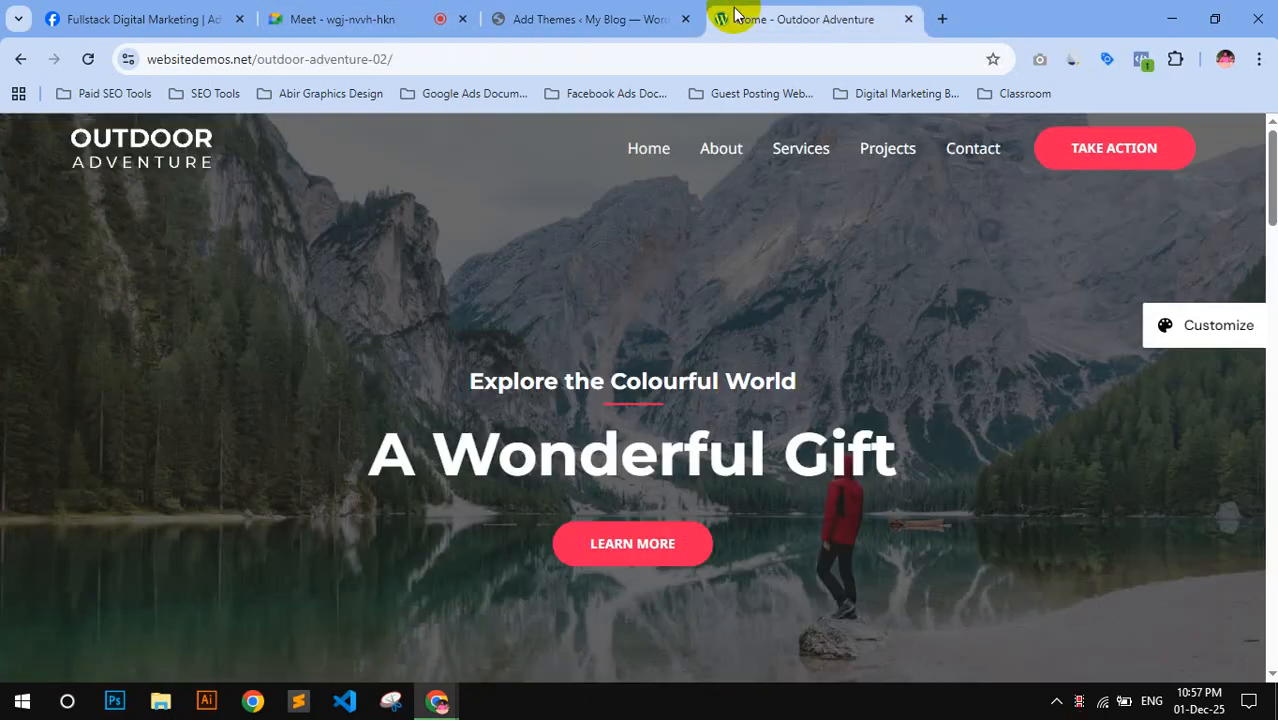
click(585, 16)
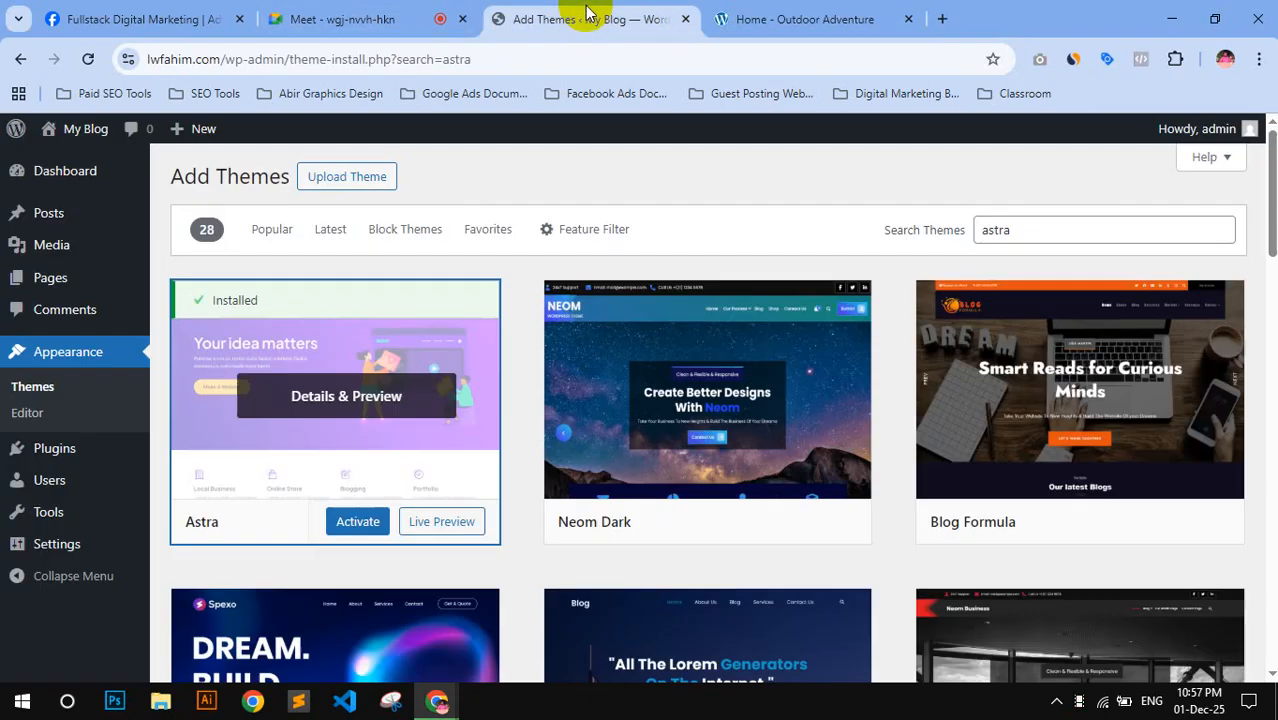
click(812, 14)
click(950, 17)
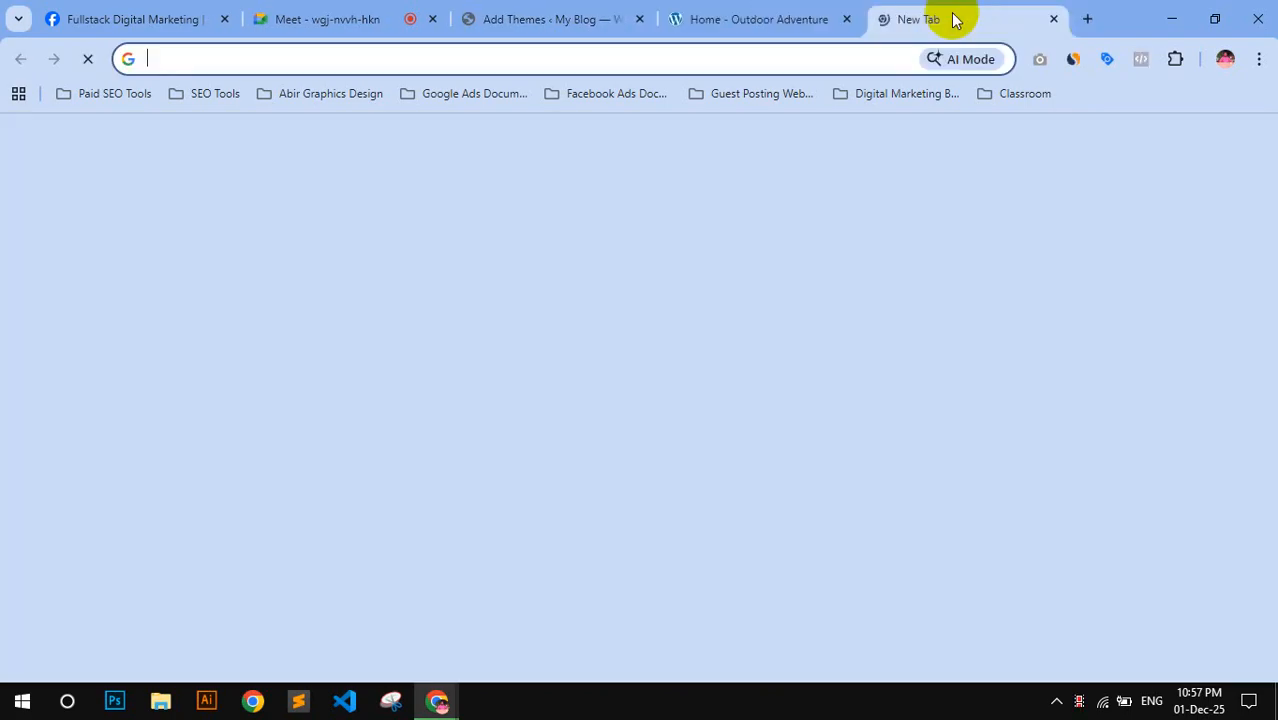
text(lw)
key(Return)
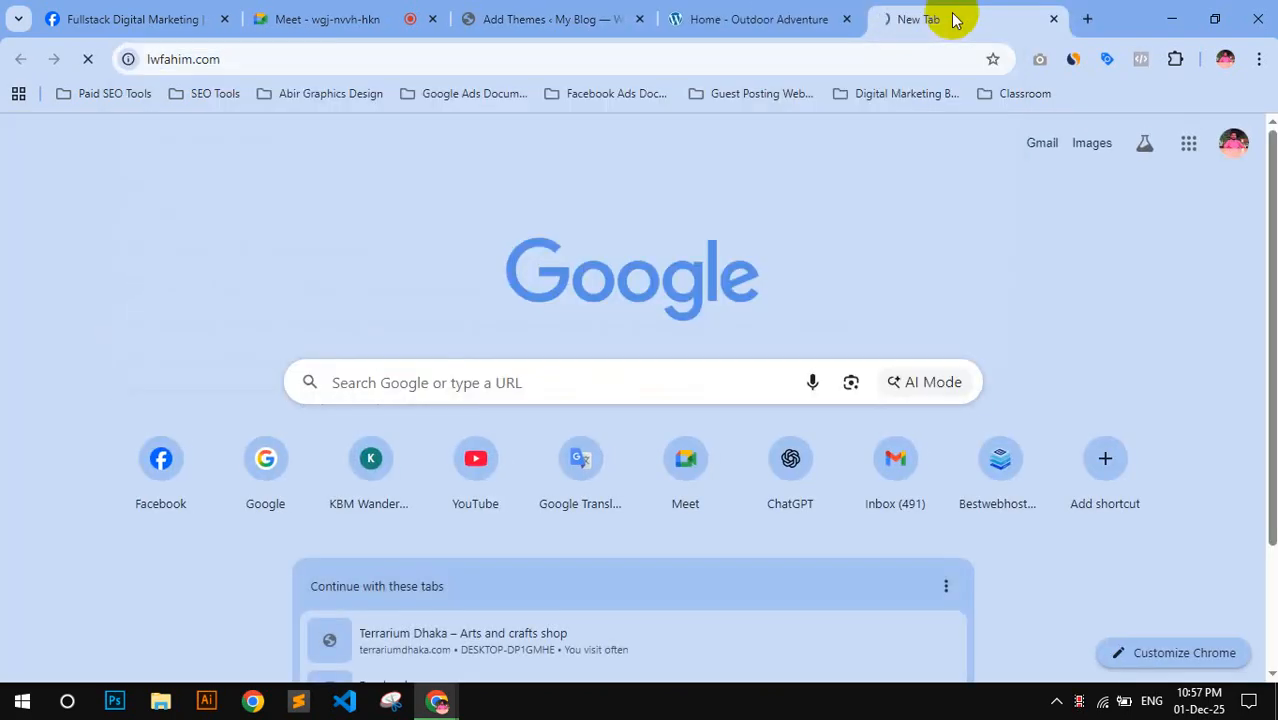
scroll(640, 243, down, 3)
scroll(640, 243, up, 5)
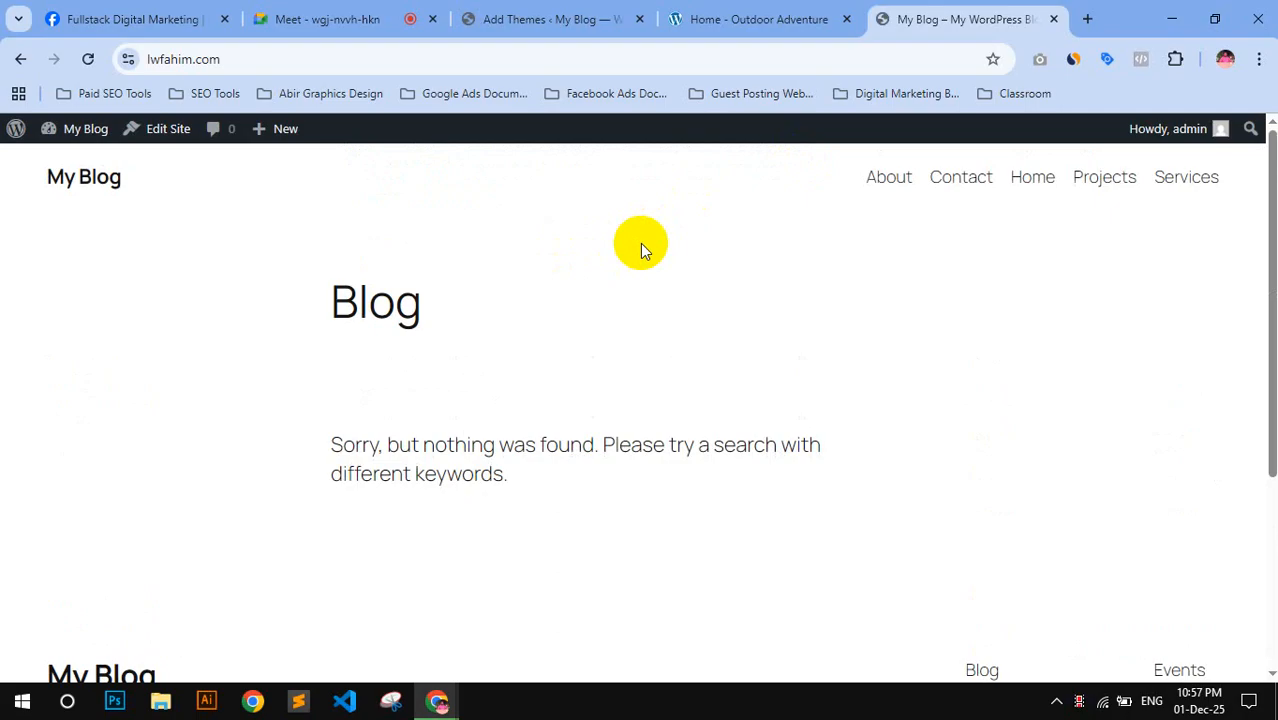
scroll(640, 243, down, 5)
scroll(641, 248, up, 5)
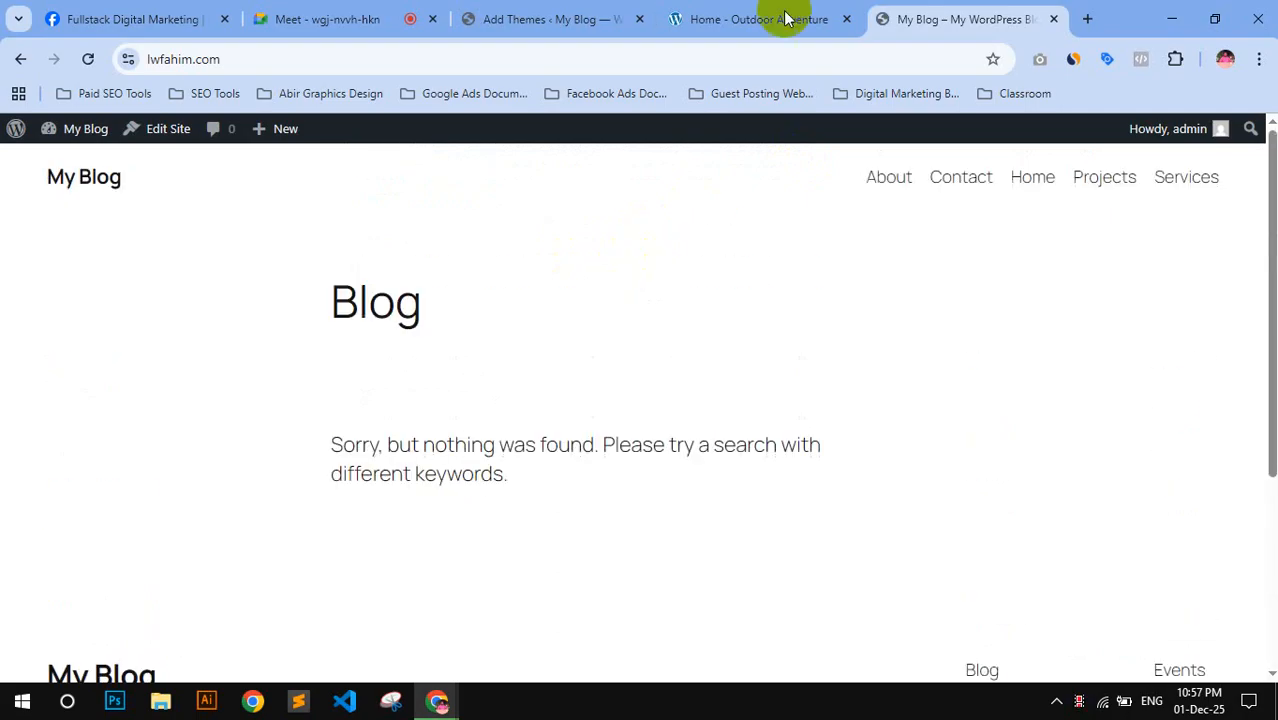
Step: Activate Astra and reload the blog front page to see the Astra layout
click(780, 17)
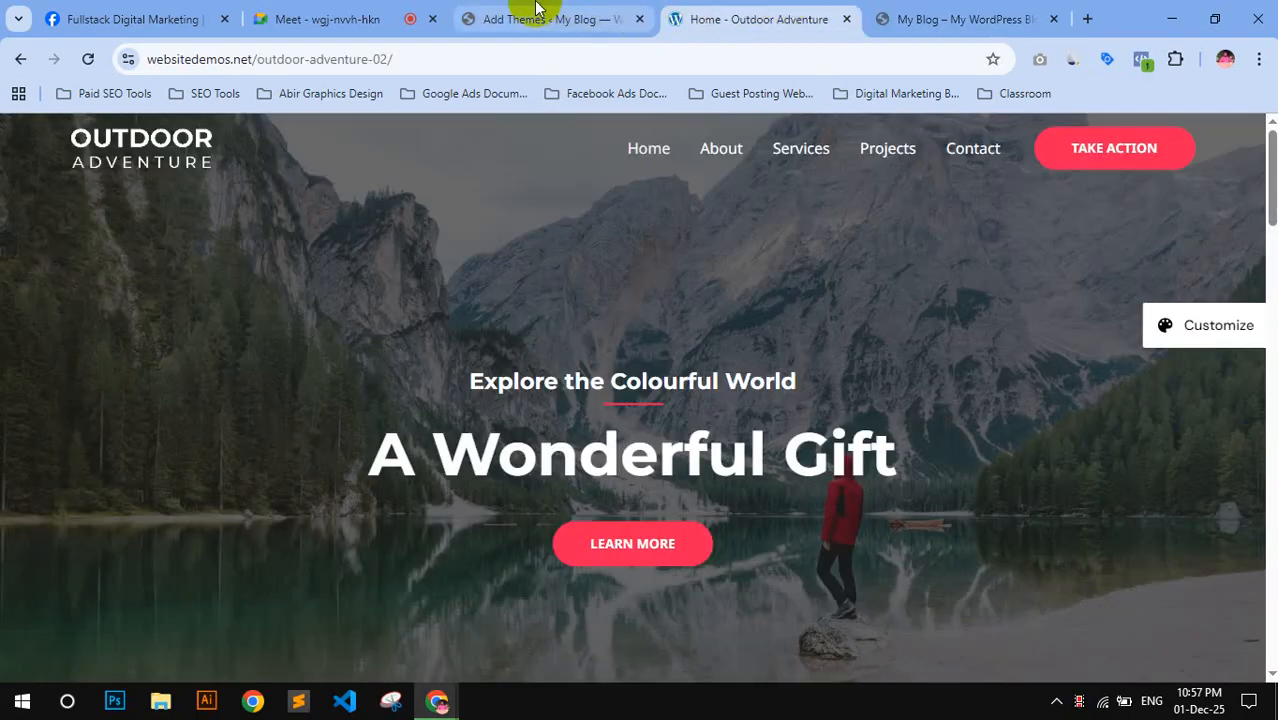
drag(756, 20, 559, 20)
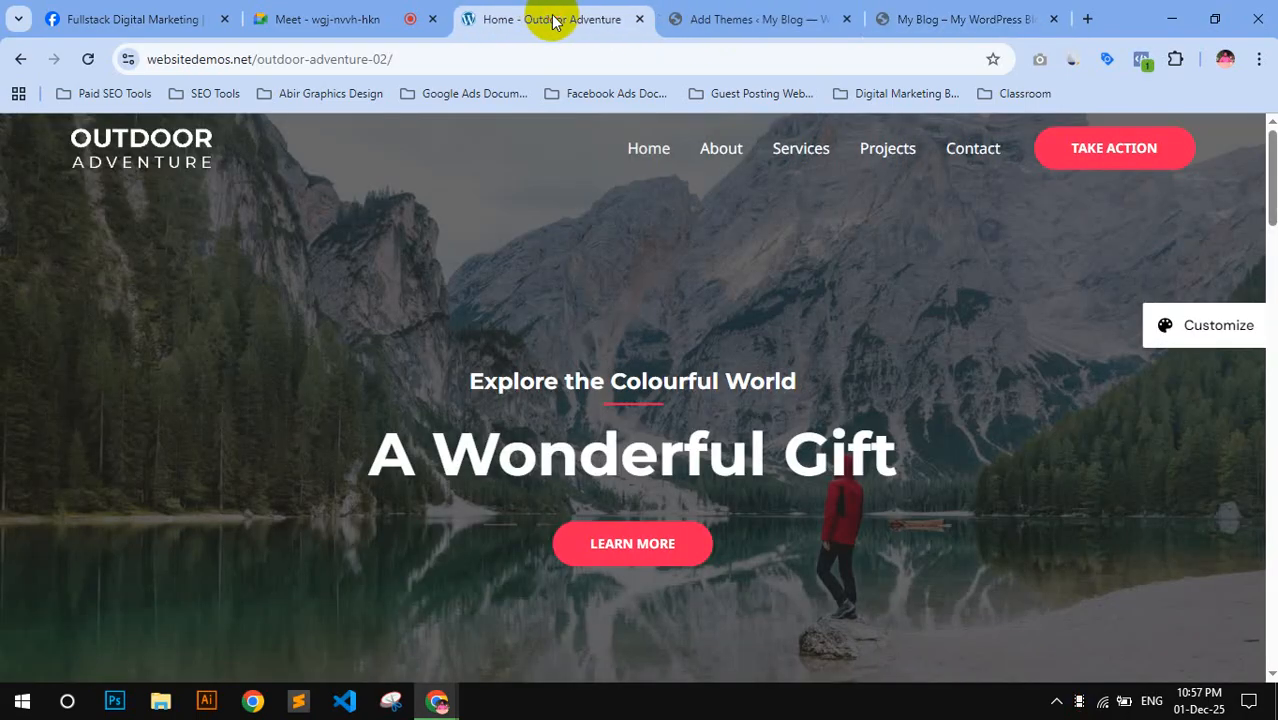
click(676, 20)
click(358, 522)
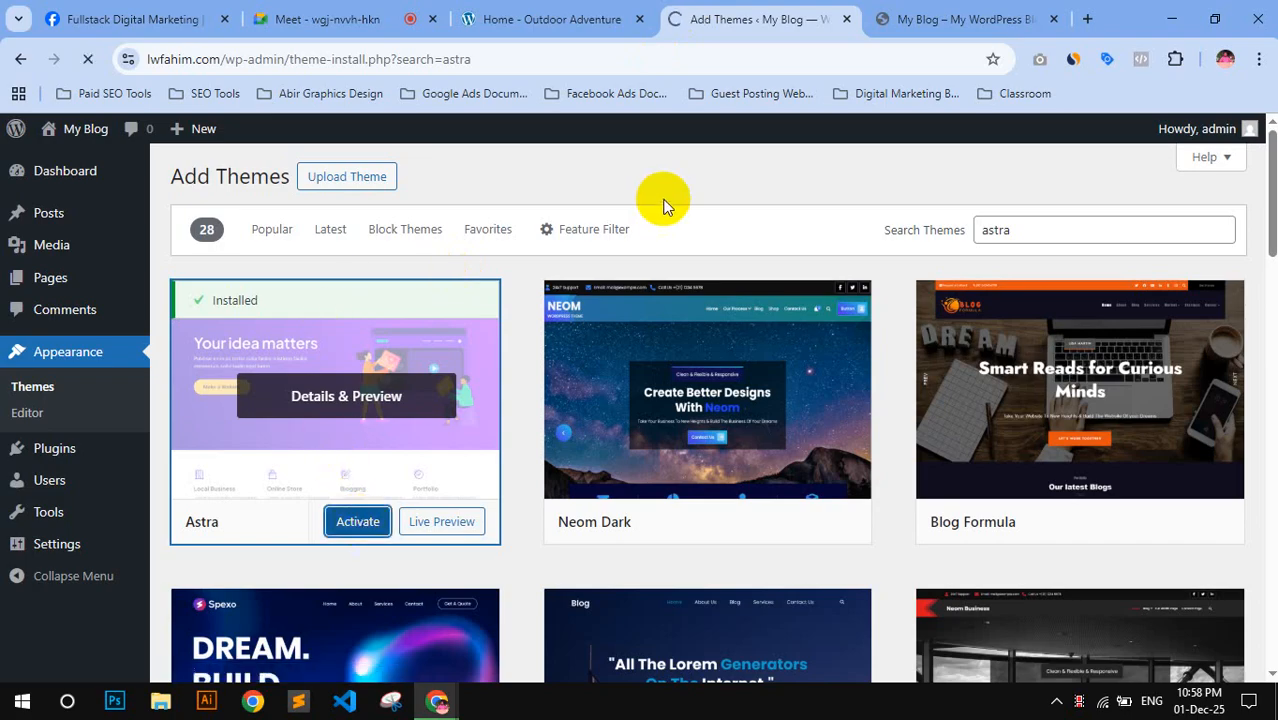
click(947, 18)
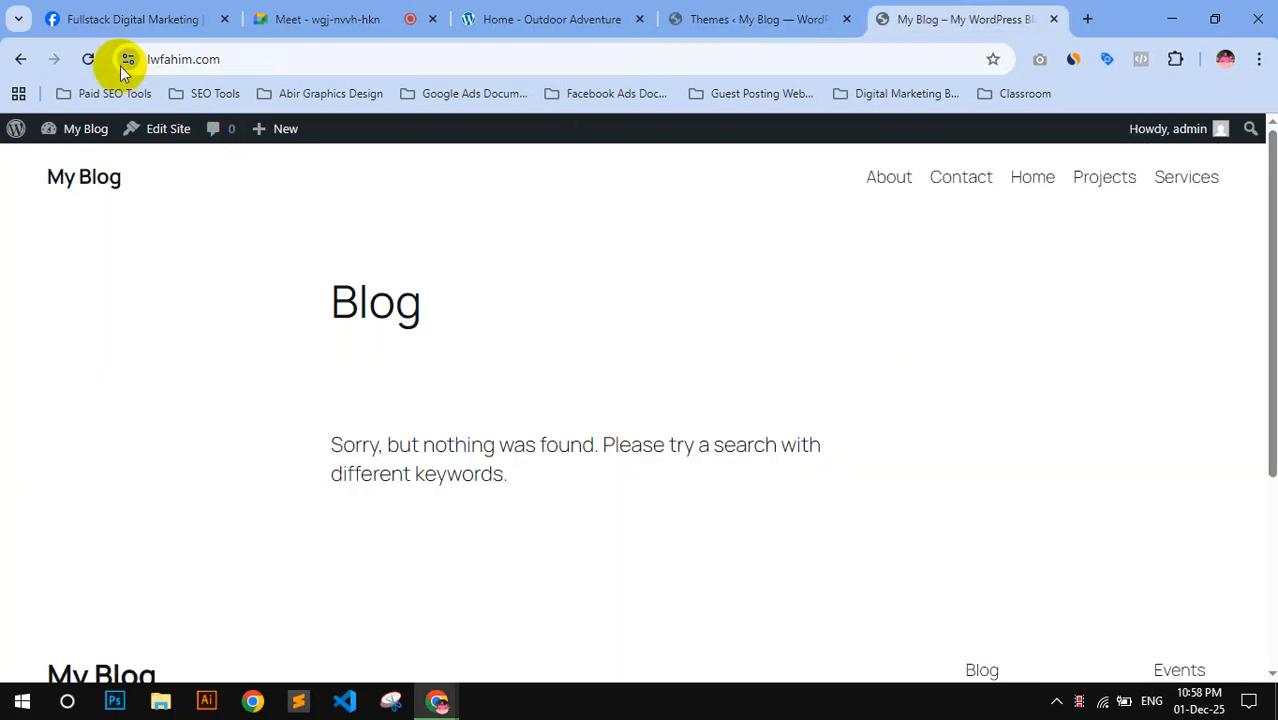
click(88, 59)
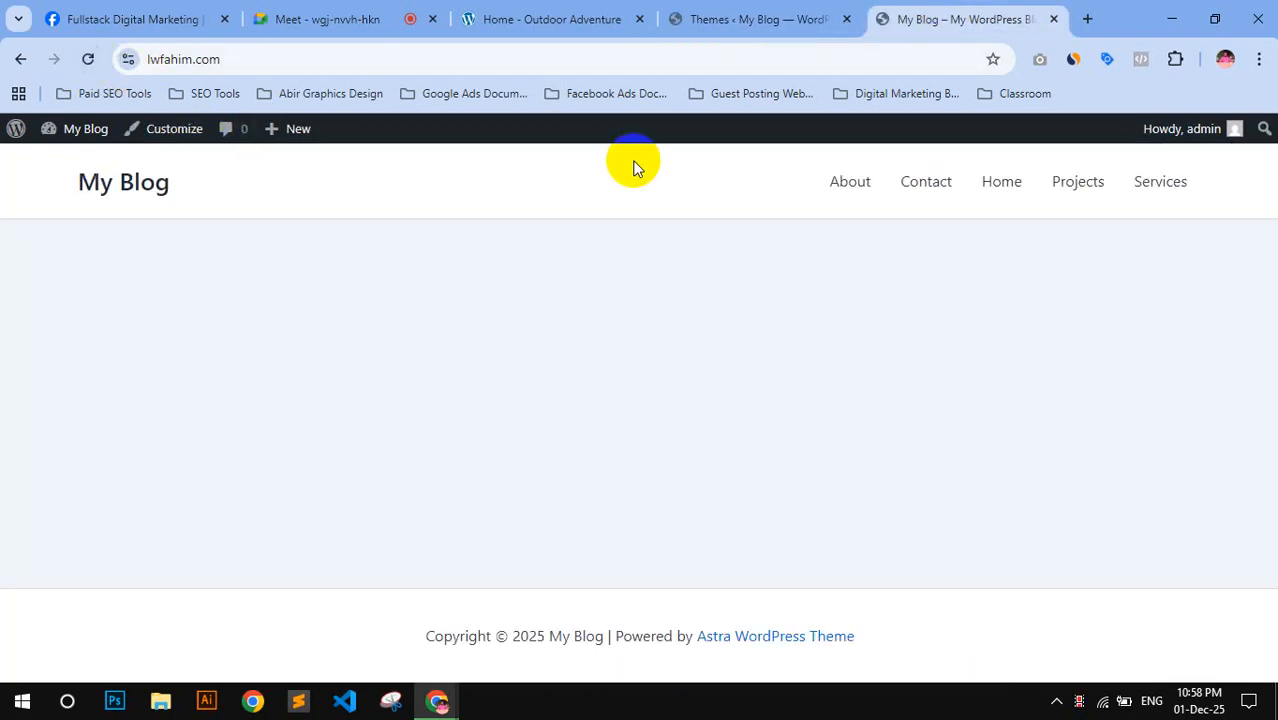
click(782, 16)
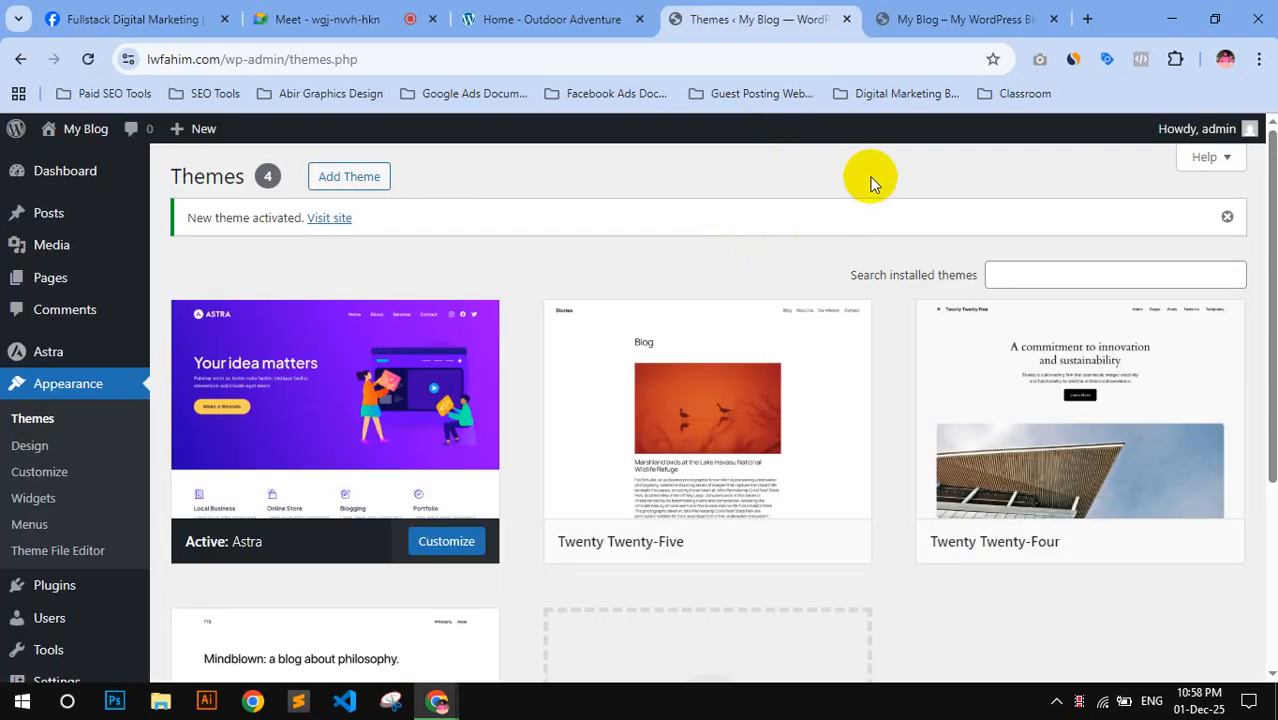
click(530, 16)
Step: Scroll the demo homepage and browse its About page
scroll(420, 245, down, 5)
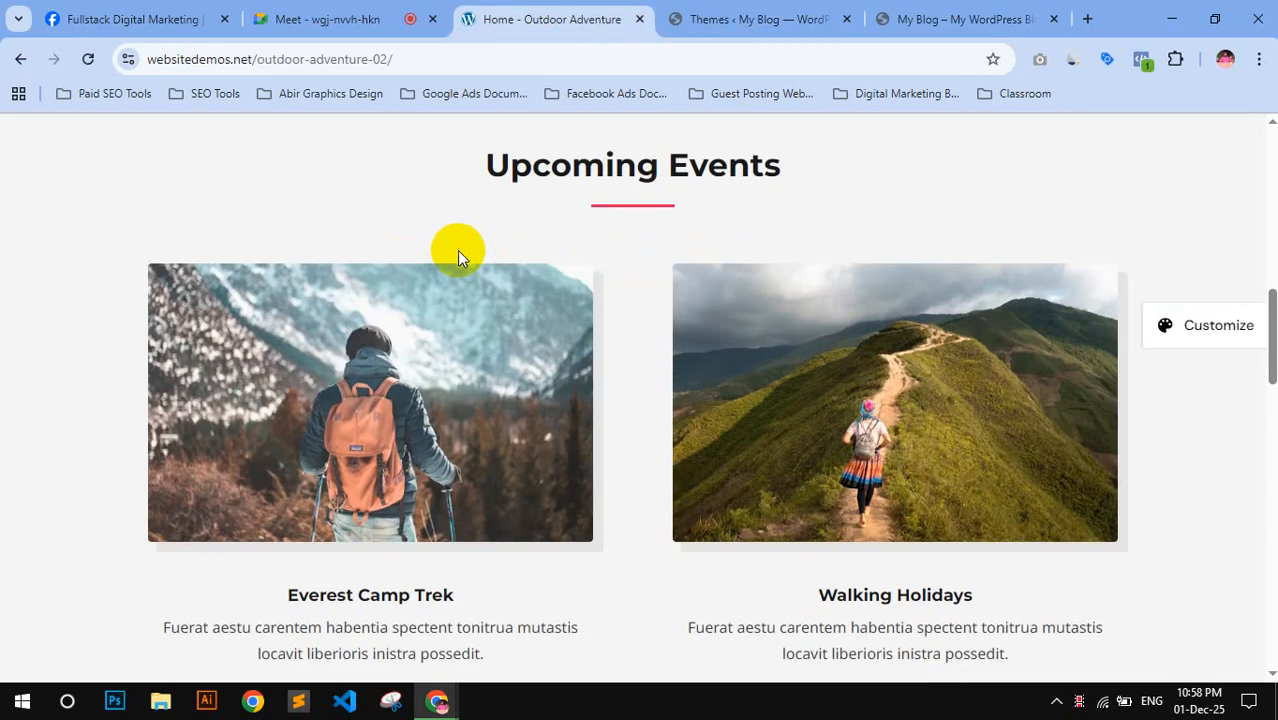
scroll(460, 270, down, 15)
scroll(479, 315, up, 20)
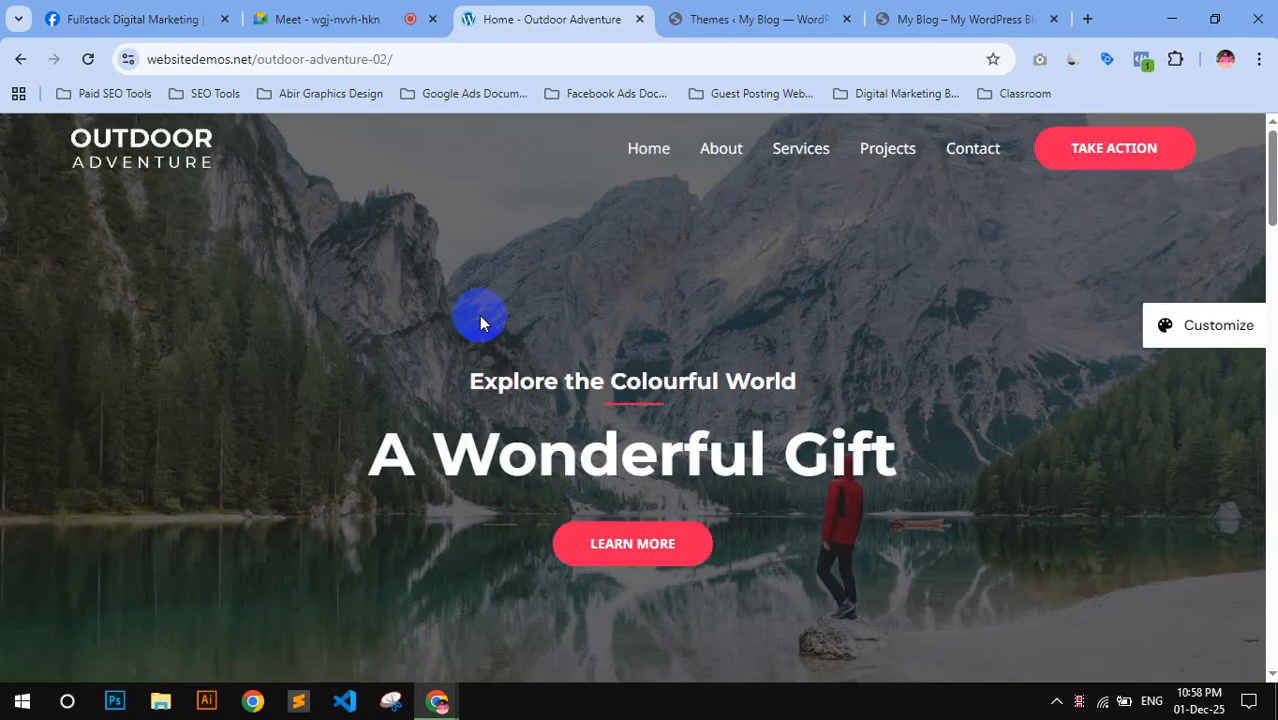
scroll(666, 200, down, 20)
scroll(666, 264, up, 8)
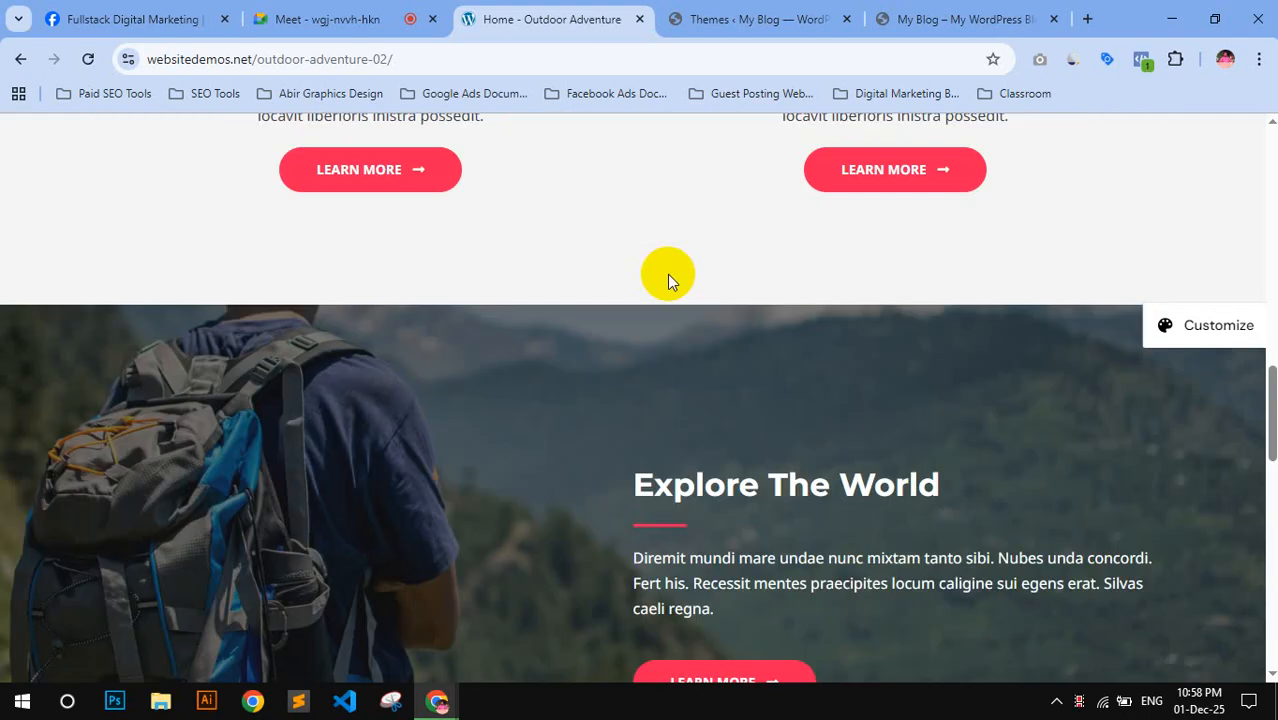
scroll(667, 274, up, 10)
click(721, 148)
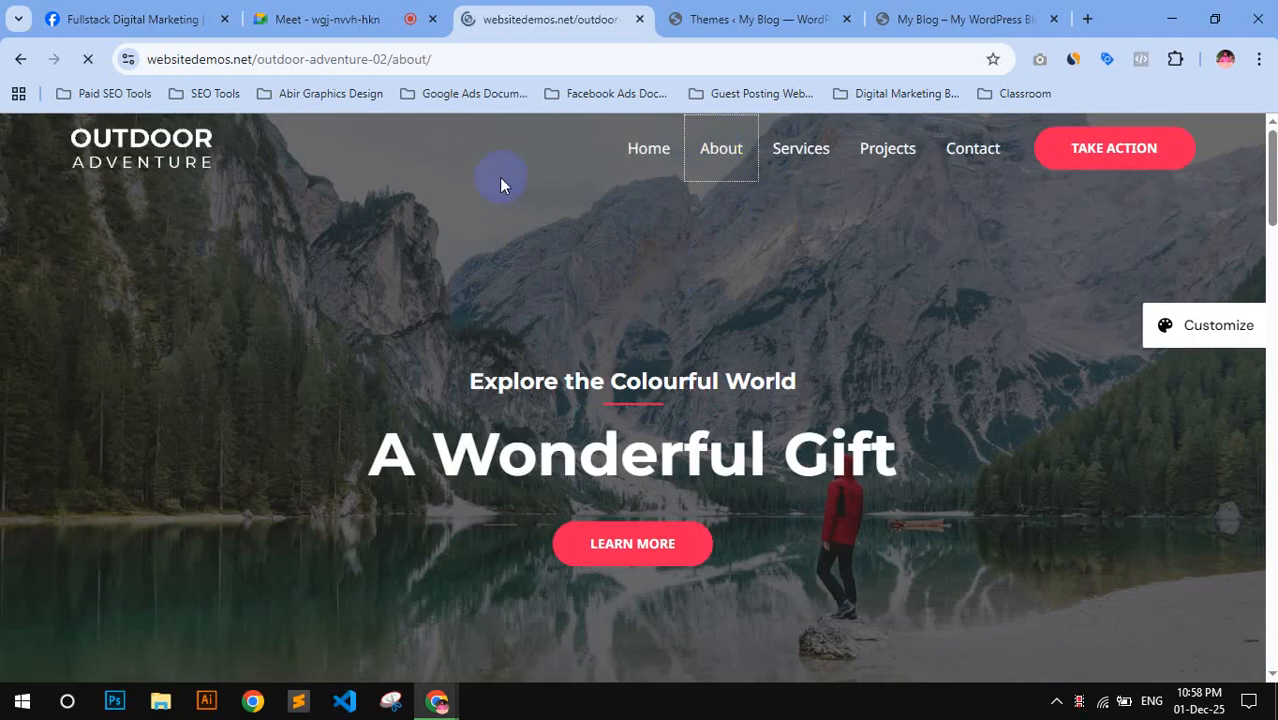
scroll(680, 305, down, 6)
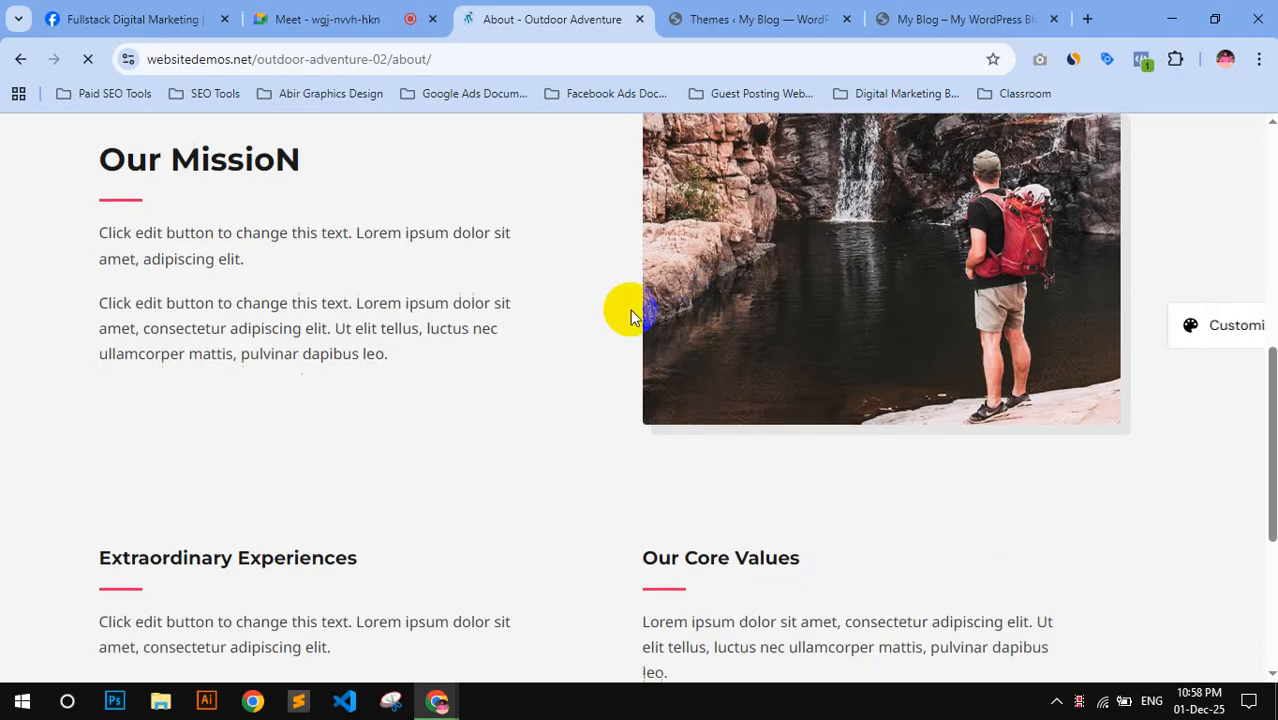
scroll(630, 317, down, 5)
scroll(626, 320, up, 10)
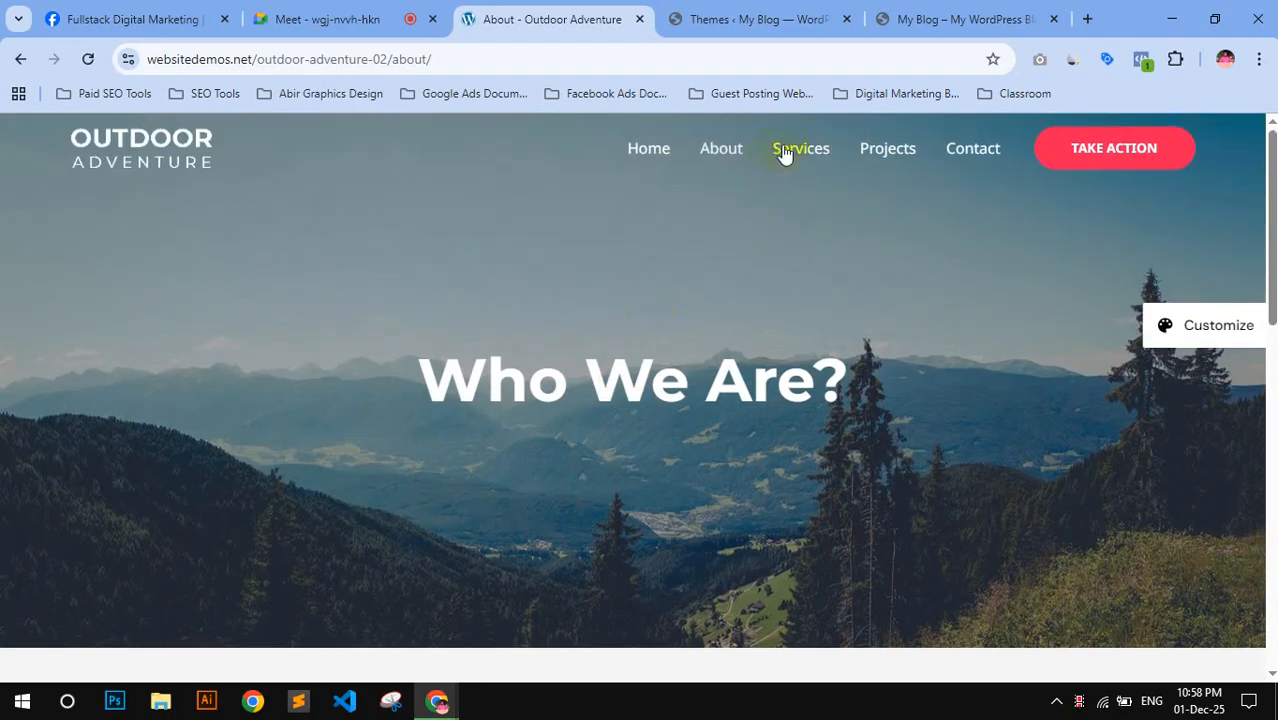
Step: Browse the demo's Services page, then return to and scroll its Home page
click(790, 149)
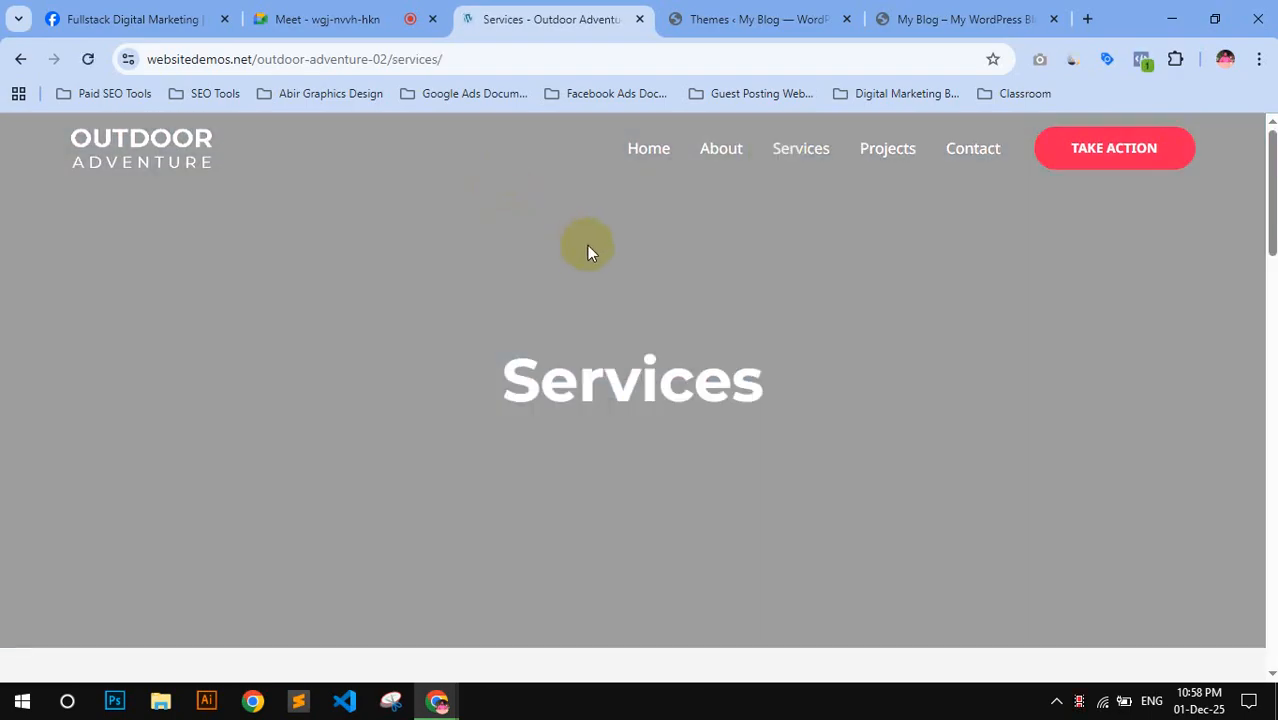
scroll(710, 280, down, 15)
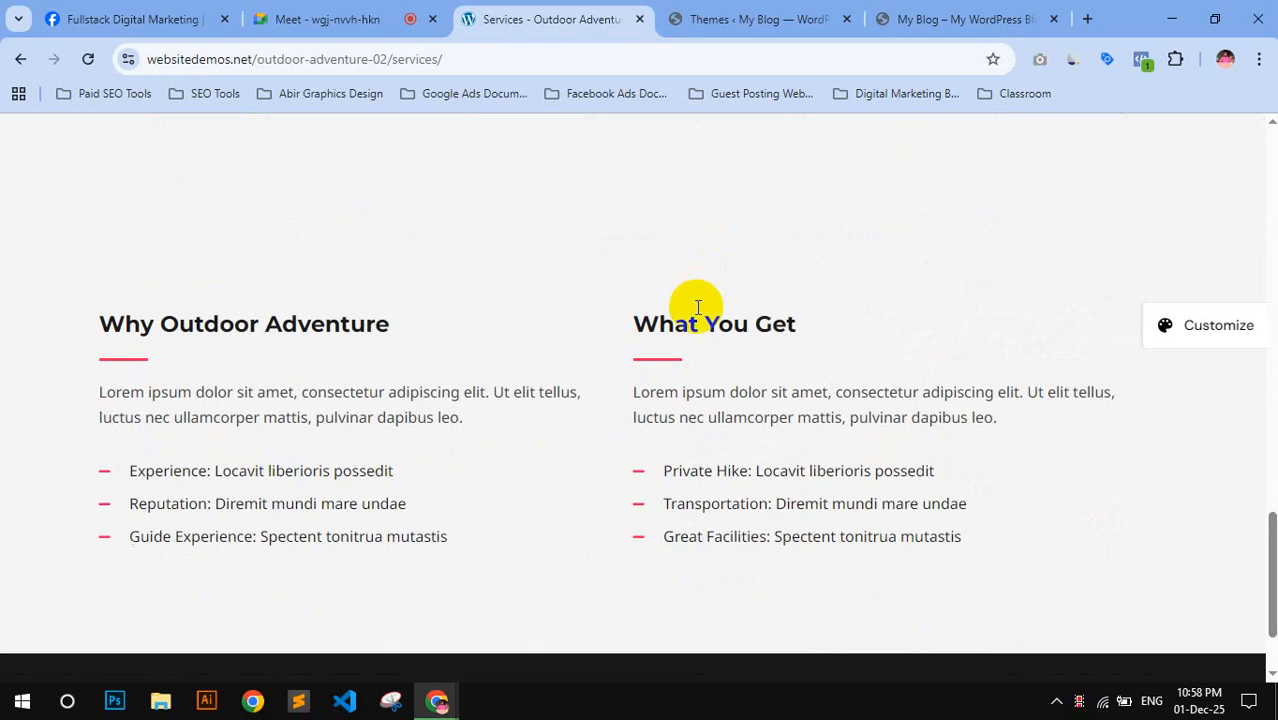
scroll(697, 310, up, 15)
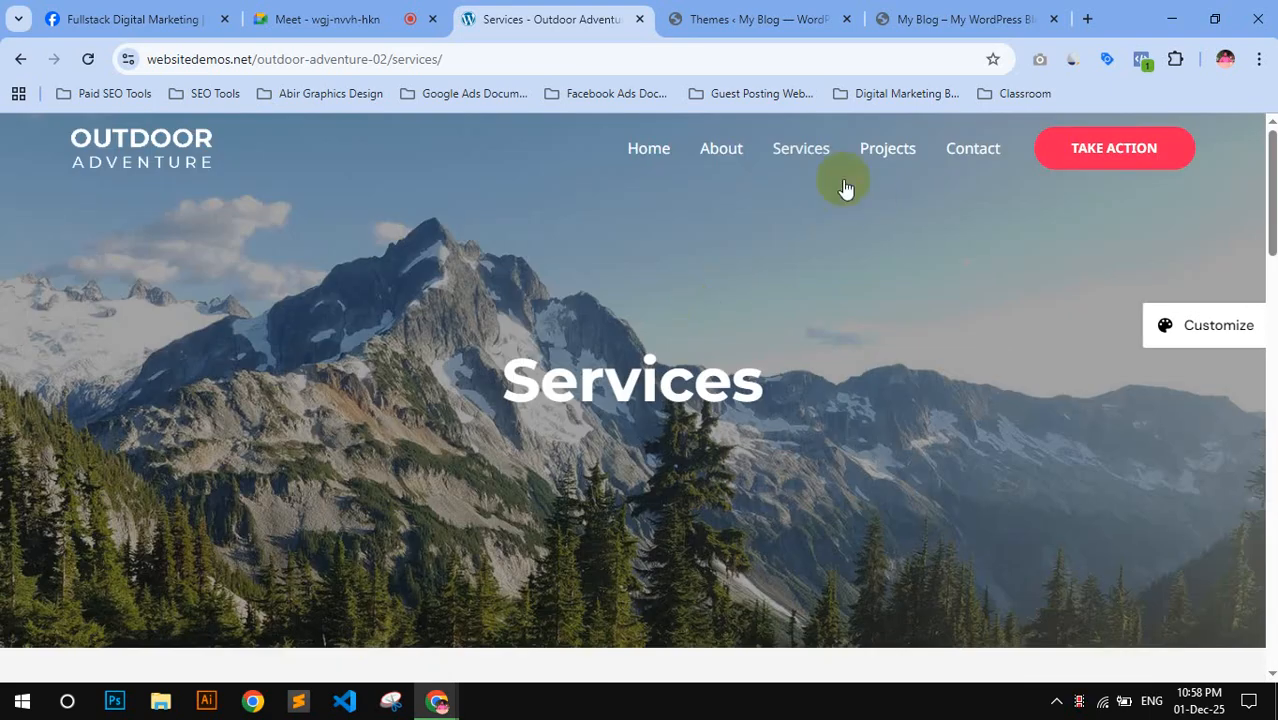
click(649, 151)
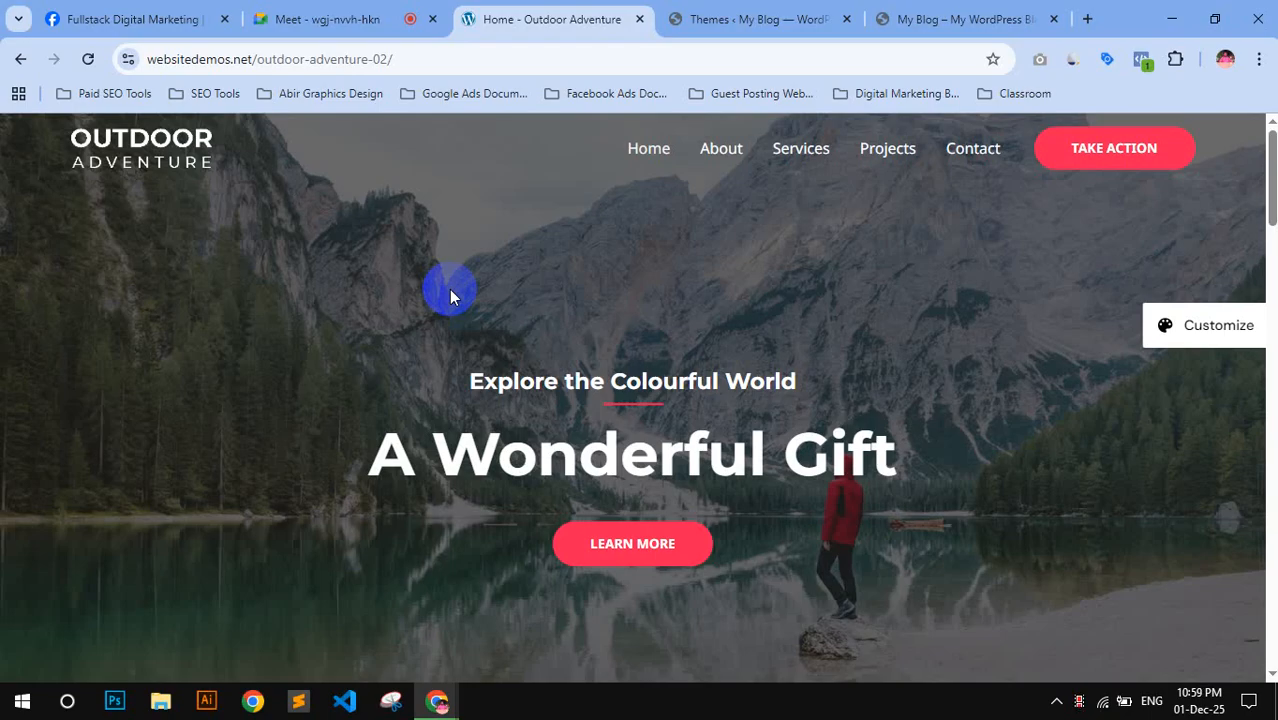
scroll(450, 290, down, 12)
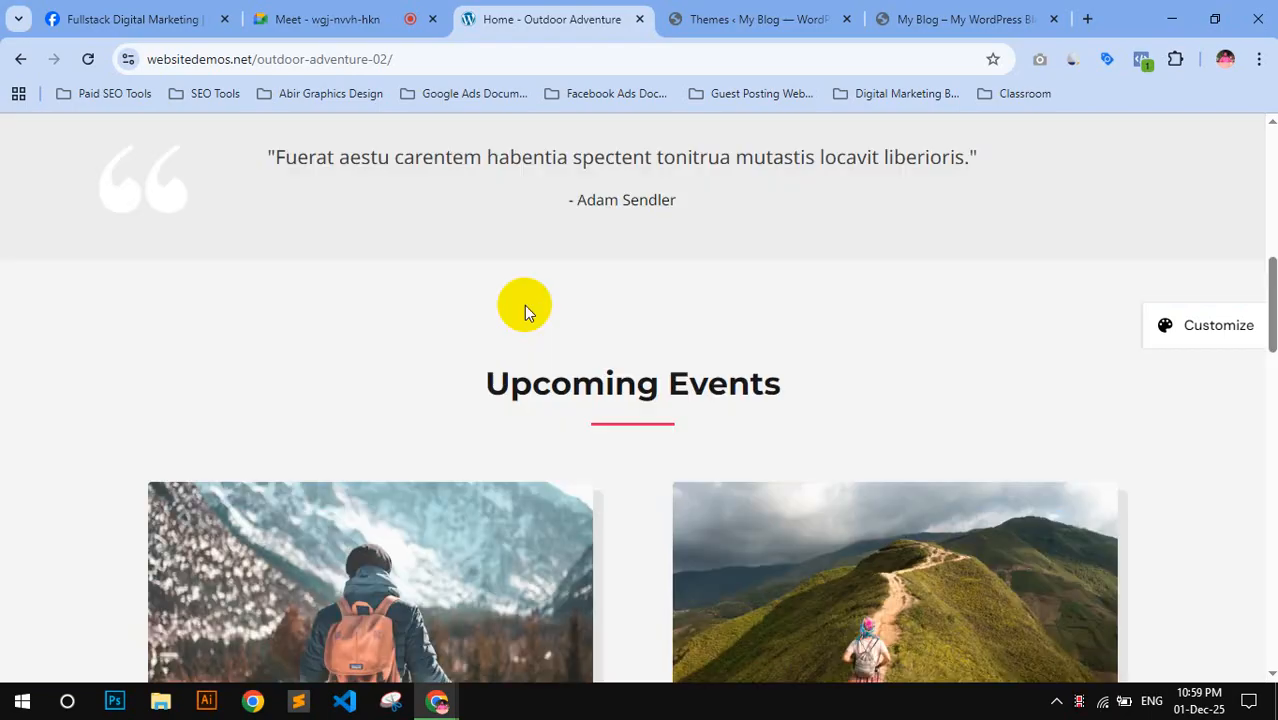
scroll(550, 296, up, 12)
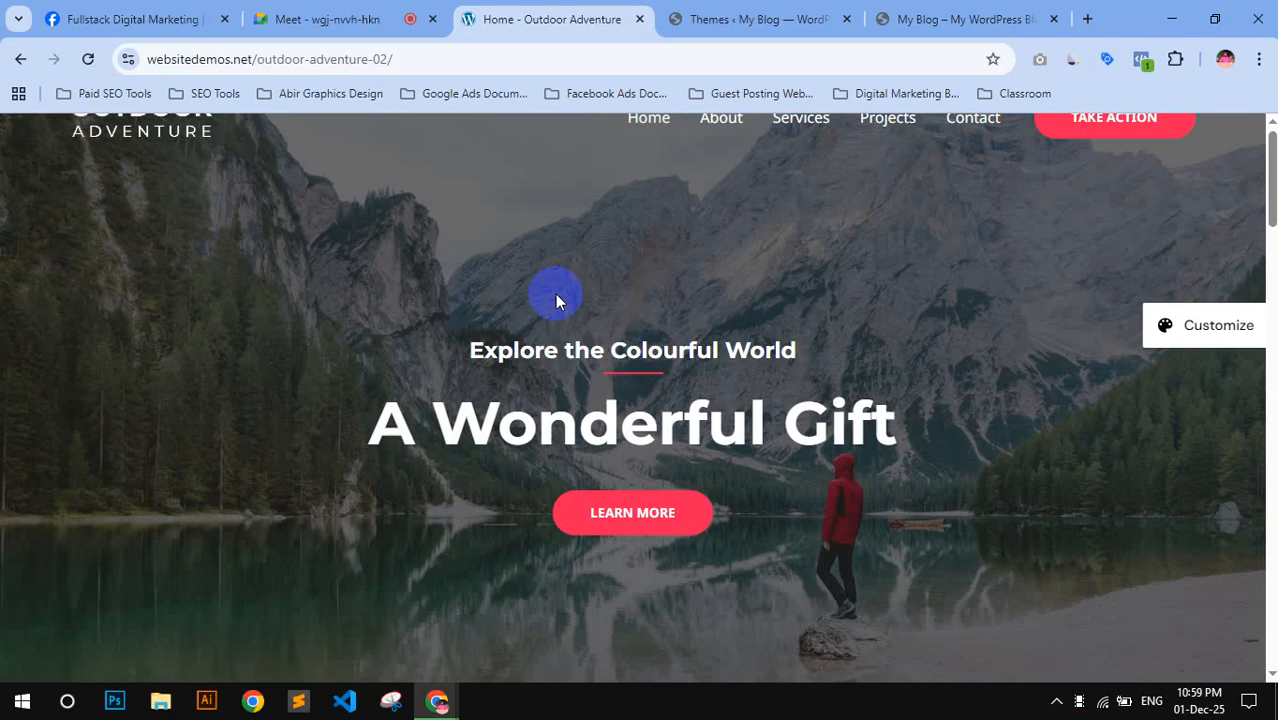
Step: Go to Plugins > Add Plugin and search the directory for 'elementor'
click(750, 19)
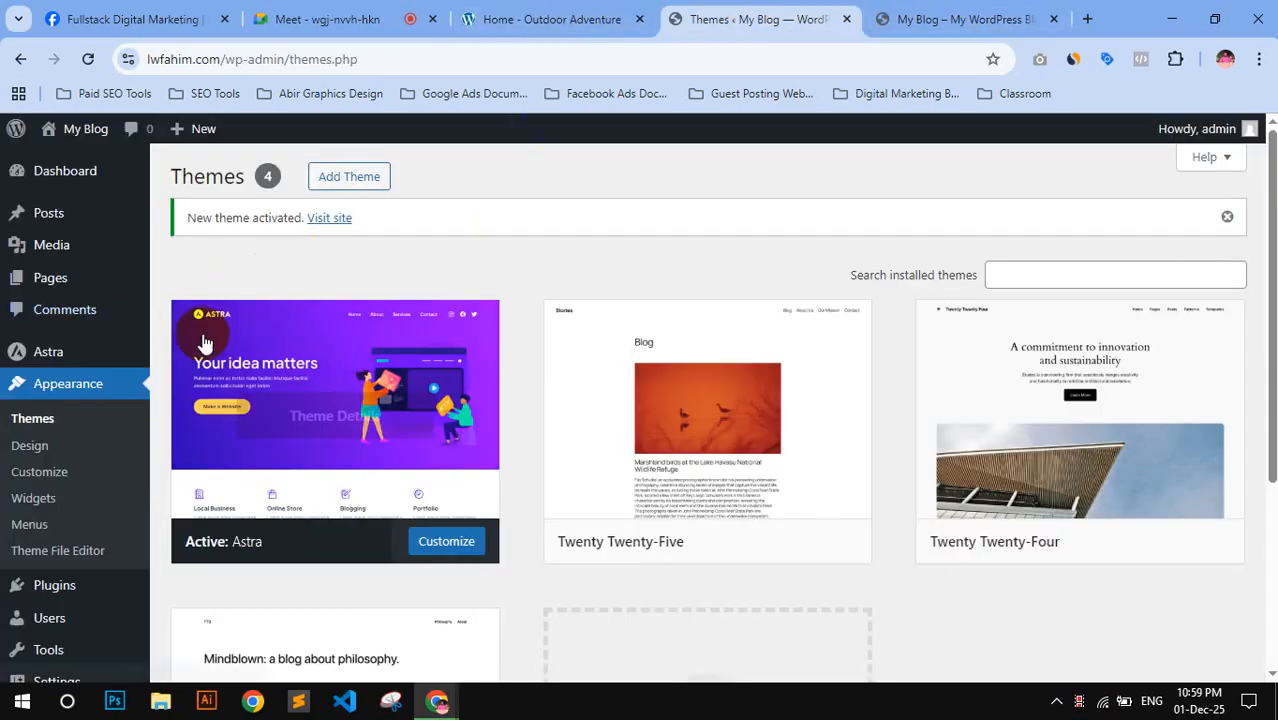
mouse_move(53, 590)
click(205, 574)
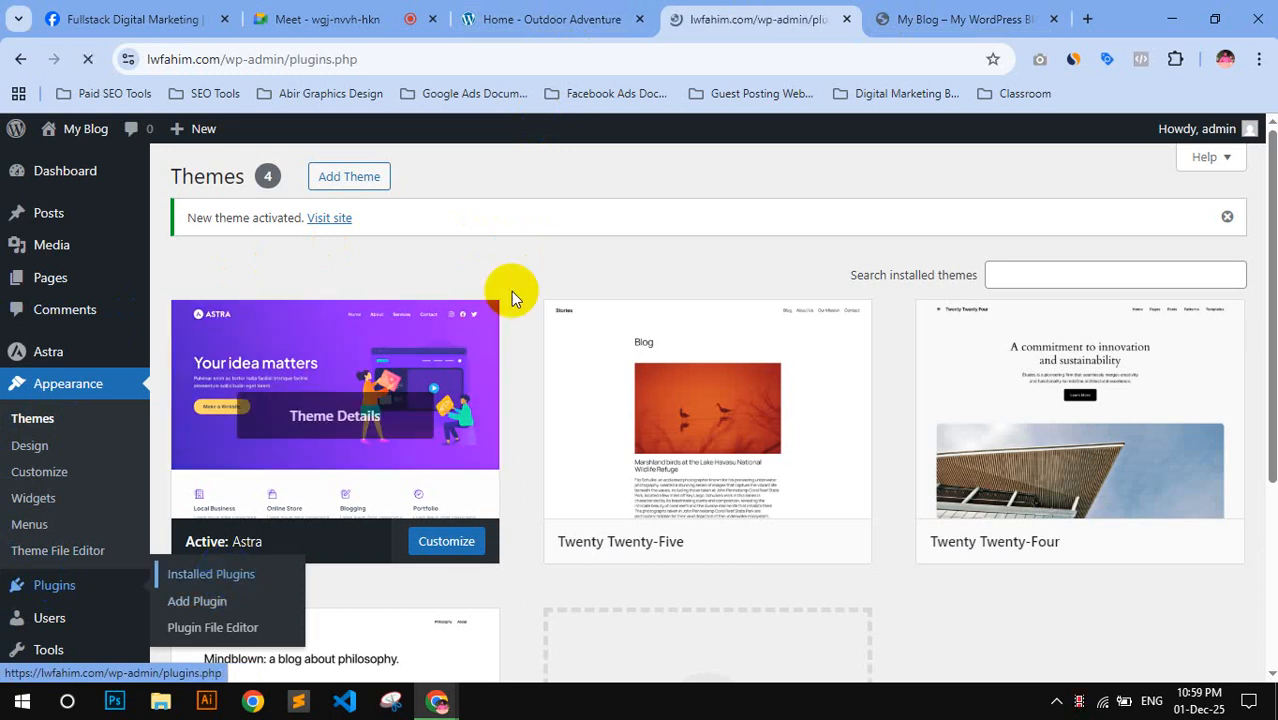
click(286, 175)
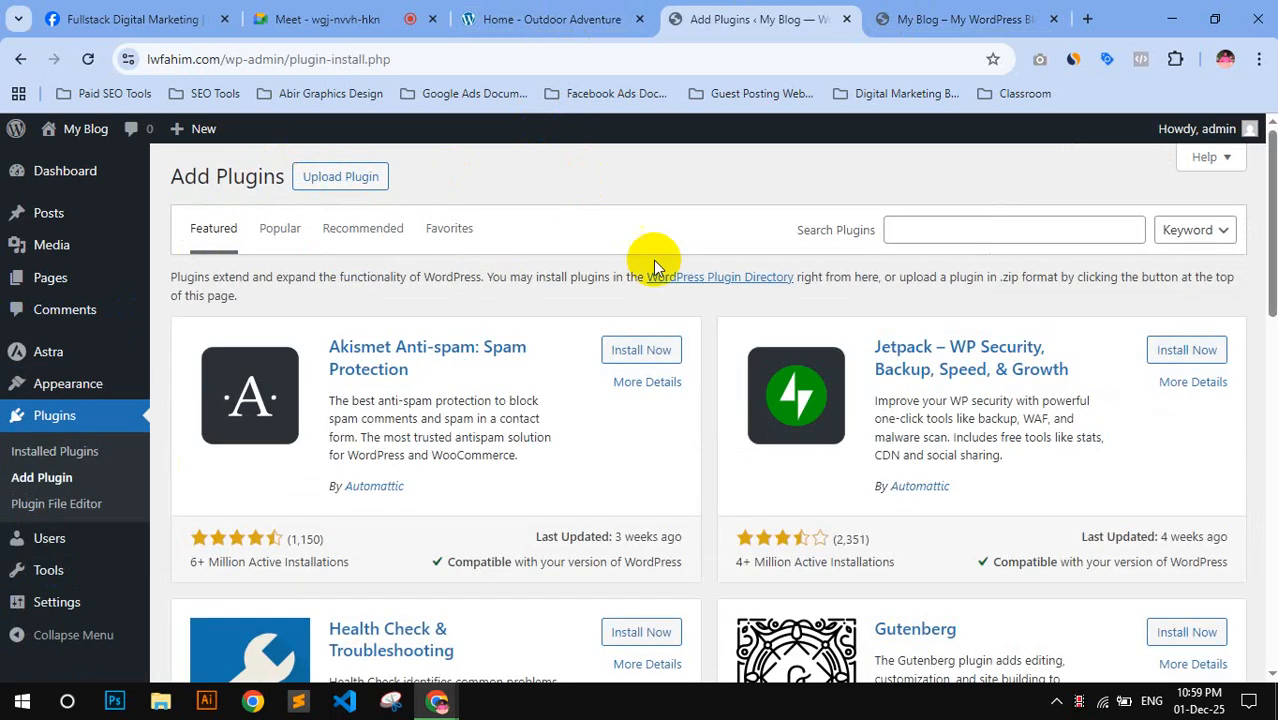
click(913, 234)
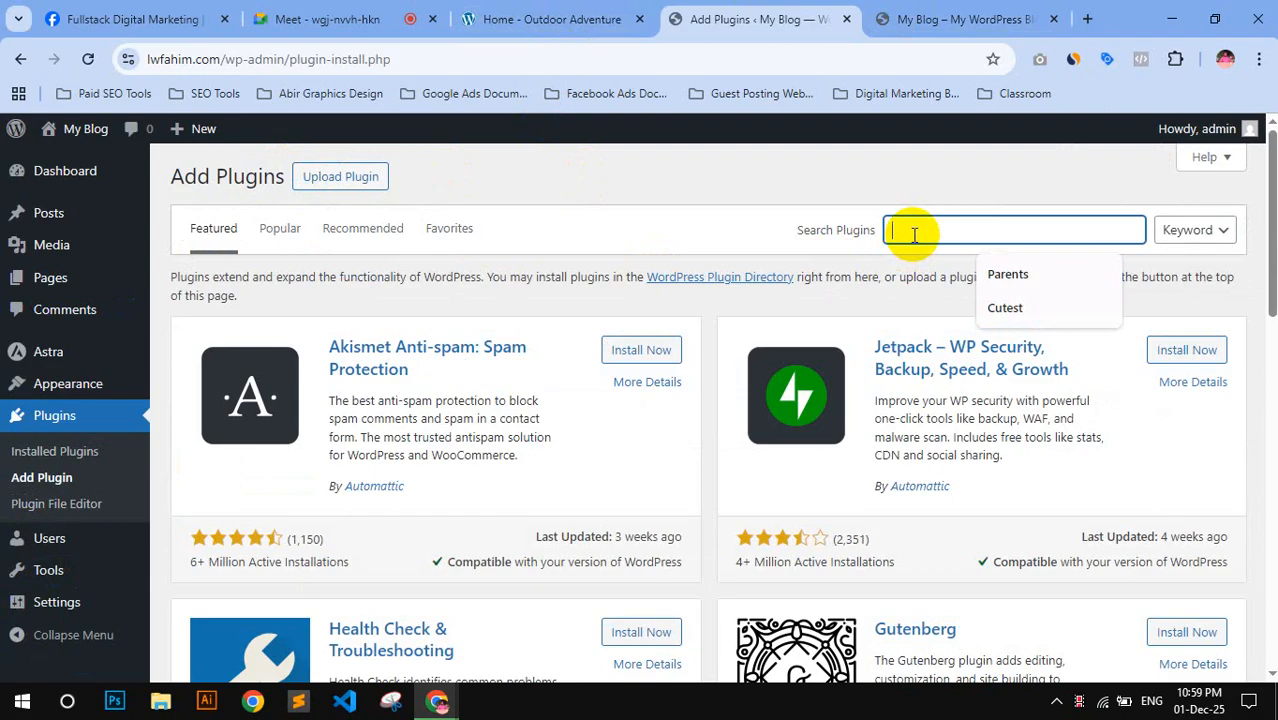
text(elementor)
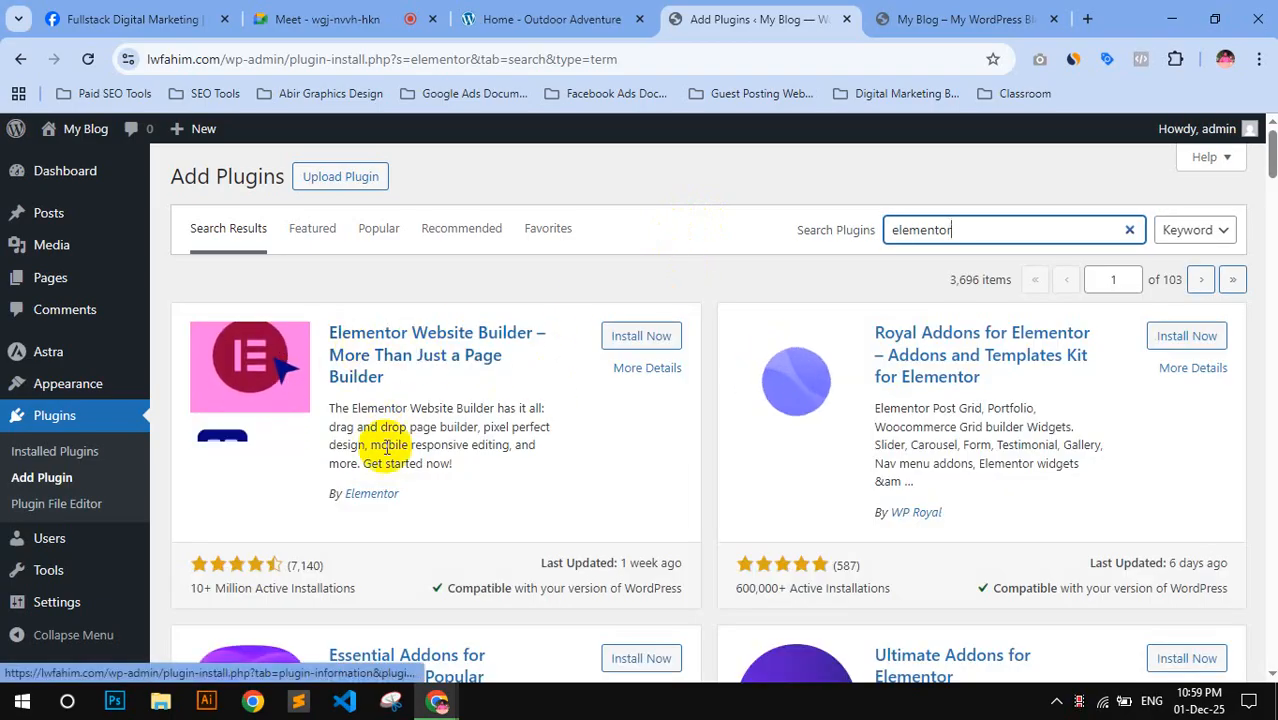
Step: Install and activate Elementor Website Builder, then reload the live blog to compare
click(610, 337)
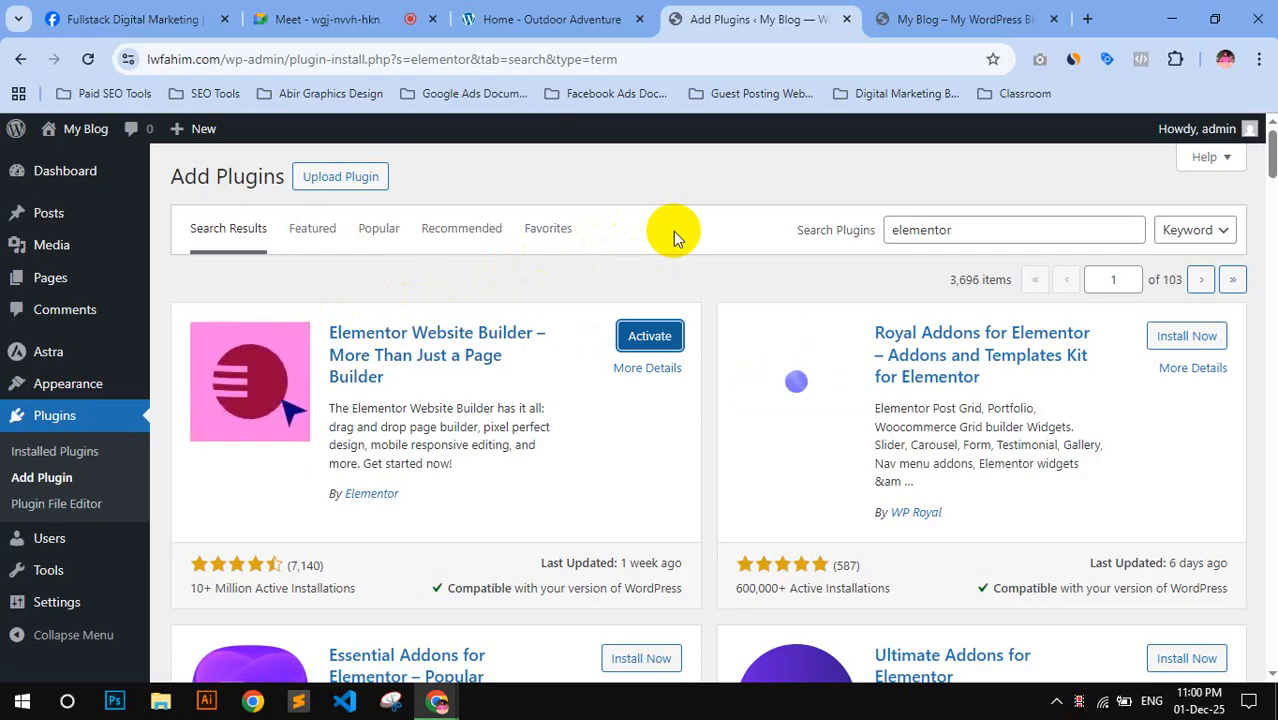
click(649, 335)
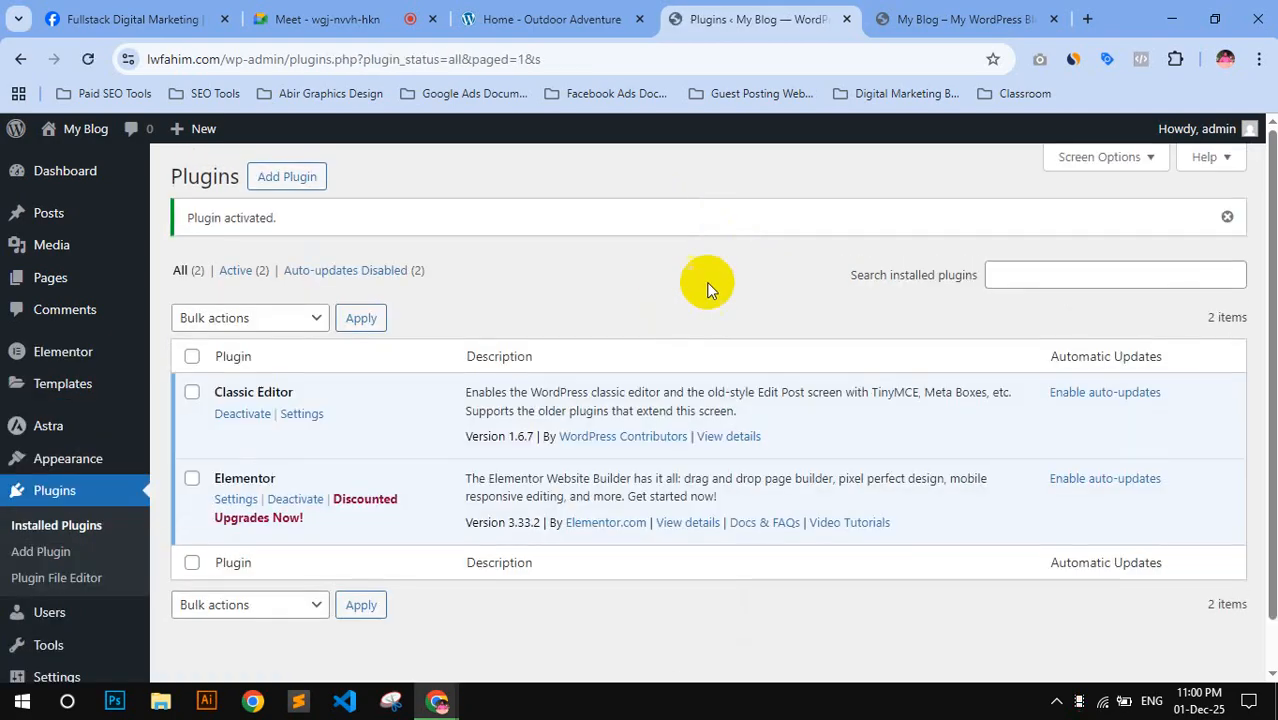
click(893, 19)
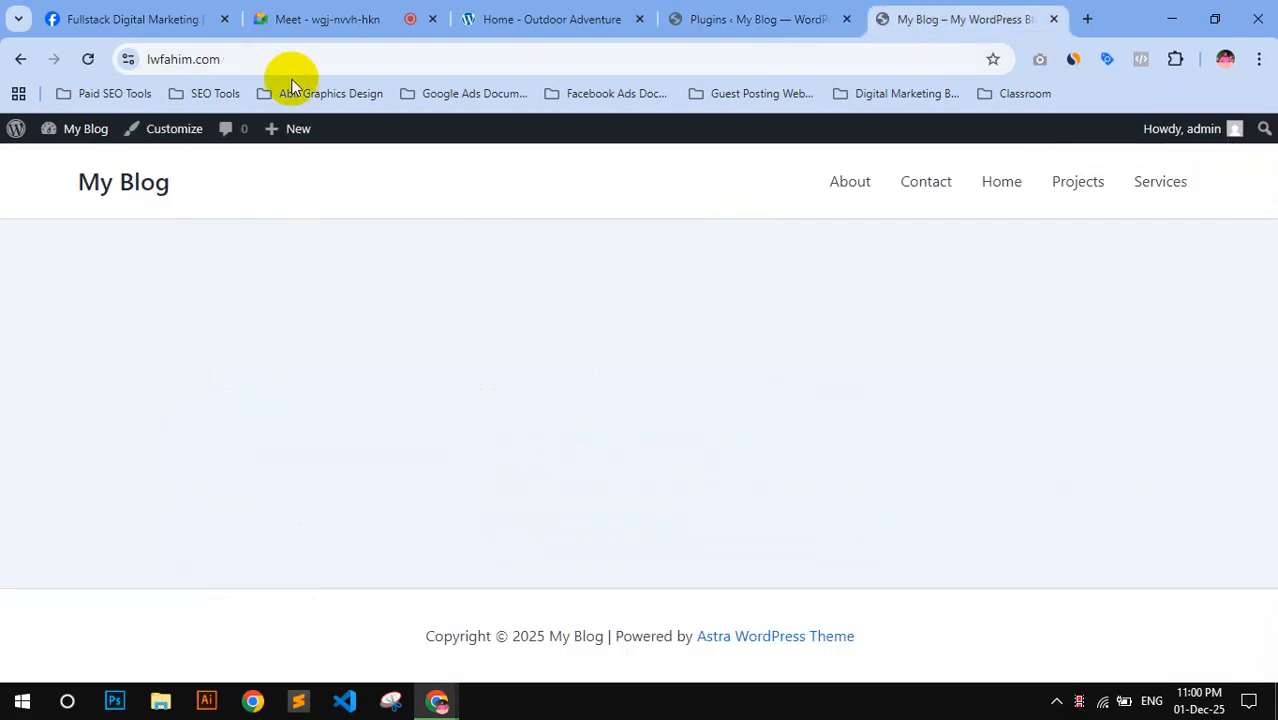
click(90, 60)
click(738, 14)
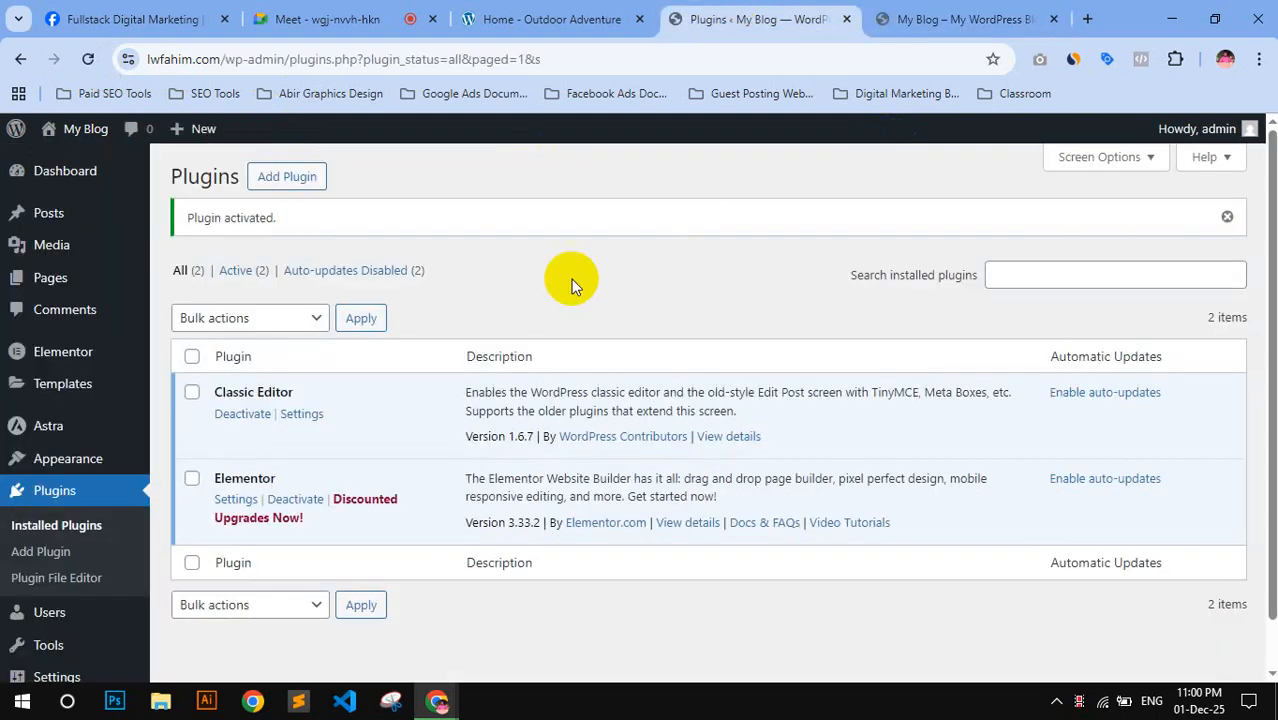
click(905, 19)
click(765, 17)
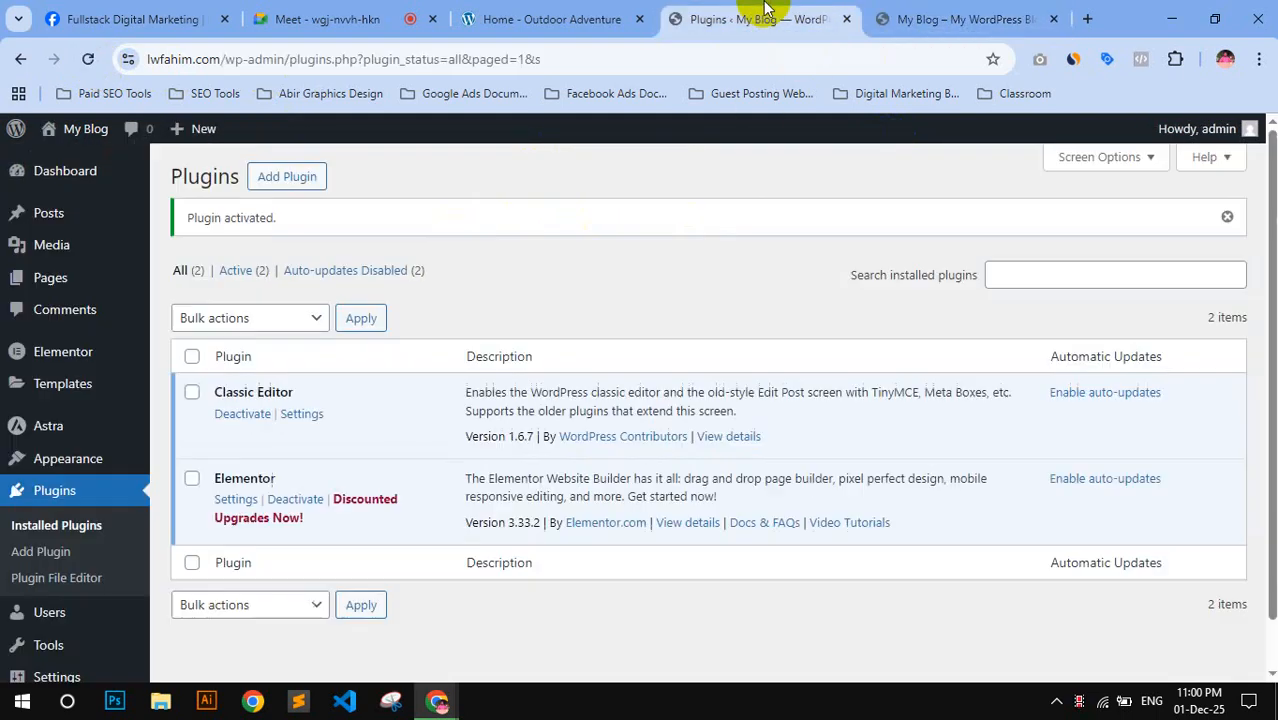
click(900, 22)
click(756, 15)
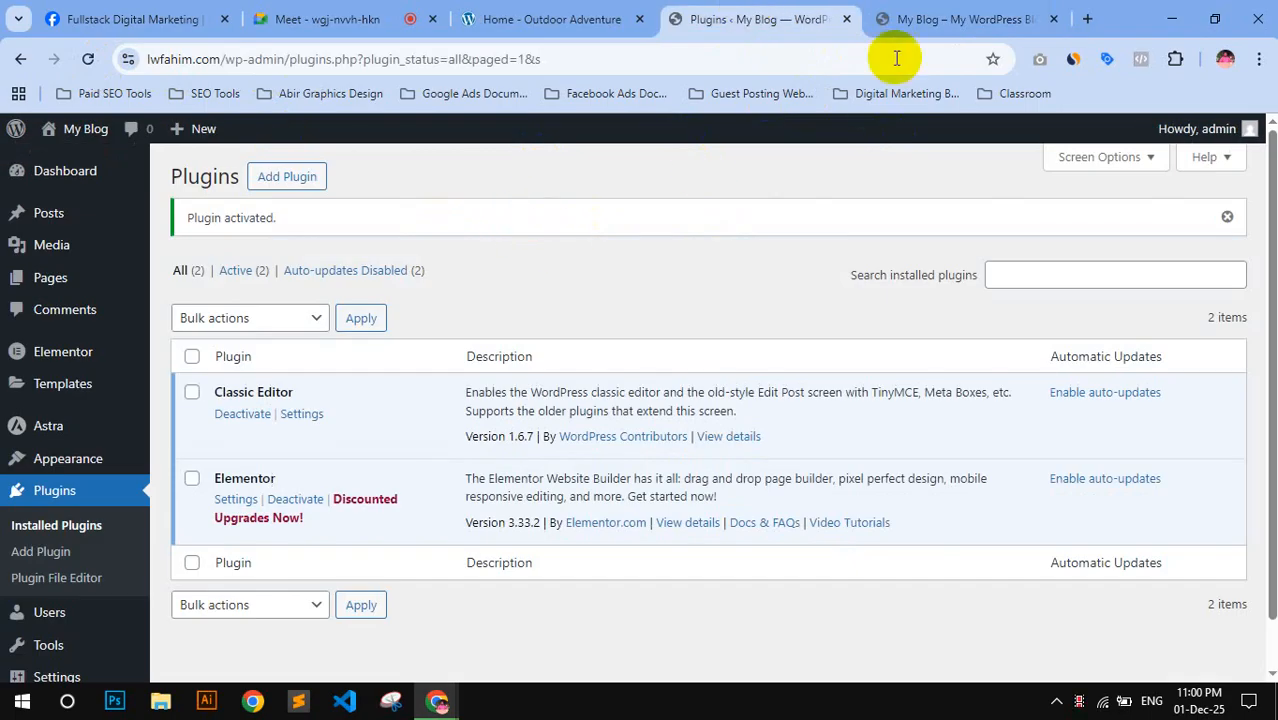
Step: Compare the live blog with the demo, then scroll the demo home page down and up
click(613, 14)
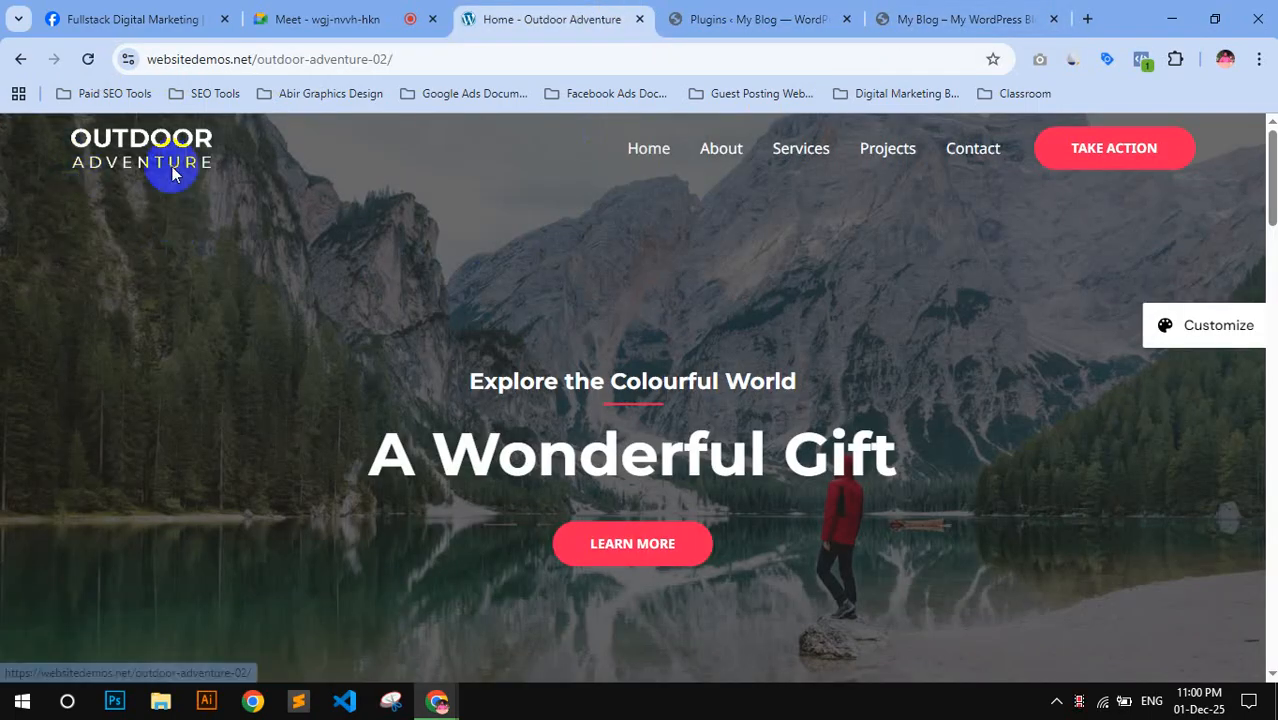
click(745, 16)
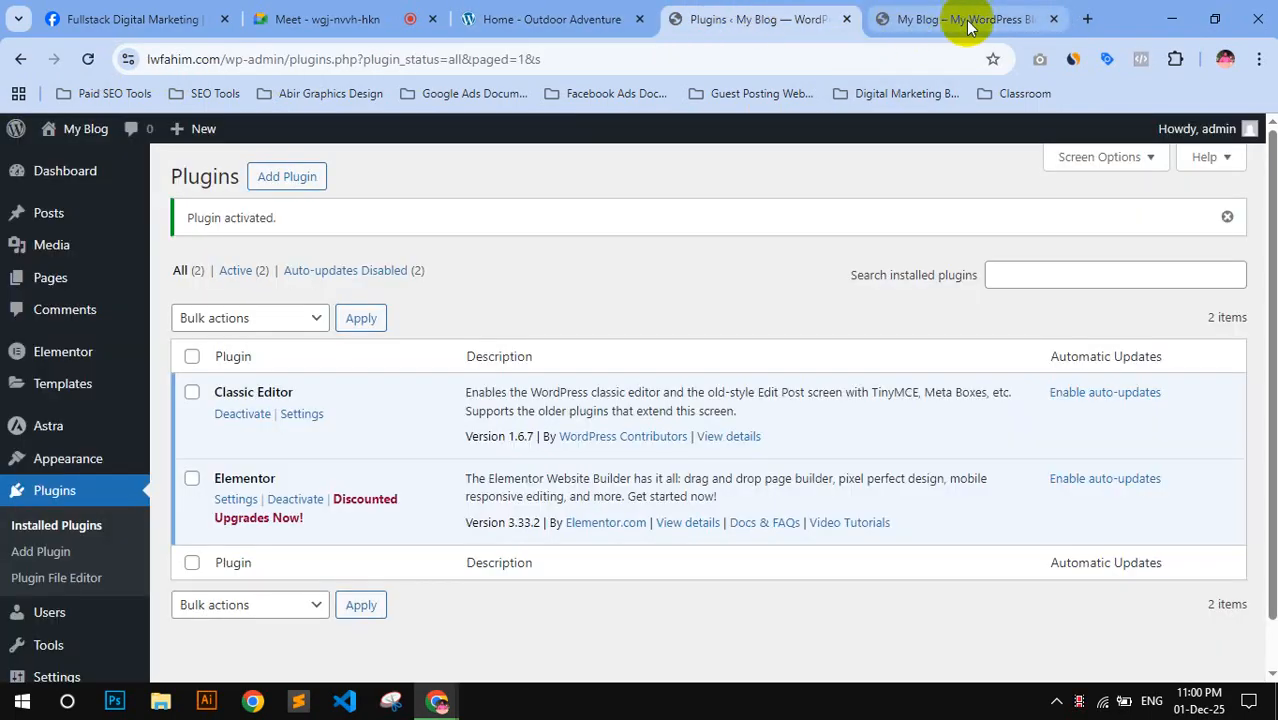
click(915, 18)
click(747, 19)
click(600, 19)
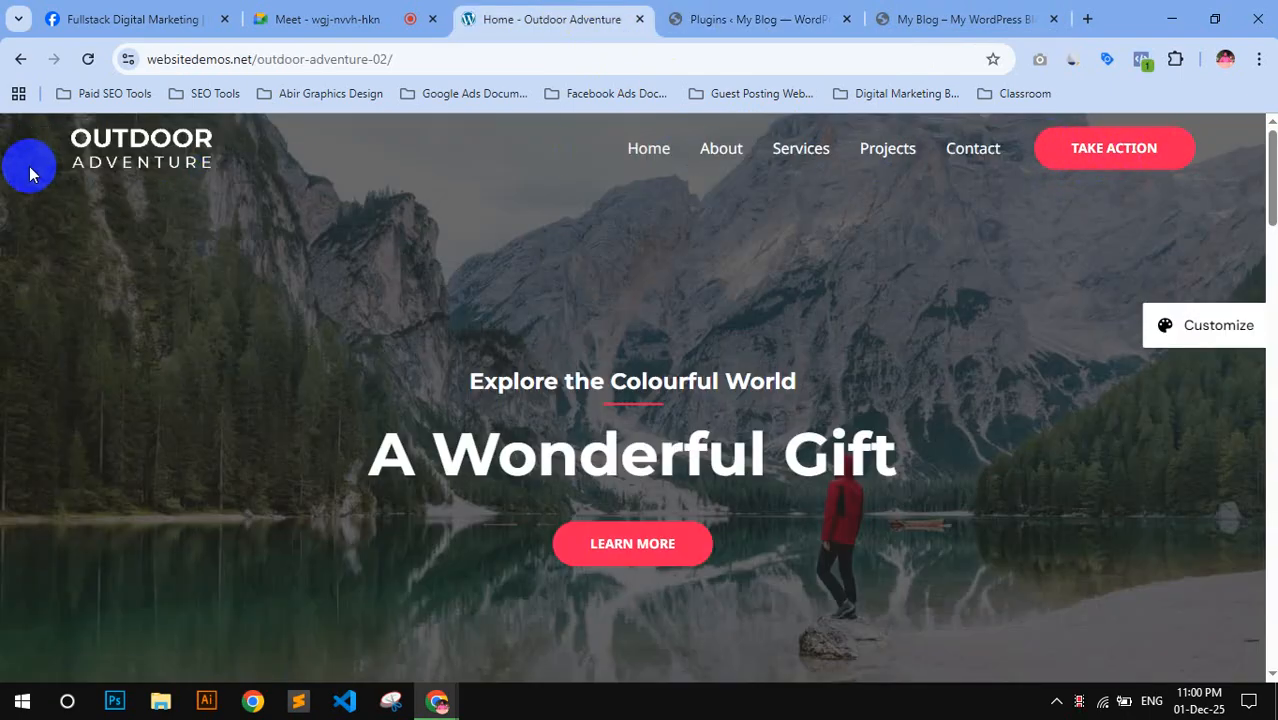
scroll(1045, 185, down, 20)
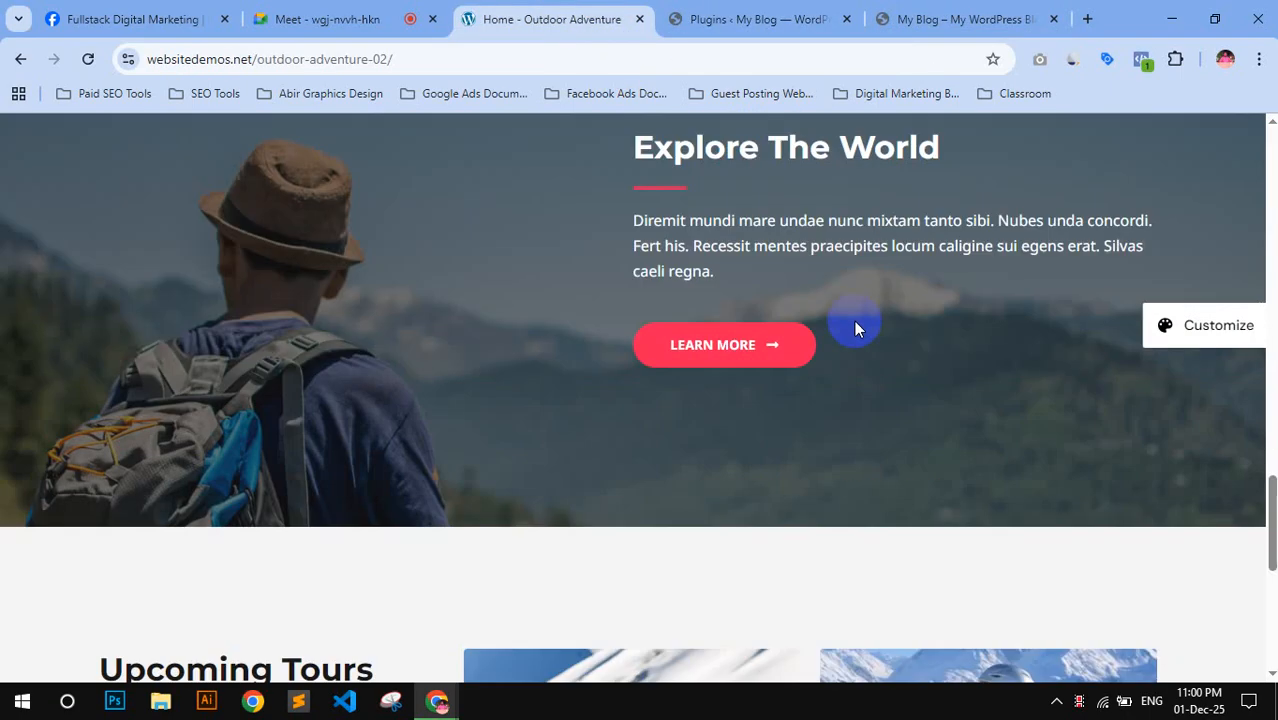
scroll(842, 340, up, 20)
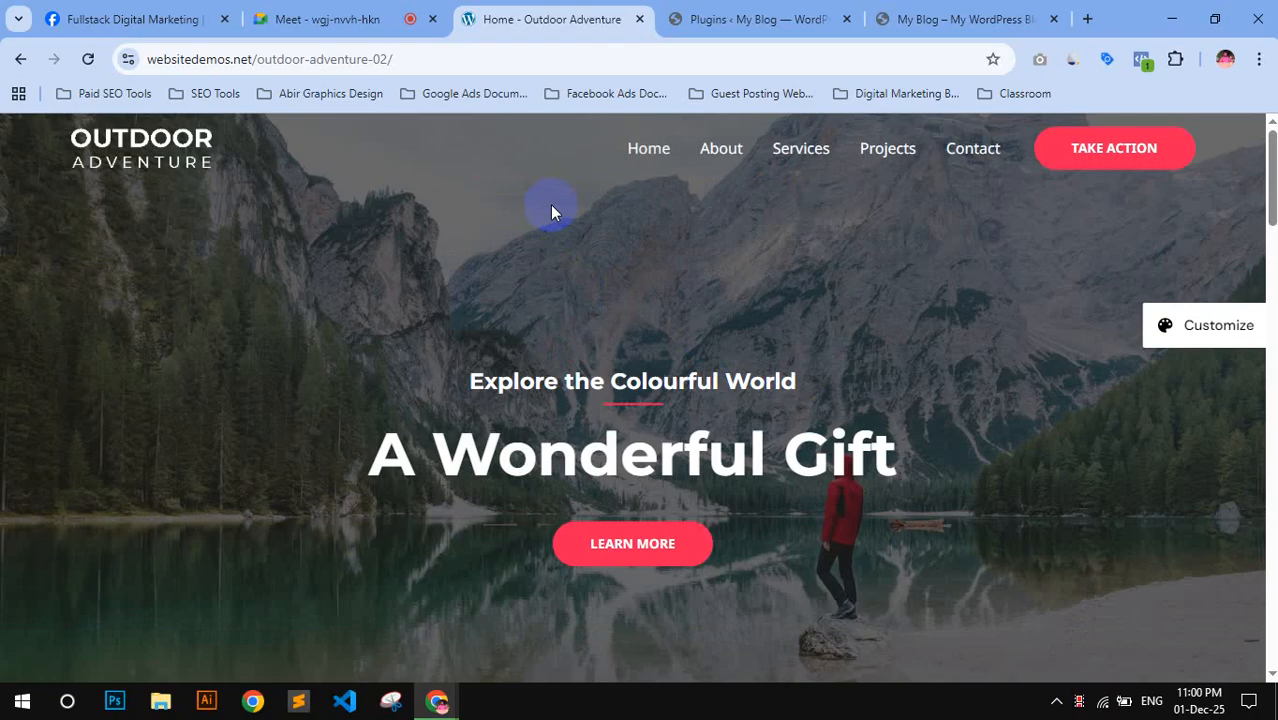
scroll(430, 200, down, 8)
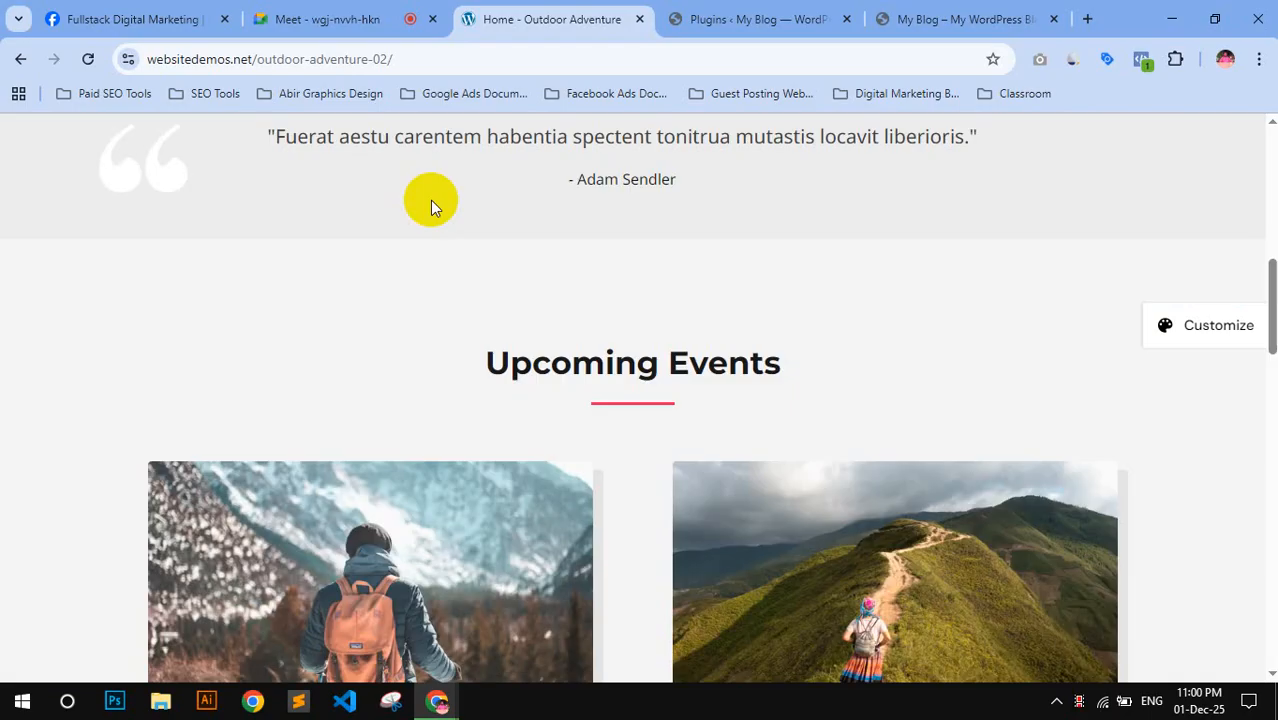
scroll(513, 226, up, 8)
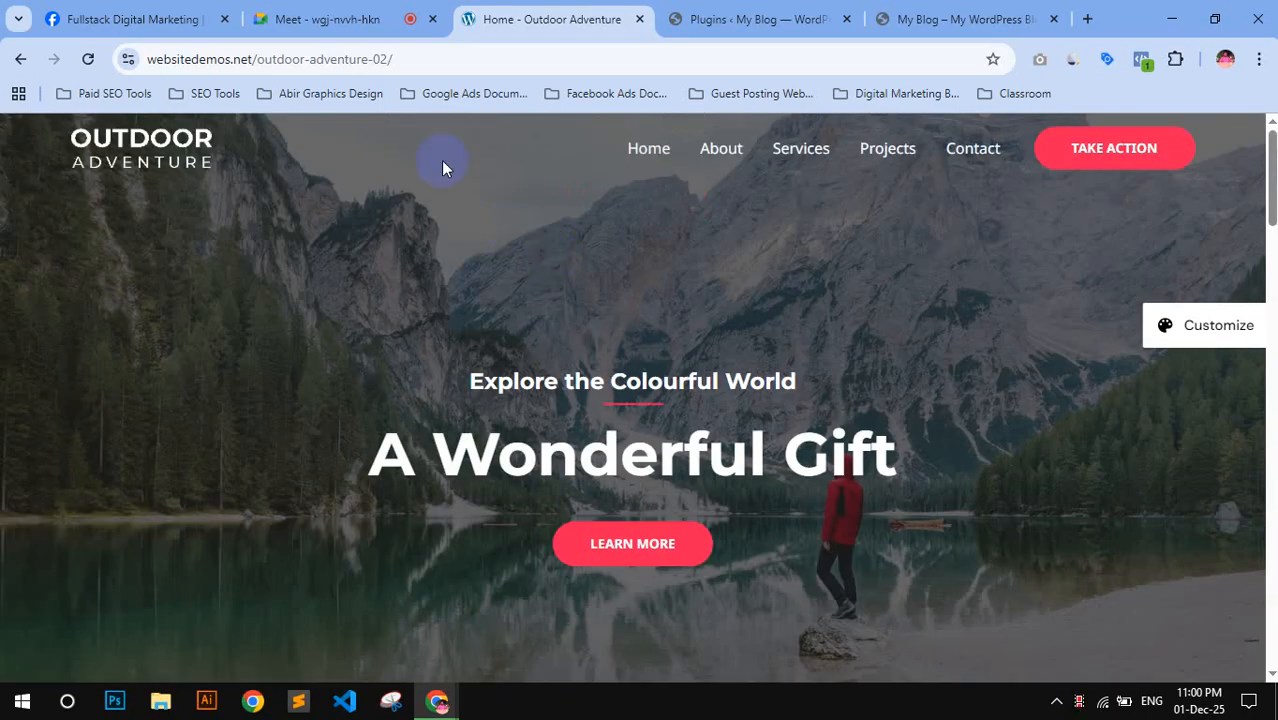
Step: Bring up the Google Meet presenting view, then return to the WordPress Plugins page
click(338, 16)
click(537, 7)
click(364, 8)
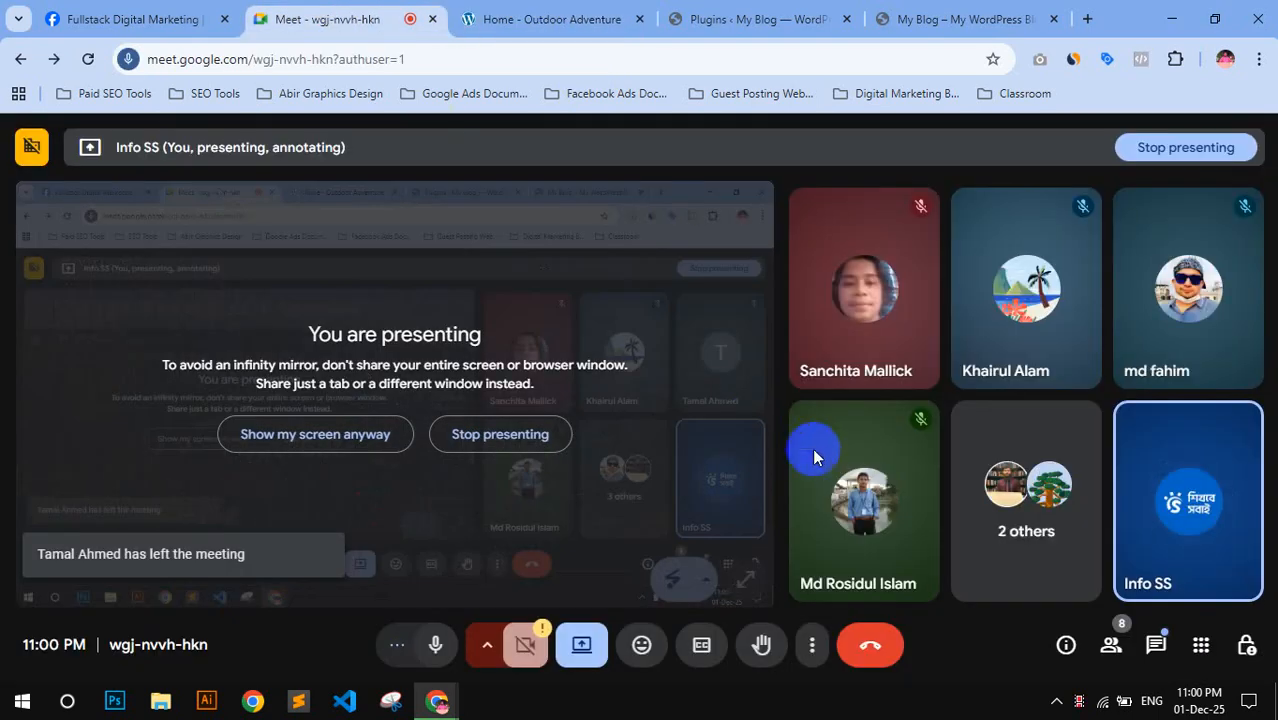
click(605, 15)
click(688, 10)
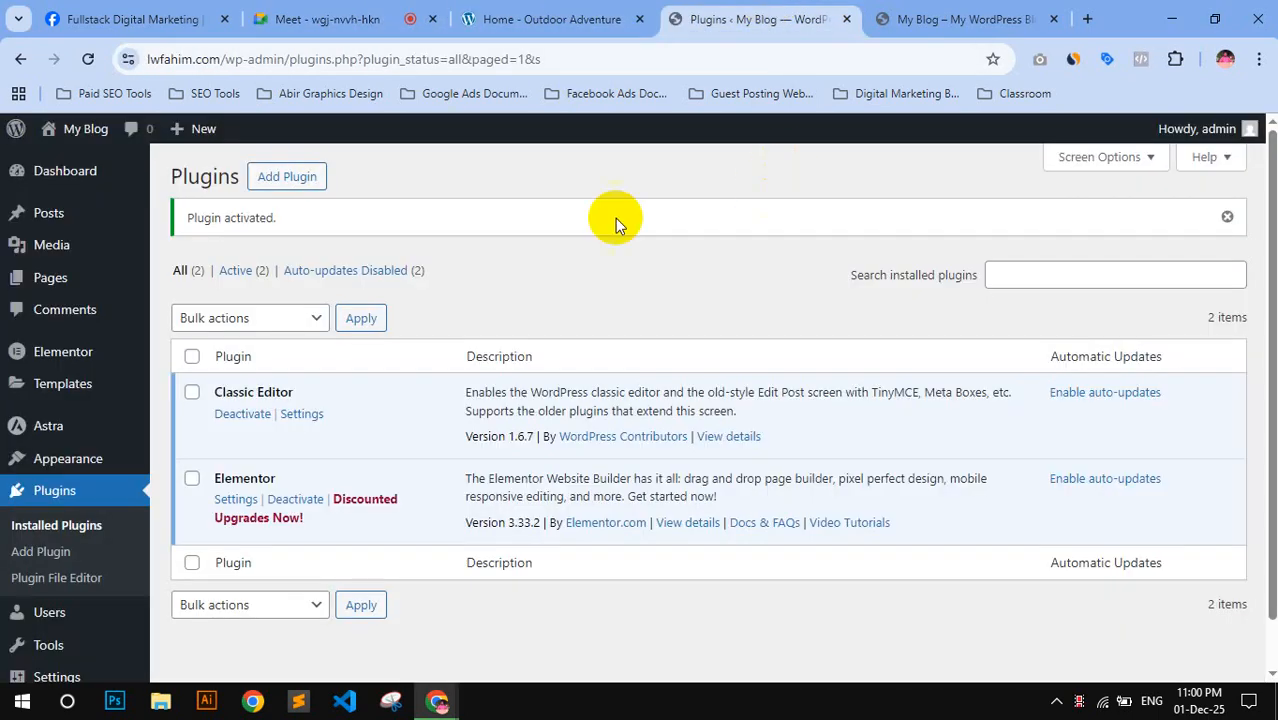
Step: Show the live My Blog front page with its About, Contact, Home, Projects, Services menu
click(612, 12)
click(756, 10)
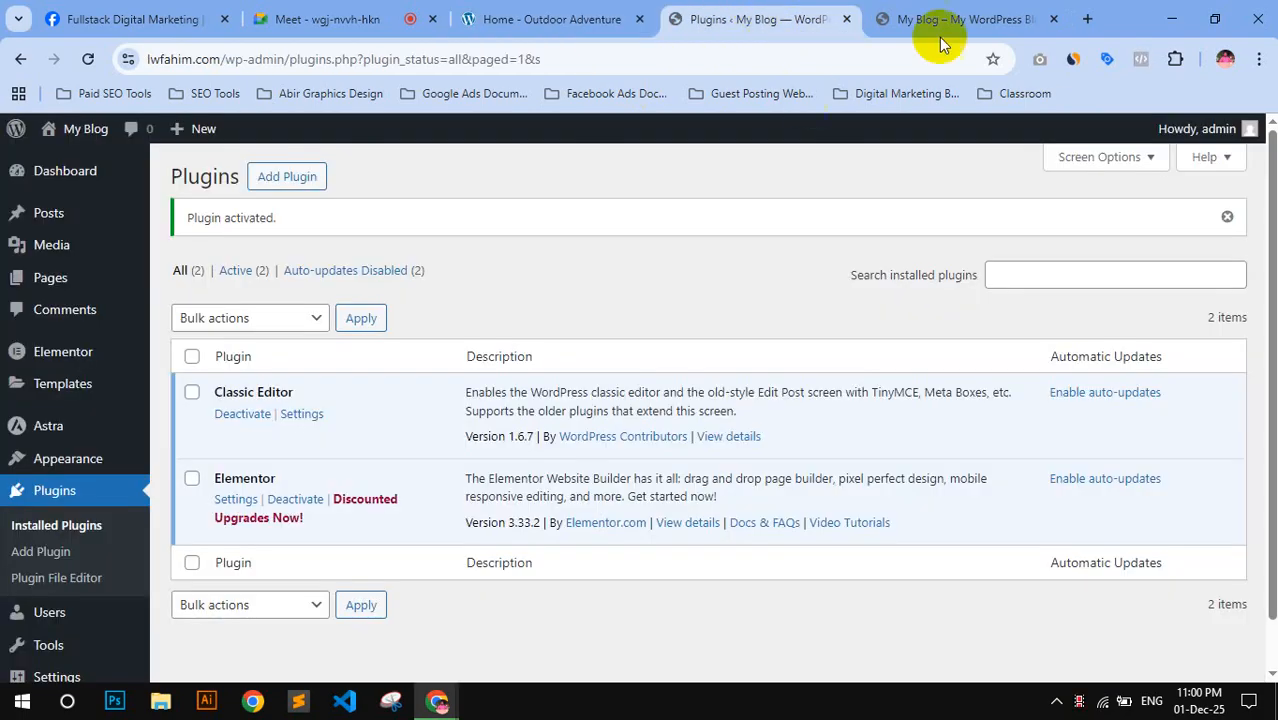
click(958, 12)
click(710, 10)
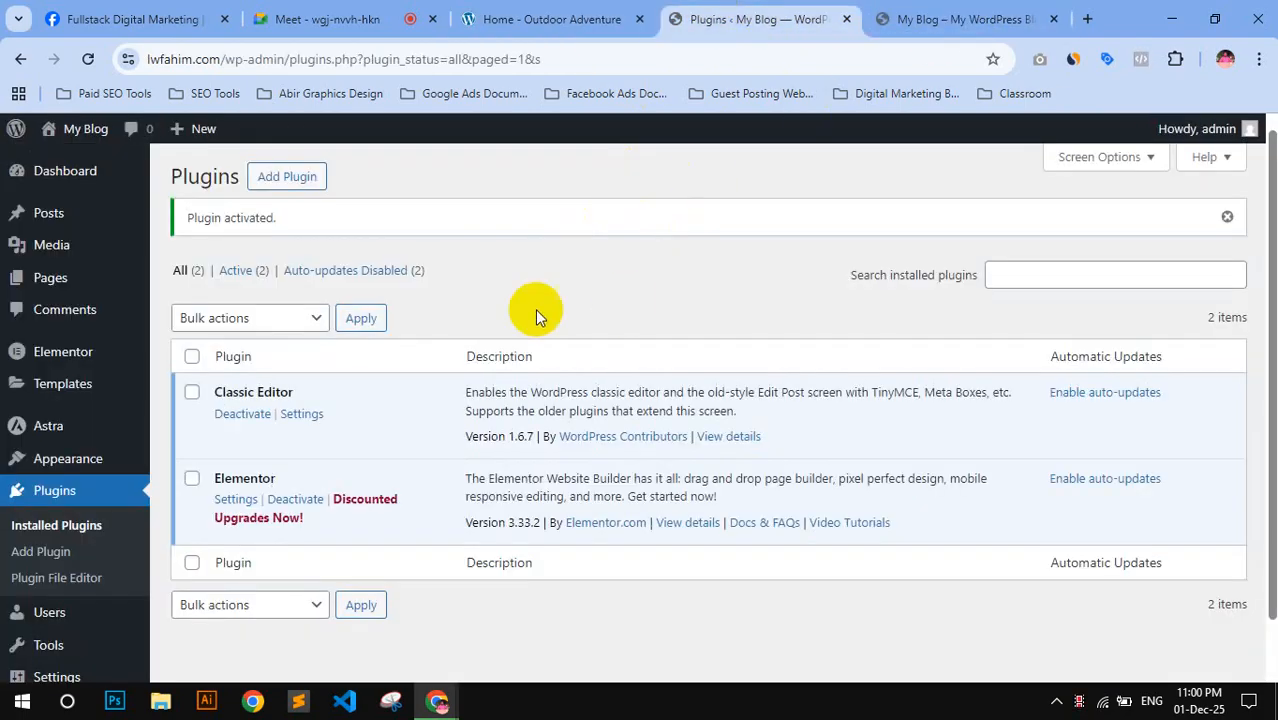
click(956, 14)
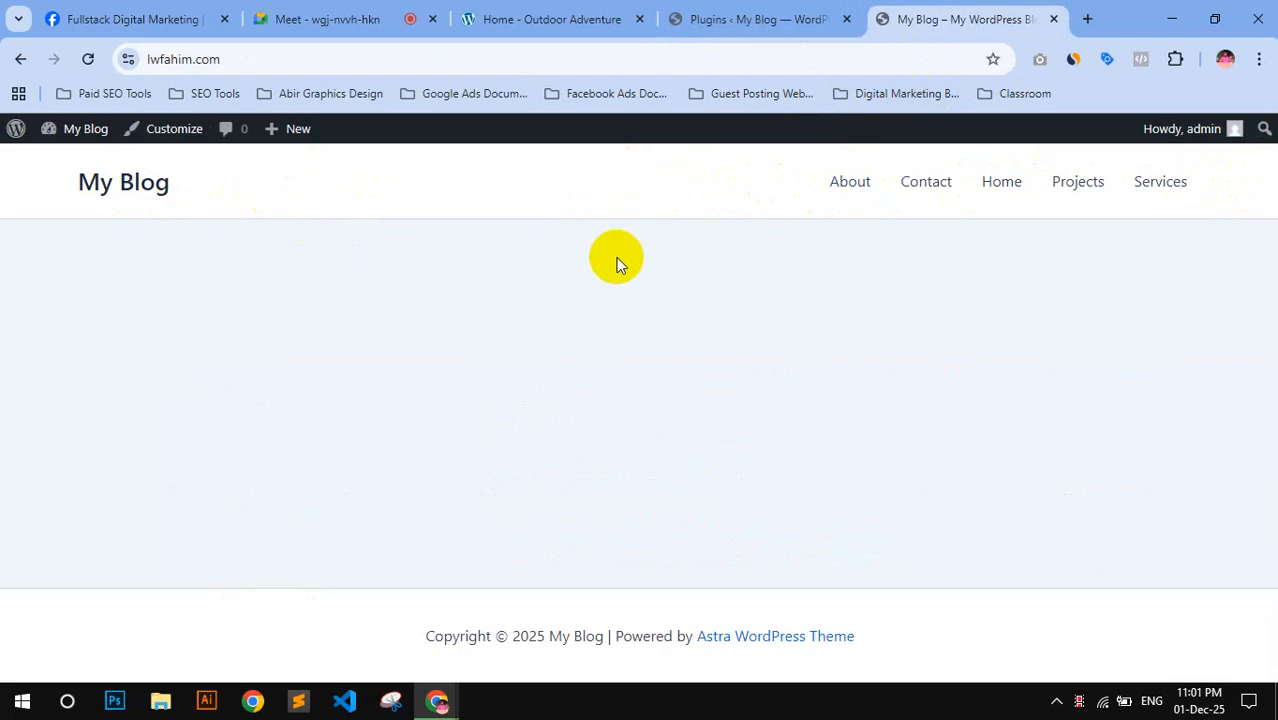
click(492, 12)
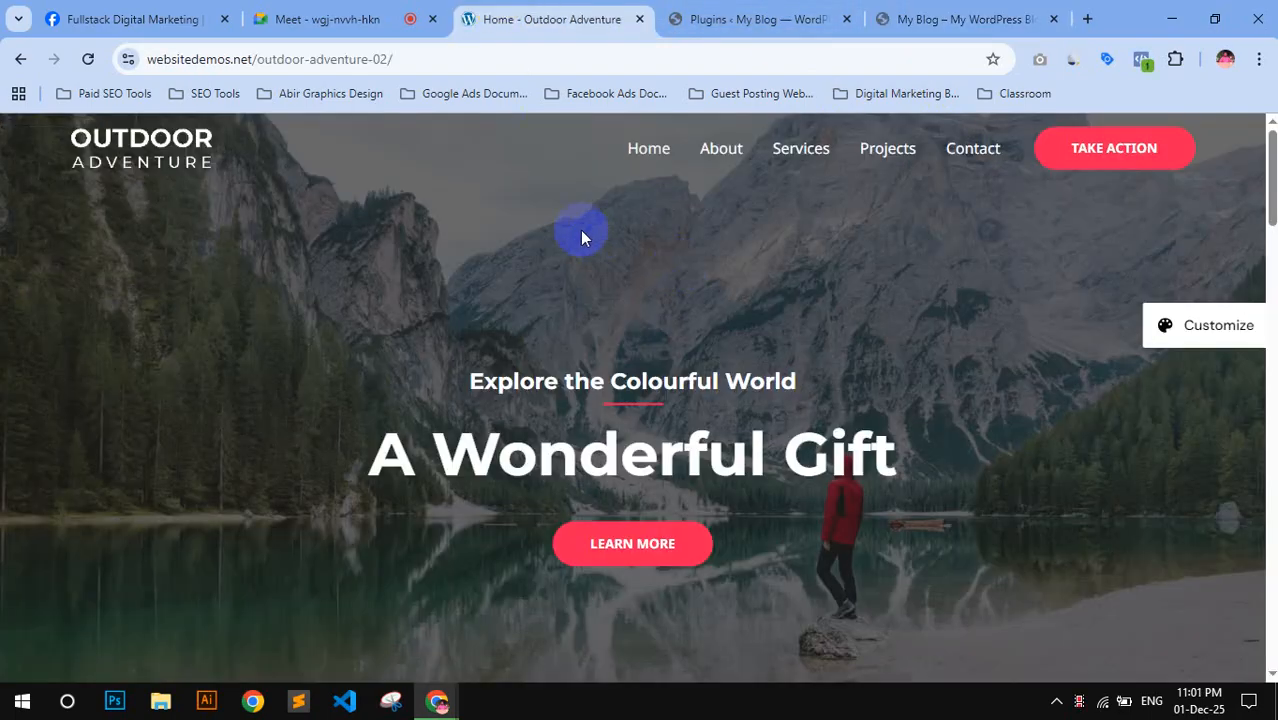
scroll(581, 237, down, 20)
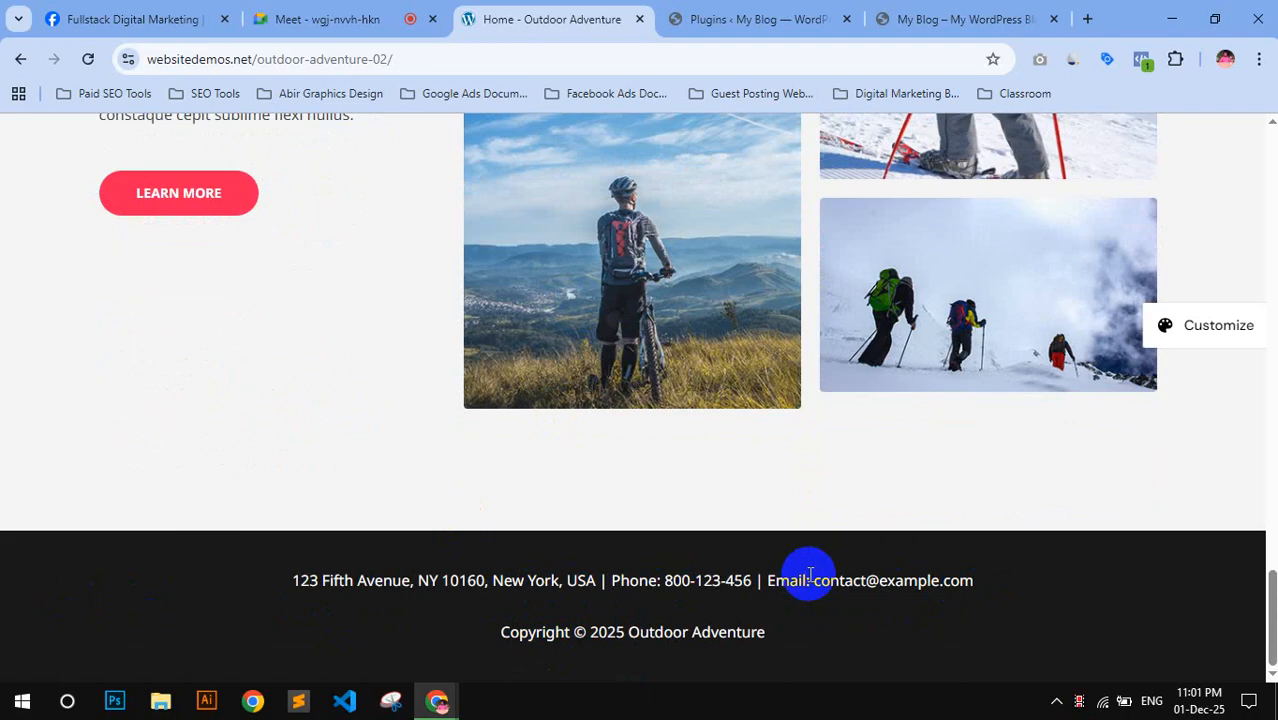
scroll(810, 575, up, 20)
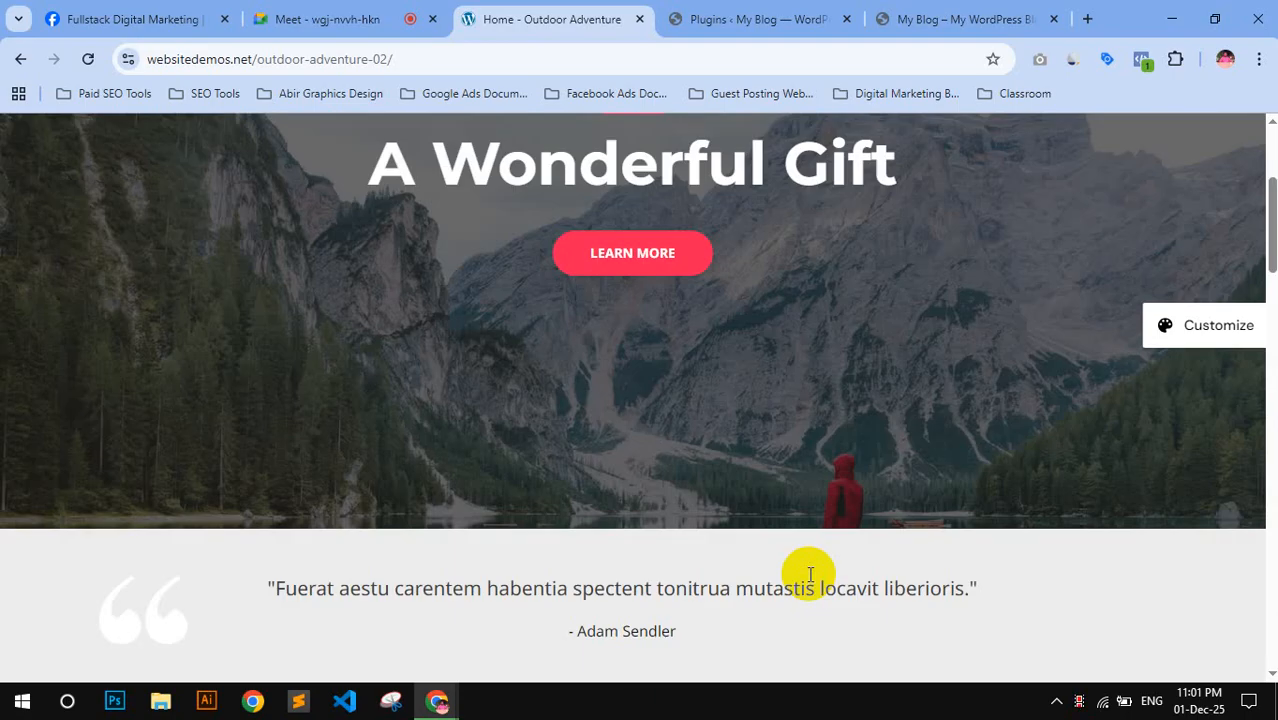
click(727, 160)
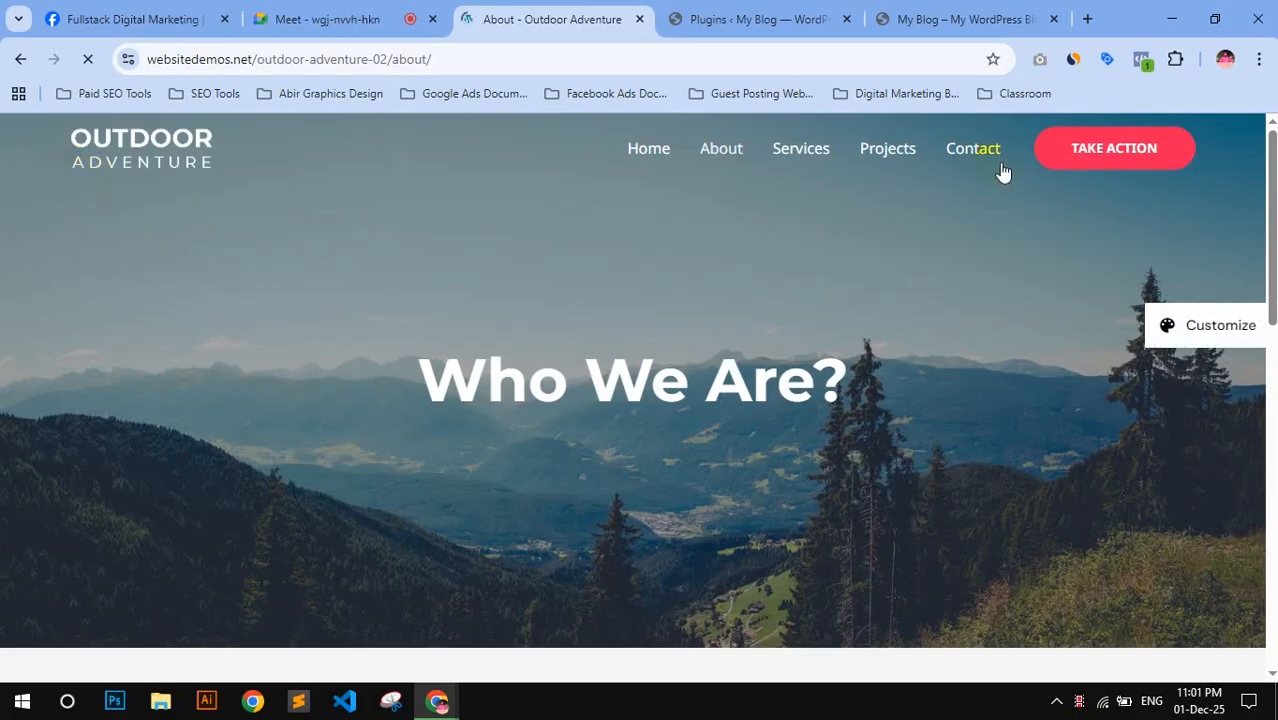
scroll(950, 271, down, 15)
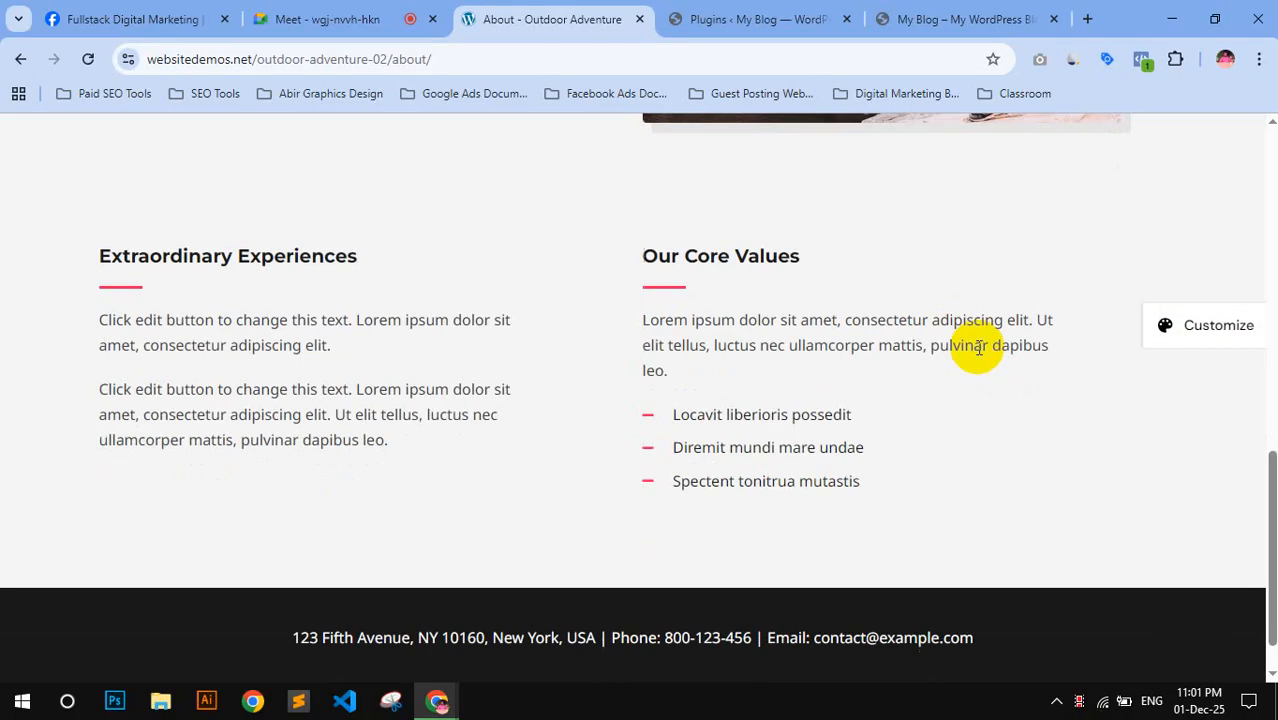
scroll(740, 261, up, 11)
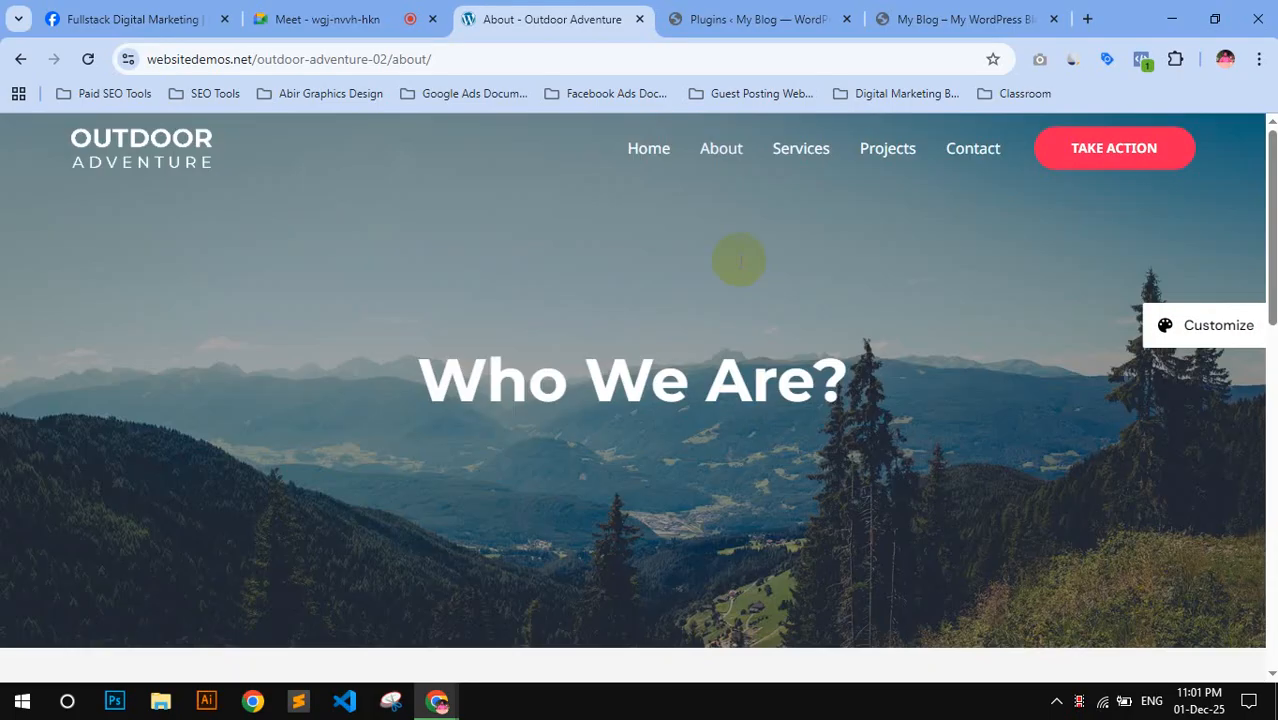
click(648, 148)
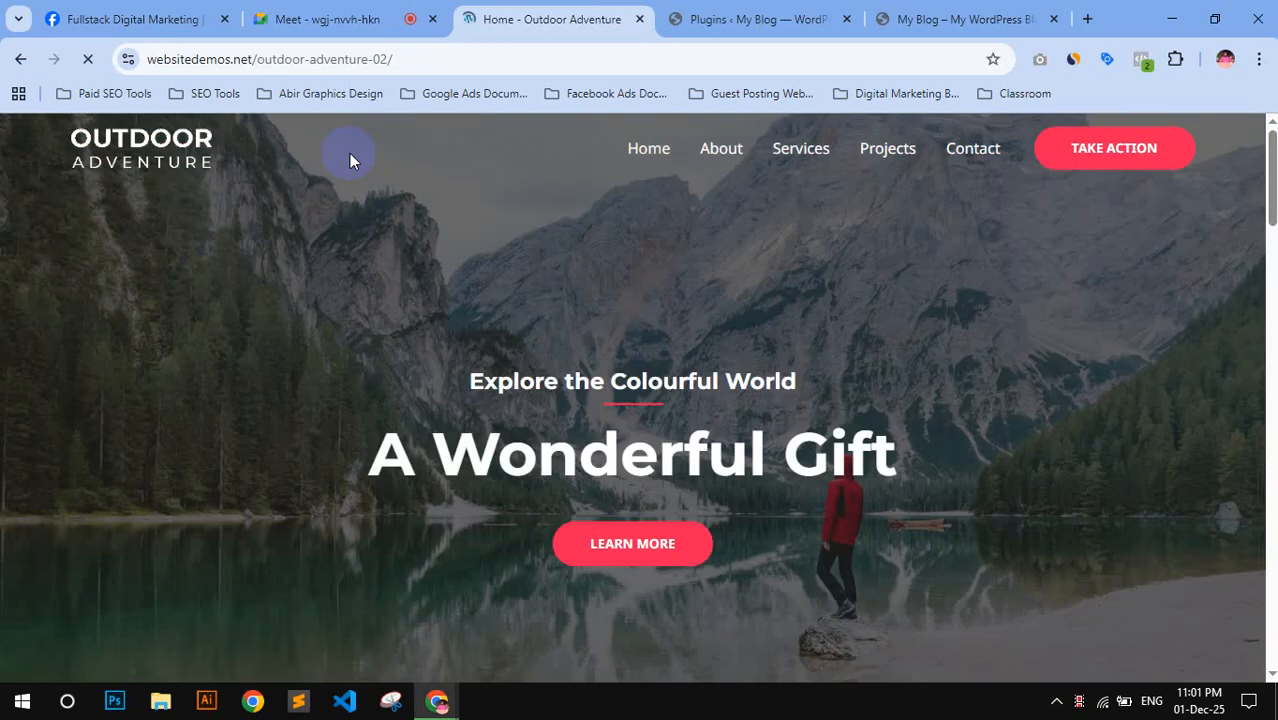
scroll(495, 220, down, 6)
scroll(495, 220, up, 6)
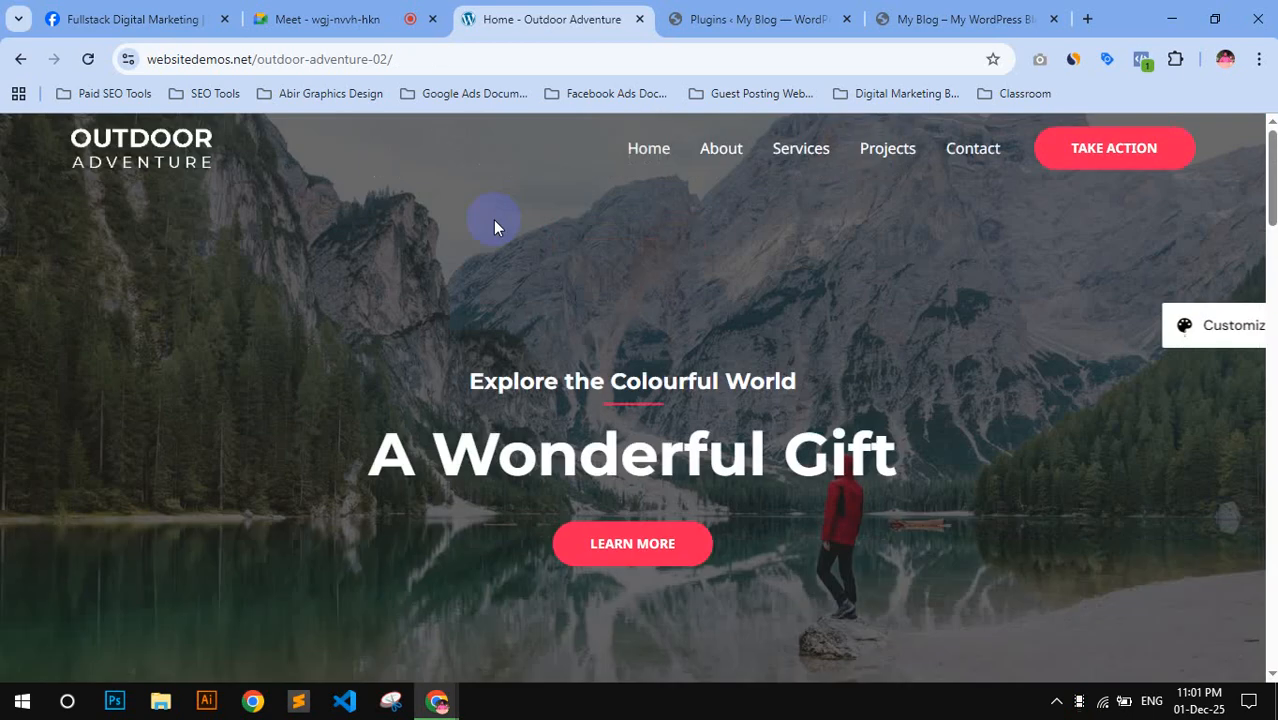
Step: Open the demo's white logo image in its own tab and start saving it
right_click(140, 166)
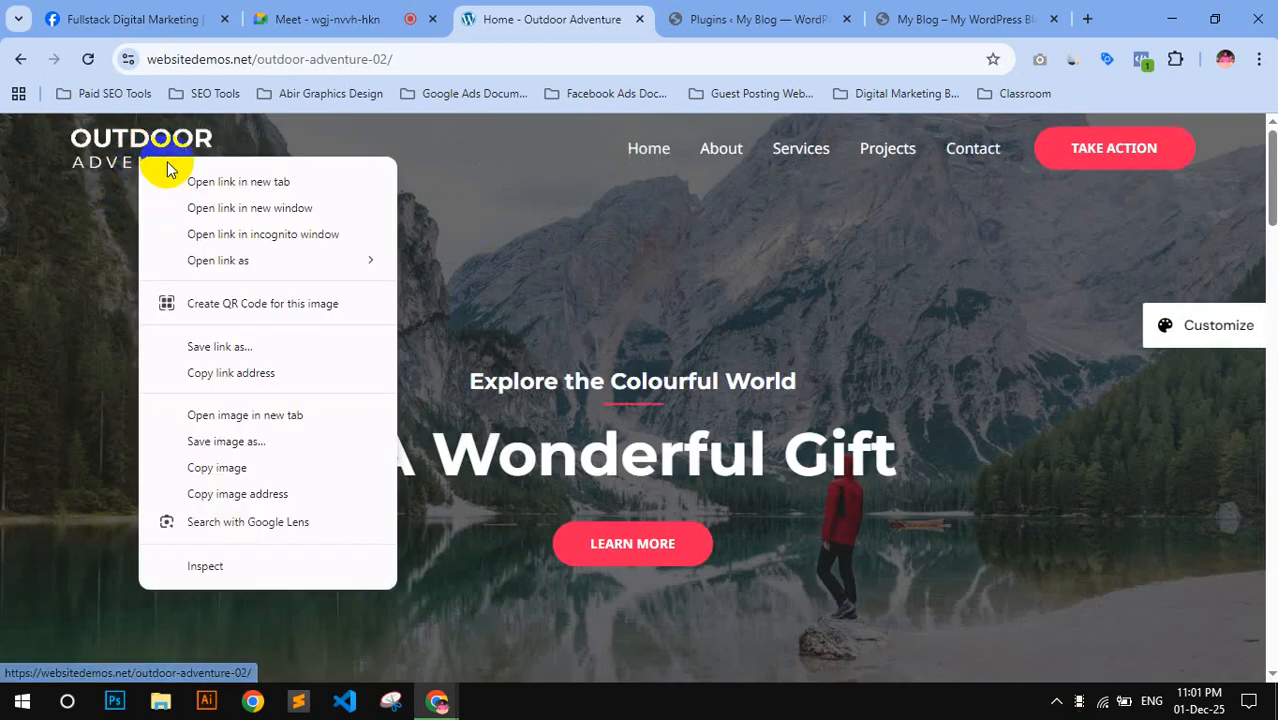
click(222, 414)
click(600, 19)
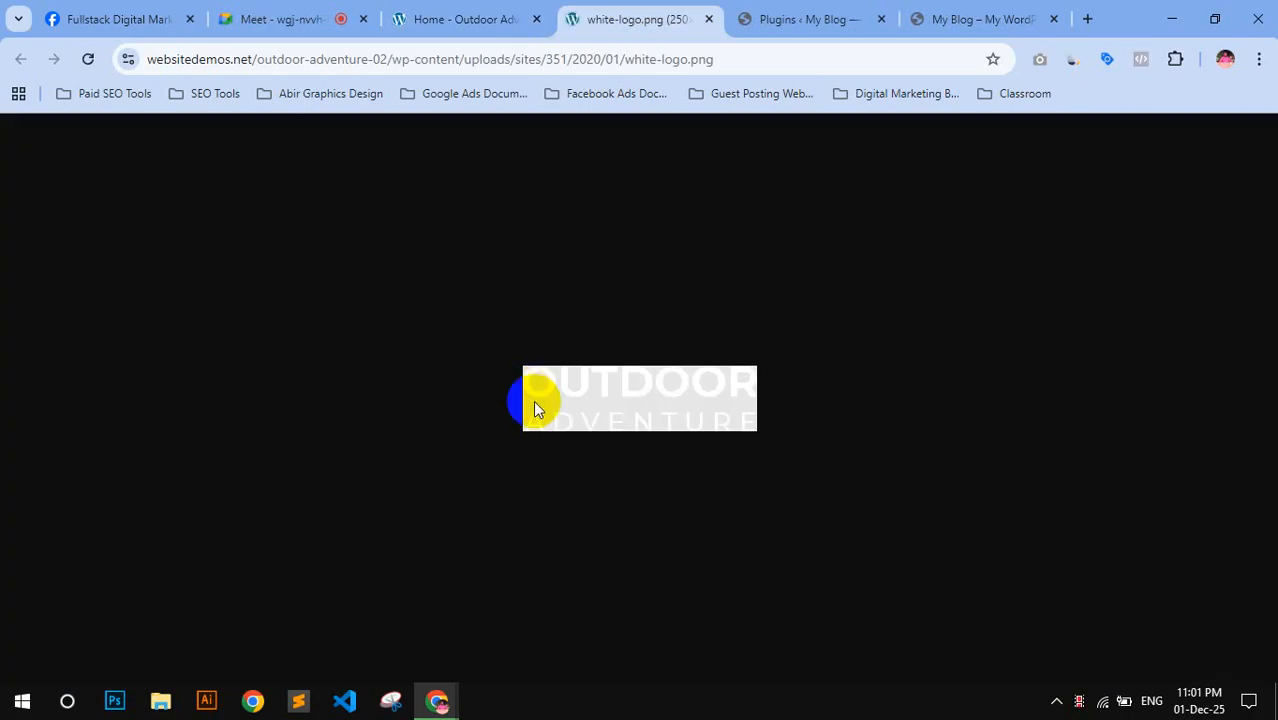
right_click(650, 392)
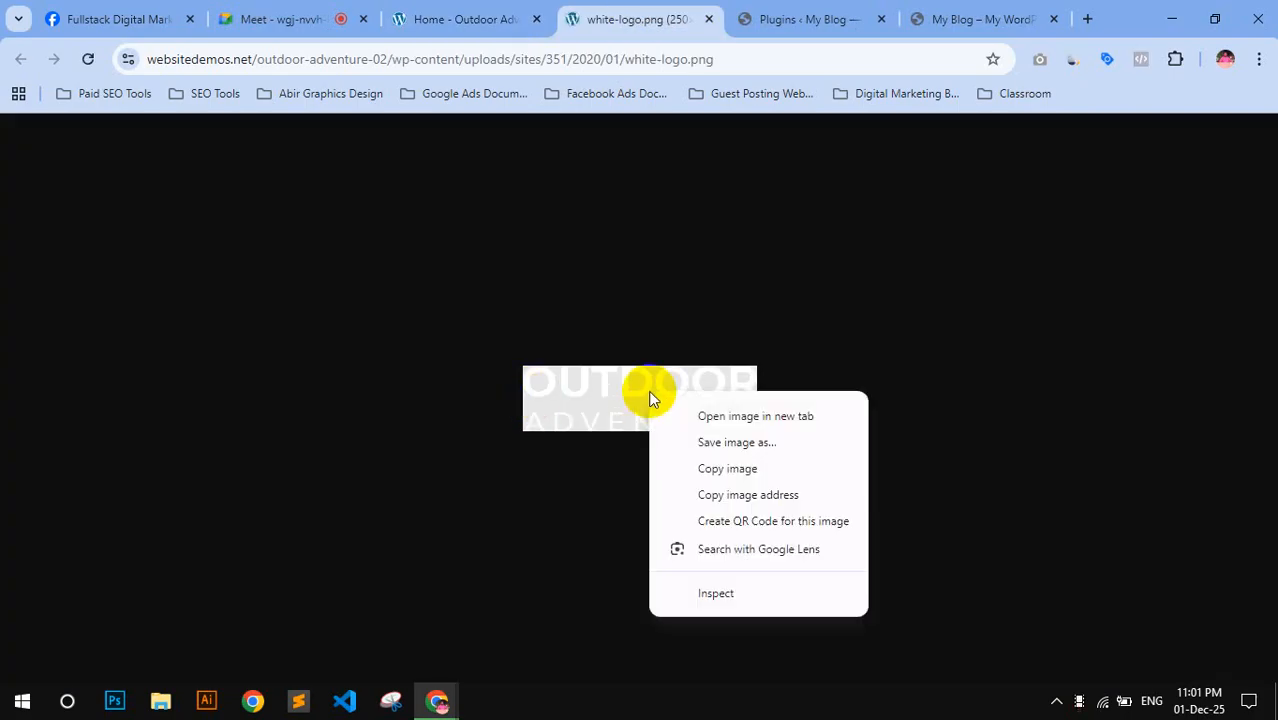
click(717, 445)
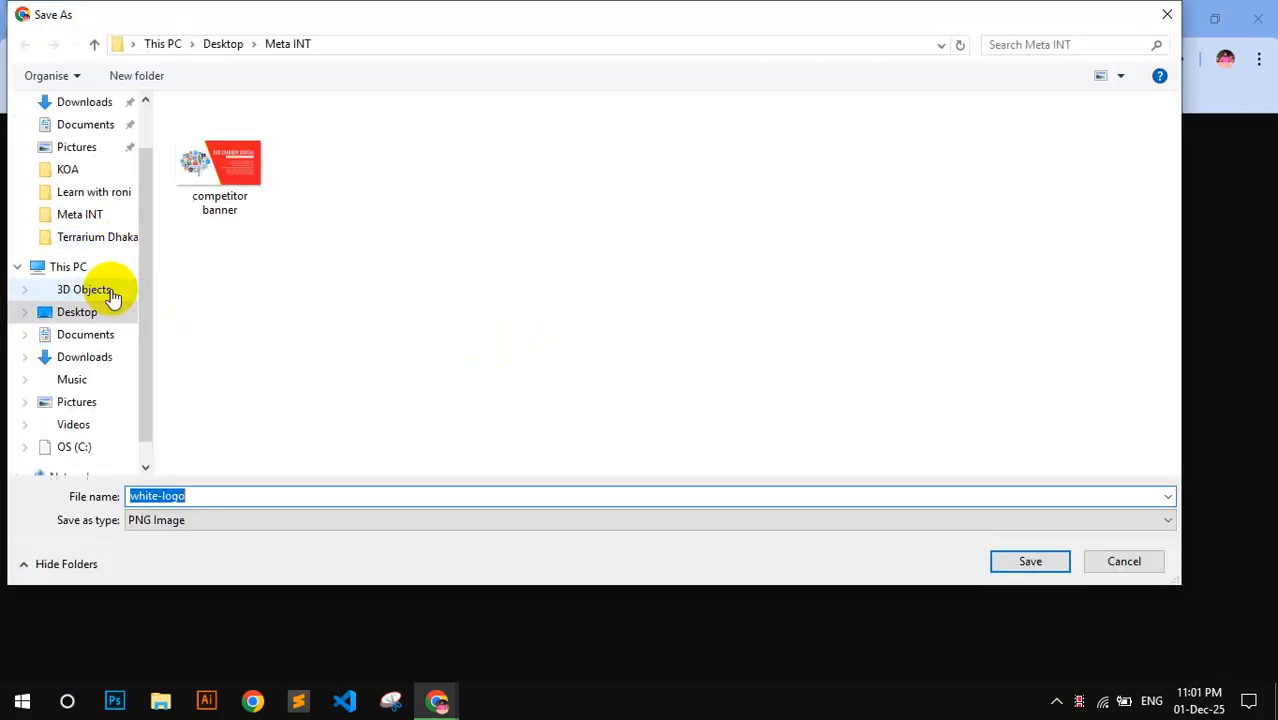
Step: Create a Website Project folder on the Desktop and save white-logo.png into it
scroll(78, 130, up, 1)
click(70, 139)
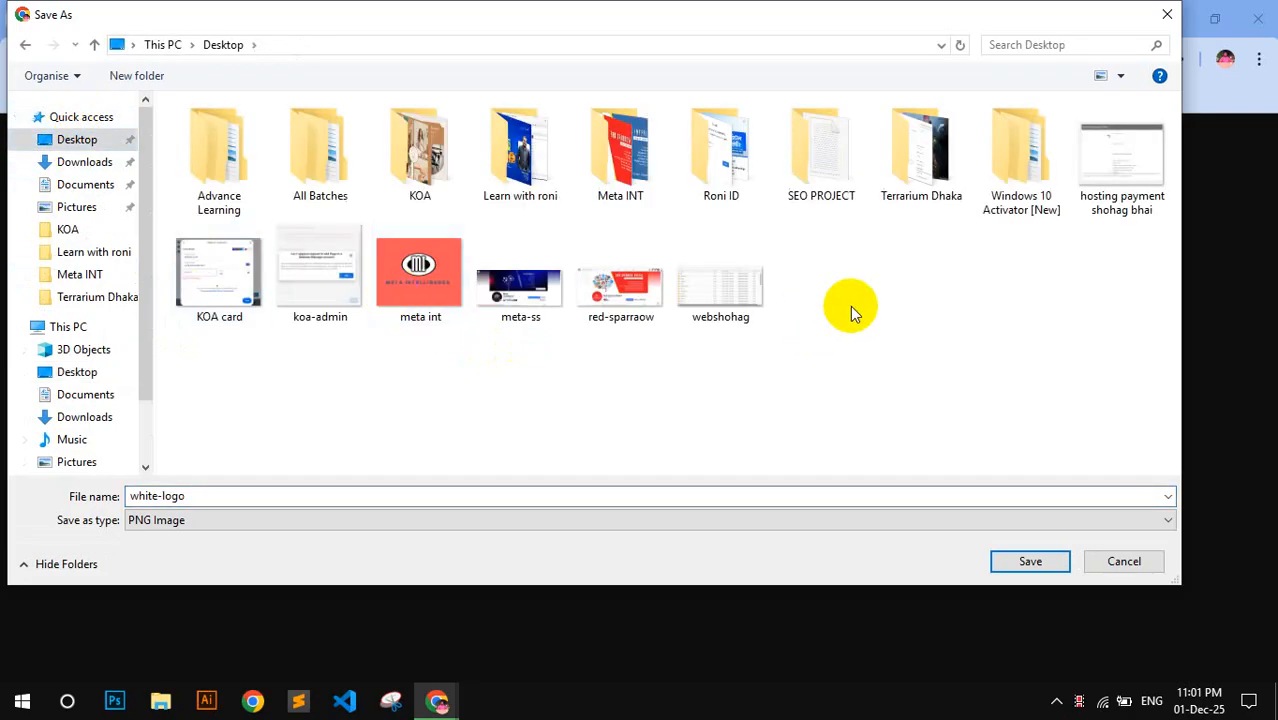
key(ctrl+shift+n)
text(w)
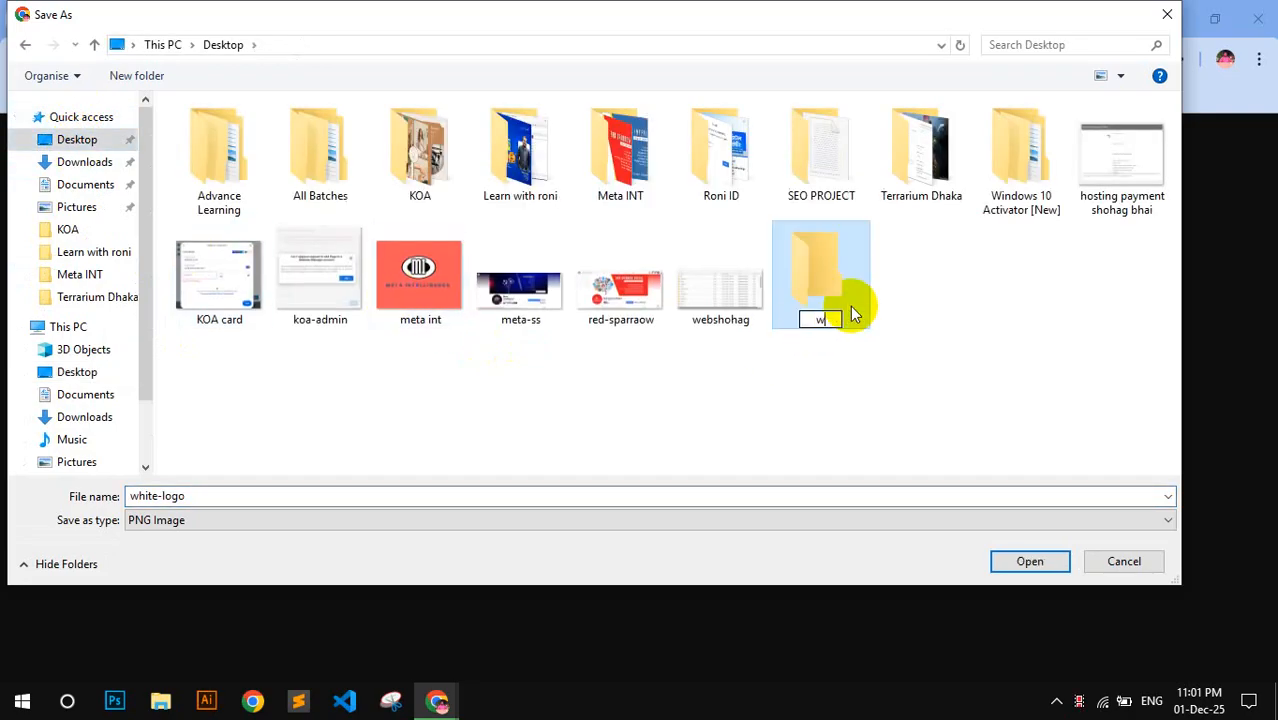
key(BackSpace)
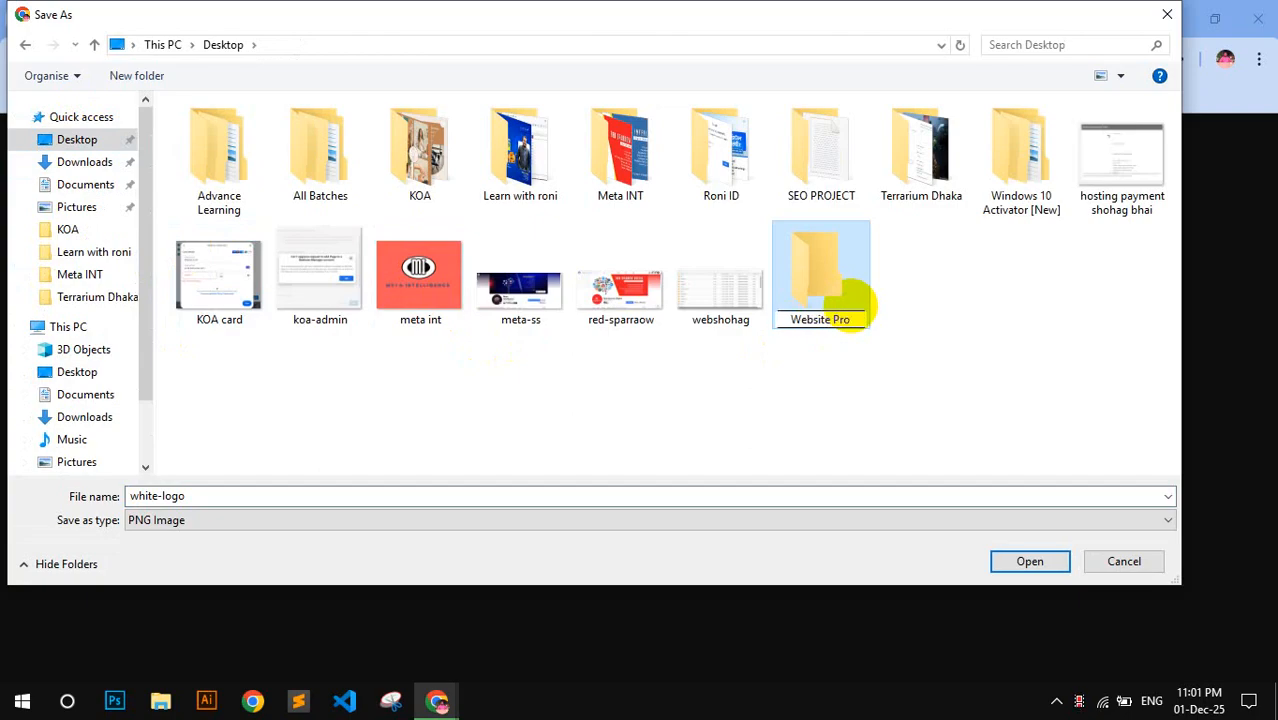
key(Return)
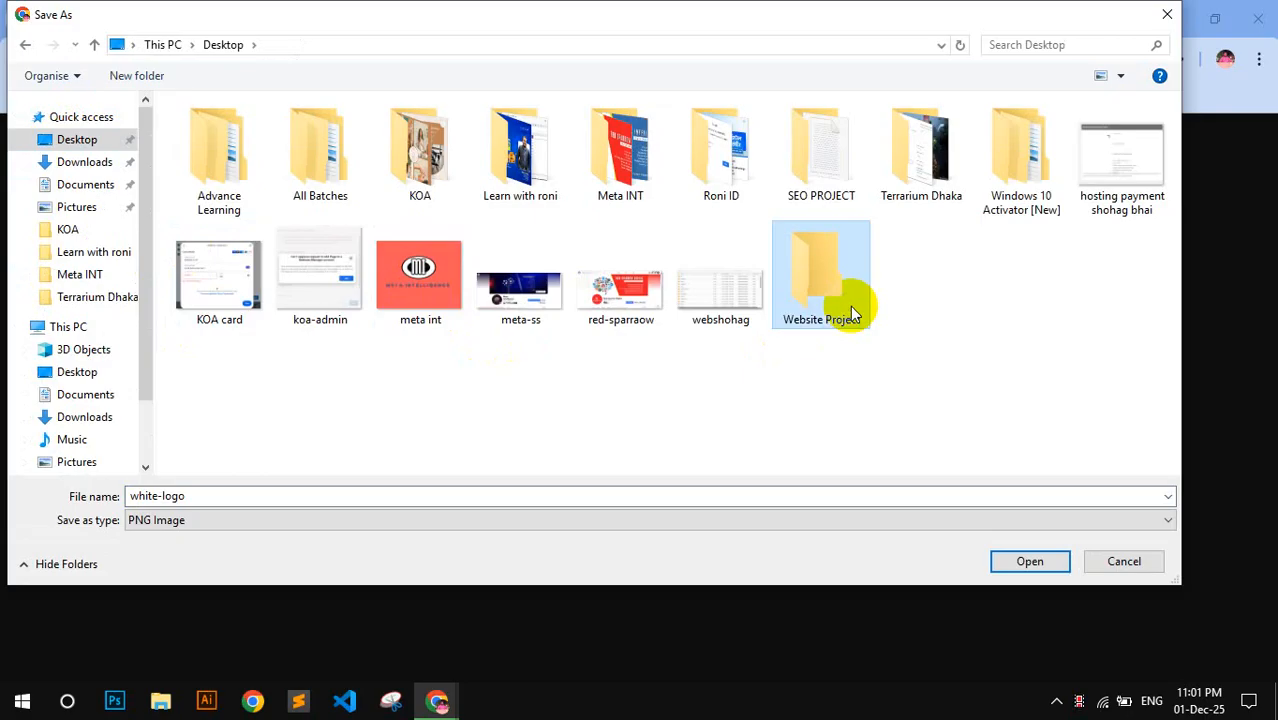
double_click(848, 296)
click(1030, 565)
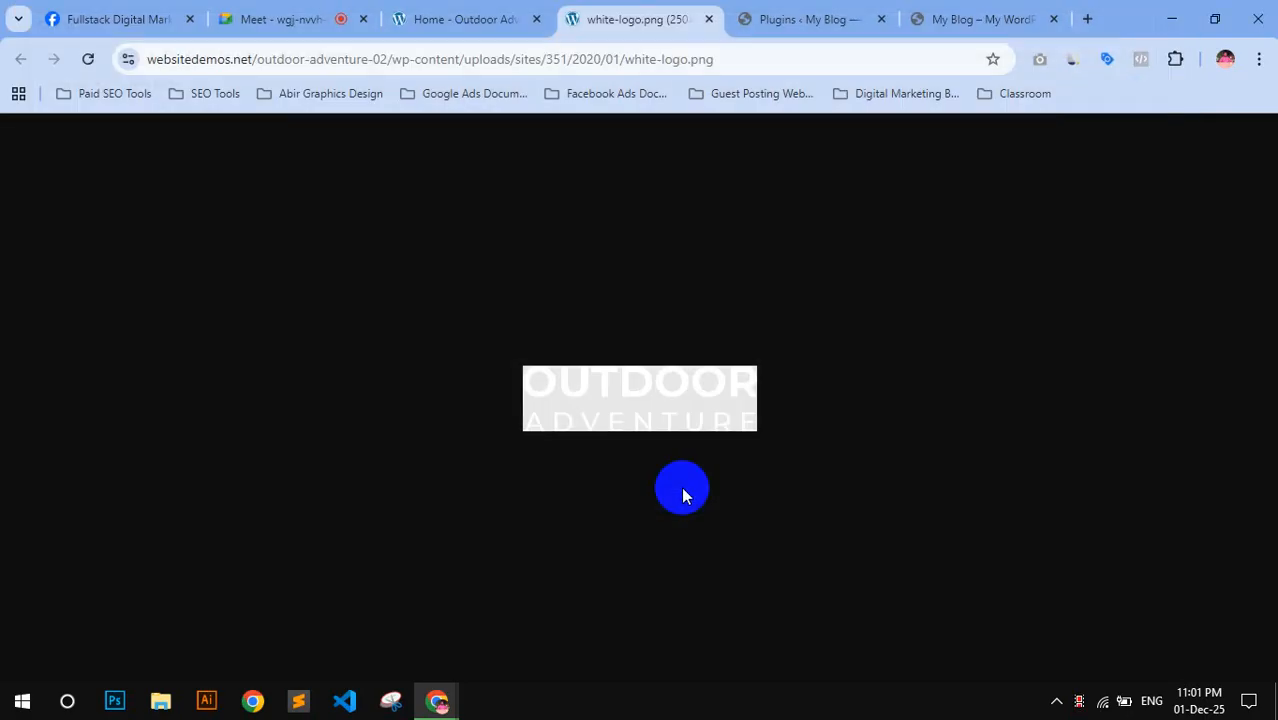
Step: Go back to the Home - Outdoor Adventure demo tab and scroll through its homepage
click(797, 8)
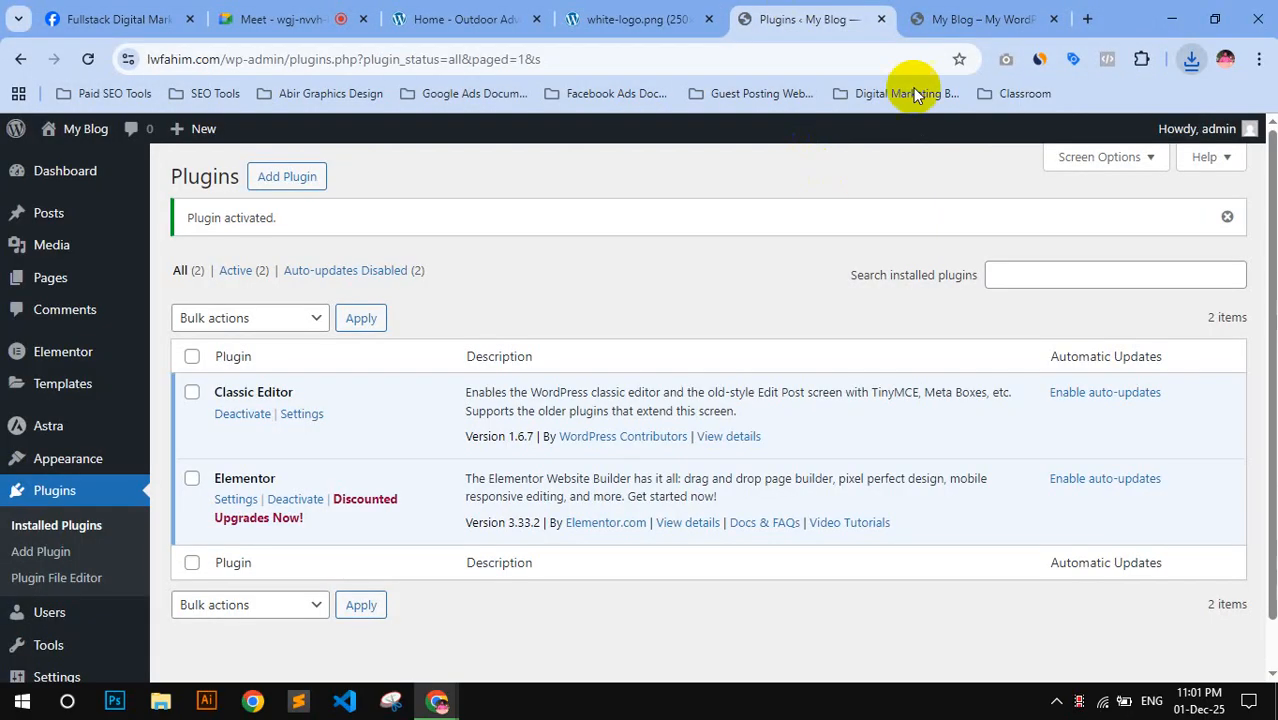
key(ctrl+Tab)
click(518, 8)
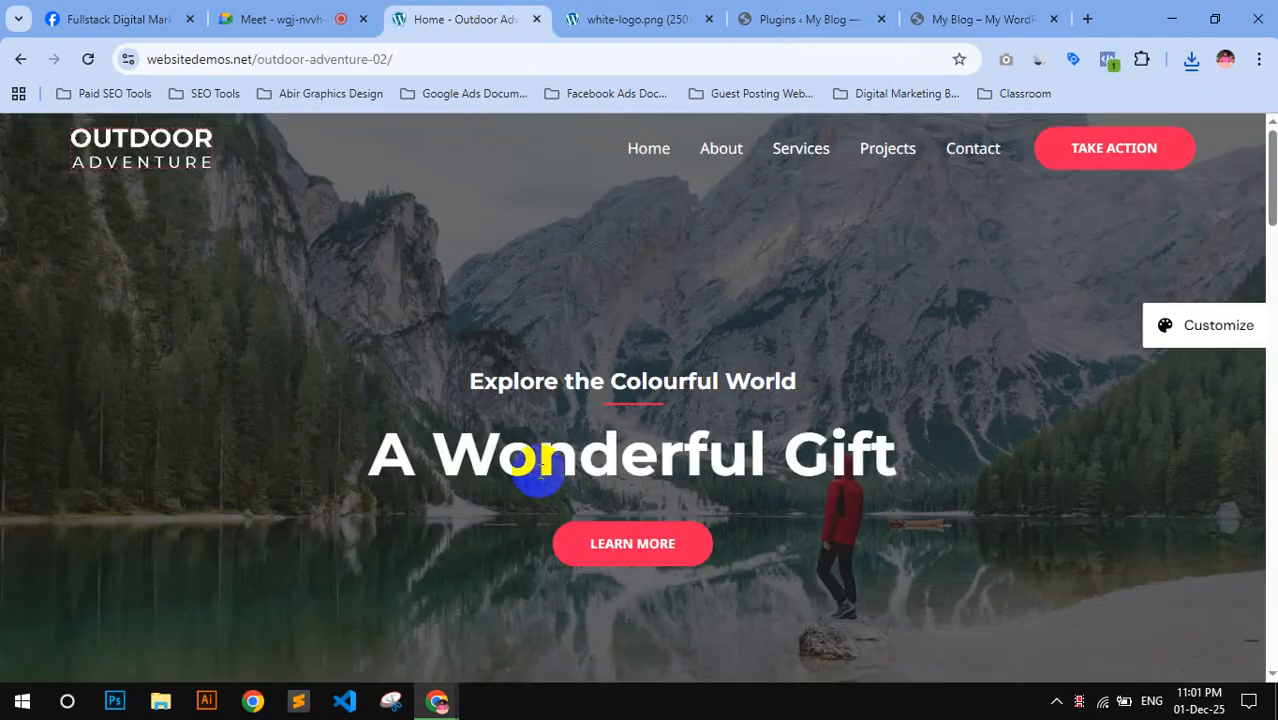
scroll(562, 395, down, 7)
scroll(562, 395, up, 7)
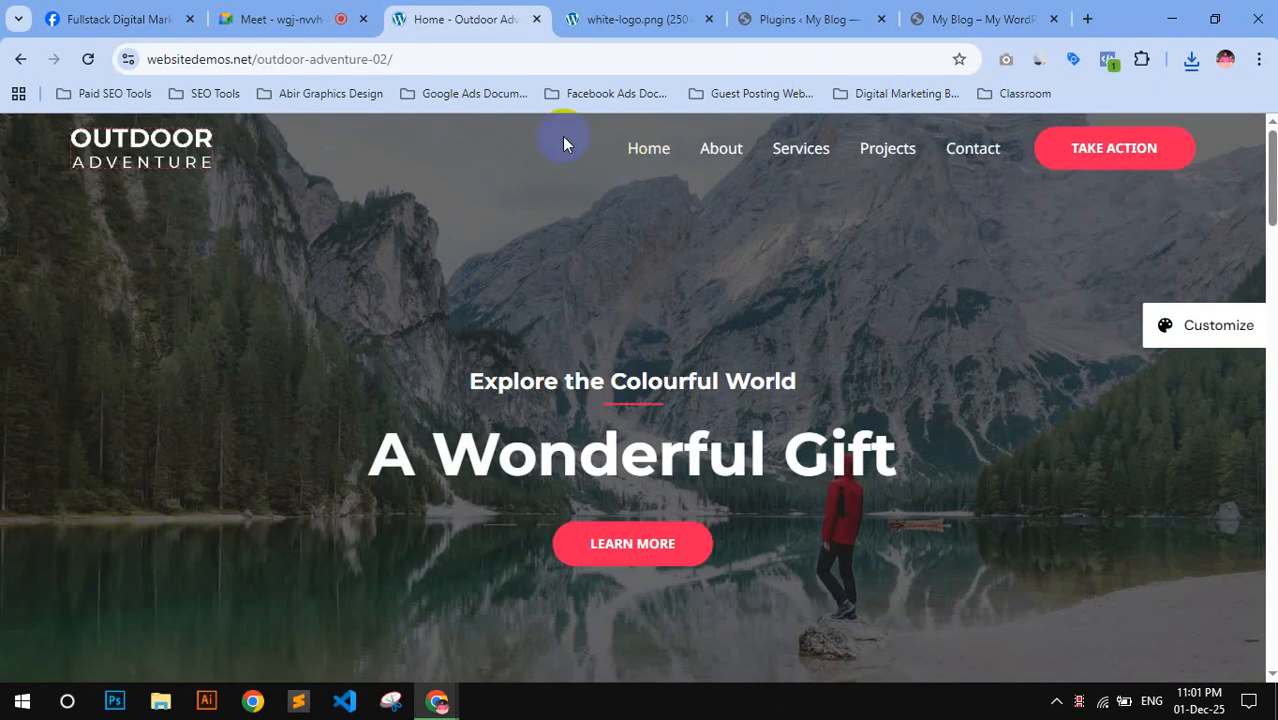
scroll(562, 142, down, 2)
scroll(414, 188, up, 2)
scroll(623, 265, down, 6)
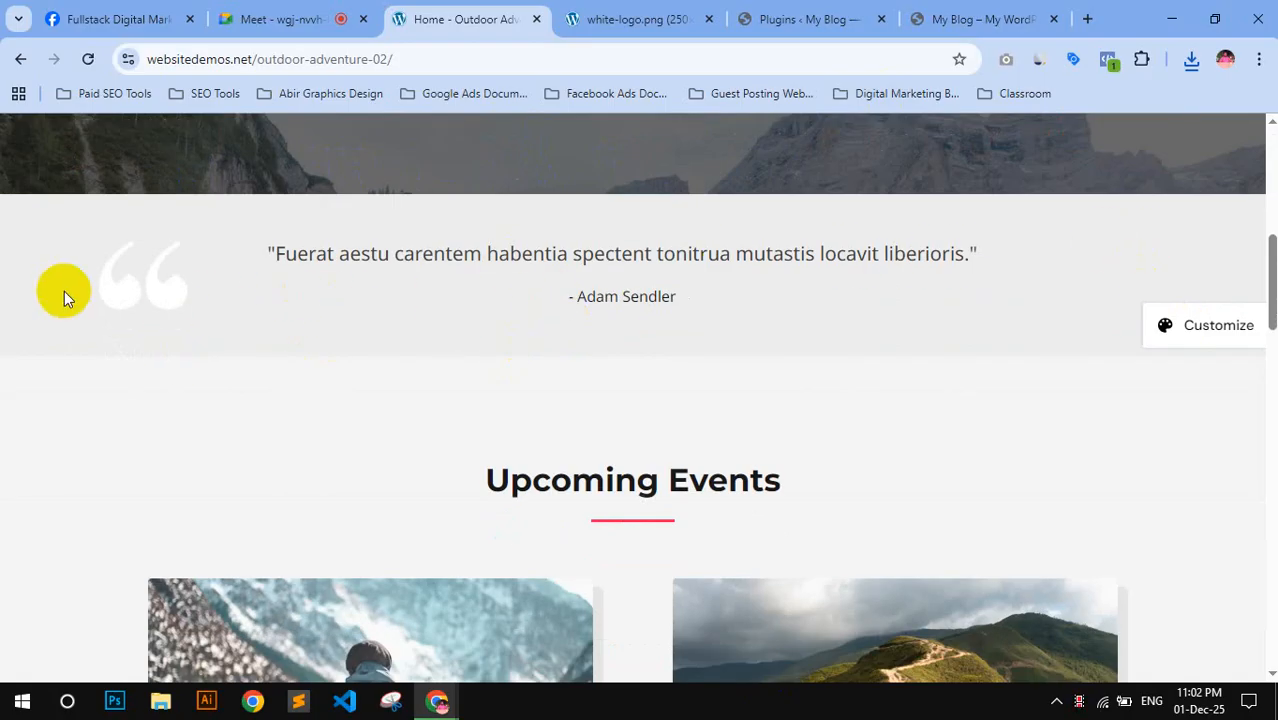
scroll(1049, 265, down, 5)
scroll(836, 322, down, 5)
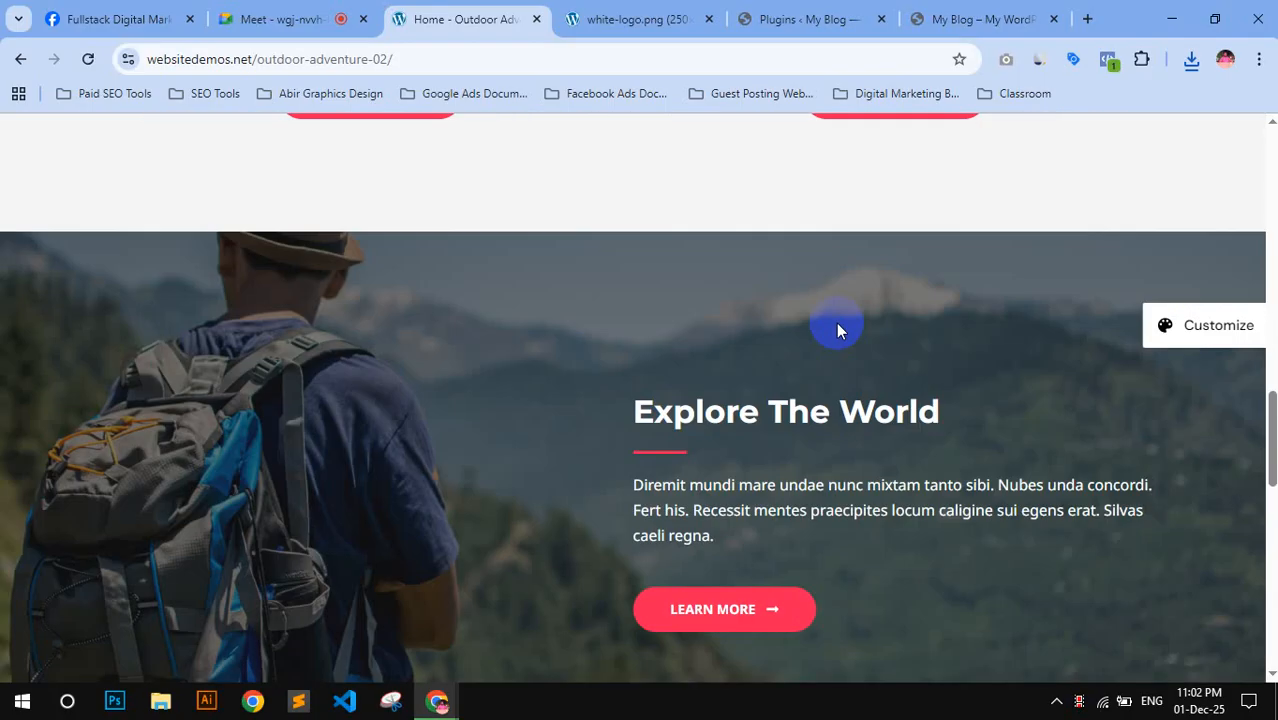
scroll(617, 307, down, 10)
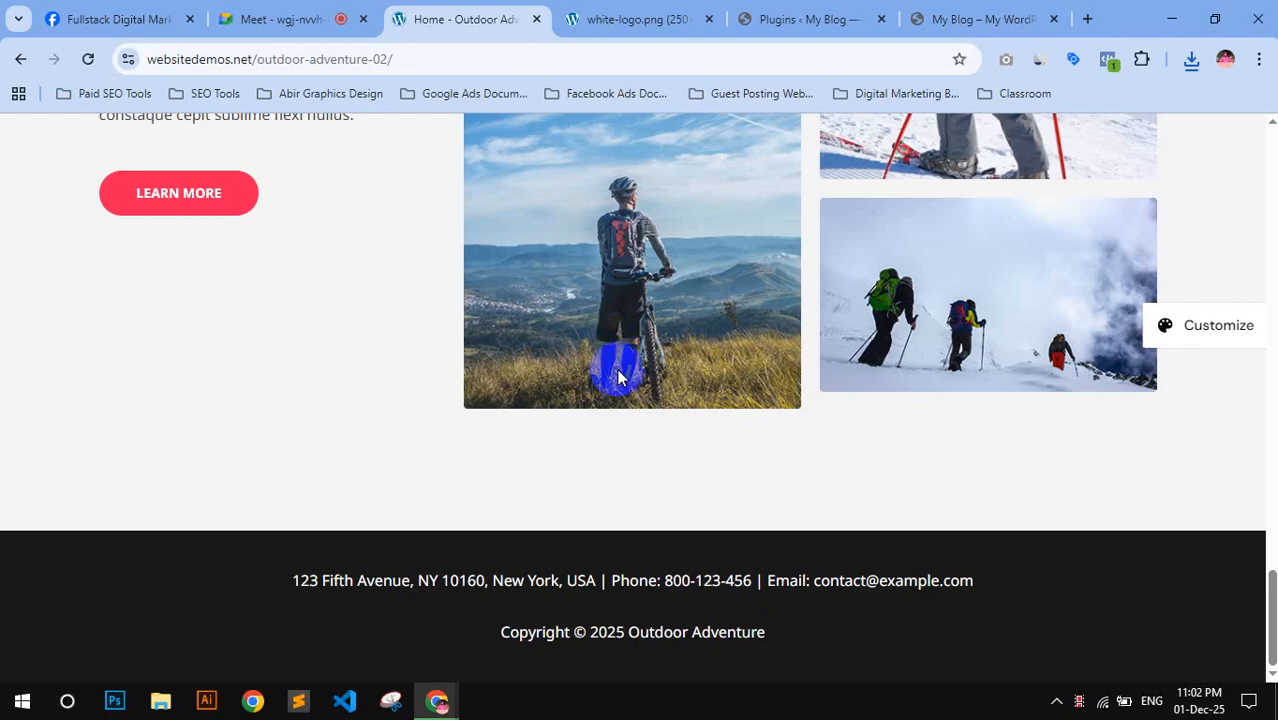
scroll(617, 377, up, 15)
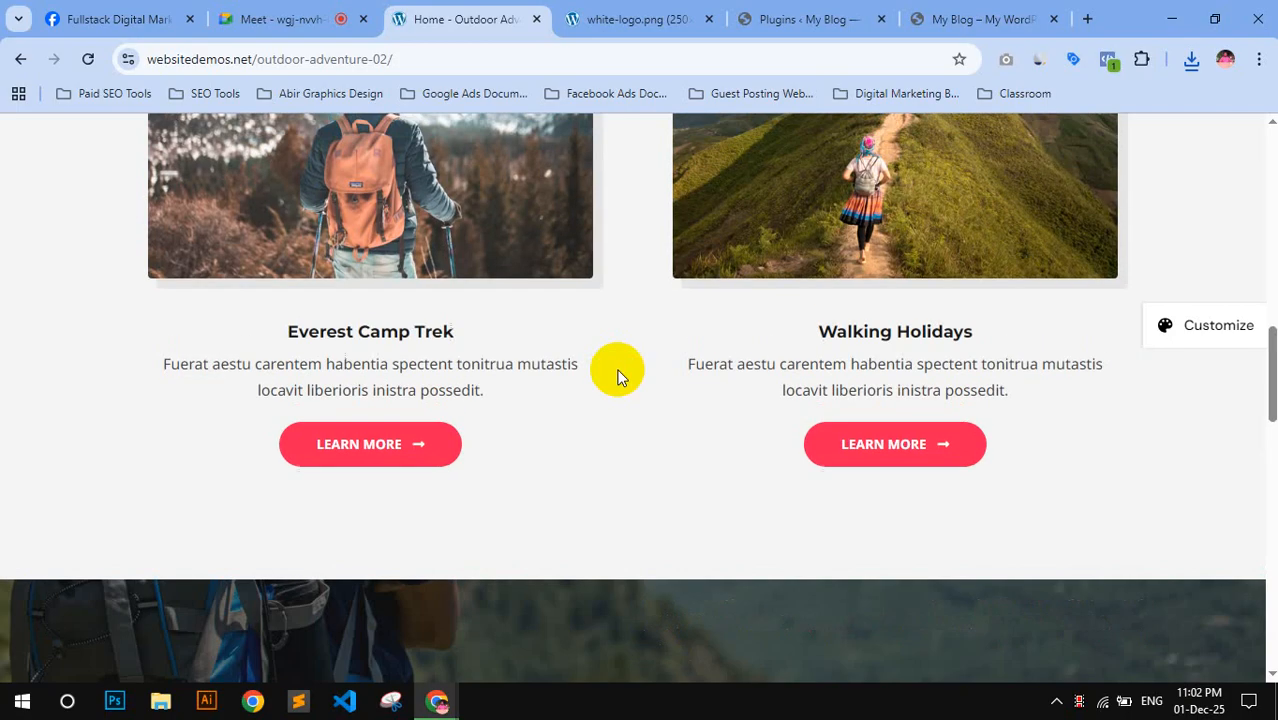
scroll(617, 377, up, 10)
right_click(708, 297)
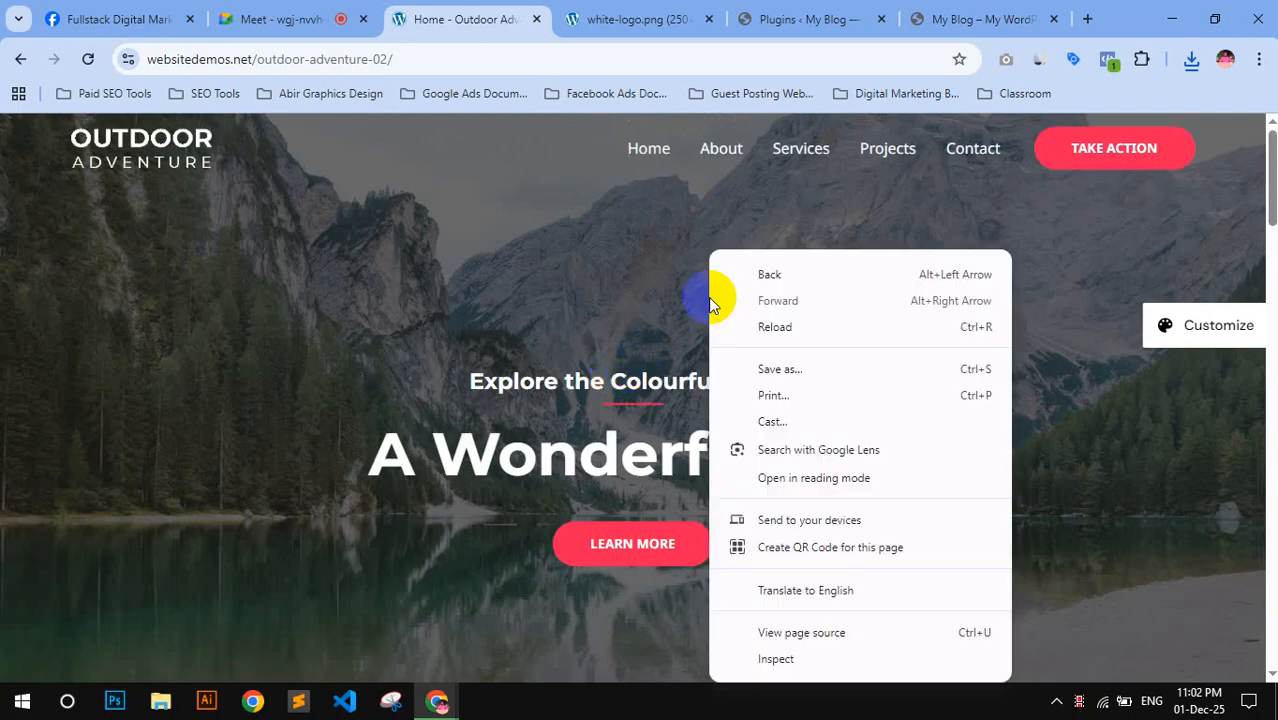
click(601, 280)
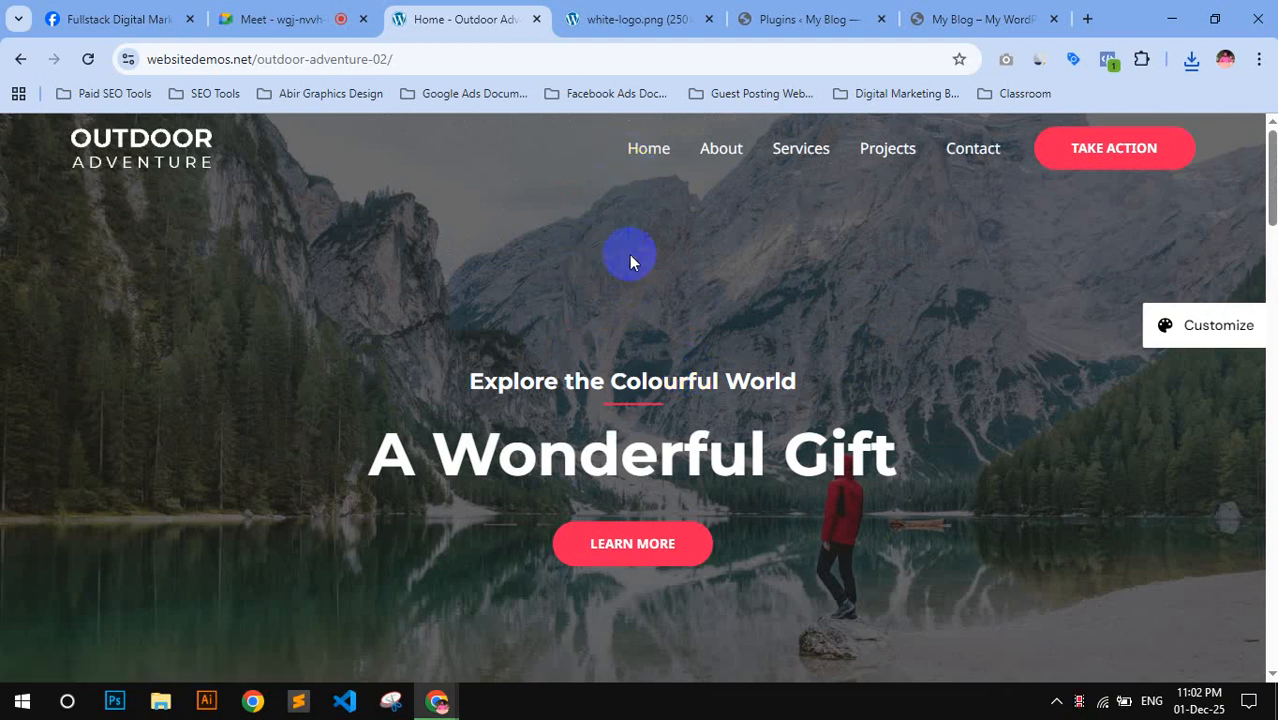
Step: Close the white-logo.png tab and bring up the context menu over the demo's hero
click(645, 22)
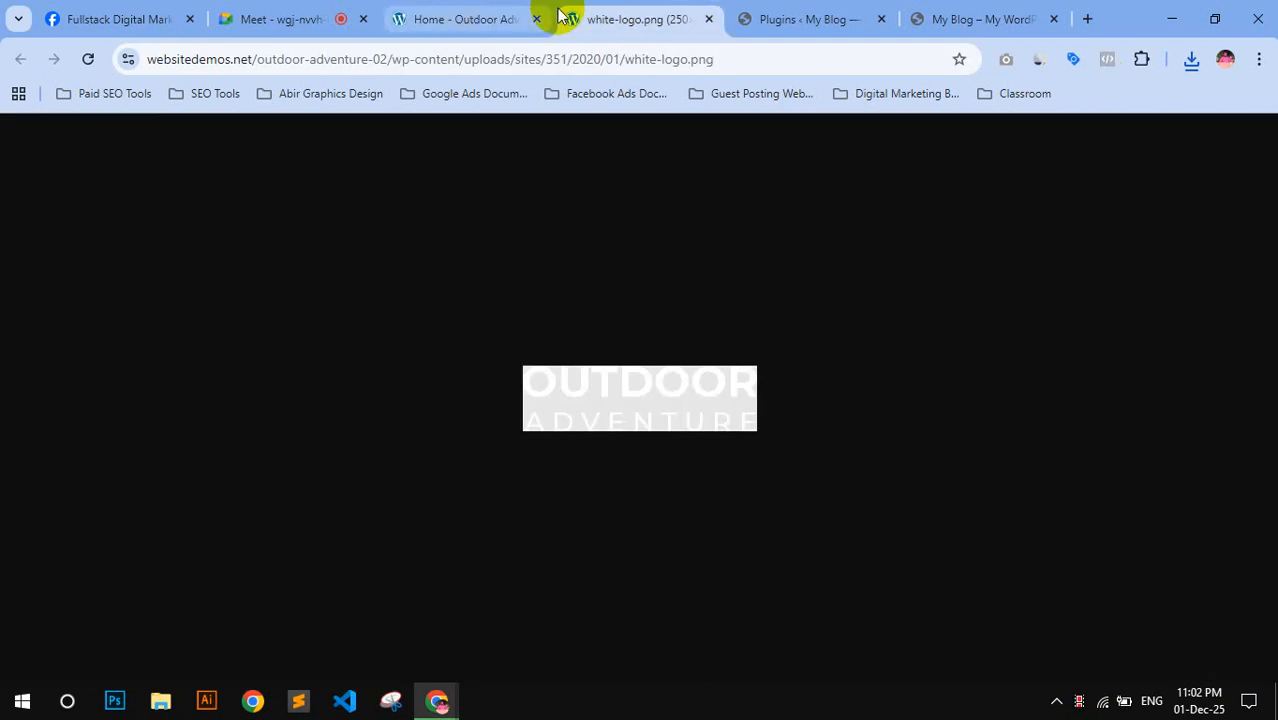
click(708, 20)
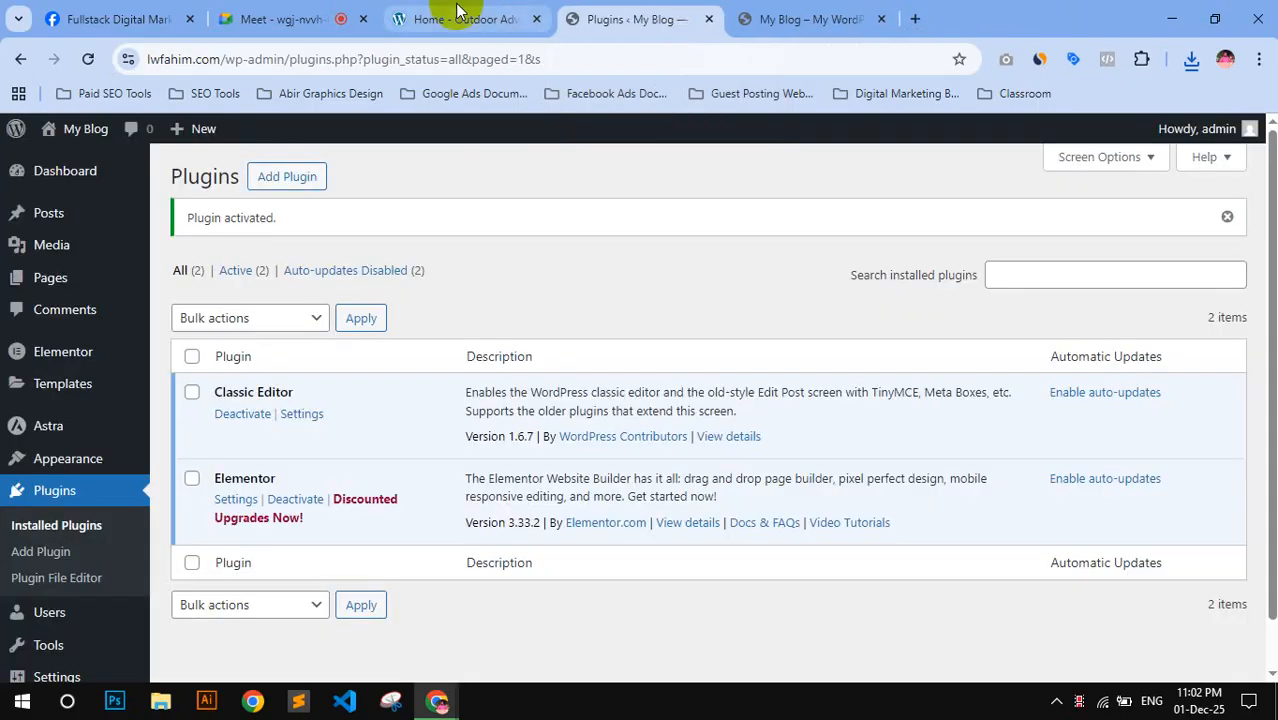
click(459, 10)
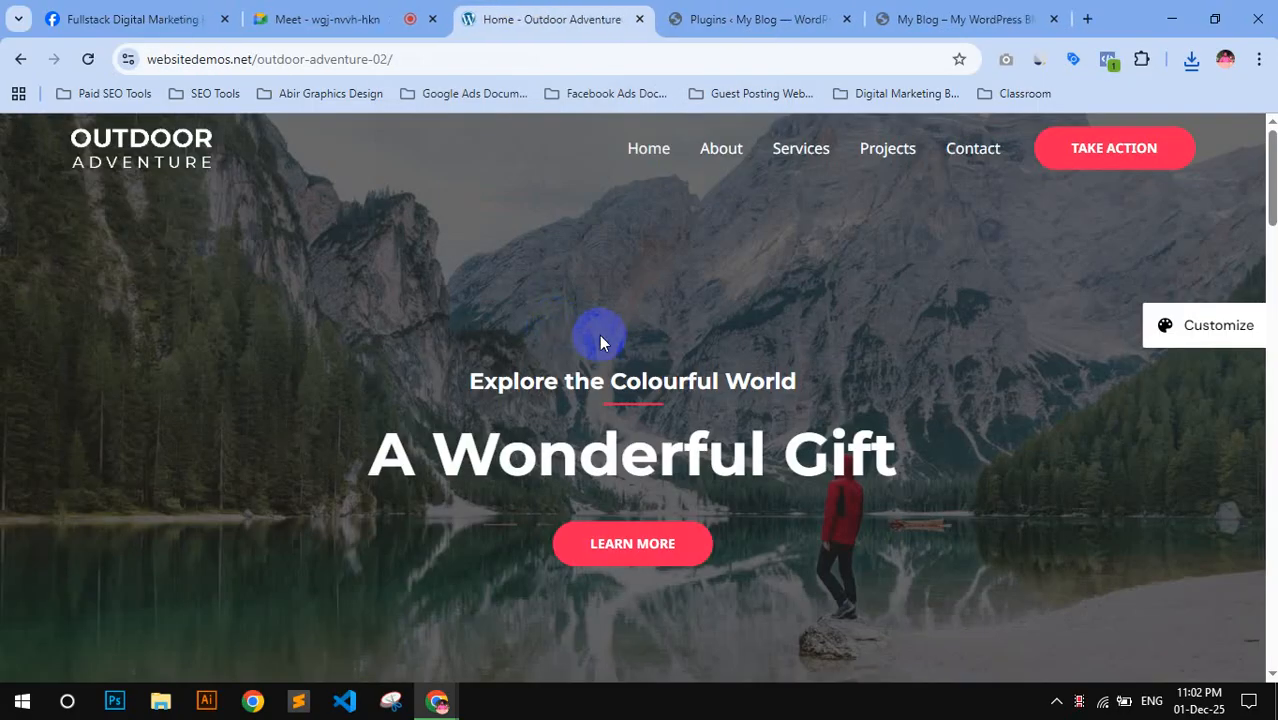
scroll(896, 353, down, 3)
right_click(890, 326)
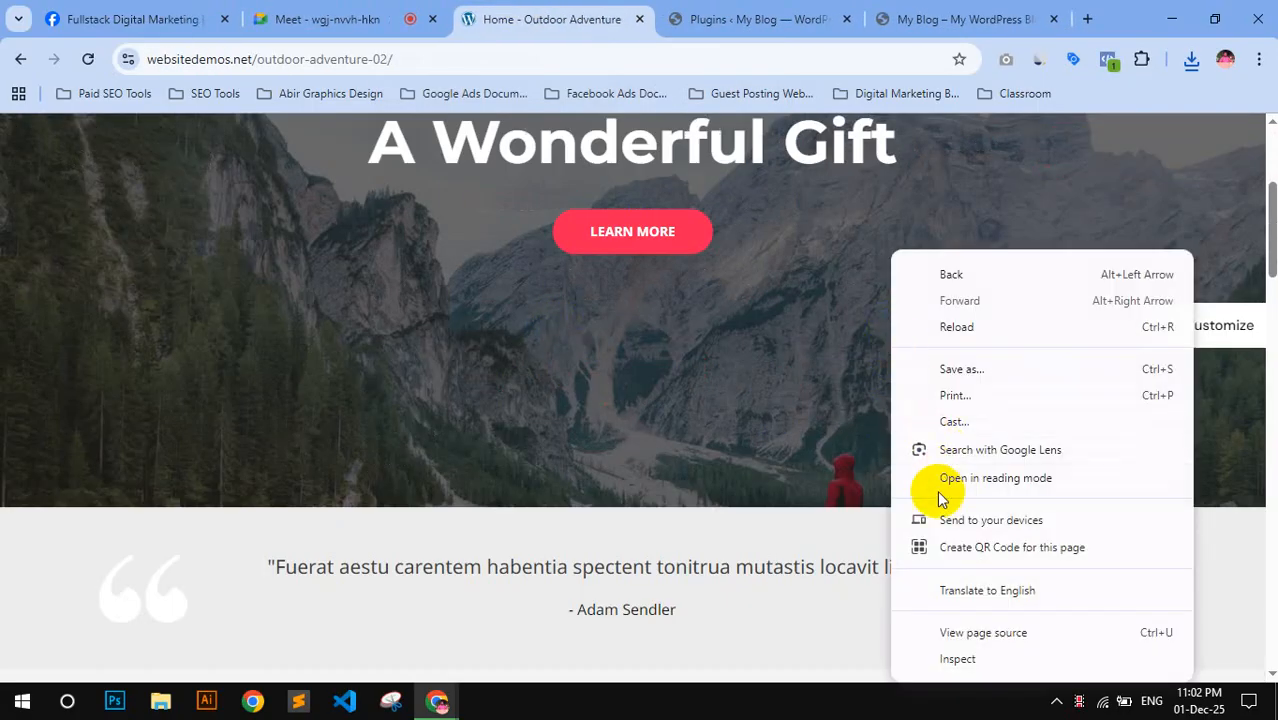
right_click(834, 368)
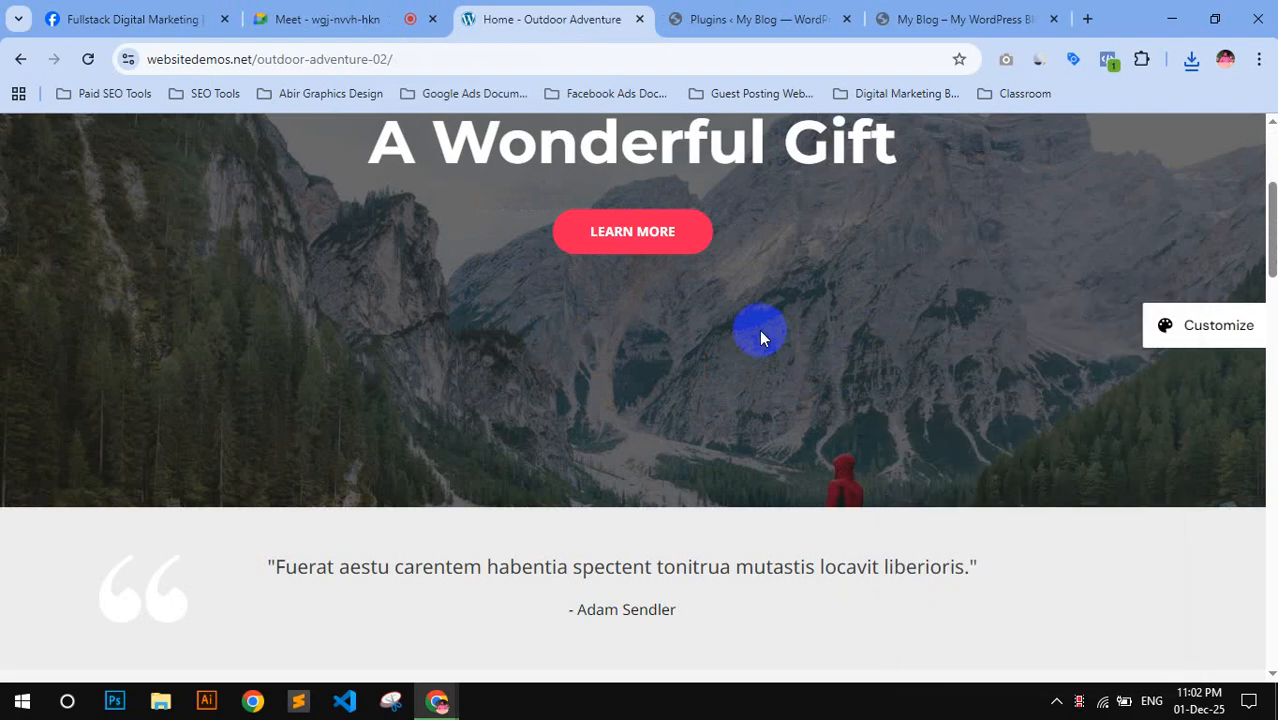
right_click(761, 322)
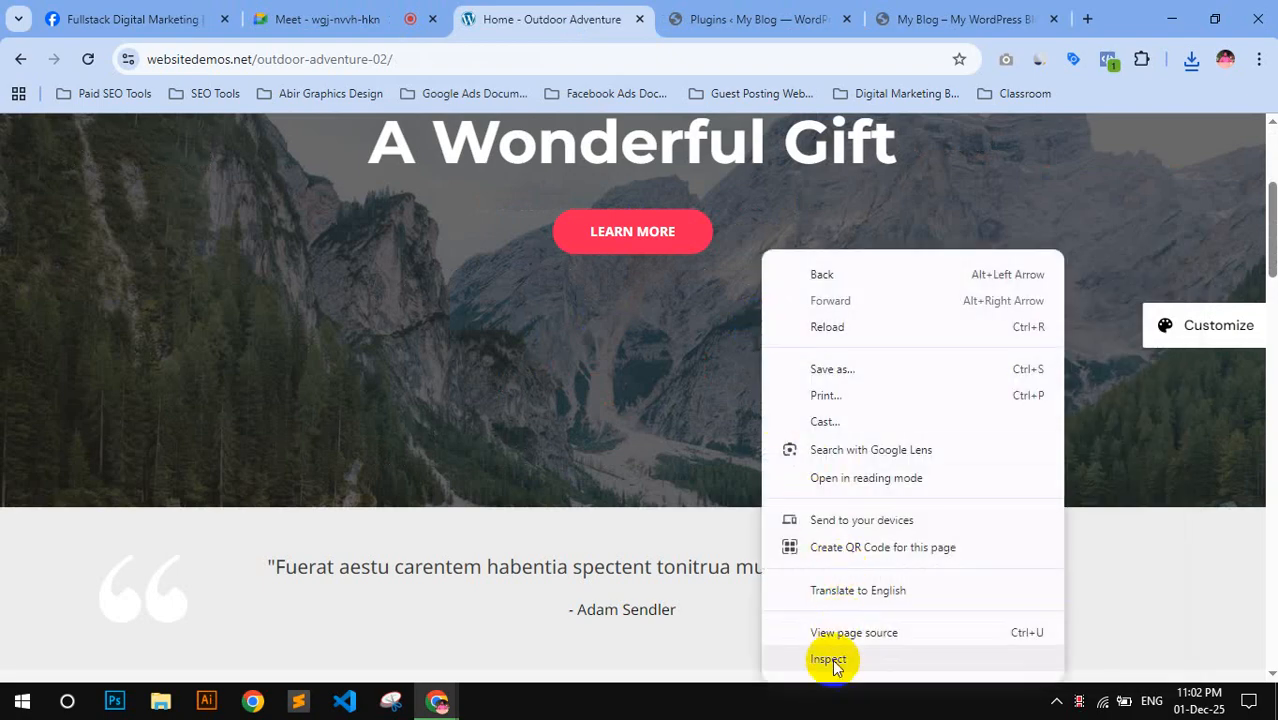
Step: Inspect the hero in DevTools and open hero-bg.jpg from Sources in a new tab
click(833, 657)
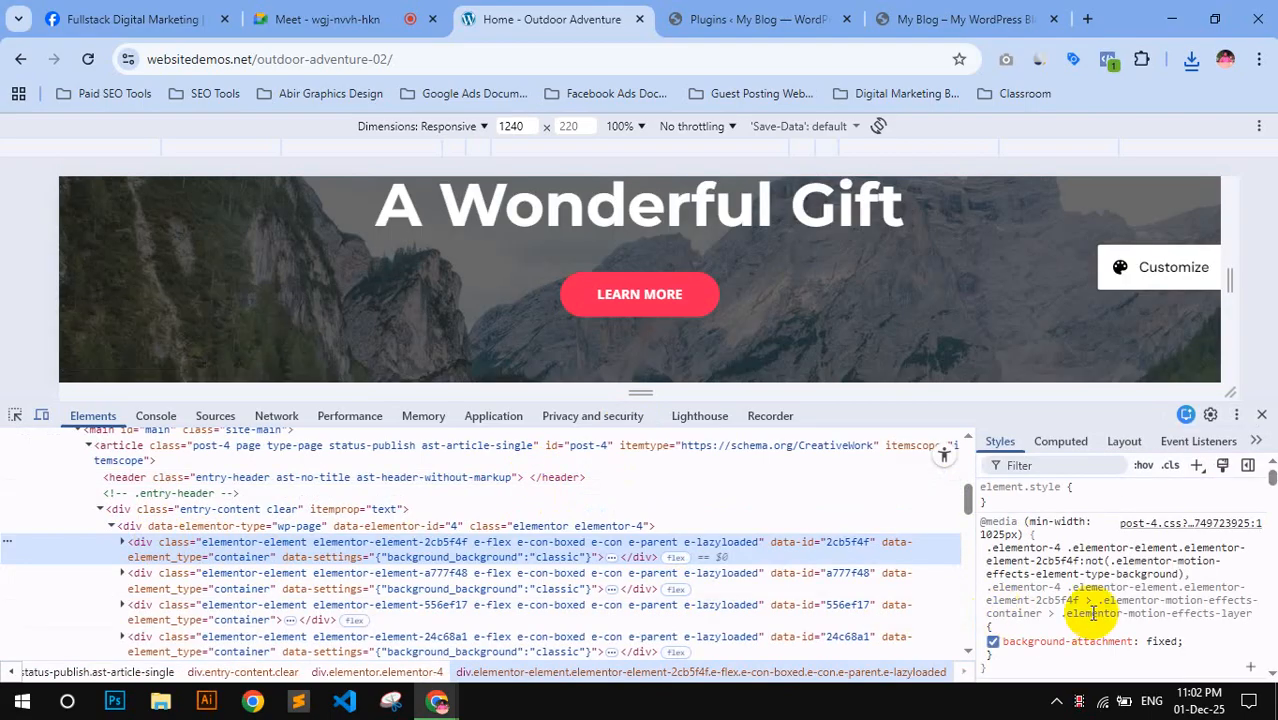
scroll(1100, 600, down, 3)
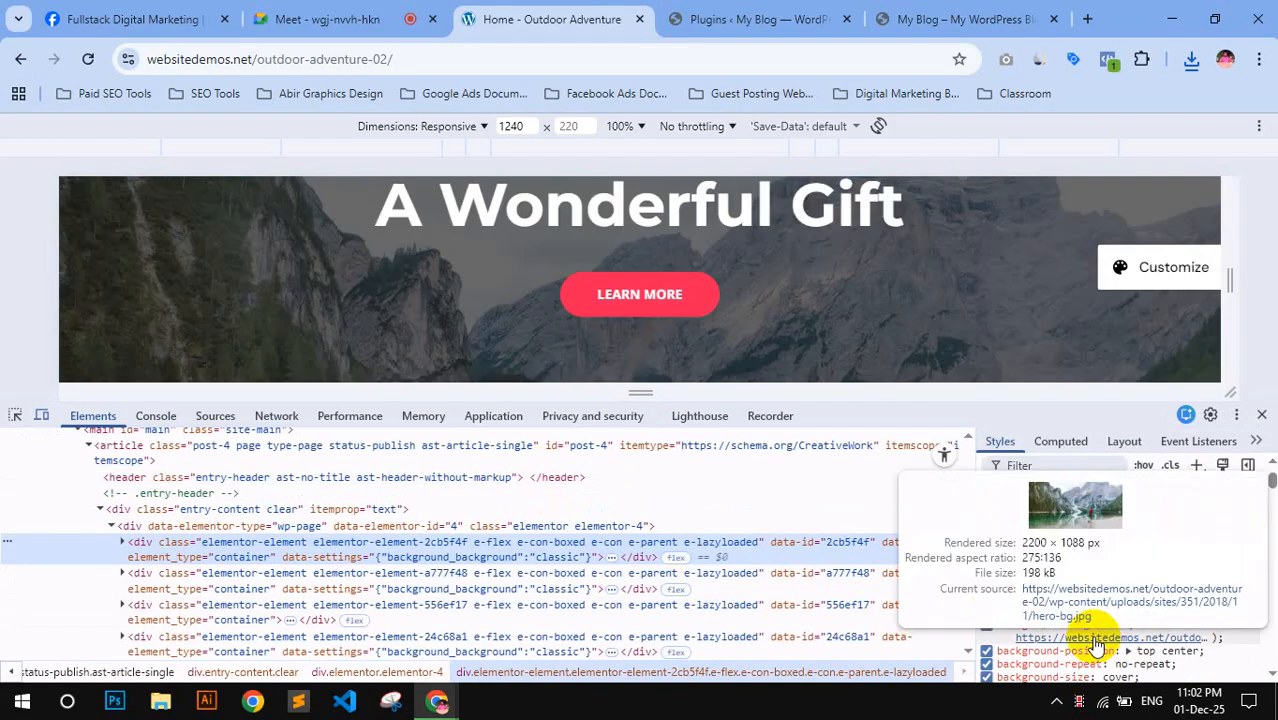
click(1095, 639)
scroll(682, 510, down, 4)
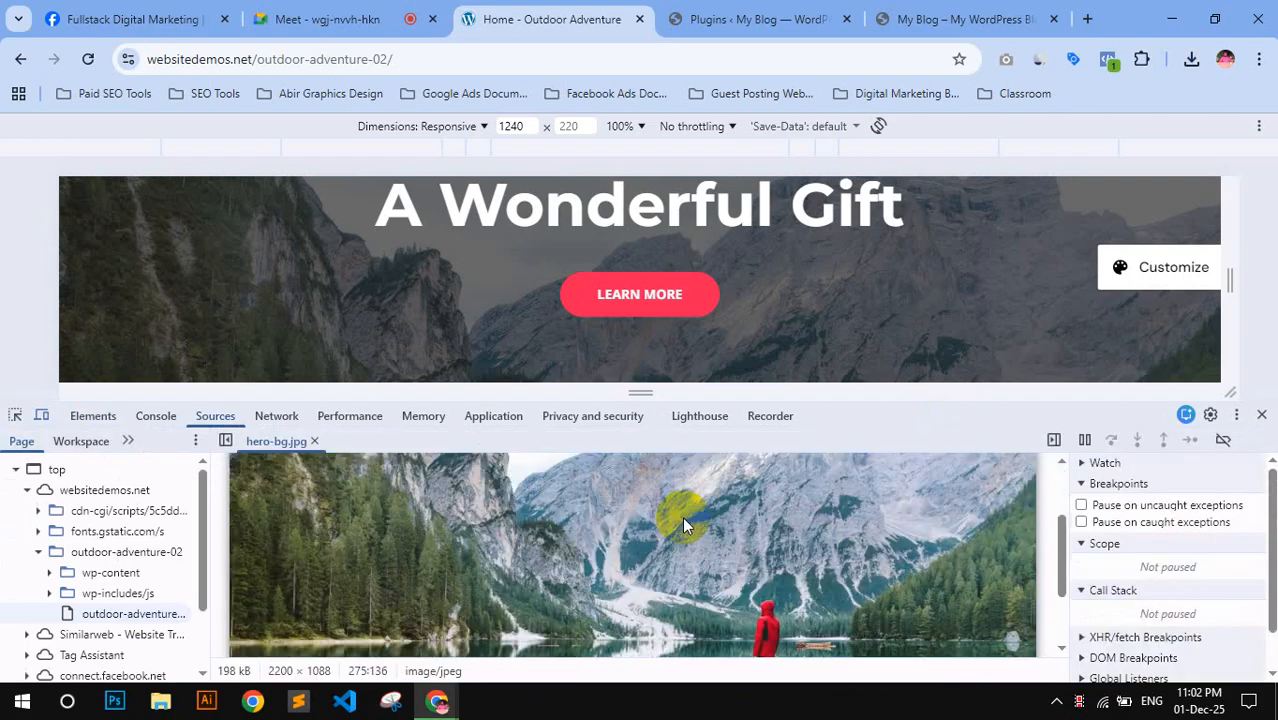
right_click(684, 516)
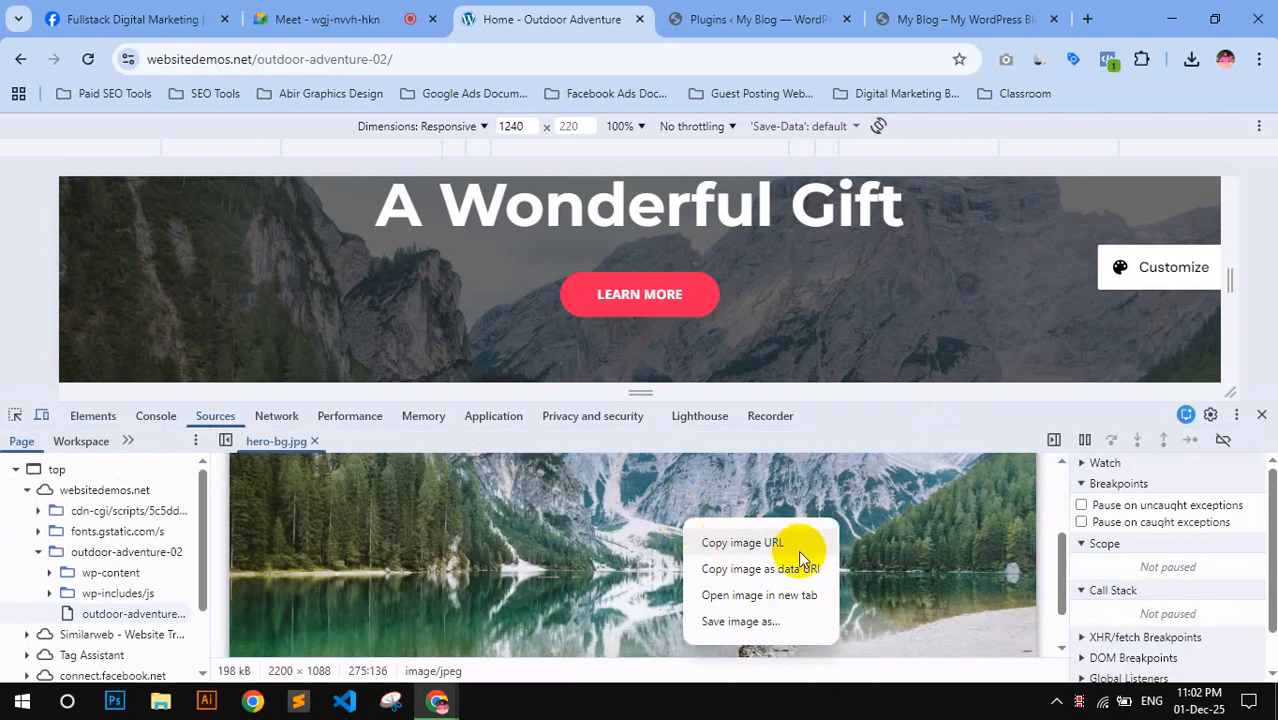
click(776, 595)
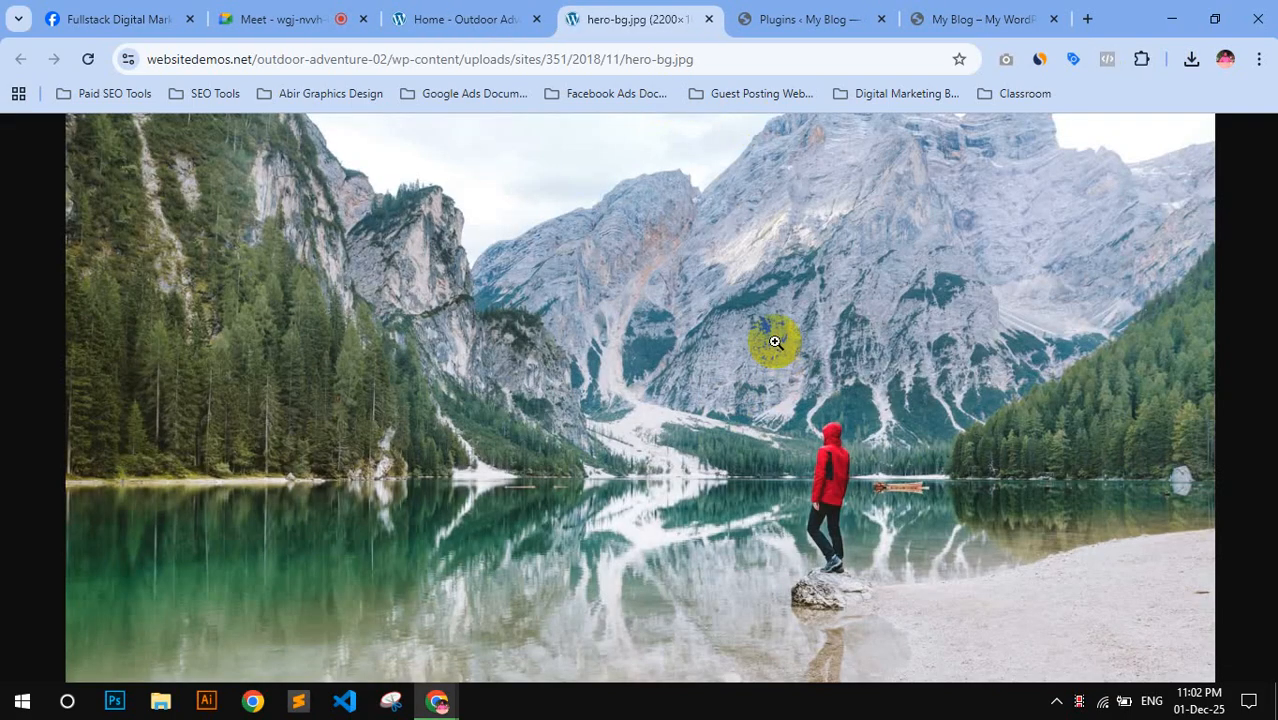
Step: View hero-bg.jpg at full size, then close DevTools on the Outdoor Adventure demo page
right_click(774, 341)
click(645, 288)
click(633, 285)
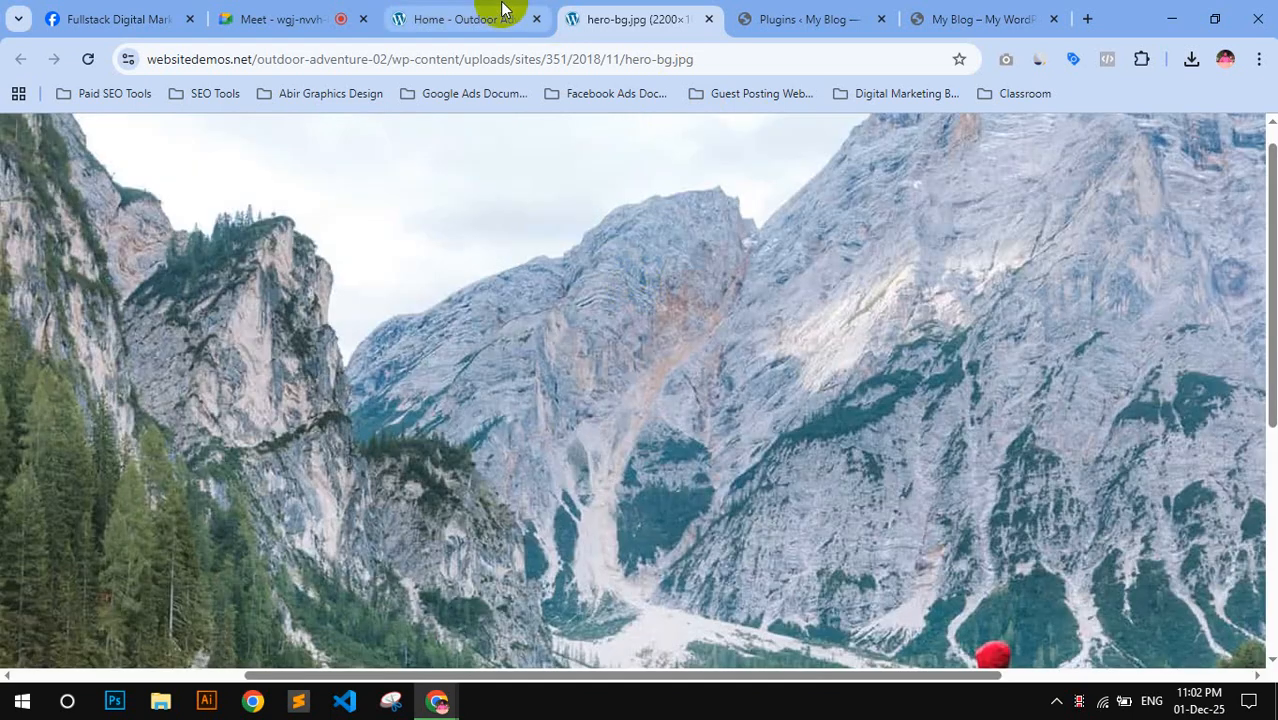
click(503, 10)
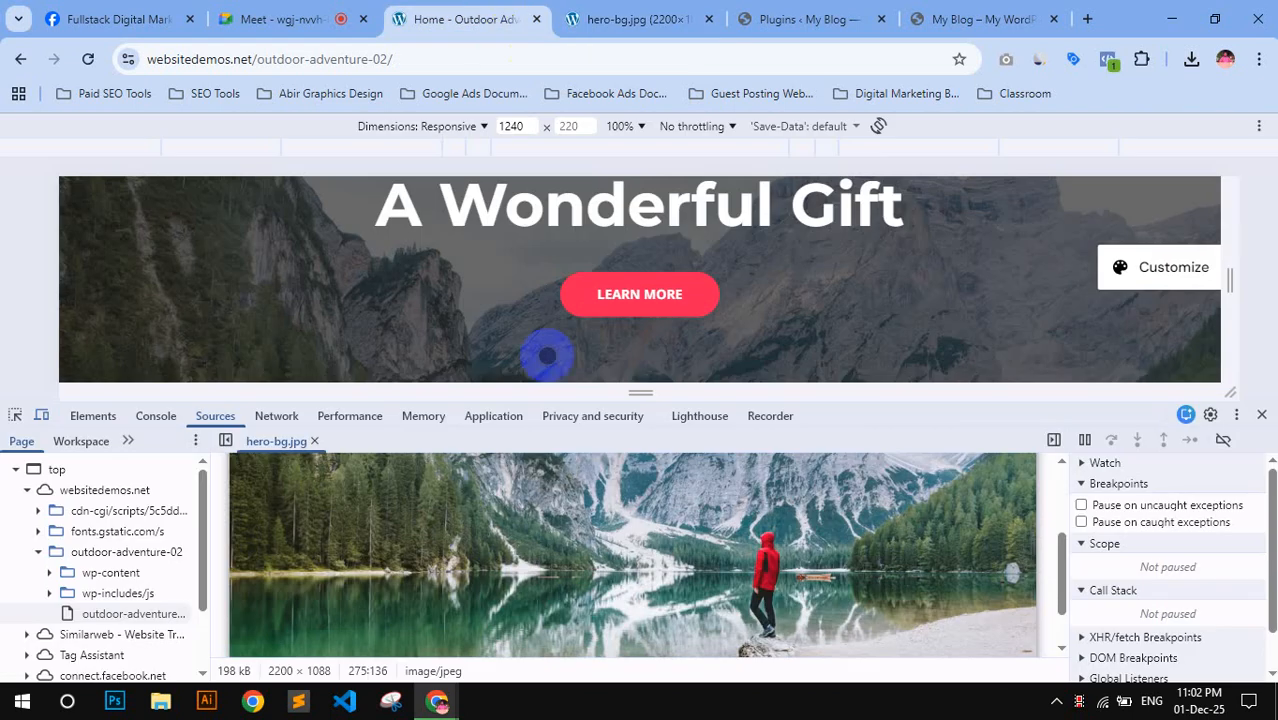
click(1259, 418)
scroll(727, 351, up, 3)
scroll(765, 348, down, 2)
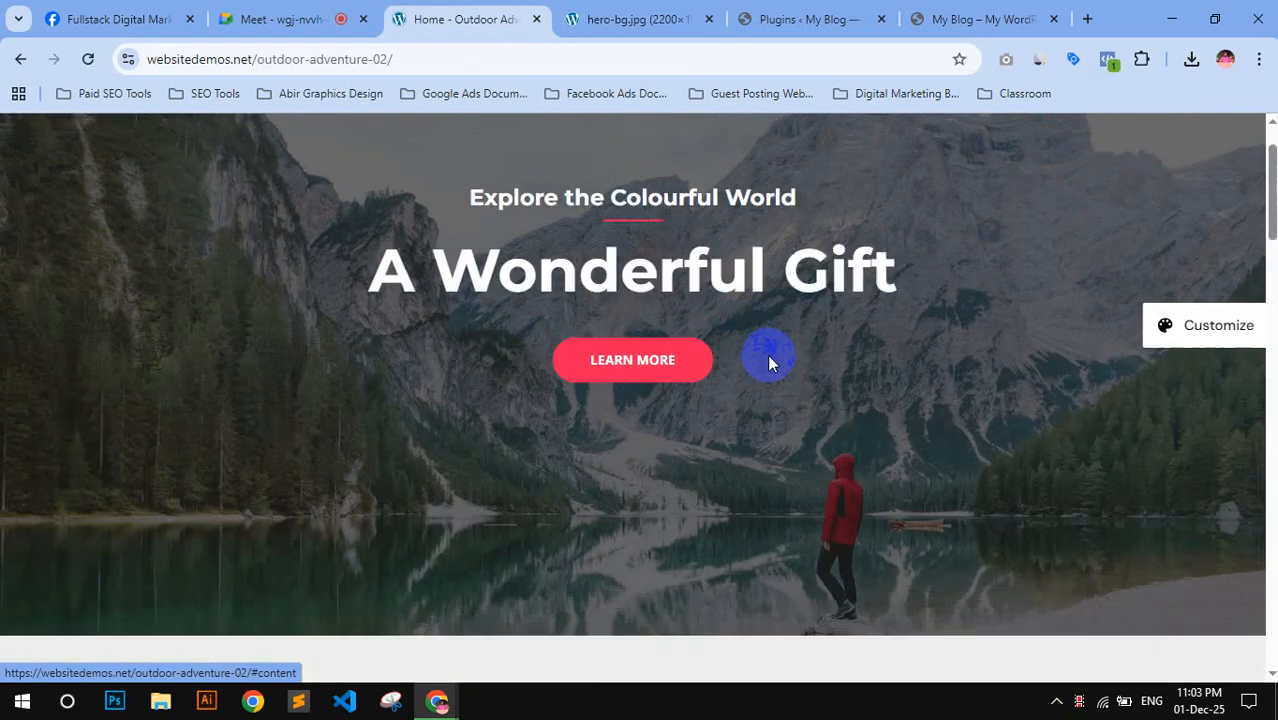
scroll(769, 363, up, 2)
scroll(838, 262, down, 1)
scroll(845, 297, up, 1)
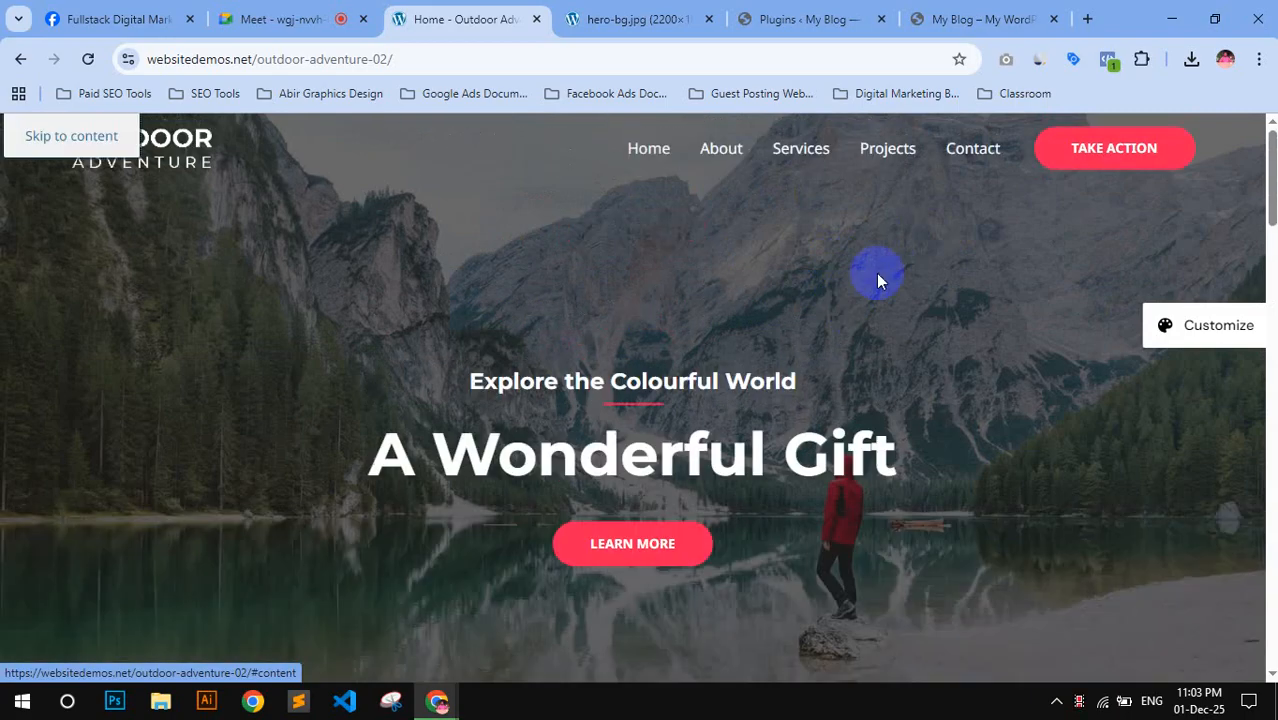
Step: Compare the full-size hero-bg.jpg (2200×1088) with the demo homepage's hero section
click(640, 17)
scroll(761, 328, down, 1)
scroll(764, 329, up, 1)
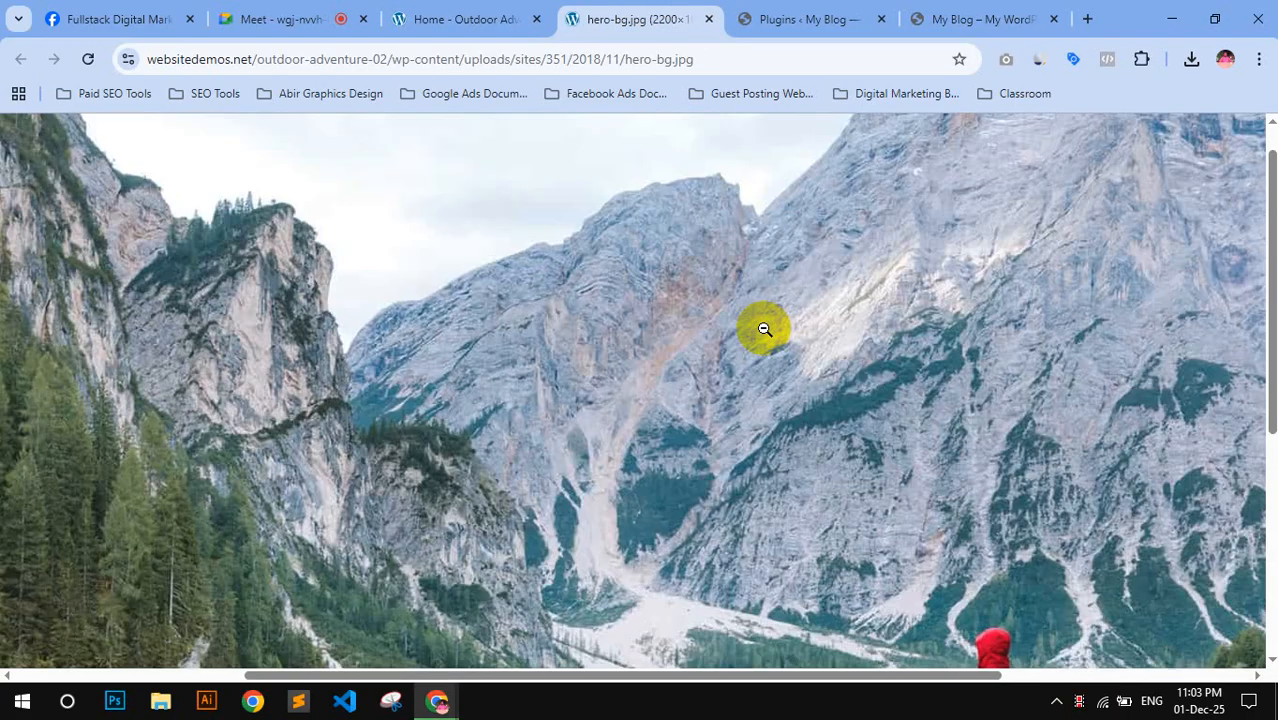
scroll(764, 329, up, 1)
click(499, 15)
scroll(759, 292, down, 3)
scroll(759, 292, up, 3)
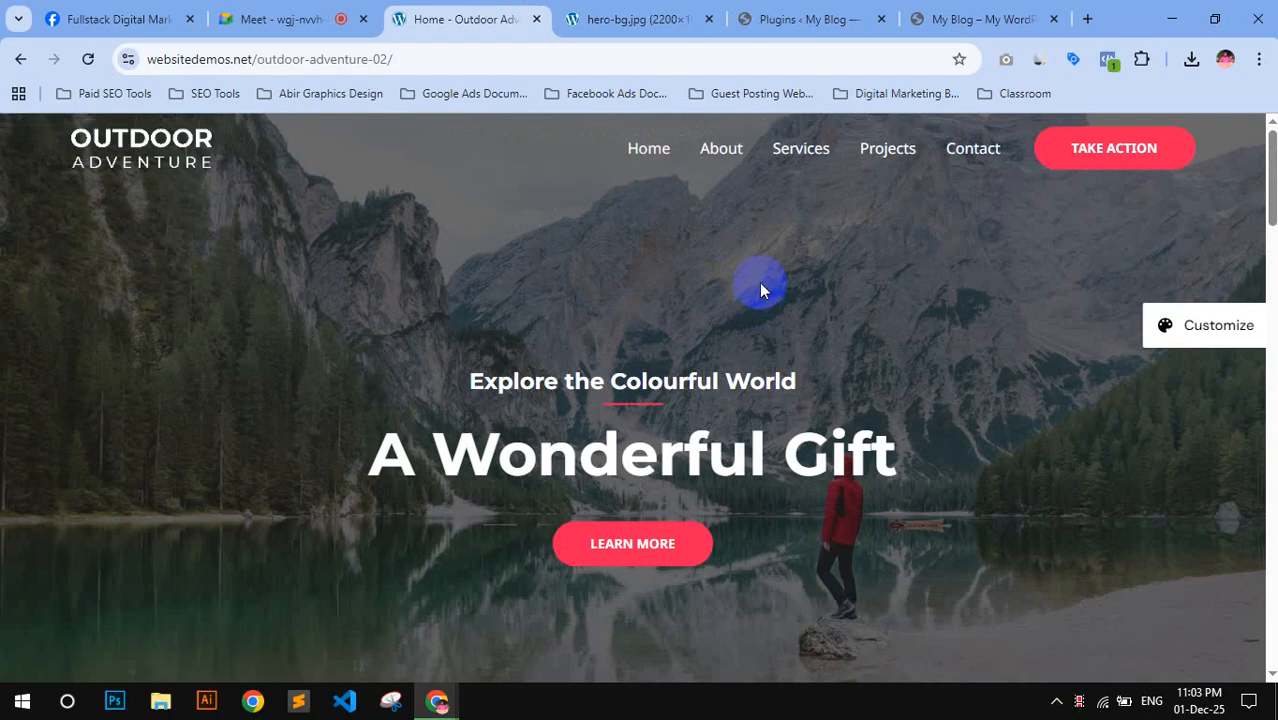
Step: Save hero-bg.jpg to Desktop > Website Project, then close the image's tab
click(608, 20)
right_click(715, 298)
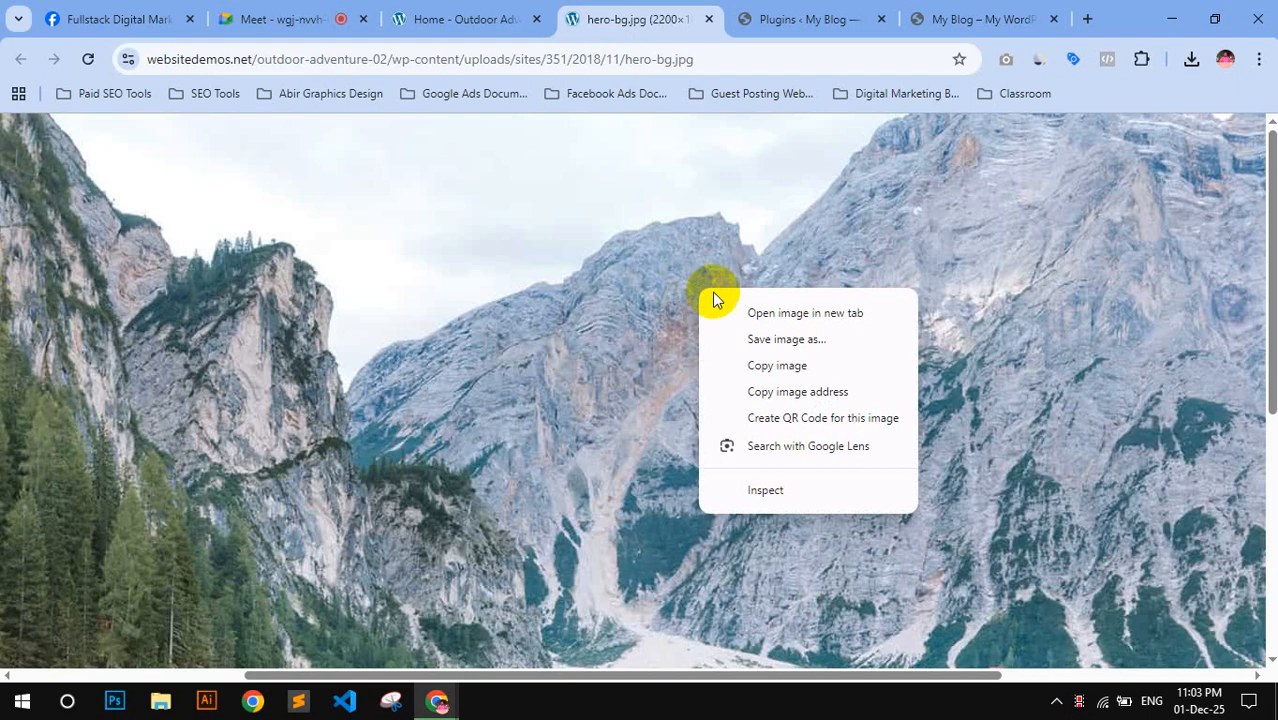
click(762, 340)
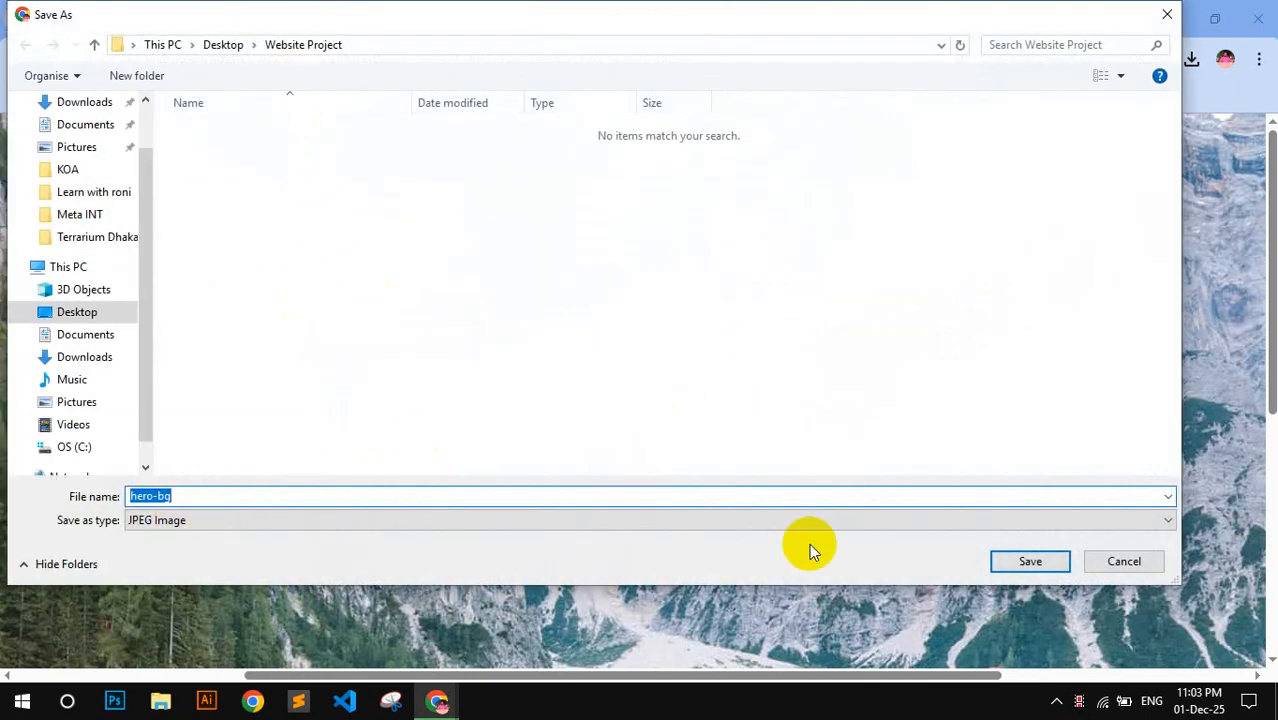
click(1030, 562)
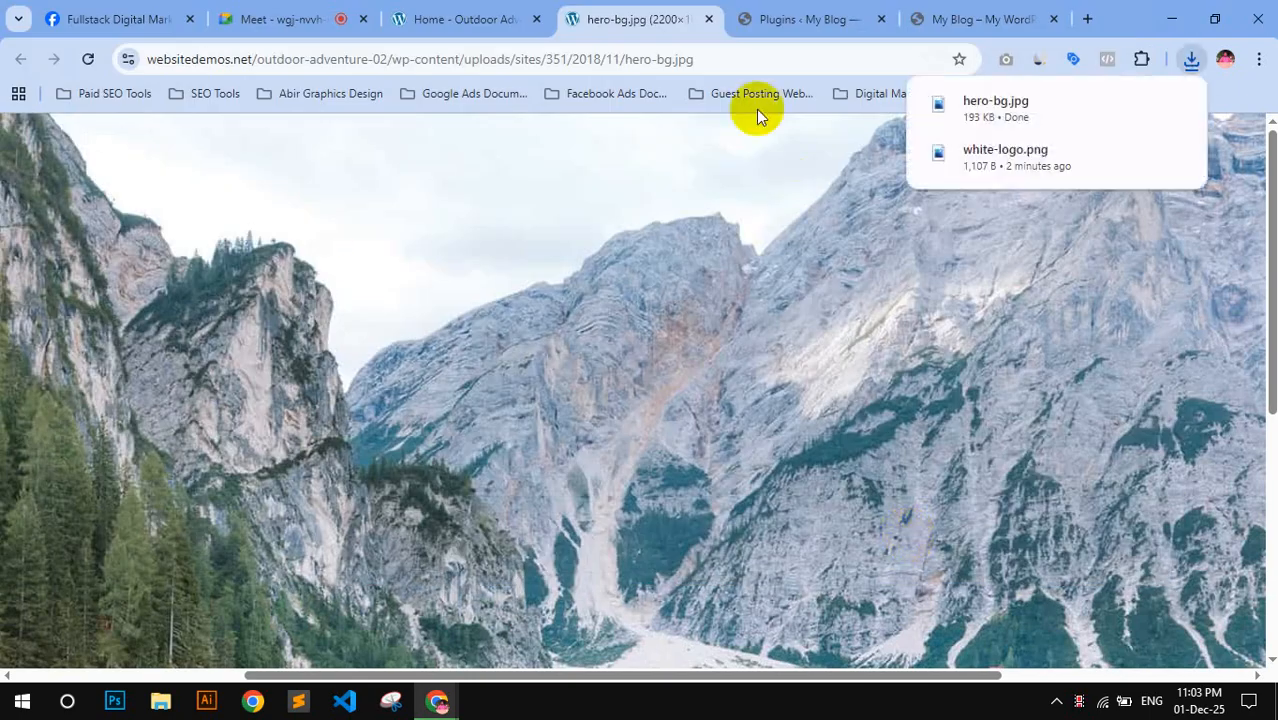
click(710, 20)
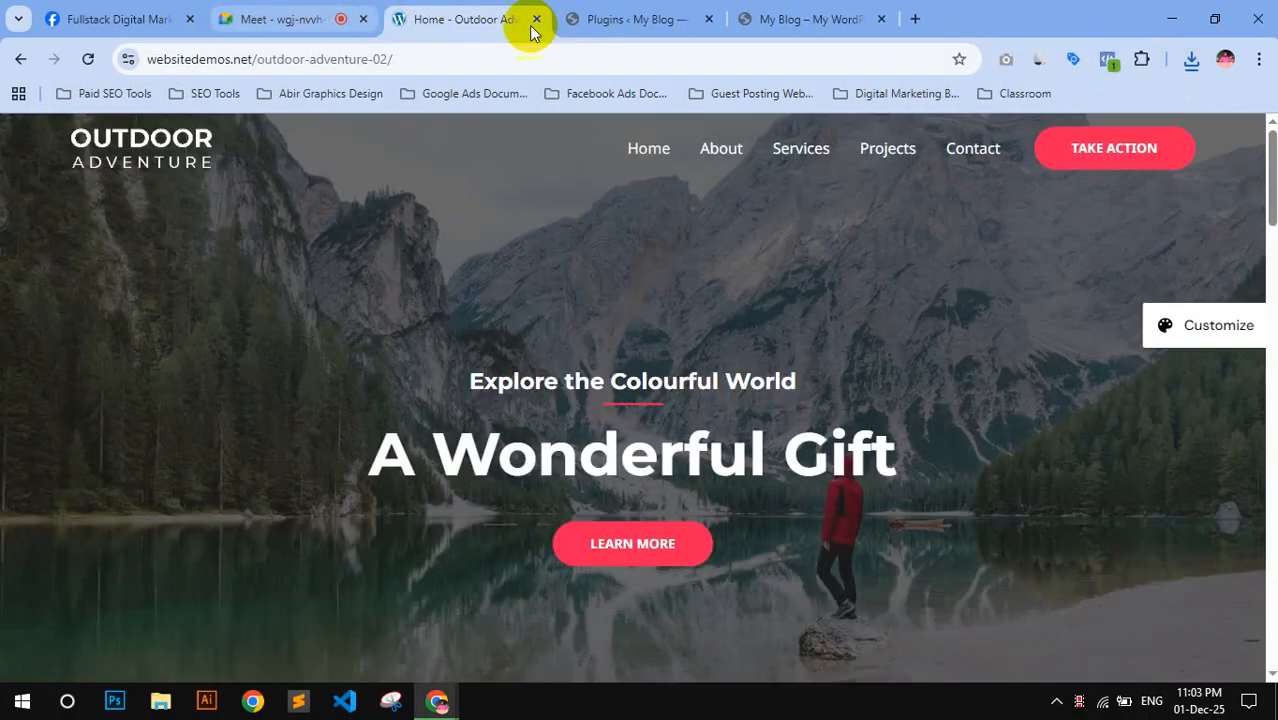
Step: Open the Home page for editing from the WordPress Pages list
click(597, 20)
click(470, 19)
scroll(688, 362, down, 4)
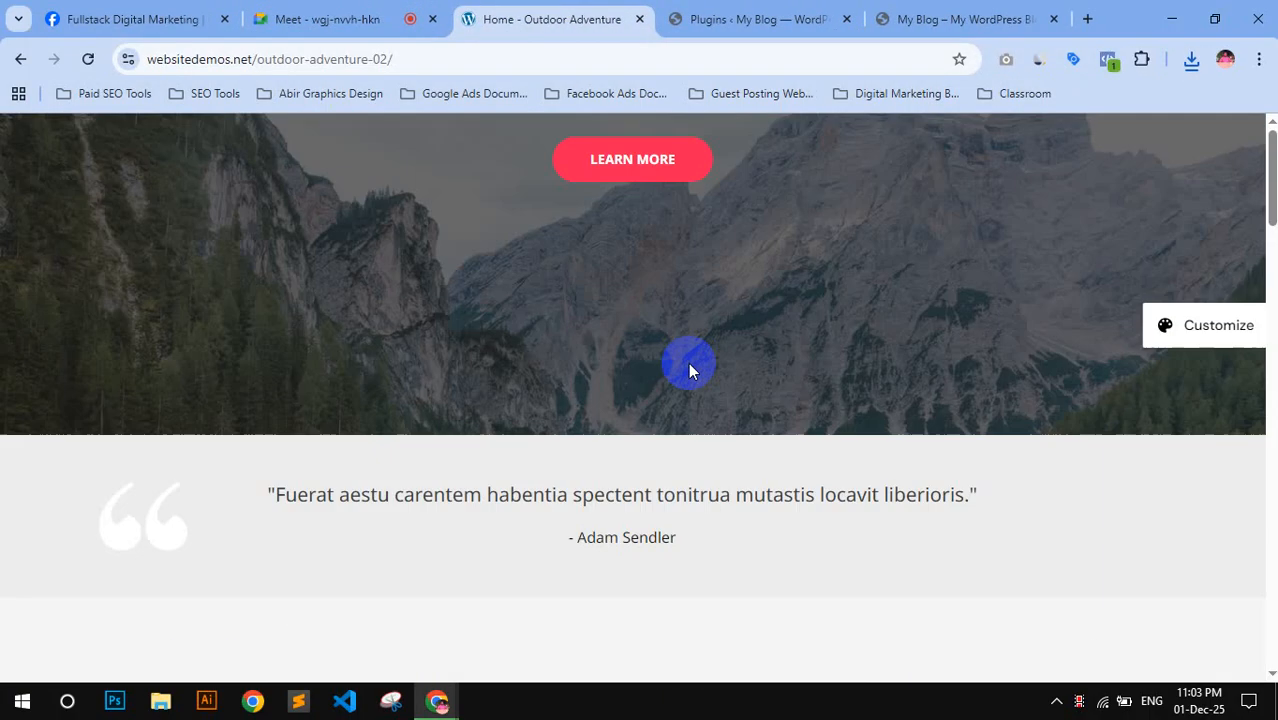
scroll(660, 320, up, 4)
click(713, 17)
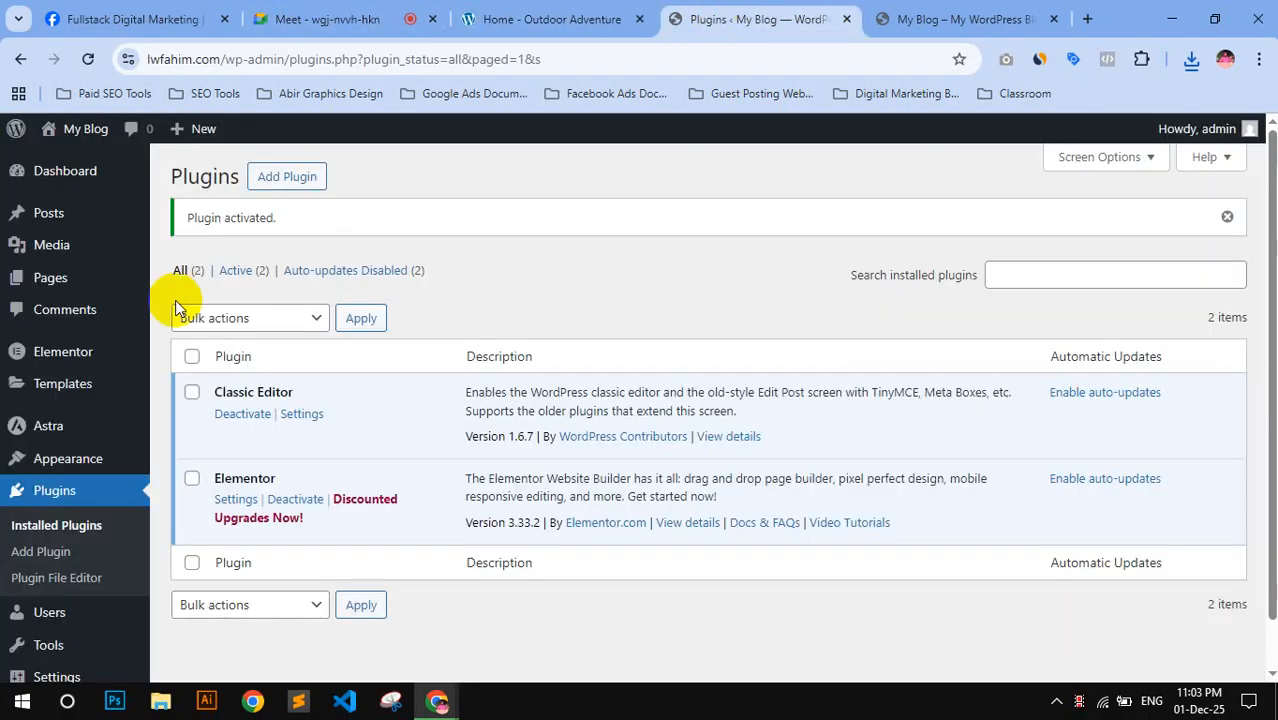
click(156, 284)
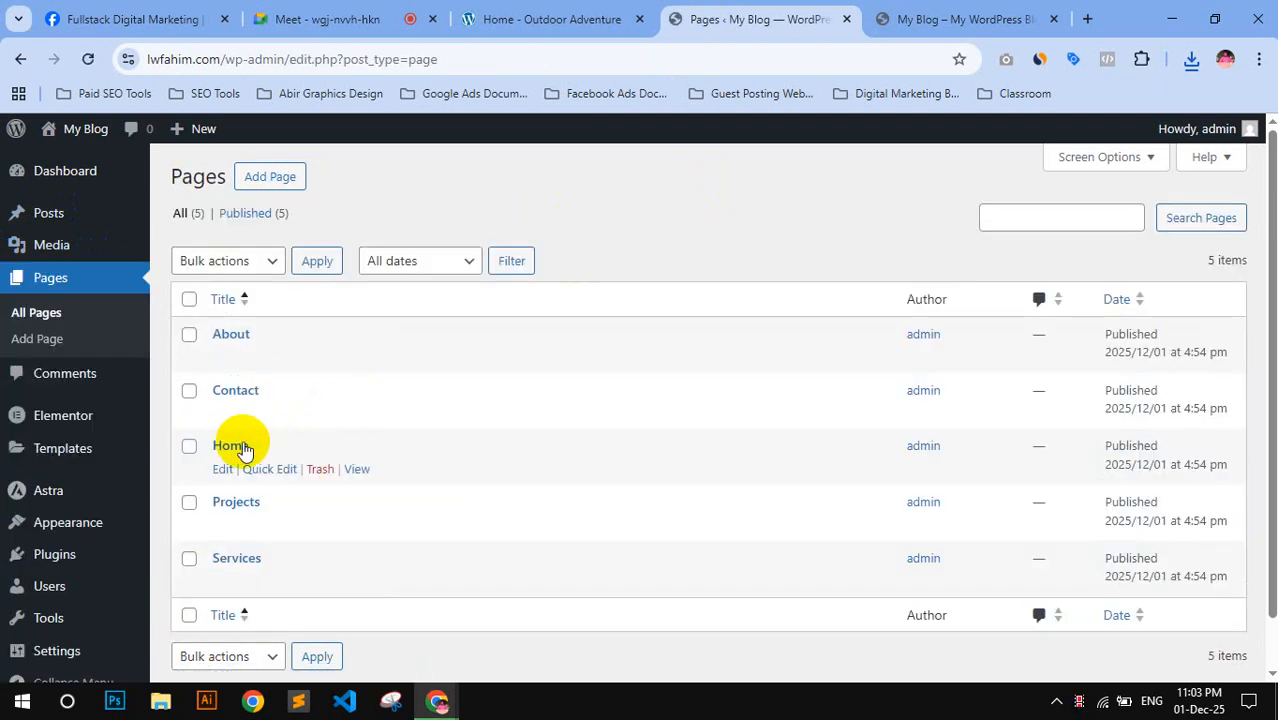
click(232, 446)
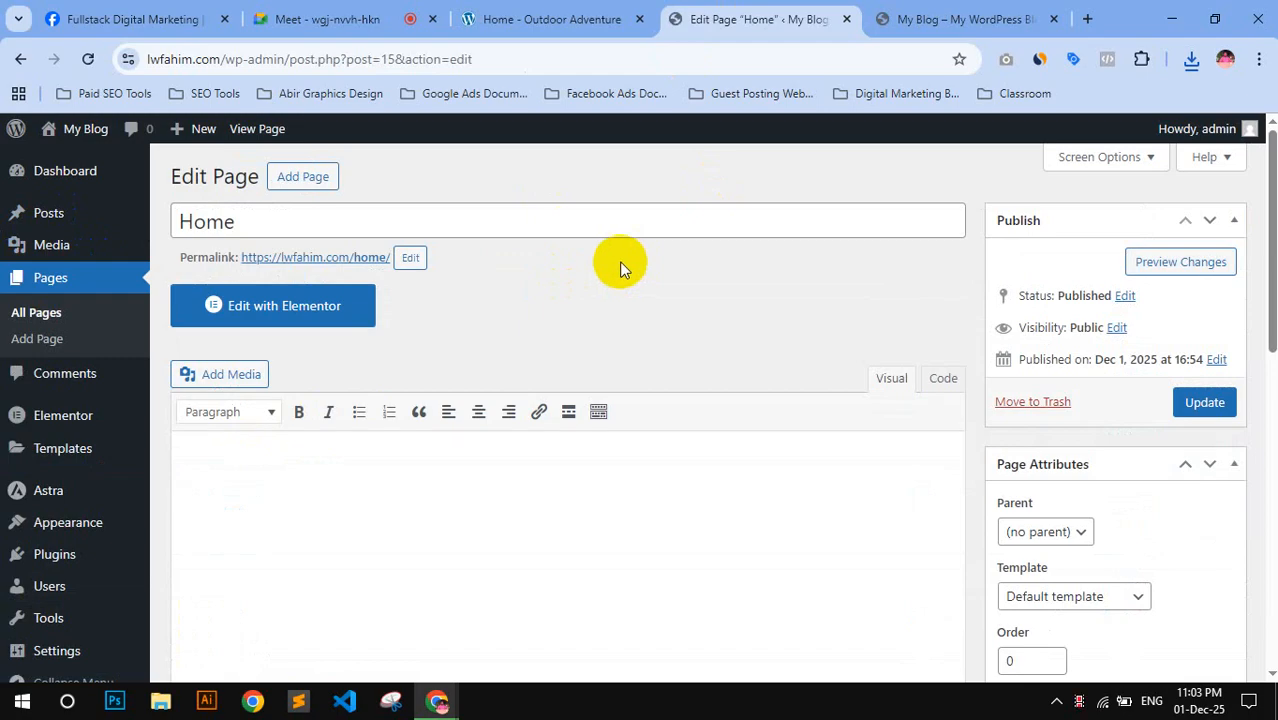
Step: Reload the live lwfahim.com site to check its menu, then return to the Home editor
click(900, 12)
click(379, 59)
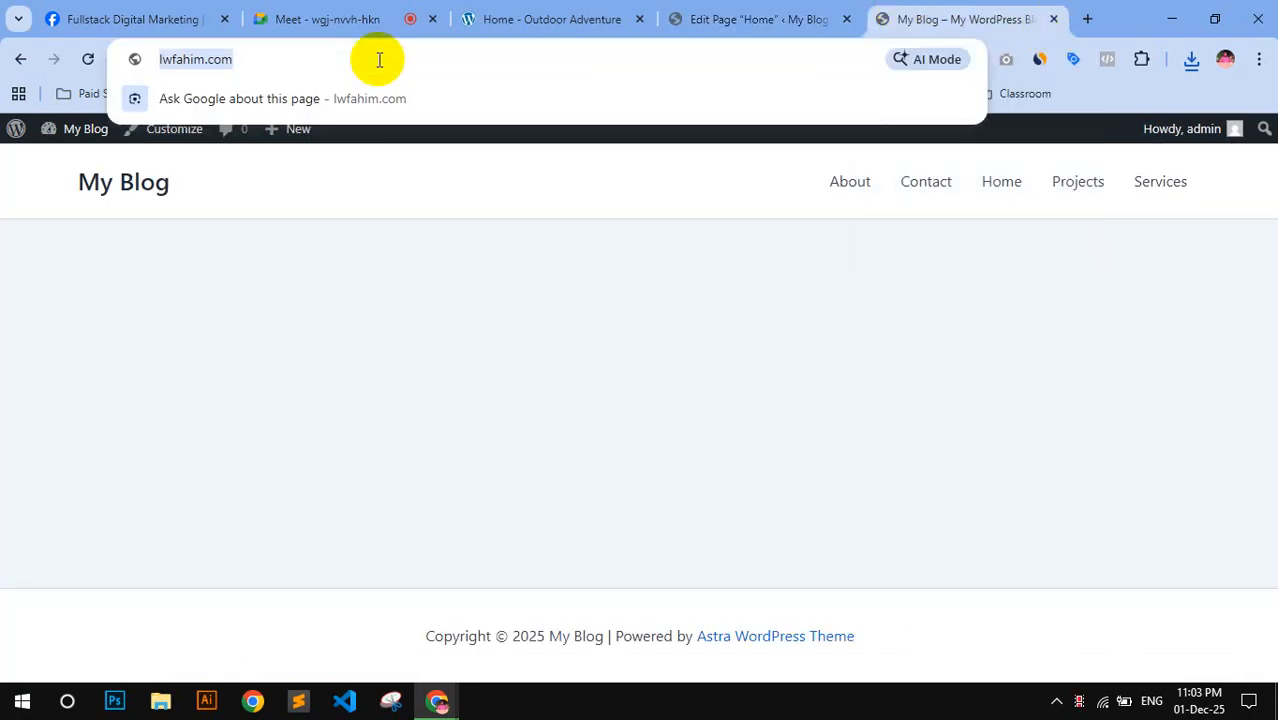
key(Return)
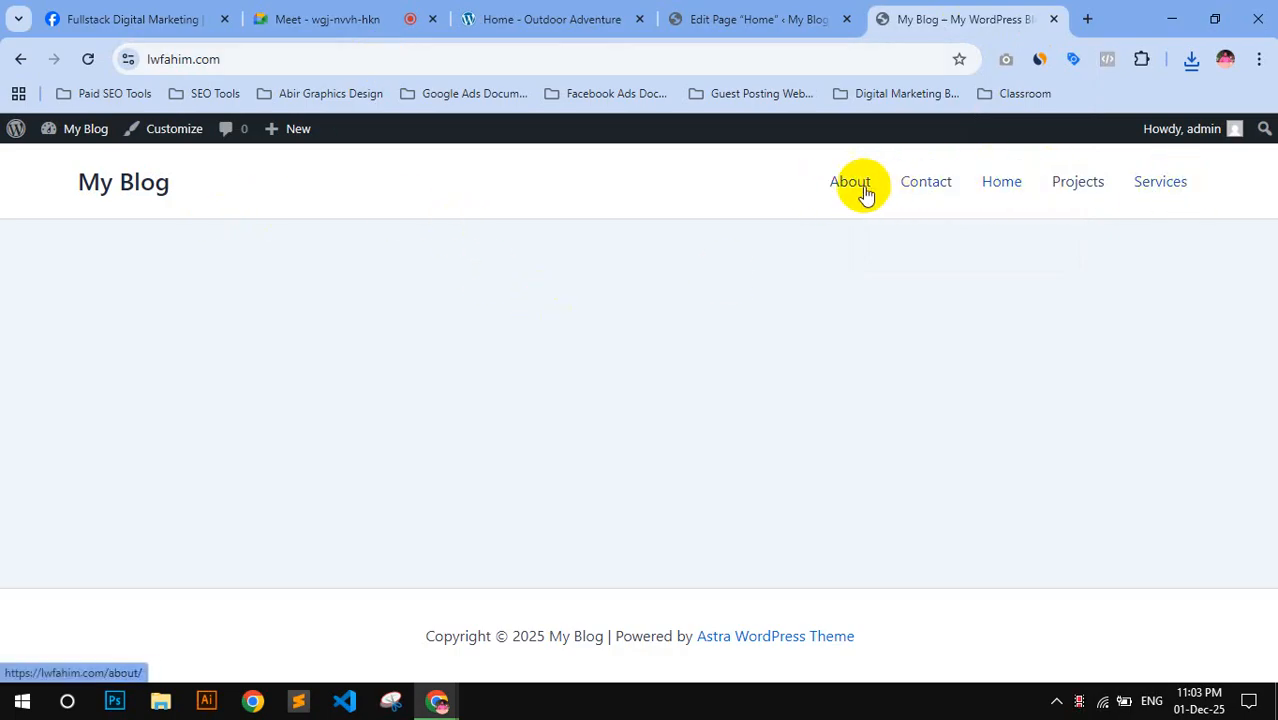
click(752, 31)
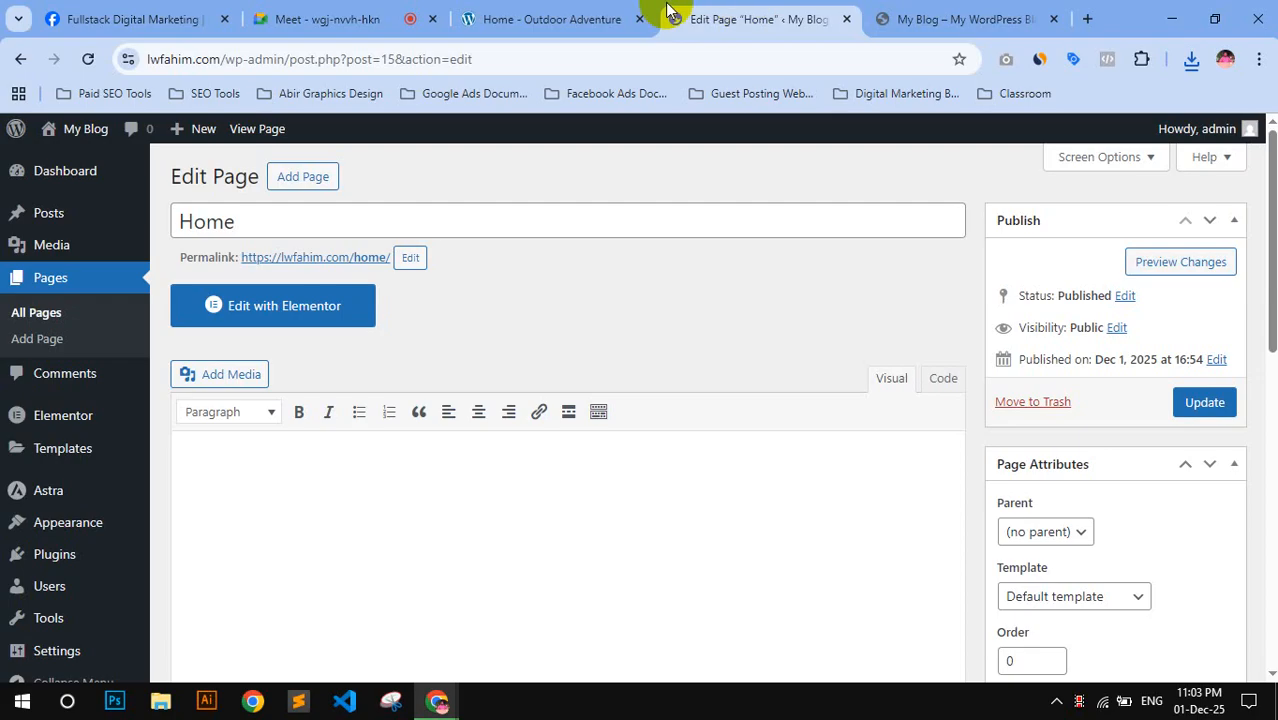
click(962, 19)
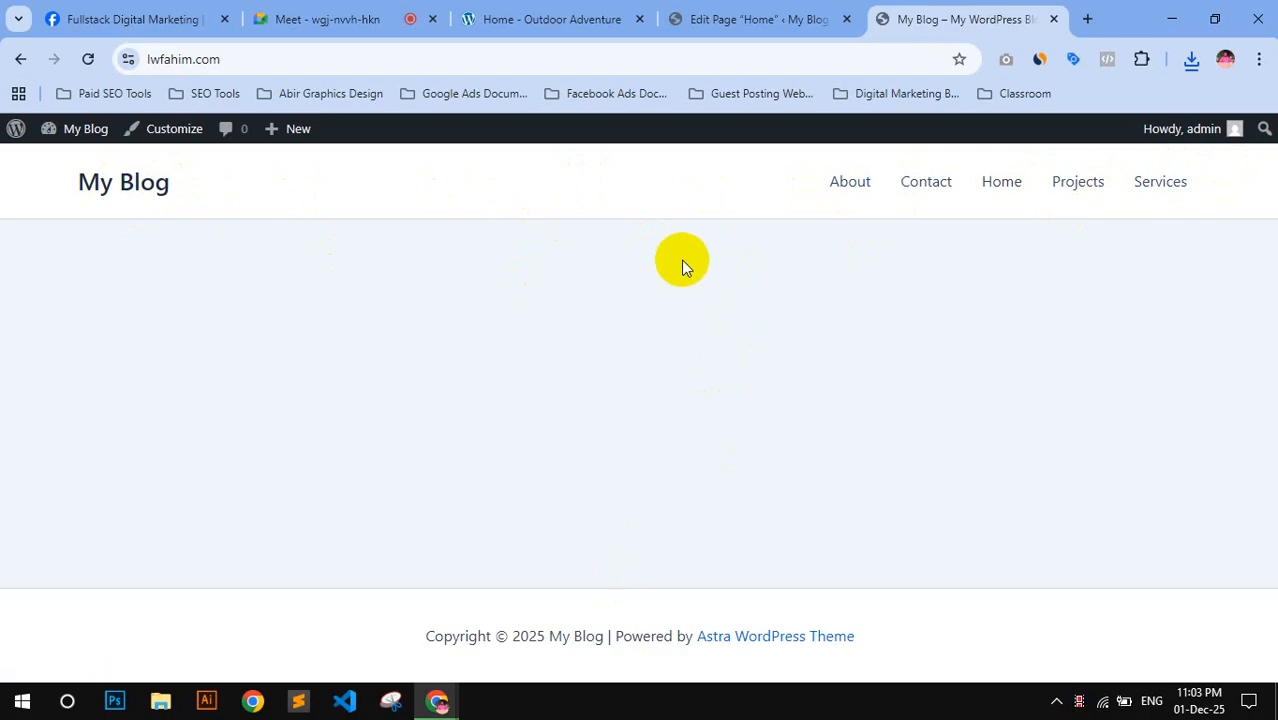
click(731, 14)
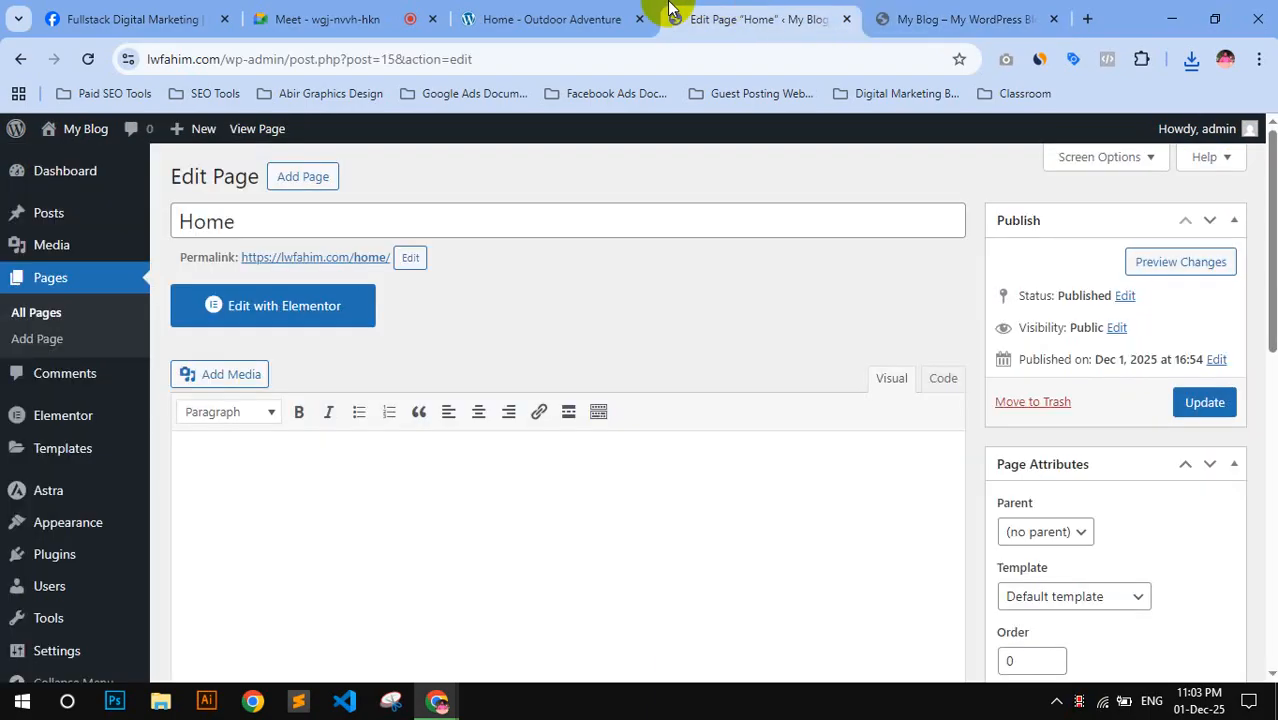
mouse_move(52, 526)
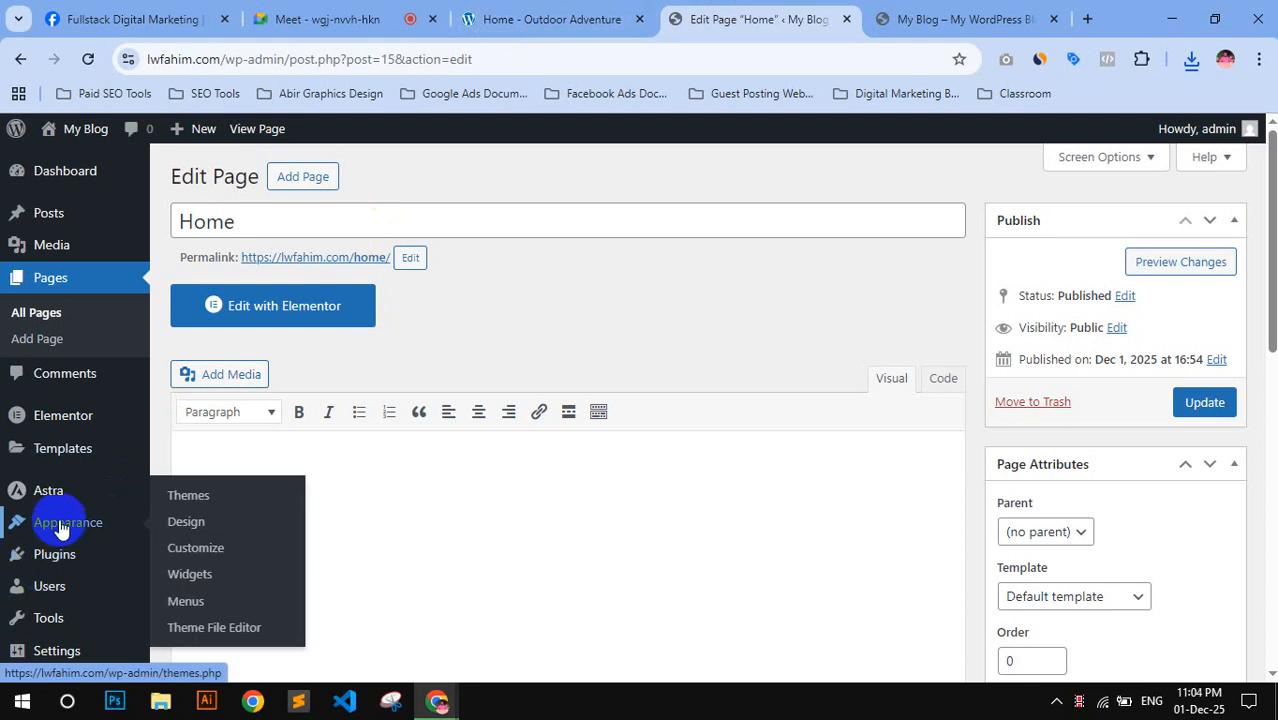
Step: Open the Astra header builder in the Customizer and compare it with the demo's header
click(205, 556)
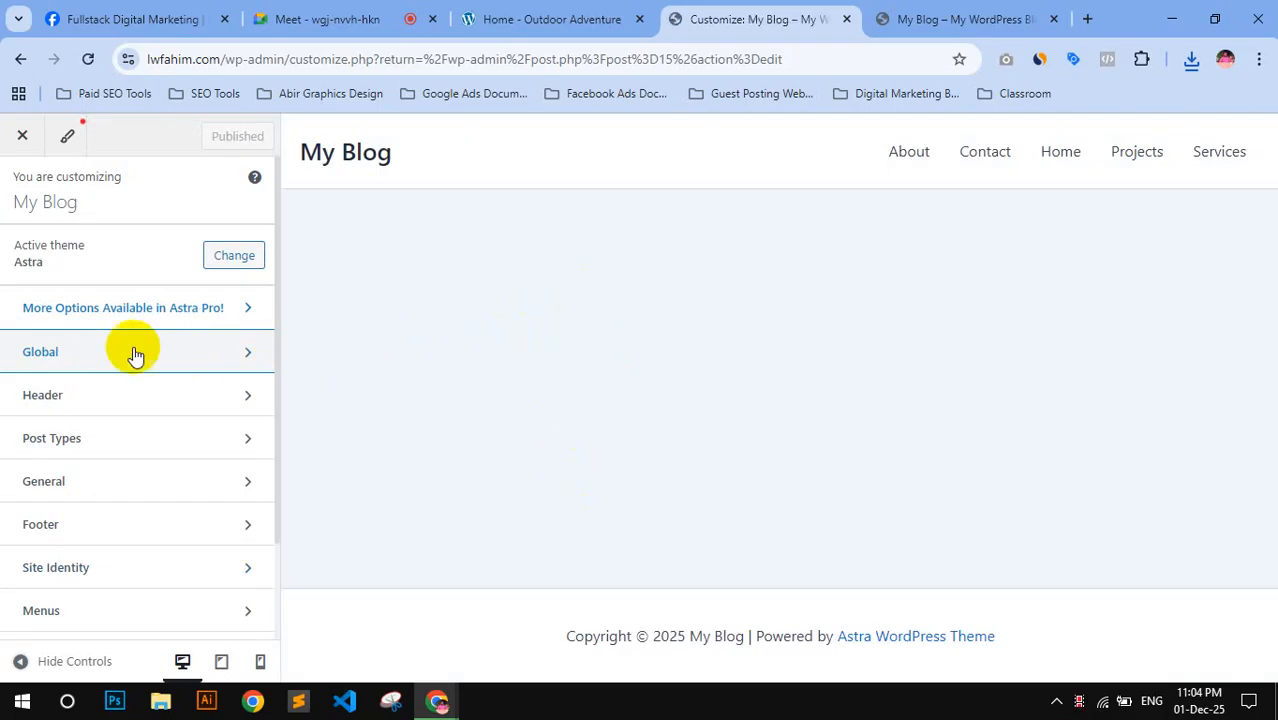
click(119, 402)
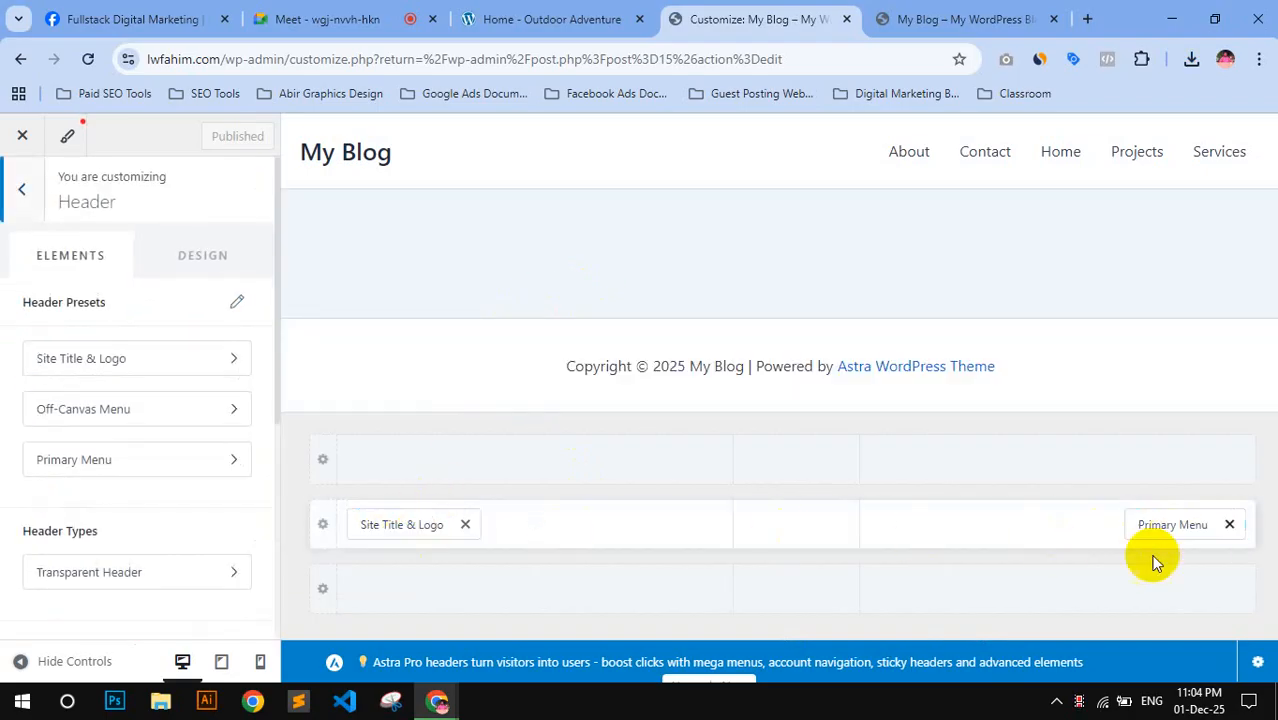
click(553, 12)
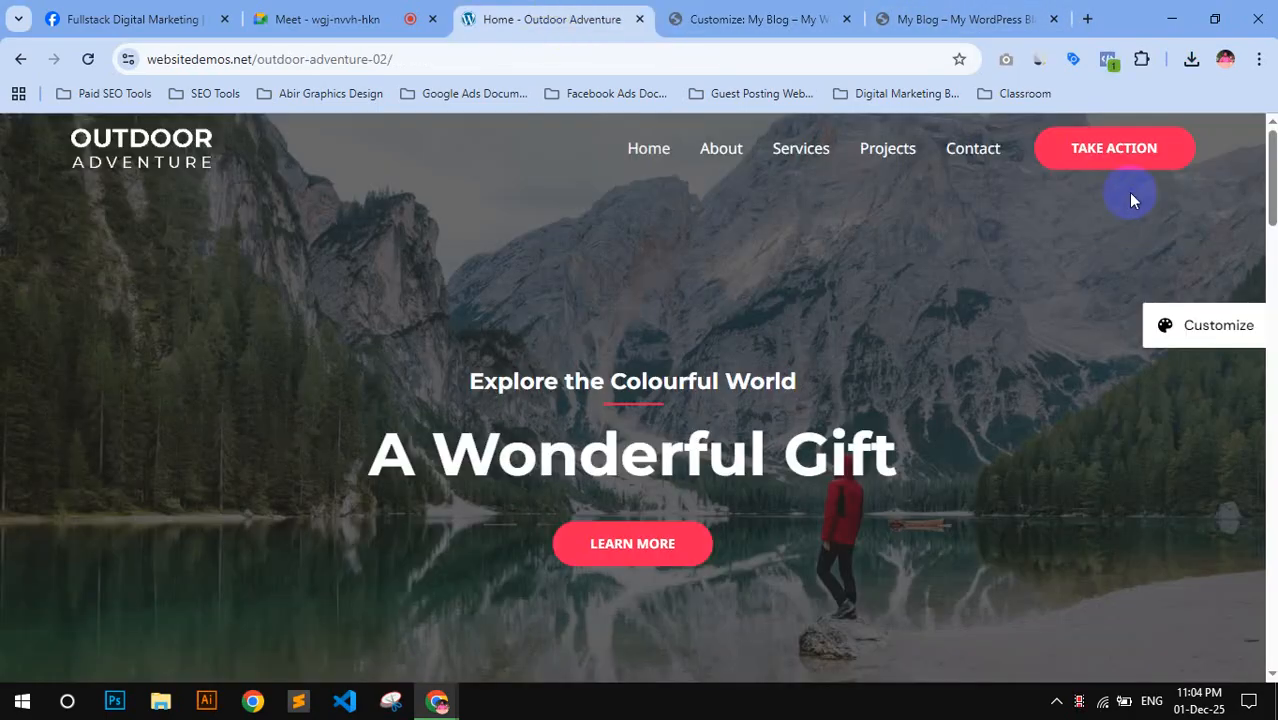
click(762, 19)
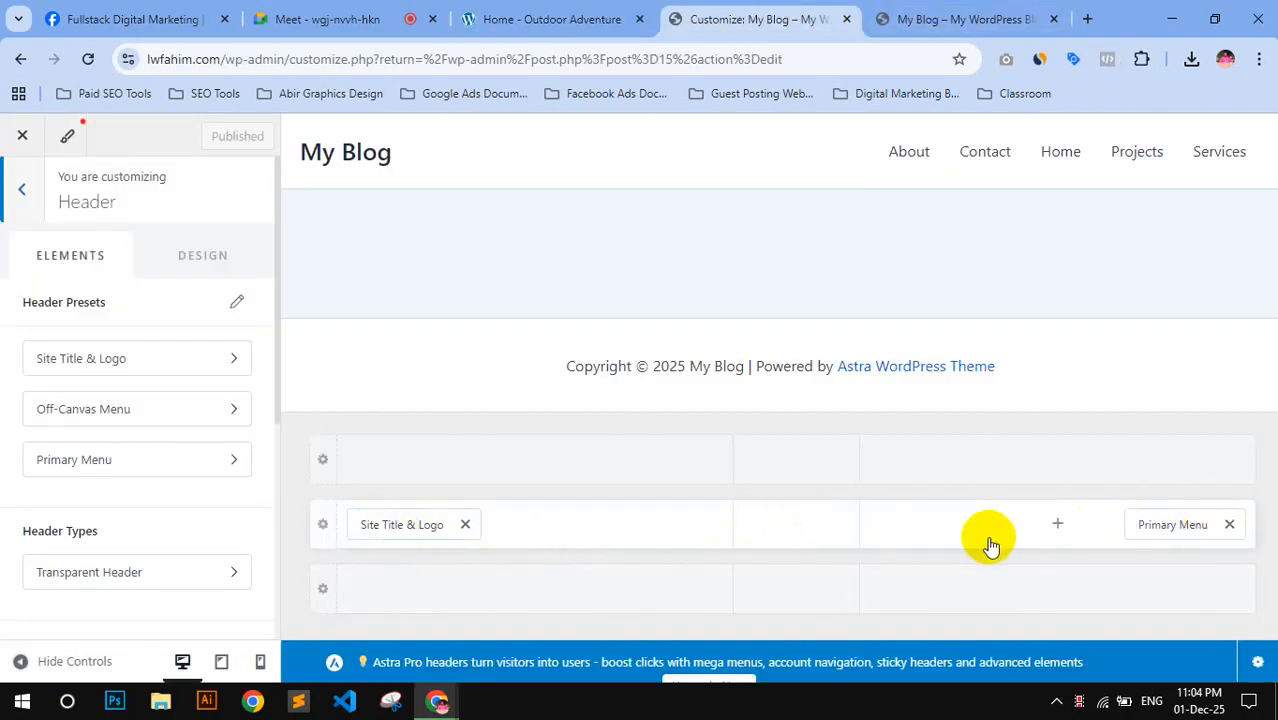
Step: Remove Primary Menu from the header's right column and insert it in the centre column
click(1229, 524)
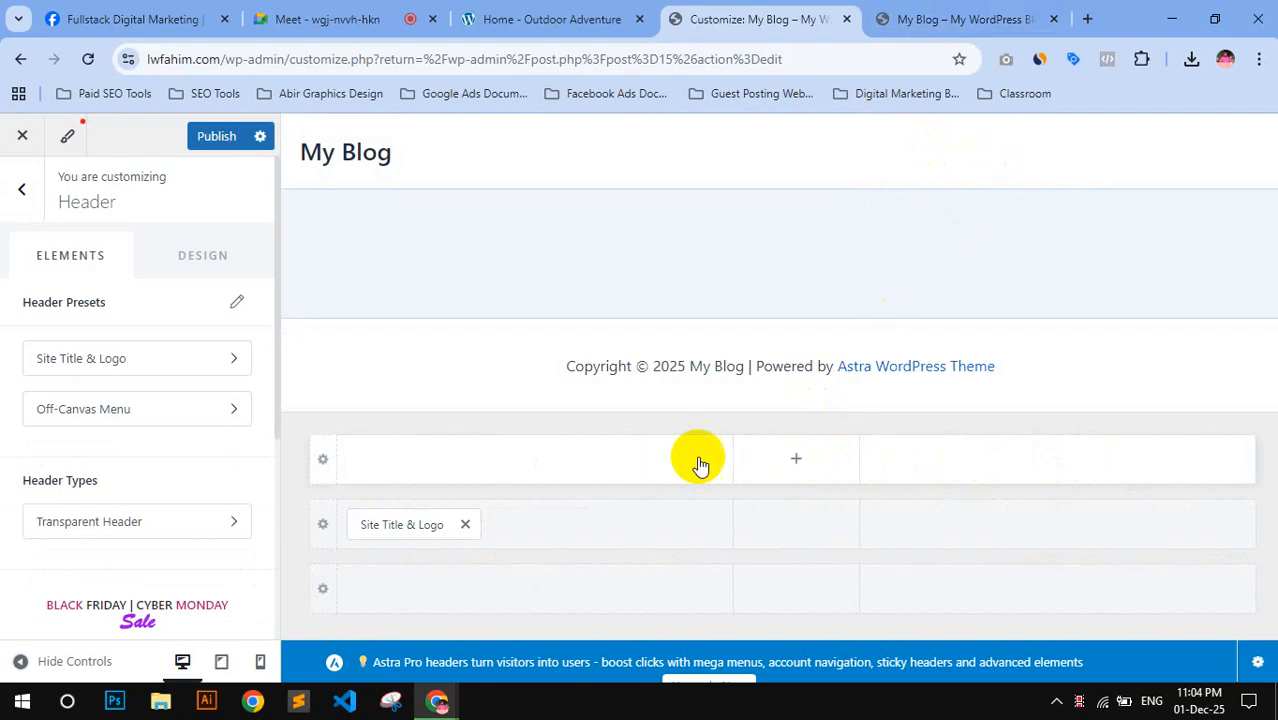
click(797, 524)
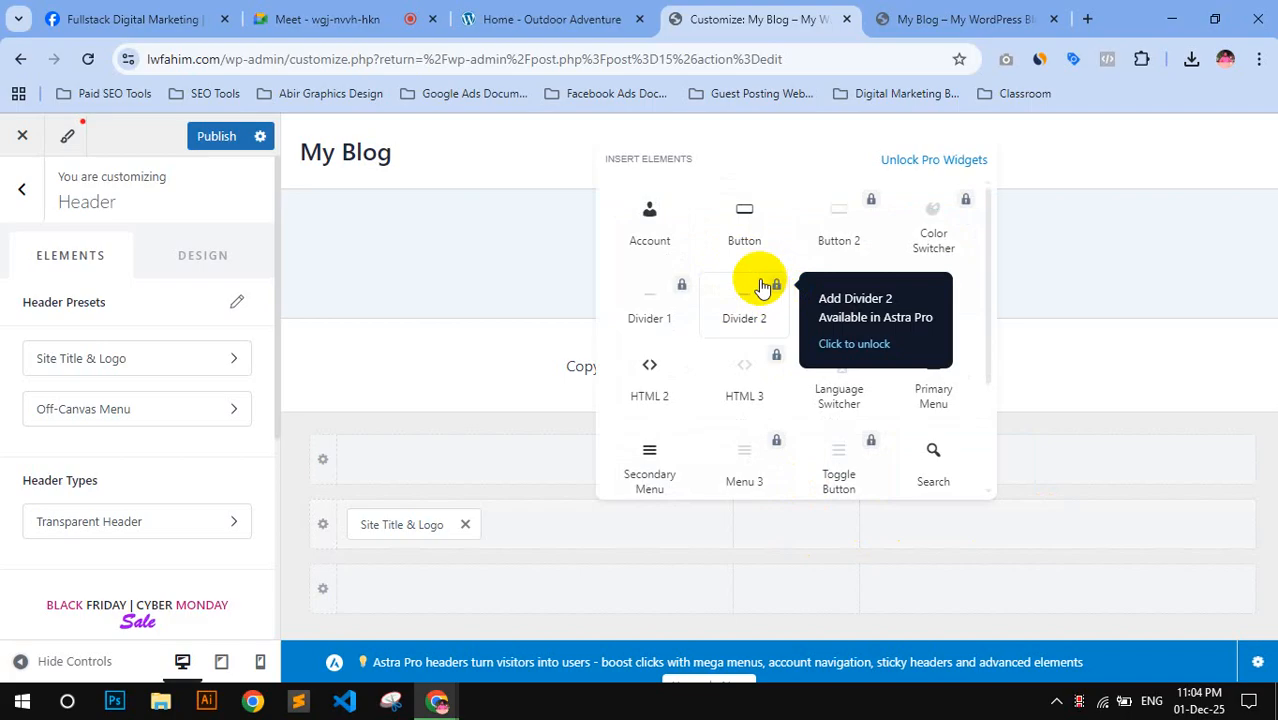
scroll(792, 295, down, 3)
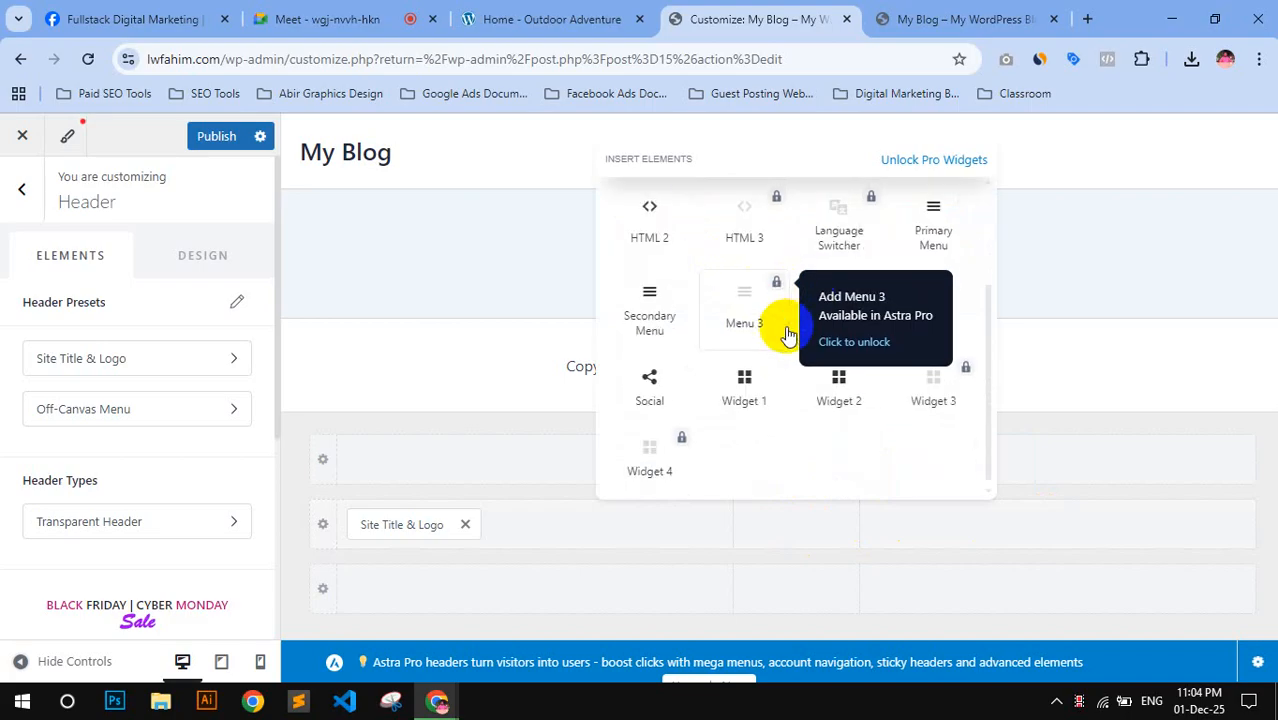
scroll(795, 368, up, 3)
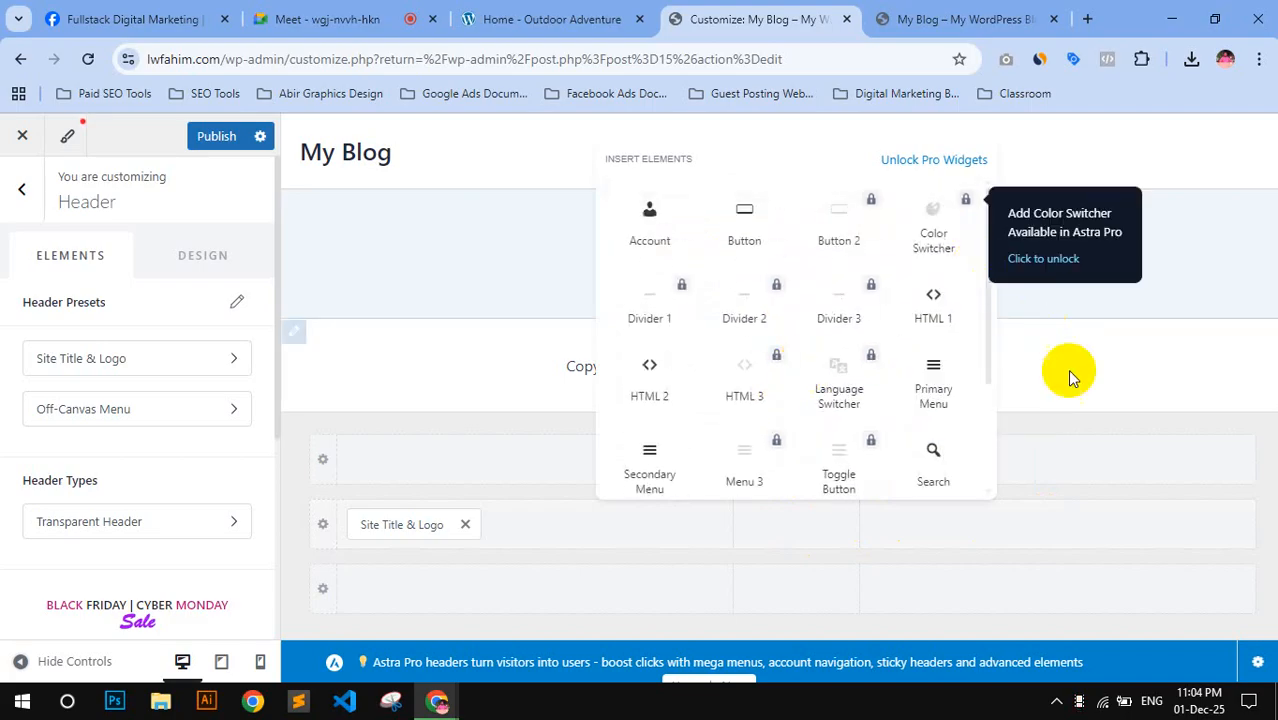
click(930, 380)
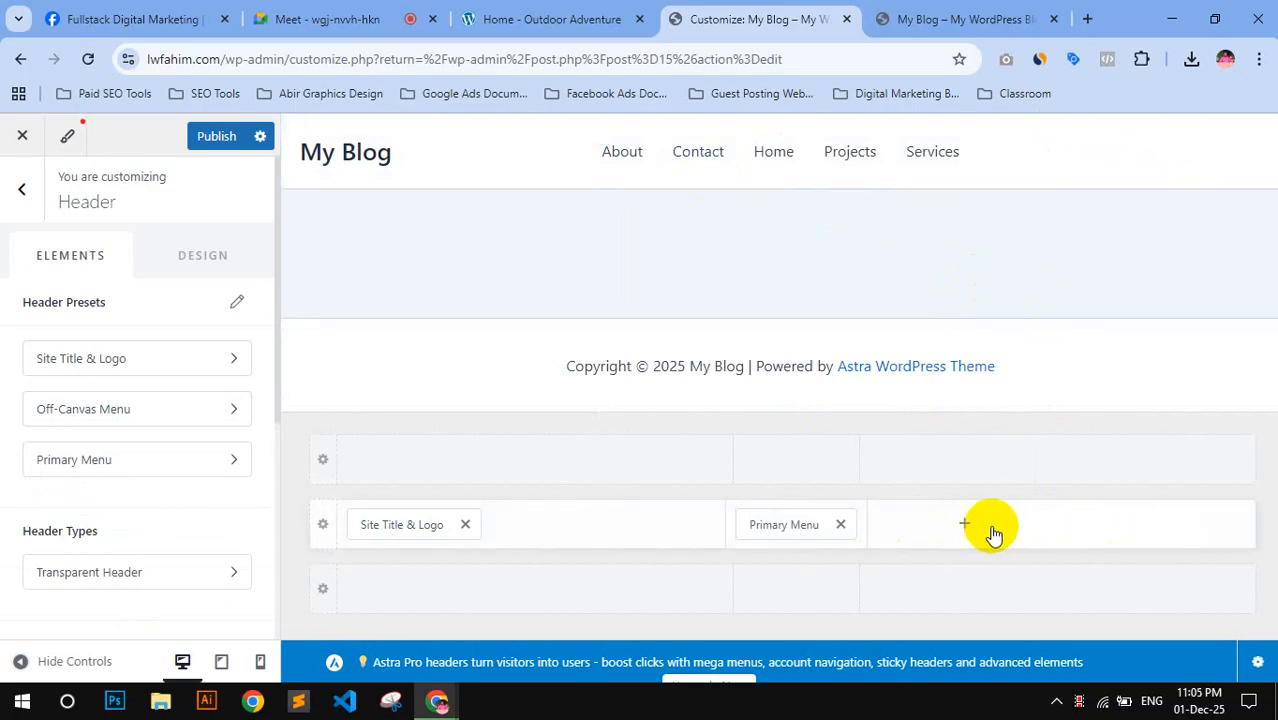
Step: Place the Primary Menu in the middle cell of the Astra header row
drag(807, 521, 959, 540)
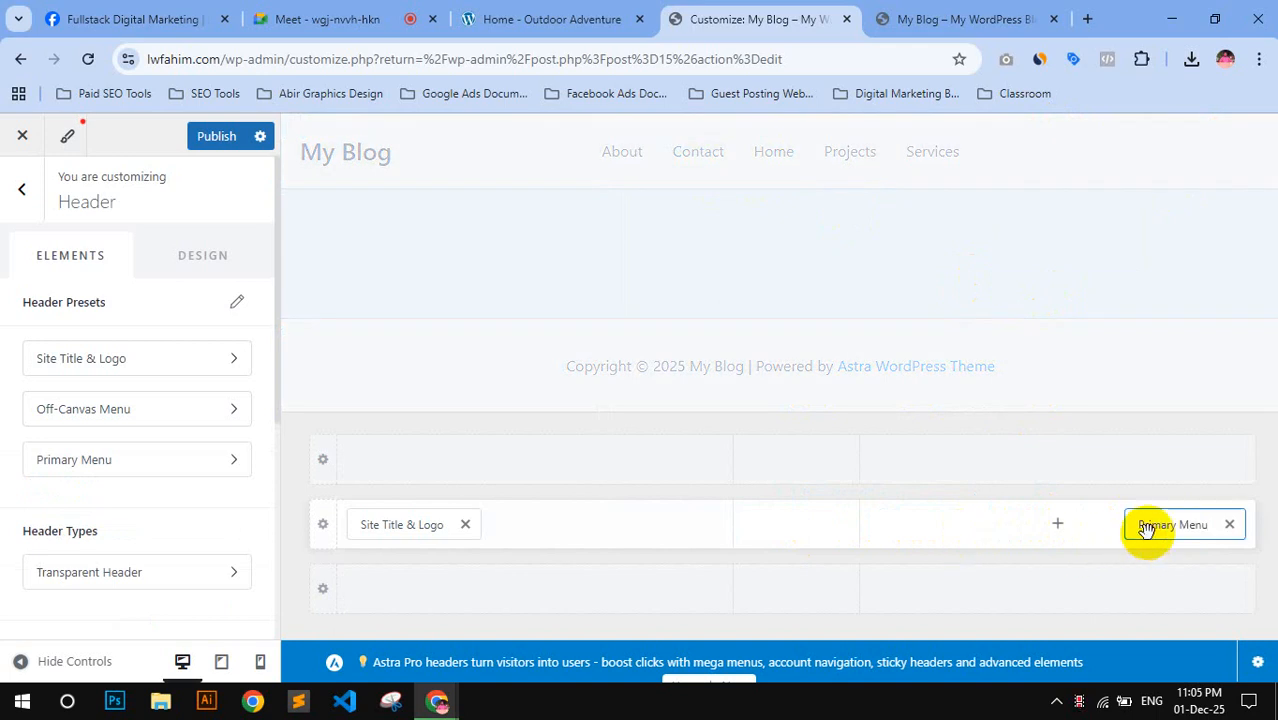
drag(1144, 524, 1093, 557)
click(1230, 525)
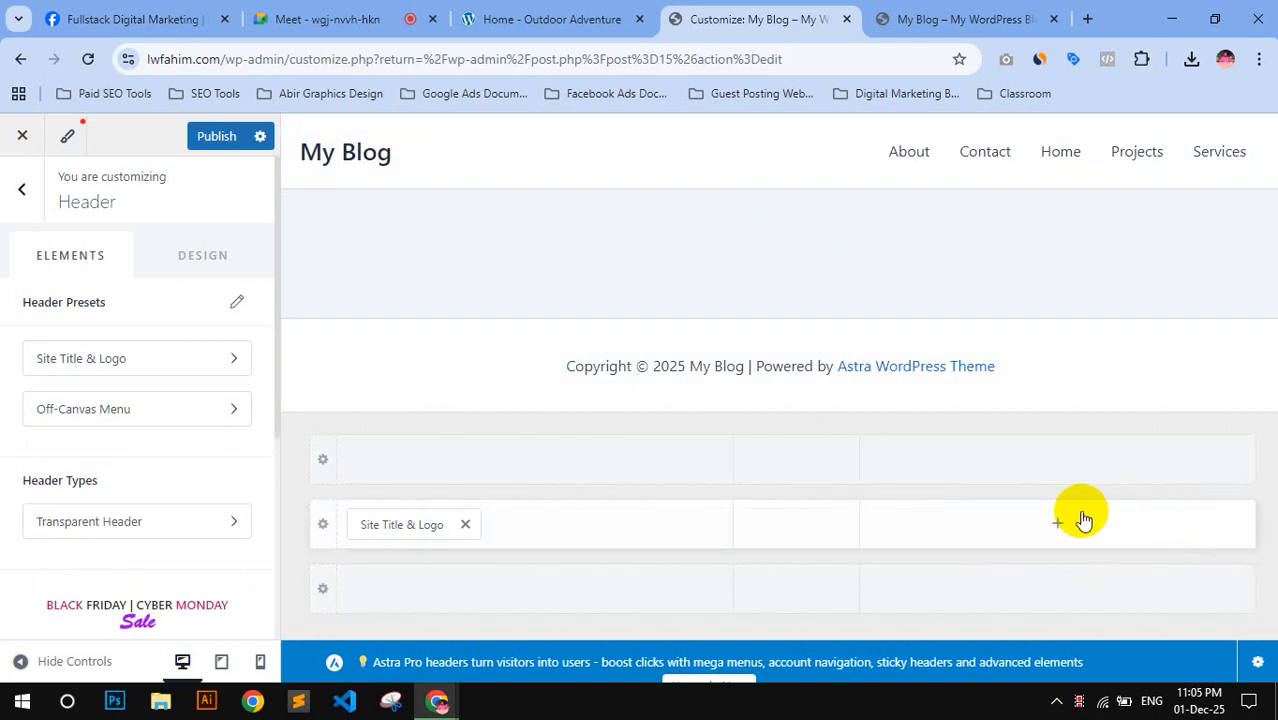
click(1052, 523)
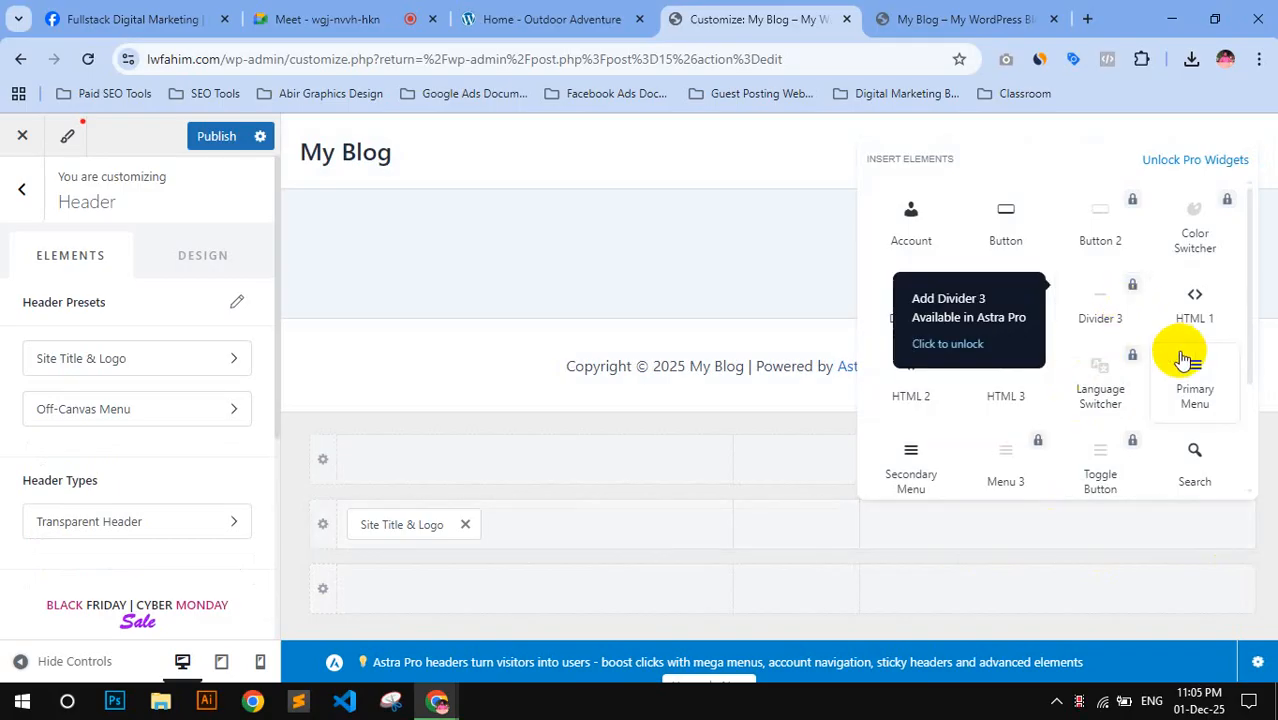
click(1203, 390)
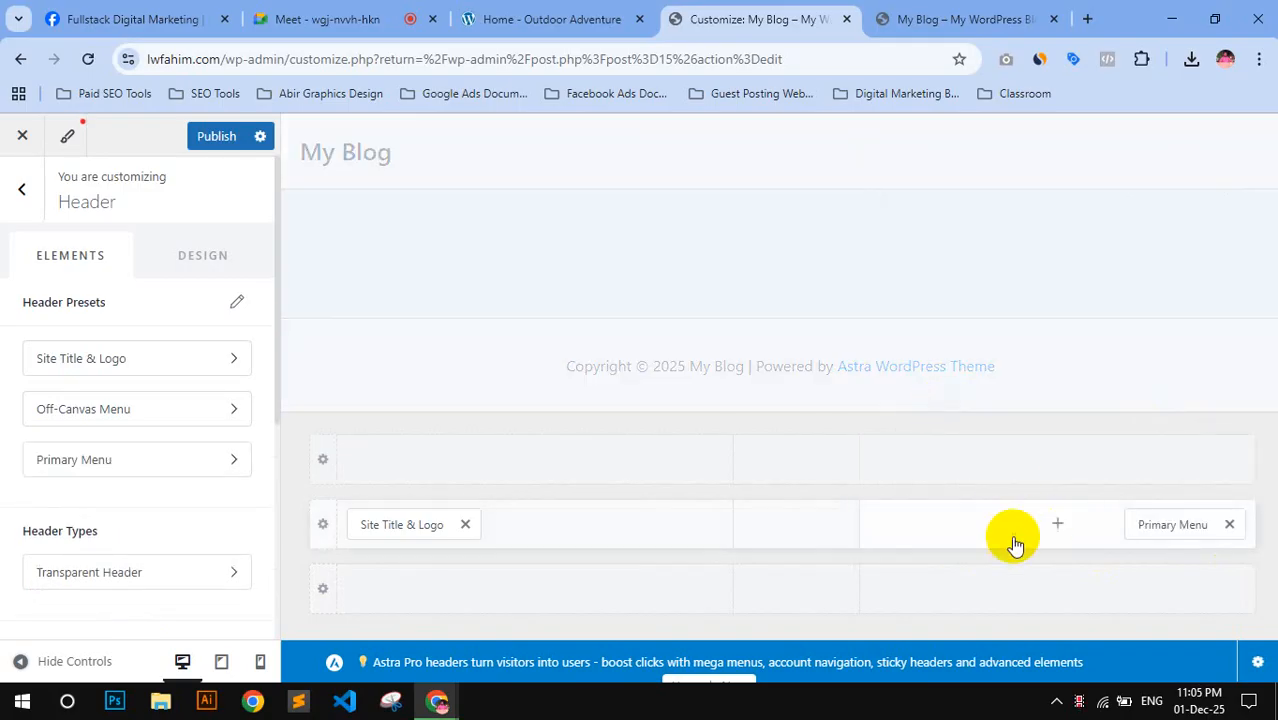
click(1230, 525)
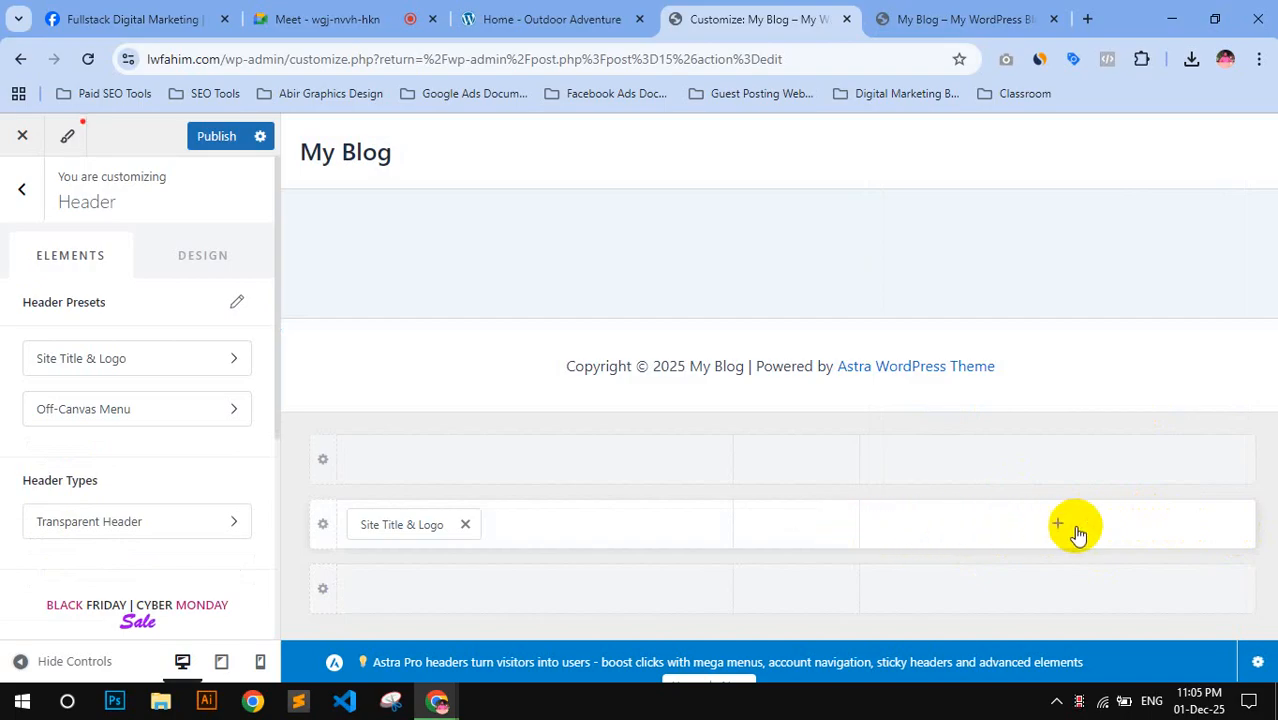
click(797, 522)
click(925, 395)
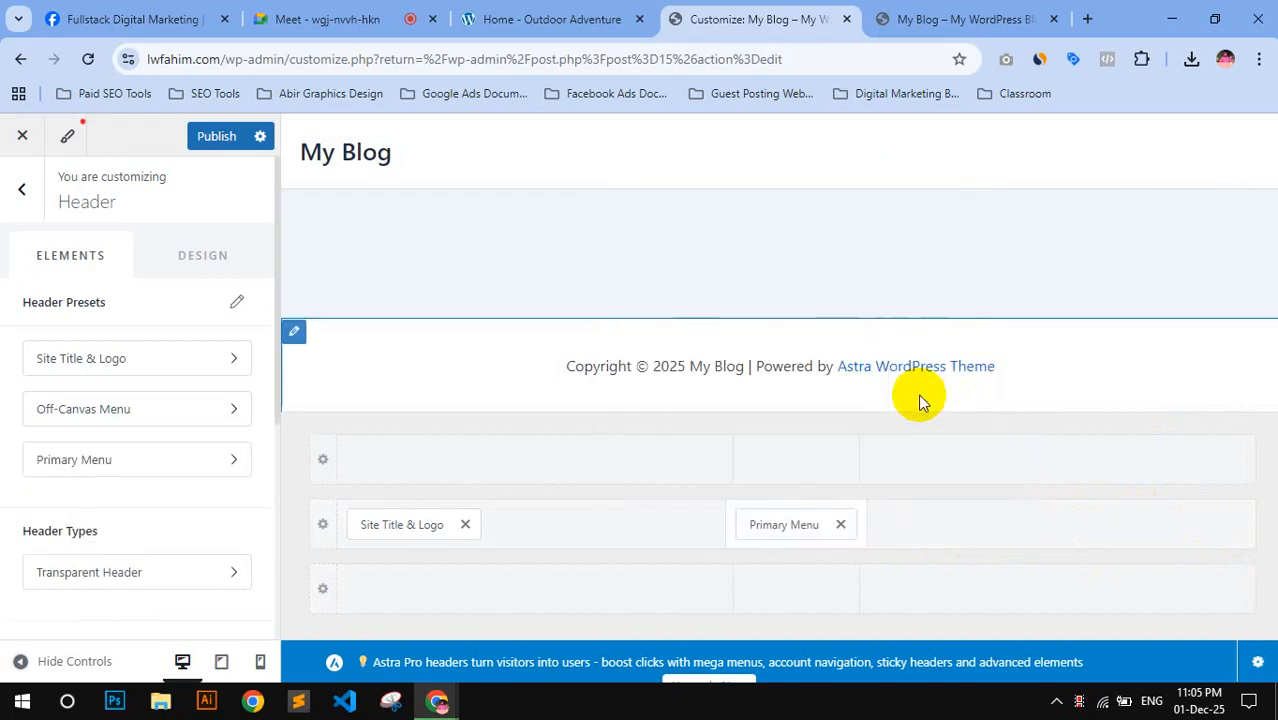
Step: Add a Button element to the header's right cell and publish the changes
click(1159, 524)
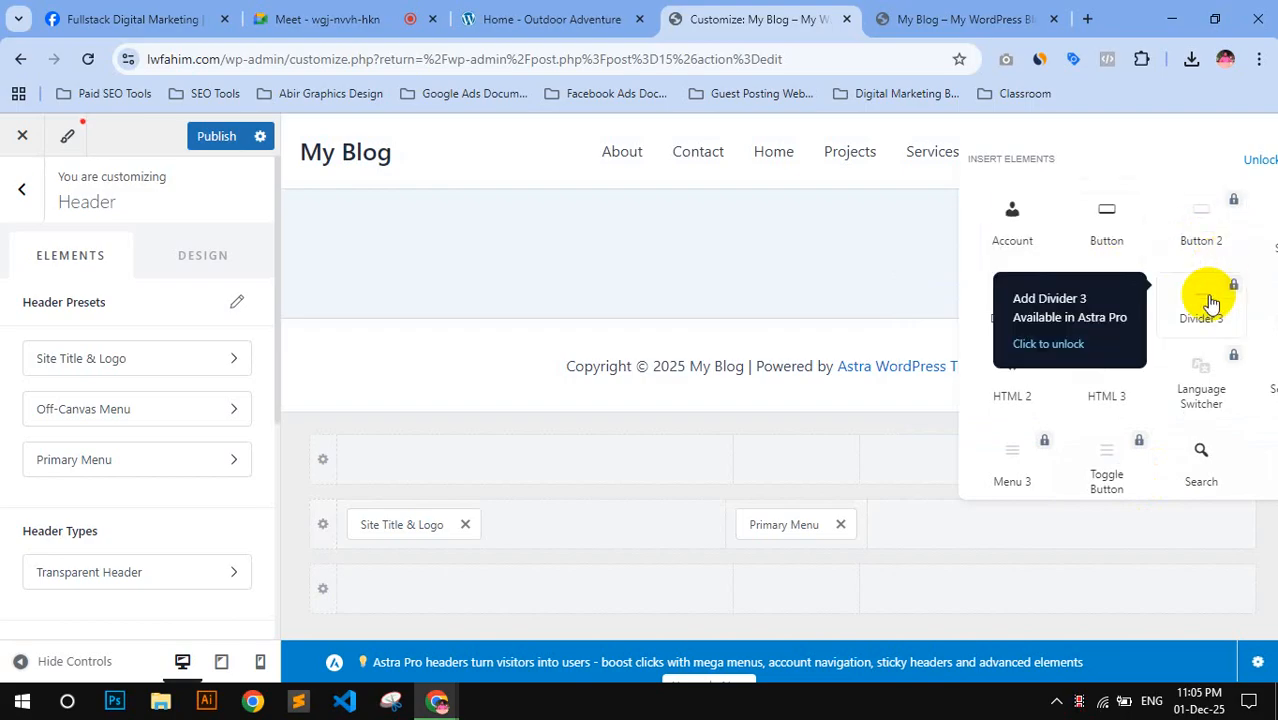
click(1111, 233)
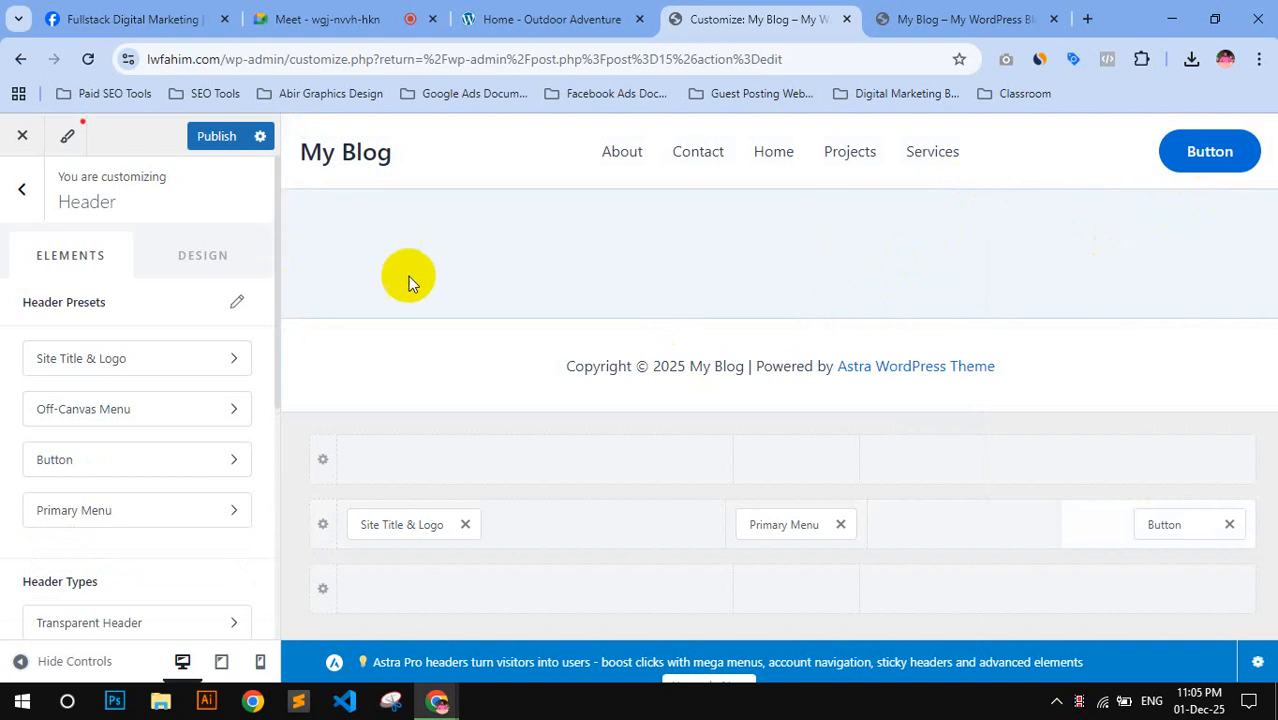
click(213, 138)
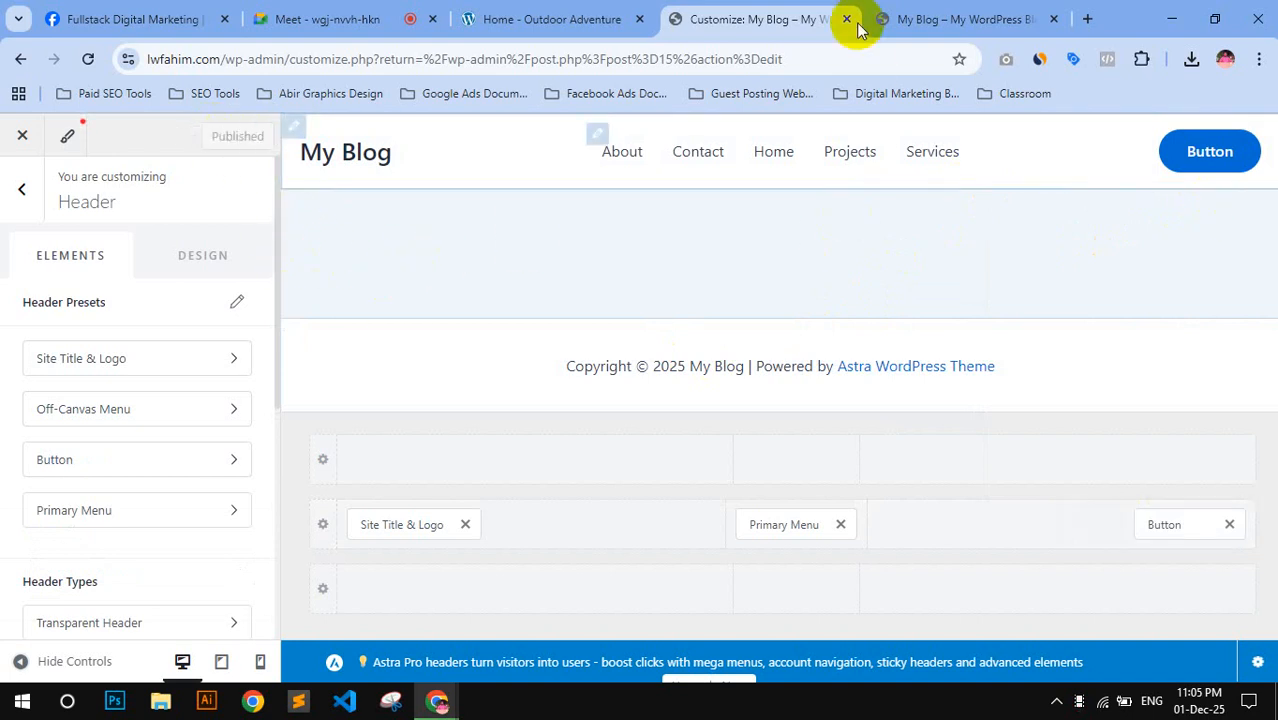
Step: Reload the live site to verify the centred menu and Button, then close the Customizer
click(1004, 14)
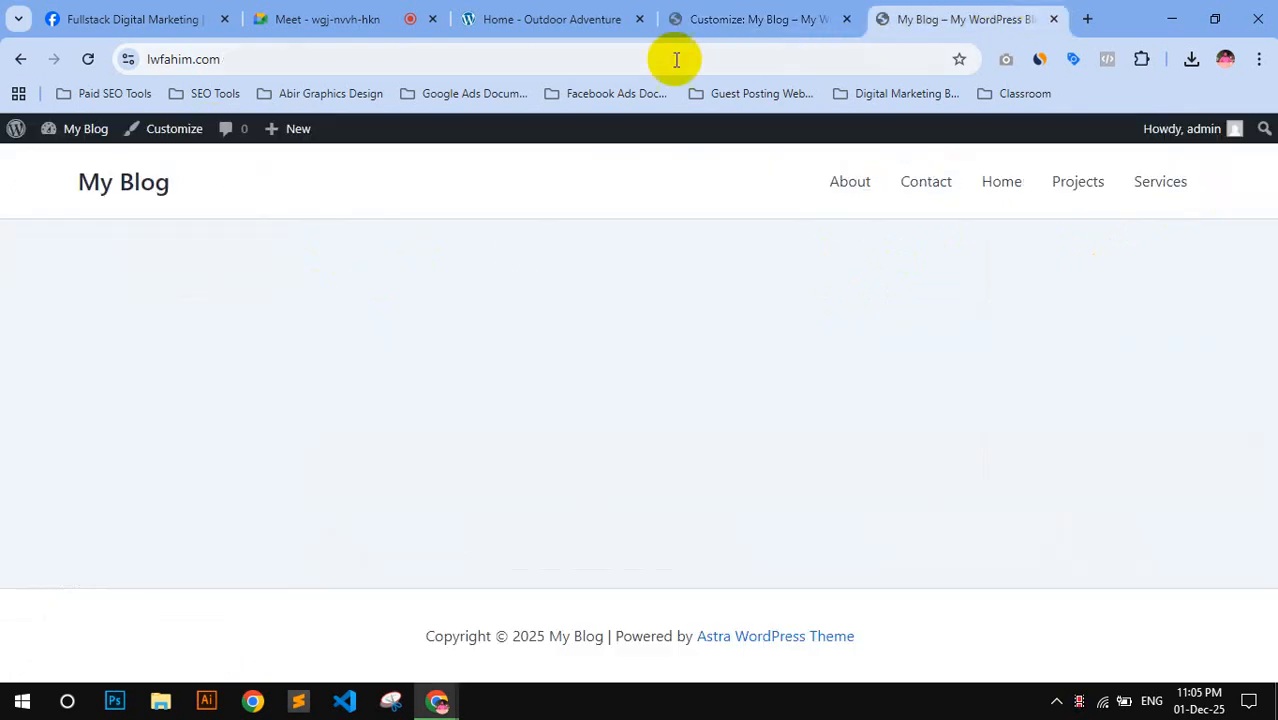
click(88, 62)
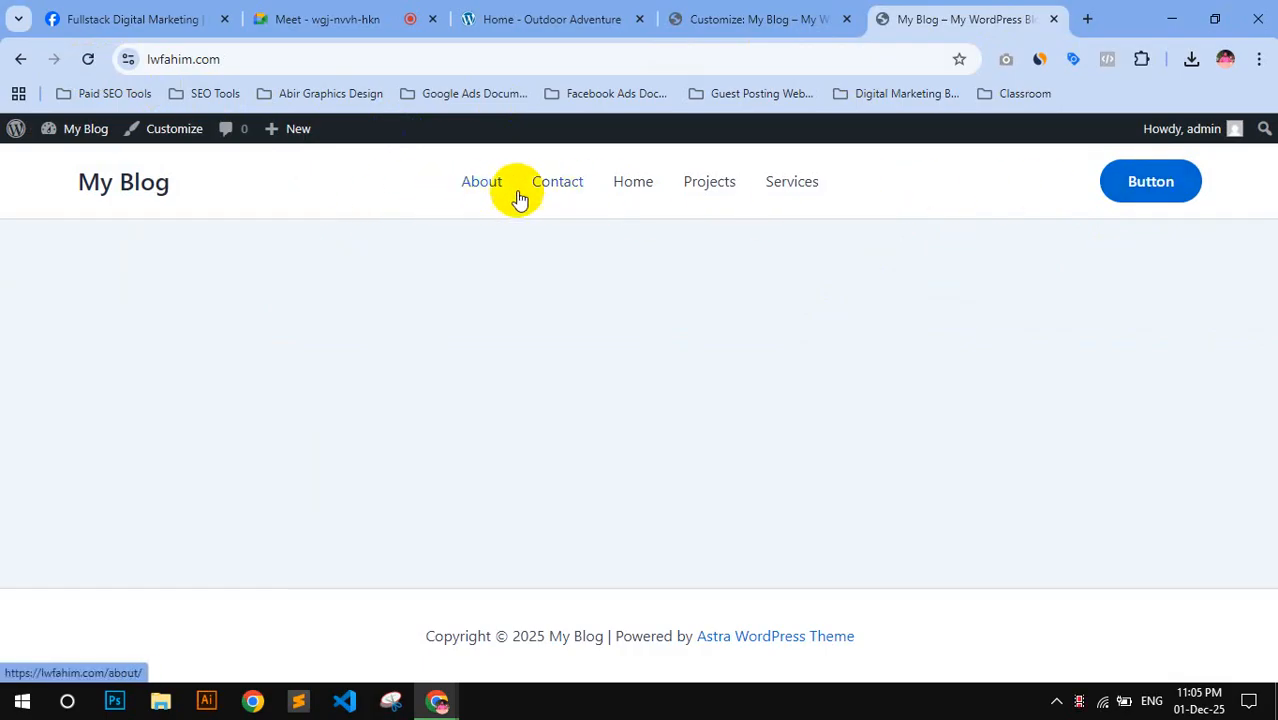
click(747, 16)
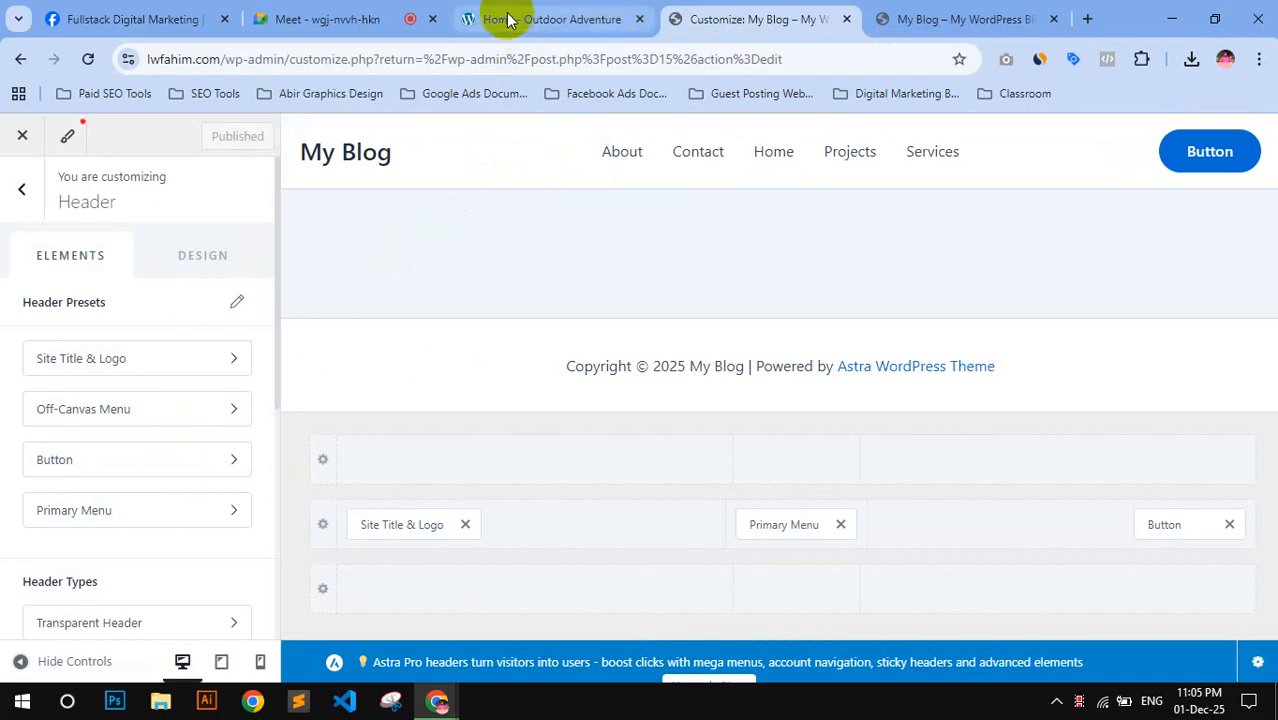
click(220, 508)
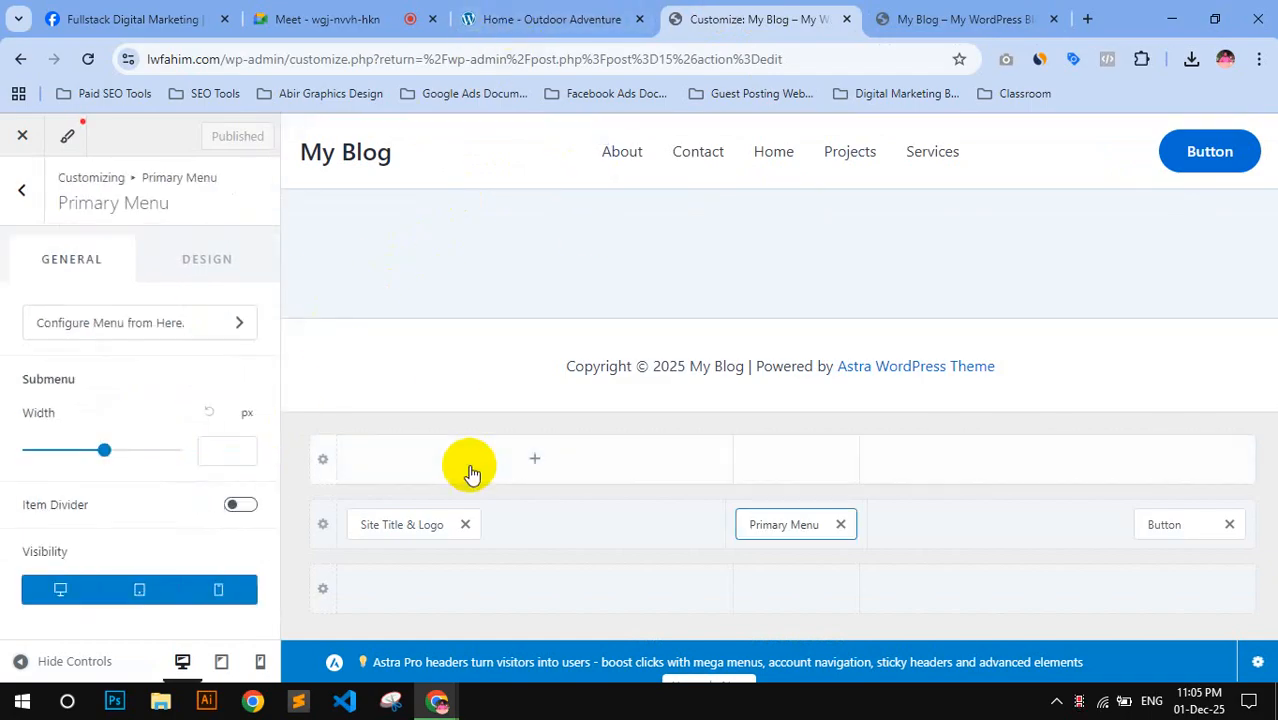
click(31, 194)
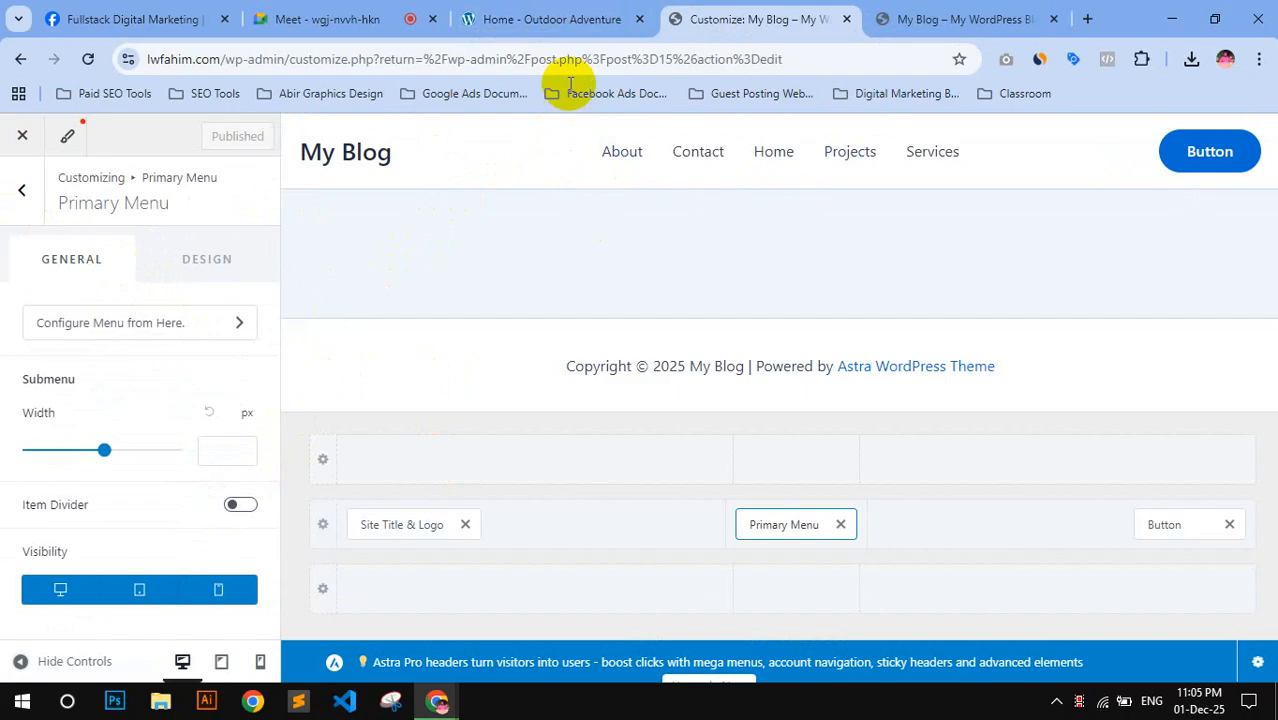
click(21, 195)
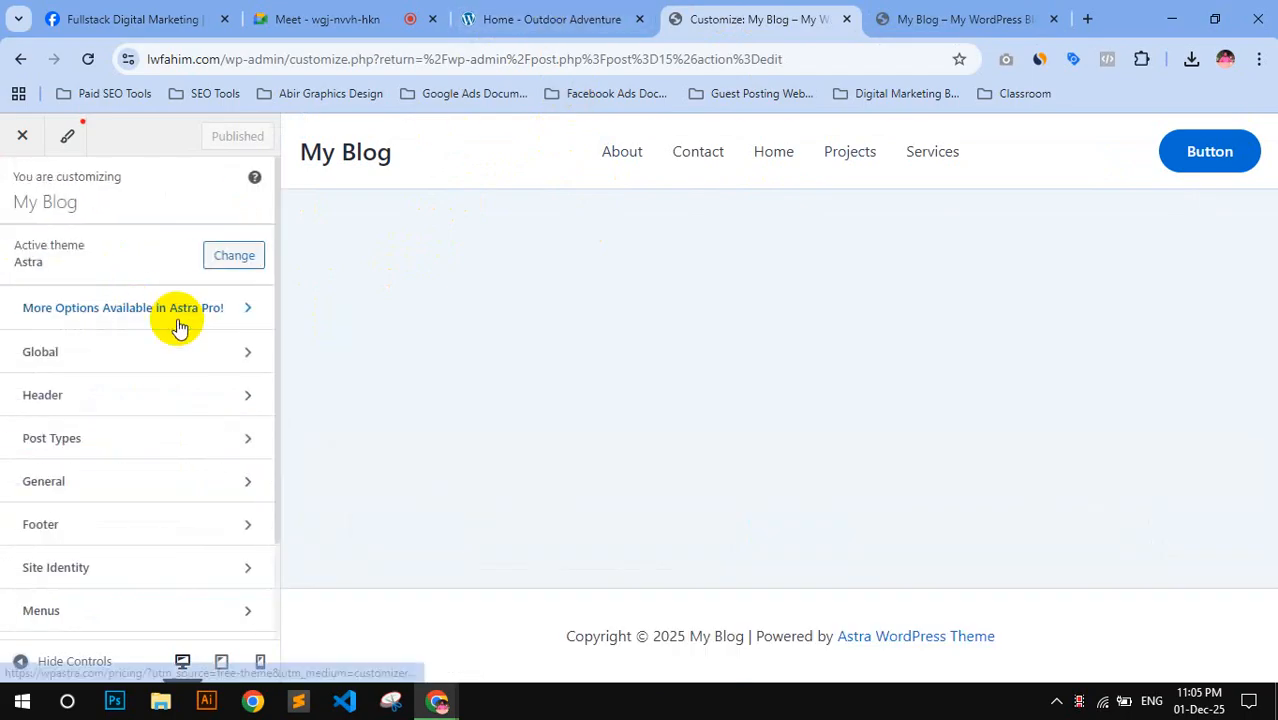
click(23, 136)
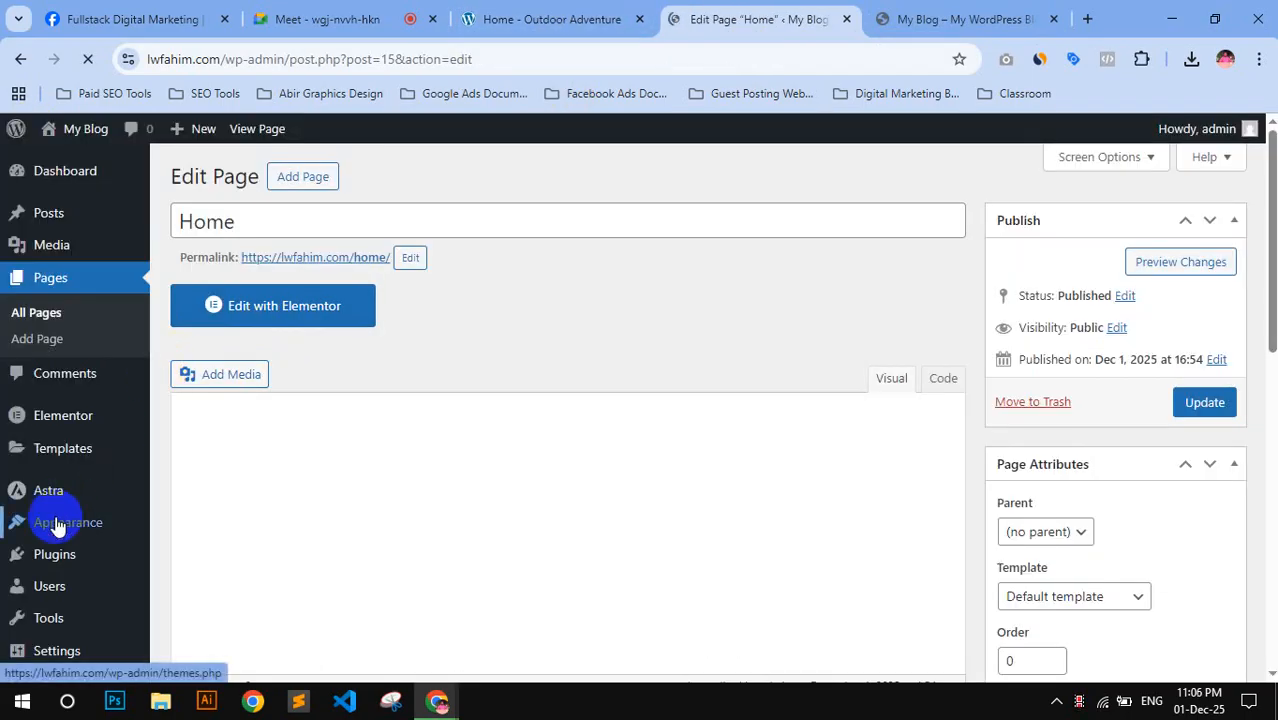
Step: Create a new menu named main_menu under Appearance > Menus
scroll(75, 515, down, 2)
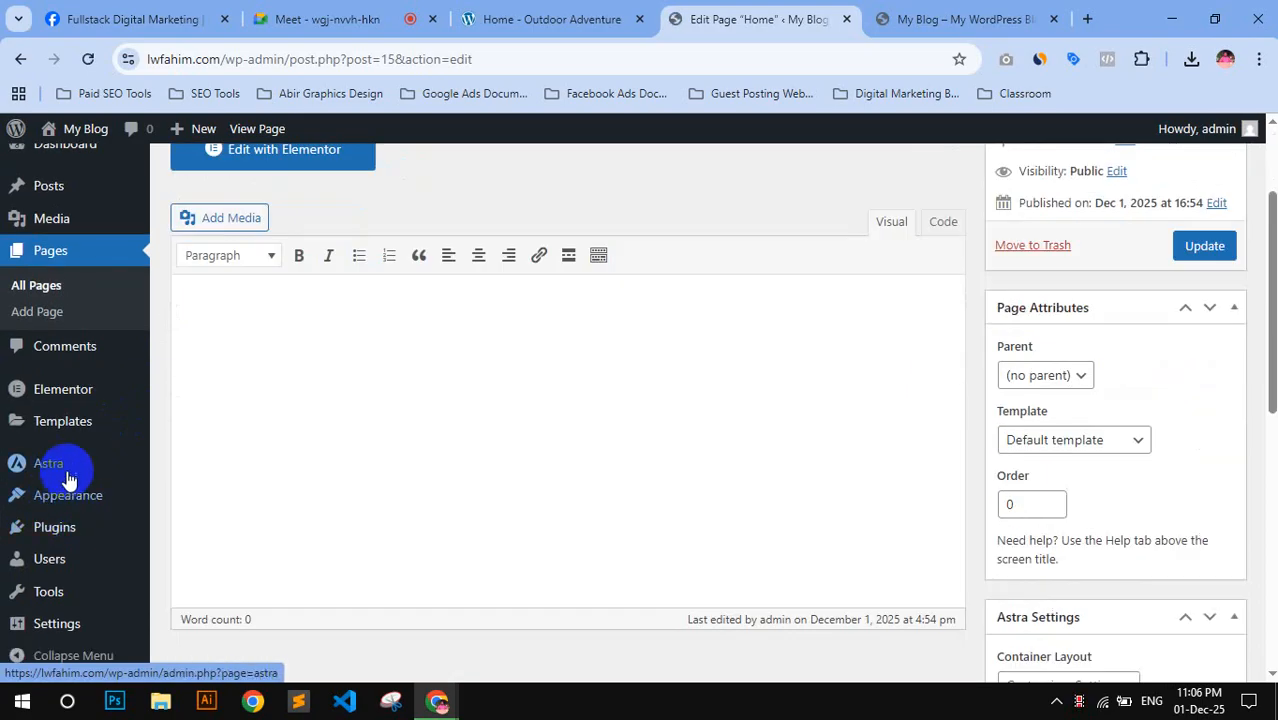
mouse_move(69, 498)
click(196, 607)
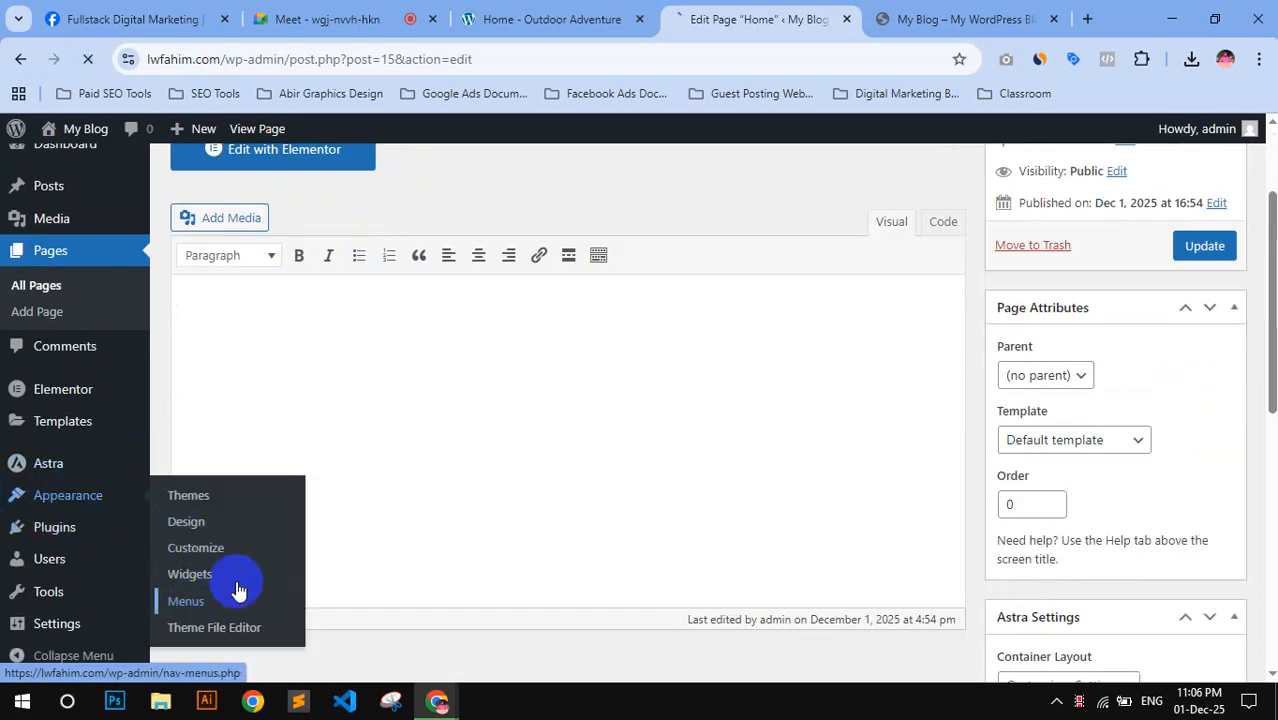
click(607, 392)
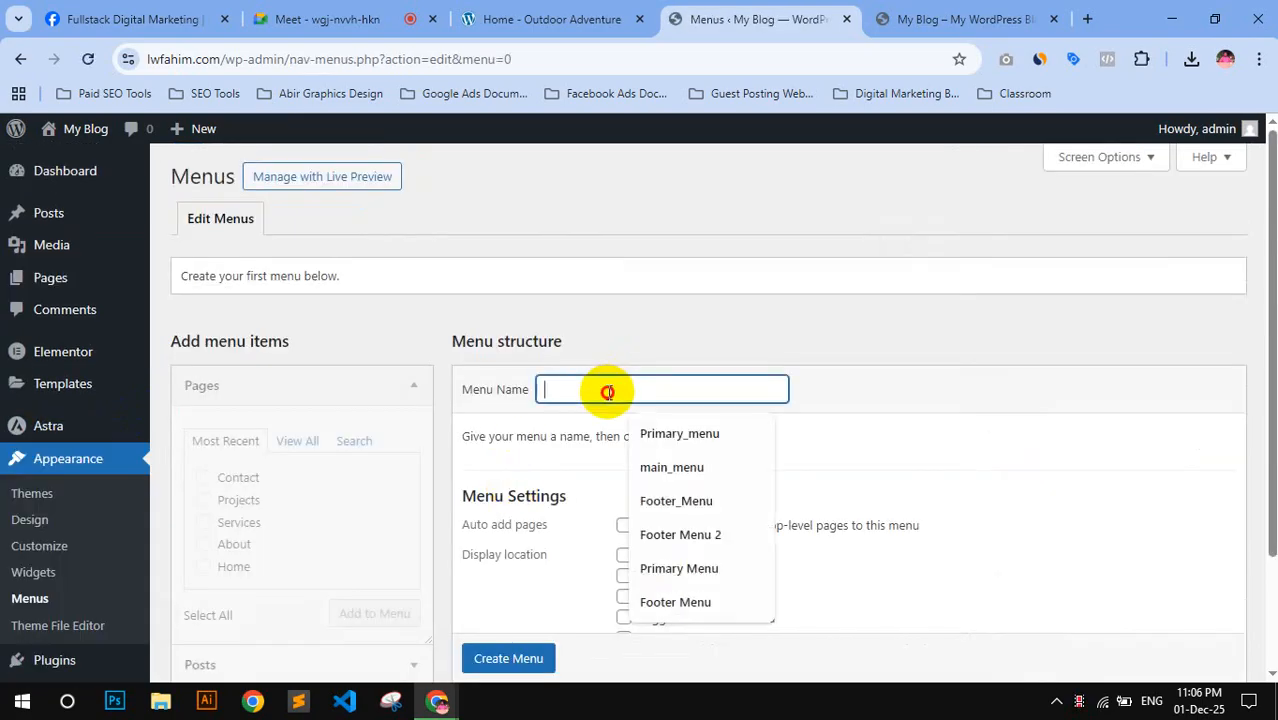
click(690, 435)
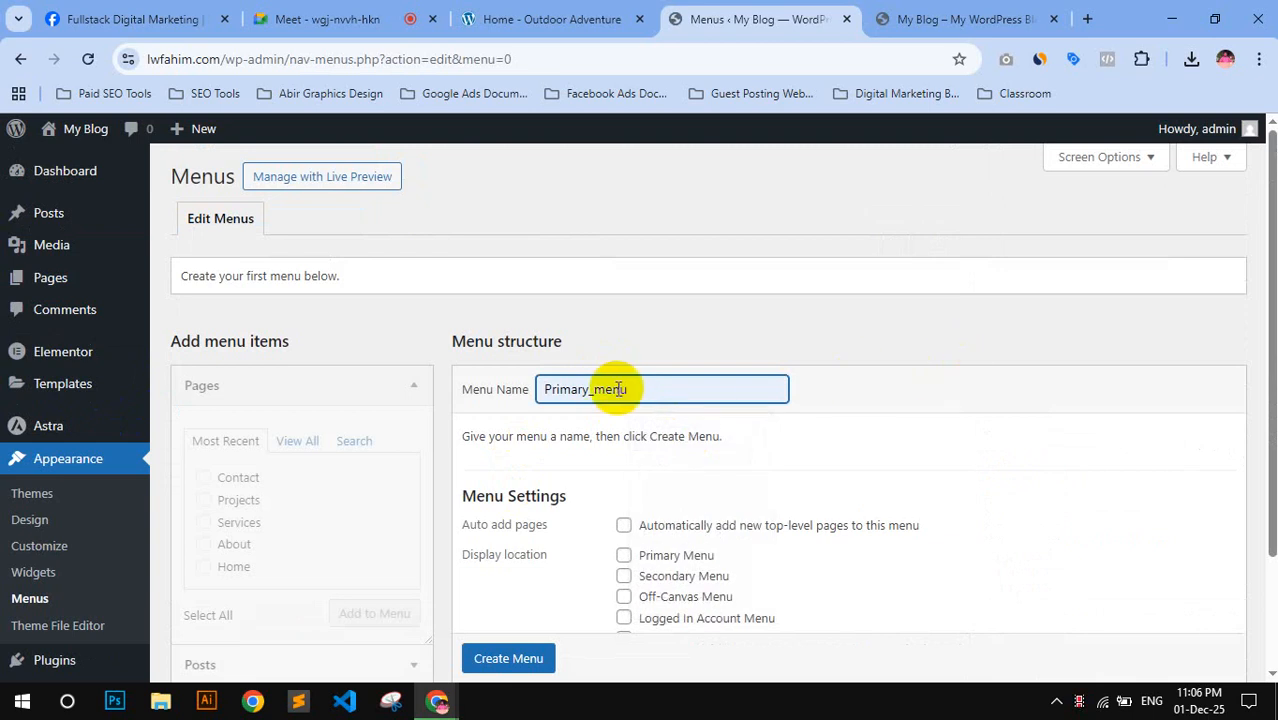
click(650, 391)
key(ctrl+a)
key(BackSpace)
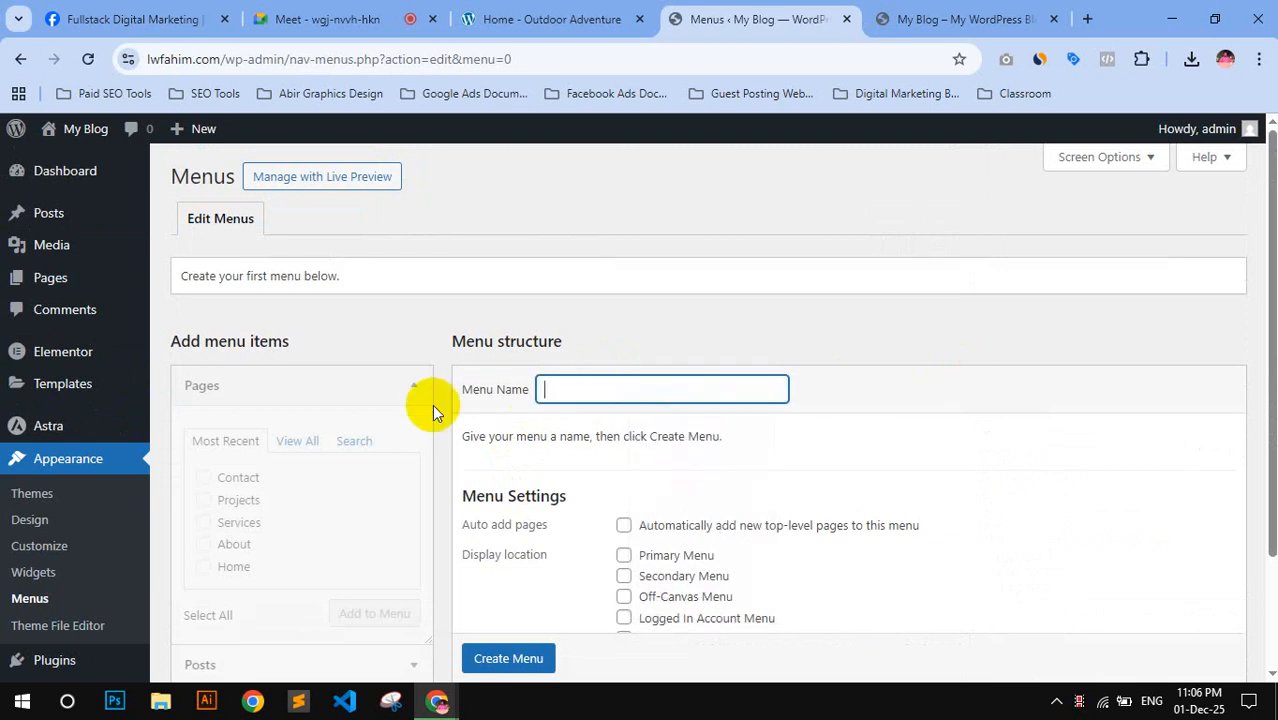
text(main)
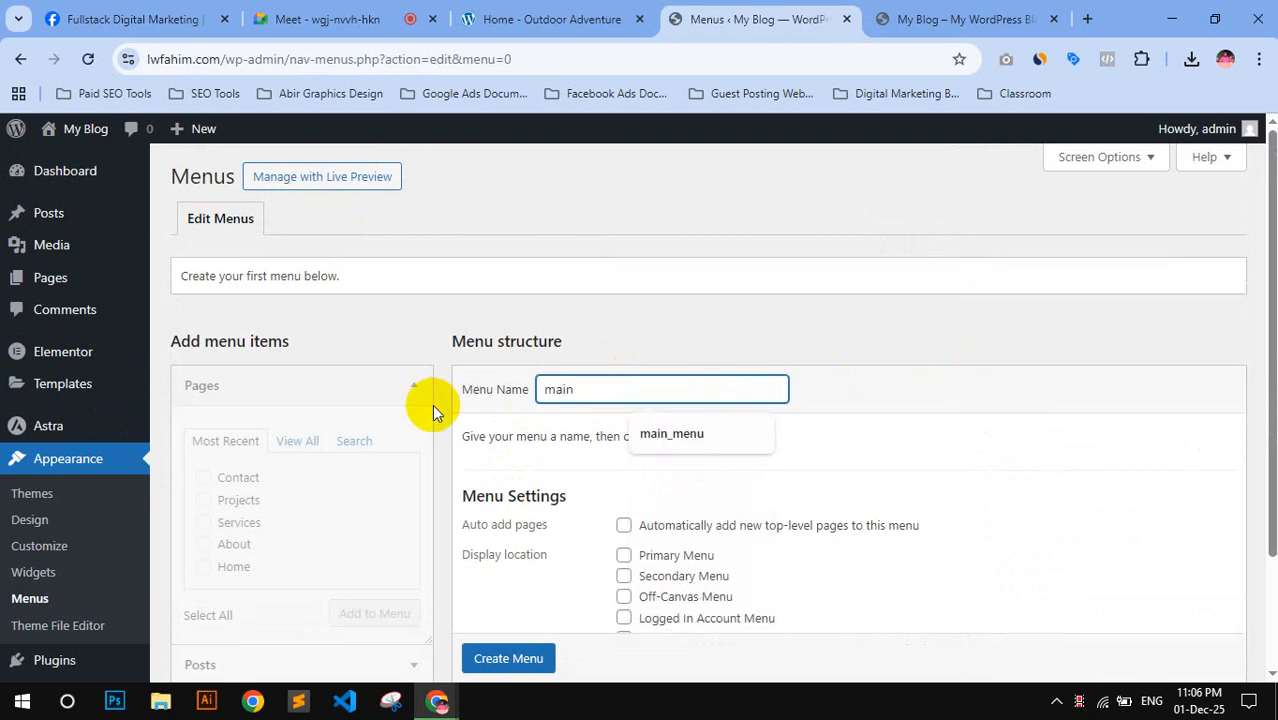
text(_menu)
scroll(448, 404, down, 3)
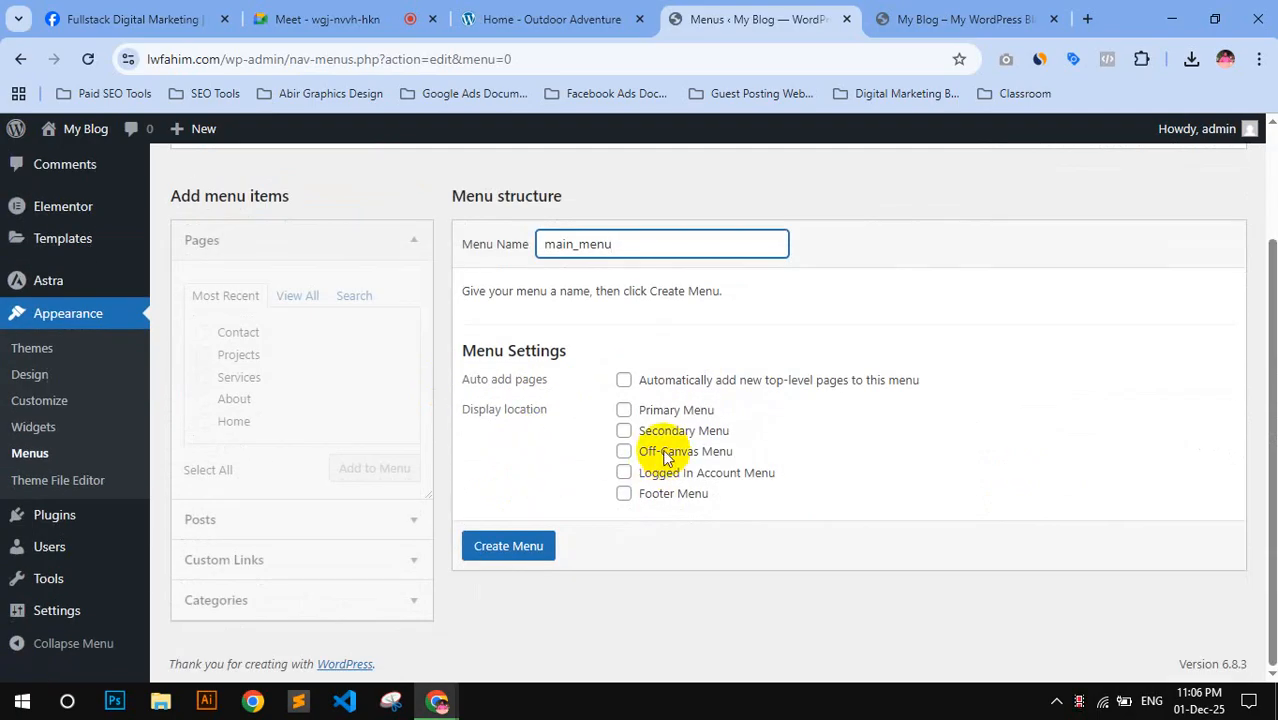
click(514, 553)
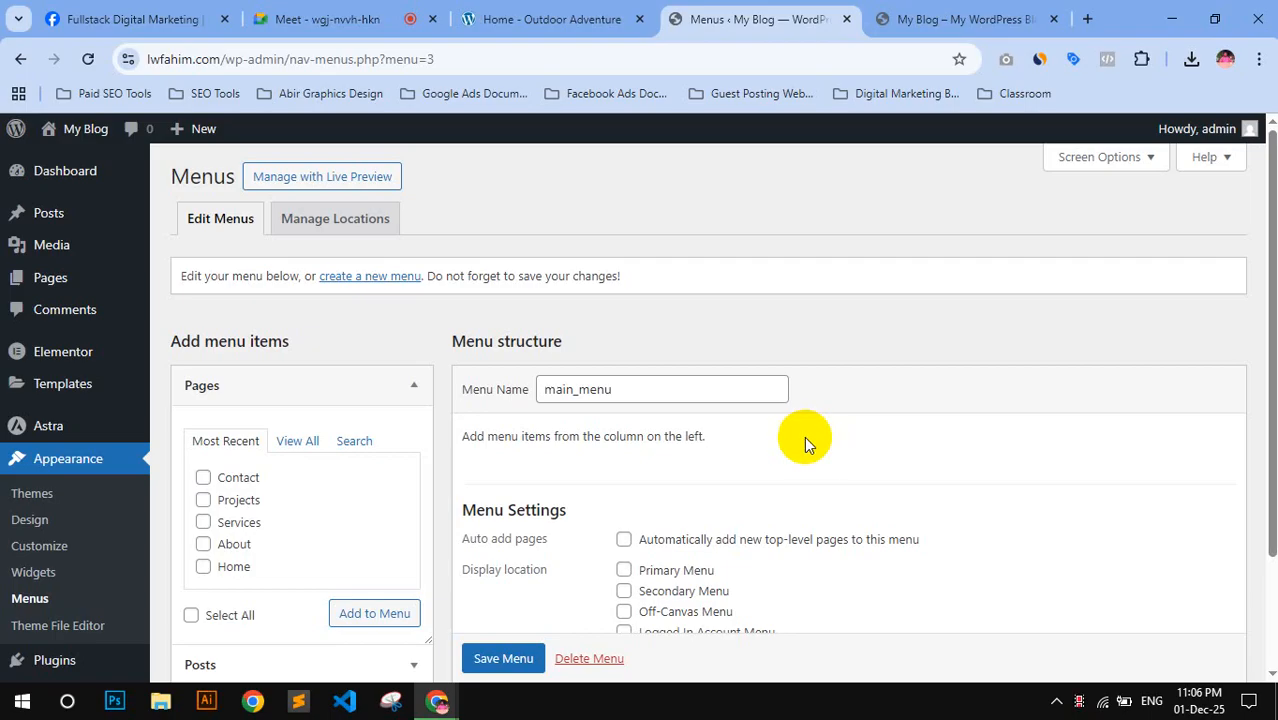
Step: Add all six site pages to main_menu and save the menu
scroll(226, 361, down, 3)
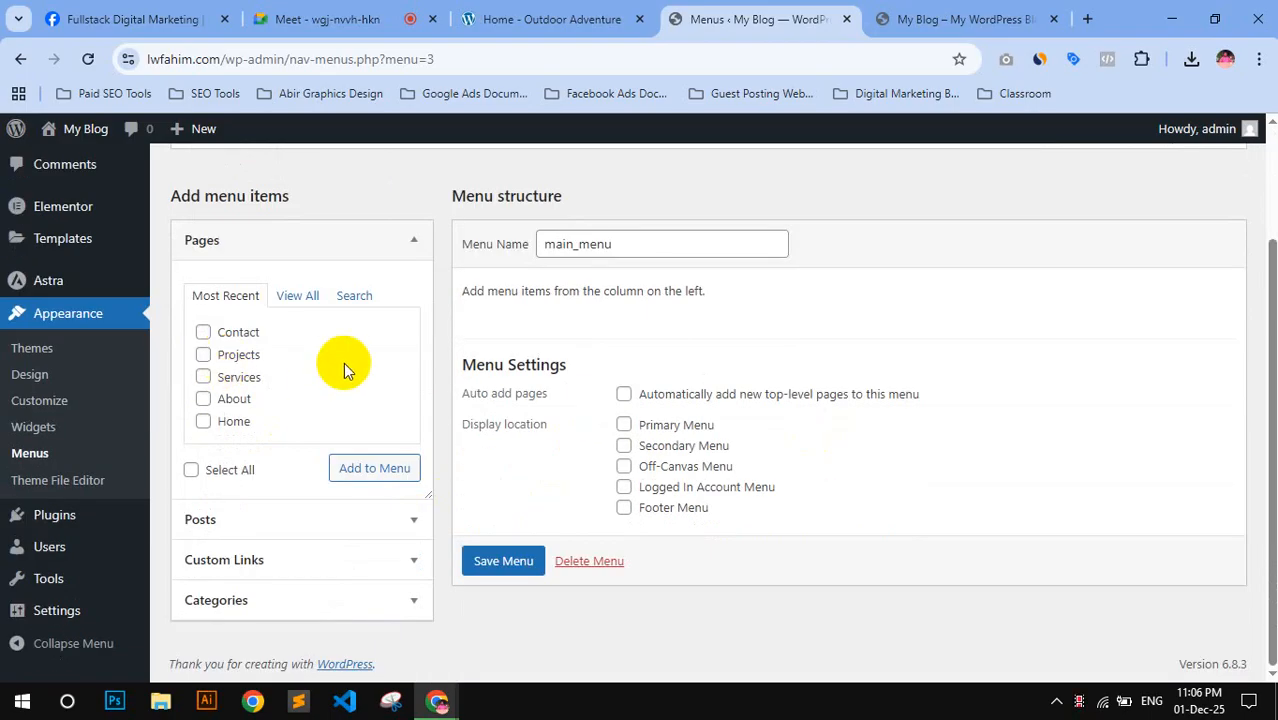
scroll(343, 362, up, 3)
click(413, 386)
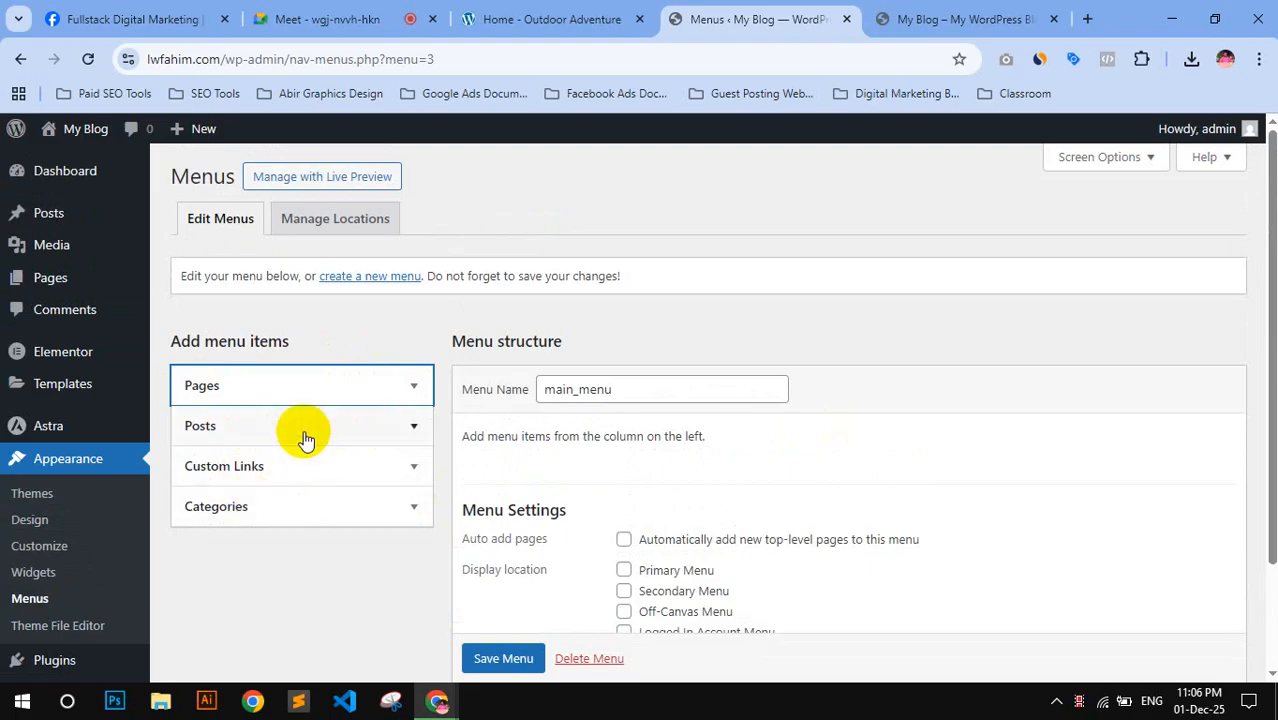
click(300, 386)
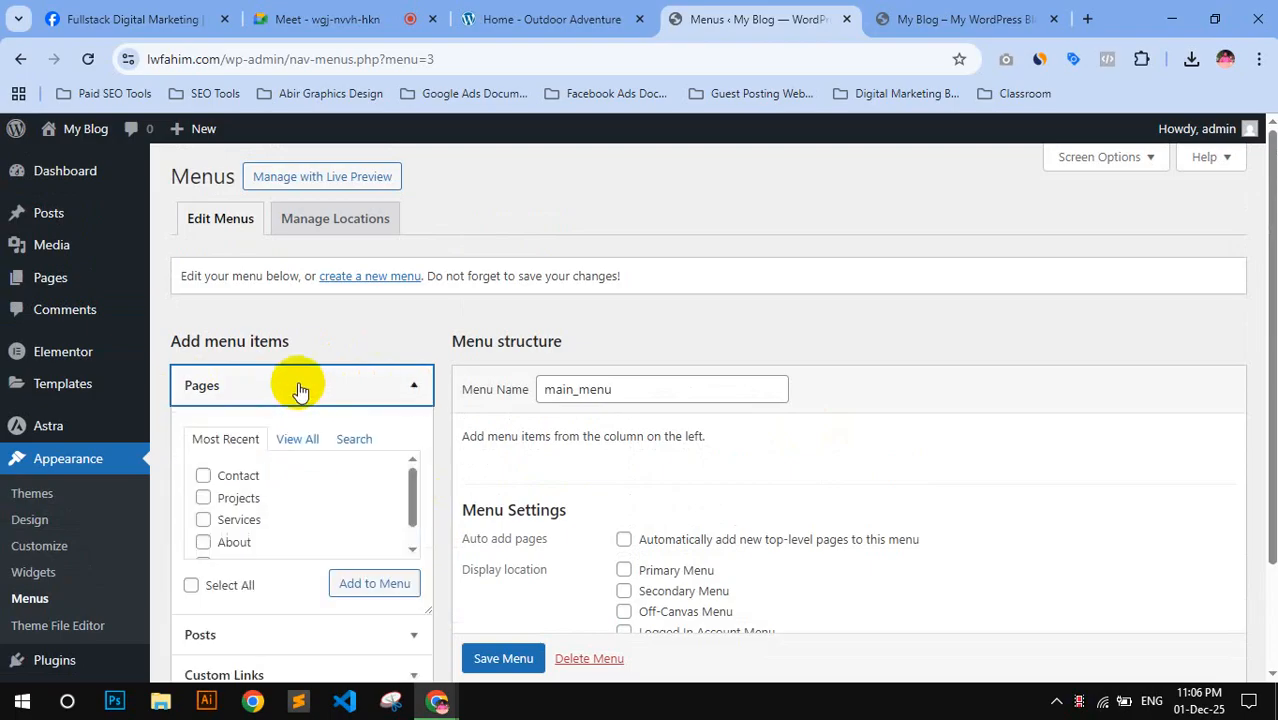
click(302, 443)
scroll(298, 583, down, 2)
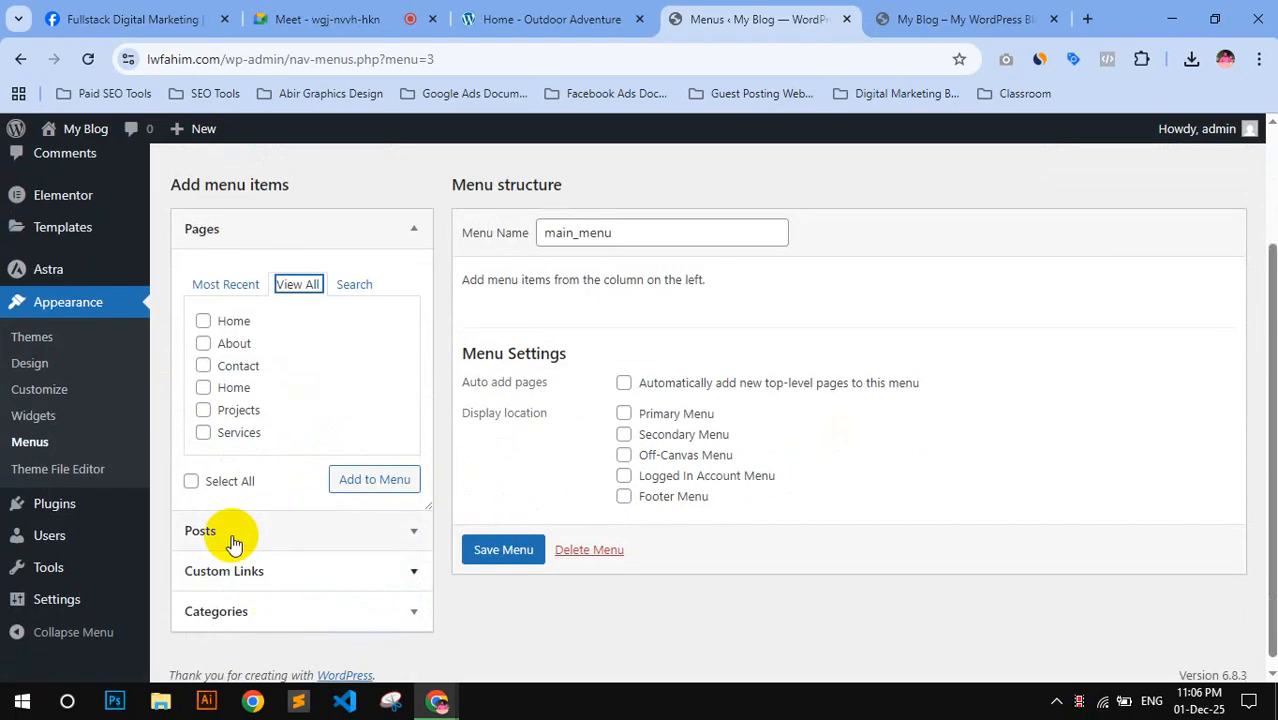
click(191, 481)
click(374, 480)
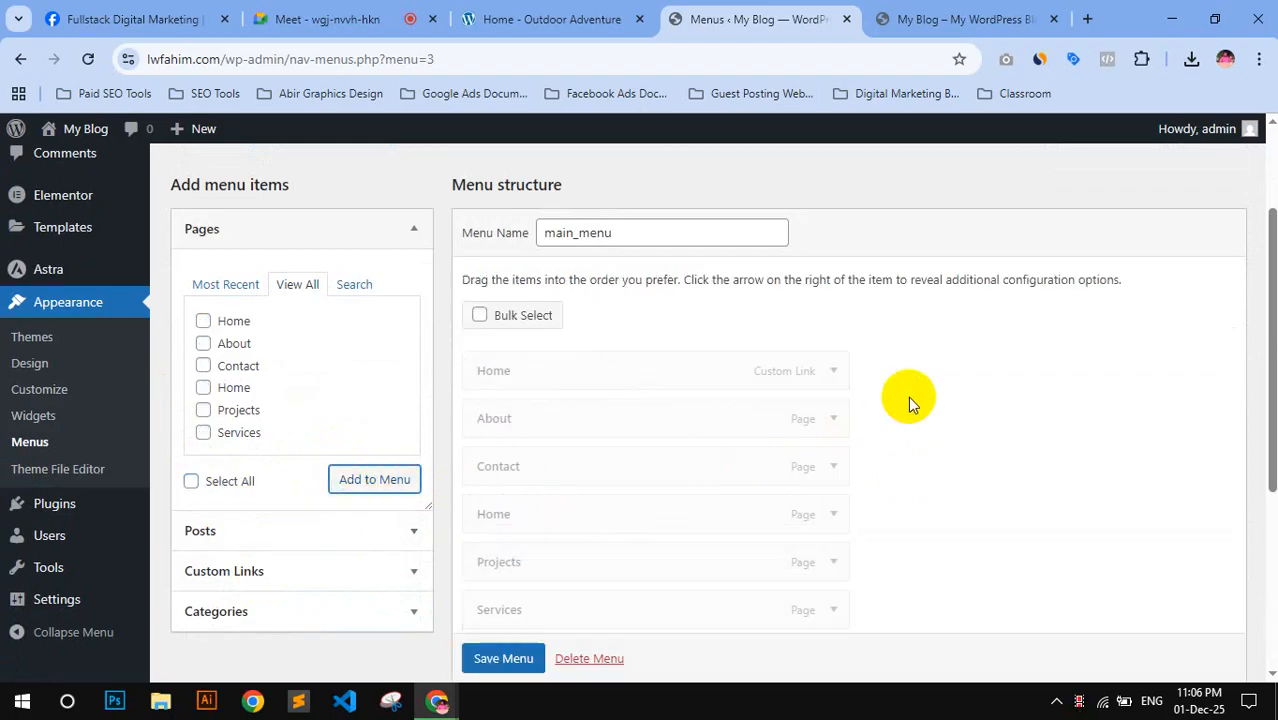
click(960, 19)
click(760, 19)
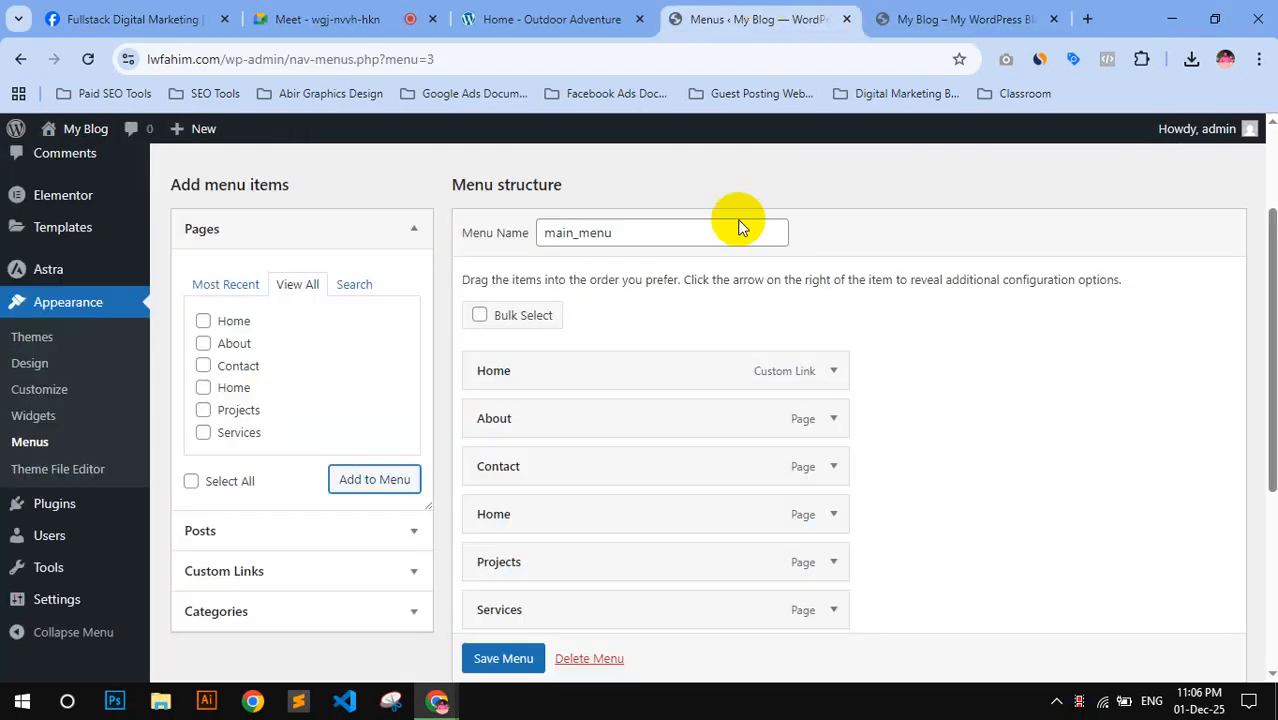
scroll(640, 420, down, 3)
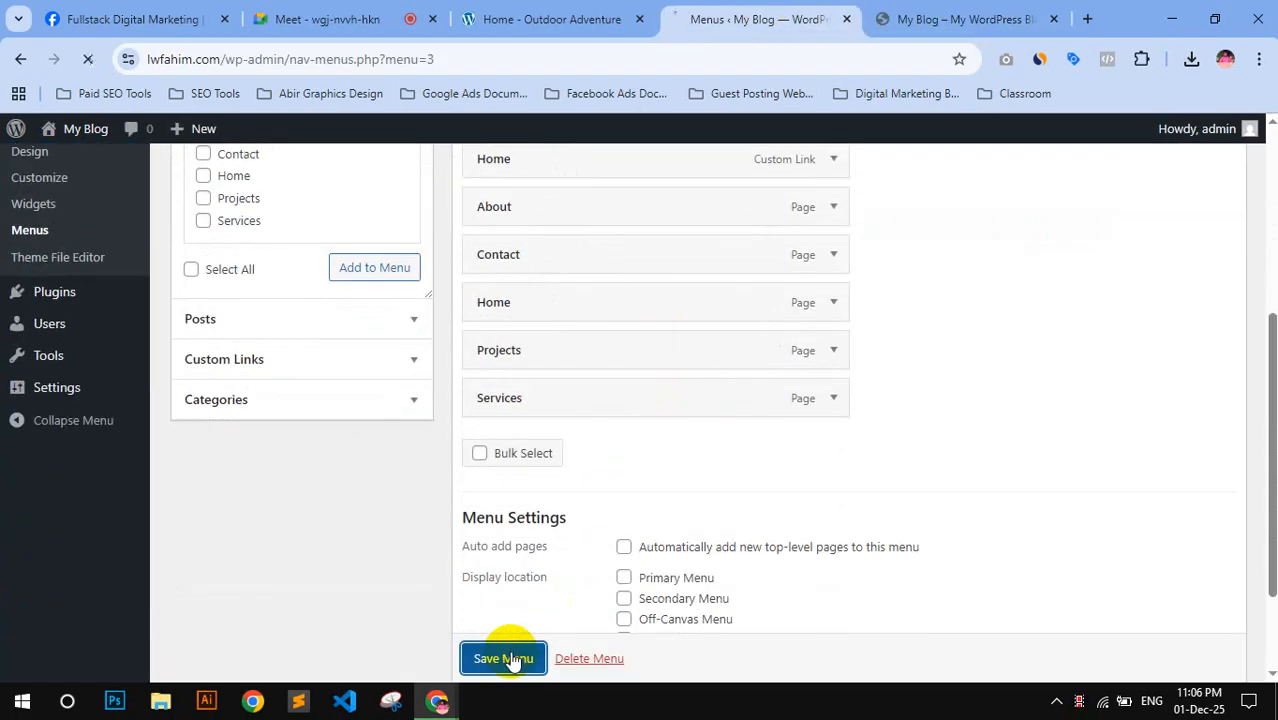
click(510, 660)
Step: Check the live site, then remove the duplicate Home custom link from main_menu
click(893, 19)
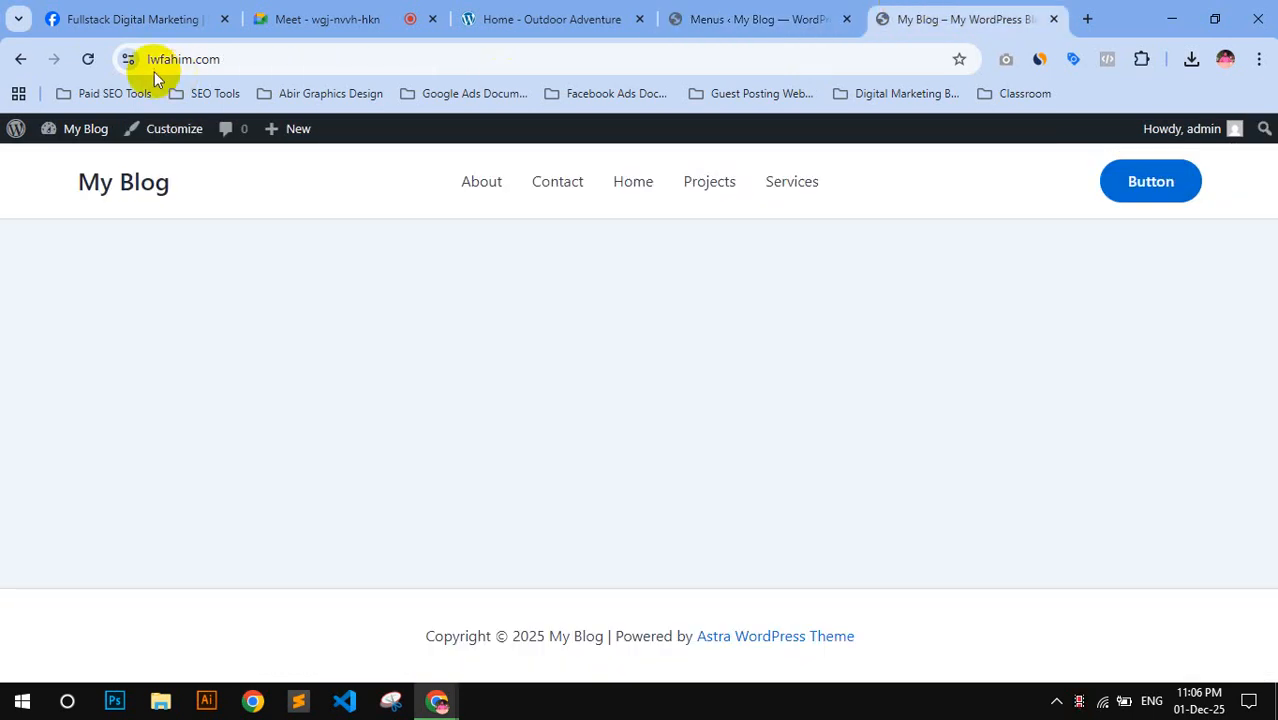
click(88, 58)
click(740, 20)
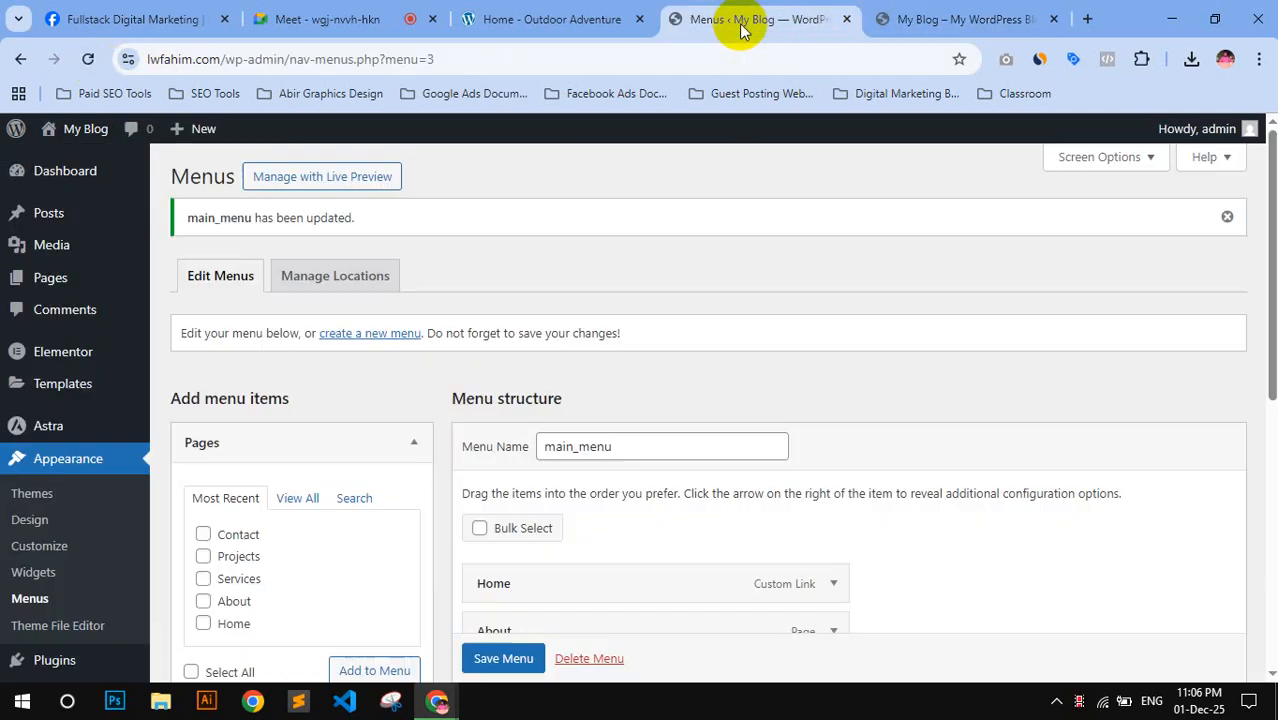
scroll(677, 458, down, 3)
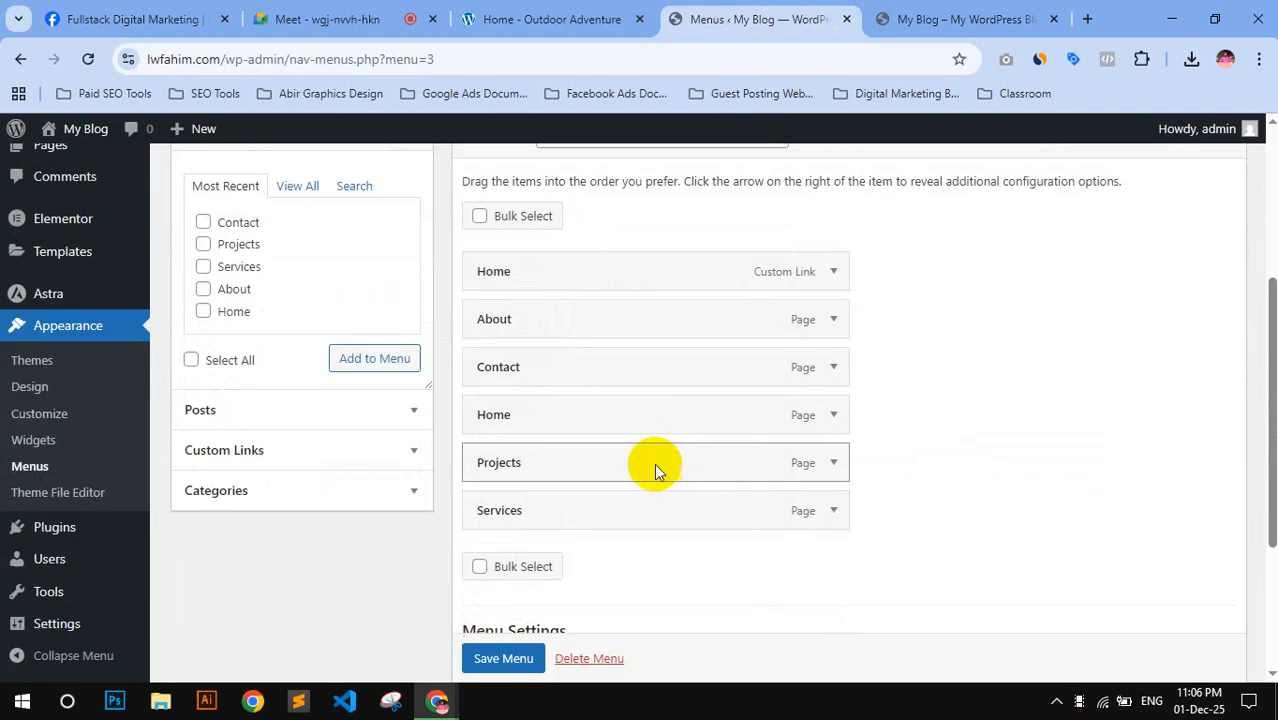
click(833, 272)
click(491, 559)
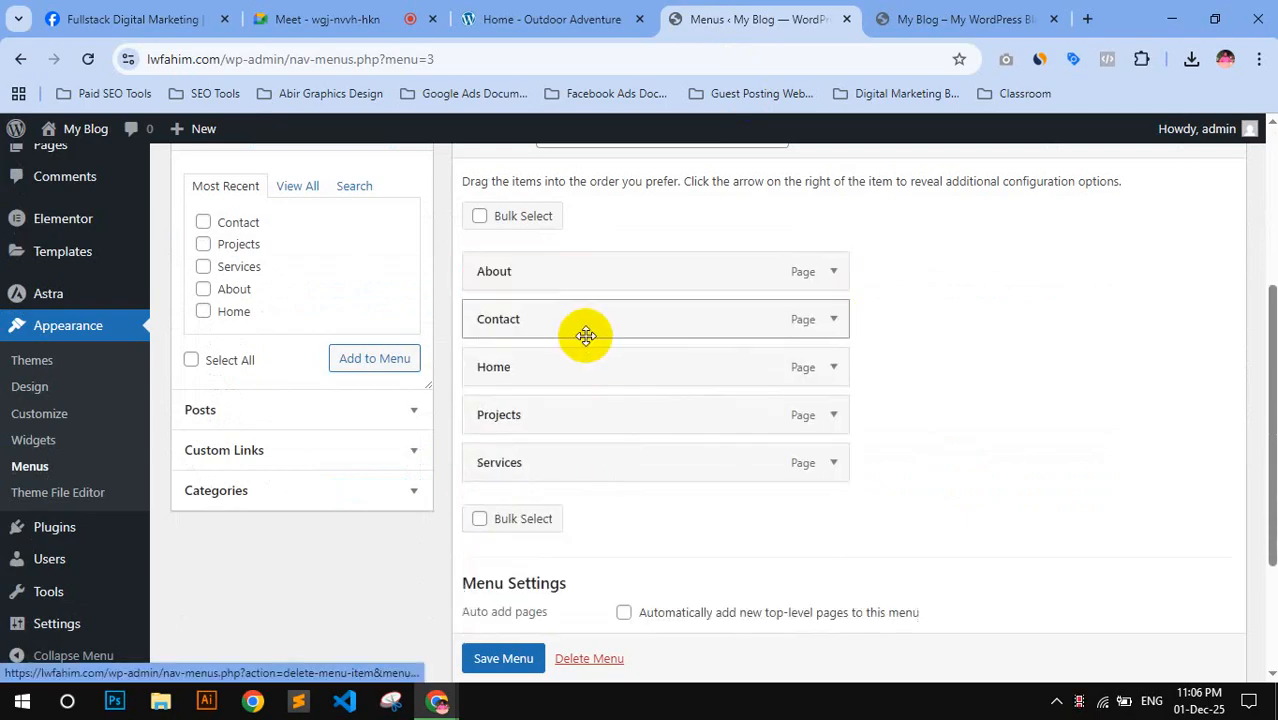
Step: Order the menu Home, About, Projects, Services, Contact, assign it to Primary Menu, and save
click(566, 366)
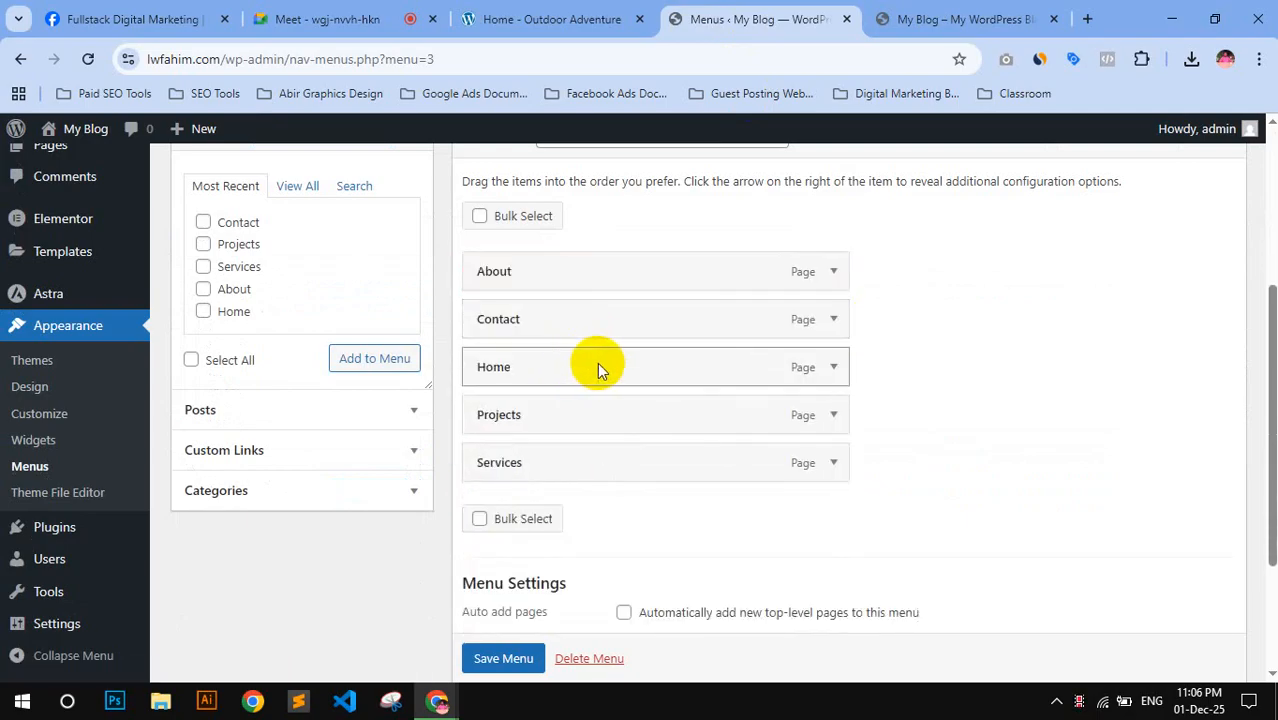
drag(556, 359, 574, 268)
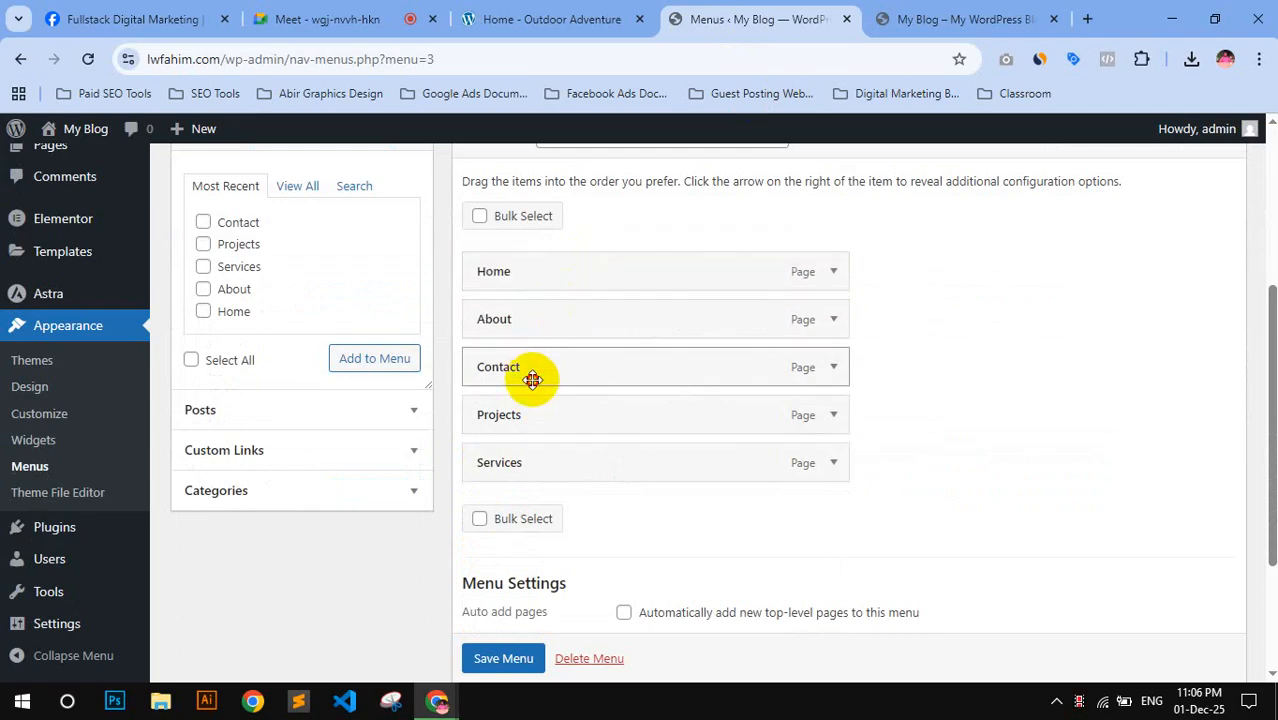
drag(532, 379, 529, 470)
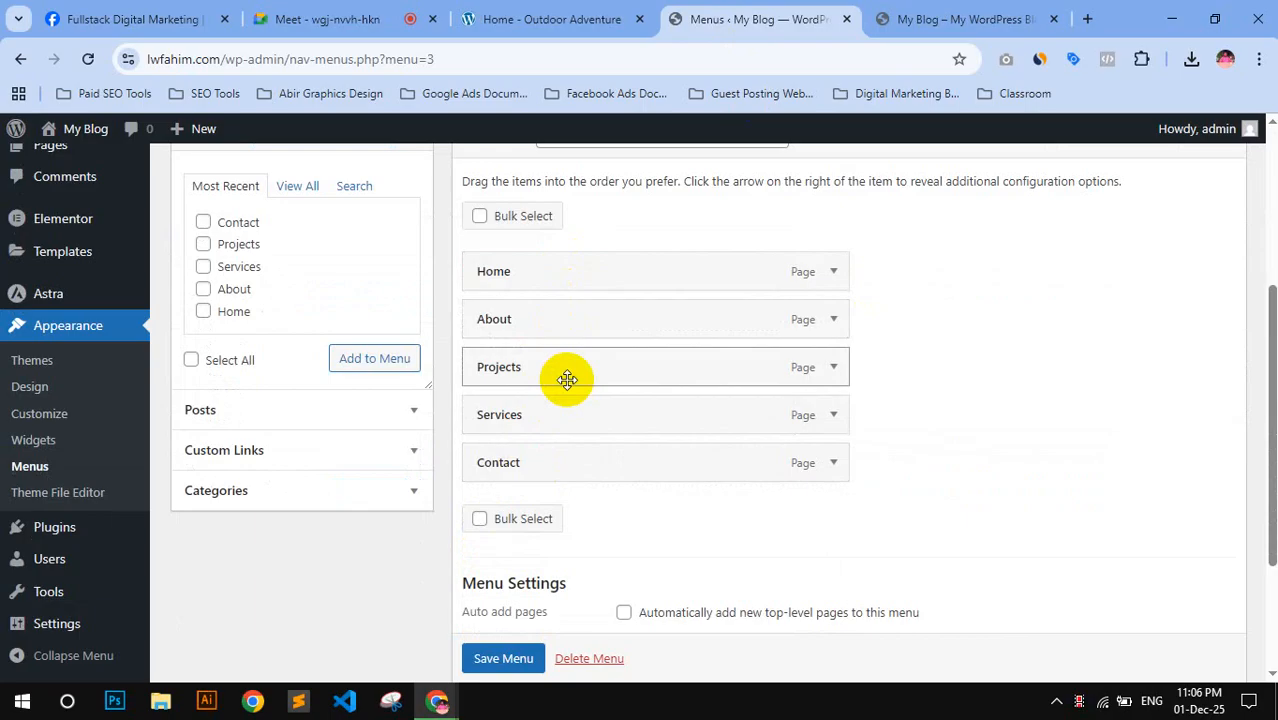
scroll(660, 400, down, 2)
click(624, 486)
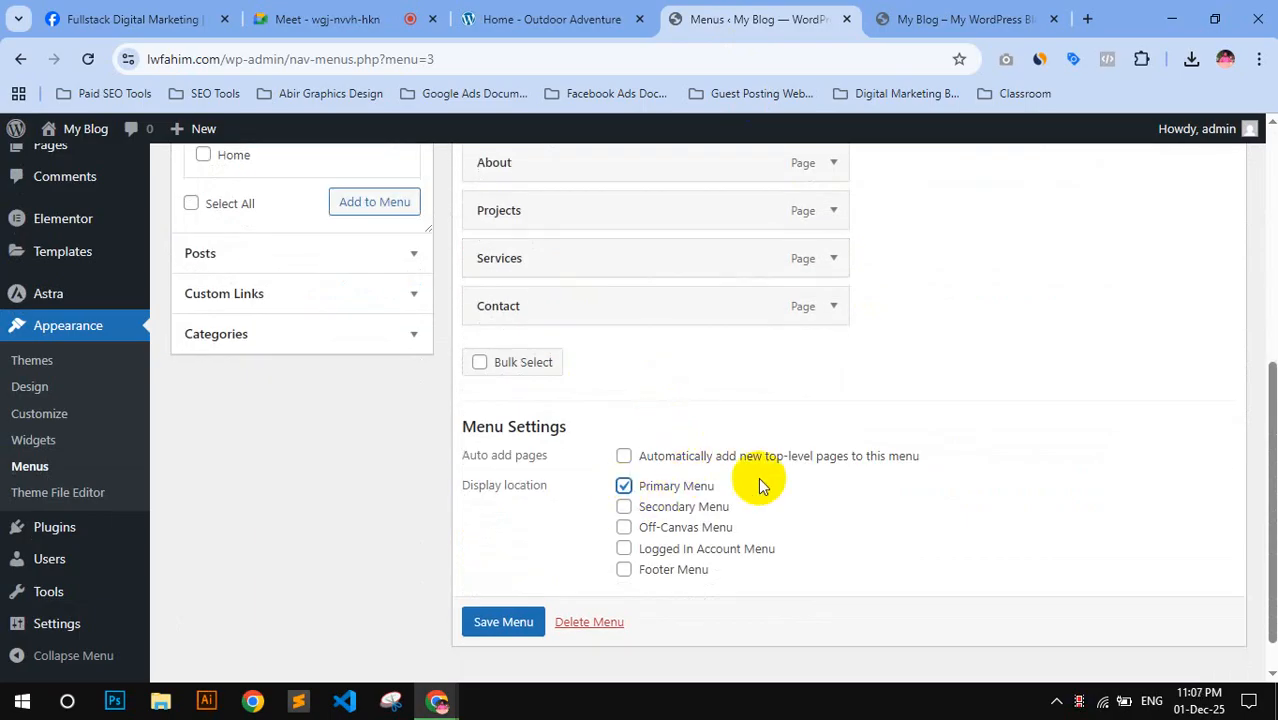
scroll(760, 485, down, 1)
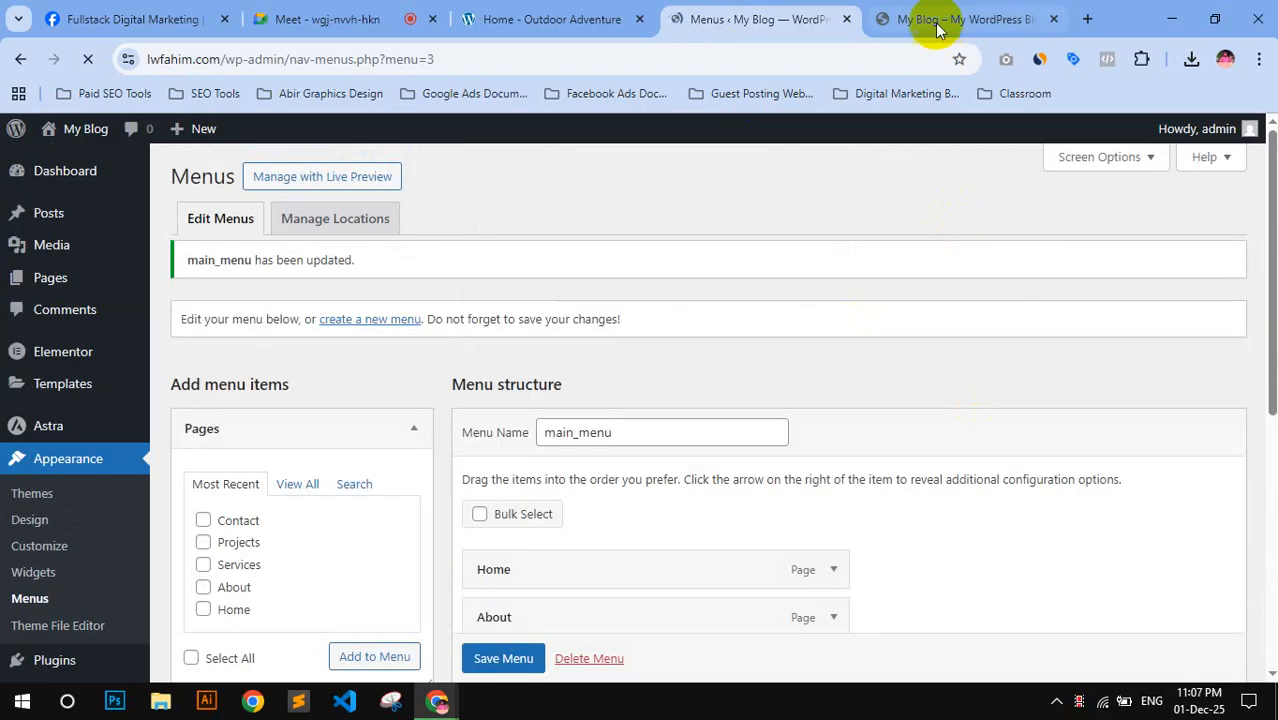
click(882, 31)
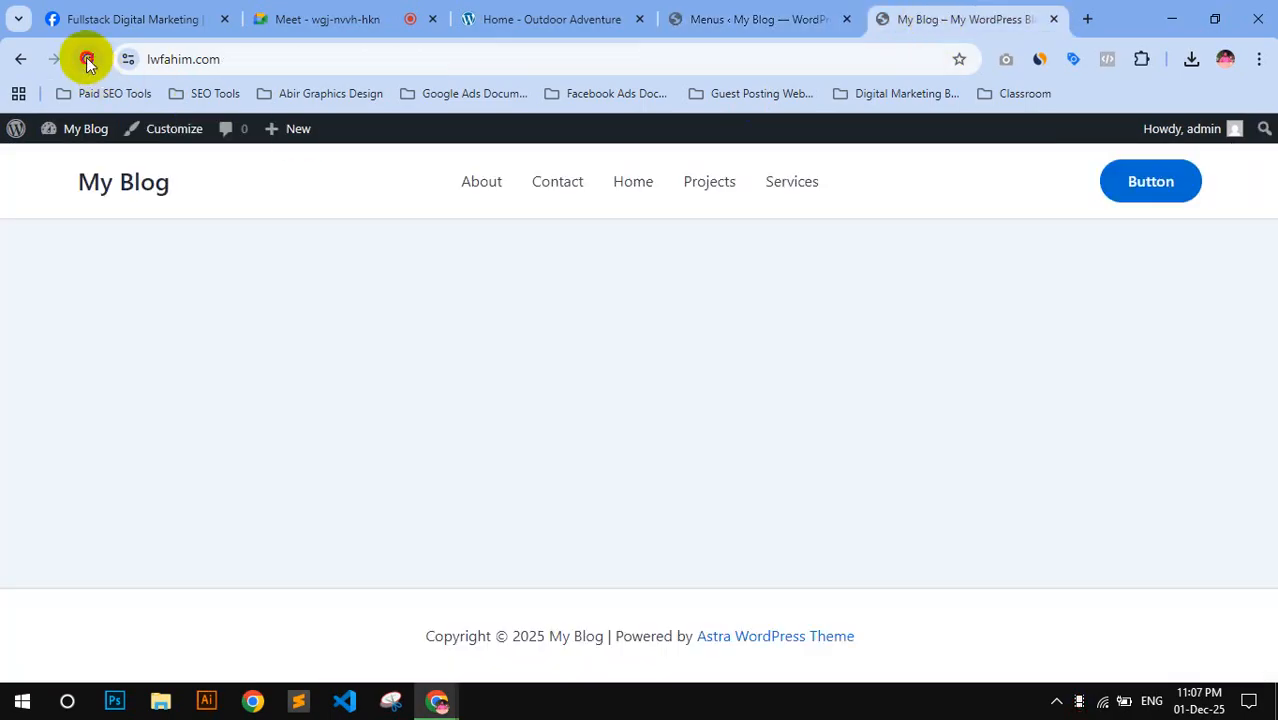
click(87, 60)
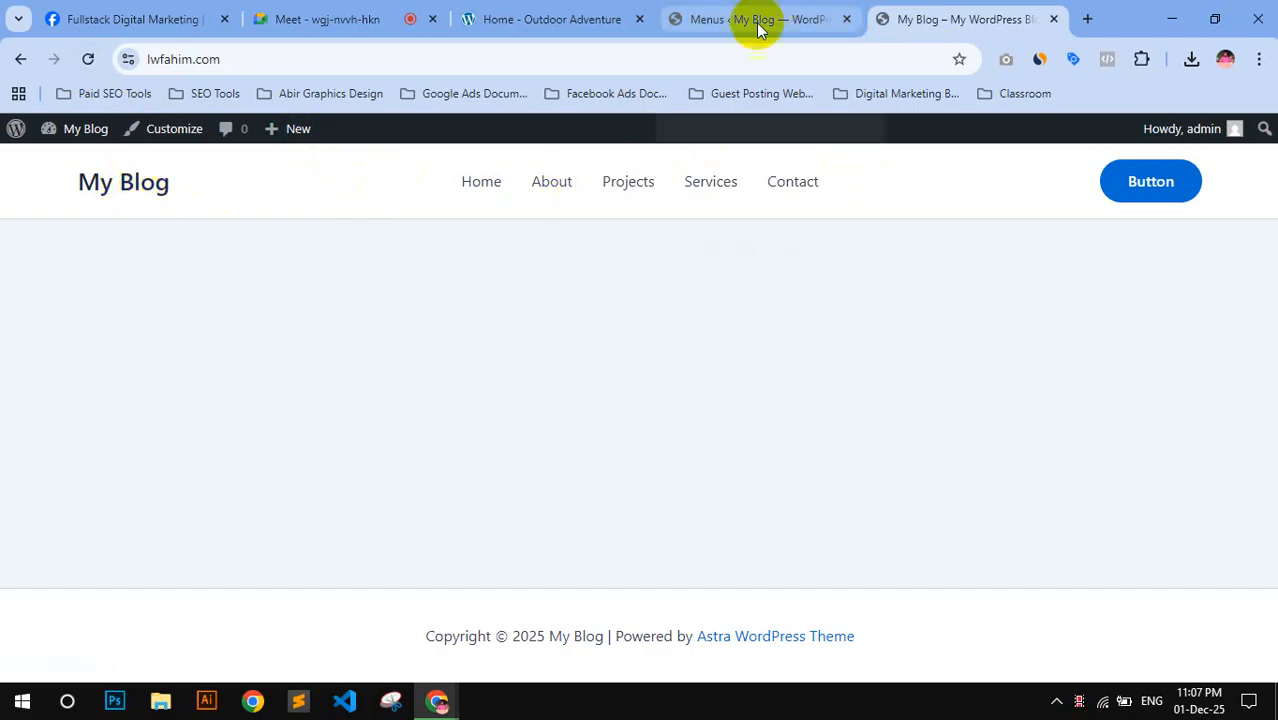
Step: Compare the Outdoor Adventure demo header with the live blog and the Menus page
click(575, 18)
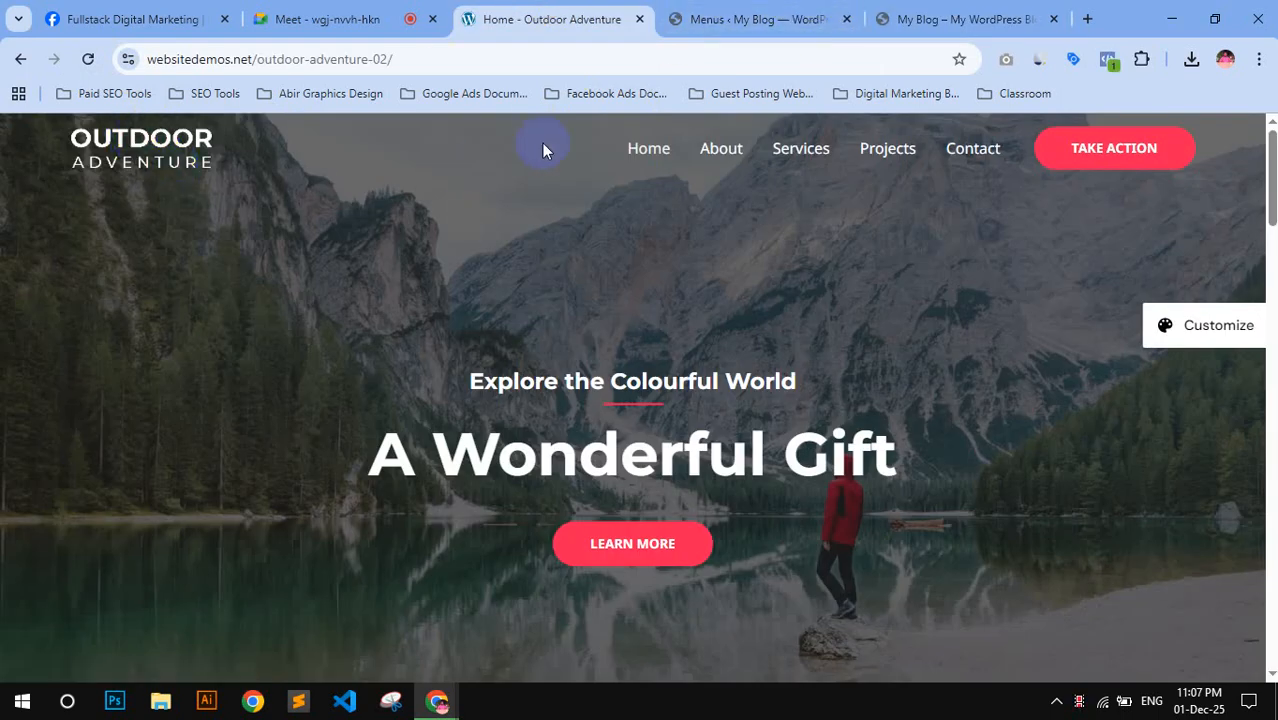
scroll(791, 396, down, 10)
scroll(700, 385, up, 10)
click(772, 12)
click(920, 16)
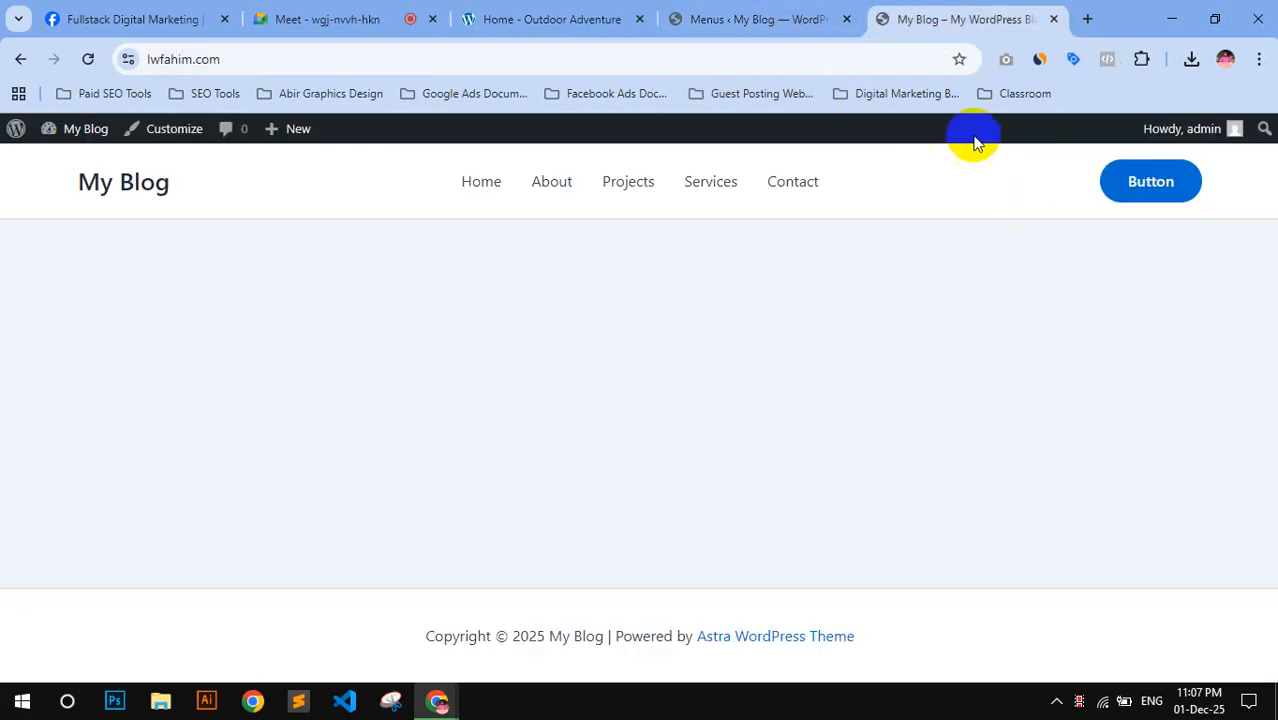
key(ctrl+shift+Tab)
click(556, 16)
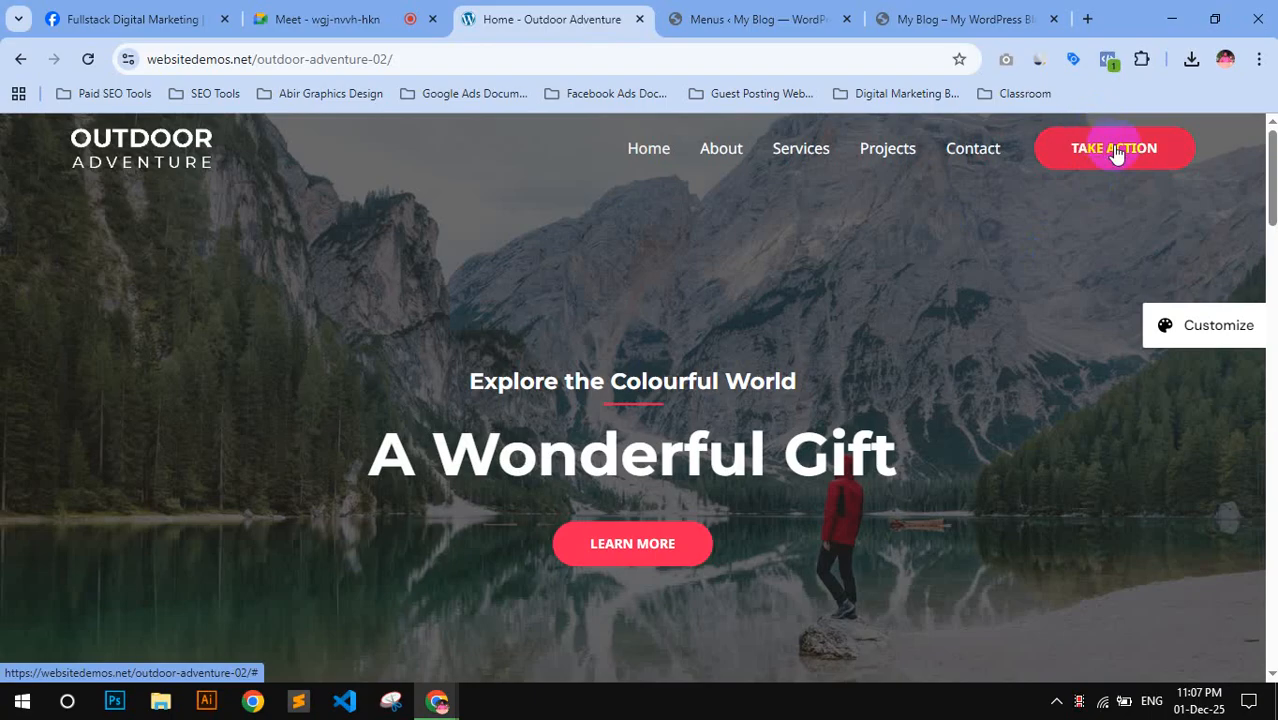
click(685, 18)
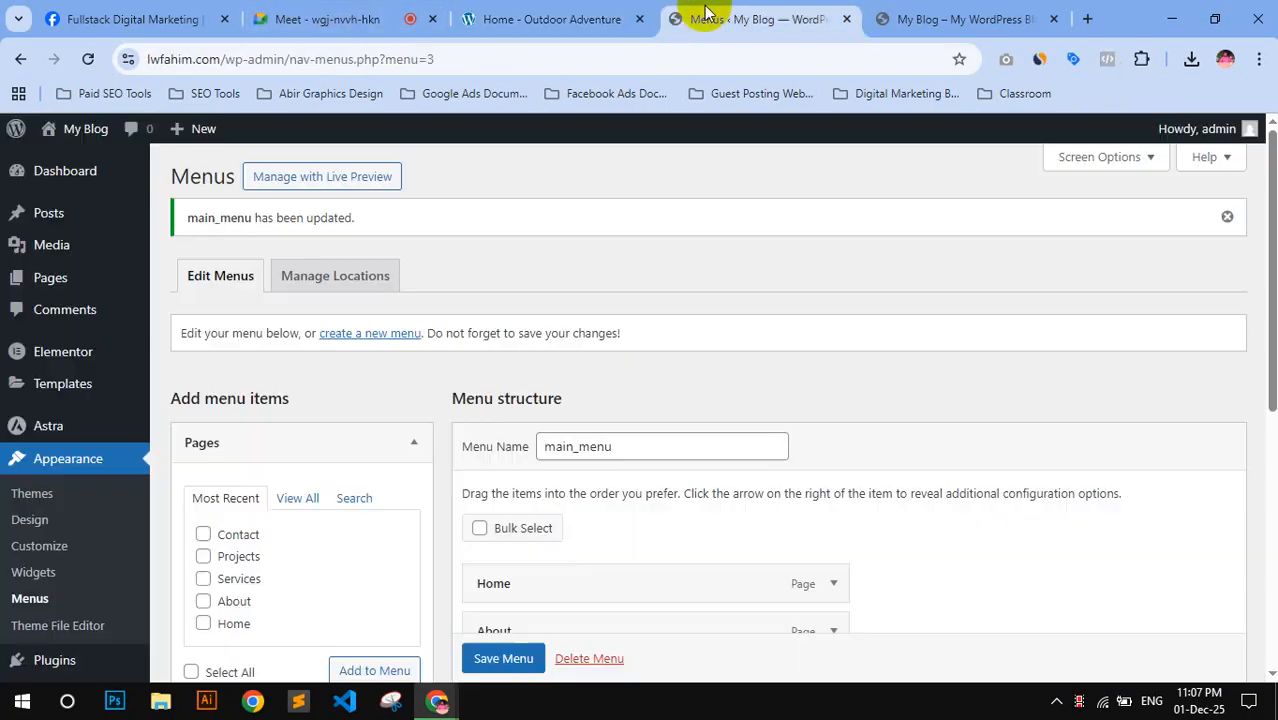
click(565, 8)
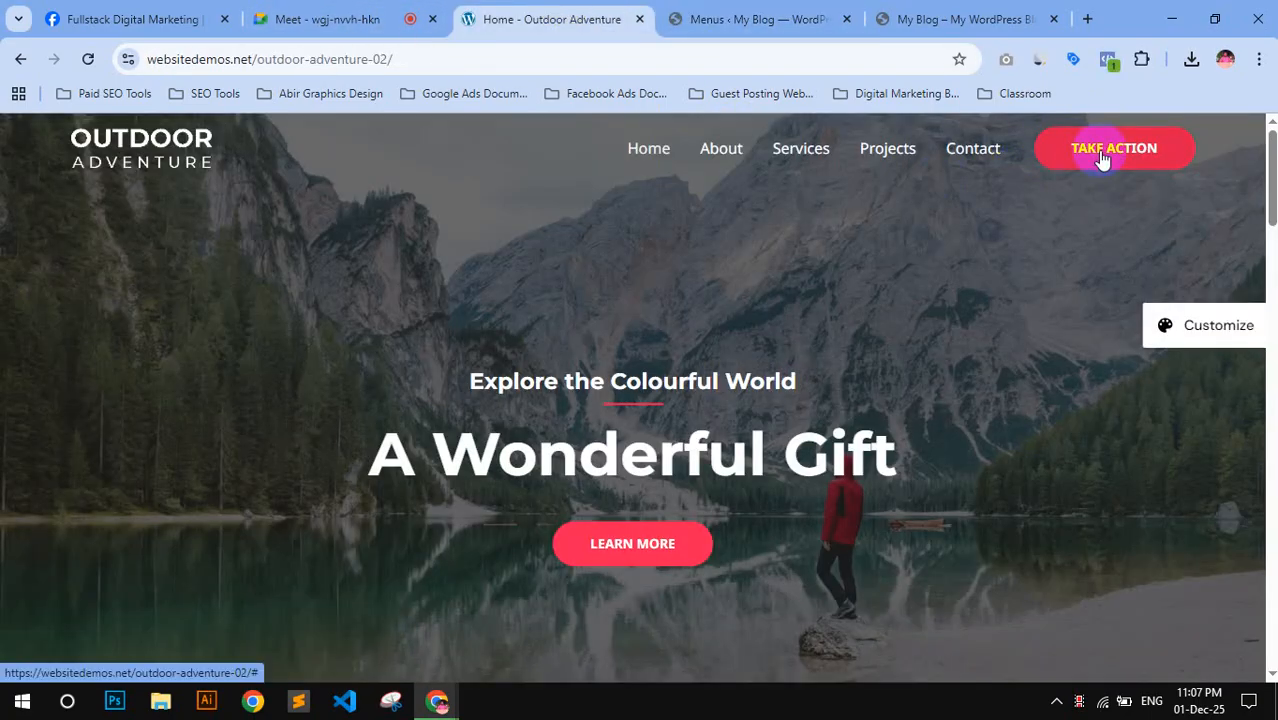
click(710, 16)
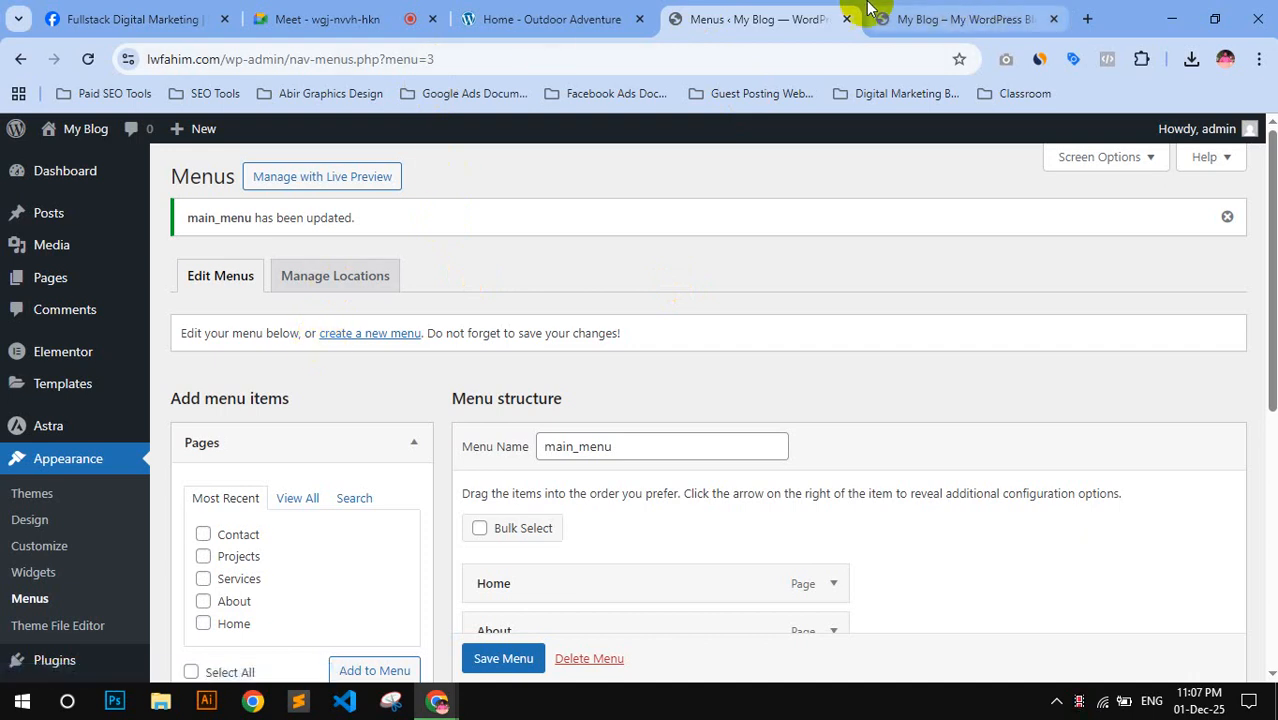
click(592, 30)
click(928, 30)
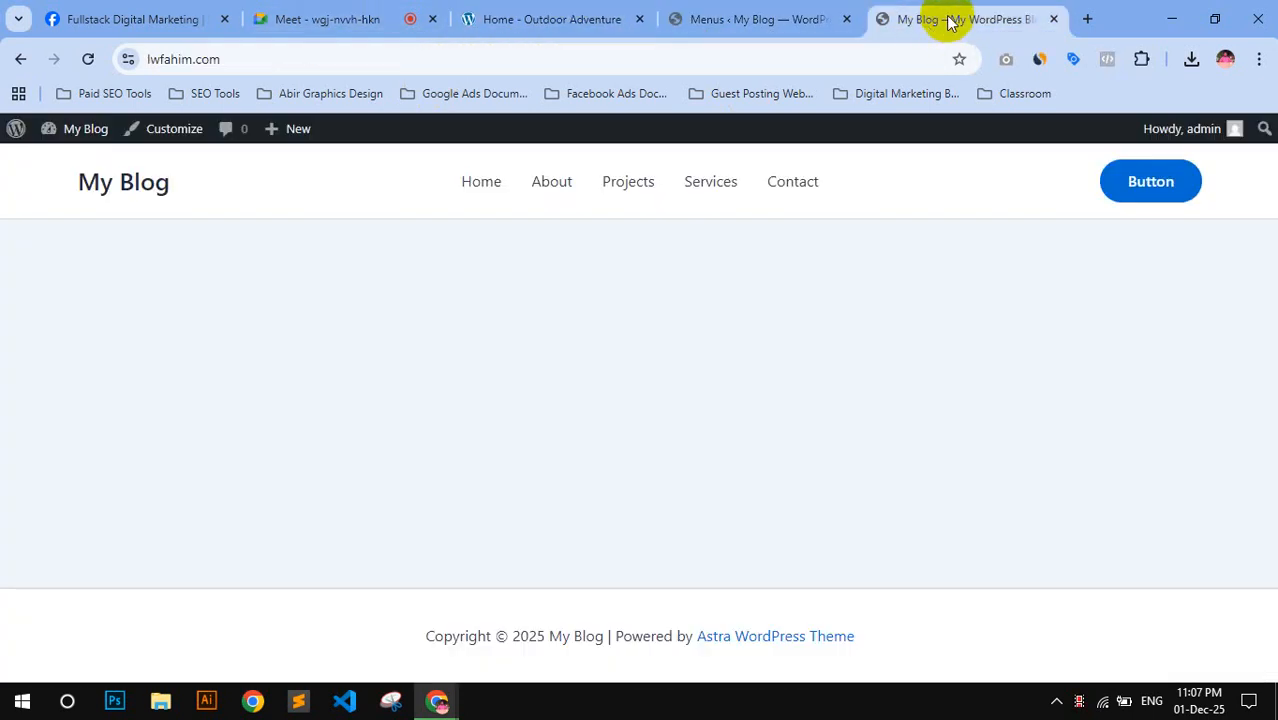
Step: Move the blog tab before the Menus tab and check the live site's new five-page menu
mouse_move(950, 22)
mouse_down()
mouse_move(700, 10)
mouse_move(927, 23)
mouse_up()
click(915, 15)
click(757, 12)
click(728, 10)
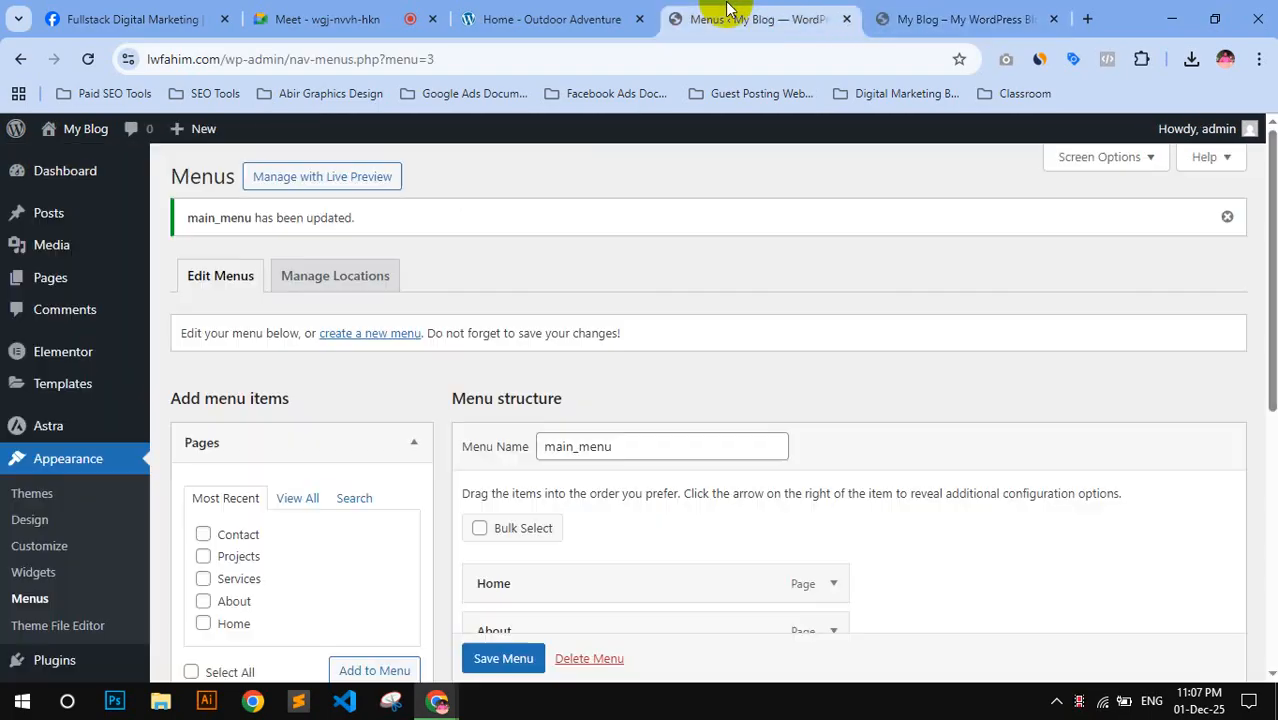
scroll(279, 509, down, 4)
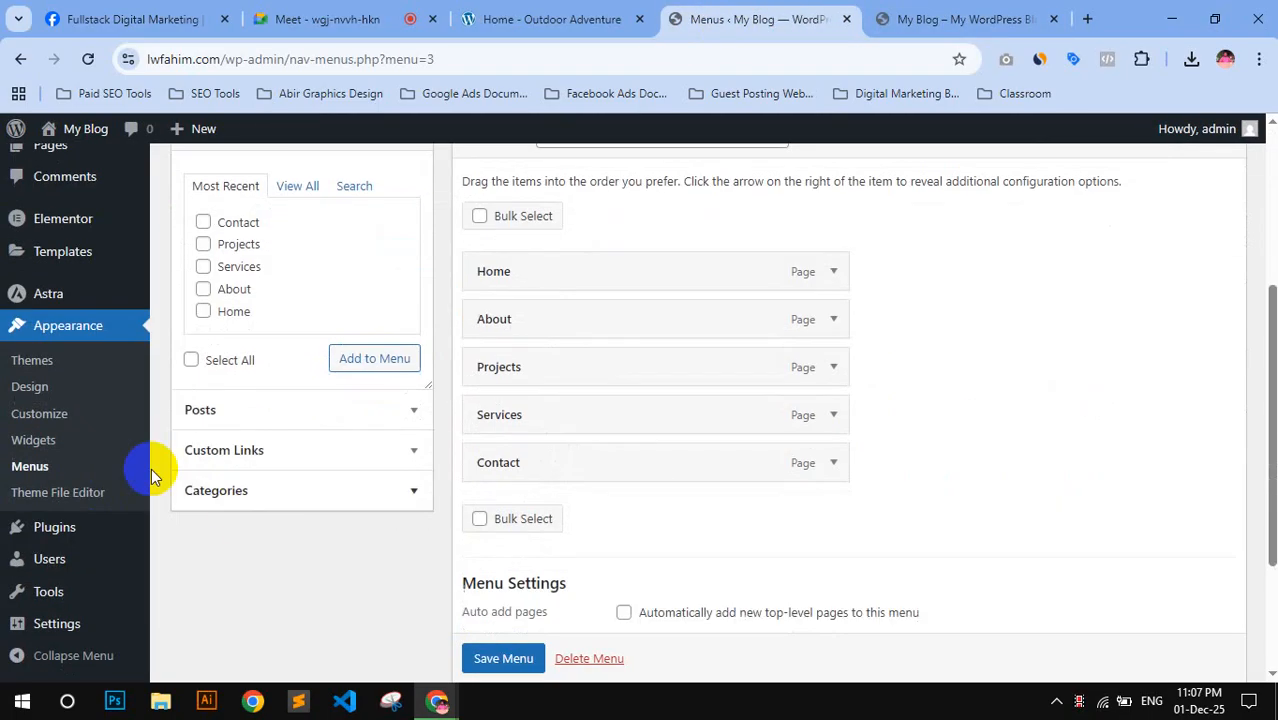
click(920, 17)
Step: From the Menus page, open Appearance > Customize and the Astra Header builder
click(753, 17)
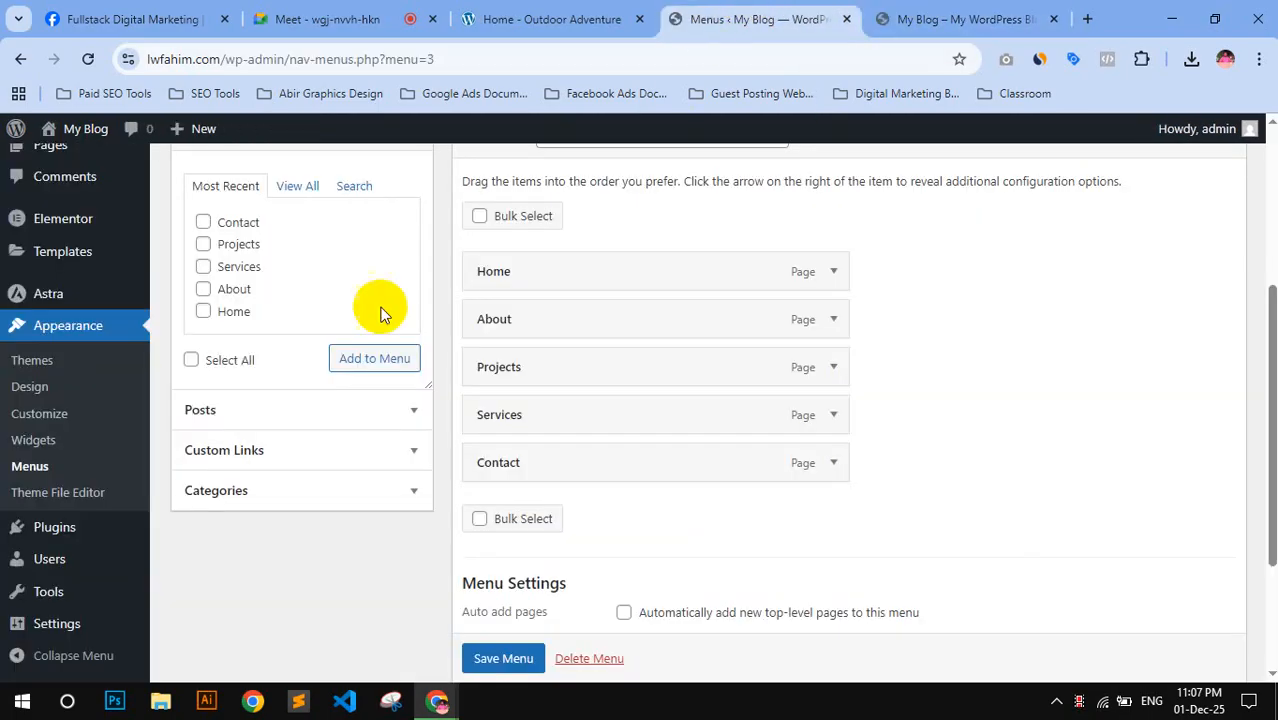
click(43, 418)
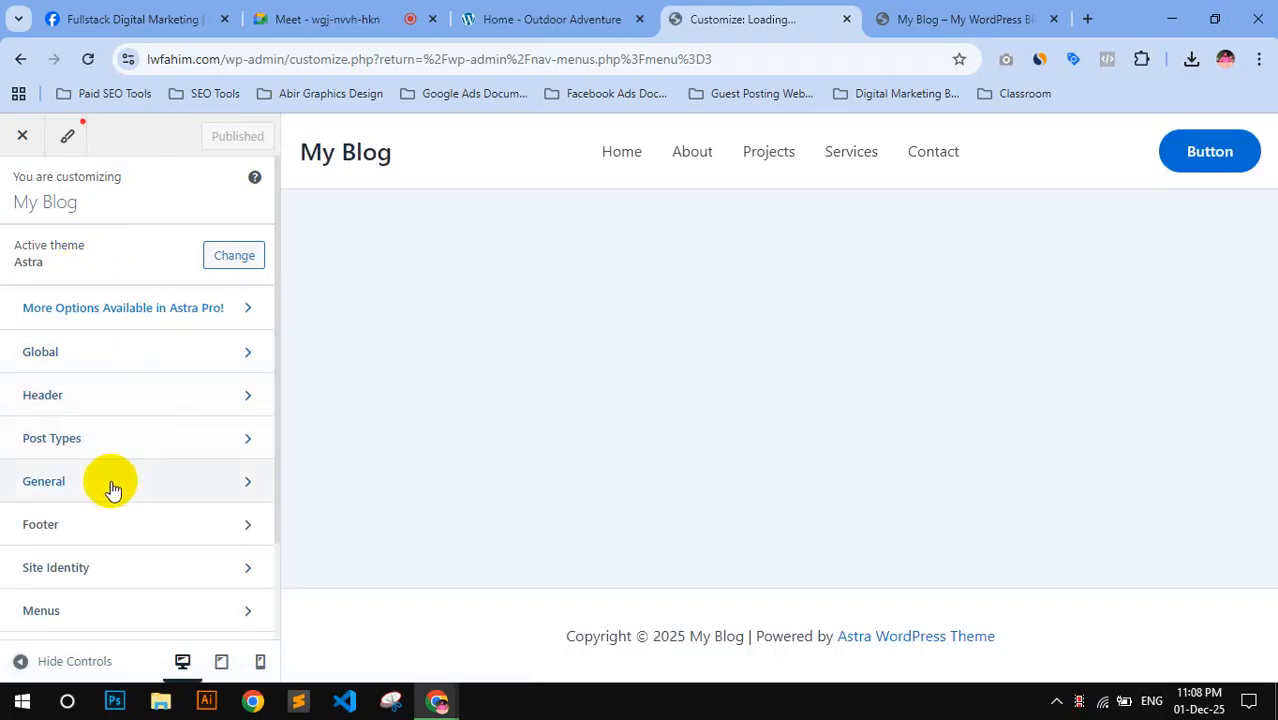
click(160, 394)
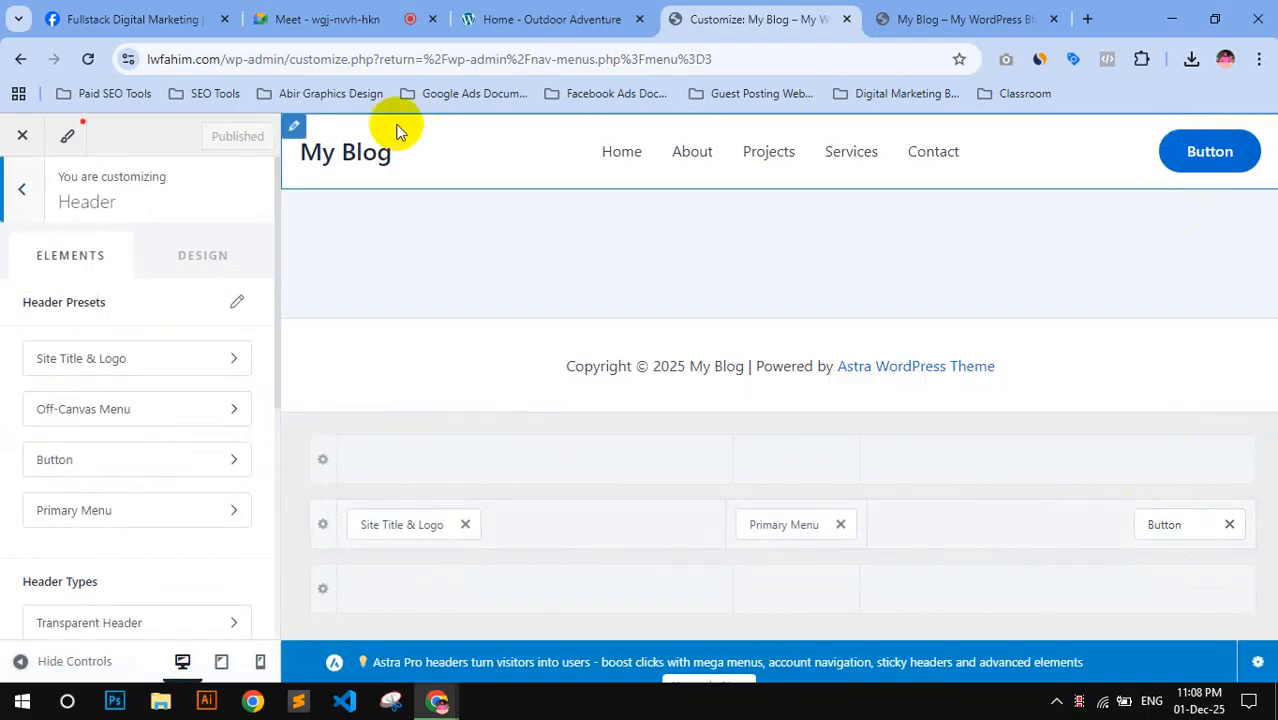
Step: Change the header button's label to 'take action', matching the demo's button
click(1172, 140)
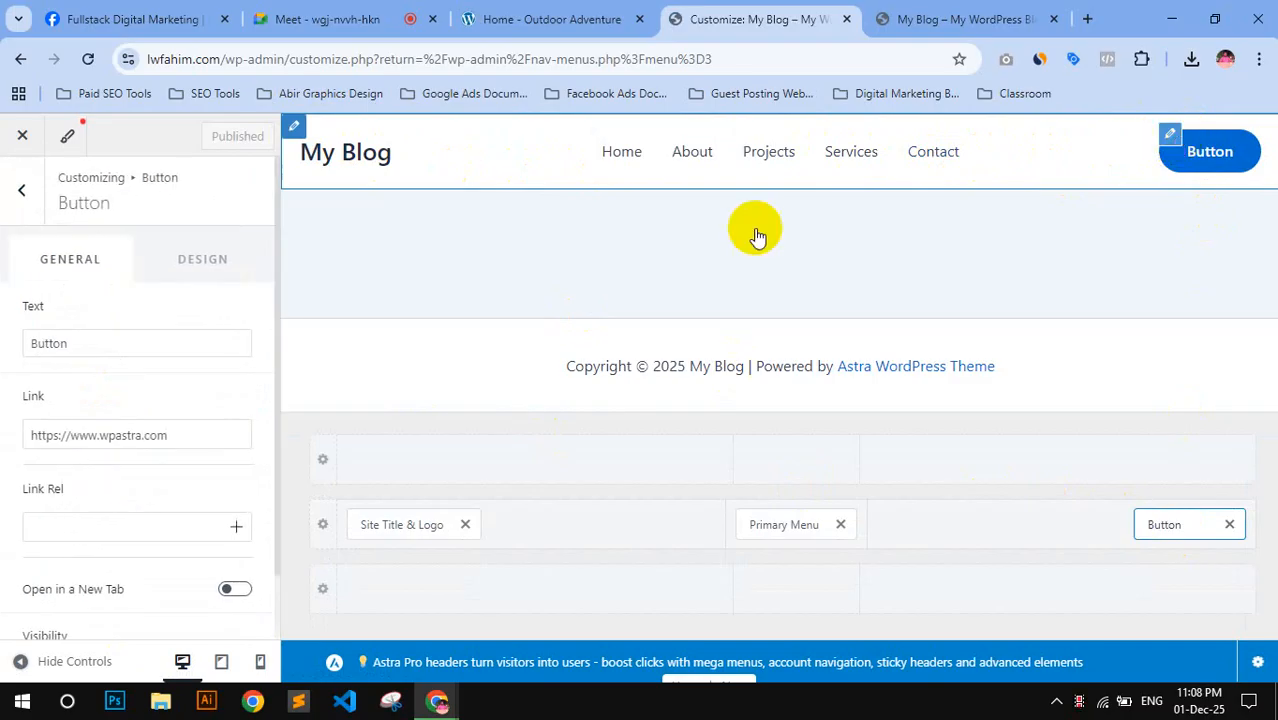
click(107, 343)
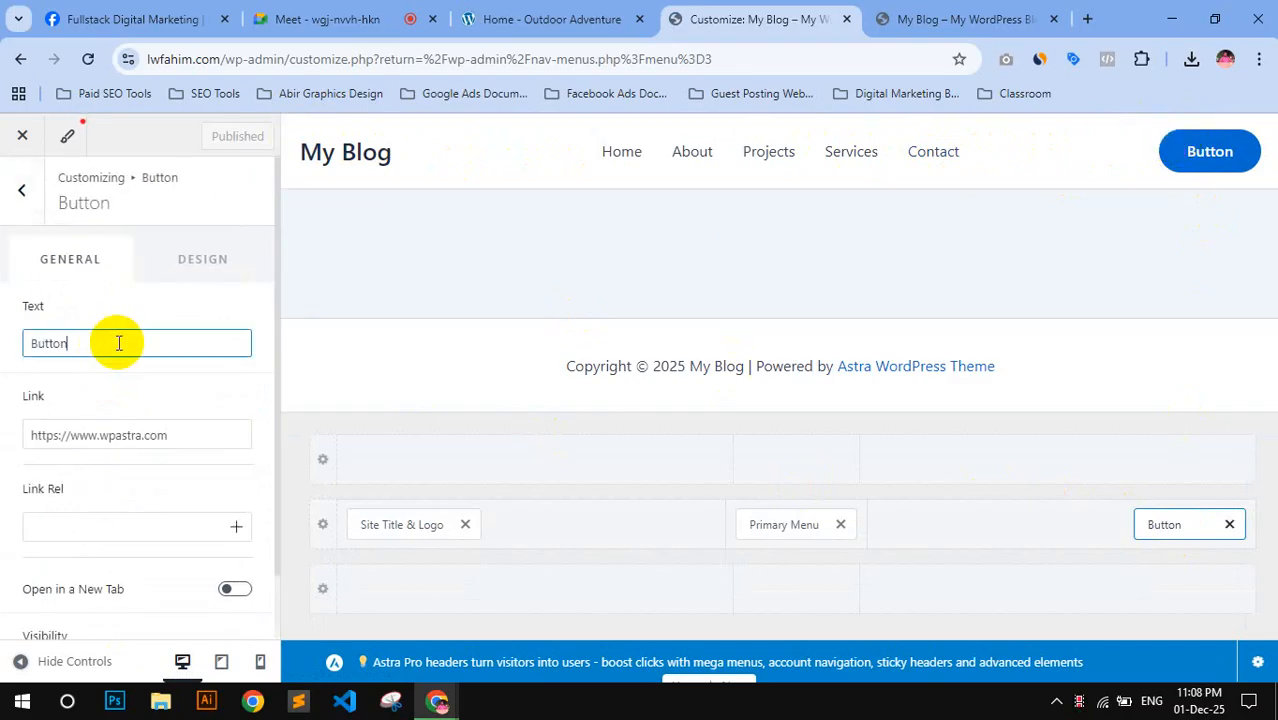
click(475, 17)
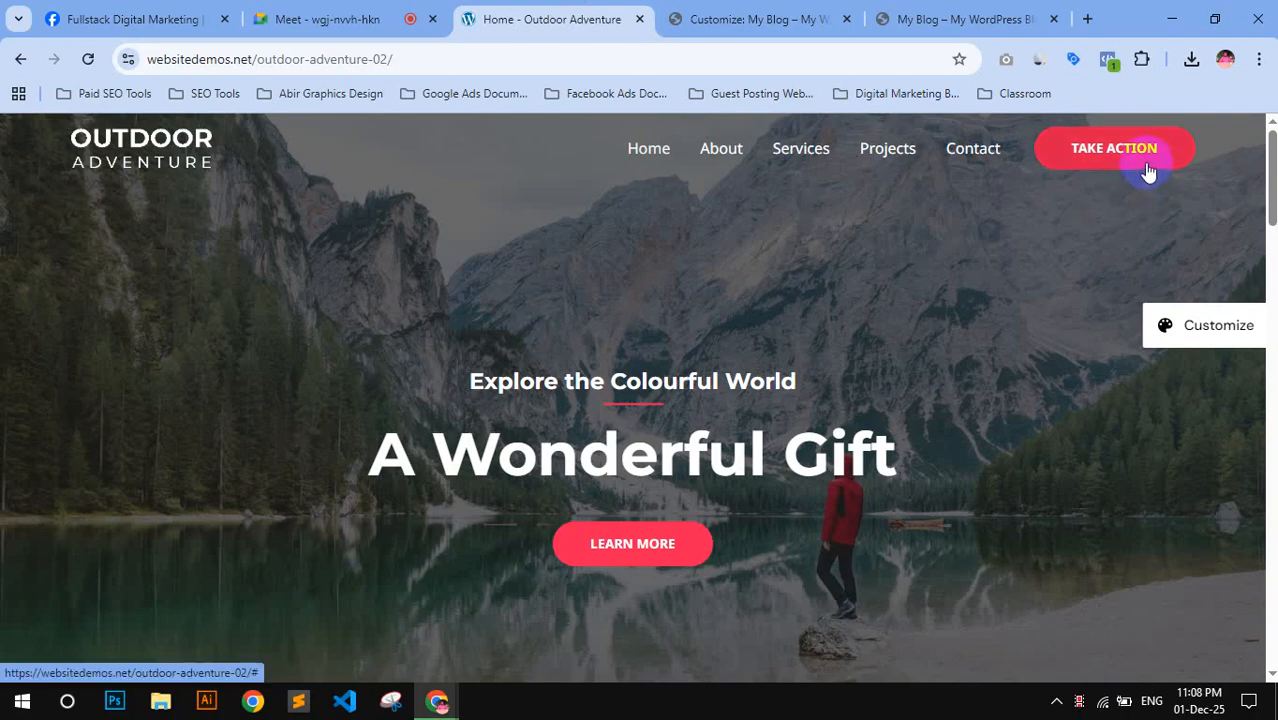
click(809, 8)
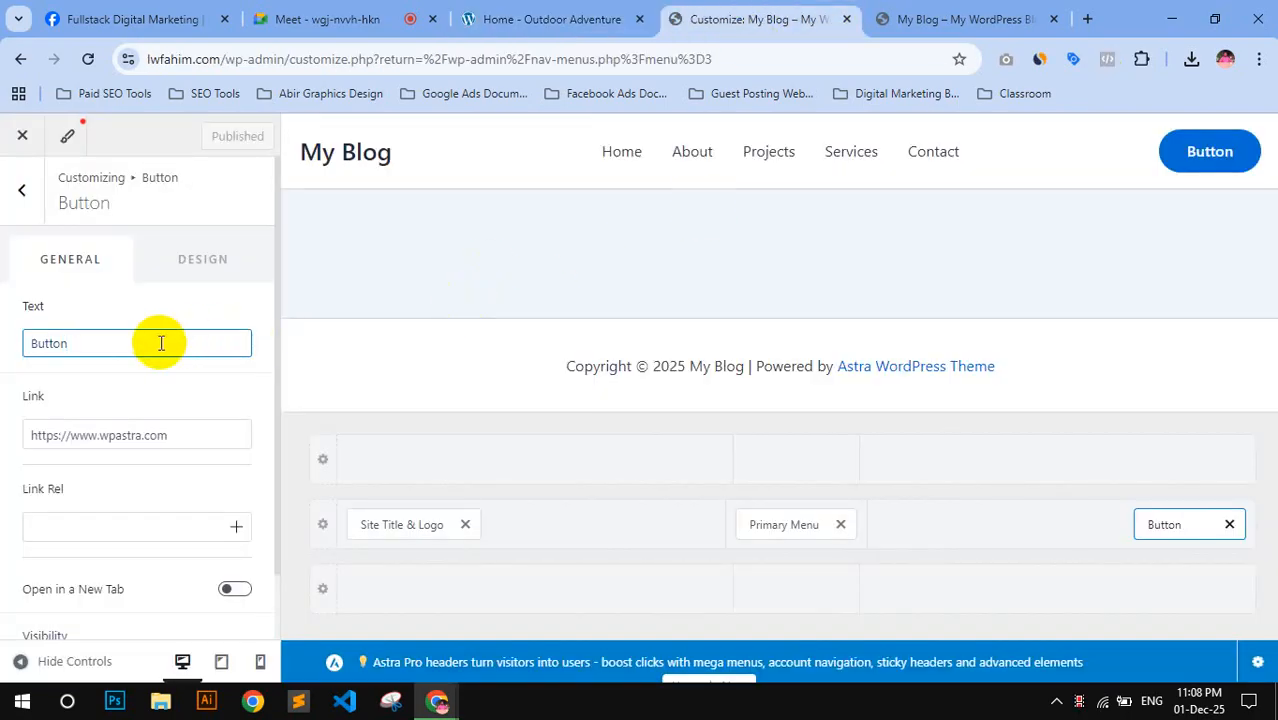
drag(158, 343, 3, 370)
key(BackSpace)
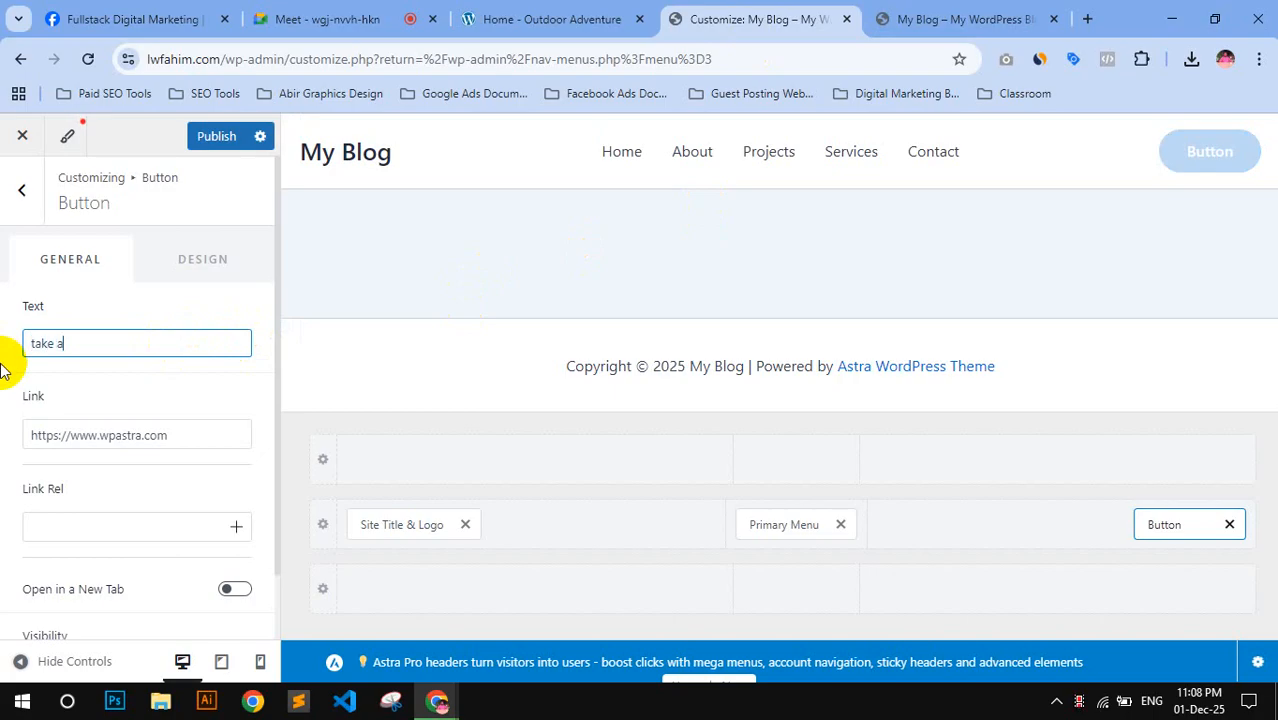
text(take acto)
key(BackSpace)
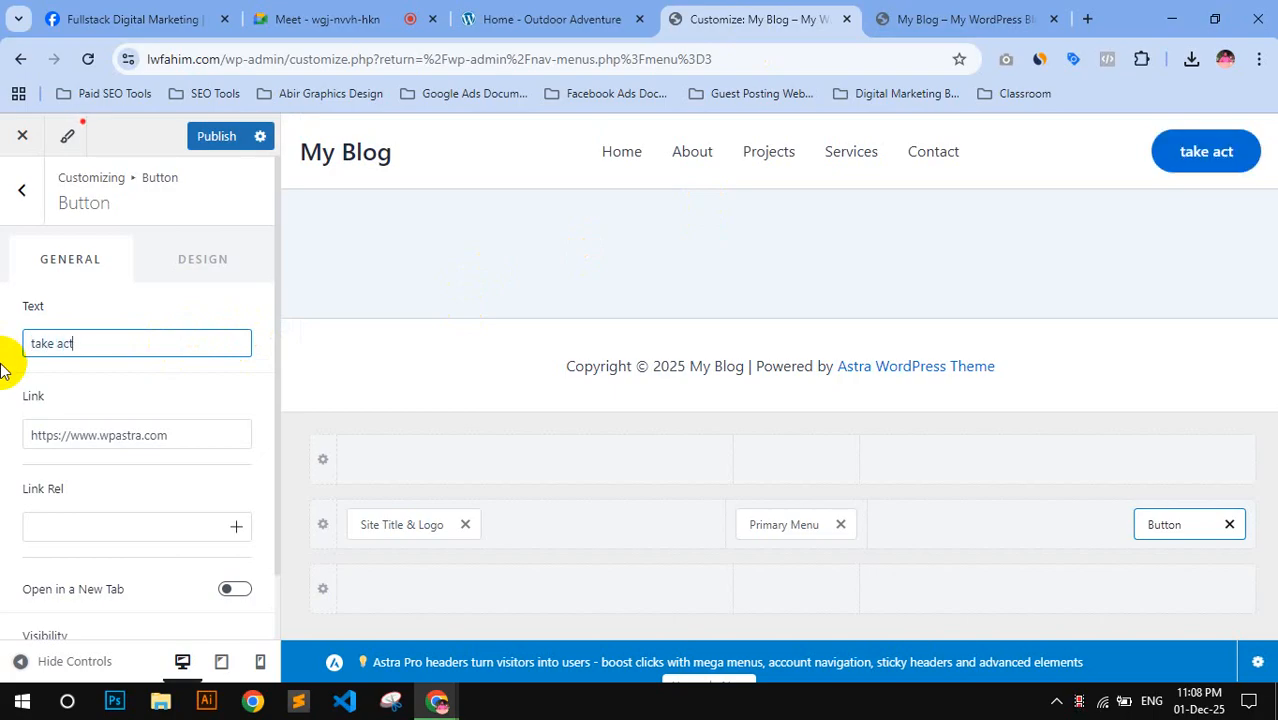
text(ion)
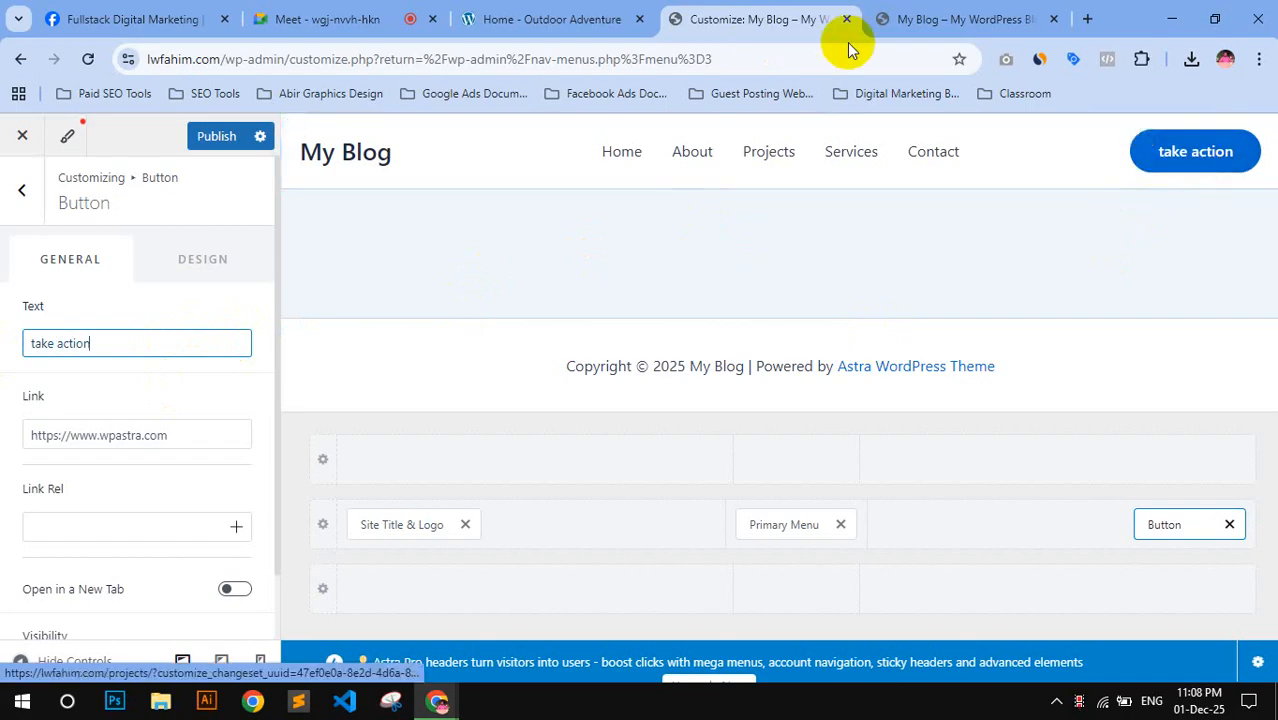
Step: Replace the header button's link URL with '#'
scroll(98, 440, down, 1)
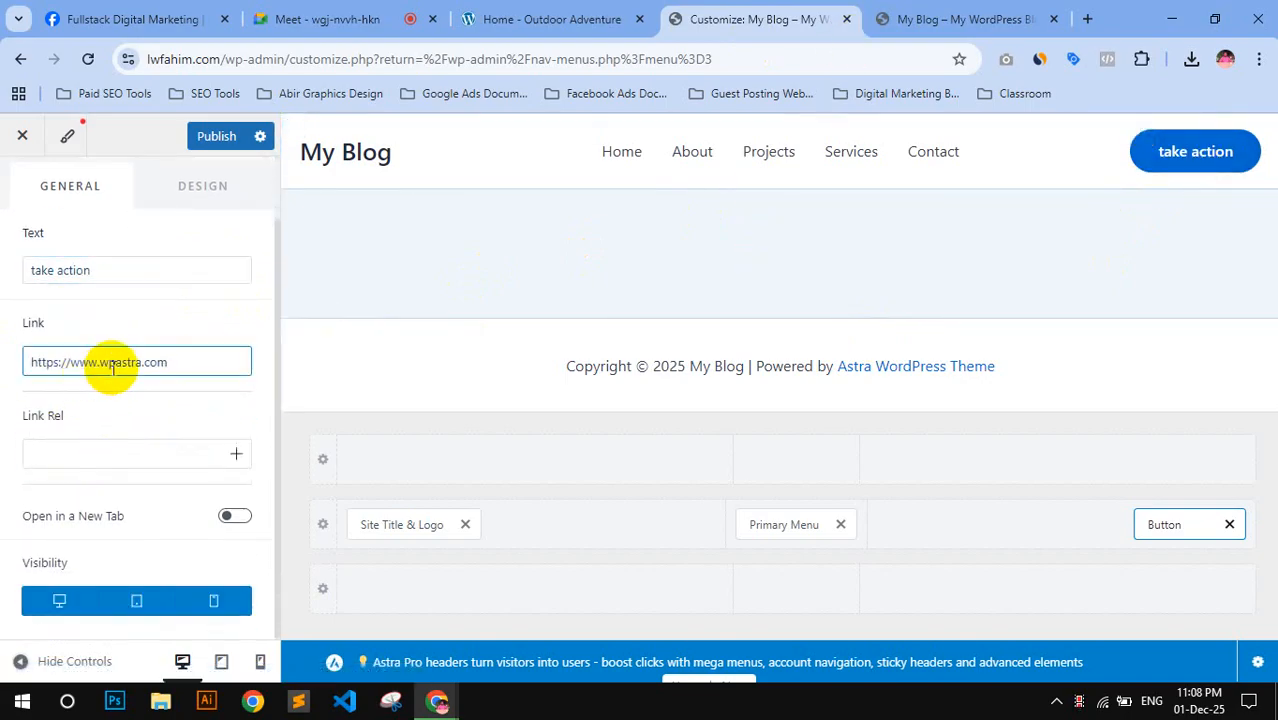
drag(180, 362, 3, 360)
text(#)
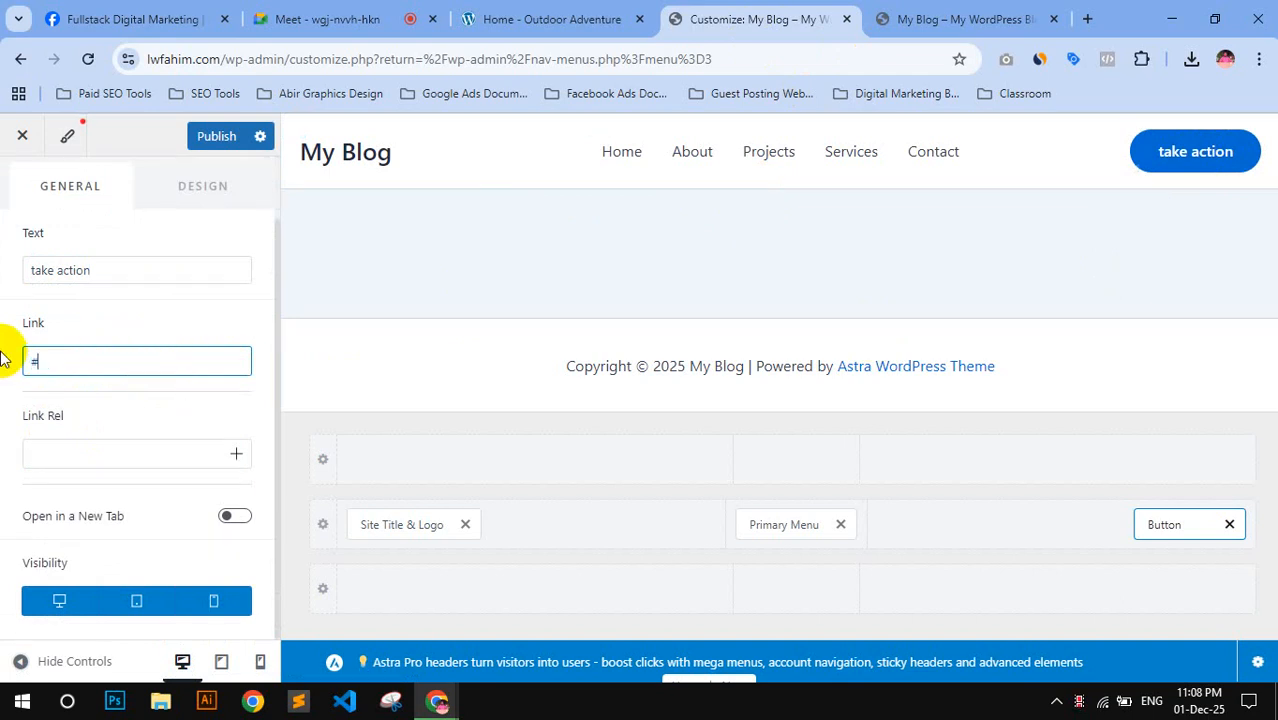
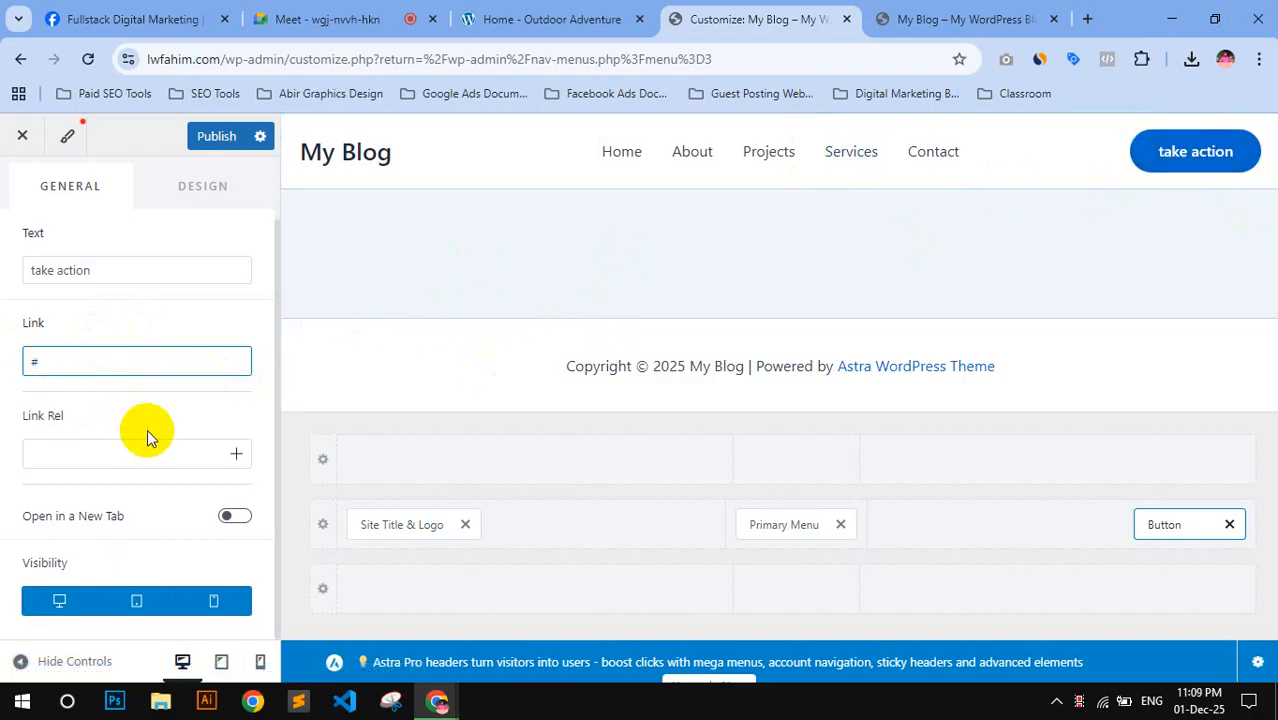
Step: Reopen the header's 'take action' button settings in the header builder
scroll(147, 429, up, 1)
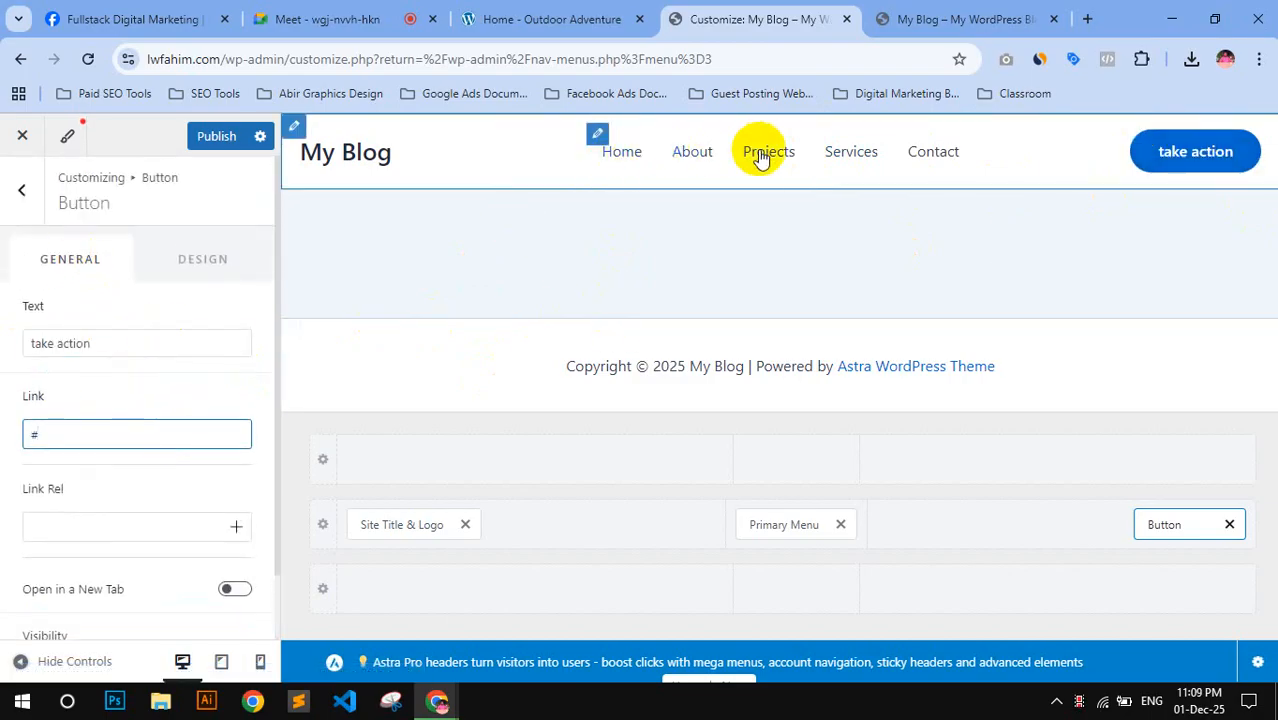
click(597, 135)
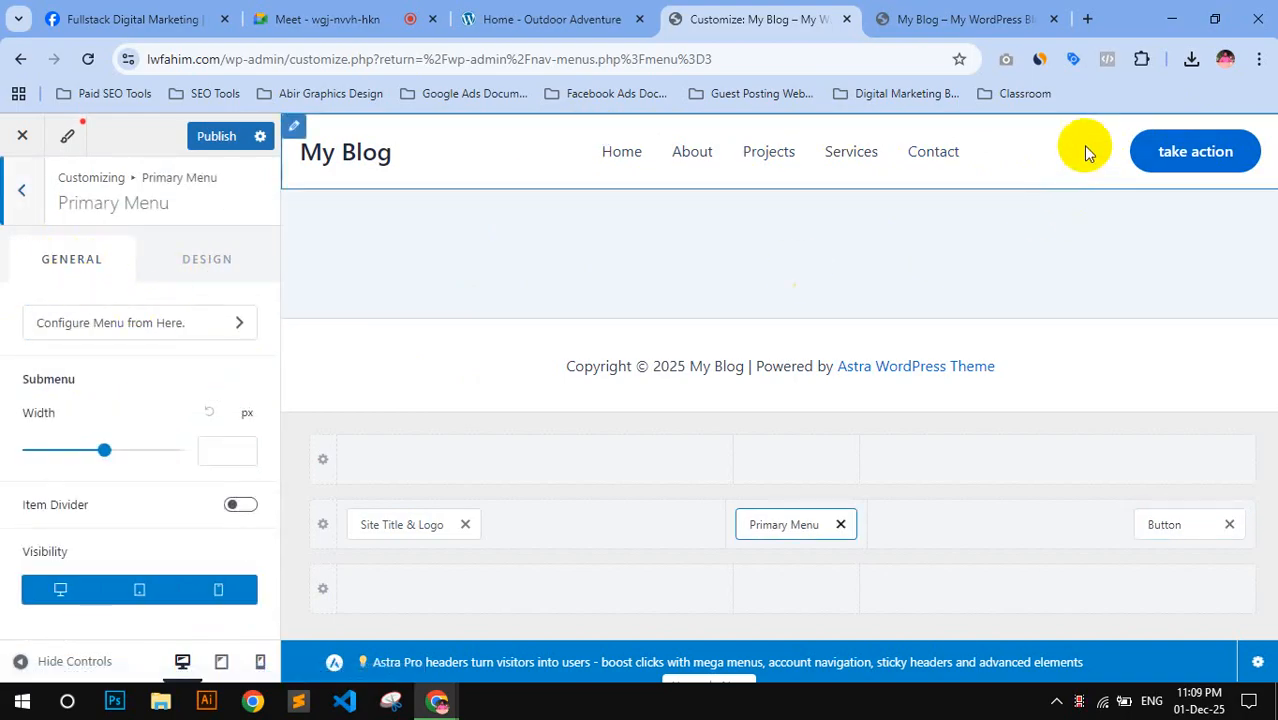
click(1140, 136)
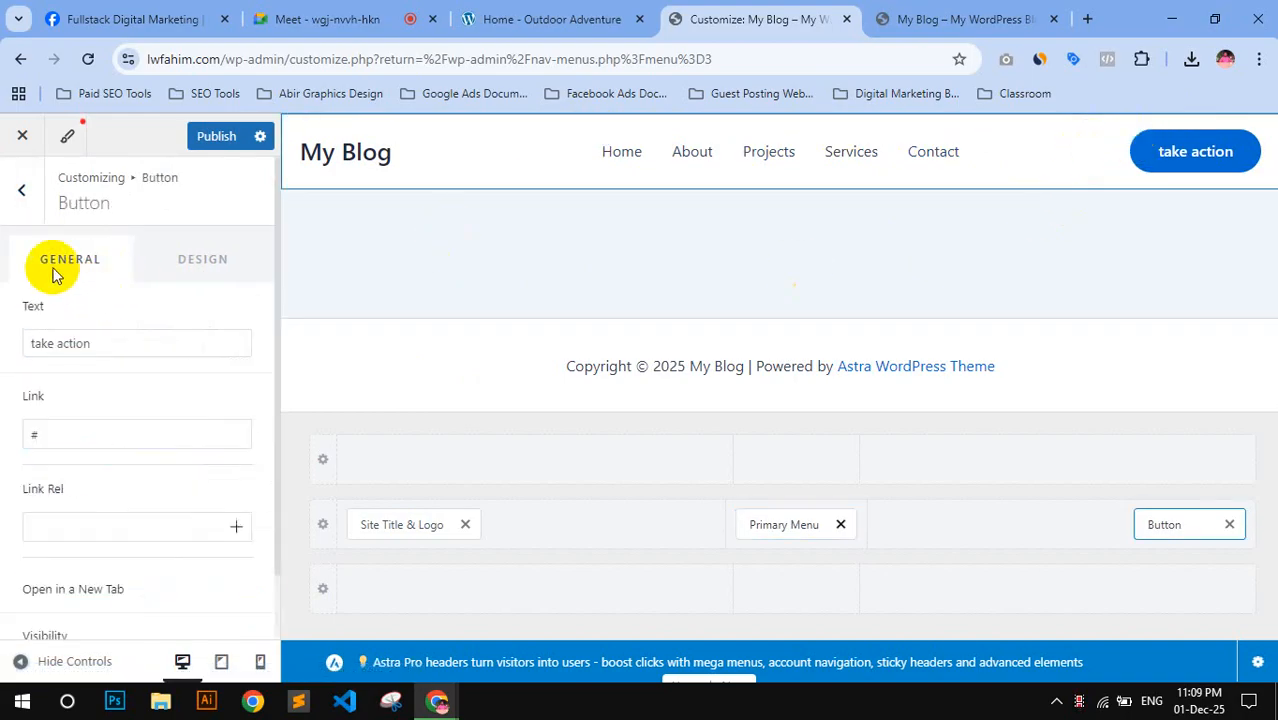
click(311, 157)
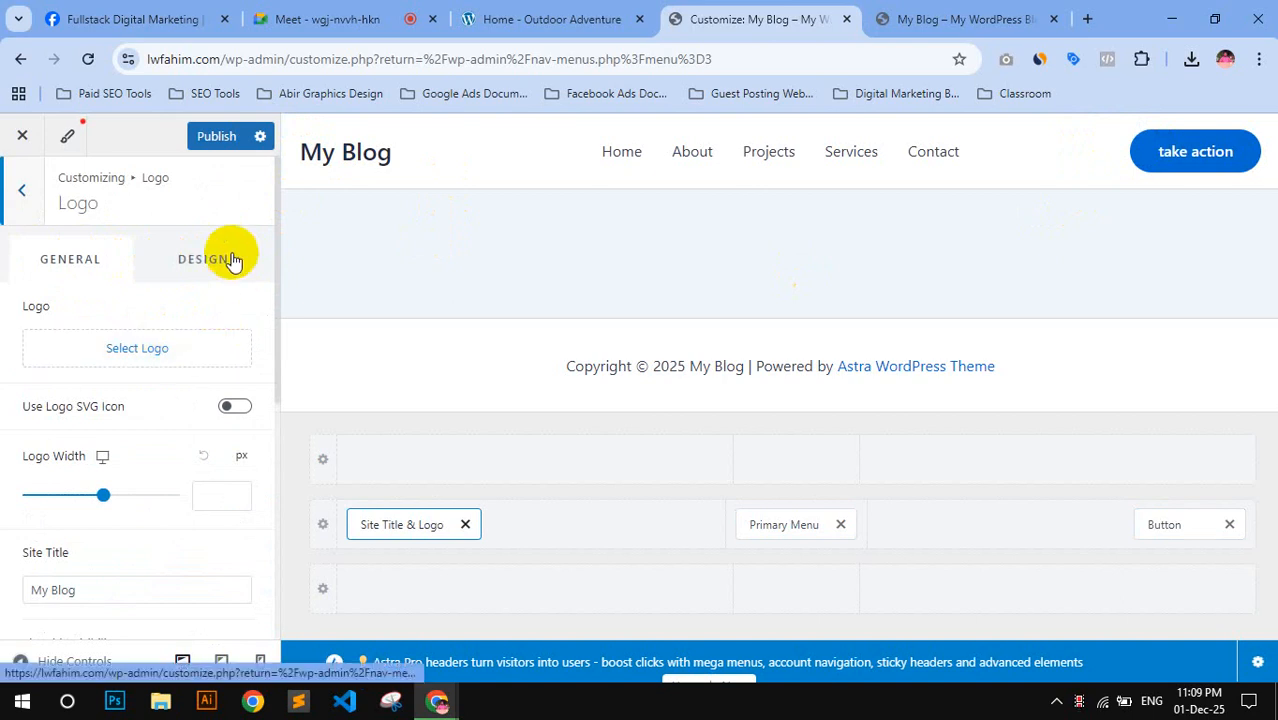
click(1138, 133)
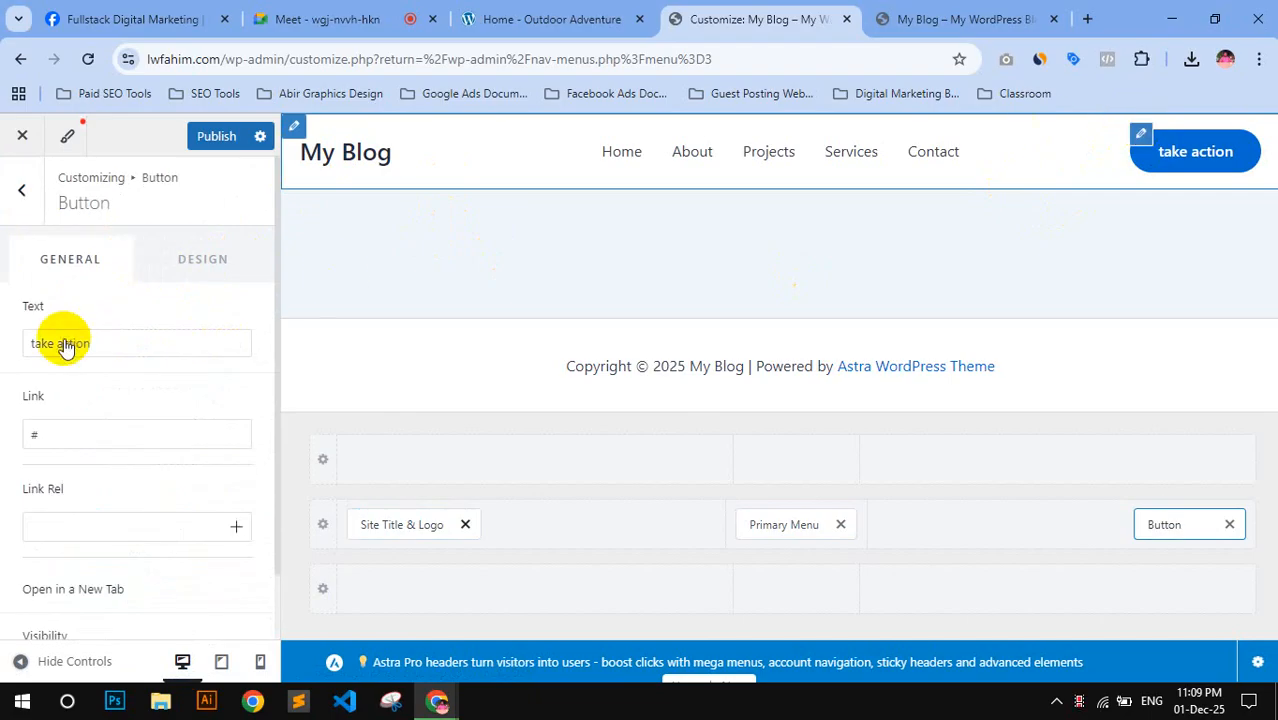
click(125, 428)
scroll(128, 430, down, 1)
scroll(128, 430, up, 1)
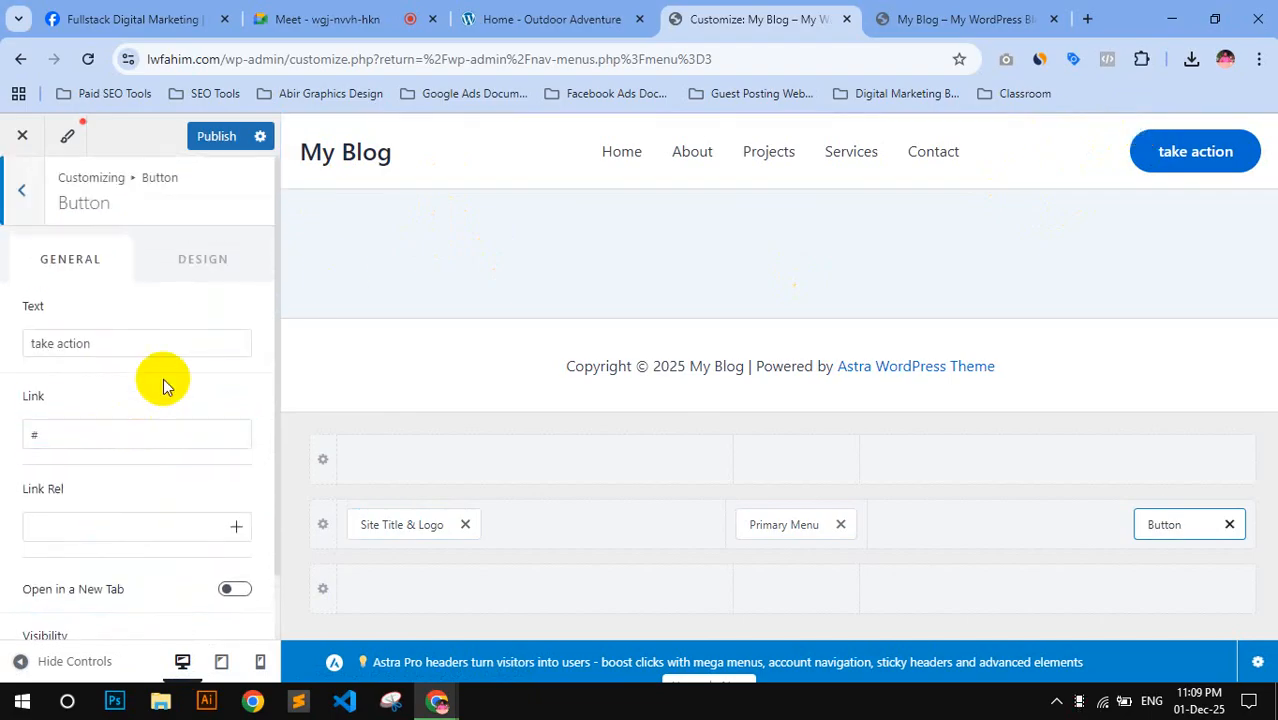
Step: Review the button's Design options, including 40px border radius and 15/30 px padding
click(197, 250)
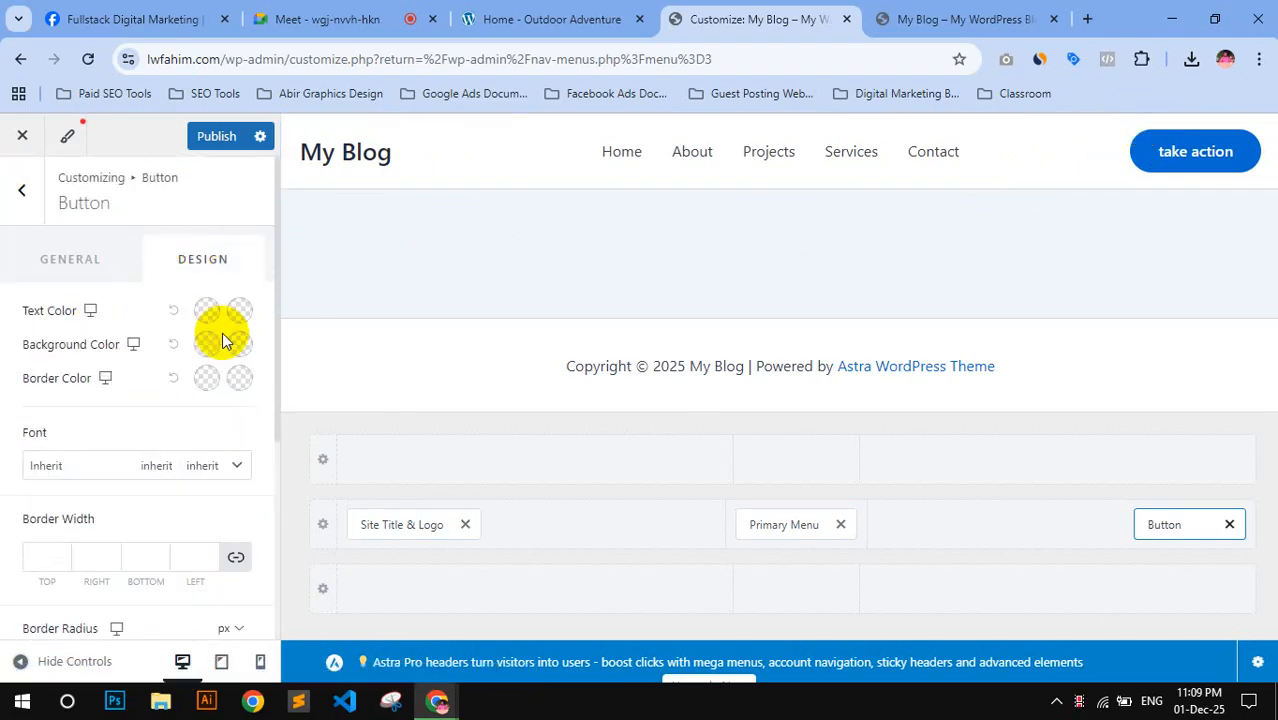
scroll(136, 365, down, 3)
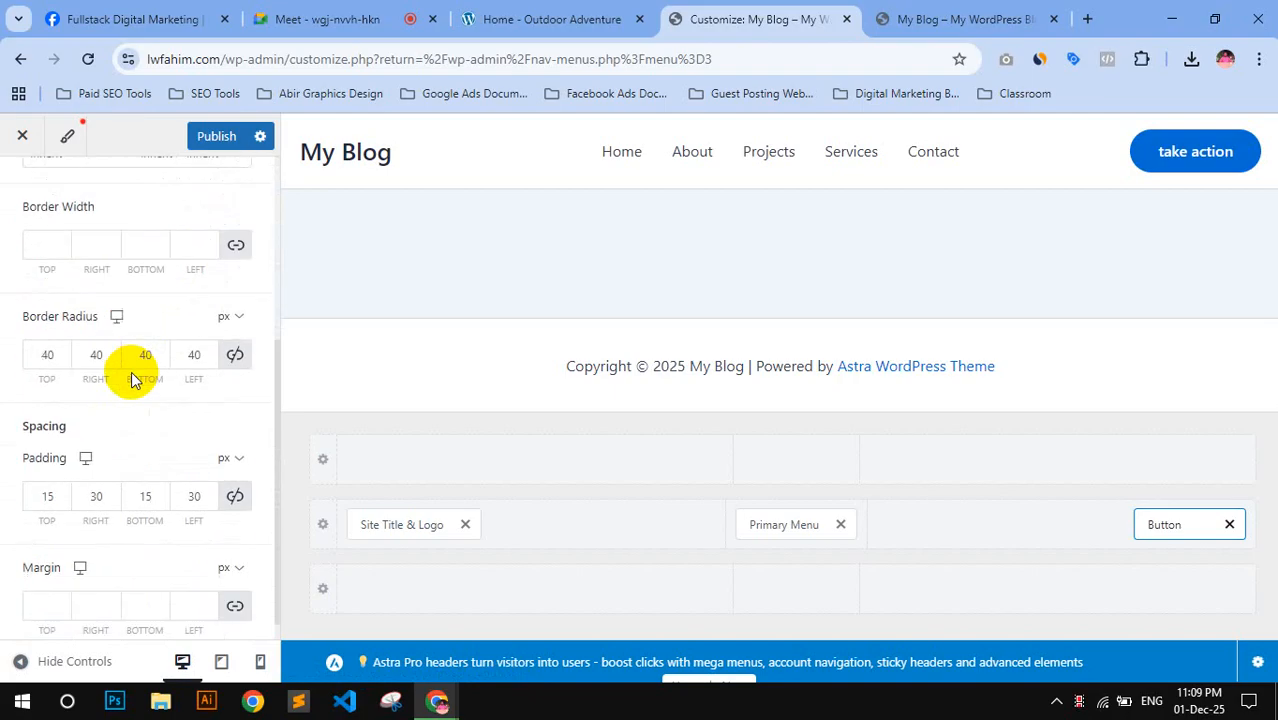
scroll(118, 413, down, 1)
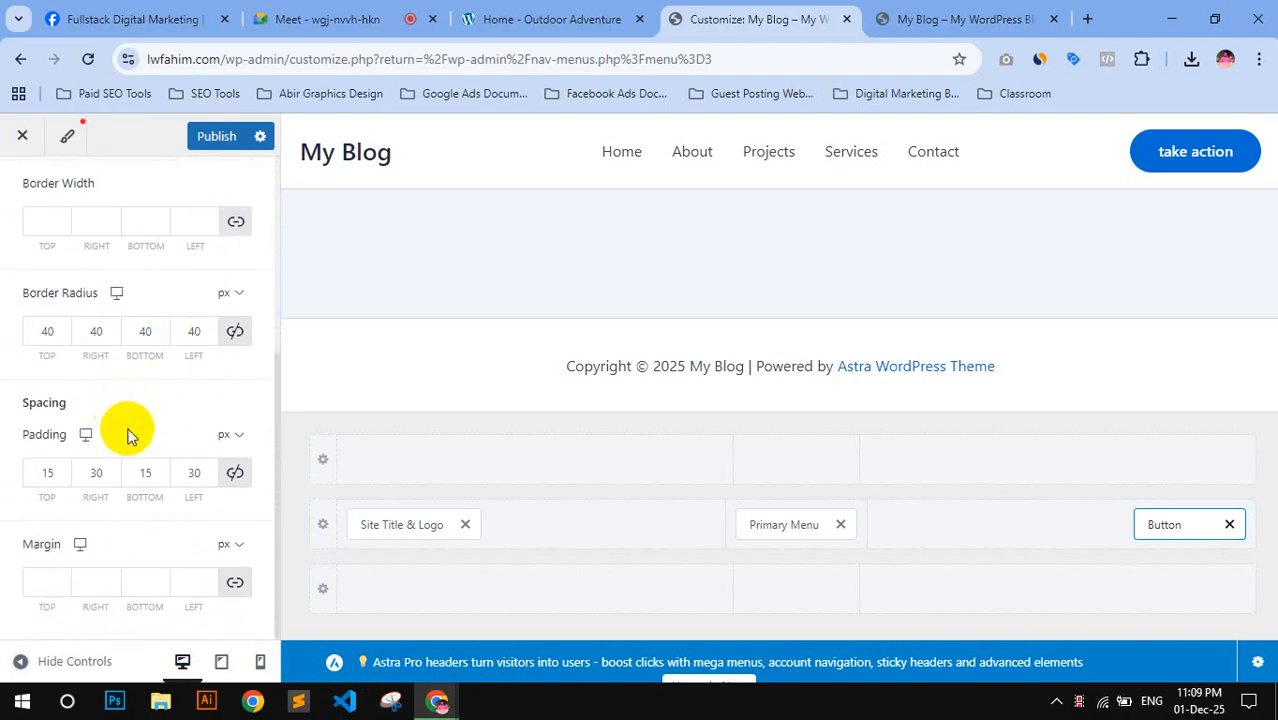
scroll(140, 410, up, 4)
scroll(143, 330, down, 3)
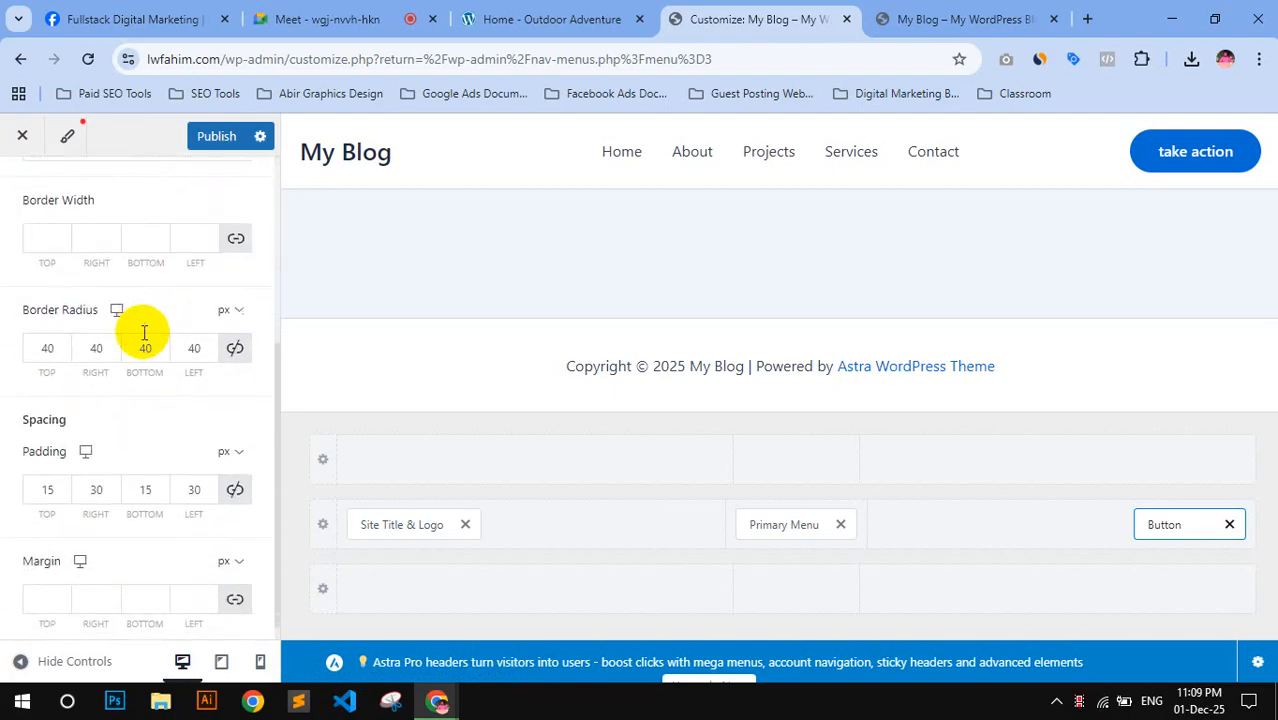
scroll(119, 392, up, 3)
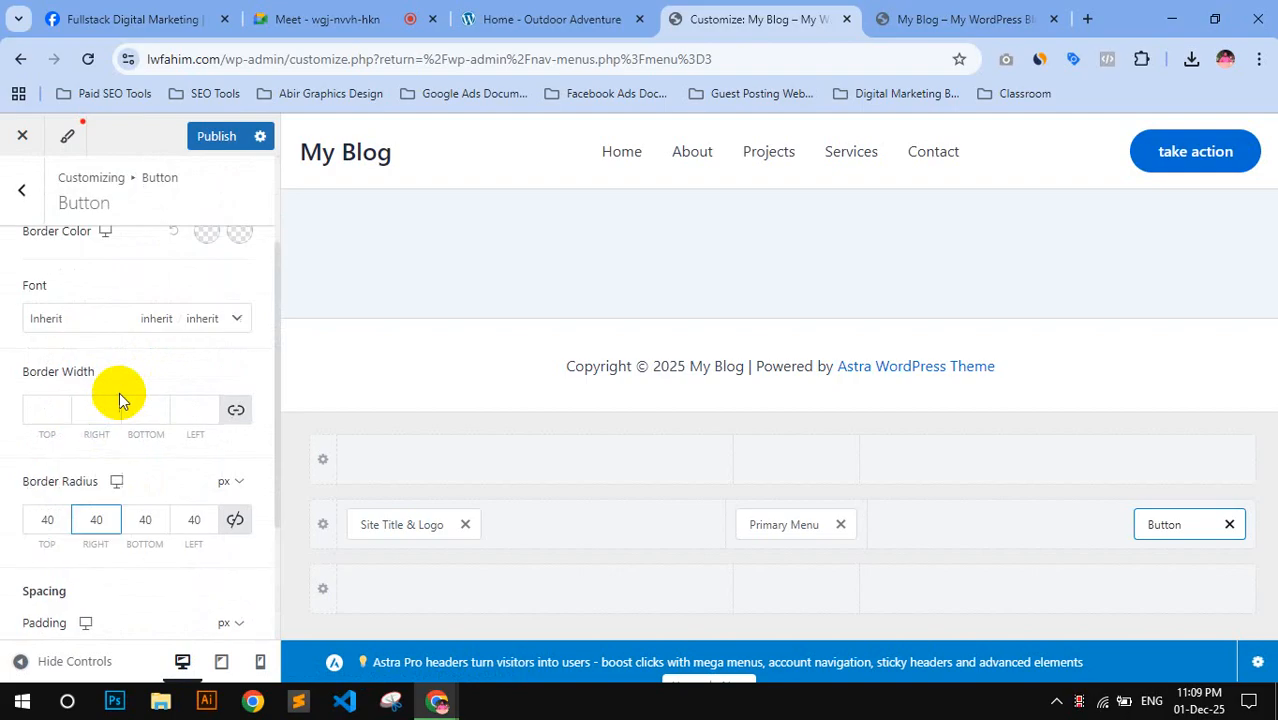
scroll(125, 390, up, 1)
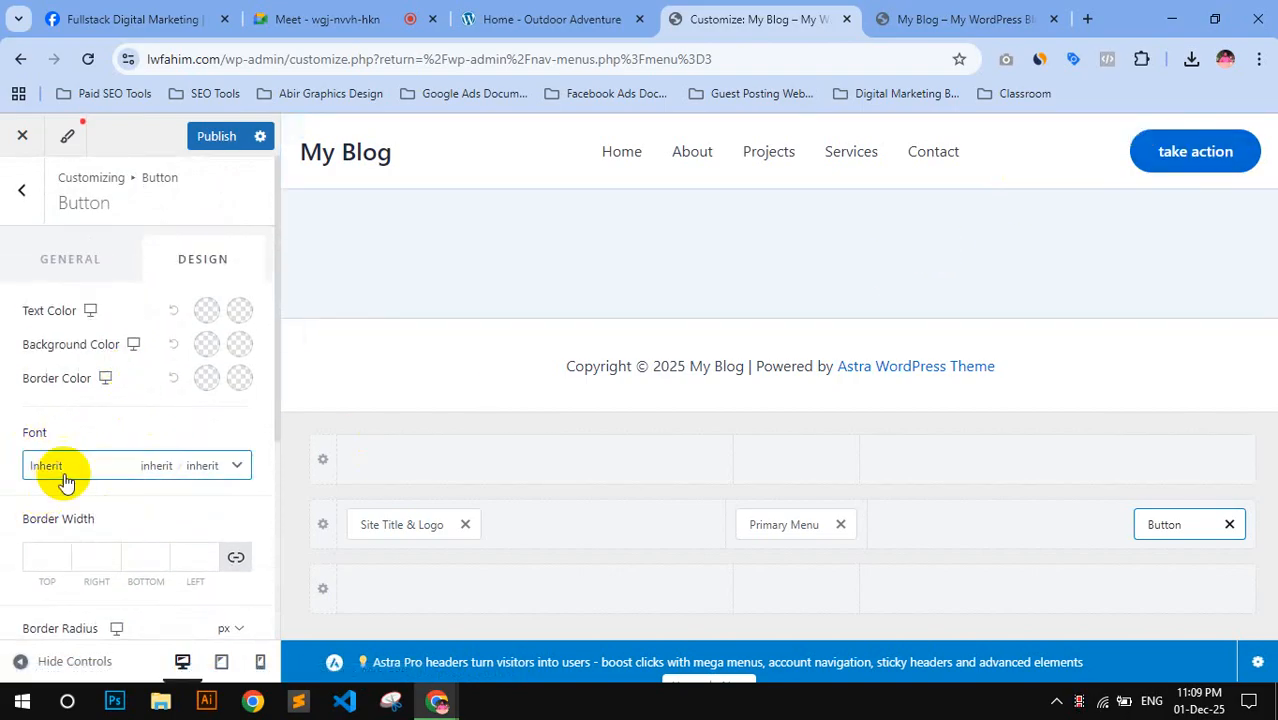
Step: Look through the button's font options and General settings, ending back on Design
click(238, 467)
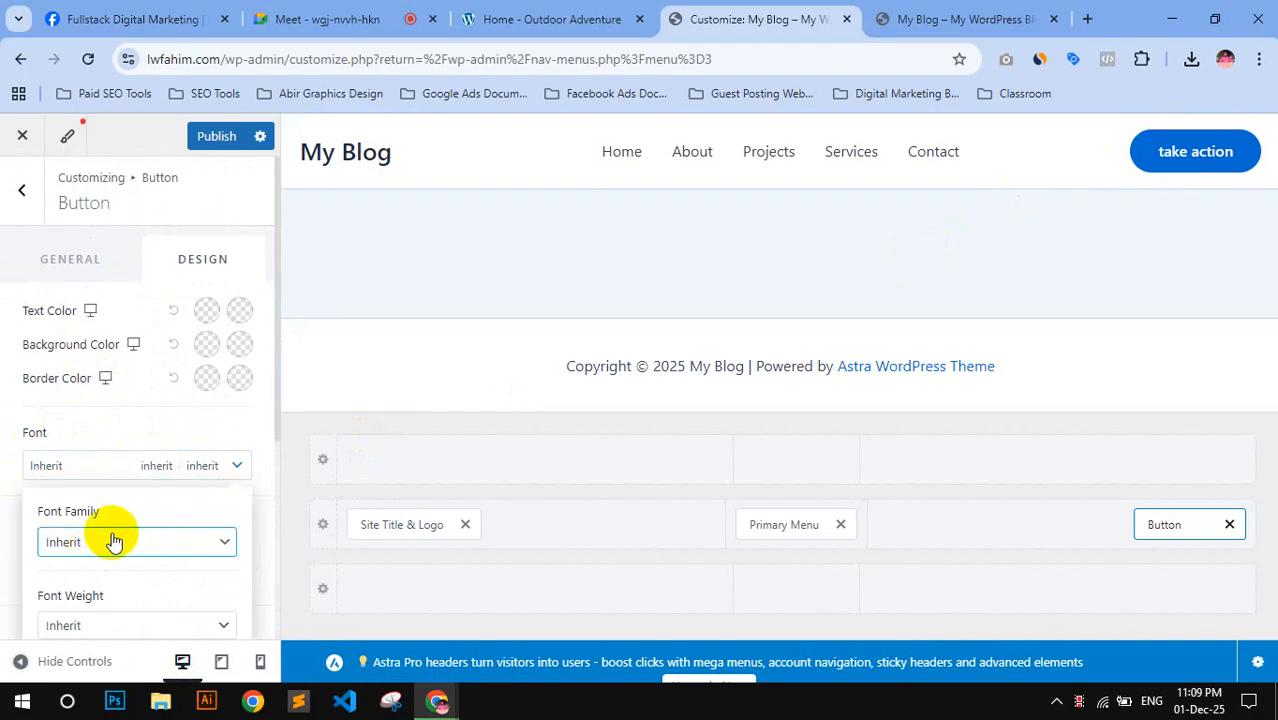
scroll(108, 530, down, 2)
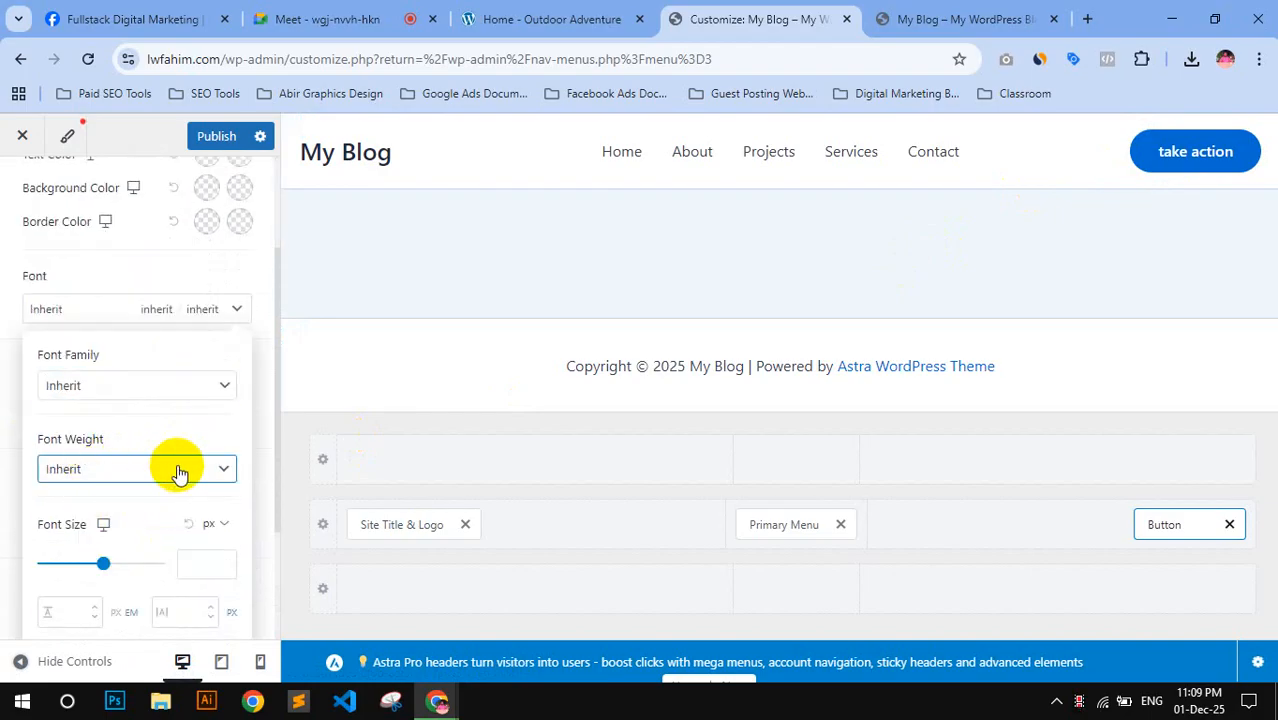
scroll(130, 510, down, 2)
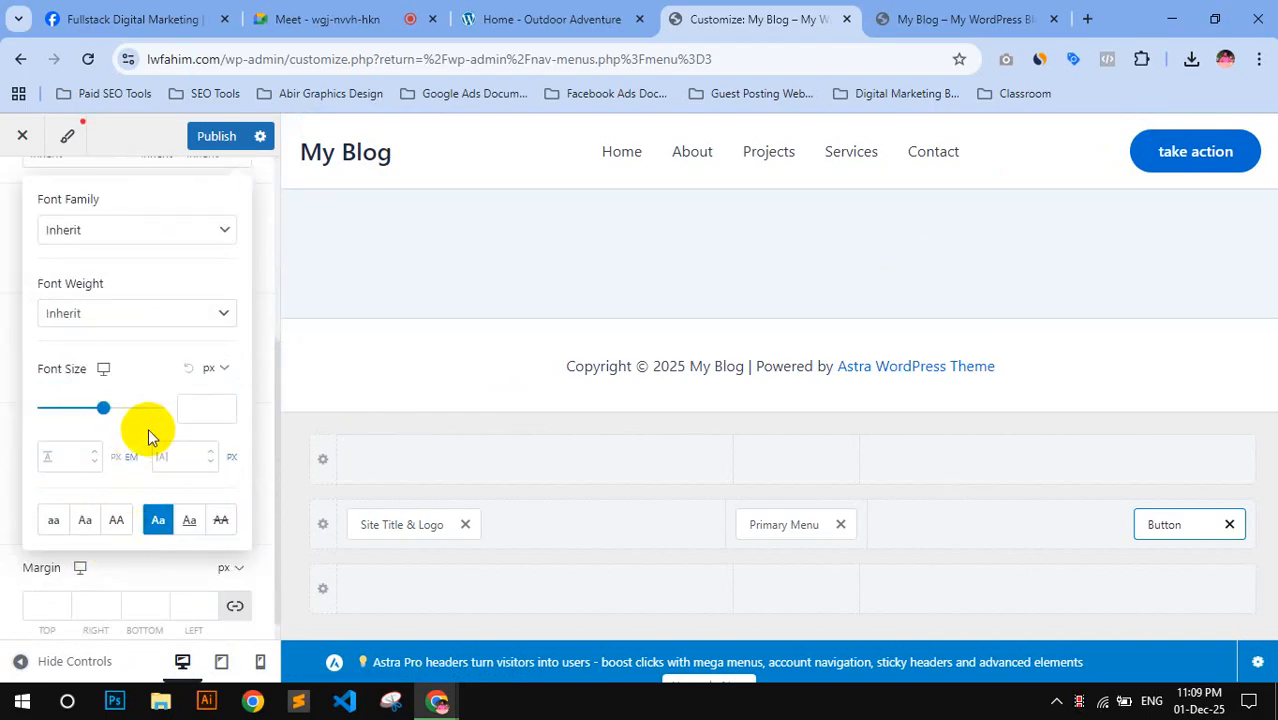
scroll(142, 345, up, 4)
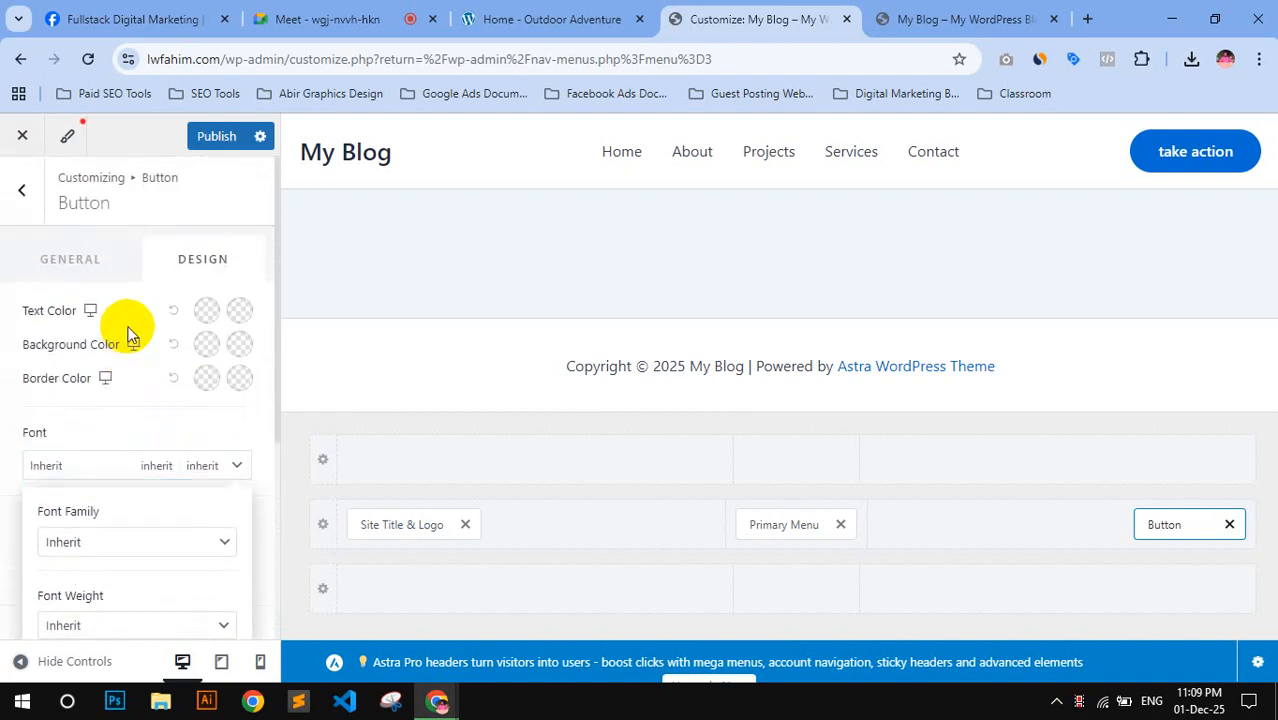
click(75, 259)
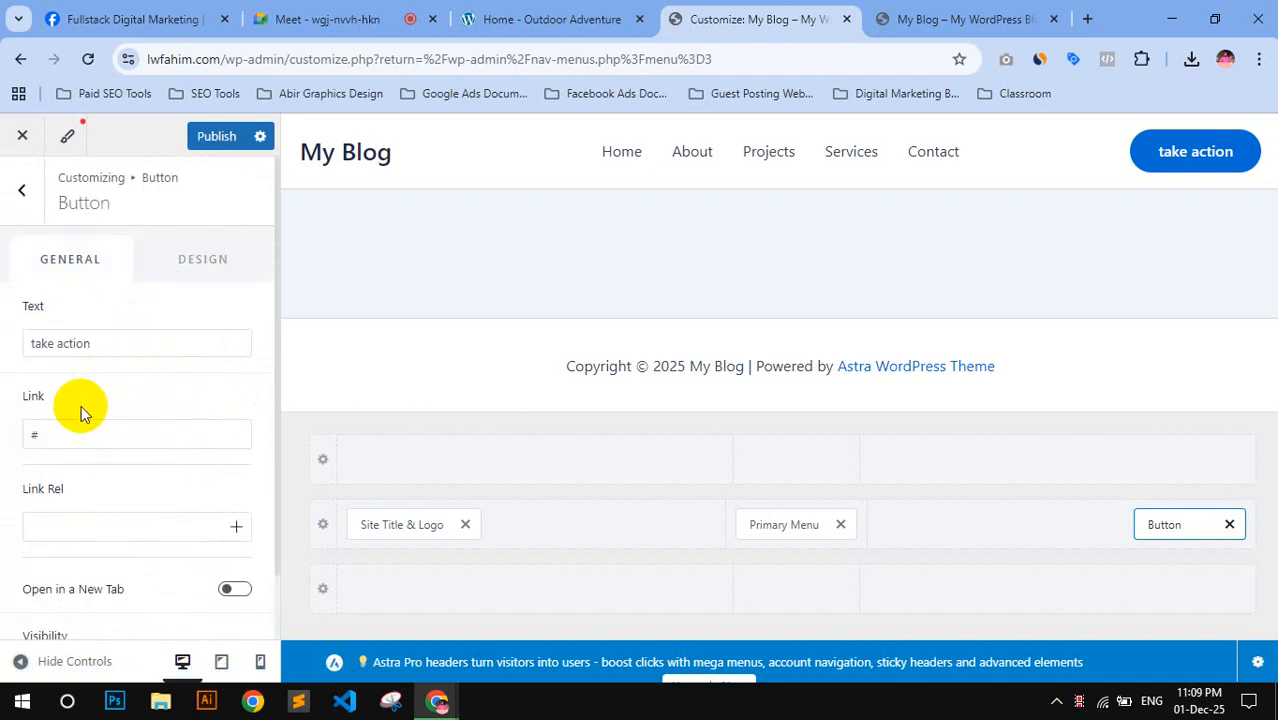
scroll(91, 498, down, 1)
scroll(131, 436, up, 1)
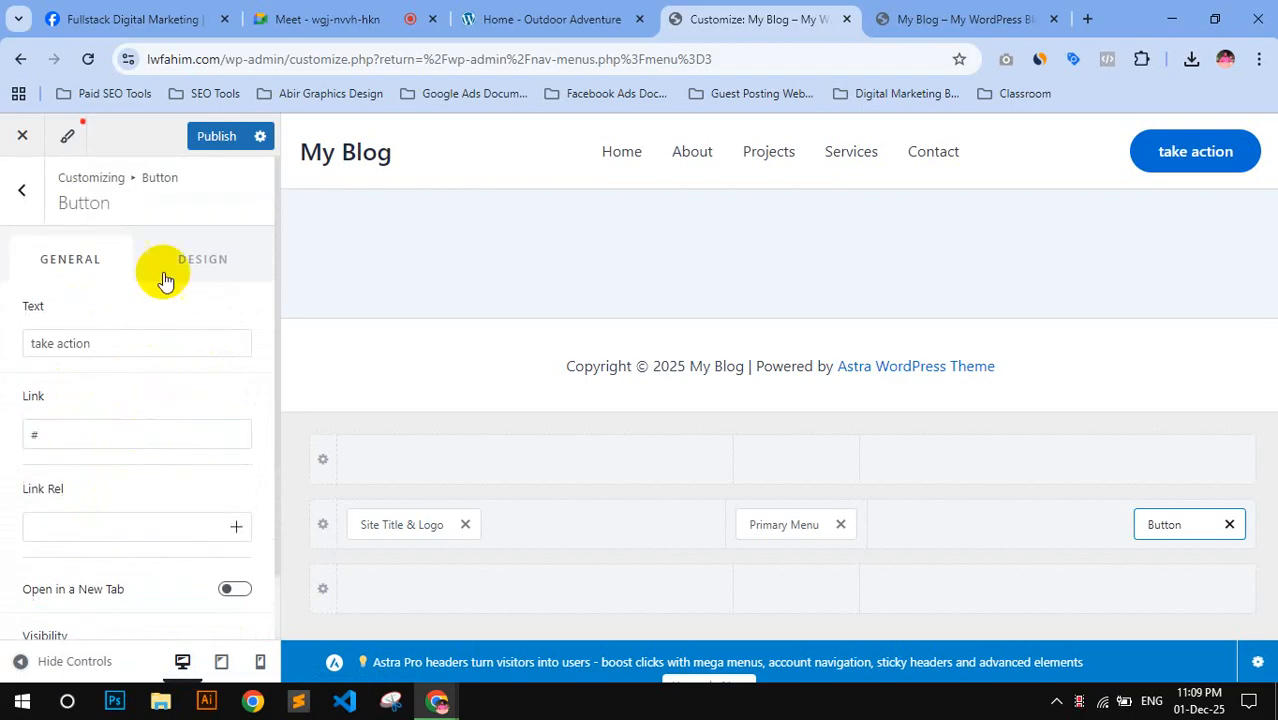
click(200, 265)
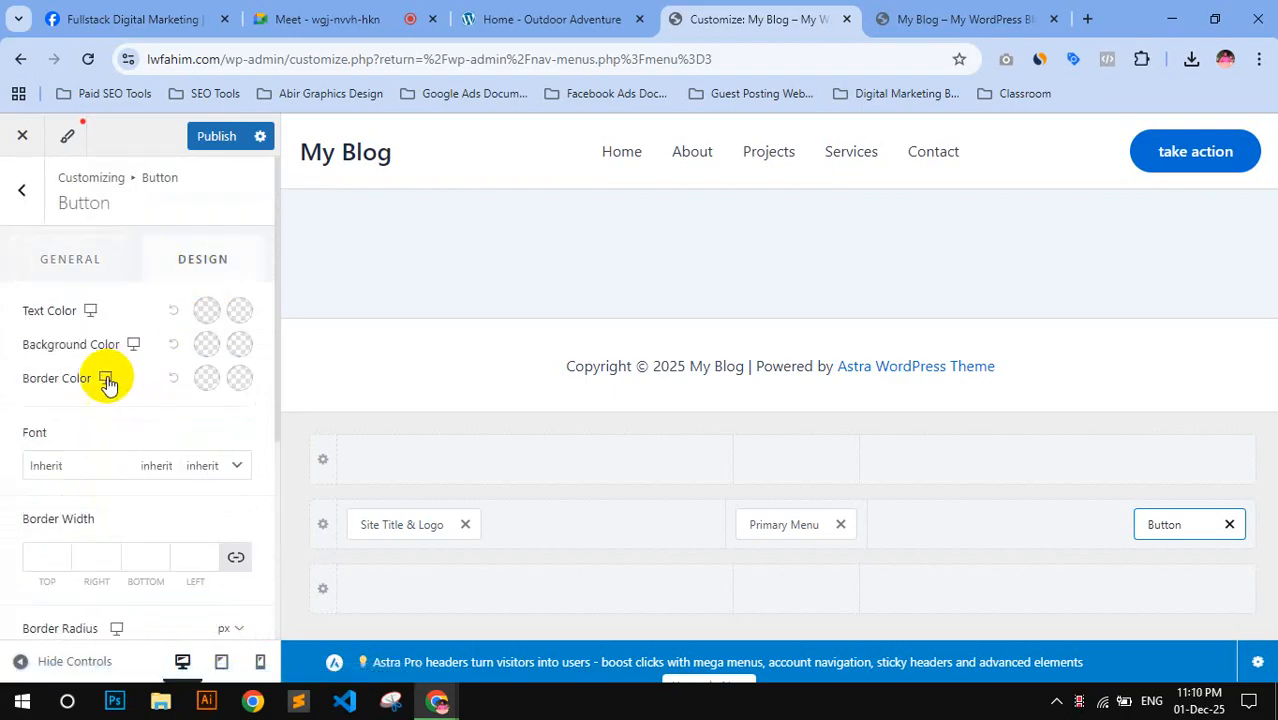
scroll(108, 384, down, 2)
scroll(107, 390, down, 2)
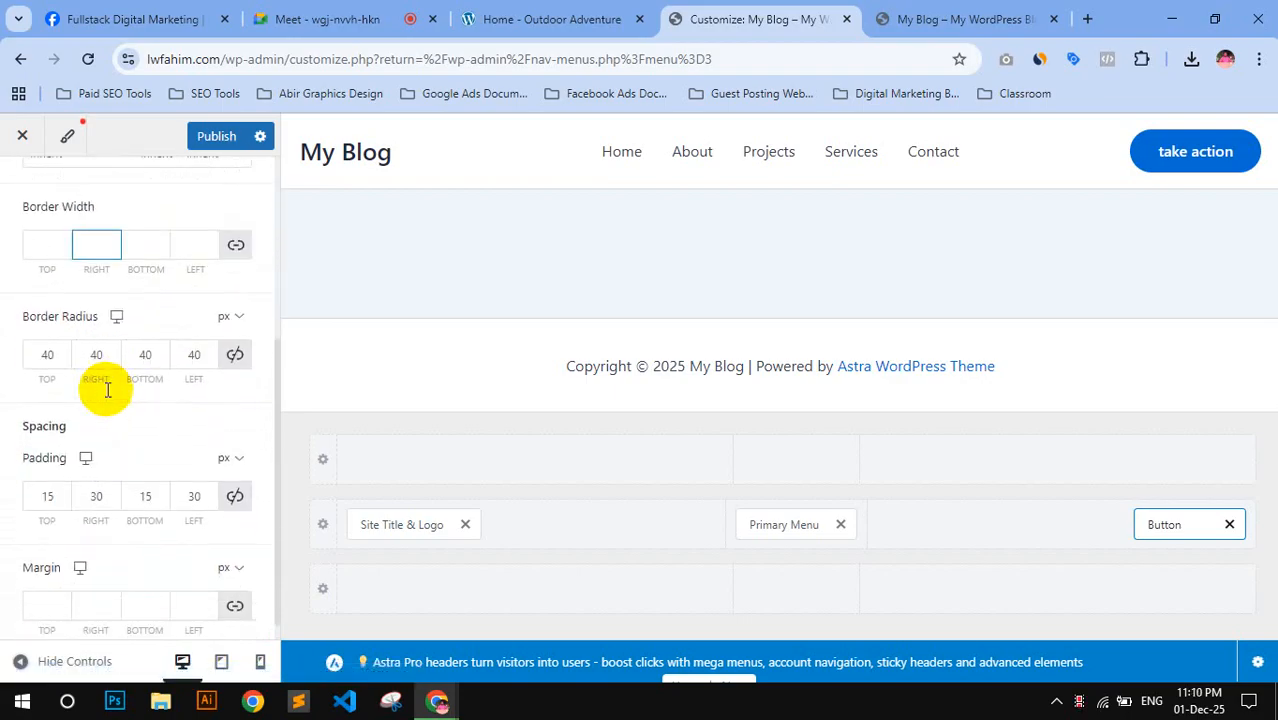
scroll(143, 448, up, 3)
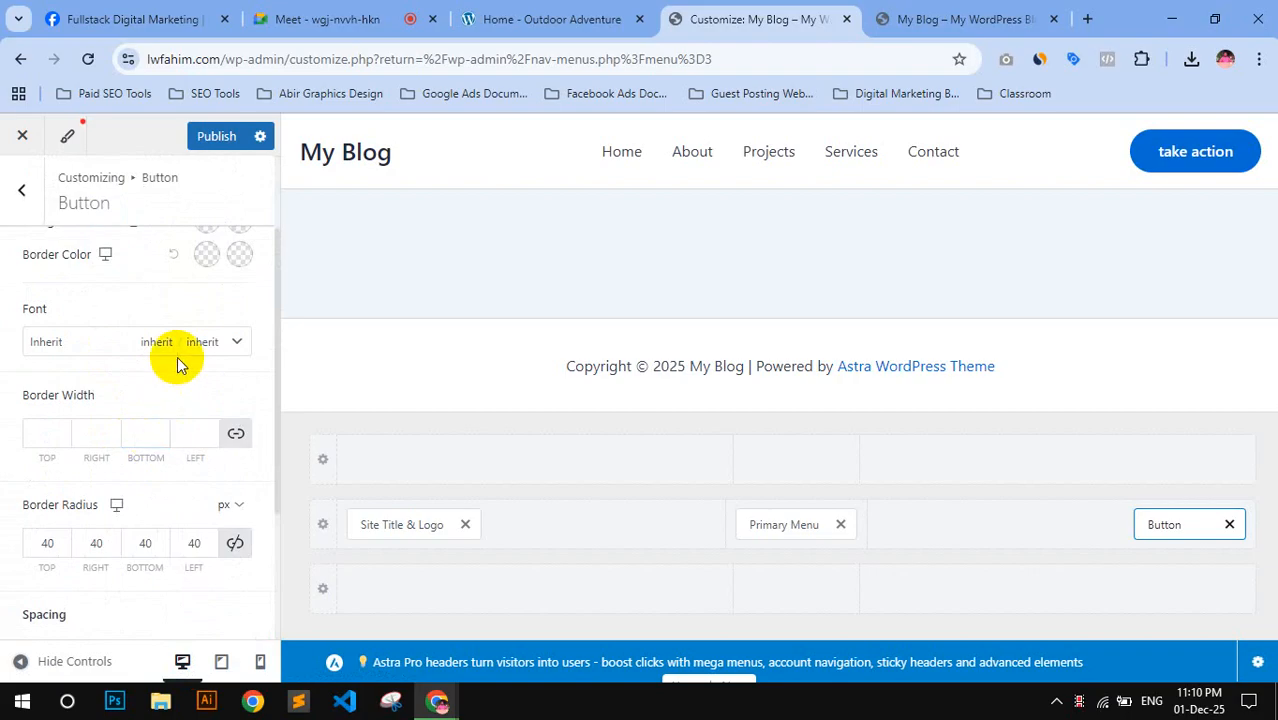
scroll(175, 350, up, 2)
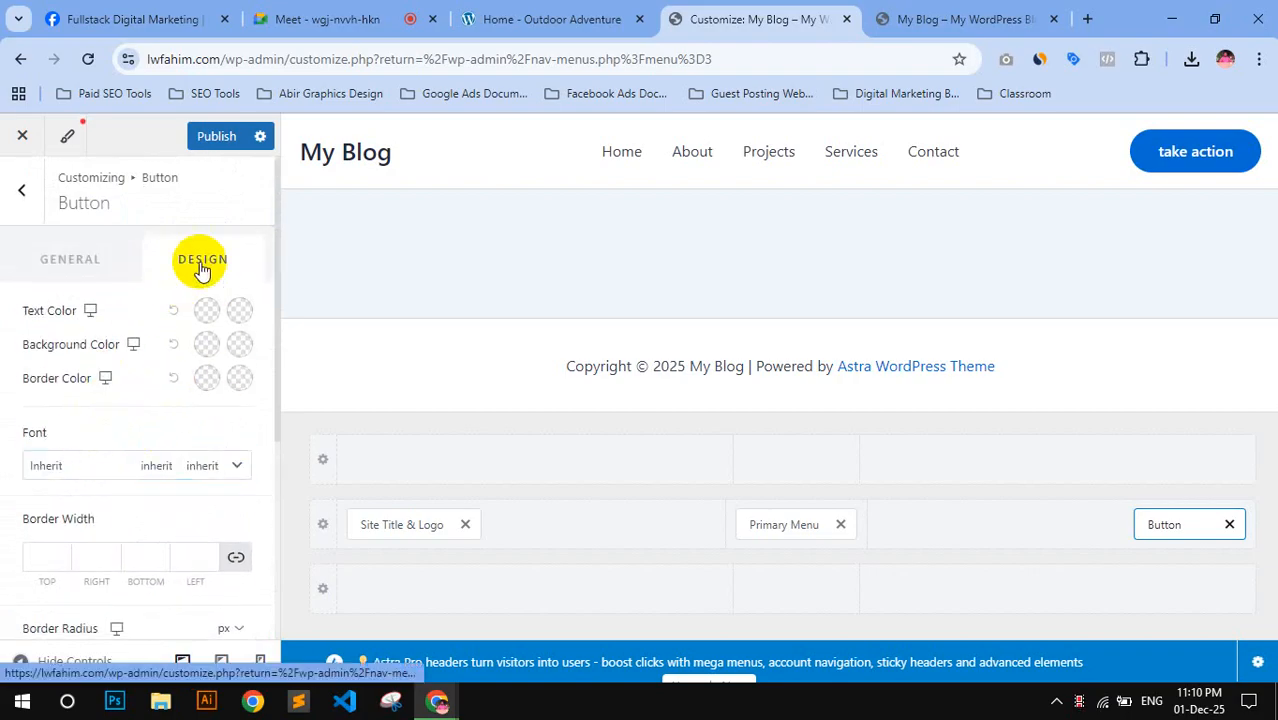
Step: Try Helvetica, then ADLaM Display, as the button's font family
click(243, 468)
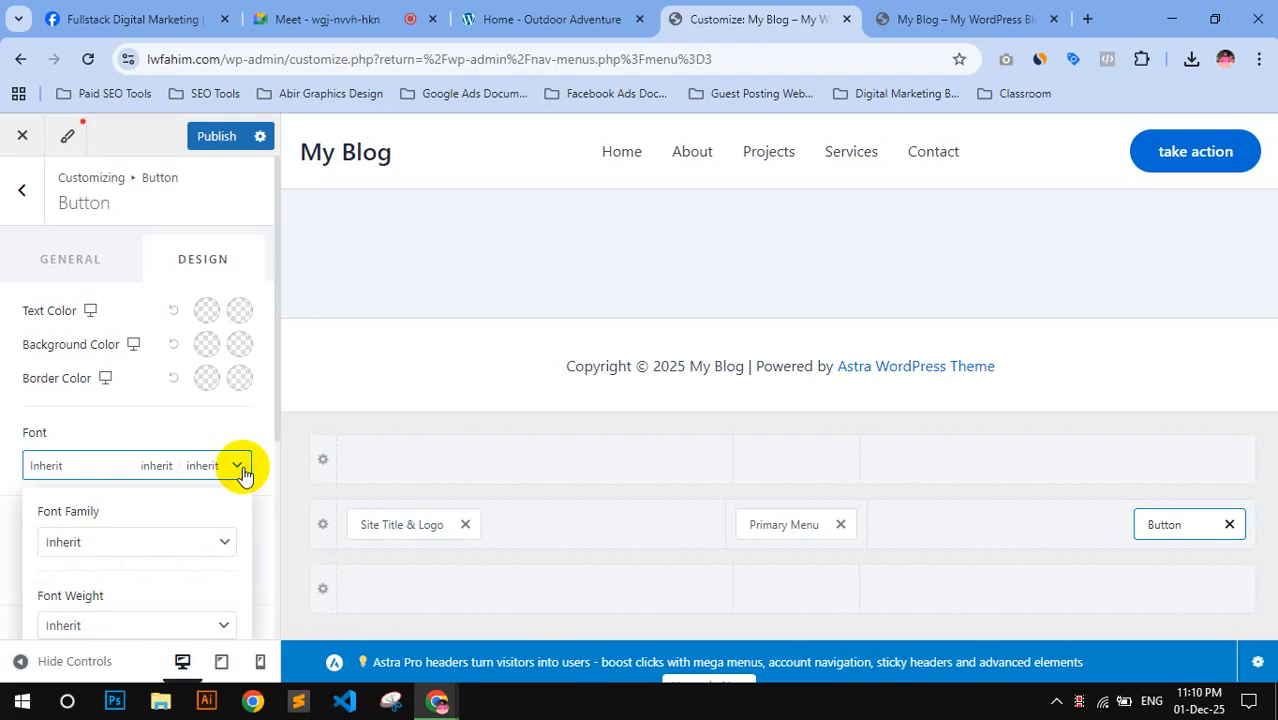
click(223, 542)
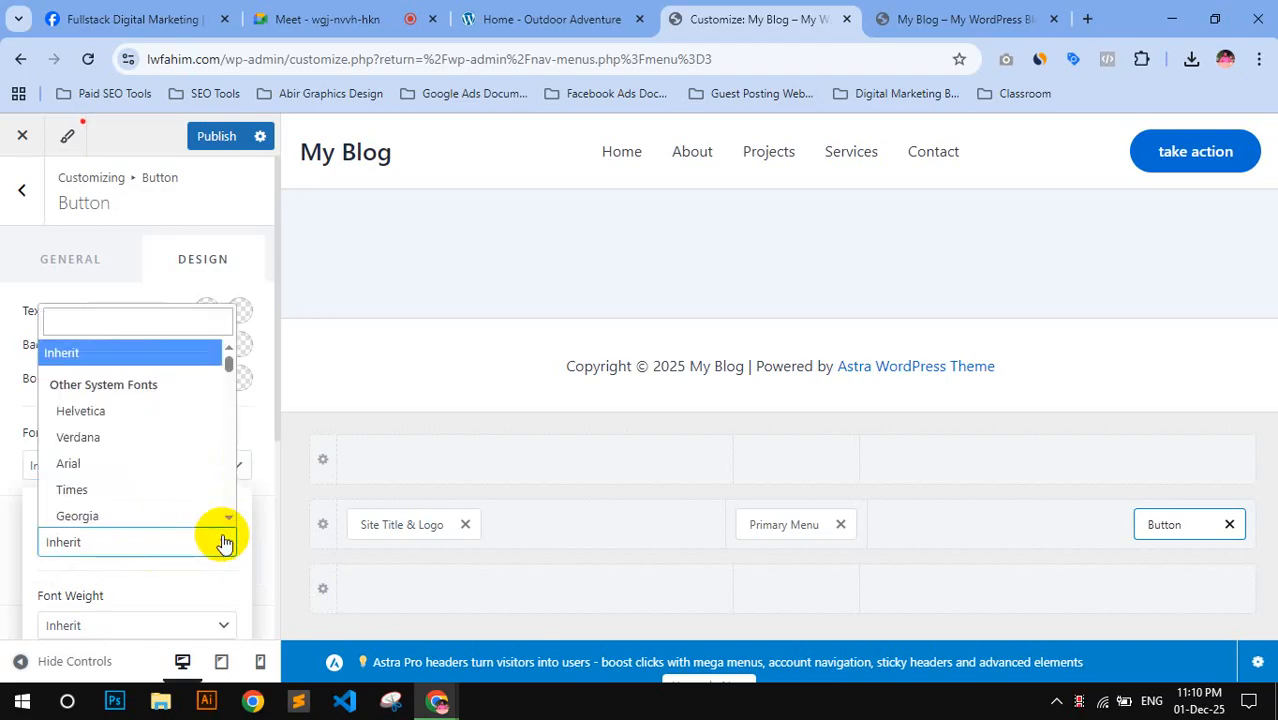
click(114, 414)
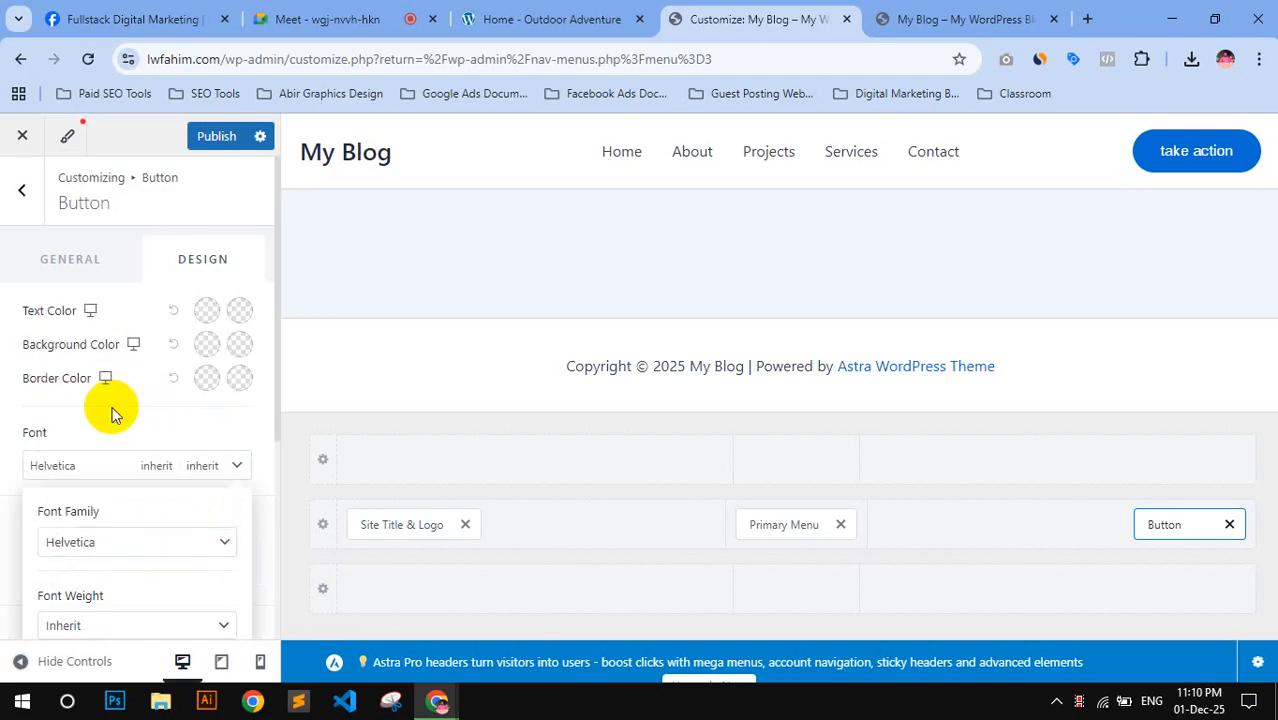
click(226, 469)
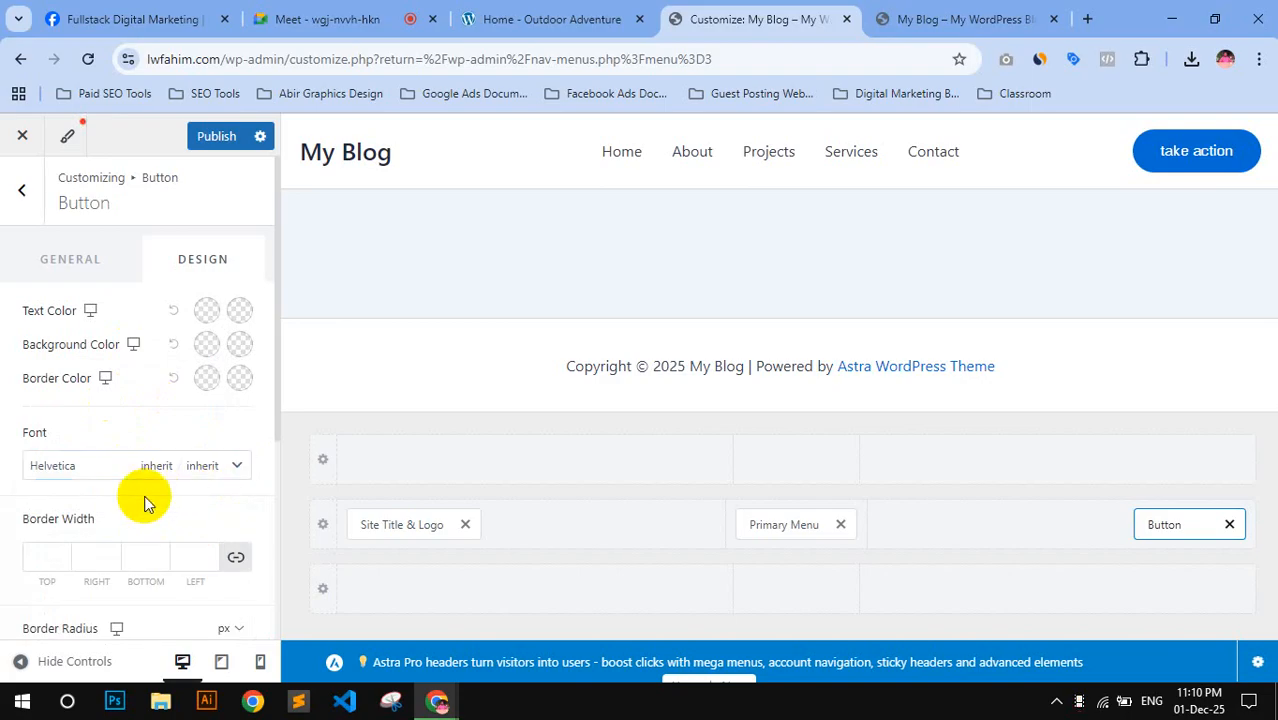
click(237, 466)
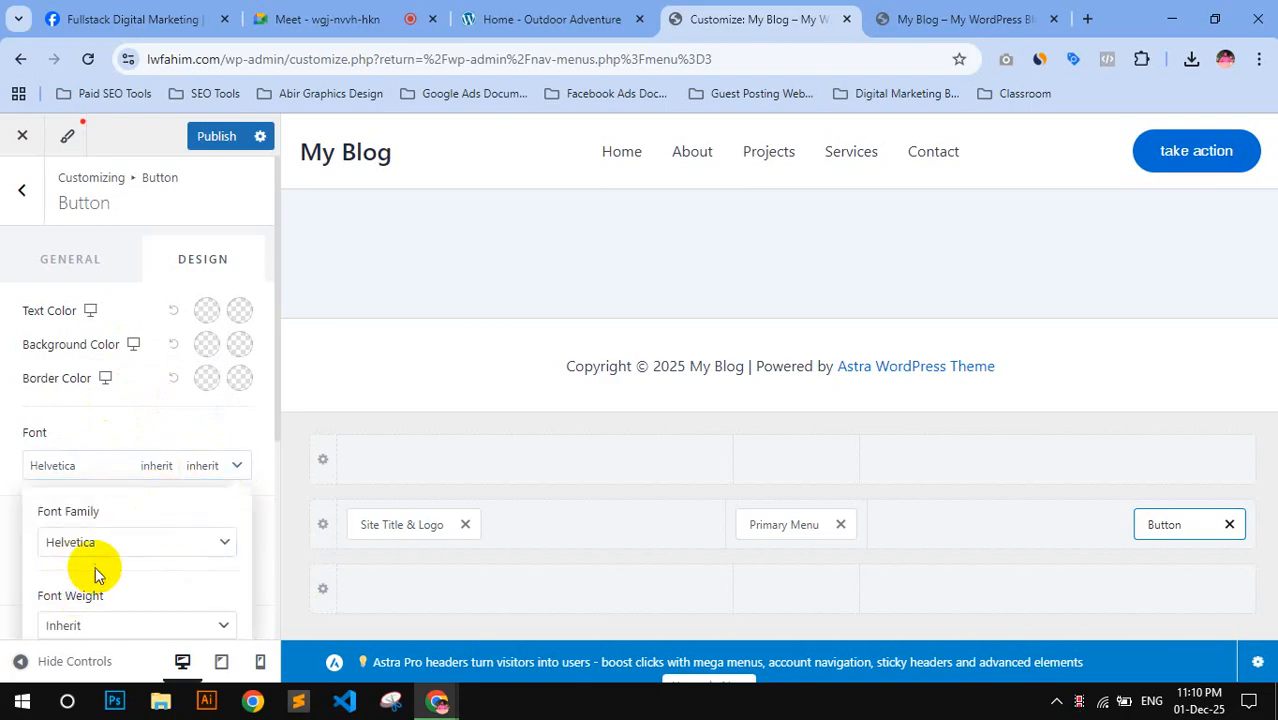
scroll(94, 568, down, 3)
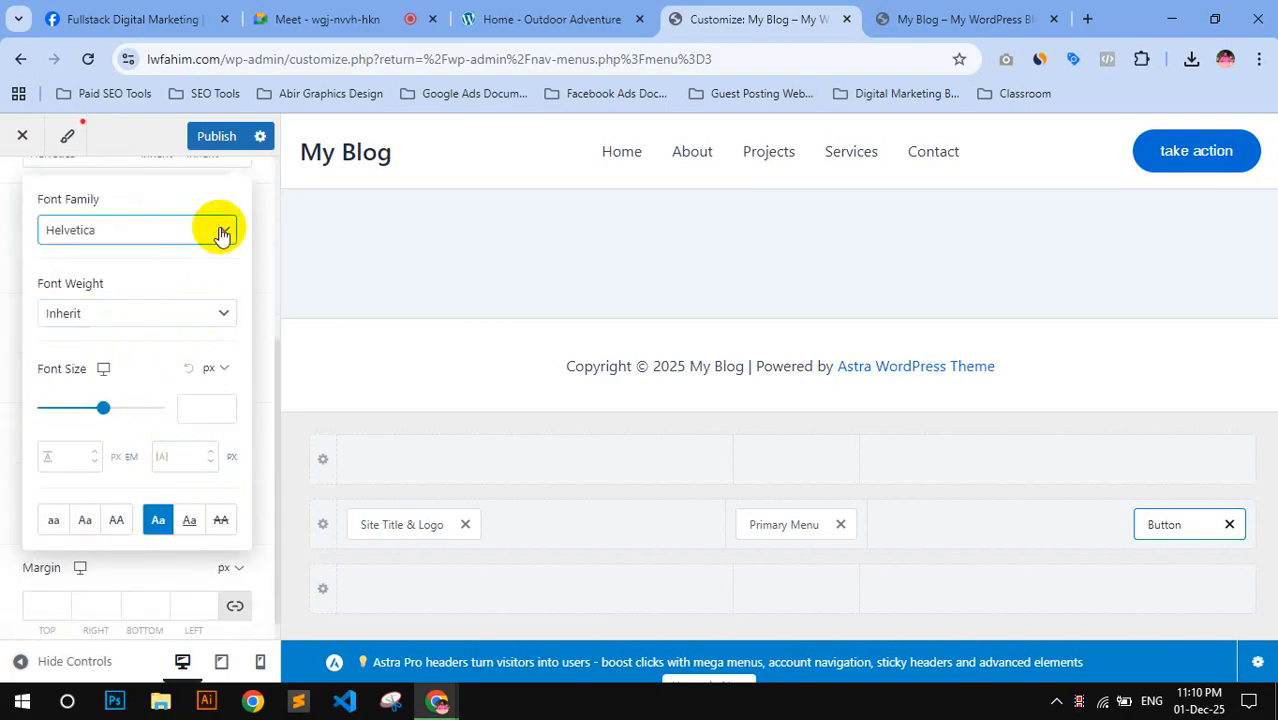
click(222, 234)
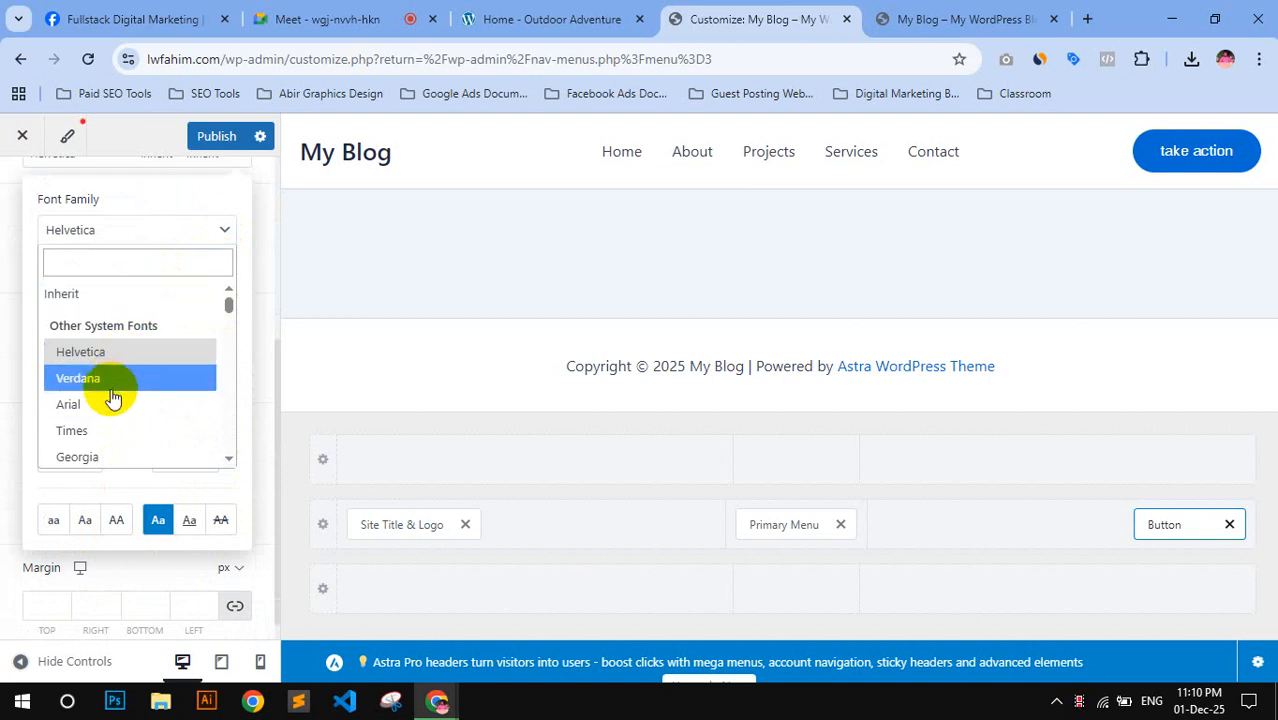
scroll(97, 444, down, 2)
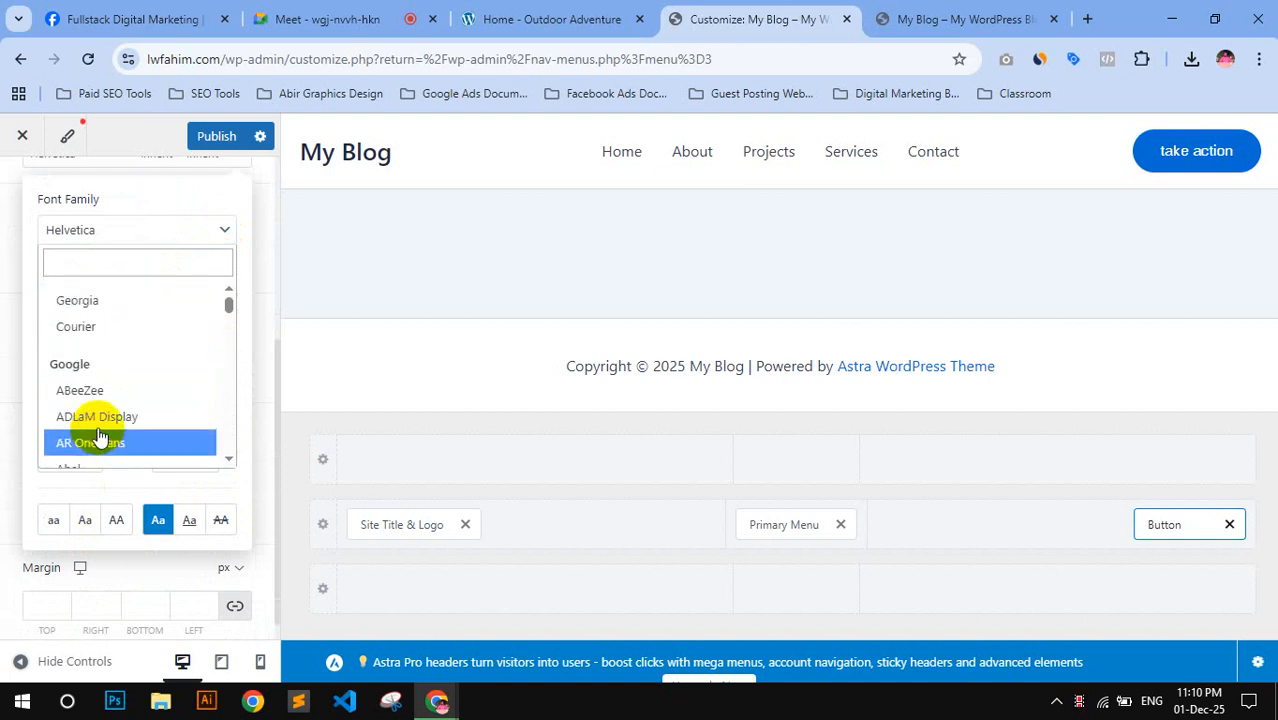
click(99, 418)
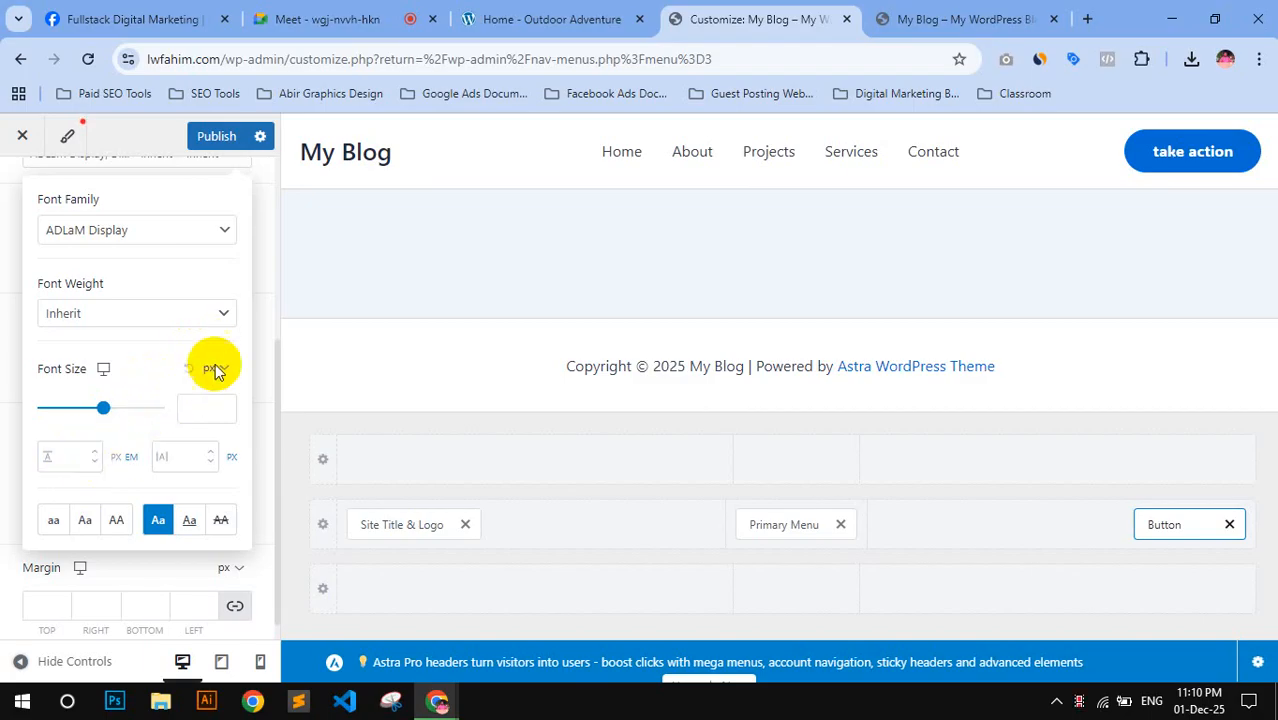
Step: Try Aleo, then settle on Arima as the button font
click(222, 231)
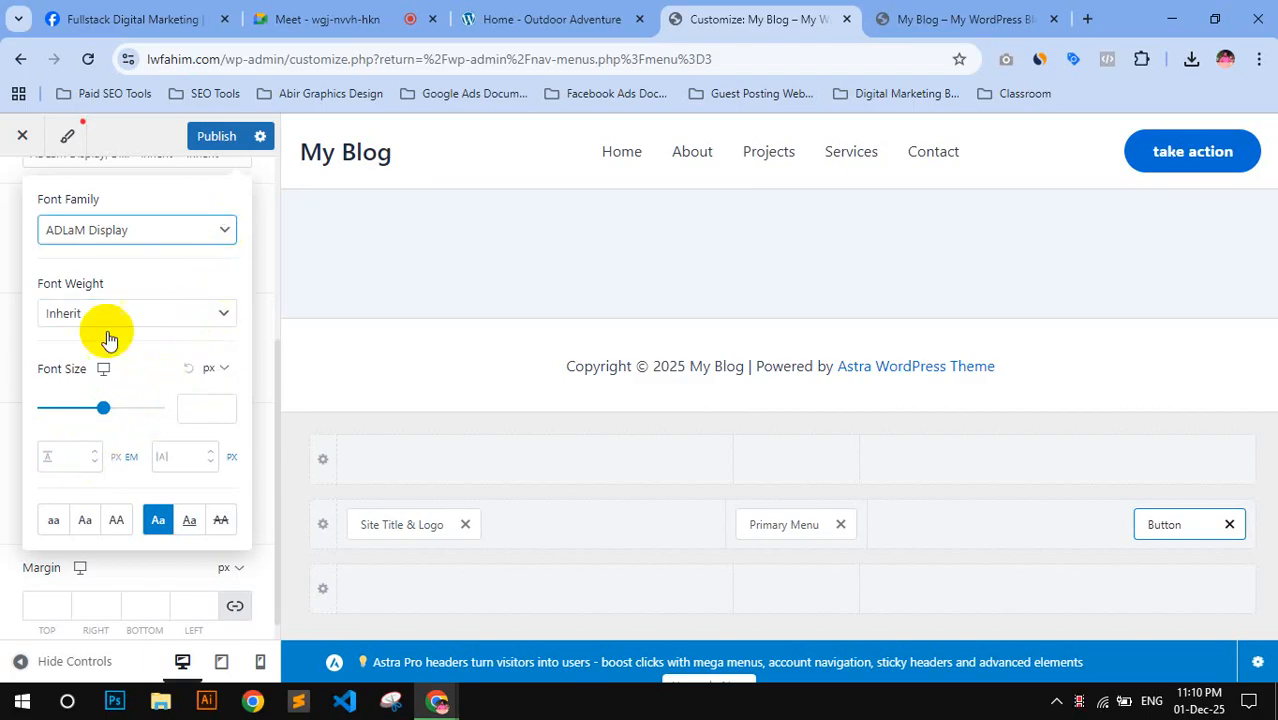
scroll(140, 408, down, 3)
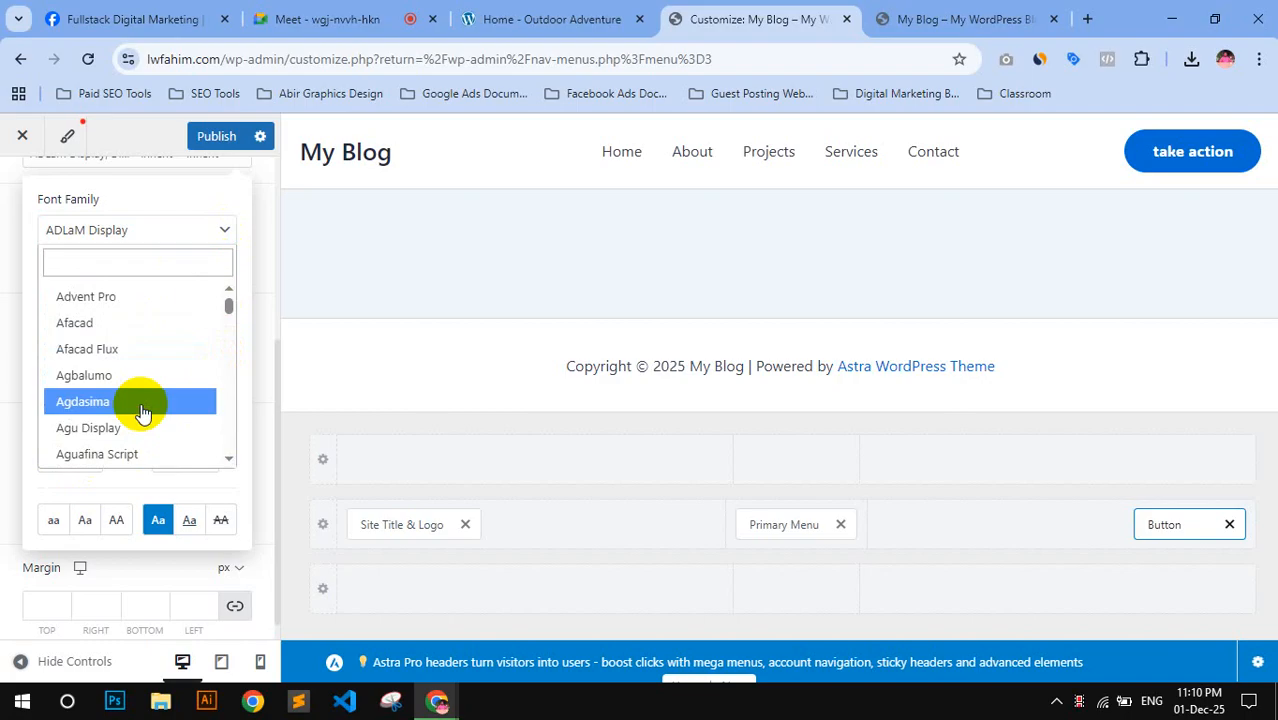
scroll(106, 390, down, 2)
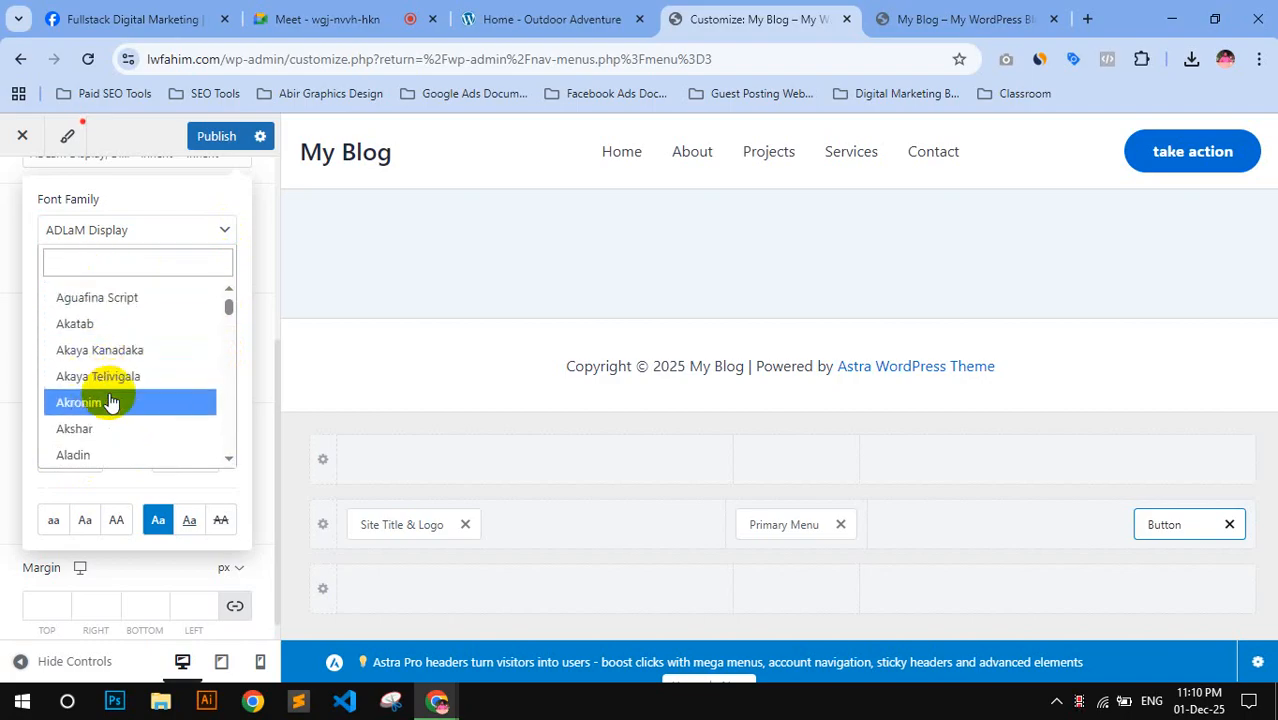
scroll(118, 370, down, 2)
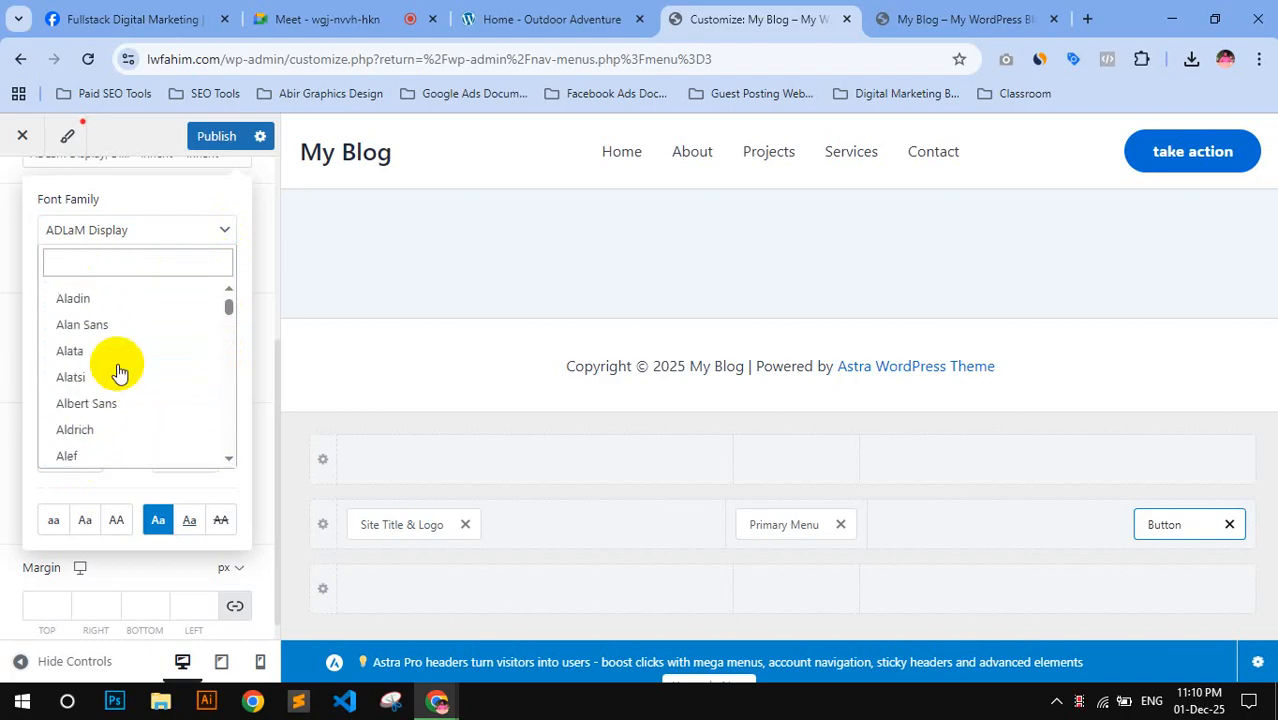
scroll(116, 436, down, 2)
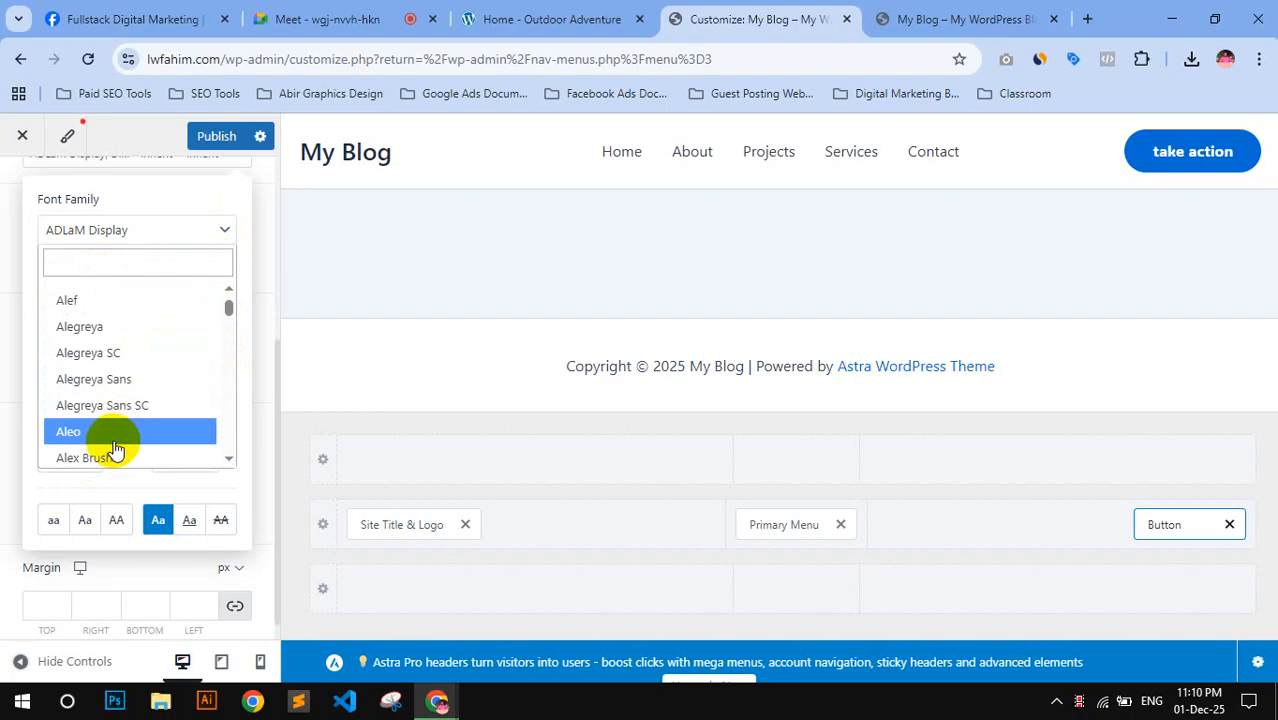
click(114, 445)
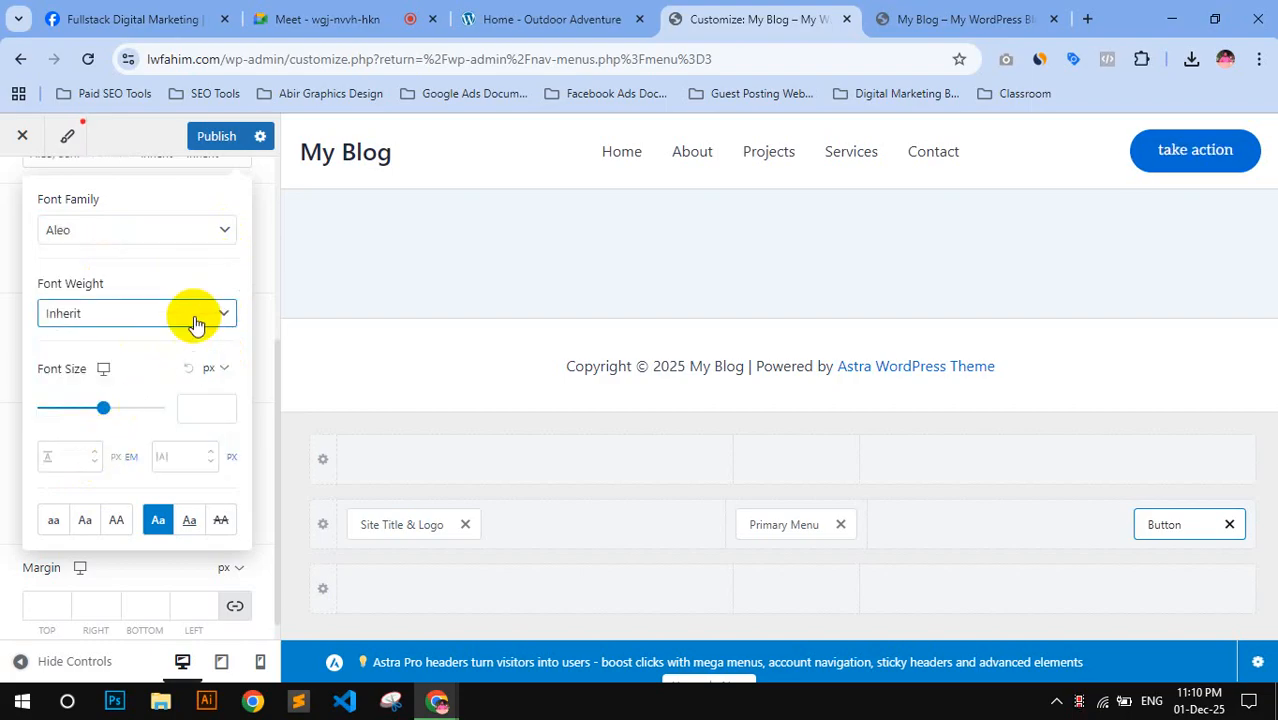
click(222, 232)
scroll(130, 360, down, 1)
scroll(120, 400, down, 6)
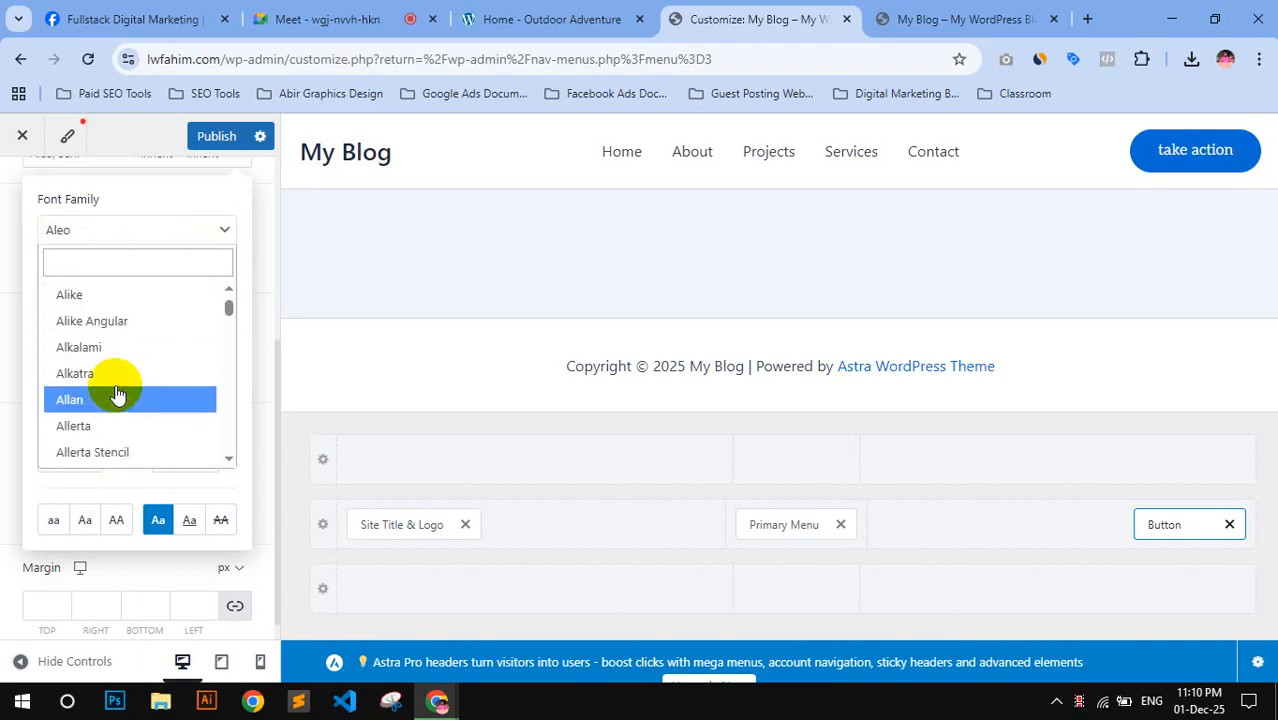
scroll(126, 420, down, 2)
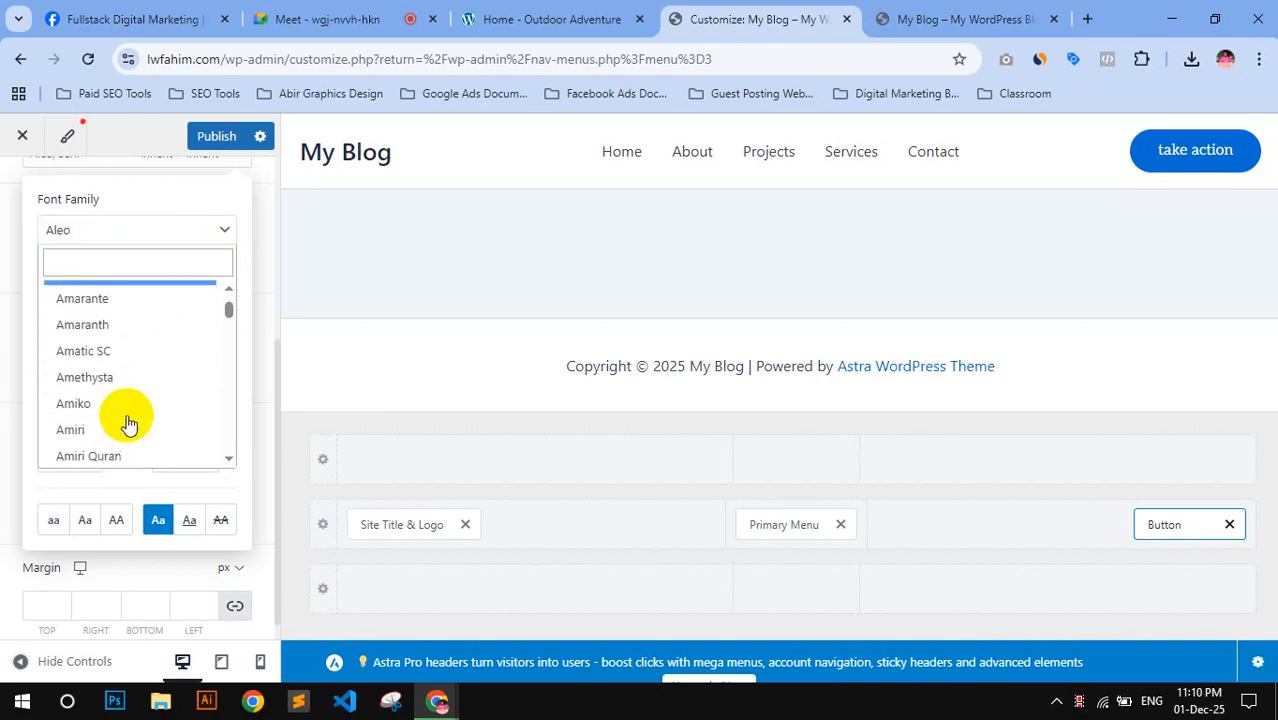
scroll(120, 430, down, 2)
scroll(115, 430, down, 4)
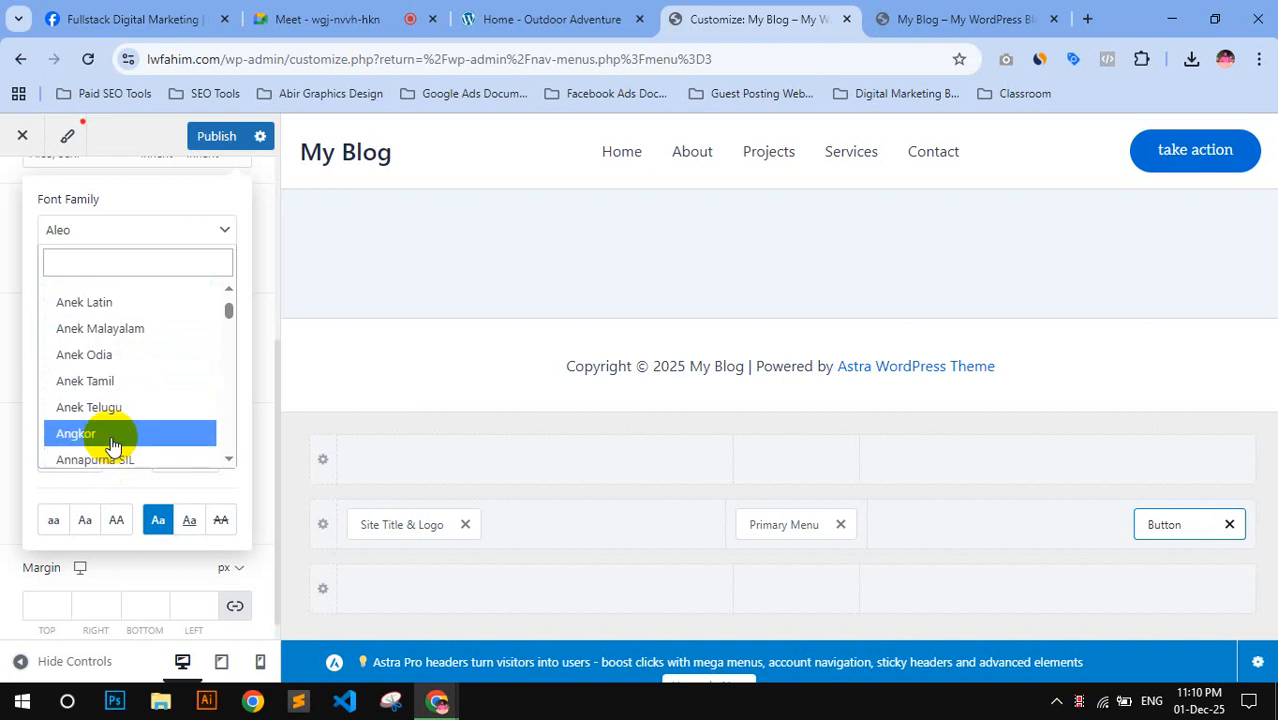
scroll(116, 390, down, 4)
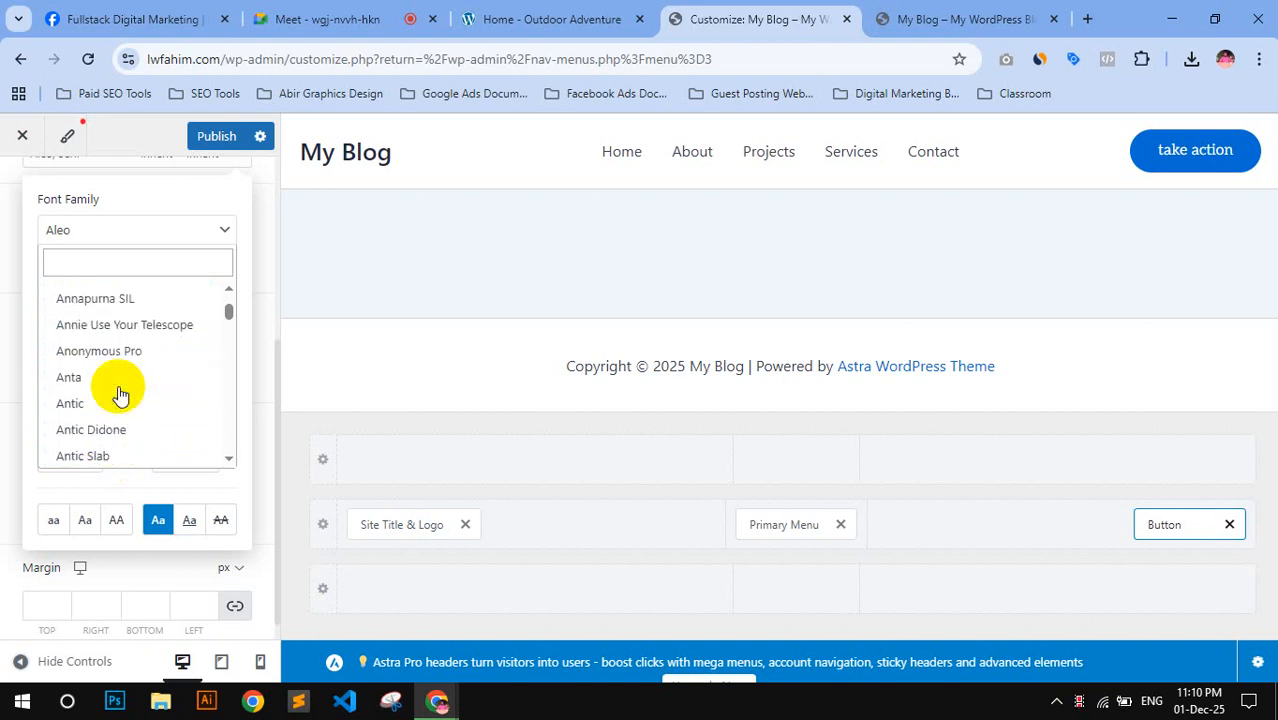
scroll(110, 448, down, 4)
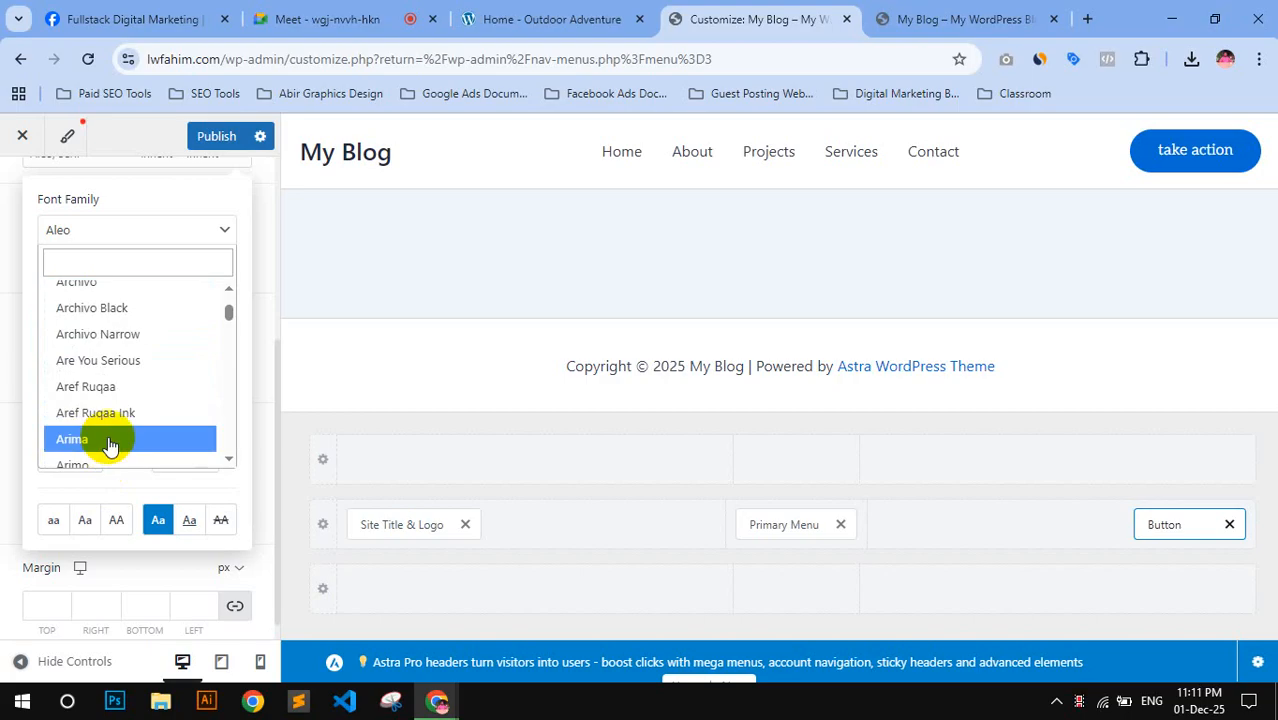
click(109, 440)
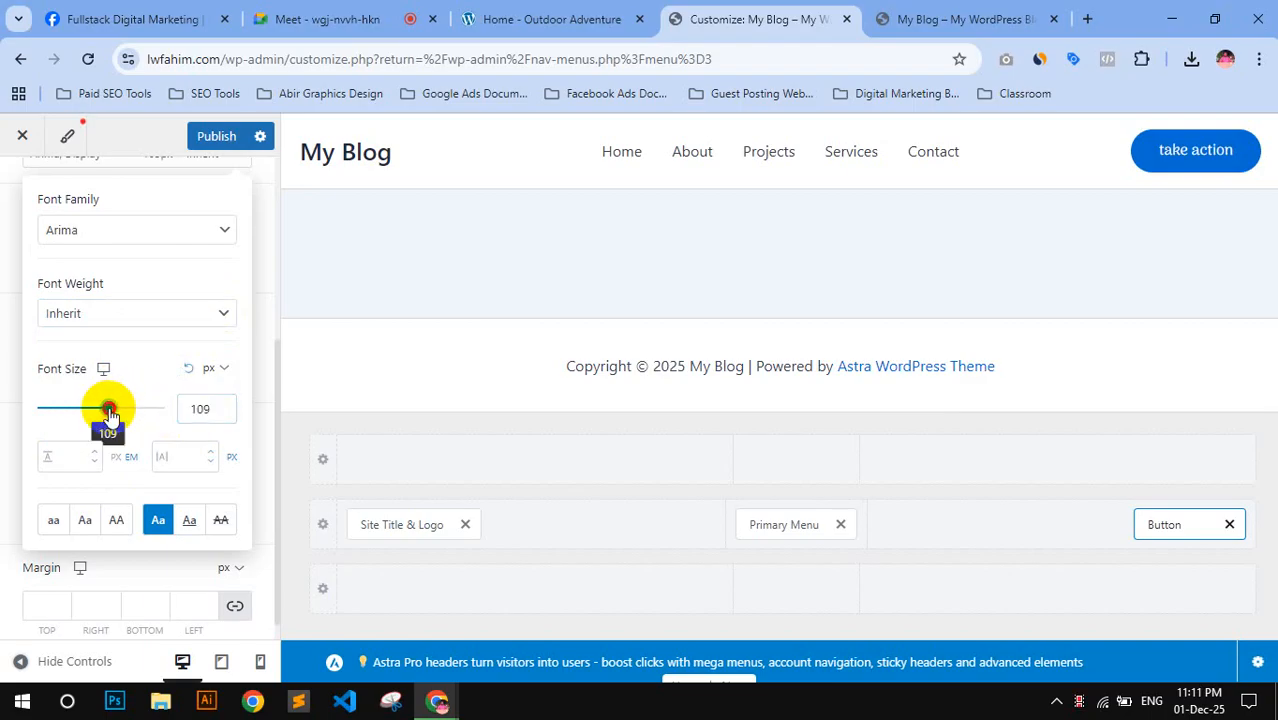
Step: Set the button text to 20 px and all uppercase
drag(110, 414, 40, 422)
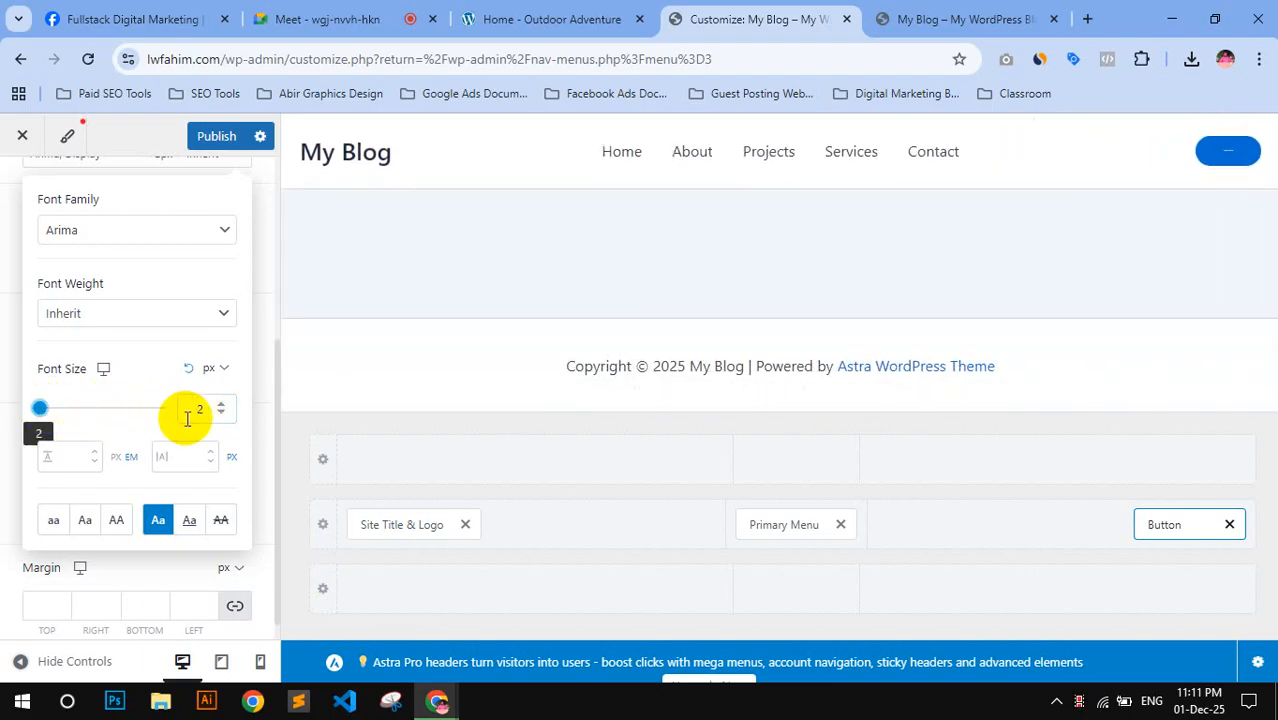
drag(203, 415, 170, 405)
text(1)
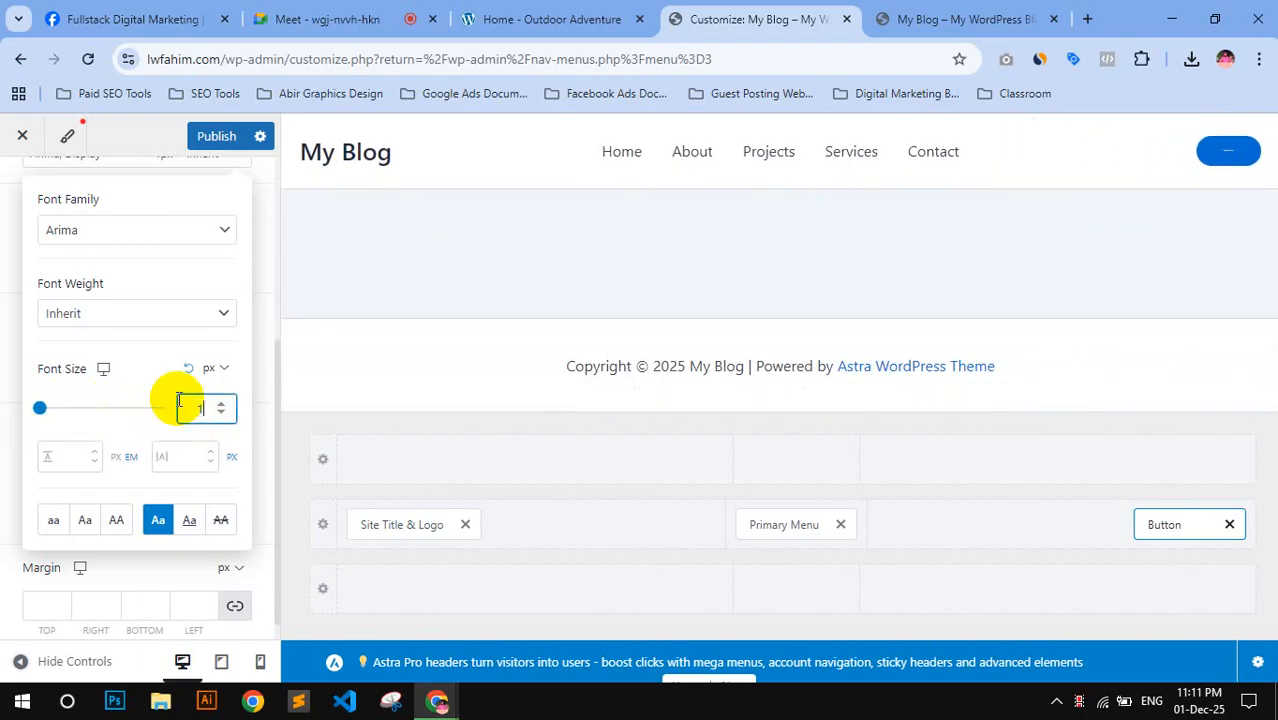
text(2)
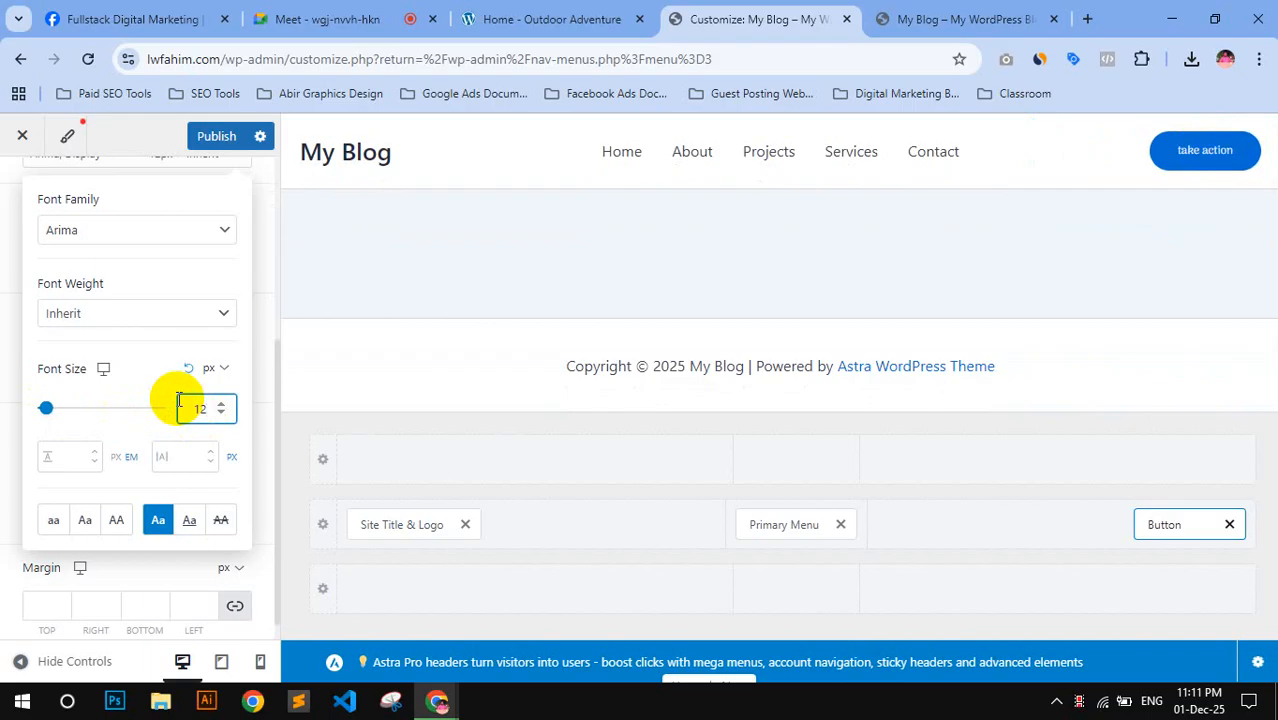
key(BackSpace)
key(BackSpace)
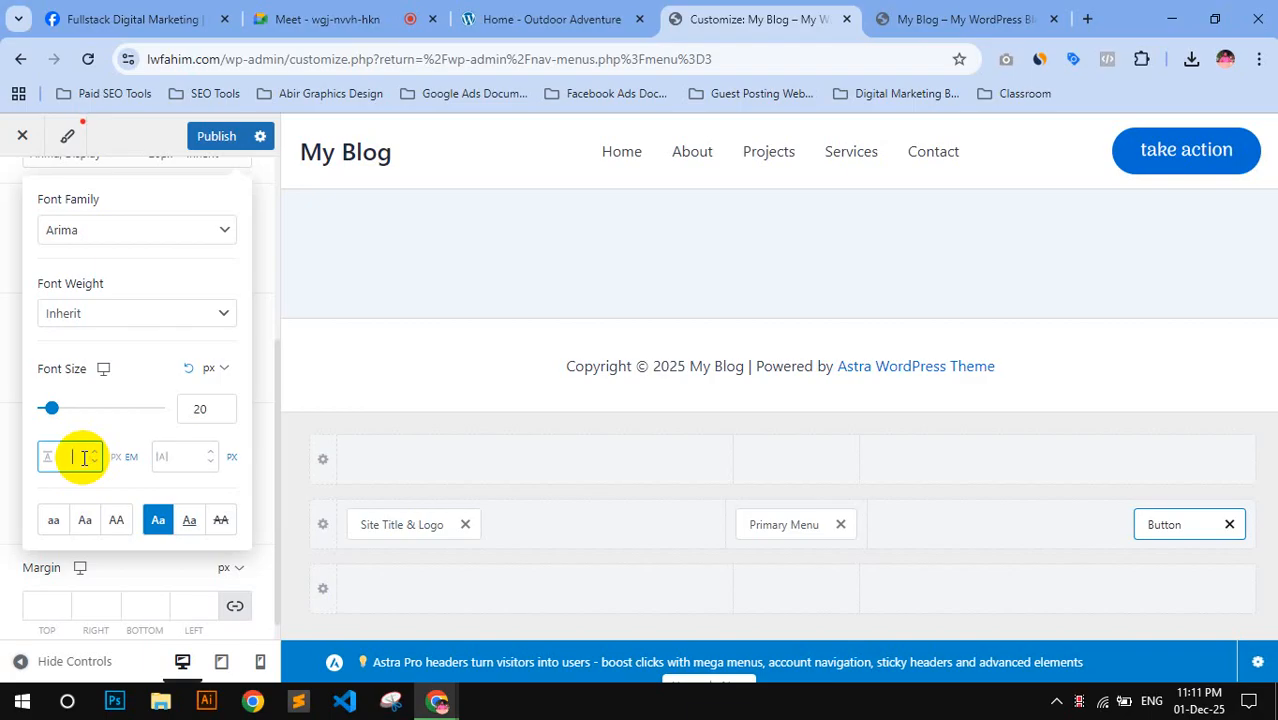
click(182, 465)
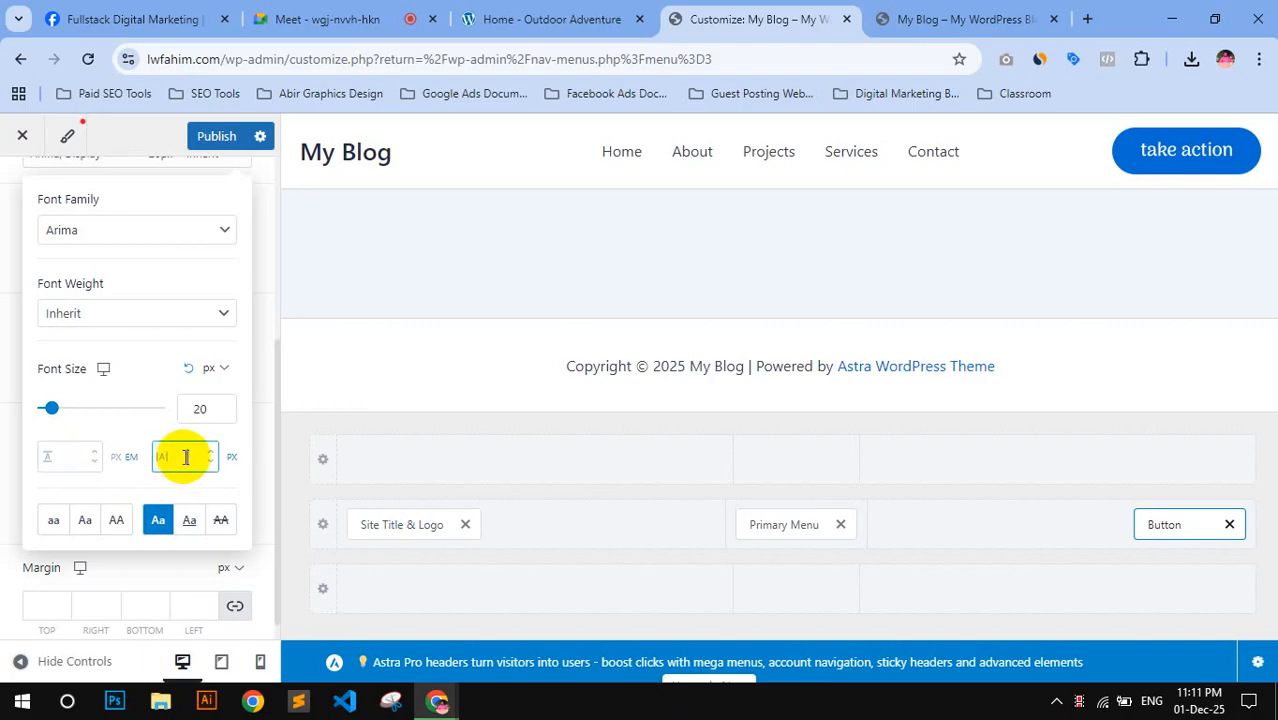
click(116, 528)
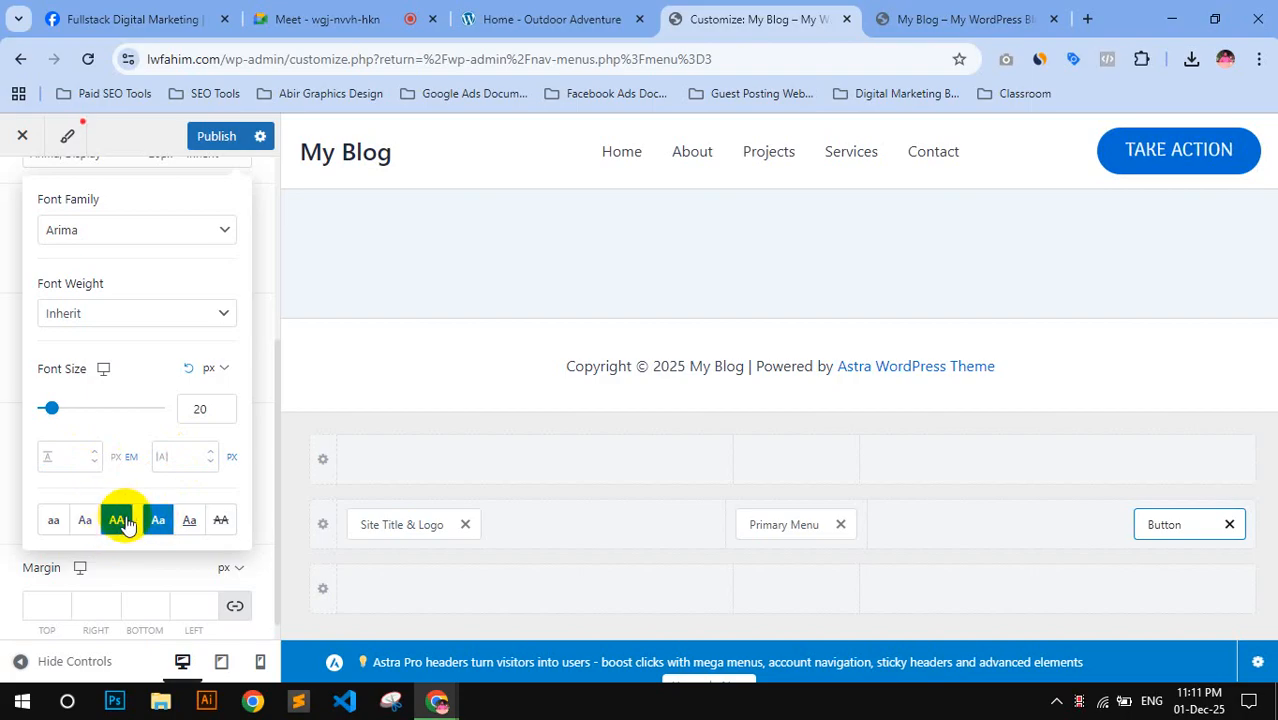
click(158, 520)
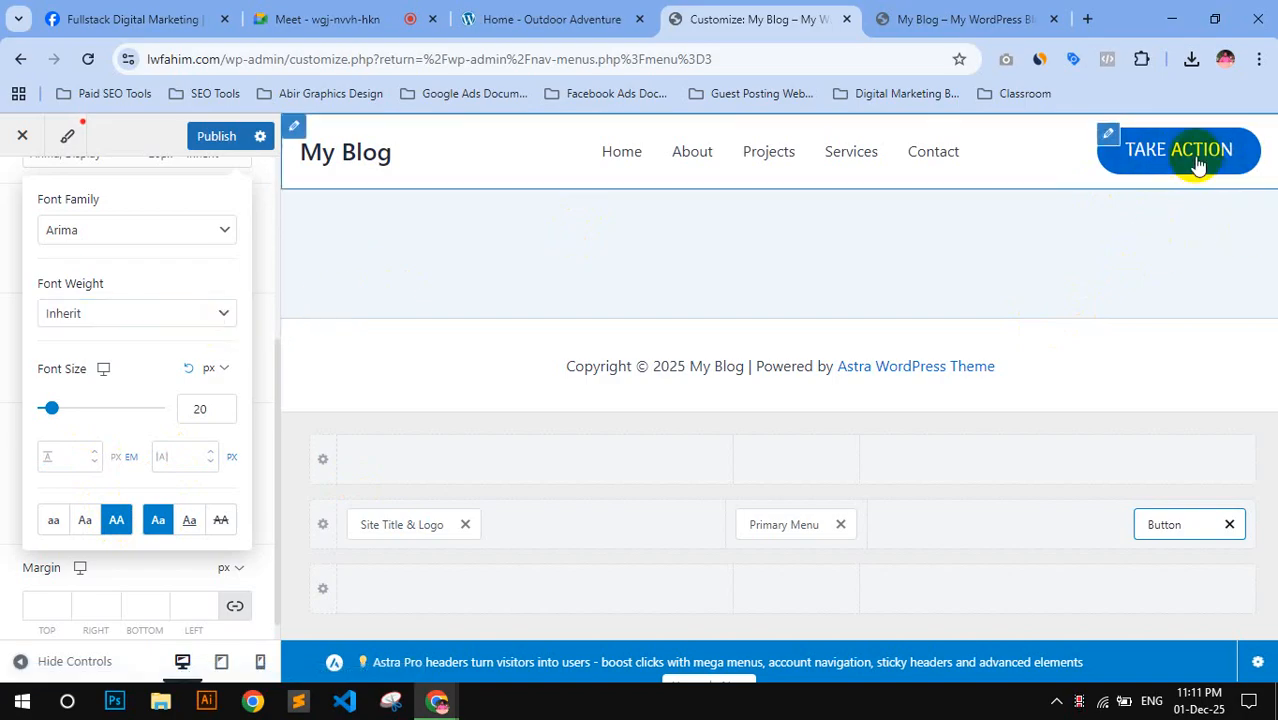
Step: Try Alegreya Sans, Verdana and Arial, then reset the button font to Inherit
click(214, 229)
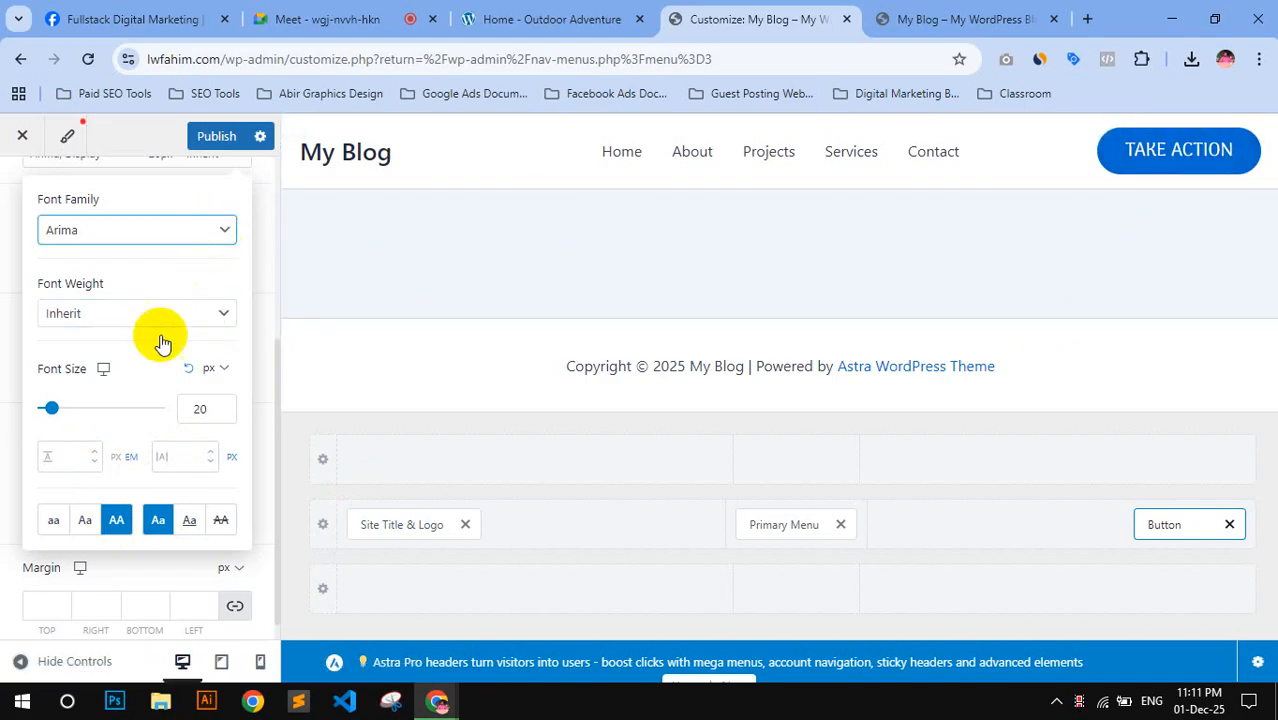
scroll(150, 345, up, 12)
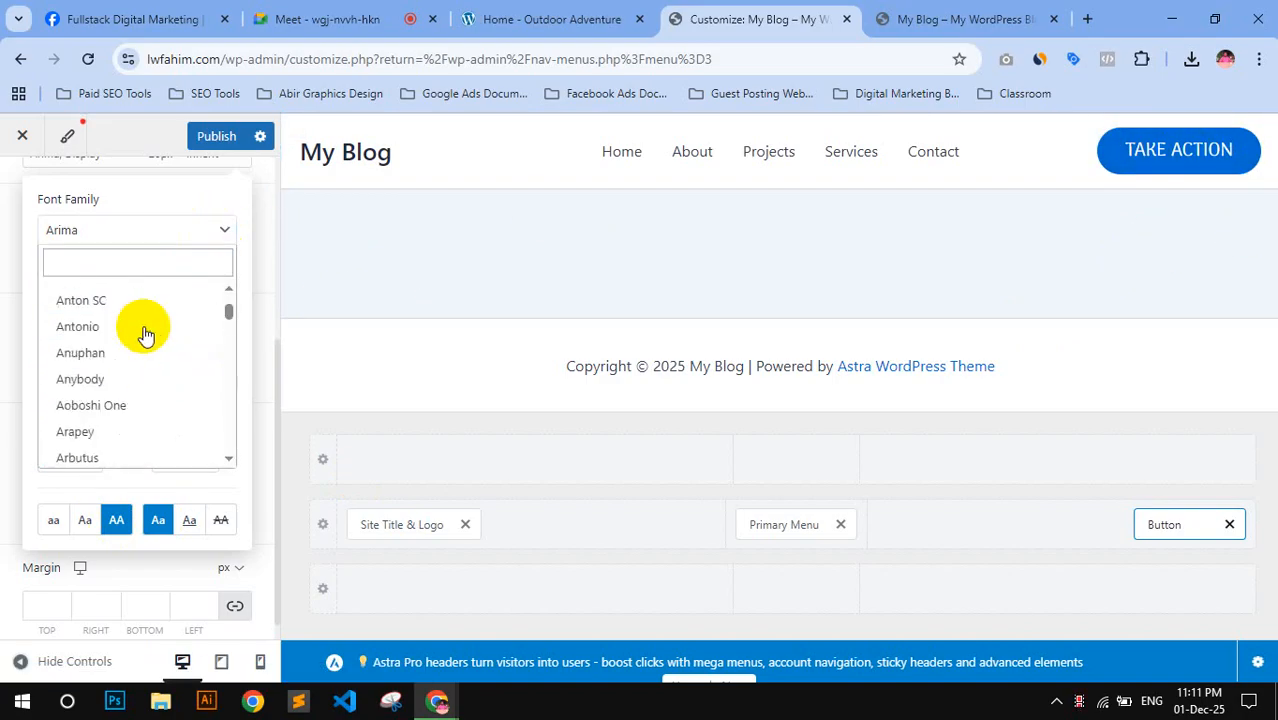
scroll(144, 334, up, 12)
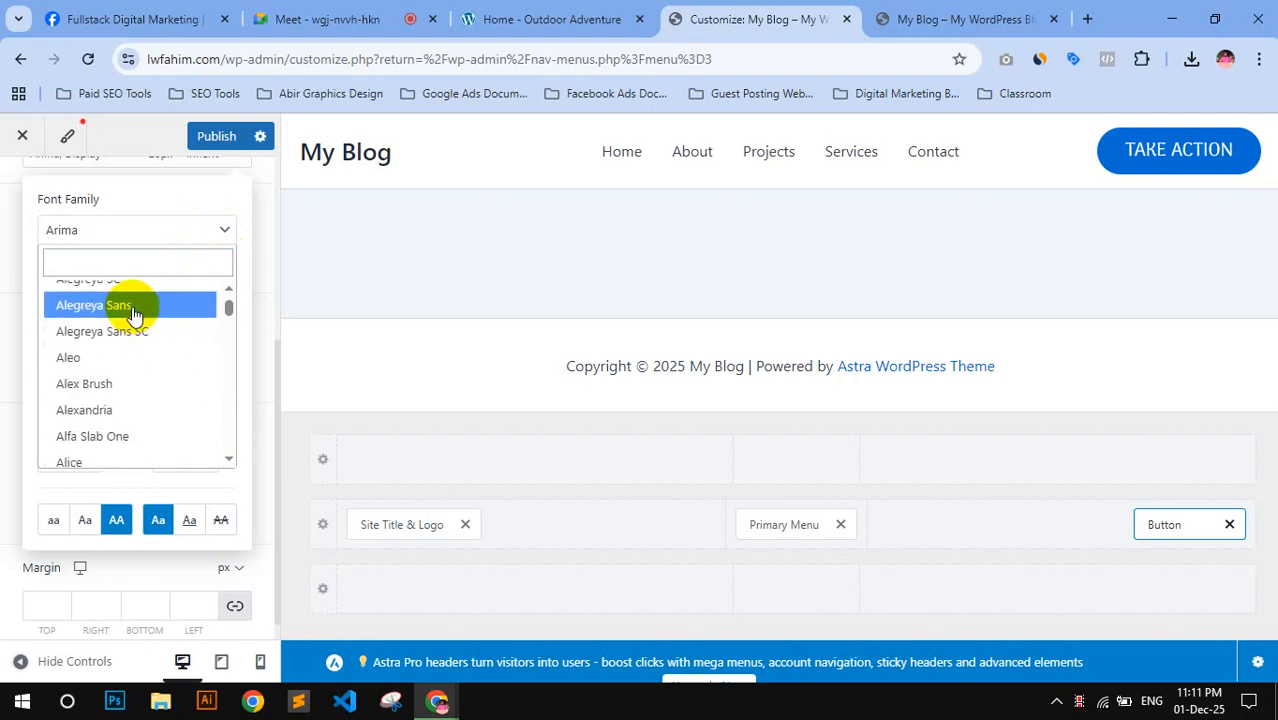
click(133, 304)
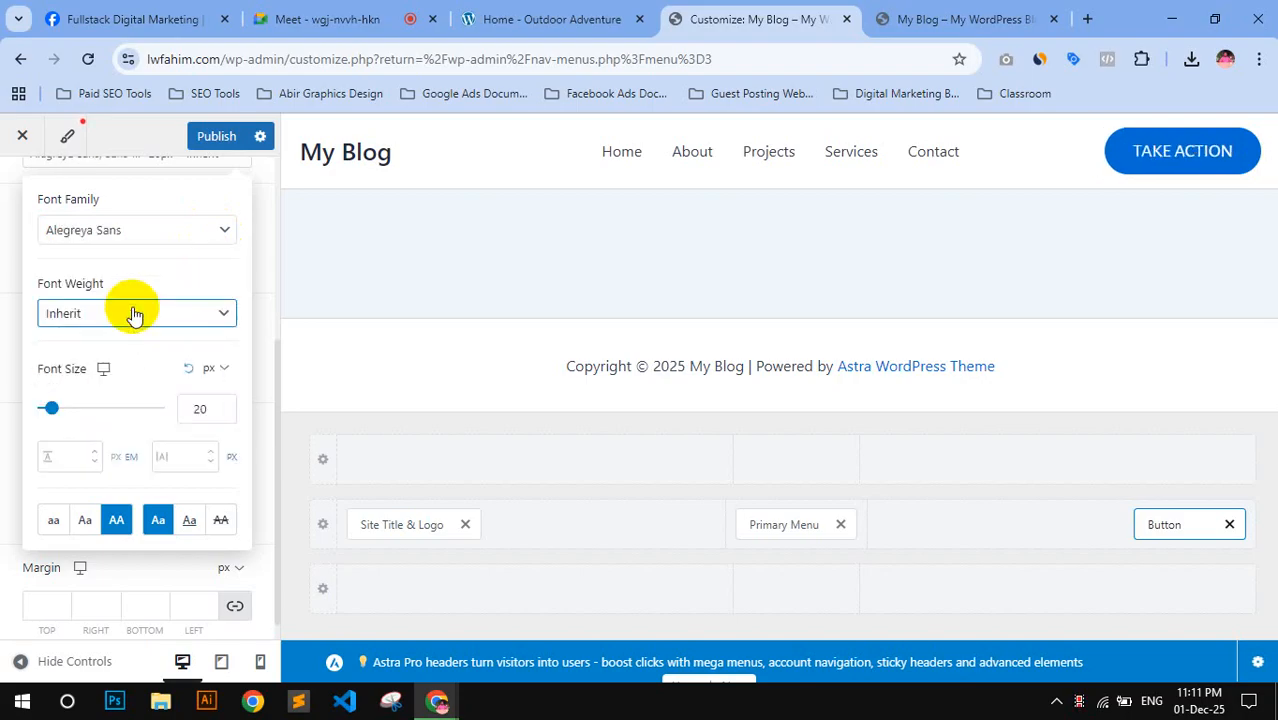
click(160, 232)
scroll(135, 318, up, 4)
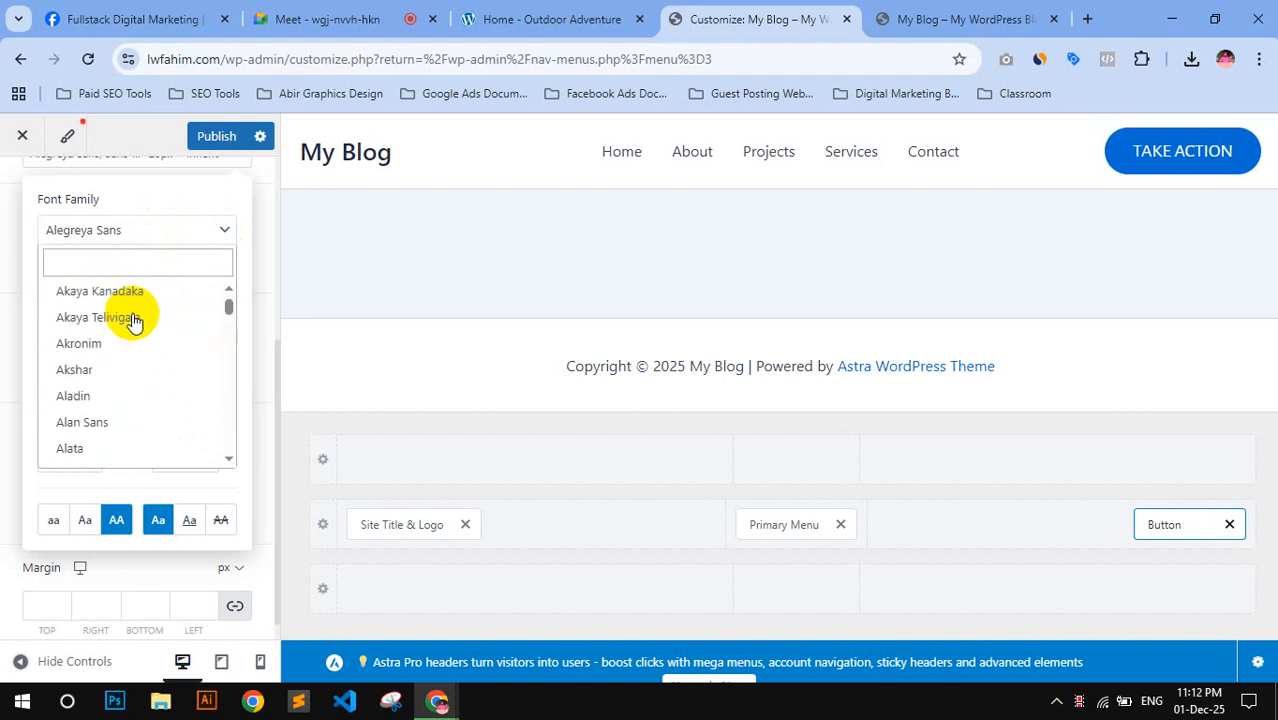
scroll(135, 320, up, 5)
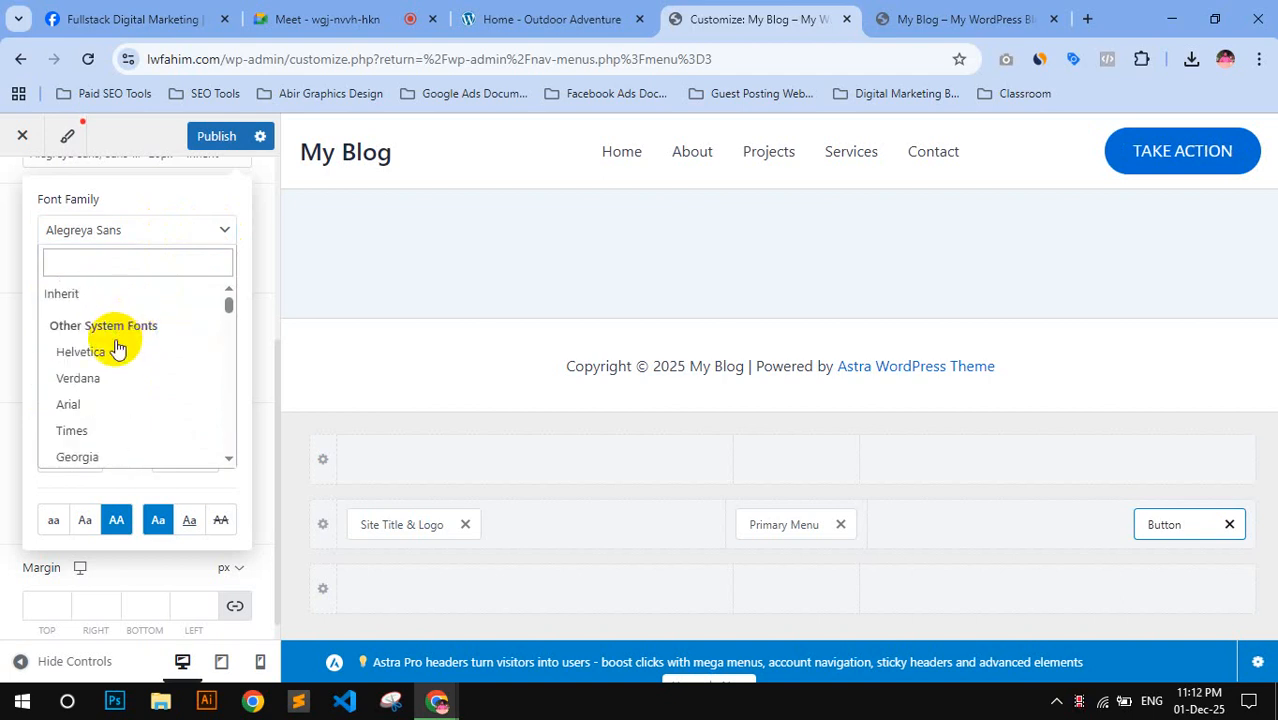
click(105, 379)
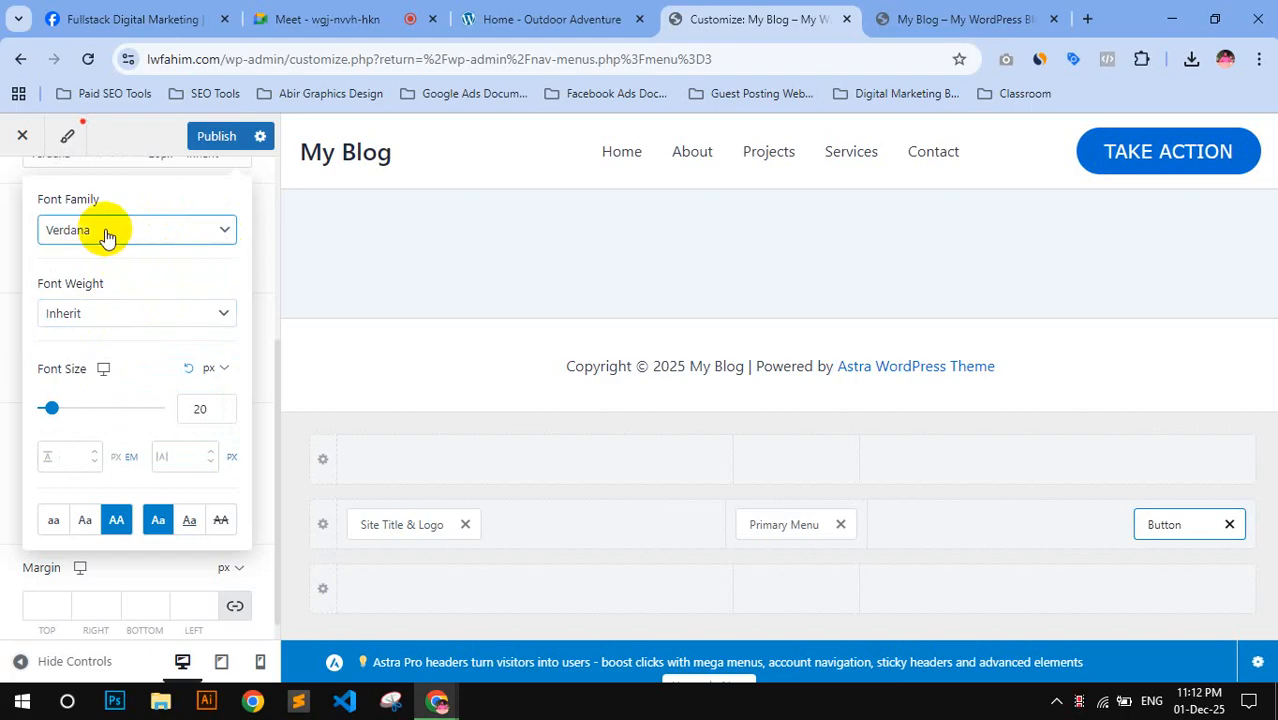
click(107, 232)
click(115, 408)
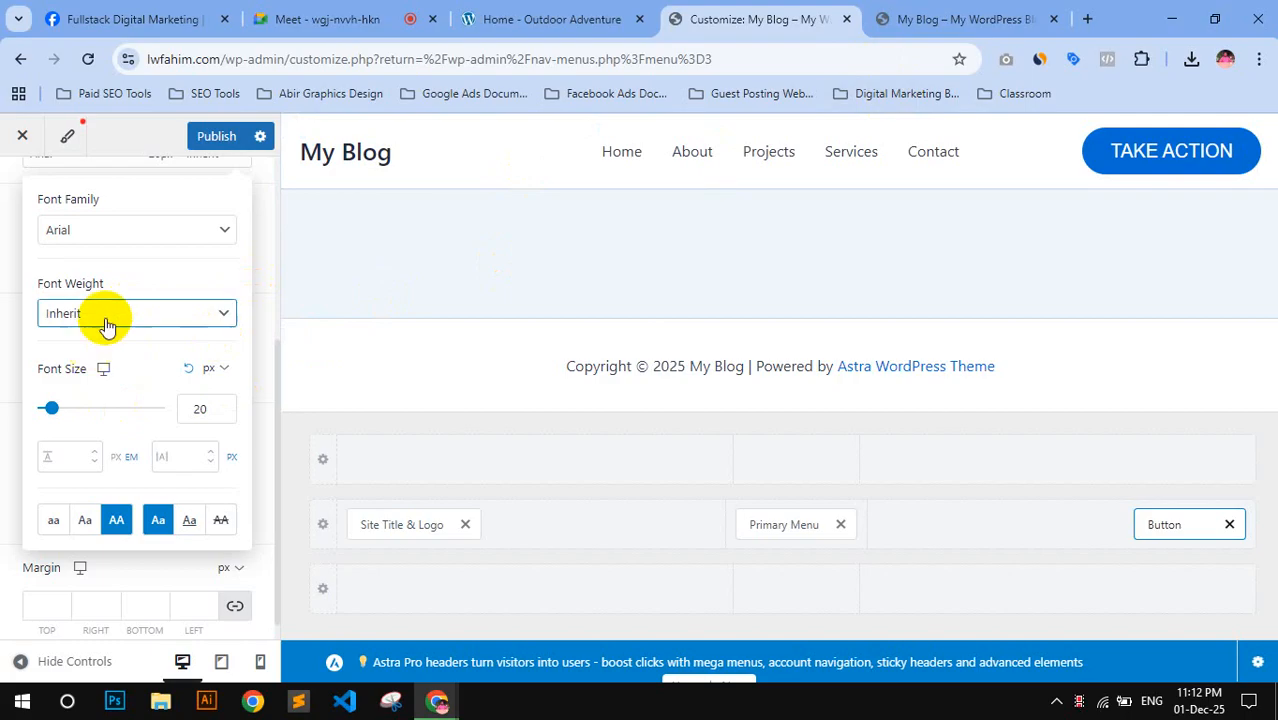
click(226, 234)
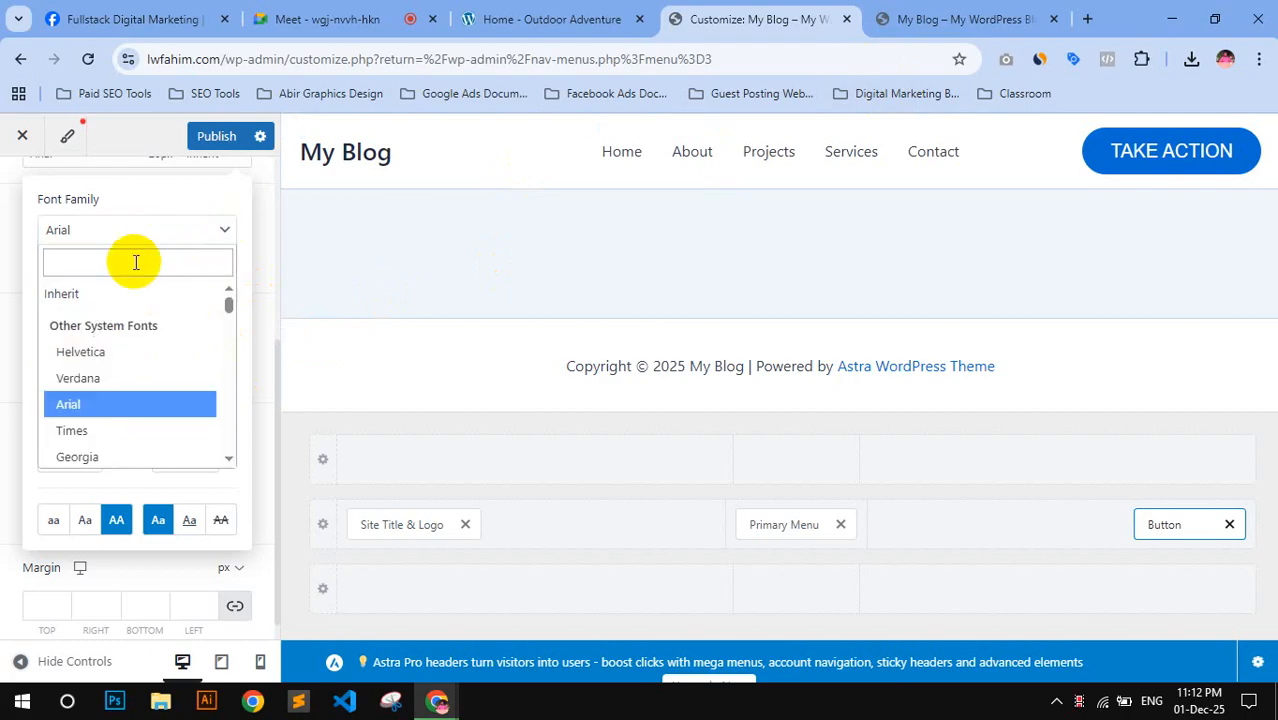
click(77, 300)
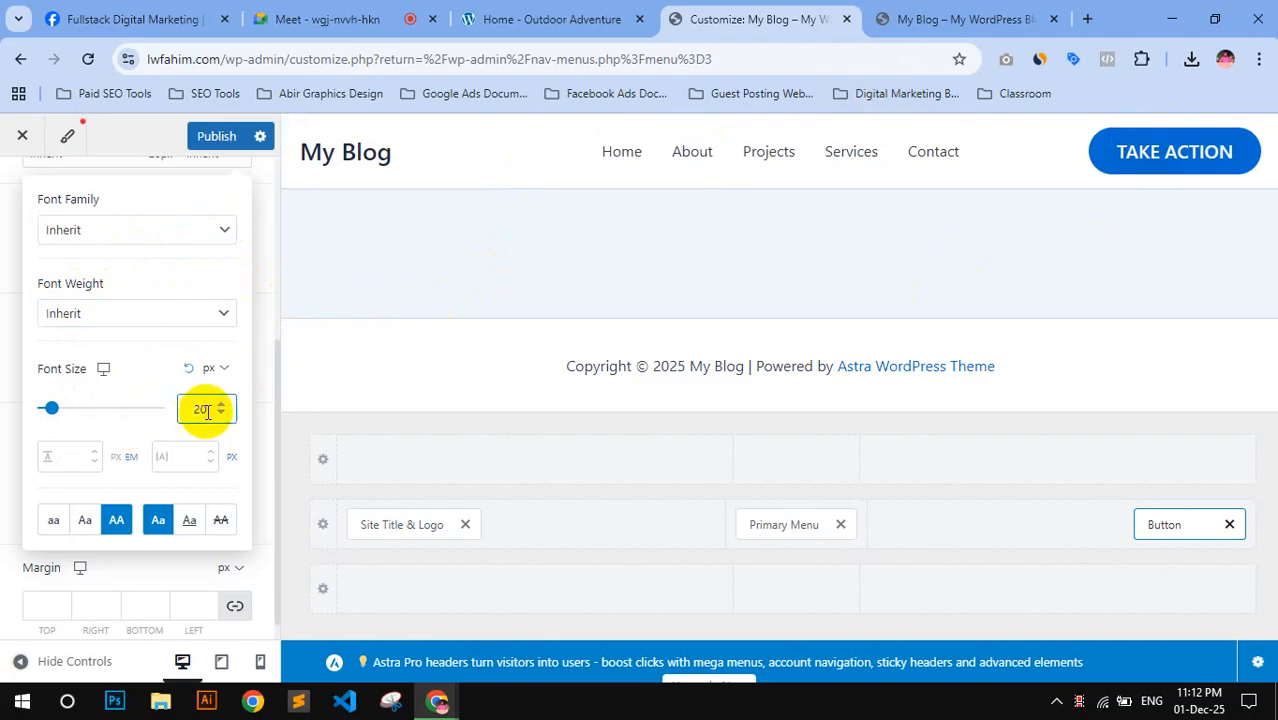
Step: Set the button font size to 16 px and publish
drag(206, 411, 178, 420)
text(1)
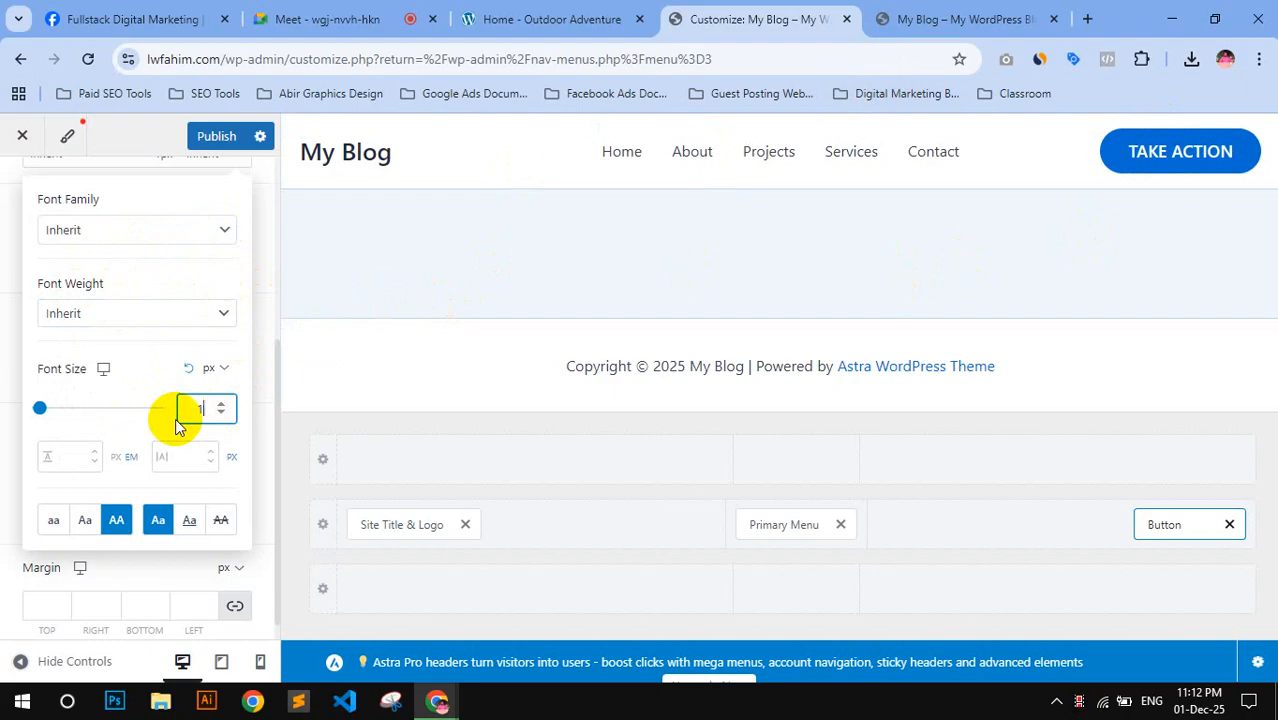
text(86)
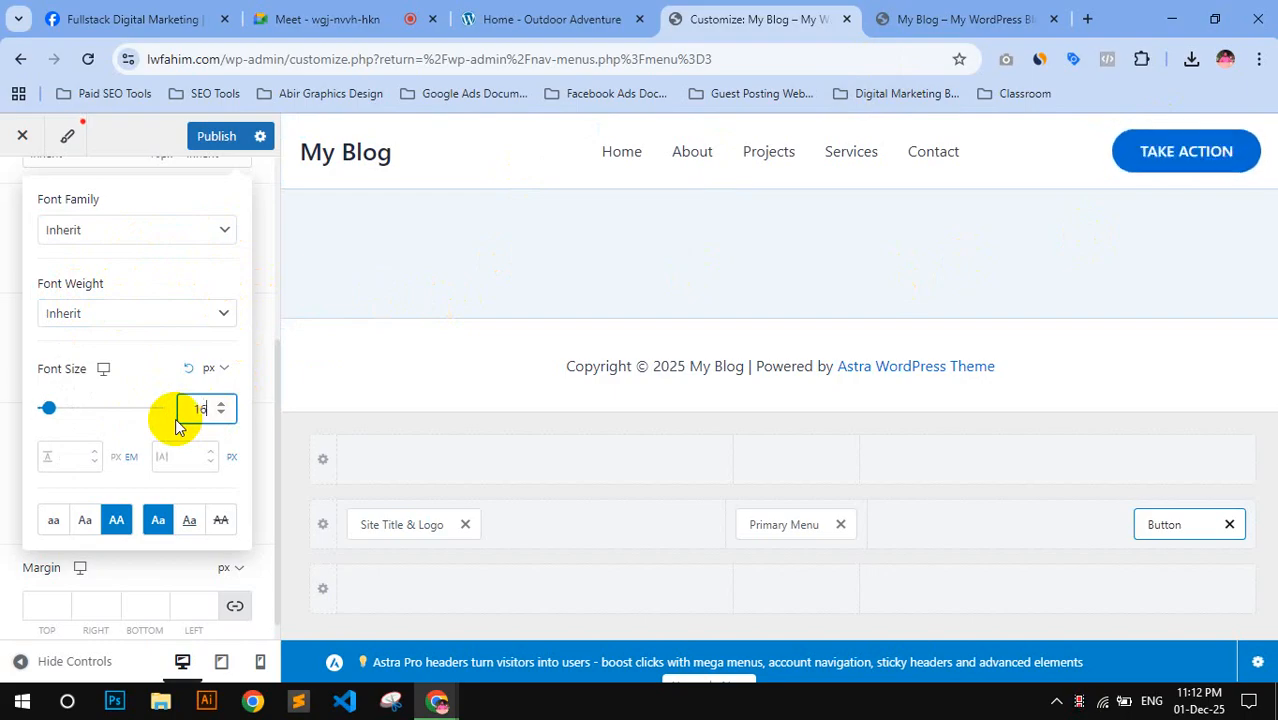
scroll(120, 505, down, 1)
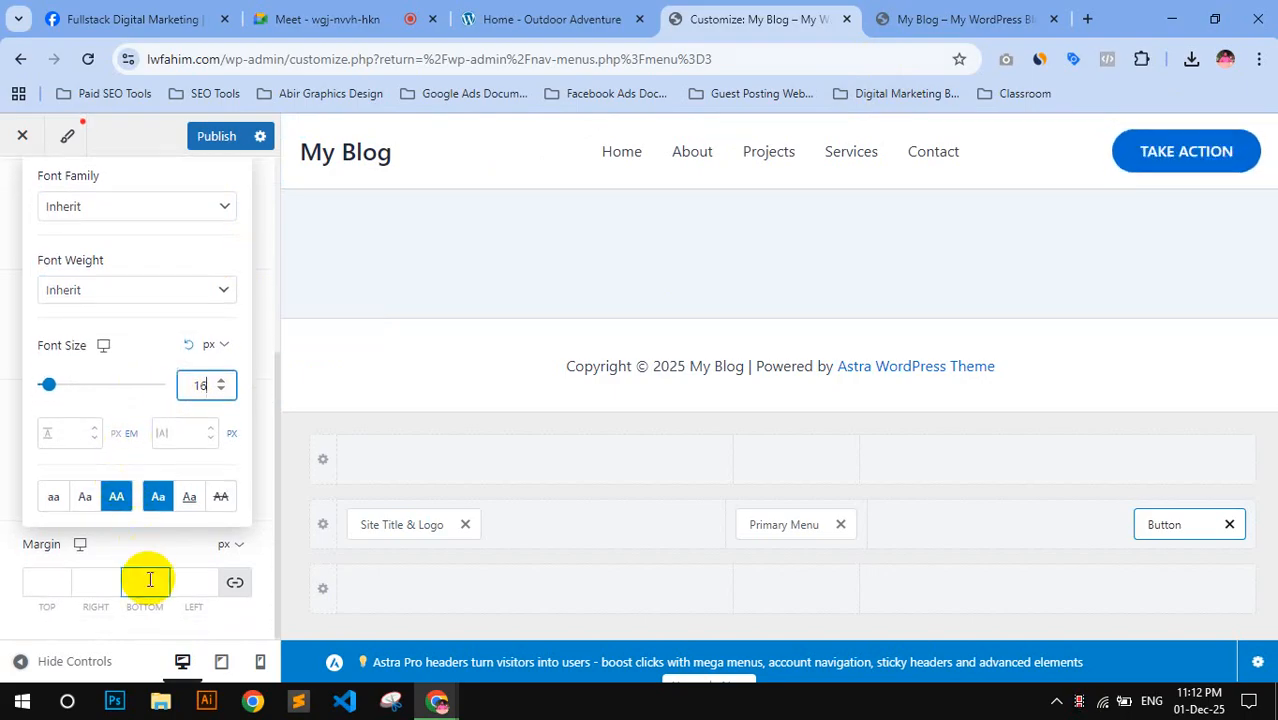
click(210, 138)
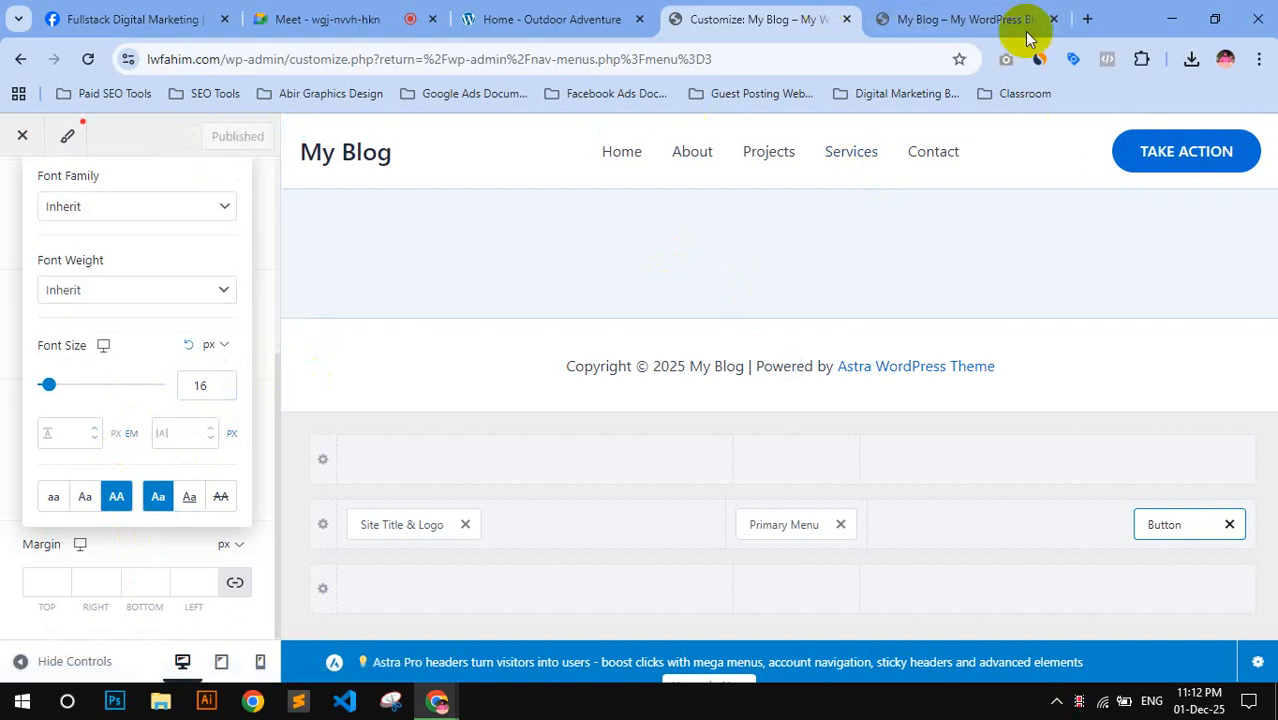
Step: Compare the live blog with the Outdoor Adventure demo, then return to the Customizer
click(928, 17)
click(590, 18)
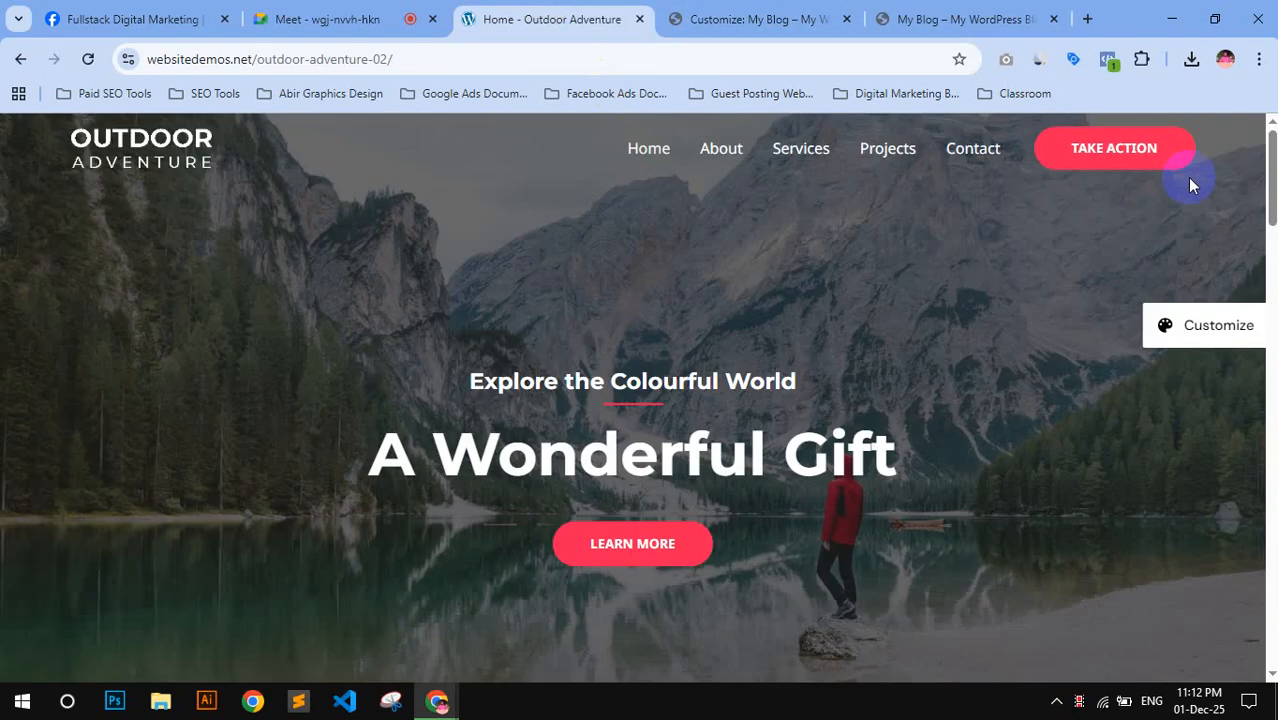
click(745, 15)
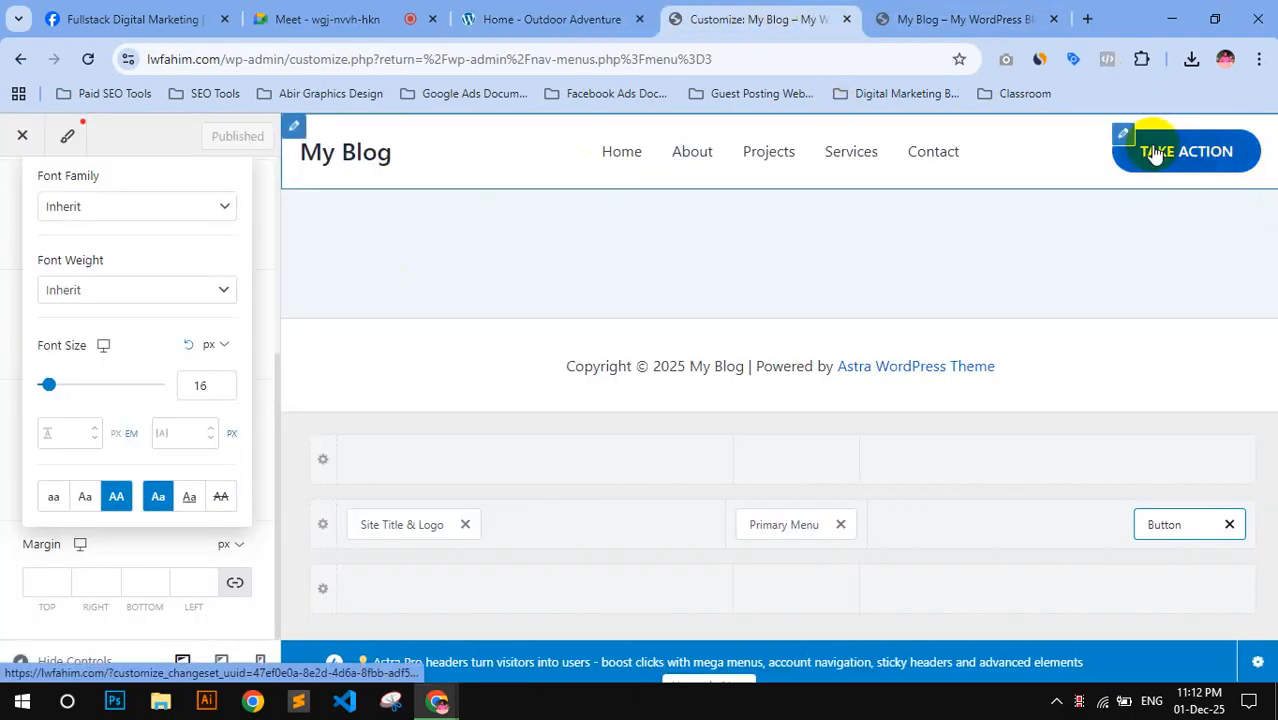
Step: Give the TAKE ACTION button a softer red background and publish it
click(1125, 135)
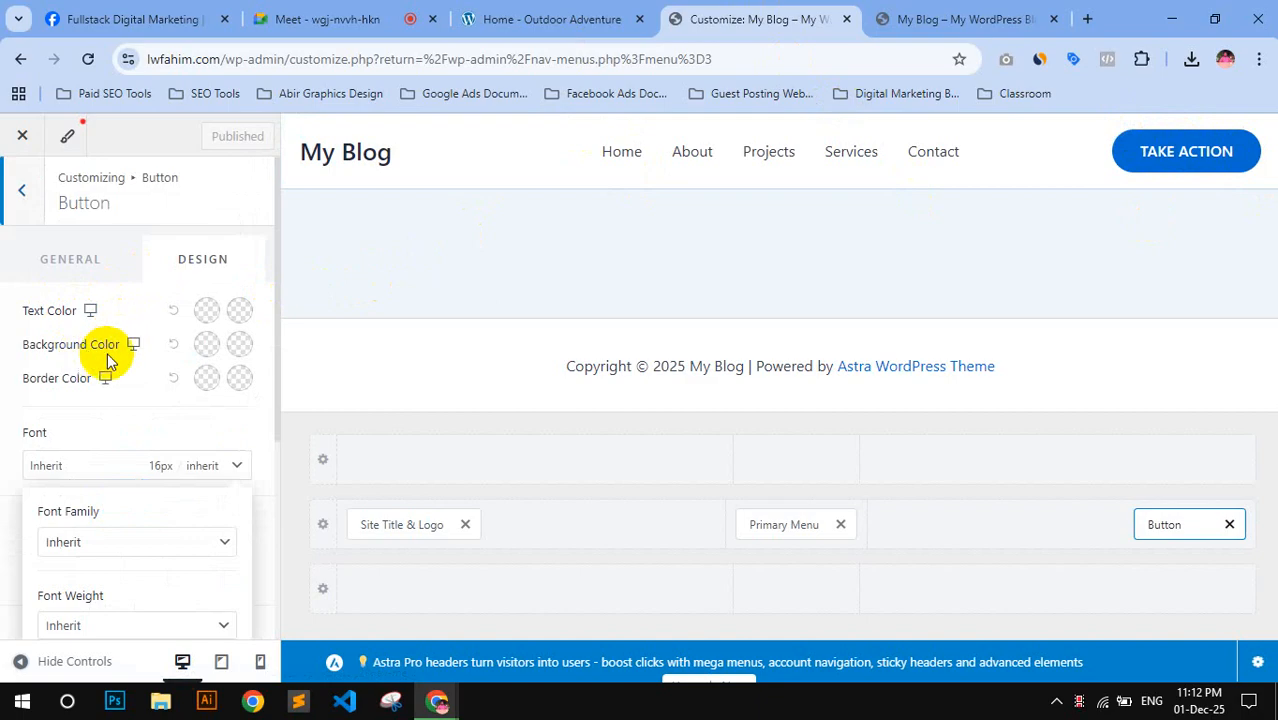
click(207, 350)
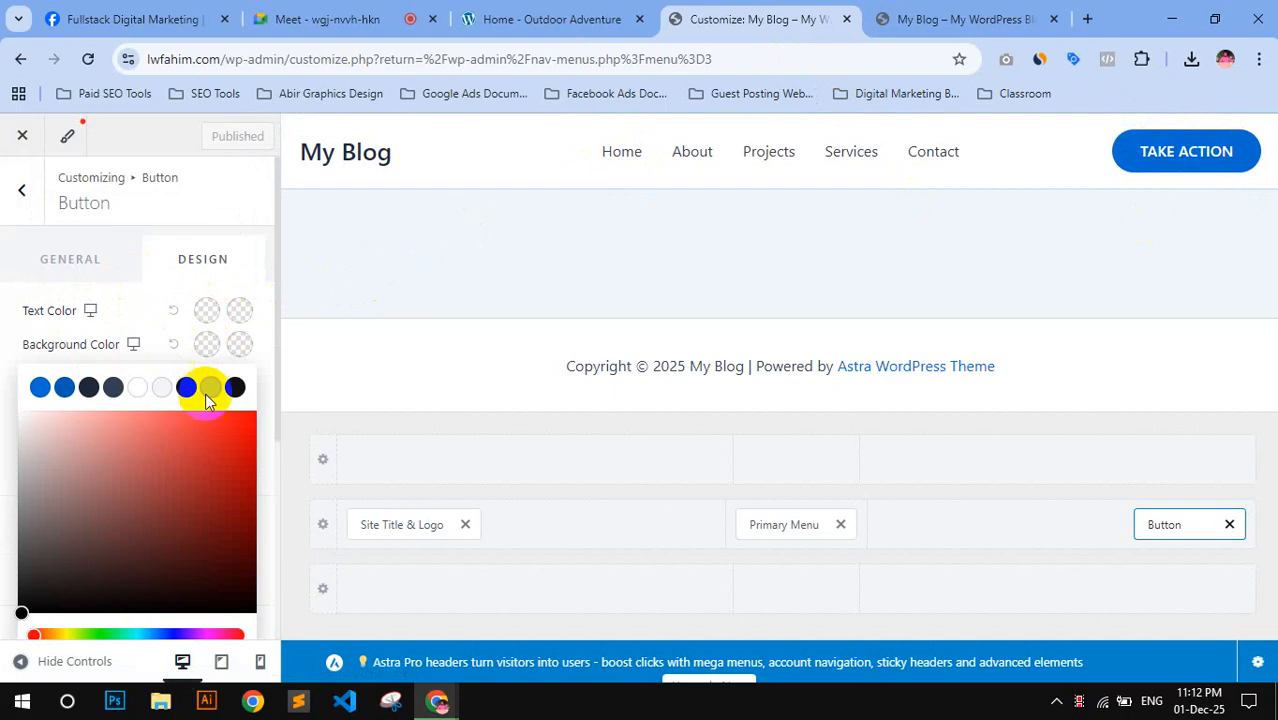
click(222, 440)
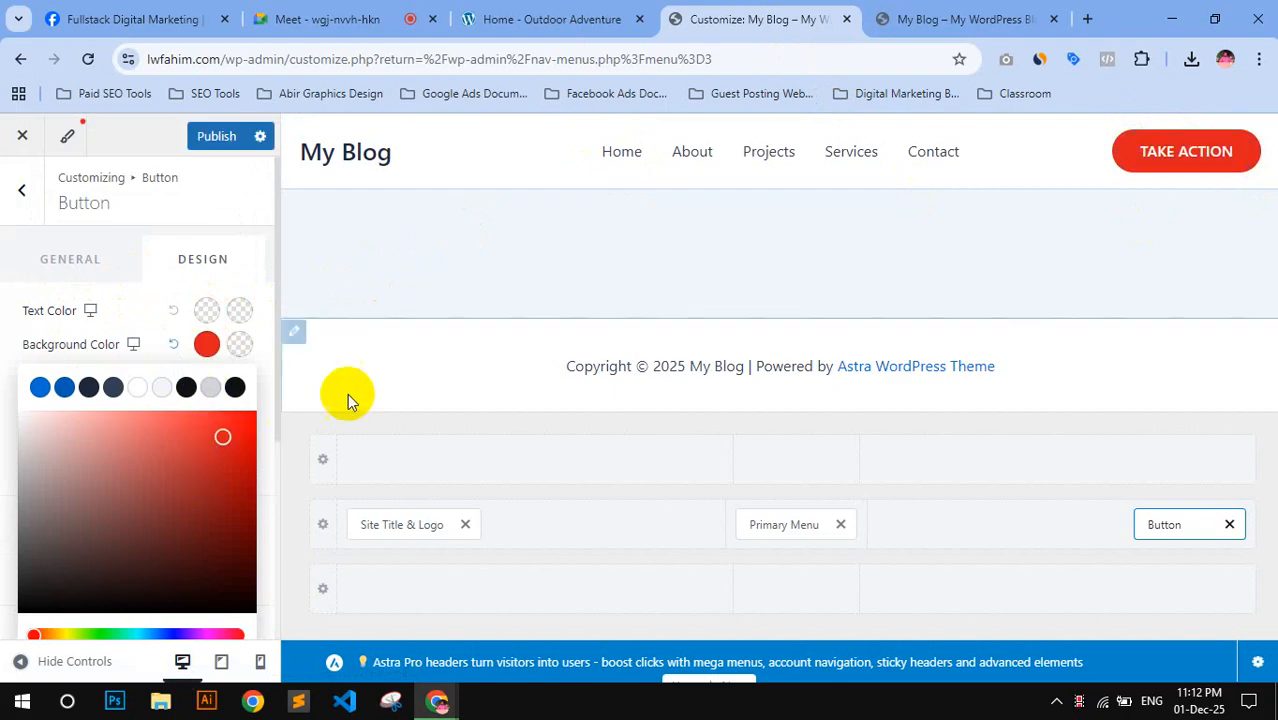
drag(222, 440, 184, 450)
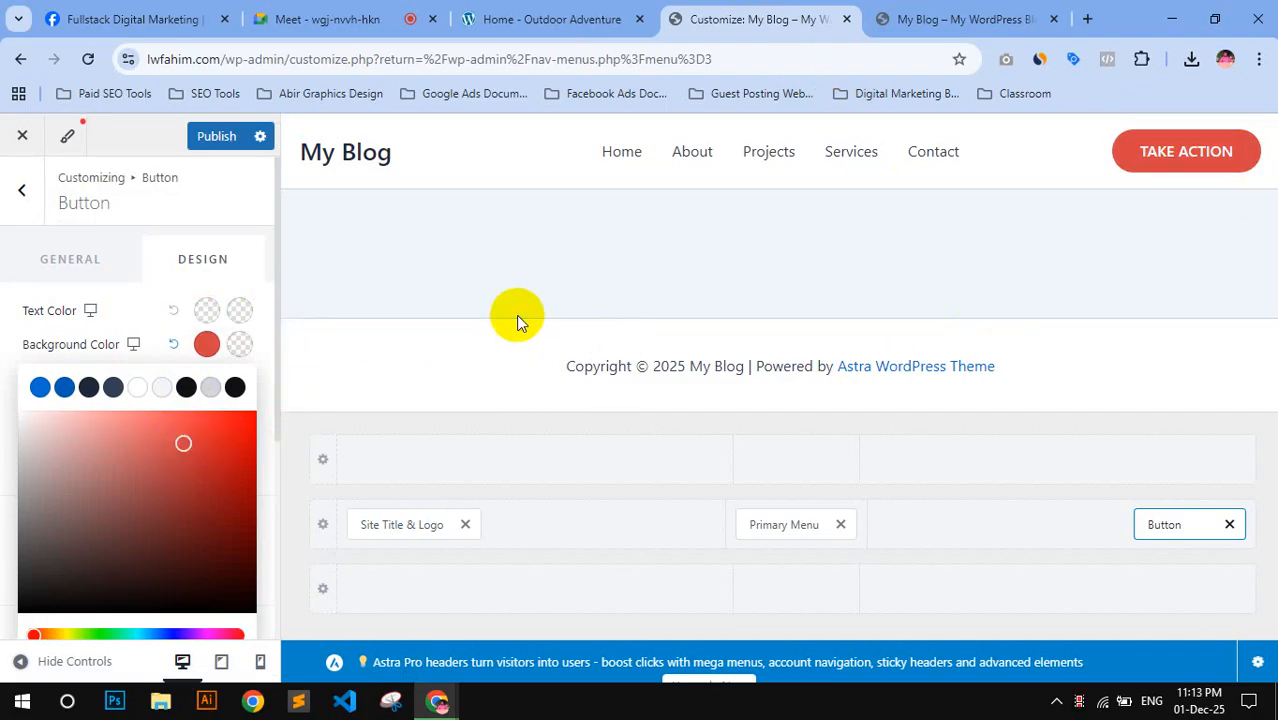
click(198, 483)
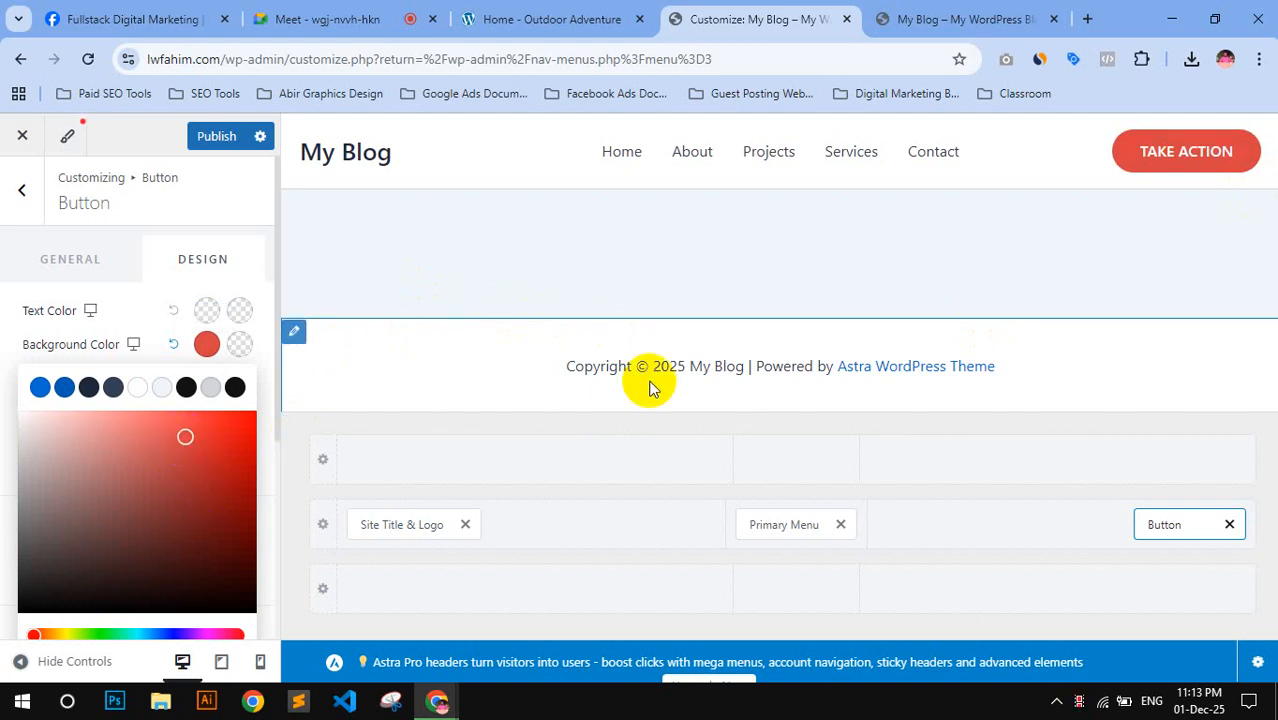
click(195, 138)
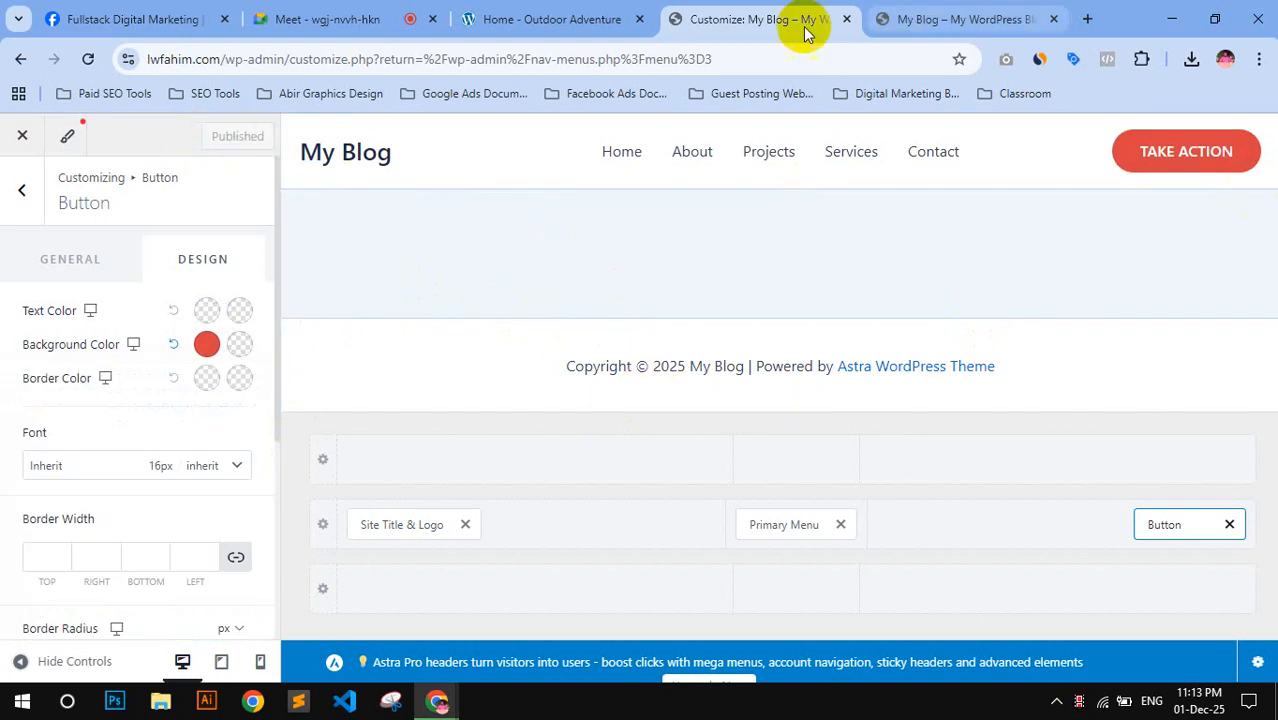
click(965, 19)
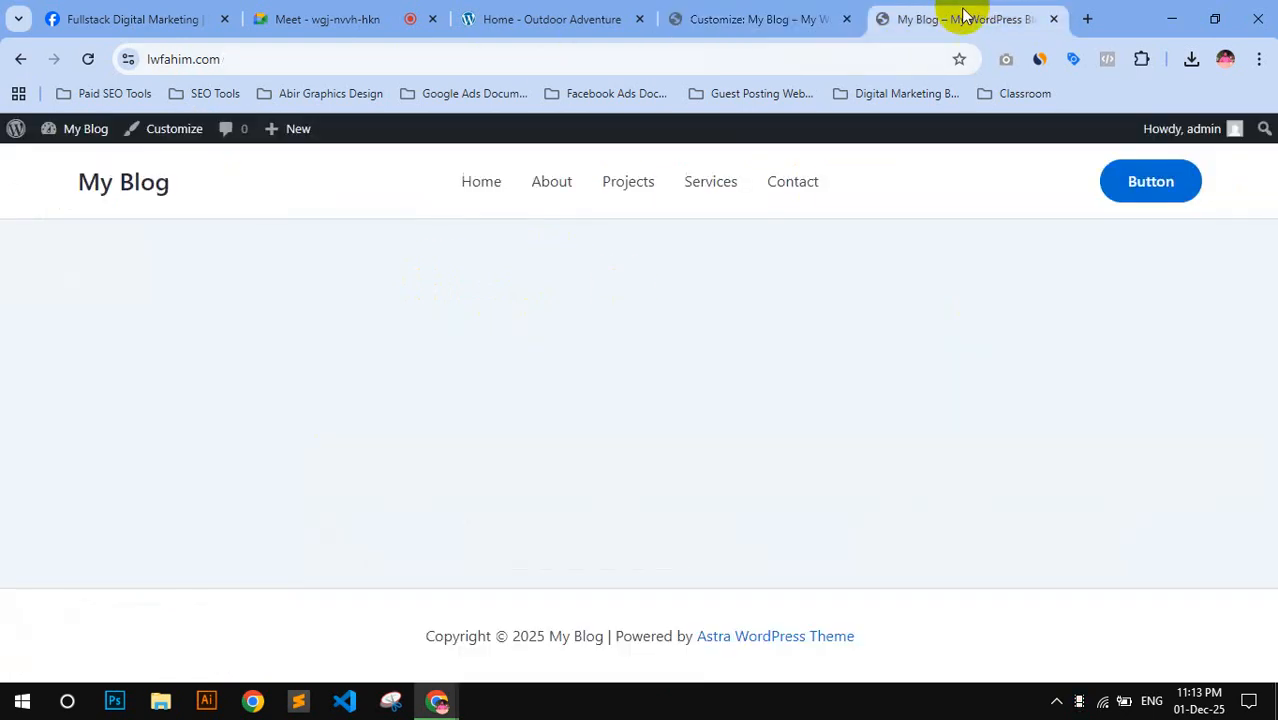
click(88, 59)
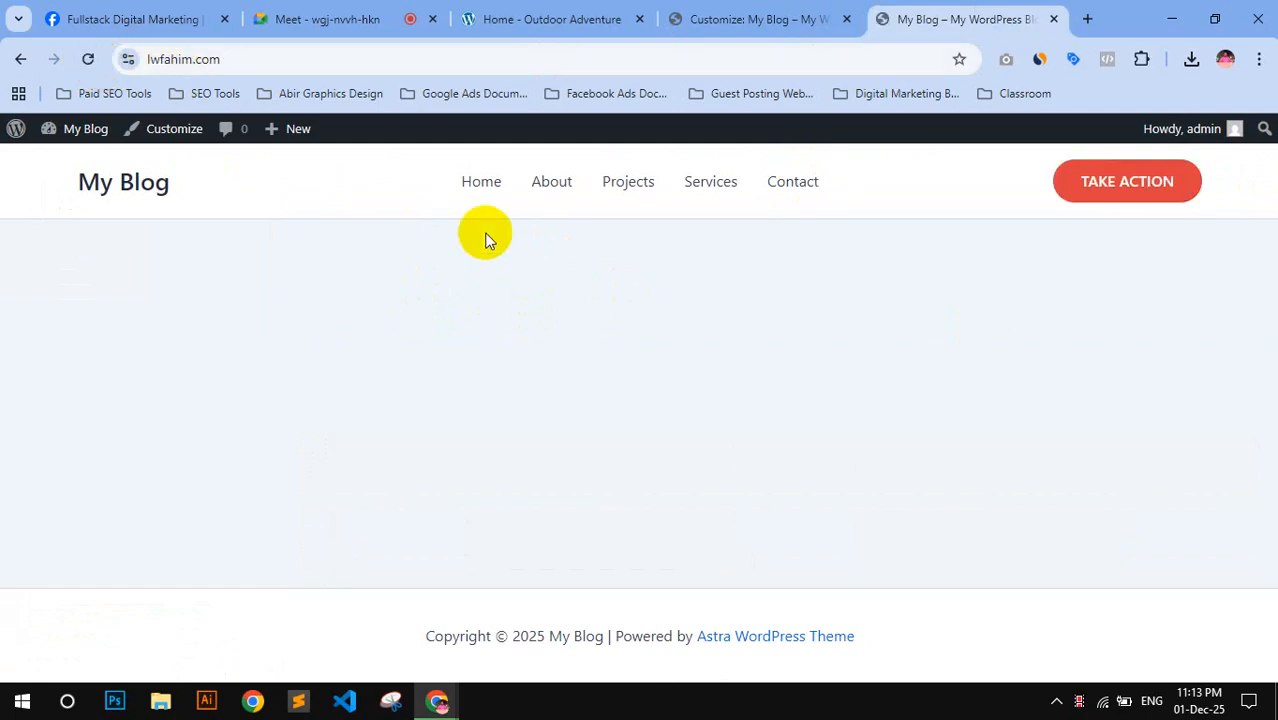
click(757, 17)
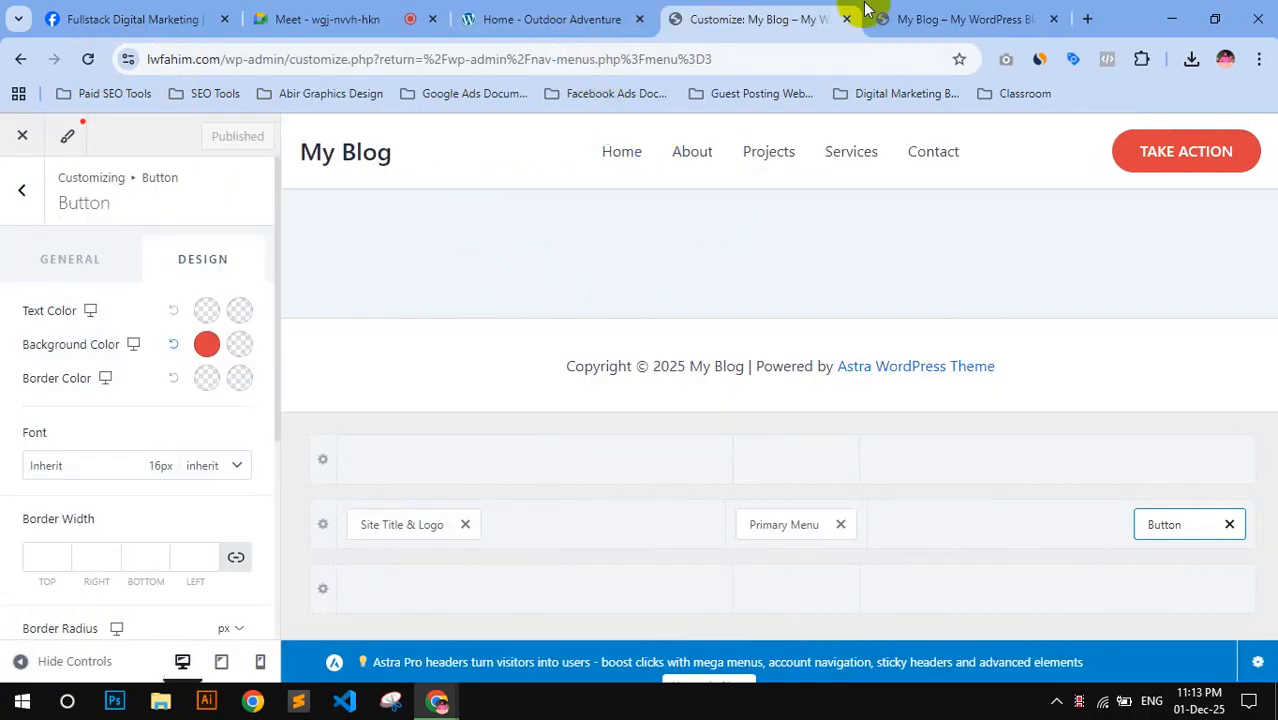
click(975, 16)
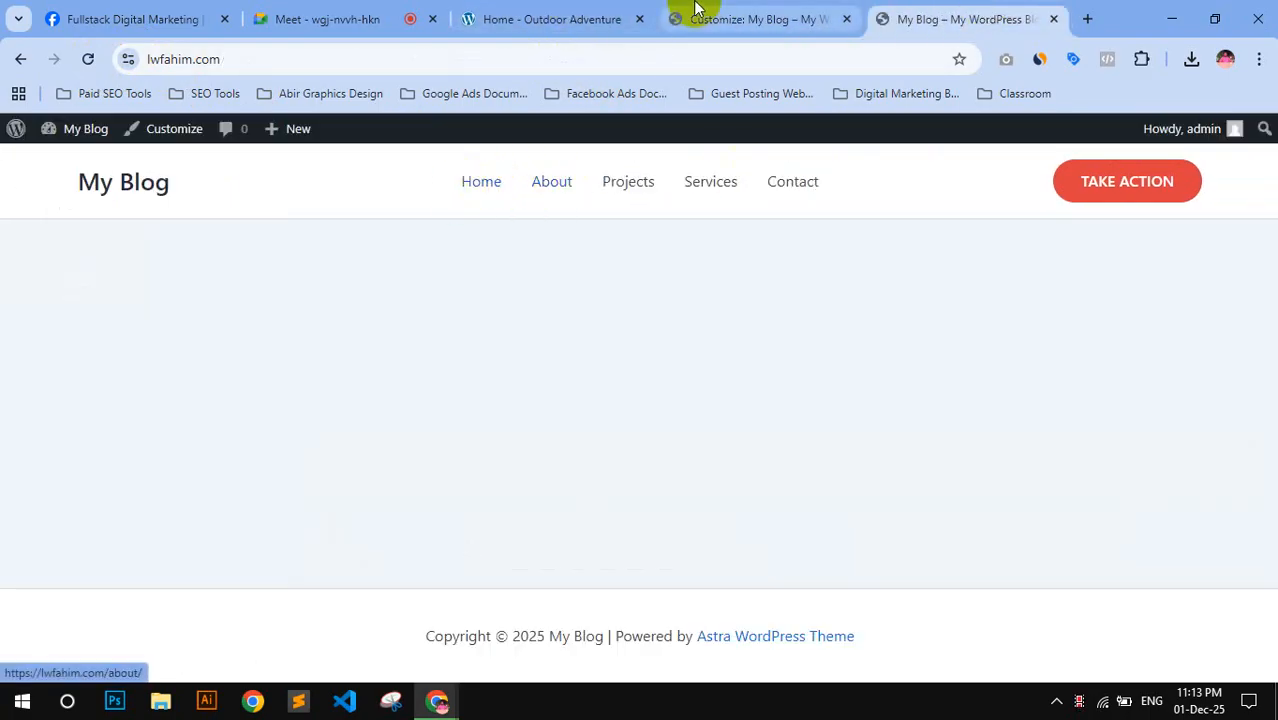
click(540, 18)
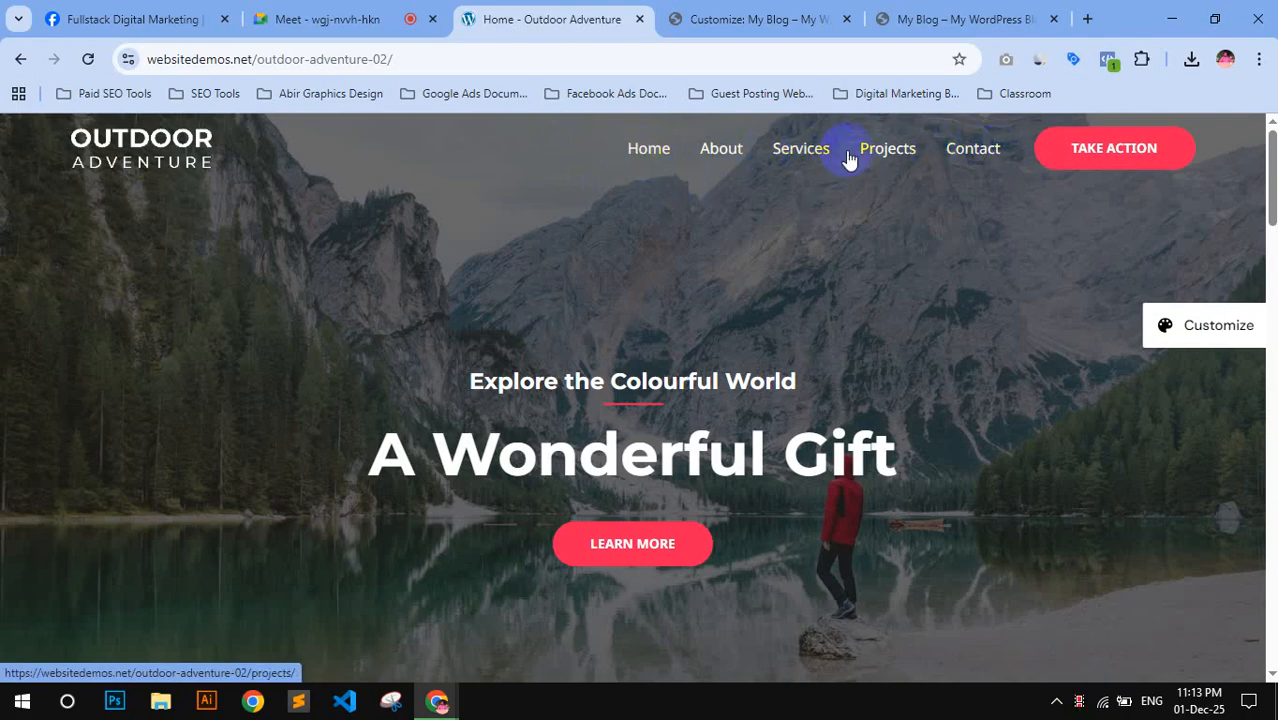
click(788, 14)
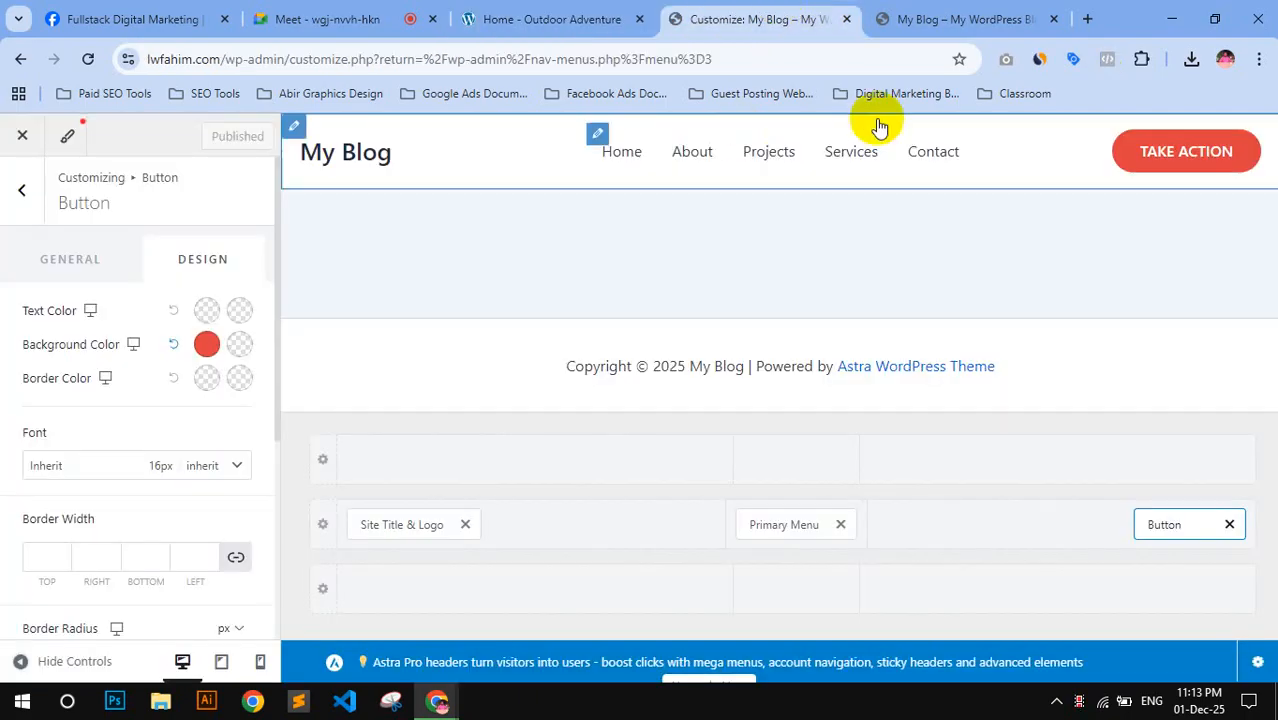
Step: Open the primary menu's font settings and set the menu font size to 18 px
click(598, 133)
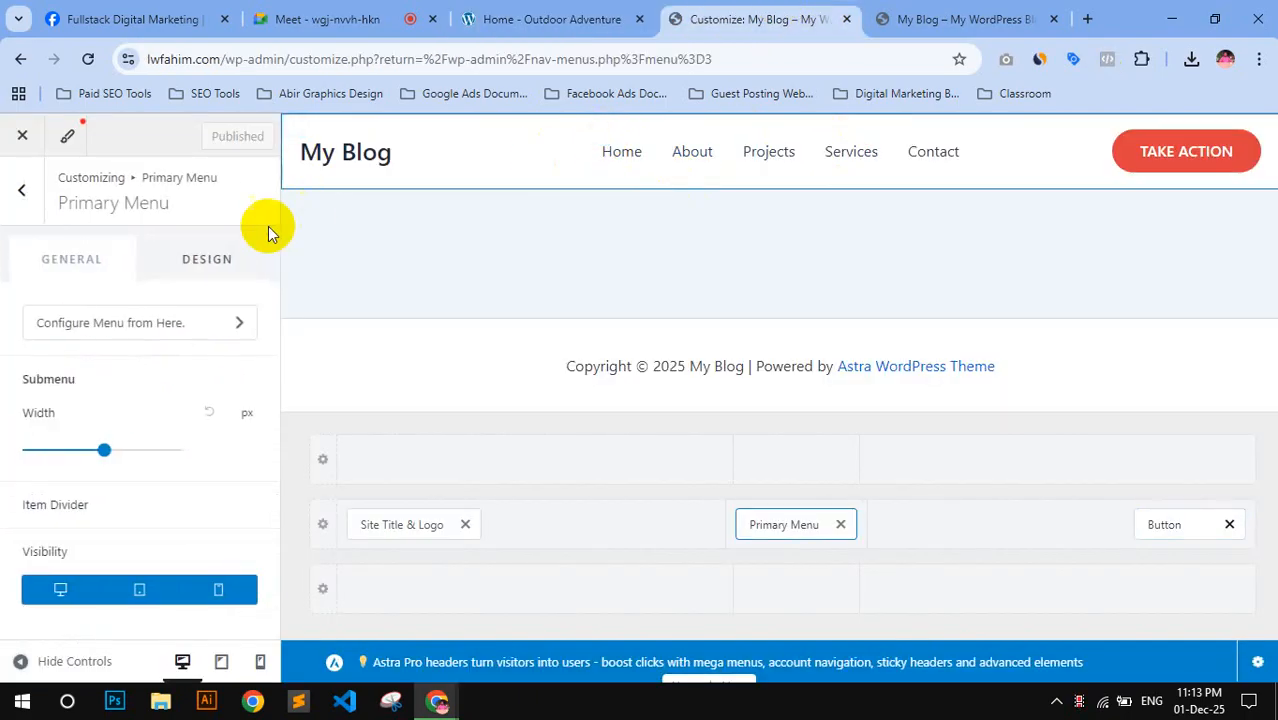
click(205, 266)
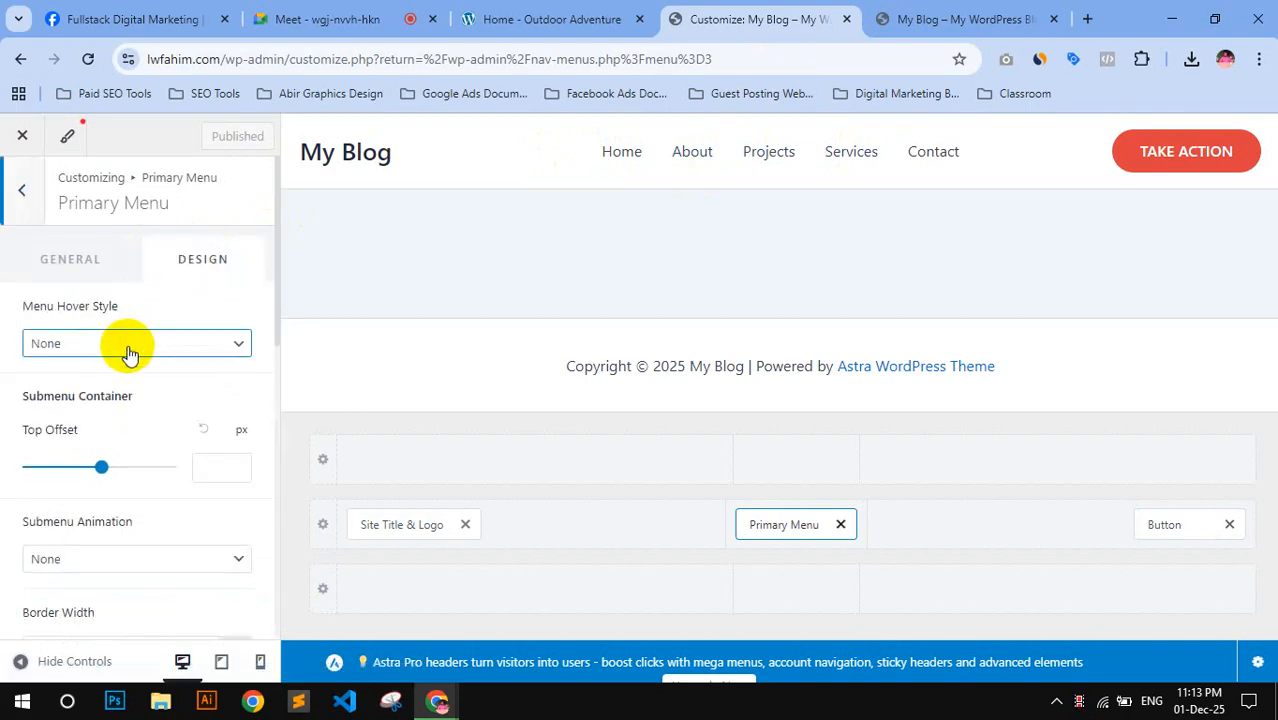
scroll(151, 416, down, 3)
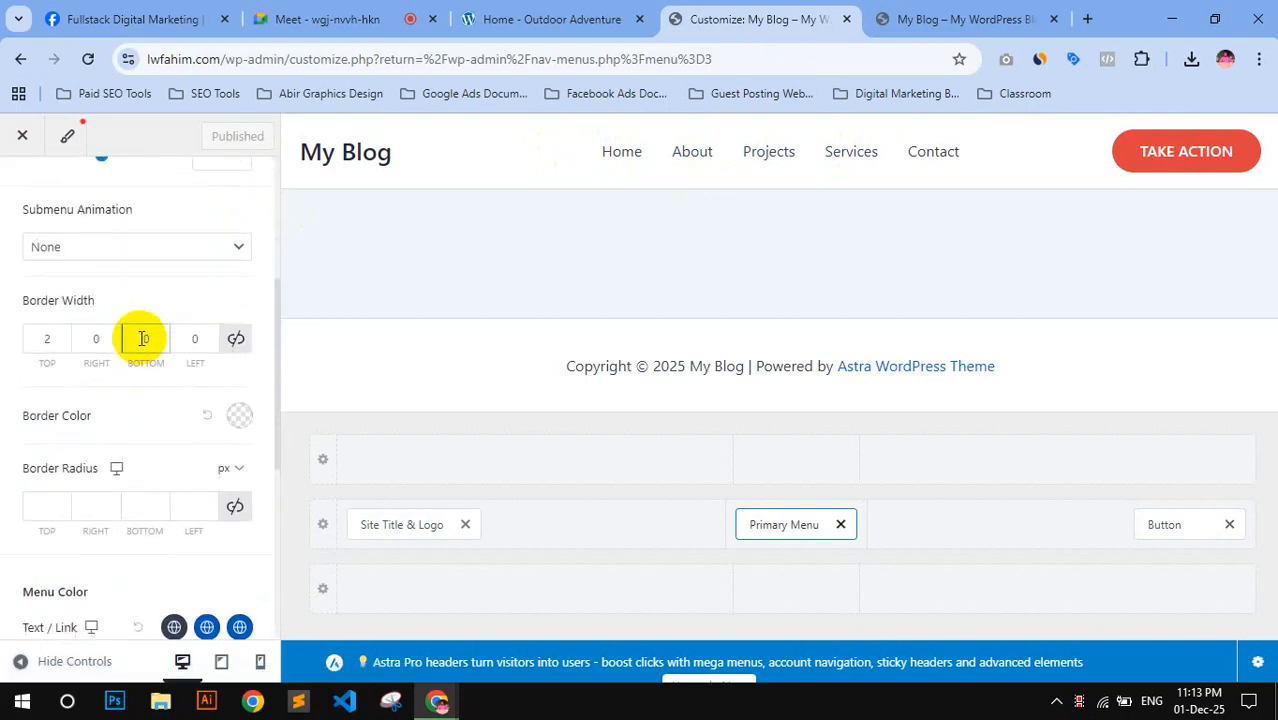
scroll(143, 400, down, 5)
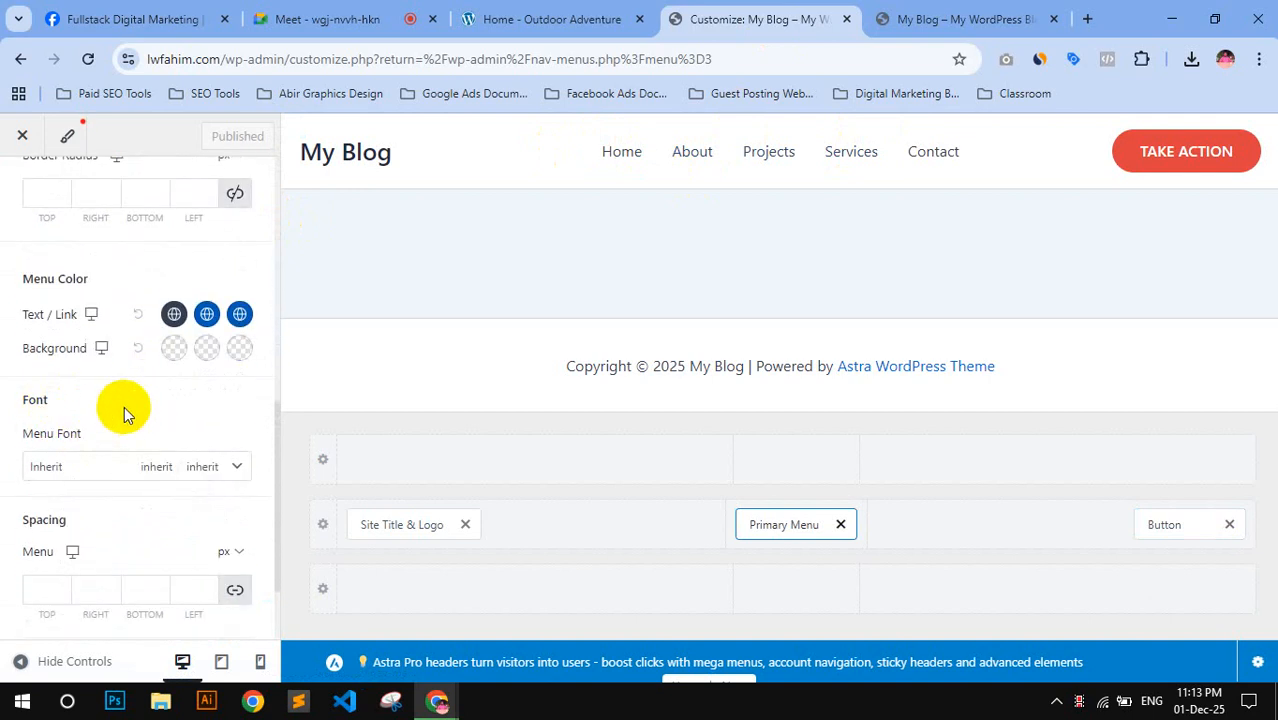
scroll(124, 405, down, 3)
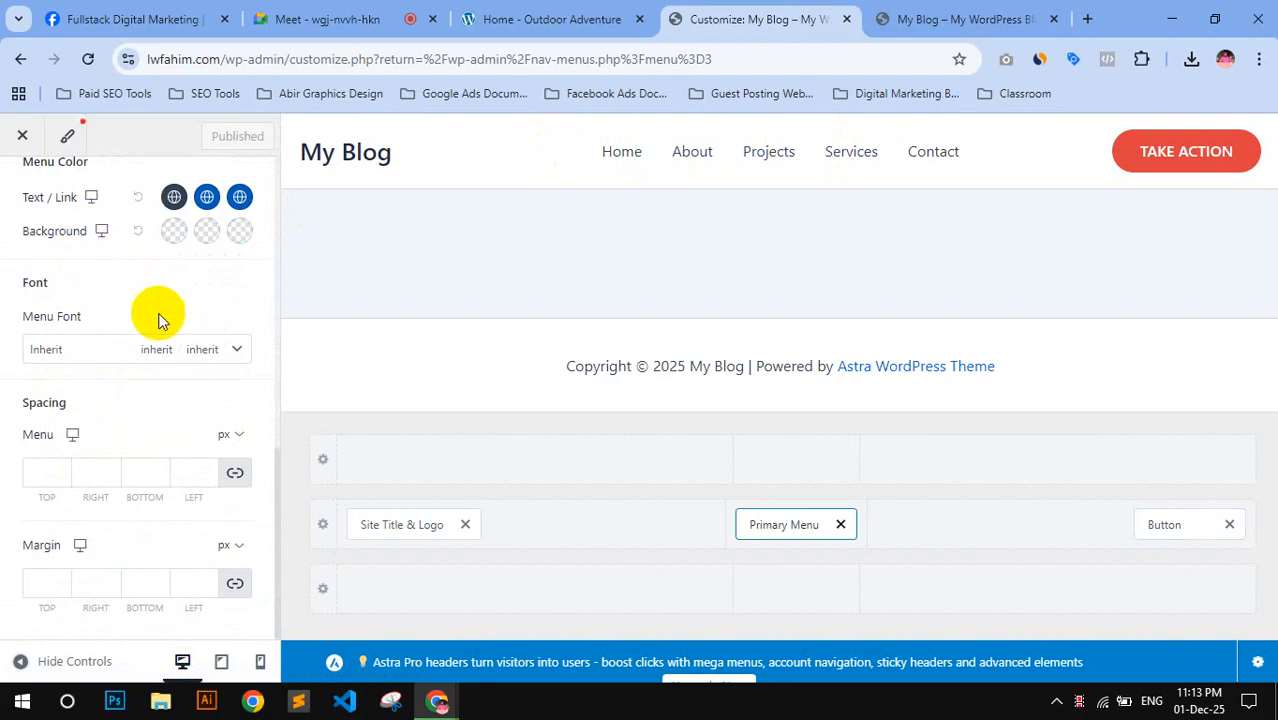
click(238, 351)
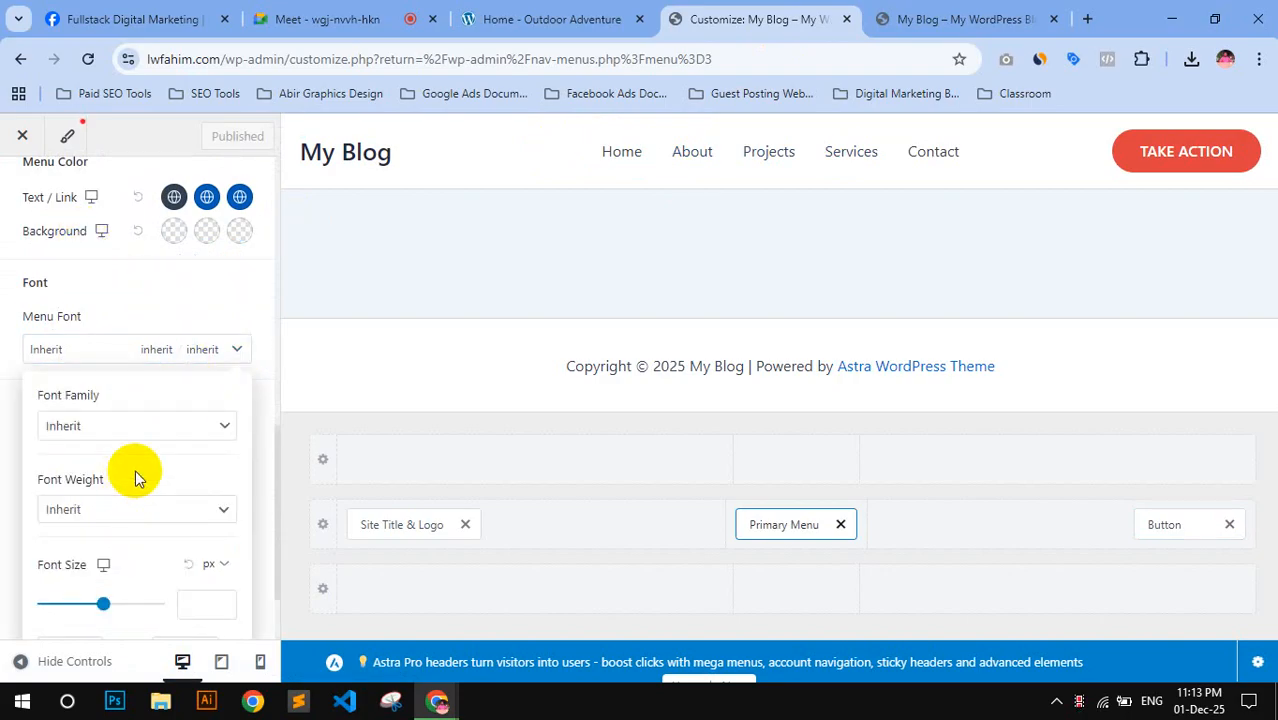
scroll(135, 470, down, 2)
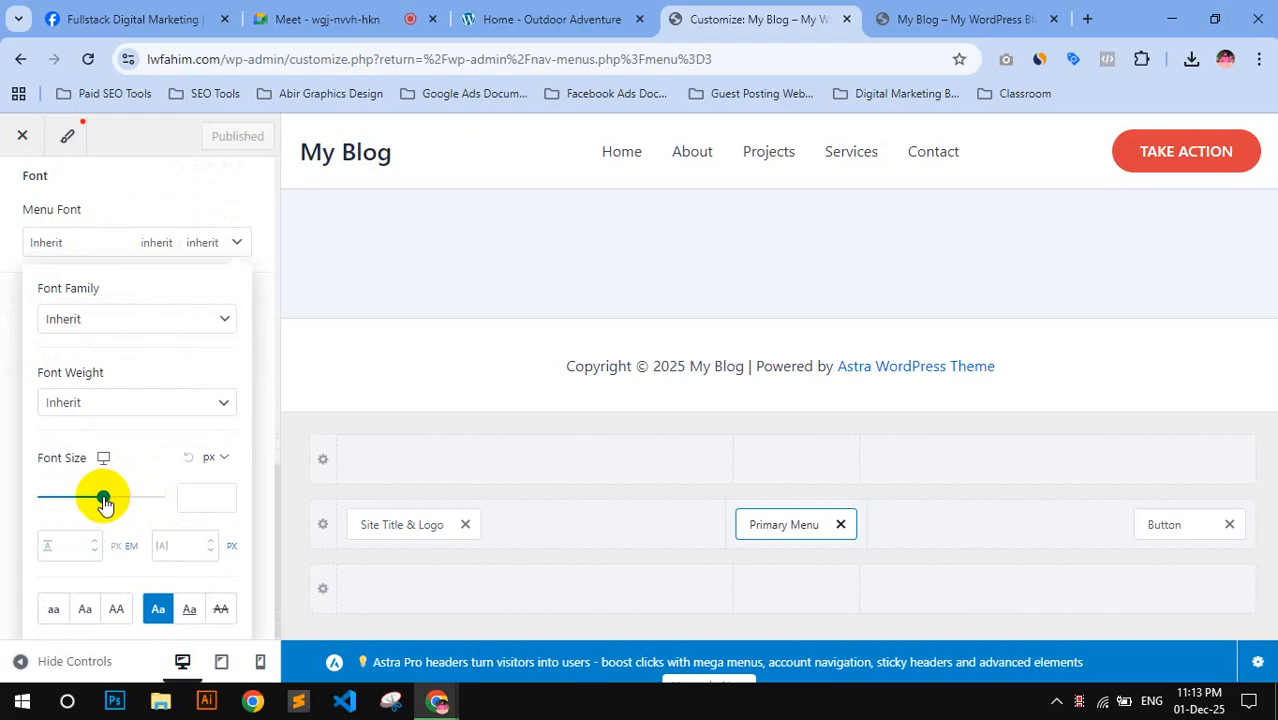
click(104, 499)
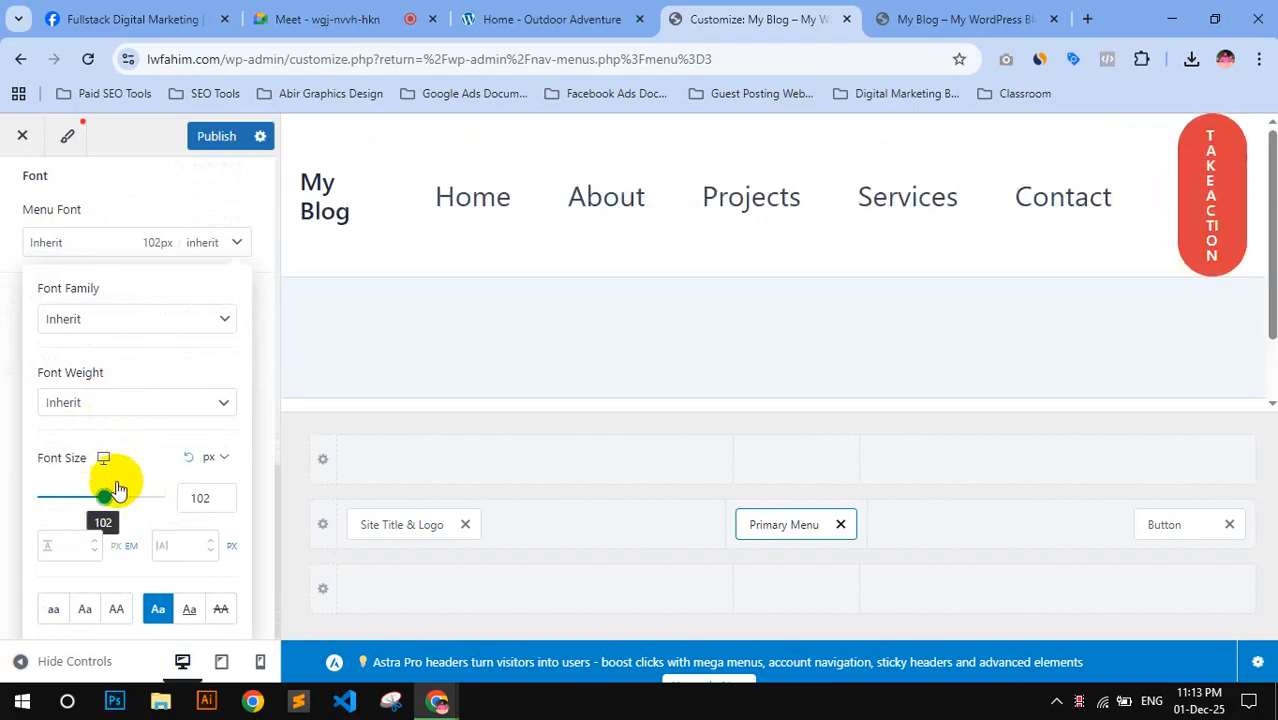
double_click(200, 497)
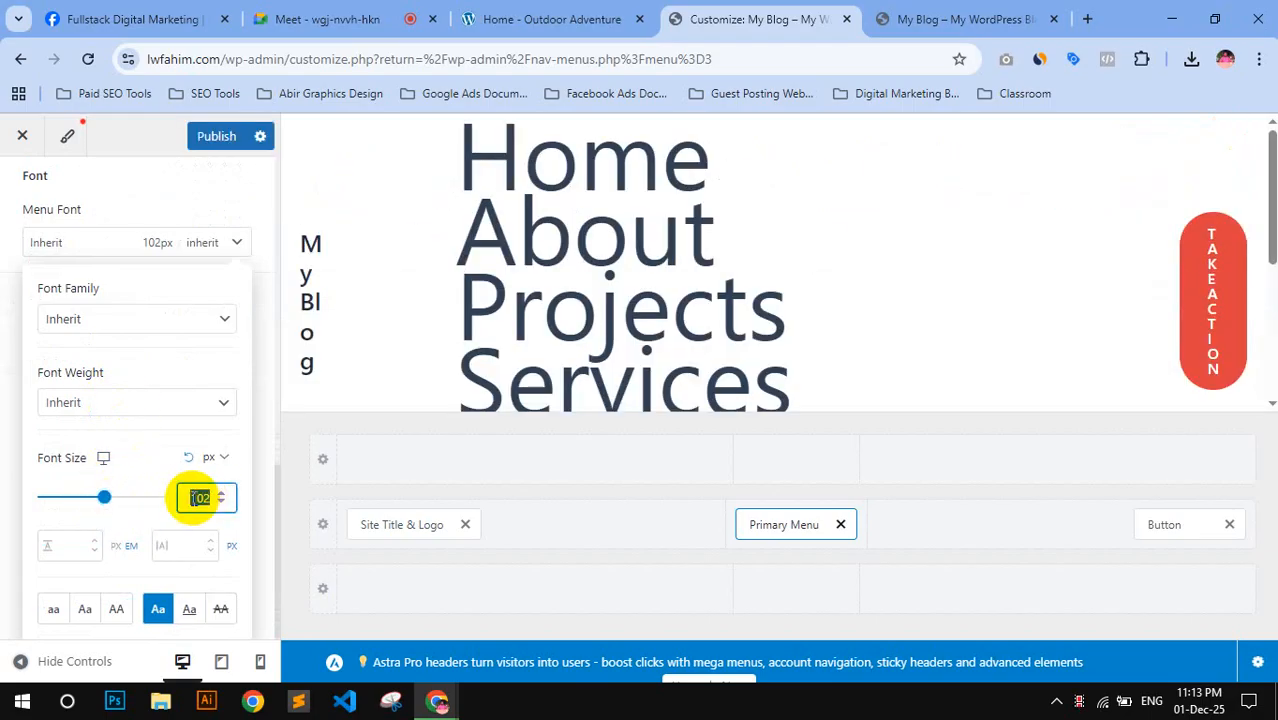
text(16)
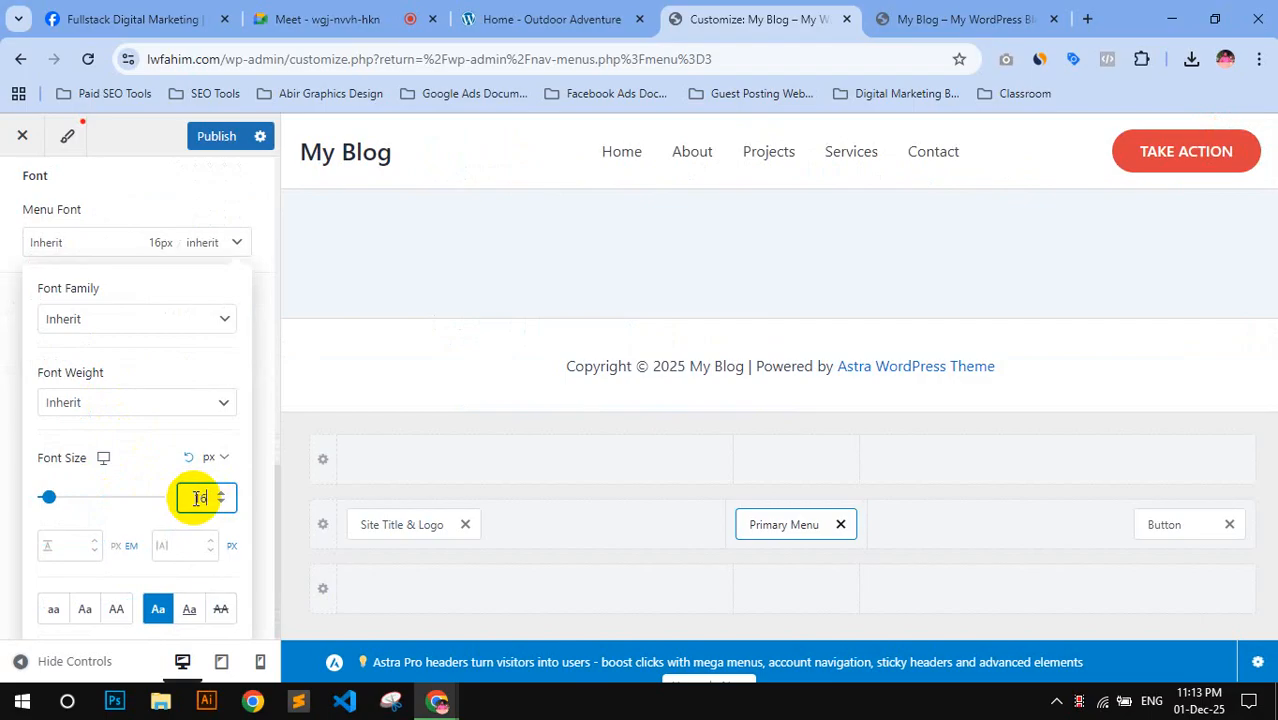
key(BackSpace)
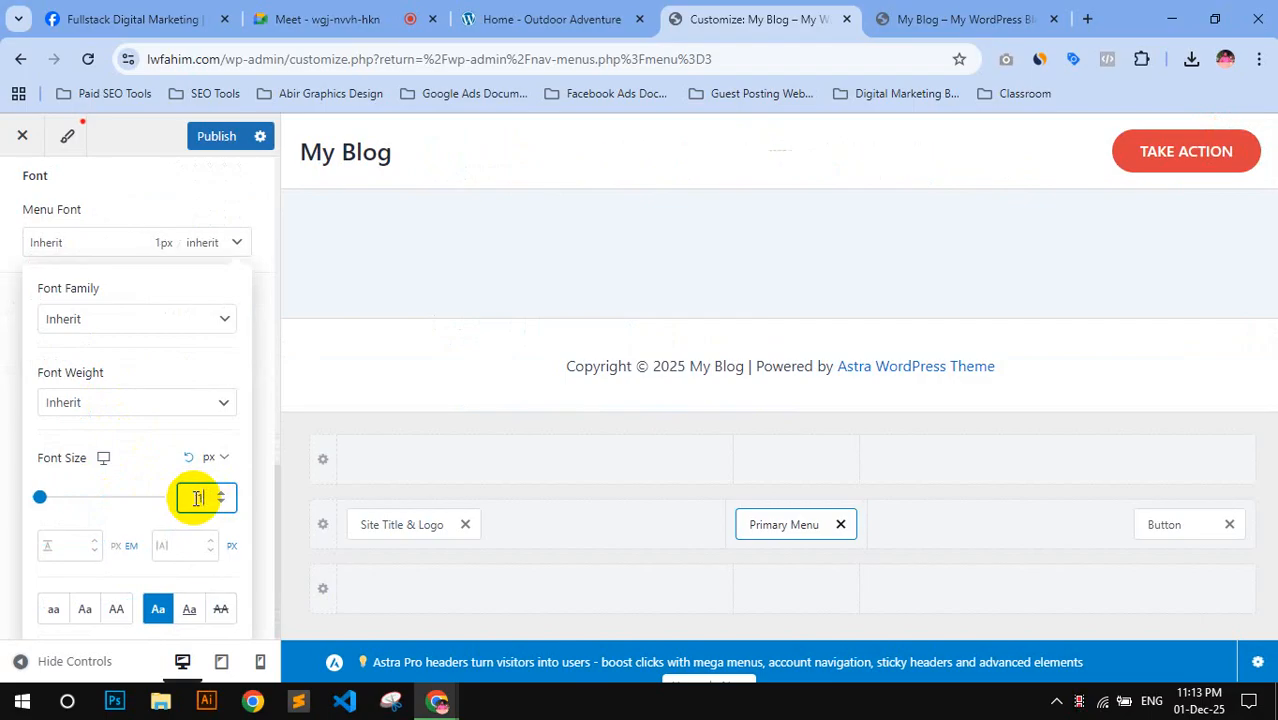
text(8)
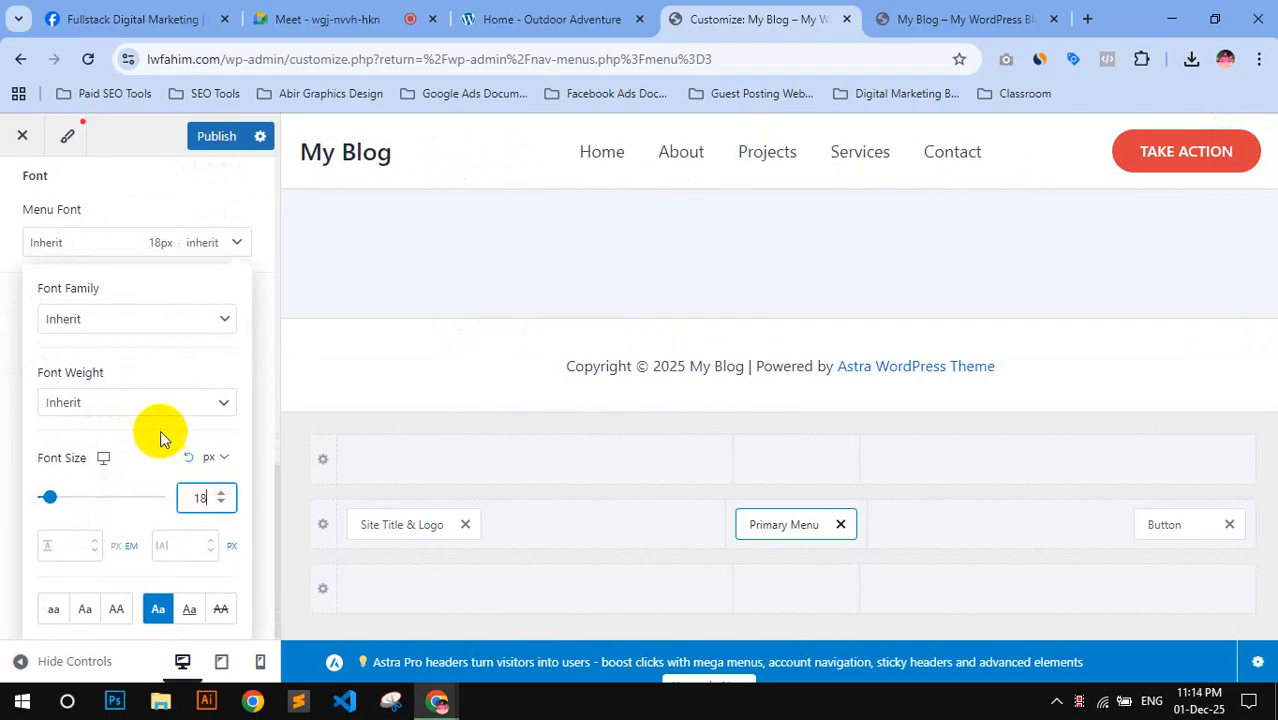
Step: Try Normal 400, Bold 700 and Semi-Bold 600, then settle on Medium 500 menu weight
click(148, 404)
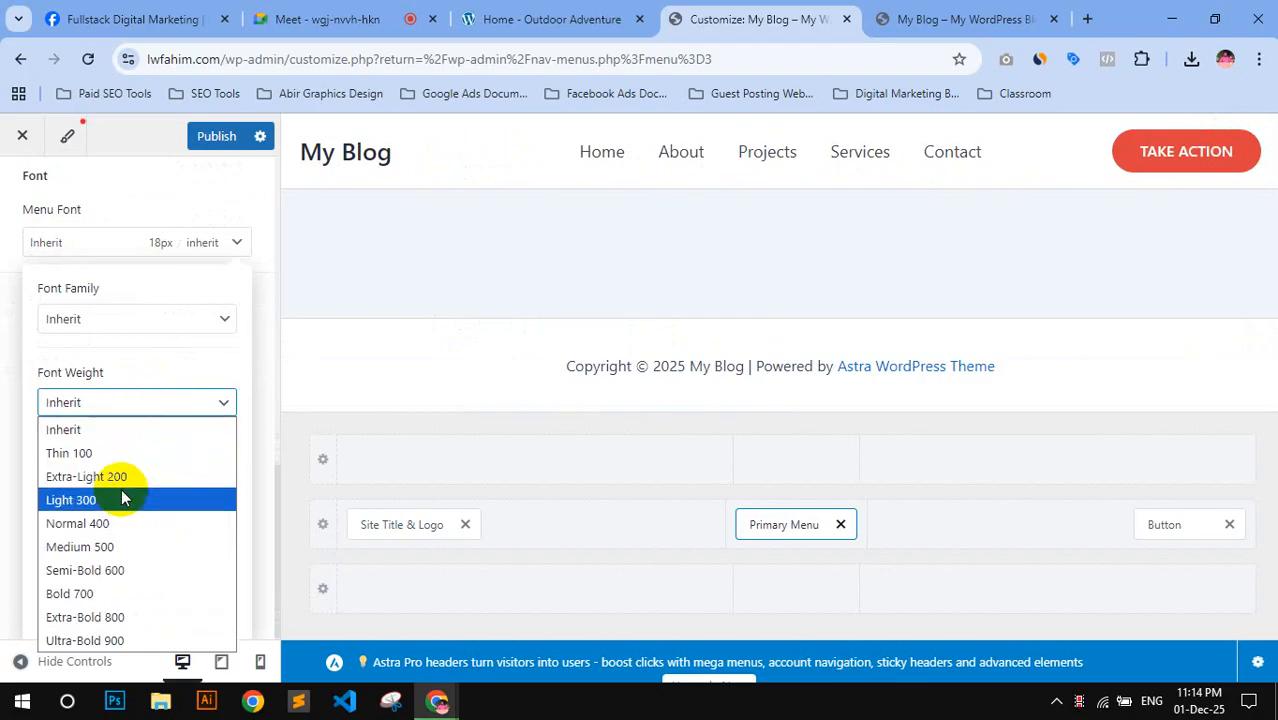
click(111, 523)
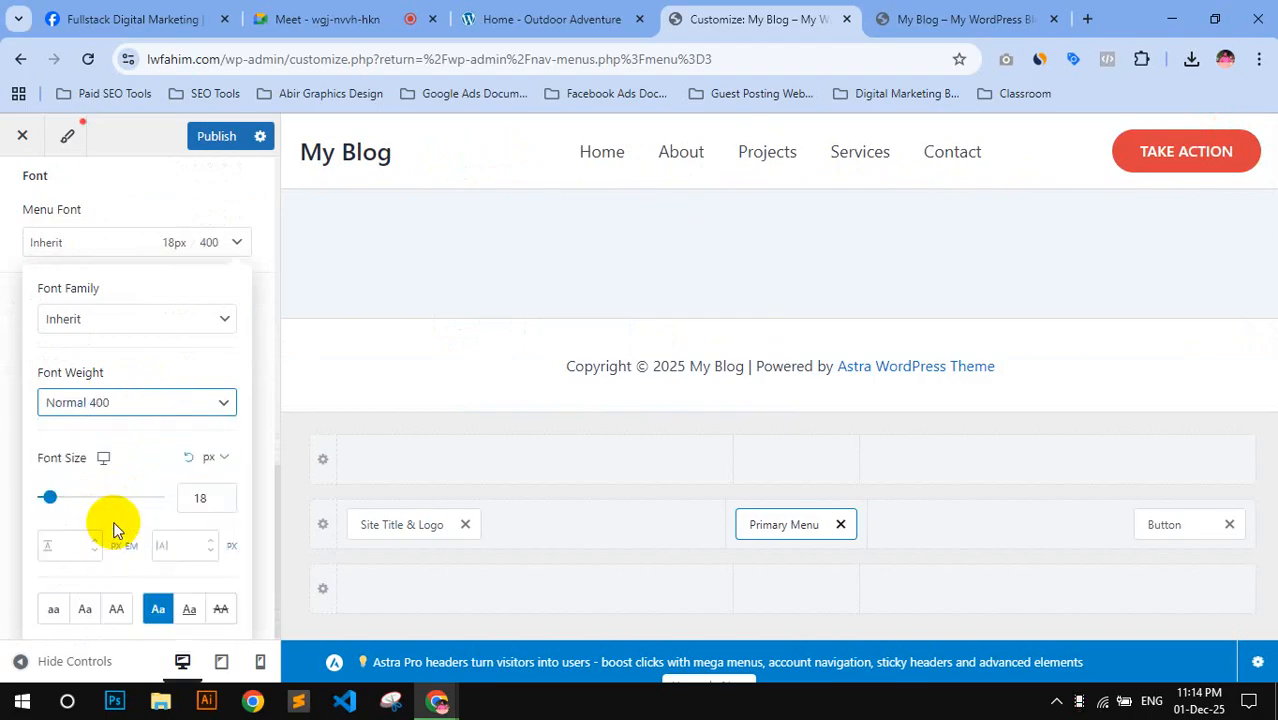
click(94, 403)
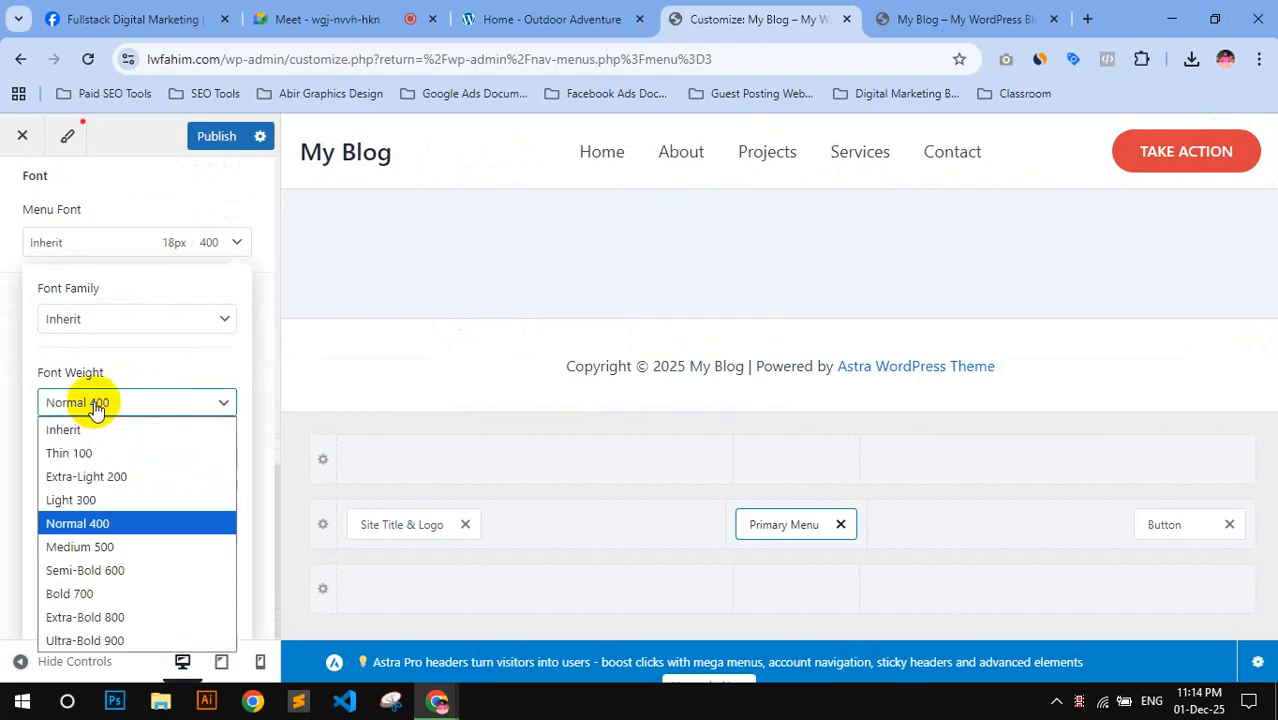
click(90, 595)
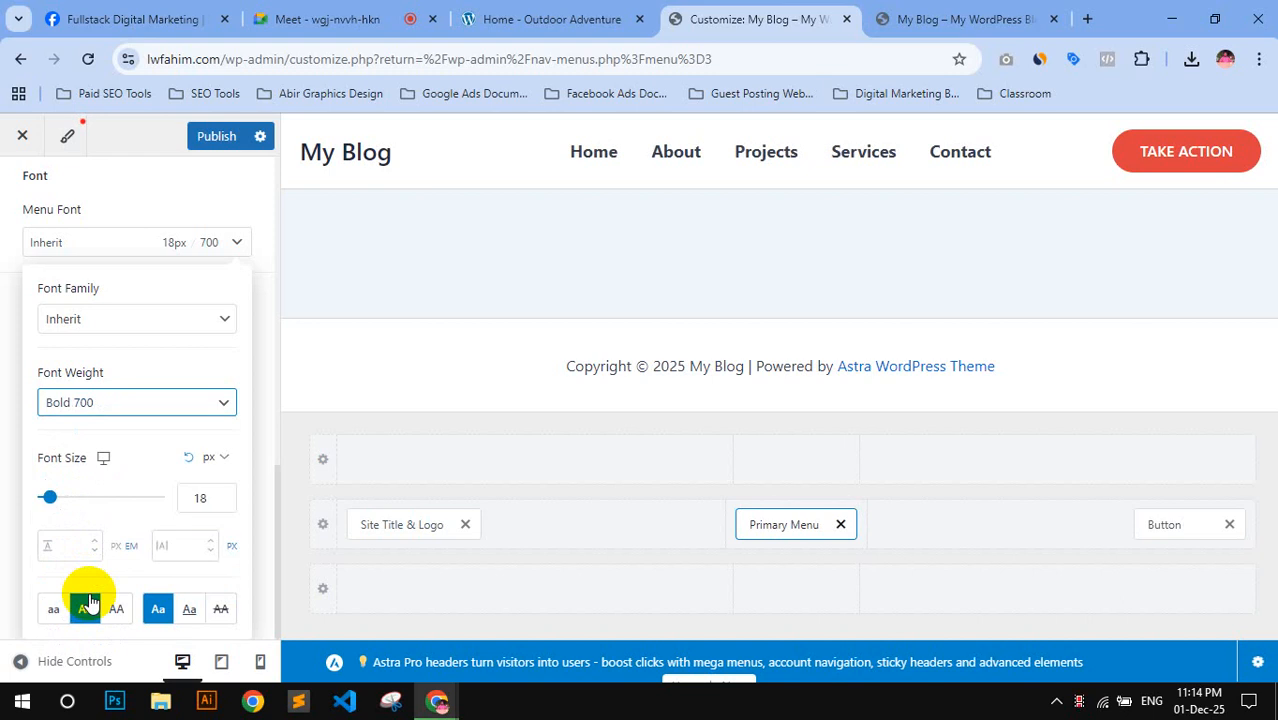
click(88, 405)
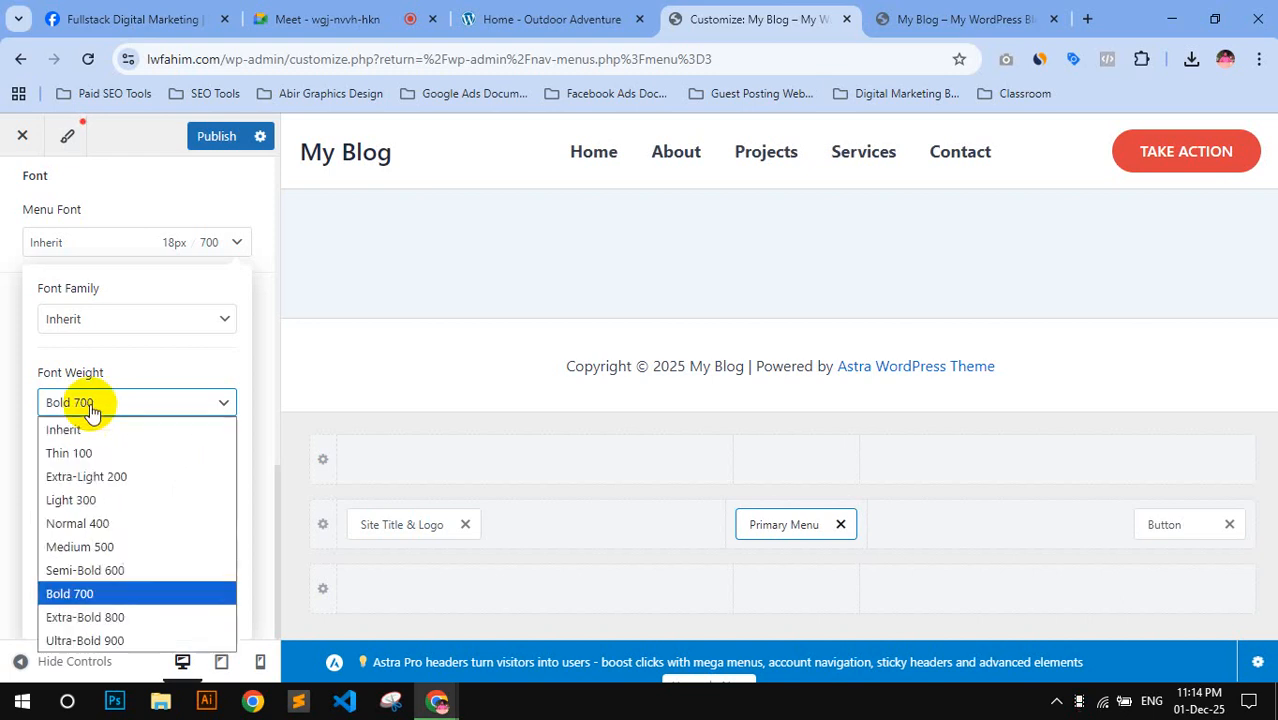
click(103, 570)
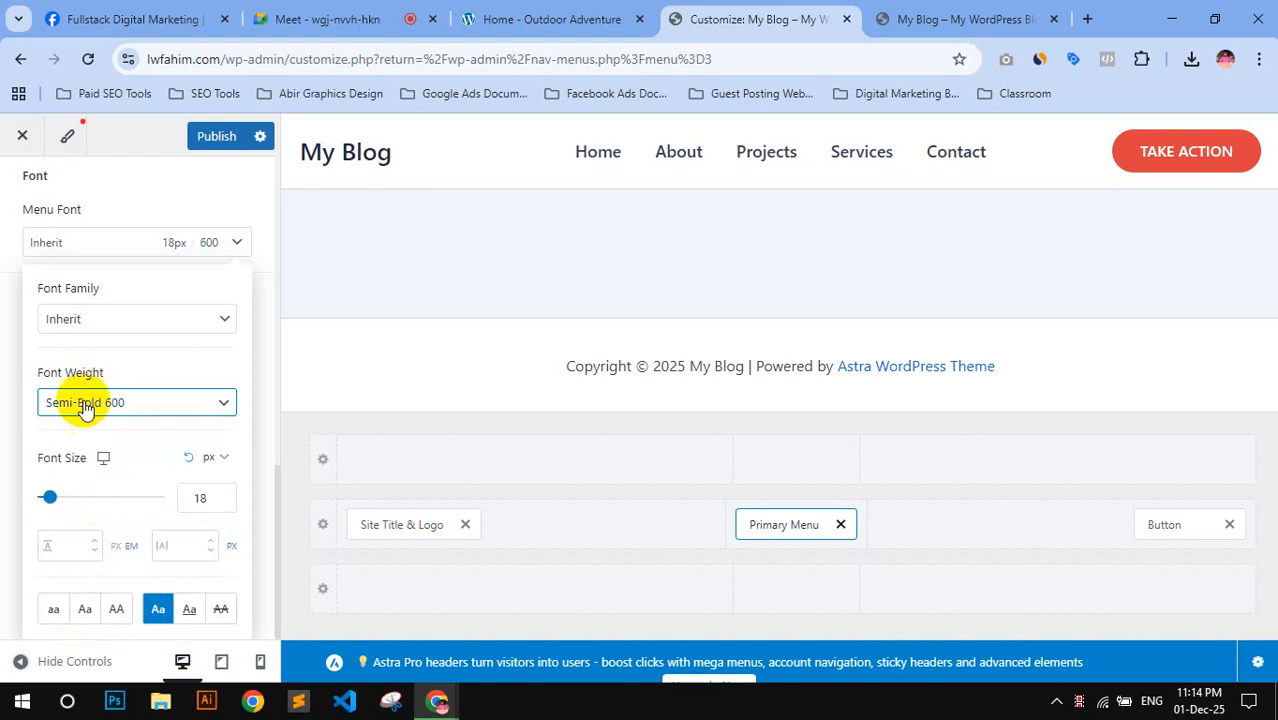
click(85, 410)
click(86, 543)
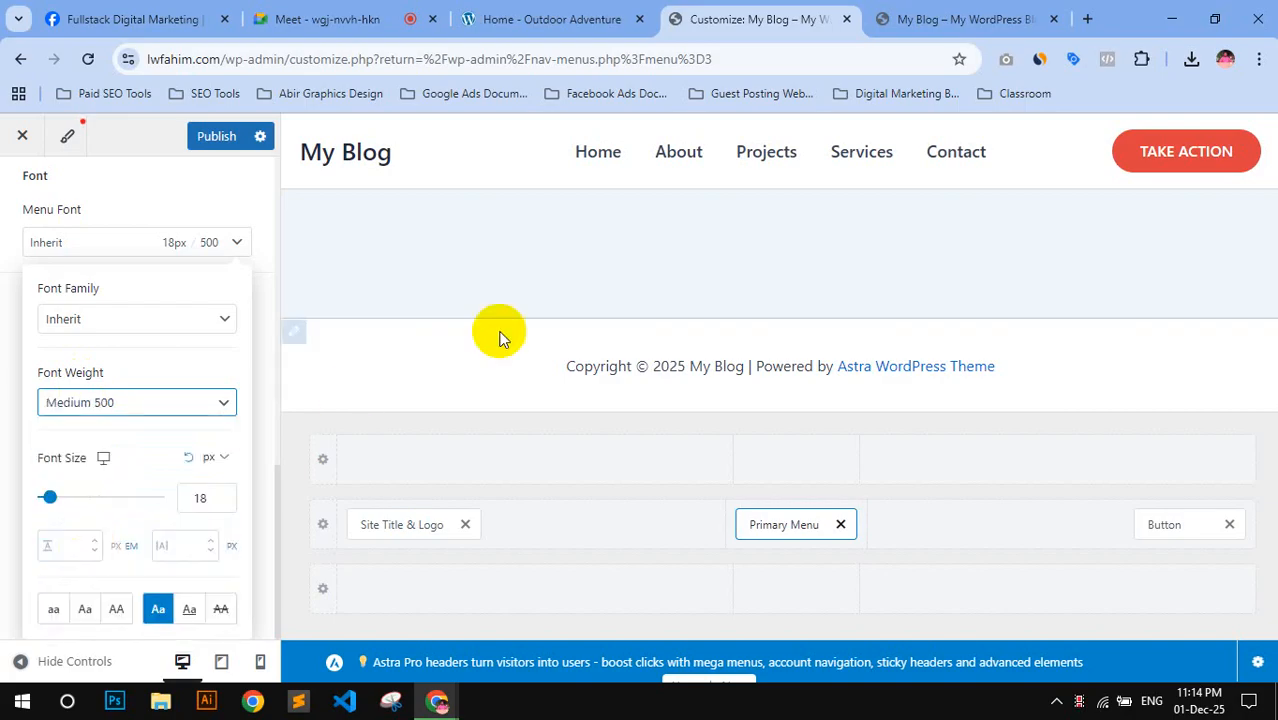
Step: Change the menu font size to 17 px, publish, and view the live site
click(205, 497)
key(BackSpace)
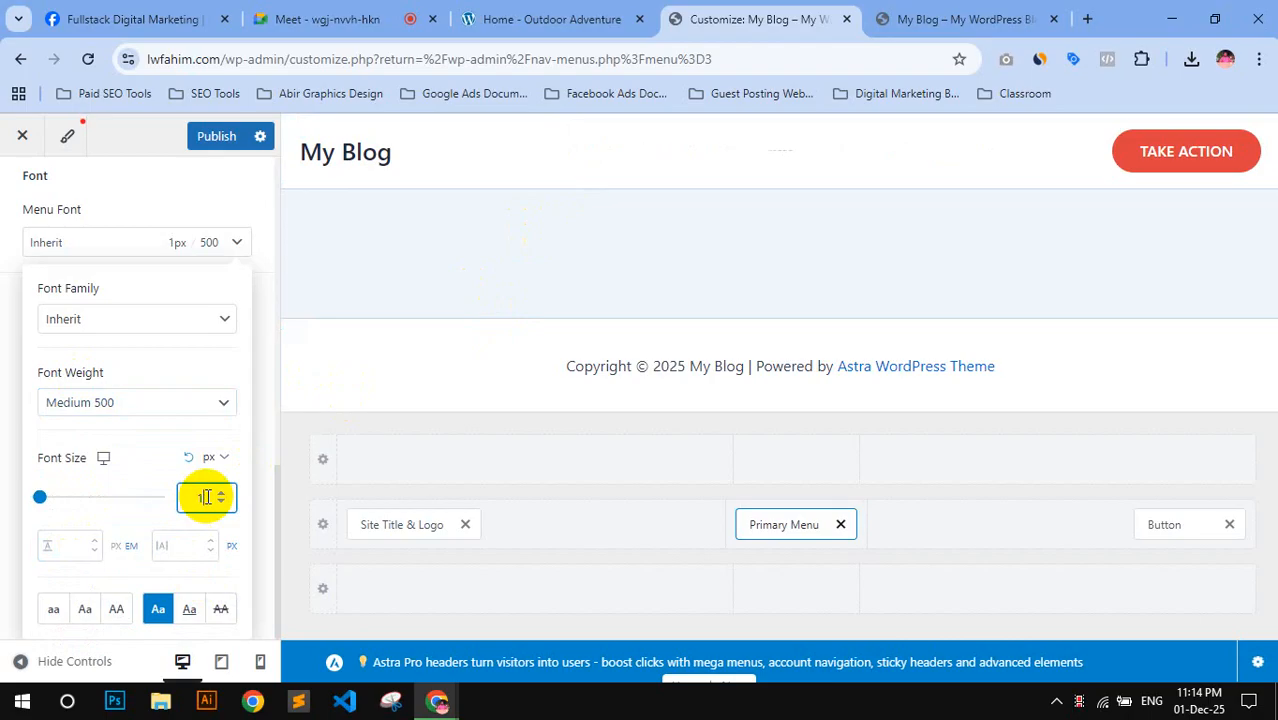
text(6)
key(BackSpace)
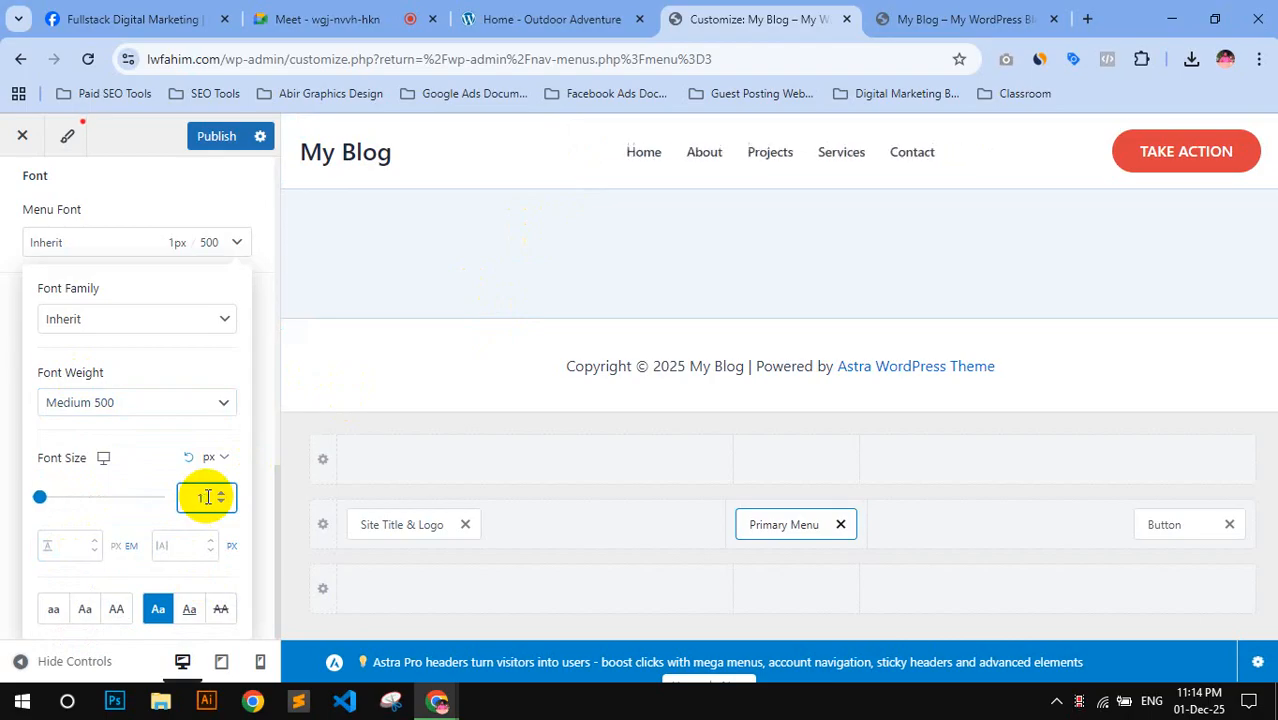
text(7)
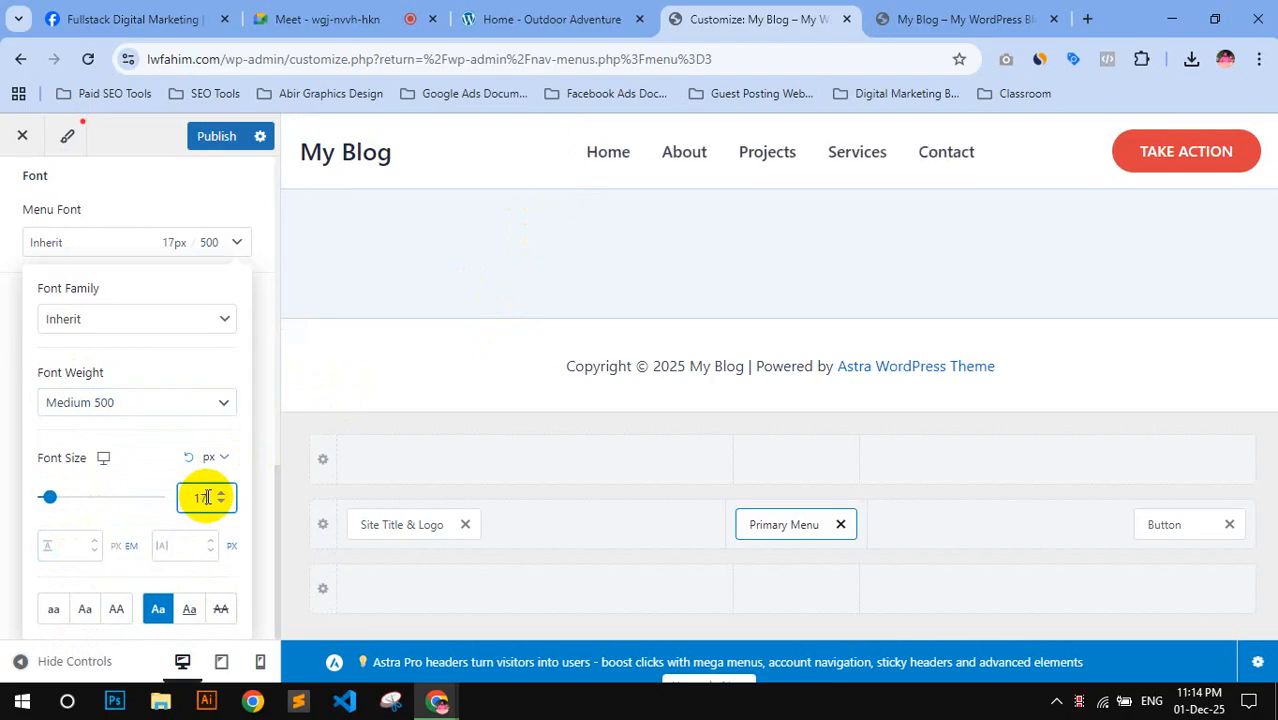
click(216, 136)
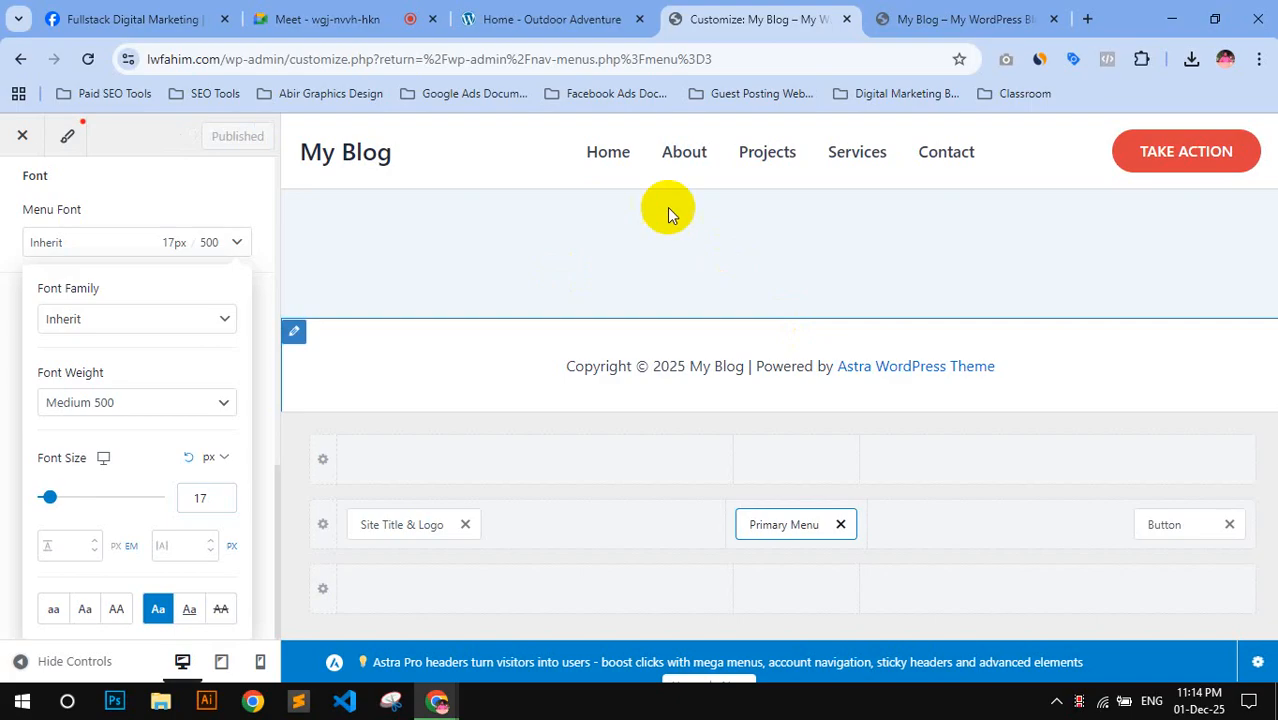
click(903, 10)
Step: Compare the live site's menu with the Outdoor Adventure demo, then close the Customizer to Menus
click(88, 59)
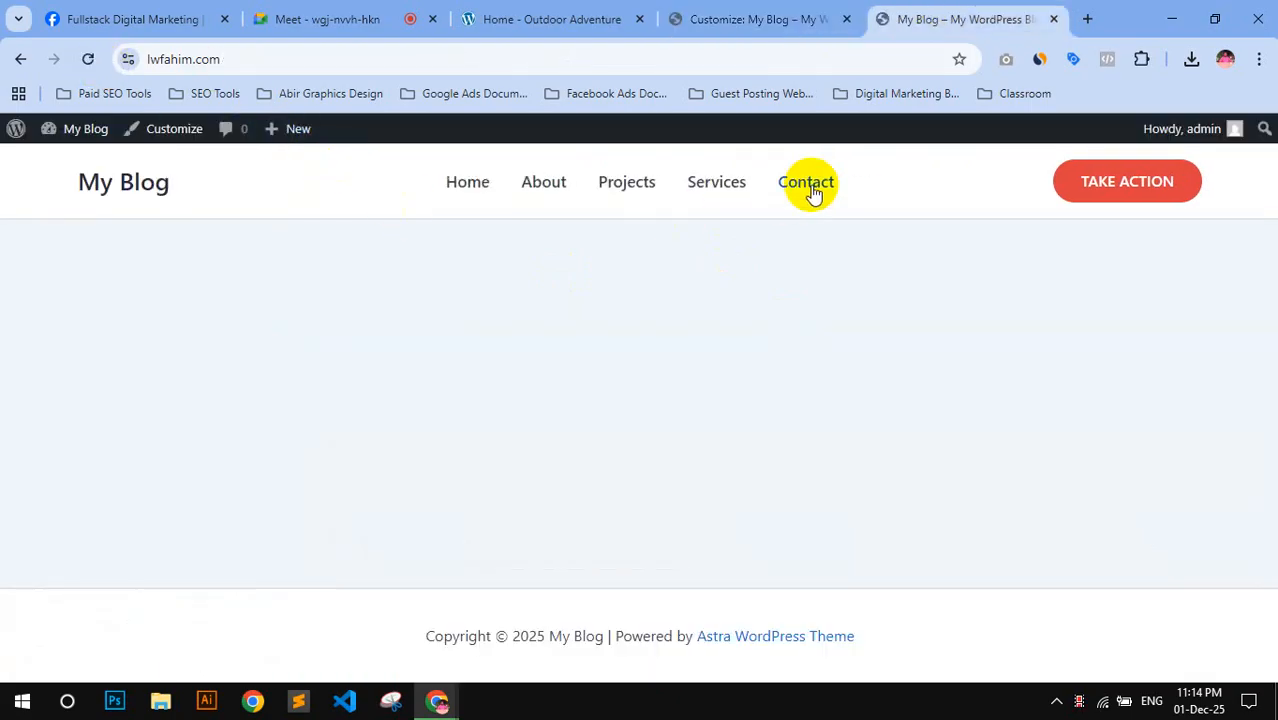
click(750, 19)
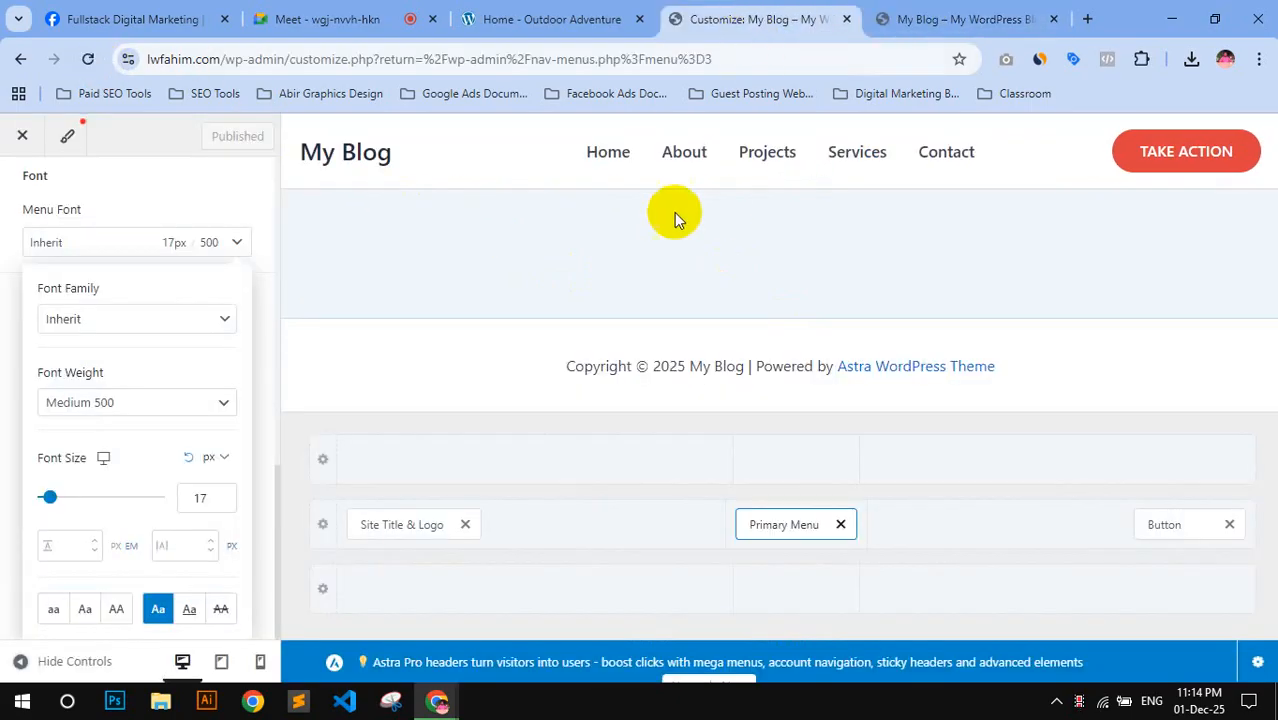
click(588, 12)
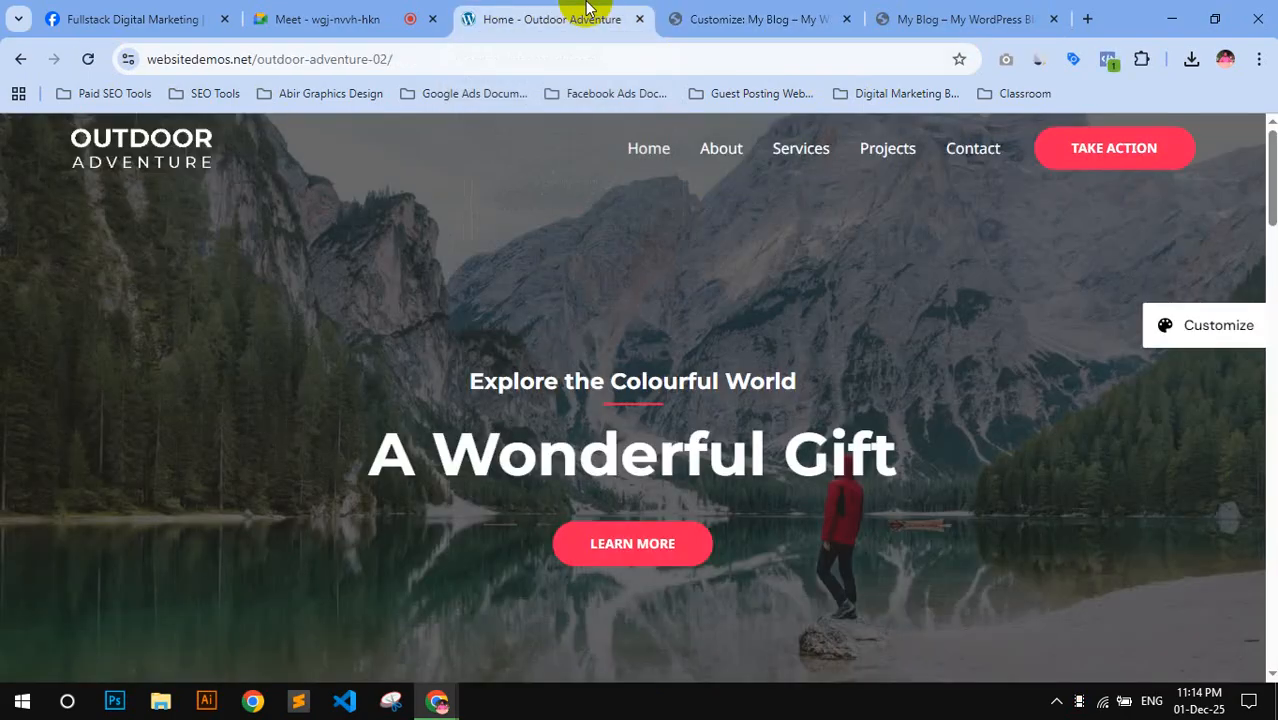
click(750, 19)
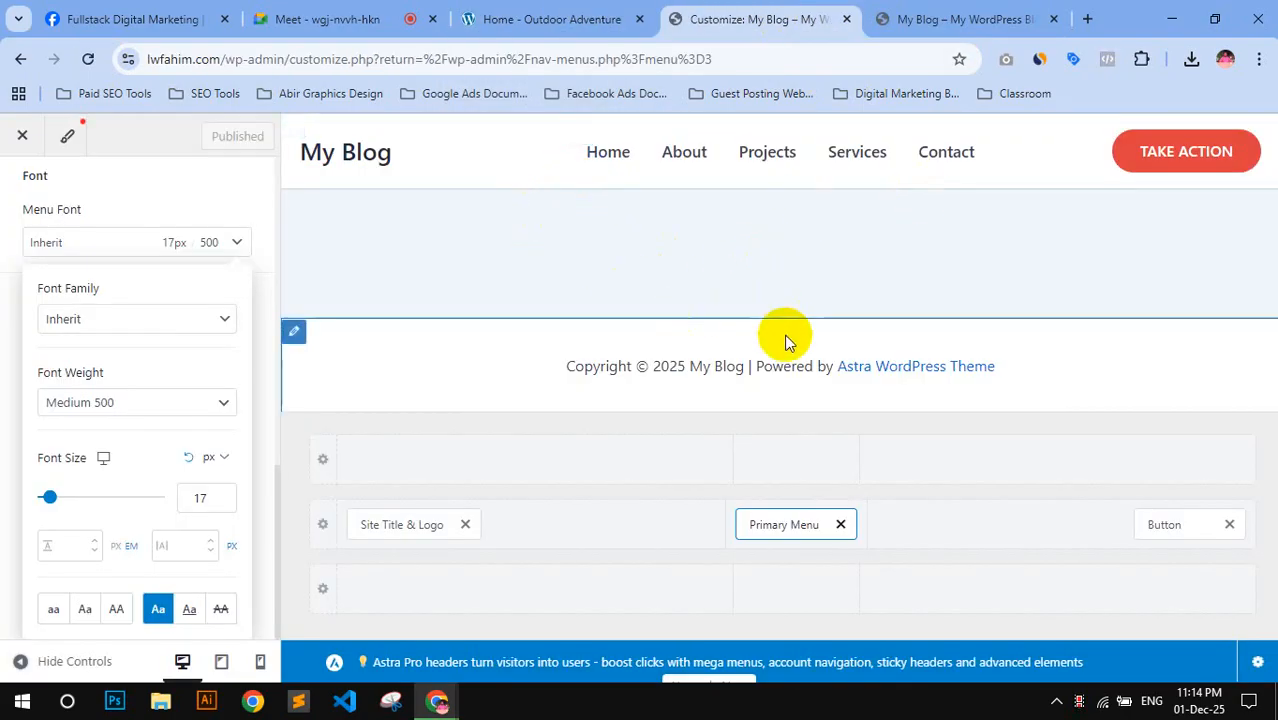
click(945, 19)
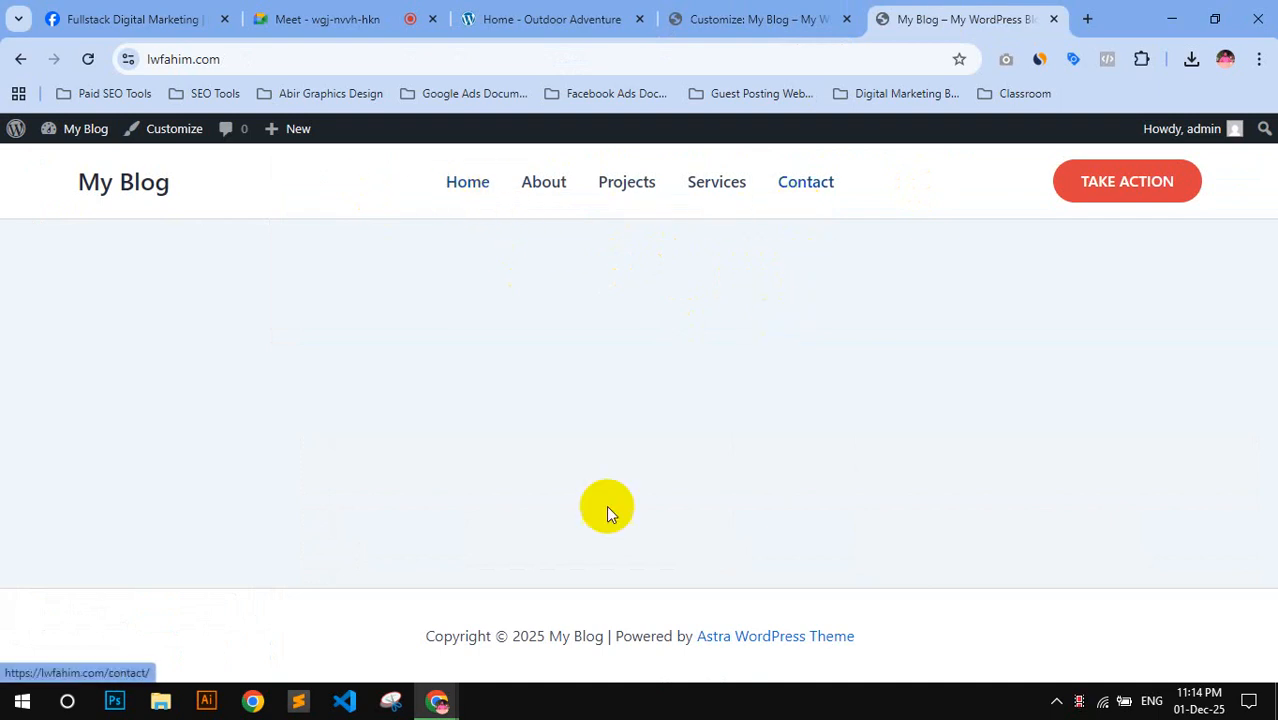
click(741, 10)
click(893, 18)
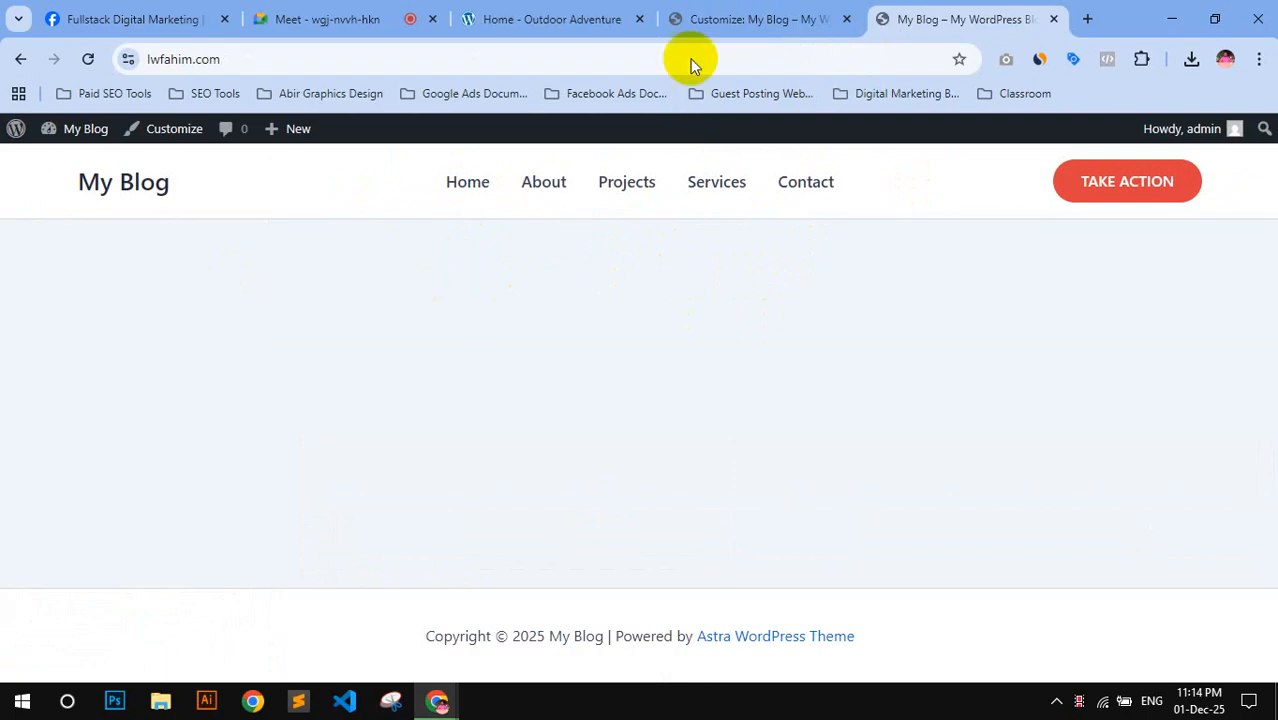
click(550, 17)
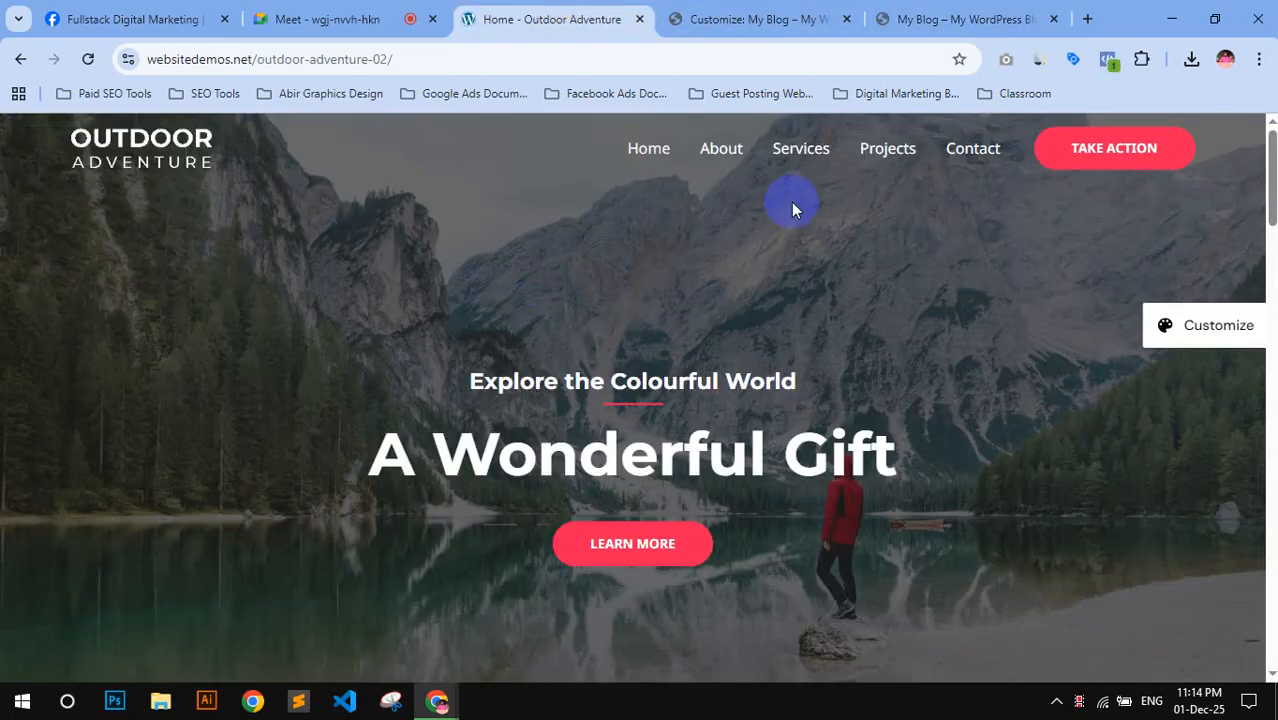
scroll(923, 298, down, 3)
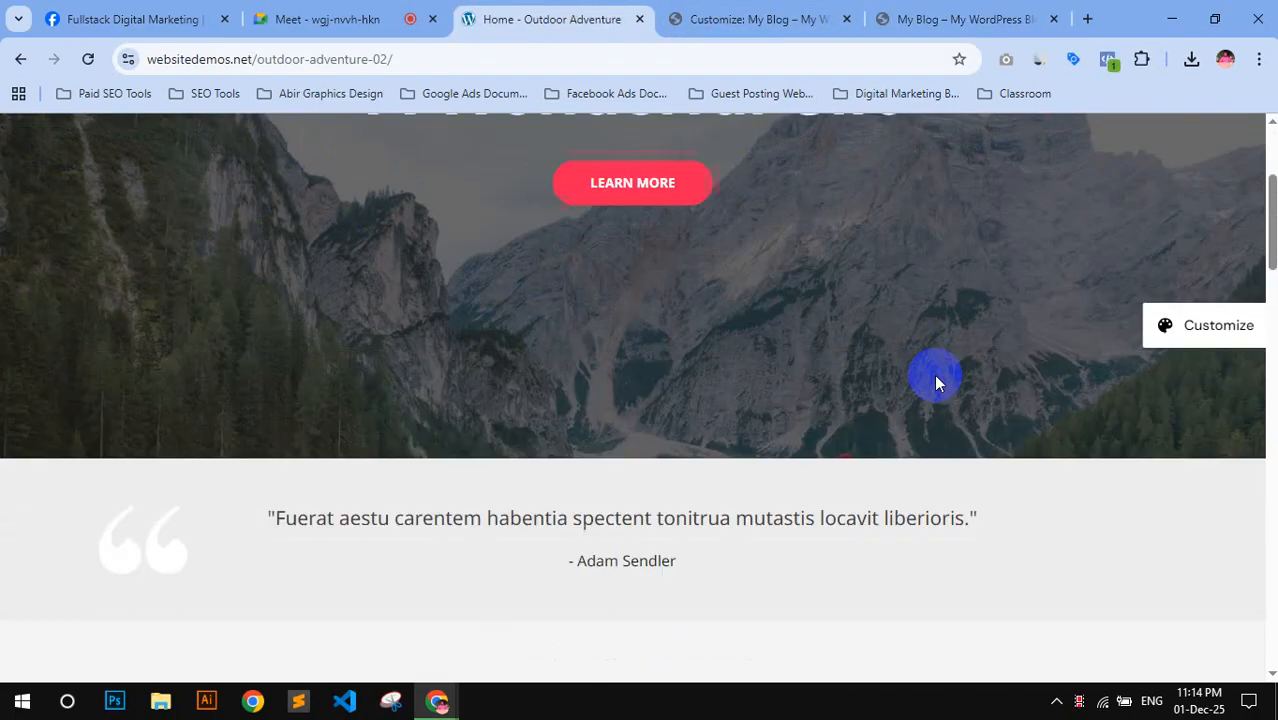
scroll(934, 374, up, 3)
click(750, 14)
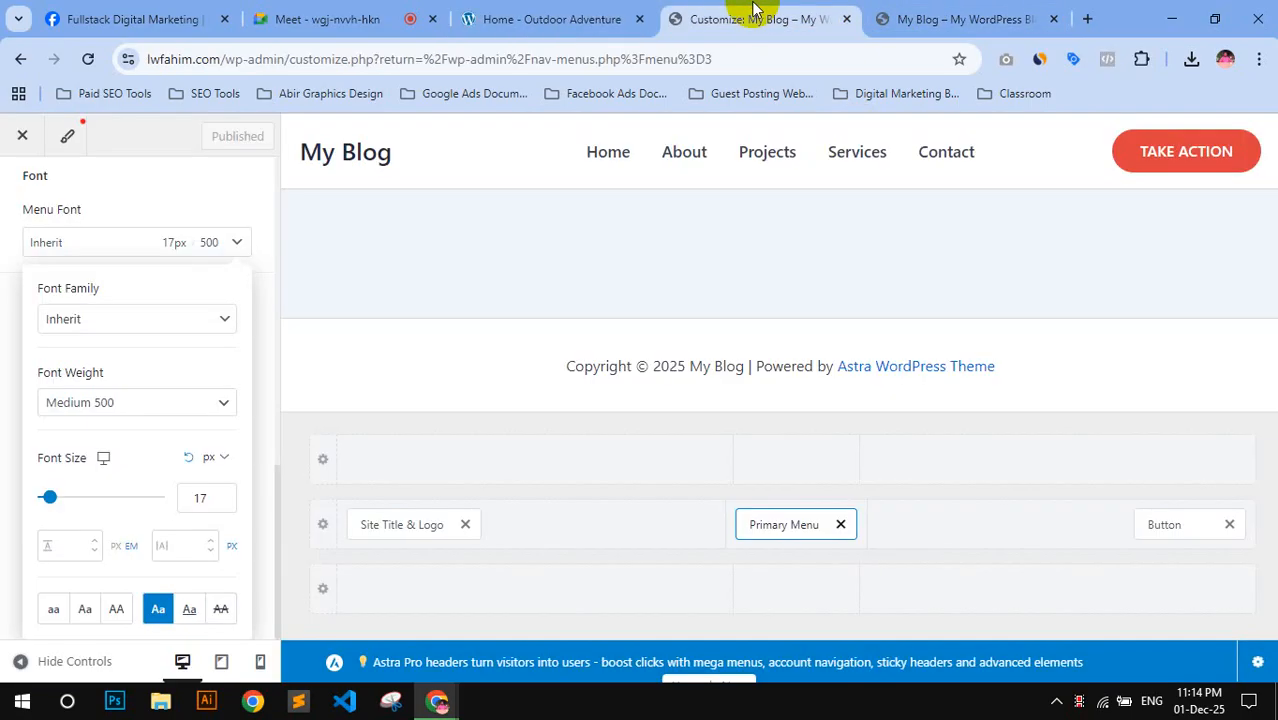
click(22, 135)
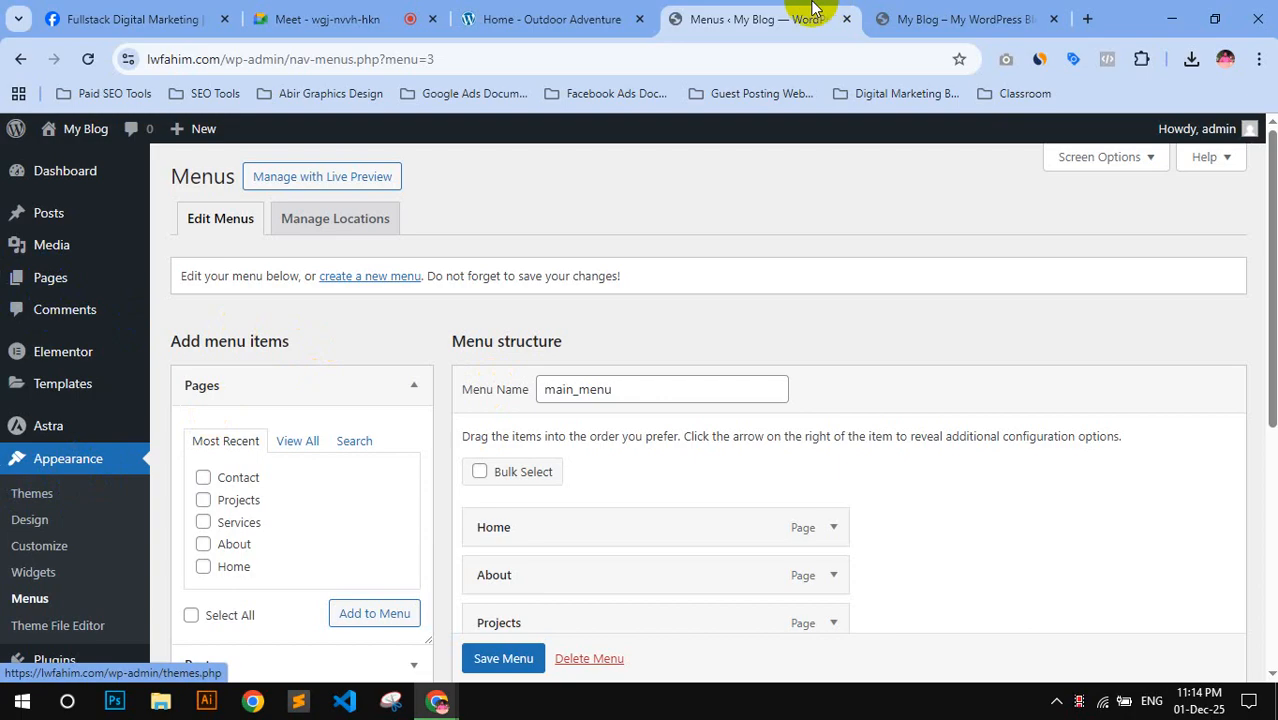
Step: Scroll the Outdoor Adventure demo home page to Upcoming Events, then switch to the video call
click(915, 14)
click(560, 14)
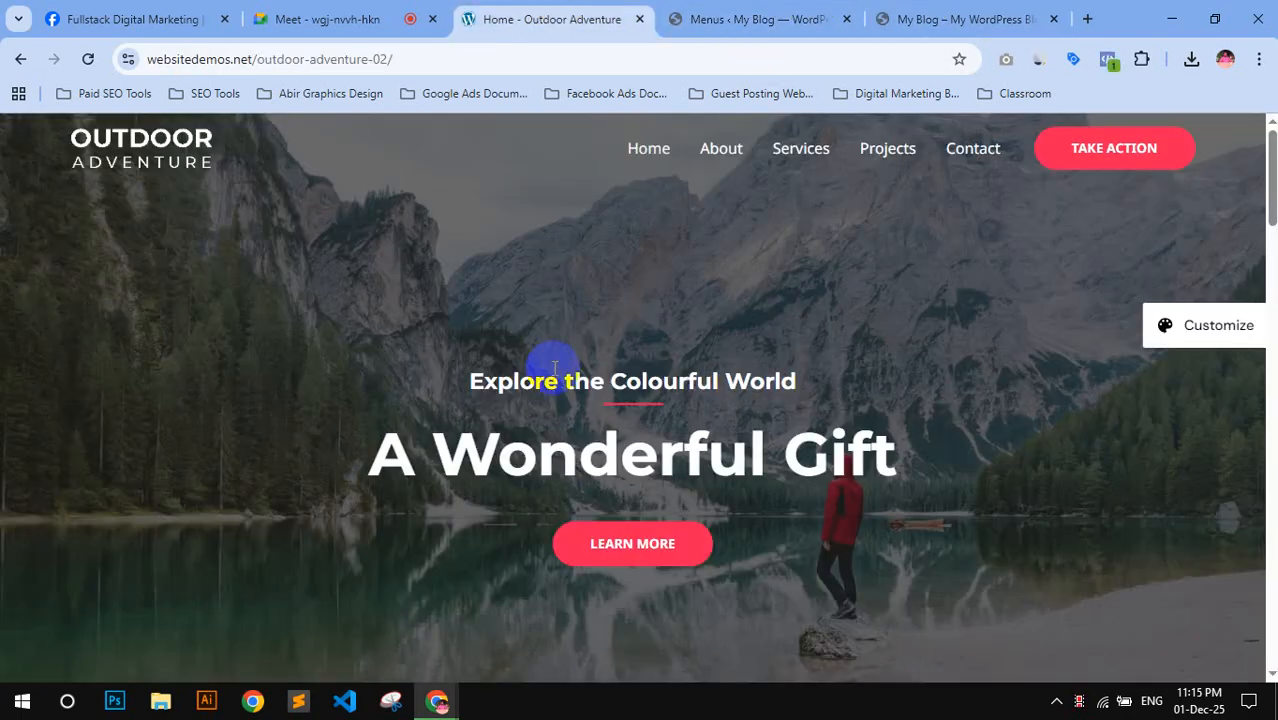
scroll(557, 397, down, 5)
scroll(540, 330, up, 5)
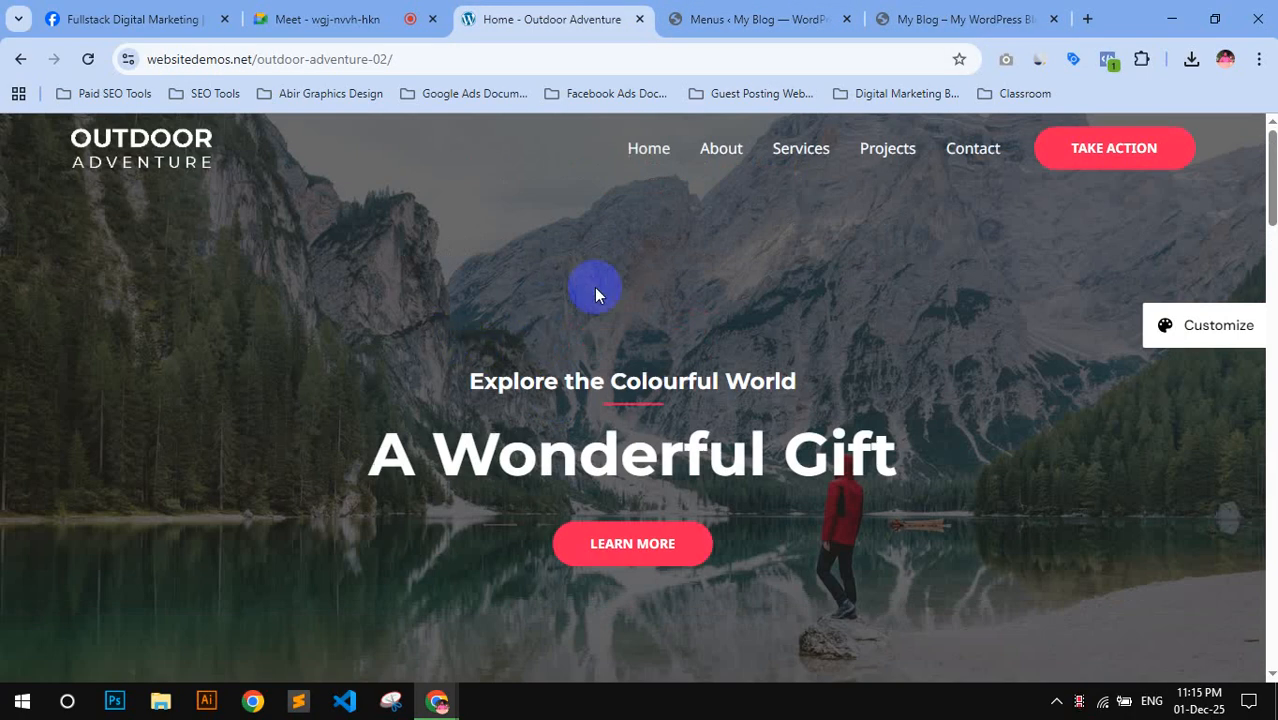
scroll(697, 452, down, 12)
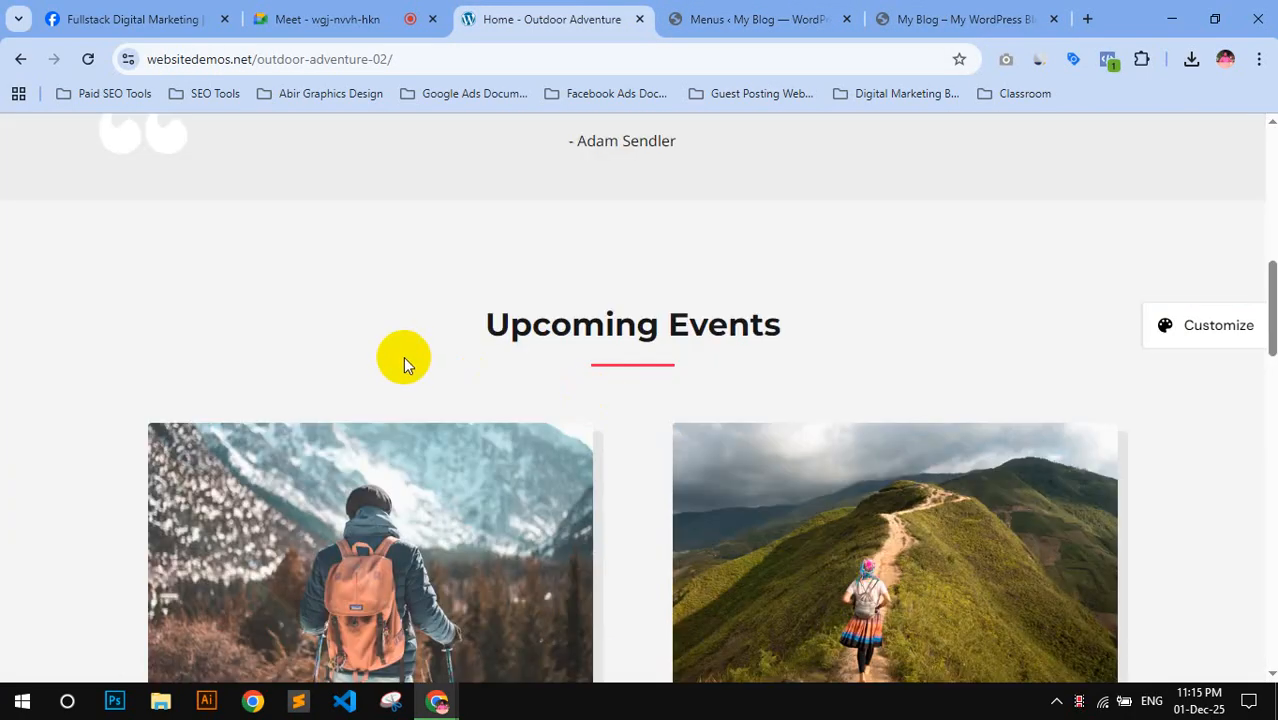
scroll(563, 370, up, 13)
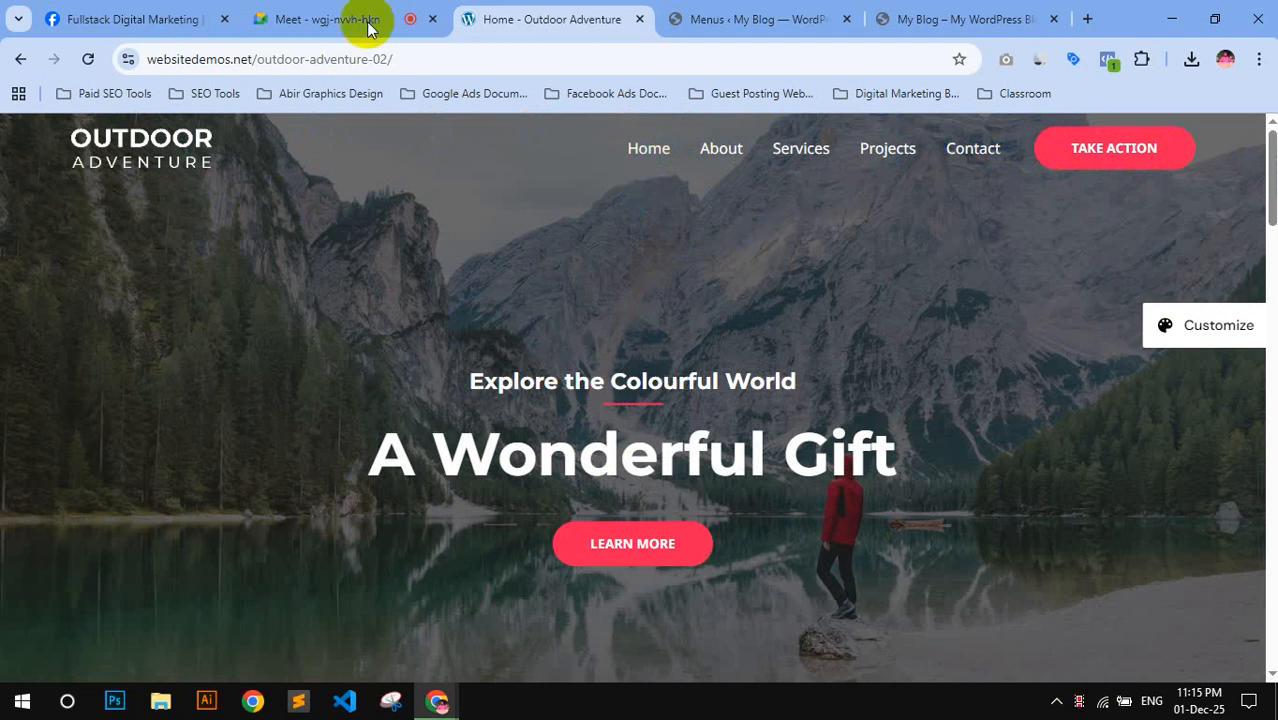
click(310, 18)
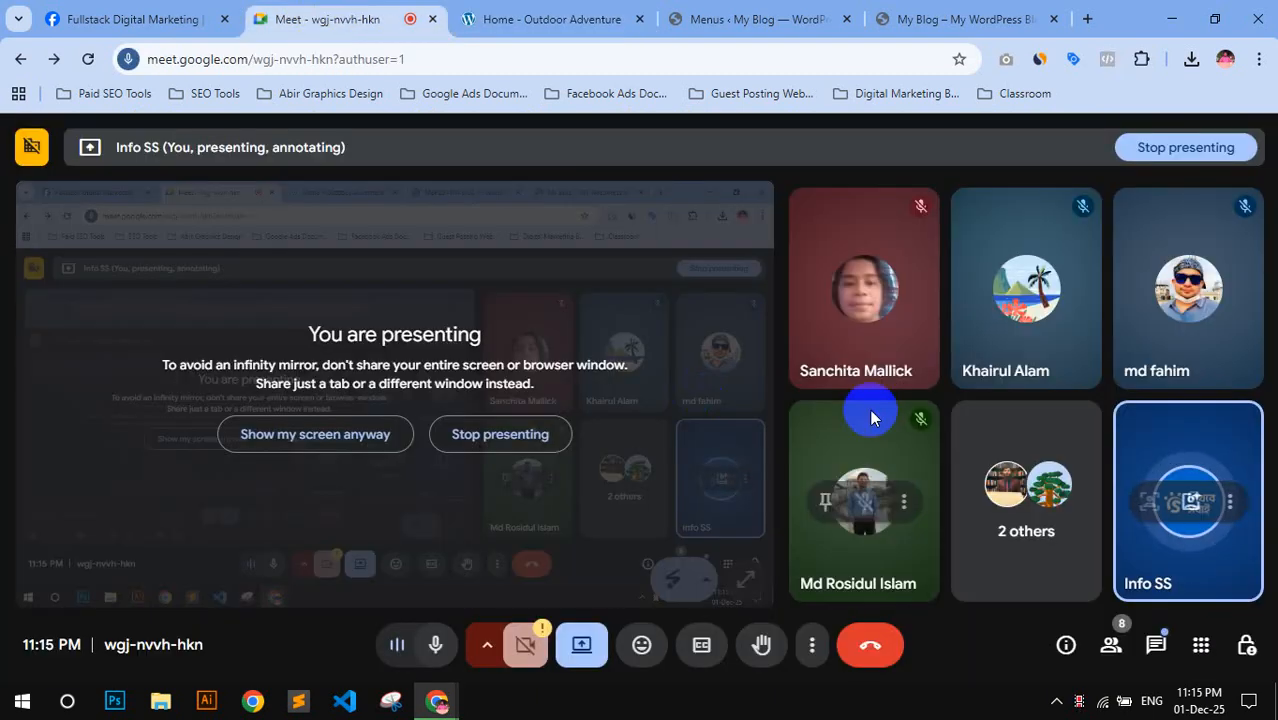
click(1156, 644)
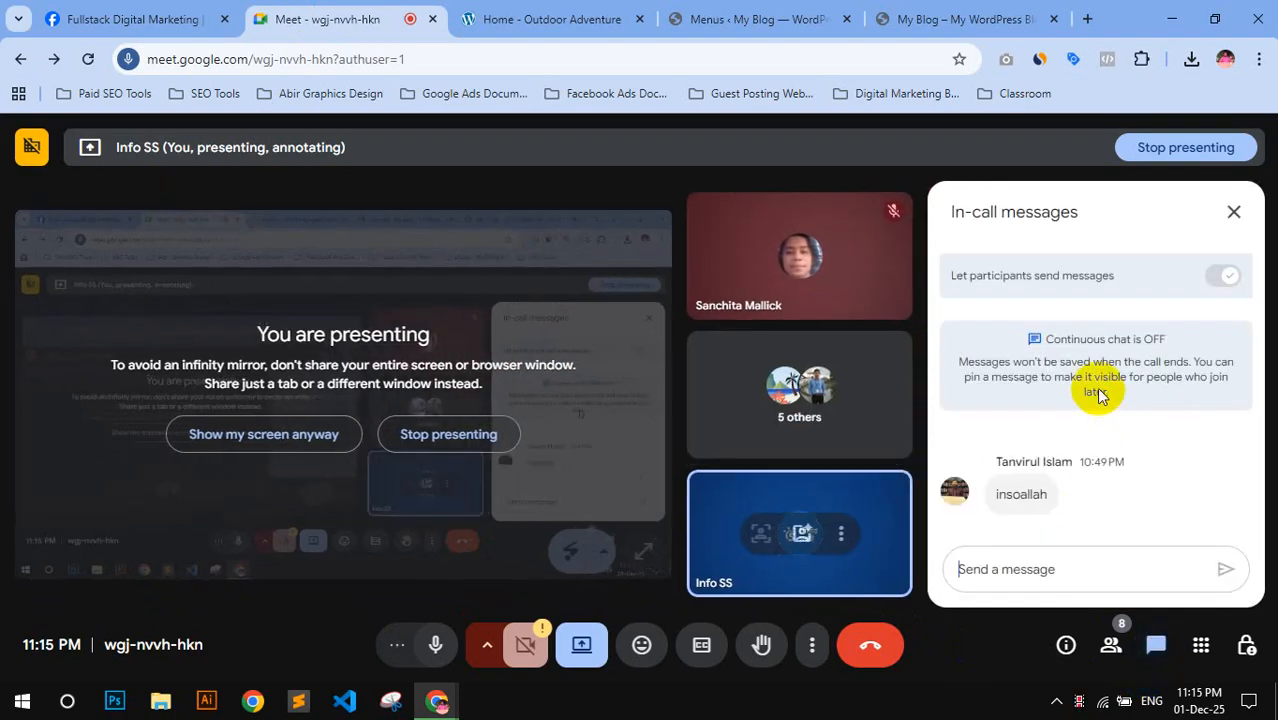
click(1234, 212)
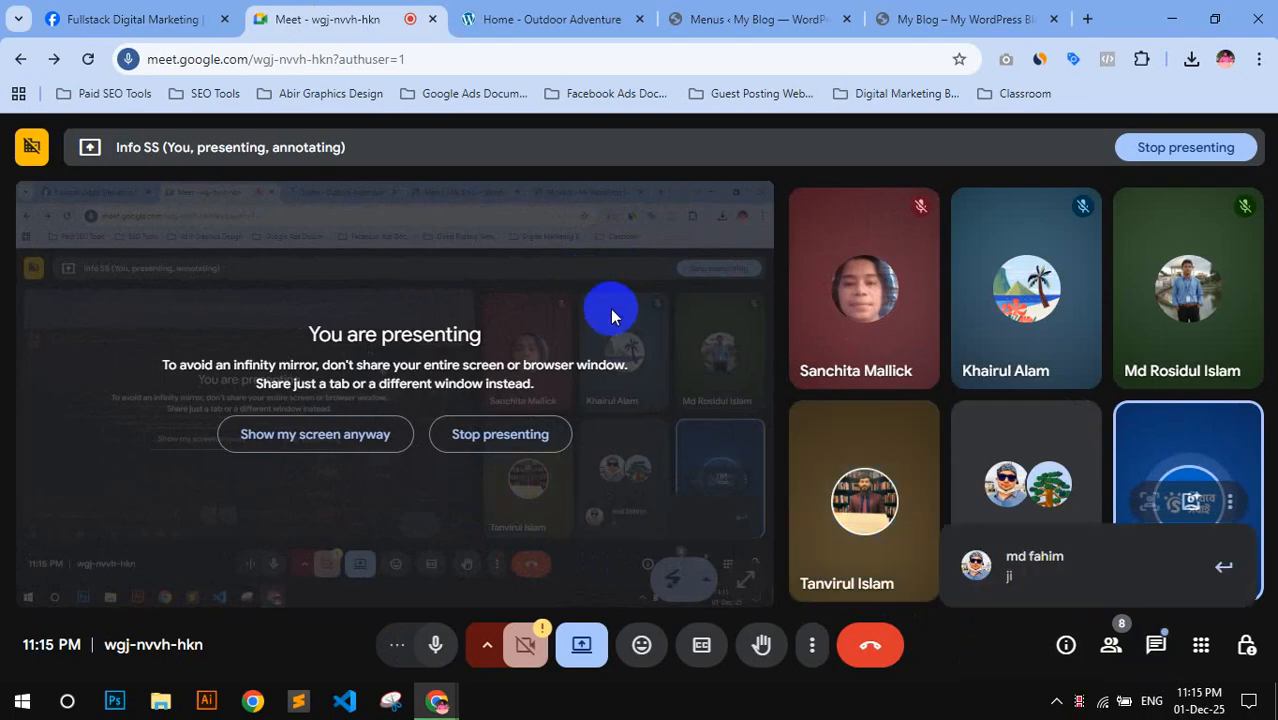
click(510, 10)
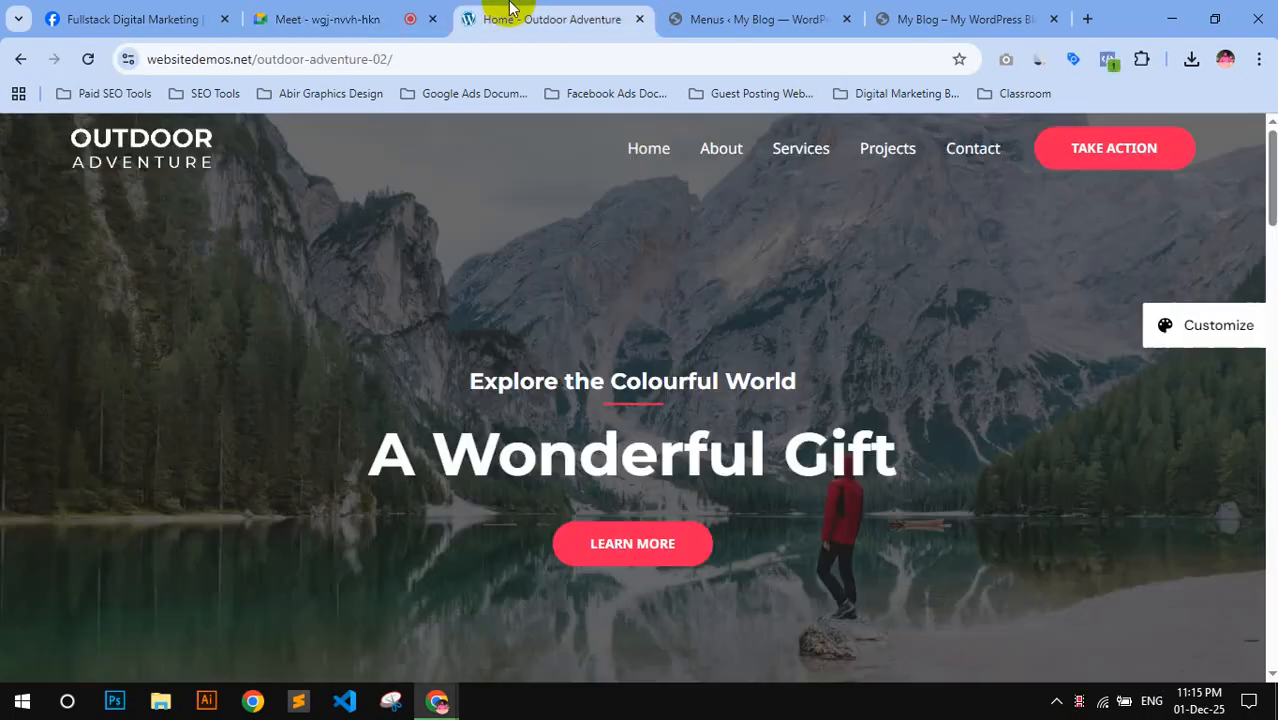
Step: Open the Pages > All Pages list in the WordPress admin
click(800, 10)
click(571, 10)
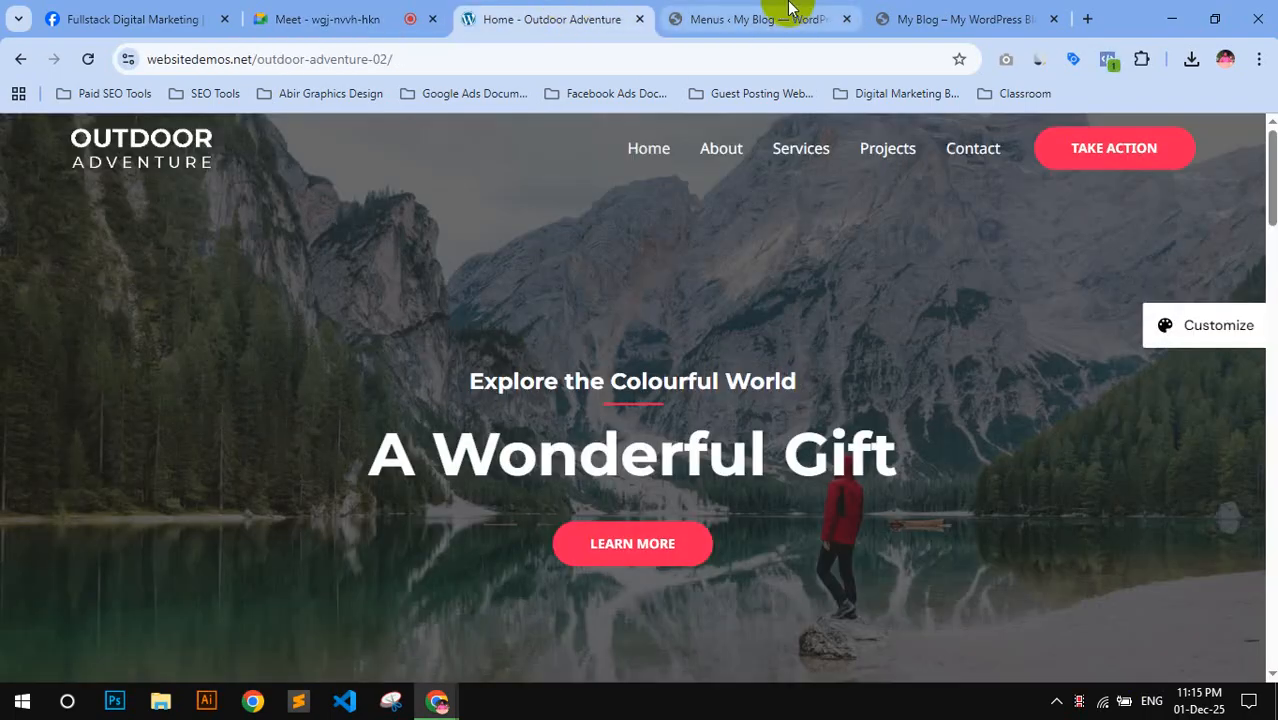
click(800, 10)
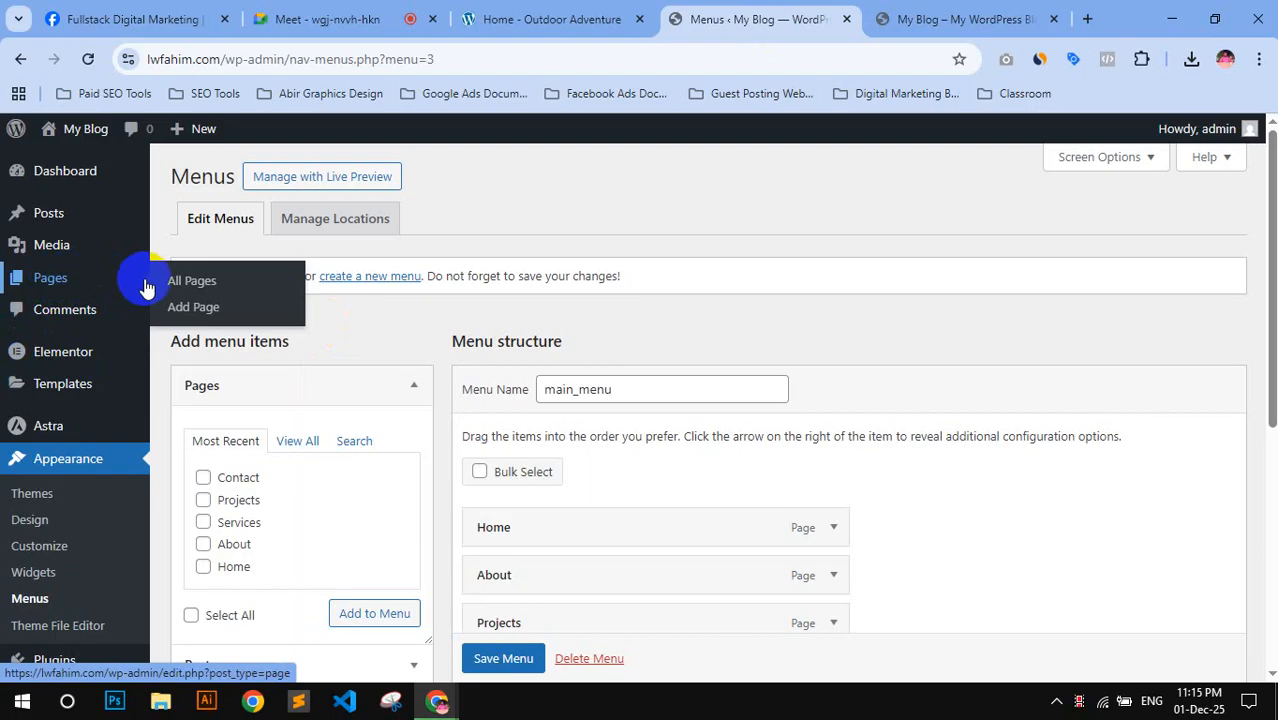
click(190, 281)
click(528, 10)
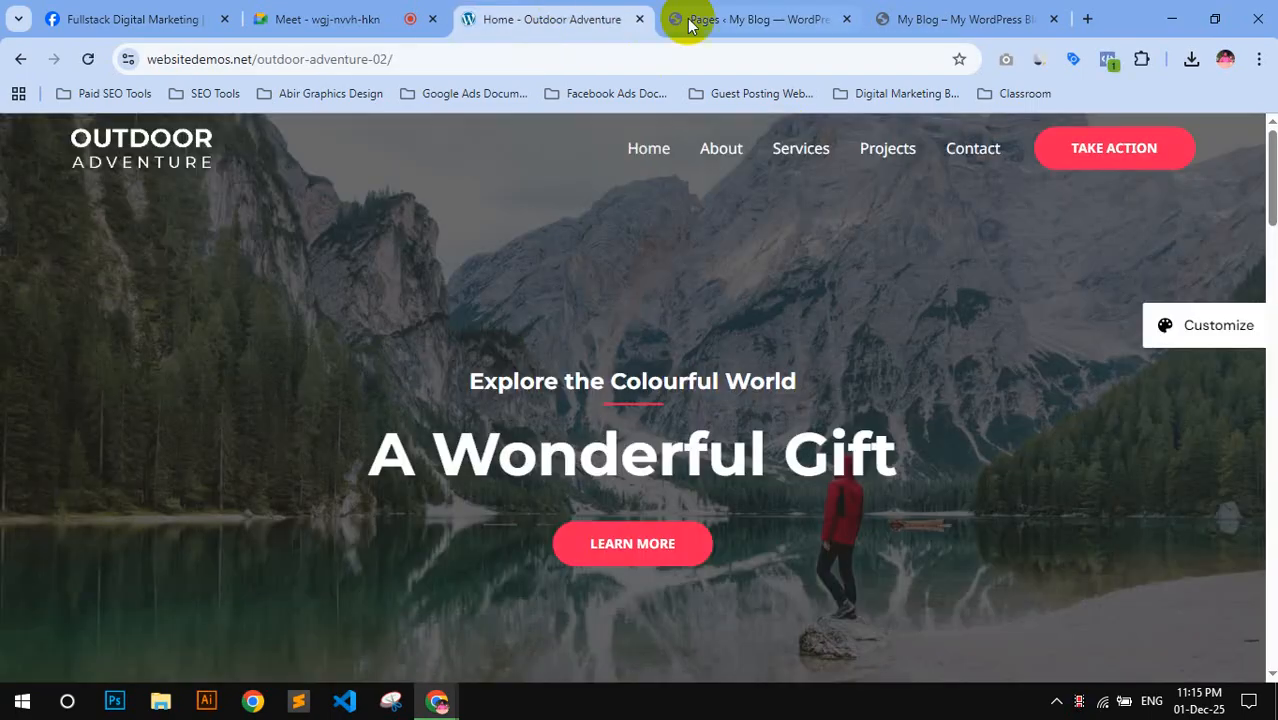
click(676, 14)
Step: View the My Blog live front page, whose body is still empty between header and footer
click(945, 14)
click(760, 16)
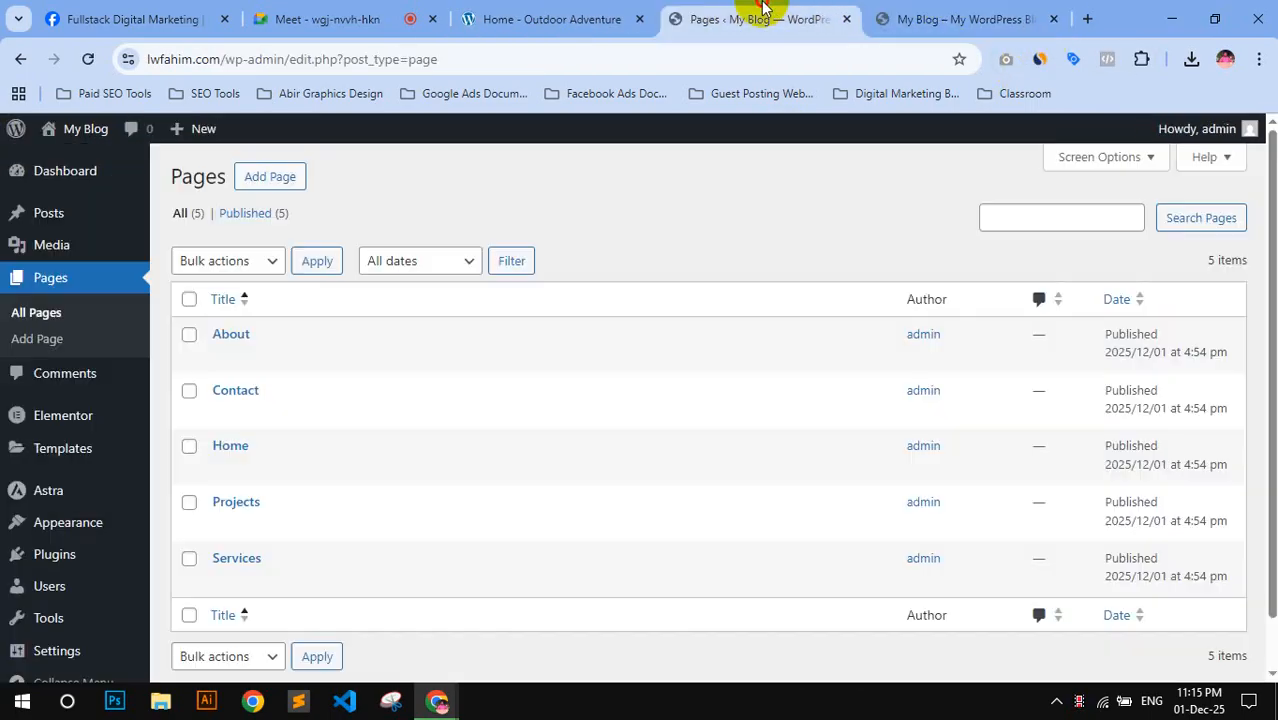
click(961, 12)
click(738, 10)
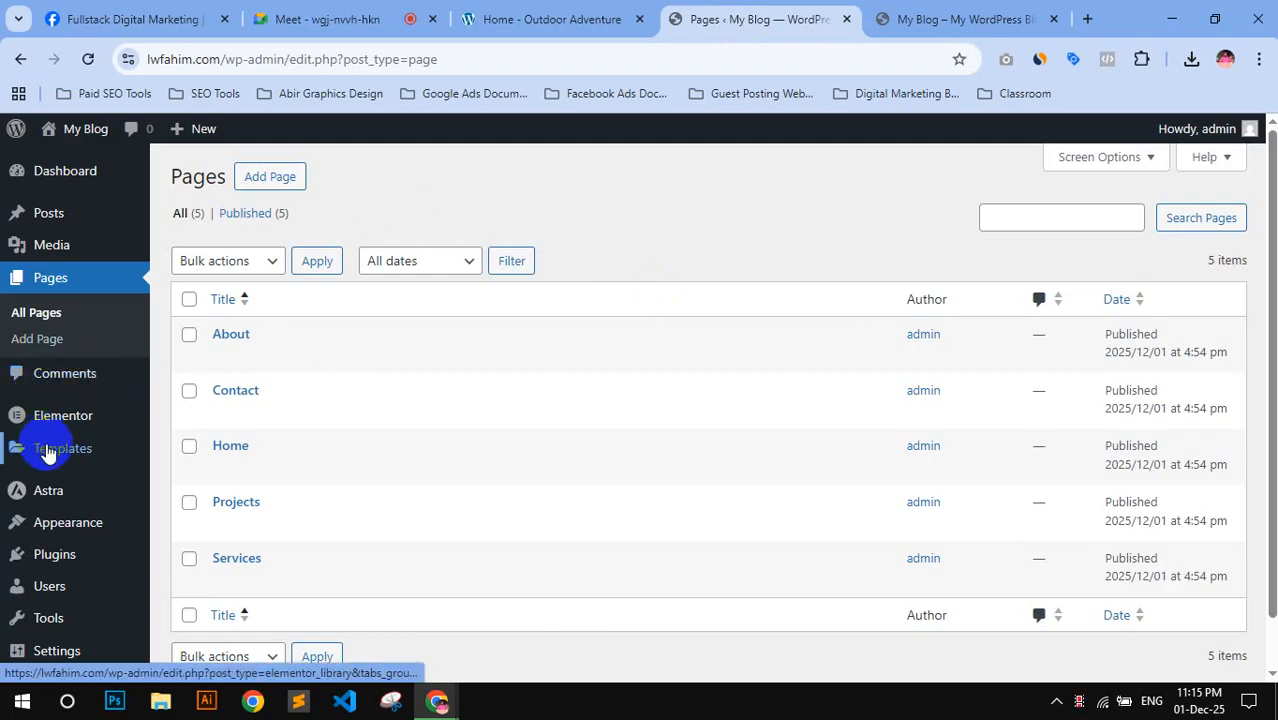
scroll(40, 420, down, 1)
mouse_move(62, 362)
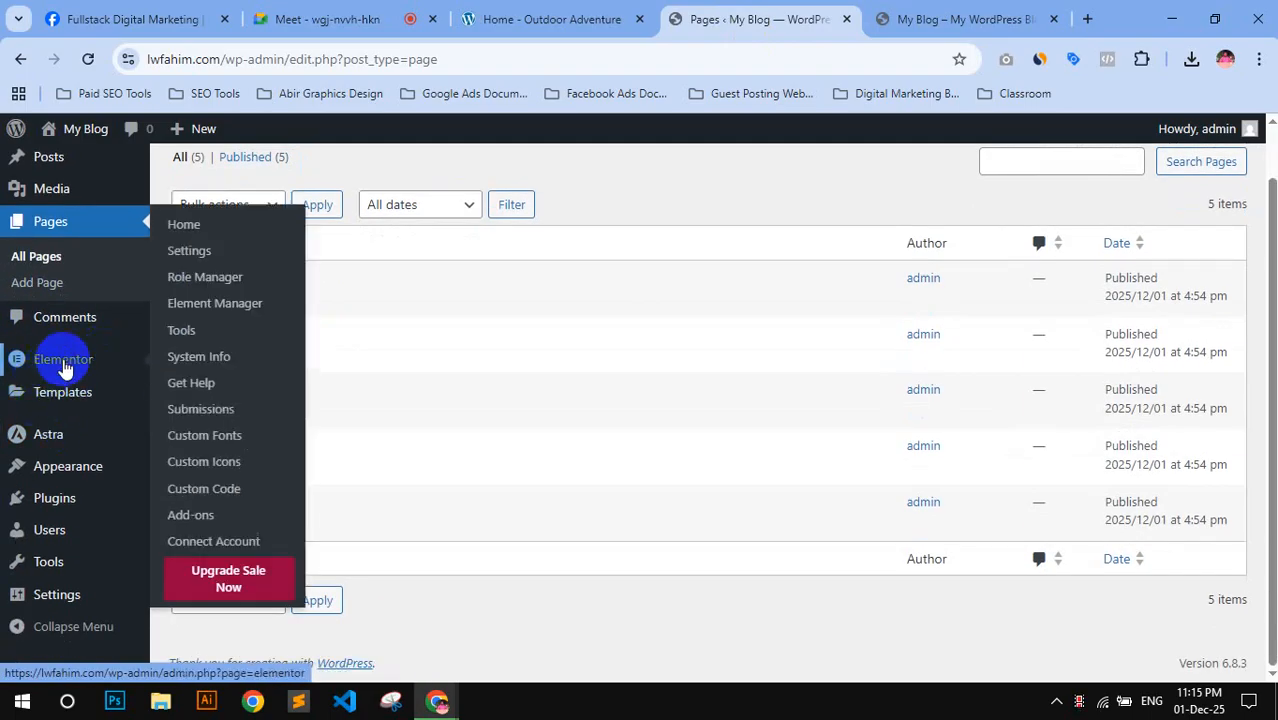
click(932, 17)
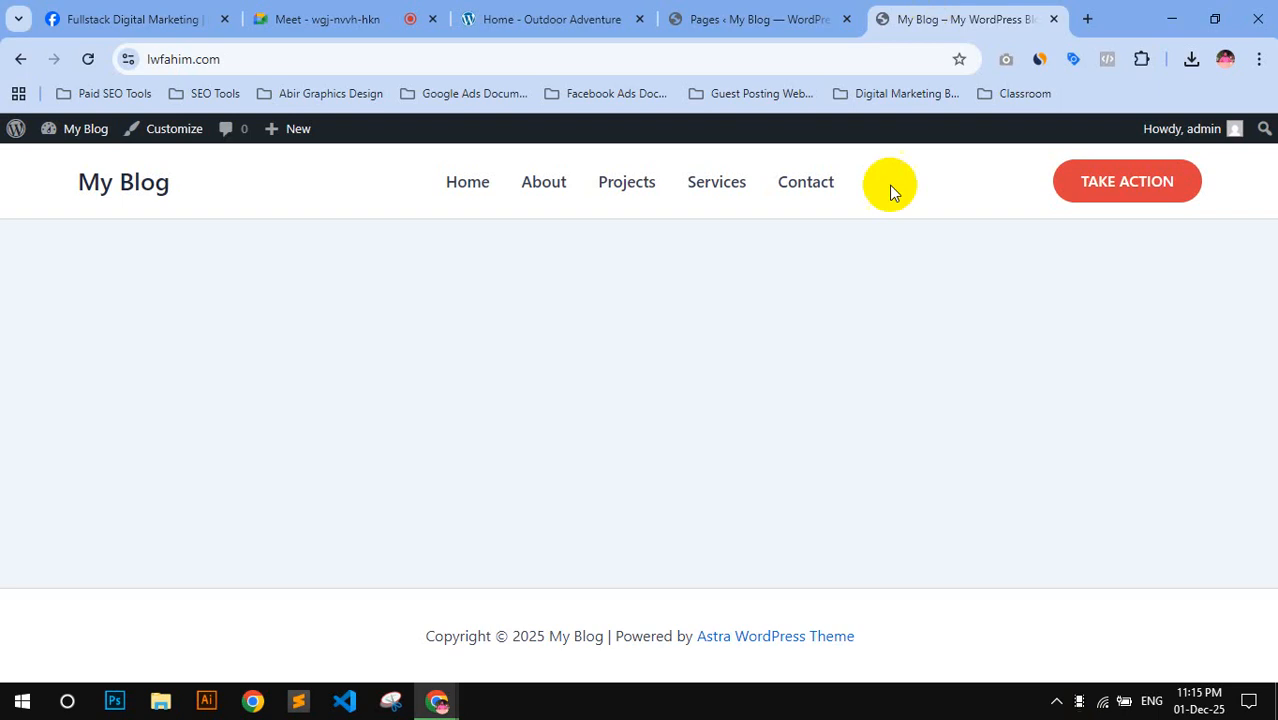
Step: On the Outdoor Adventure demo, highlight the 'Explore the Colourful World' subheading and scroll its sections
click(543, 12)
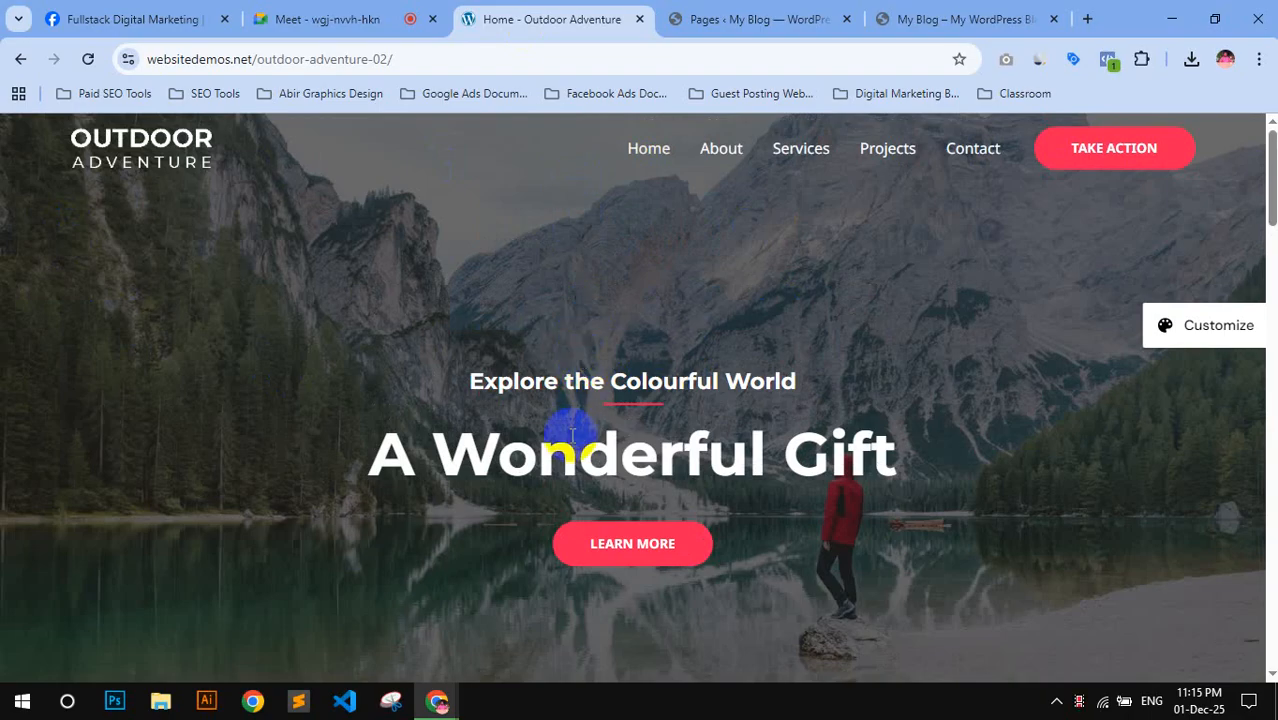
drag(470, 381, 845, 390)
click(799, 237)
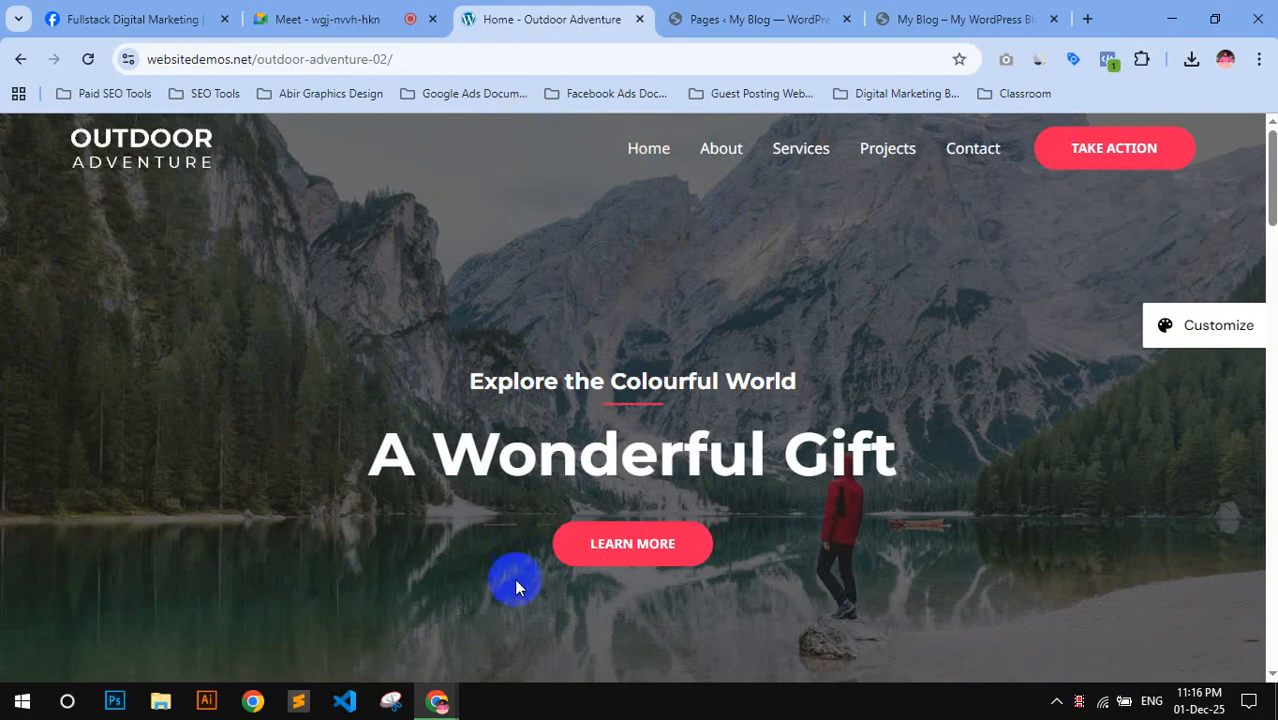
scroll(418, 575, down, 5)
scroll(44, 558, down, 2)
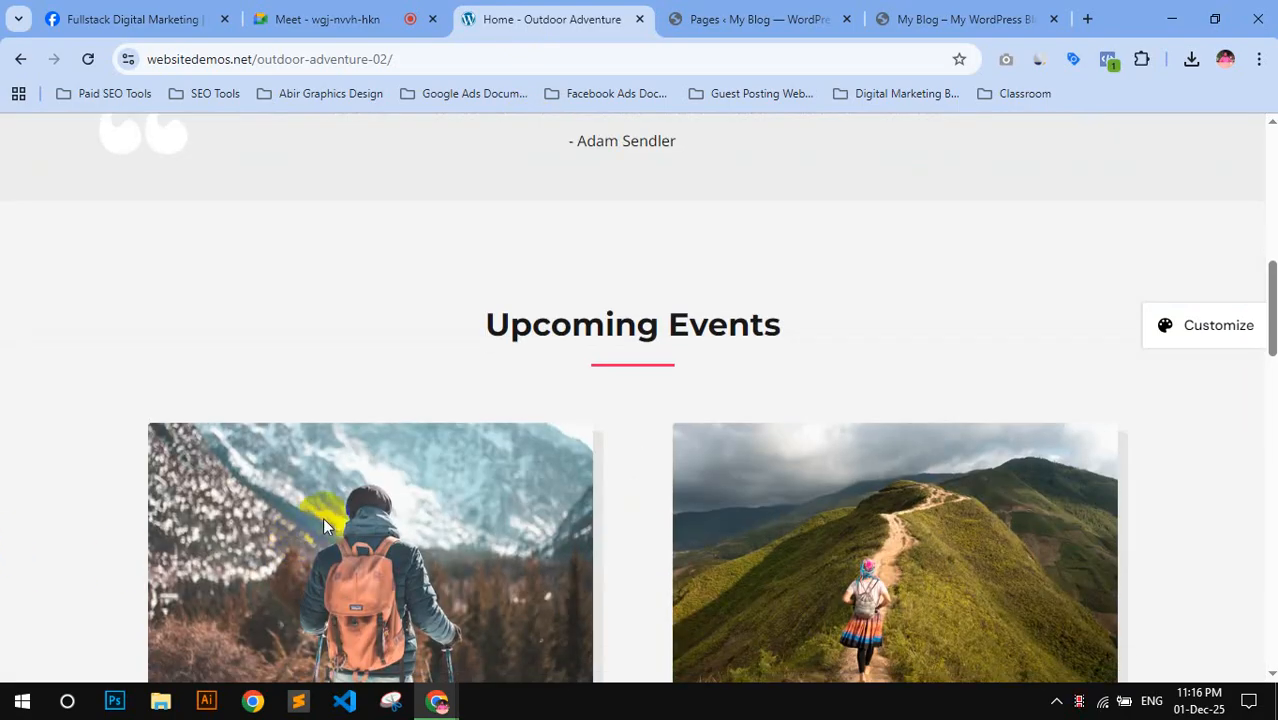
scroll(993, 505, down, 7)
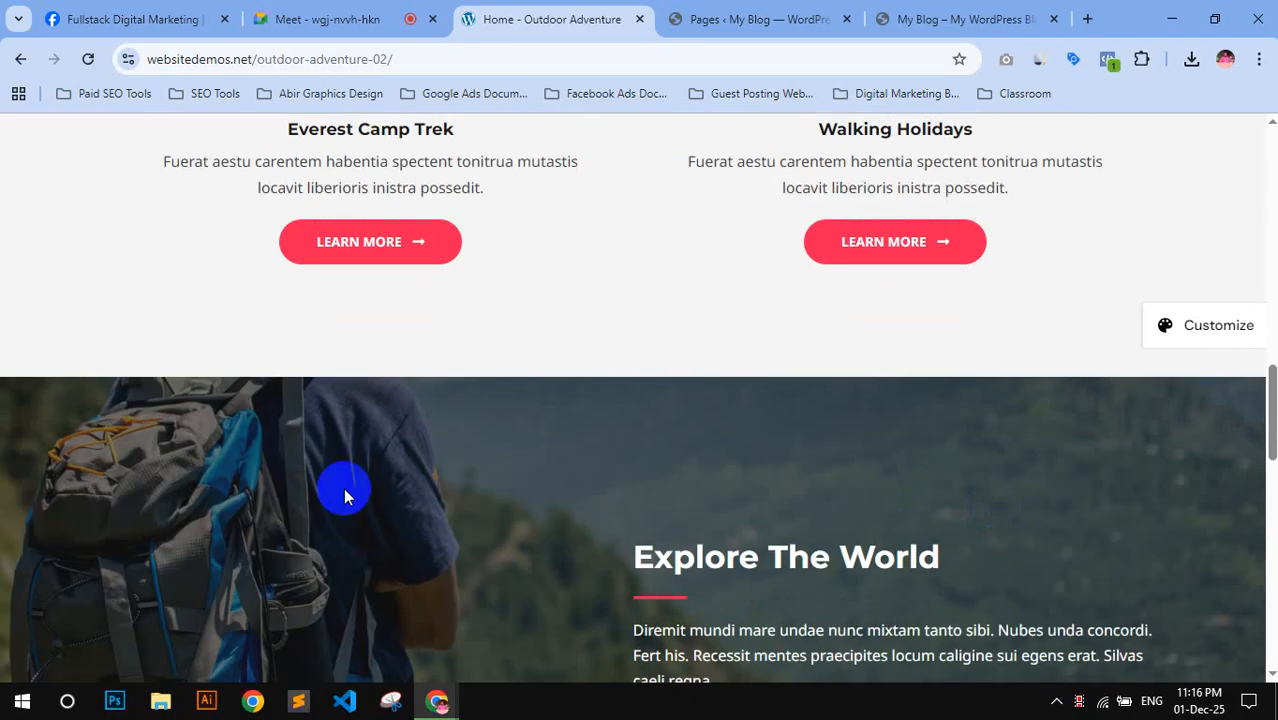
scroll(632, 400, down, 2)
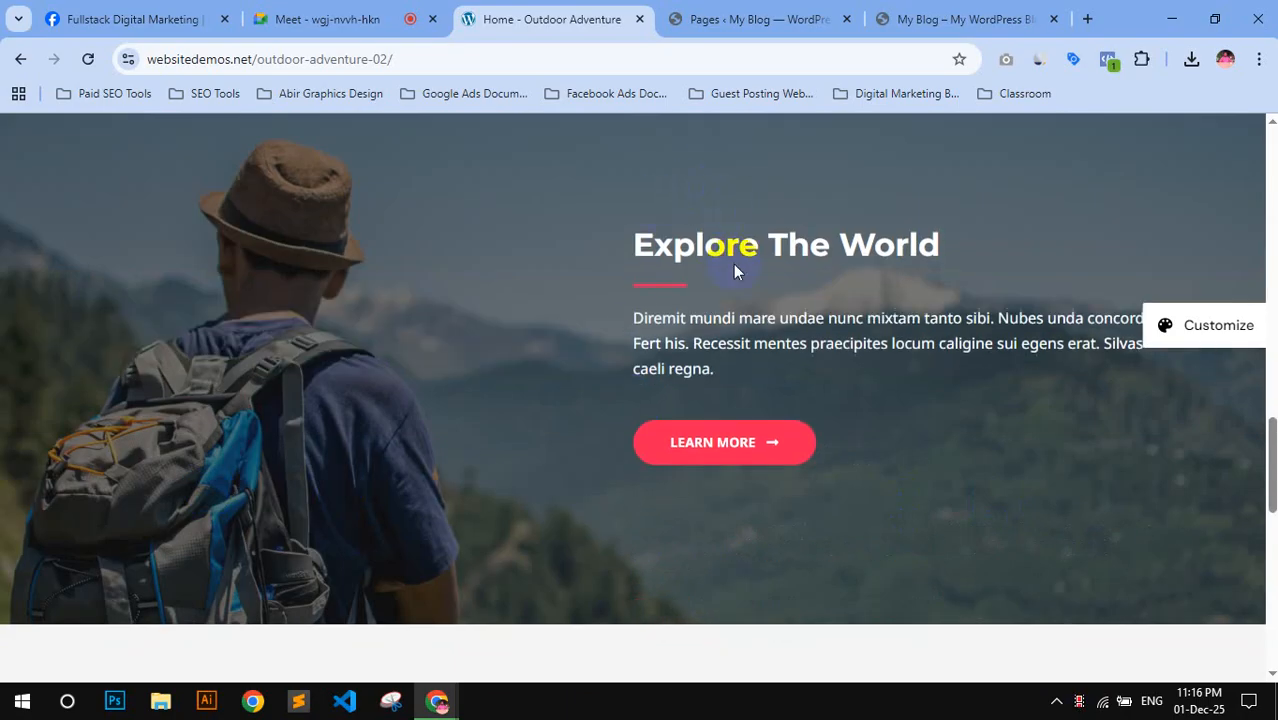
scroll(770, 507, up, 15)
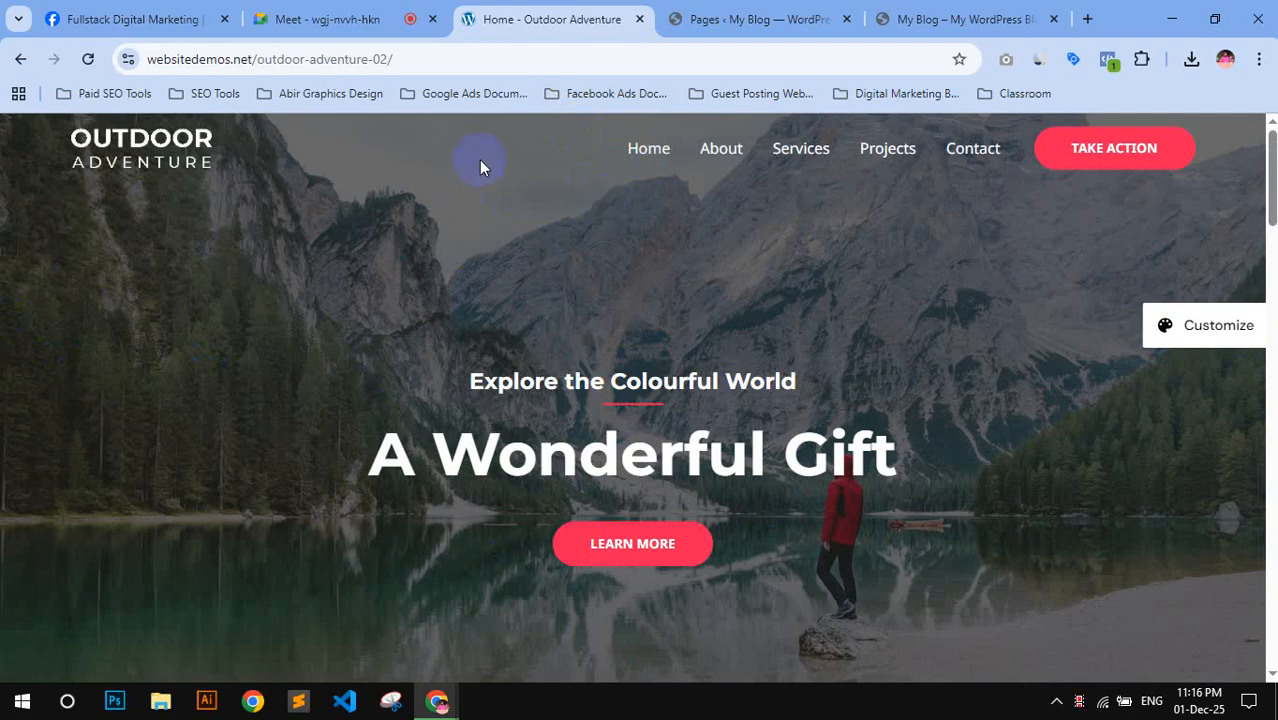
scroll(751, 238, down, 3)
scroll(716, 316, up, 3)
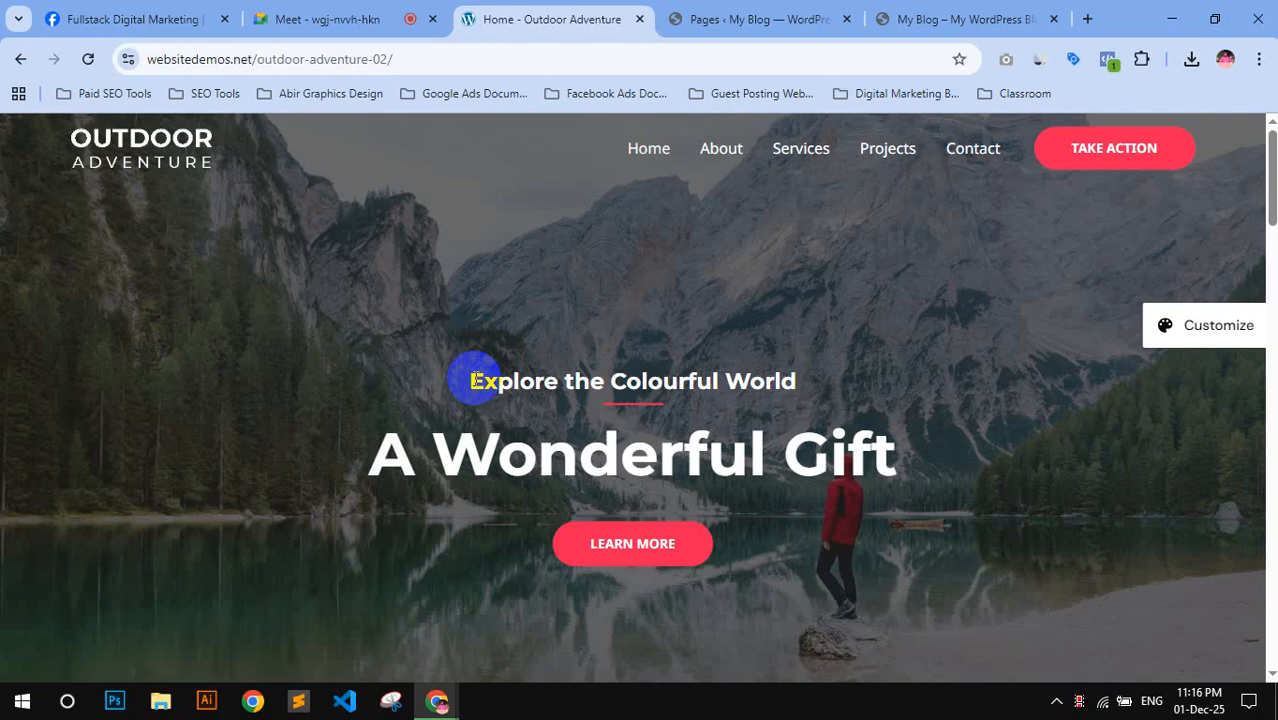
drag(471, 380, 802, 398)
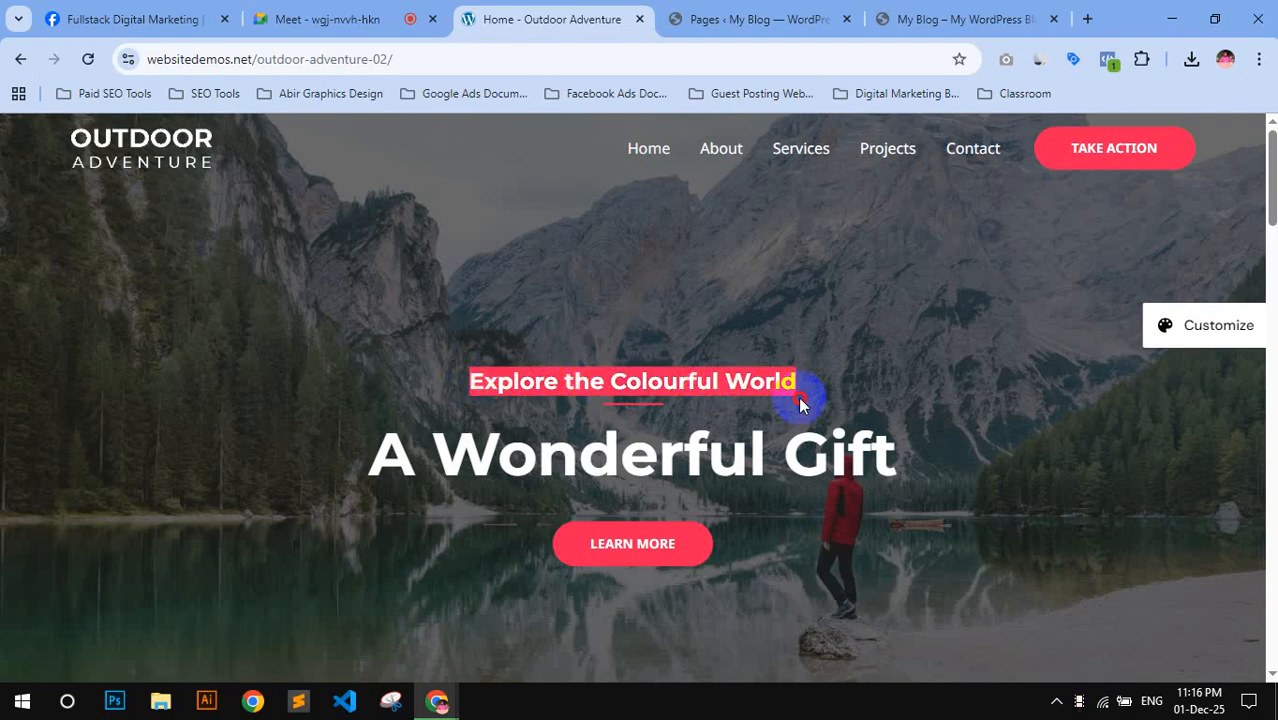
click(652, 411)
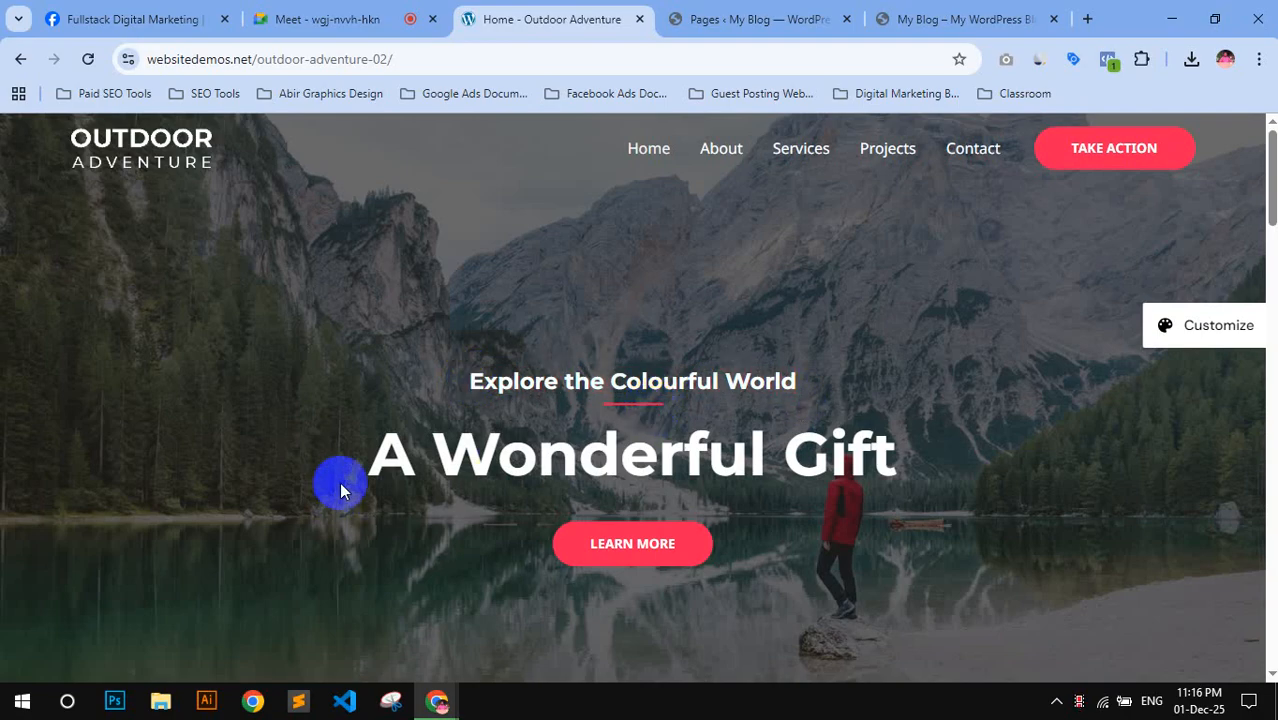
Step: Highlight the 'A Wonderful Gift' heading and the quote text, then scroll the lower sections
drag(337, 485, 970, 474)
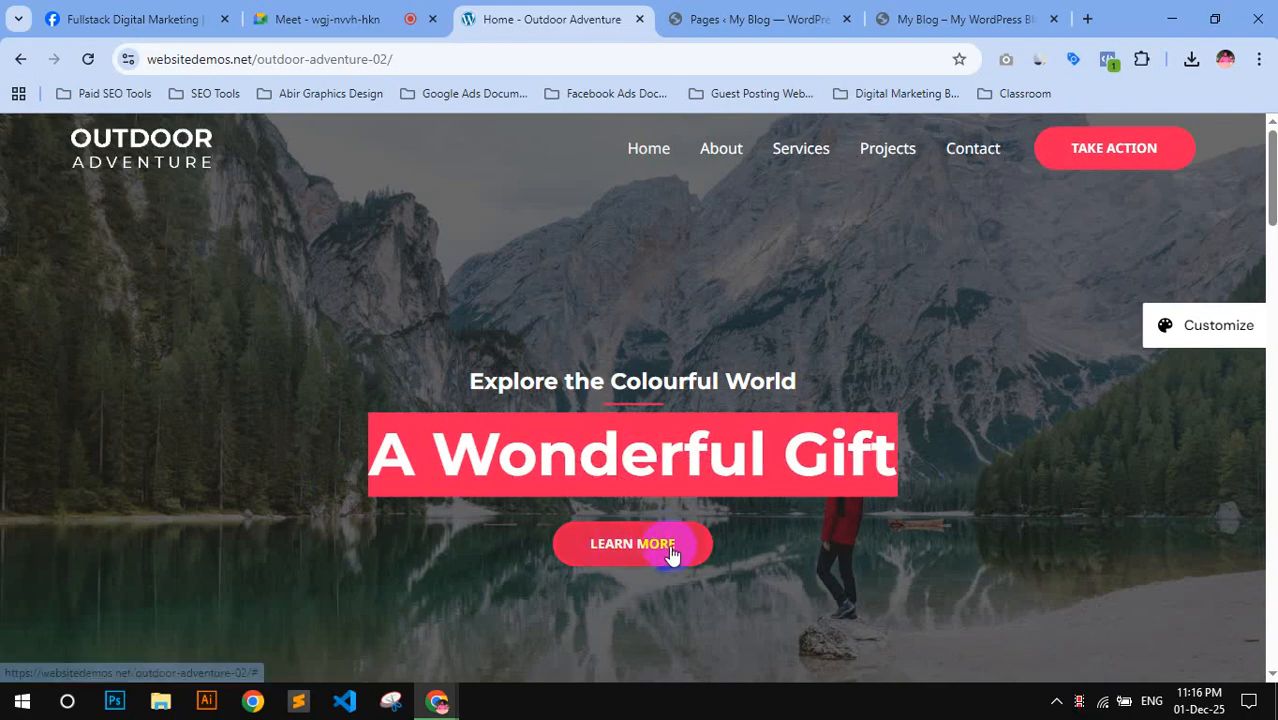
scroll(688, 387, down, 3)
scroll(688, 387, down, 3)
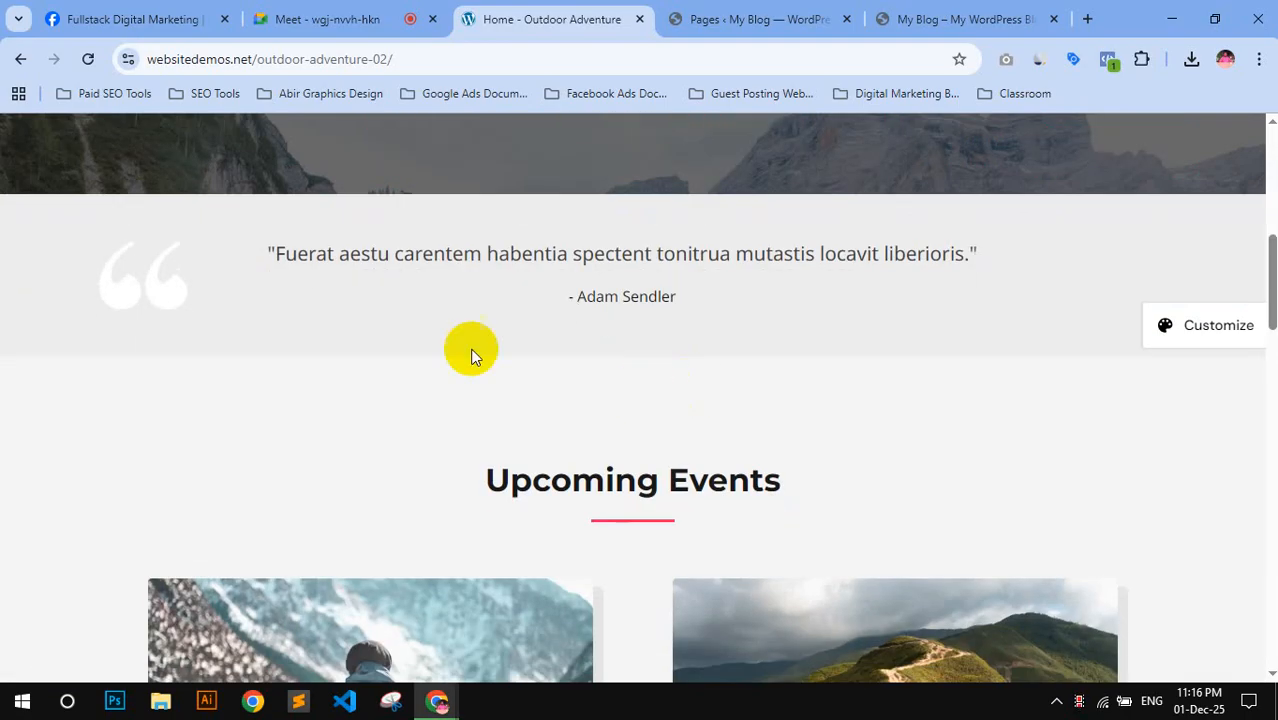
drag(277, 251, 820, 262)
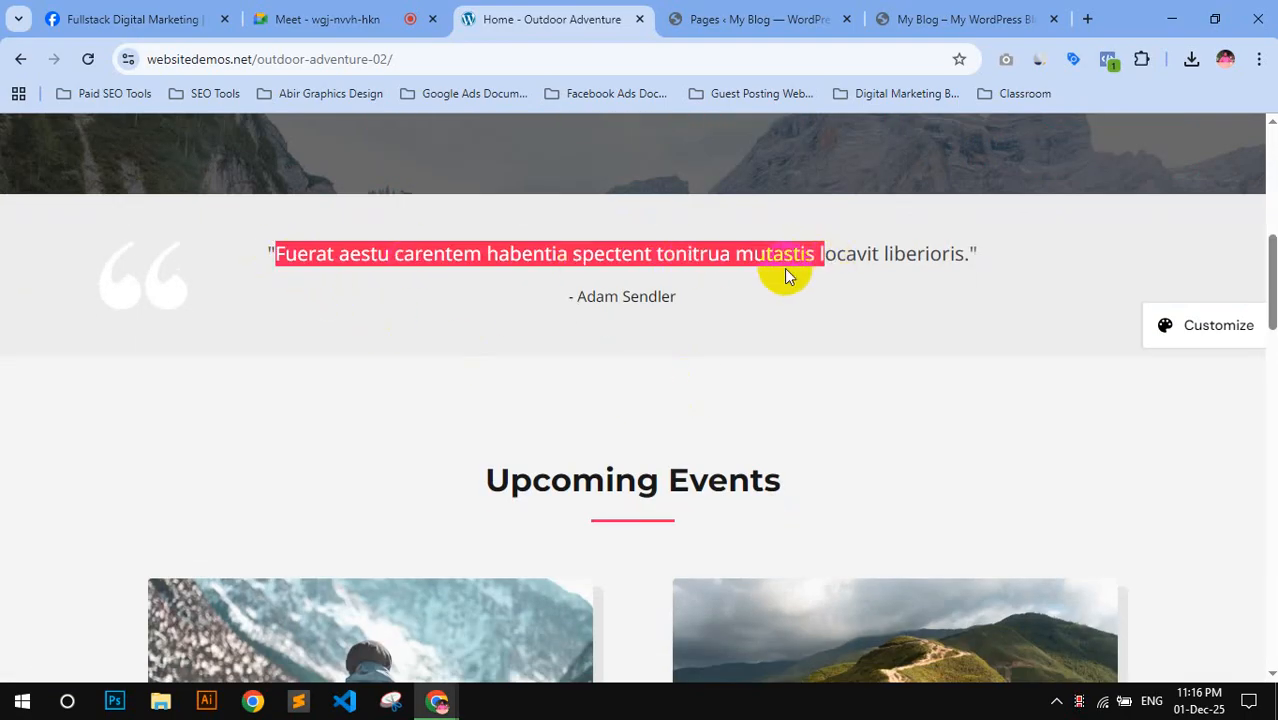
click(80, 286)
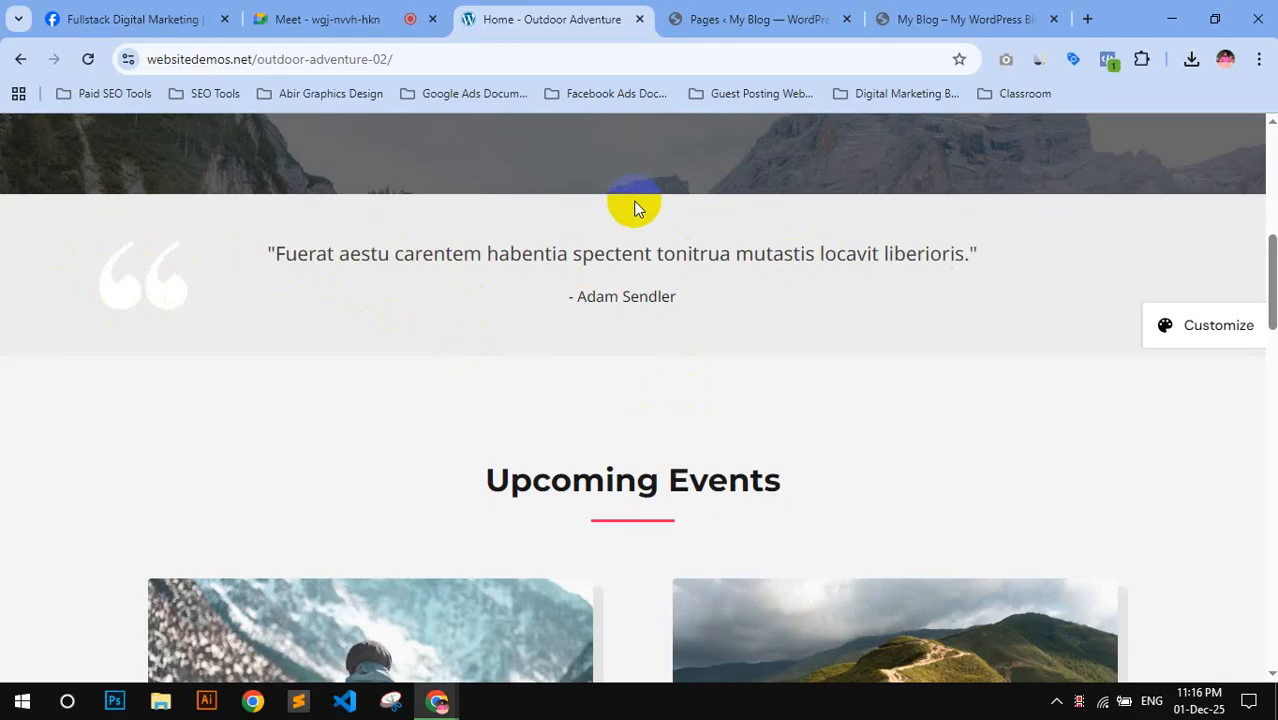
scroll(629, 216, down, 2)
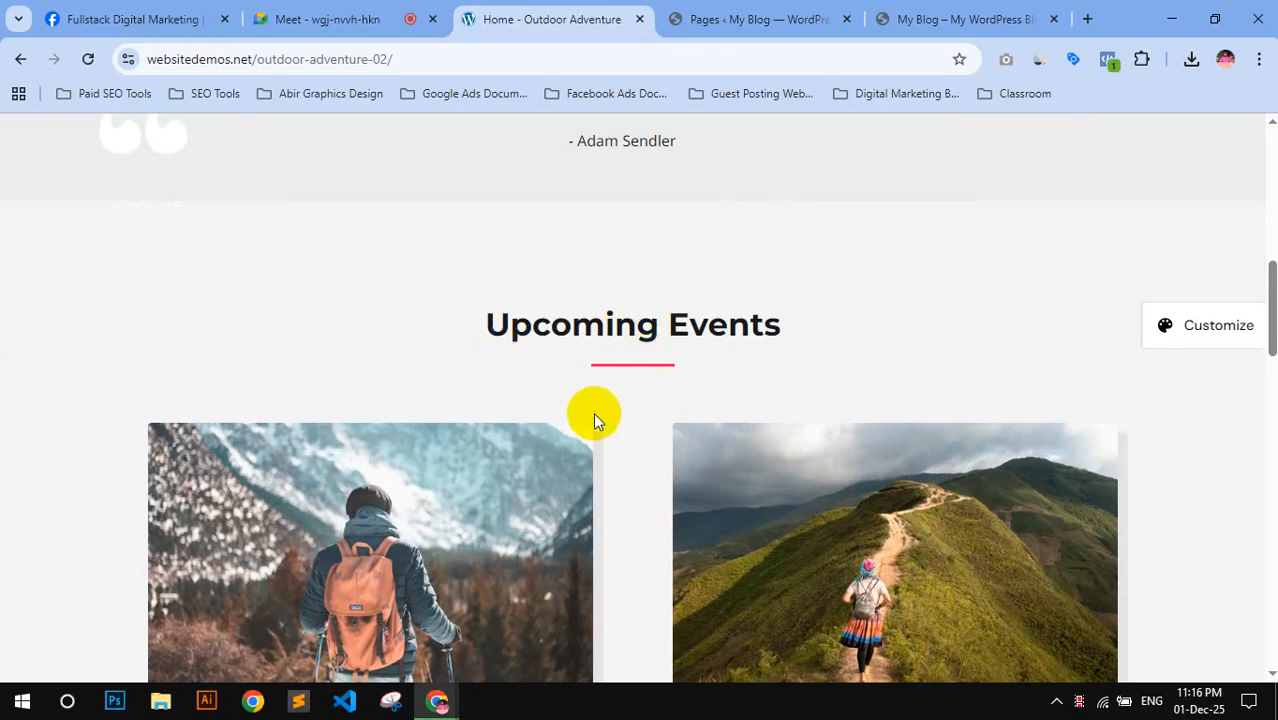
scroll(593, 415, down, 2)
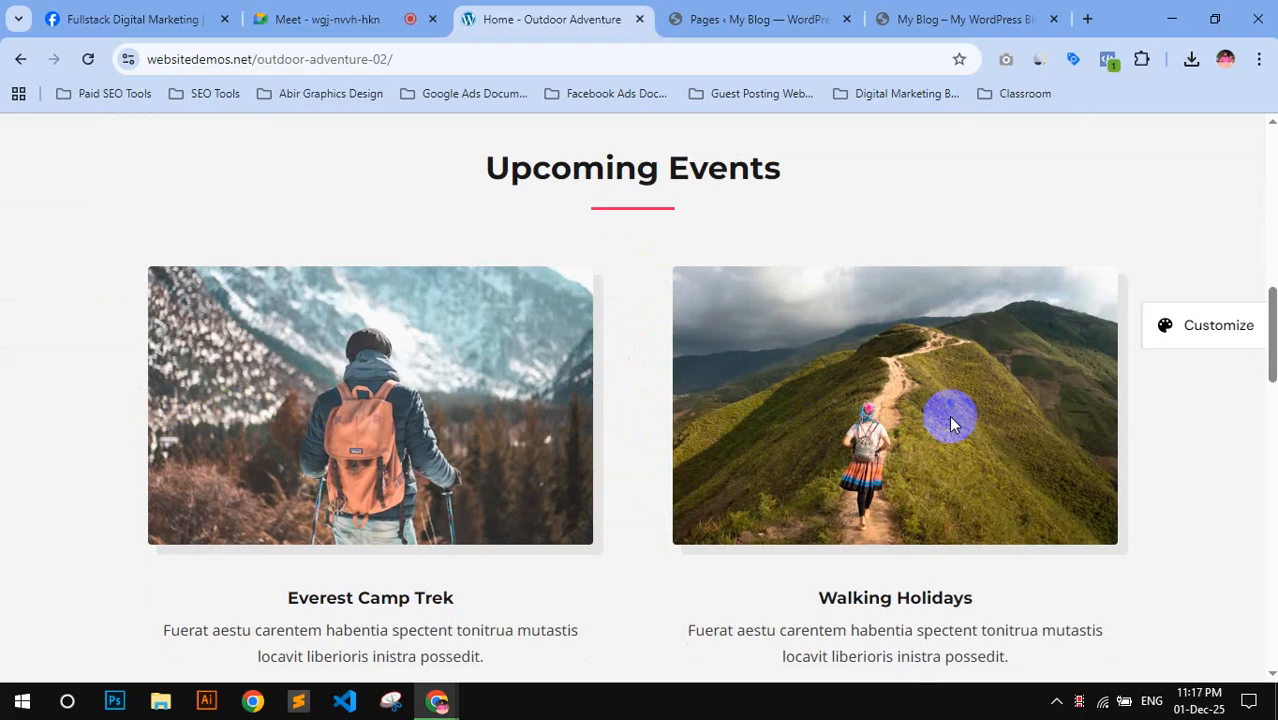
scroll(950, 423, up, 5)
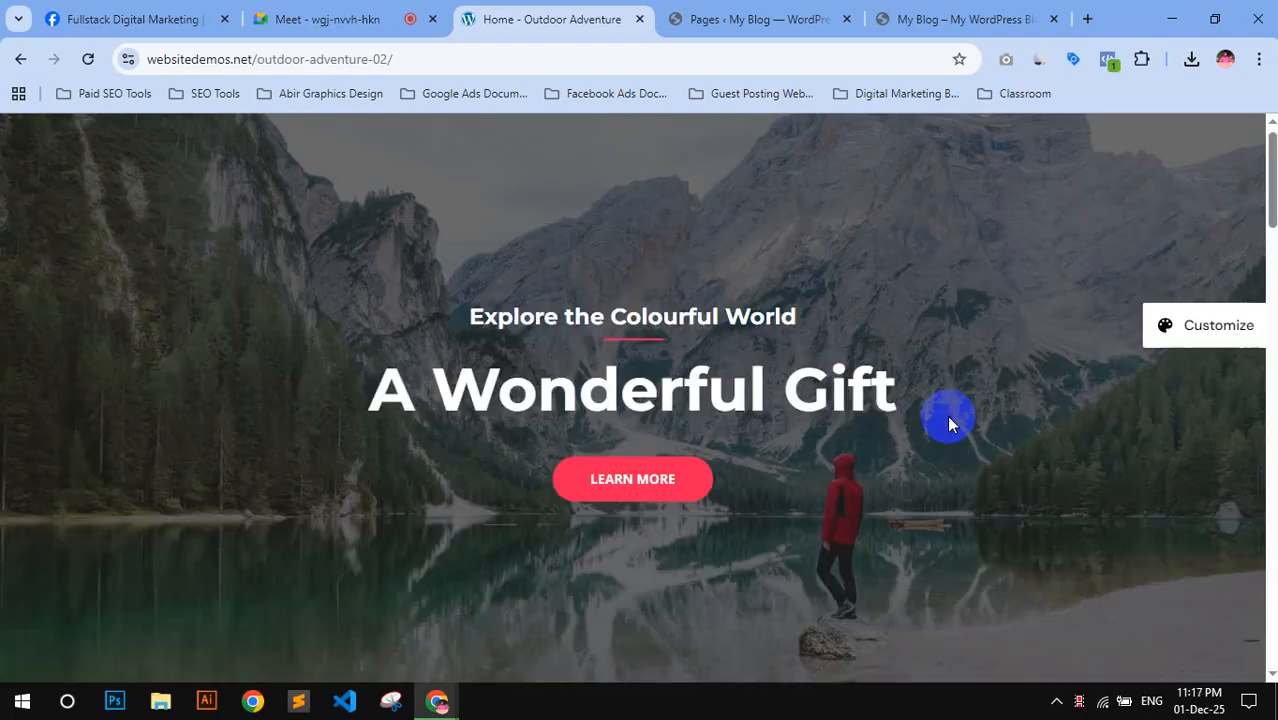
Step: Dismiss the Run prompt and launch Paint by searching 'paint' from the taskbar
key(super+r)
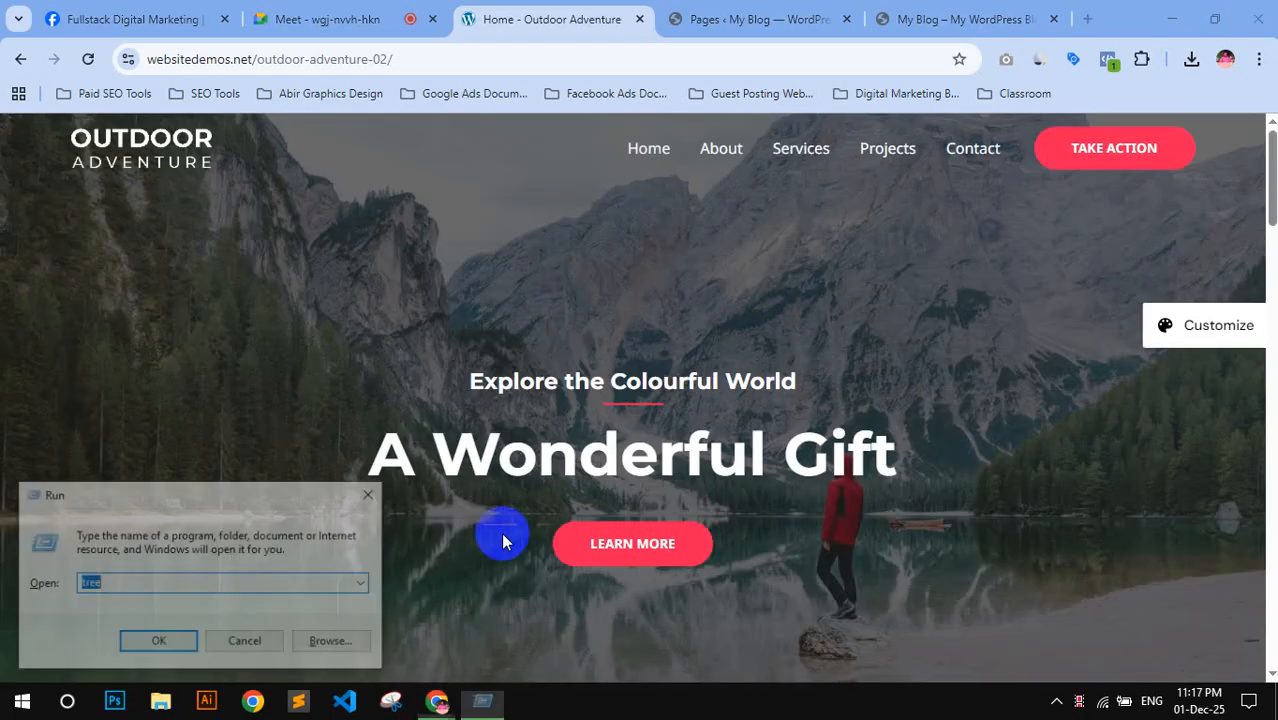
key(BackSpace)
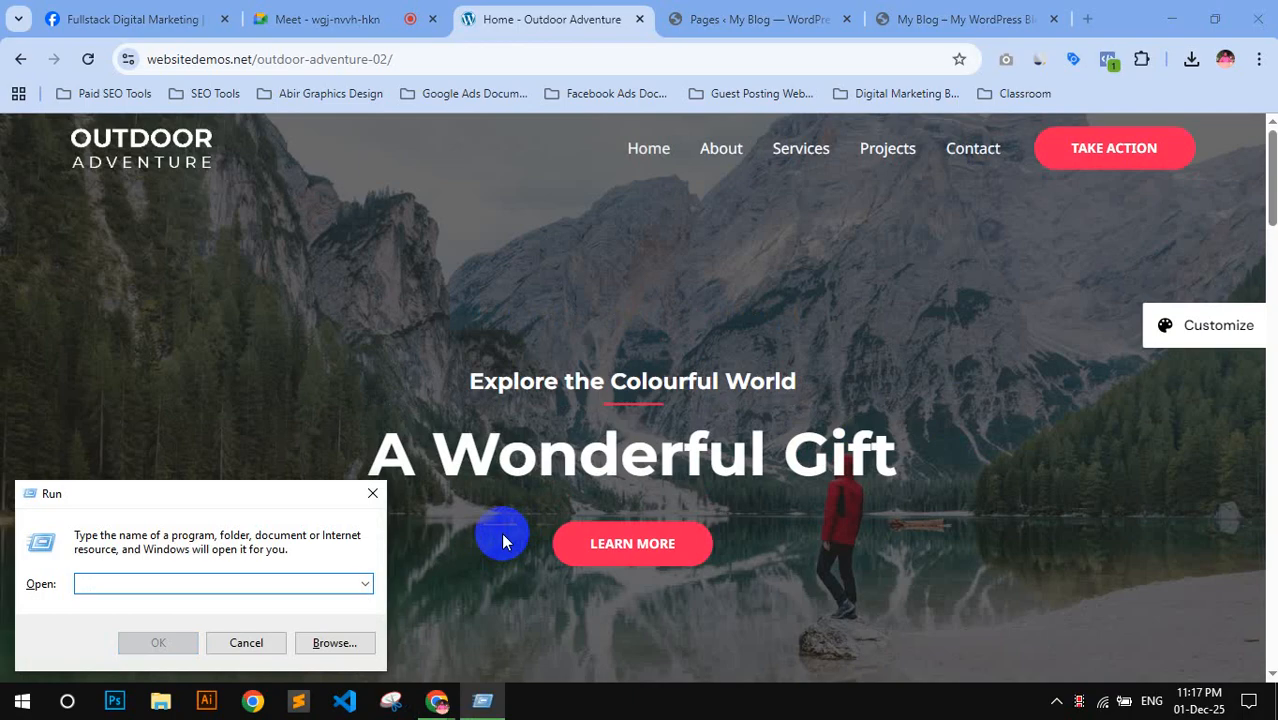
click(372, 493)
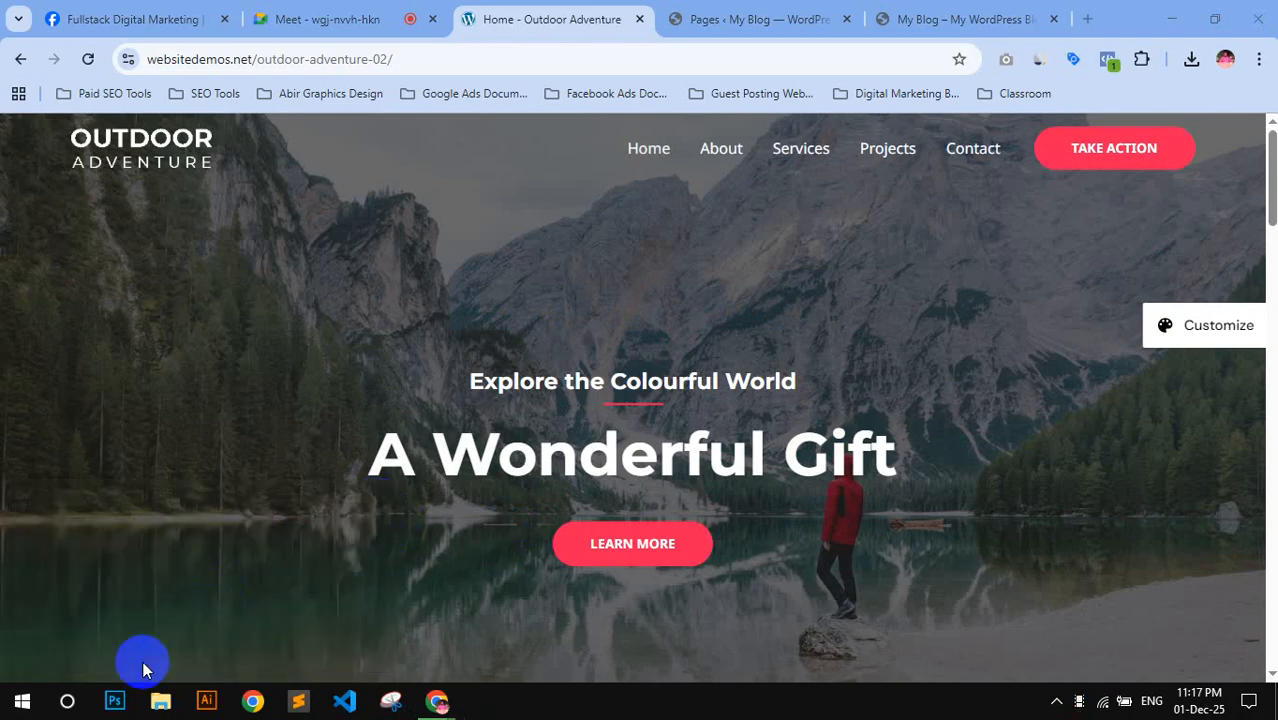
click(78, 704)
text(paint)
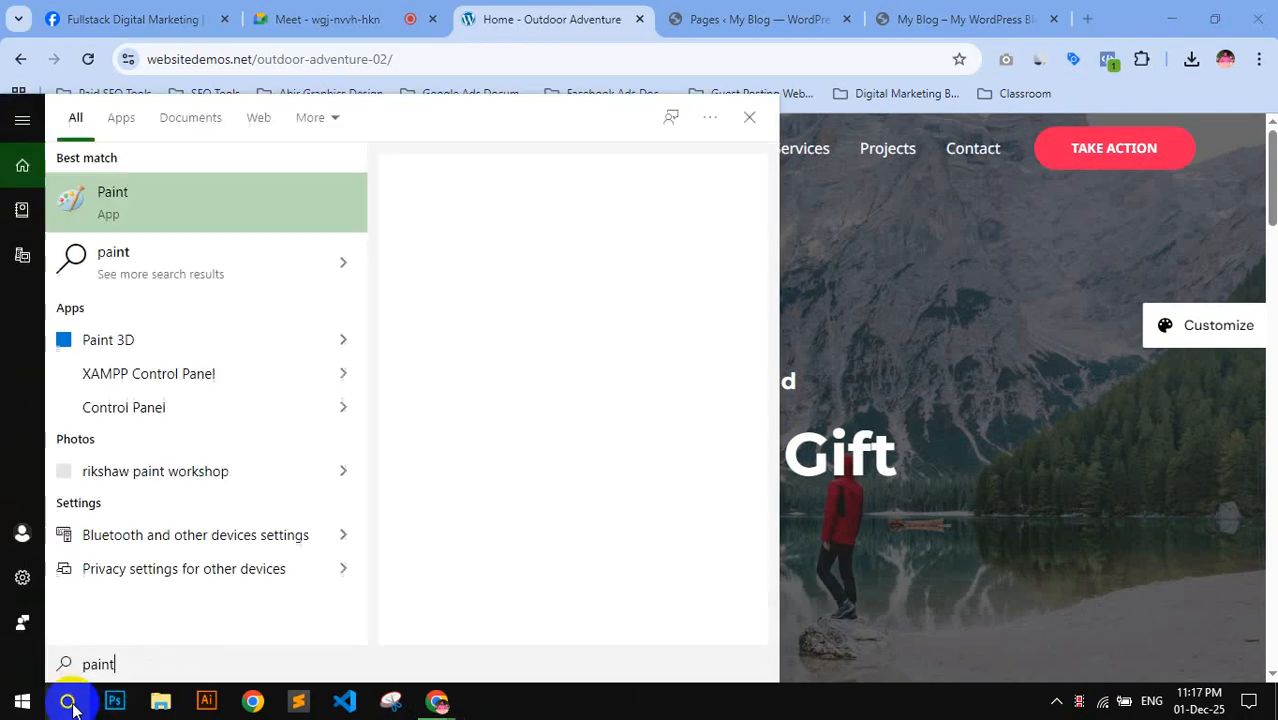
click(585, 229)
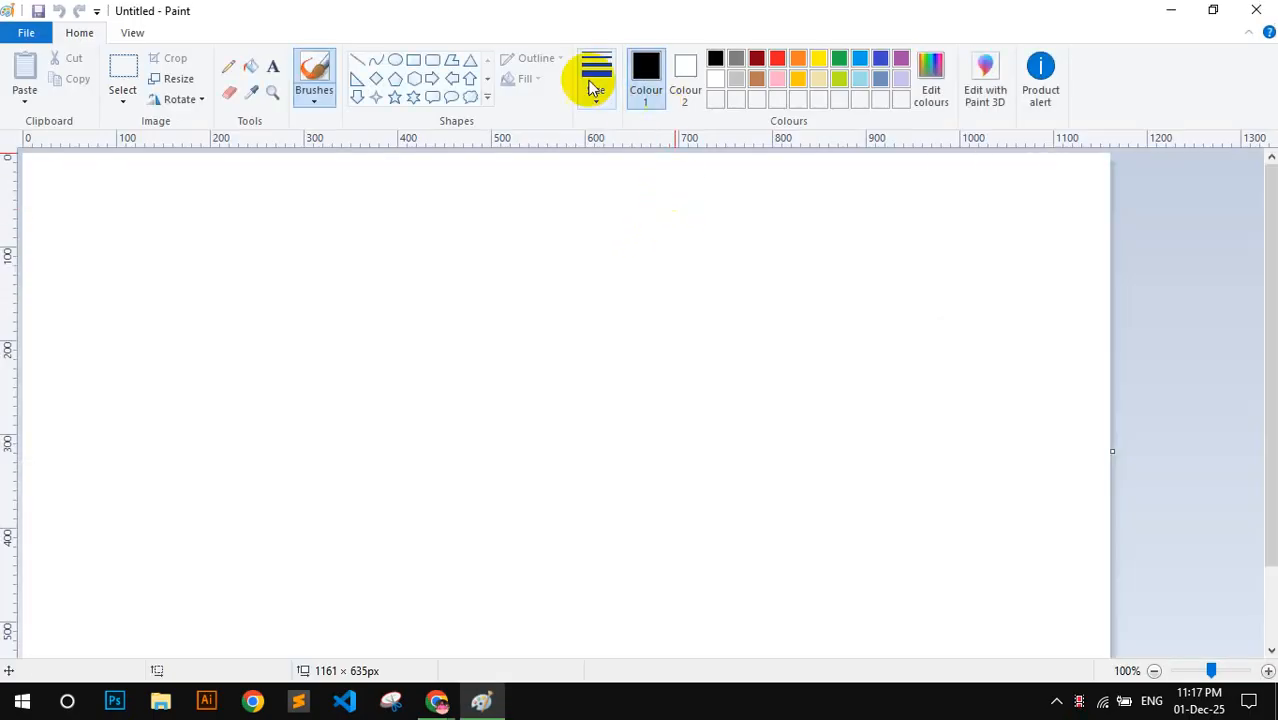
Step: Draw a large page-frame rectangle and a wide header box inside it
click(413, 59)
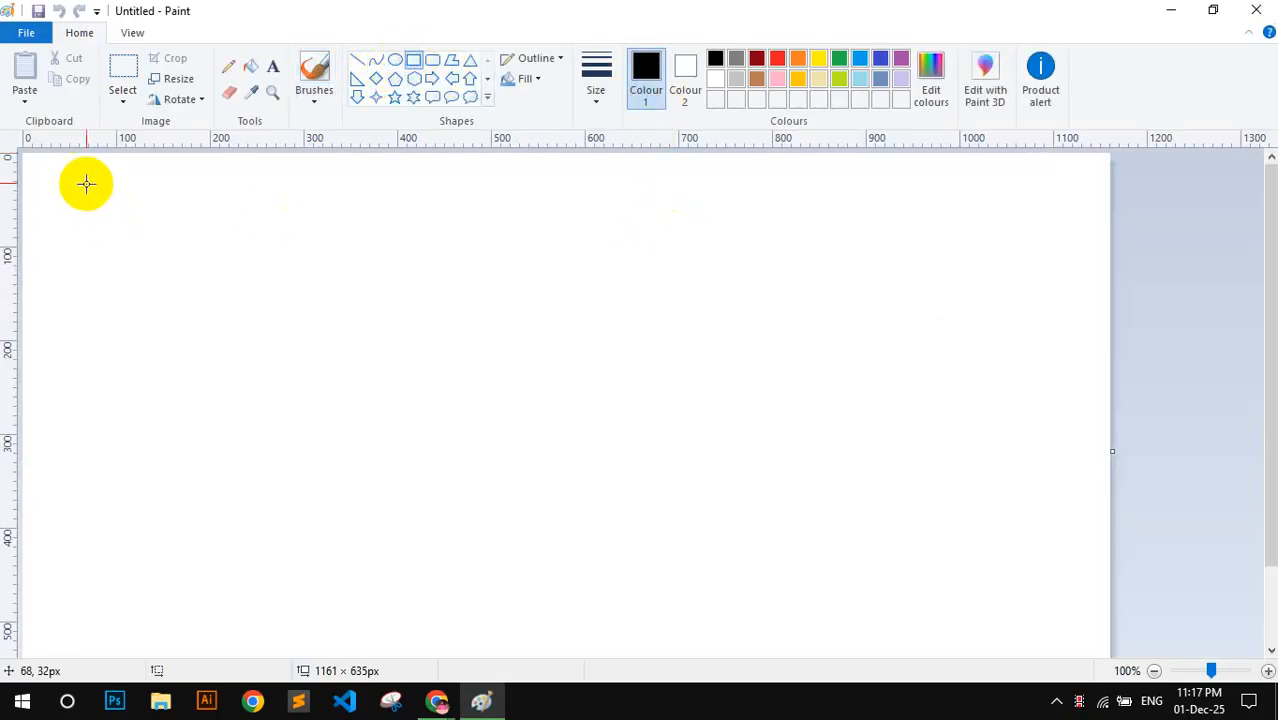
mouse_move(86, 183)
mouse_down()
mouse_move(873, 648)
mouse_move(930, 671)
mouse_move(946, 646)
mouse_up()
drag(797, 473, 802, 476)
click(1026, 314)
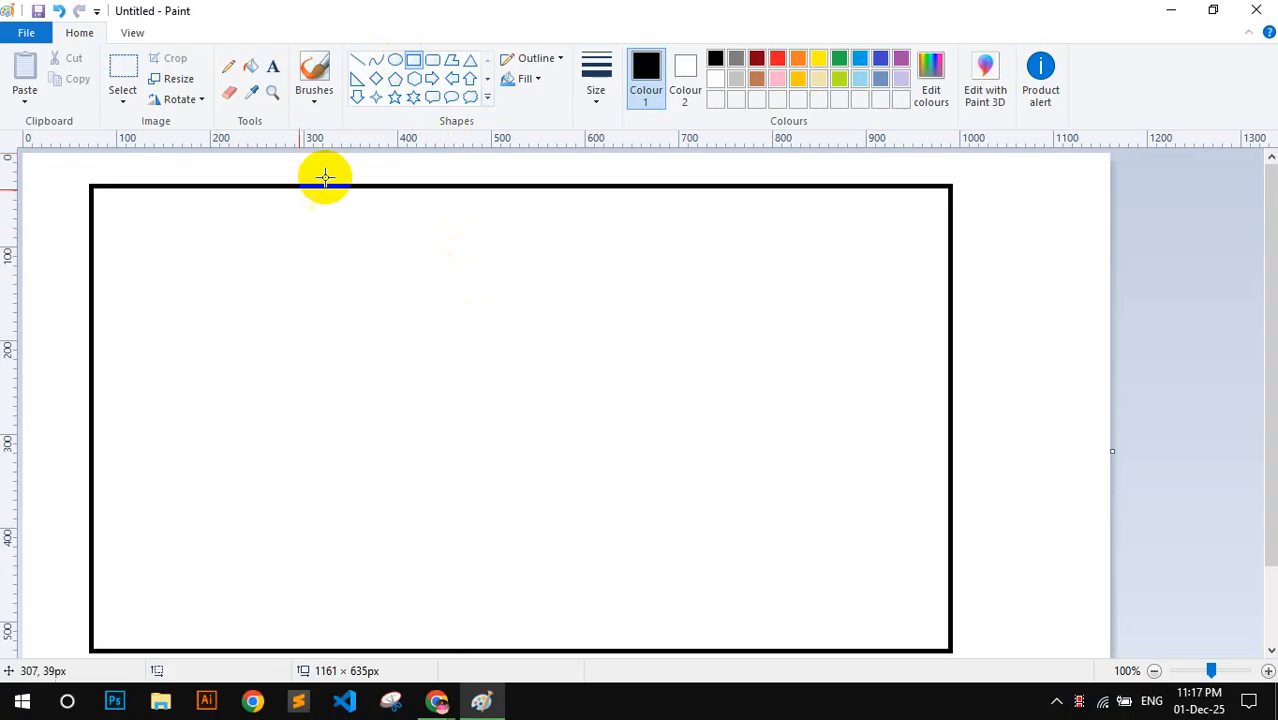
drag(164, 249, 768, 377)
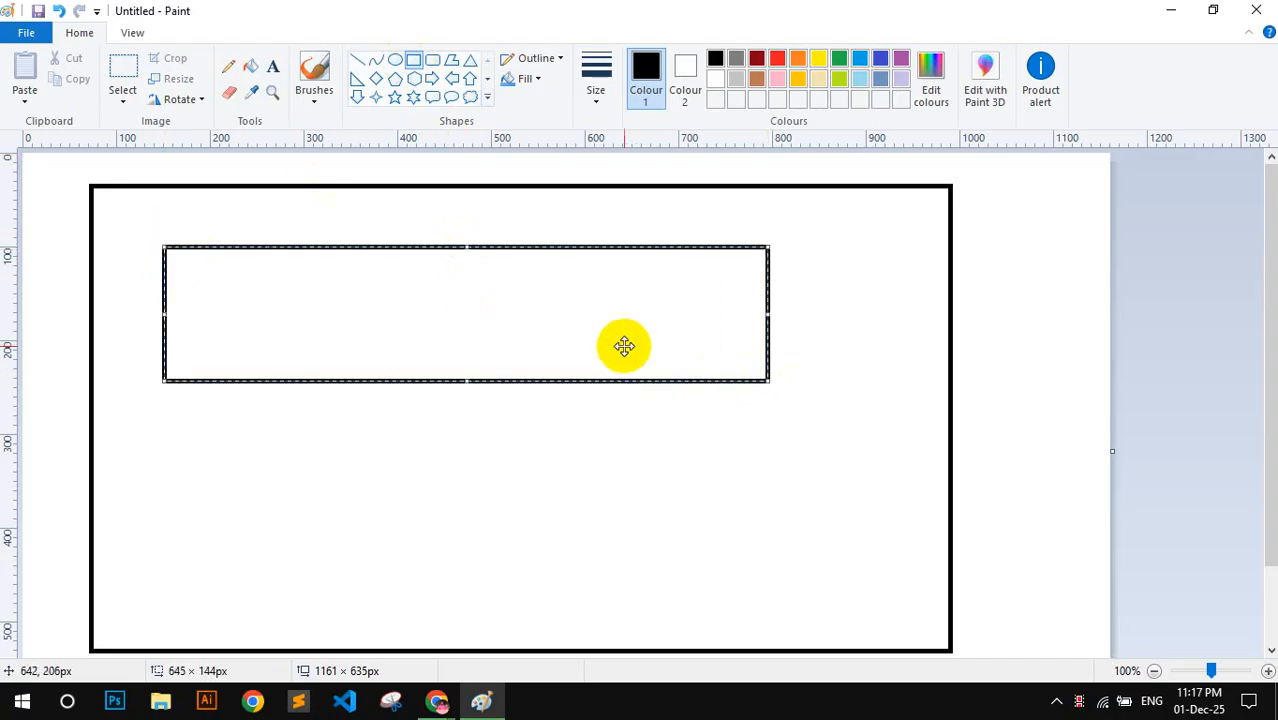
drag(622, 342, 657, 344)
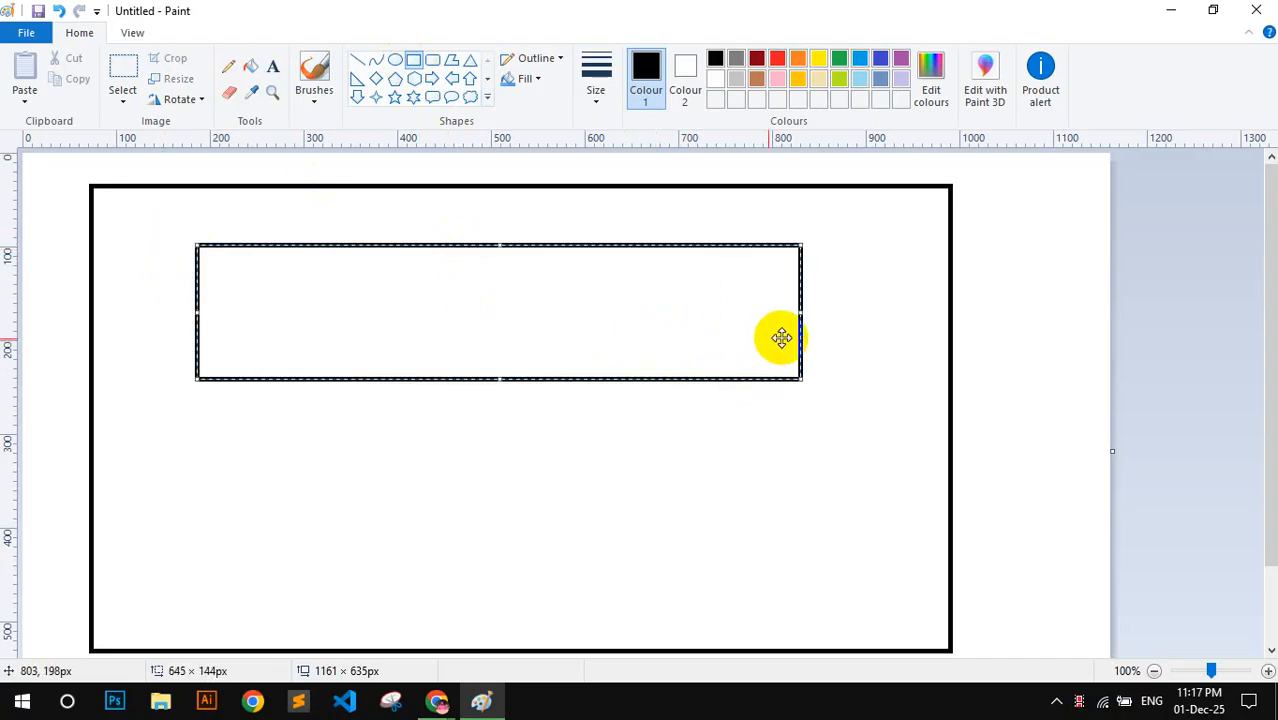
drag(502, 380, 508, 403)
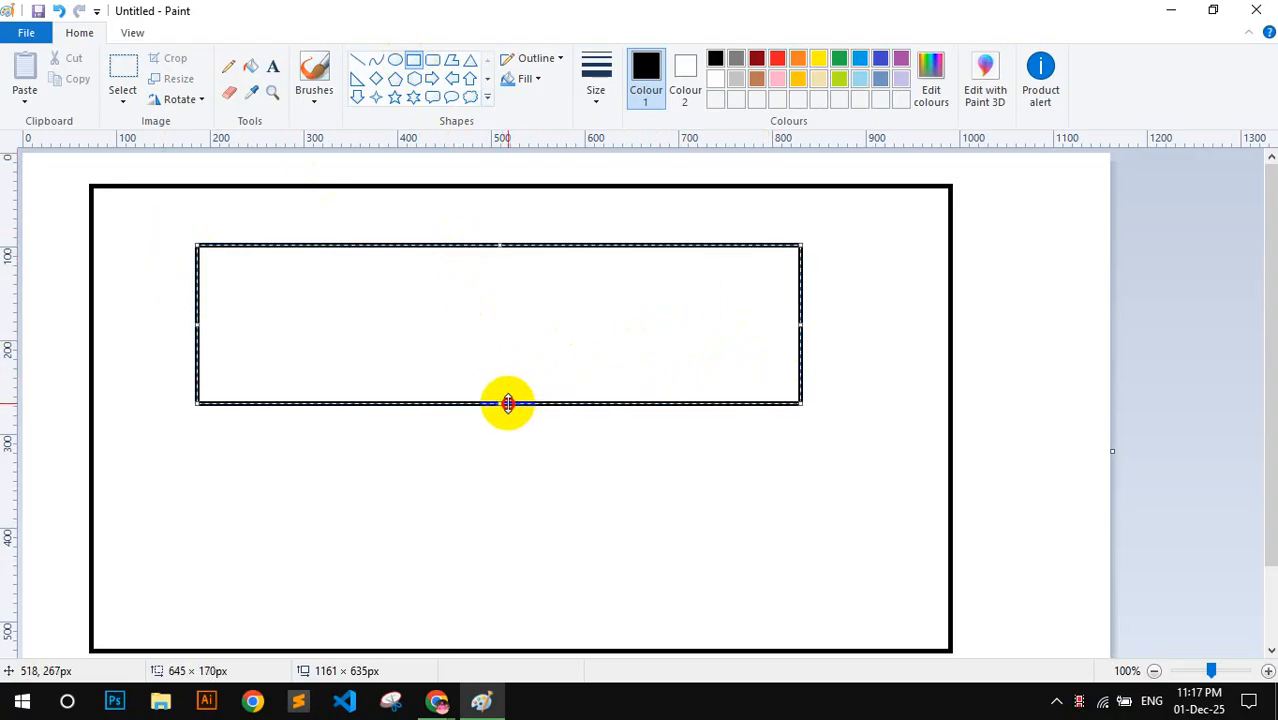
click(907, 299)
Step: Draw a row of four small rectangles inside the wide header box
click(411, 59)
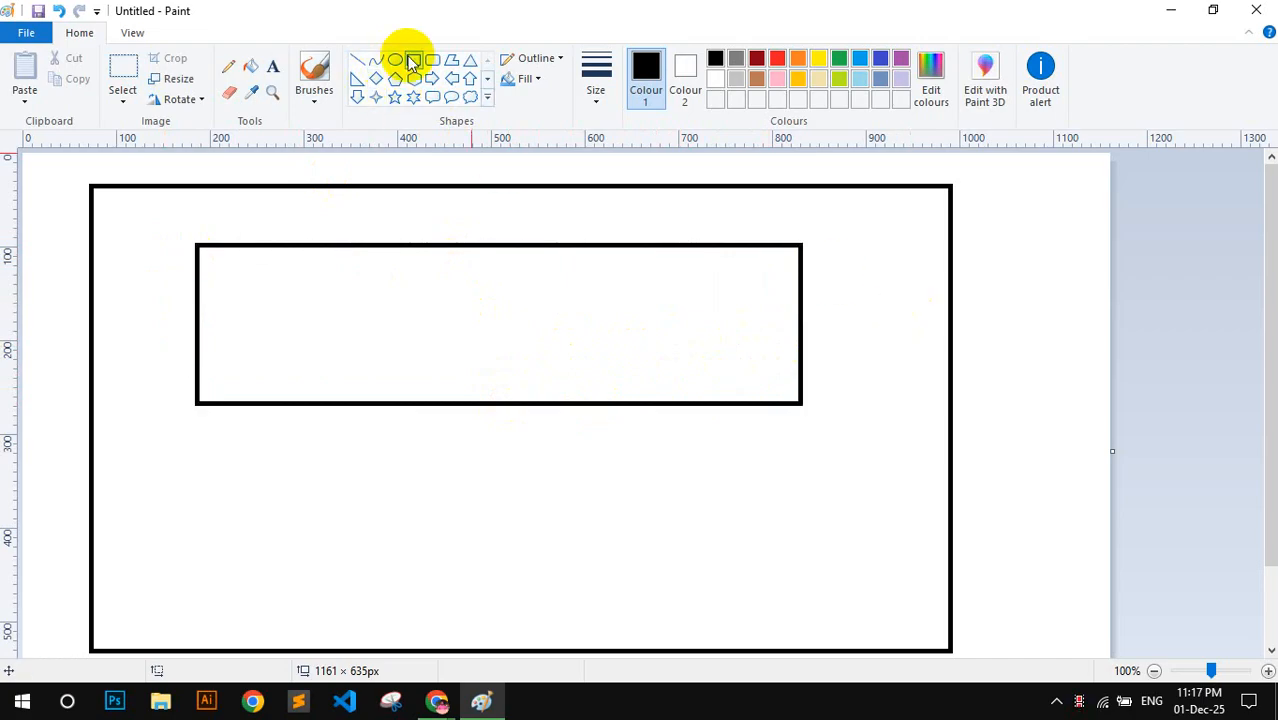
mouse_move(244, 279)
mouse_down()
mouse_move(321, 378)
mouse_move(338, 381)
mouse_up()
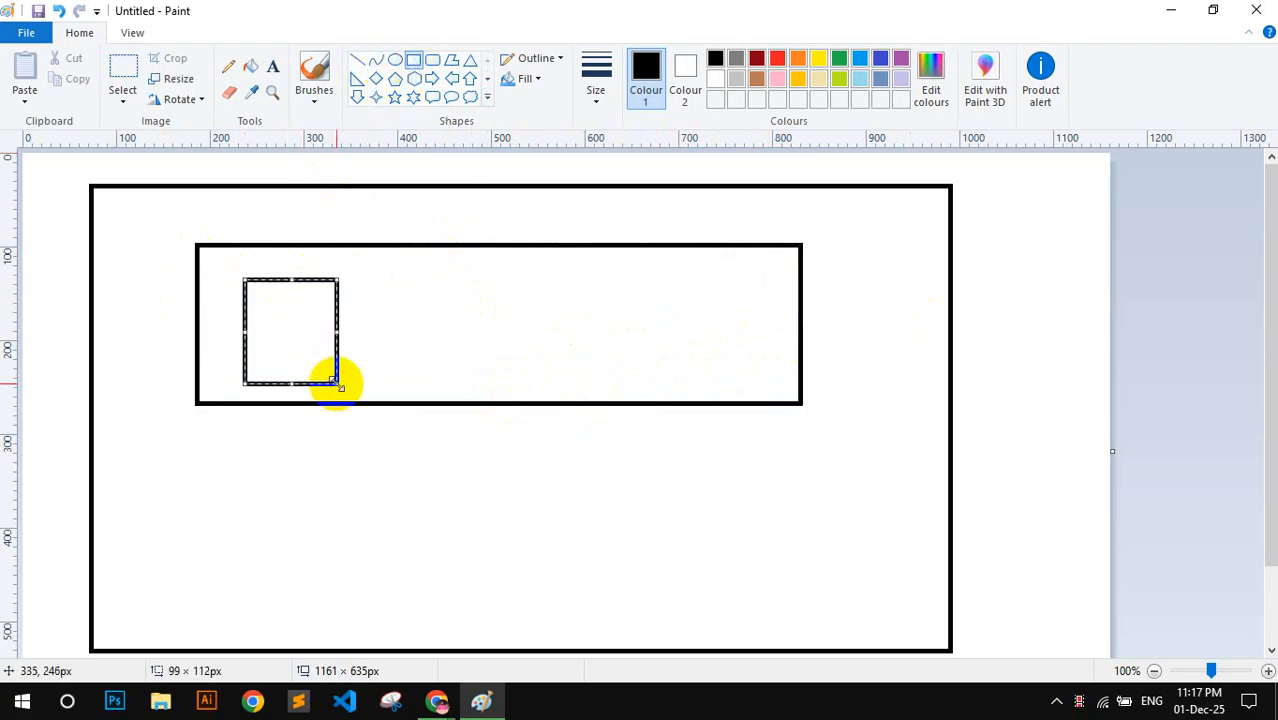
drag(393, 282, 469, 380)
drag(532, 277, 624, 391)
drag(665, 278, 741, 372)
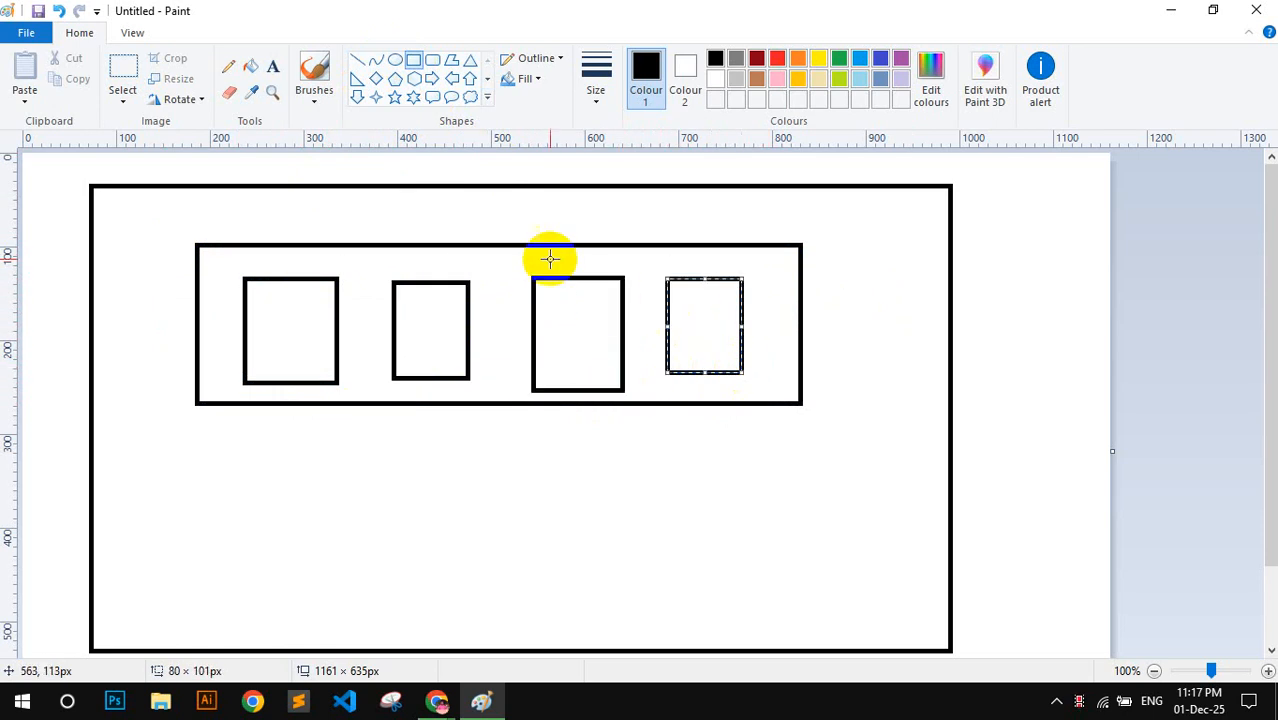
scroll(428, 286, down, 2)
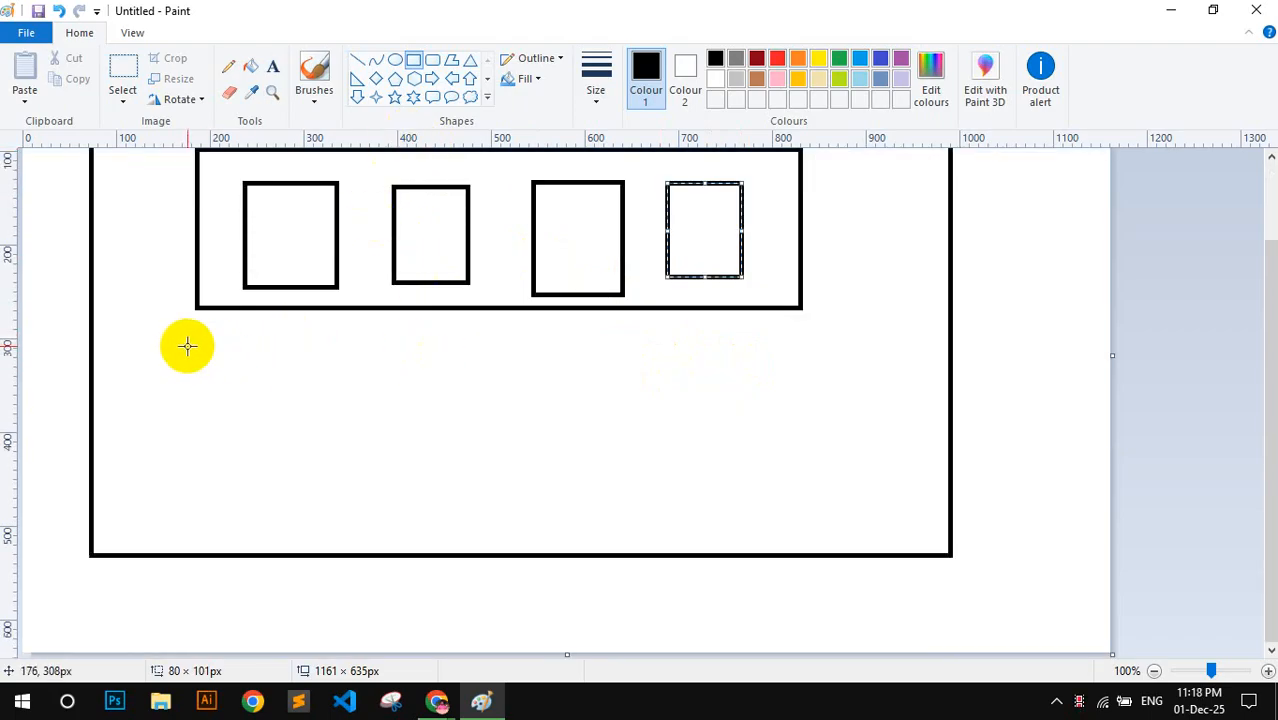
Step: Draw a second wide box below the header with an inner box inside it
drag(192, 346, 810, 483)
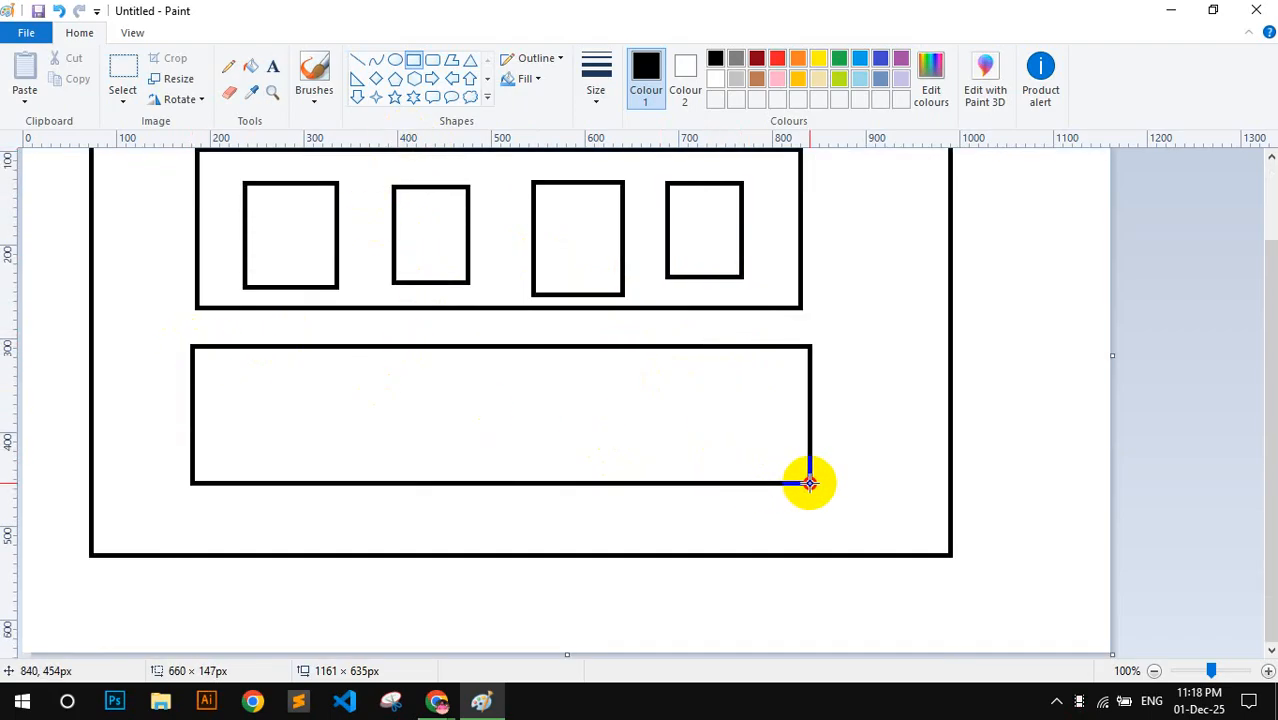
click(413, 61)
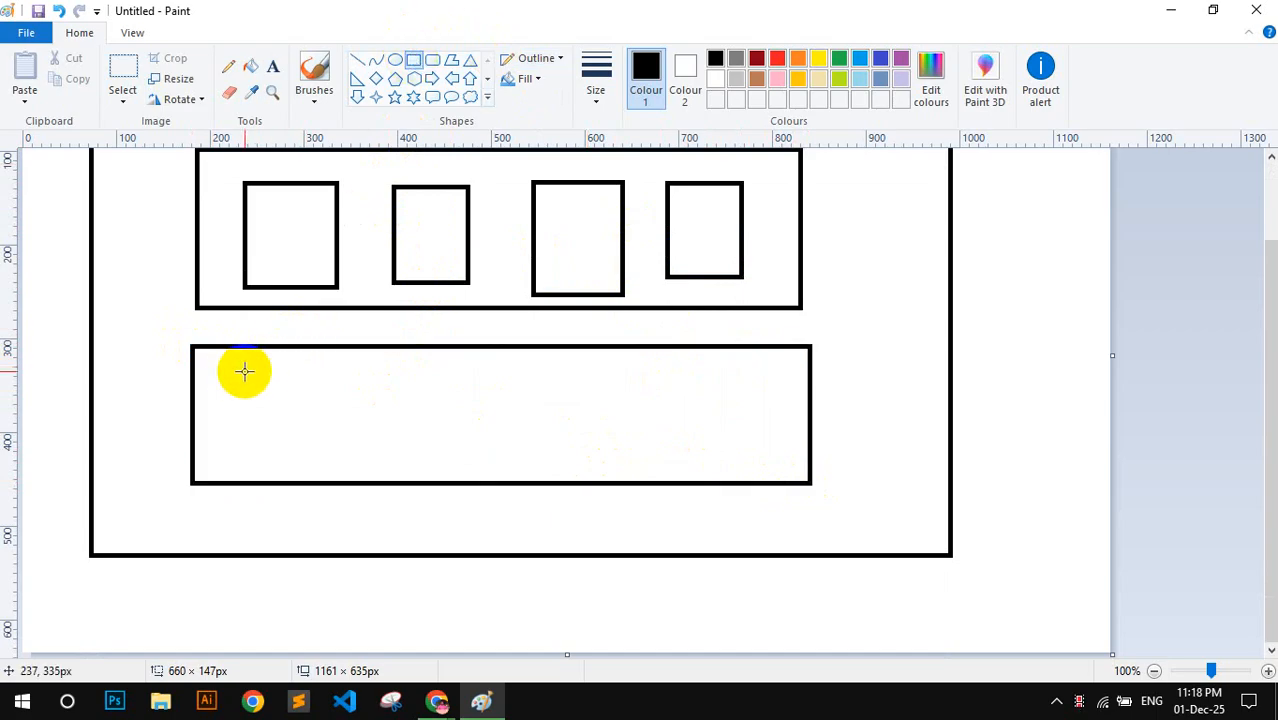
drag(230, 372, 759, 451)
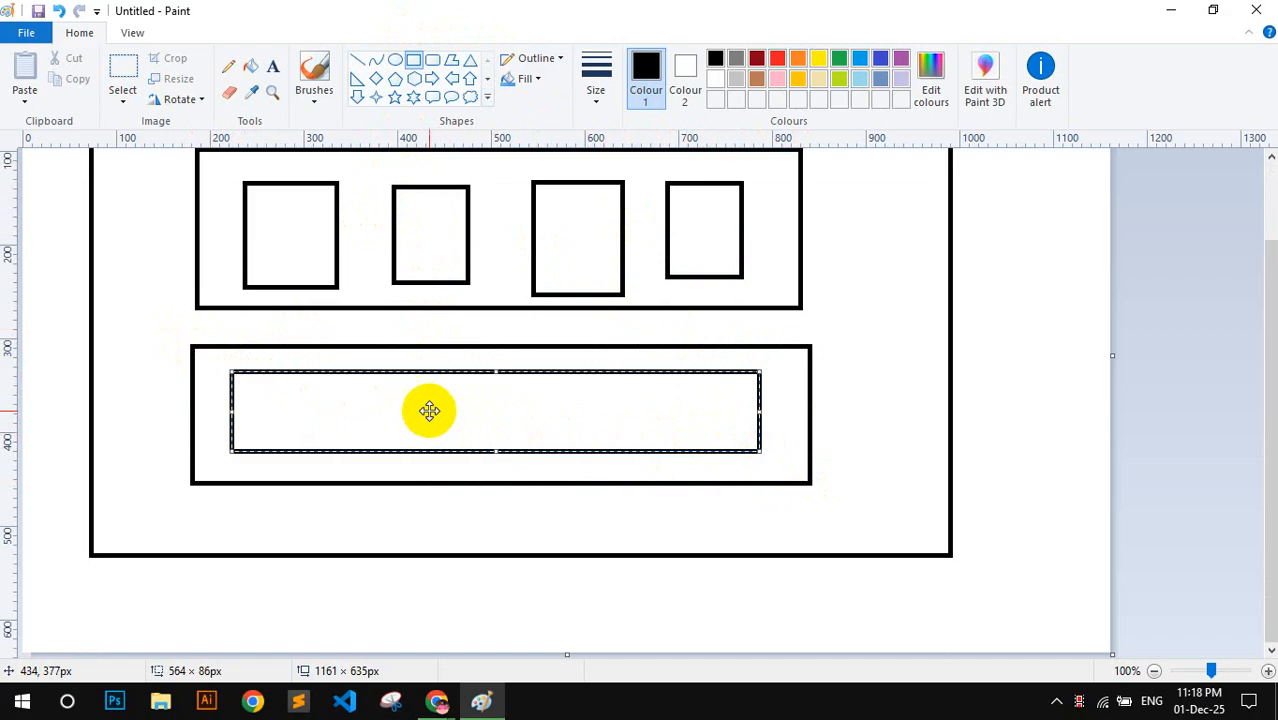
click(793, 349)
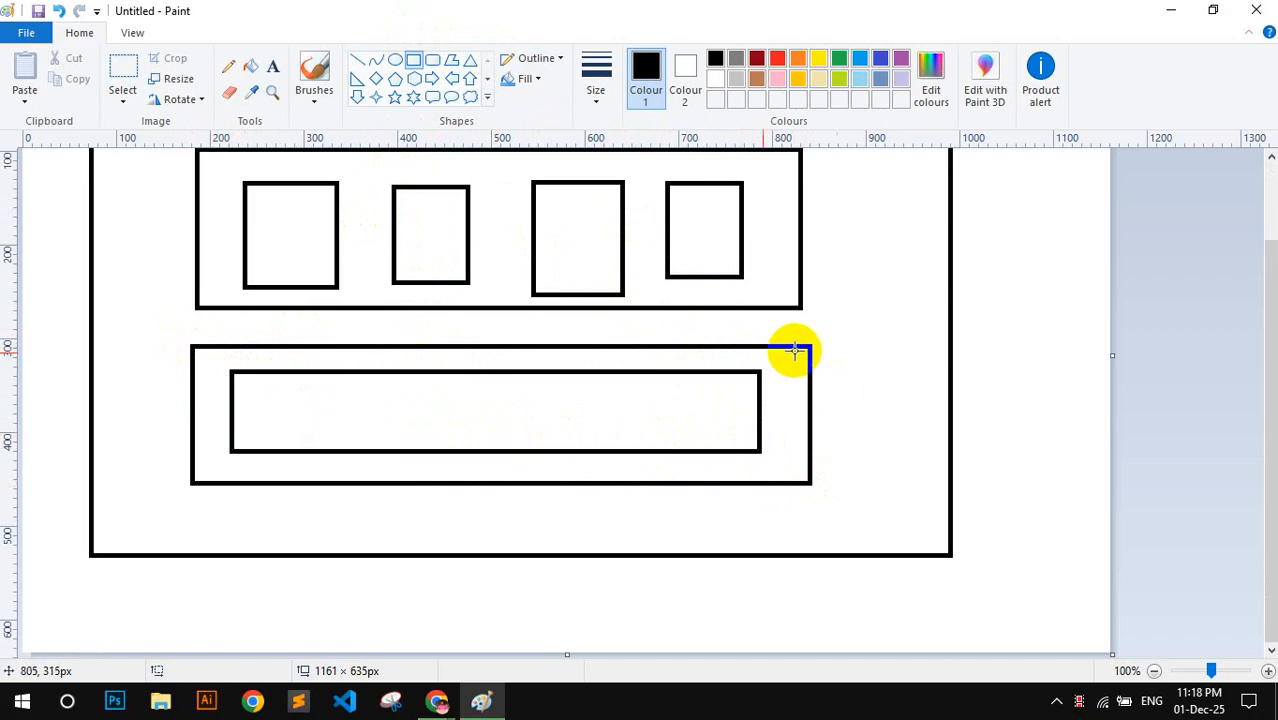
Step: Add a narrow bar with left and middle sections, then close Paint choosing Don't Save
drag(295, 385, 690, 438)
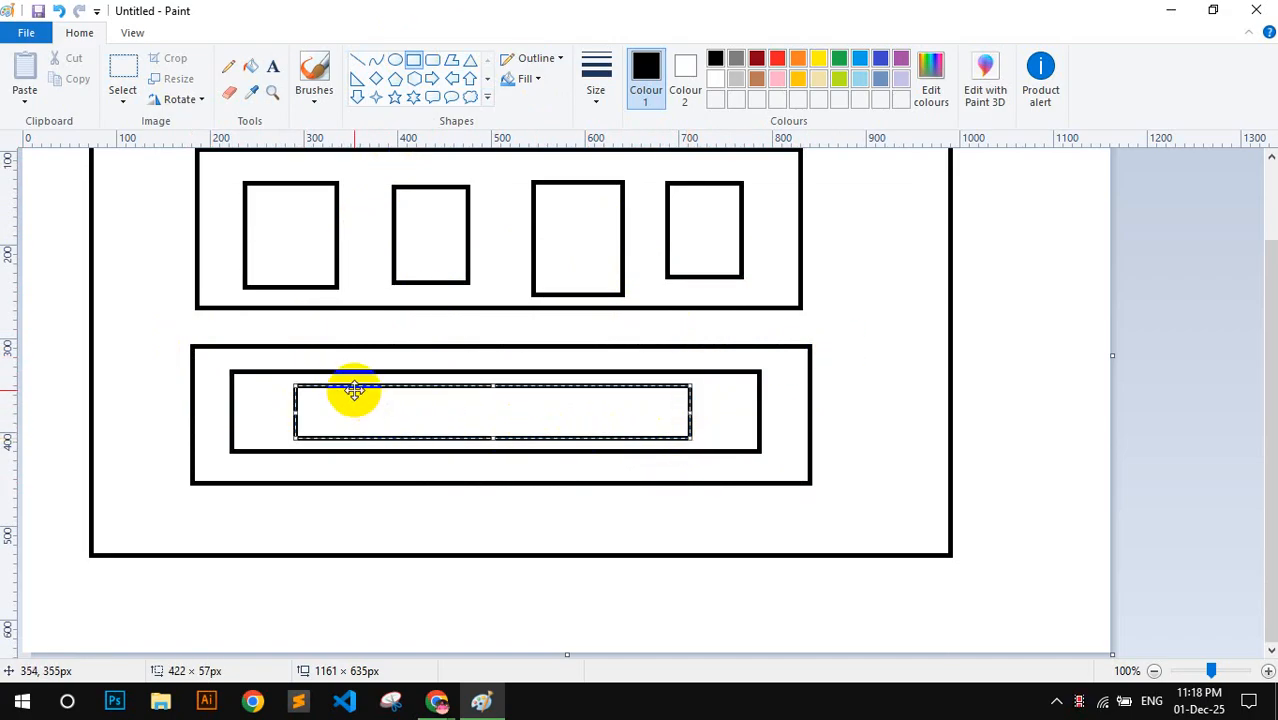
click(334, 330)
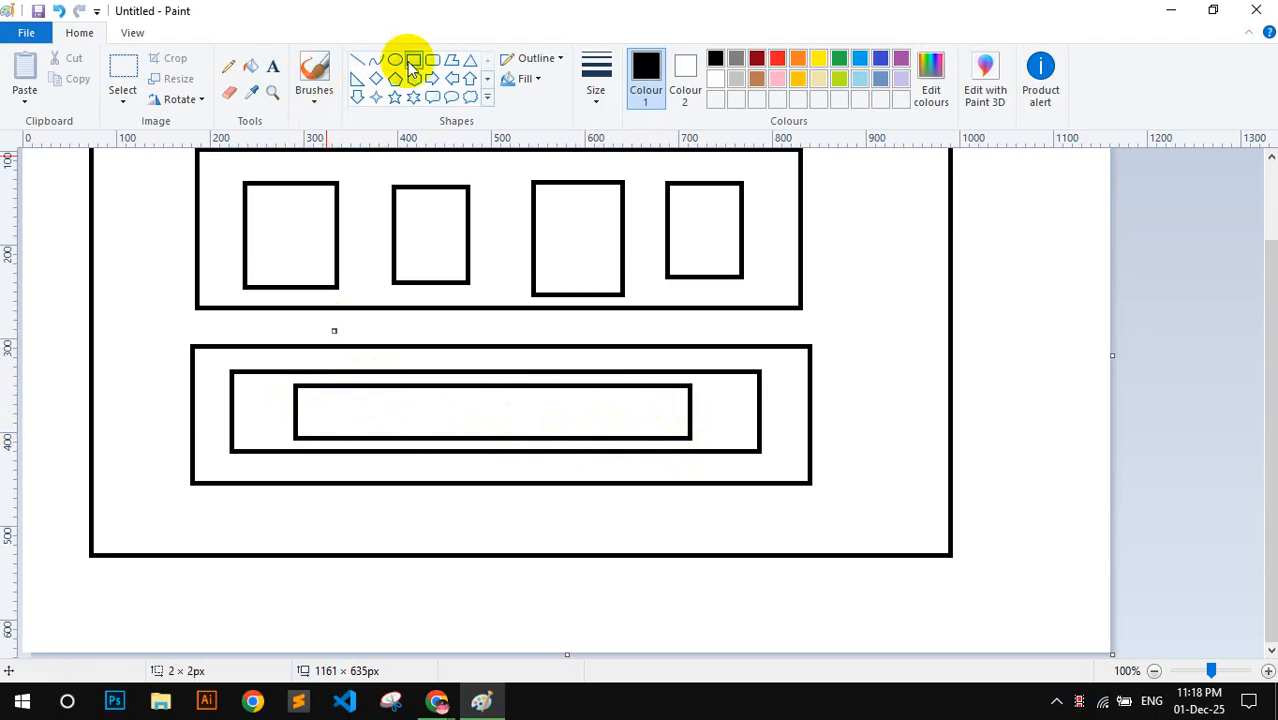
drag(295, 387, 362, 436)
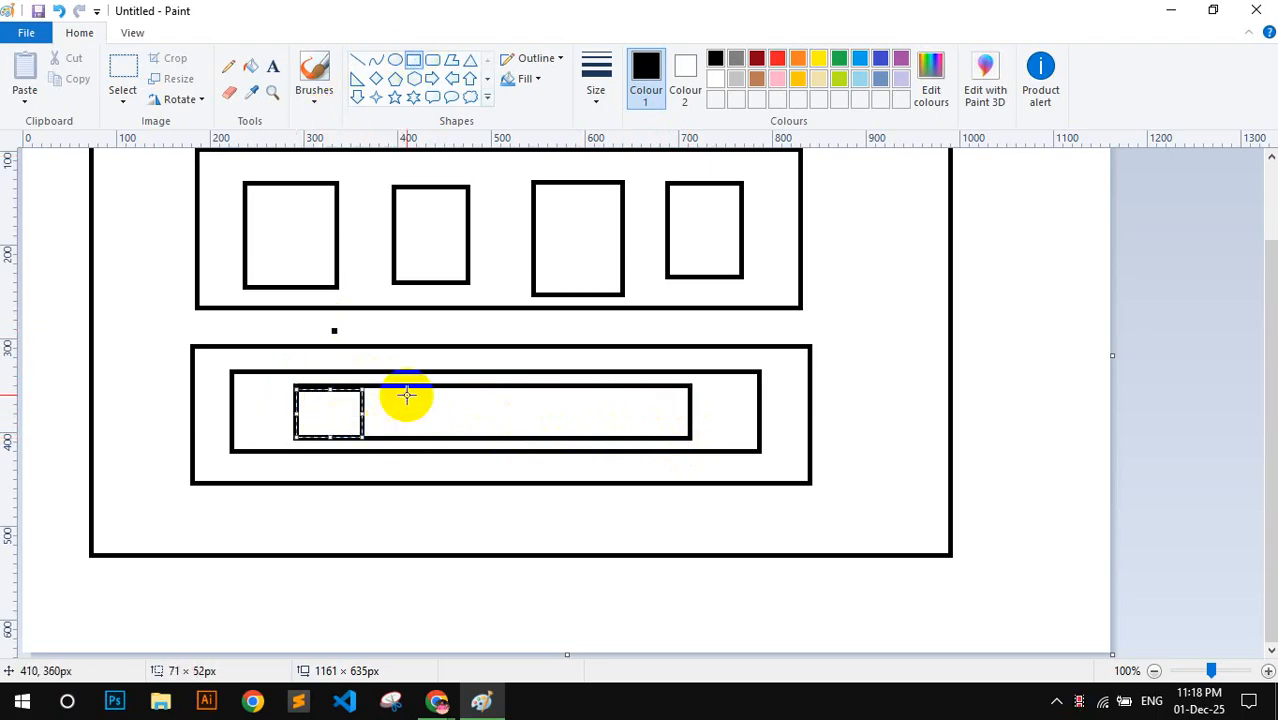
drag(410, 385, 545, 438)
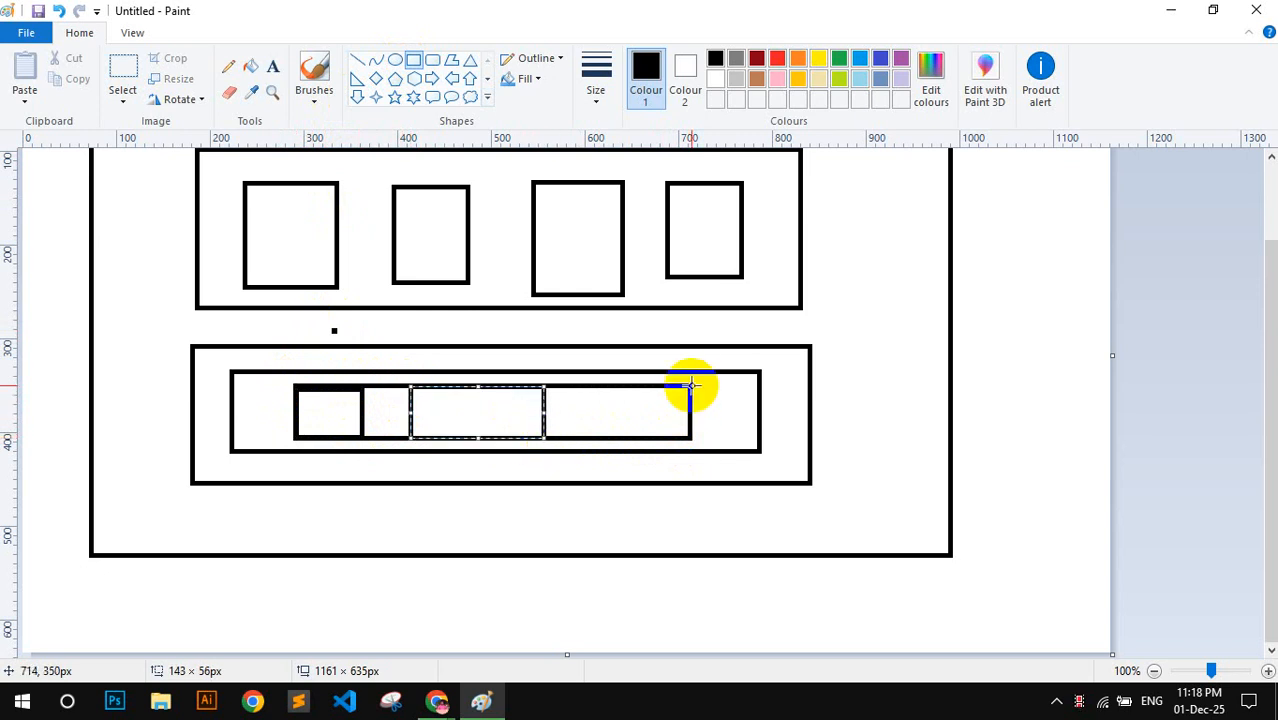
scroll(690, 385, up, 2)
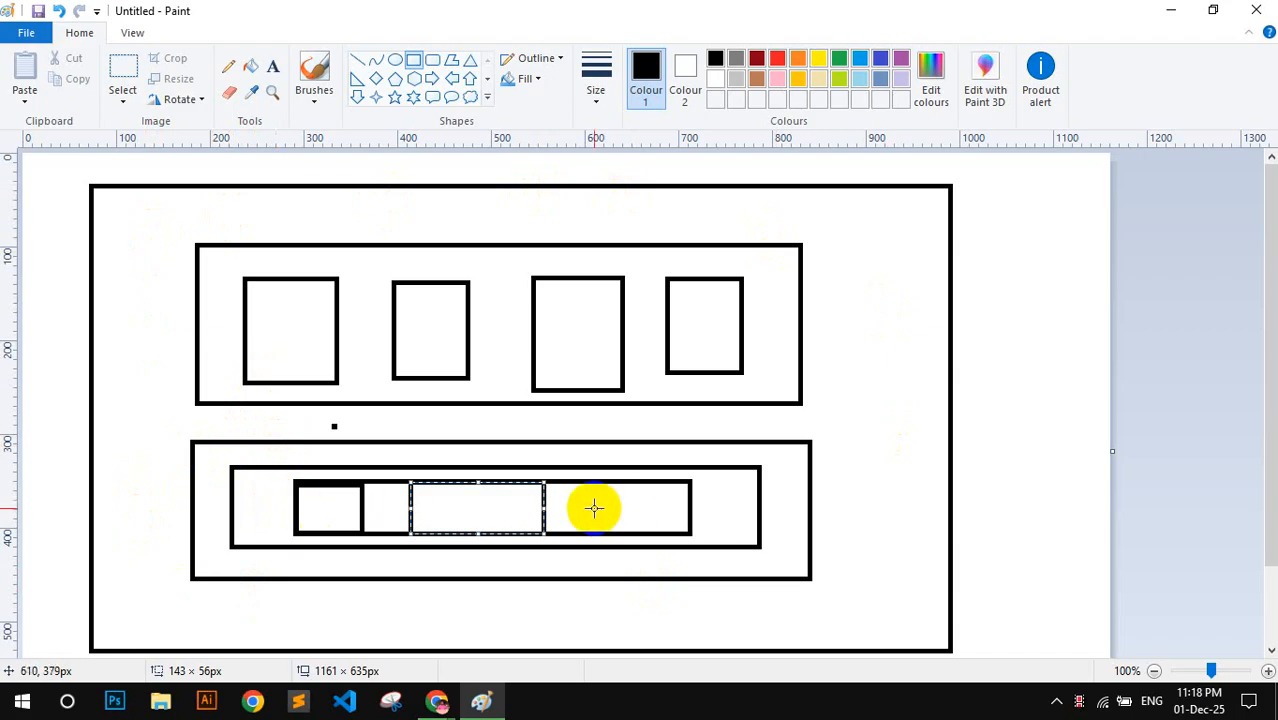
click(1262, 8)
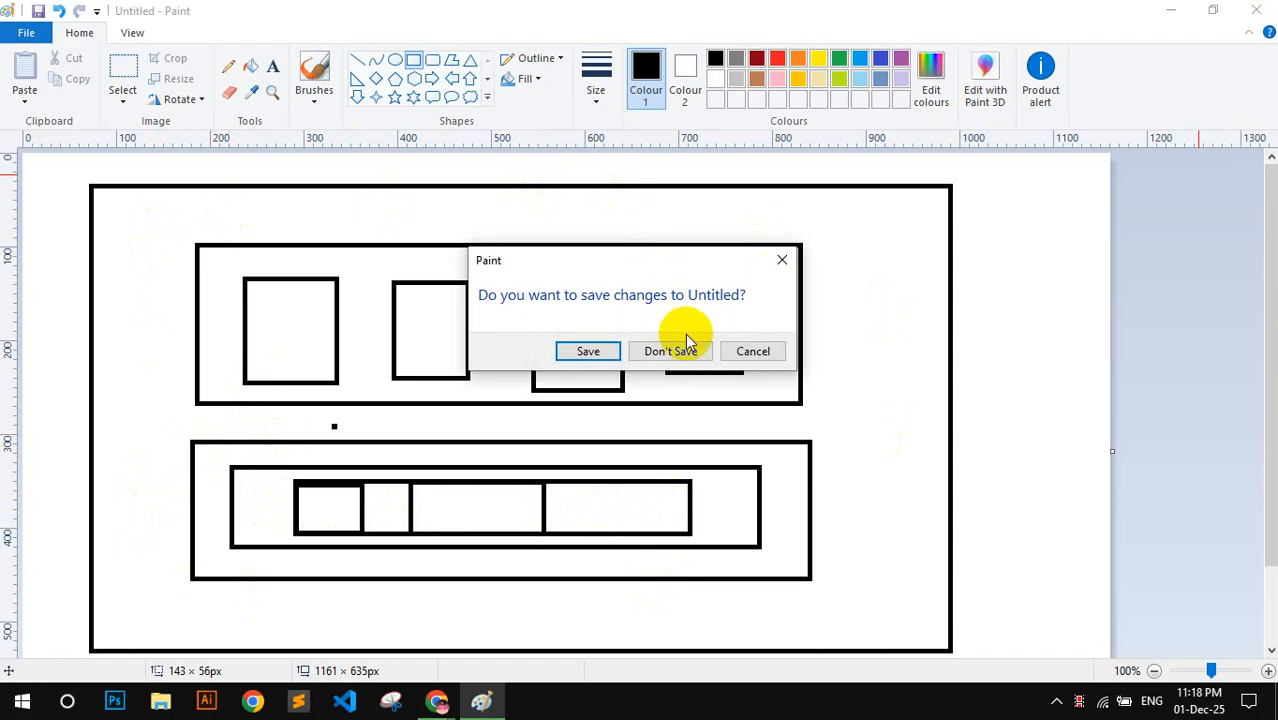
click(690, 353)
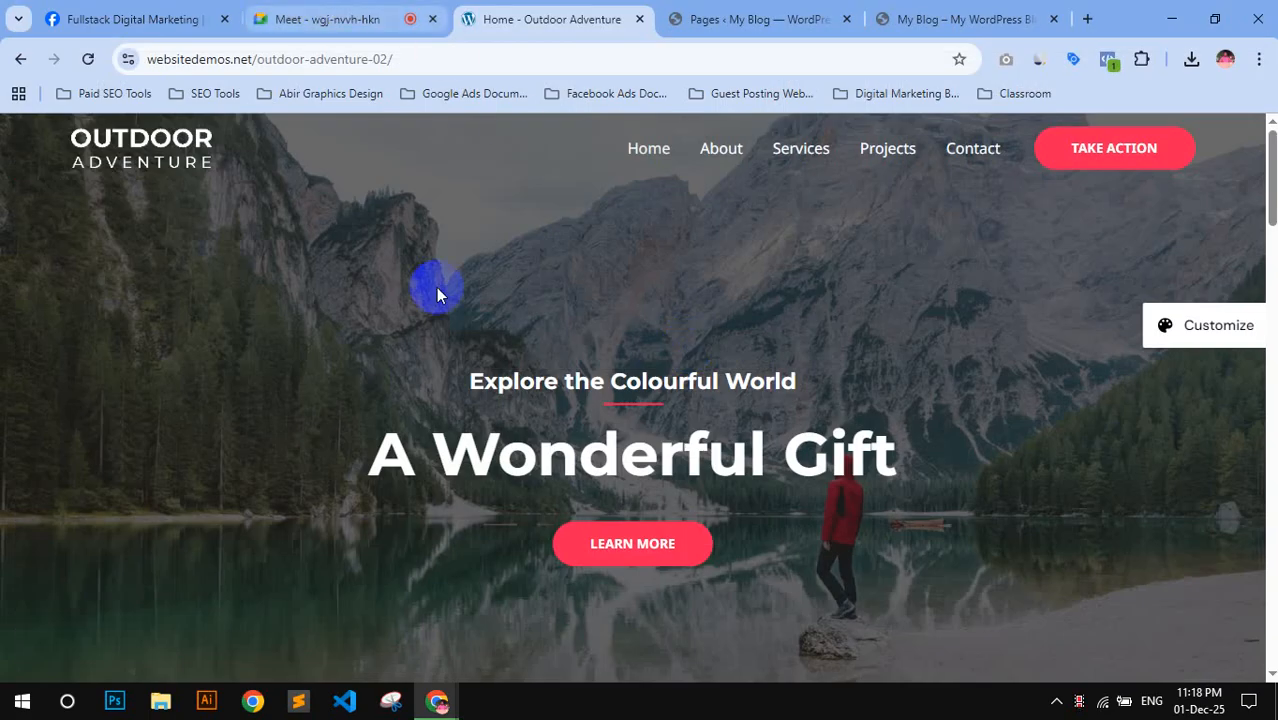
Step: Open the Home page from the WordPress pages list in the Edit Page screen, its body empty
scroll(790, 291, down, 5)
scroll(782, 314, up, 5)
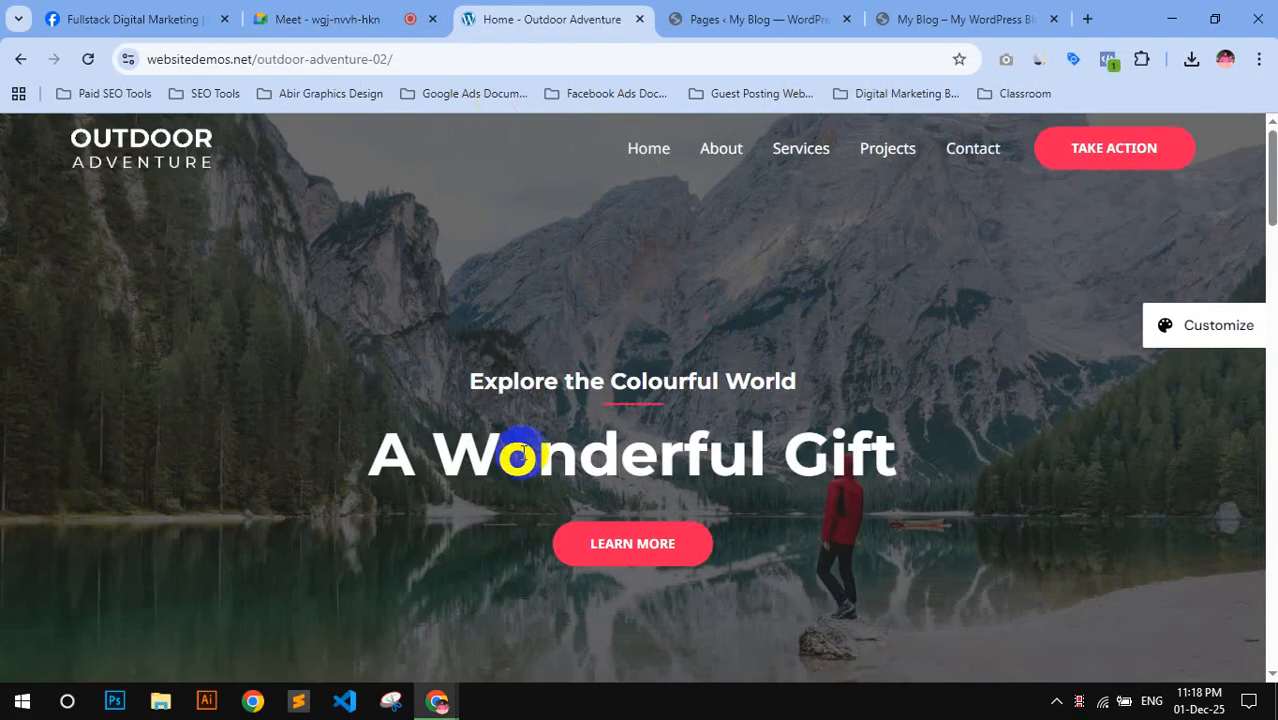
click(287, 12)
click(560, 20)
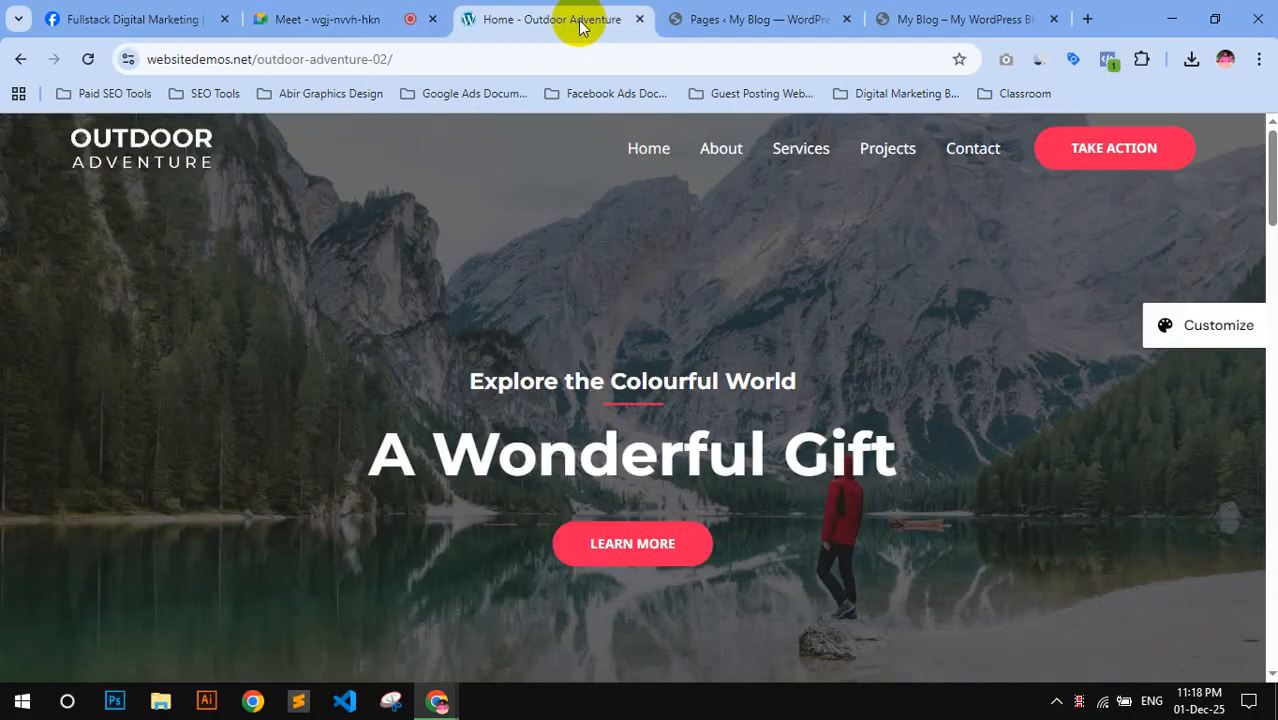
click(736, 14)
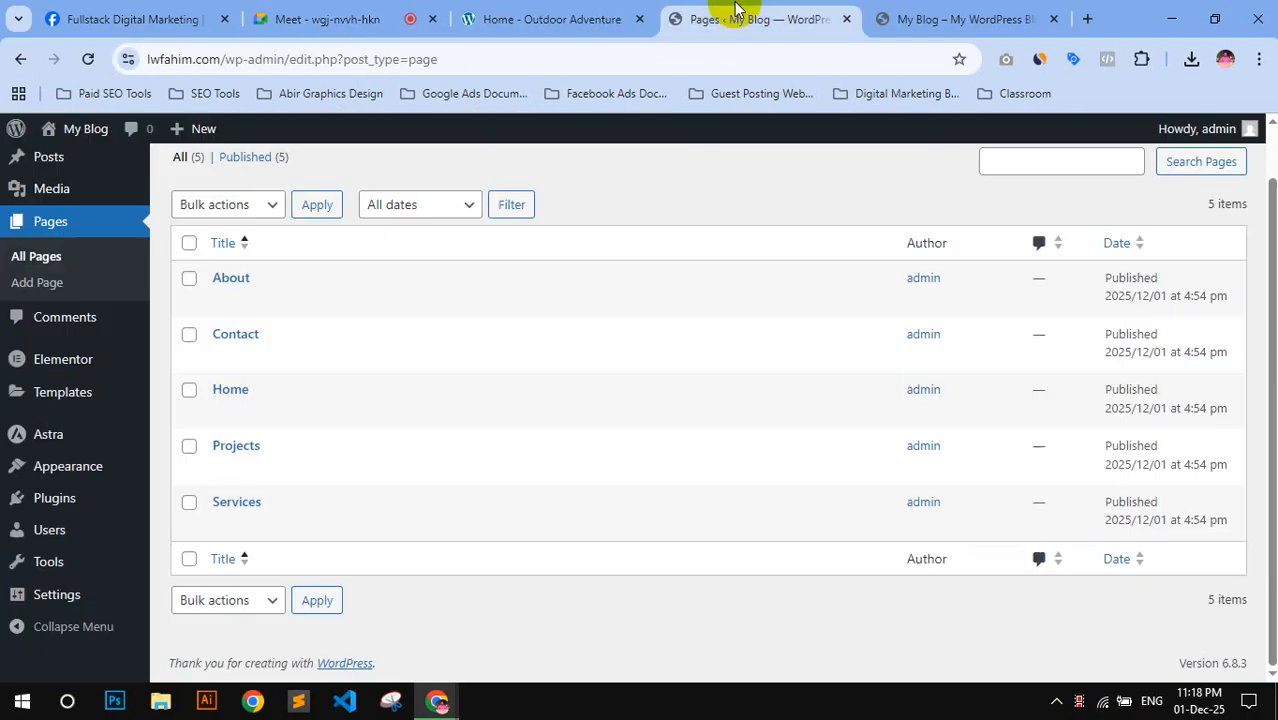
click(238, 391)
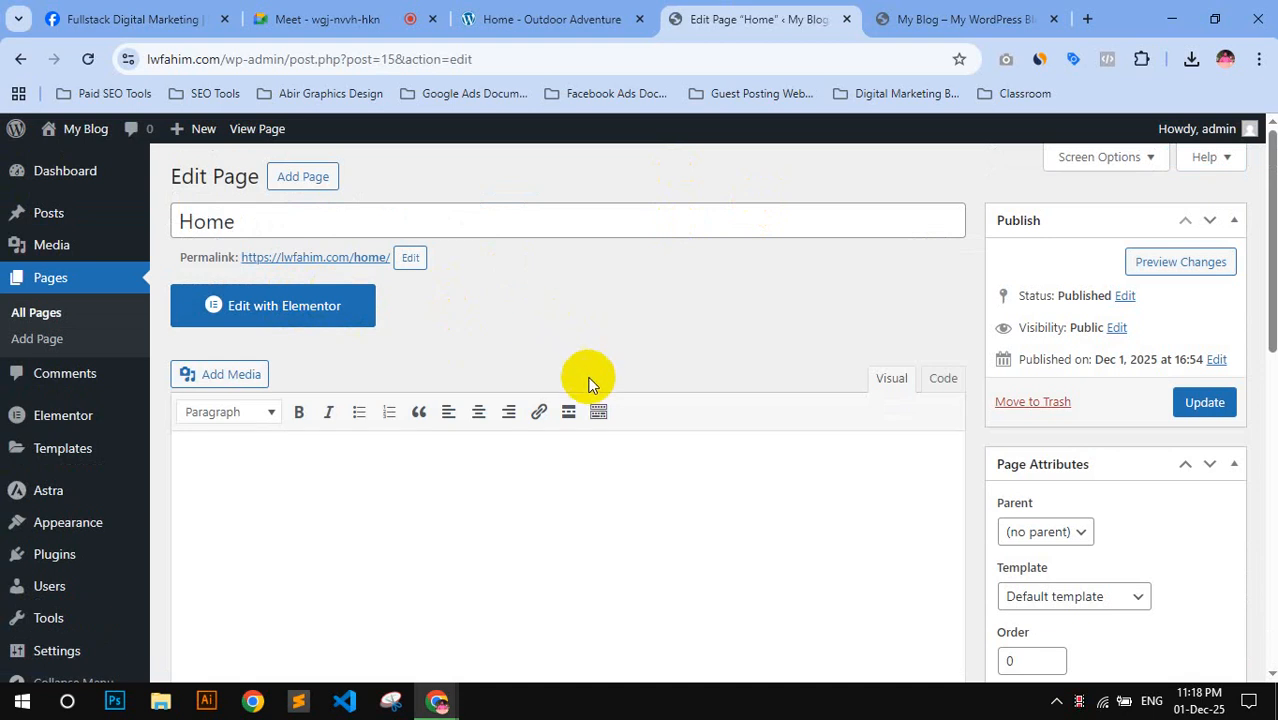
scroll(471, 331, down, 5)
scroll(465, 454, up, 5)
click(424, 521)
scroll(579, 465, down, 5)
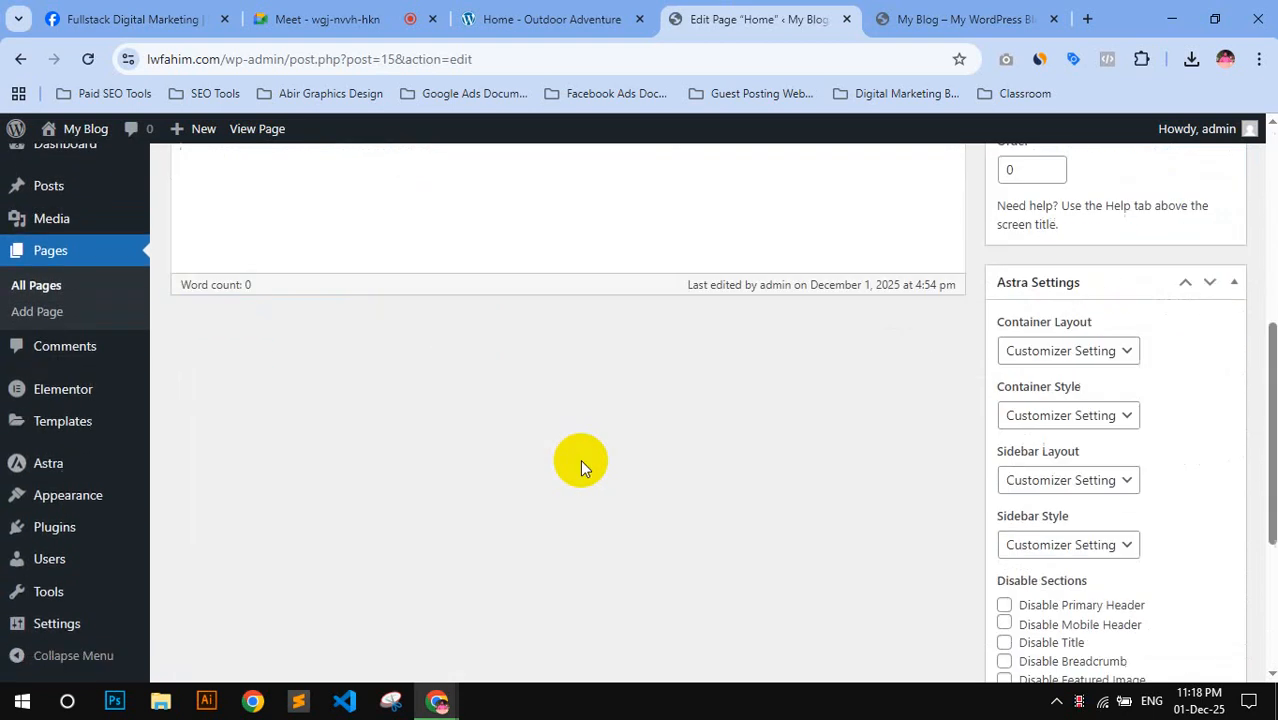
scroll(556, 345, up, 3)
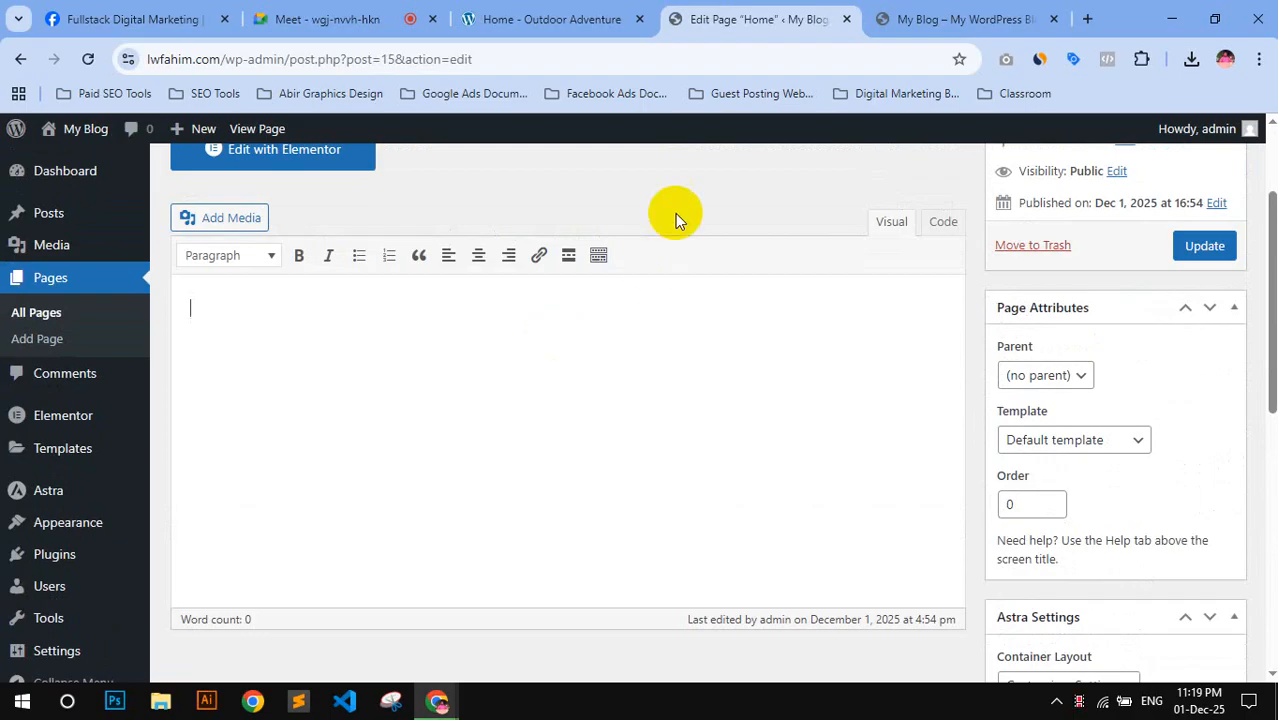
scroll(673, 210, up, 2)
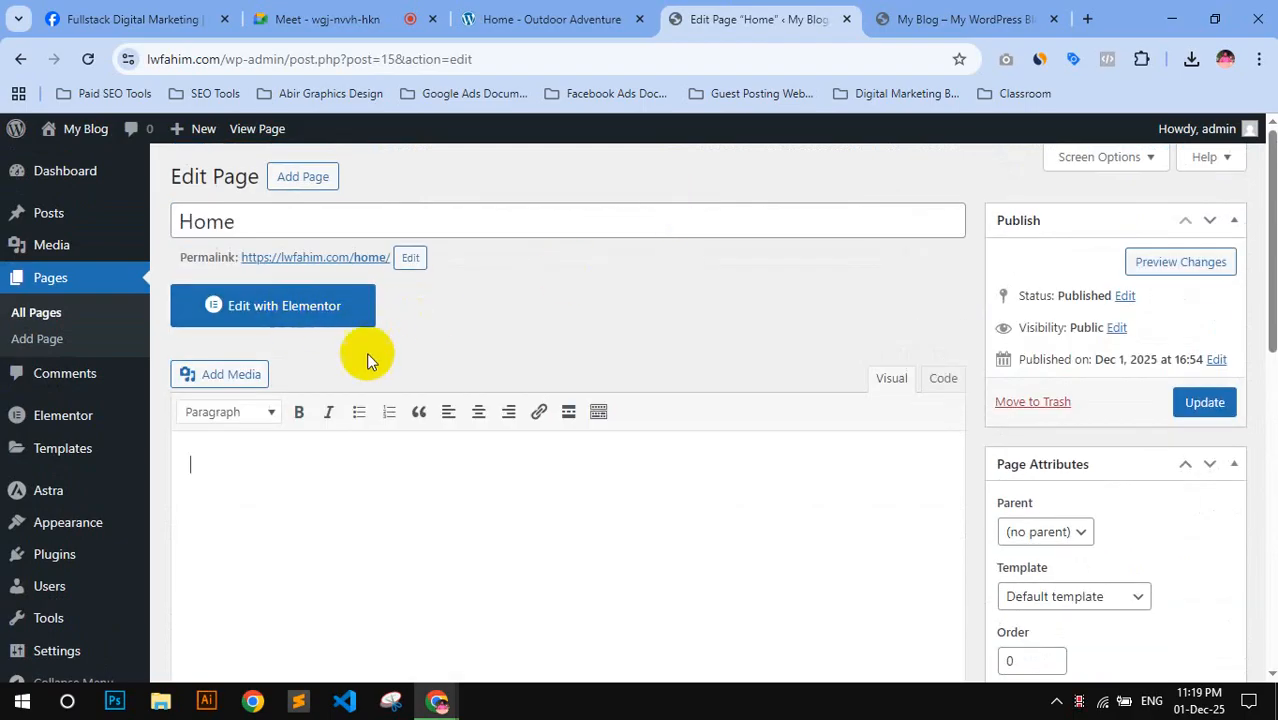
Step: Open the Home page in Elementor and dismiss the AI features announcement
click(278, 315)
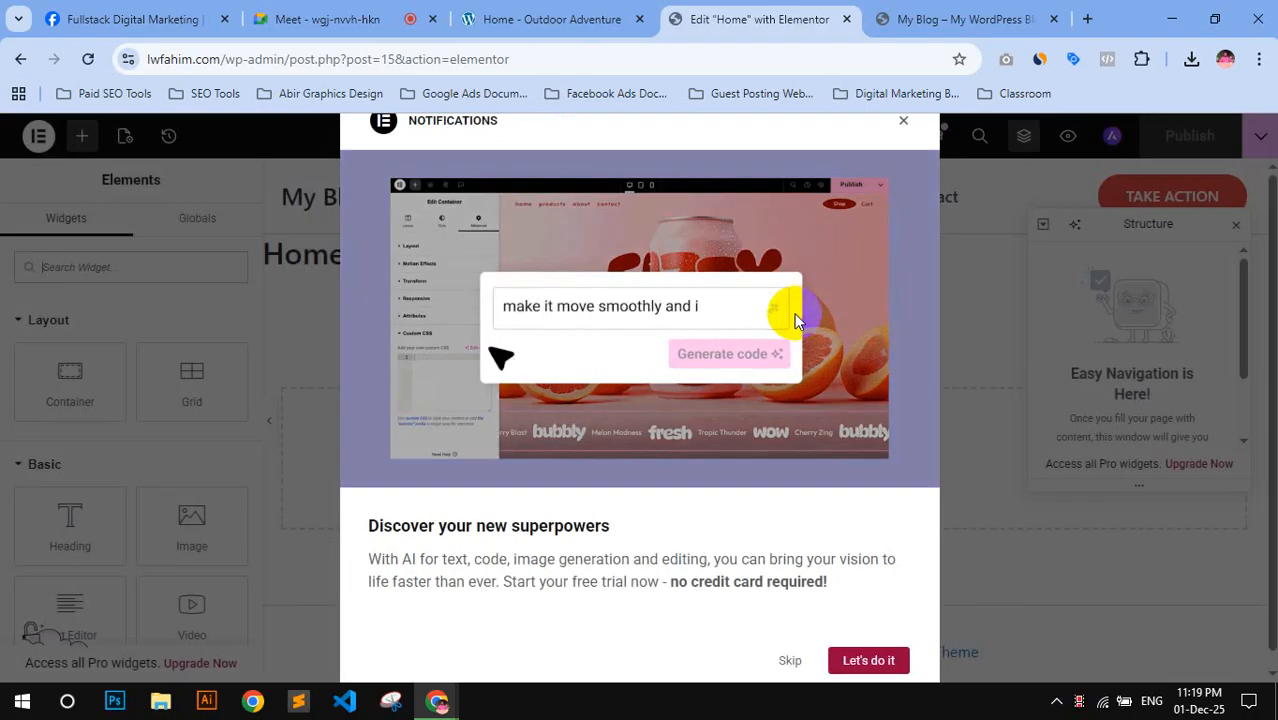
click(790, 660)
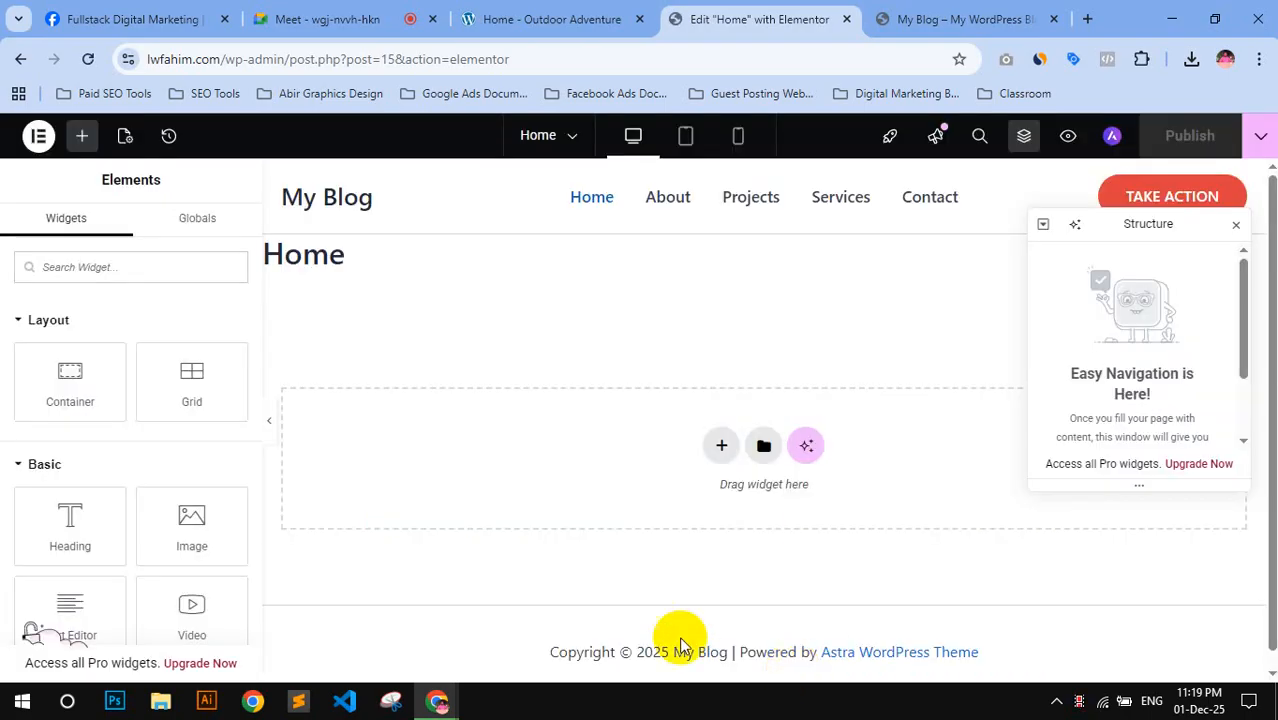
scroll(90, 443, down, 2)
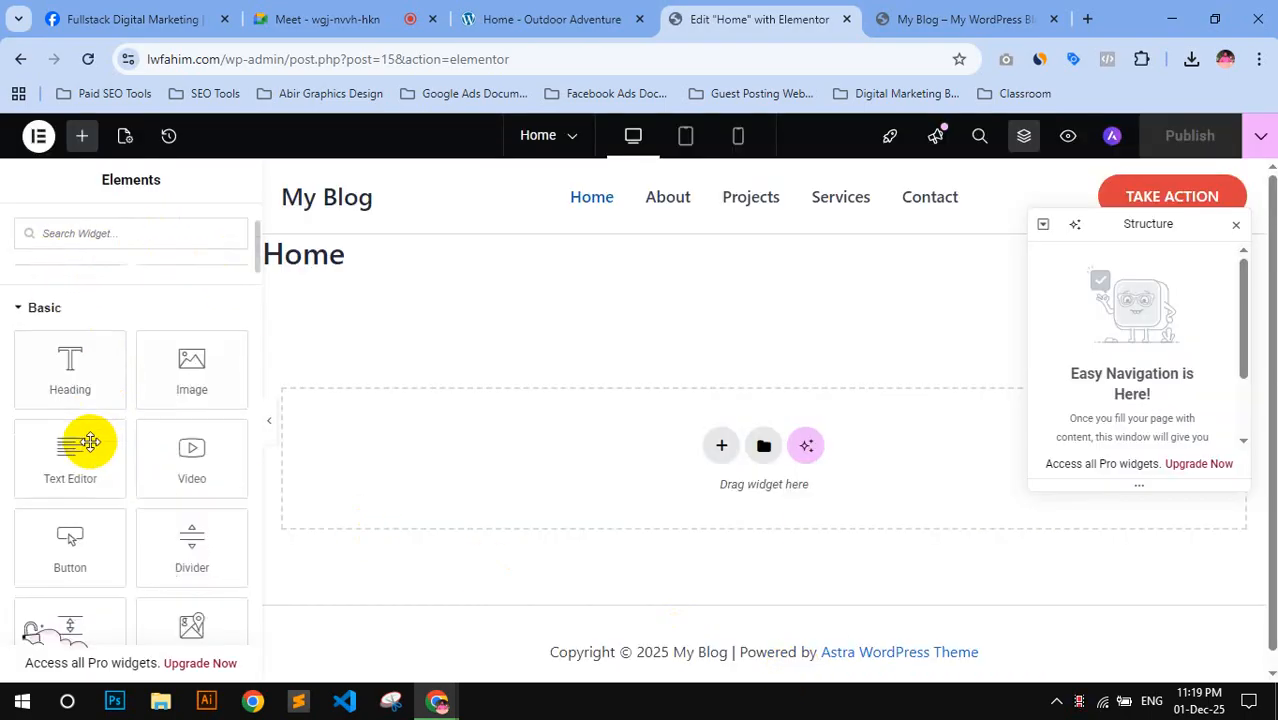
scroll(94, 371, down, 10)
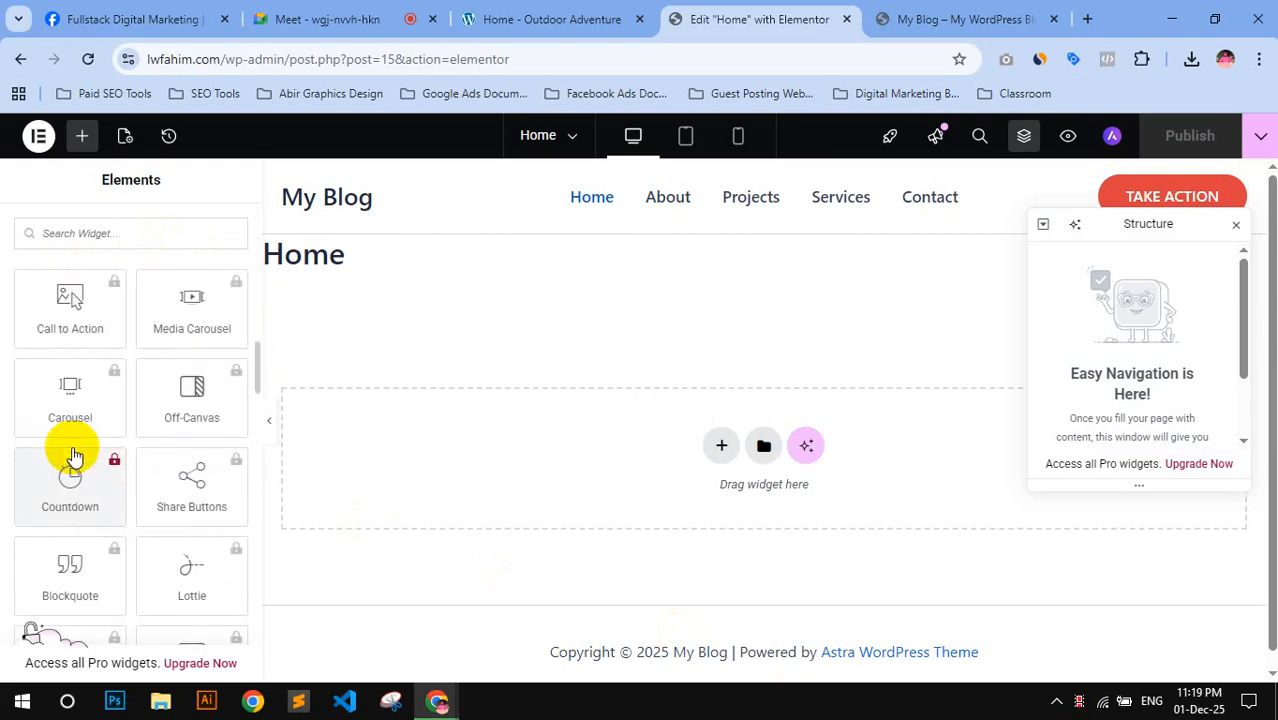
scroll(74, 455, up, 5)
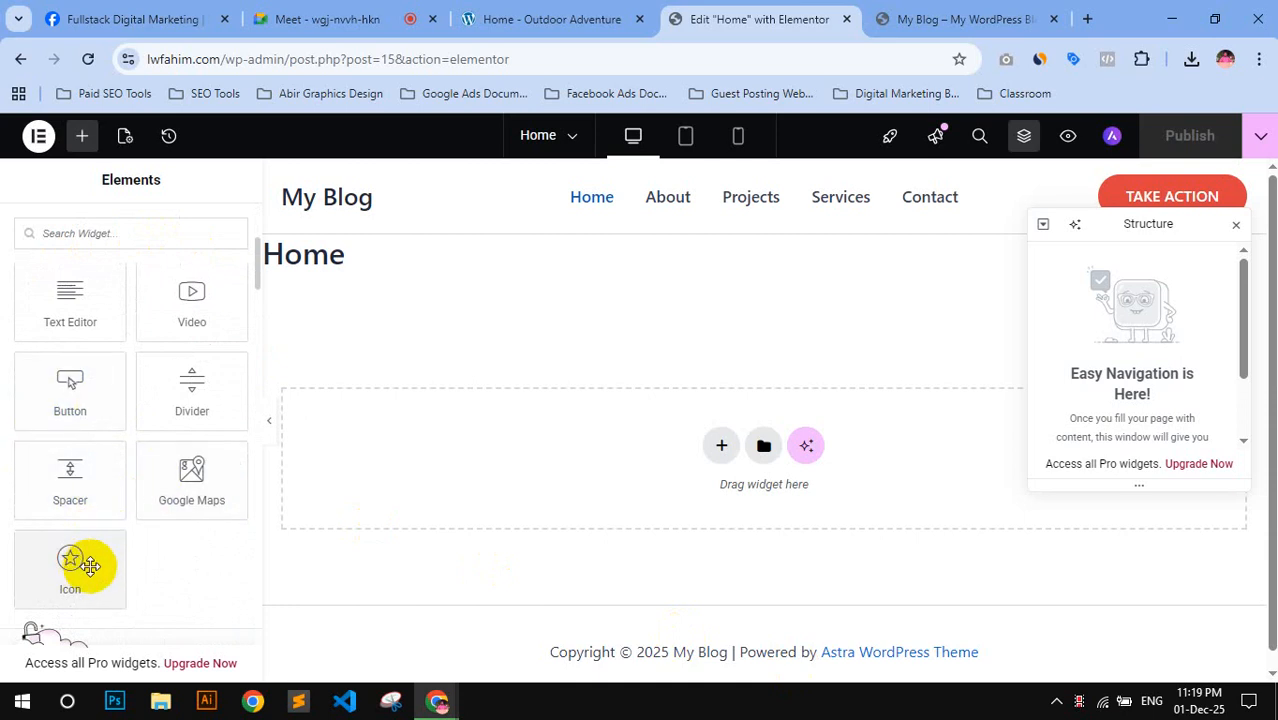
scroll(87, 565, down, 4)
scroll(180, 513, up, 5)
scroll(180, 513, up, 3)
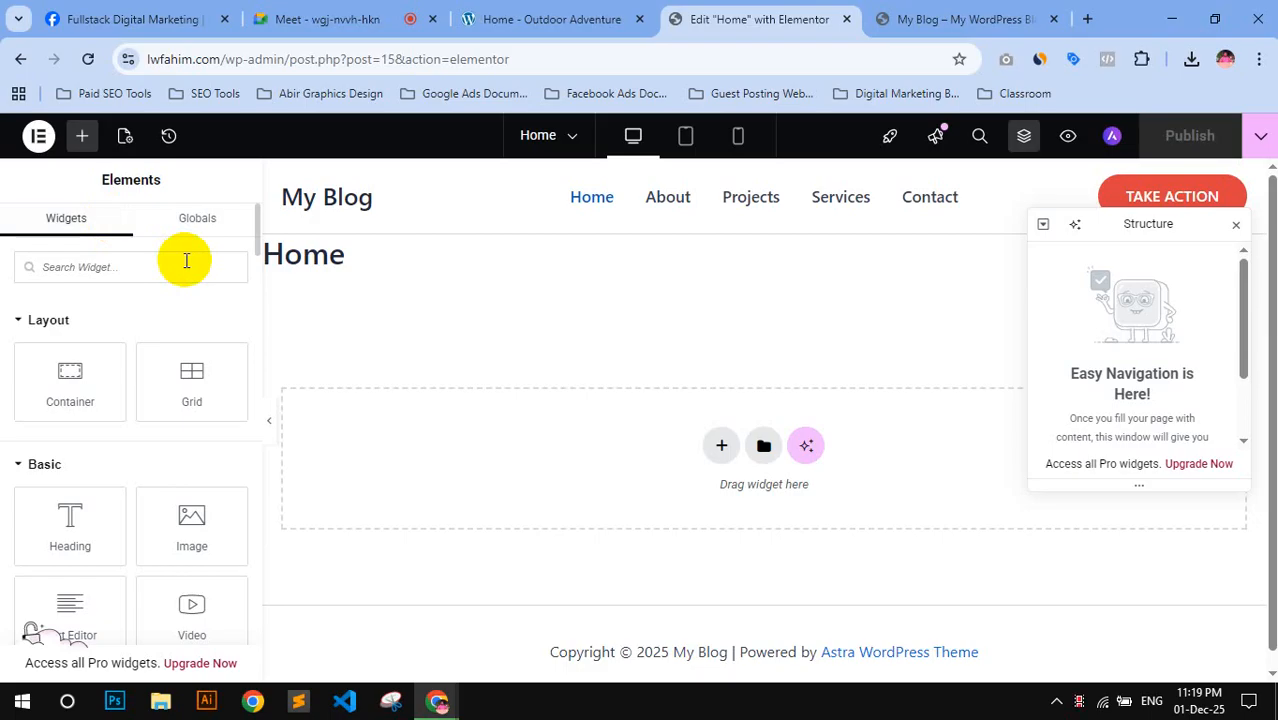
Step: Close the Structure panel, glance at the live site and demo, and return to the editor
click(1241, 226)
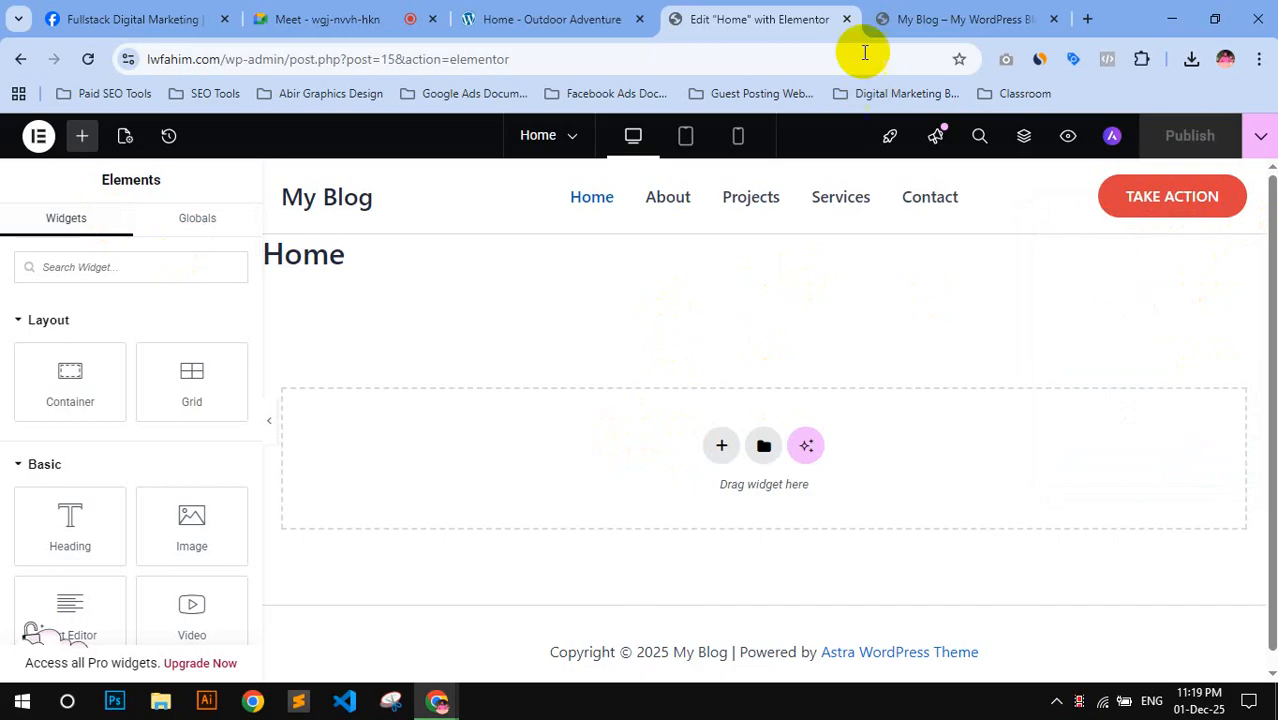
click(938, 17)
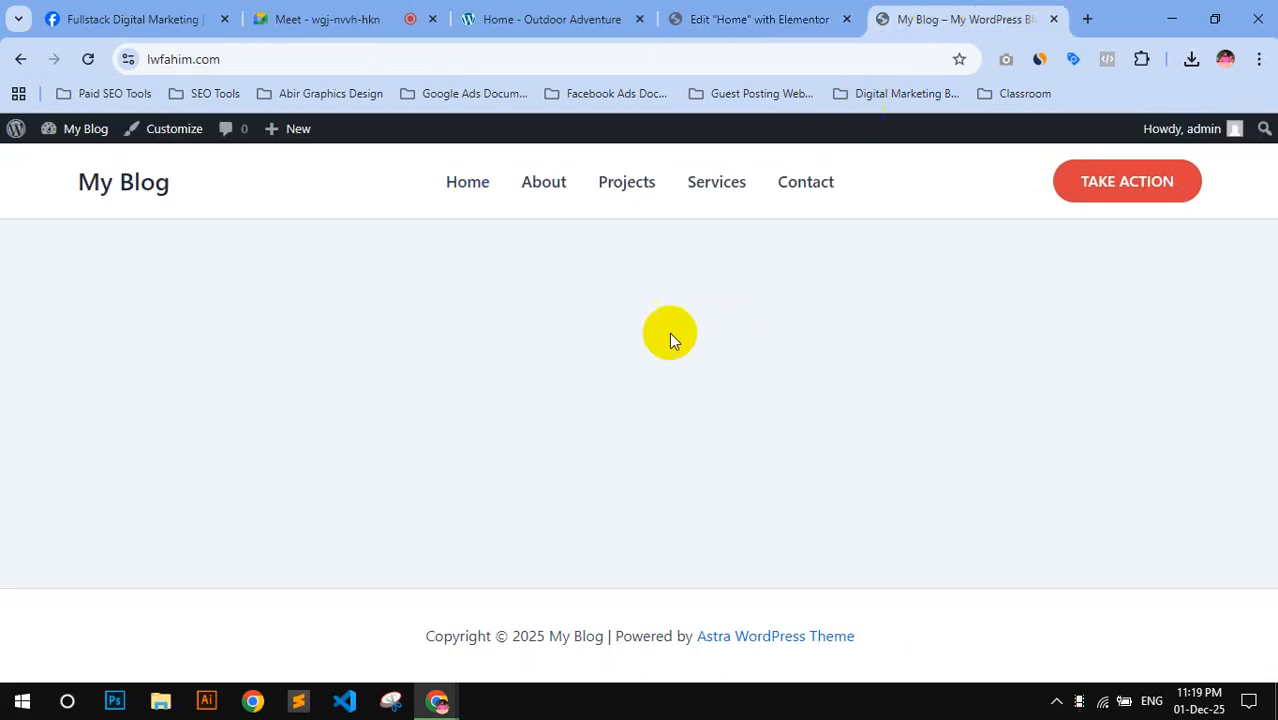
click(542, 14)
click(800, 8)
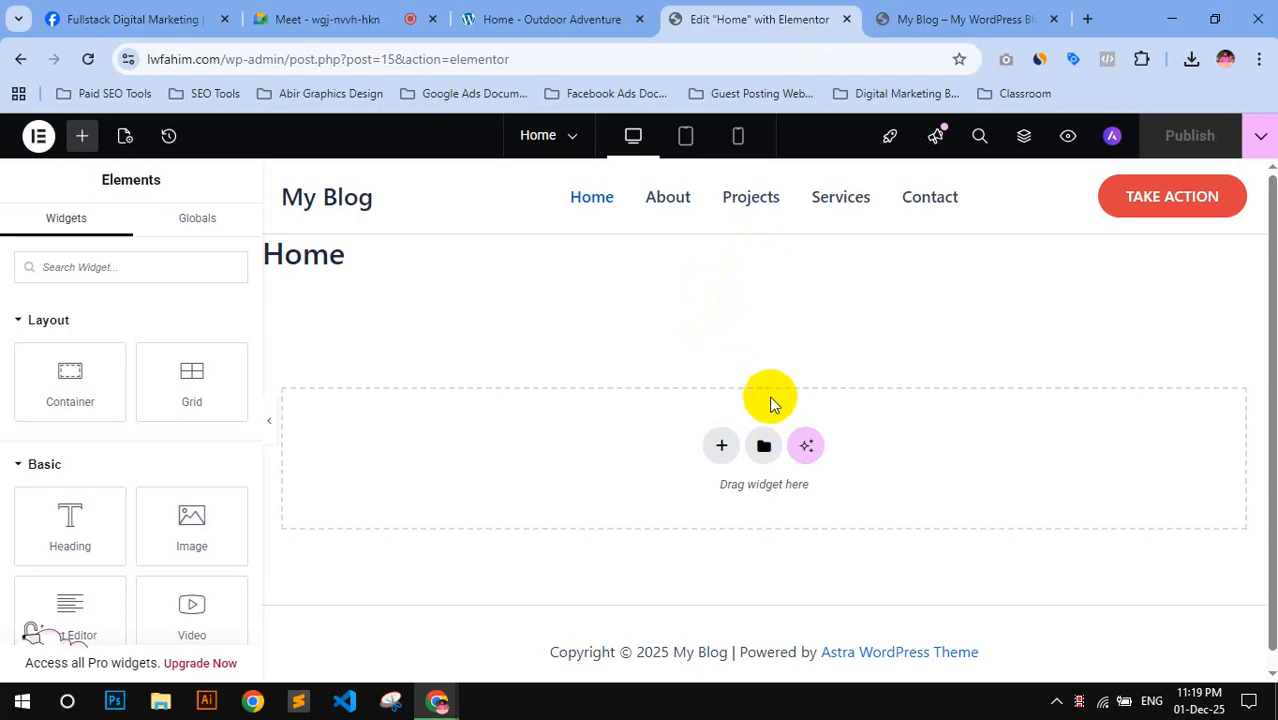
Step: Add a Flexbox section with a single container and nest a Container widget inside it
click(718, 448)
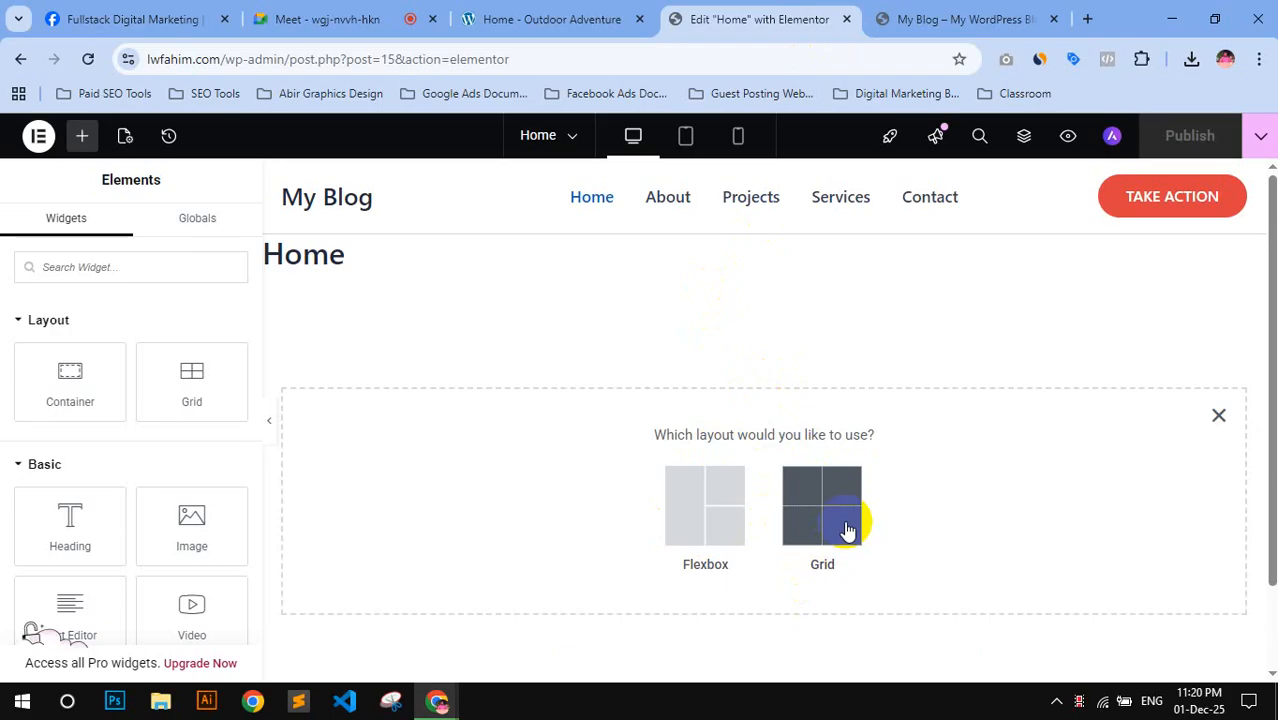
click(717, 505)
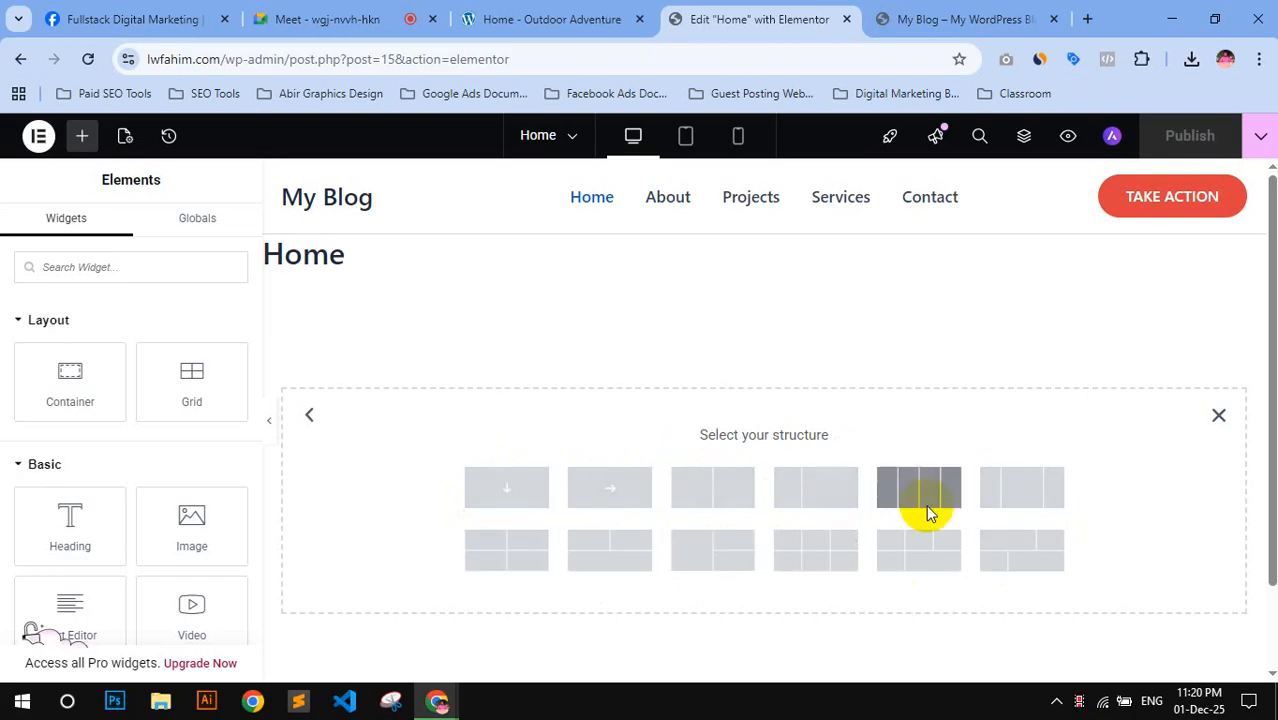
click(518, 497)
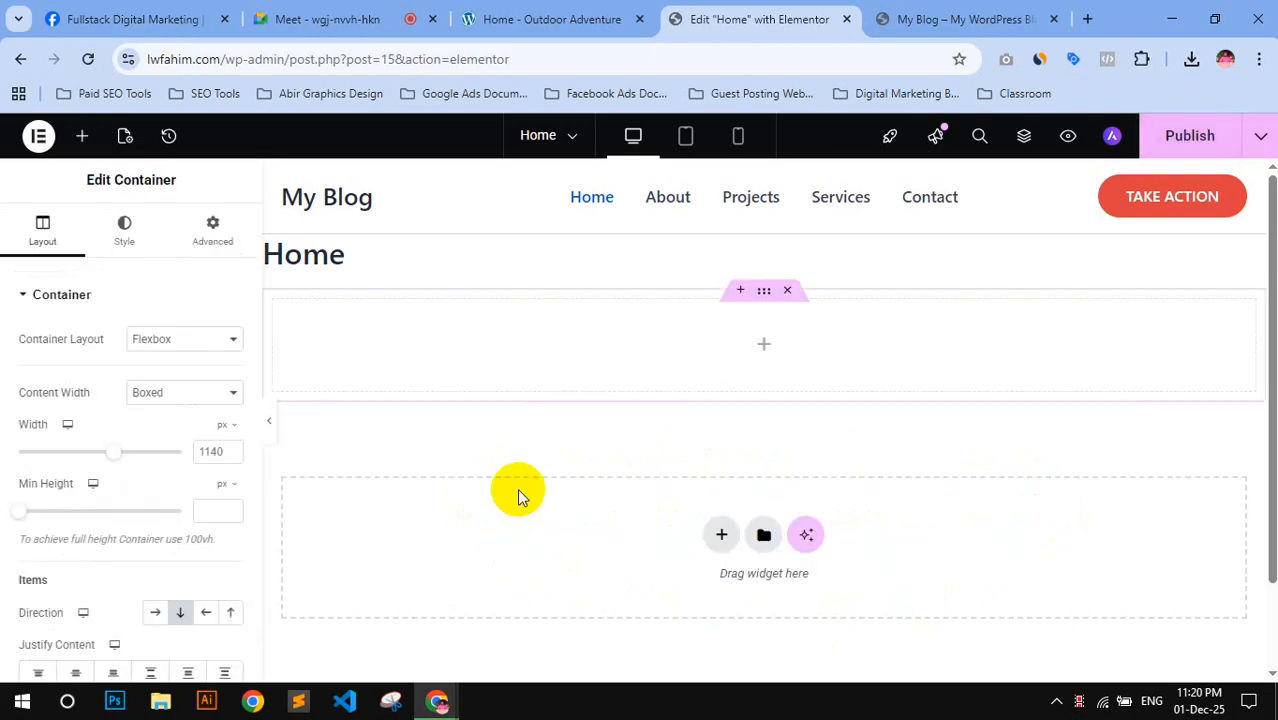
click(765, 347)
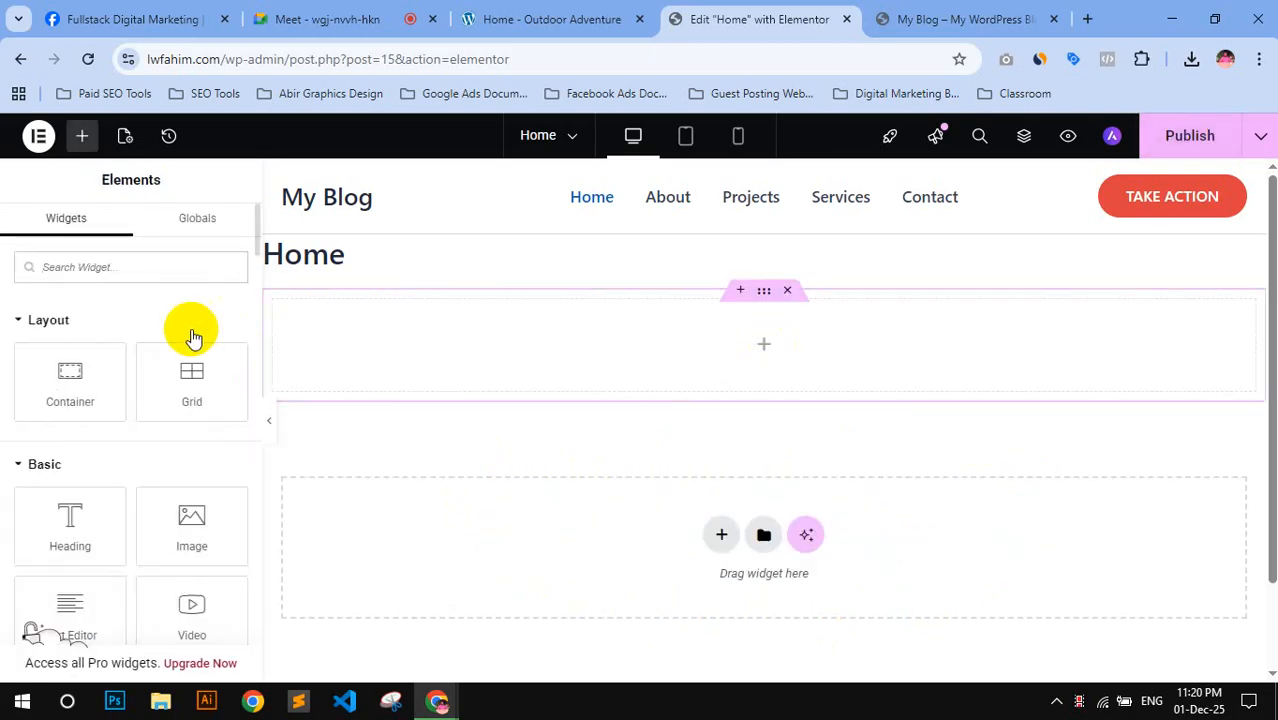
drag(71, 380, 730, 336)
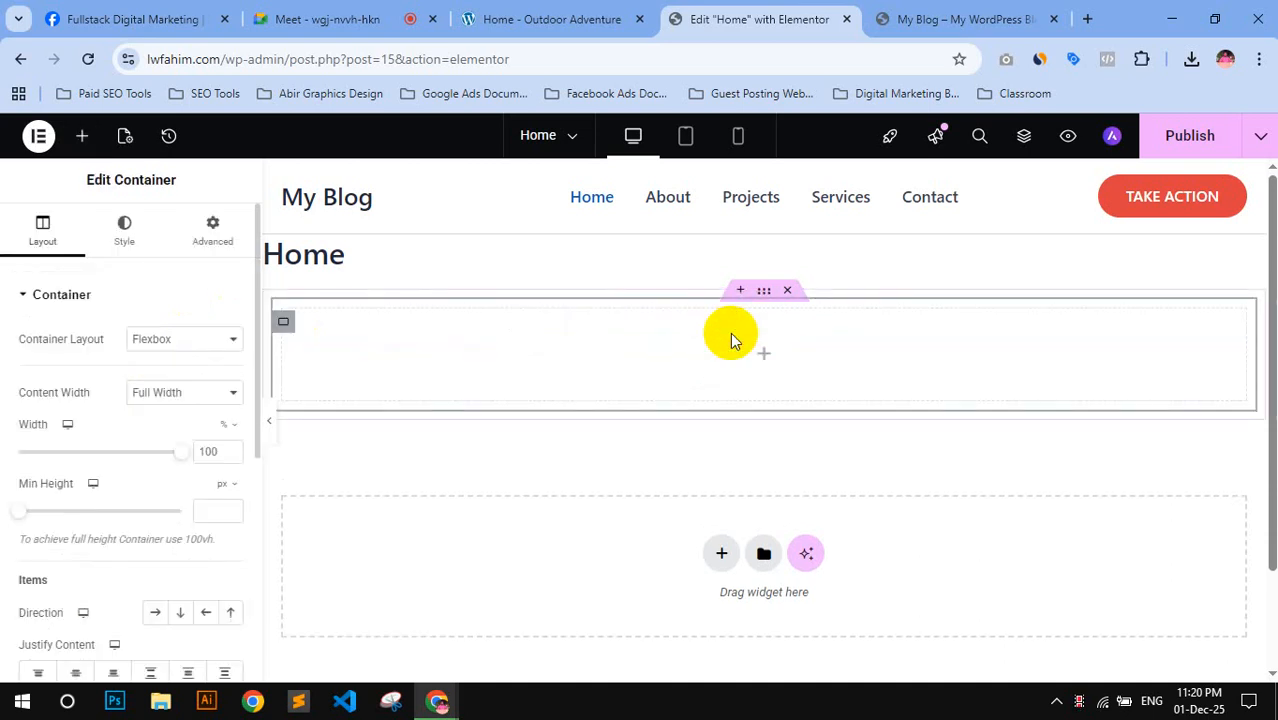
click(763, 298)
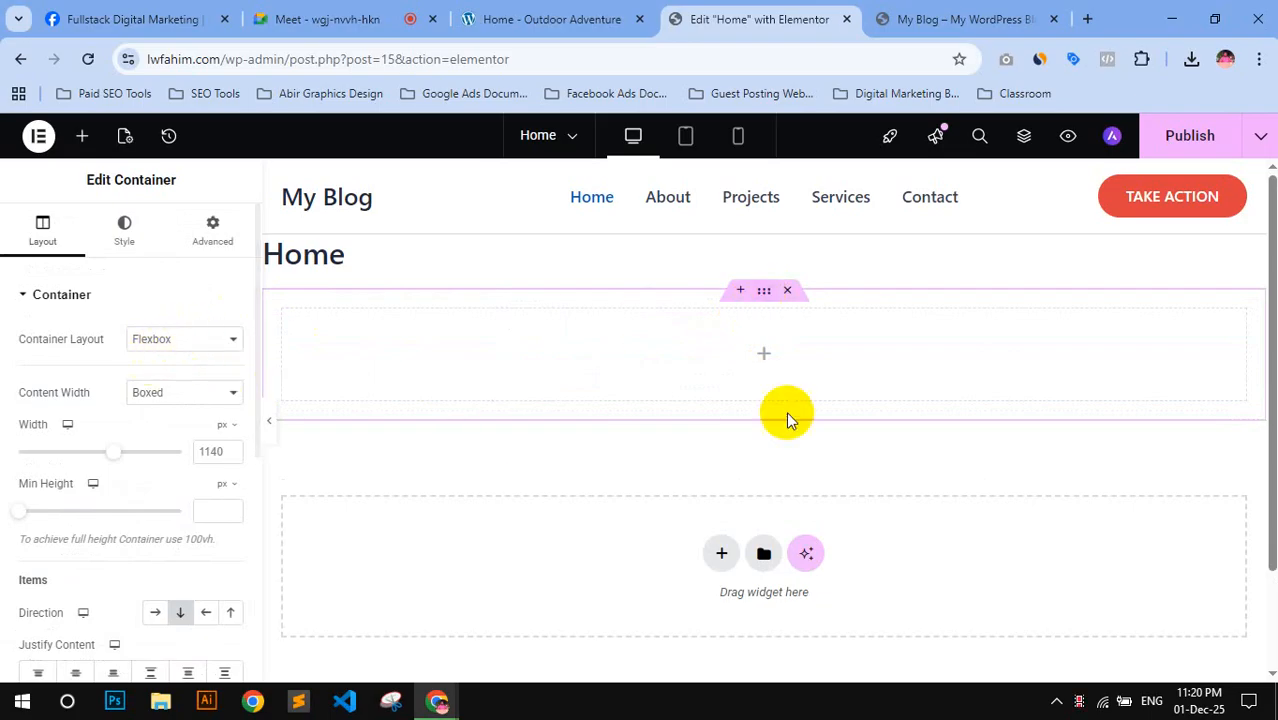
Step: Compare with the demo's 'Explore the Colourful World' heading, then select the outer and full-width inner containers
click(914, 10)
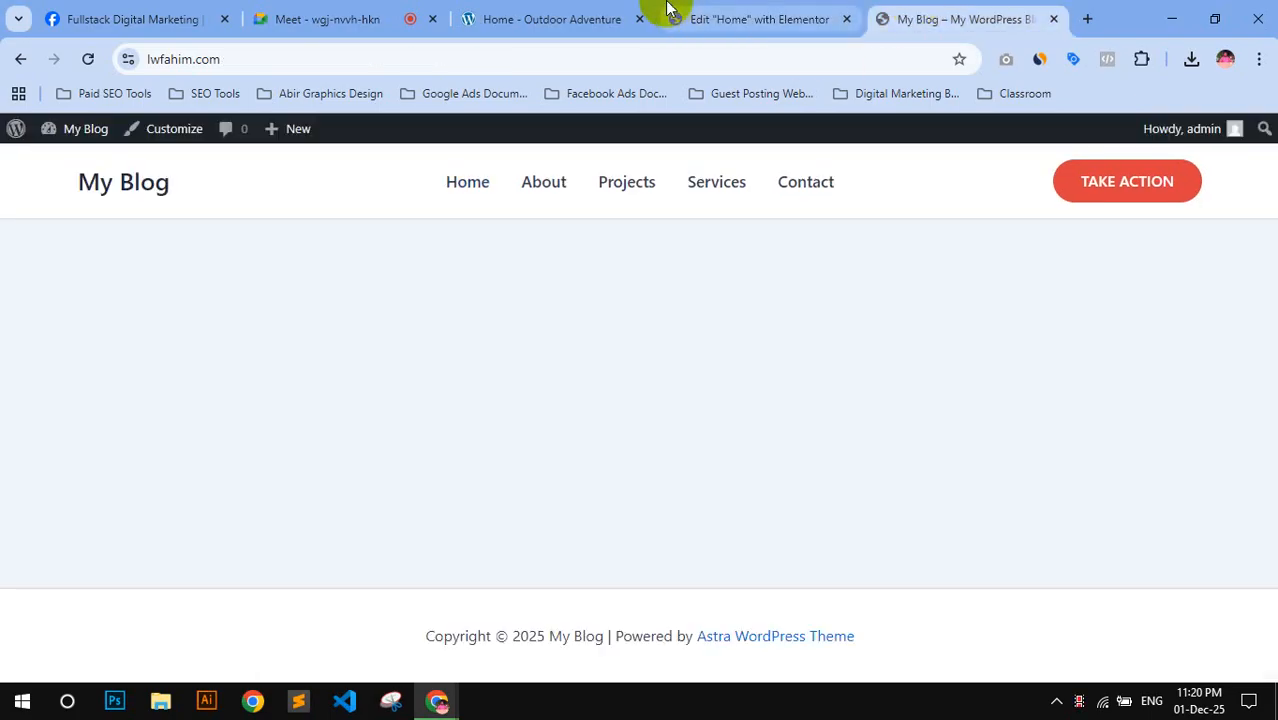
click(562, 12)
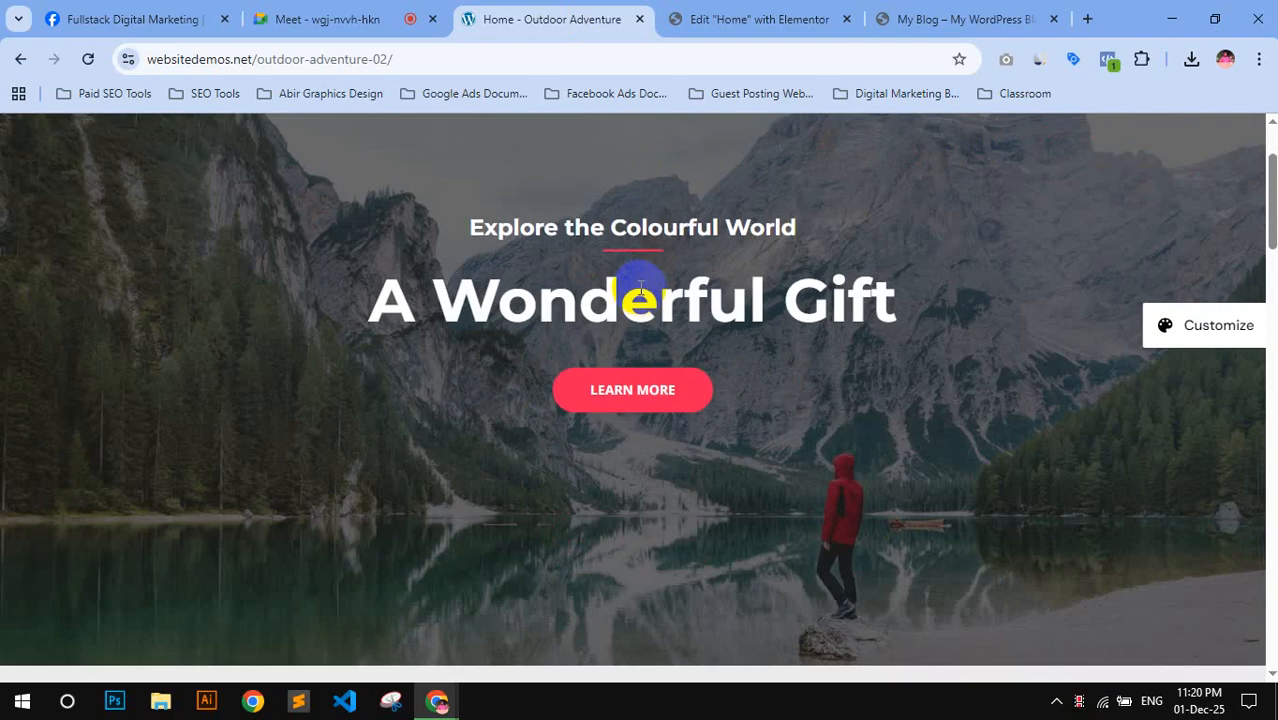
drag(465, 390, 740, 380)
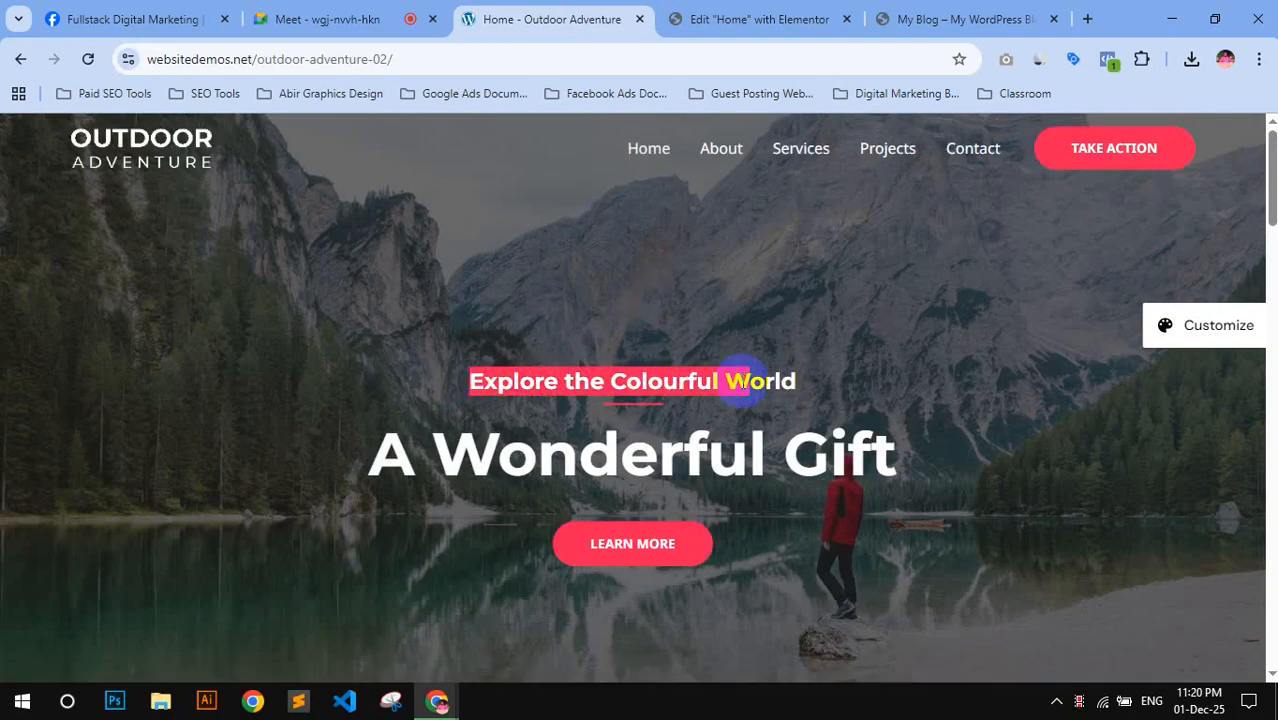
click(697, 360)
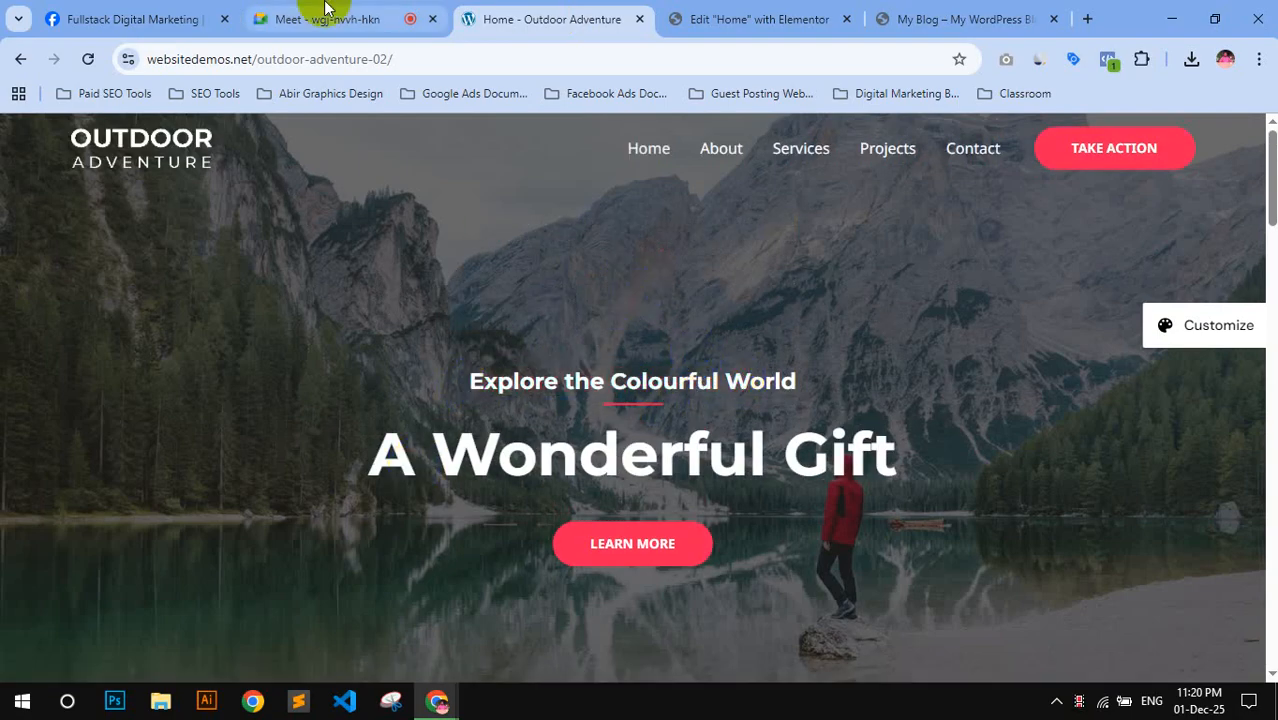
click(740, 18)
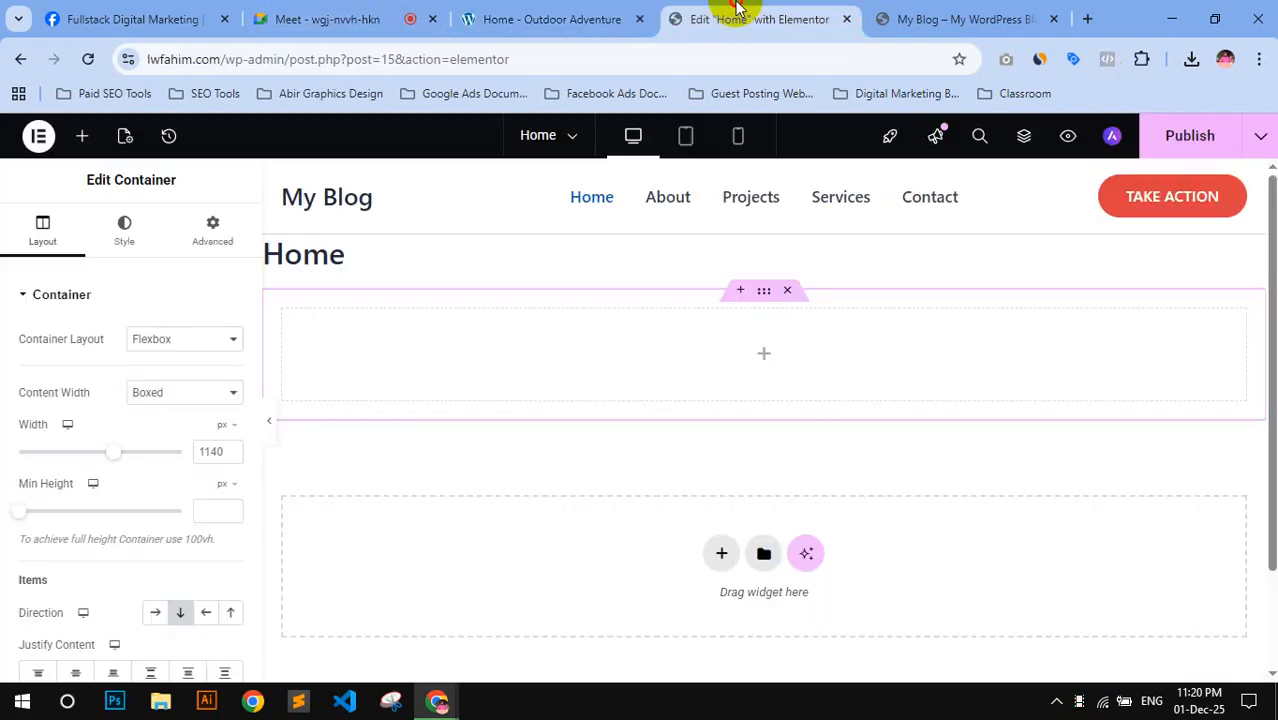
click(762, 357)
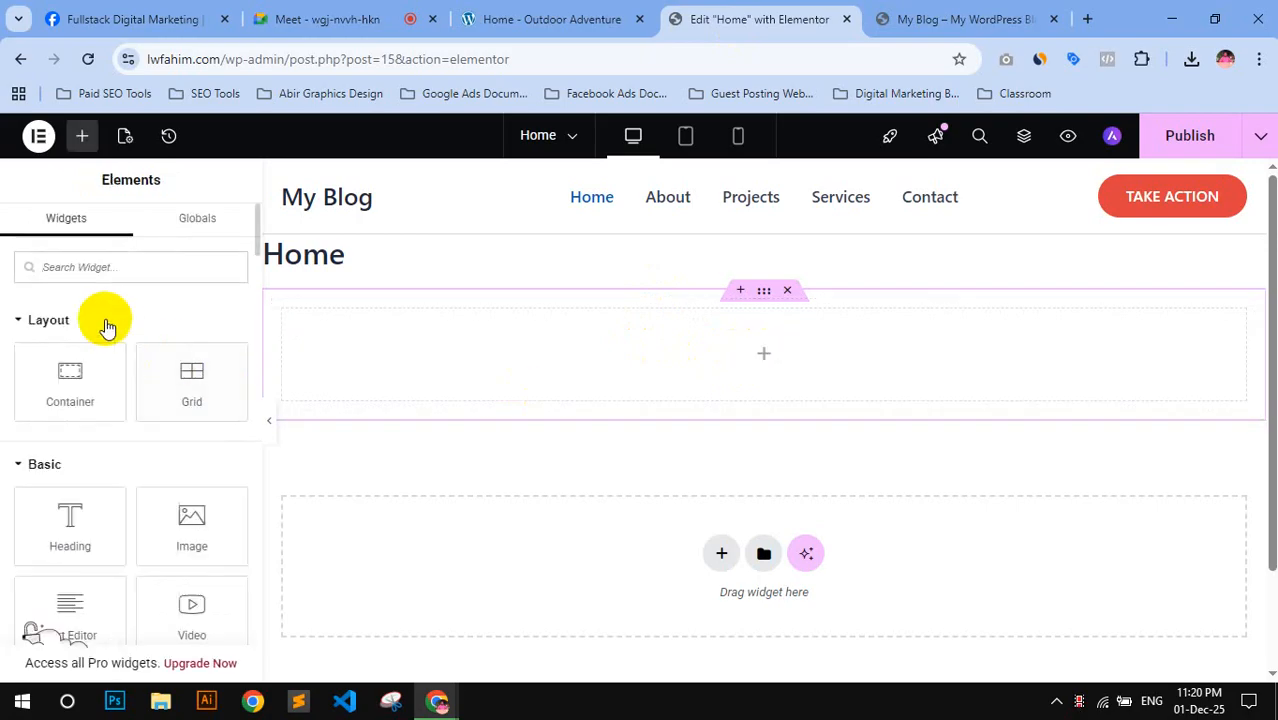
click(764, 292)
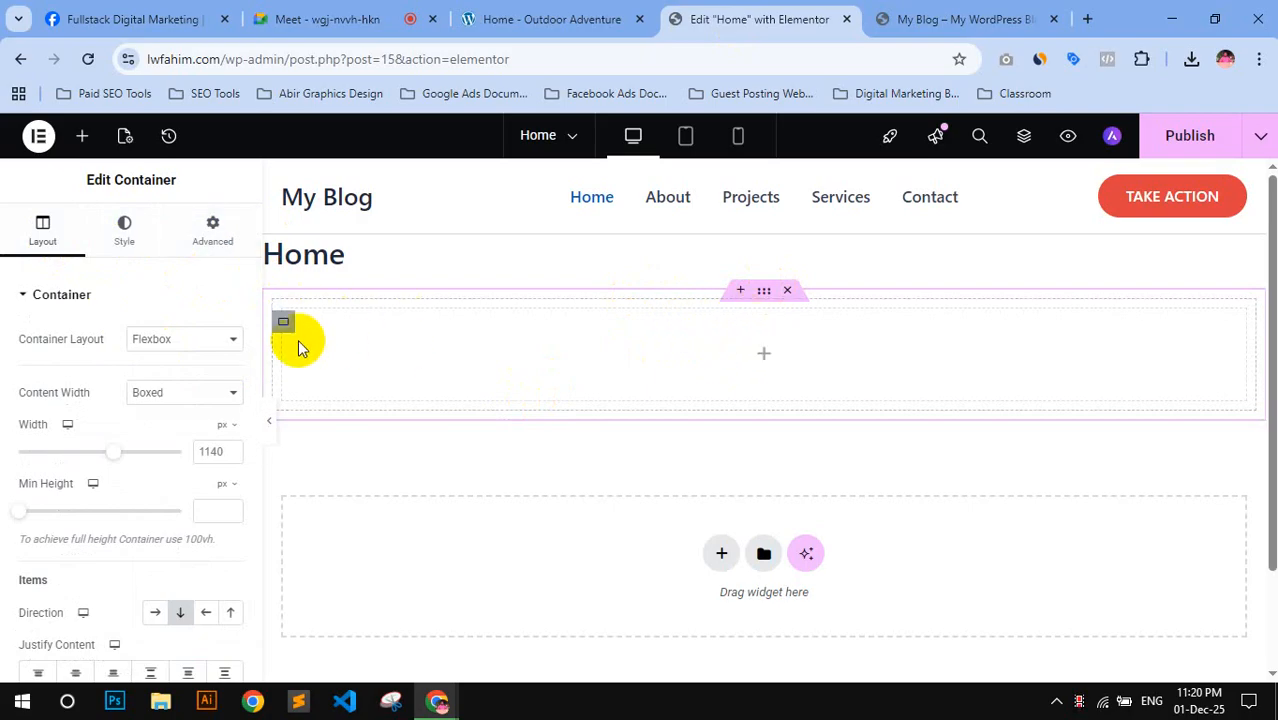
click(285, 325)
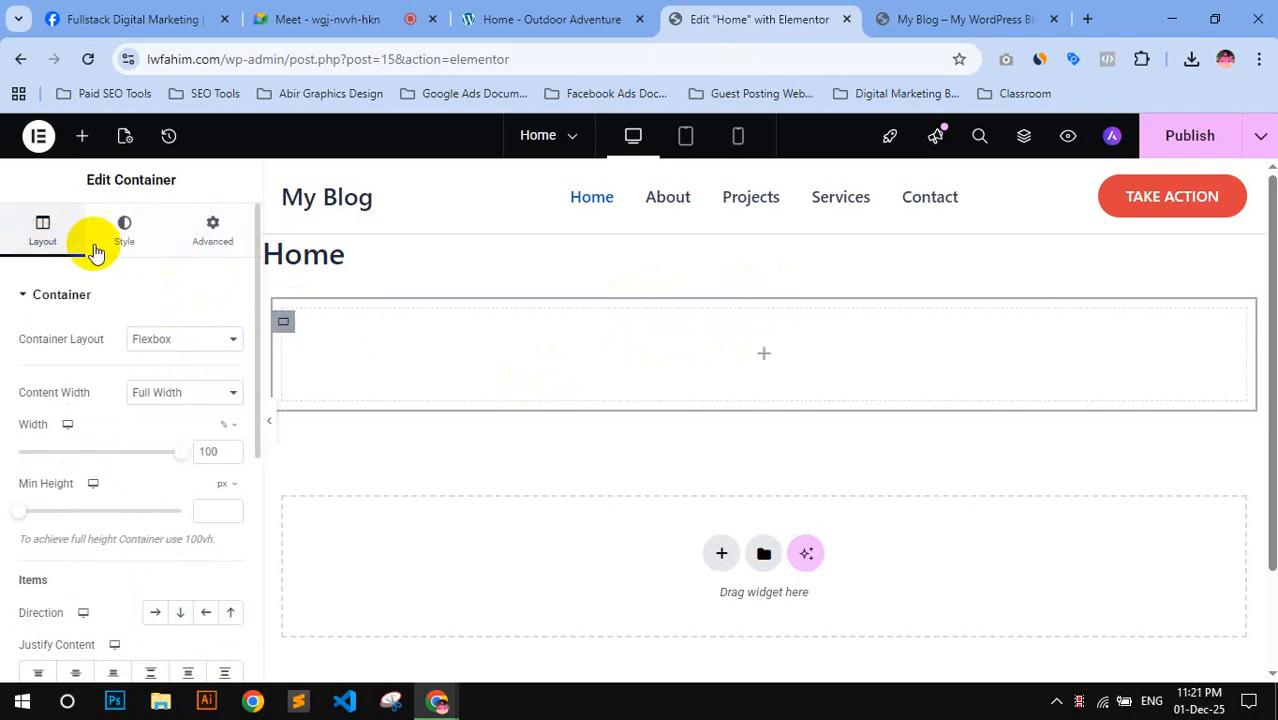
click(757, 355)
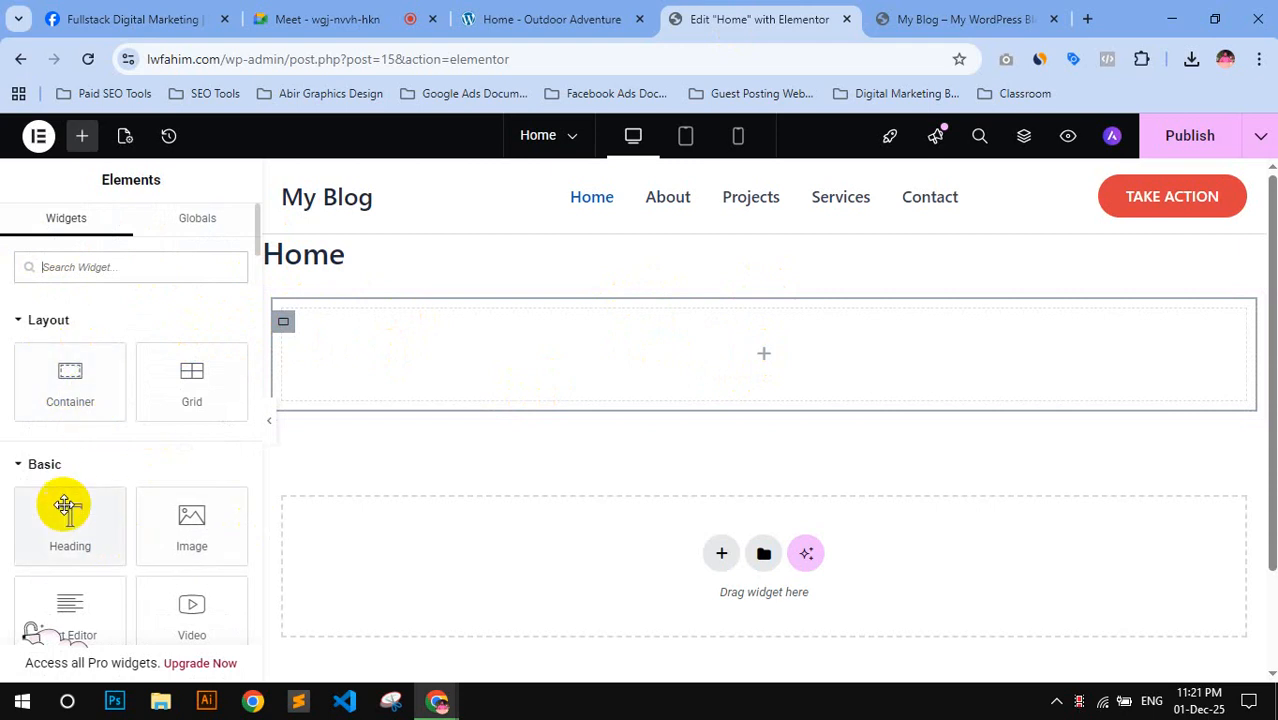
Step: Drag a Heading widget into the container, showing 'Add Your Heading Text Here'
scroll(65, 508, down, 2)
drag(60, 388, 731, 363)
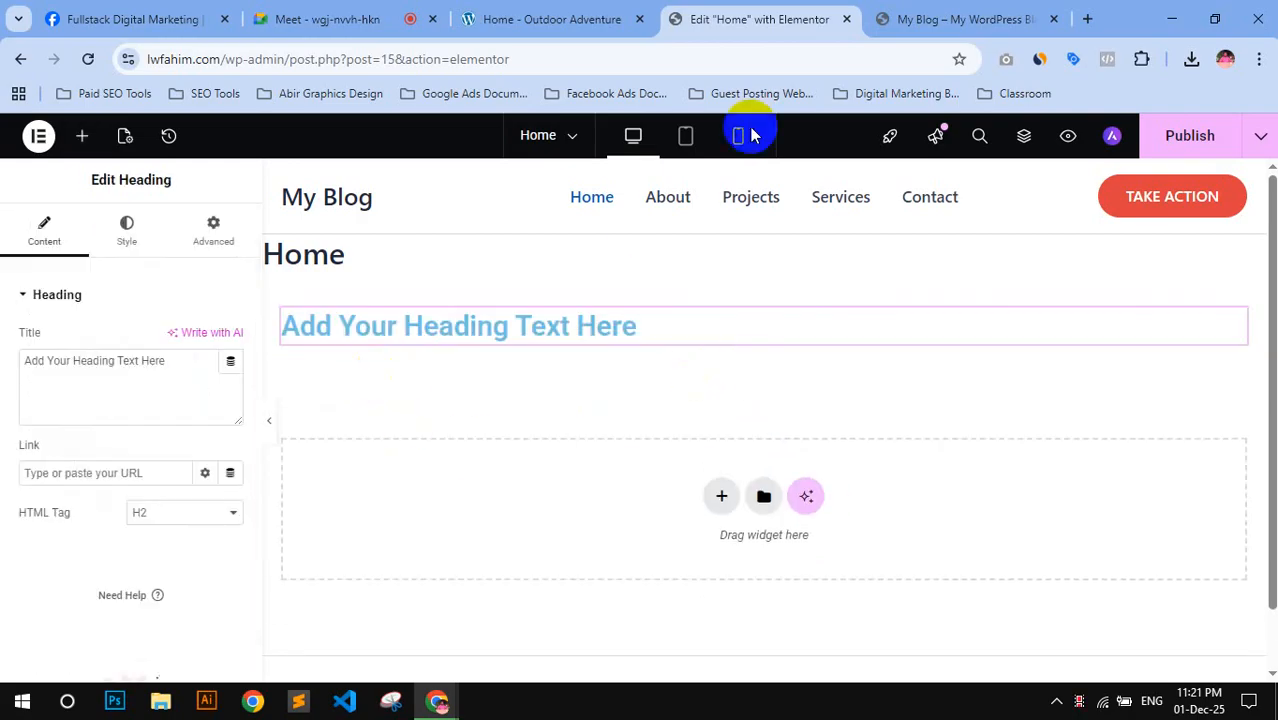
click(888, 20)
click(567, 14)
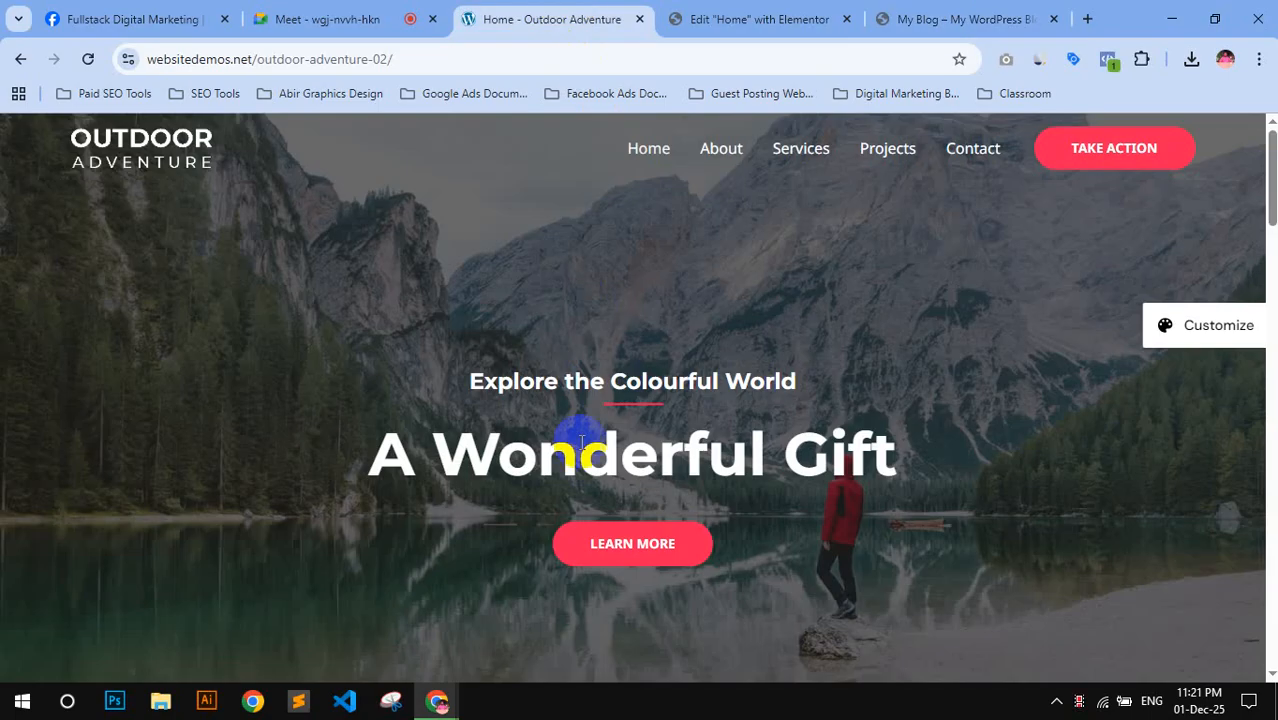
click(310, 14)
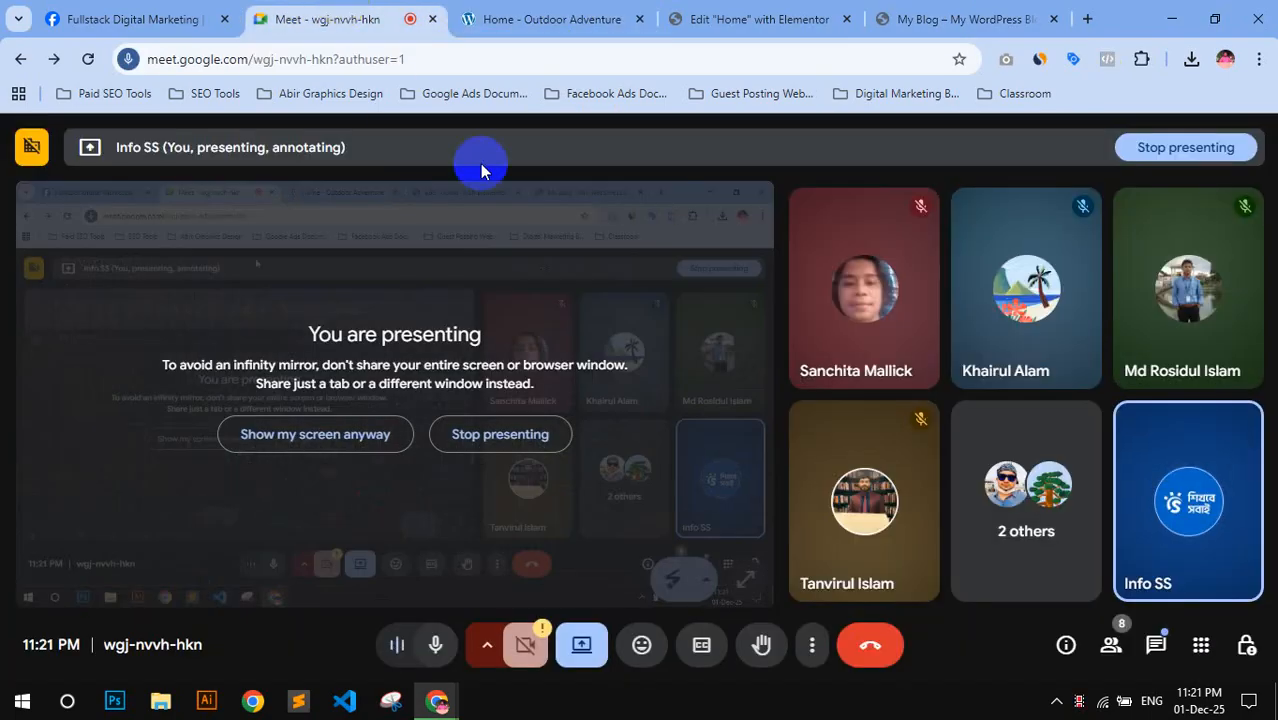
click(567, 10)
click(729, 20)
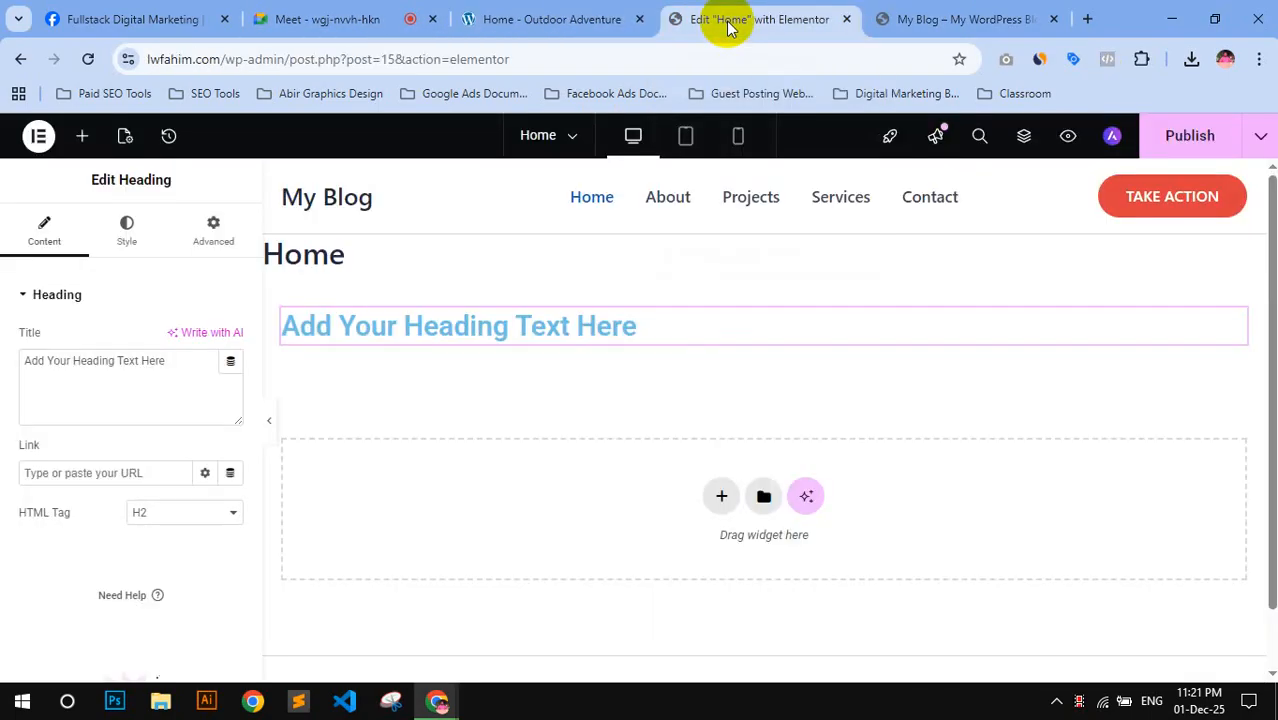
click(717, 329)
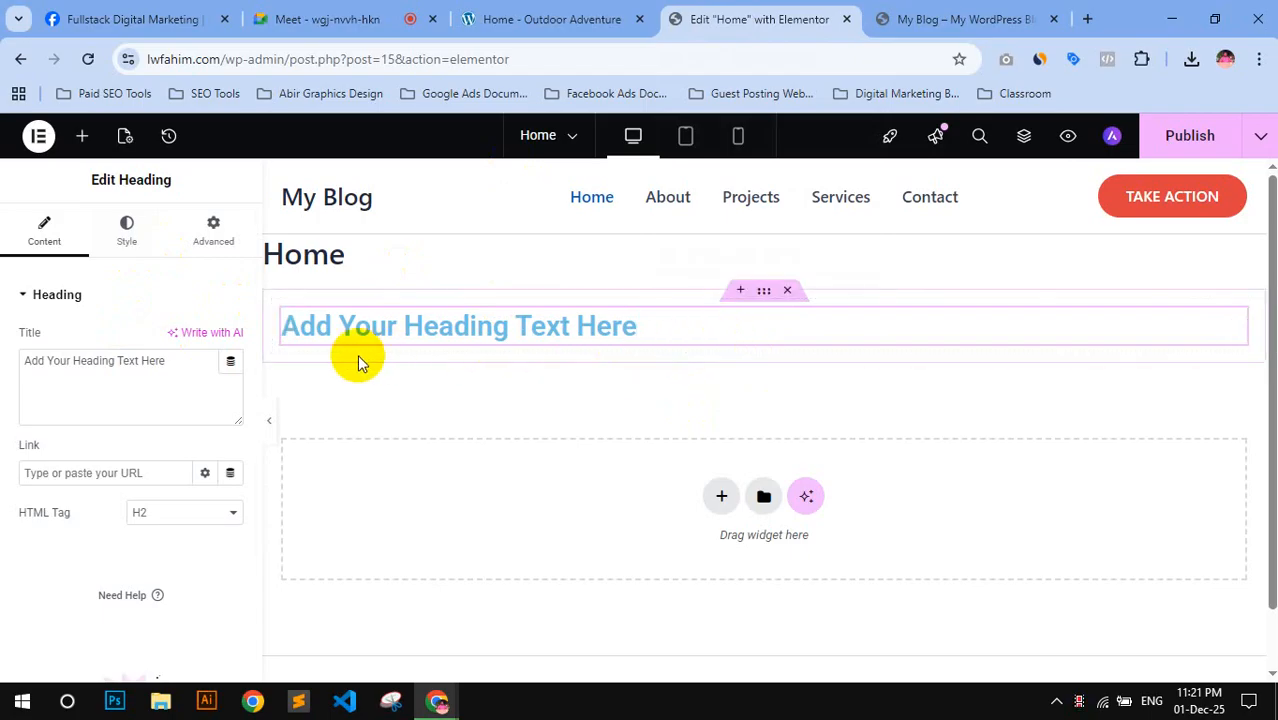
click(763, 295)
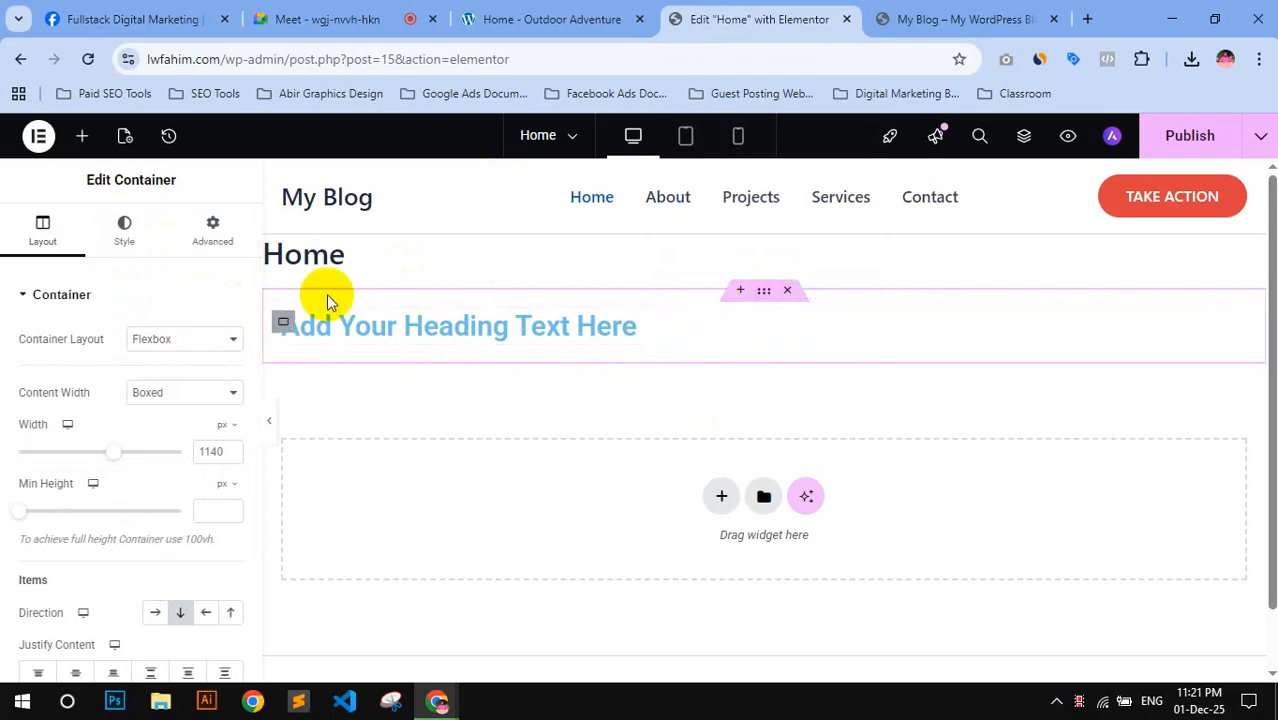
Step: Search the widget list for 'bor' to find the Divider widget
click(87, 147)
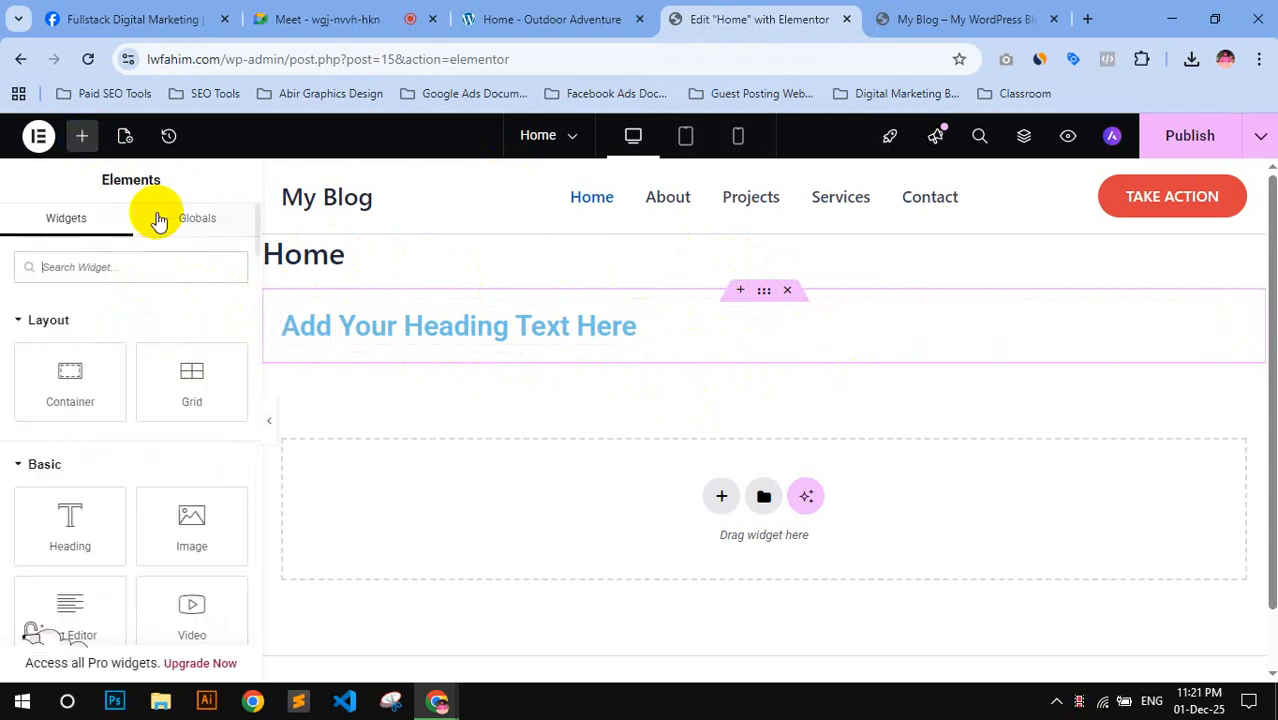
scroll(151, 371, down, 3)
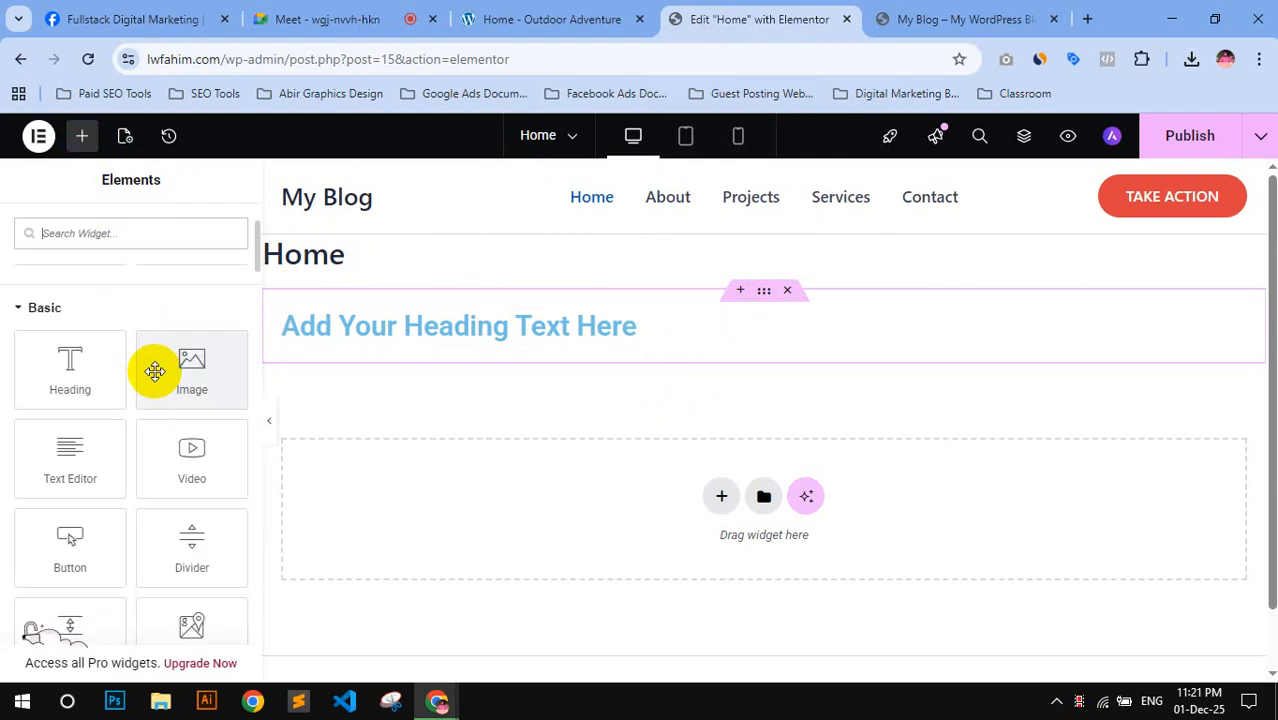
scroll(155, 372, down, 2)
scroll(155, 385, up, 5)
click(128, 268)
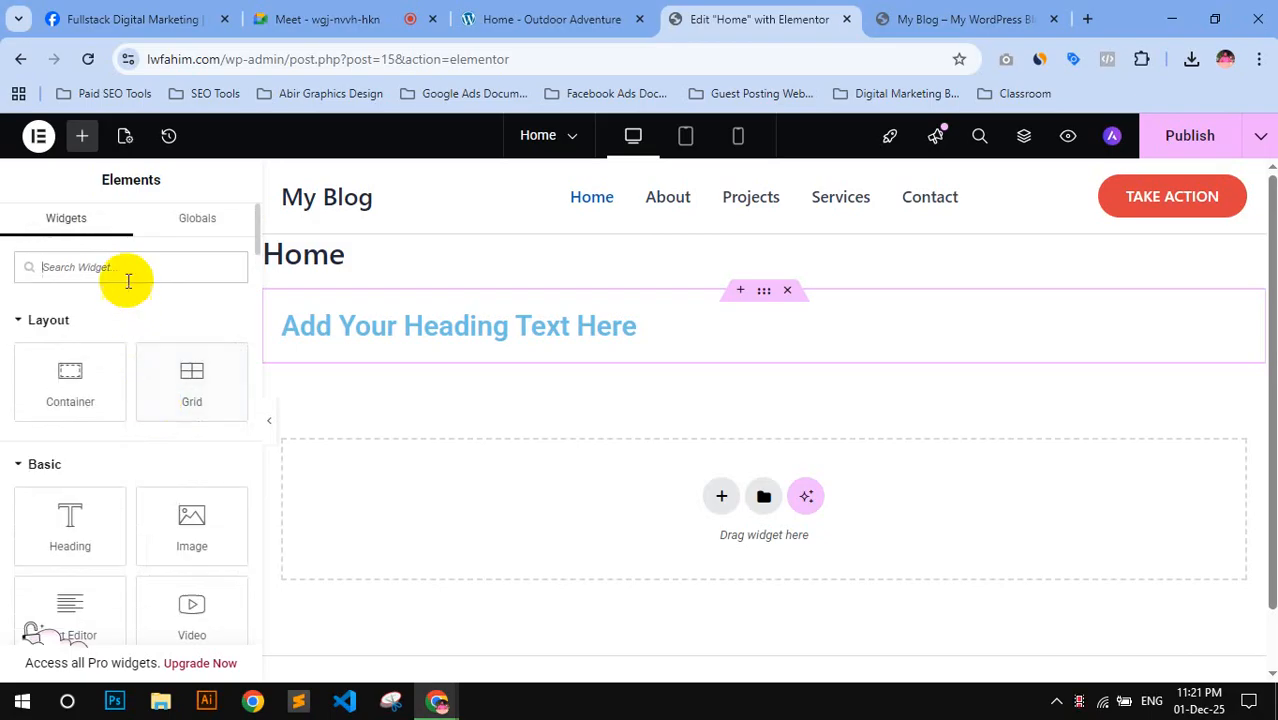
text(bor)
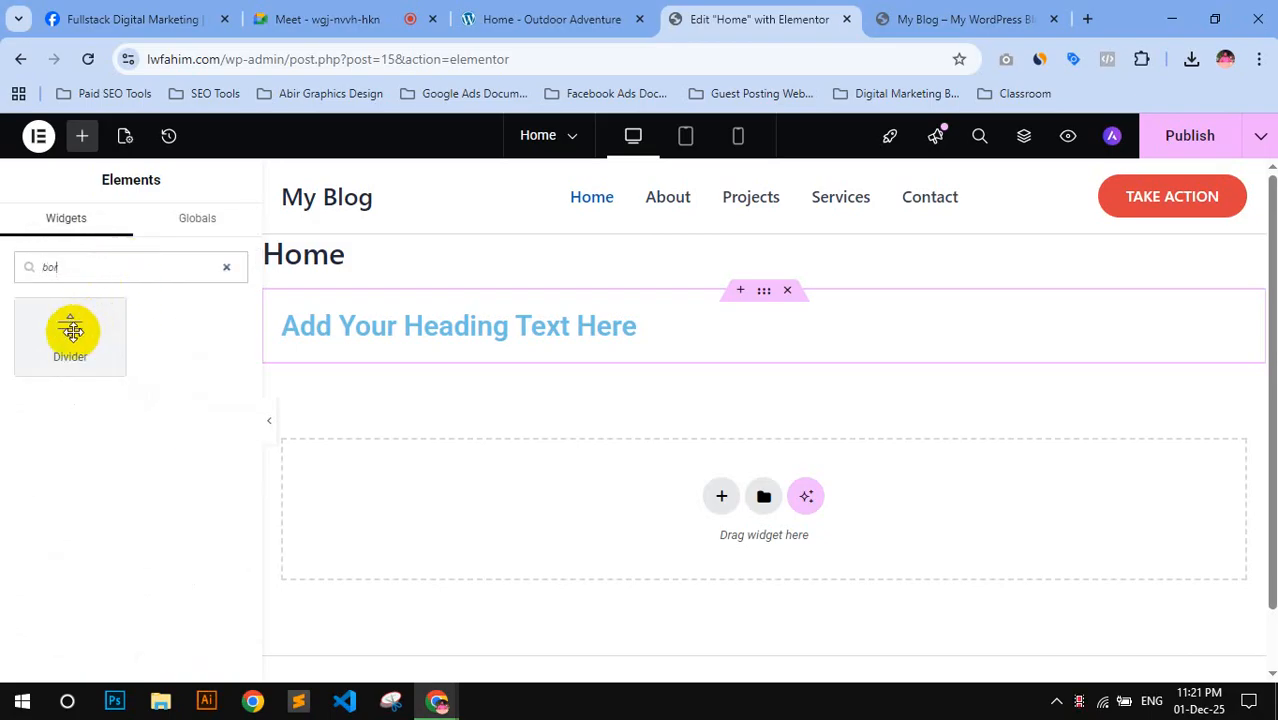
Step: Place a Divider beneath the heading and set its width to 5%
drag(68, 328, 541, 350)
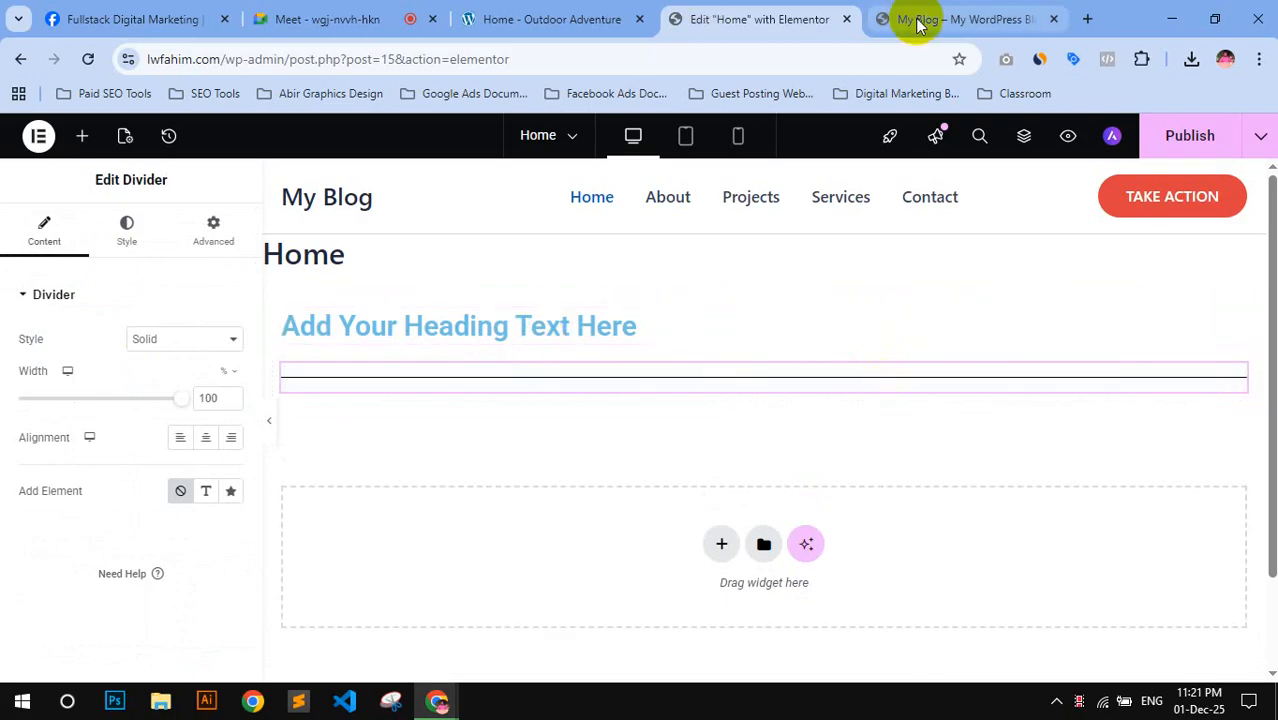
click(535, 19)
click(683, 17)
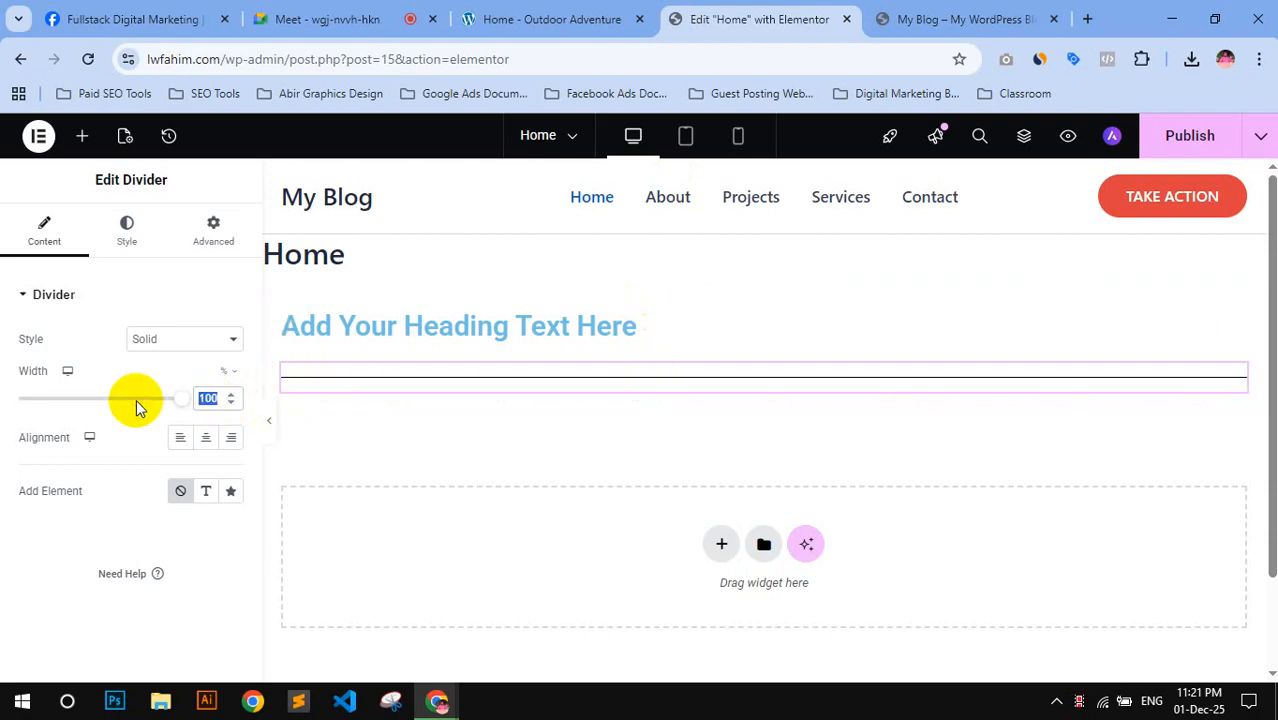
text(10)
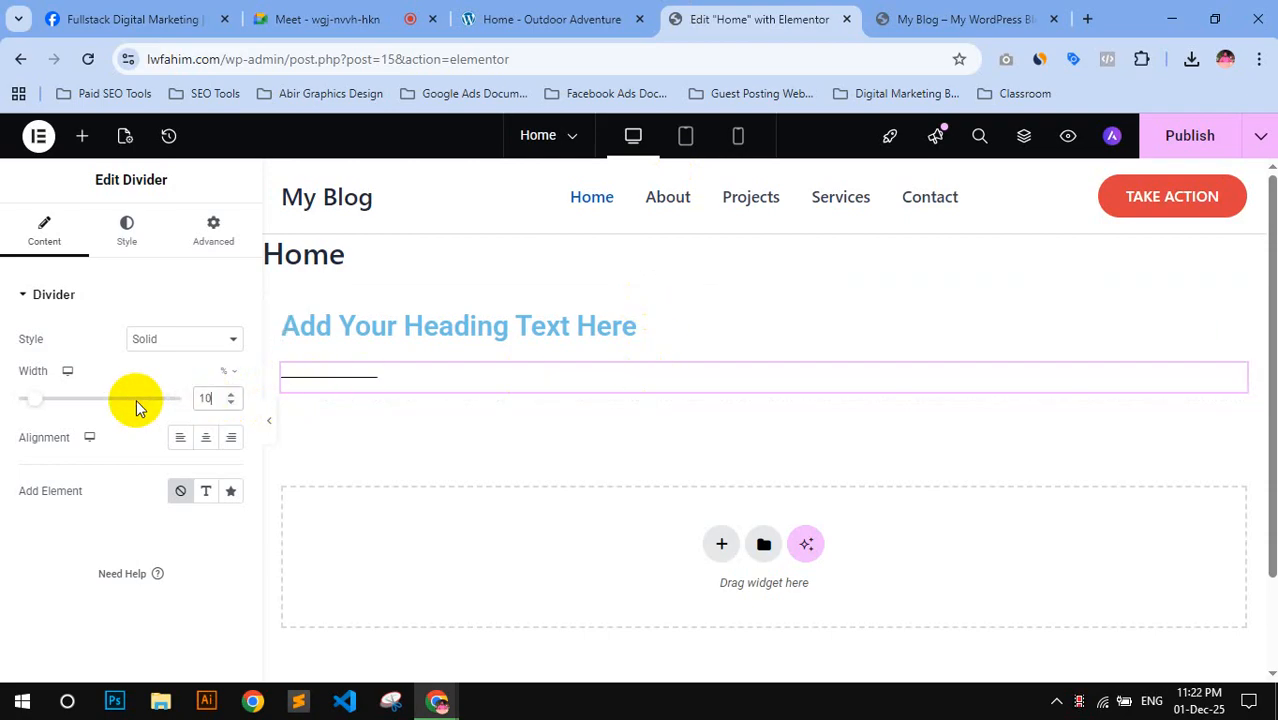
key(BackSpace)
key(BackSpace)
text(5)
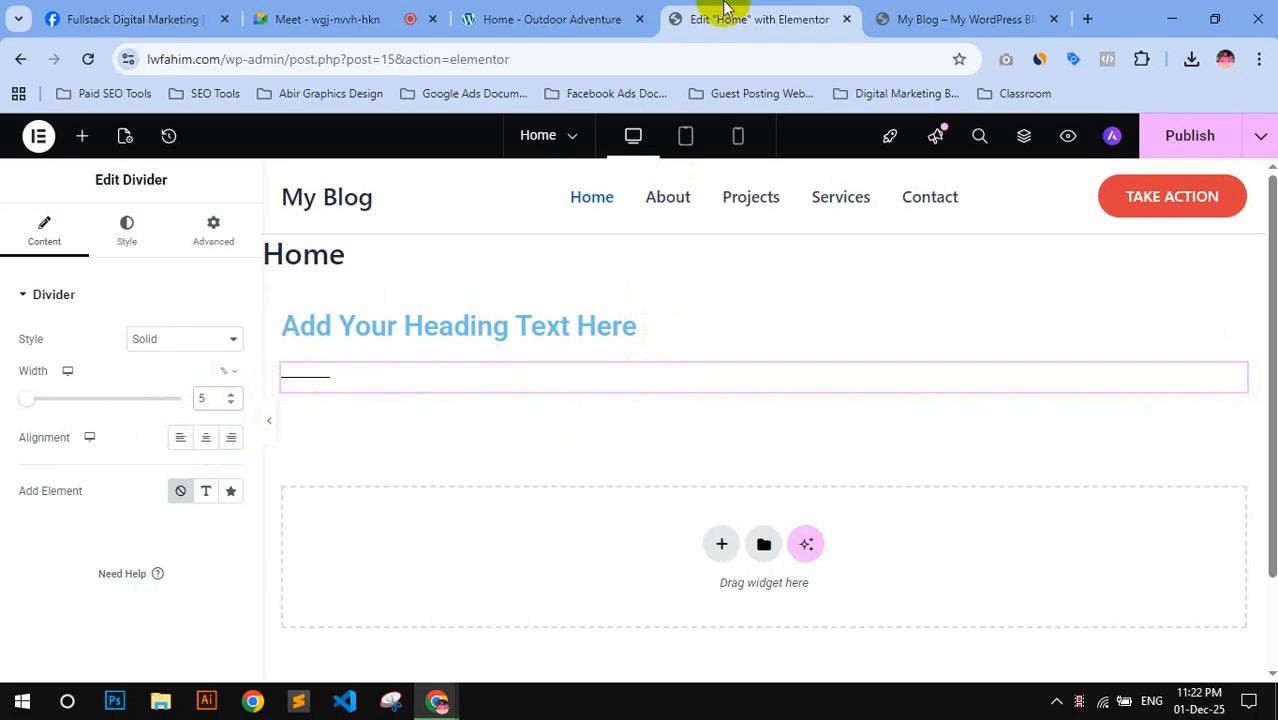
Step: Add a second Heading widget below the divider, comparing against the demo's hero text
click(531, 14)
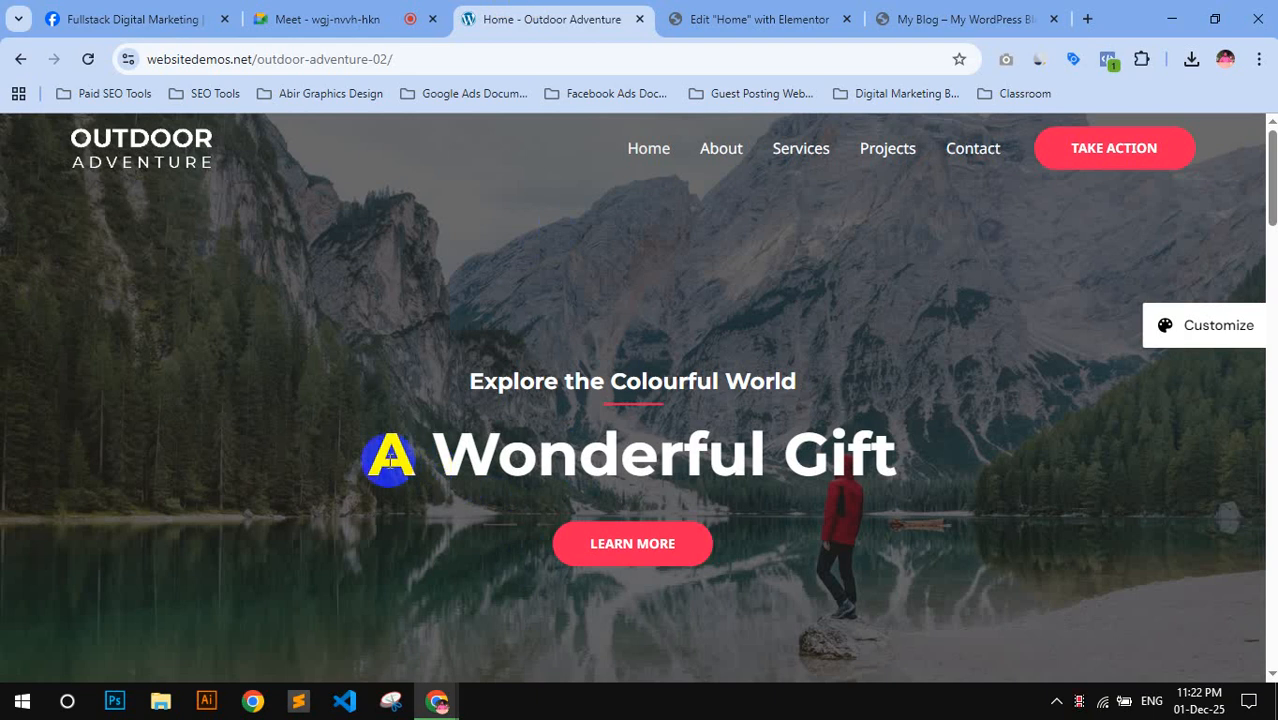
click(738, 19)
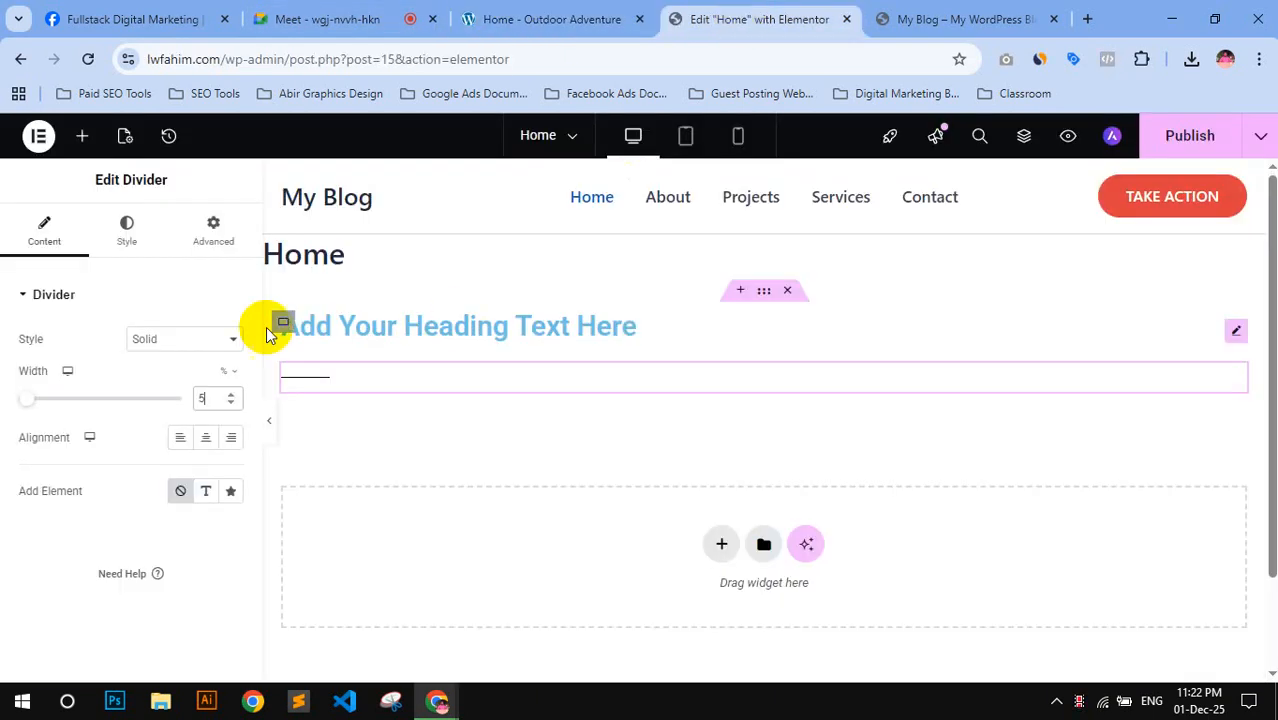
click(85, 137)
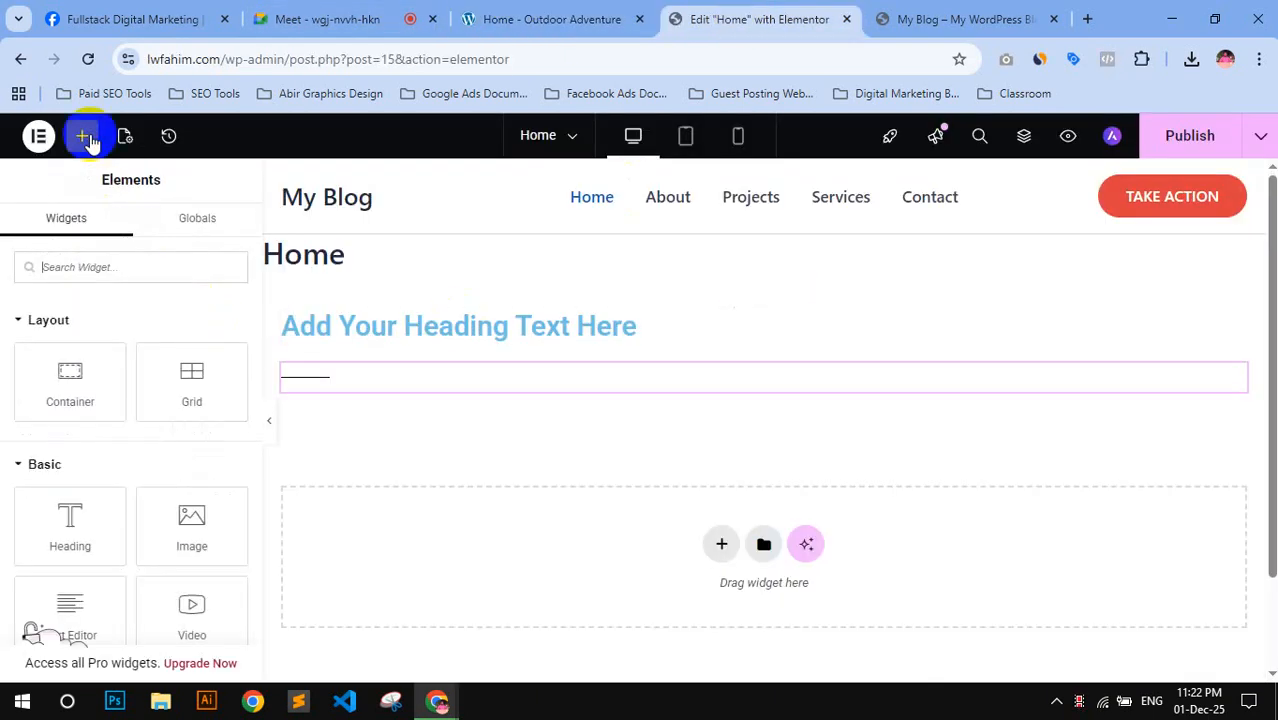
drag(83, 529, 341, 380)
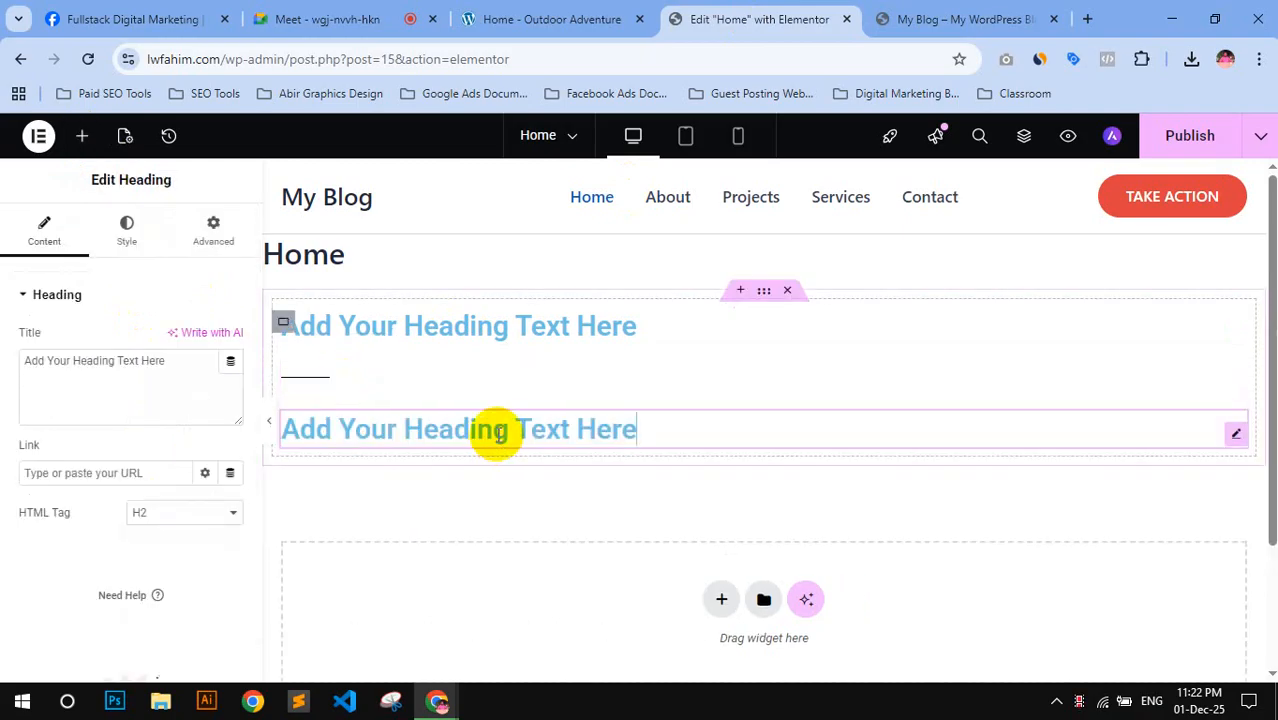
click(910, 20)
click(553, 19)
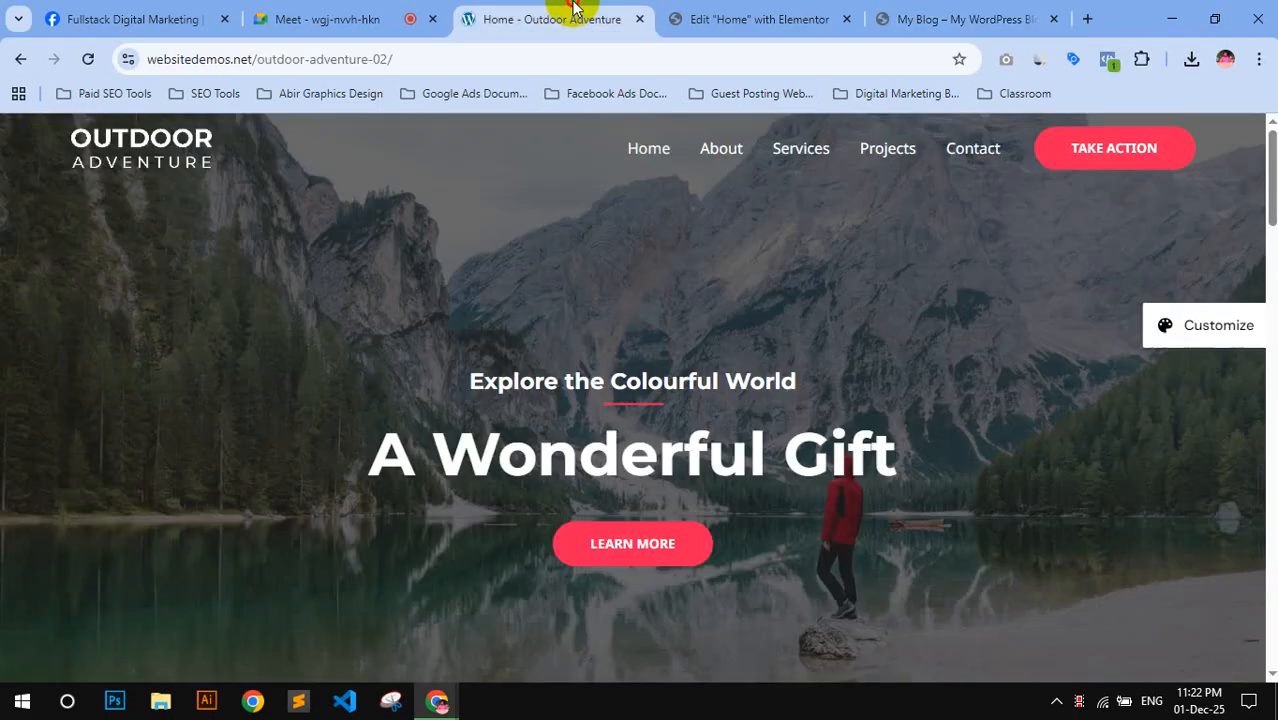
drag(470, 380, 882, 385)
key(ctrl+c)
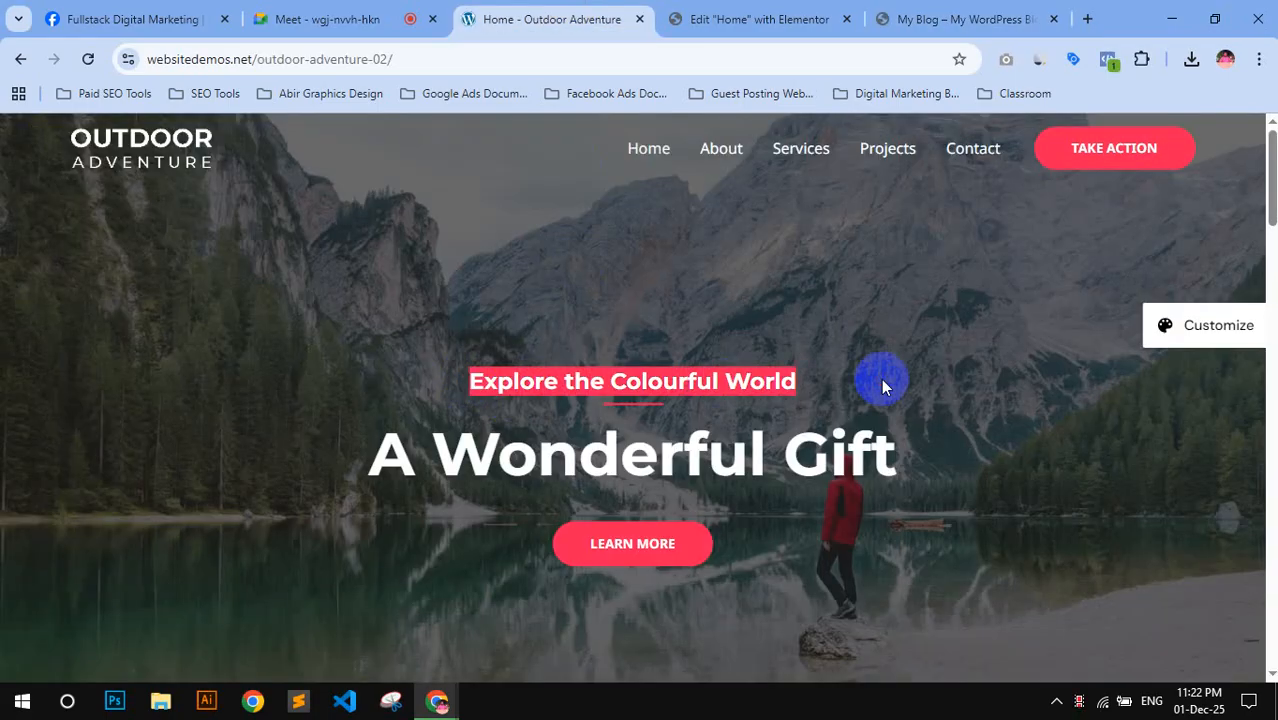
click(756, 19)
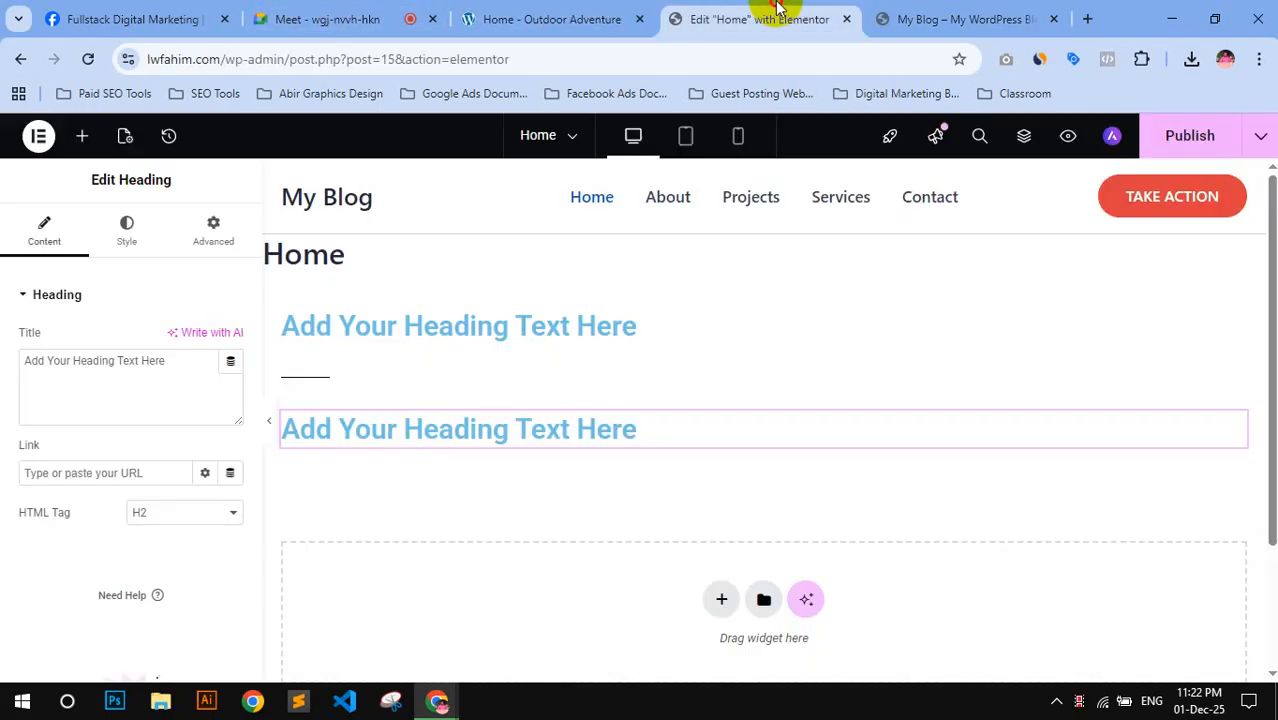
Step: Replace the first heading's placeholder title with 'Explore the Colourful World'
click(457, 331)
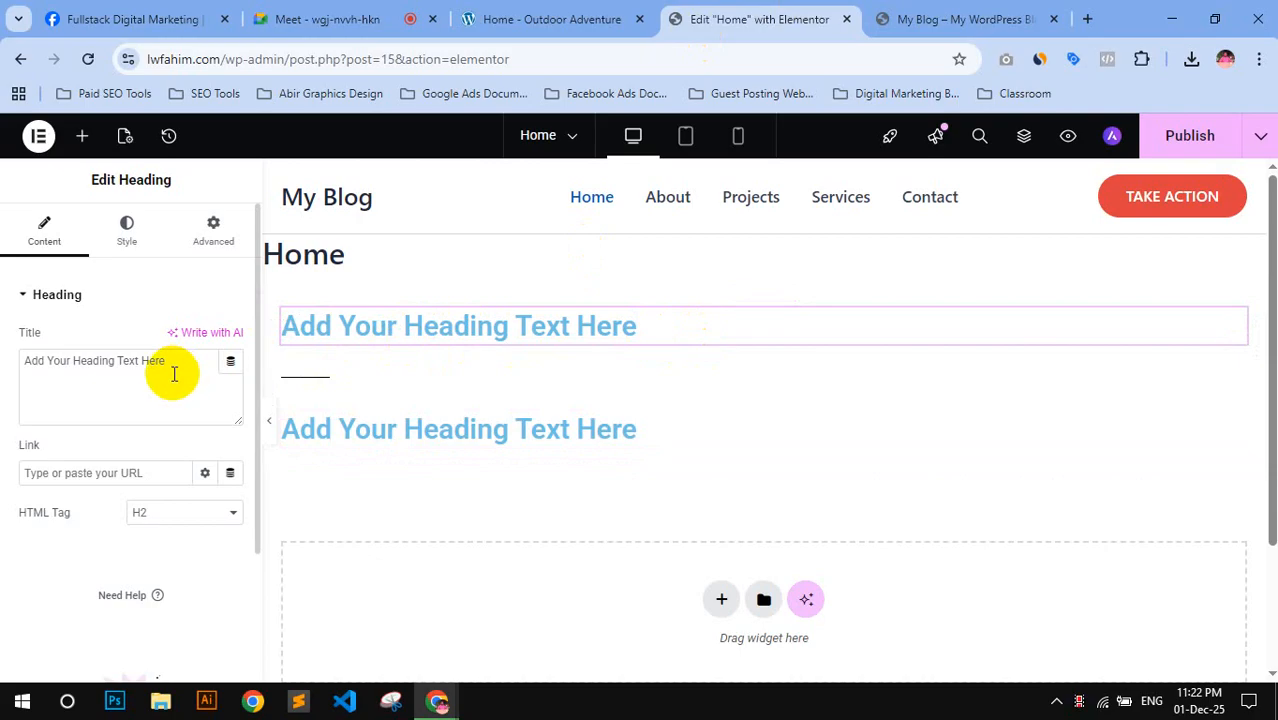
drag(172, 366, 2, 380)
key(ctrl+v)
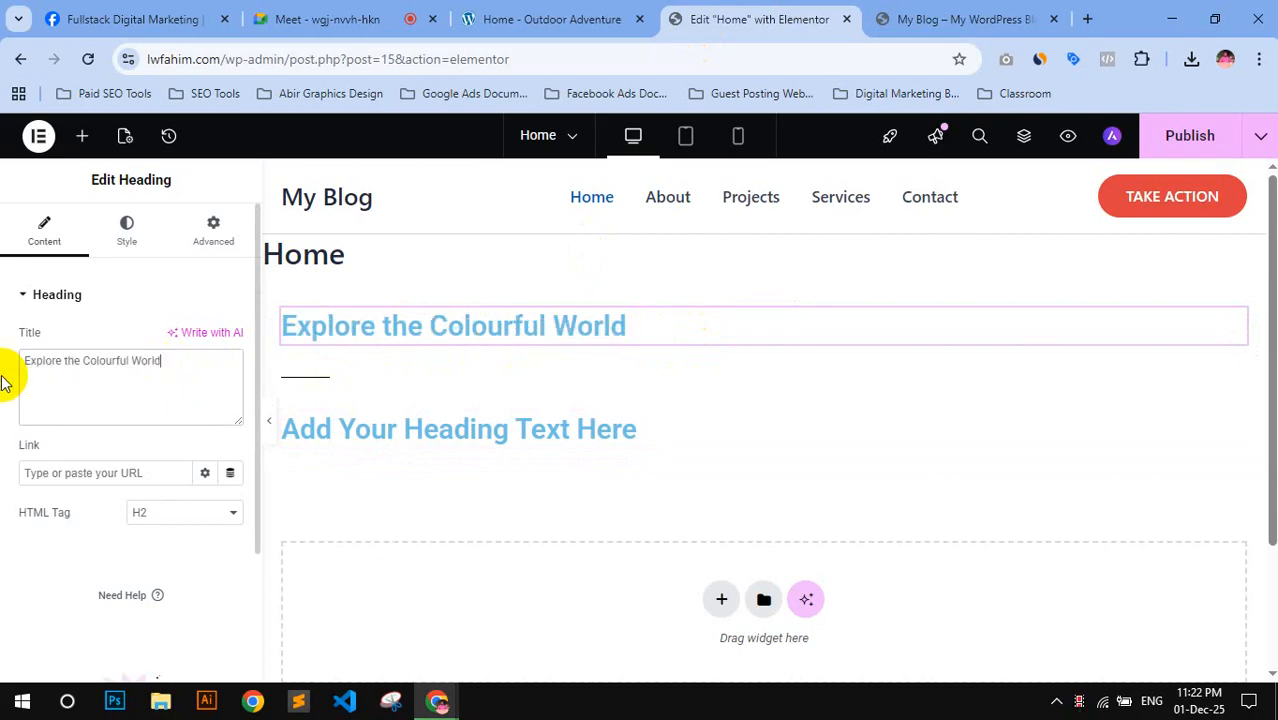
Step: Select the 'A Wonderful Gift' heading text on the Outdoor Adventure demo page
click(927, 16)
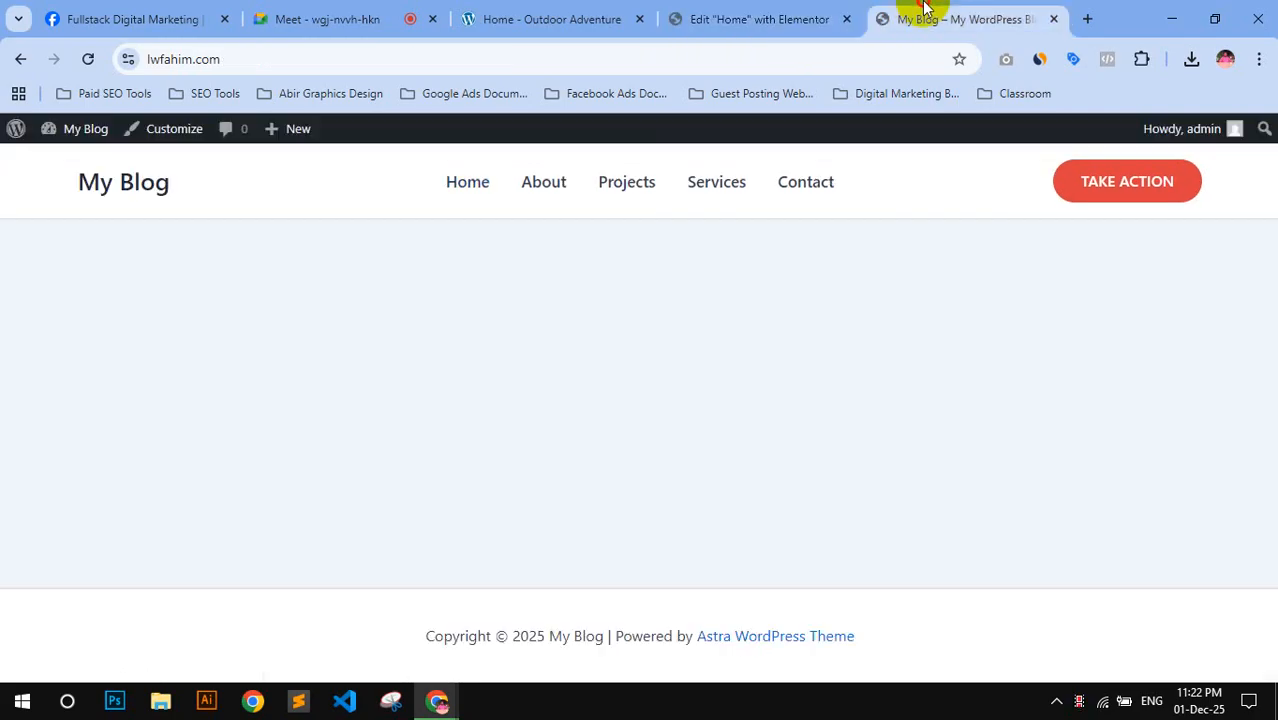
click(556, 18)
click(478, 438)
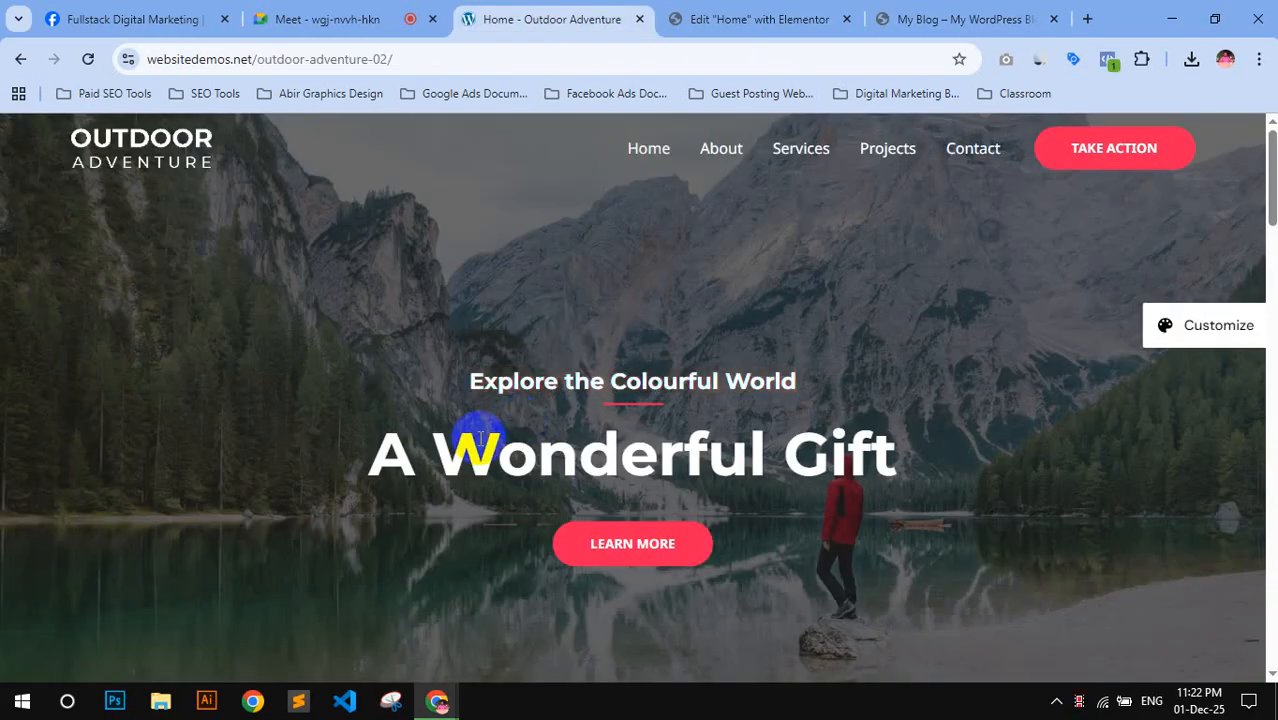
drag(359, 460, 1045, 450)
click(832, 453)
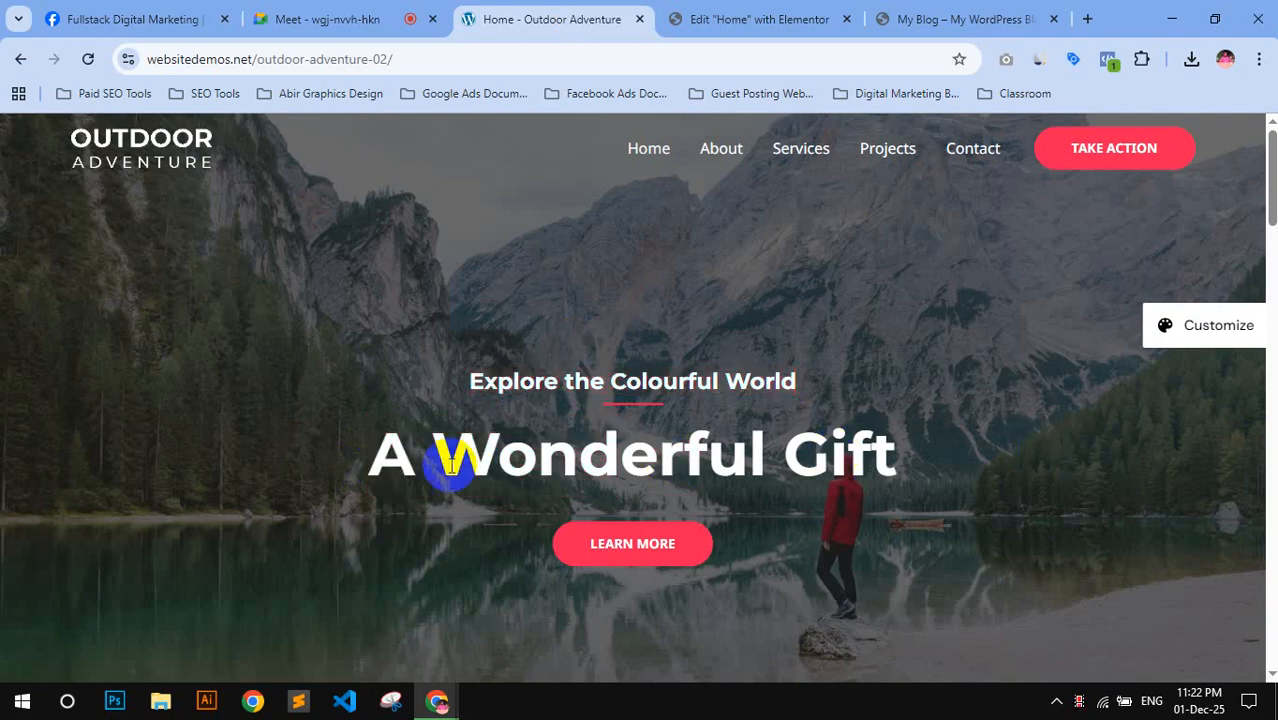
drag(380, 463, 1072, 425)
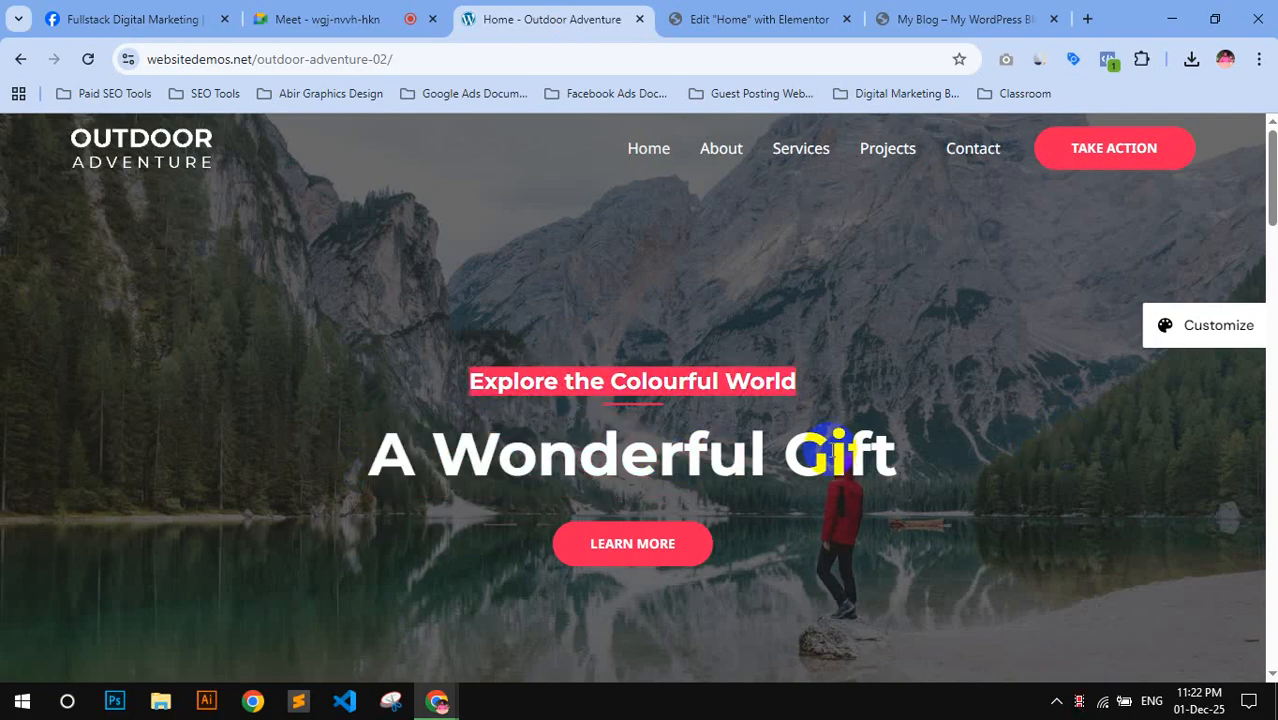
click(830, 450)
drag(373, 462, 984, 450)
key(ctrl+c)
Step: Replace the second heading's title with 'A Wonderful Gift' and publish the Home page
click(813, 12)
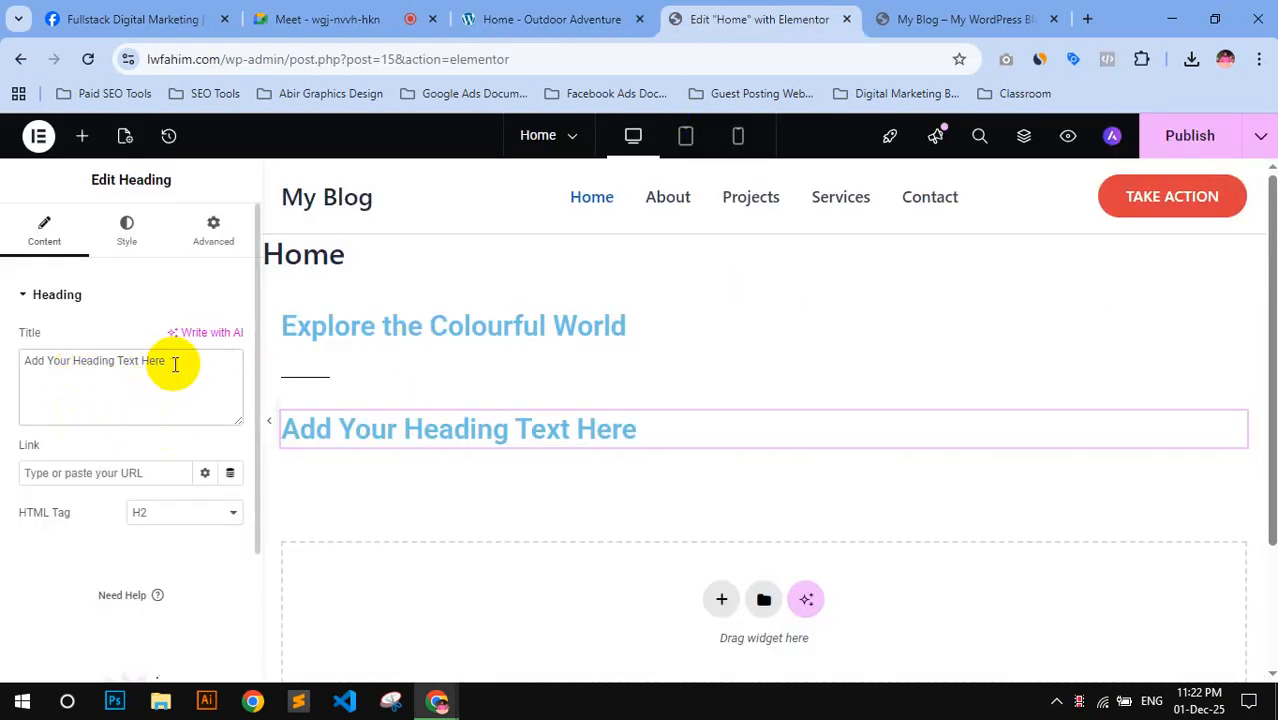
drag(171, 362, 9, 371)
key(ctrl+v)
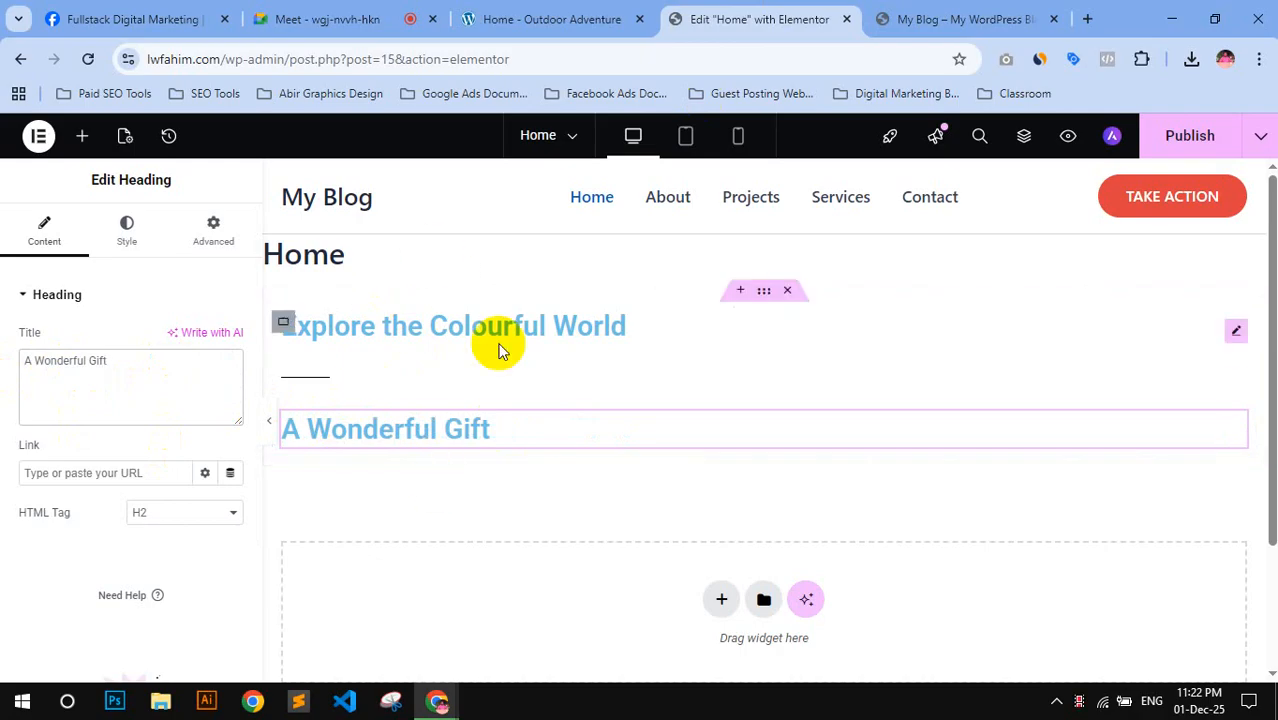
click(1170, 138)
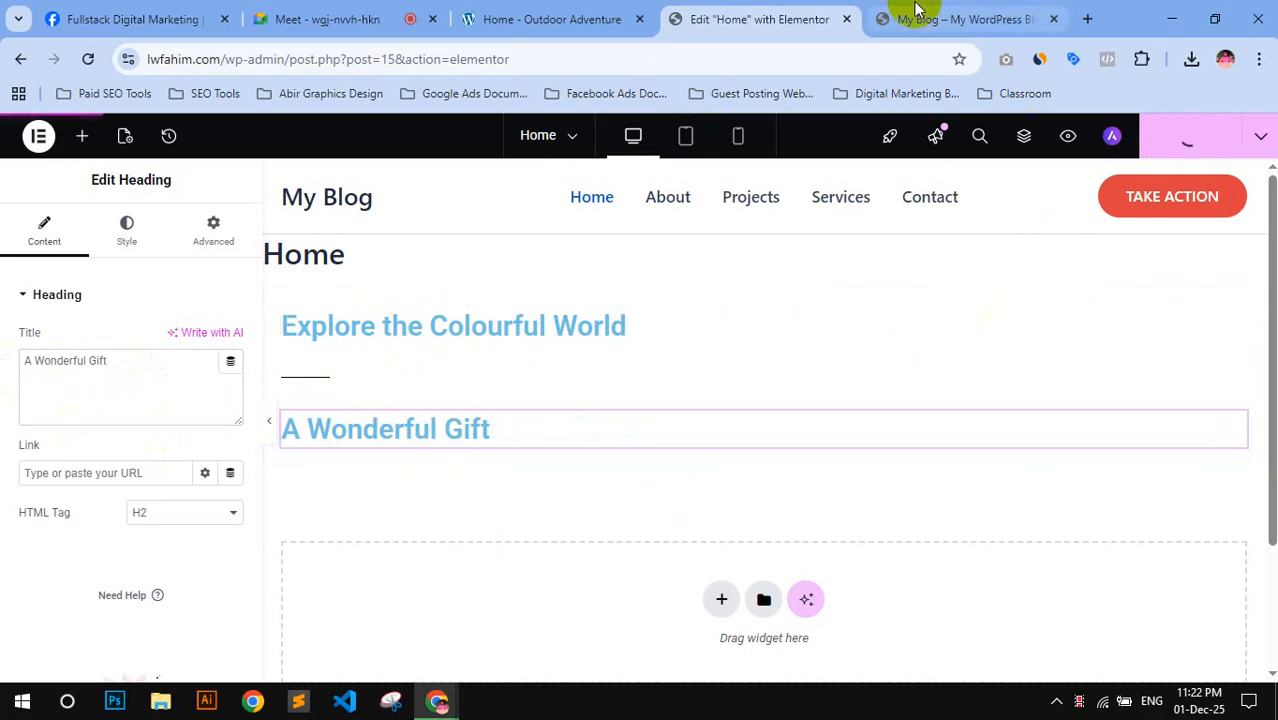
Step: Open the live Home page from the My Blog site menu
click(916, 12)
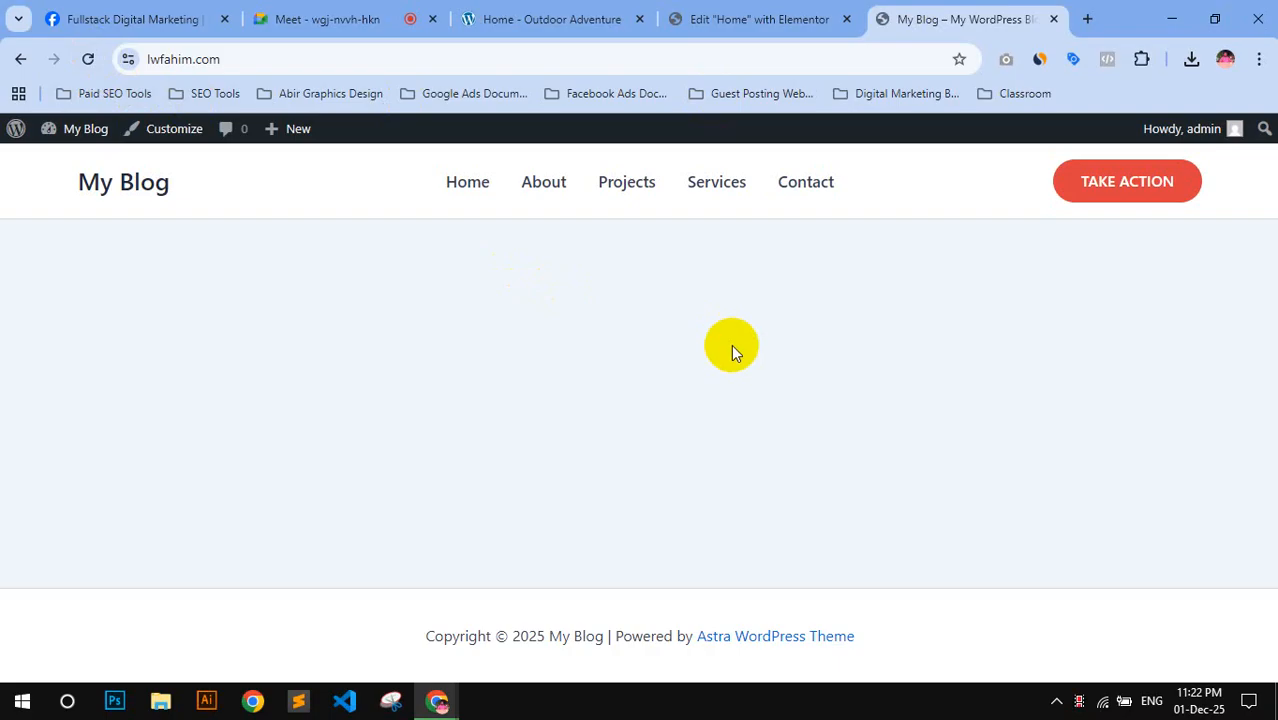
click(766, 12)
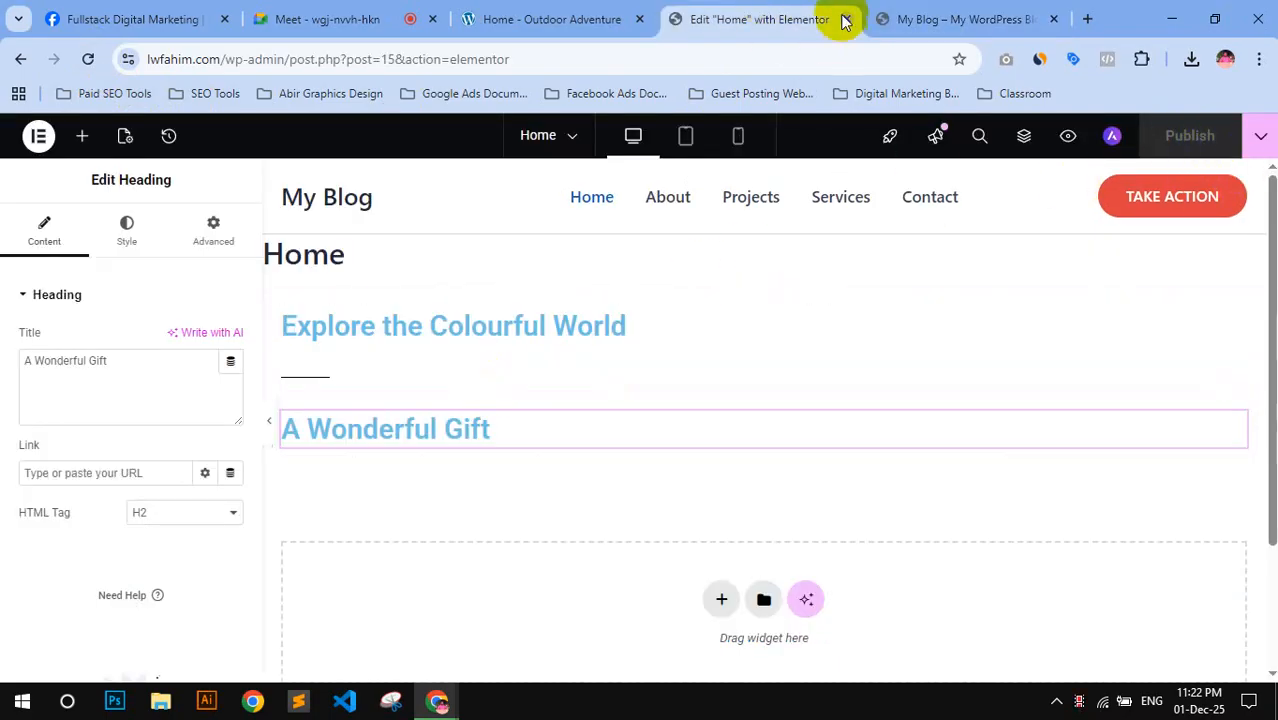
click(930, 19)
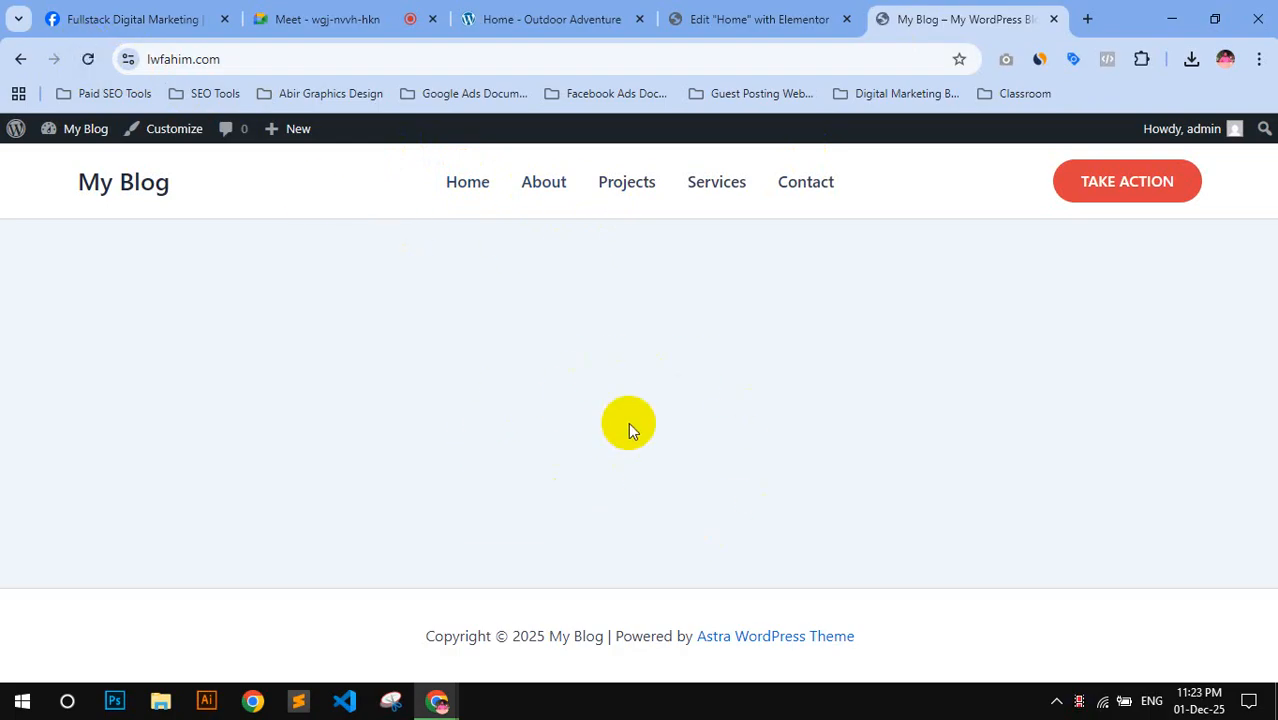
click(468, 184)
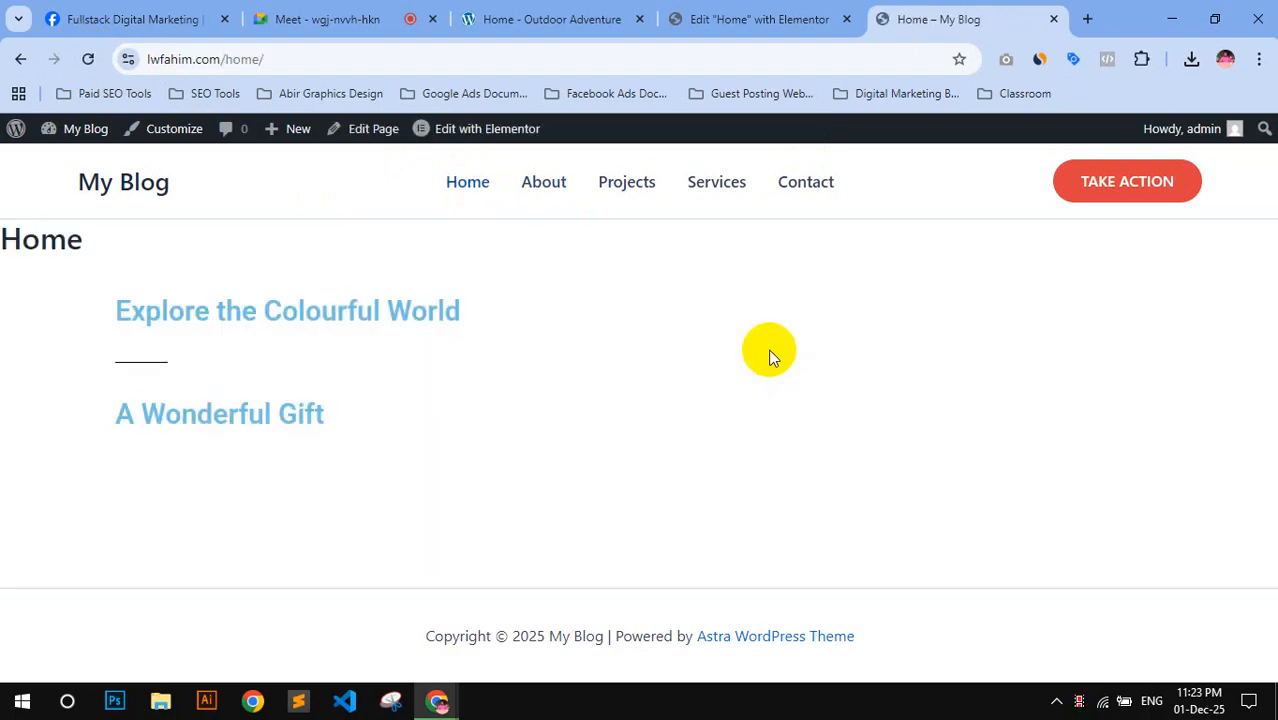
click(131, 185)
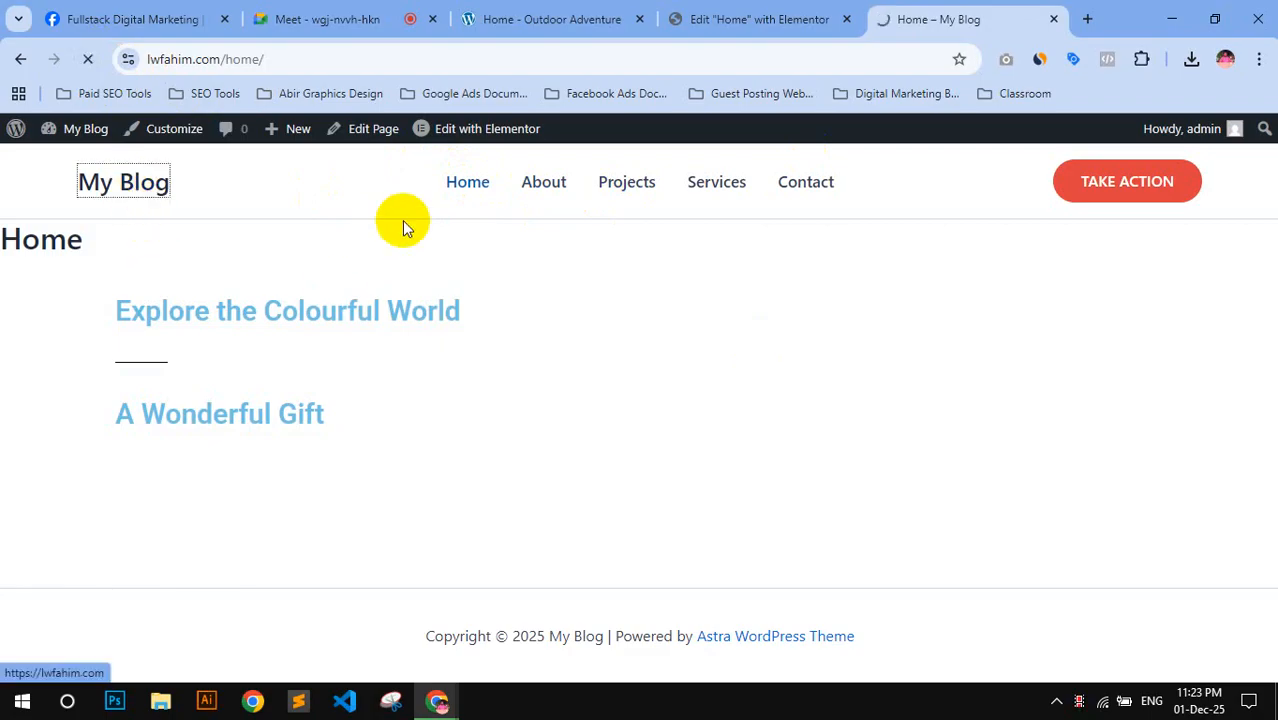
click(485, 182)
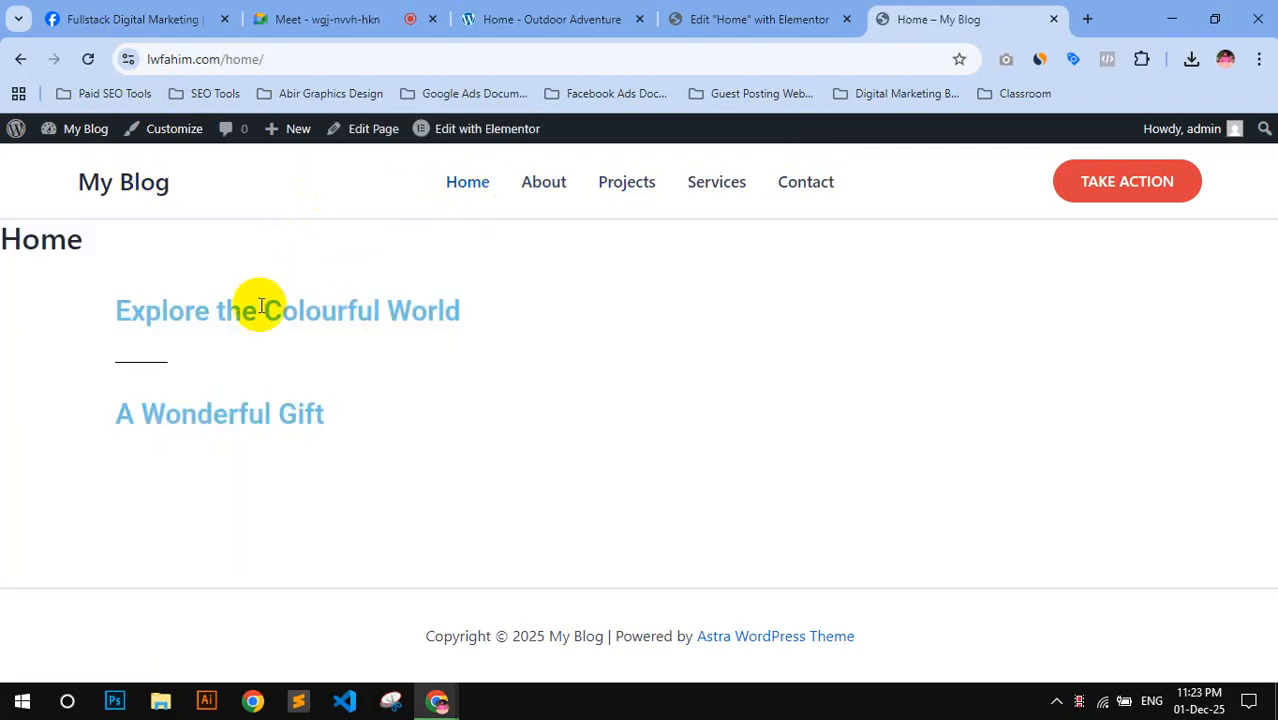
Step: Compare the editor with the Outdoor Adventure demo, then view the live Home page again
click(547, 12)
click(703, 25)
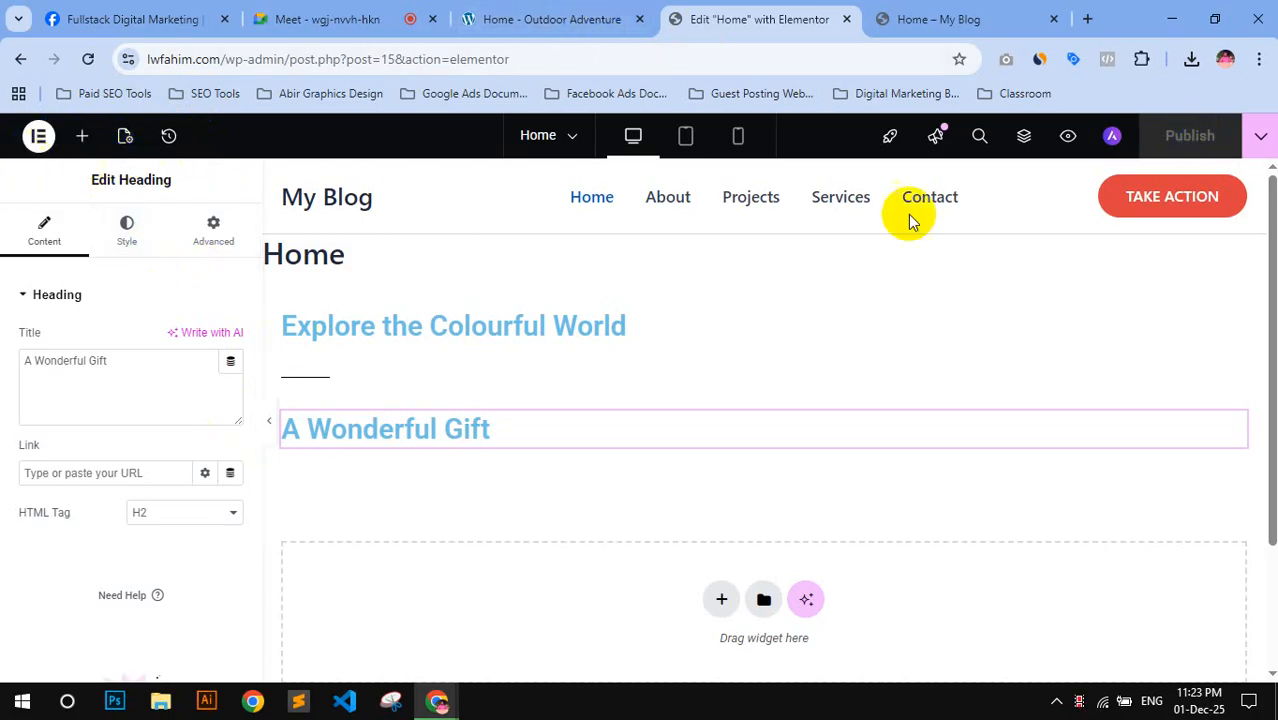
scroll(11, 603, down, 3)
scroll(244, 319, up, 3)
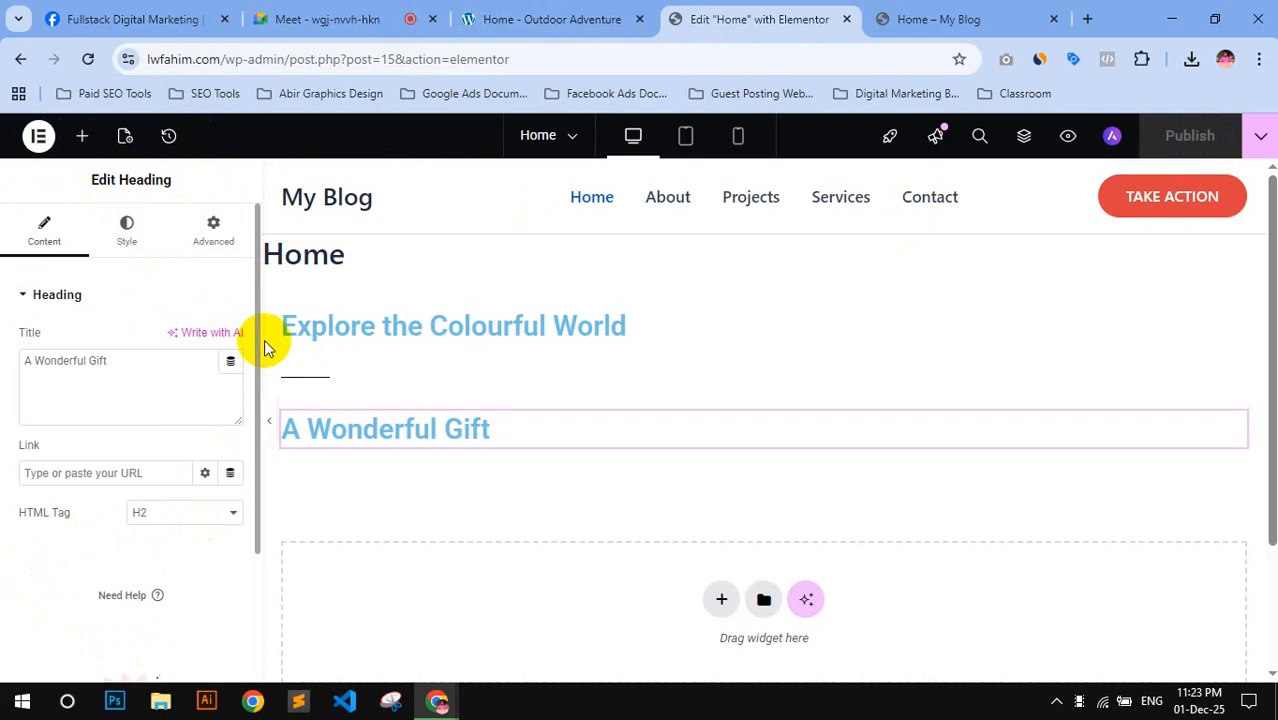
click(519, 14)
click(681, 32)
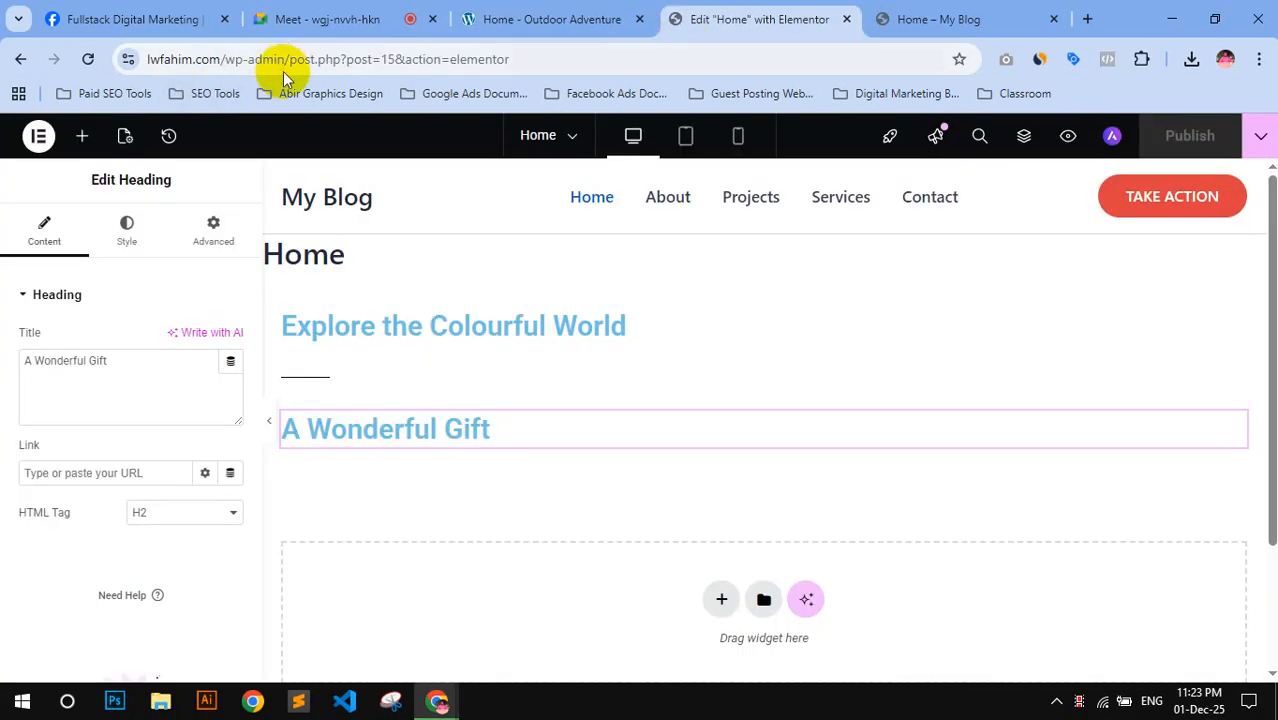
drag(285, 62, 54, 62)
key(ctrl+c)
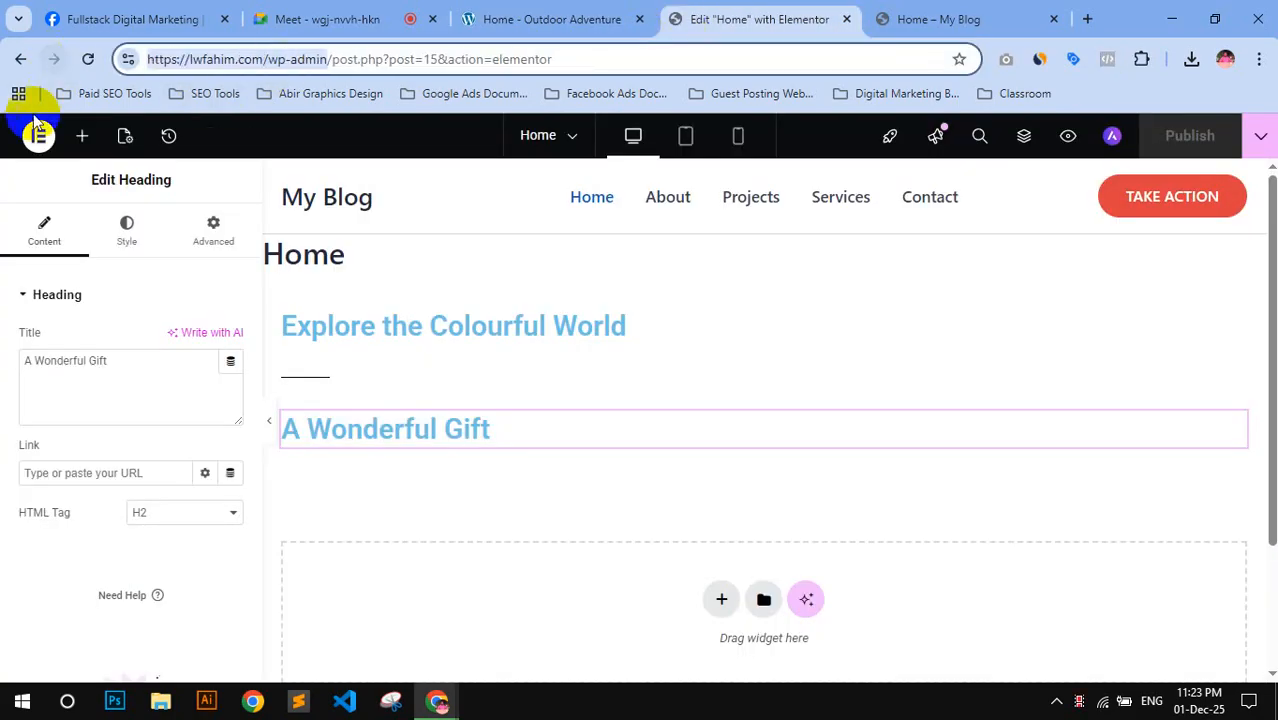
click(947, 22)
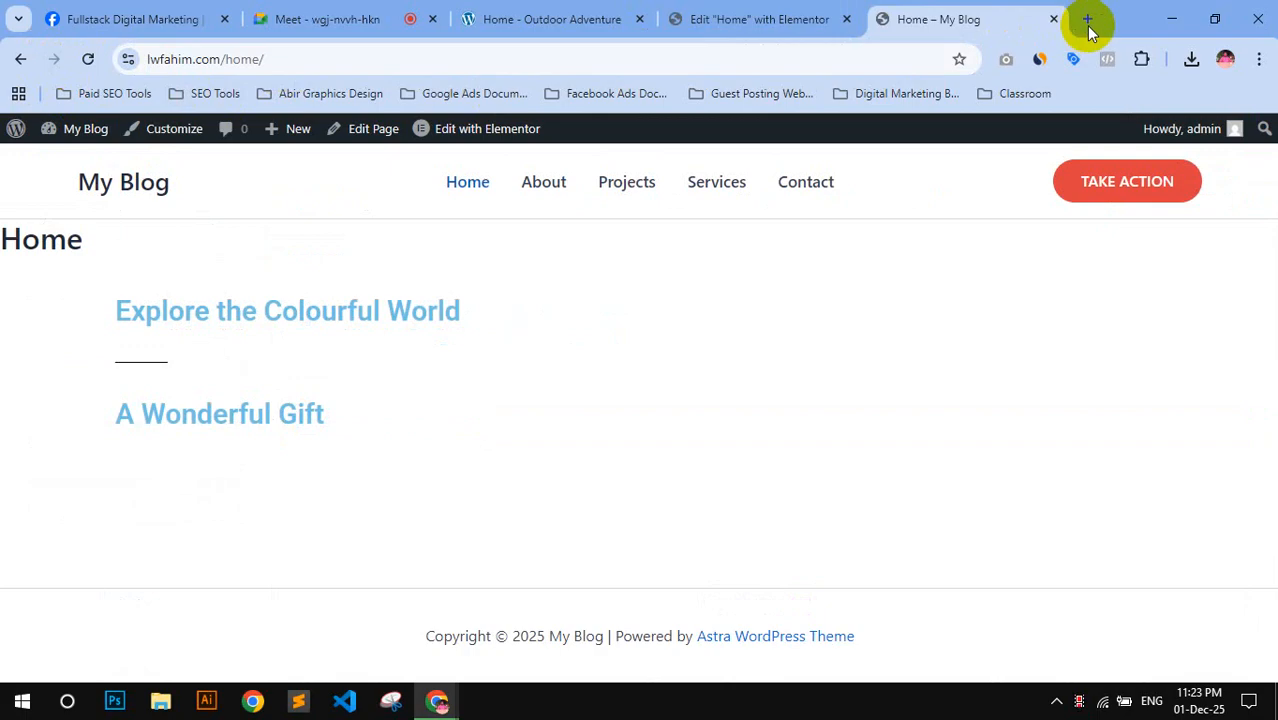
Step: Load the WordPress admin dashboard in a new tab and go to Settings > Reading
click(1089, 22)
key(ctrl+v)
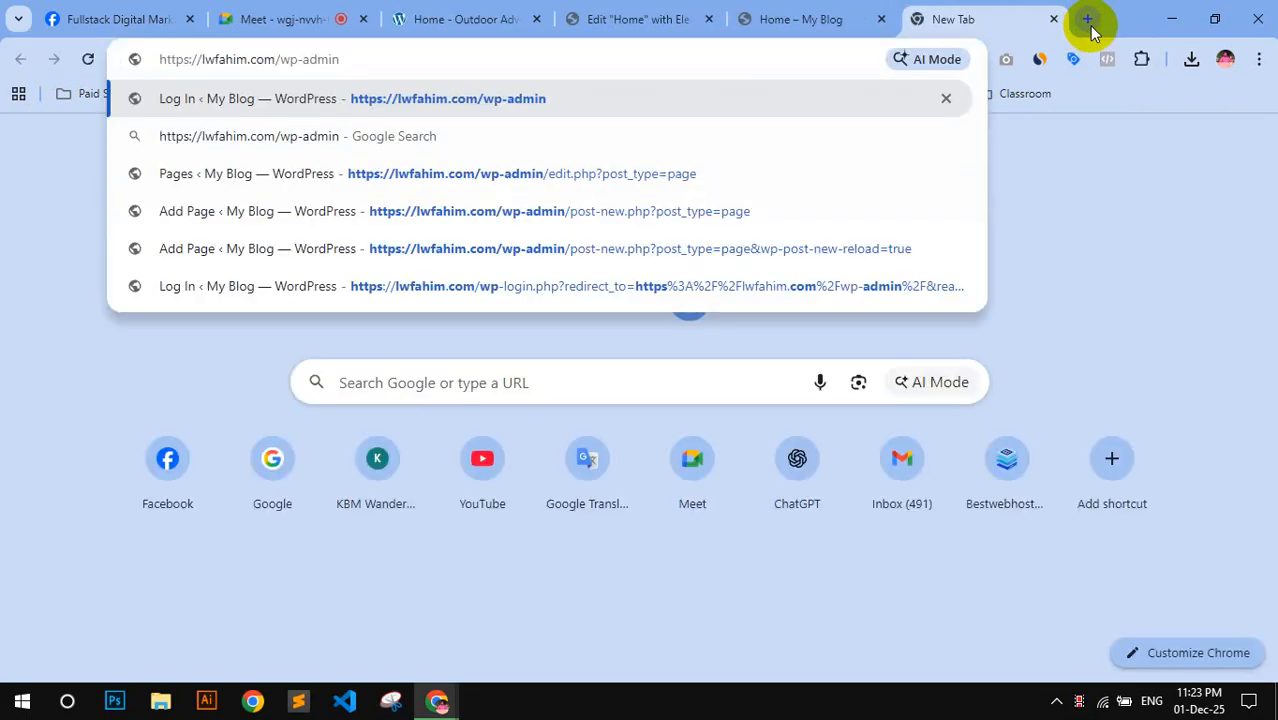
key(Return)
drag(1065, 30, 745, 18)
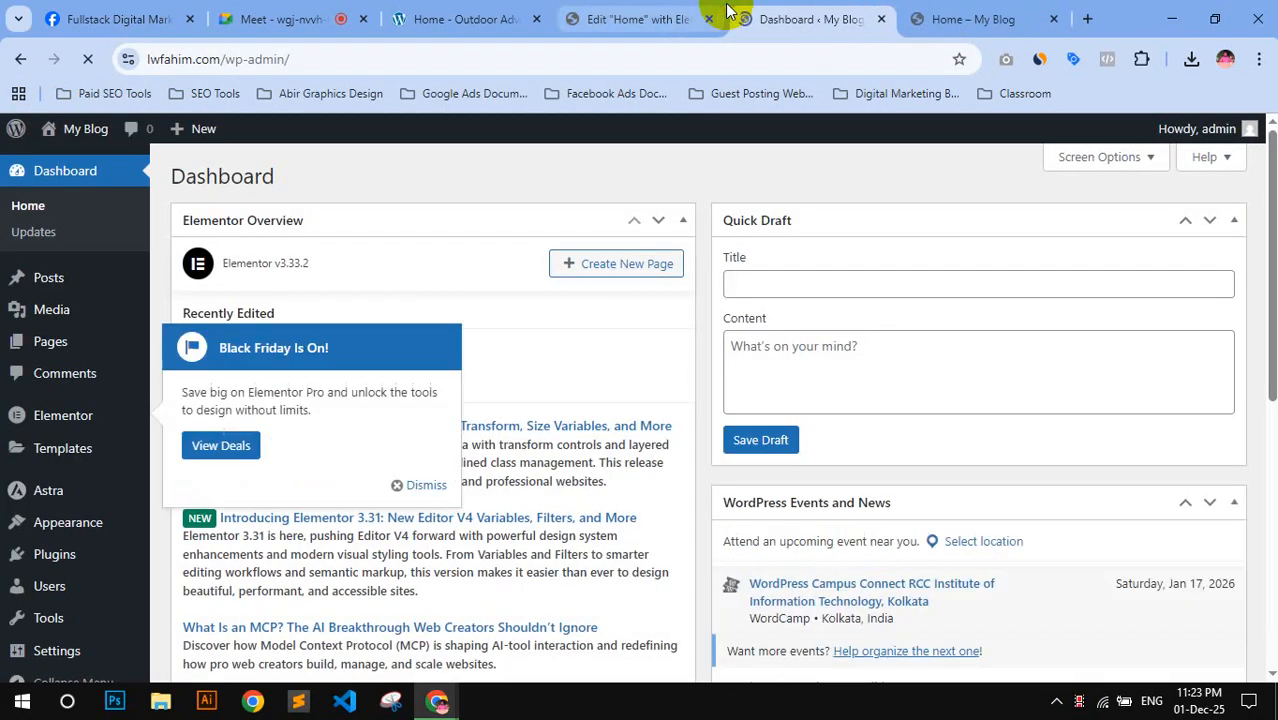
click(418, 485)
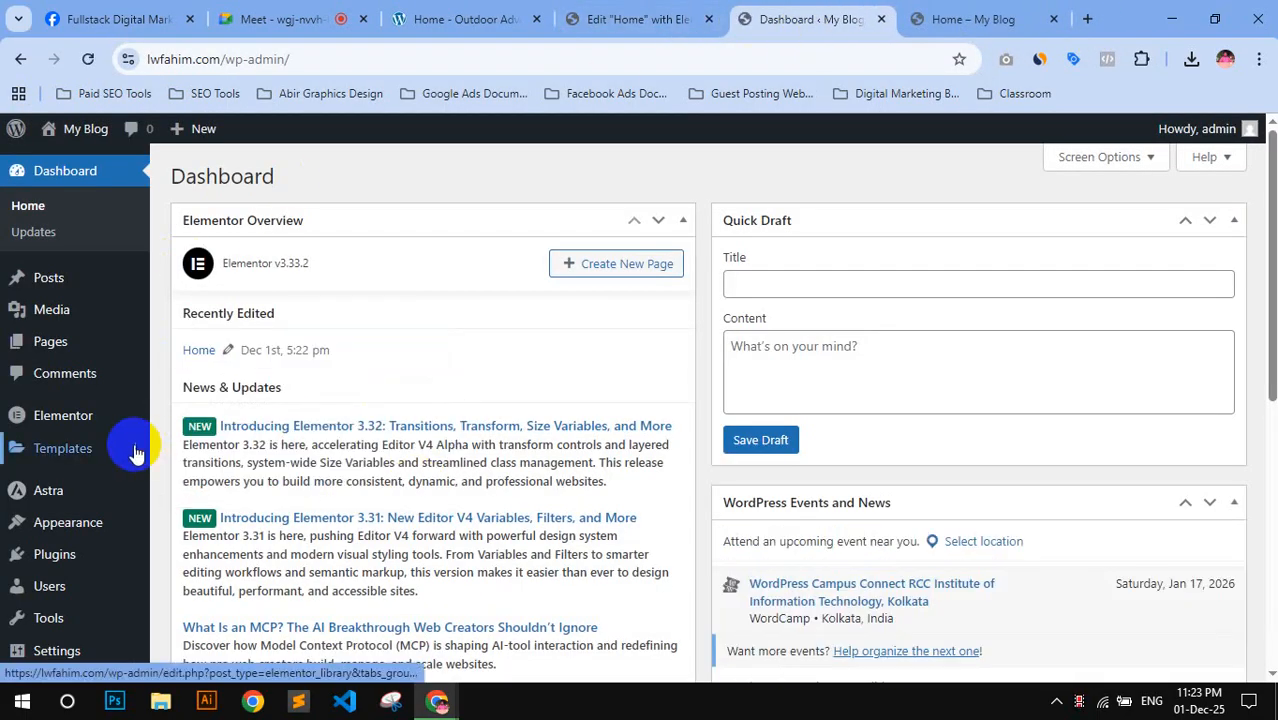
scroll(120, 455, down, 2)
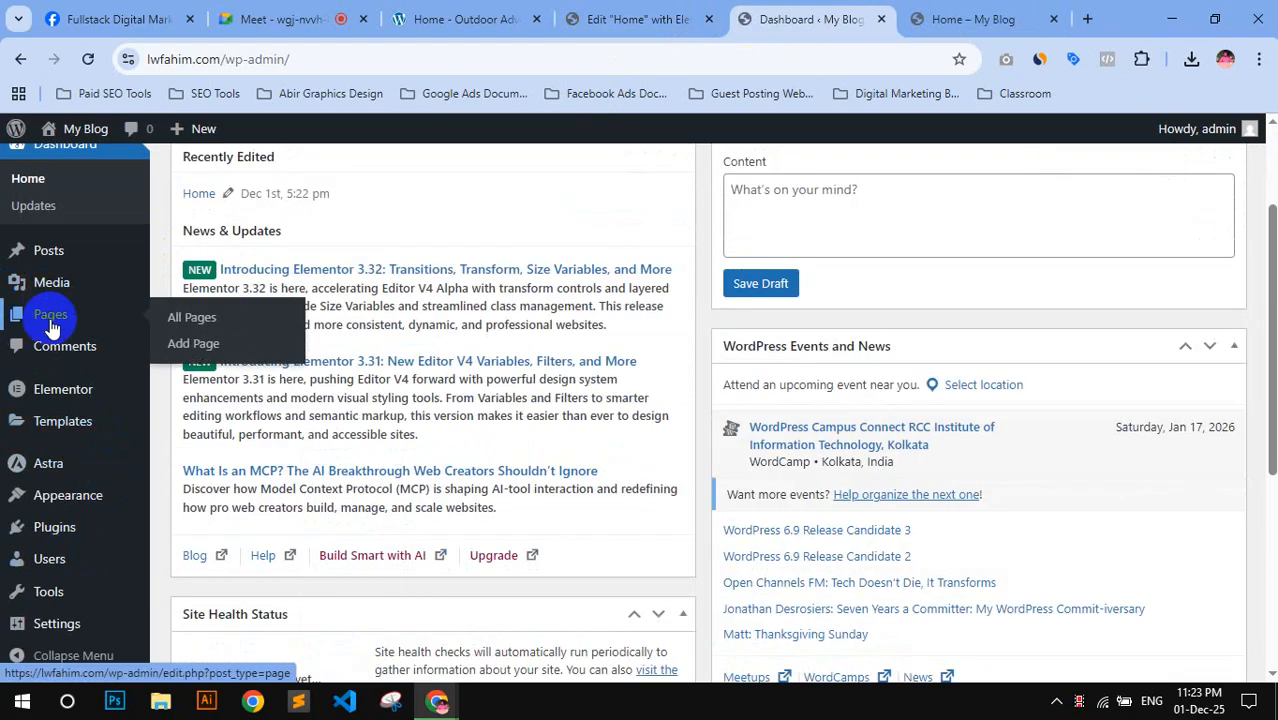
mouse_move(77, 513)
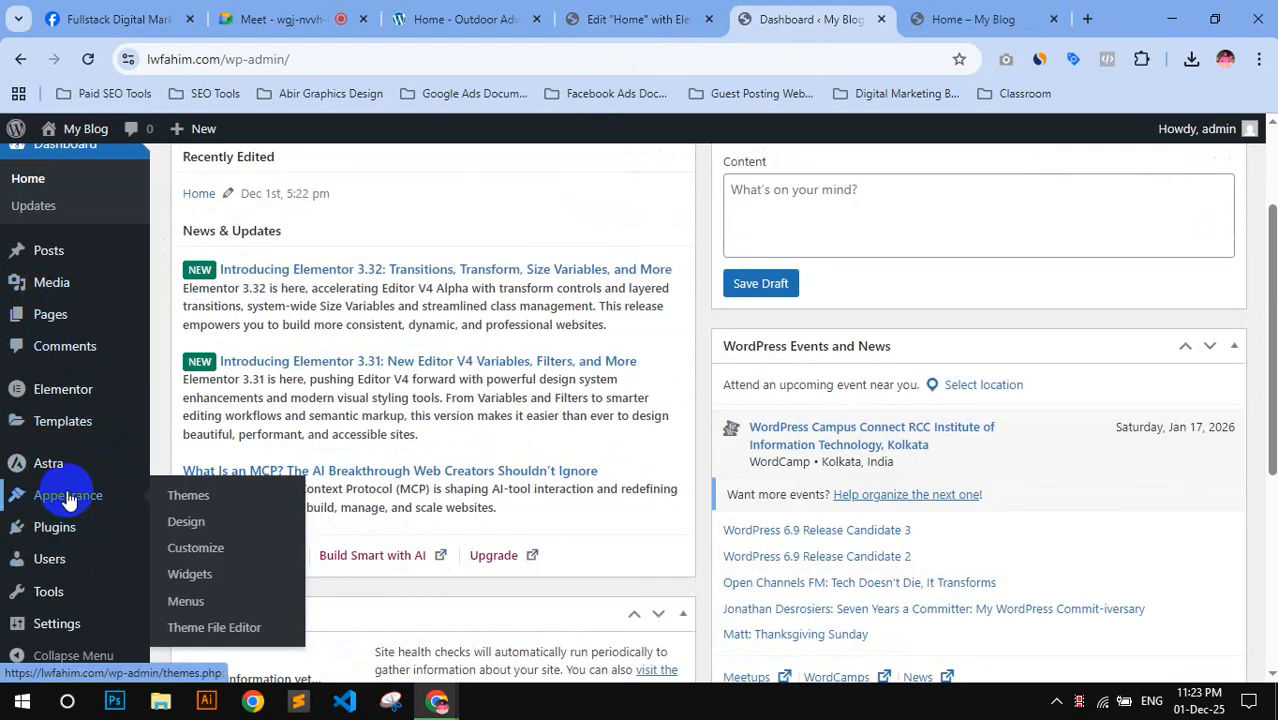
mouse_move(60, 620)
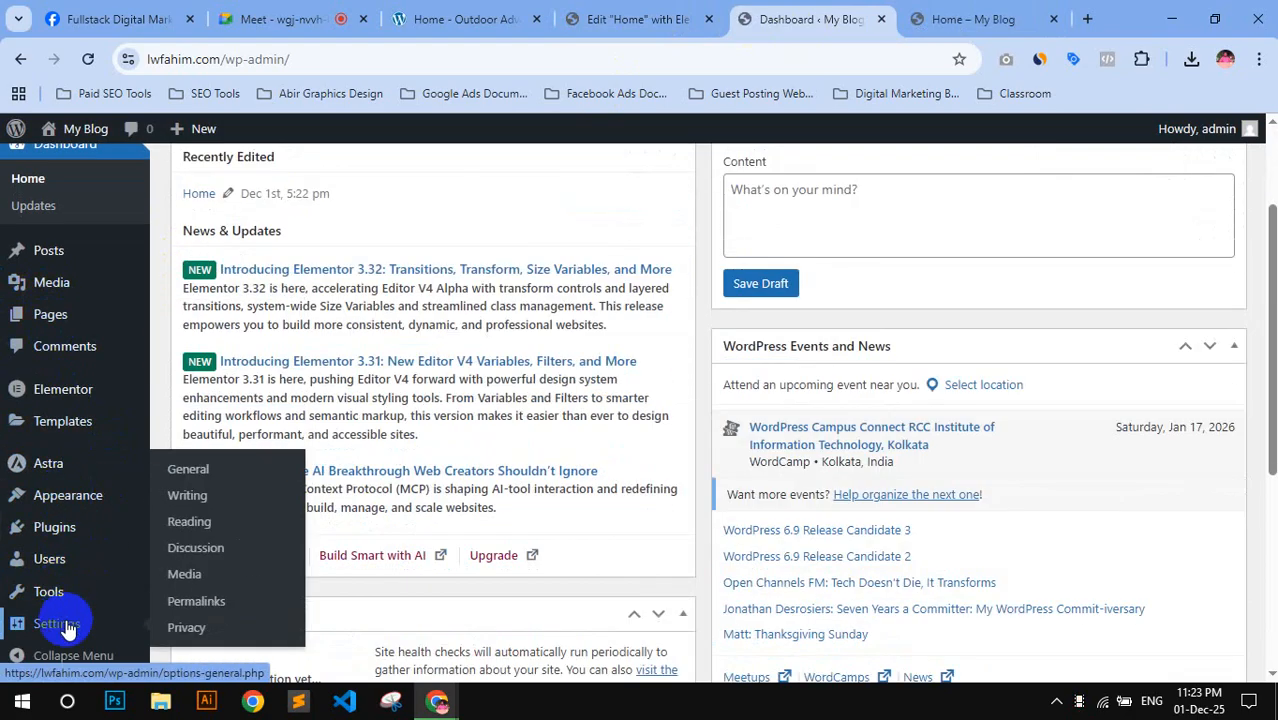
click(190, 521)
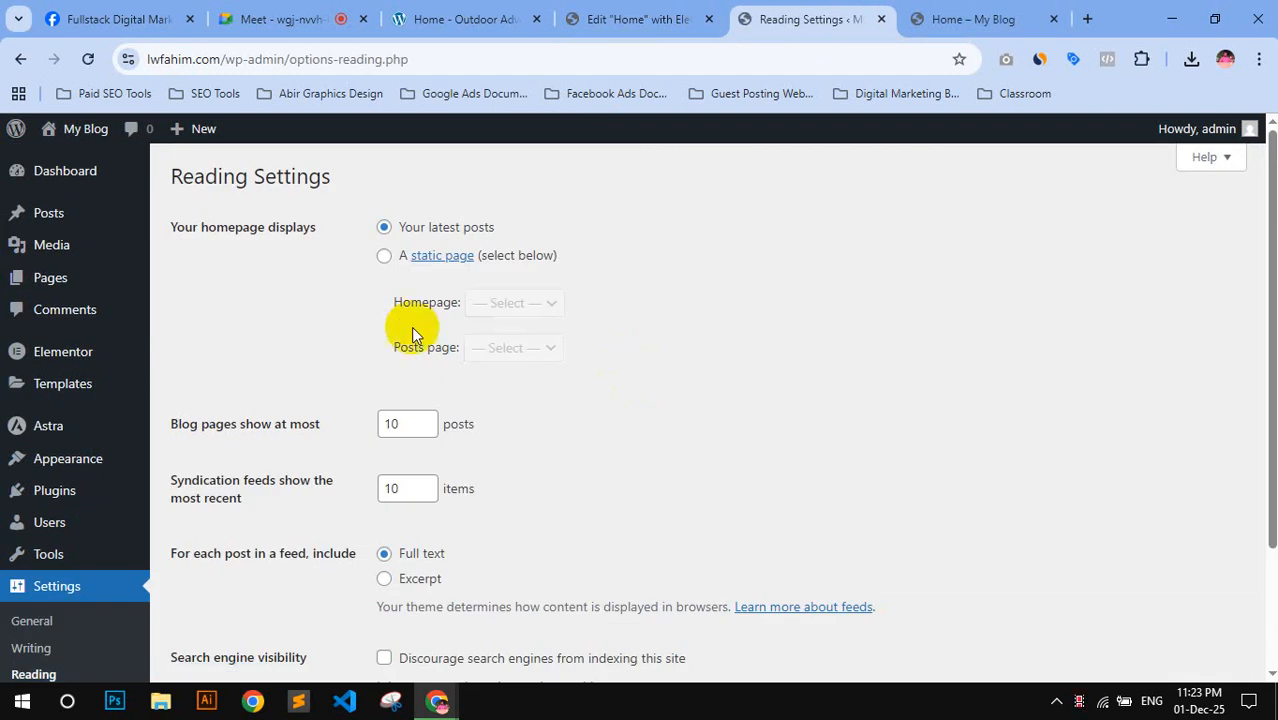
Step: Set a static homepage of Home with Projects as posts page, save, and return to Home
click(384, 256)
click(503, 306)
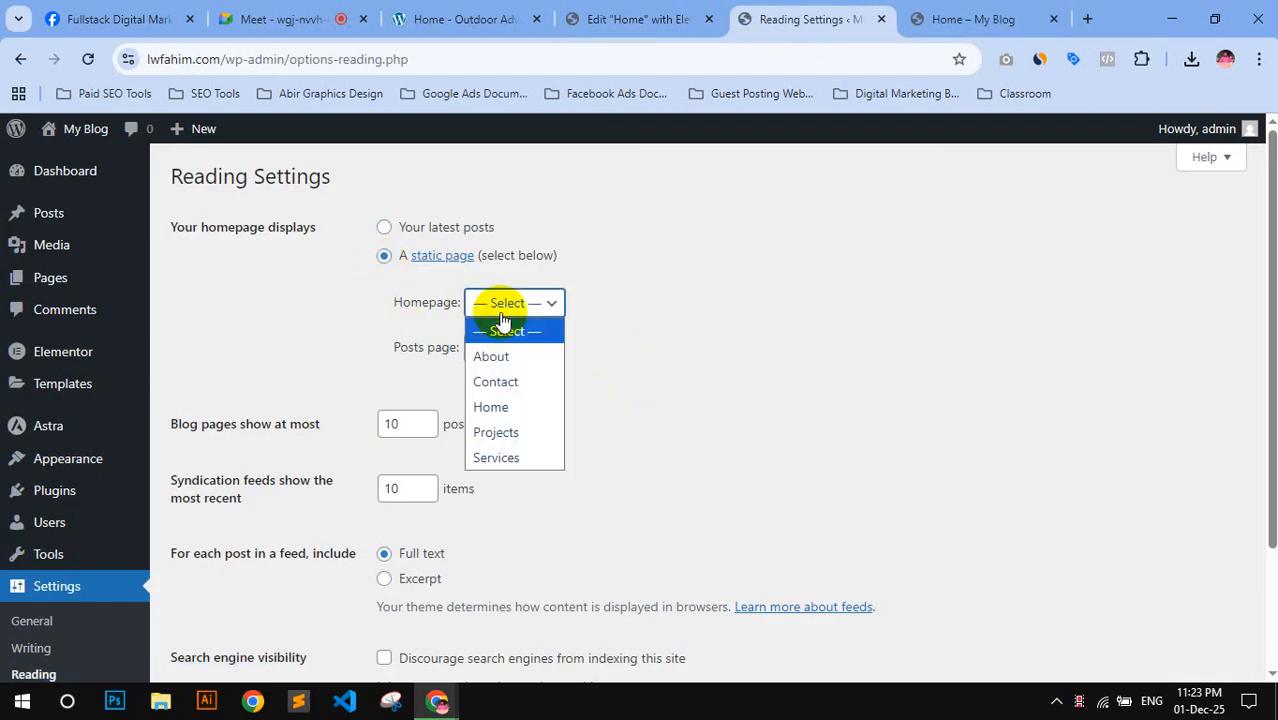
click(490, 407)
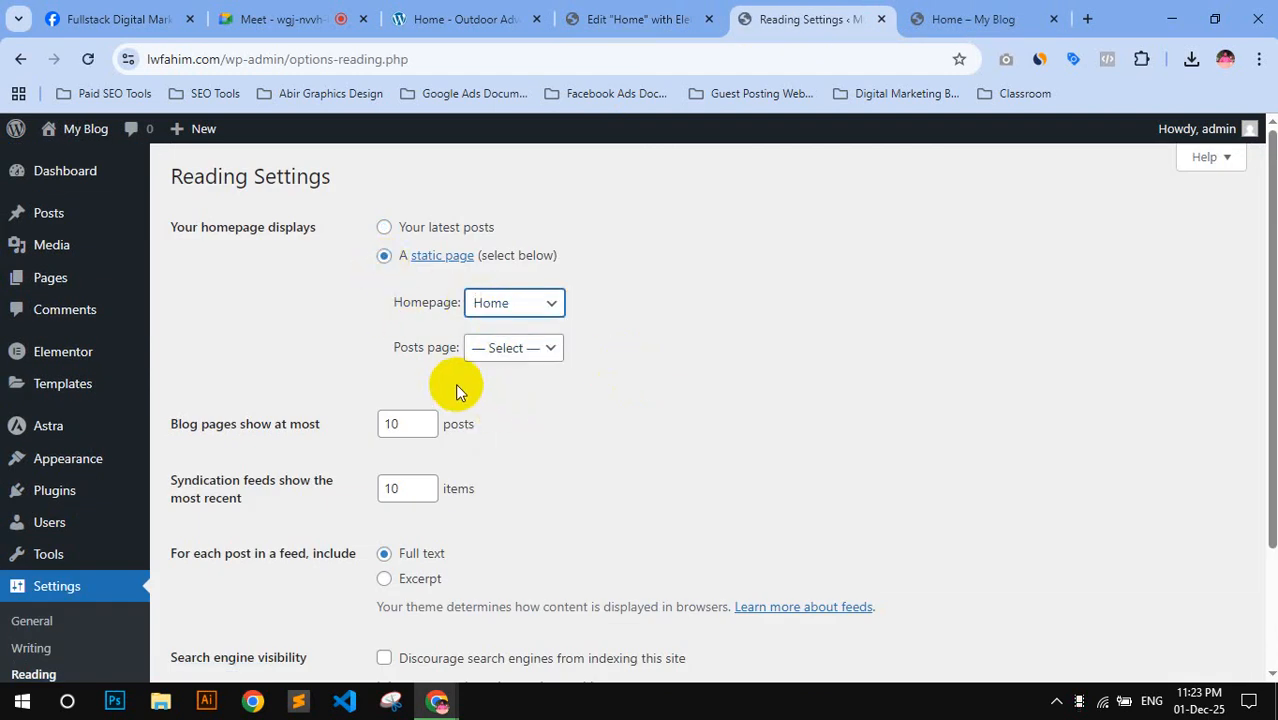
click(497, 348)
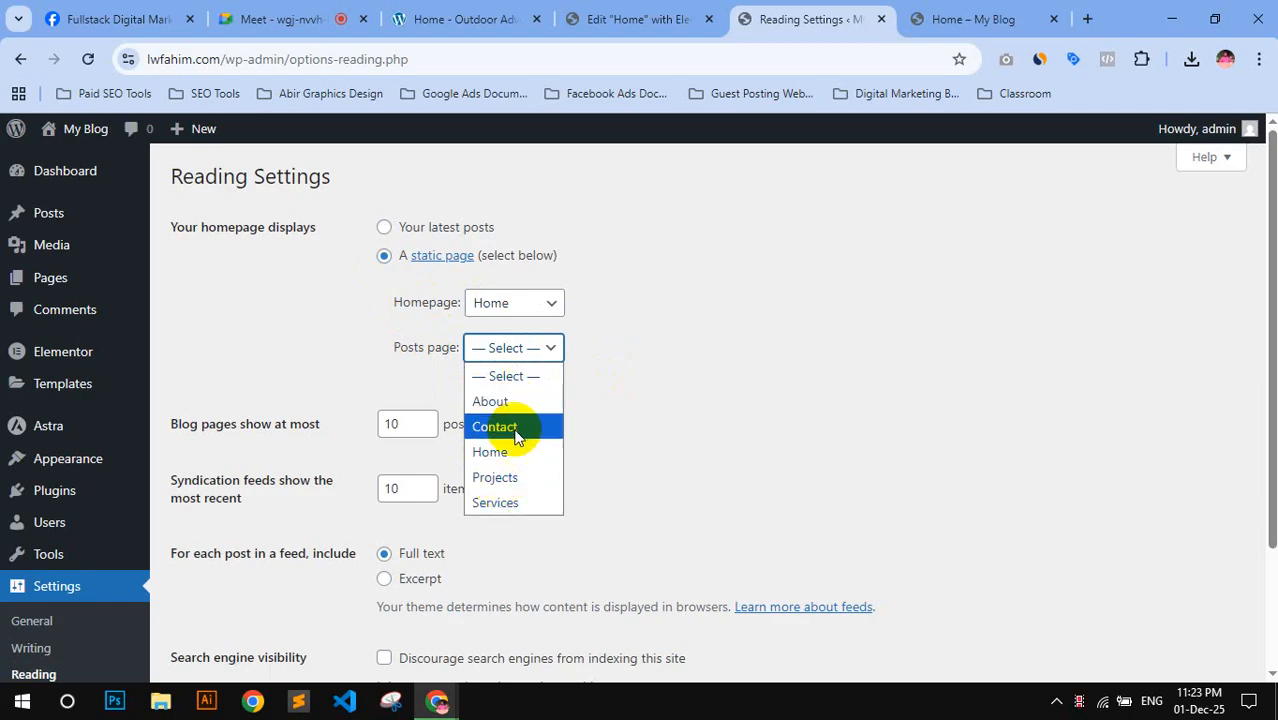
click(516, 487)
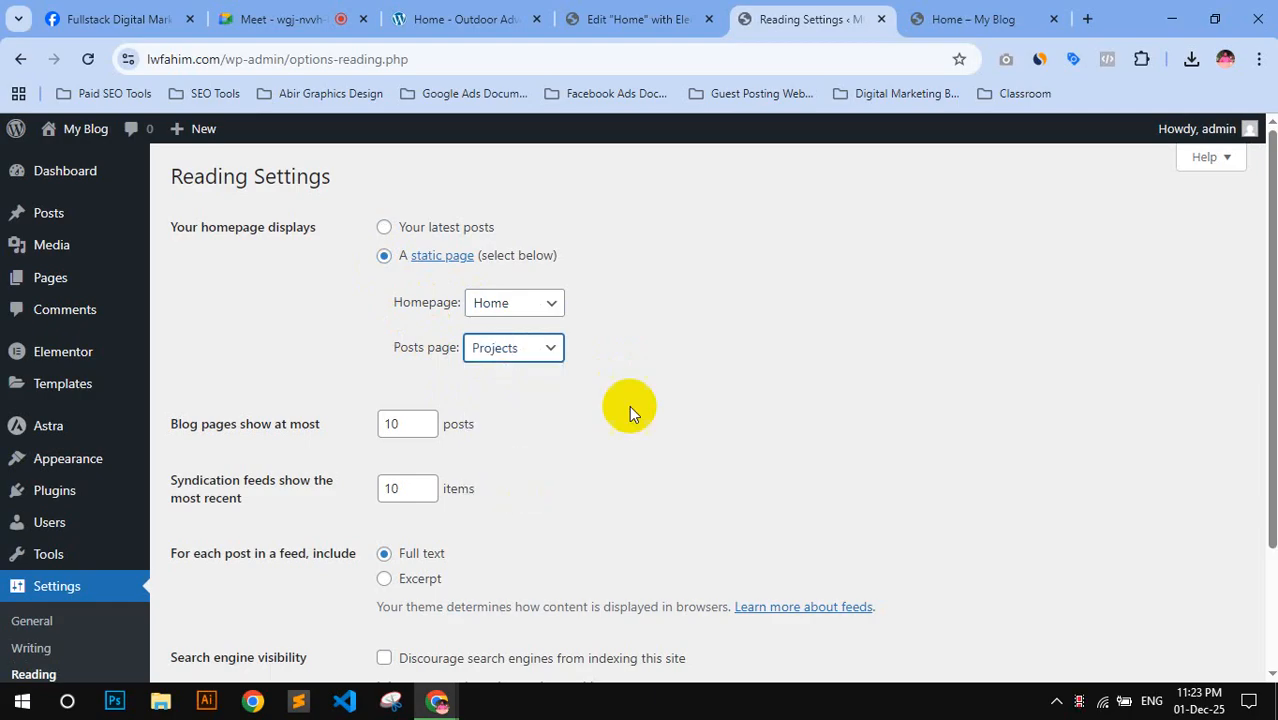
scroll(365, 379, down, 2)
click(240, 590)
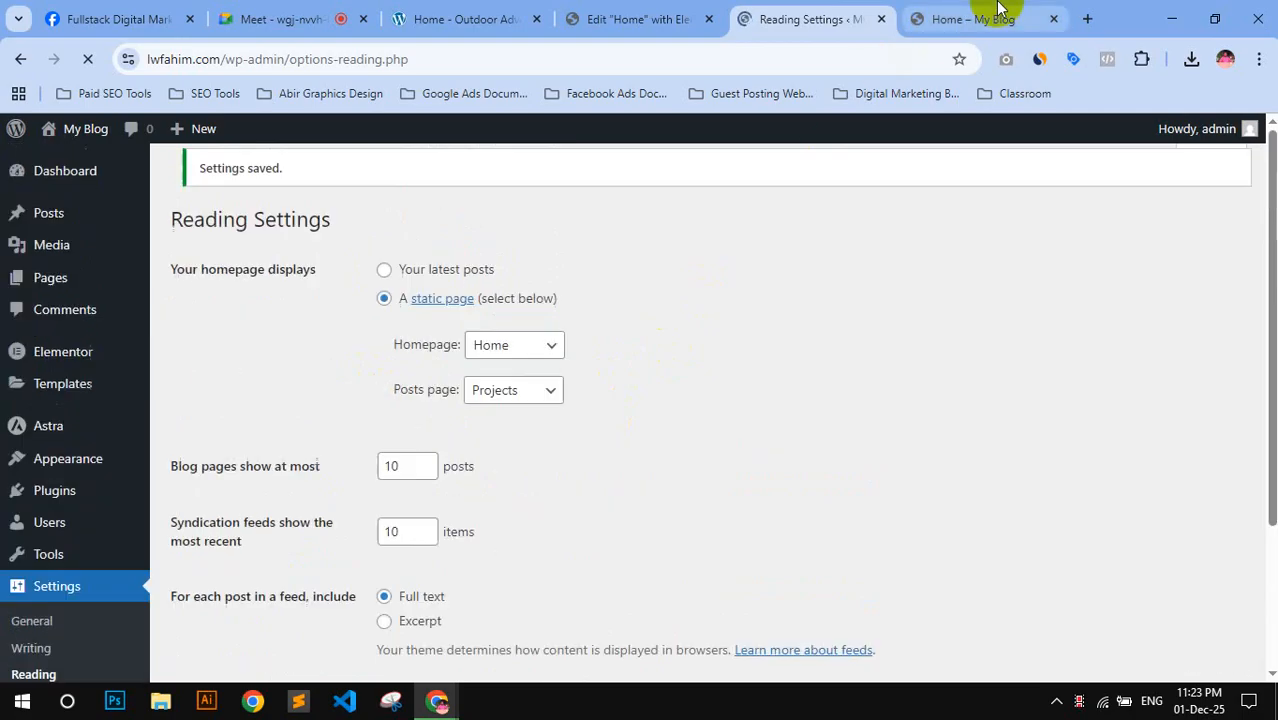
click(935, 18)
drag(223, 58, 377, 68)
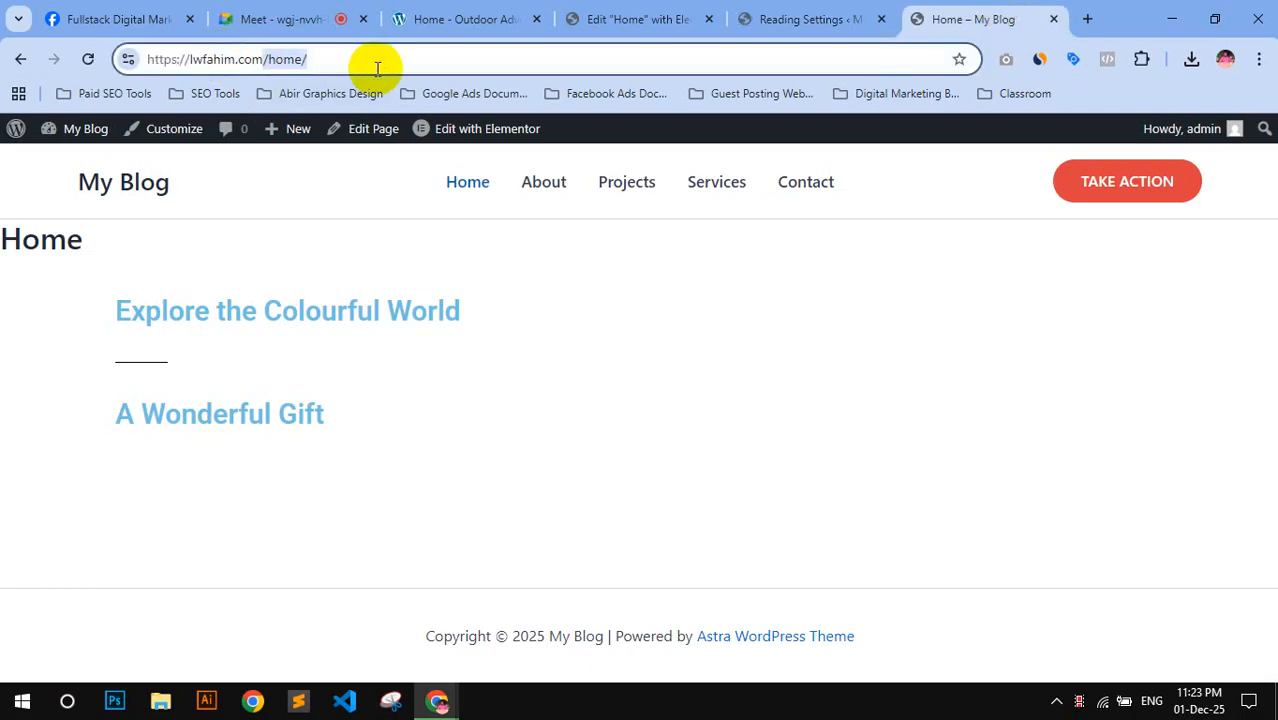
Step: Load the site root address without /home/ and confirm it shows the Home page content
key(BackSpace)
key(Return)
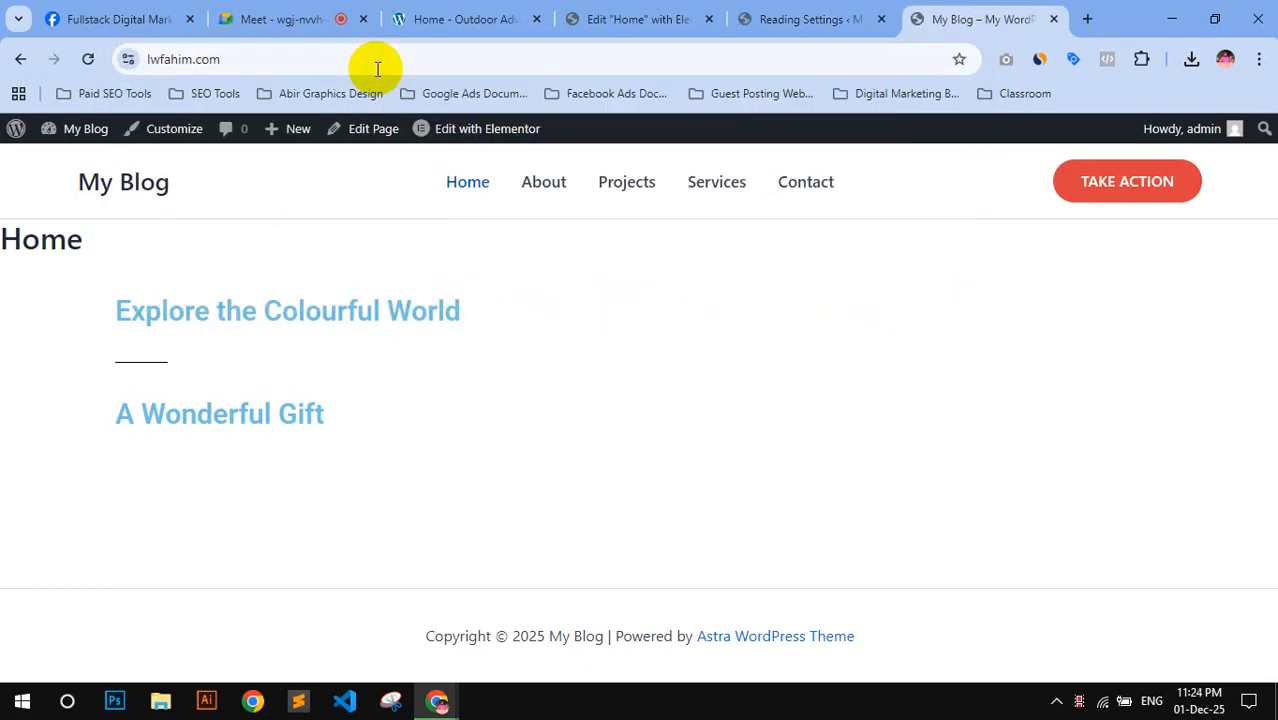
click(377, 68)
key(Return)
drag(10, 242, 157, 257)
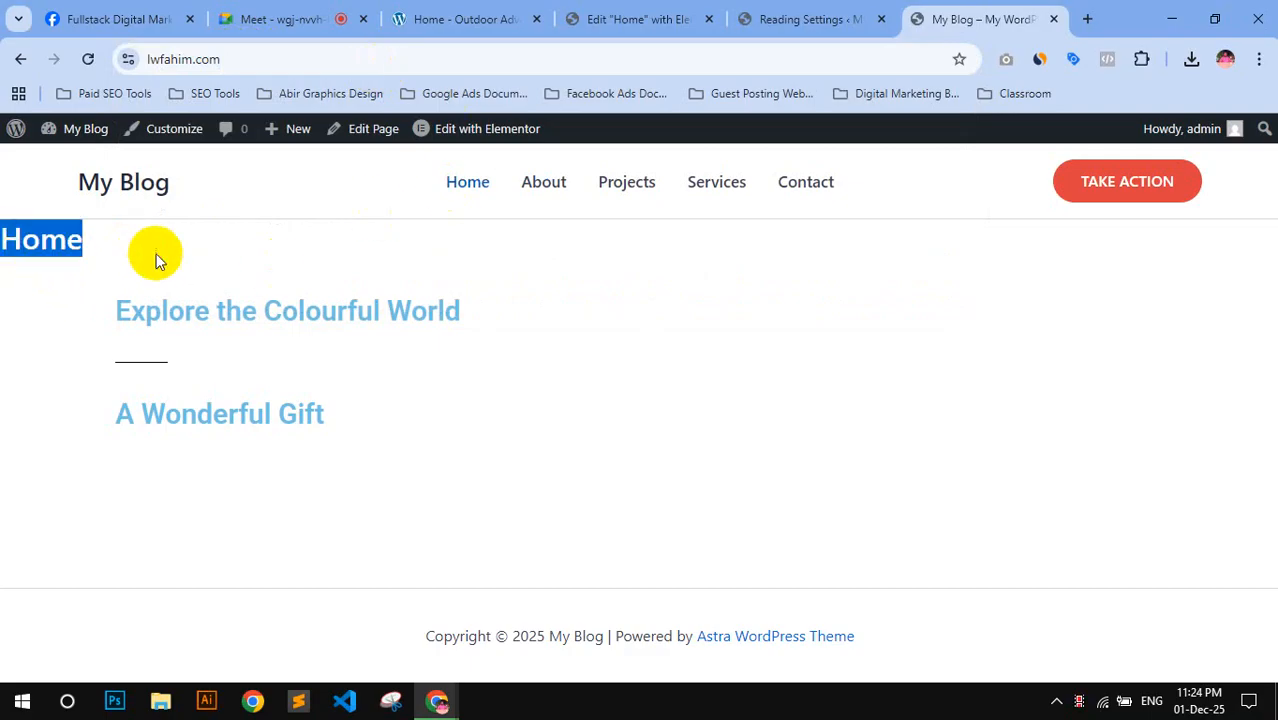
click(233, 265)
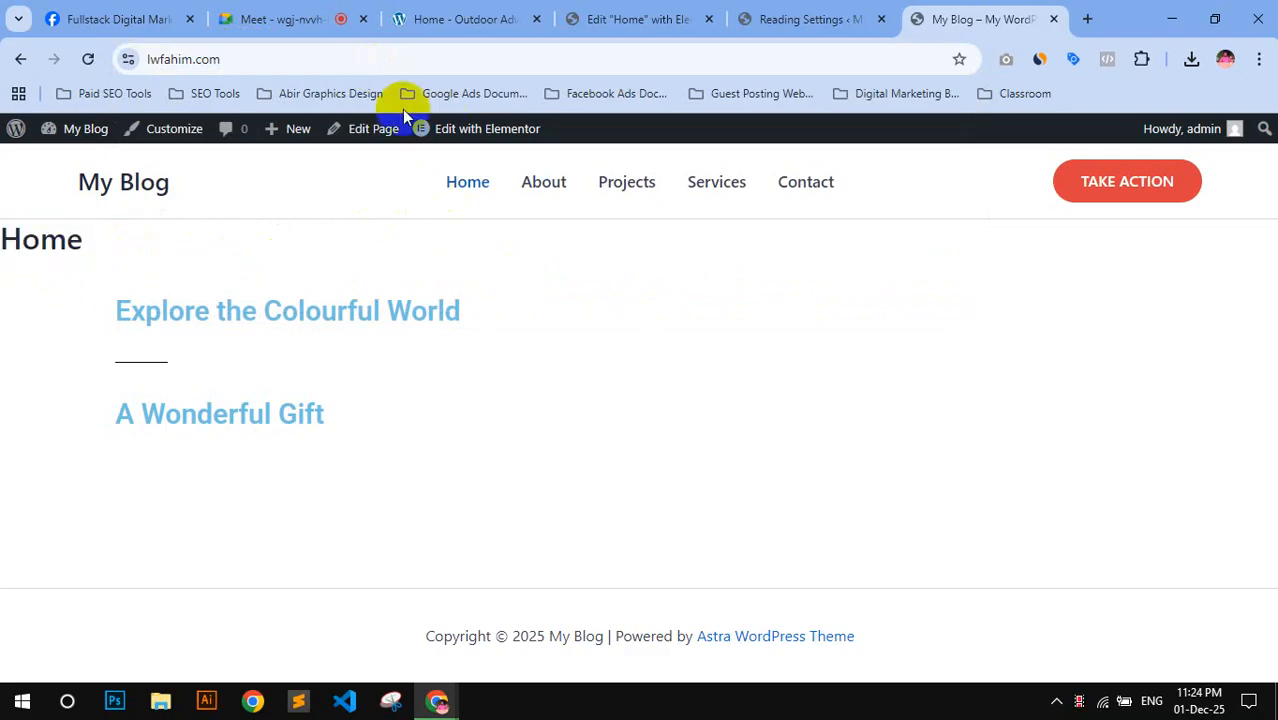
click(343, 63)
key(Return)
Step: From Reading Settings, go to the Dashboard and open Appearance > Customize
click(822, 12)
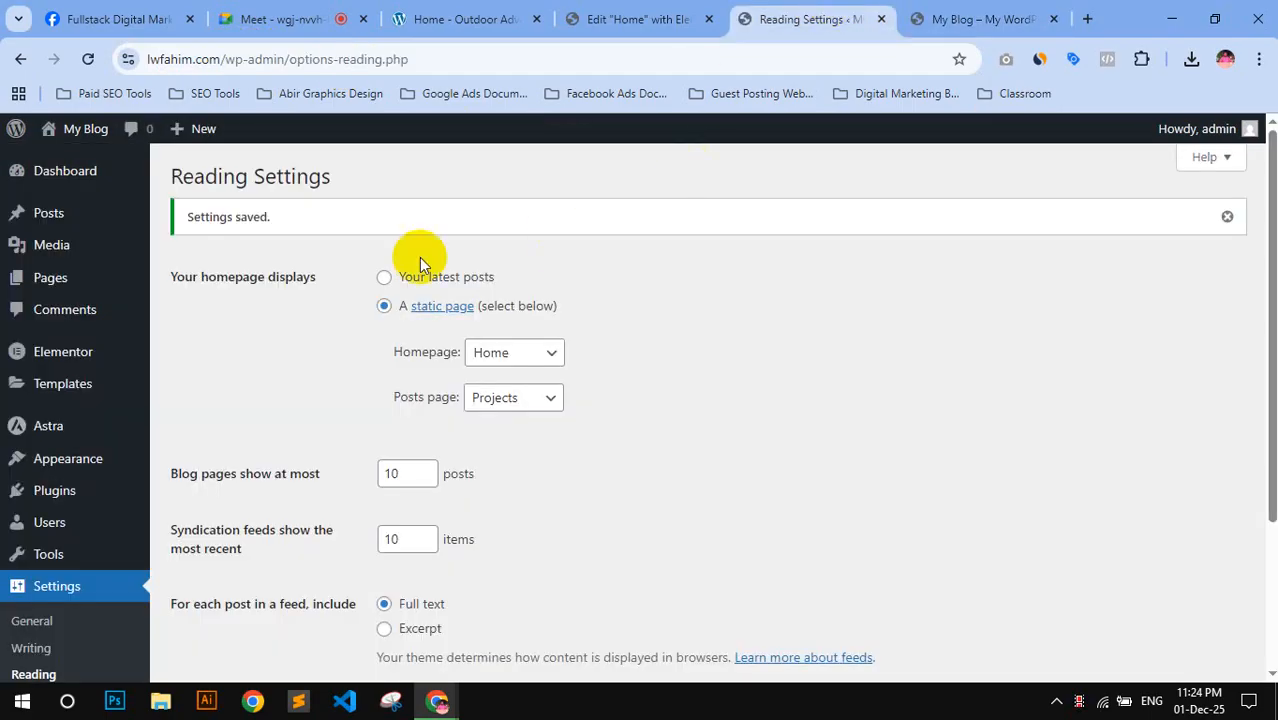
scroll(340, 308, down, 3)
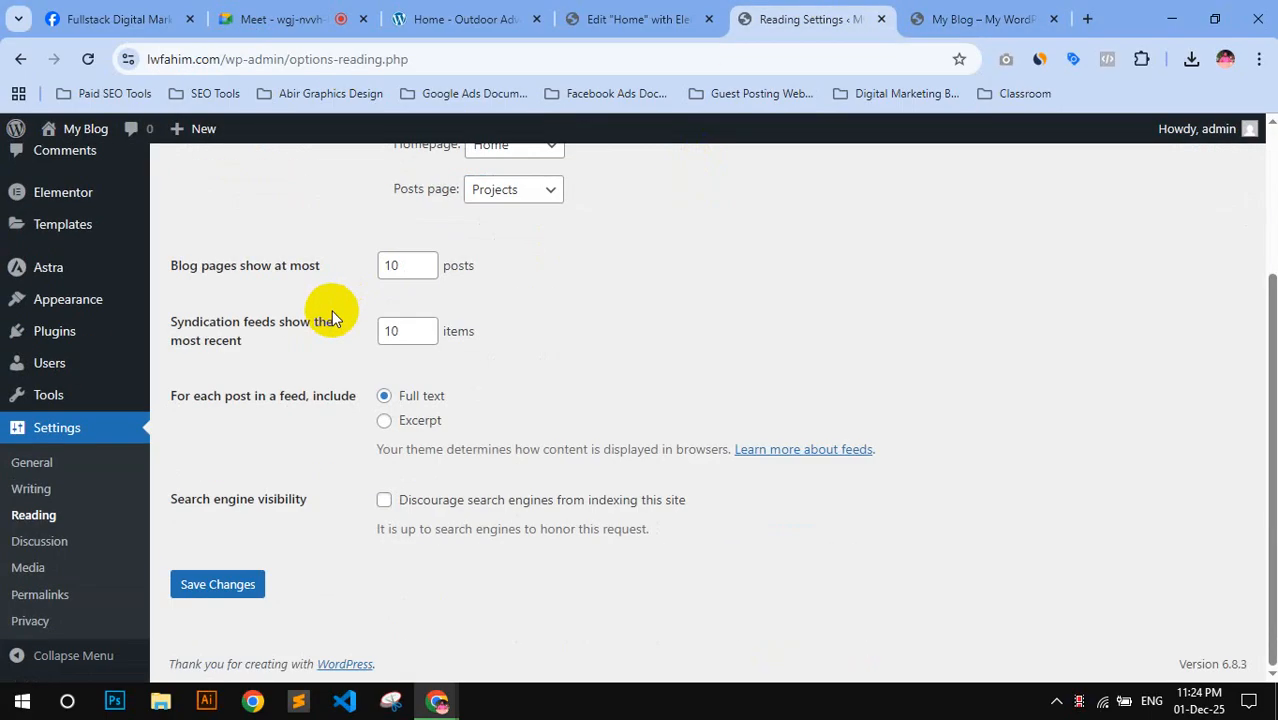
scroll(331, 310, up, 3)
scroll(331, 310, down, 3)
scroll(331, 310, up, 3)
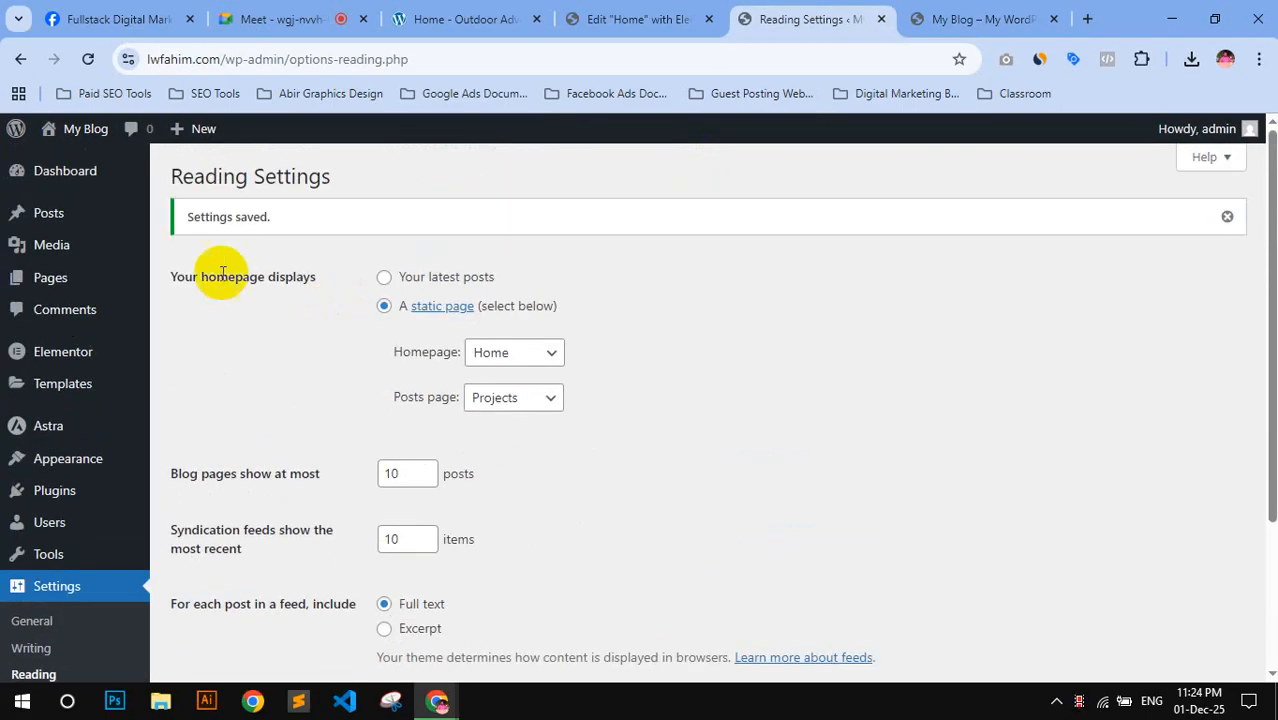
click(62, 180)
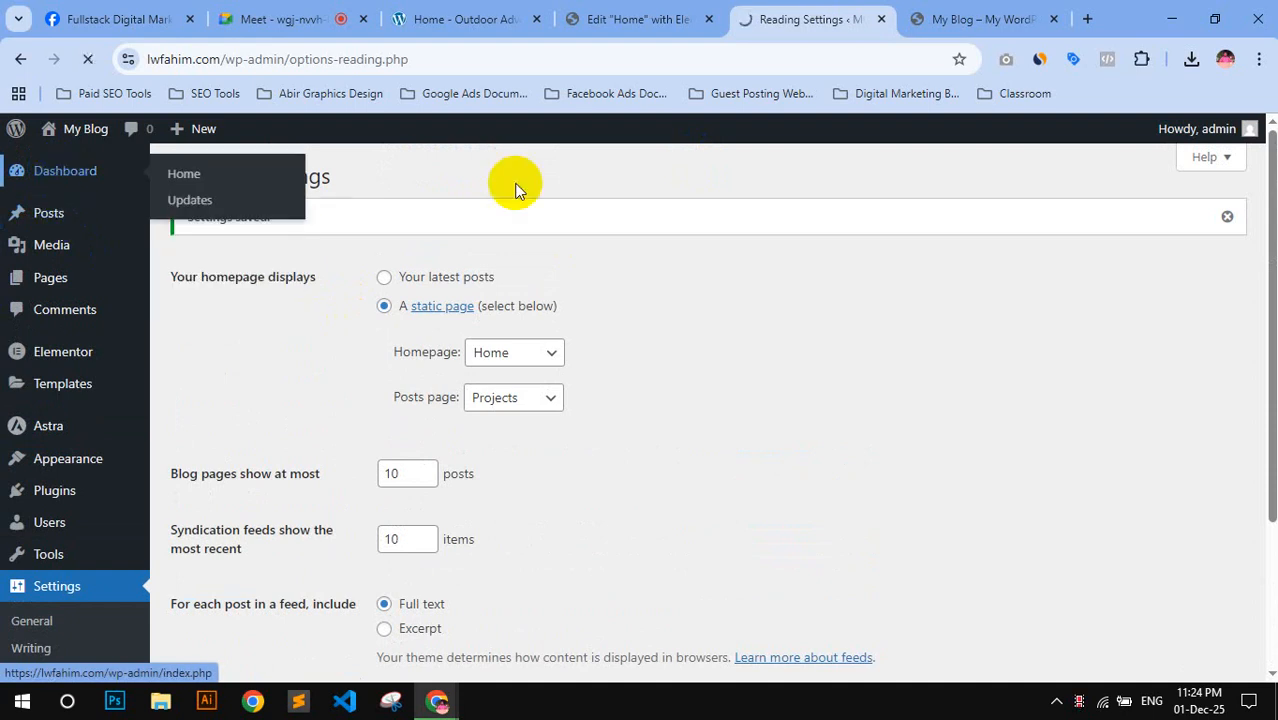
scroll(370, 336, down, 5)
scroll(177, 394, up, 5)
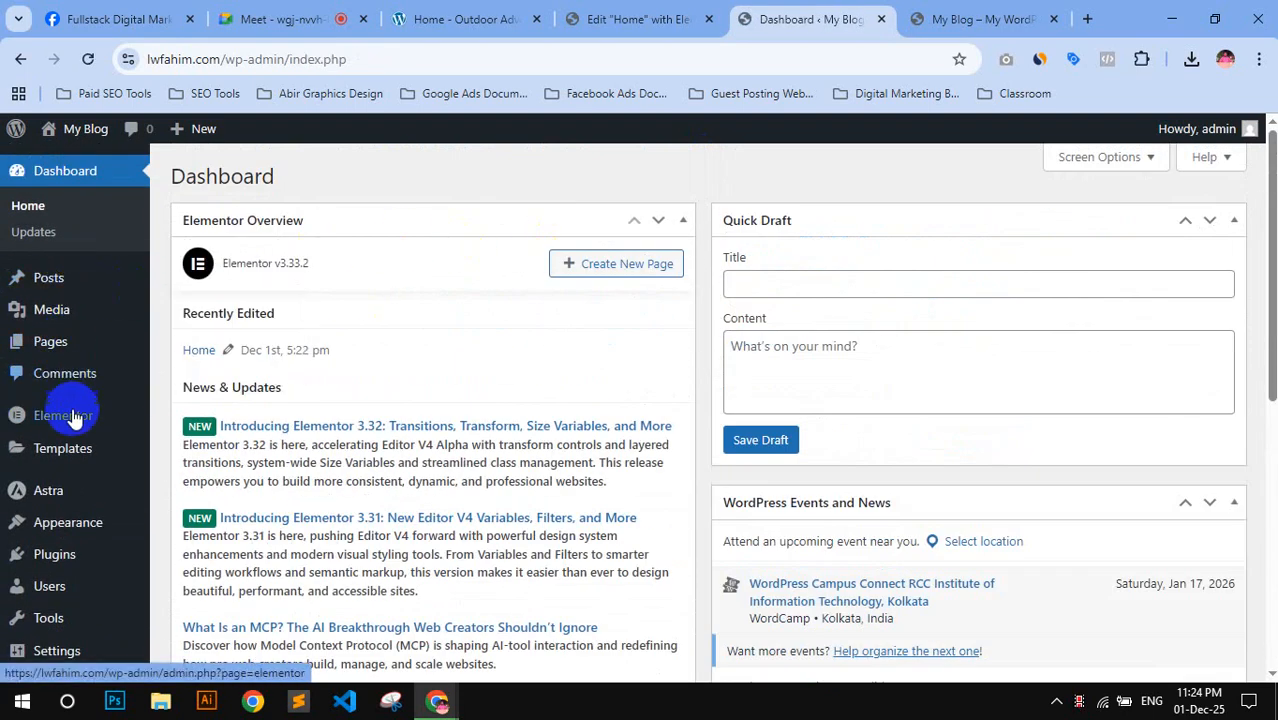
mouse_move(100, 522)
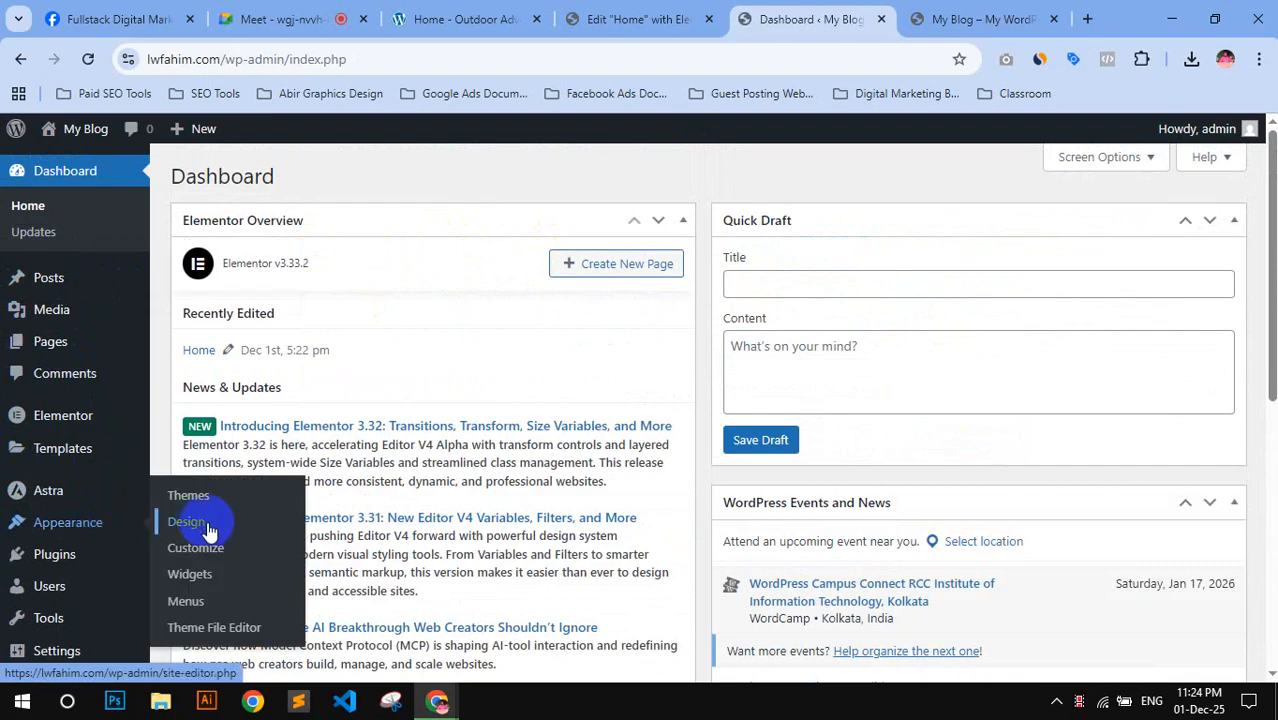
click(209, 558)
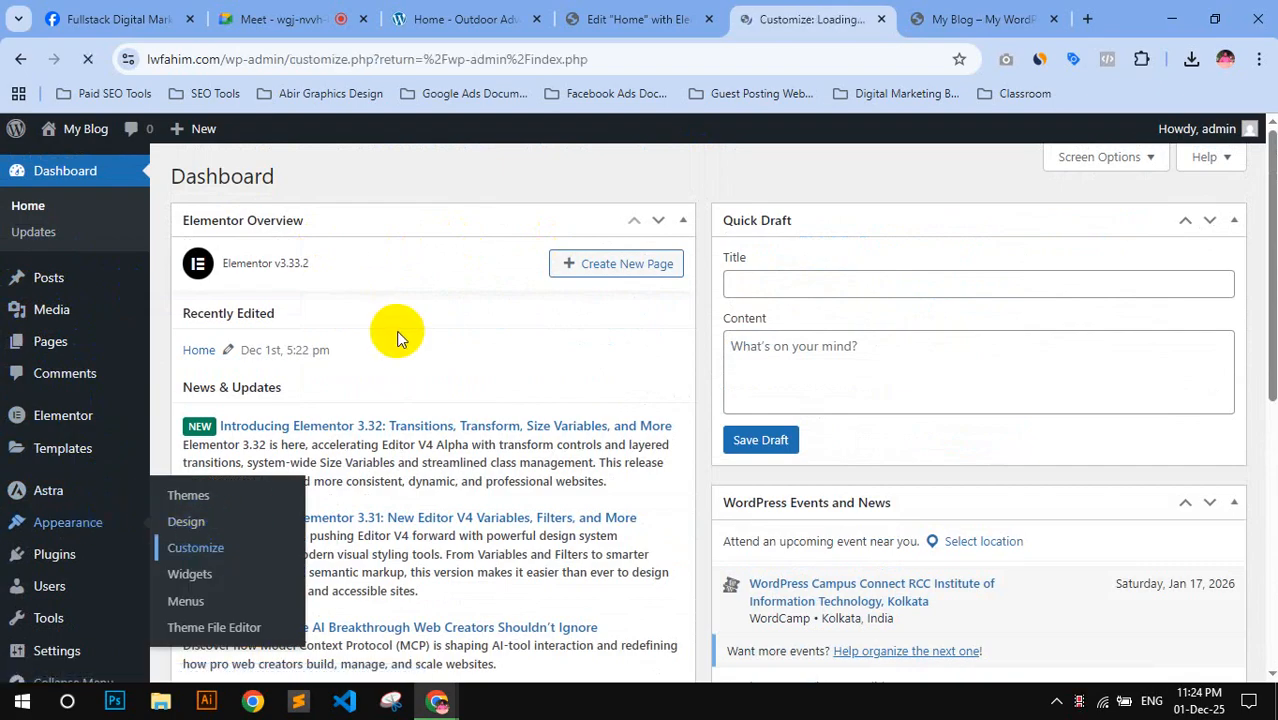
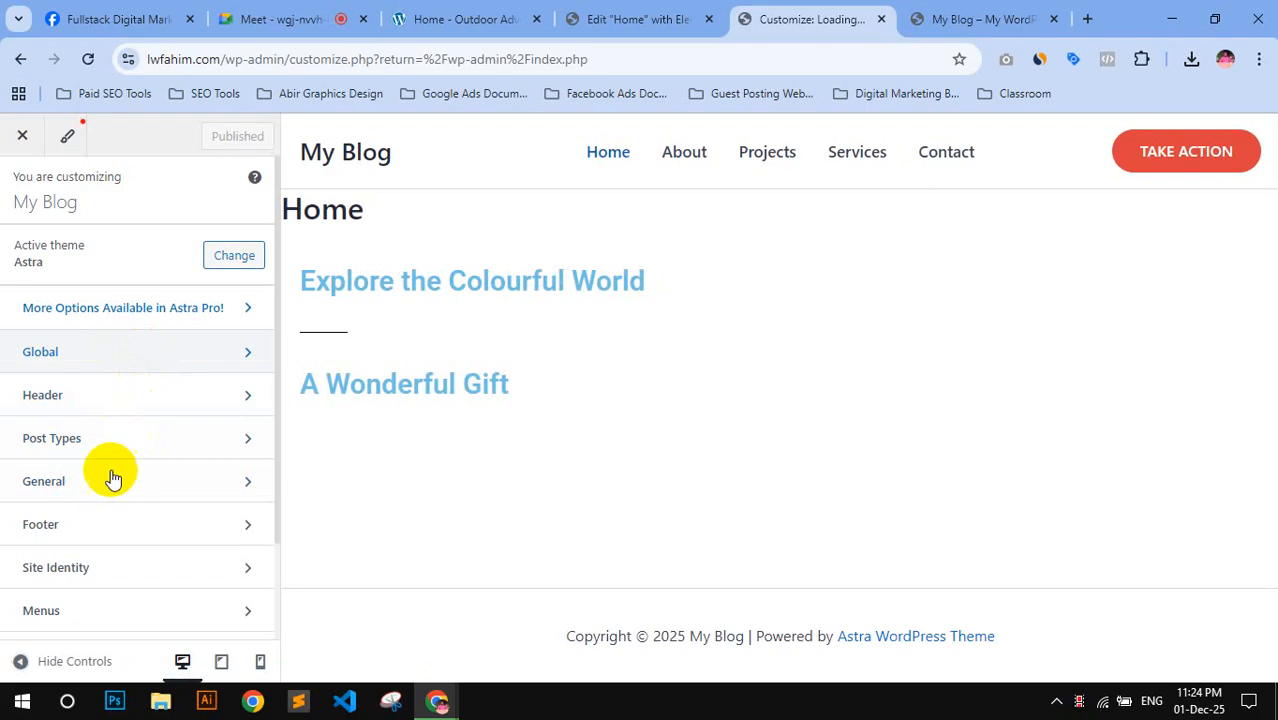
Step: Check Homepage Settings: Home is the static homepage and Projects the posts page
scroll(80, 415, down, 2)
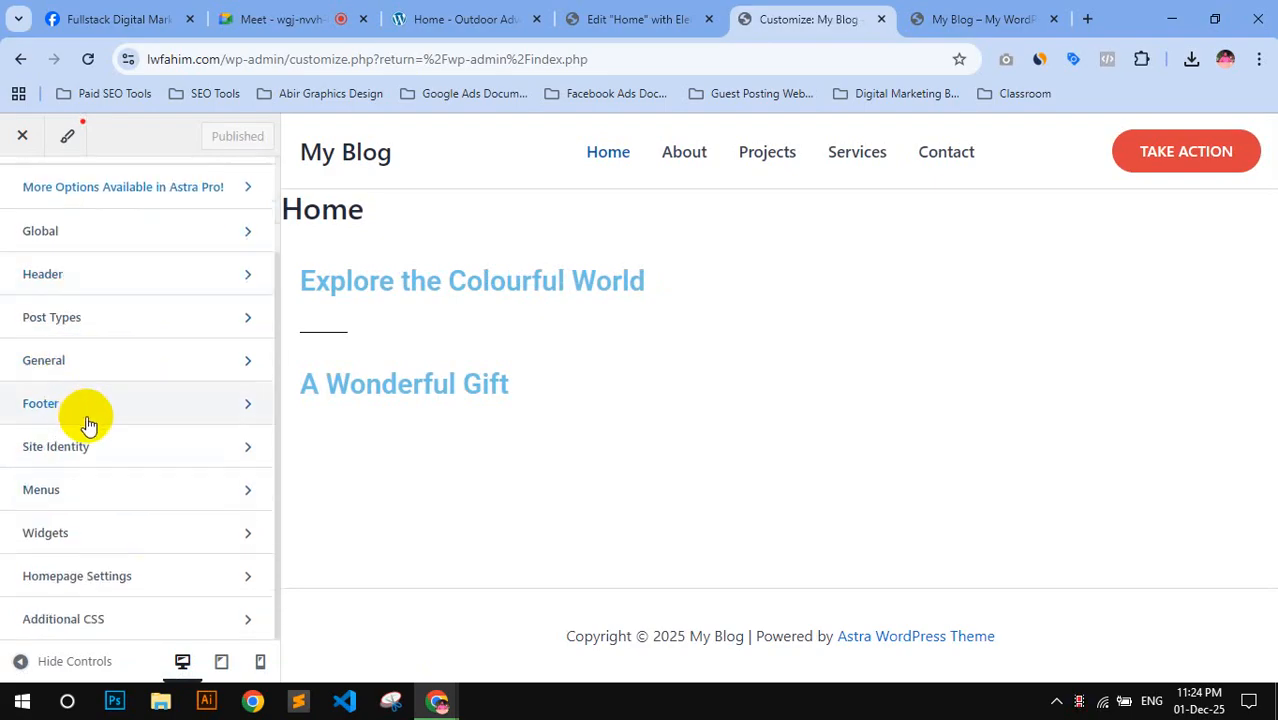
click(190, 577)
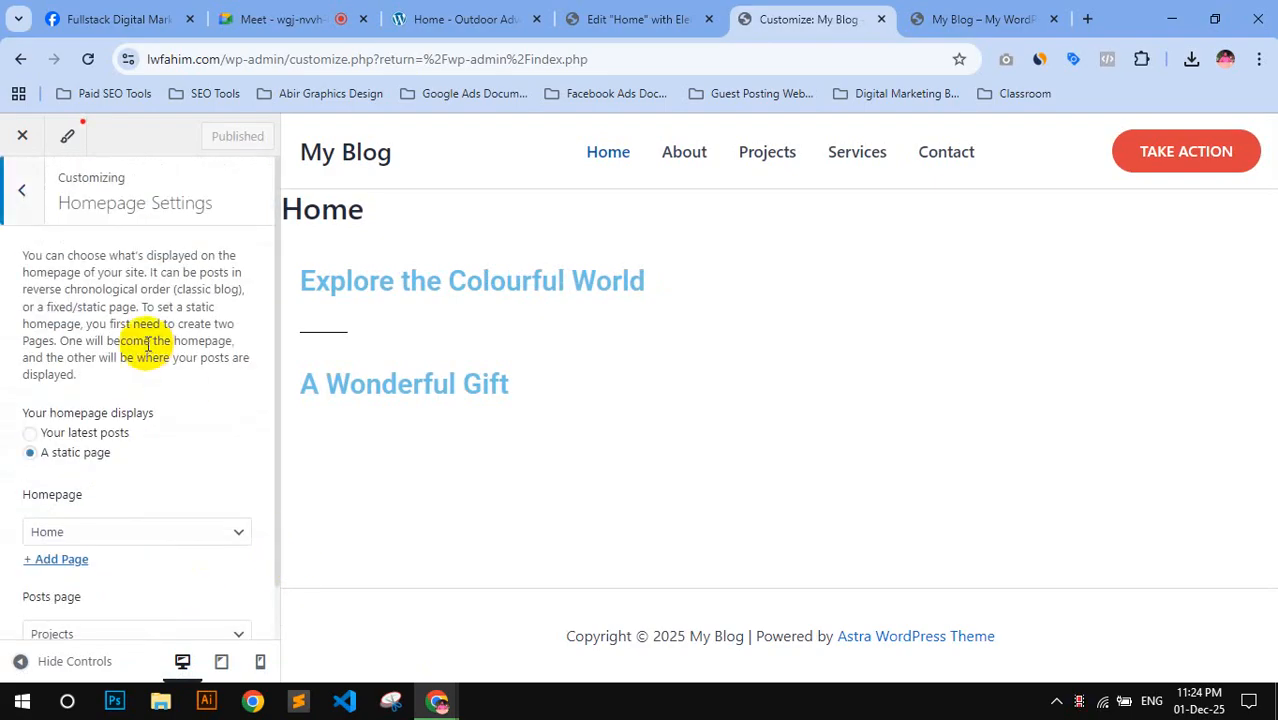
scroll(145, 347, down, 1)
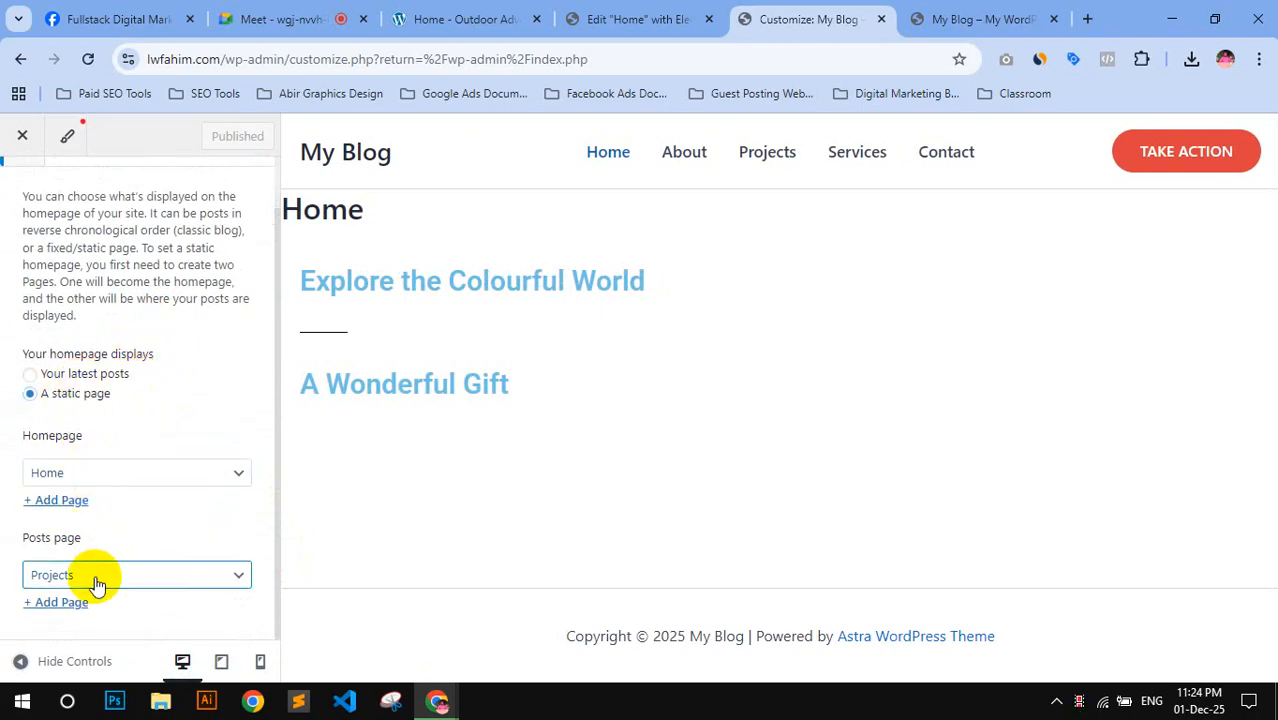
scroll(110, 400, up, 1)
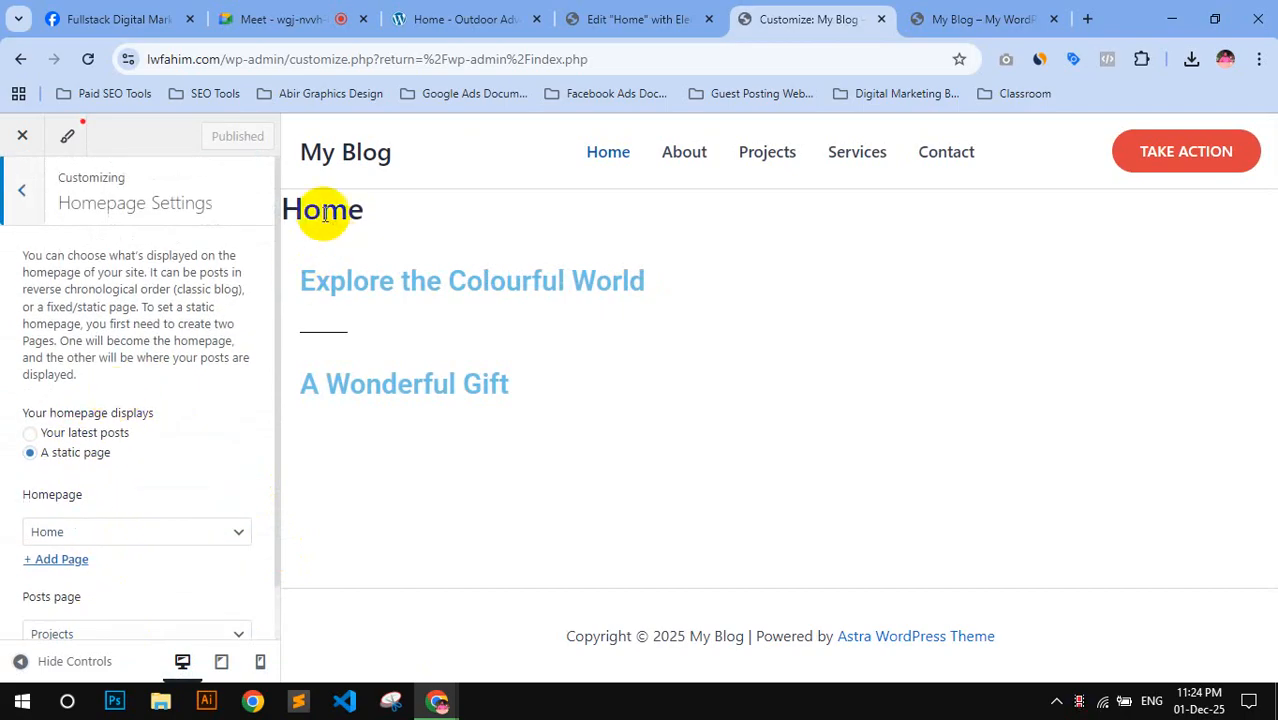
Step: Go back to the main Customizer list and open Astra's General settings
click(23, 192)
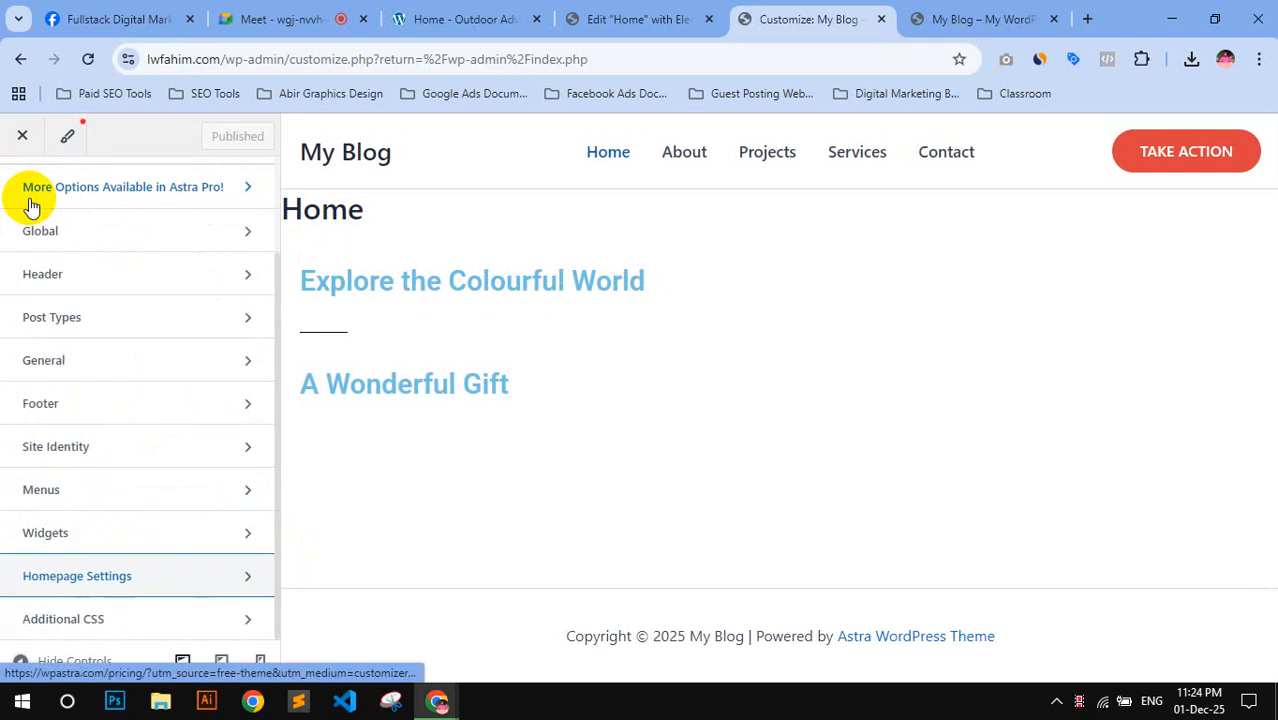
scroll(120, 318, up, 2)
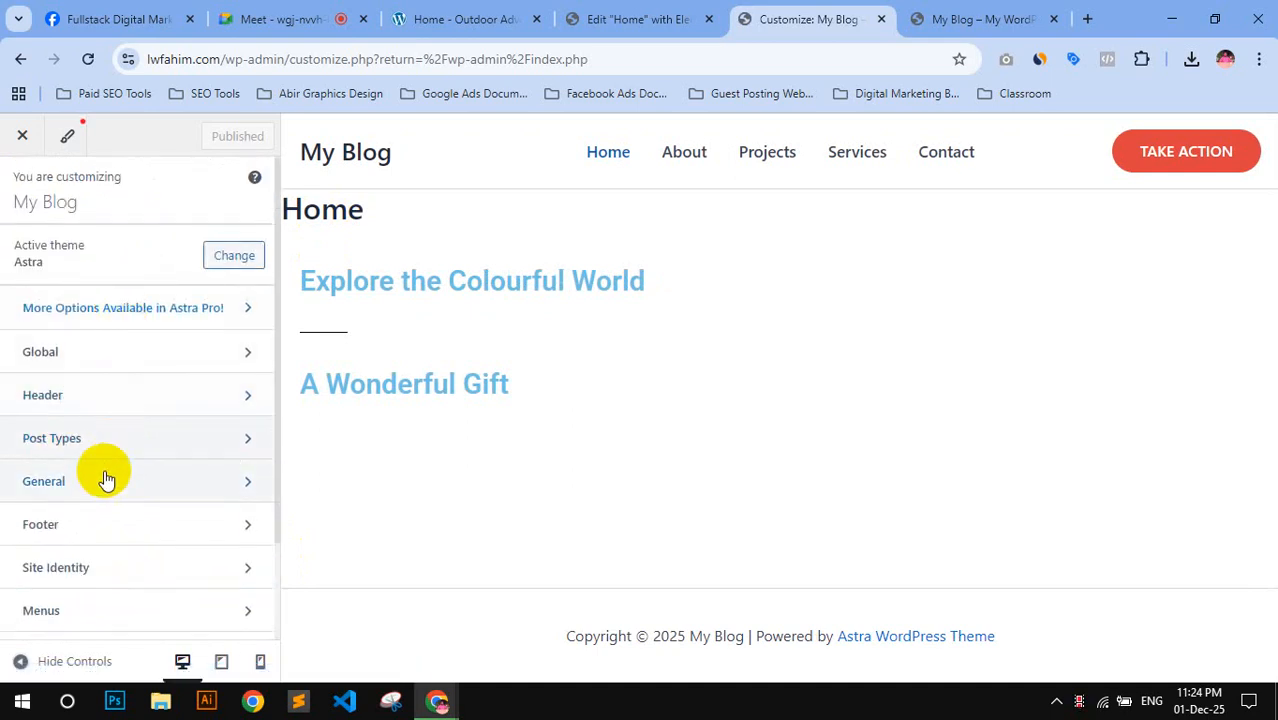
click(107, 485)
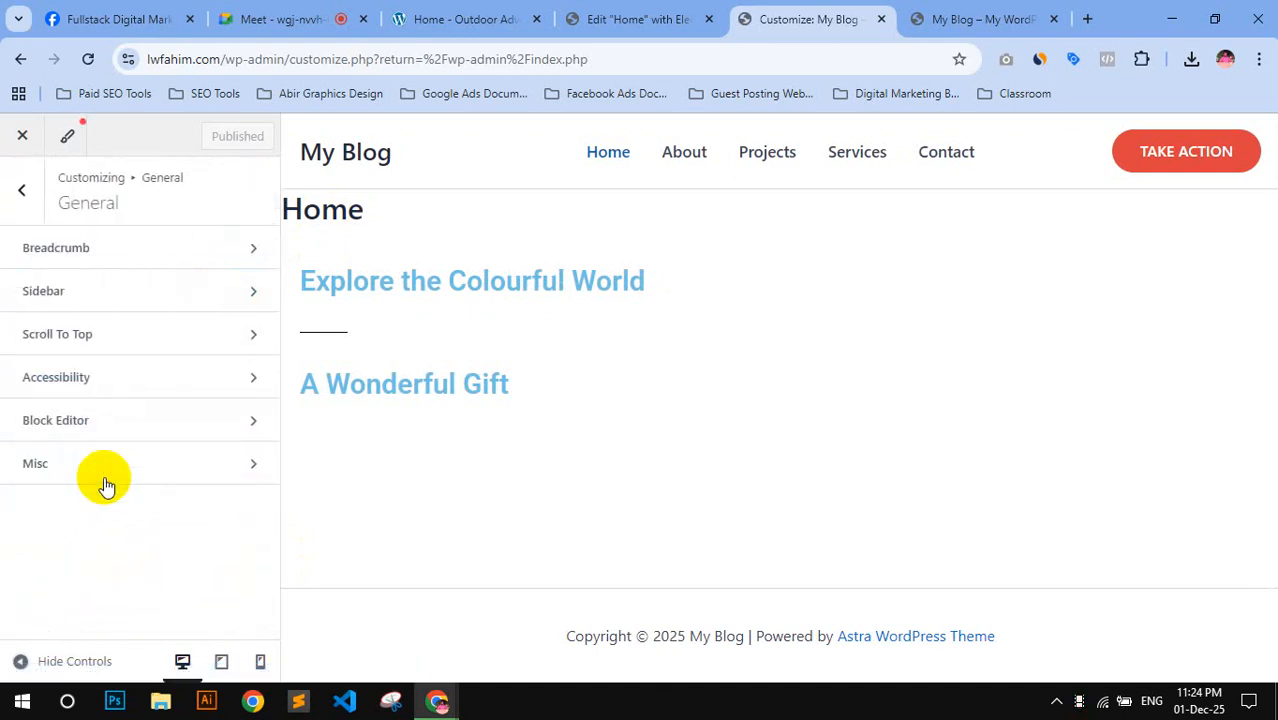
Step: Preview the breadcrumb positioned After Header, then set its Header Position back to None
click(108, 254)
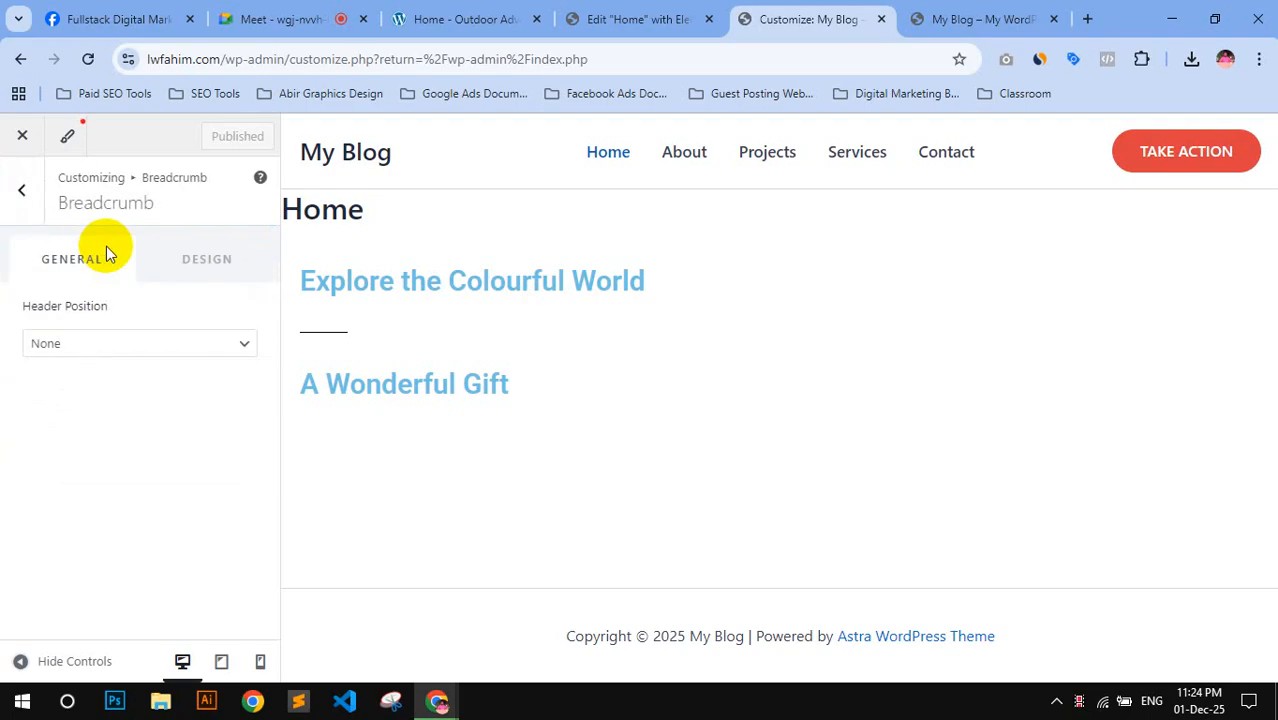
click(76, 356)
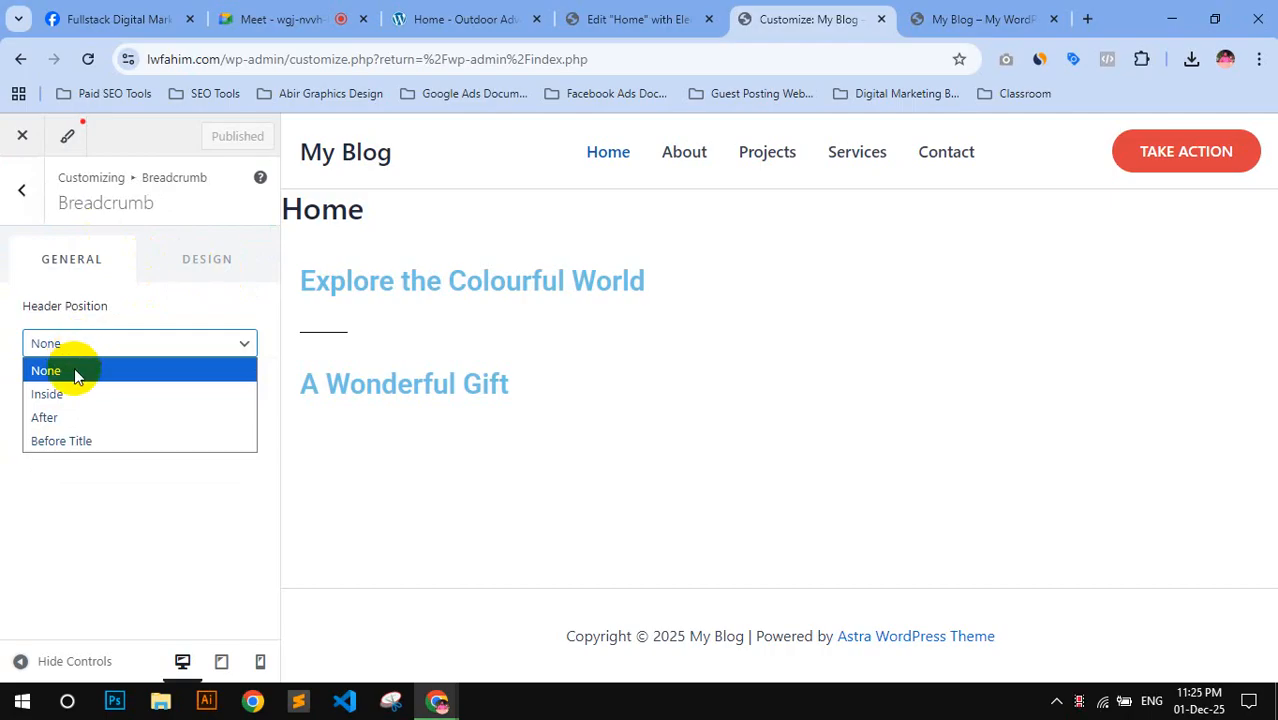
click(58, 417)
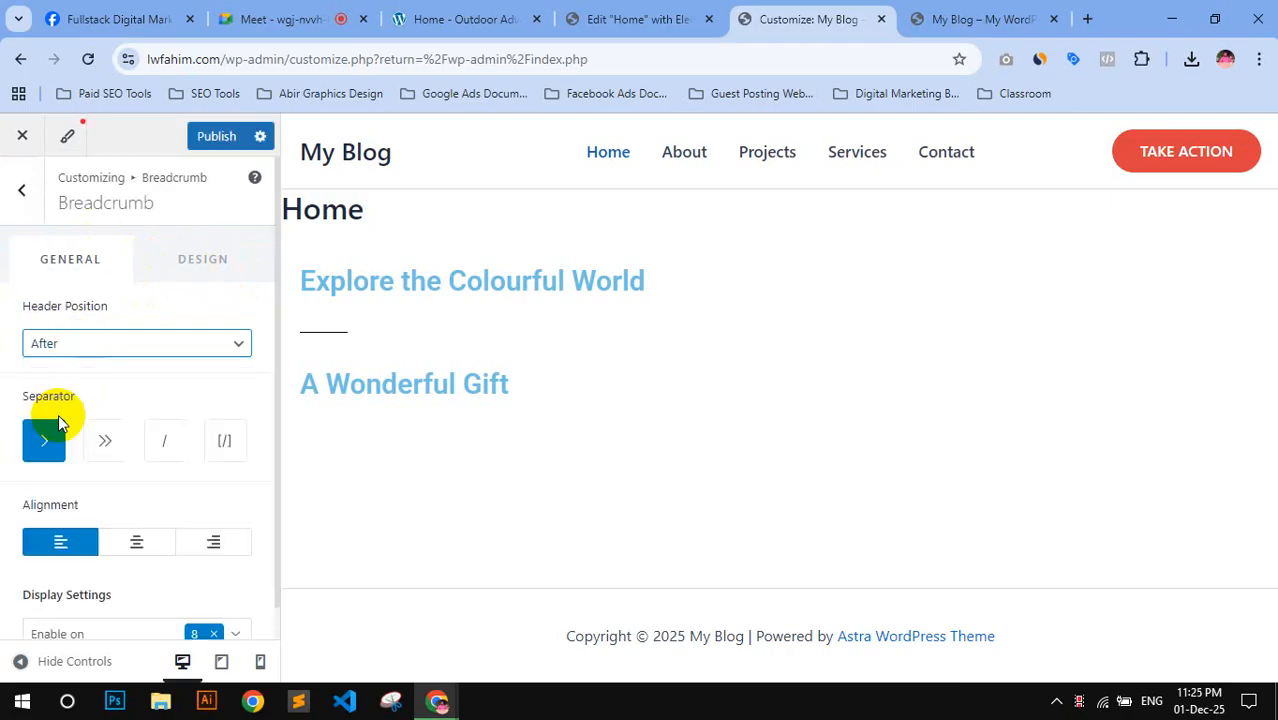
scroll(168, 400, down, 1)
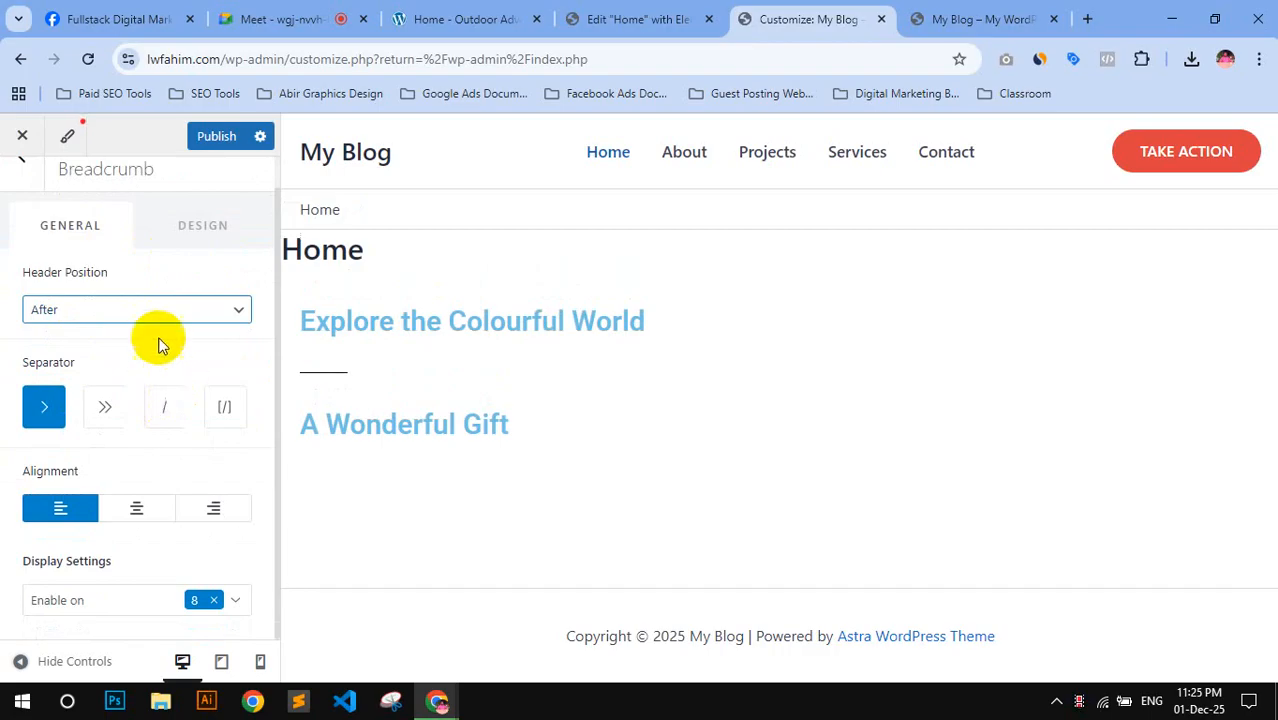
click(150, 313)
click(87, 338)
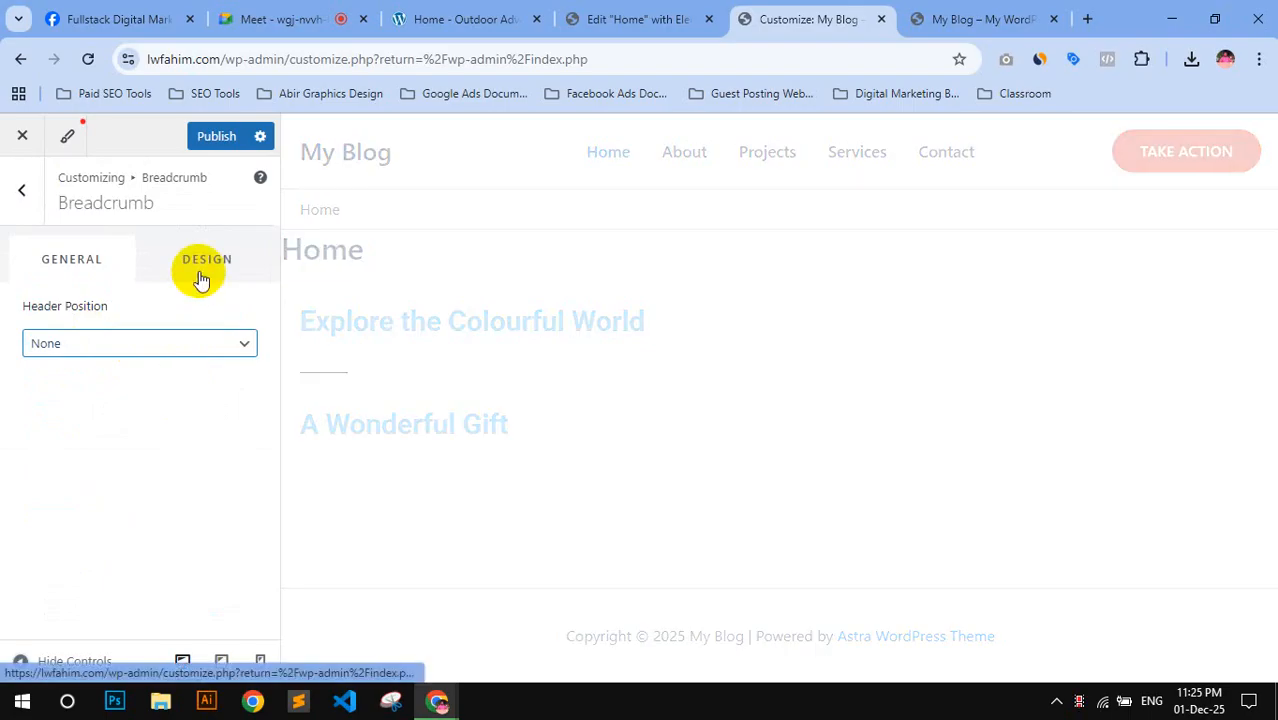
click(22, 191)
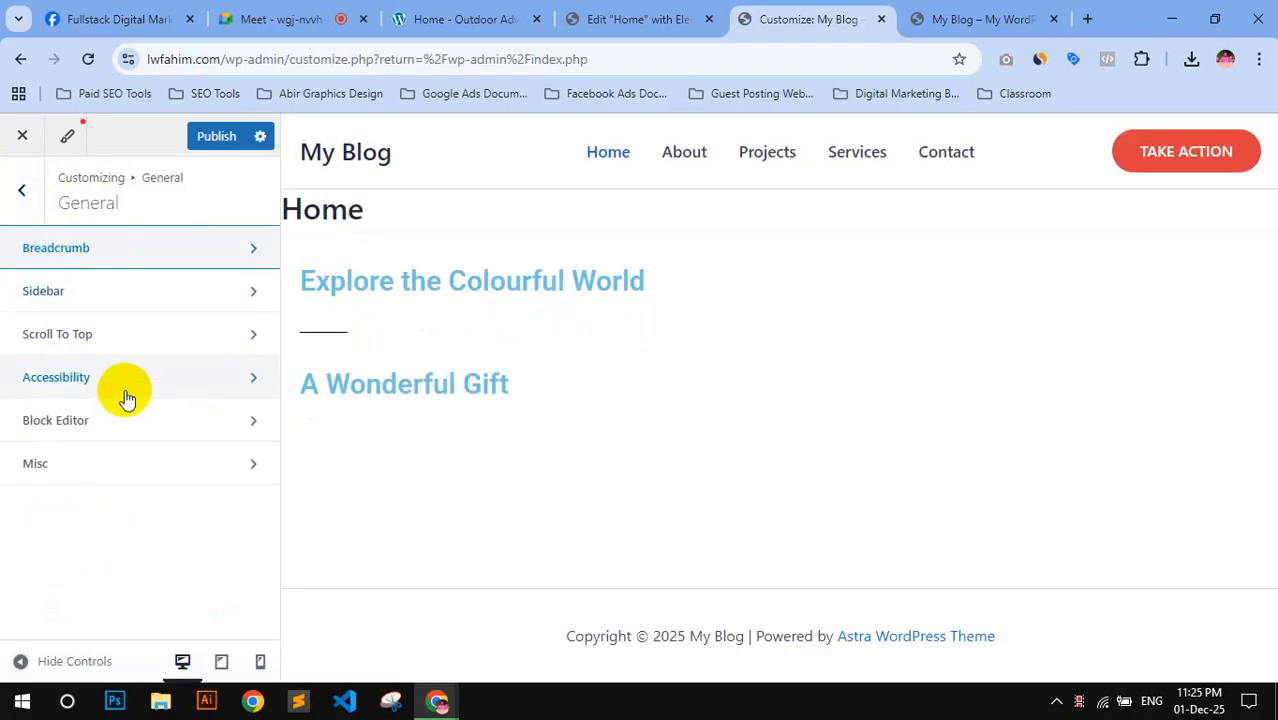
Step: Browse Sidebar, Scroll To Top, Accessibility, Block Editor and Misc settings, then return to the root panel
click(105, 305)
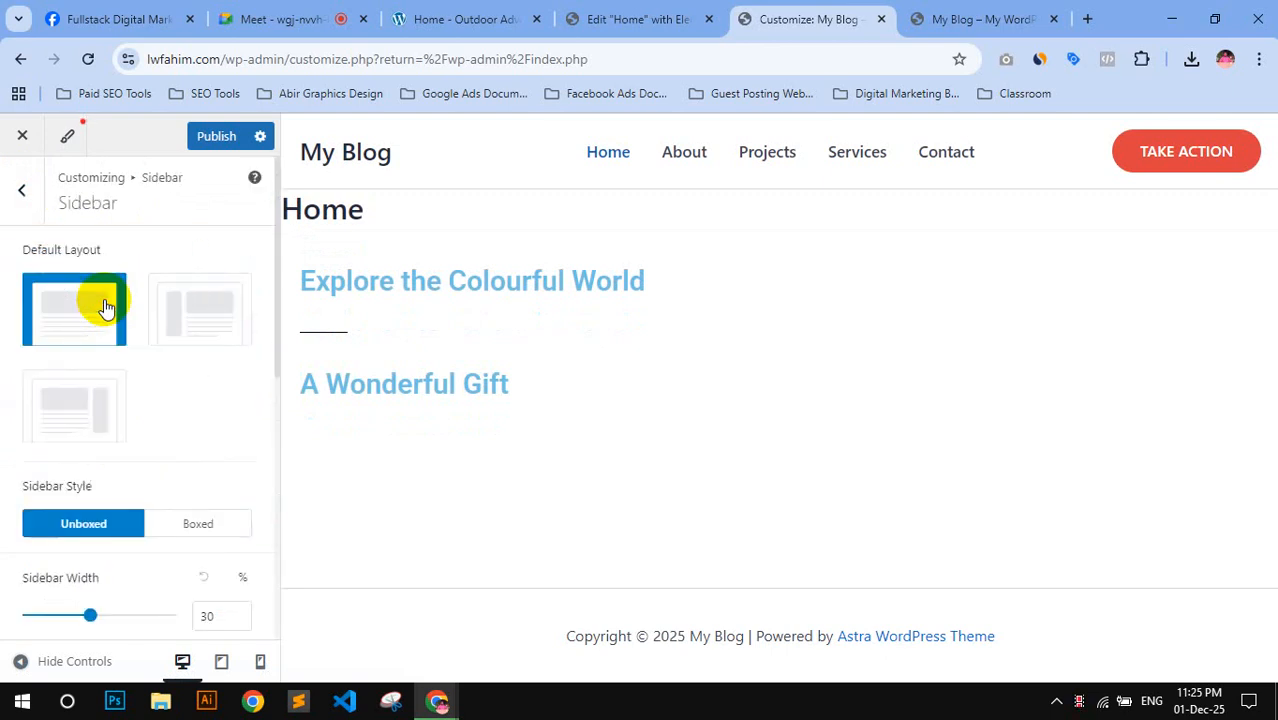
click(22, 191)
click(128, 352)
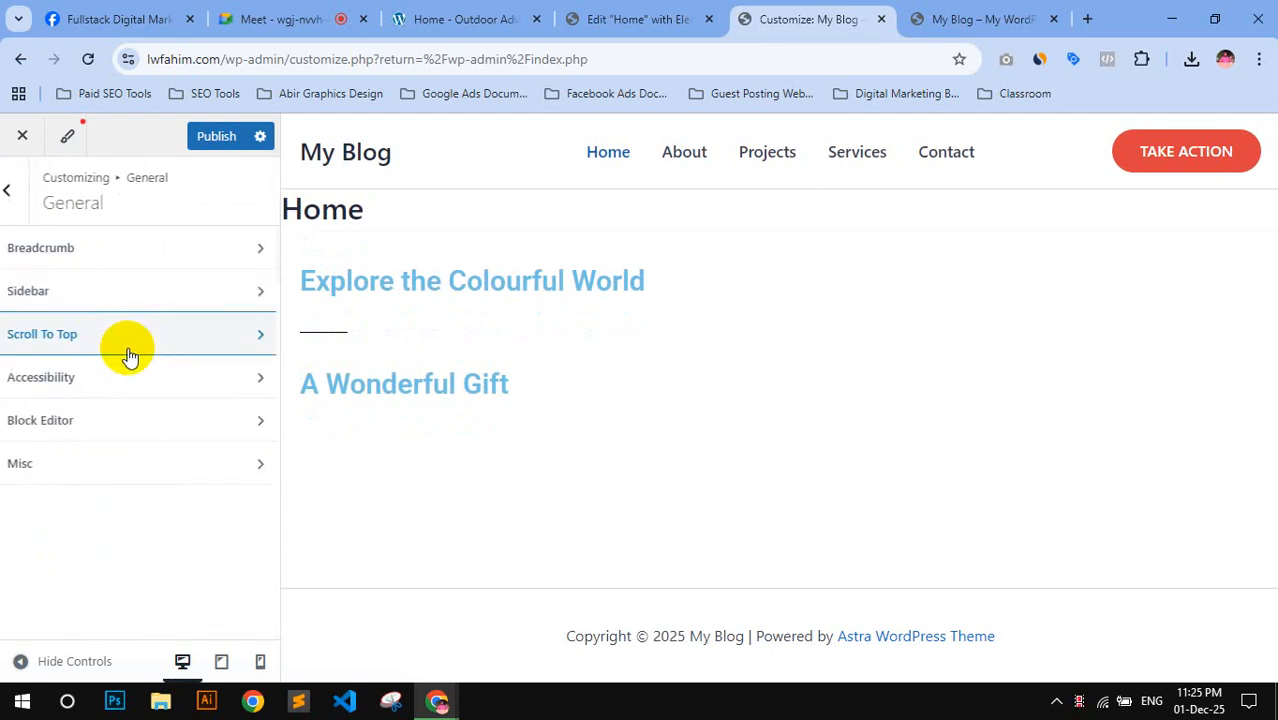
click(24, 194)
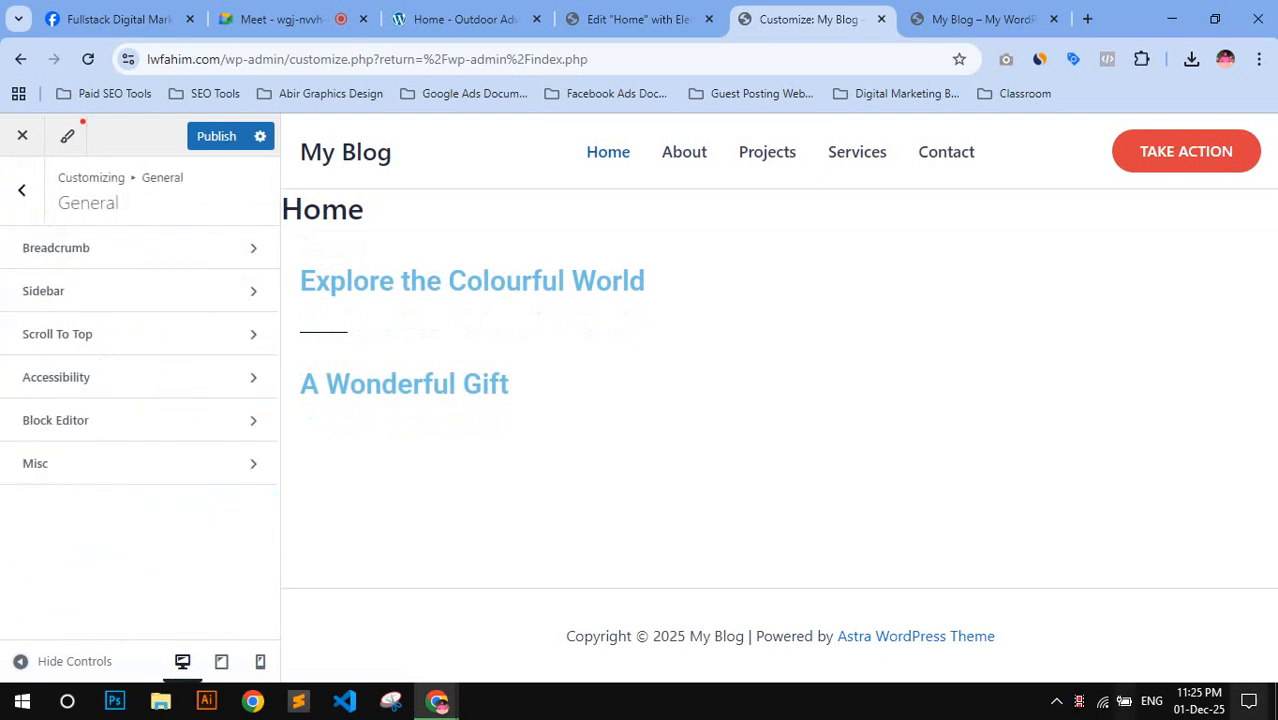
click(108, 380)
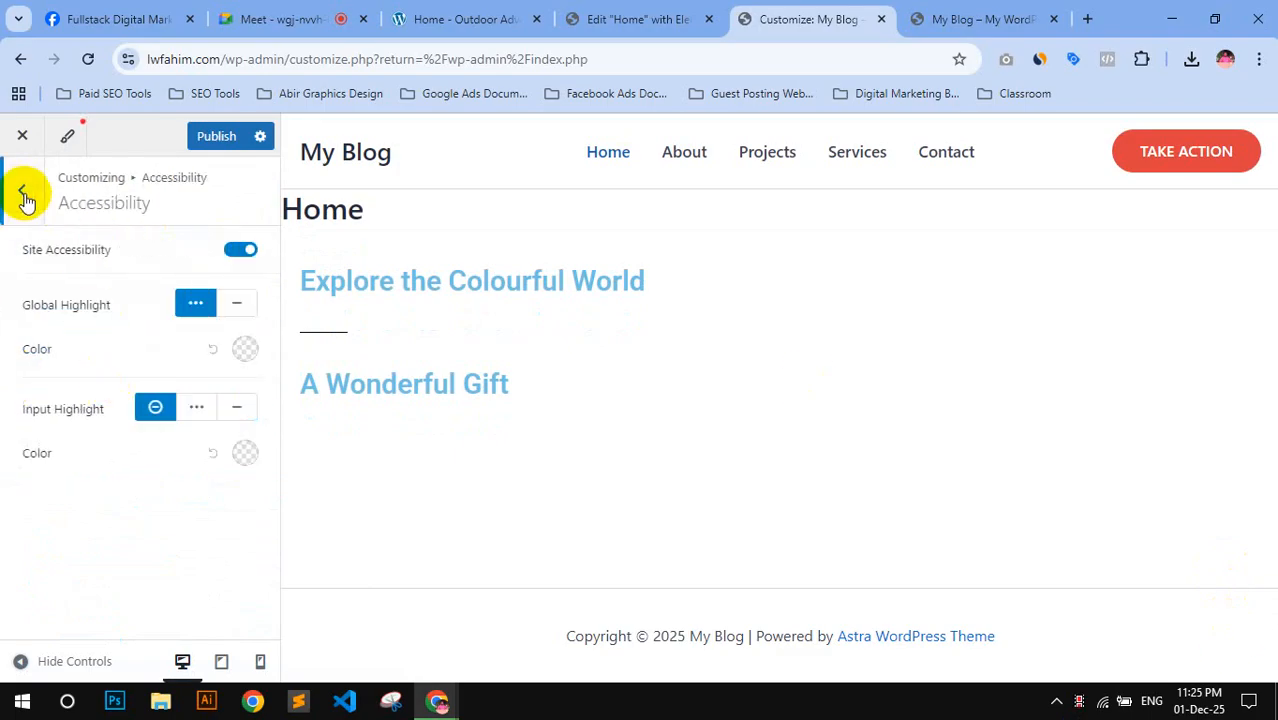
click(24, 196)
click(128, 420)
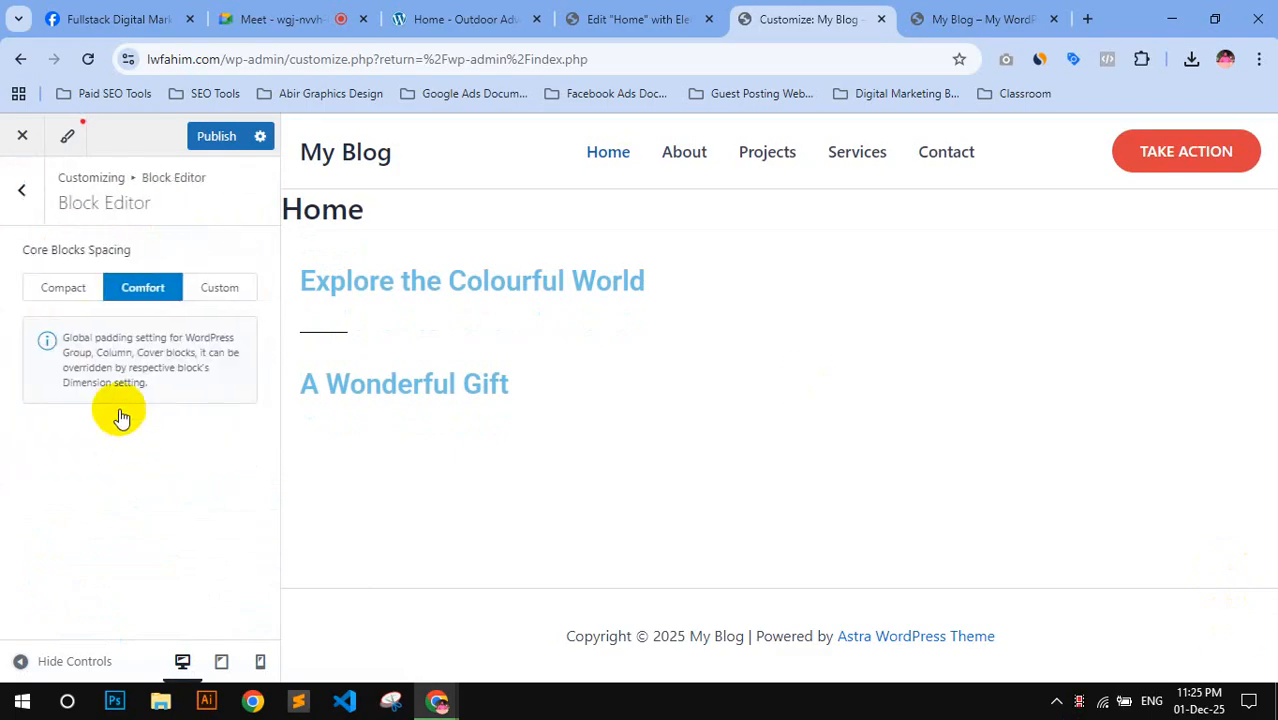
scroll(36, 214, down, 1)
scroll(36, 214, up, 1)
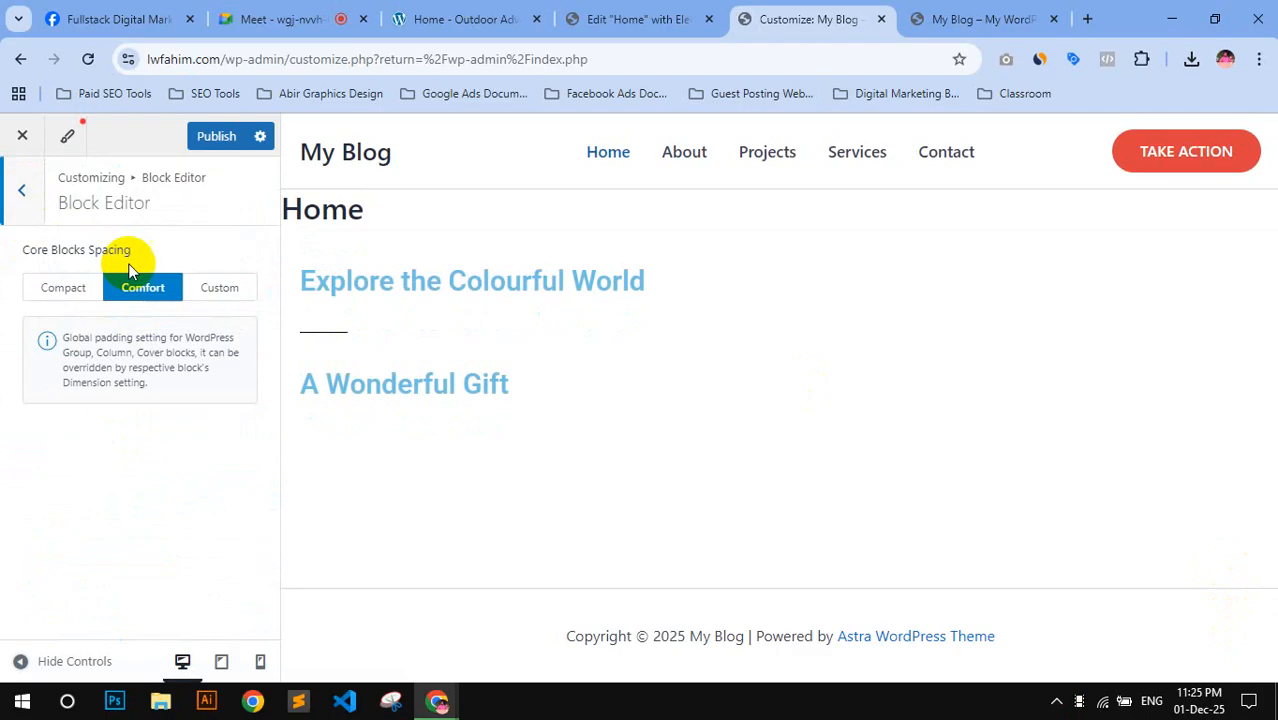
click(31, 203)
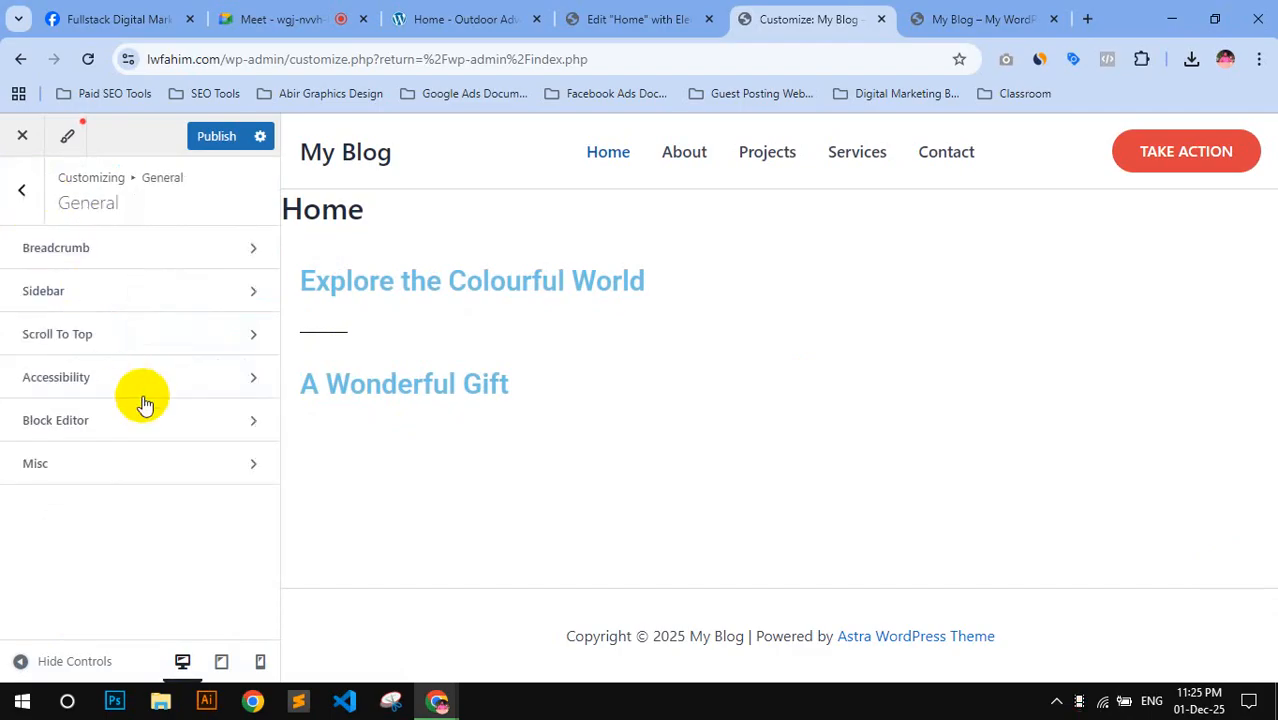
click(86, 462)
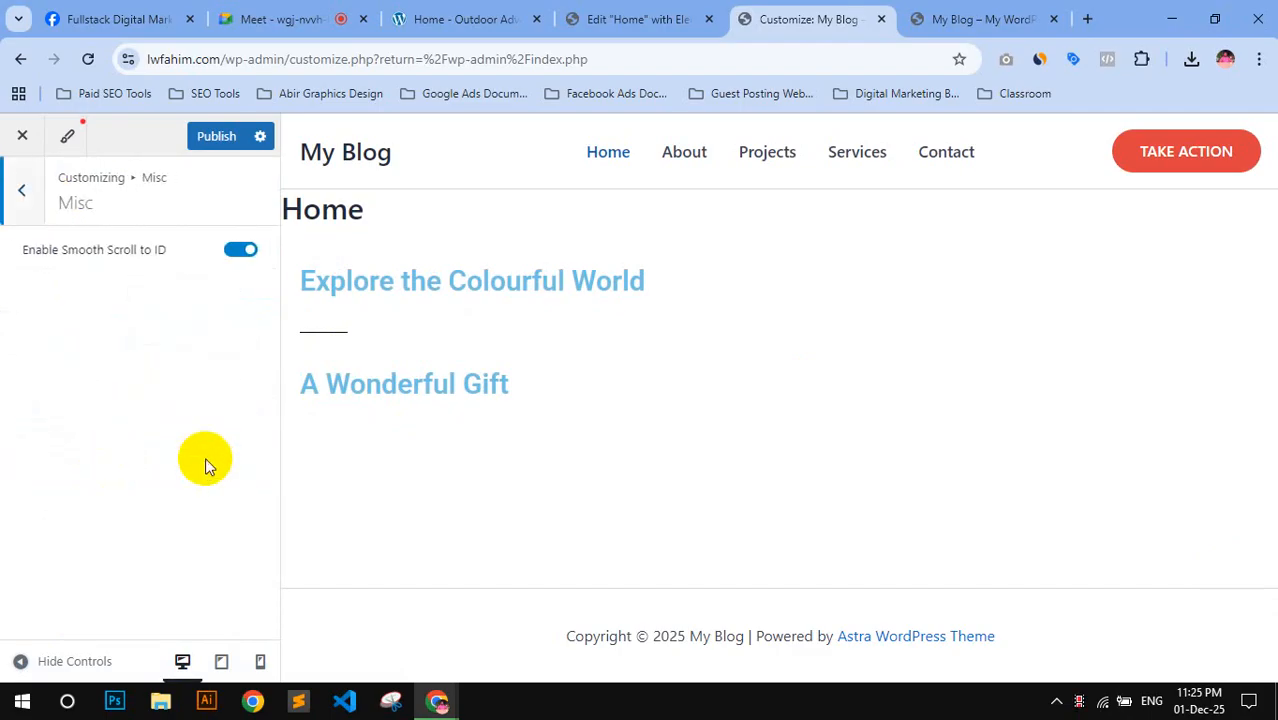
click(22, 195)
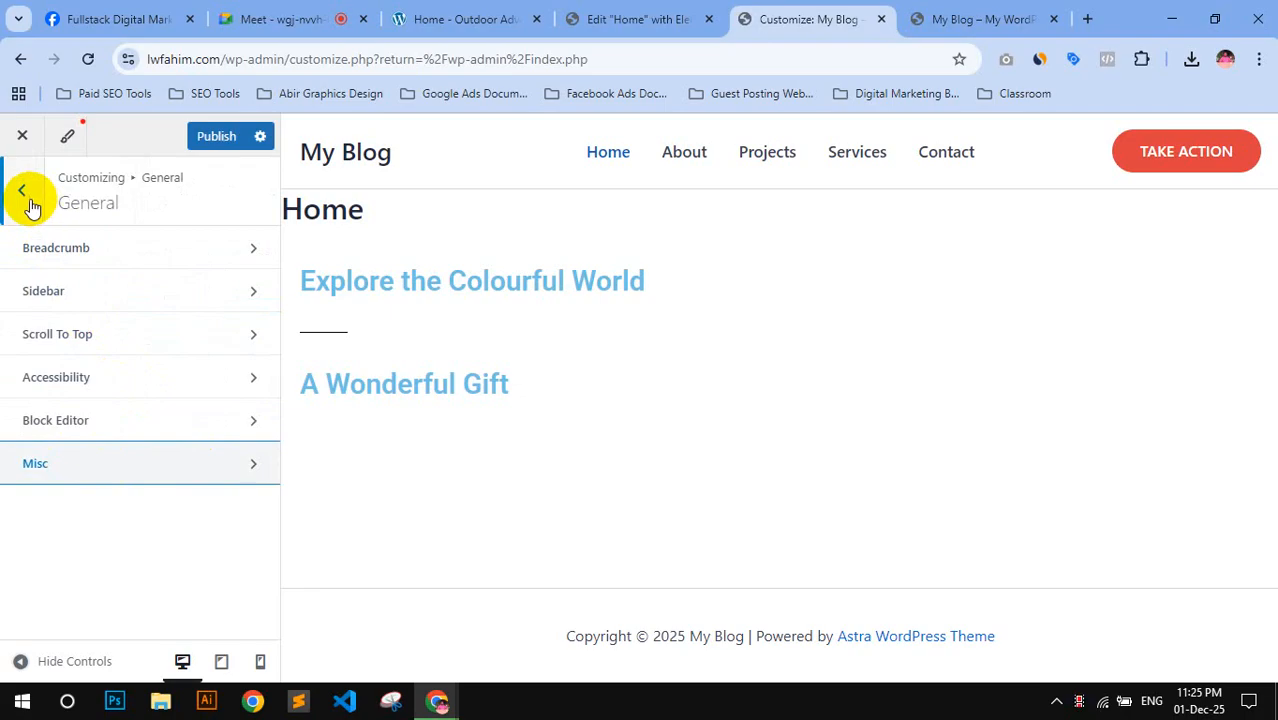
click(31, 205)
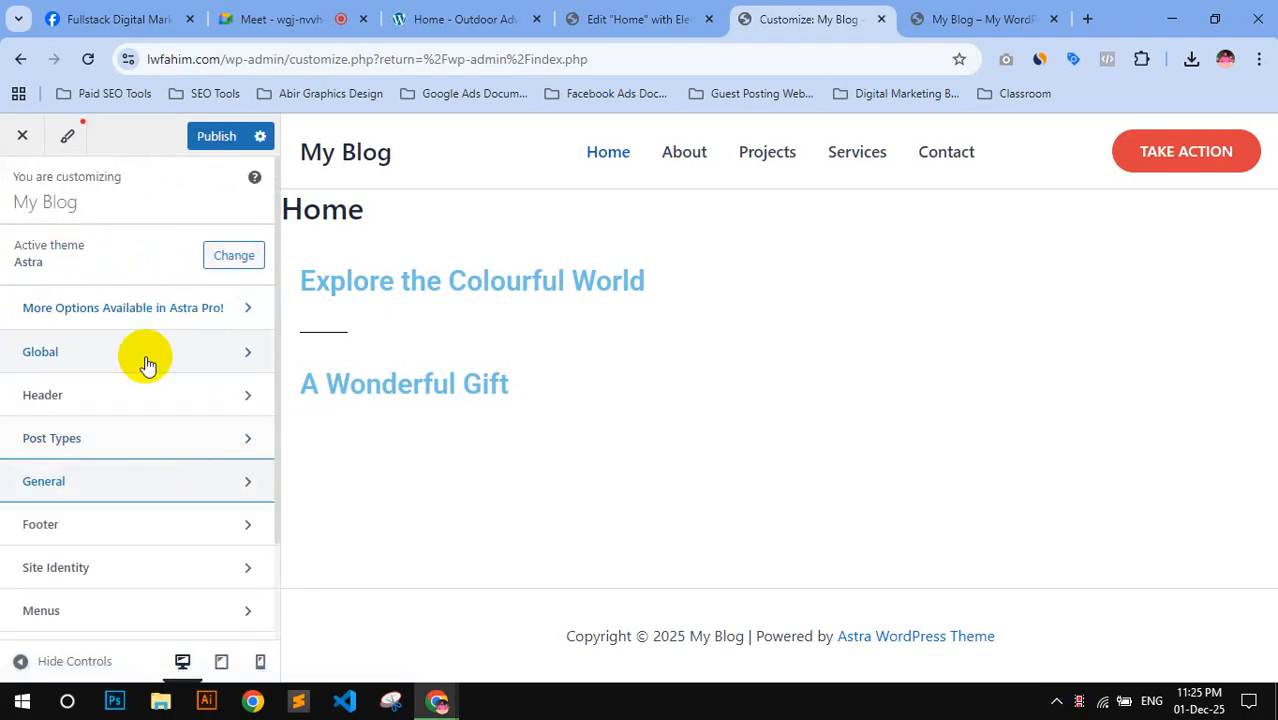
Step: Open the Global settings and look through the Typography options
click(146, 361)
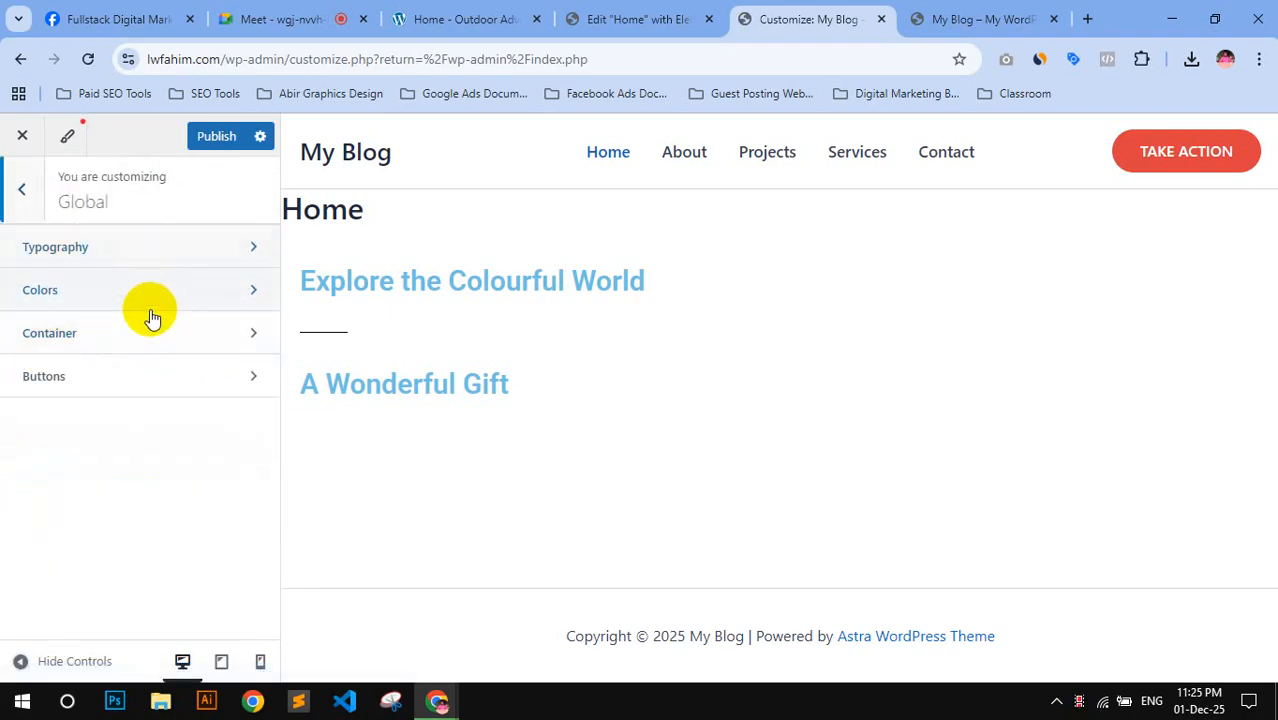
click(160, 258)
click(19, 190)
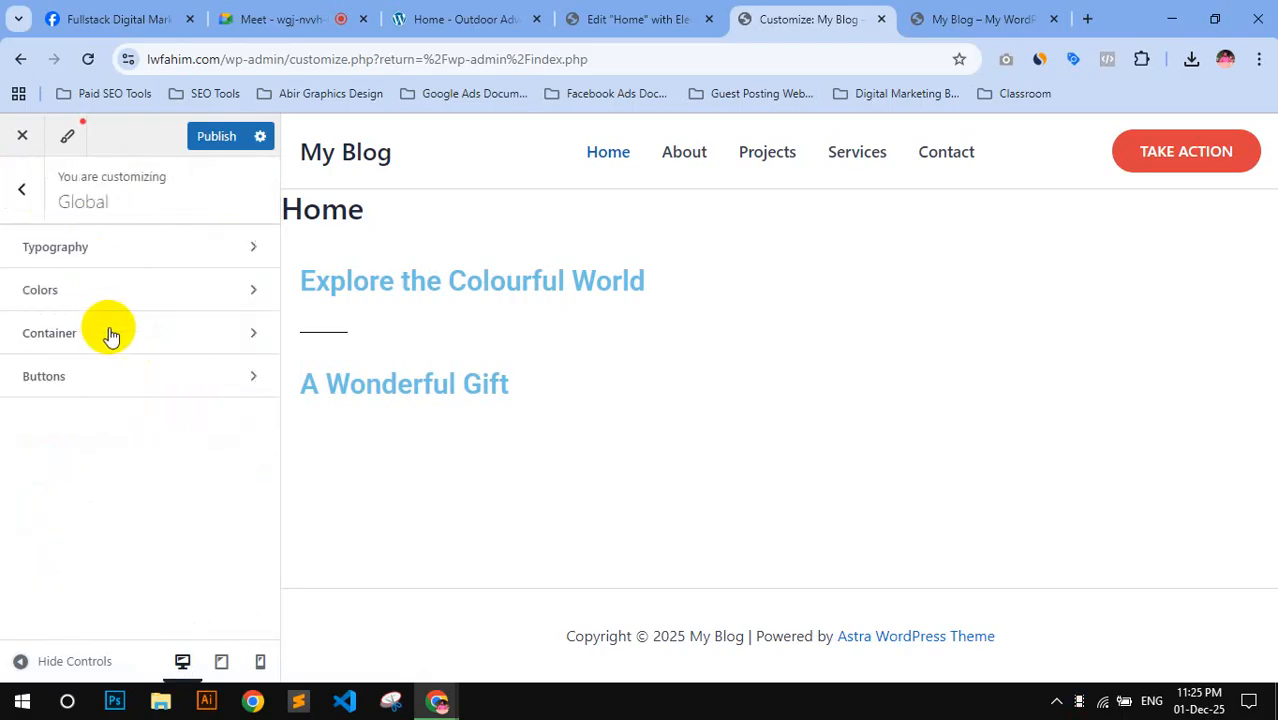
click(106, 258)
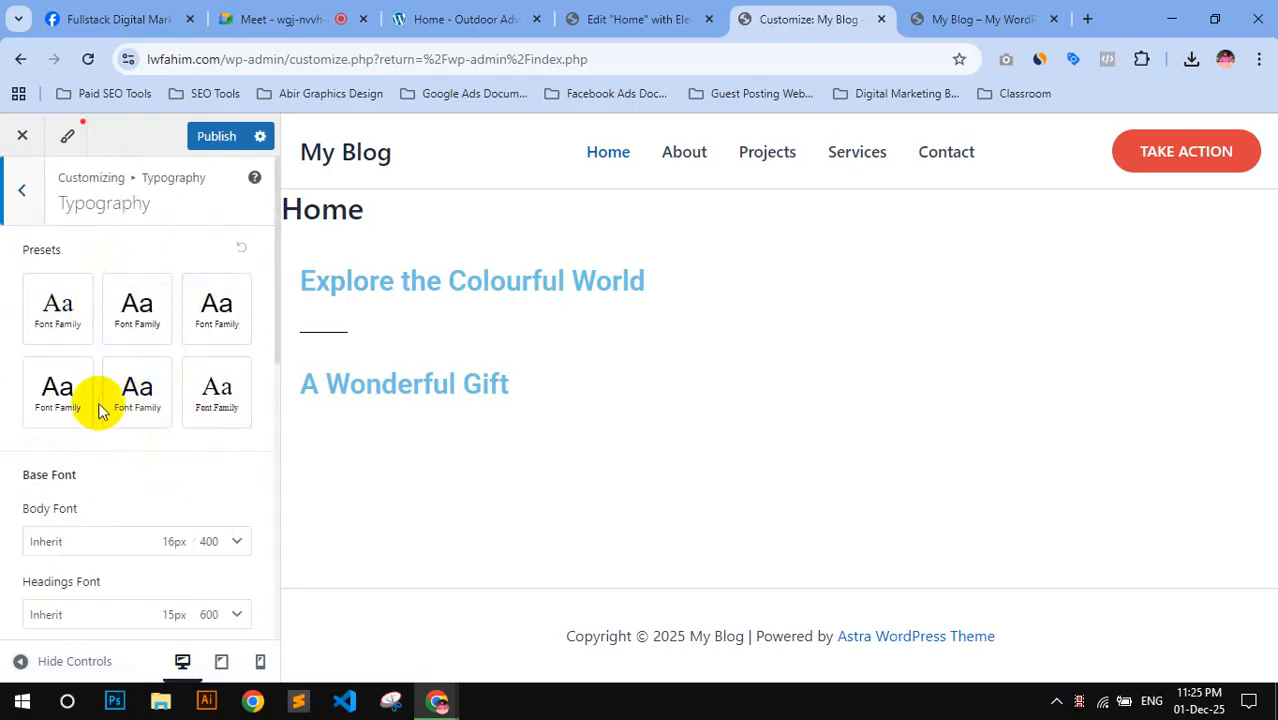
scroll(184, 330, down, 3)
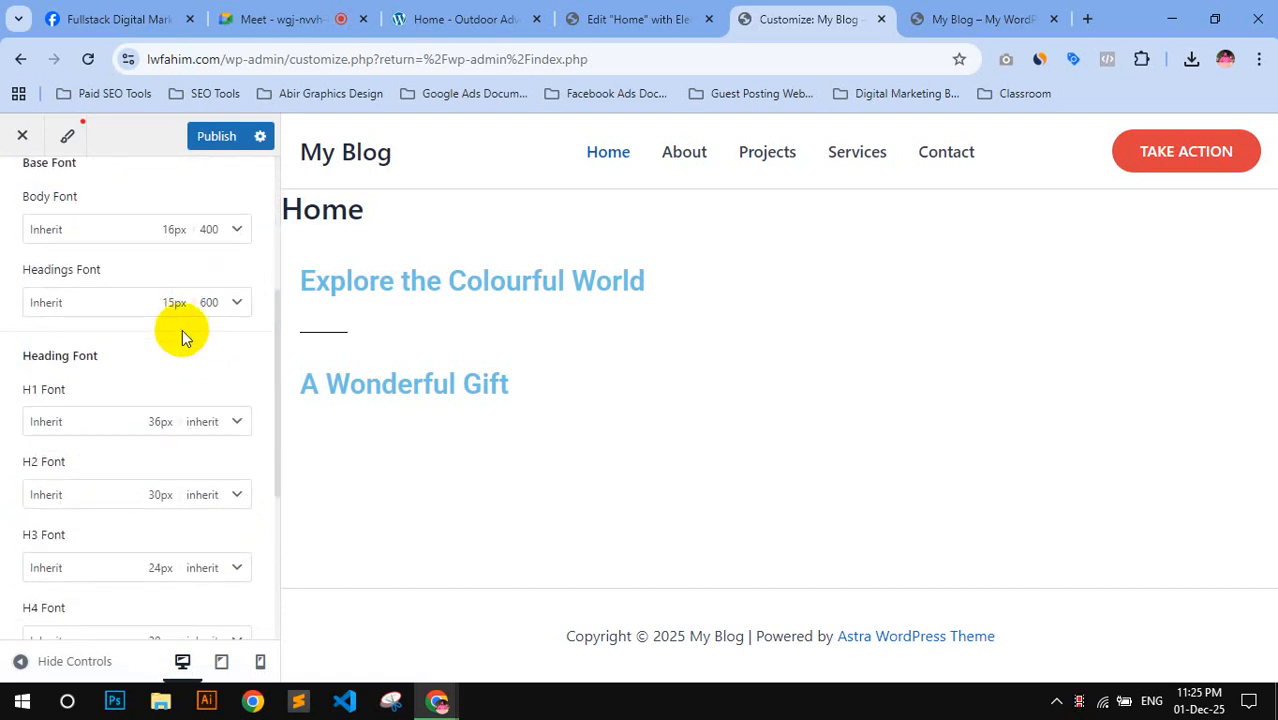
scroll(180, 340, down, 5)
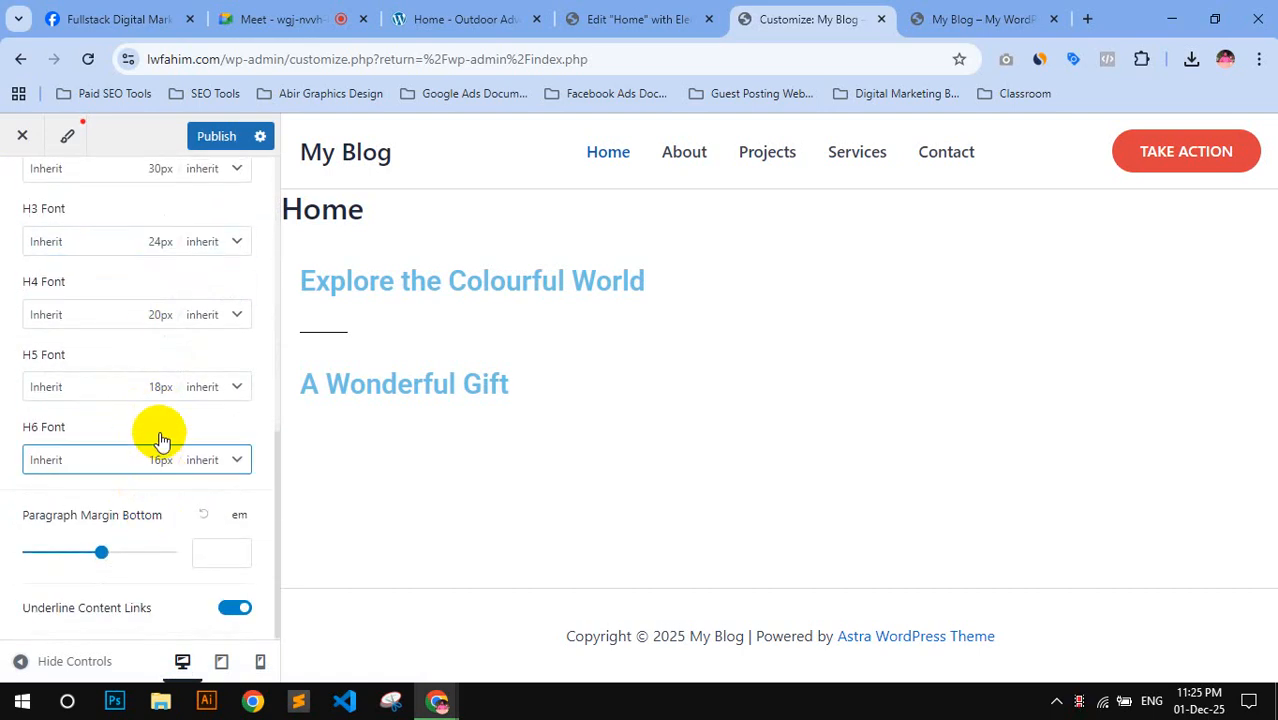
scroll(158, 435, up, 10)
click(26, 197)
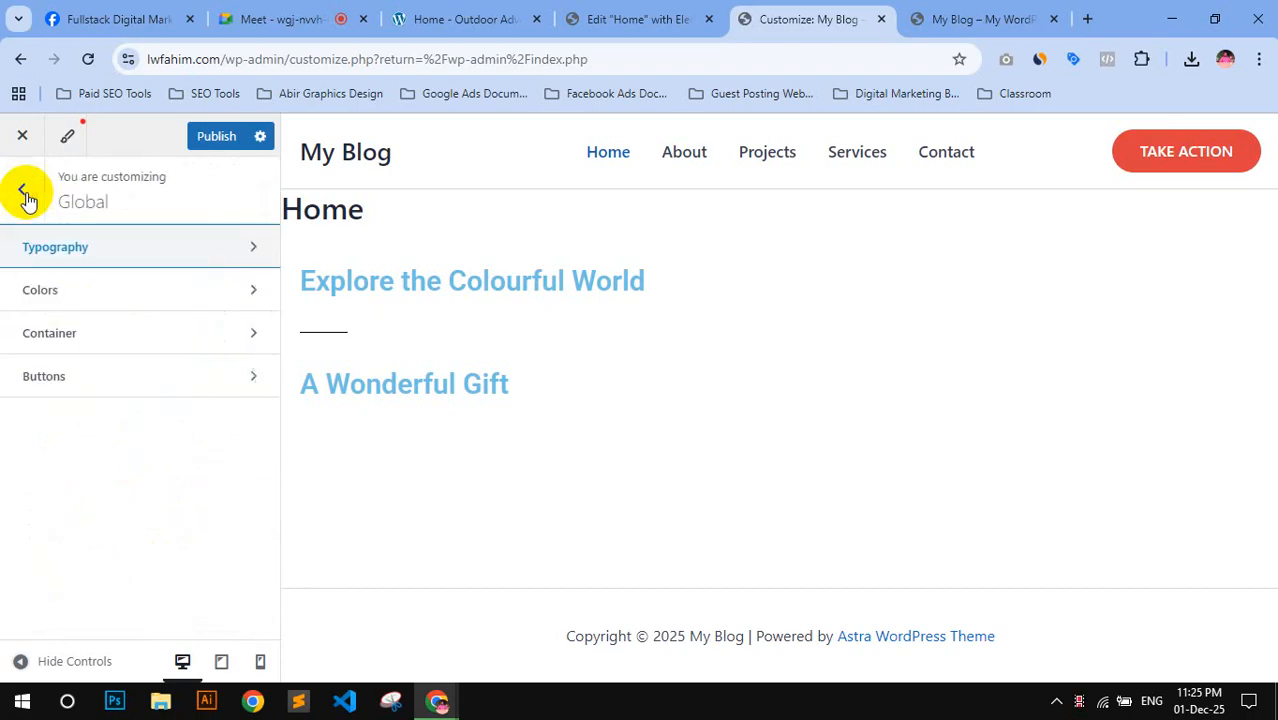
Step: Browse the Colors, Container and Buttons settings, then return to the main Customizer panel
click(112, 289)
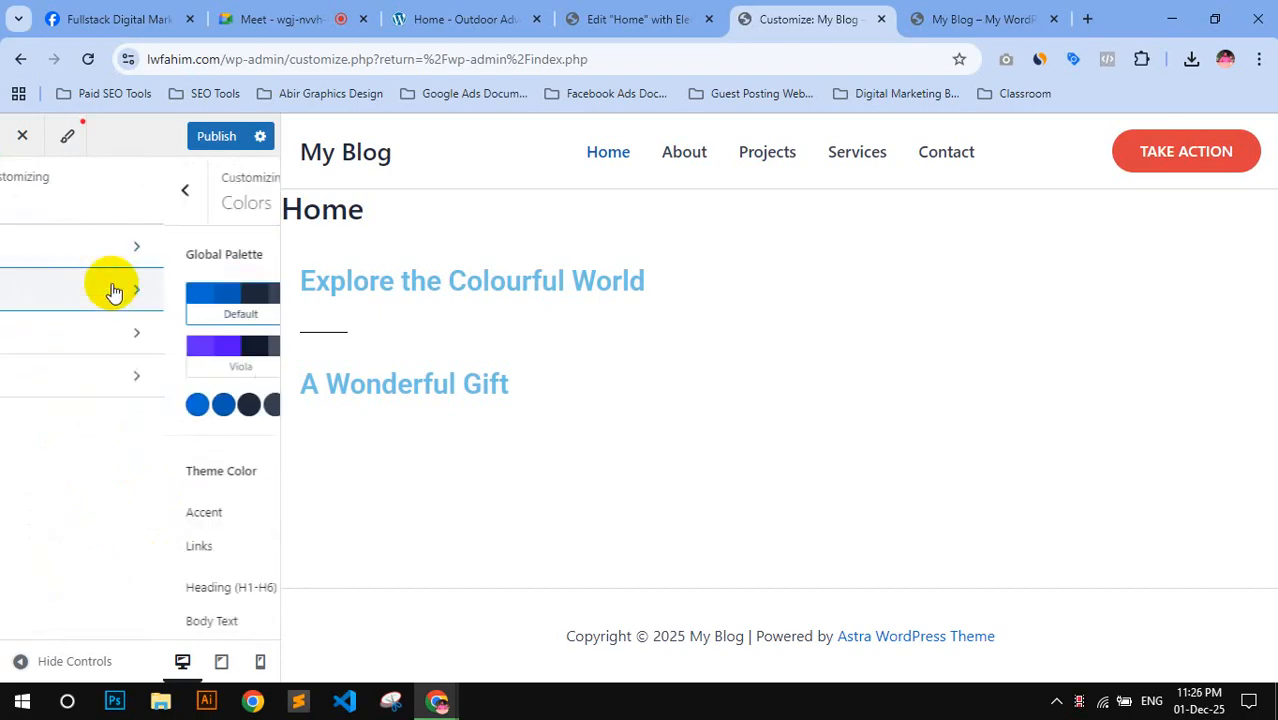
click(24, 193)
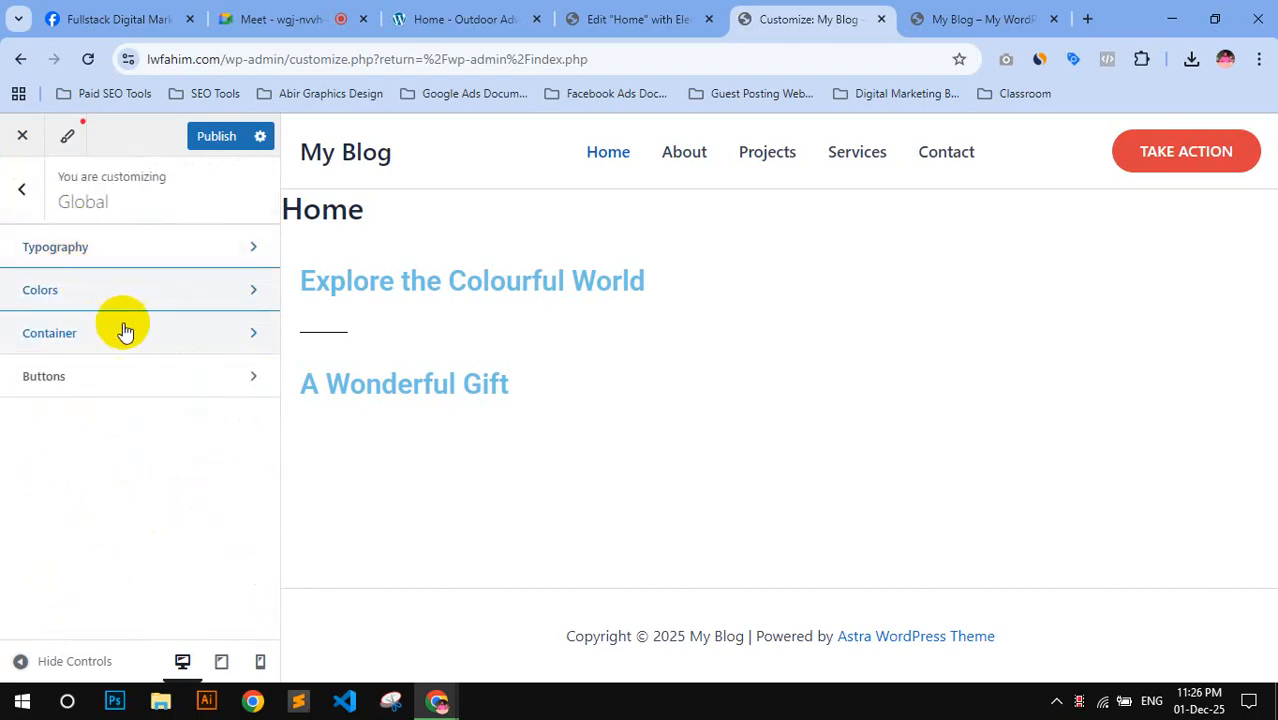
click(124, 333)
click(22, 195)
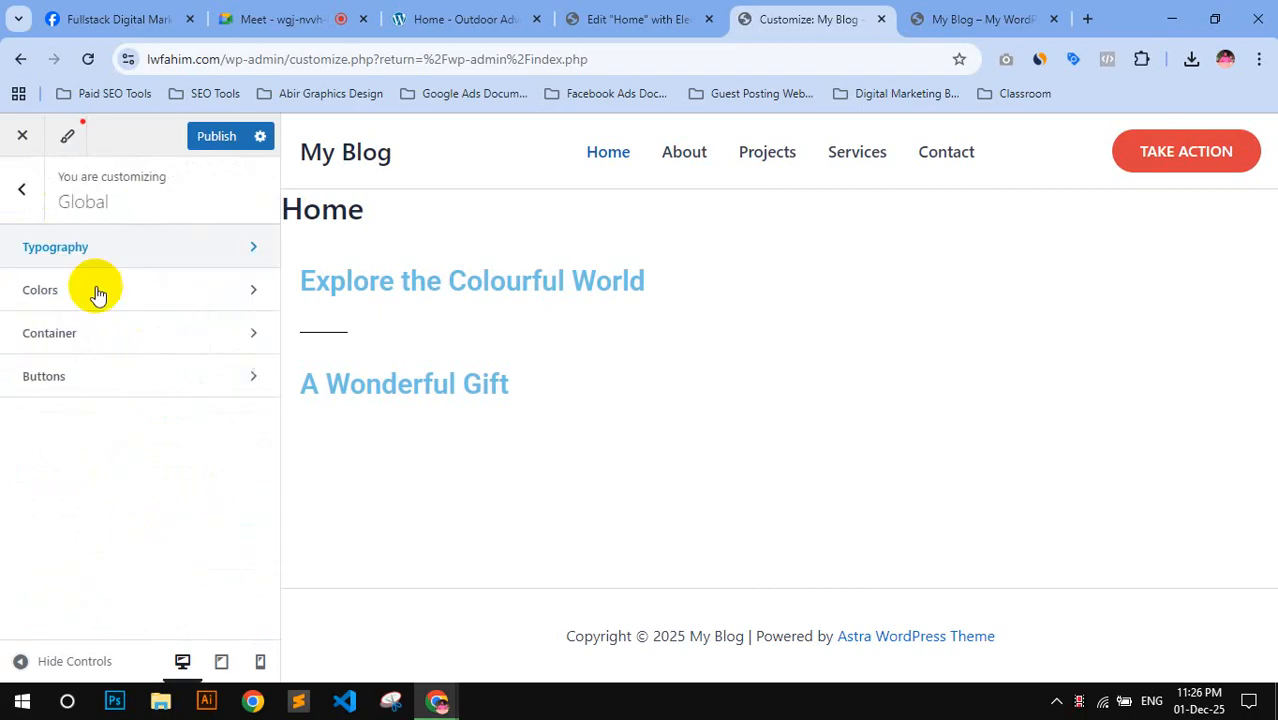
click(113, 372)
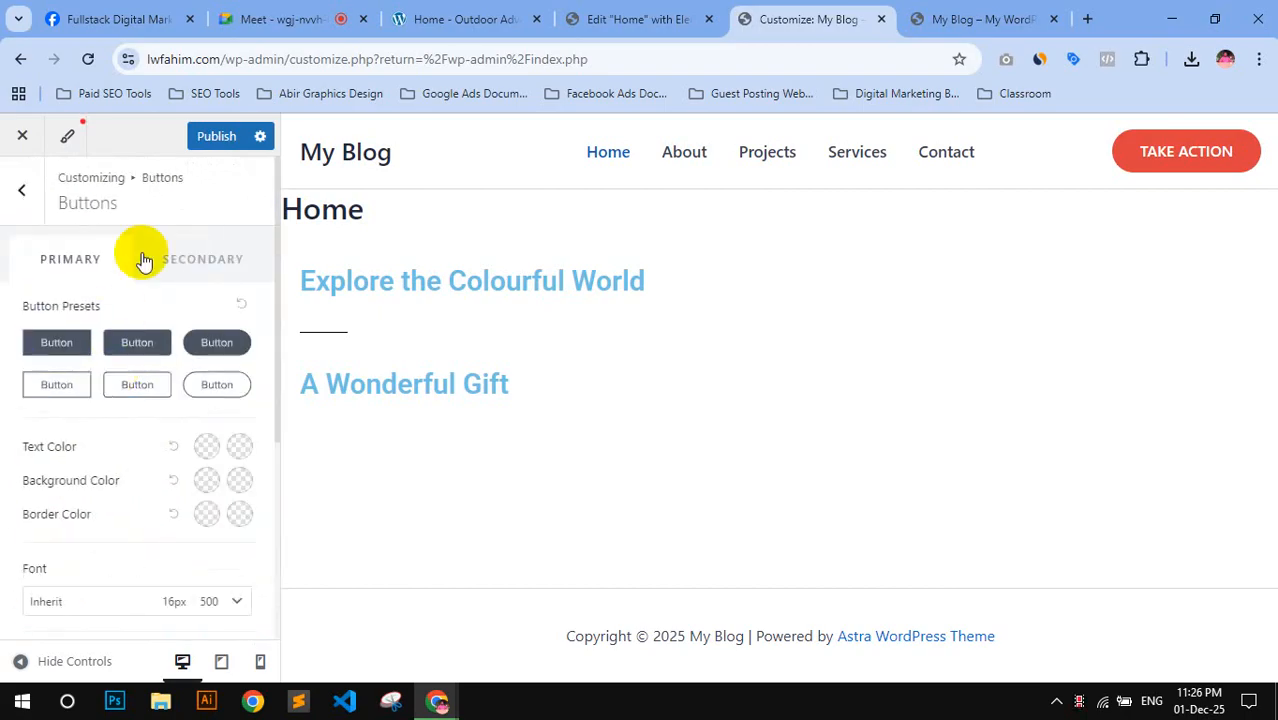
click(24, 194)
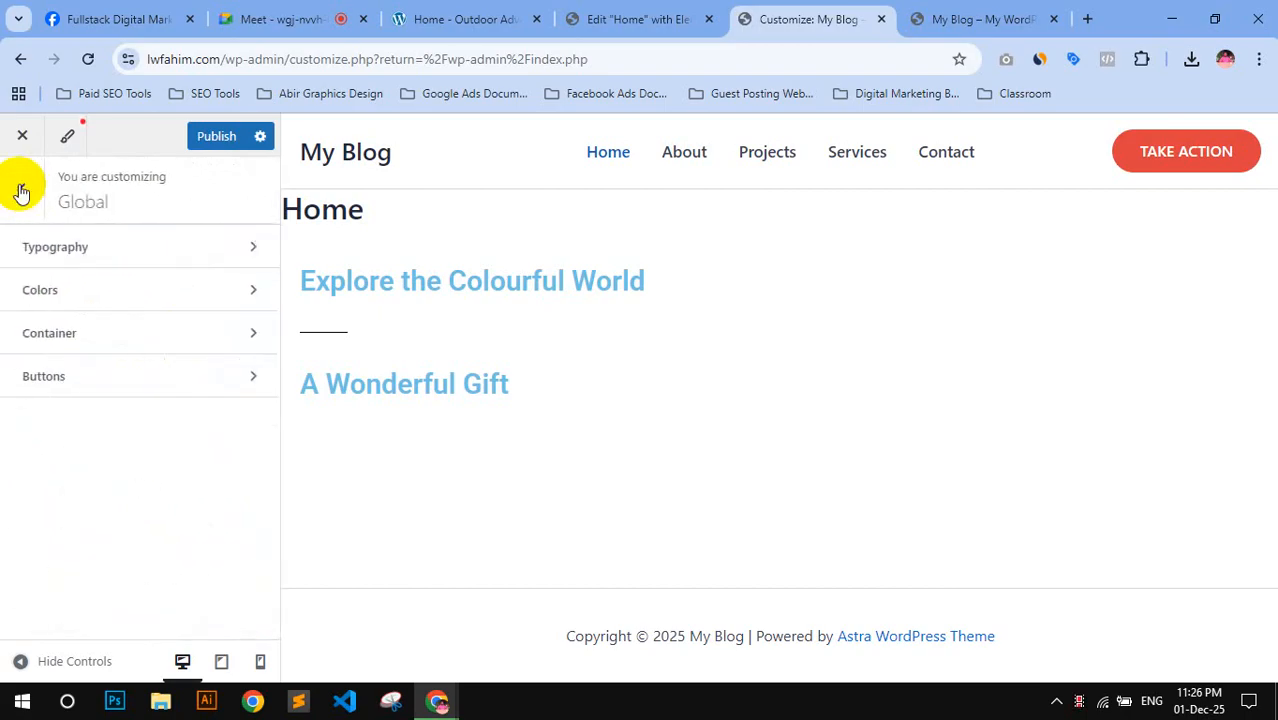
click(23, 192)
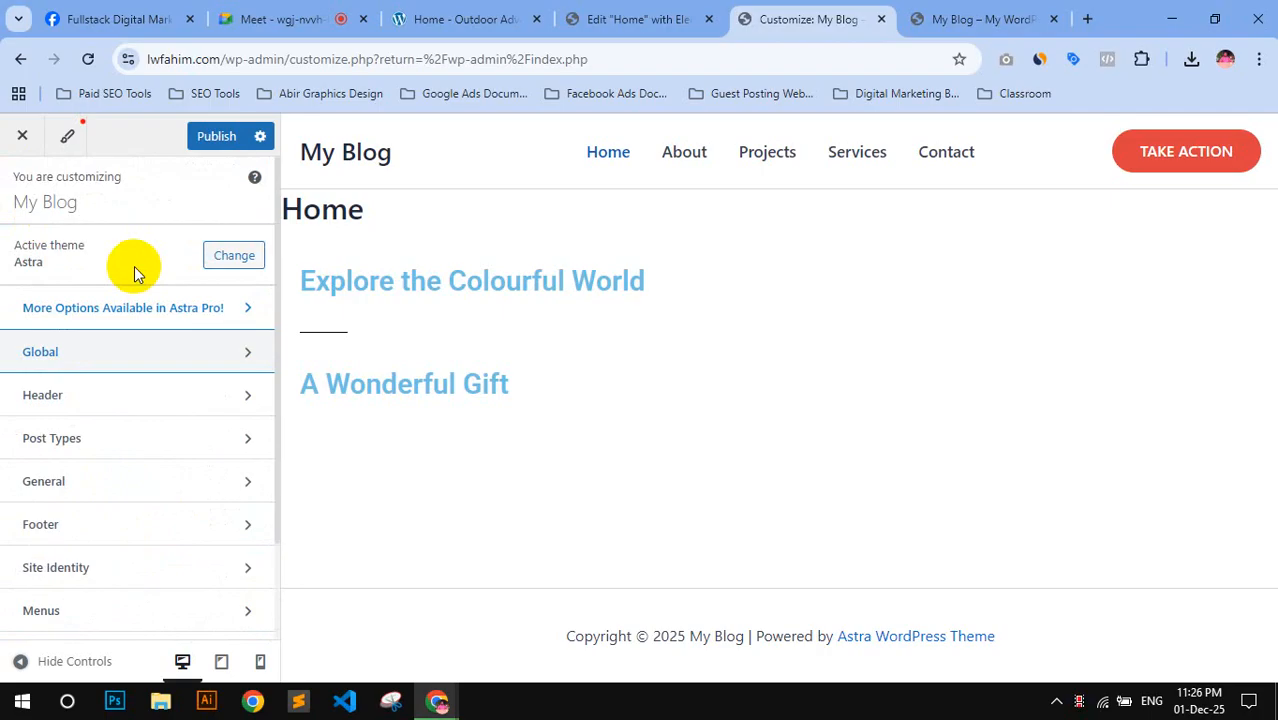
Step: Open the Header settings and view the header's width and margin design options
click(97, 412)
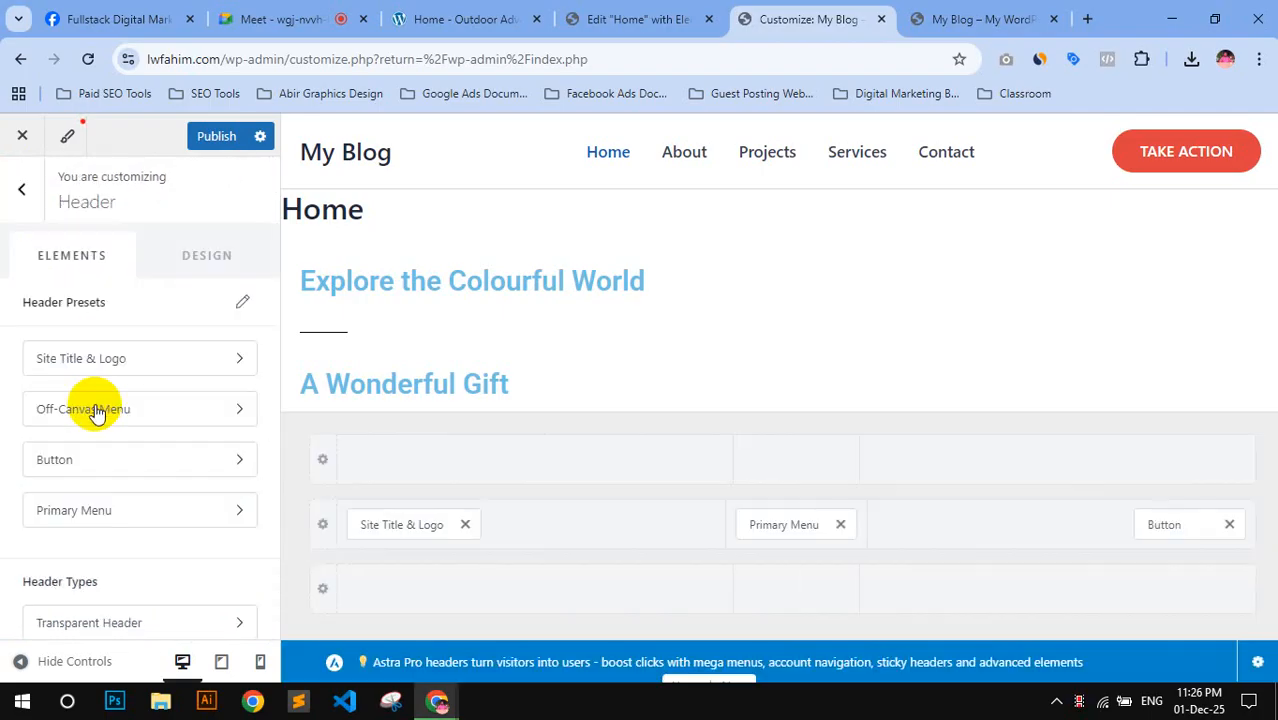
scroll(110, 400, down, 1)
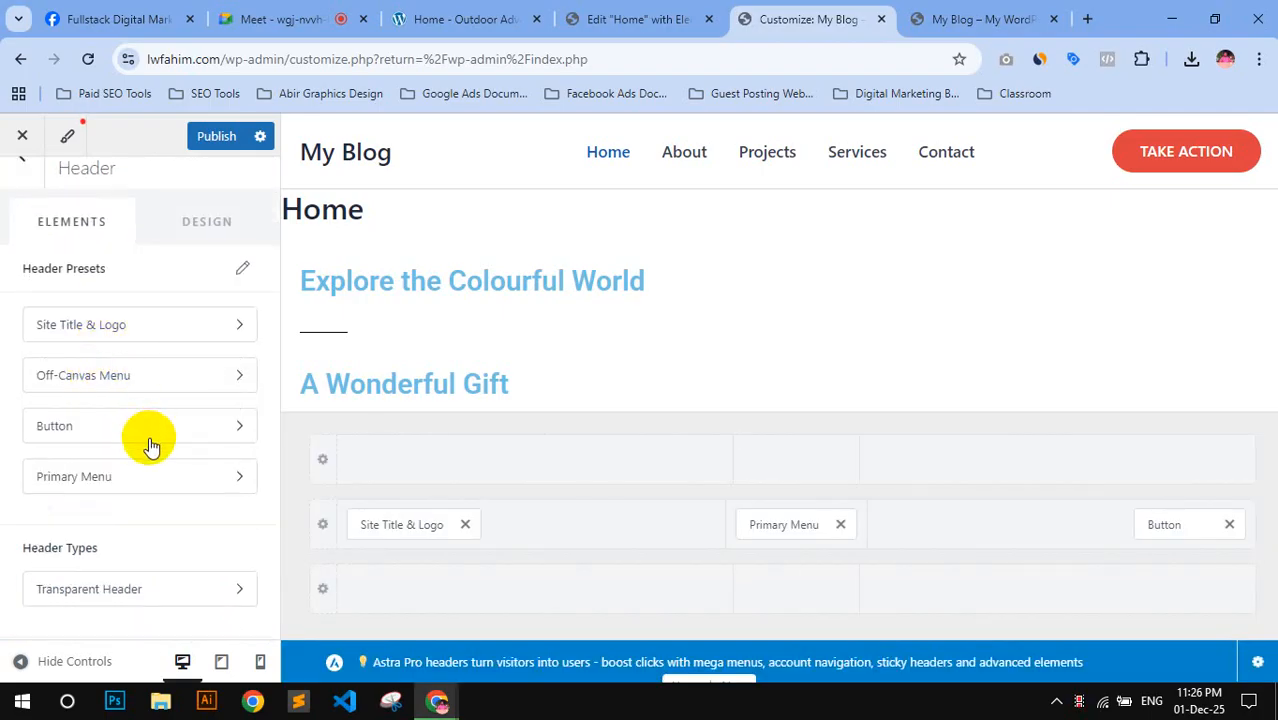
scroll(490, 410, down, 2)
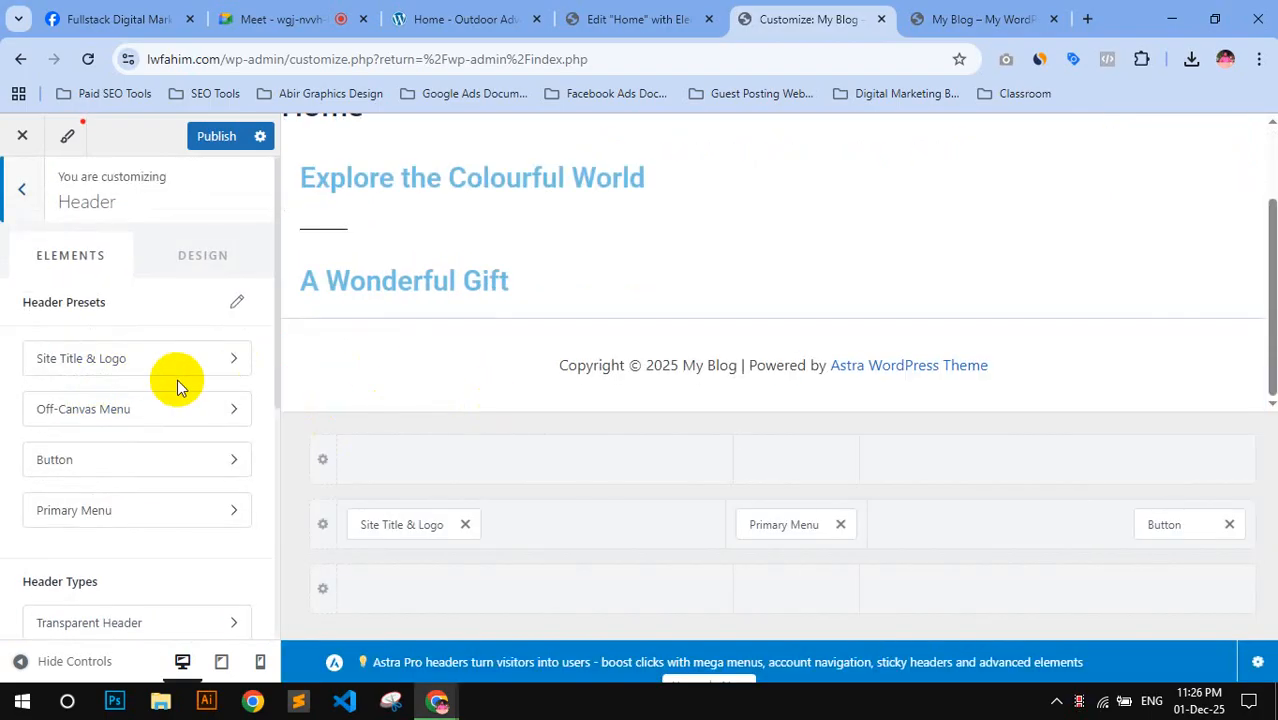
scroll(181, 380, down, 3)
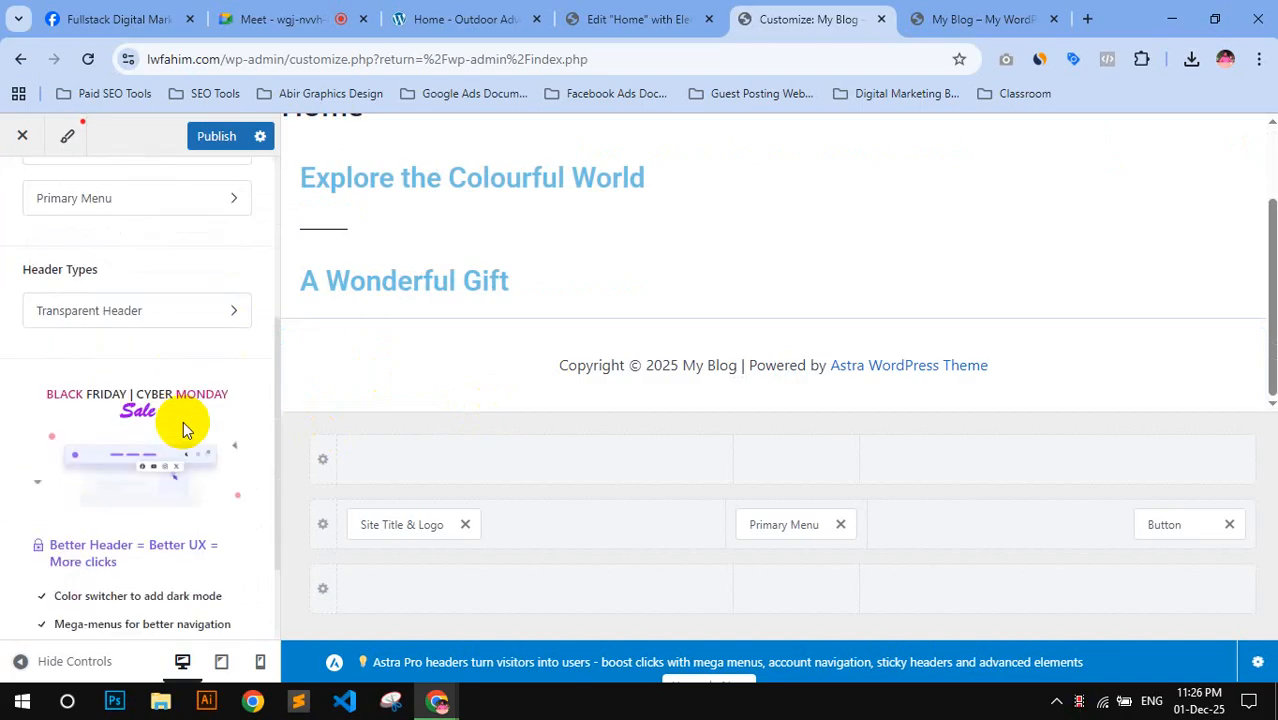
scroll(183, 430, down, 1)
scroll(183, 428, up, 5)
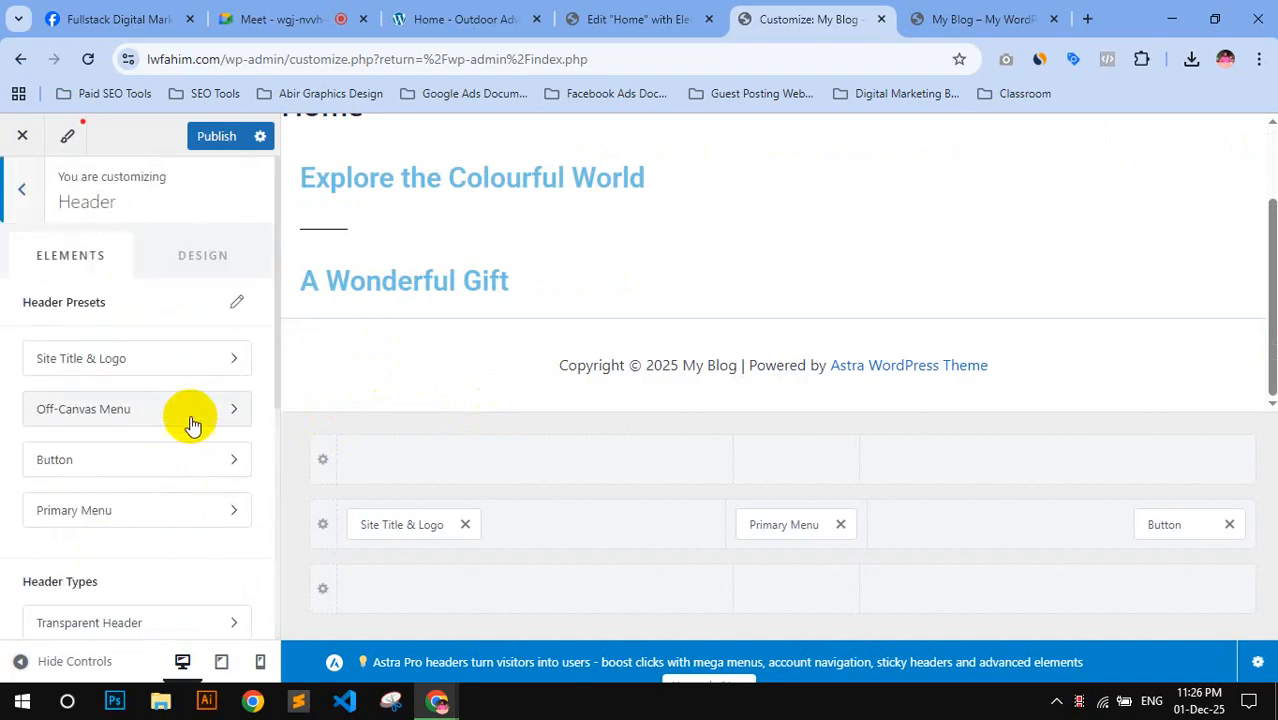
click(181, 257)
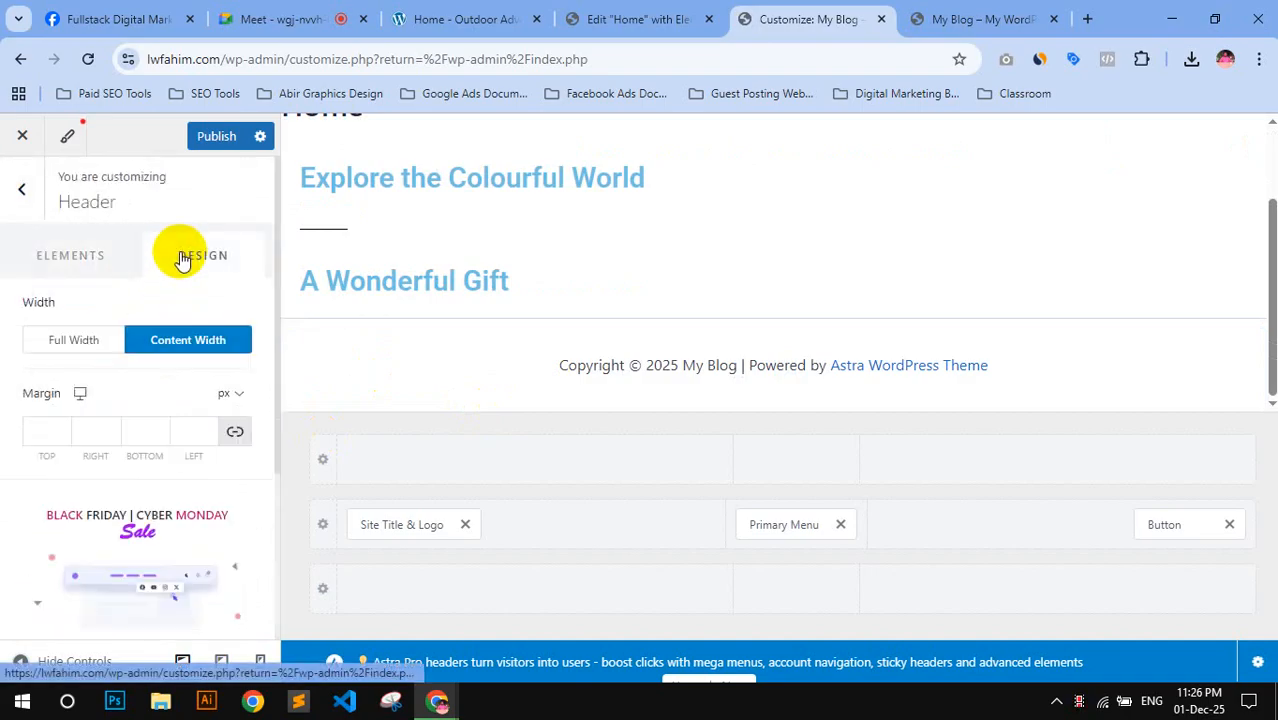
click(36, 248)
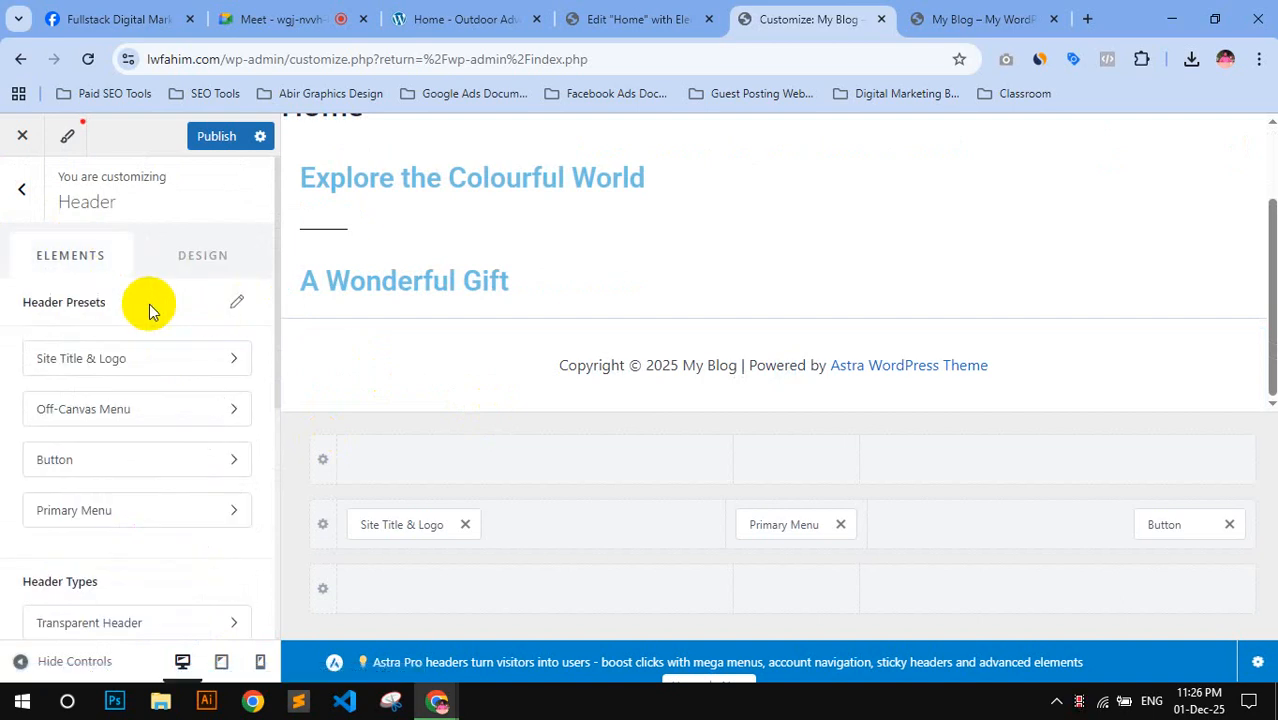
Step: Browse the Site Title & Logo and Off-Canvas Menu header settings
click(191, 362)
scroll(134, 441, down, 4)
scroll(134, 430, up, 4)
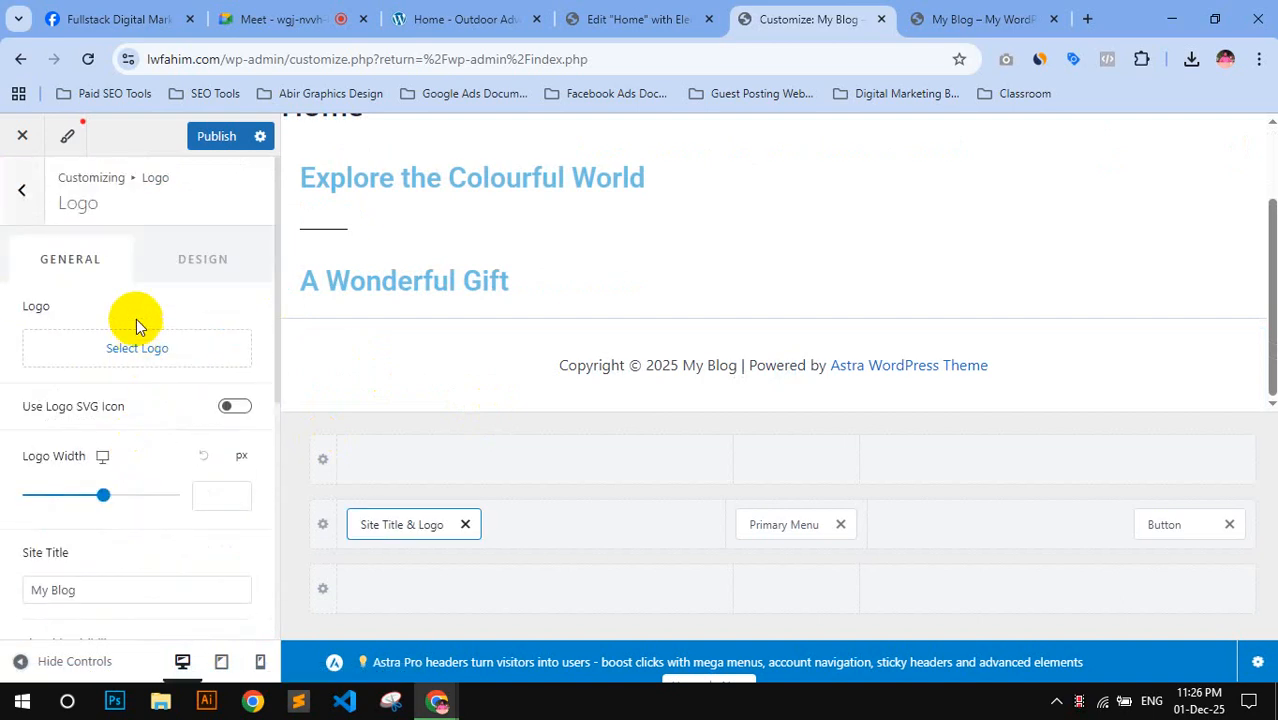
scroll(136, 319, down, 5)
scroll(166, 372, up, 5)
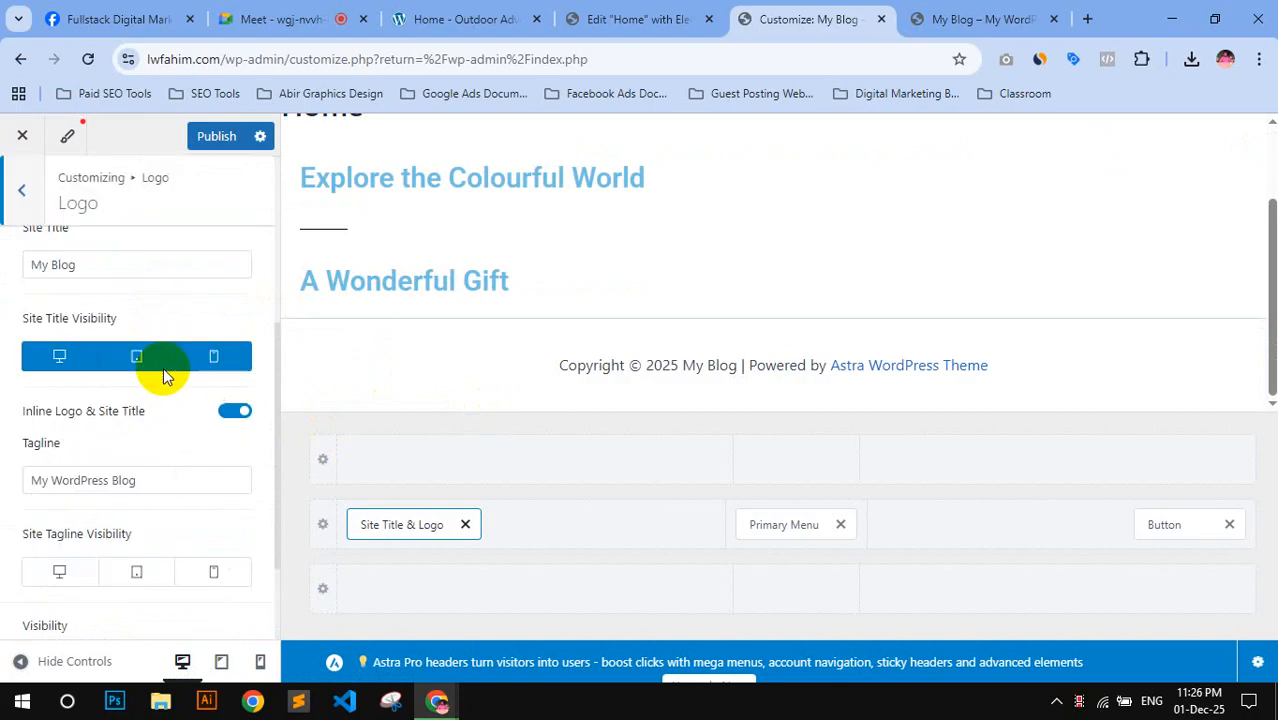
click(20, 190)
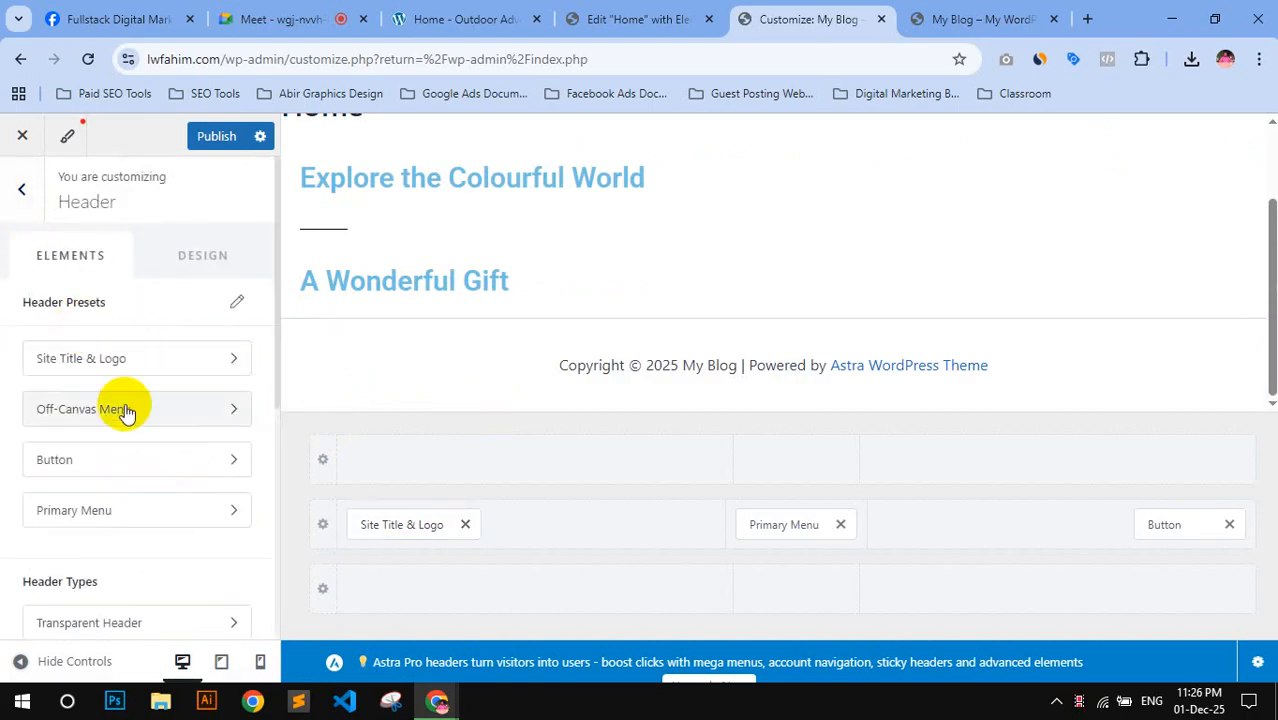
click(125, 410)
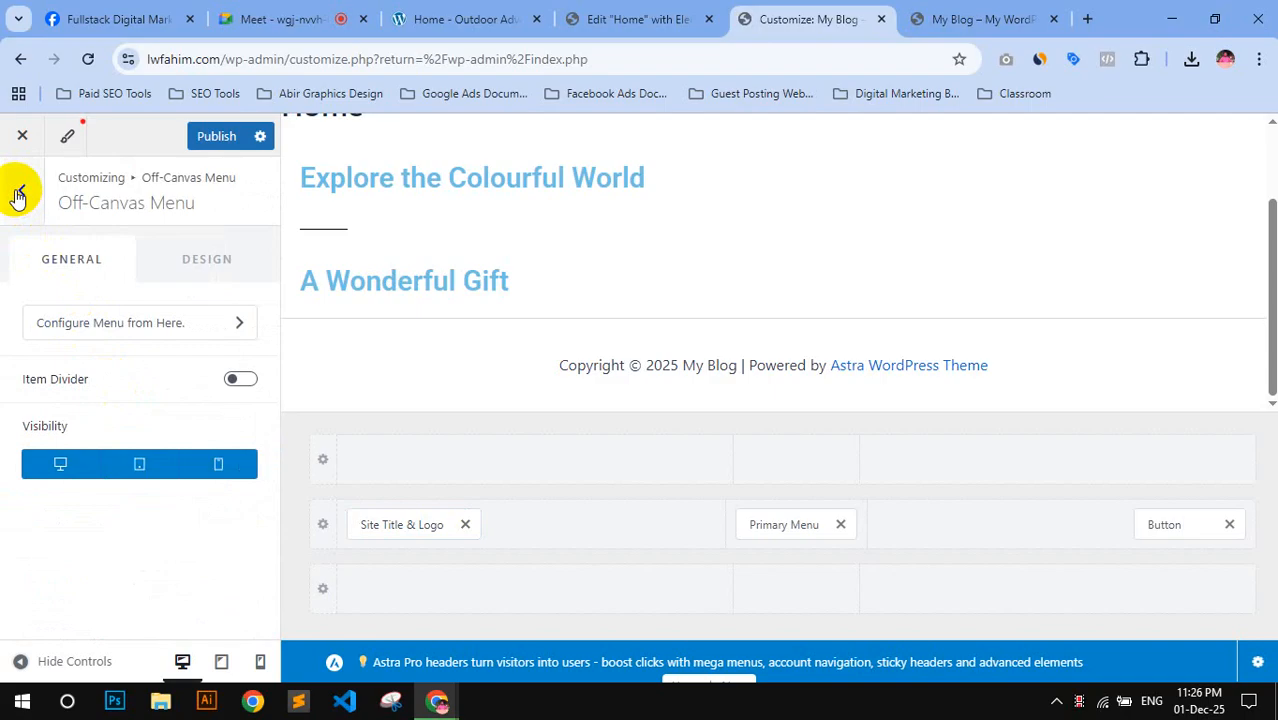
click(18, 192)
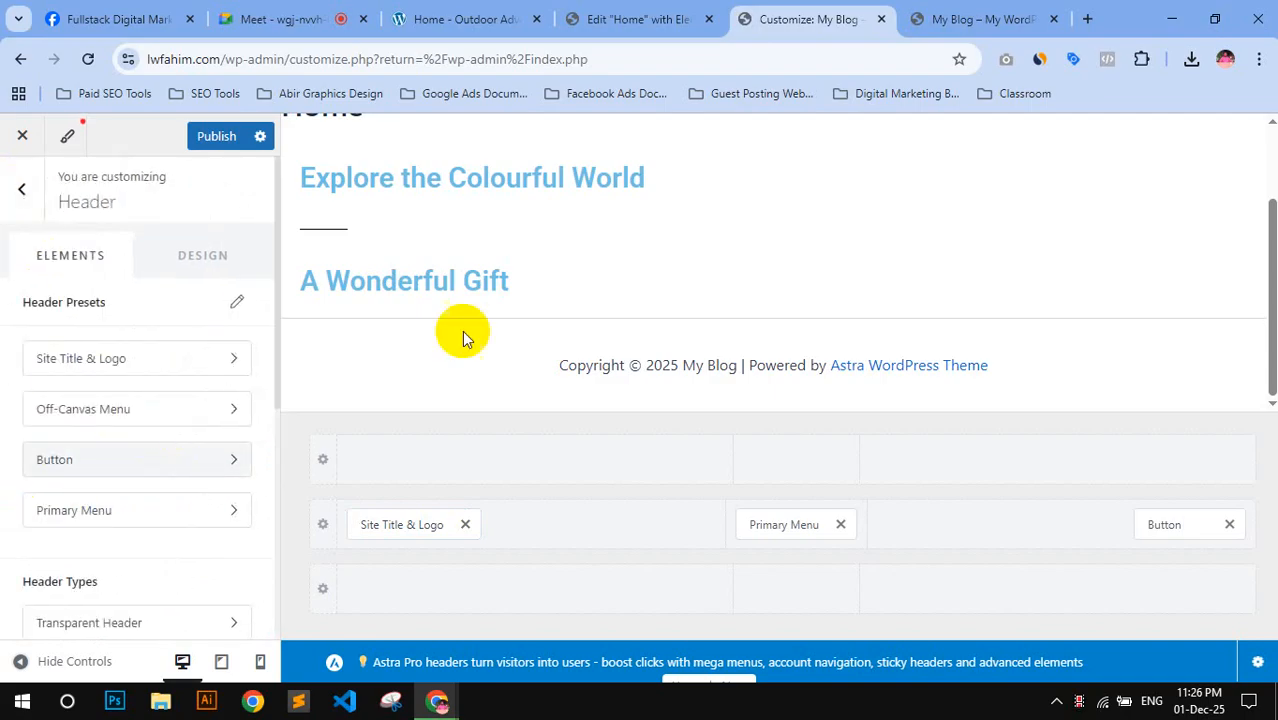
Step: Compare against the Outdoor Adventure reference demo, then return to the Customizer's header settings
click(640, 19)
click(455, 19)
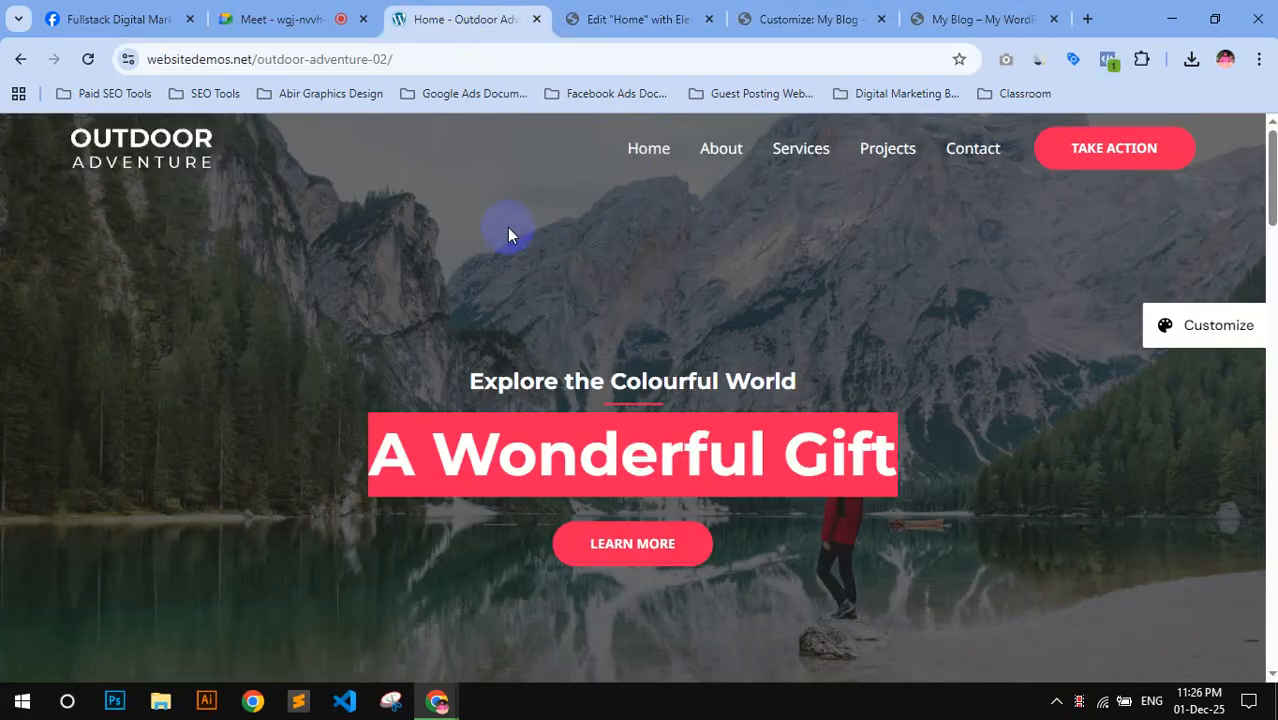
scroll(488, 230, down, 2)
scroll(479, 220, up, 2)
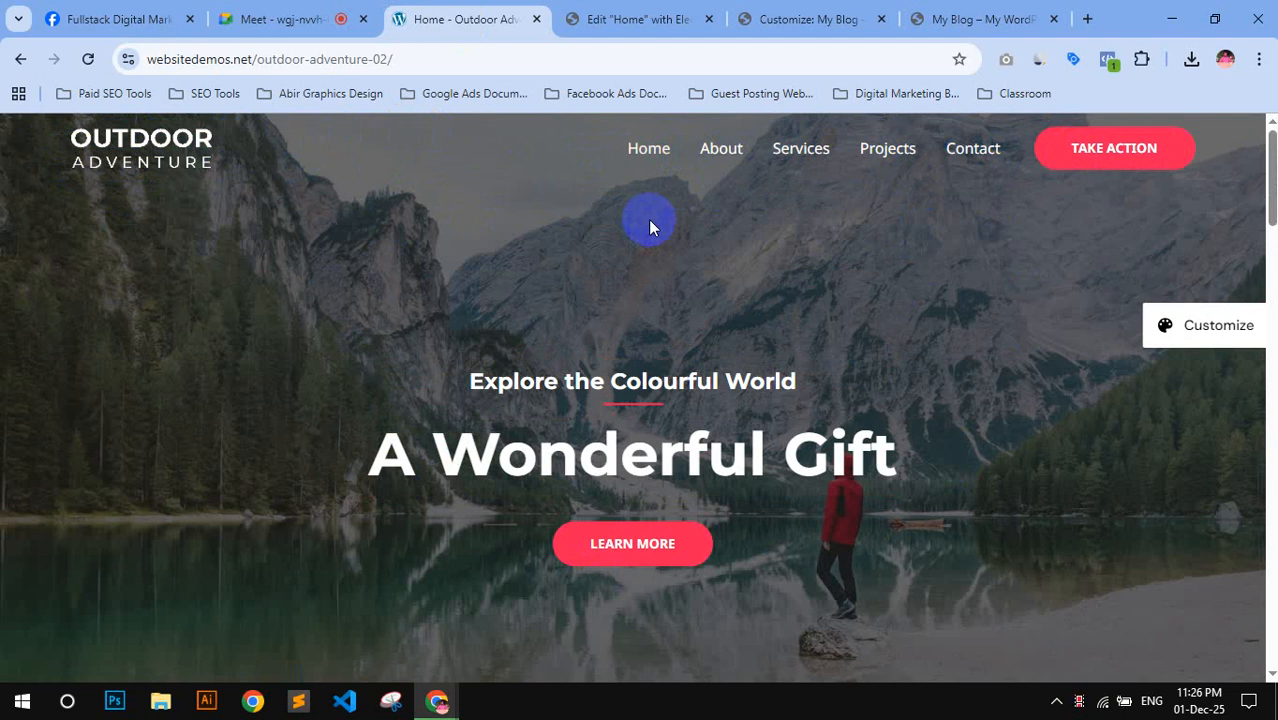
click(278, 19)
click(590, 17)
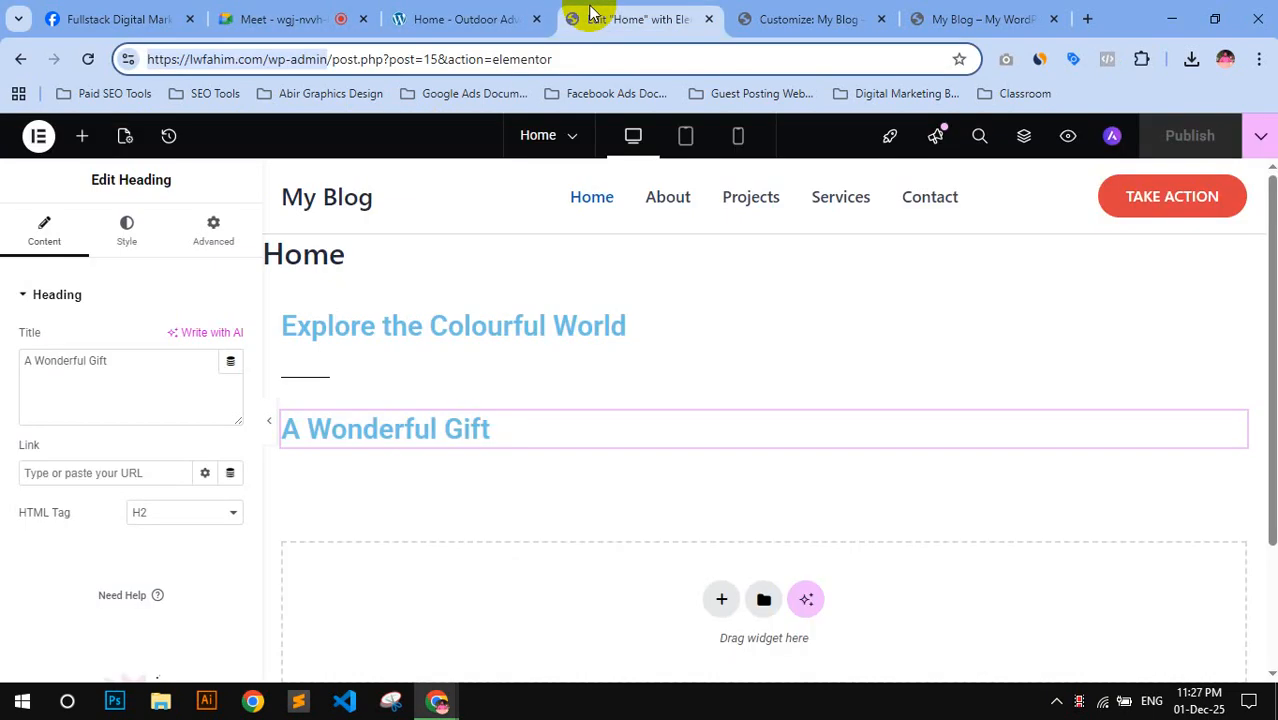
click(460, 17)
click(619, 16)
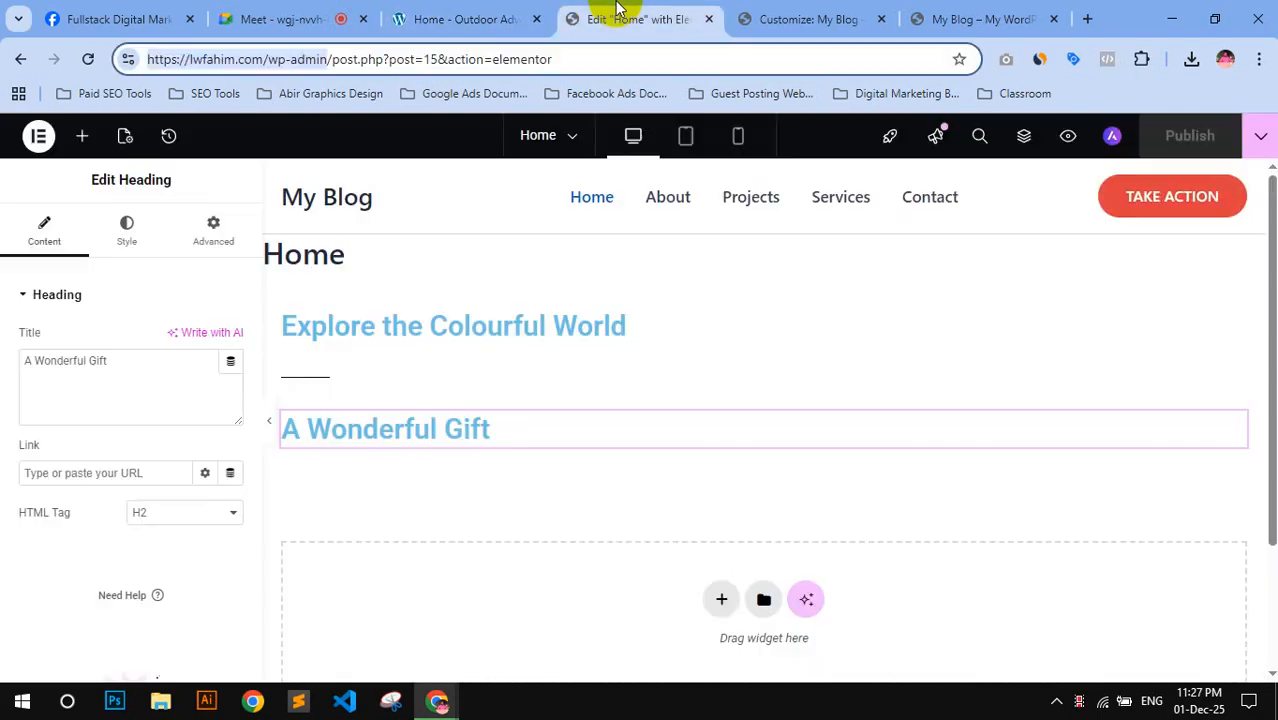
click(779, 20)
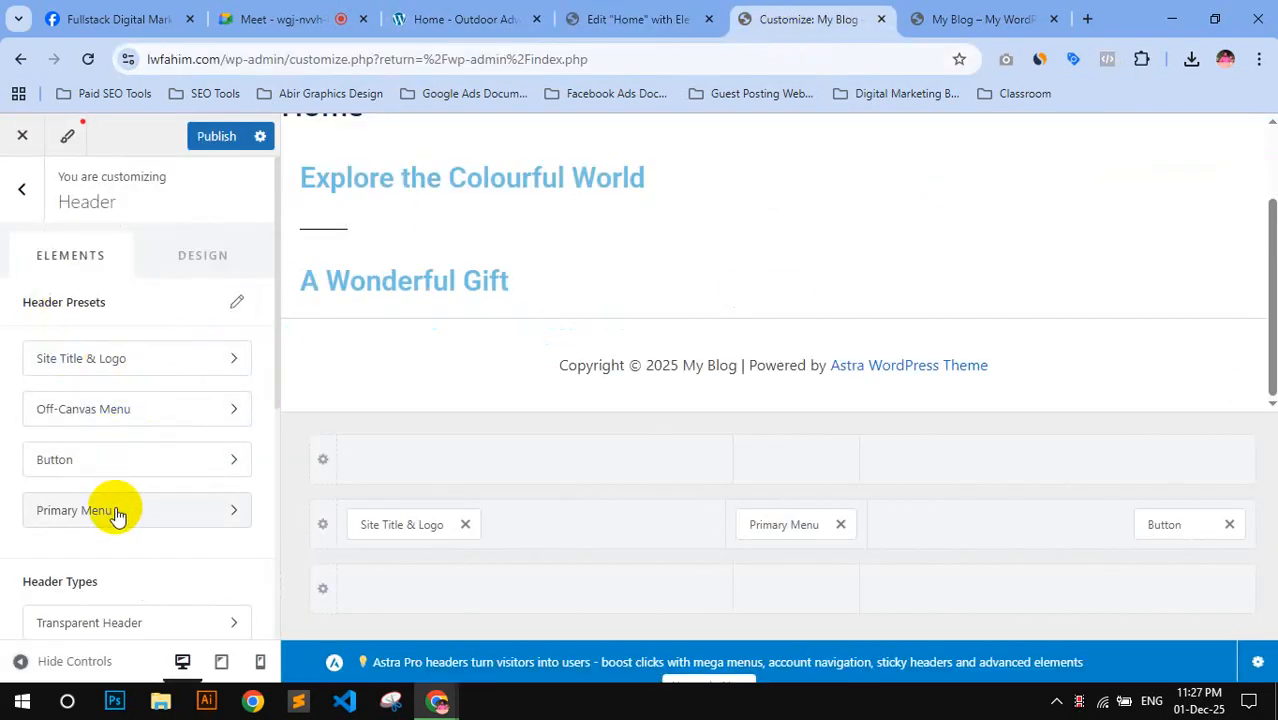
scroll(118, 515, down, 2)
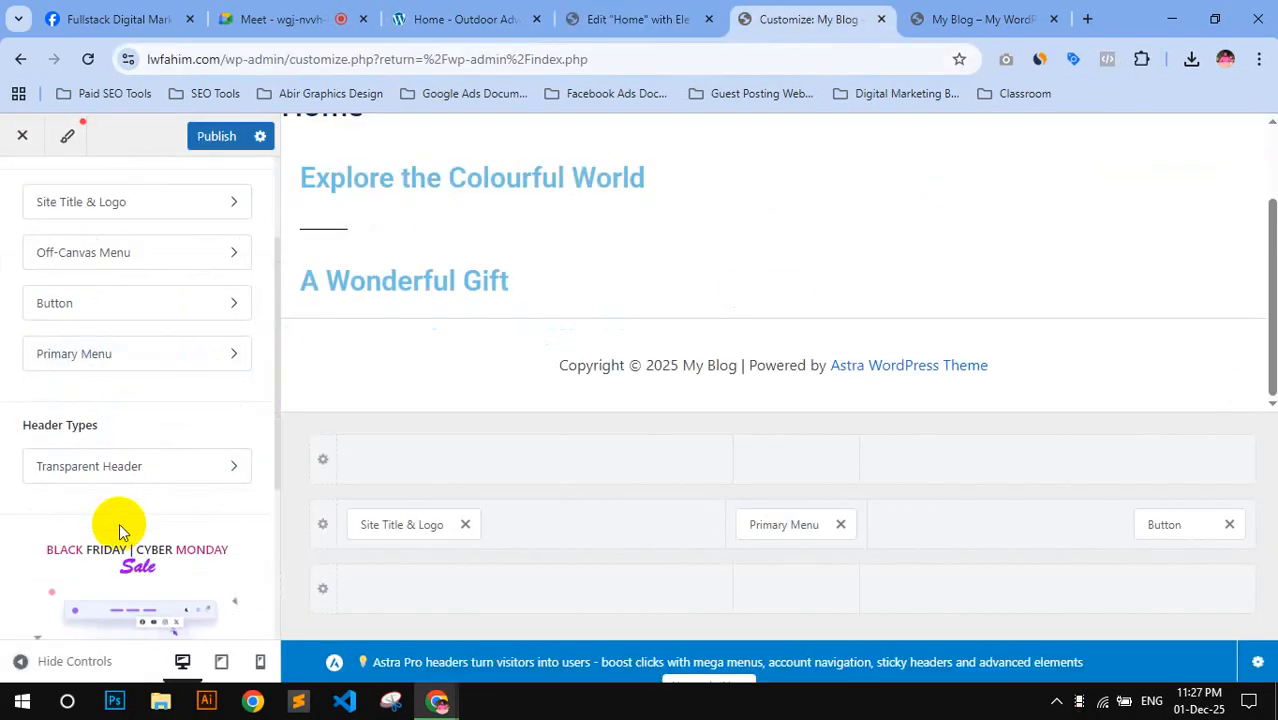
Step: Turn on the transparent header with Enable on Complete Website and publish
click(140, 470)
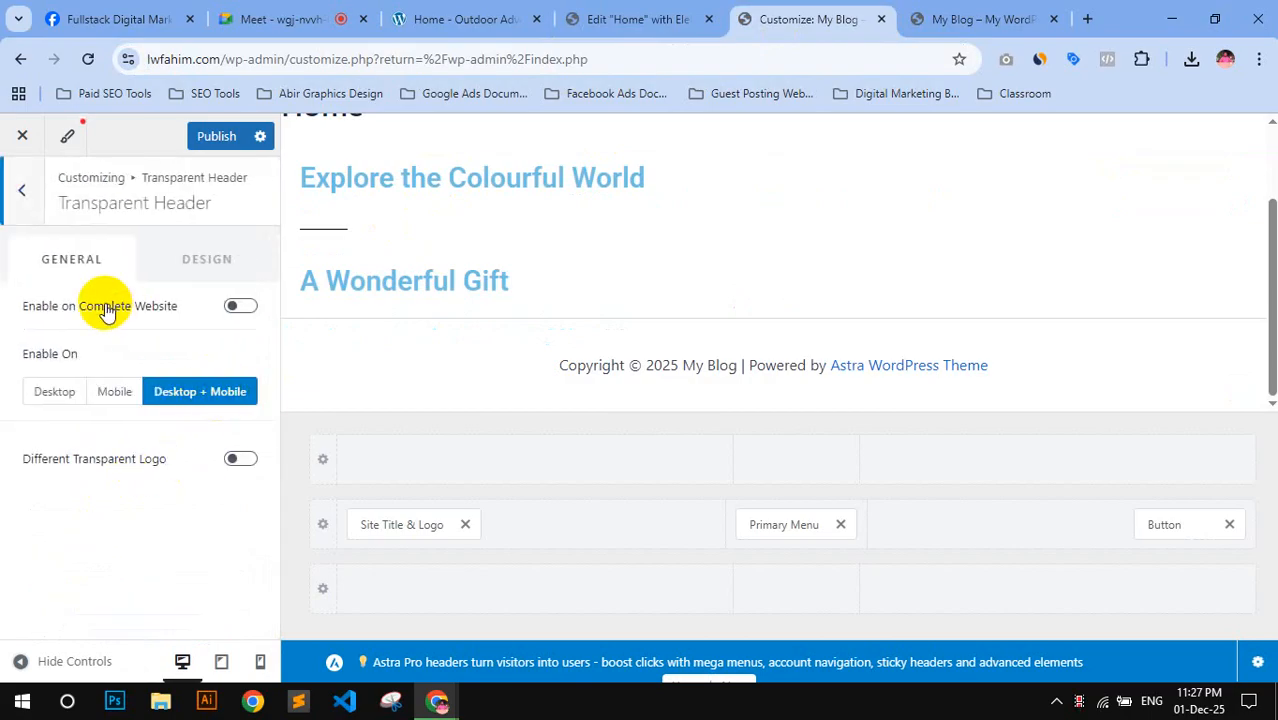
click(240, 305)
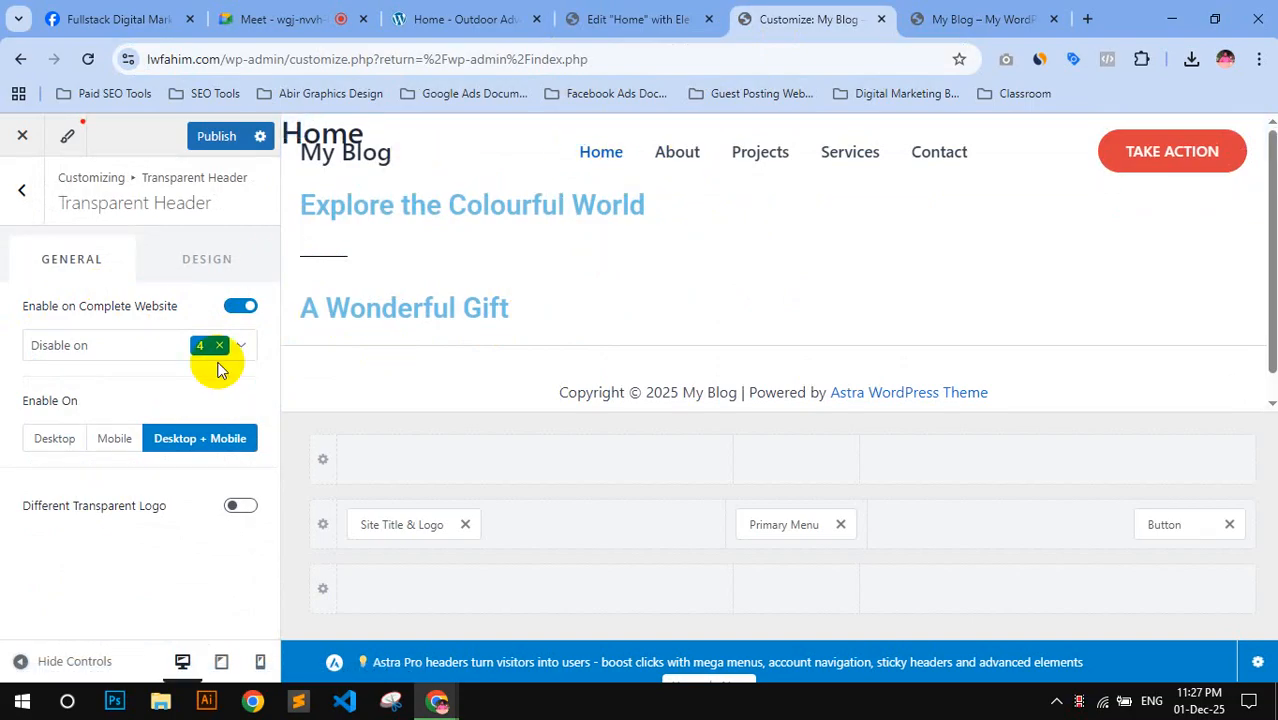
click(205, 140)
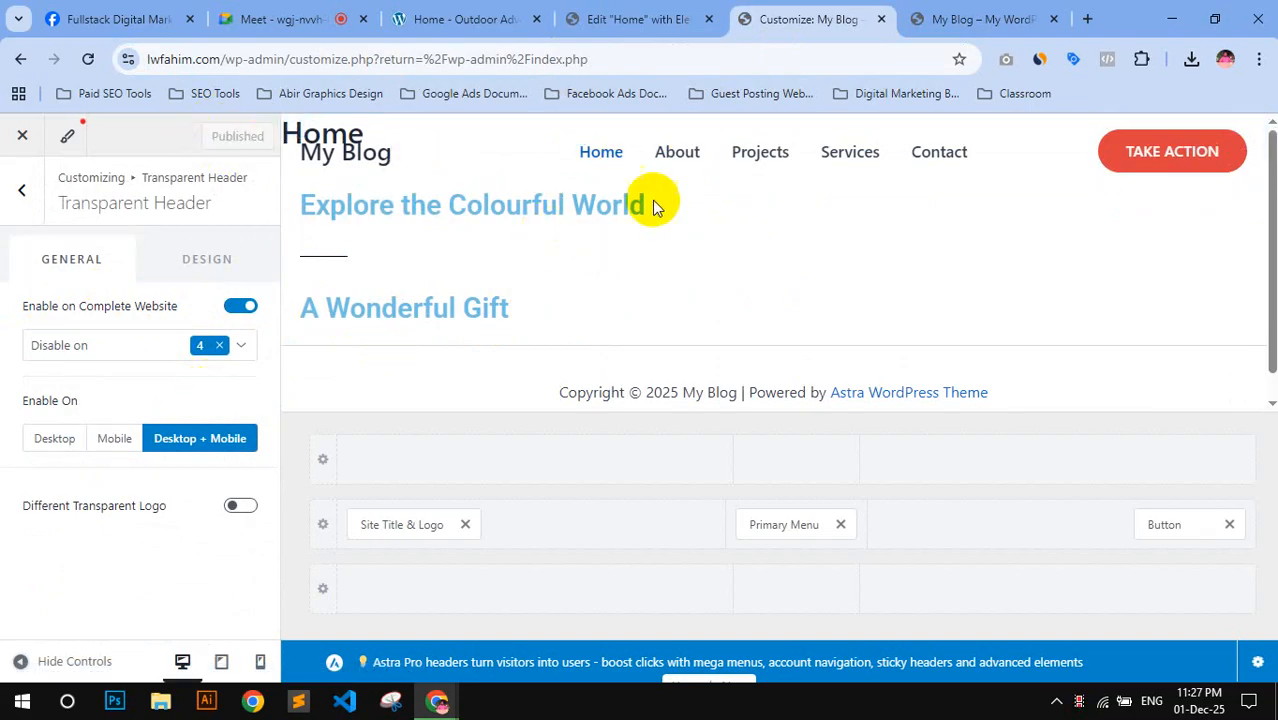
Step: Reload the live site to see the transparent header and compare with the Outdoor Adventure demo
click(1033, 10)
click(88, 59)
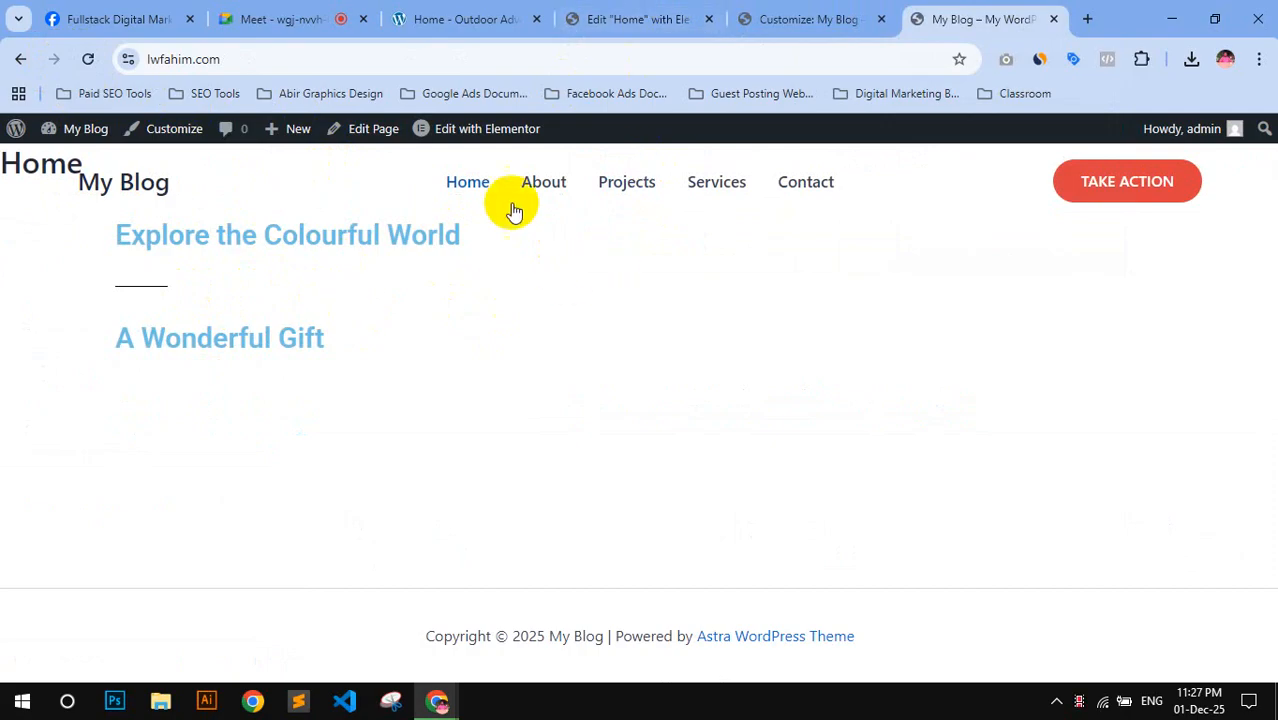
click(605, 17)
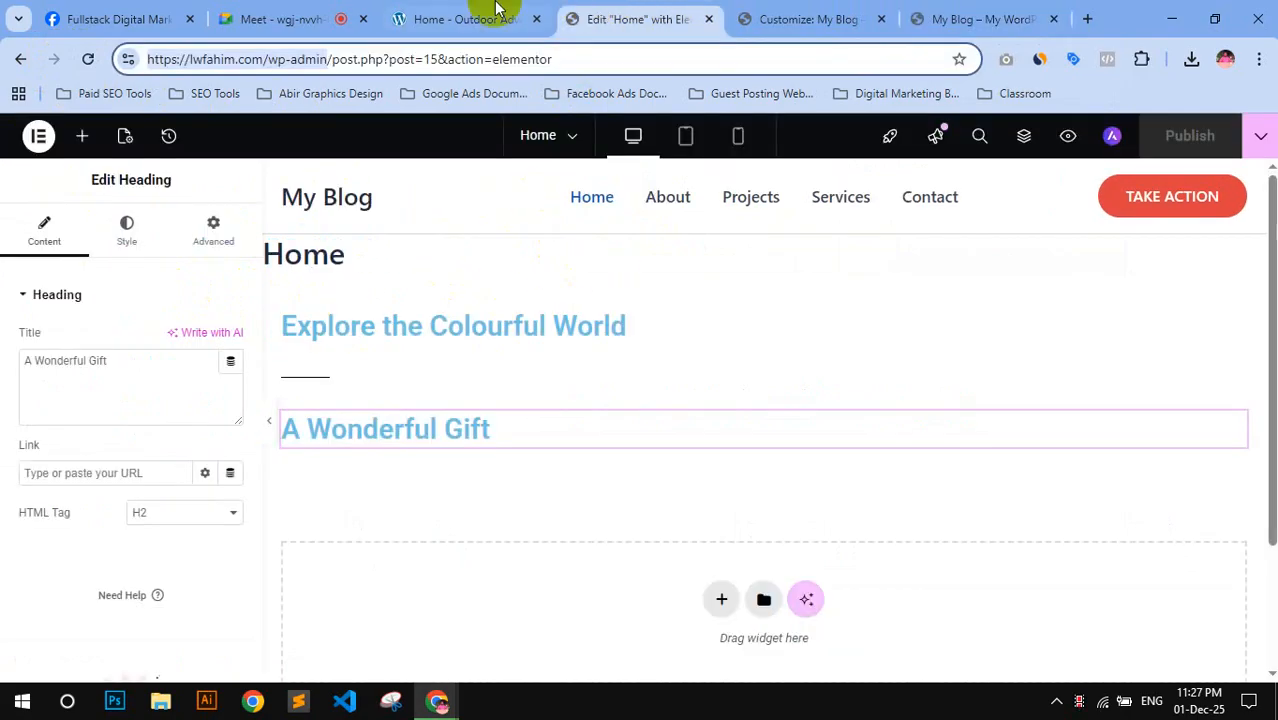
click(475, 10)
click(648, 19)
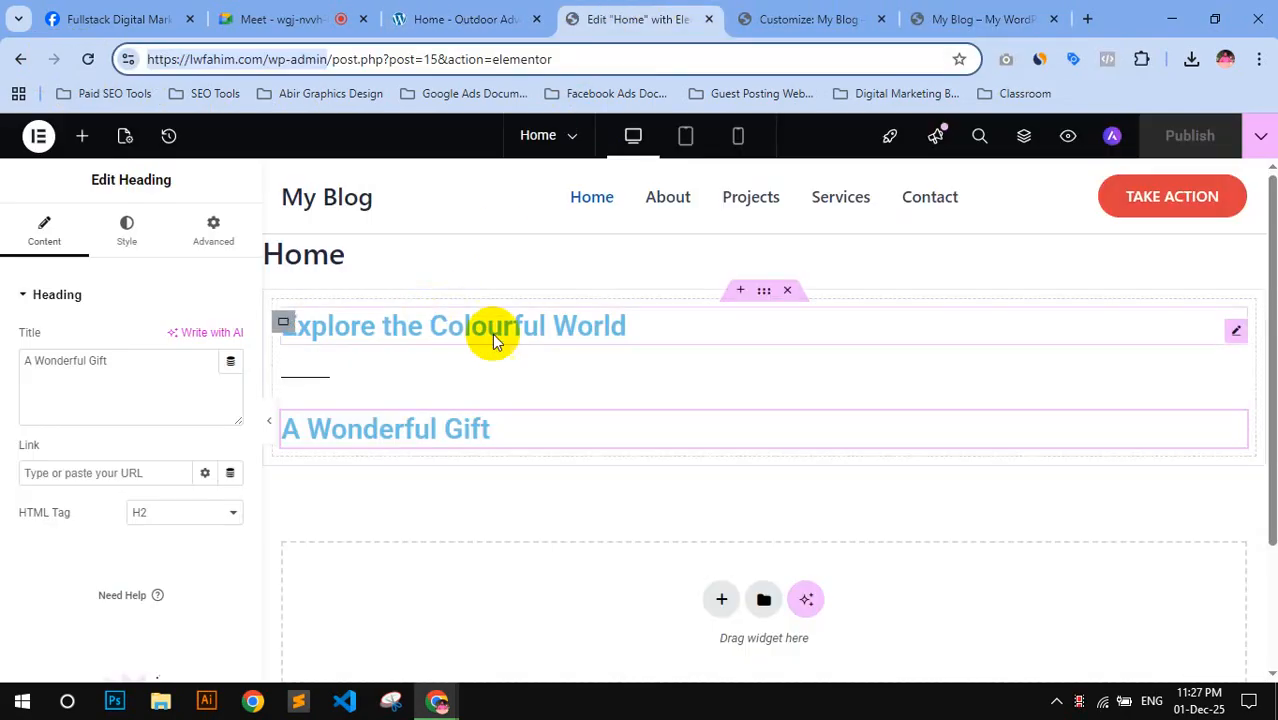
click(785, 17)
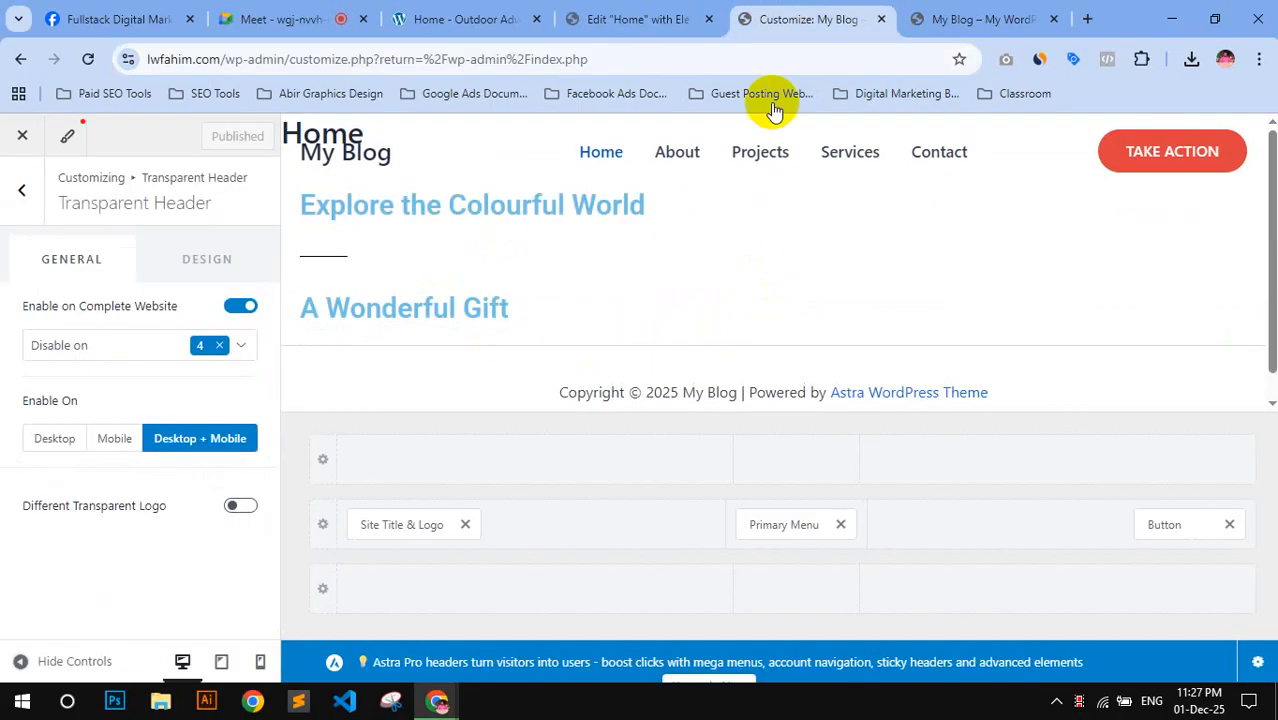
click(651, 15)
click(925, 15)
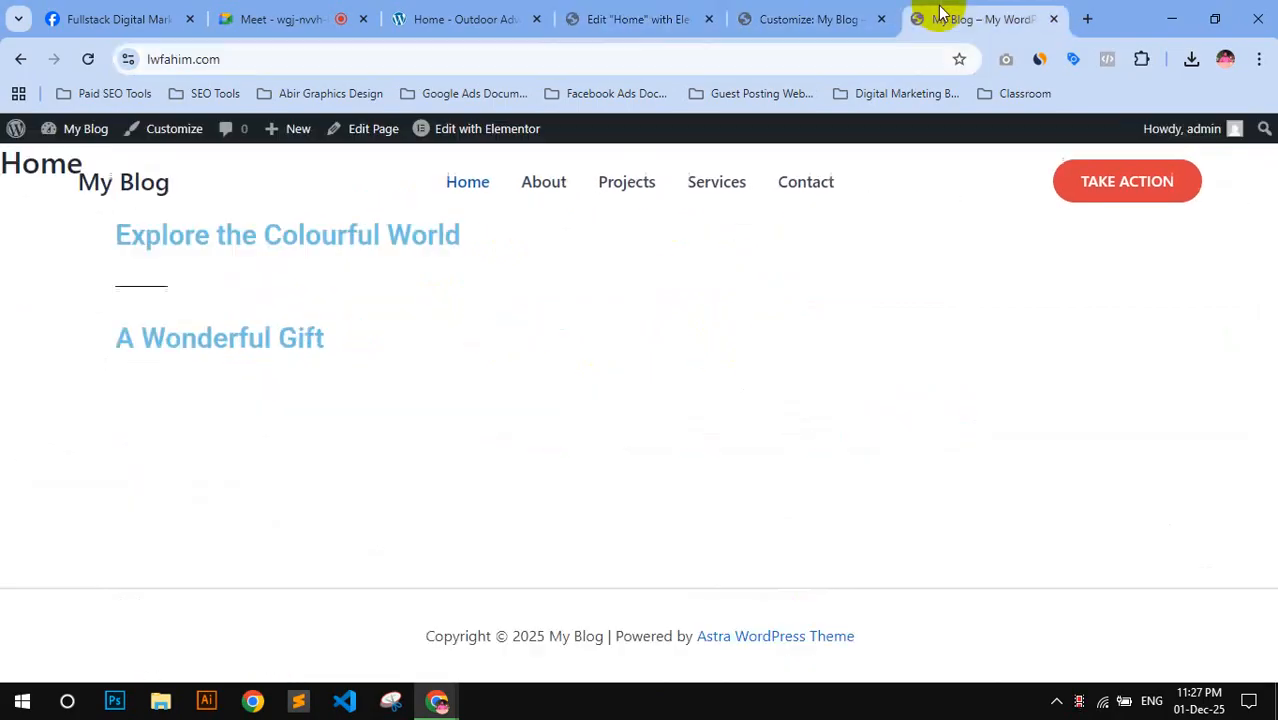
click(462, 19)
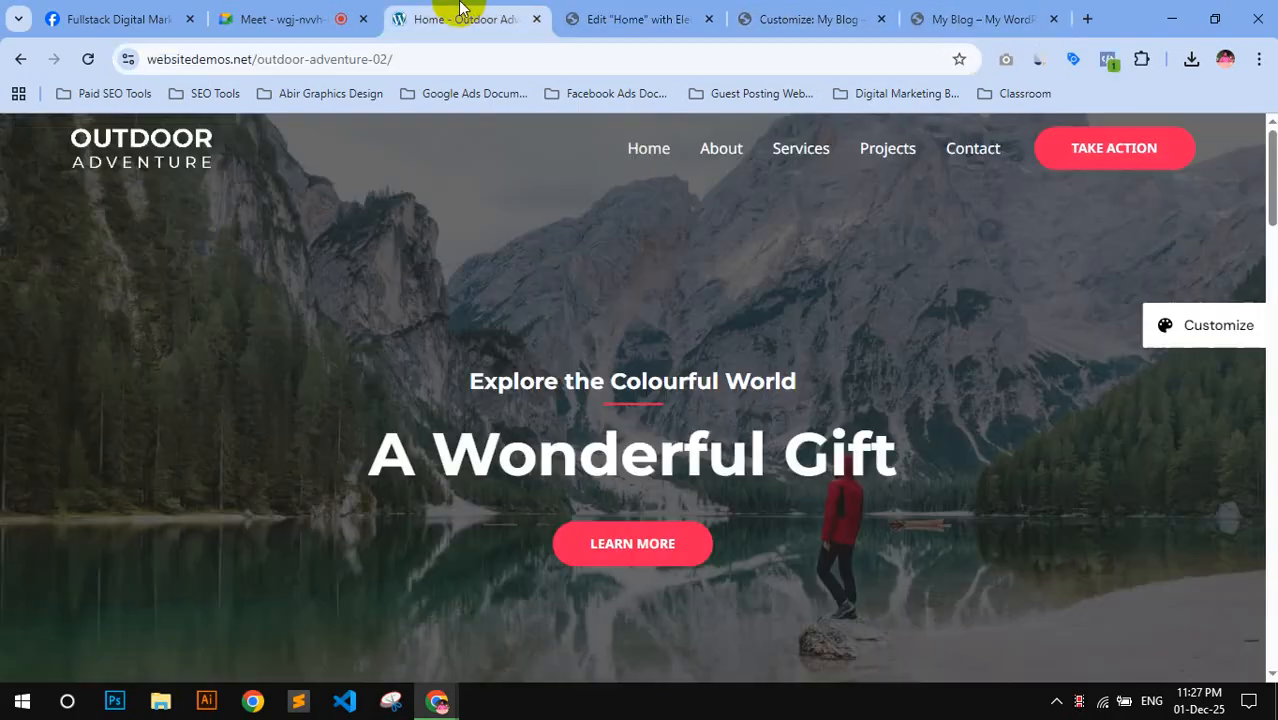
Step: Scroll through the reference demo's hero, then return to the Home page Elementor editor
scroll(827, 365, down, 4)
scroll(833, 380, up, 4)
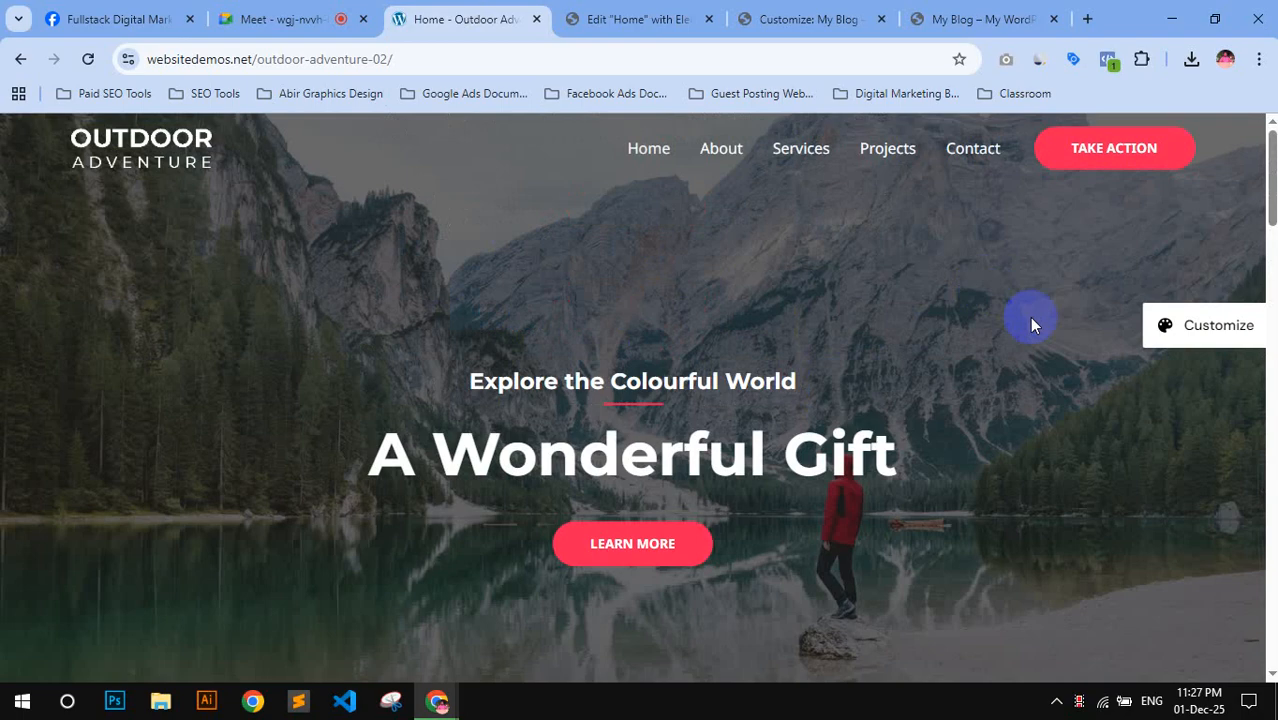
scroll(957, 322, down, 4)
scroll(956, 321, up, 4)
scroll(630, 316, down, 6)
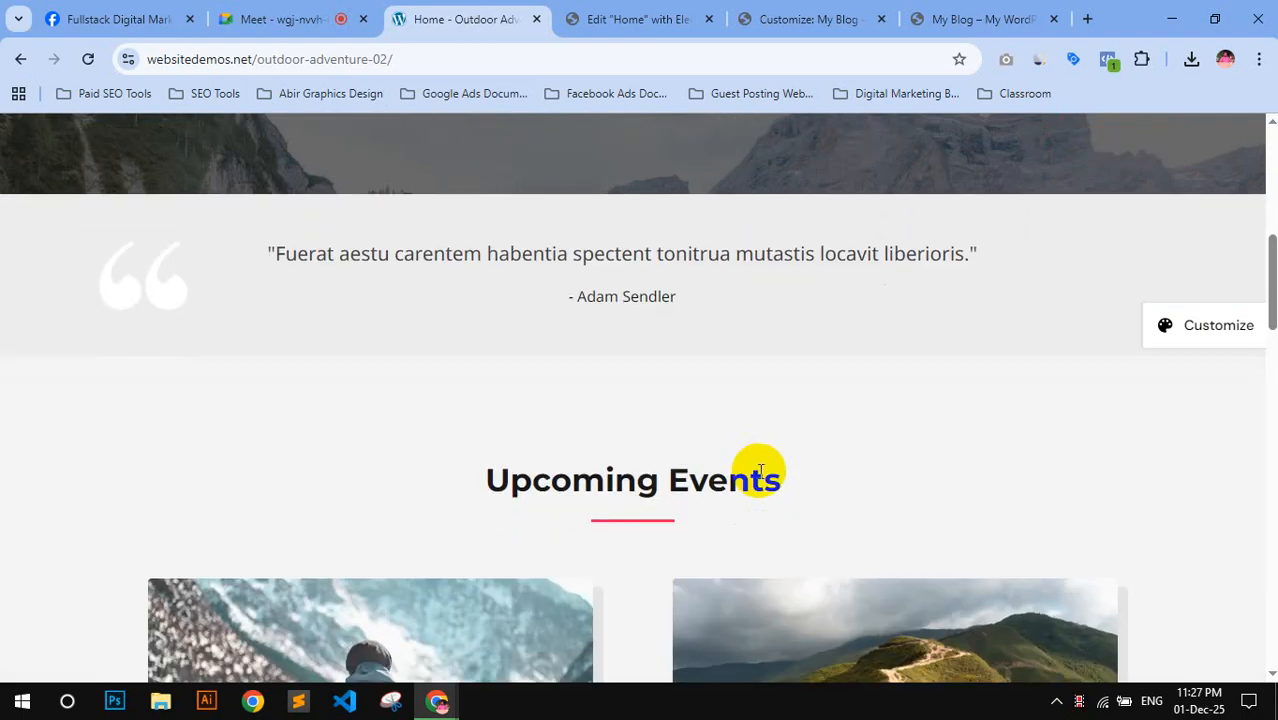
scroll(758, 468, up, 6)
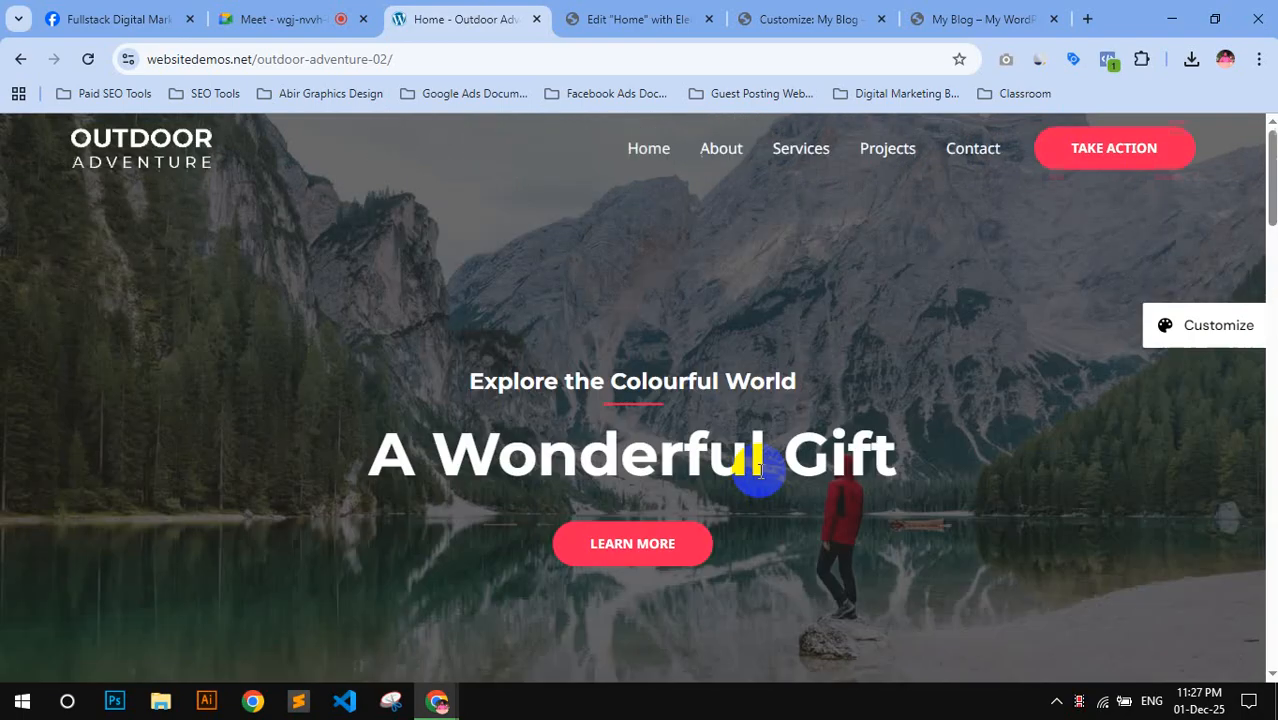
click(620, 19)
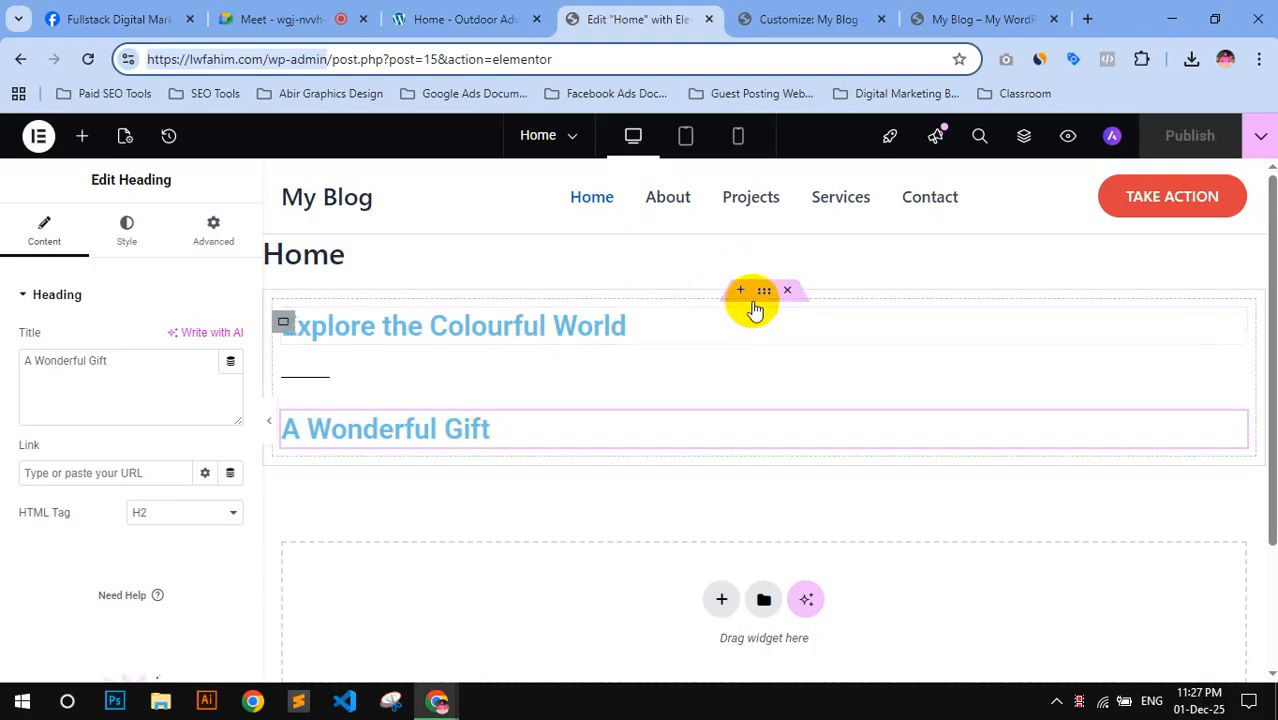
Step: Select the heading container and set its Layout Min Height to 450 px
click(762, 290)
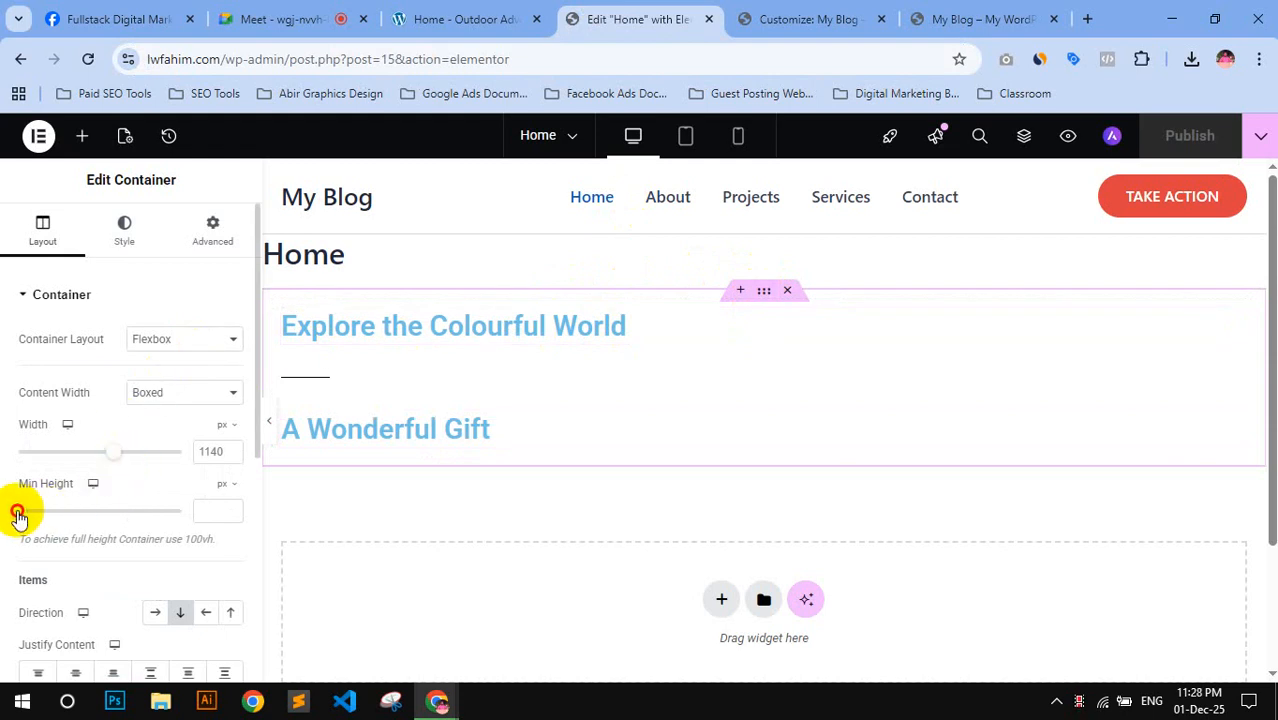
drag(17, 513, 44, 514)
drag(46, 514, 60, 516)
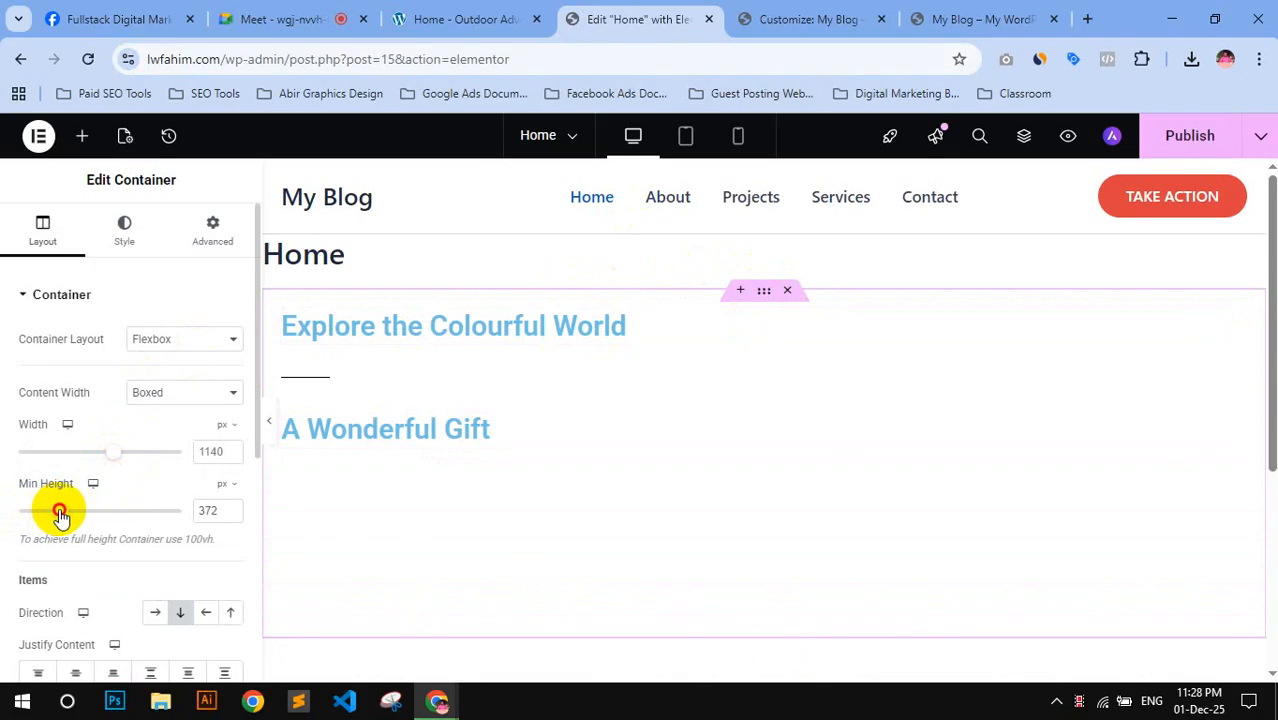
drag(214, 514, 193, 519)
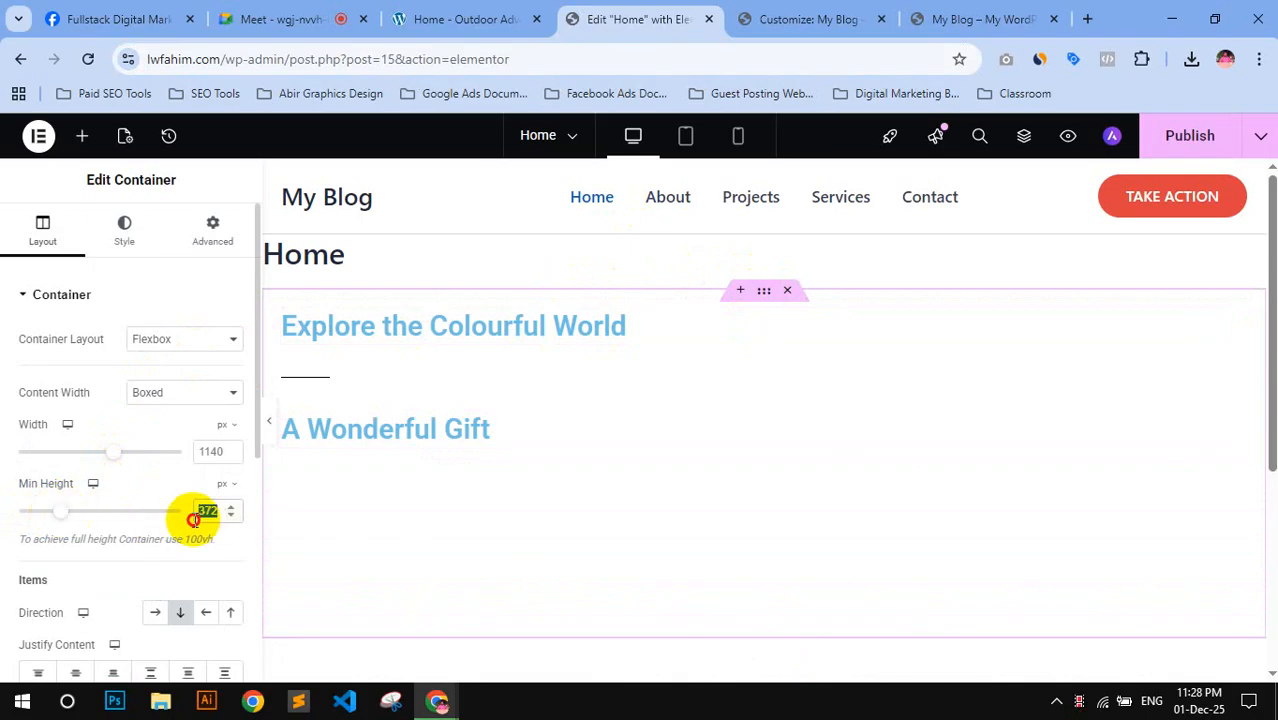
text(450)
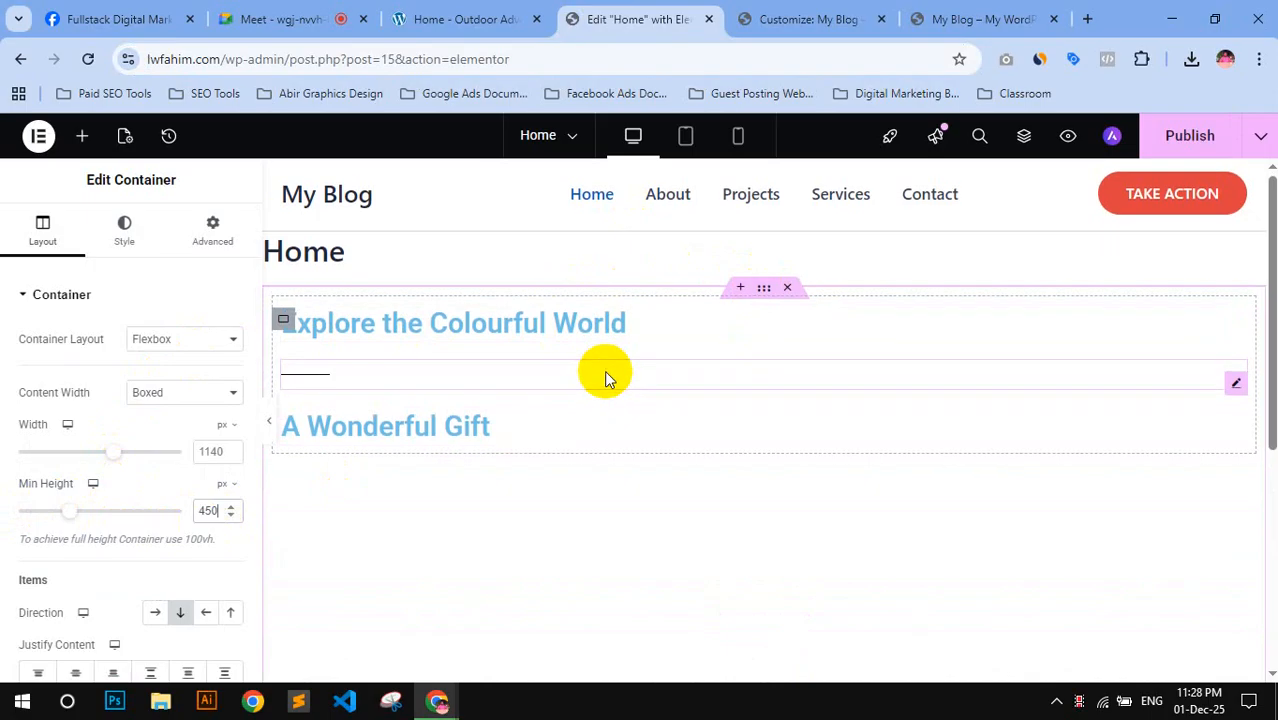
scroll(604, 372, down, 1)
scroll(606, 378, up, 1)
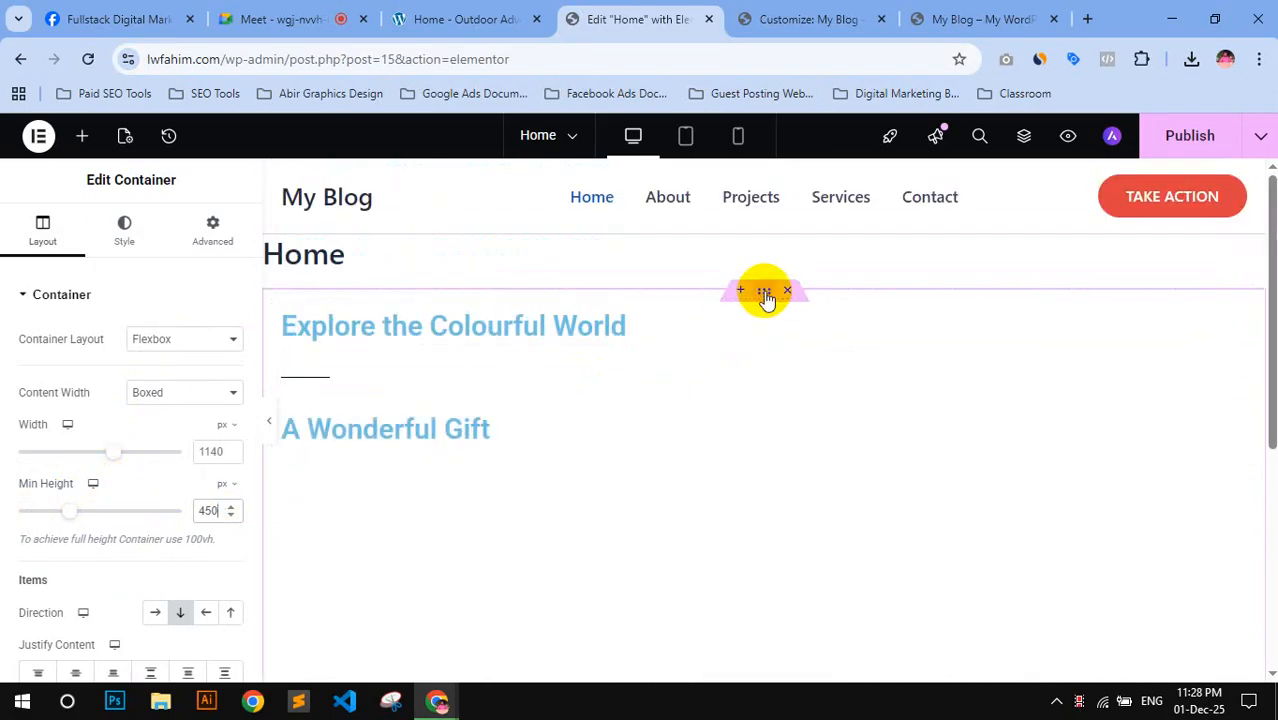
Step: Give the container a Classic background using the uploaded hero-bg.jpg image
click(133, 238)
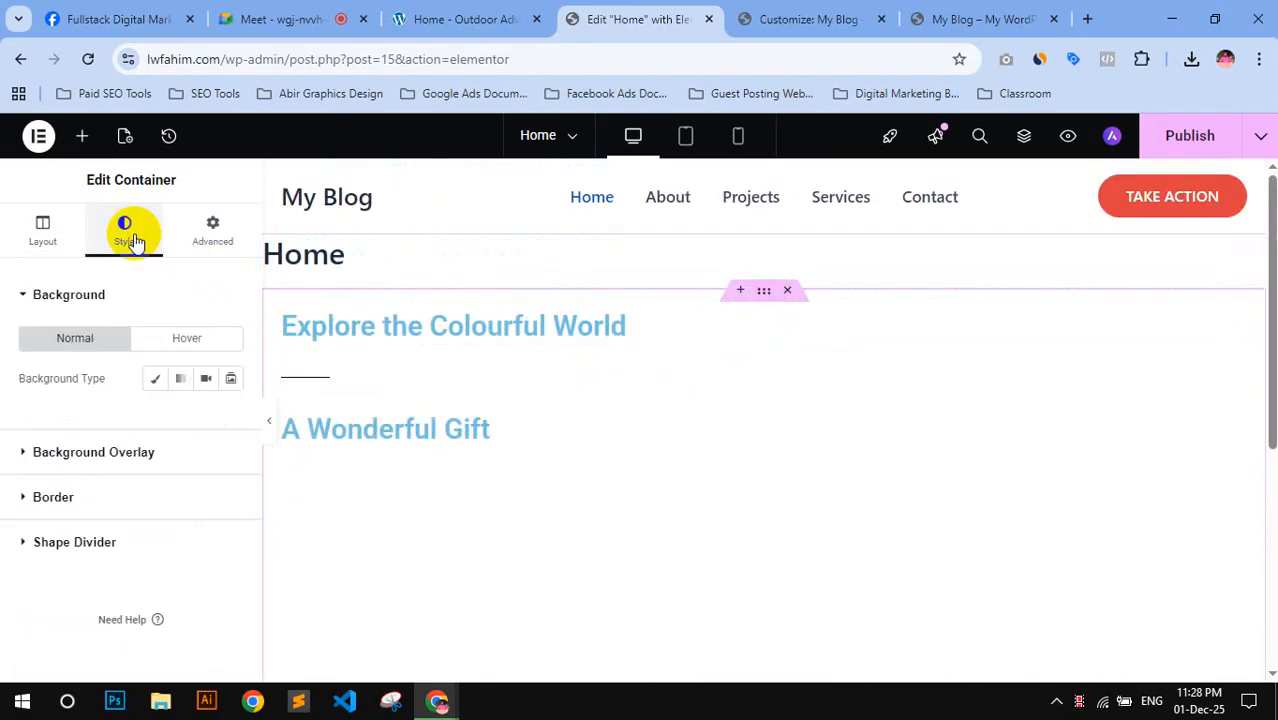
click(157, 386)
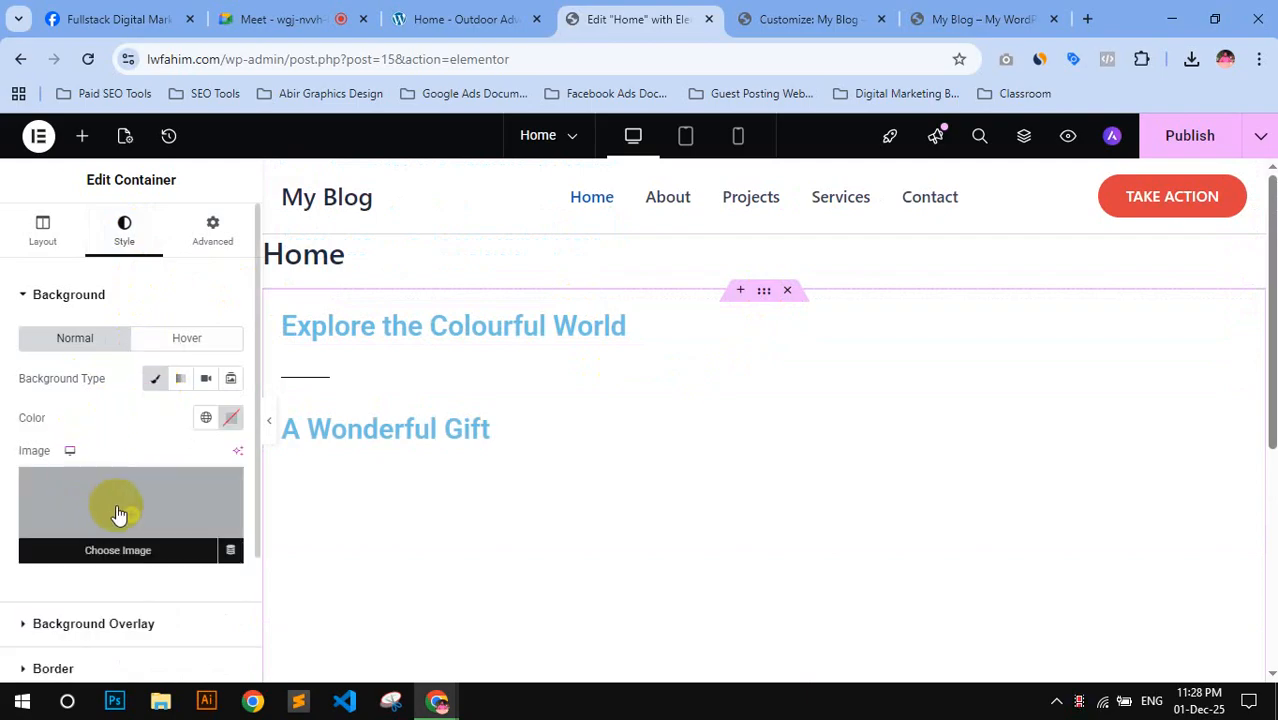
click(125, 550)
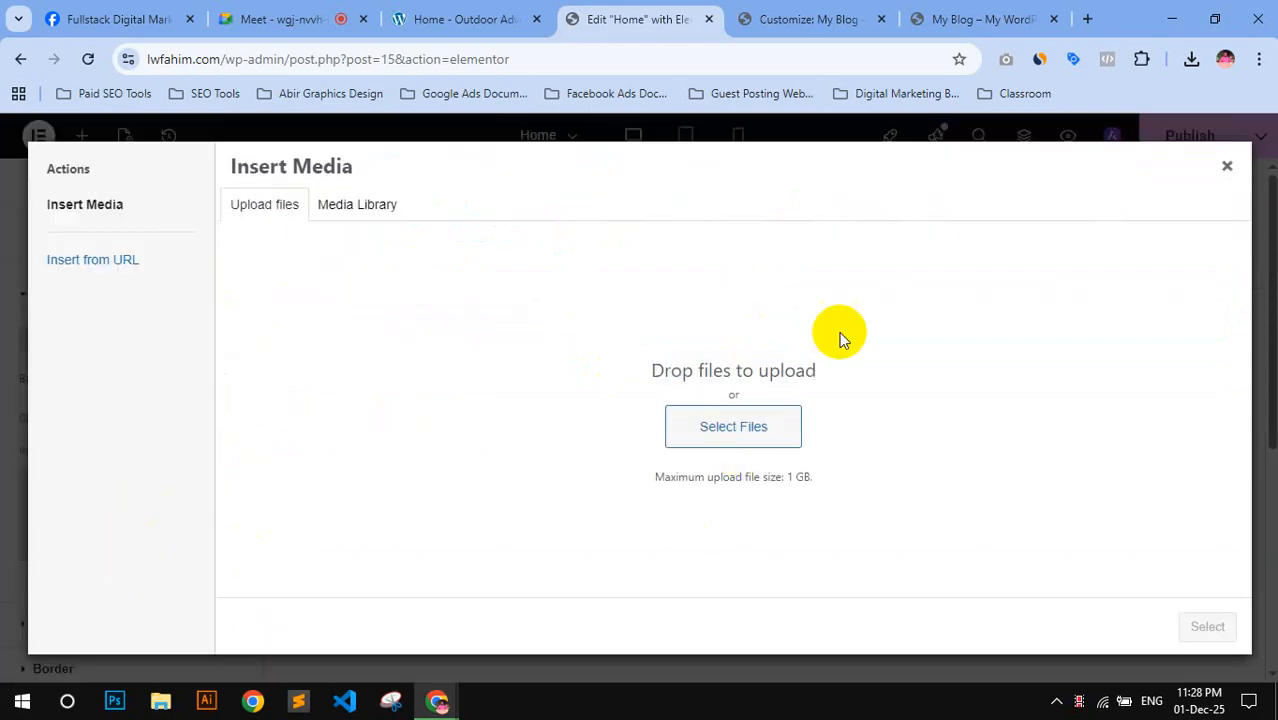
click(1191, 62)
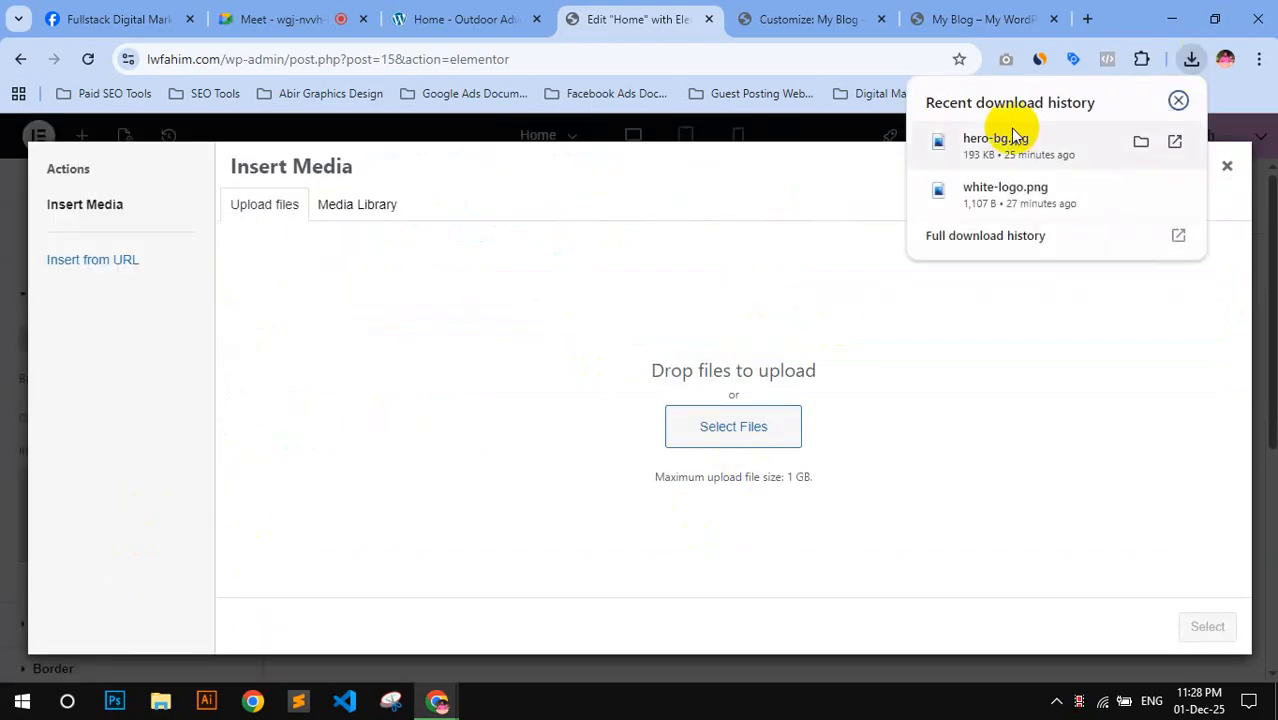
drag(1003, 140, 686, 393)
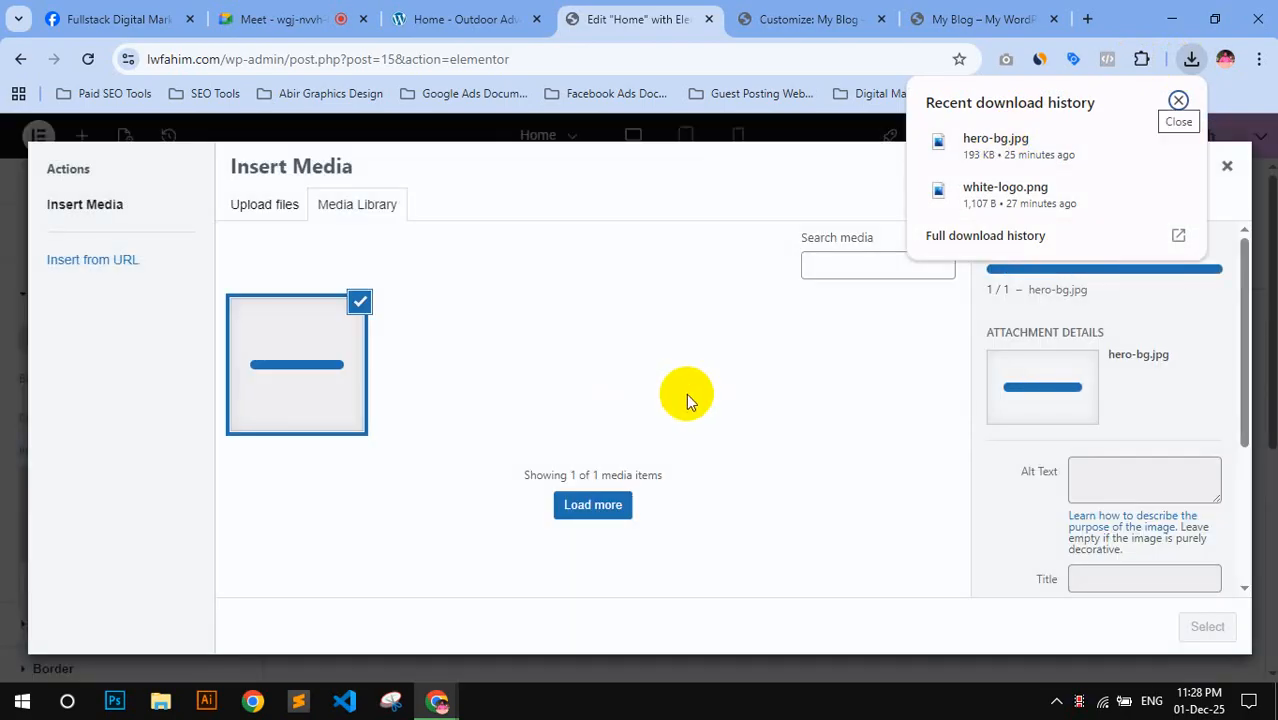
click(1203, 625)
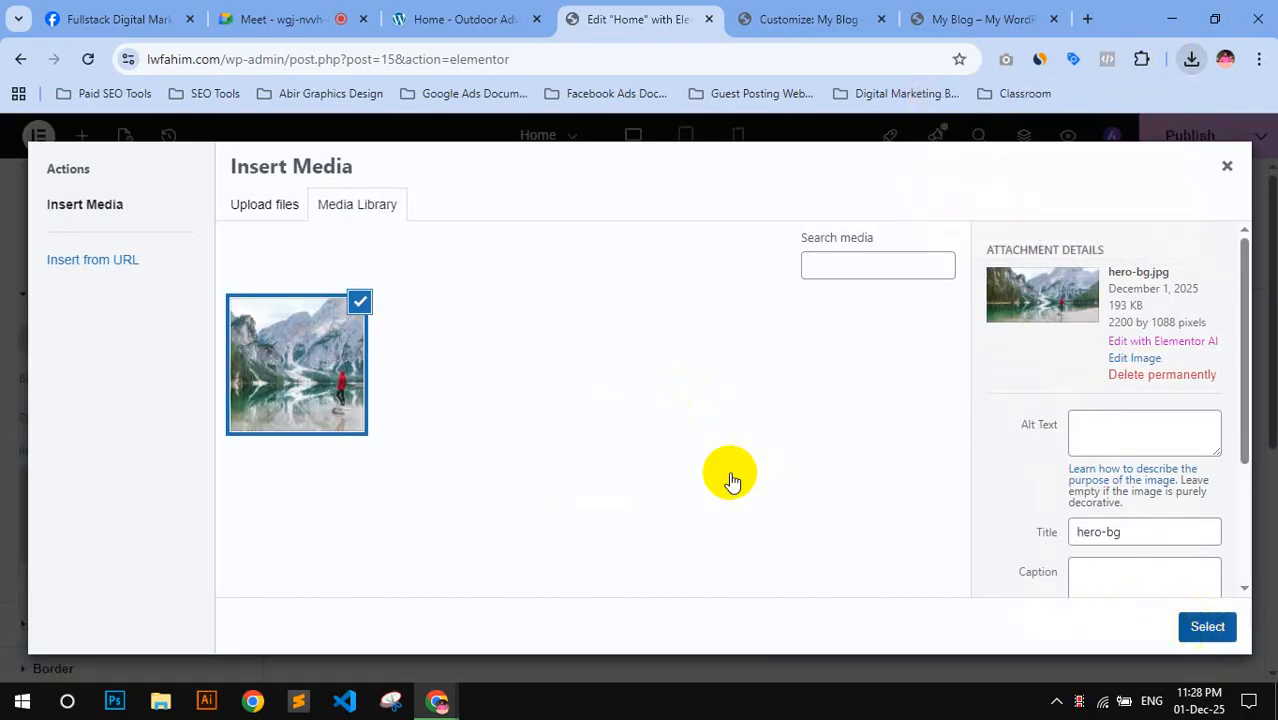
Step: Publish the page and reload the live site to confirm the mountain background appears
scroll(861, 426, down, 5)
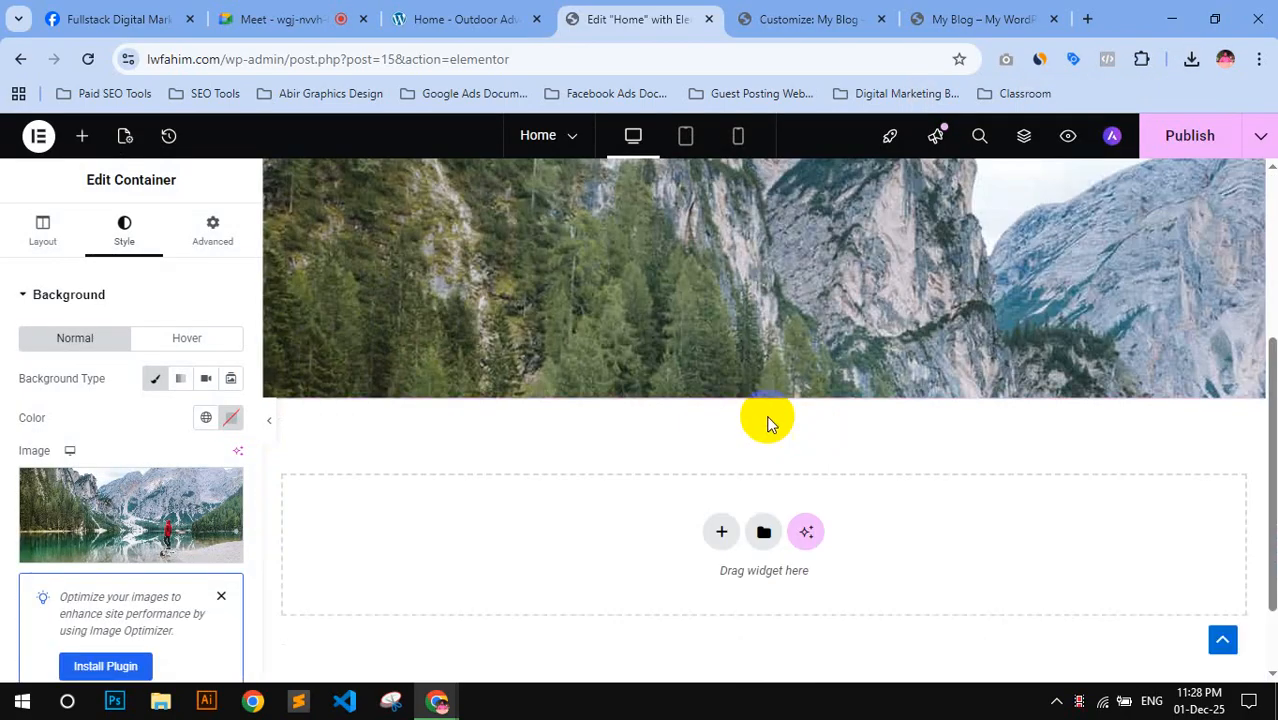
scroll(766, 417, up, 5)
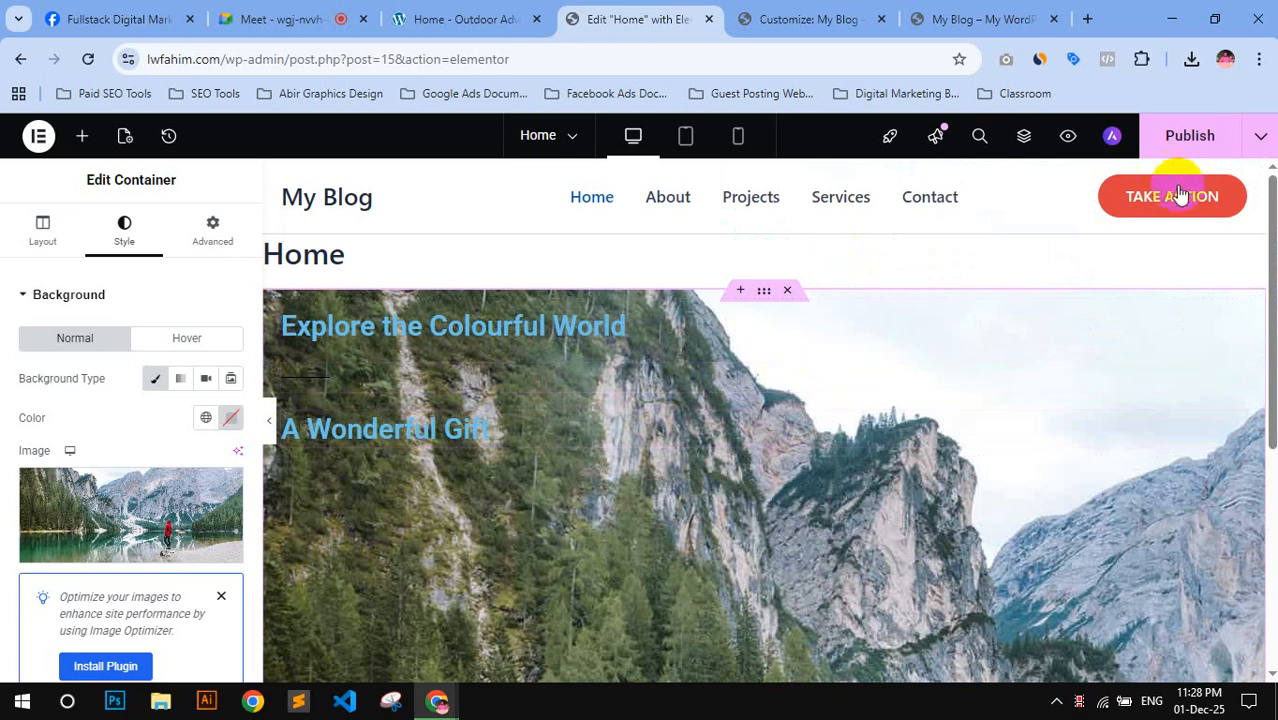
click(1186, 134)
click(851, 12)
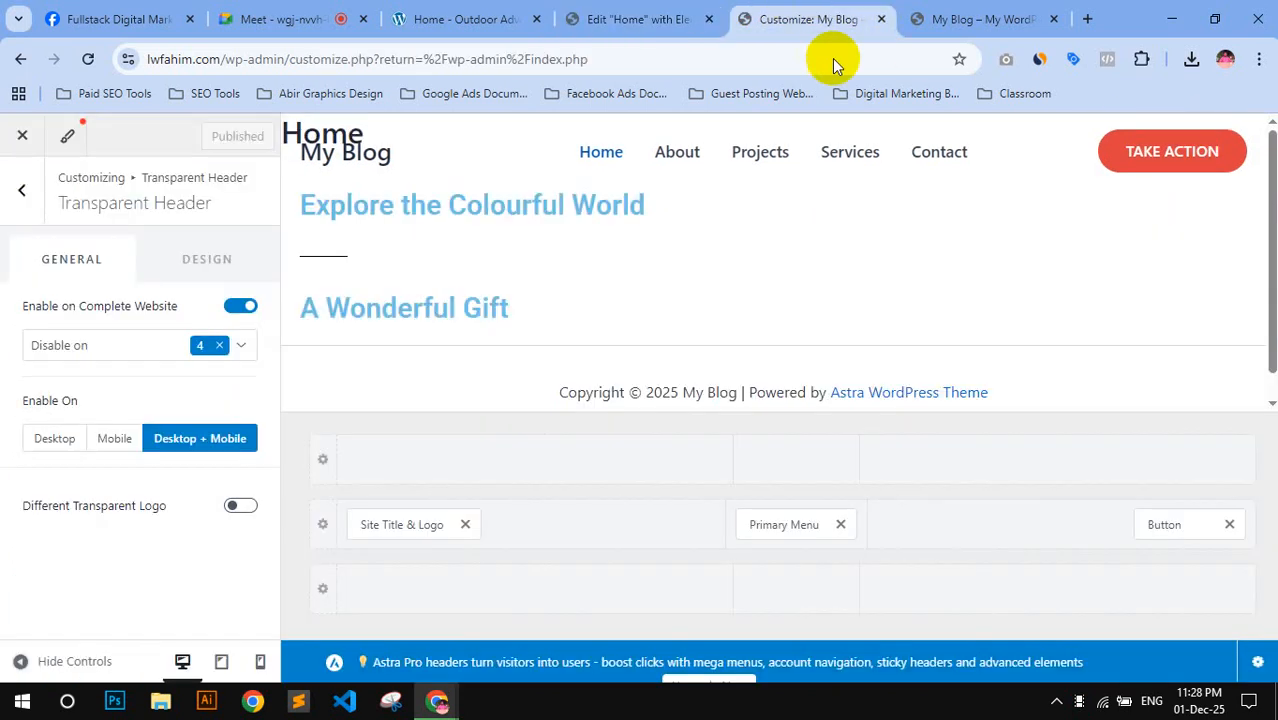
click(964, 19)
click(91, 58)
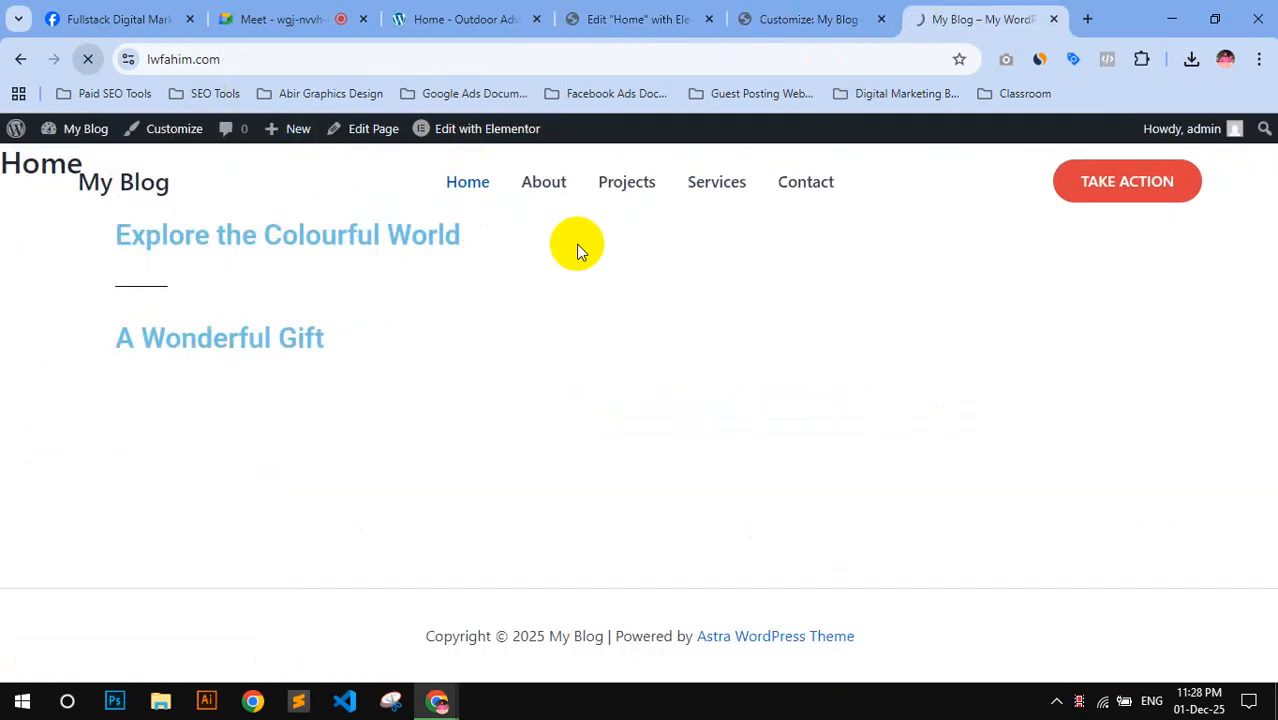
scroll(672, 390, down, 1)
scroll(672, 390, up, 1)
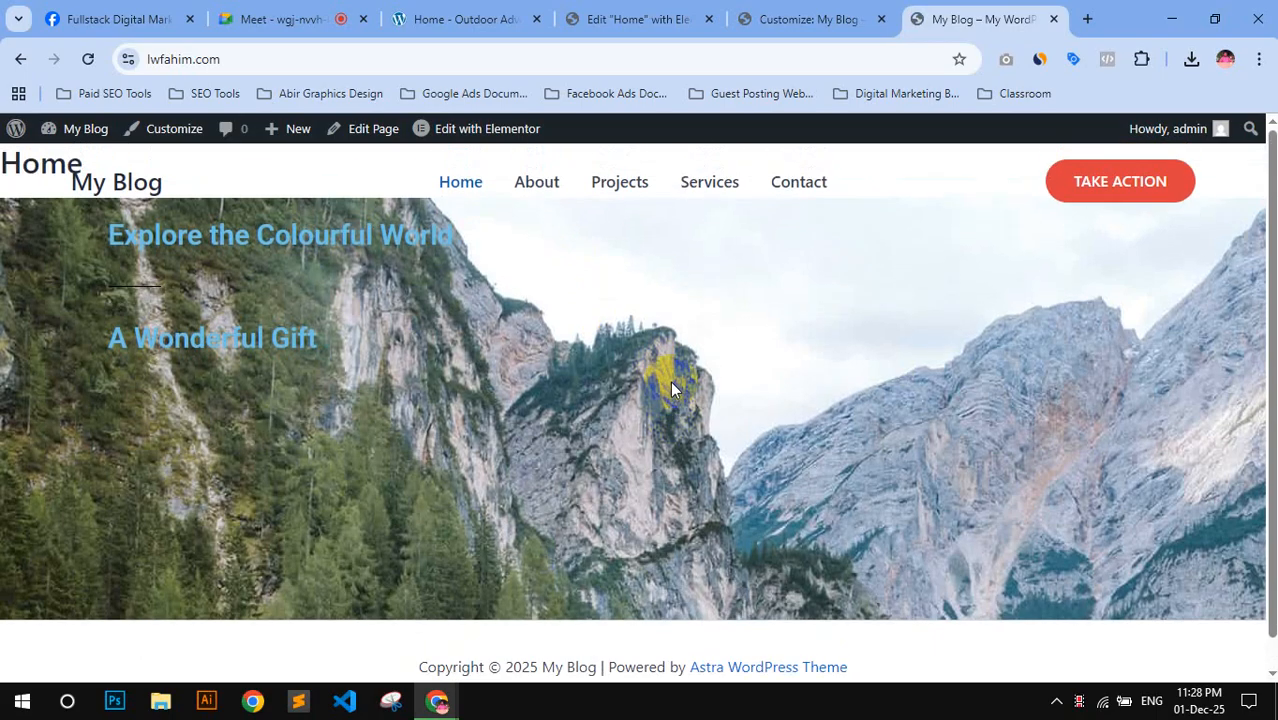
scroll(673, 382, down, 1)
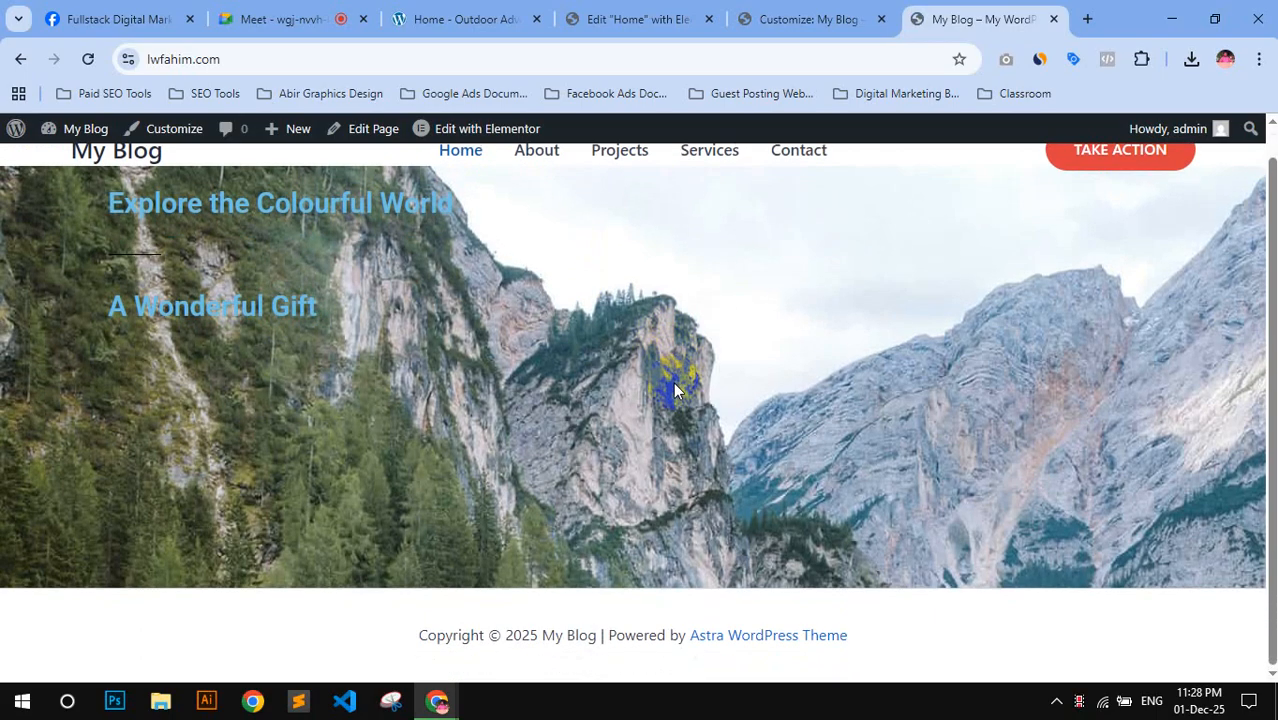
scroll(673, 382, up, 1)
click(828, 19)
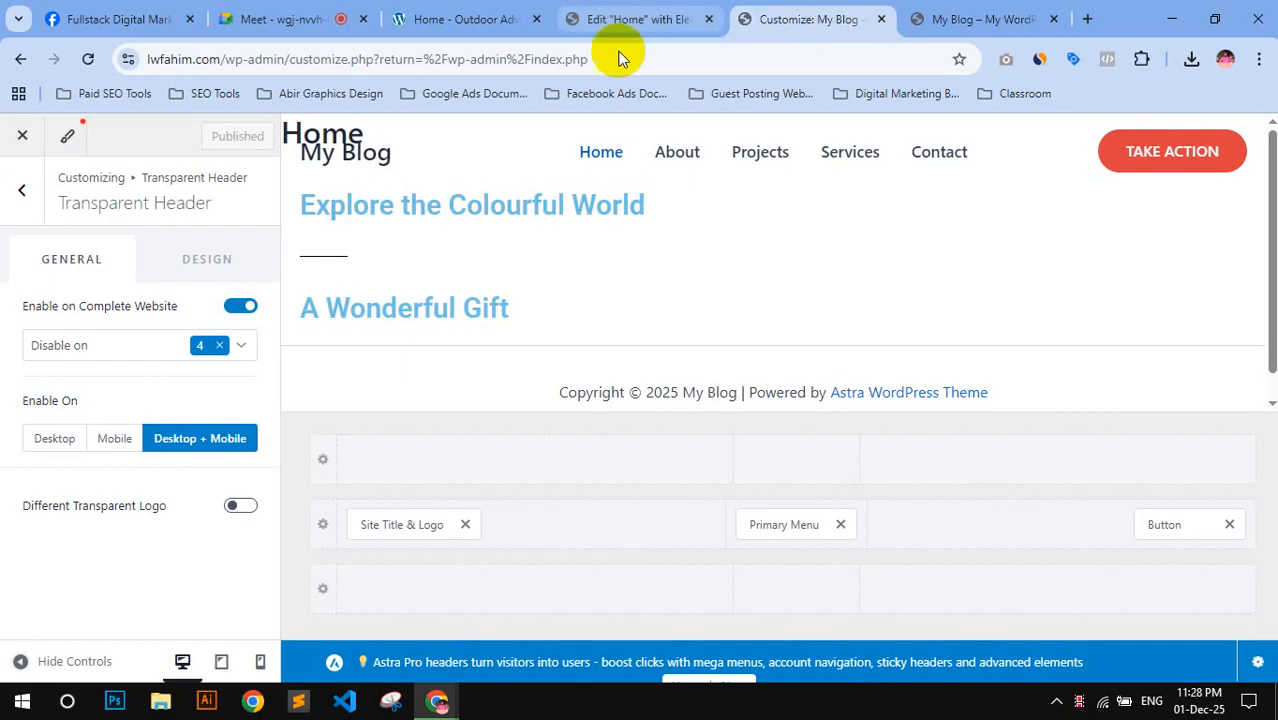
Step: Set the hero background Position to Center Center and Repeat to No-repeat
click(642, 19)
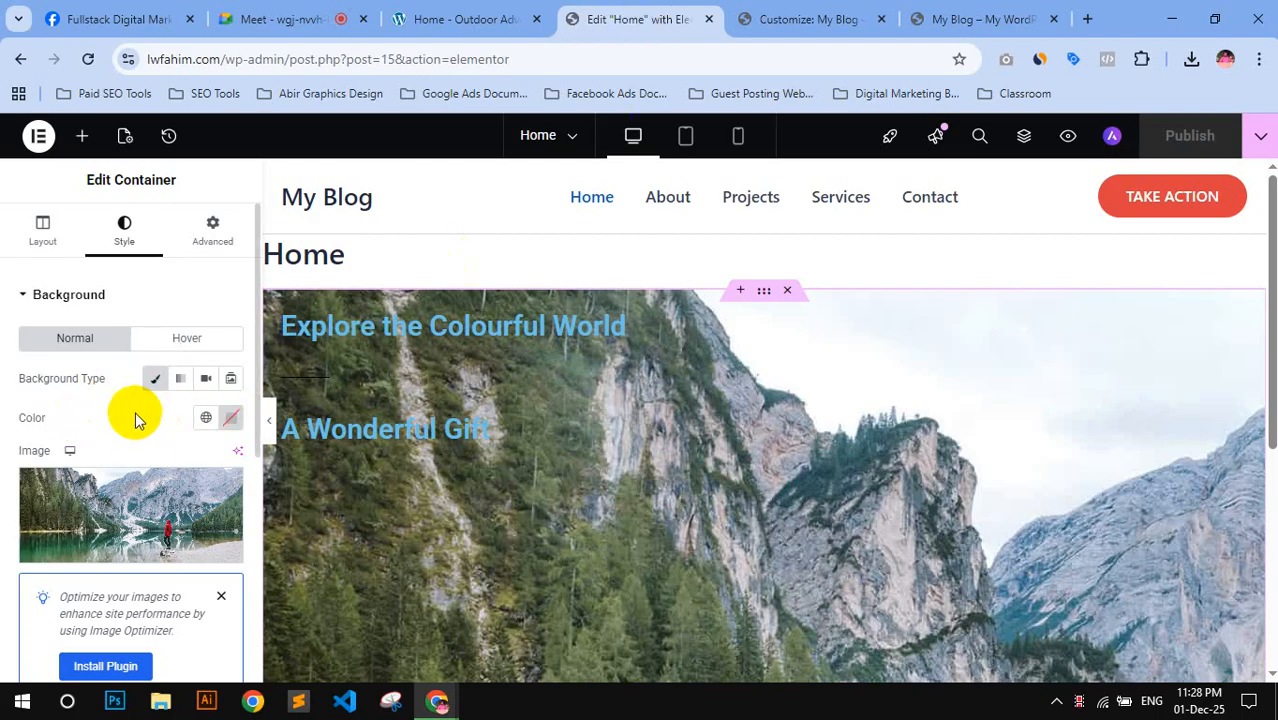
scroll(130, 415, down, 3)
click(180, 507)
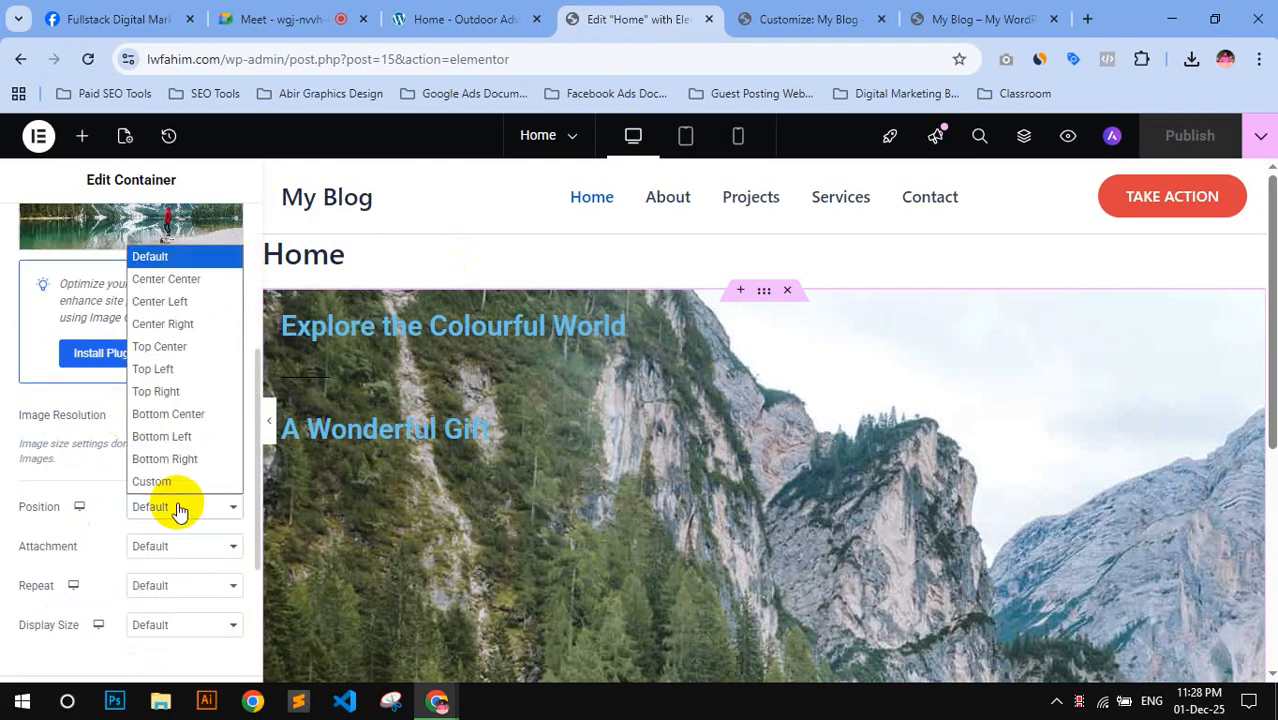
click(168, 279)
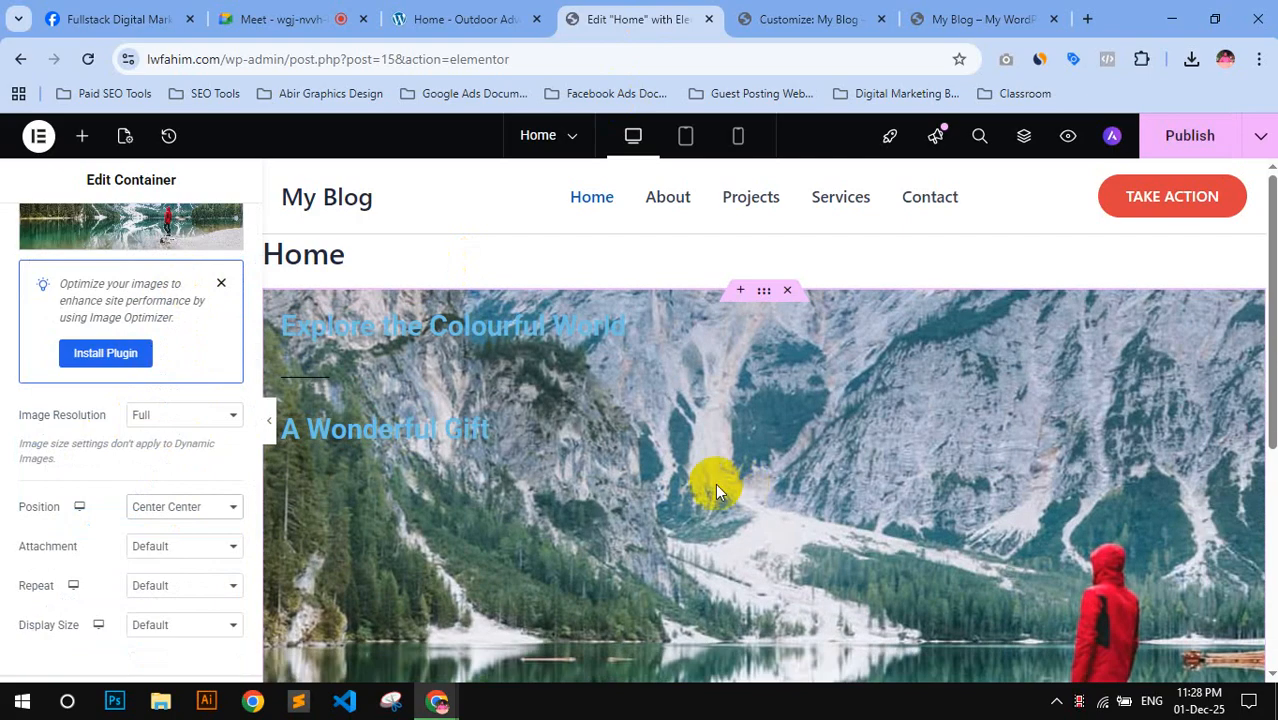
click(164, 596)
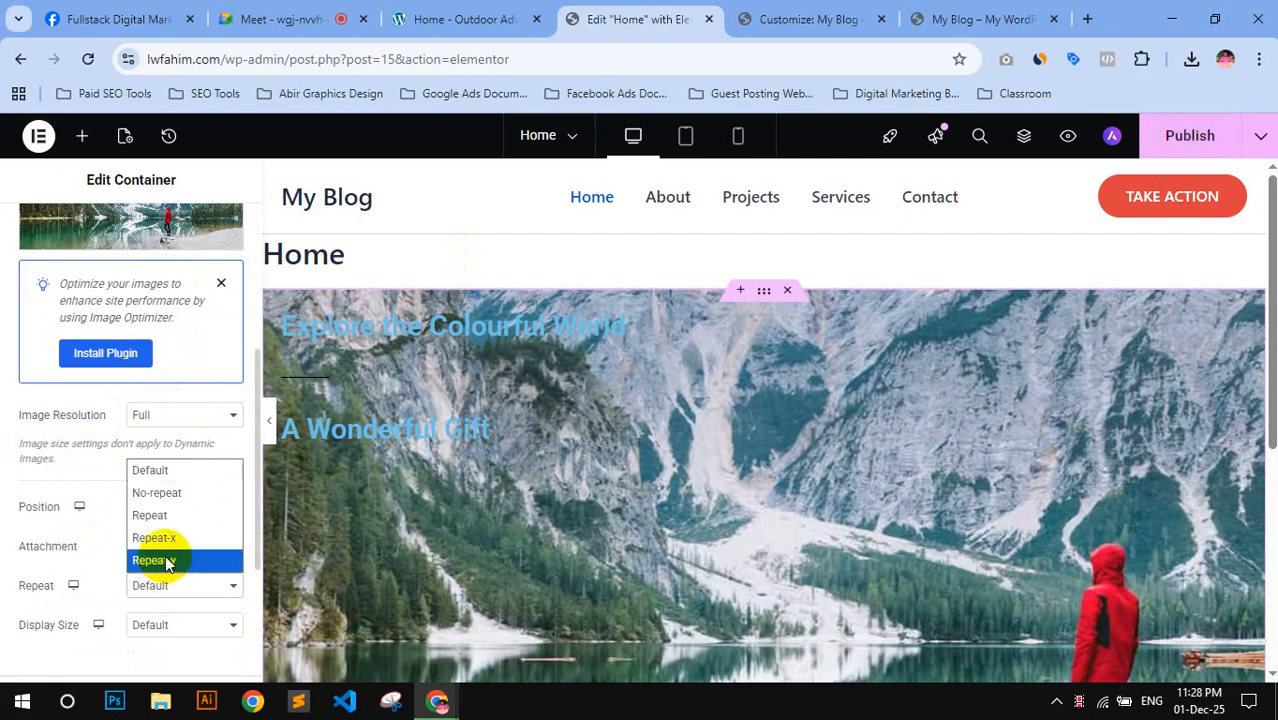
click(162, 493)
Step: Set the background Attachment to Fixed and publish the page
scroll(160, 580, down, 2)
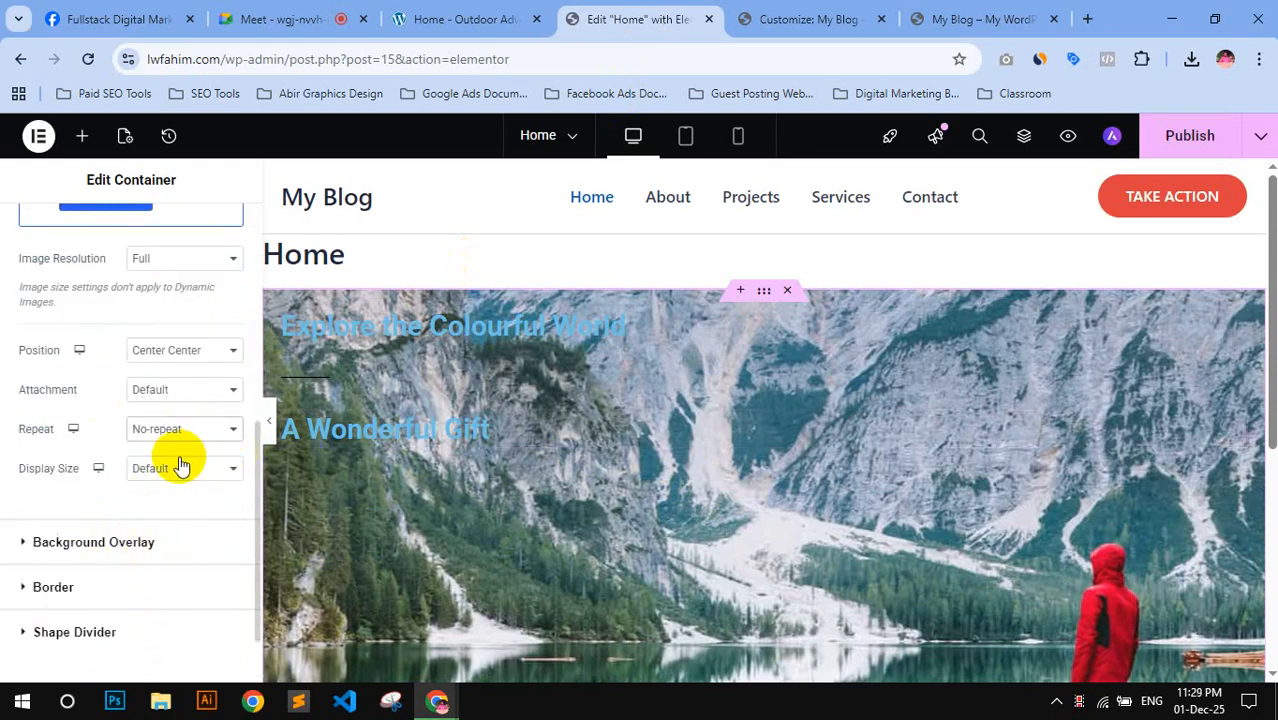
click(177, 392)
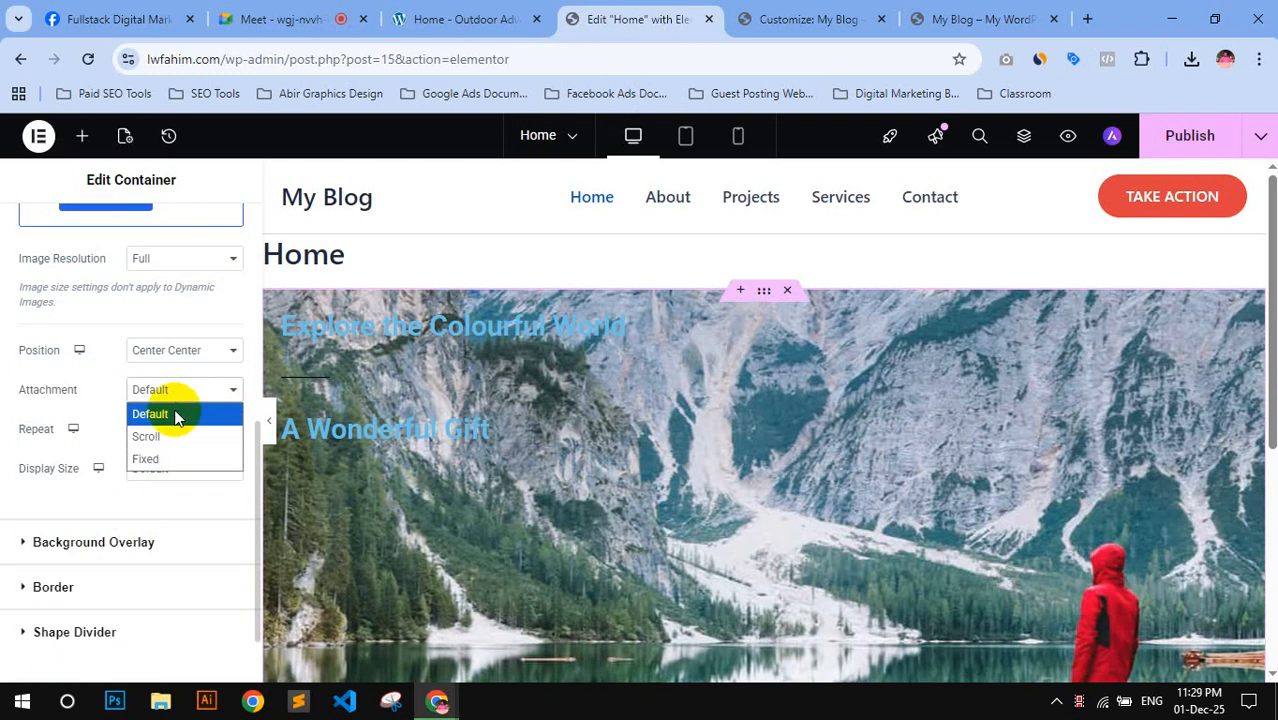
click(165, 460)
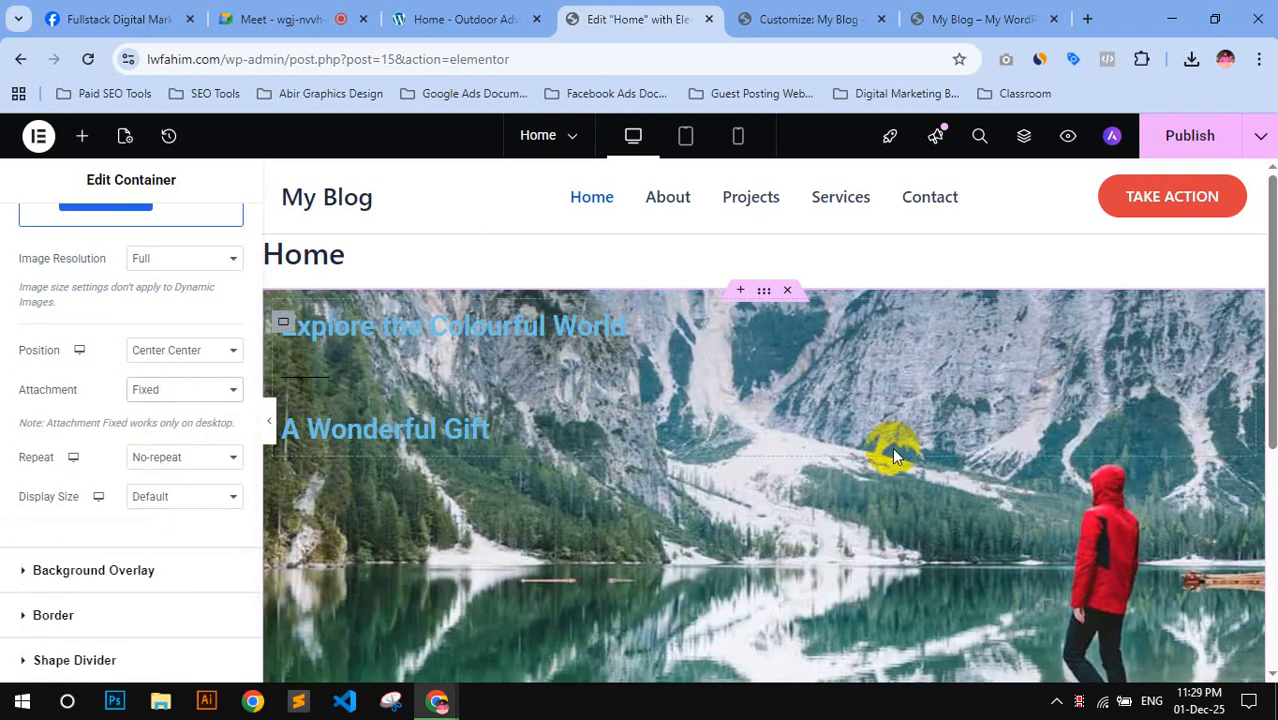
scroll(892, 447, down, 5)
scroll(892, 447, up, 5)
scroll(892, 447, down, 5)
scroll(870, 447, up, 5)
click(1183, 137)
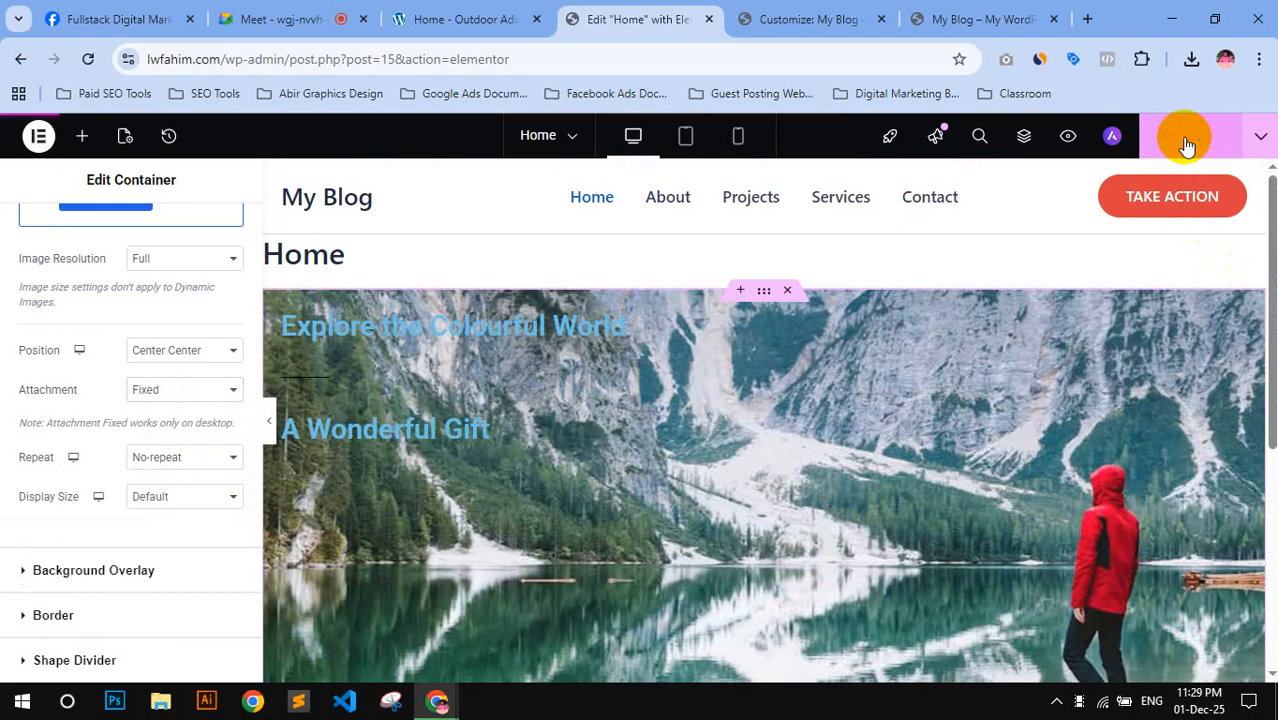
click(860, 18)
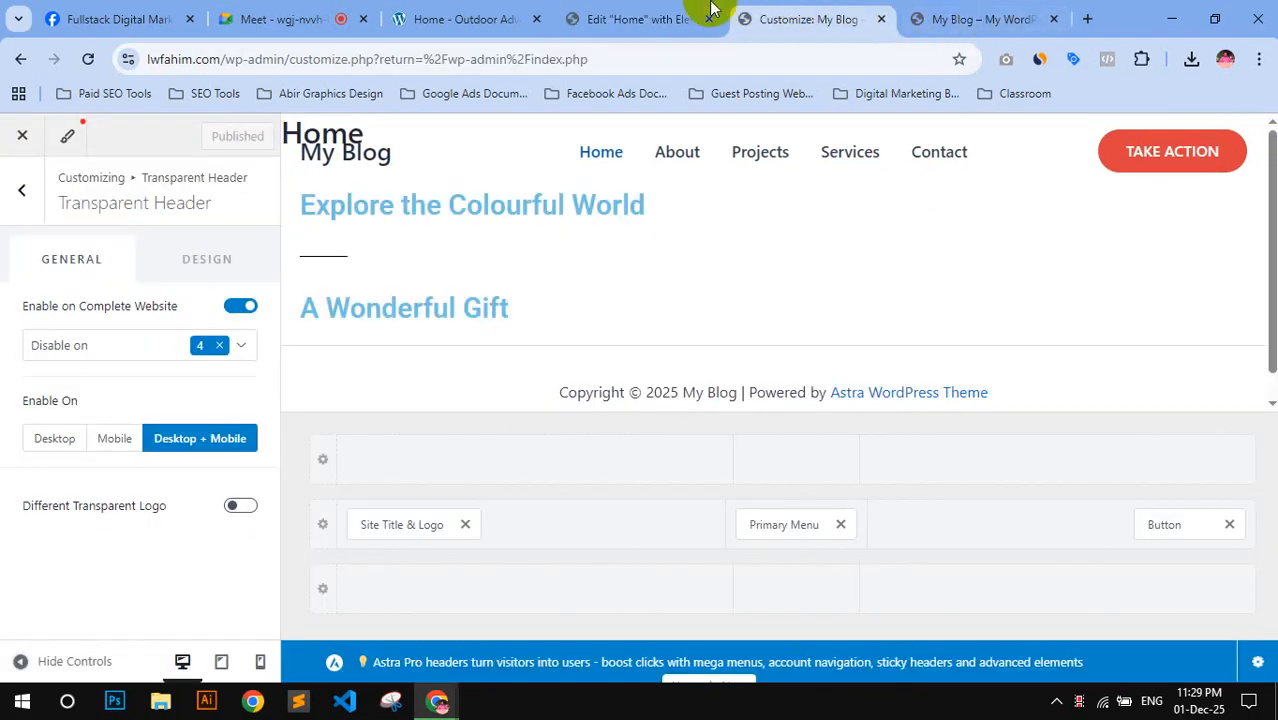
Step: Reload the live site to check the fixed hero photo, then view the Outdoor Adventure demo
click(928, 14)
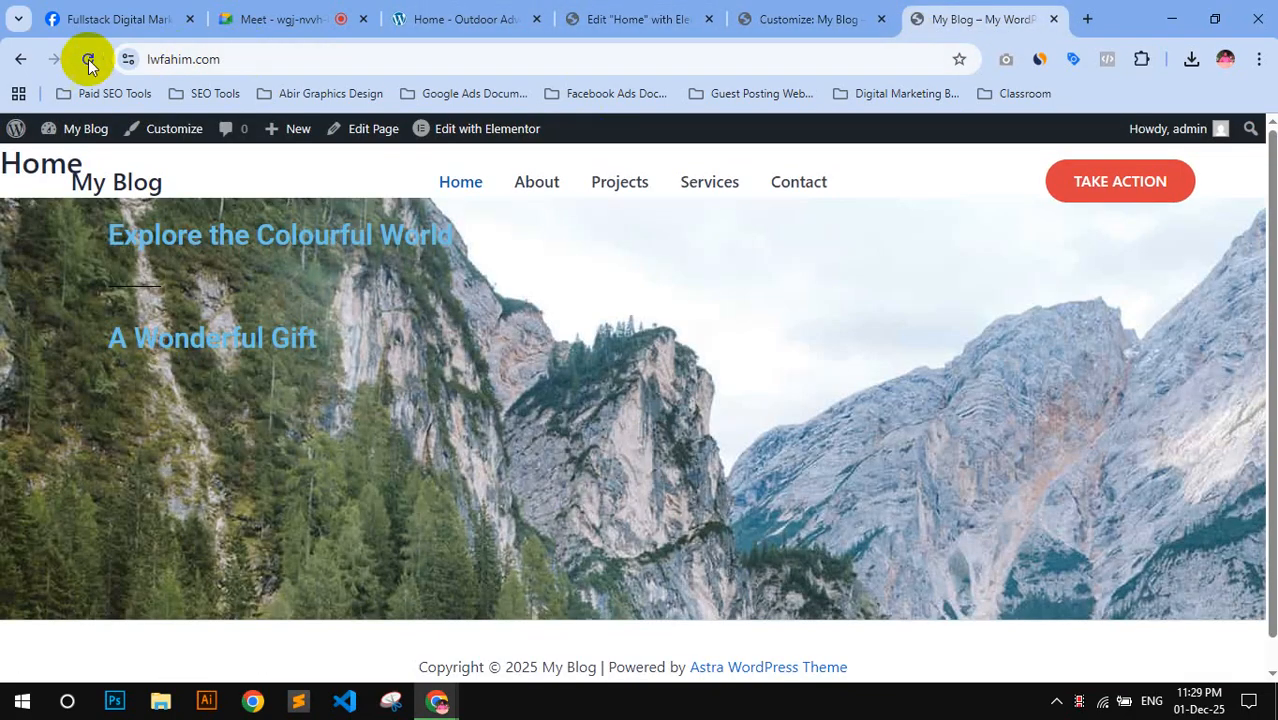
click(88, 59)
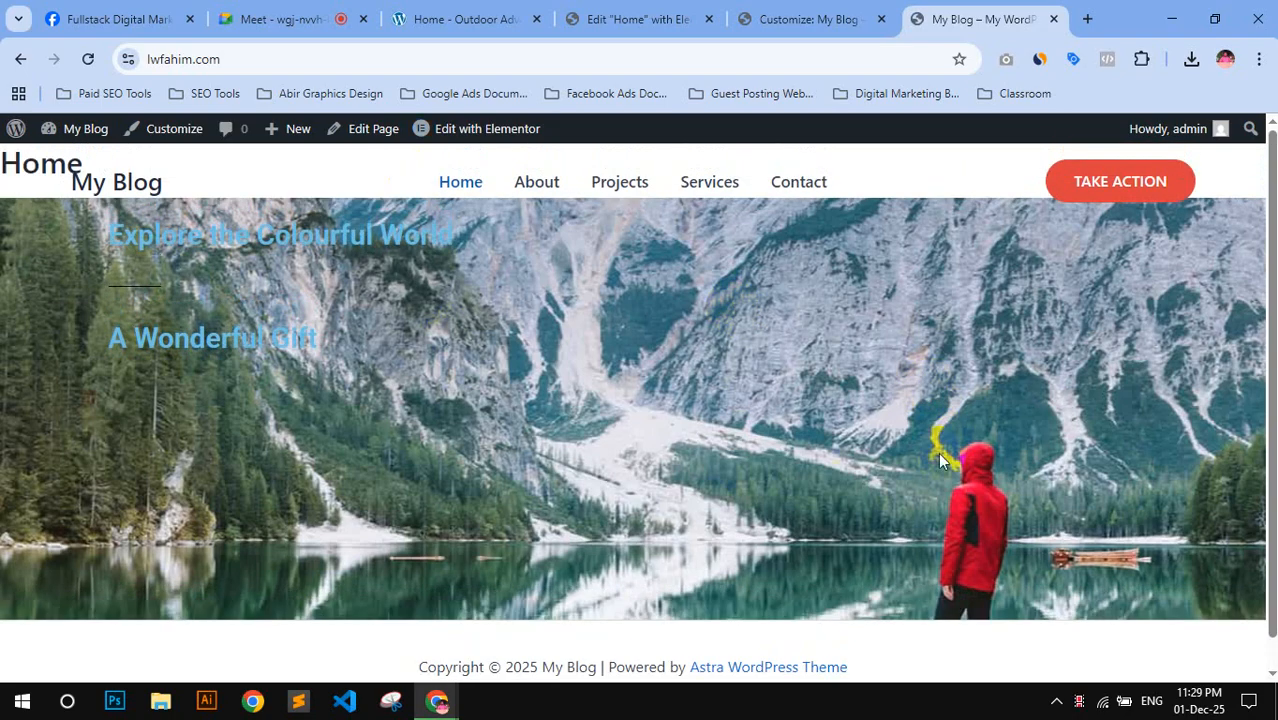
click(416, 479)
click(800, 18)
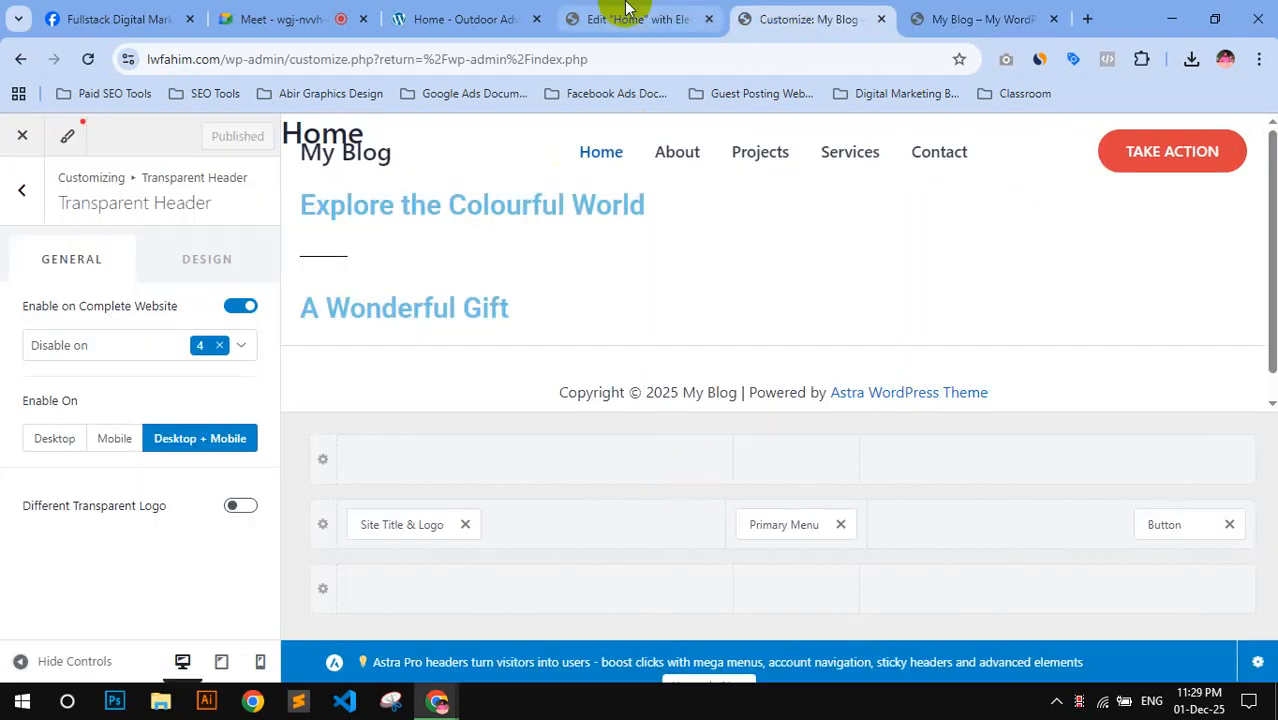
click(595, 18)
click(458, 18)
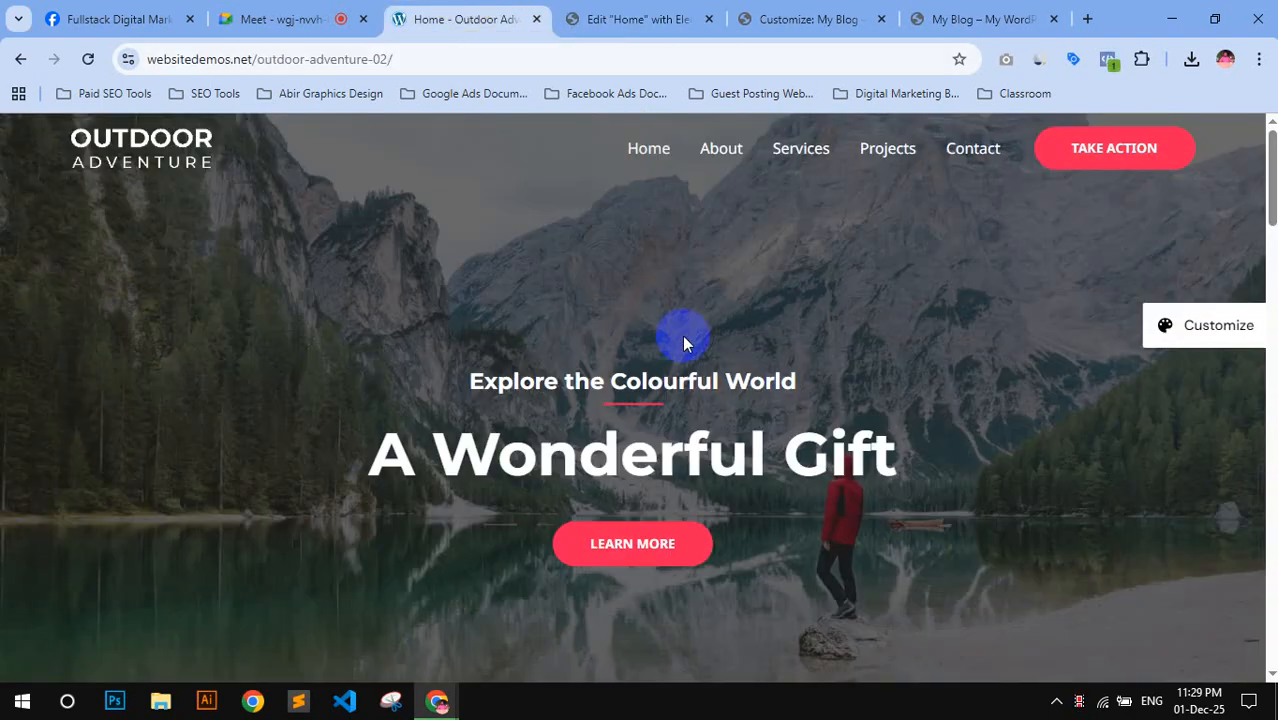
Step: Scroll the demo, check the transparent header settings and live homepage, then reopen Home in Elementor
scroll(682, 340, down, 3)
scroll(684, 342, up, 3)
scroll(682, 340, down, 3)
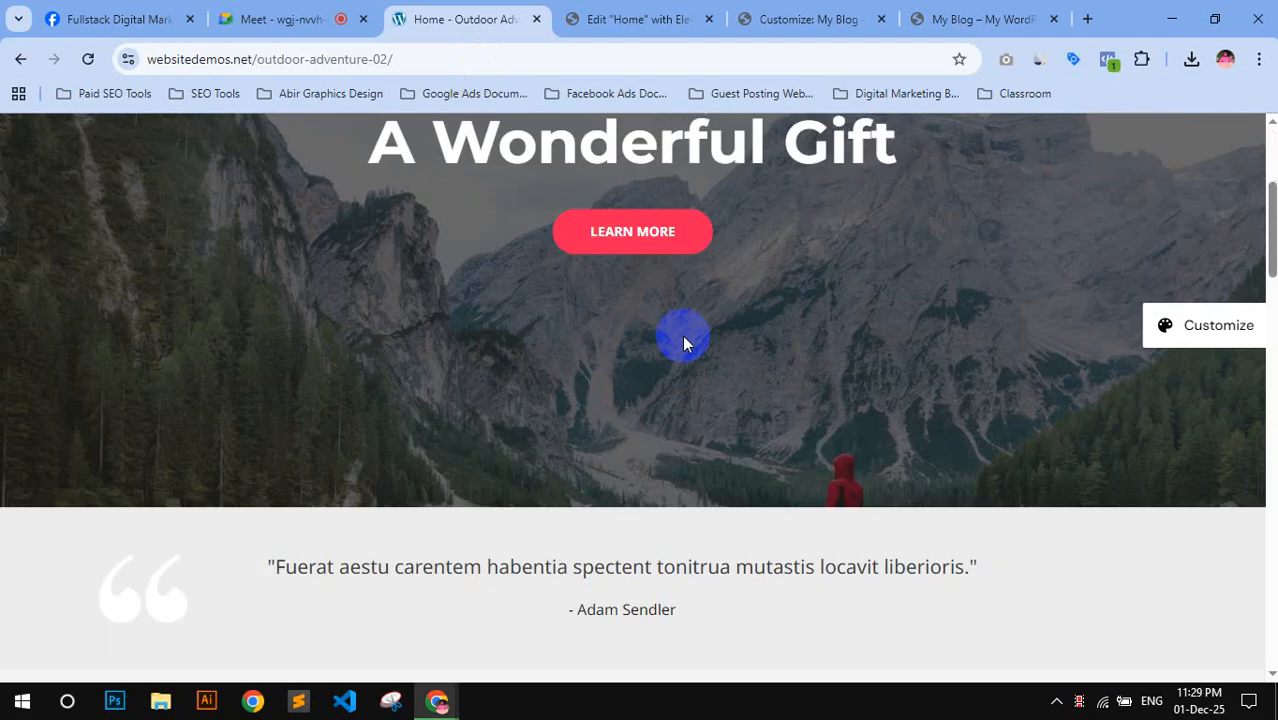
scroll(682, 340, up, 3)
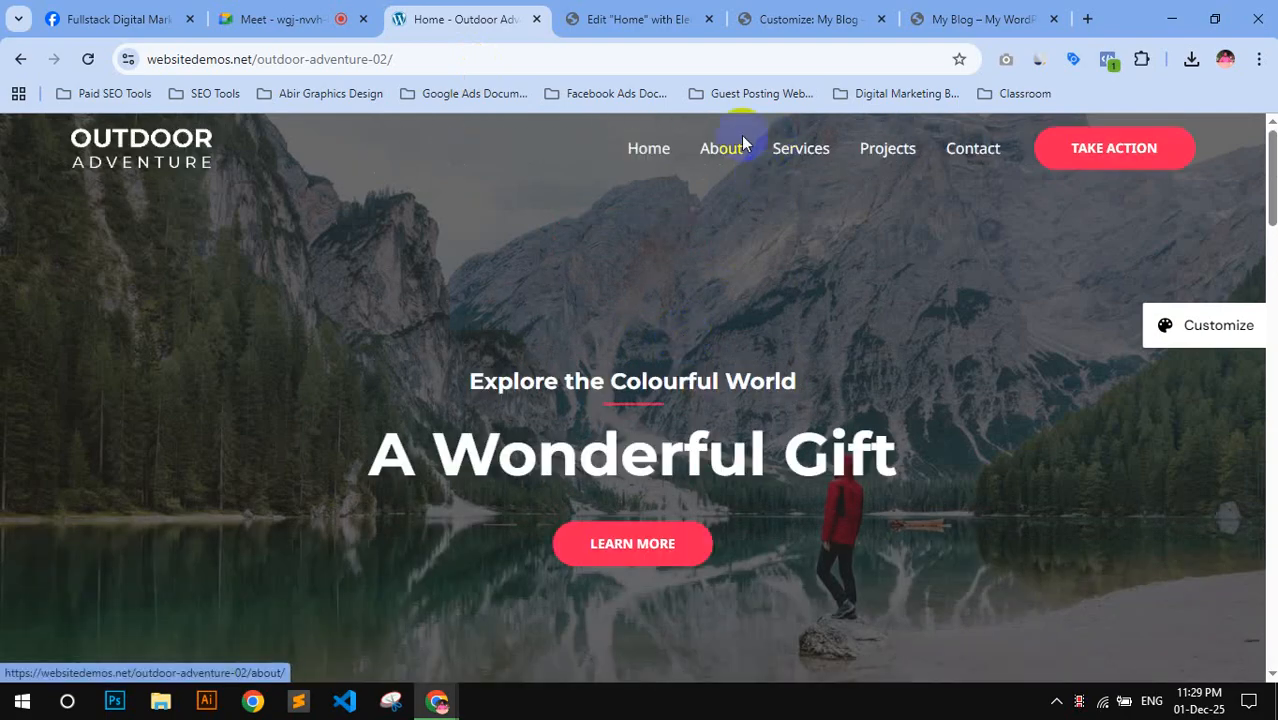
click(622, 10)
click(792, 16)
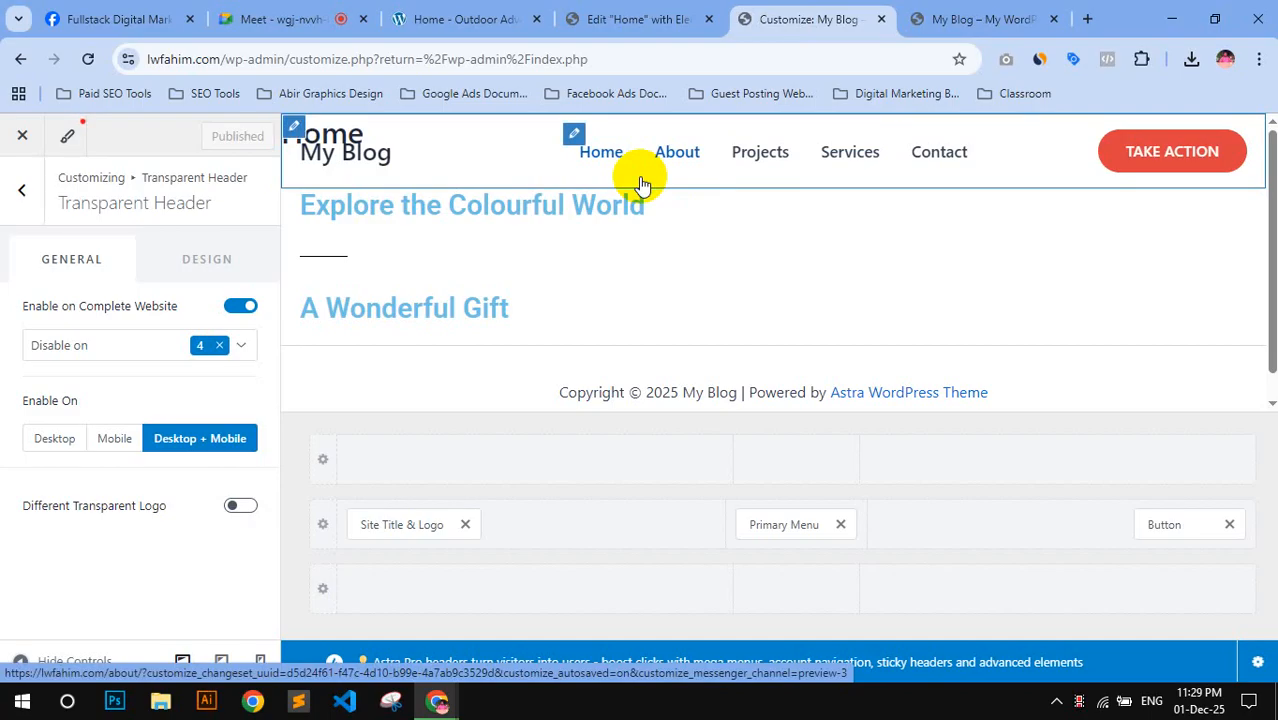
click(945, 19)
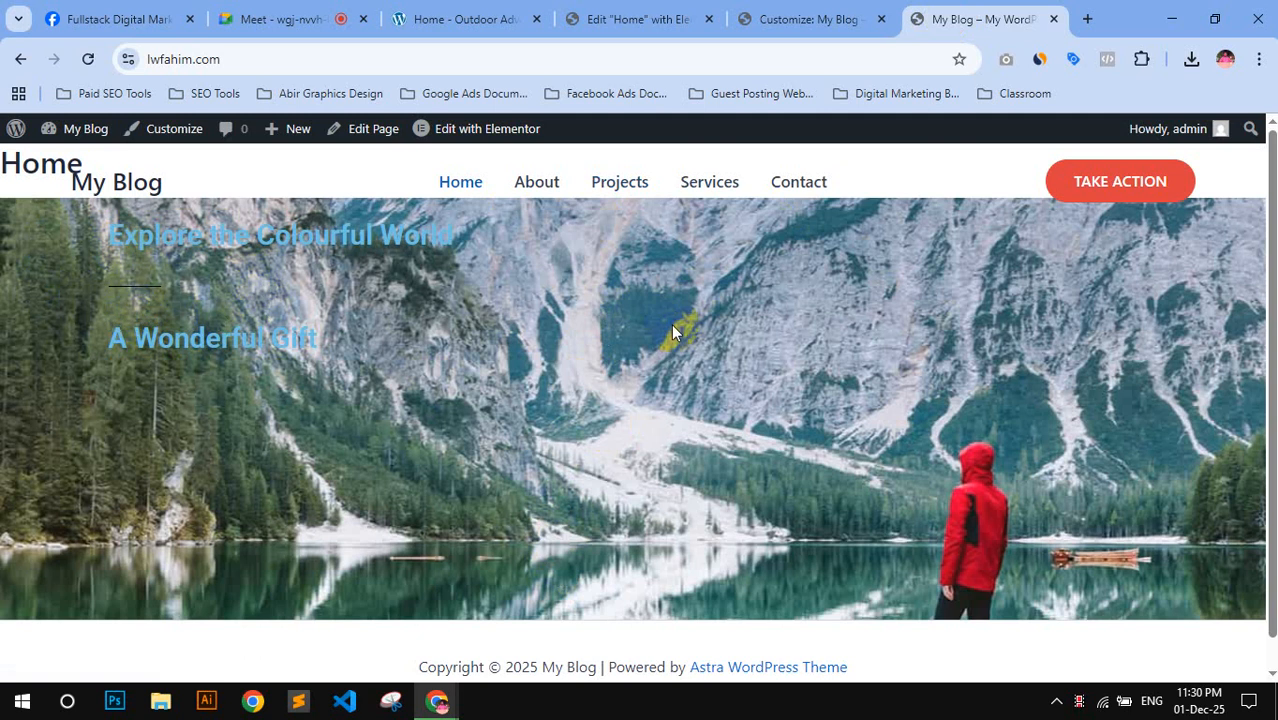
click(652, 17)
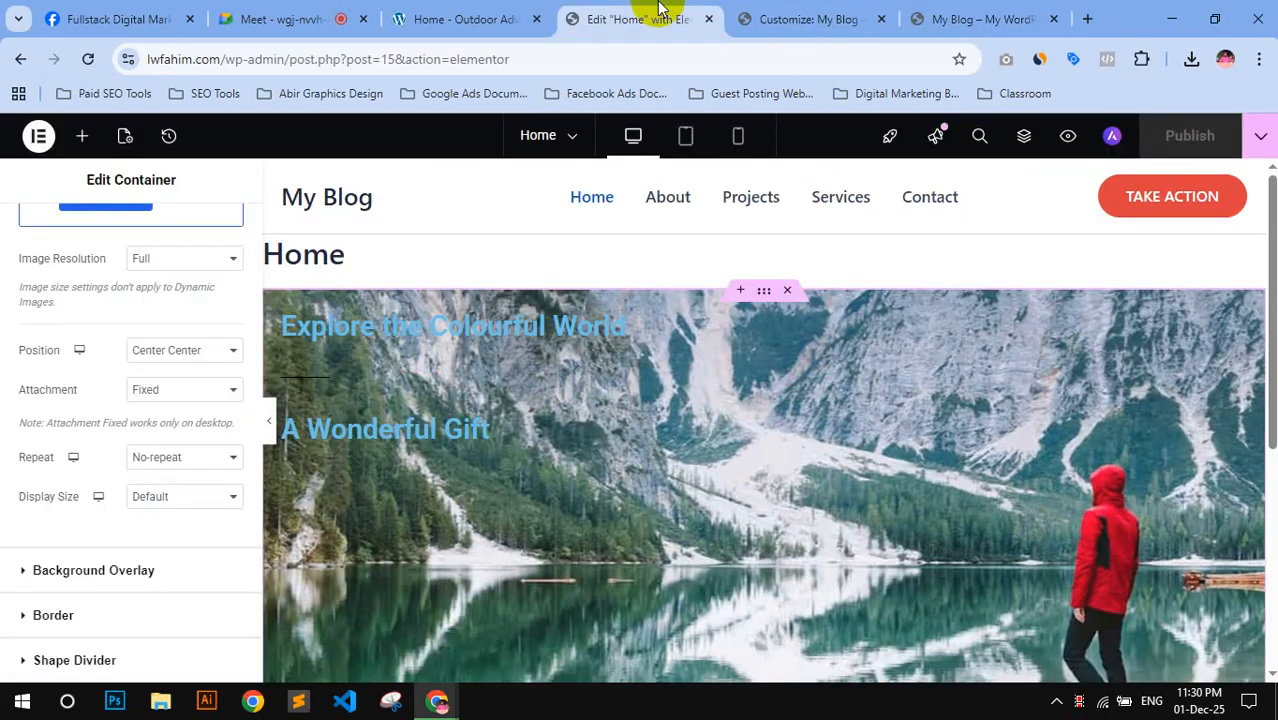
Step: Clear the hero container's 450 Min Height and compare the hero with the reference demo
scroll(214, 351, up, 5)
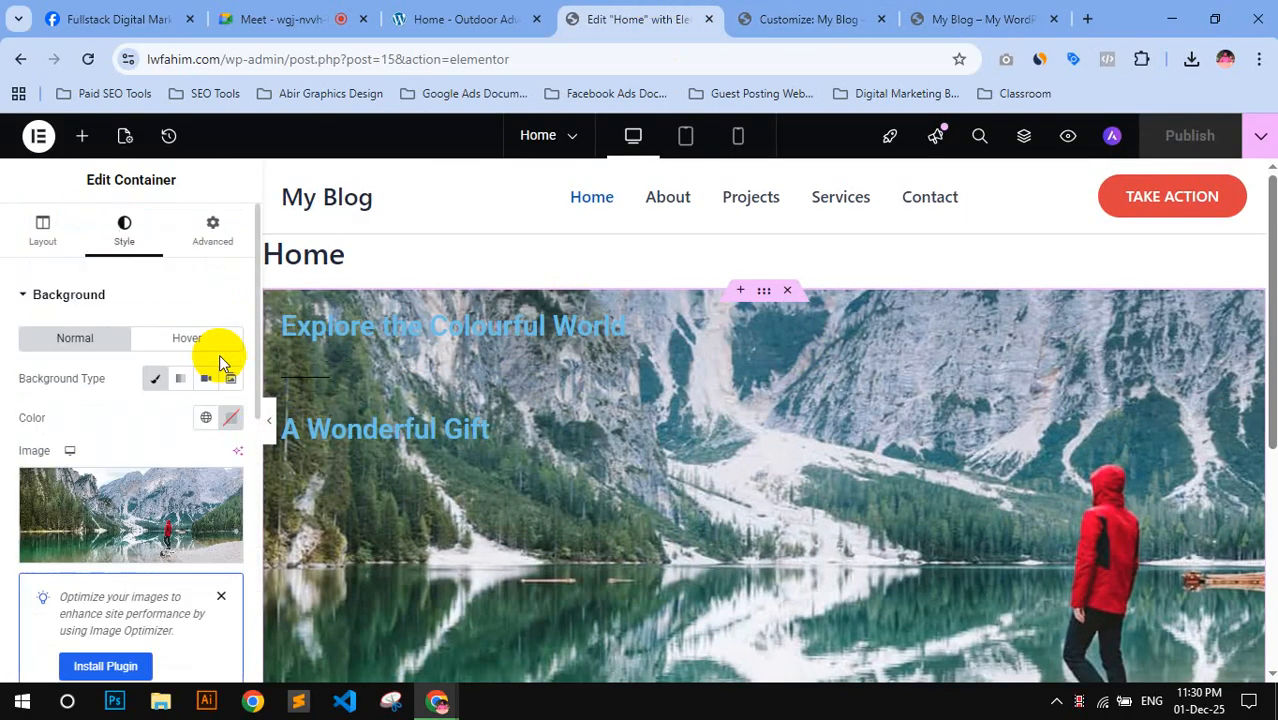
click(42, 245)
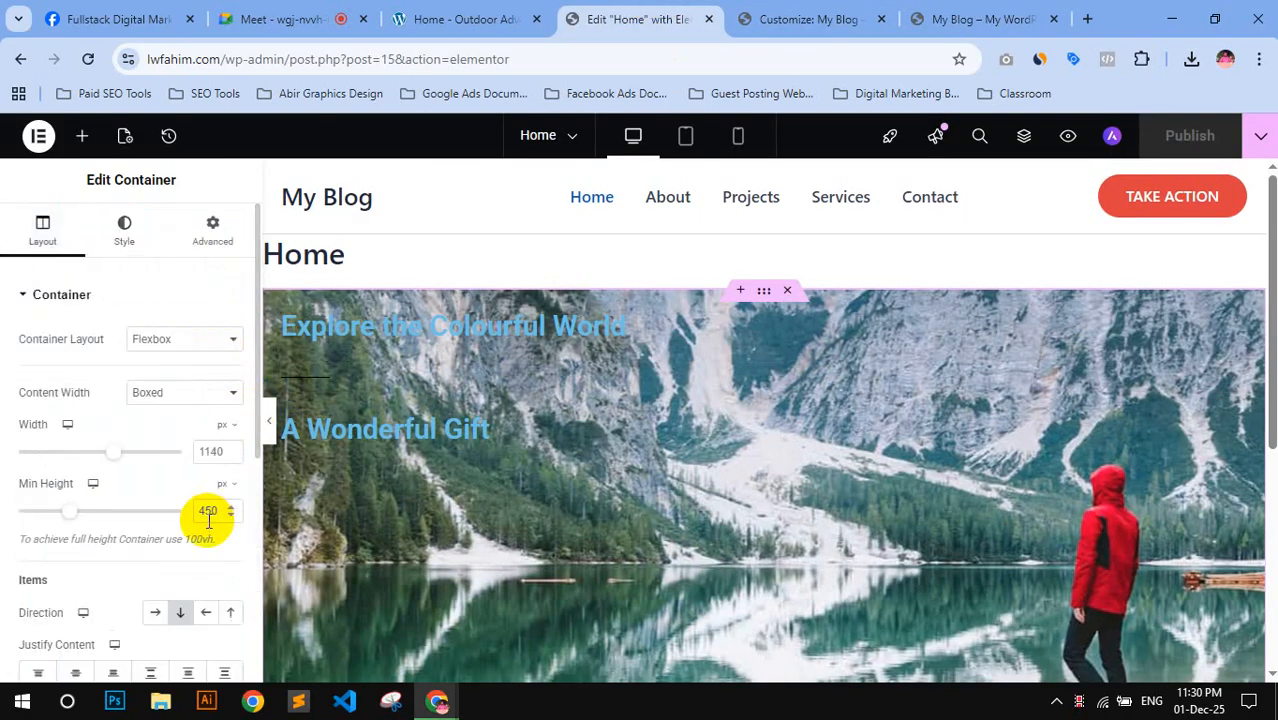
click(219, 513)
drag(219, 513, 168, 520)
key(BackSpace)
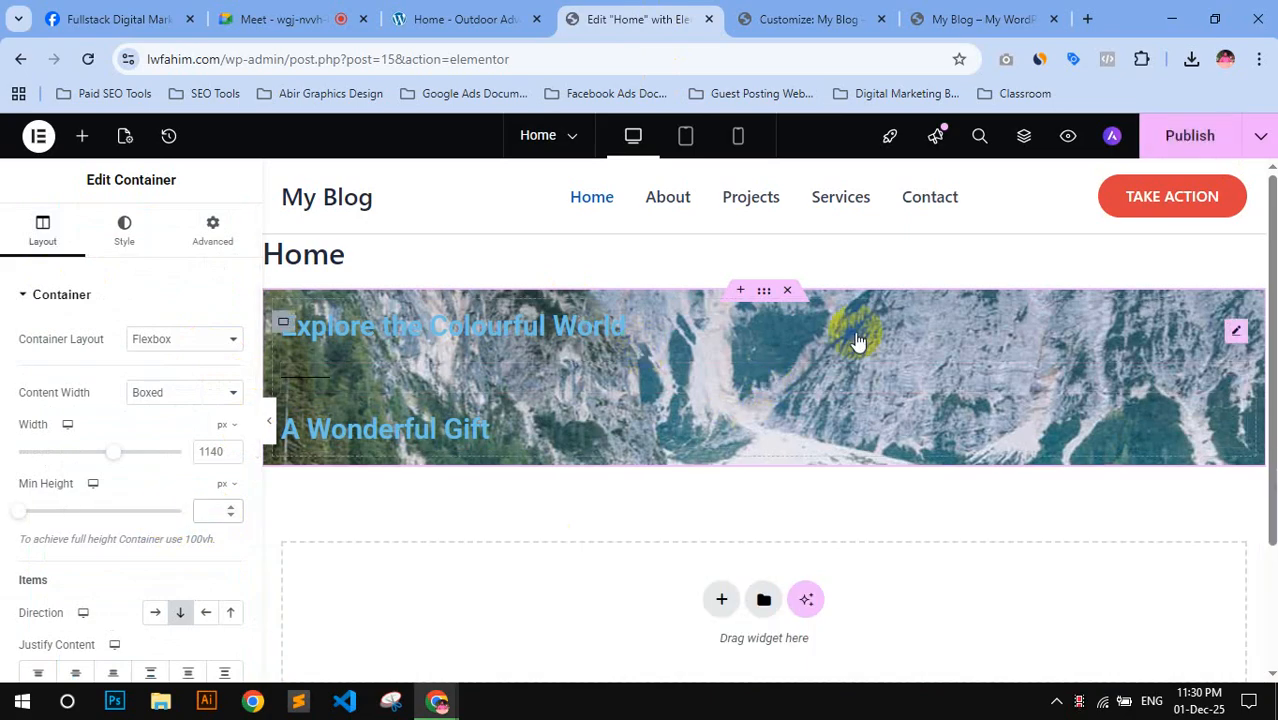
click(808, 15)
click(452, 17)
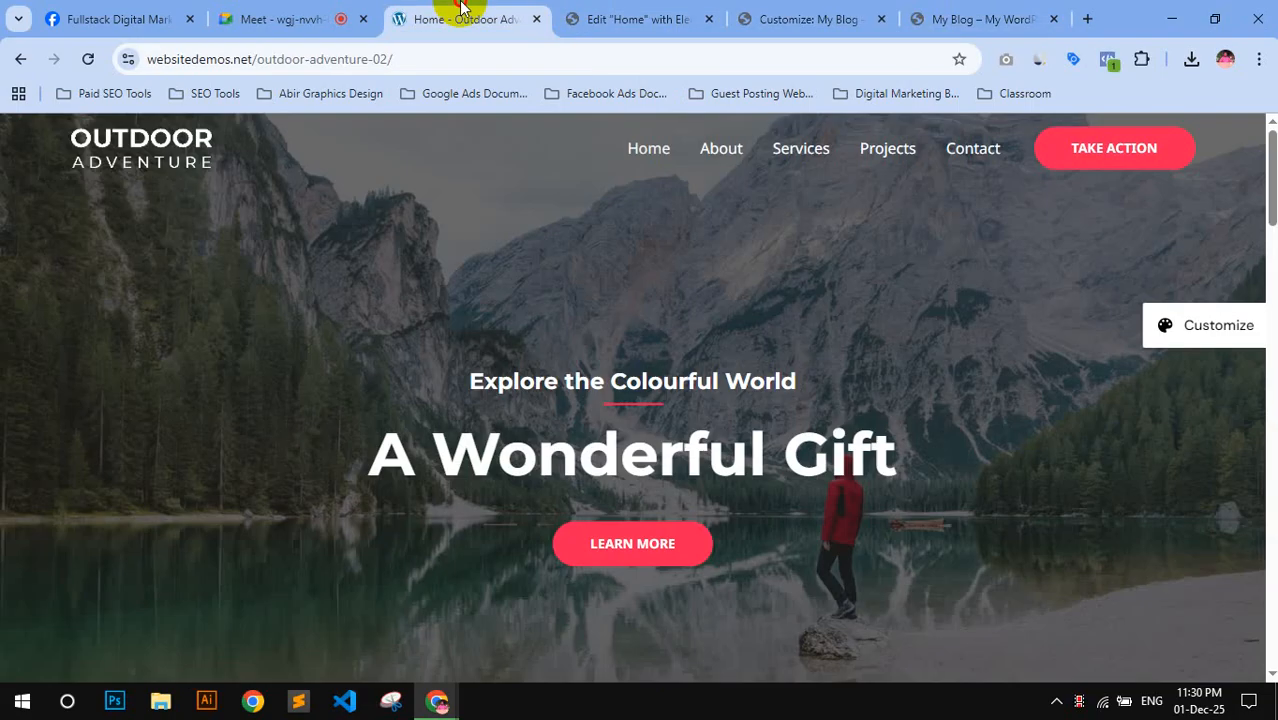
click(672, 22)
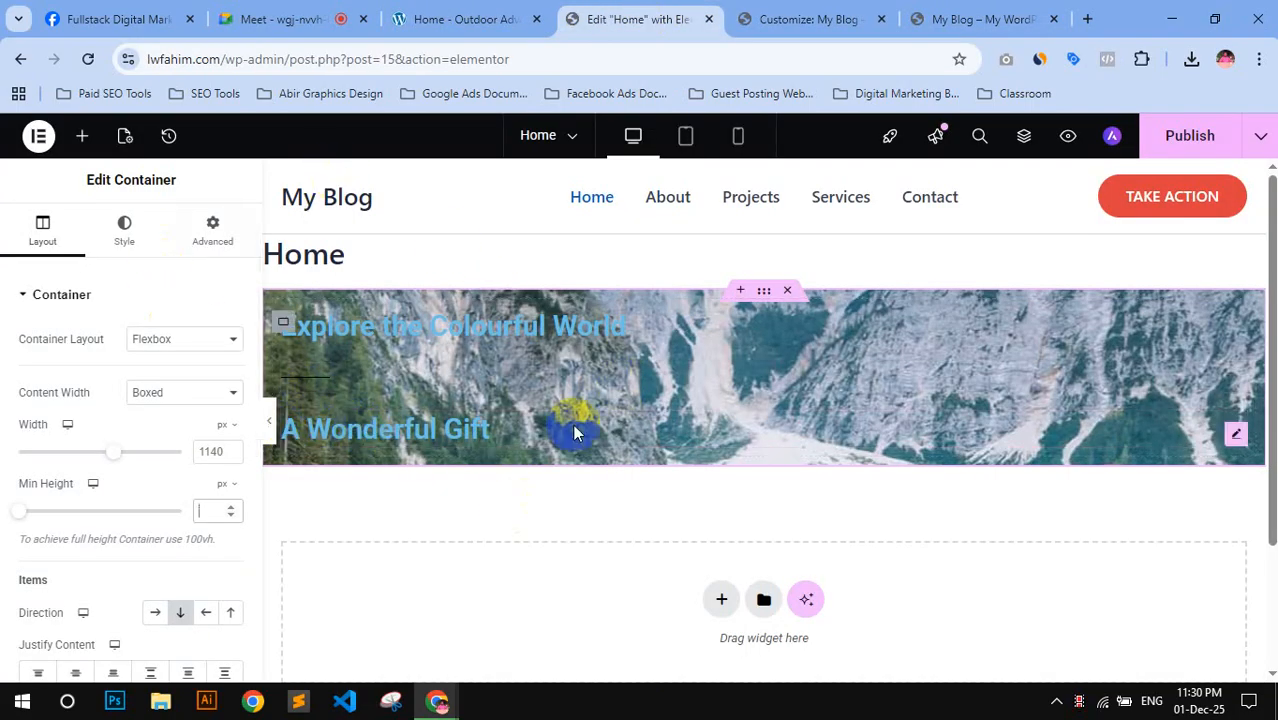
Step: Add a Button widget below the headings in the hero container and publish the page
click(83, 138)
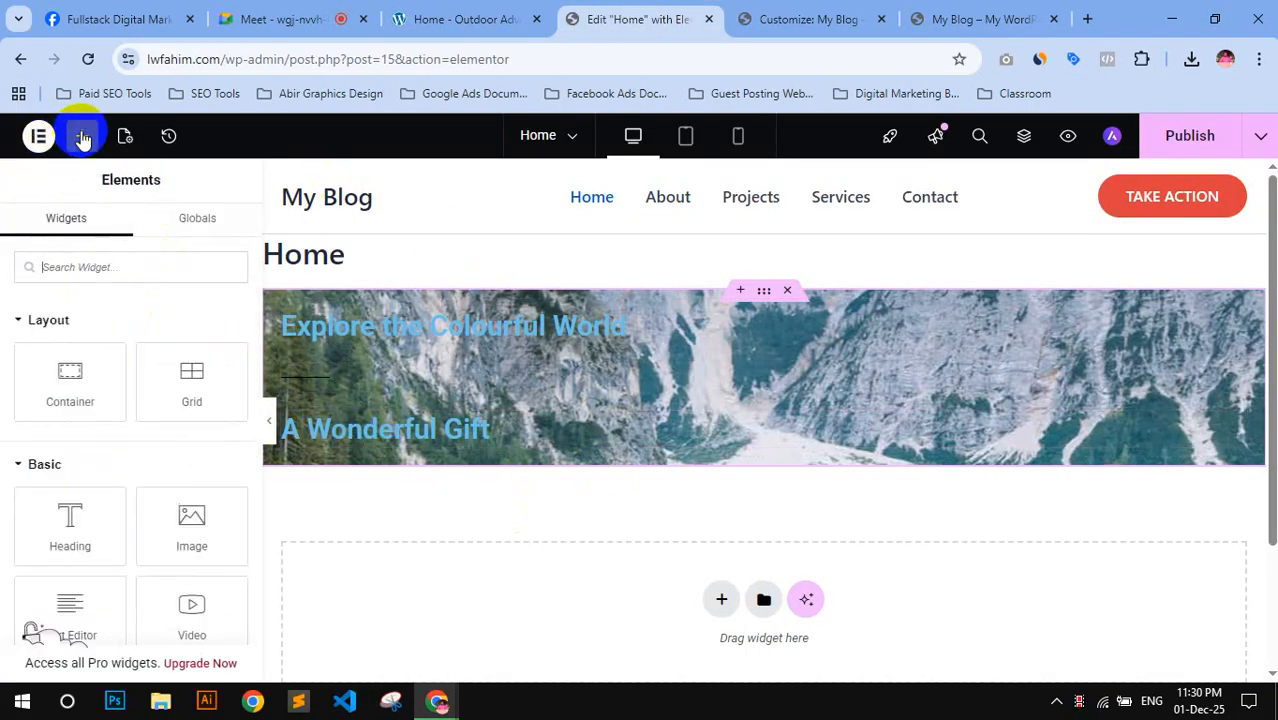
text(buto)
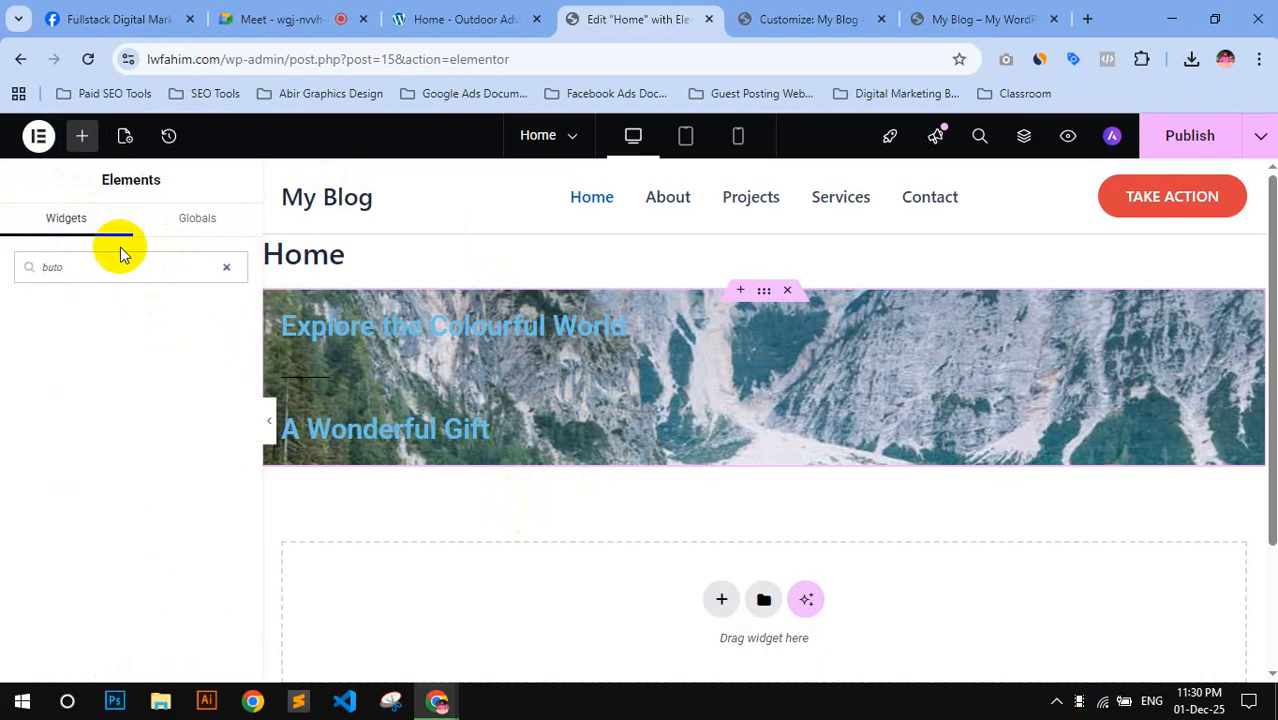
key(BackSpace)
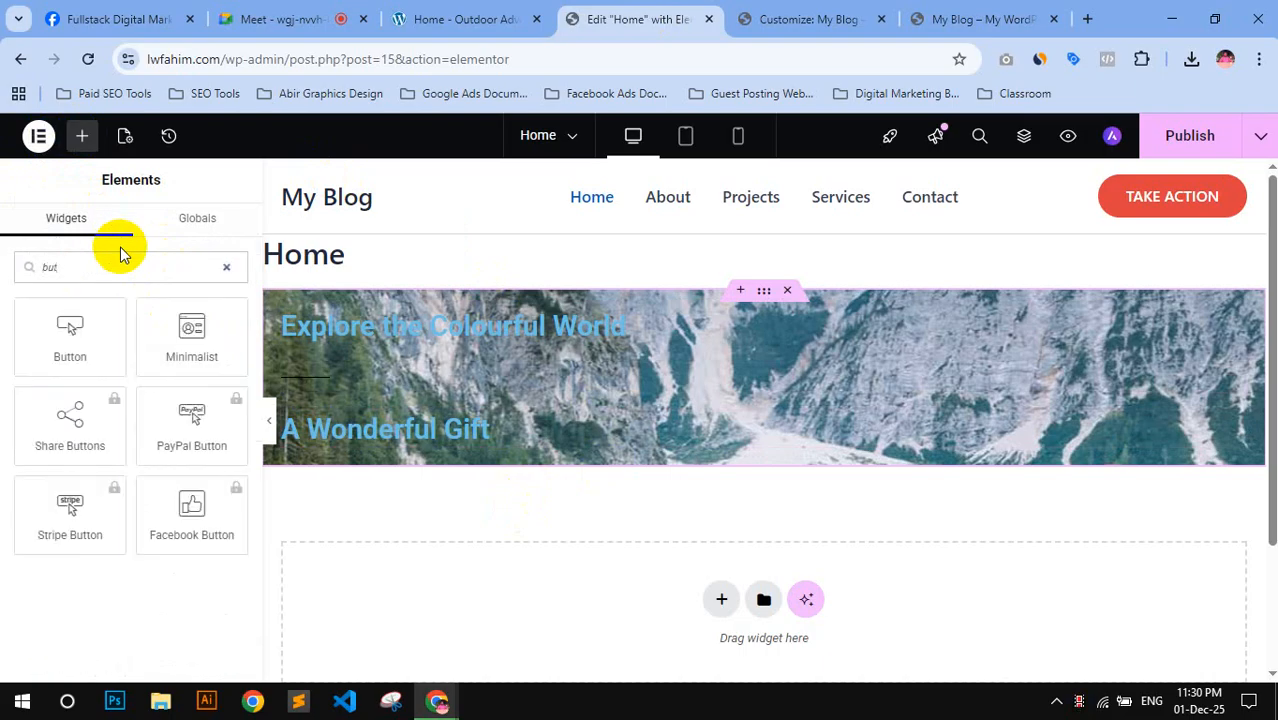
drag(70, 326, 354, 452)
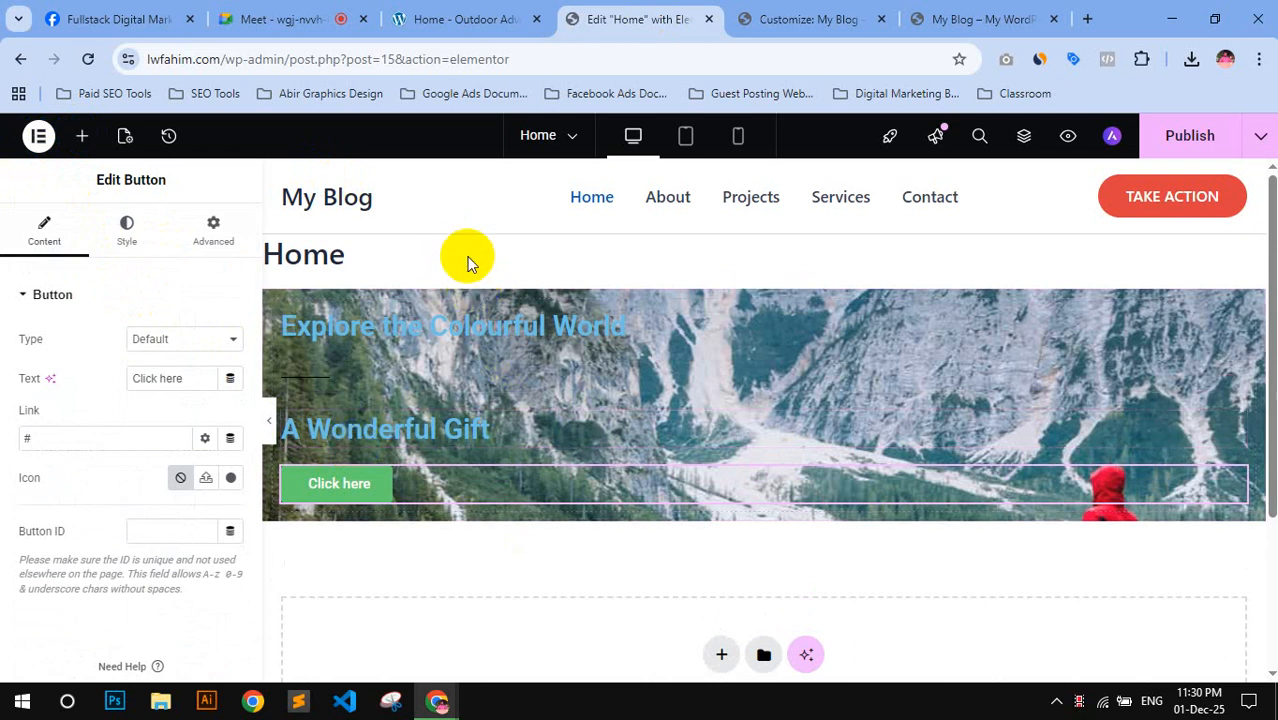
click(1190, 135)
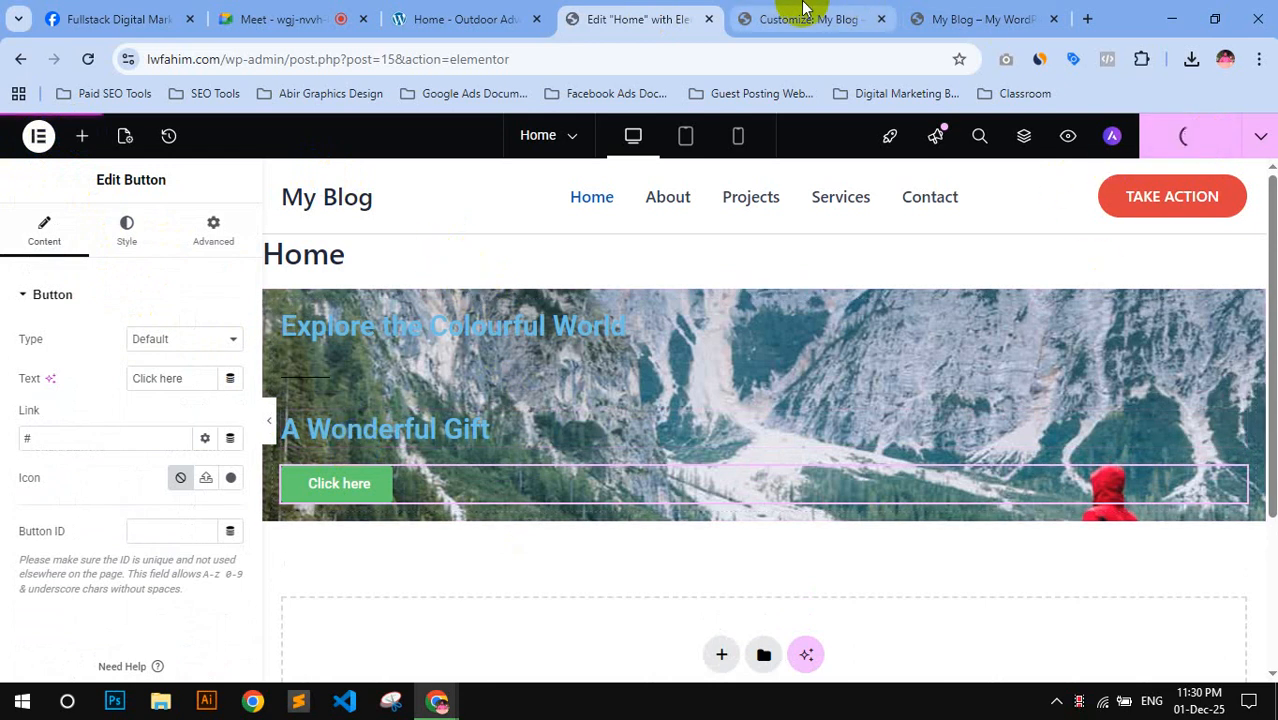
Step: Reload the live homepage and move the reference demo tab to the far end
click(815, 15)
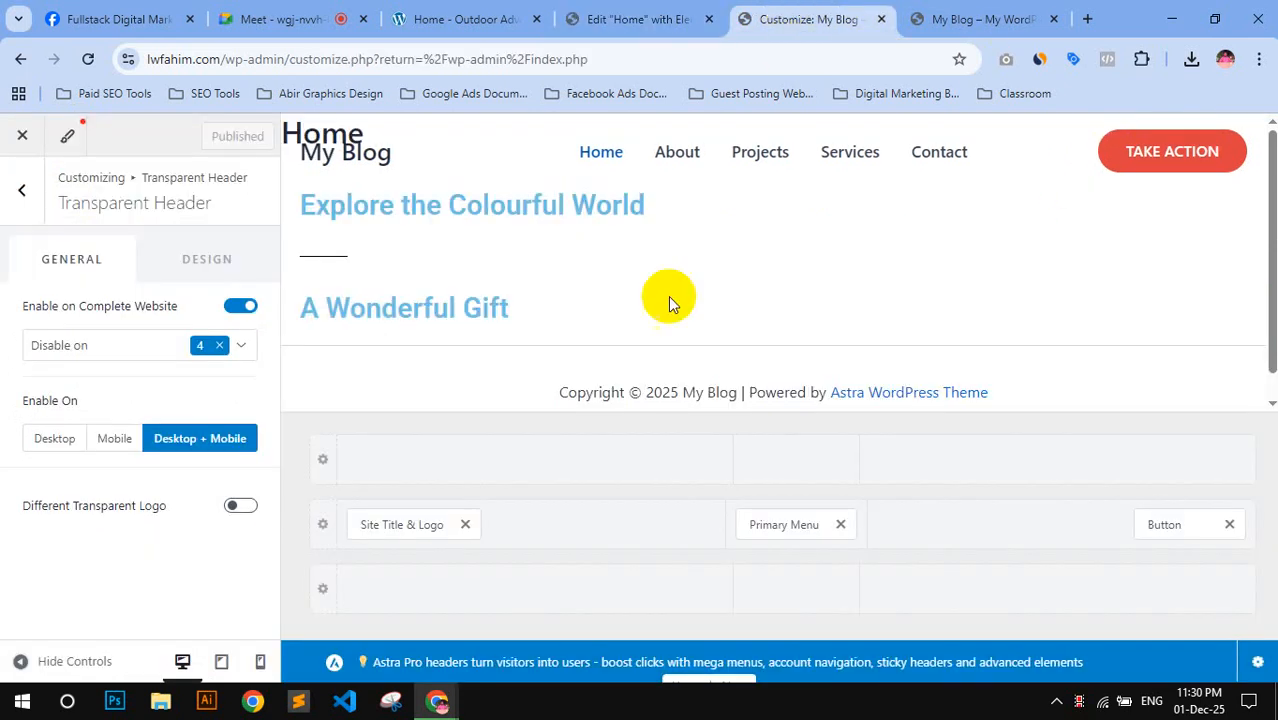
click(955, 20)
click(90, 62)
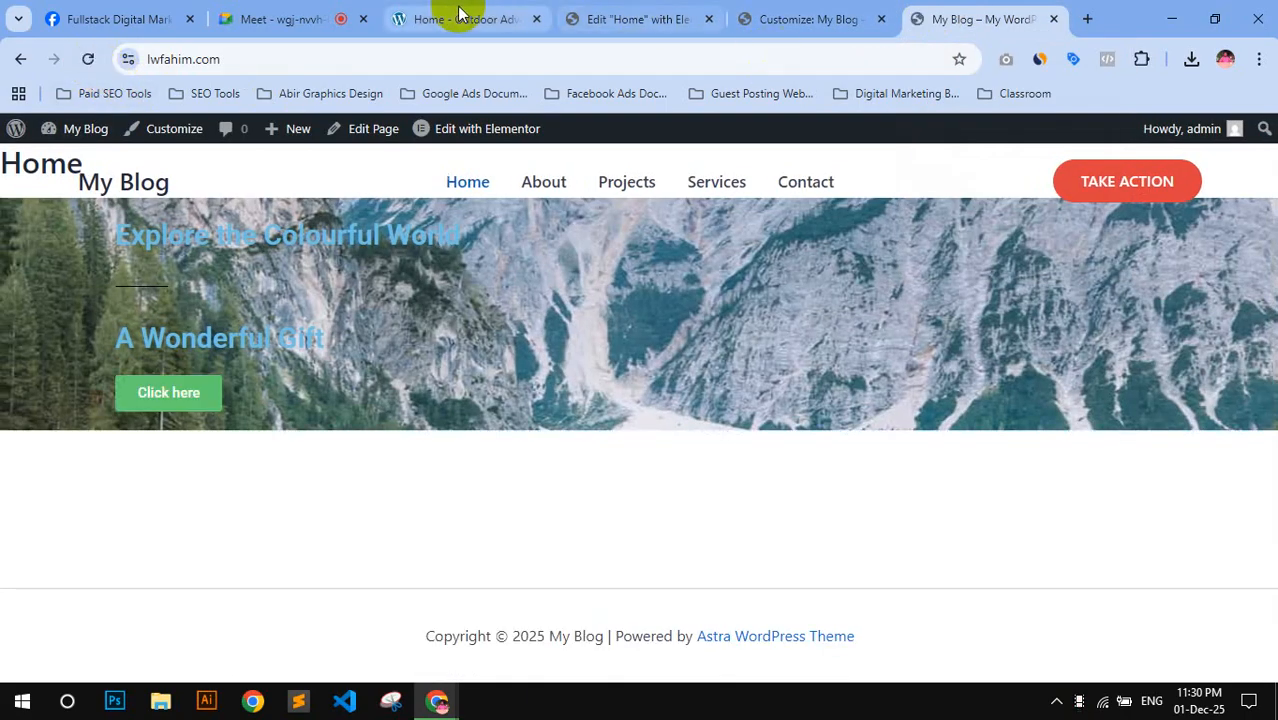
drag(462, 17, 893, 12)
click(805, 14)
click(630, 19)
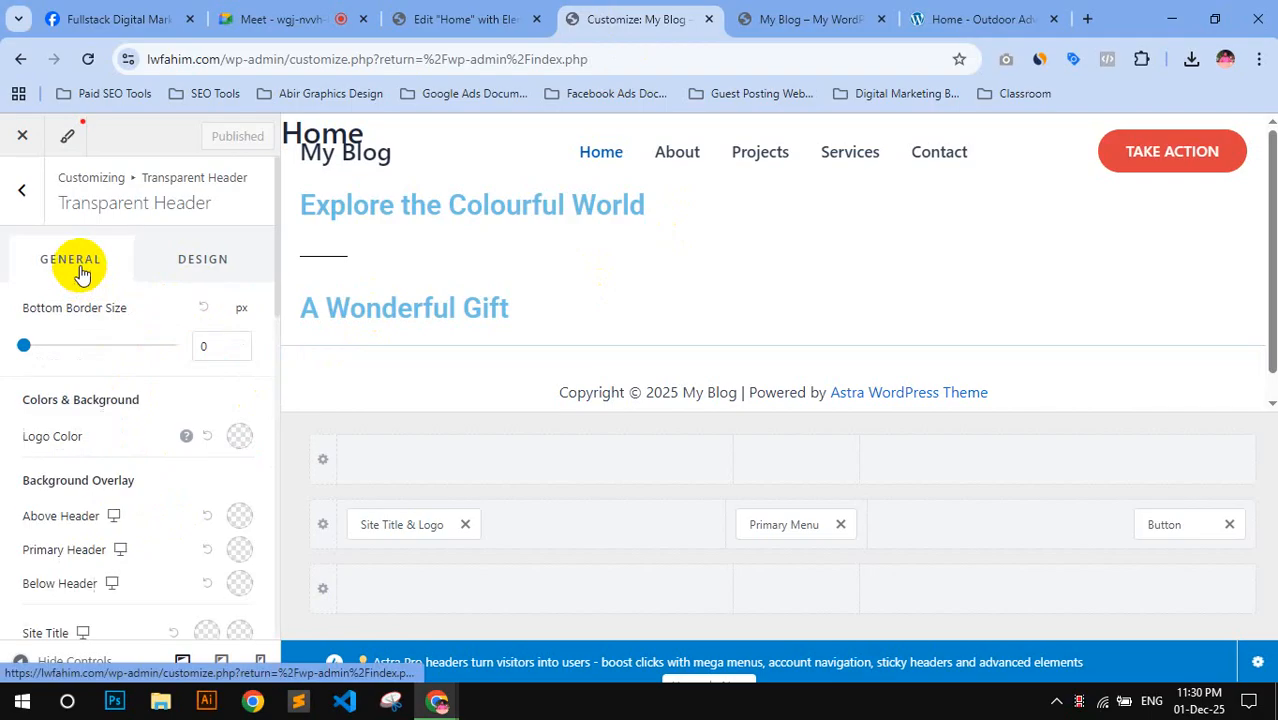
Step: Review the Transparent Header general options in the Customizer's Header settings
scroll(94, 496, down, 2)
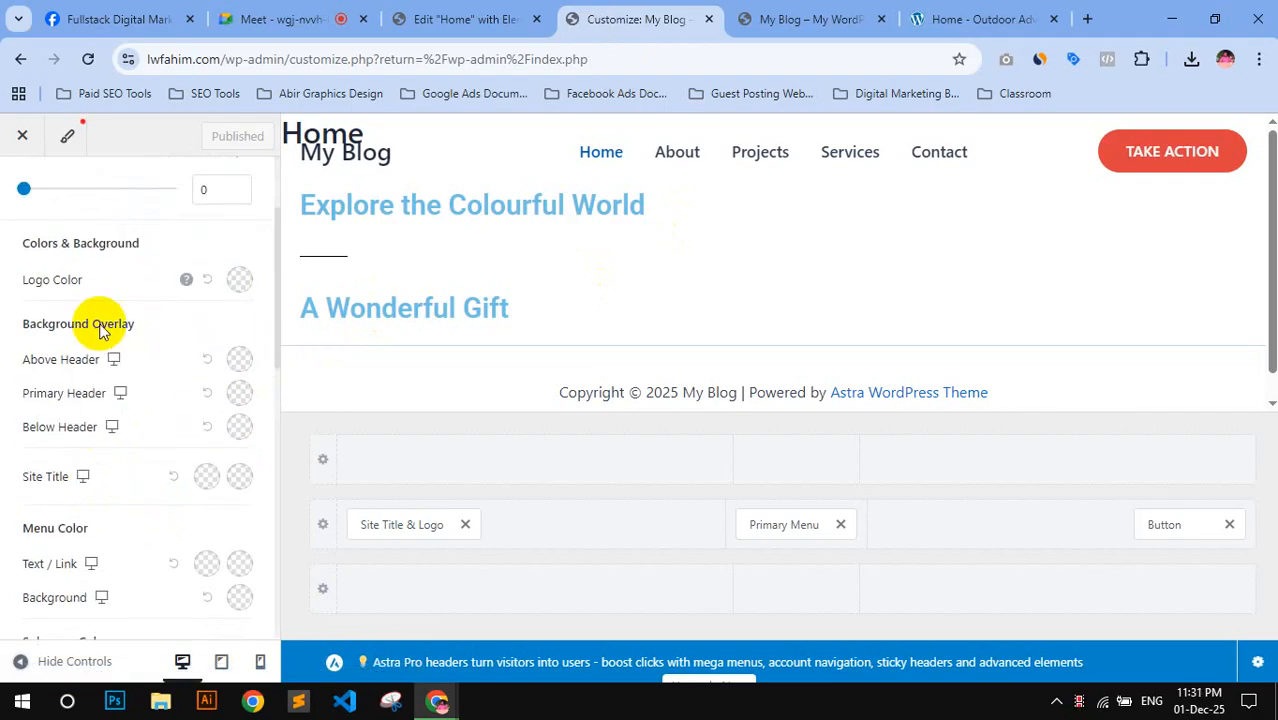
scroll(103, 417, down, 7)
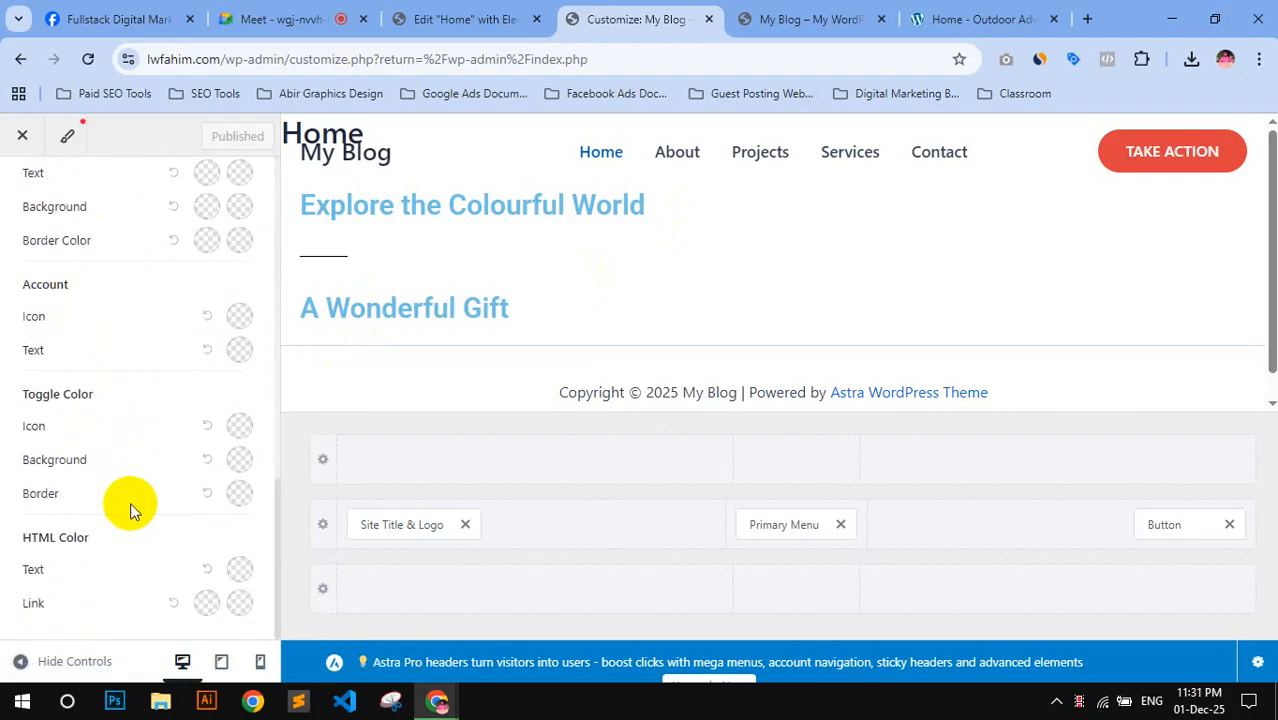
scroll(128, 508, up, 10)
click(64, 268)
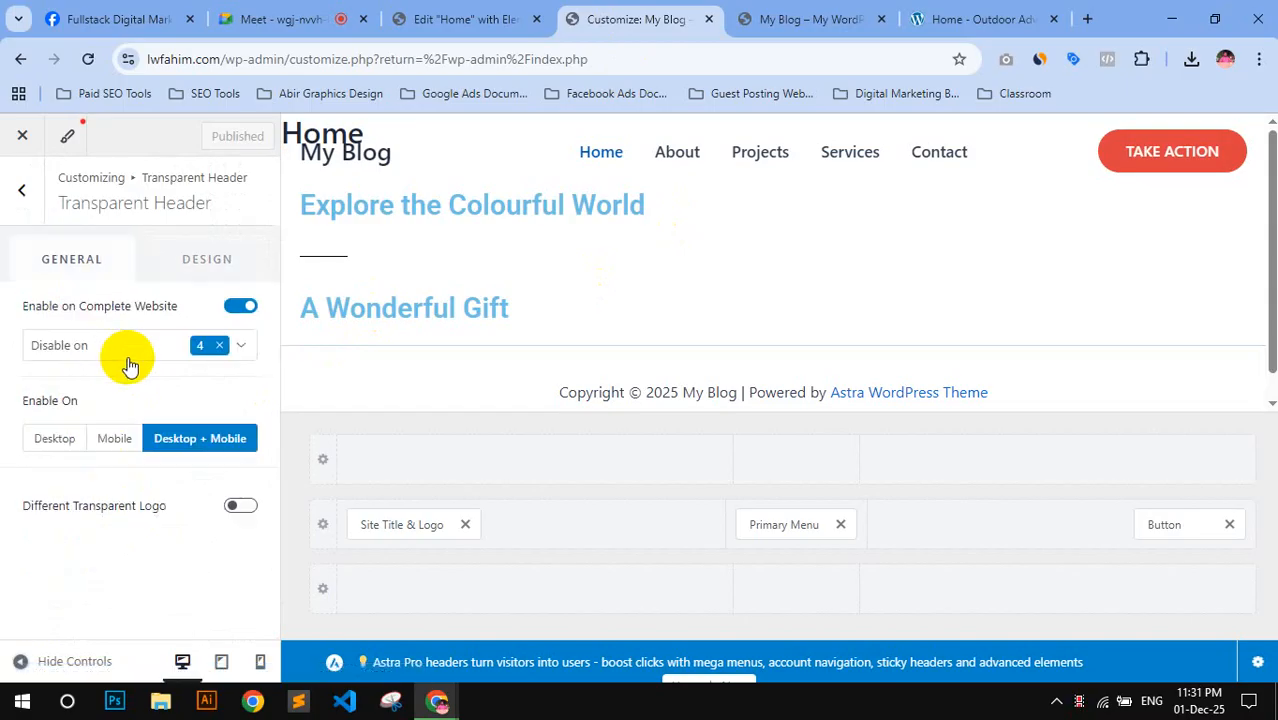
click(22, 189)
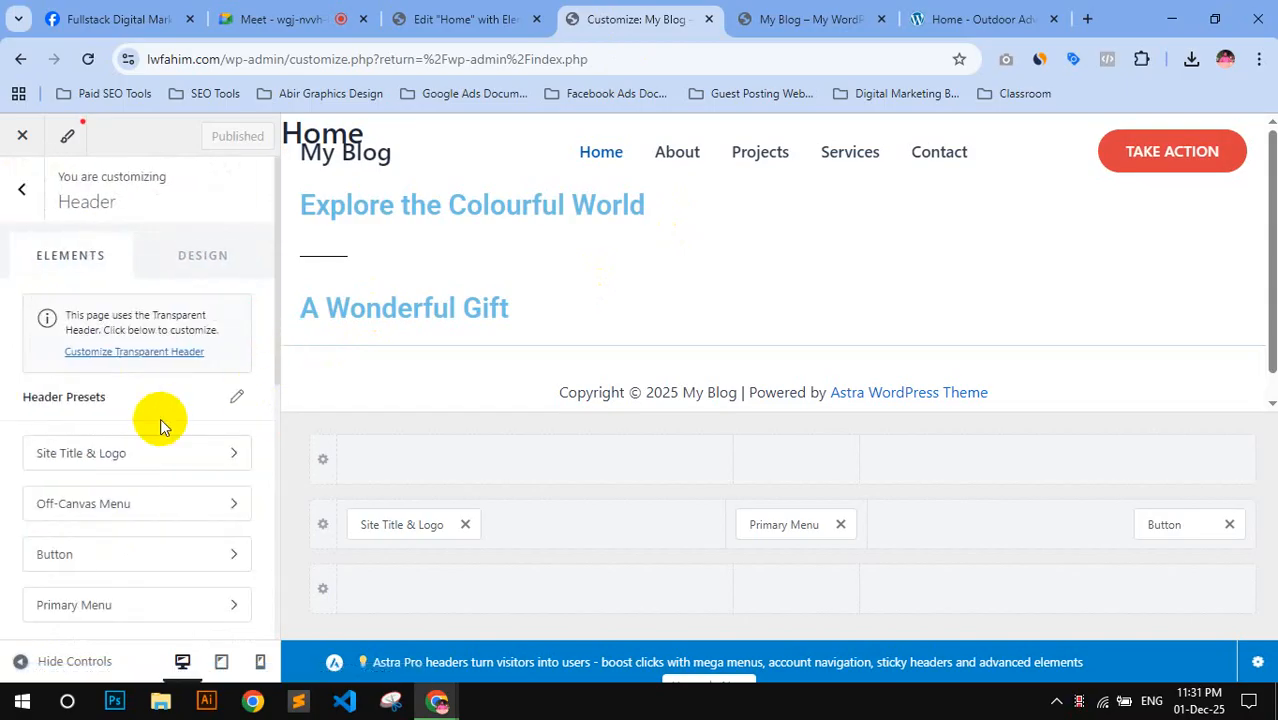
scroll(148, 505, down, 2)
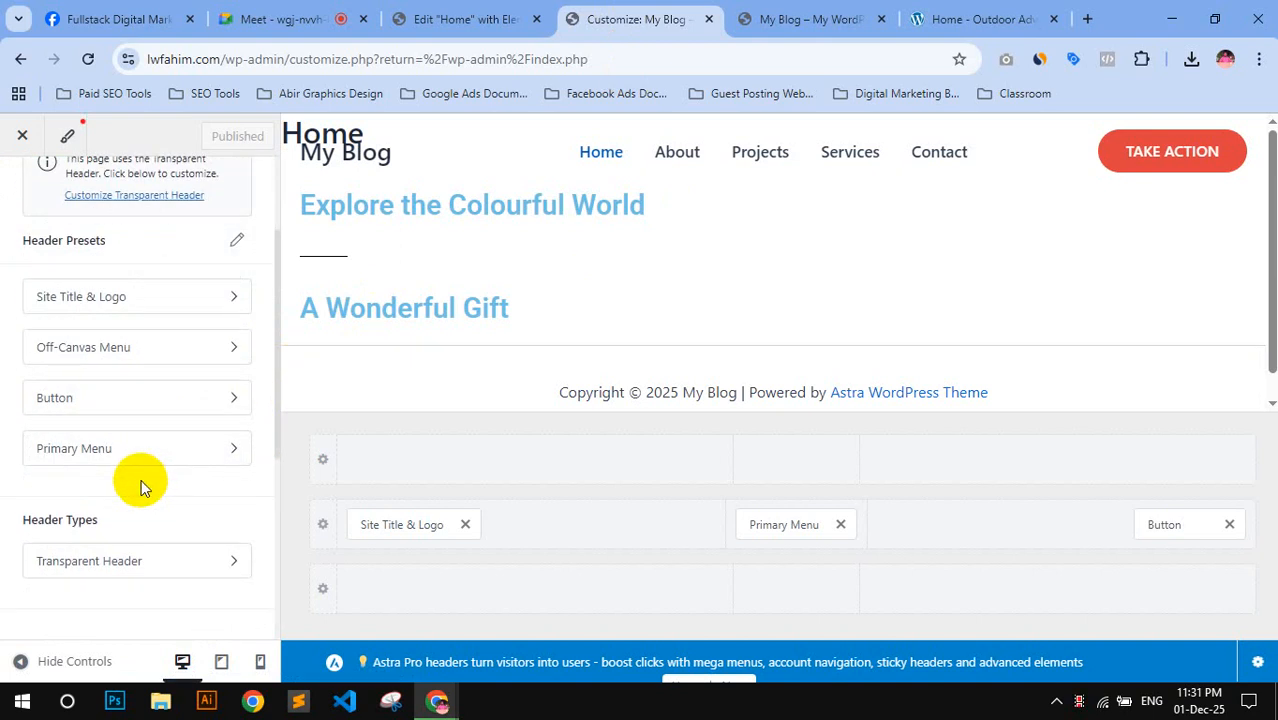
scroll(150, 500, down, 3)
scroll(157, 508, up, 5)
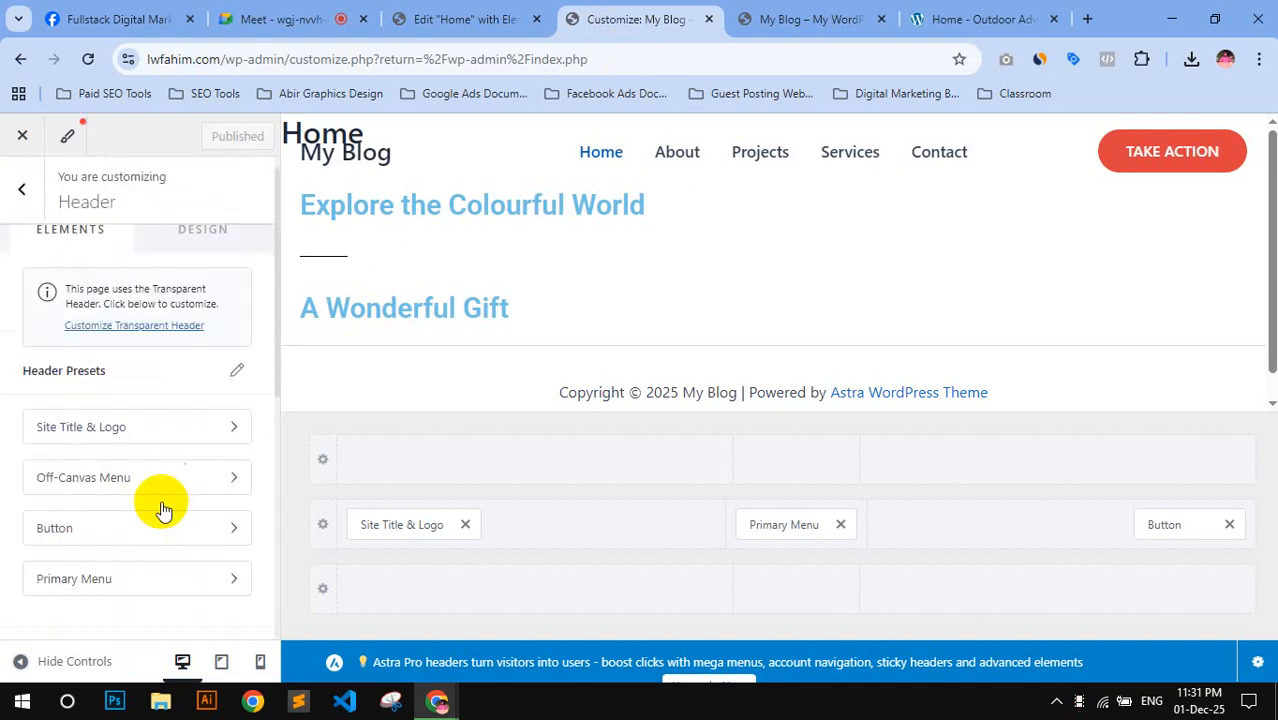
click(29, 199)
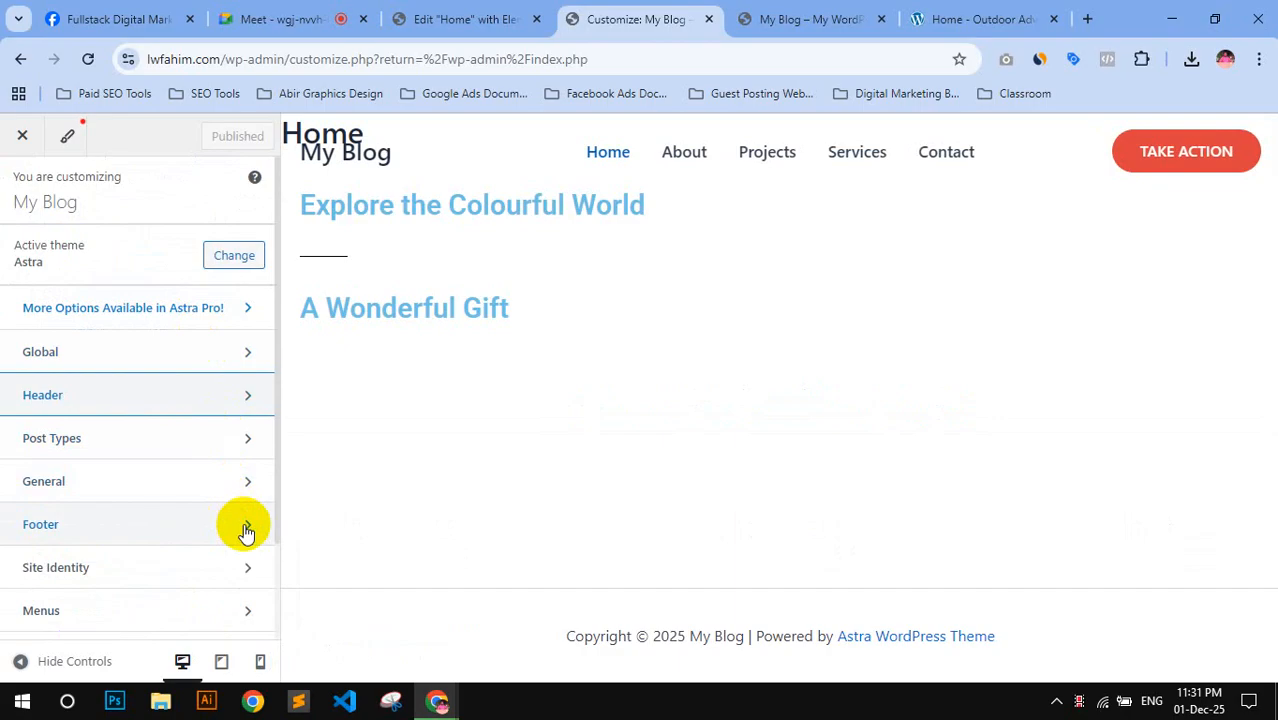
Step: Check the Homepage Settings, then close the Customizer to reach the Dashboard
scroll(247, 531, down, 1)
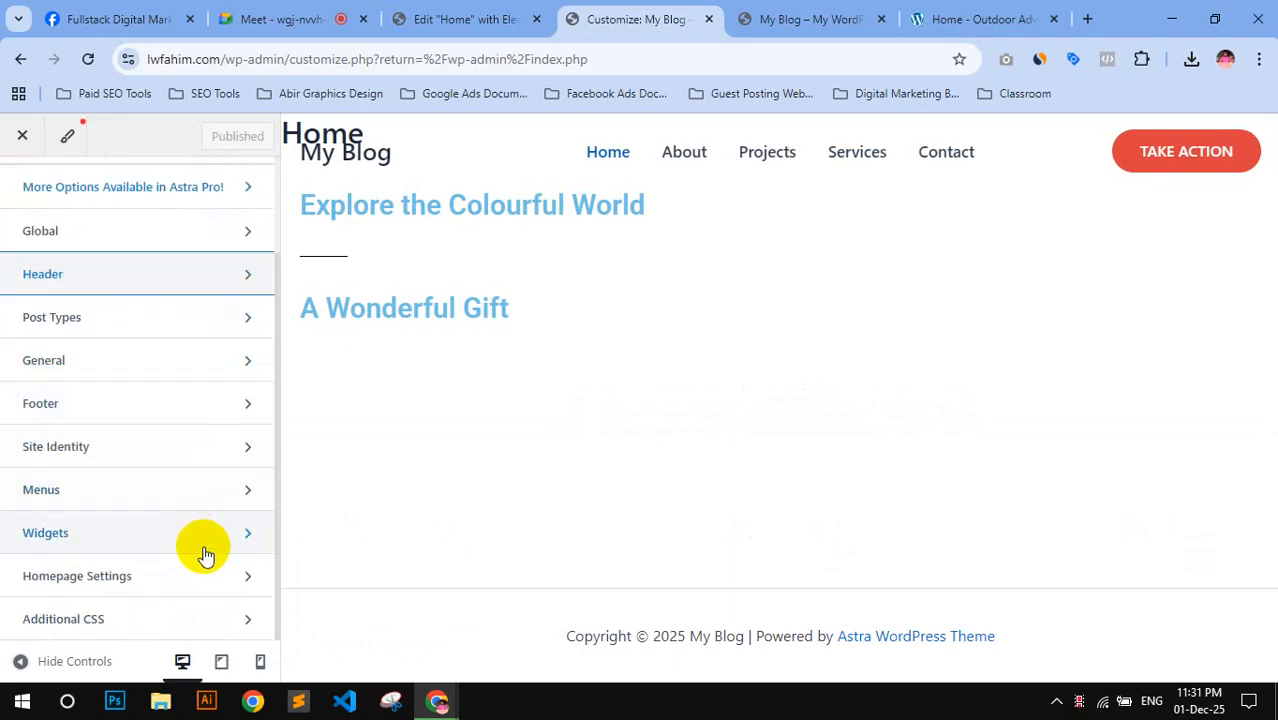
click(240, 578)
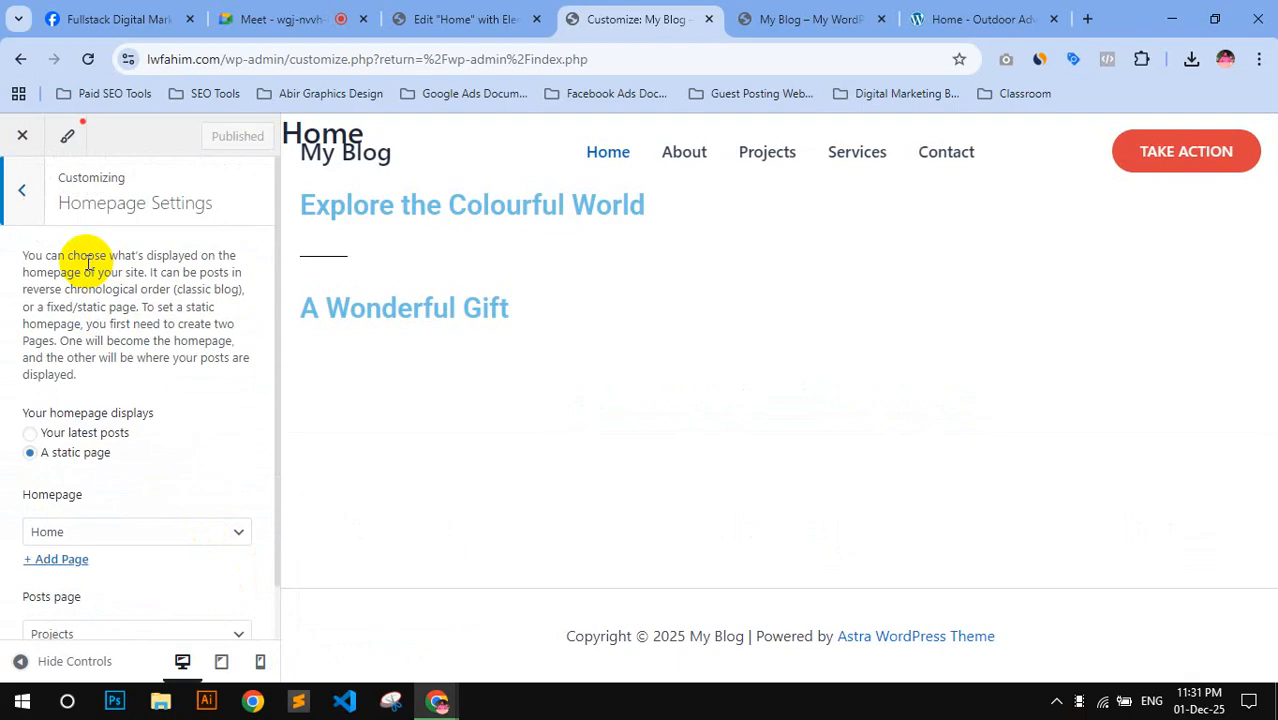
click(22, 192)
scroll(125, 430, up, 2)
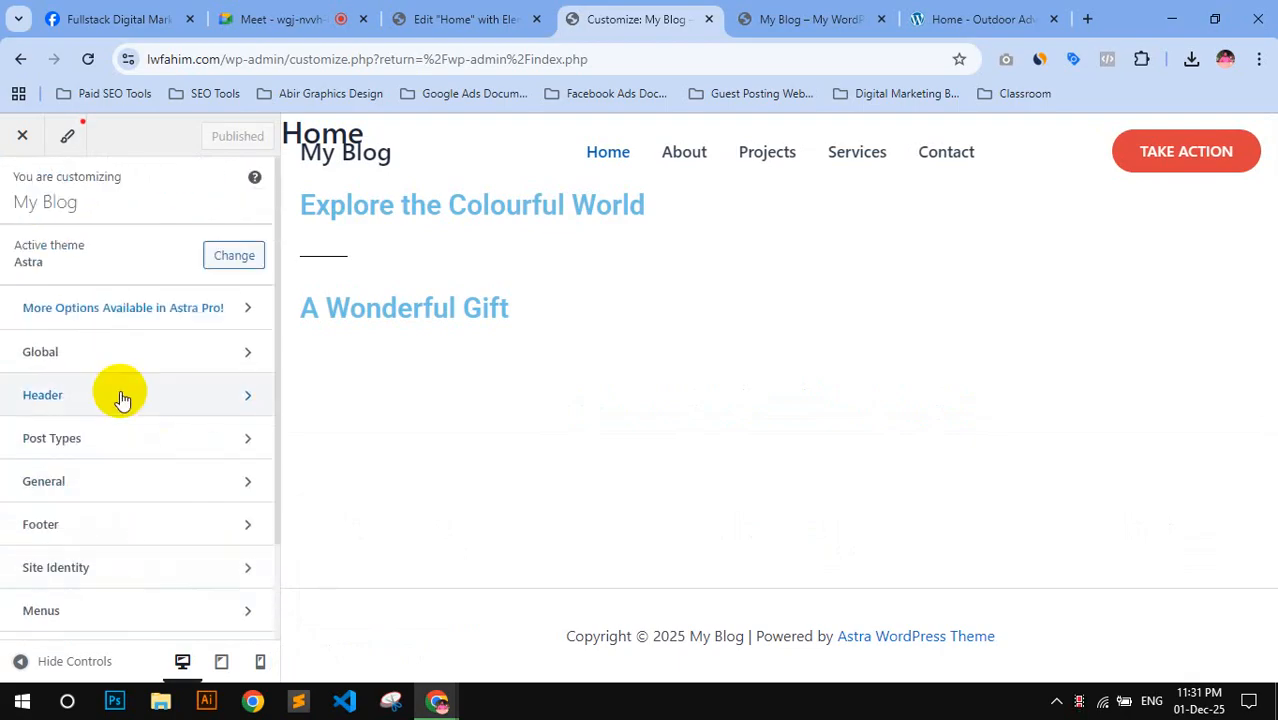
click(22, 135)
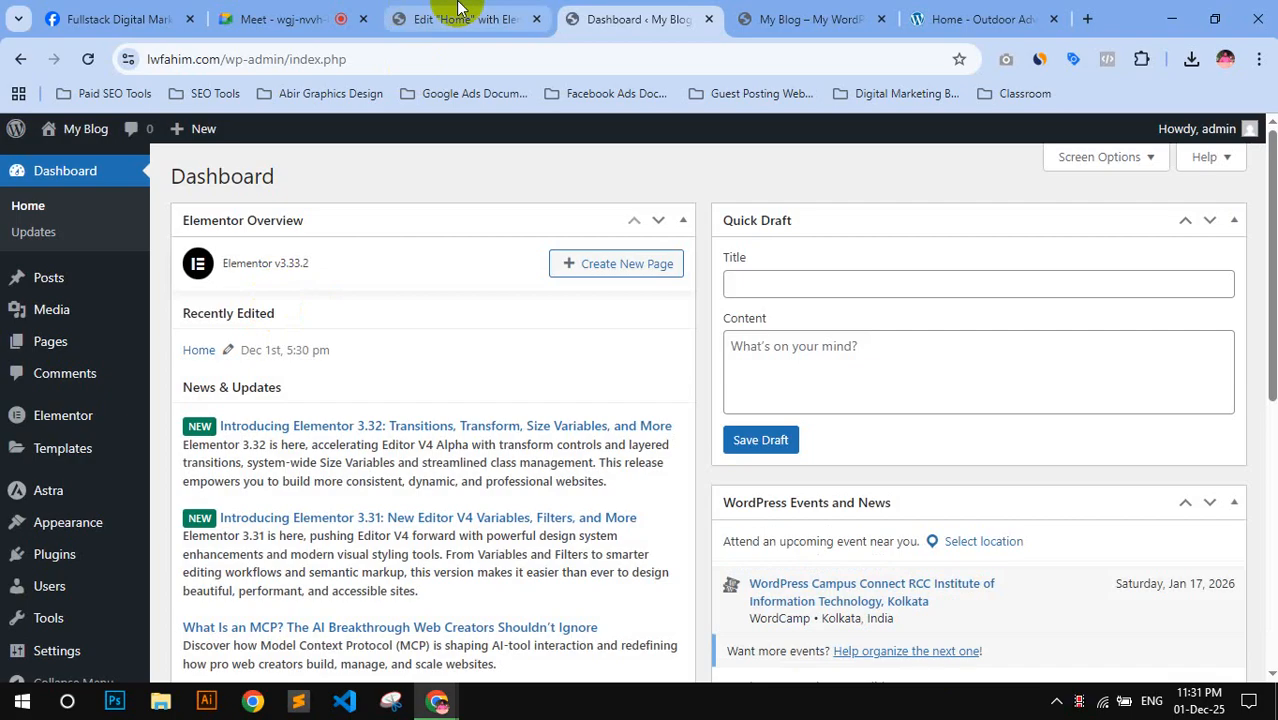
click(530, 12)
drag(530, 12, 585, 18)
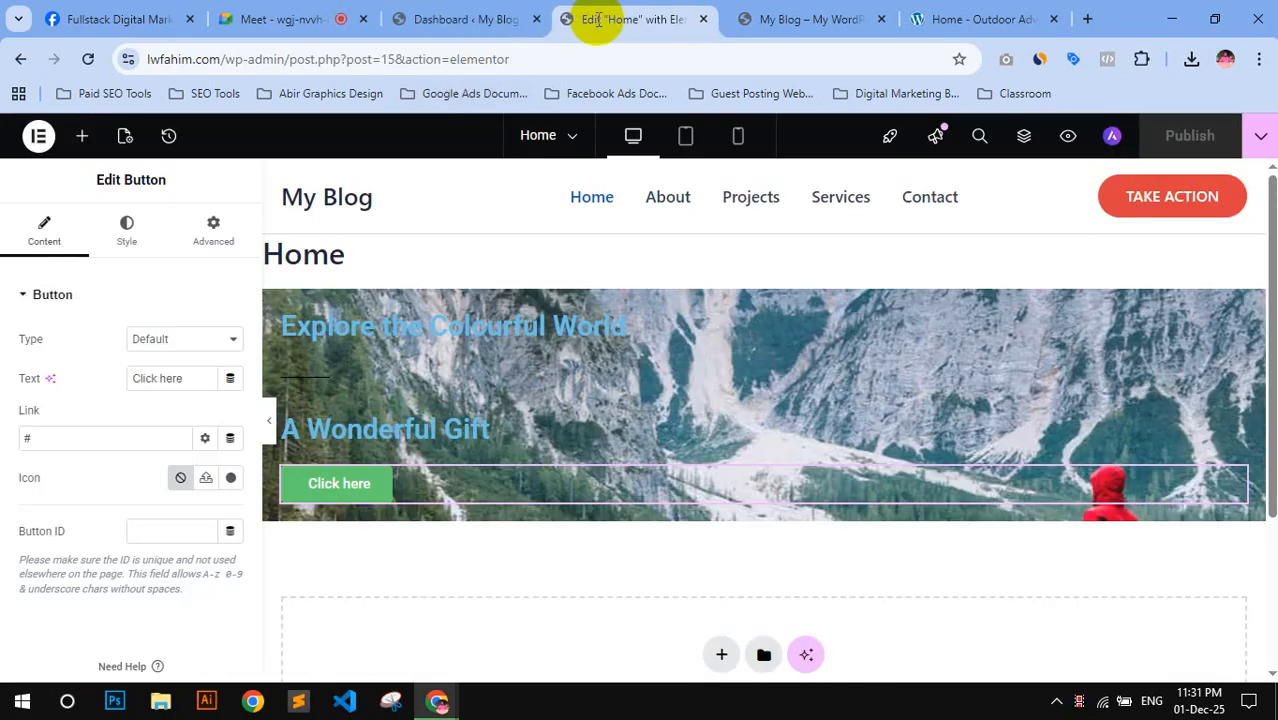
scroll(540, 362, down, 3)
scroll(540, 362, up, 3)
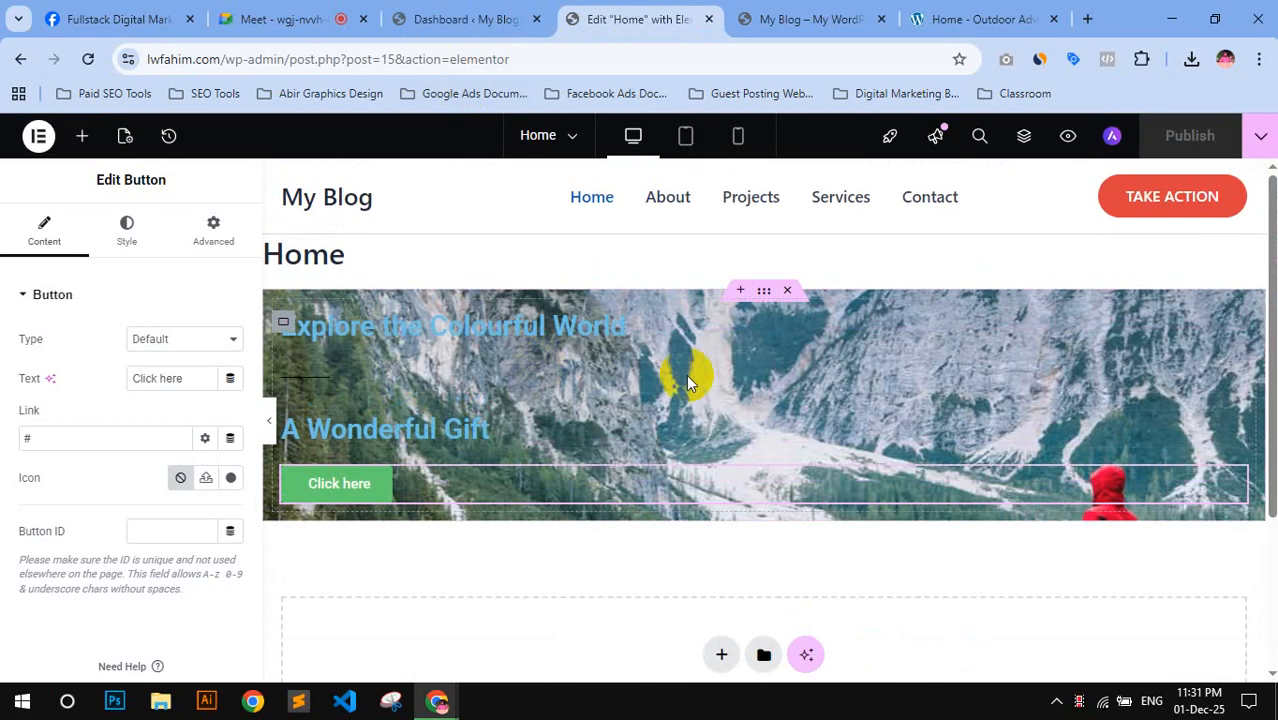
click(322, 258)
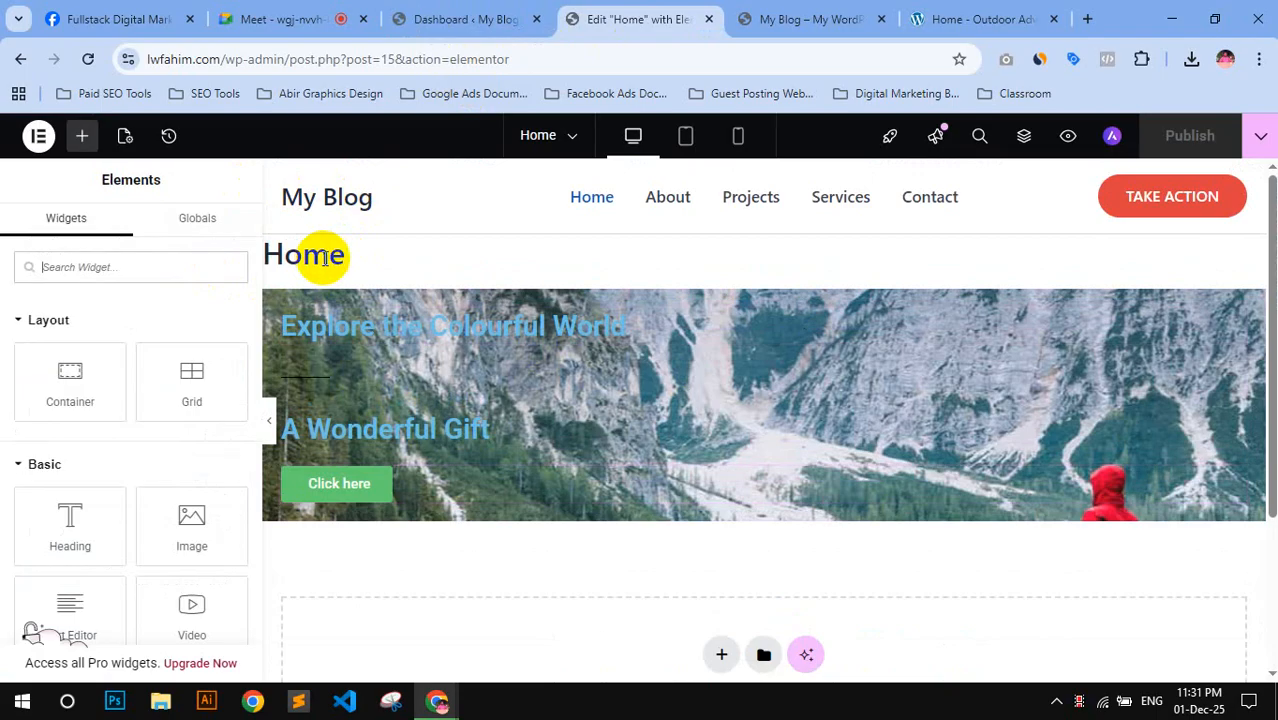
click(761, 297)
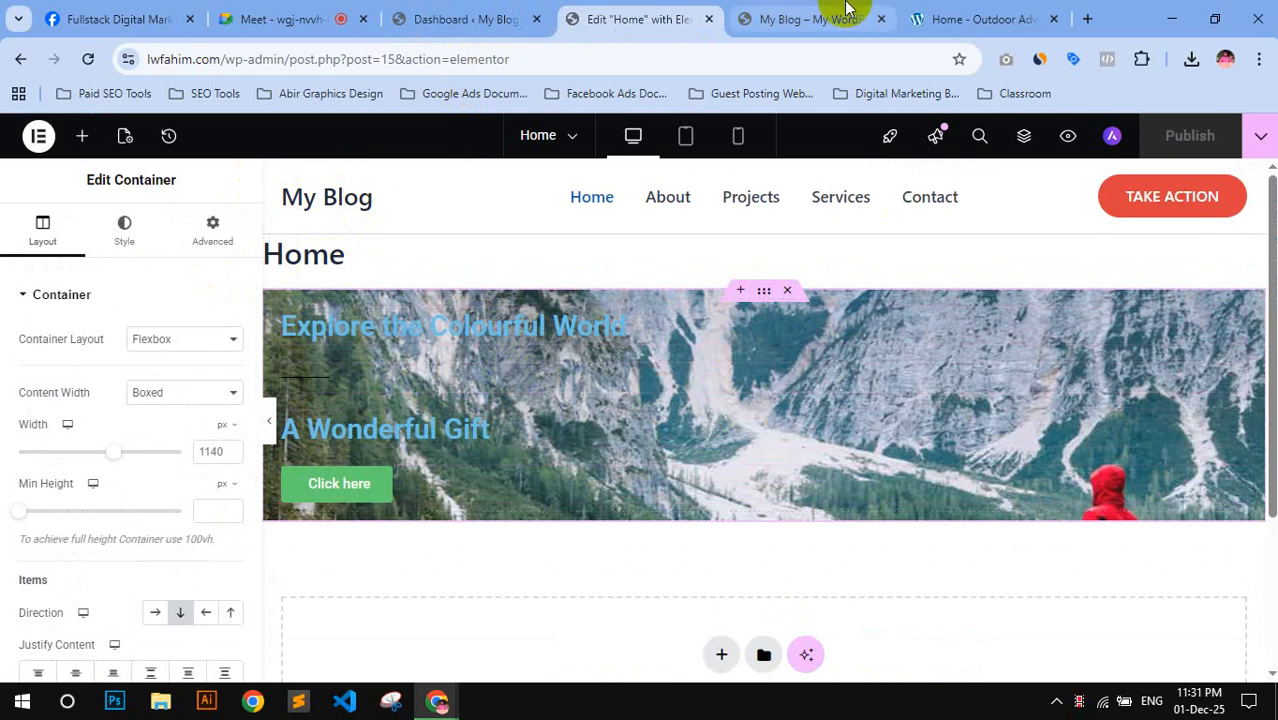
click(785, 32)
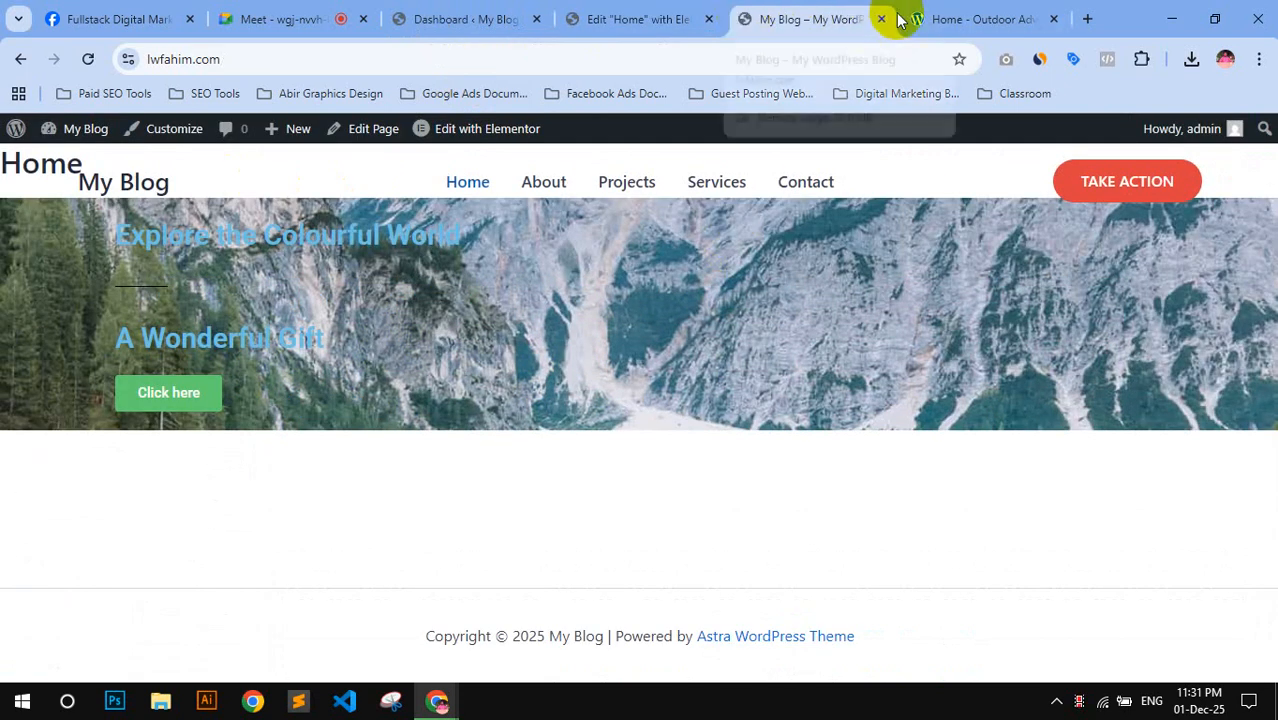
click(968, 20)
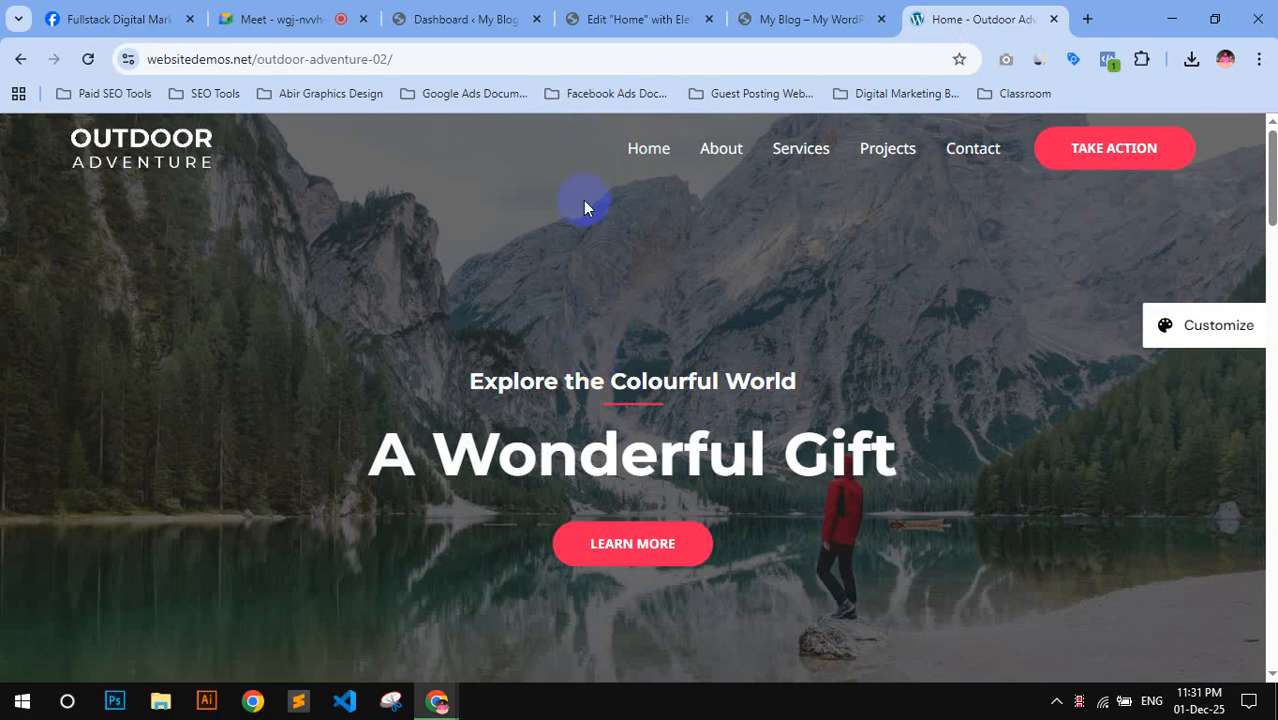
scroll(614, 476, down, 3)
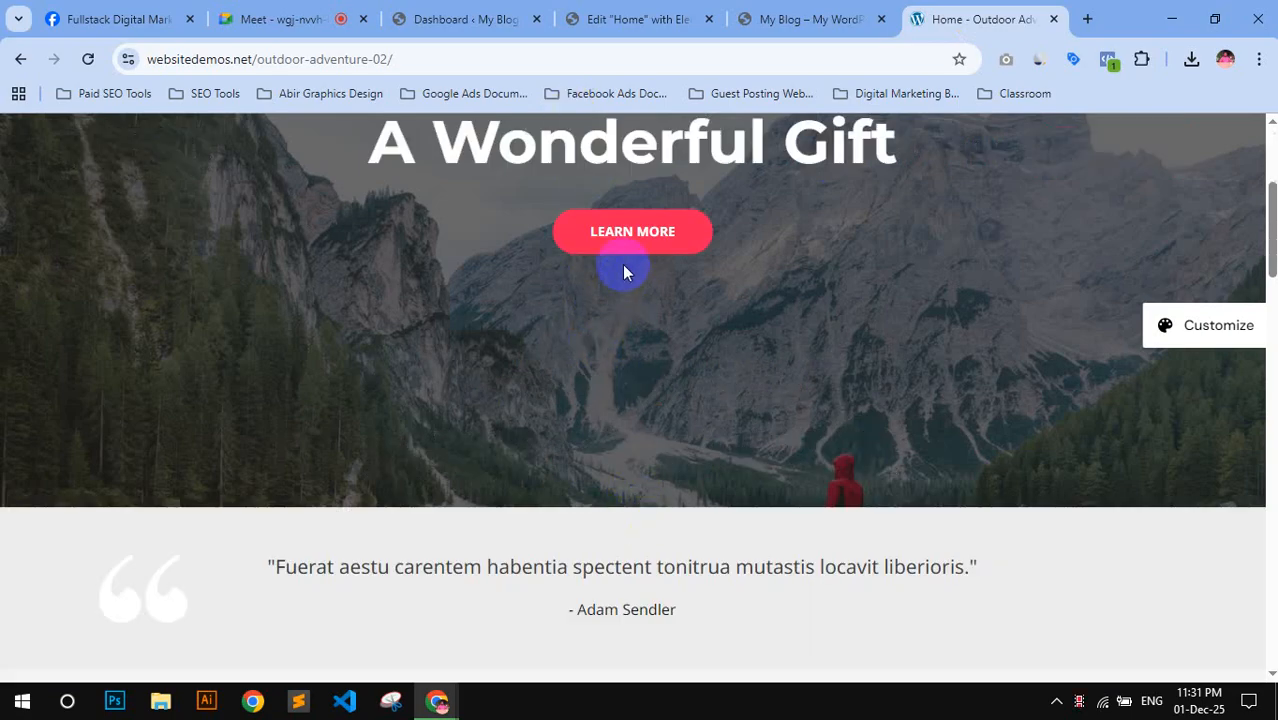
scroll(636, 438, up, 3)
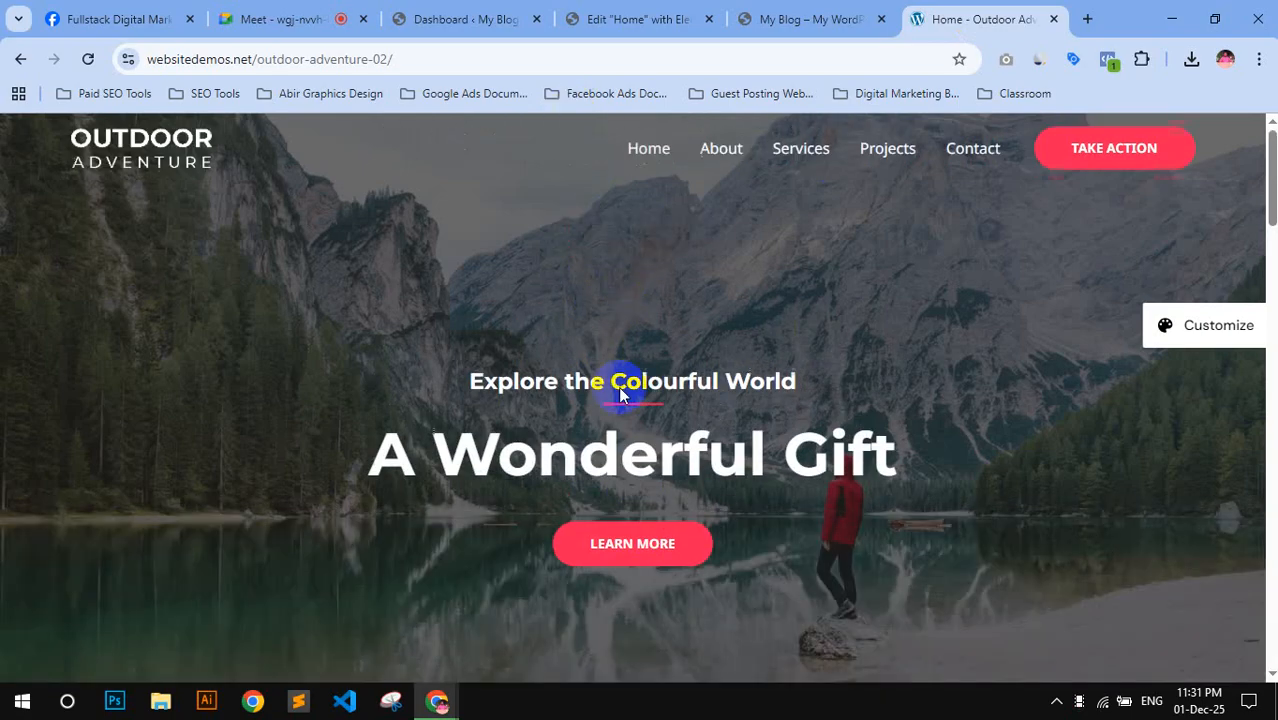
click(605, 18)
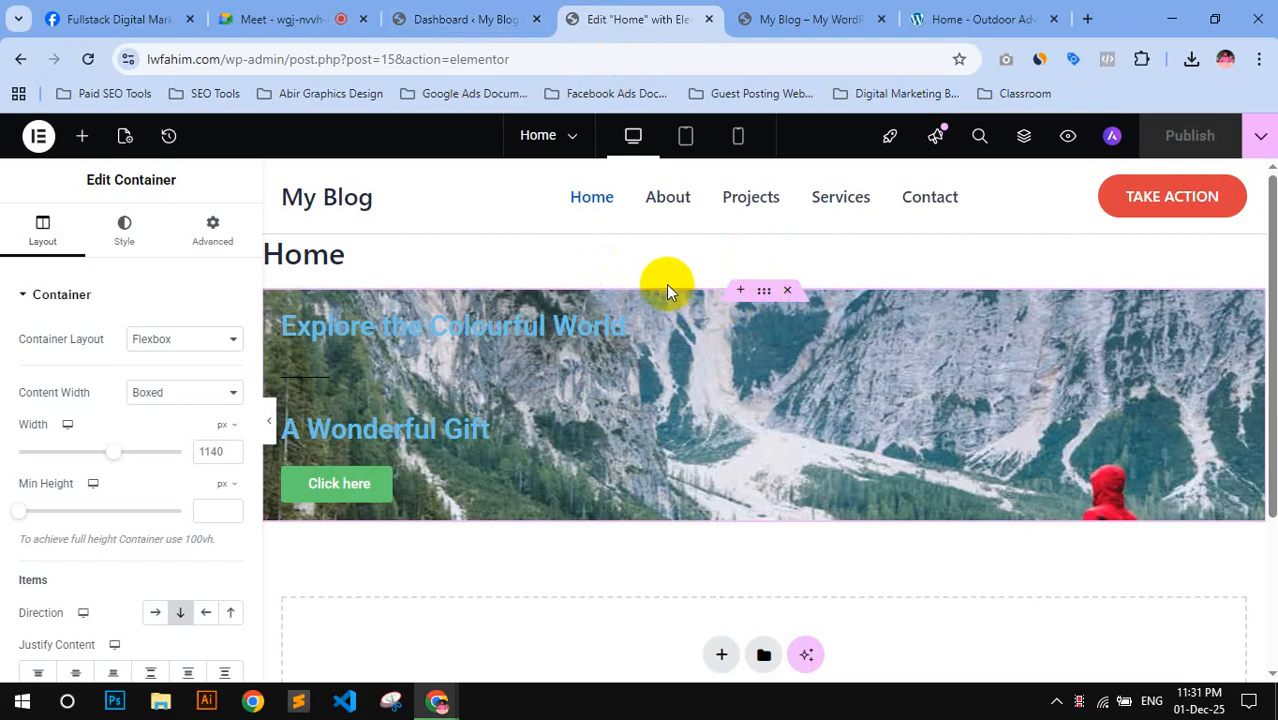
Step: Select the outer hero container and bring up its spacing settings
click(284, 326)
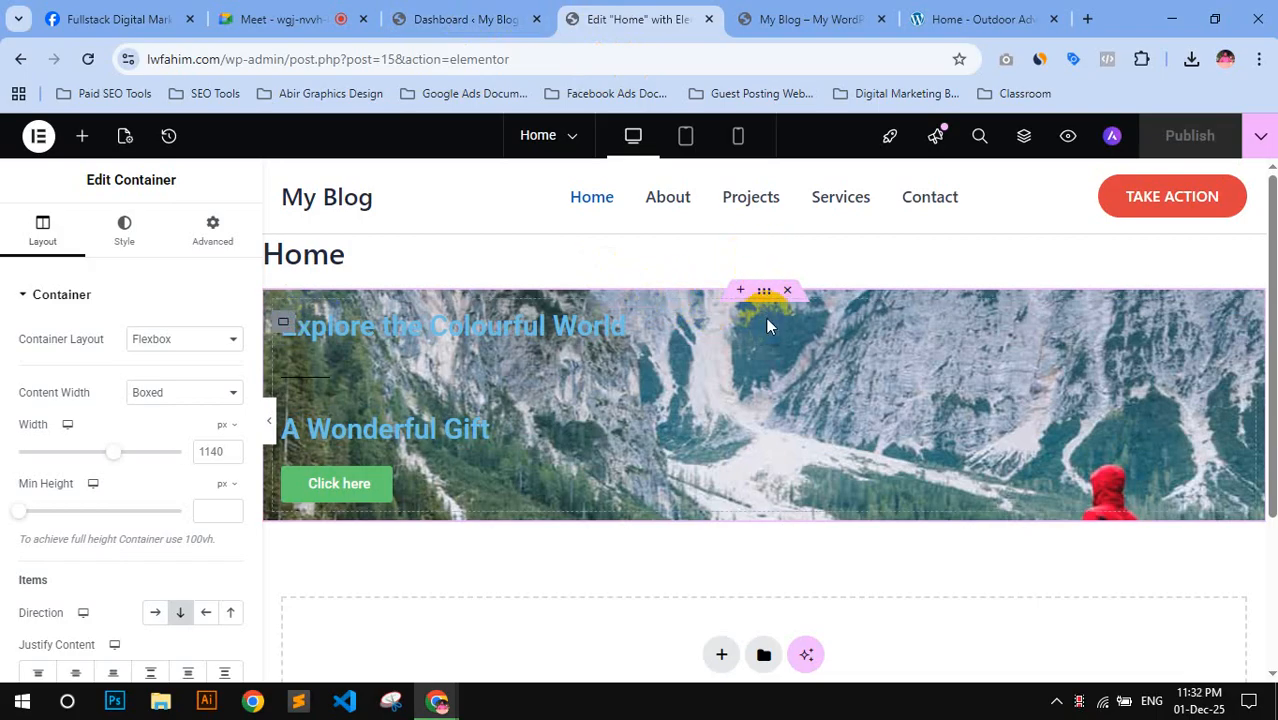
click(764, 292)
click(764, 292)
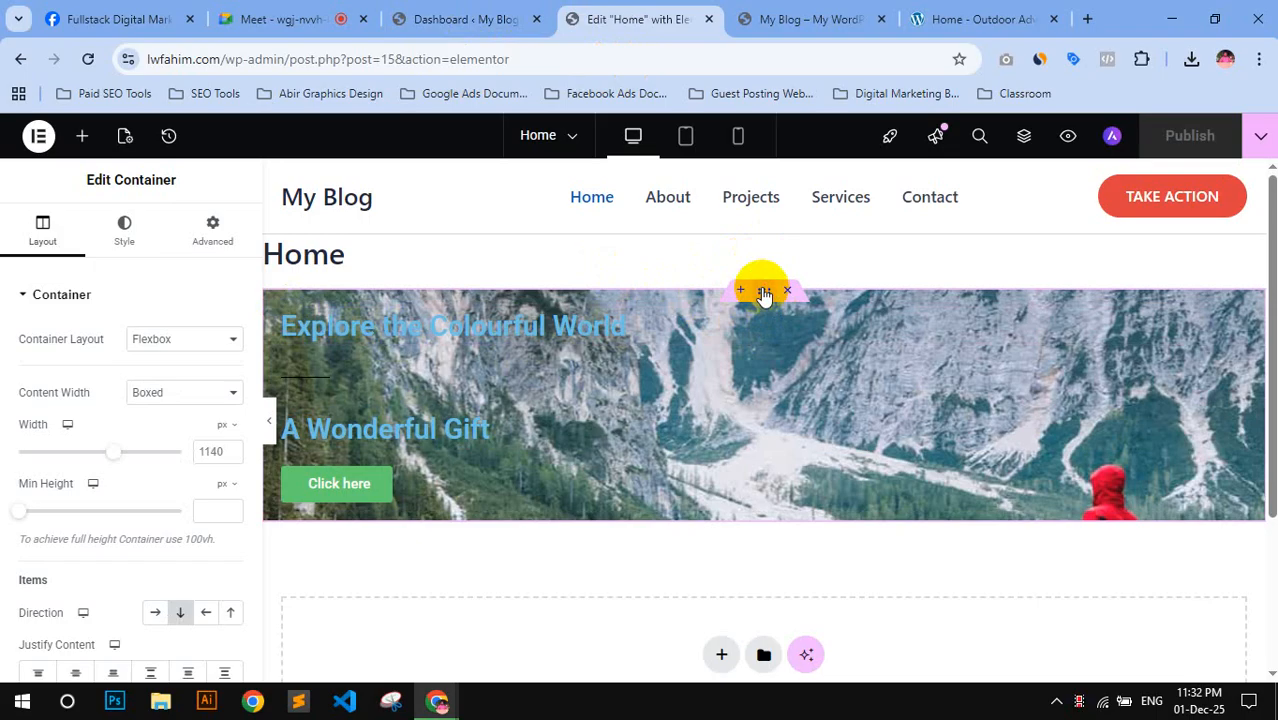
scroll(166, 442, down, 2)
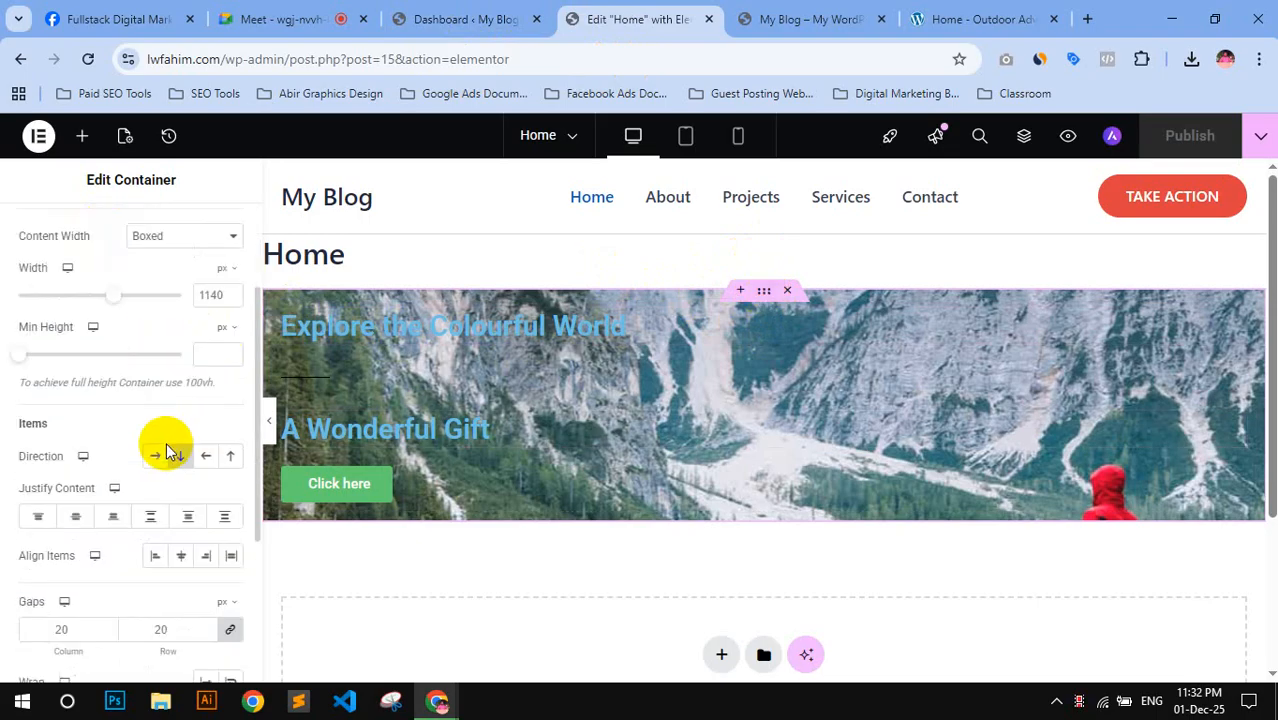
scroll(158, 438, down, 2)
scroll(150, 428, up, 4)
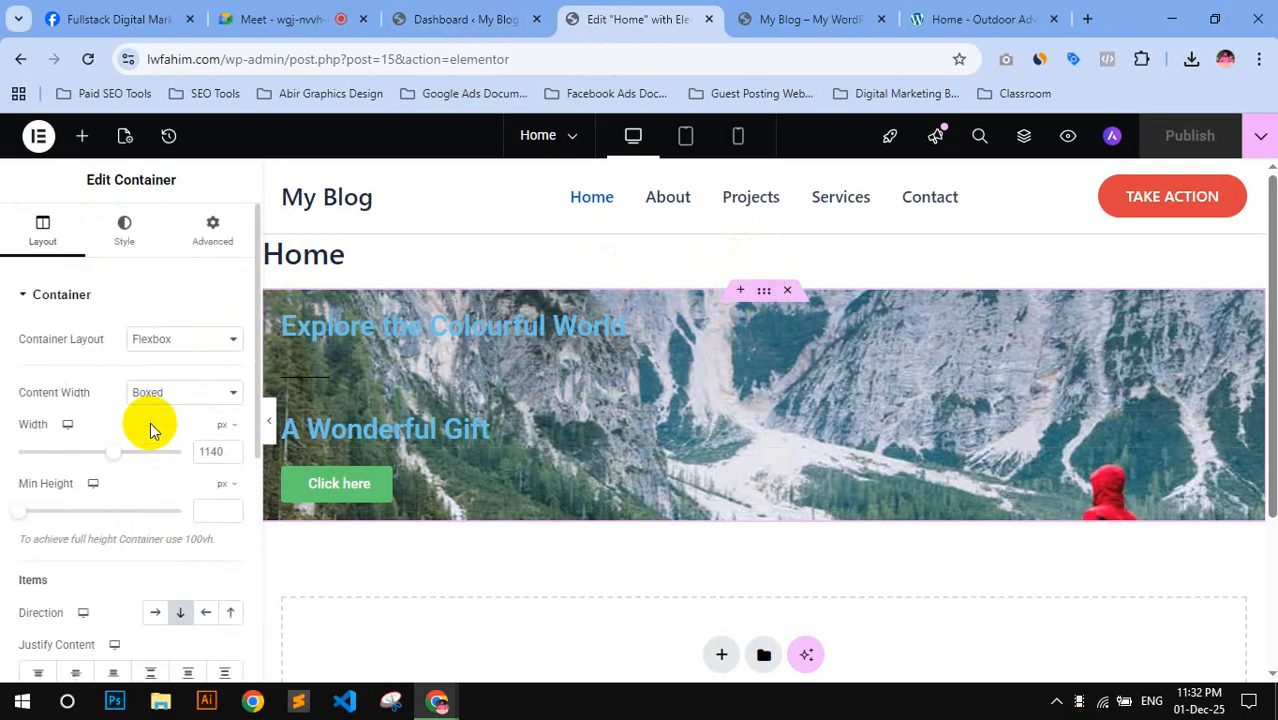
click(124, 231)
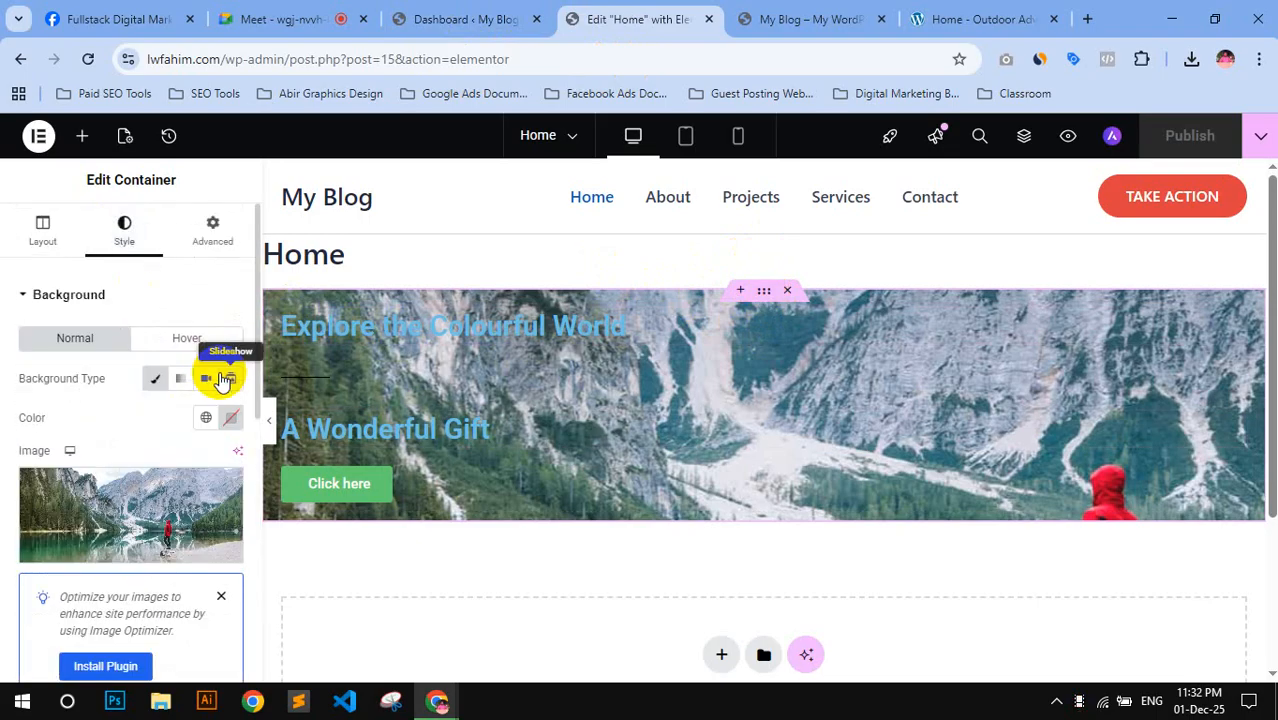
click(209, 234)
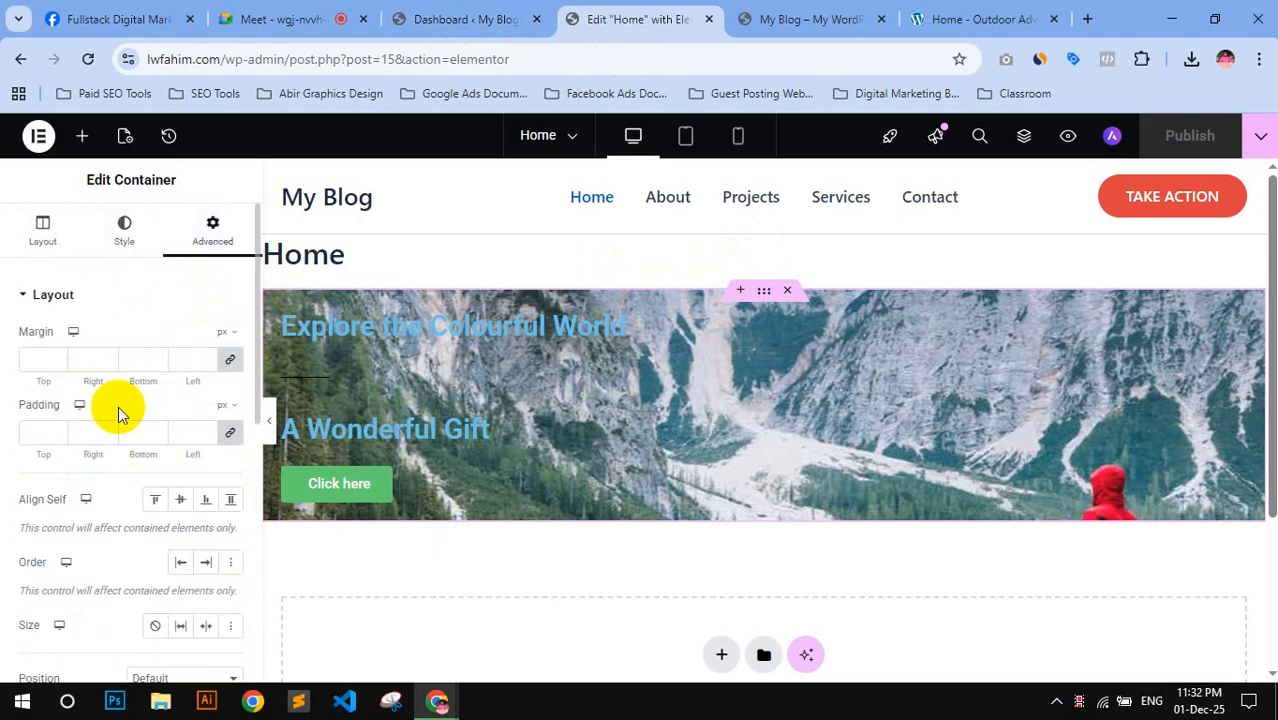
Step: Unlink padding, set top and bottom padding to 100, and publish the page
click(229, 437)
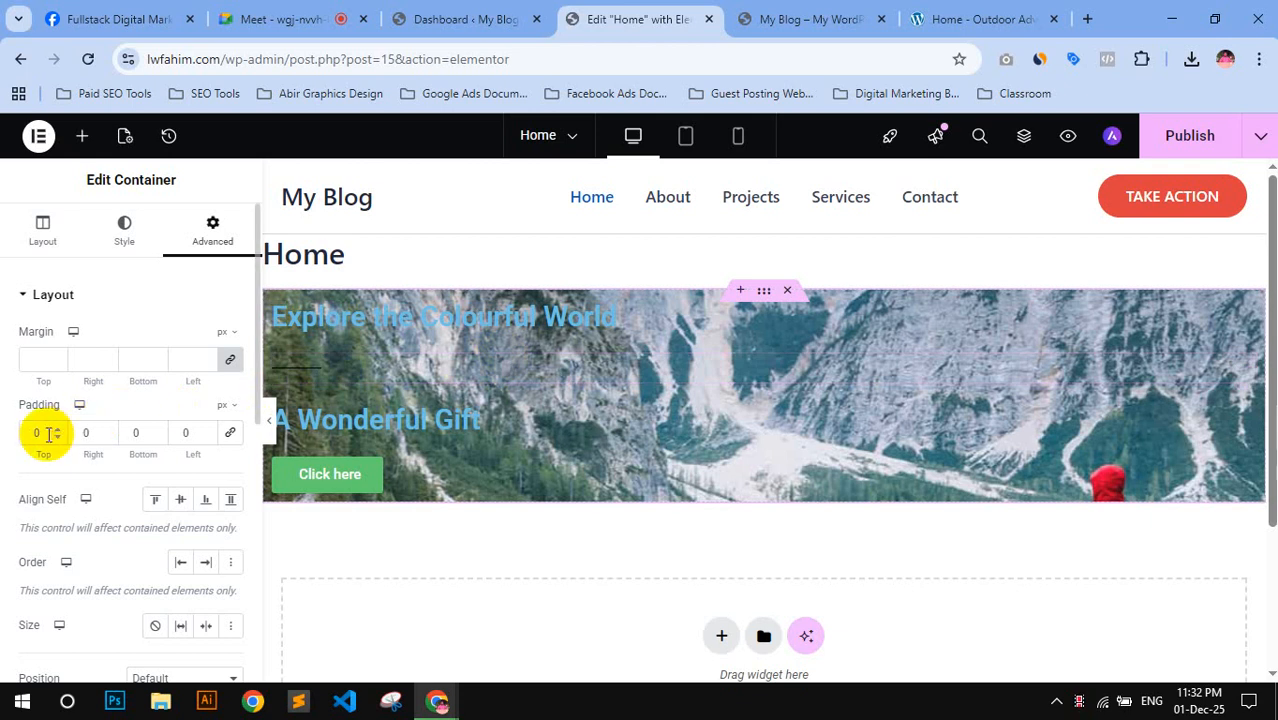
drag(48, 434, 9, 441)
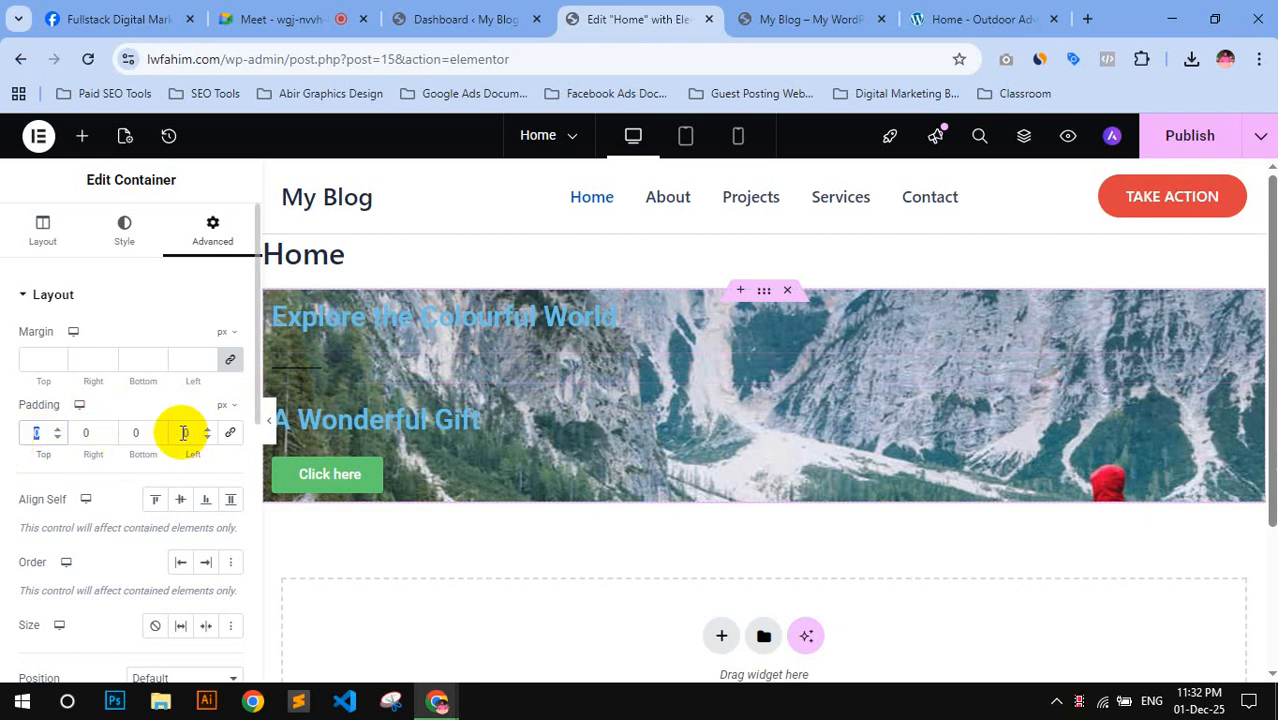
text(100)
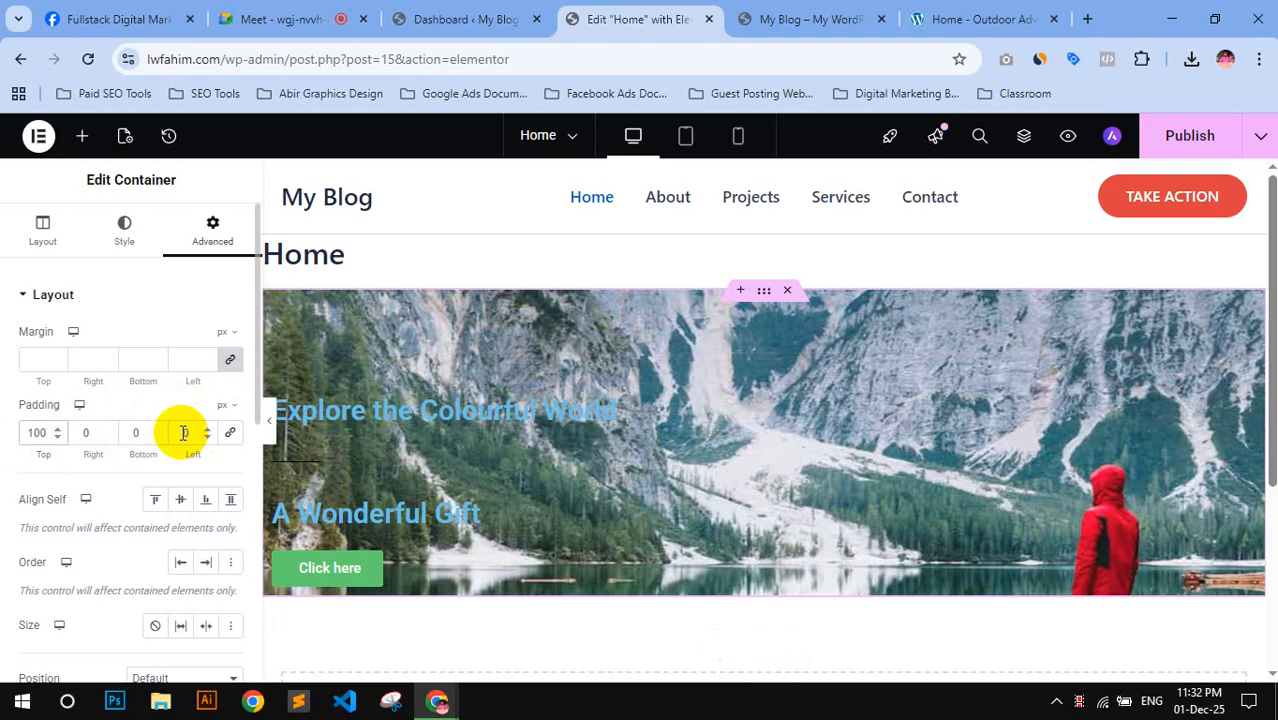
drag(148, 432, 118, 433)
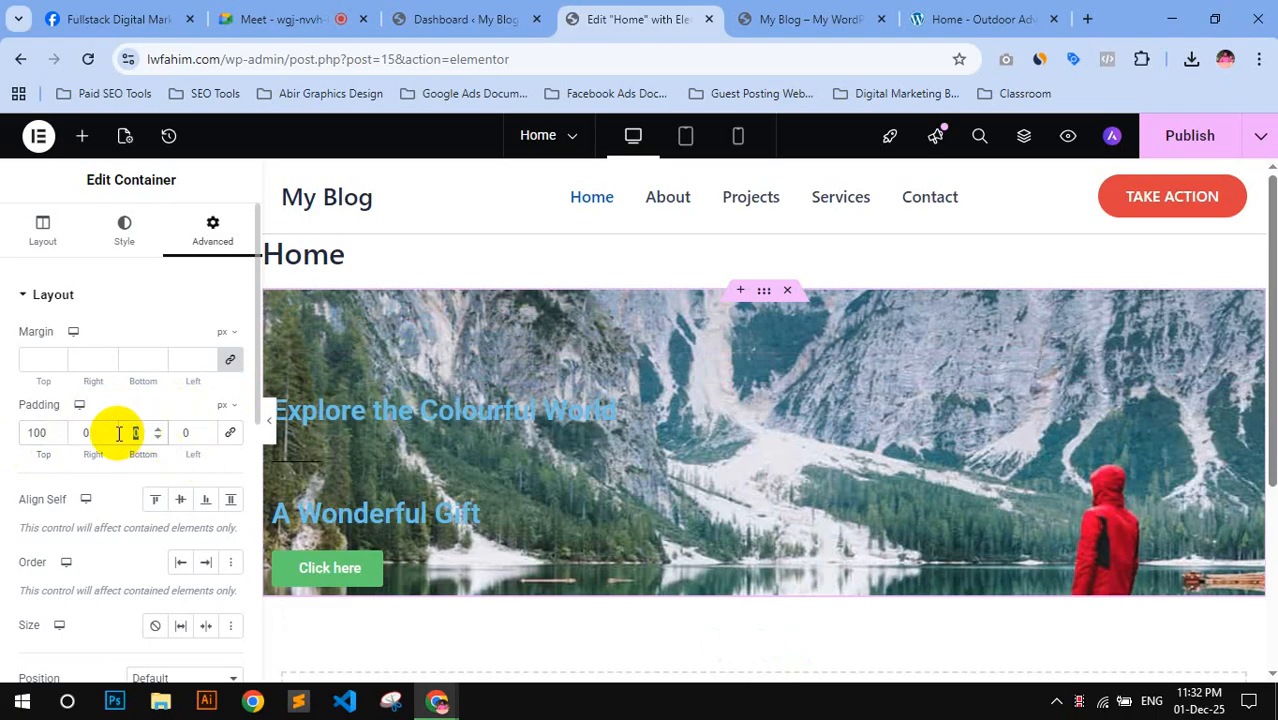
text(100)
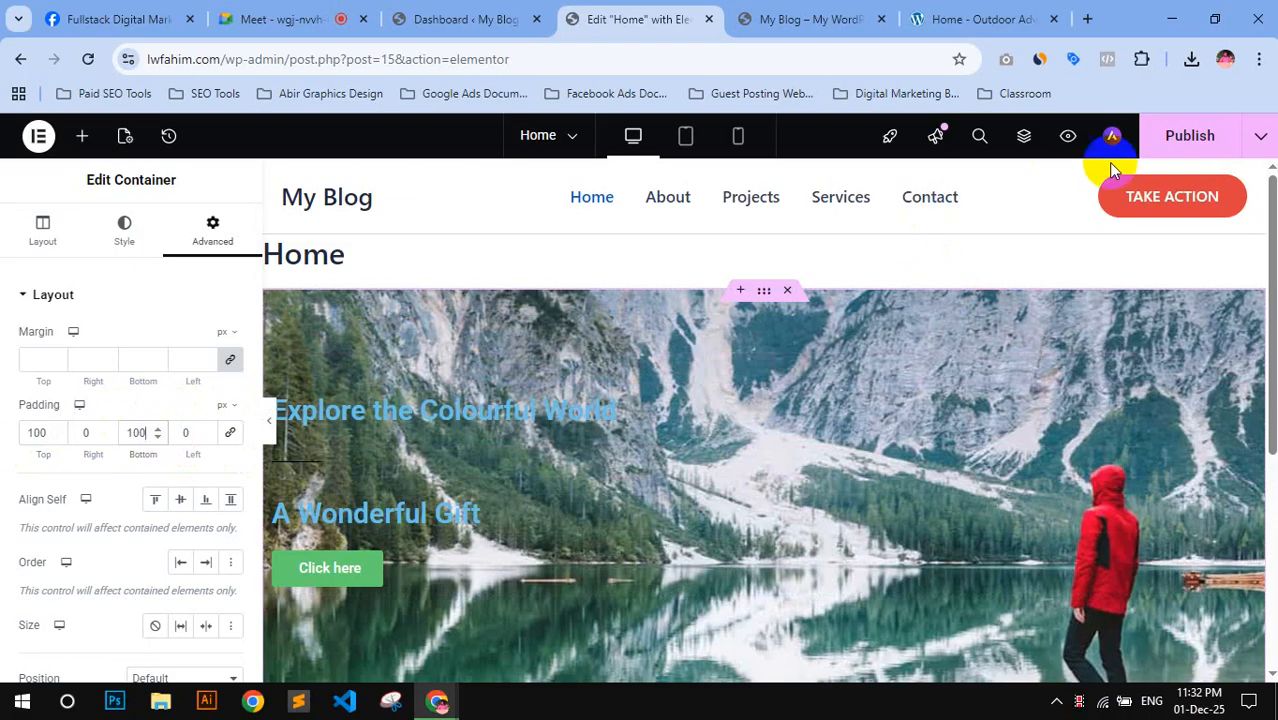
click(1181, 141)
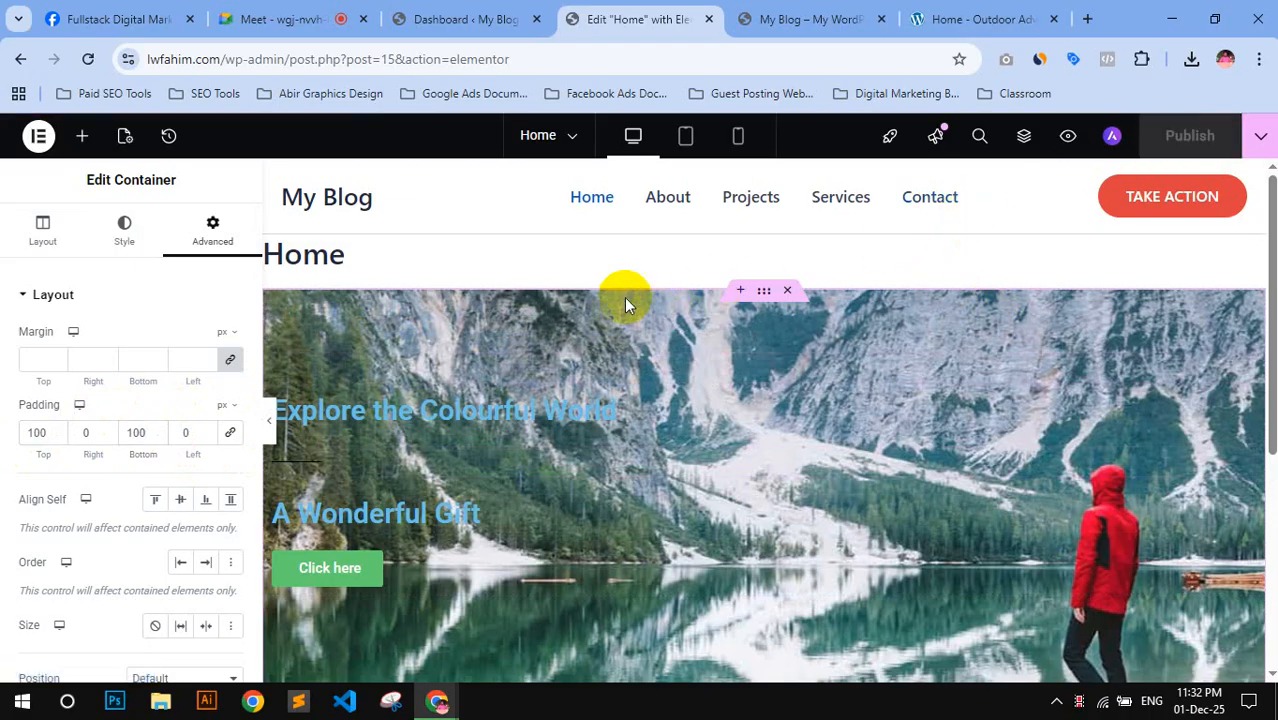
Step: Unlink the container's margin and leave the top margin at 0
click(228, 361)
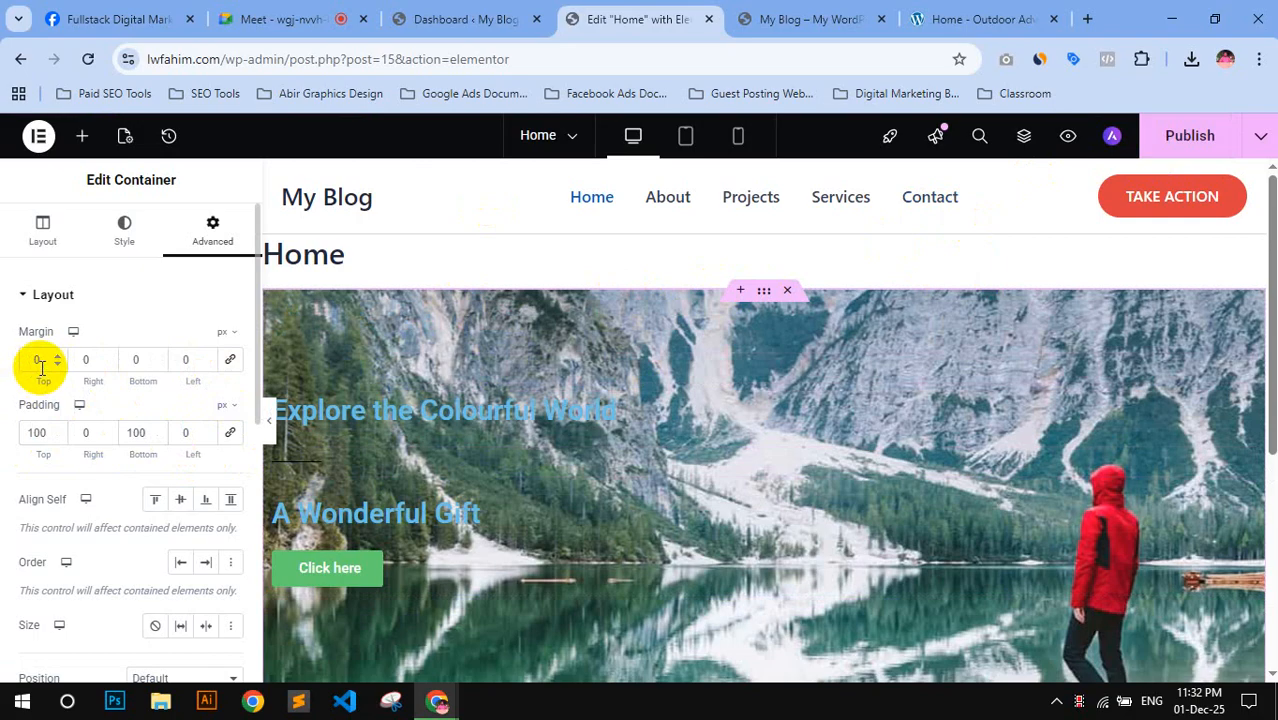
click(28, 364)
text(10)
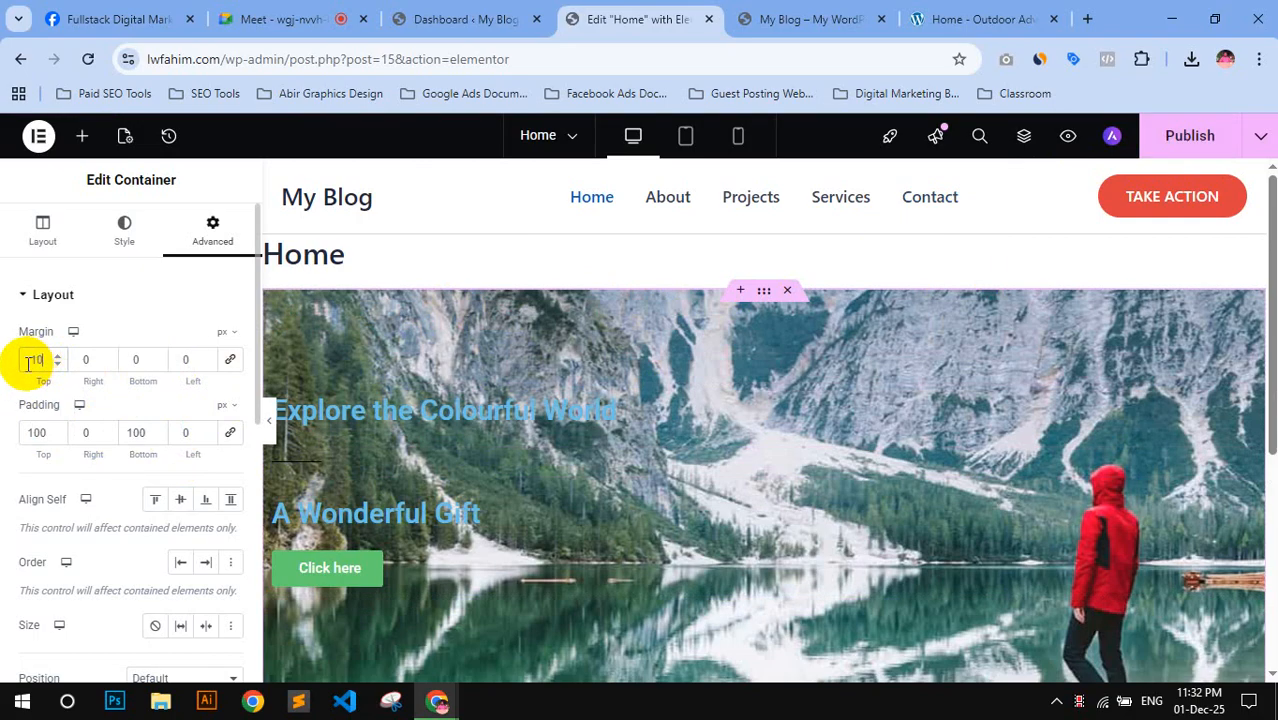
text(0)
key(BackSpace)
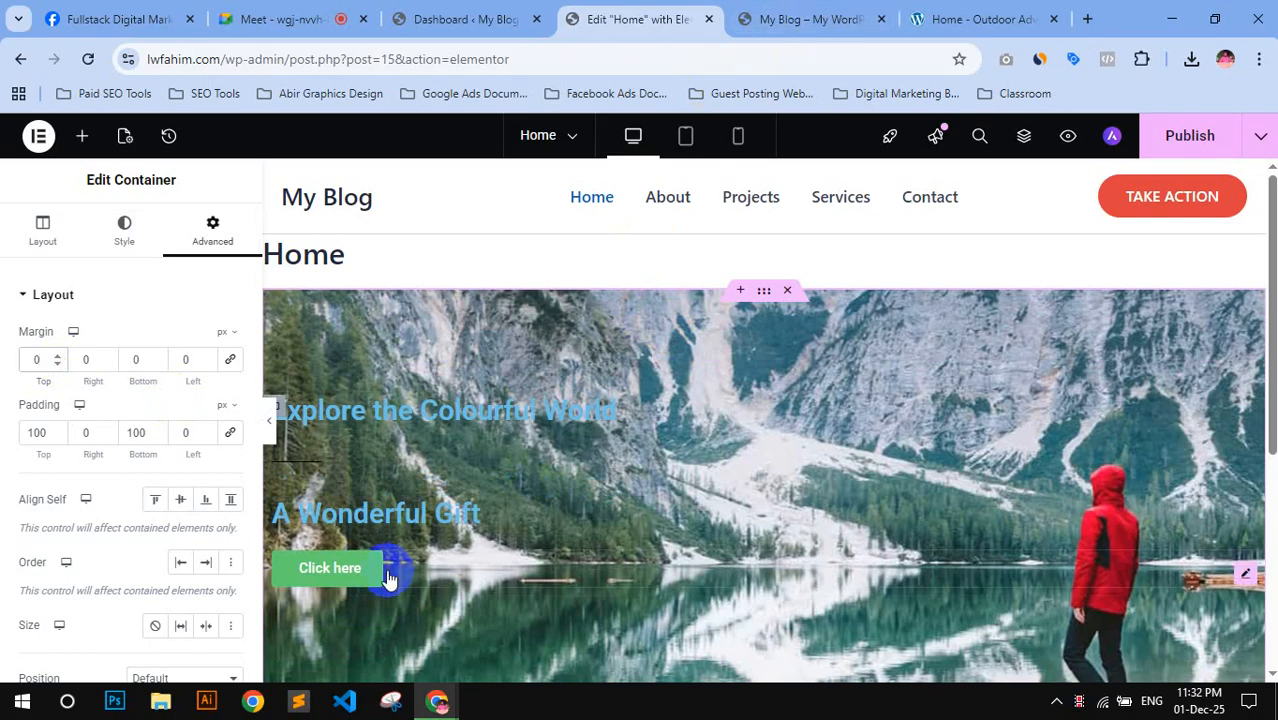
Step: Select the Explore the Colourful World heading and compare the live site with the reference demo
click(474, 406)
click(385, 518)
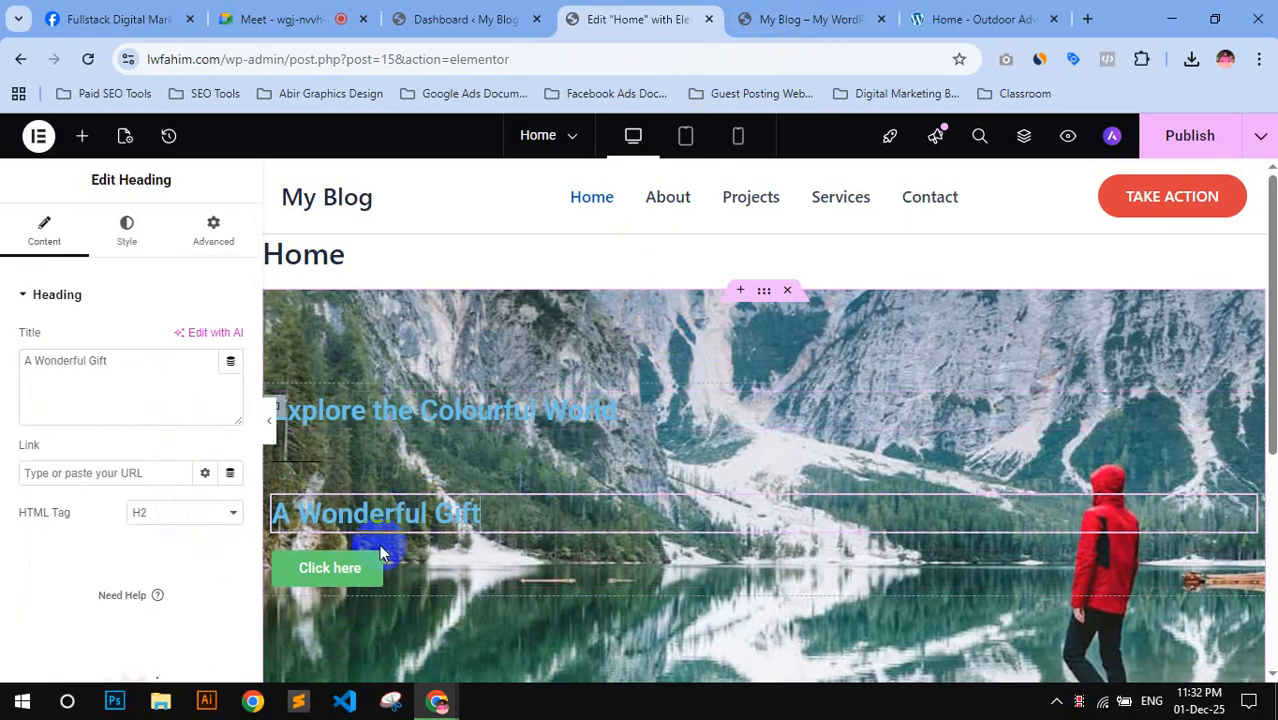
click(485, 409)
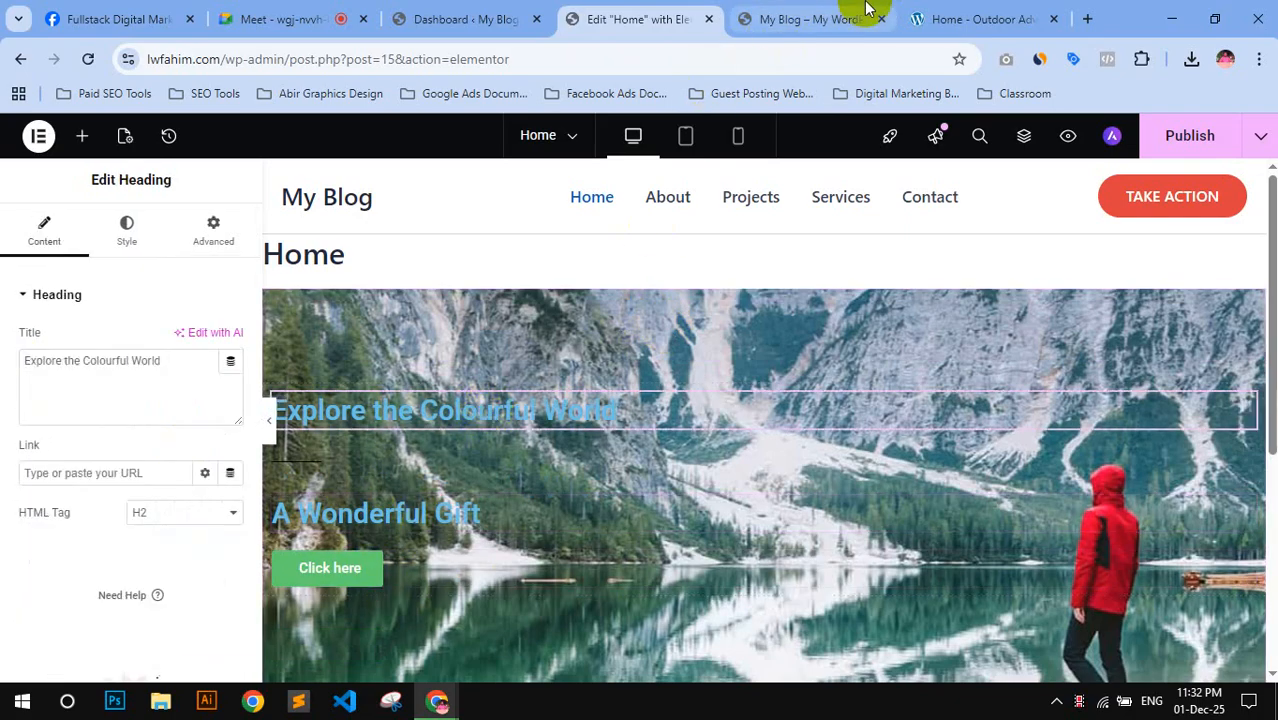
click(862, 14)
click(944, 19)
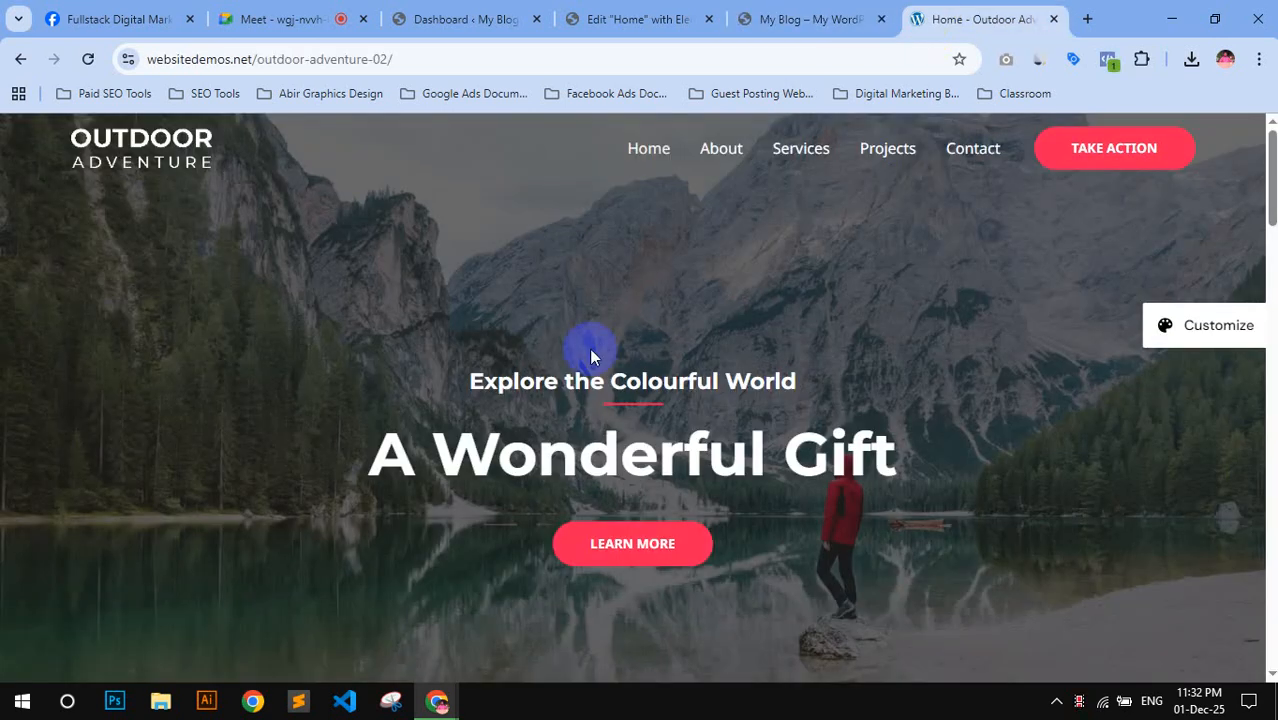
click(808, 30)
click(615, 19)
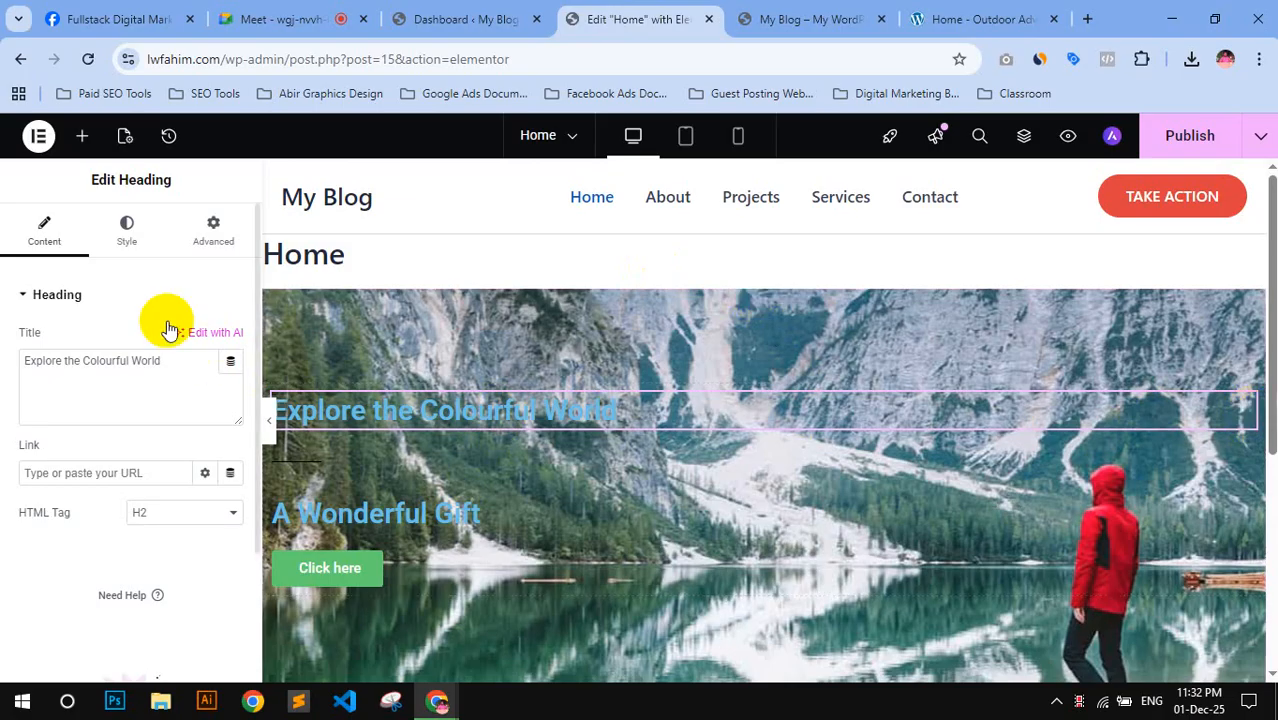
Step: Center the Explore the Colourful World heading, the divider, and the A Wonderful Gift heading
click(126, 230)
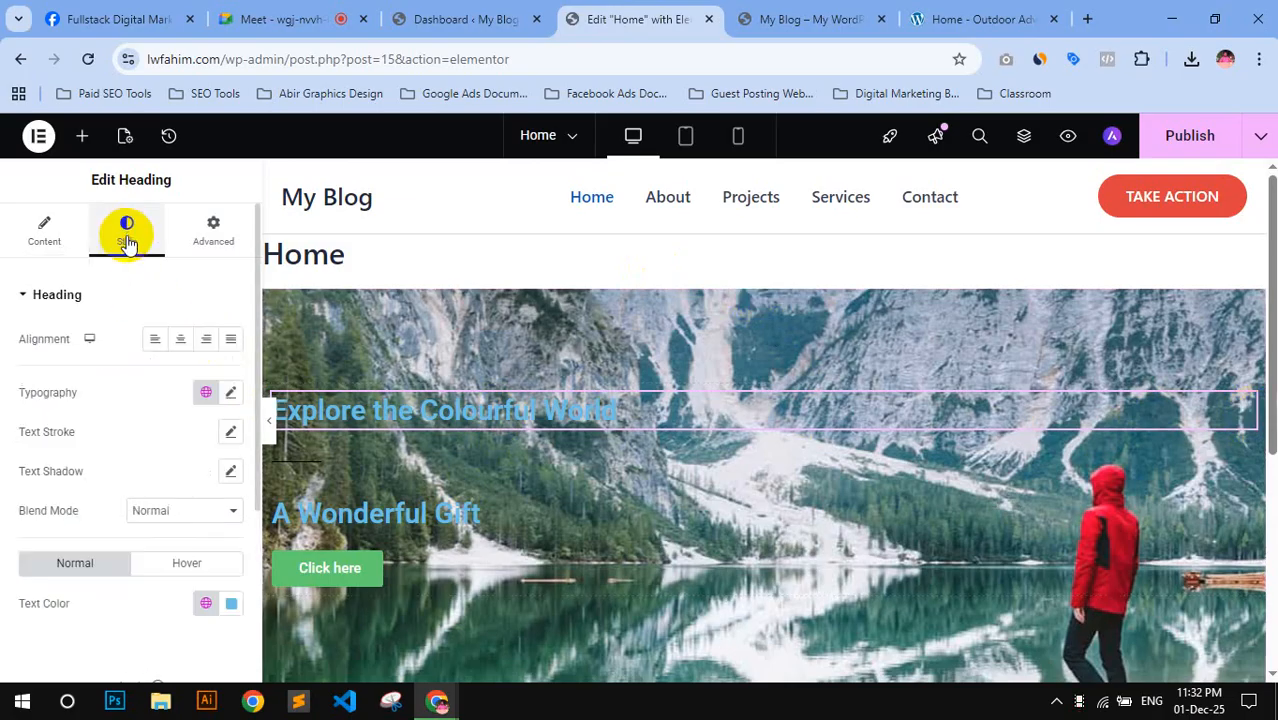
click(175, 345)
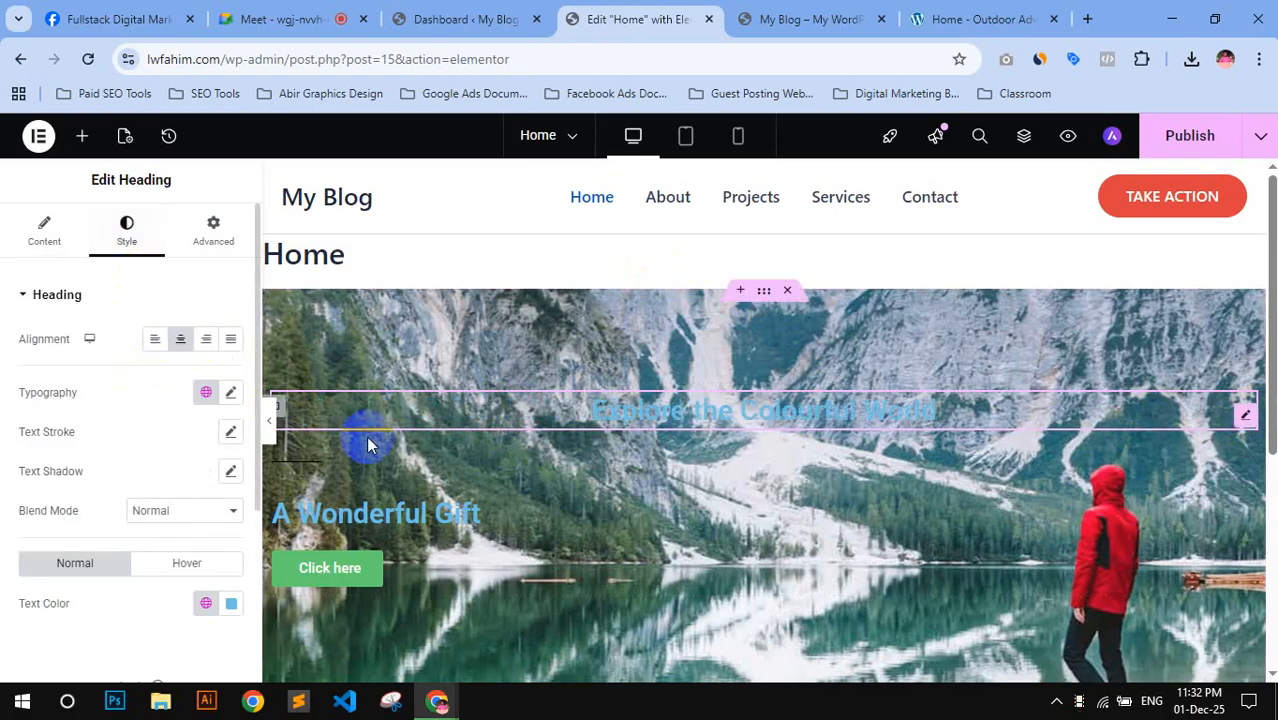
click(710, 463)
click(205, 437)
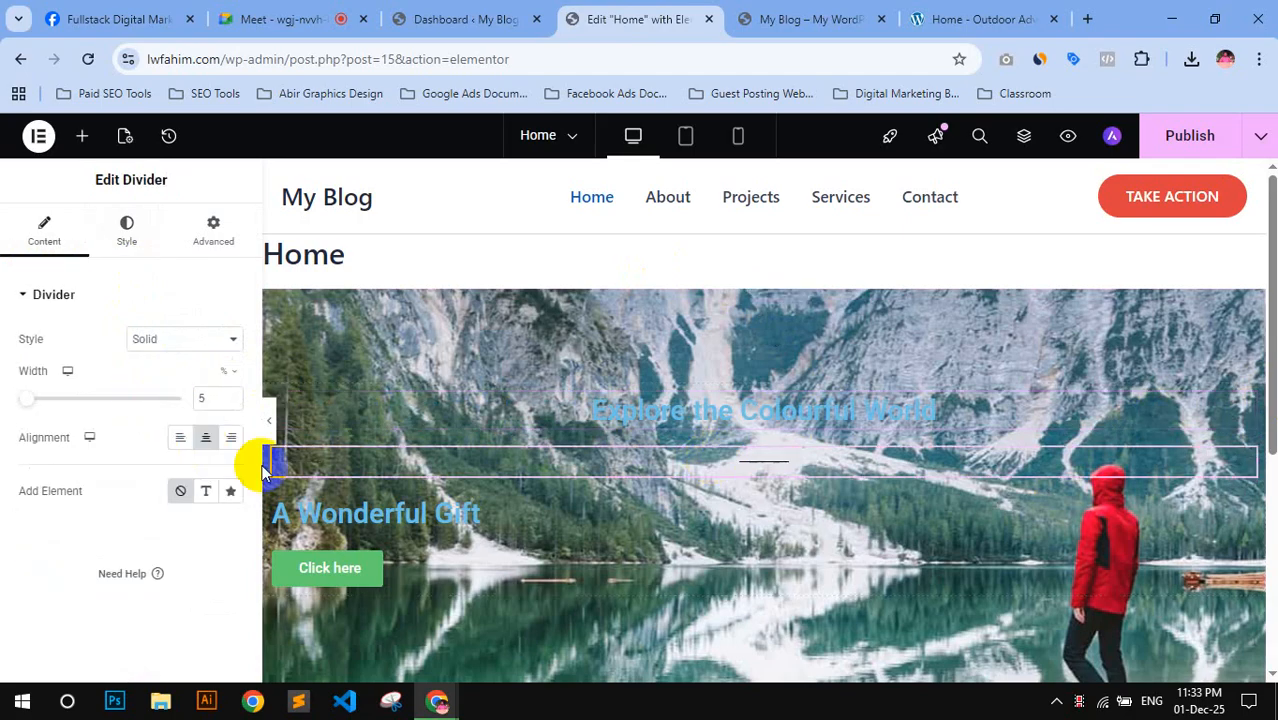
click(330, 518)
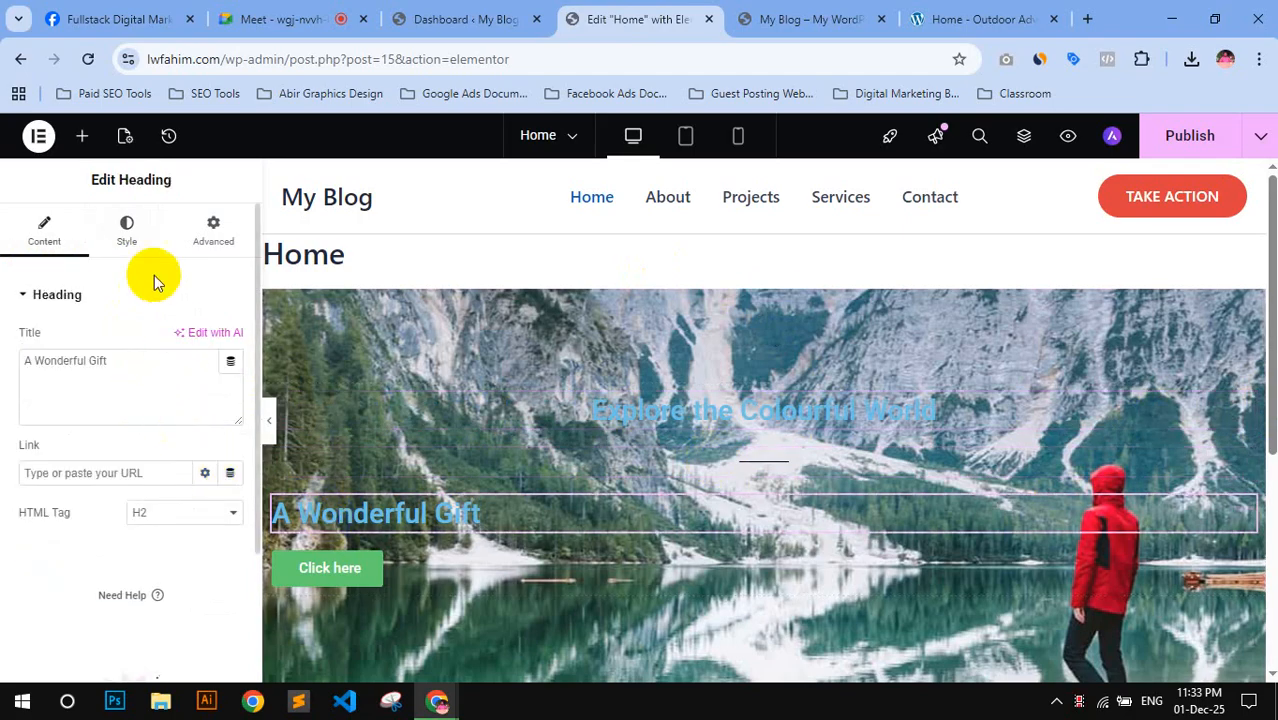
click(124, 240)
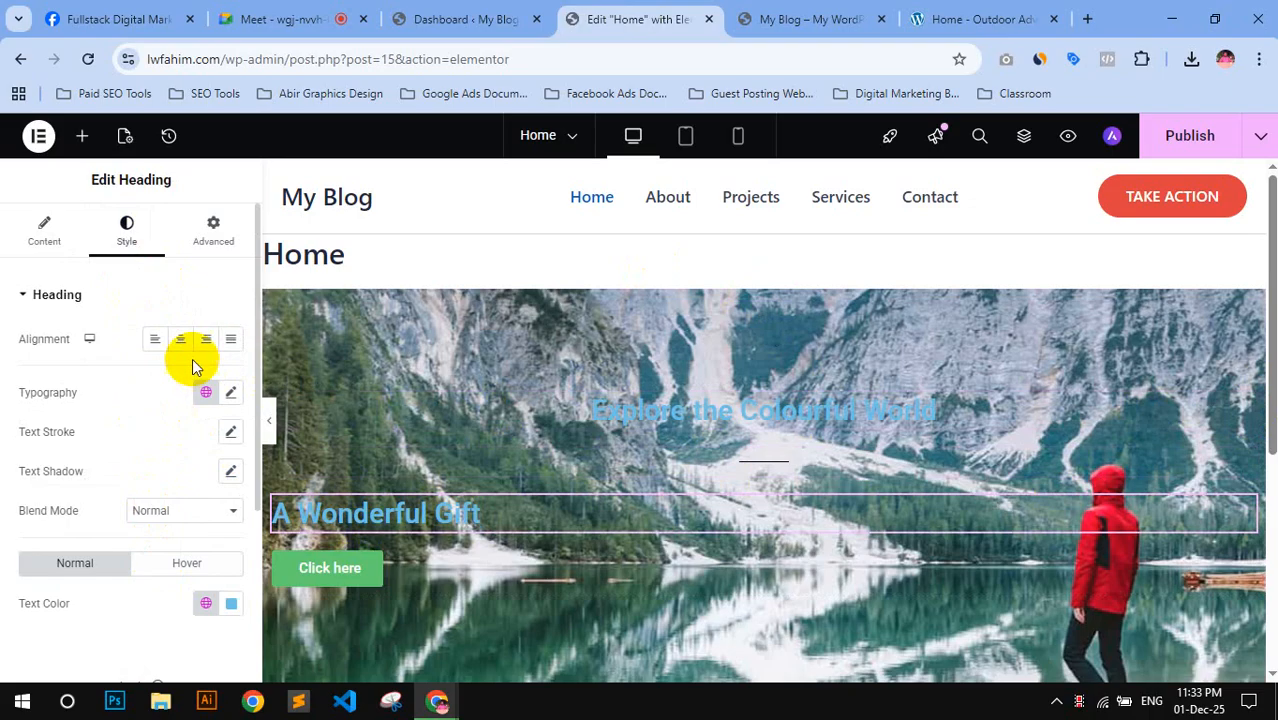
click(180, 340)
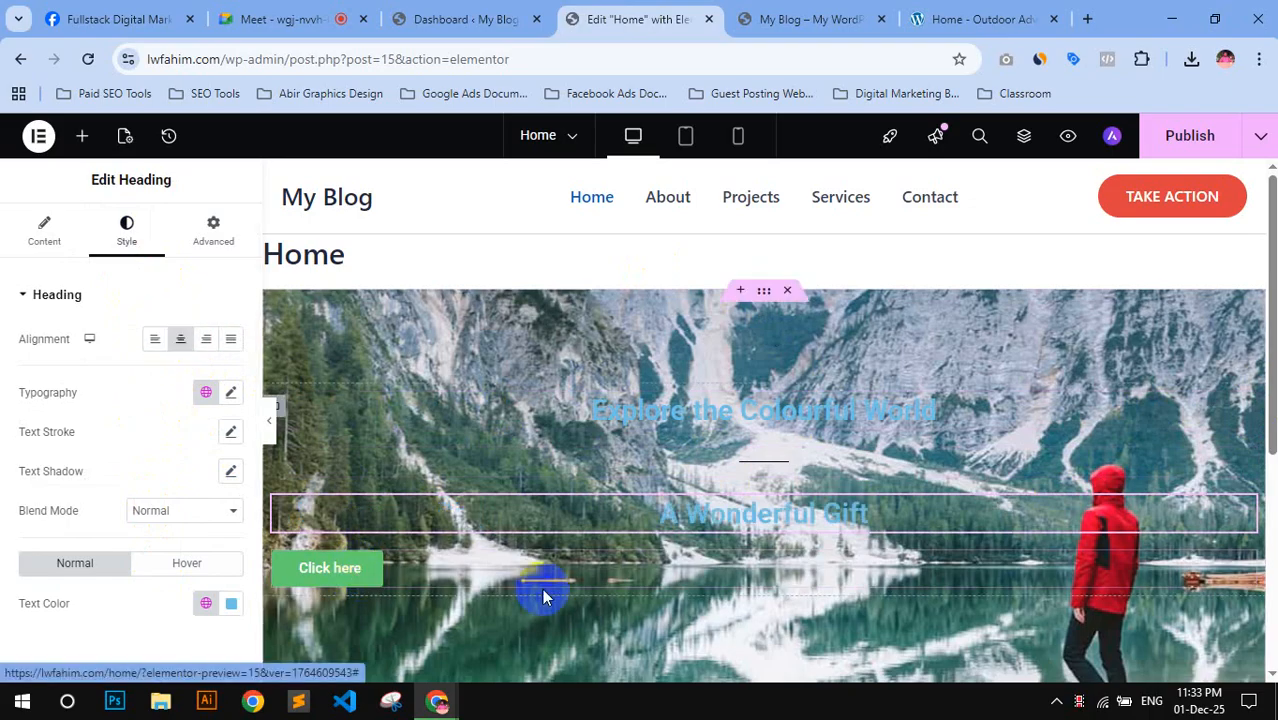
Step: Set the Click here button's Position to Center
click(335, 568)
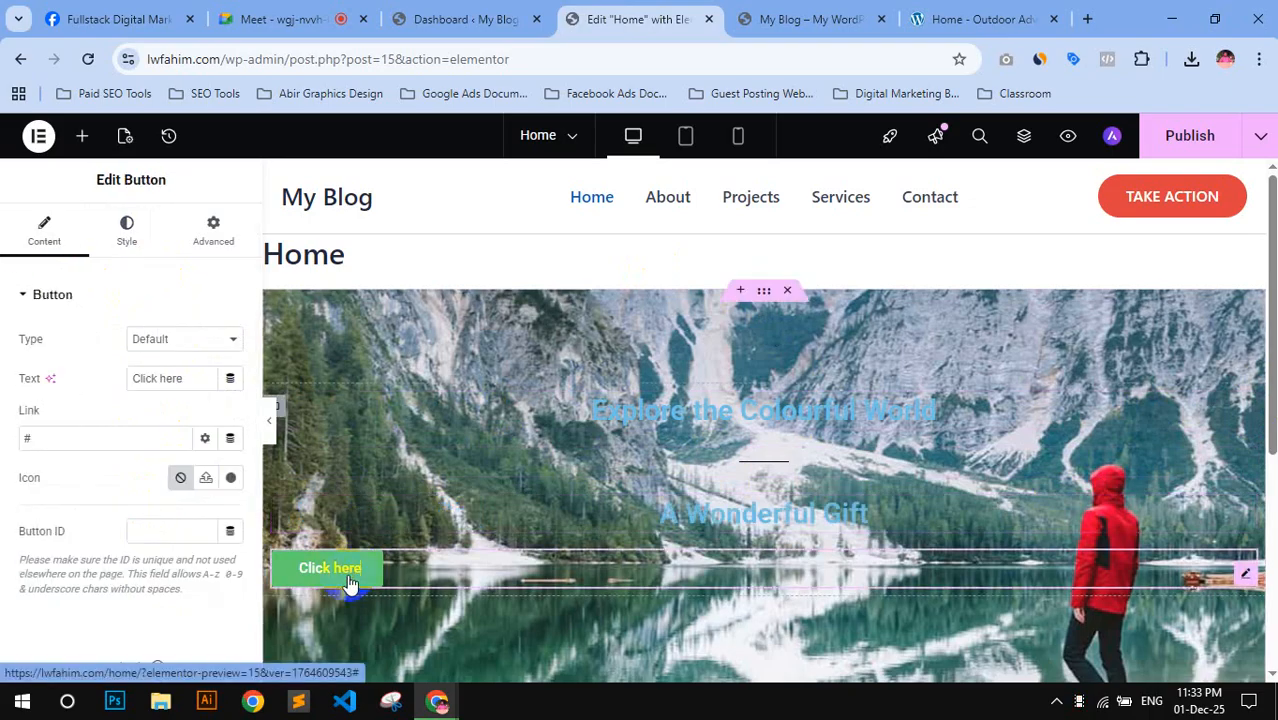
click(127, 245)
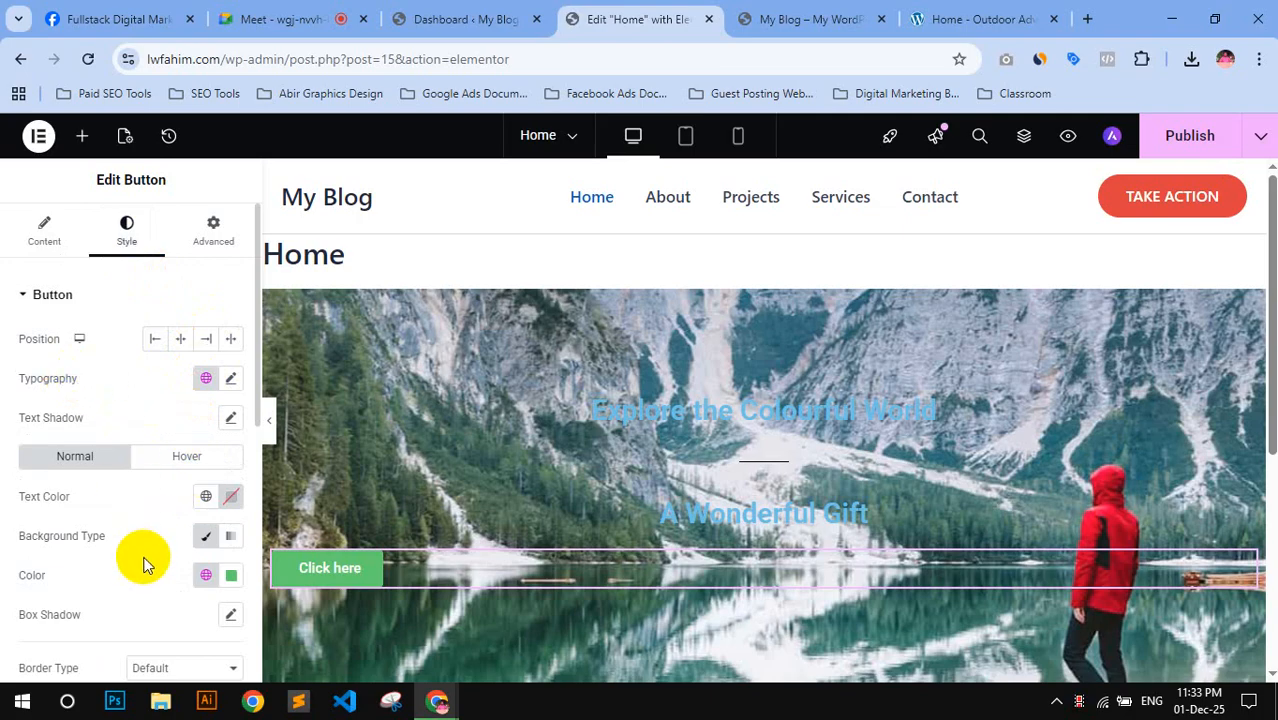
click(182, 339)
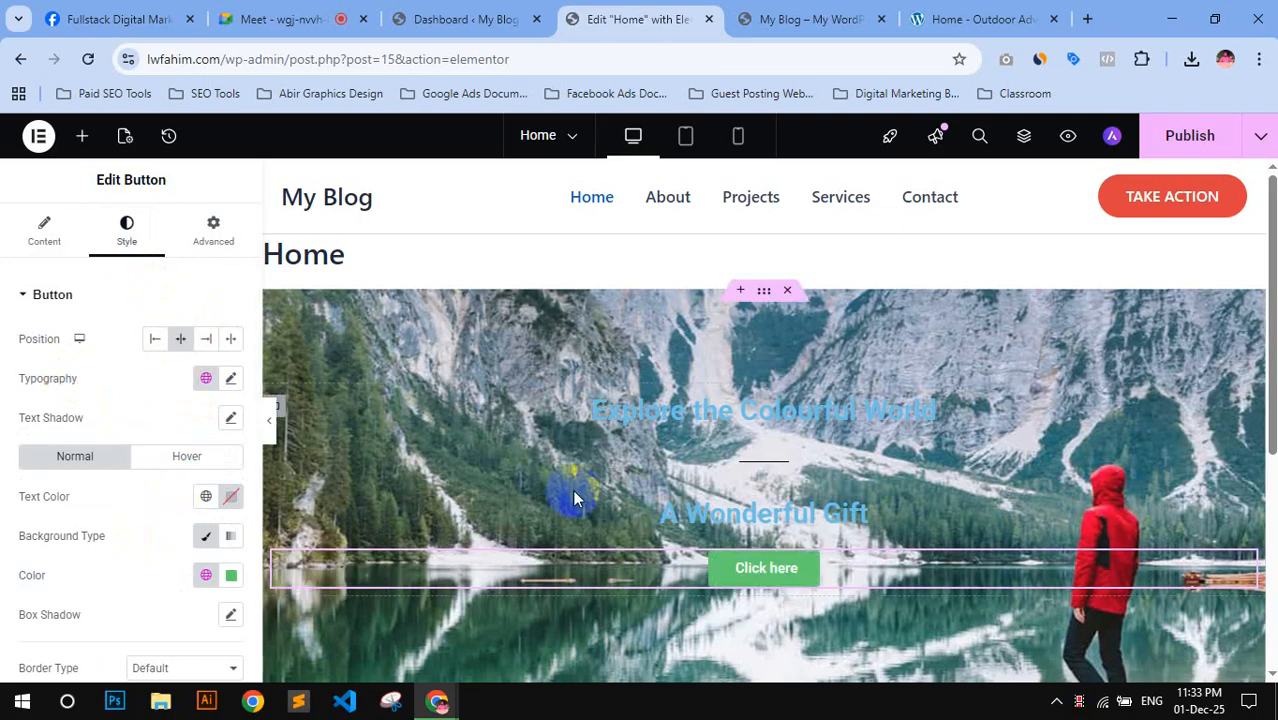
scroll(691, 420, down, 3)
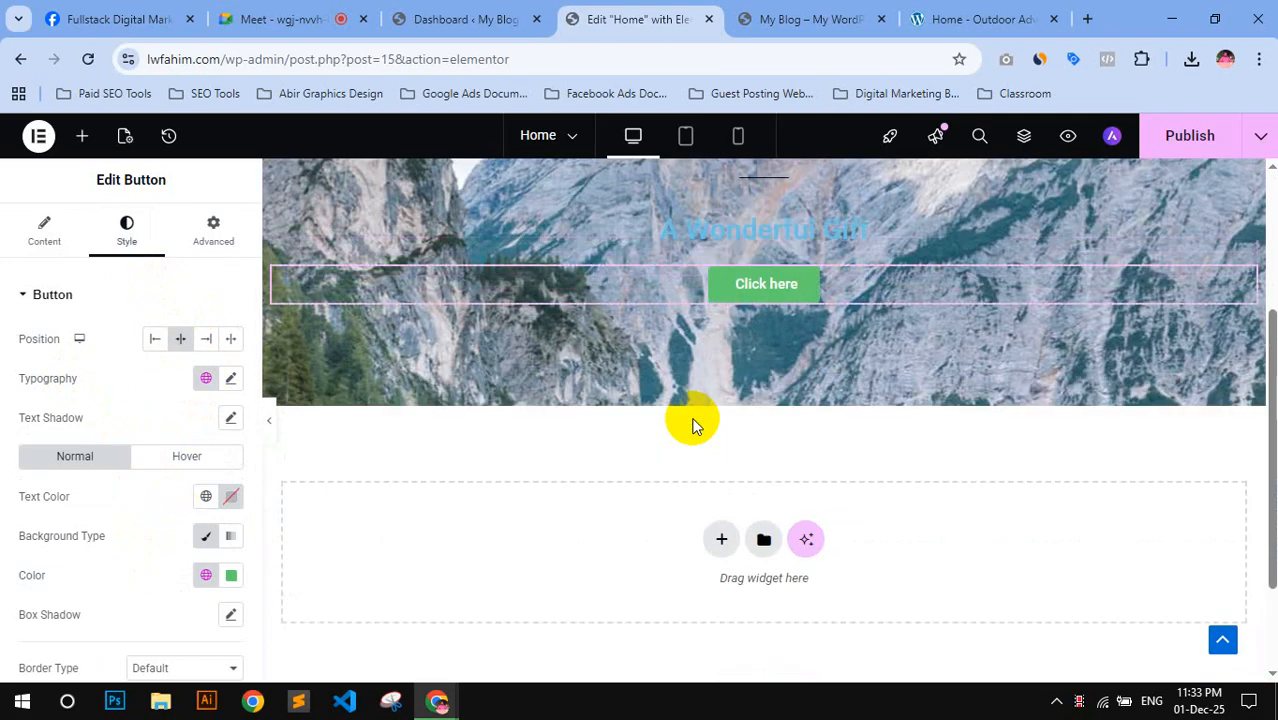
scroll(691, 420, up, 3)
scroll(715, 412, down, 3)
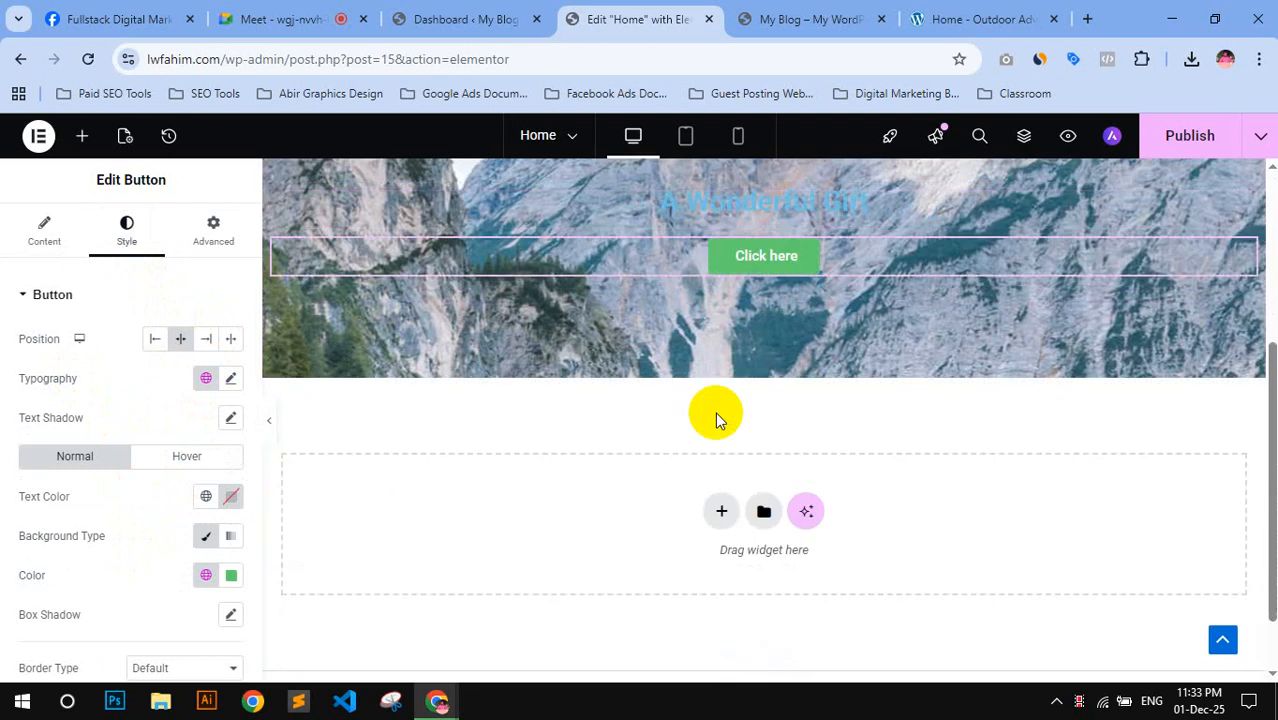
scroll(715, 412, up, 3)
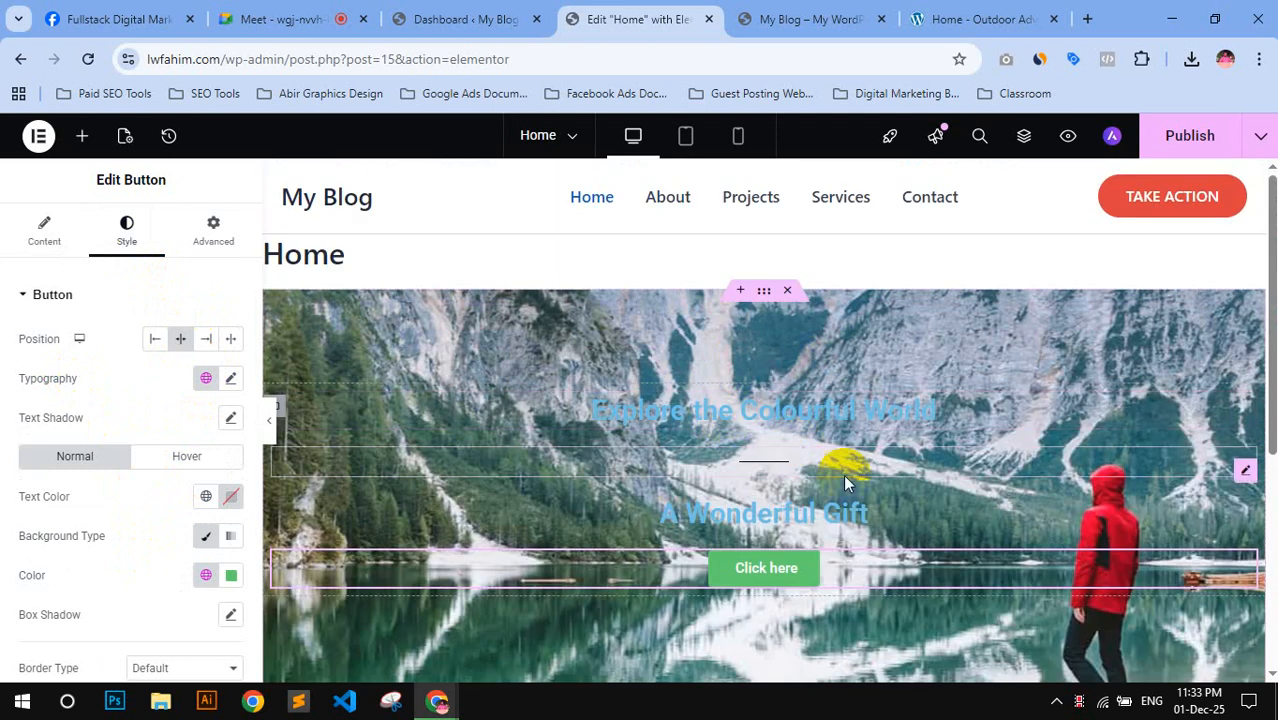
Step: Compare against the Outdoor Adventure demo and live home page, then reselect the hero container
key(ctrl+Tab)
key(ctrl+Tab)
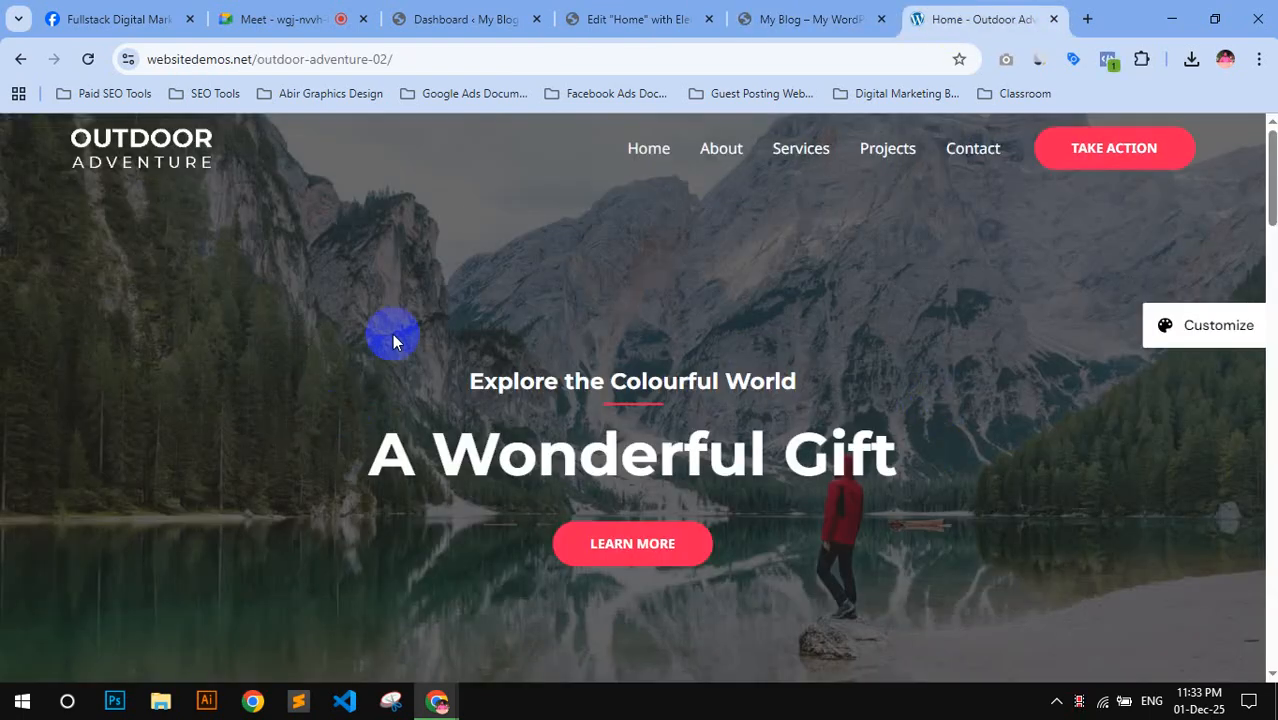
click(750, 19)
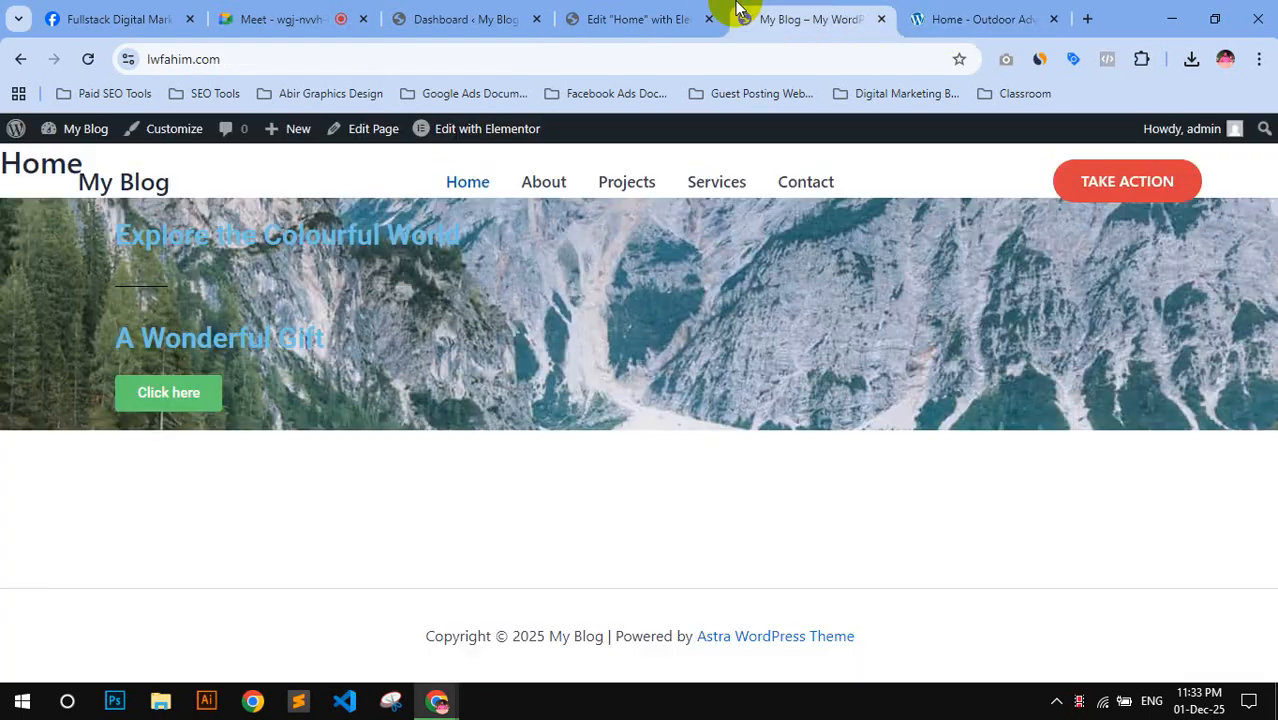
click(640, 19)
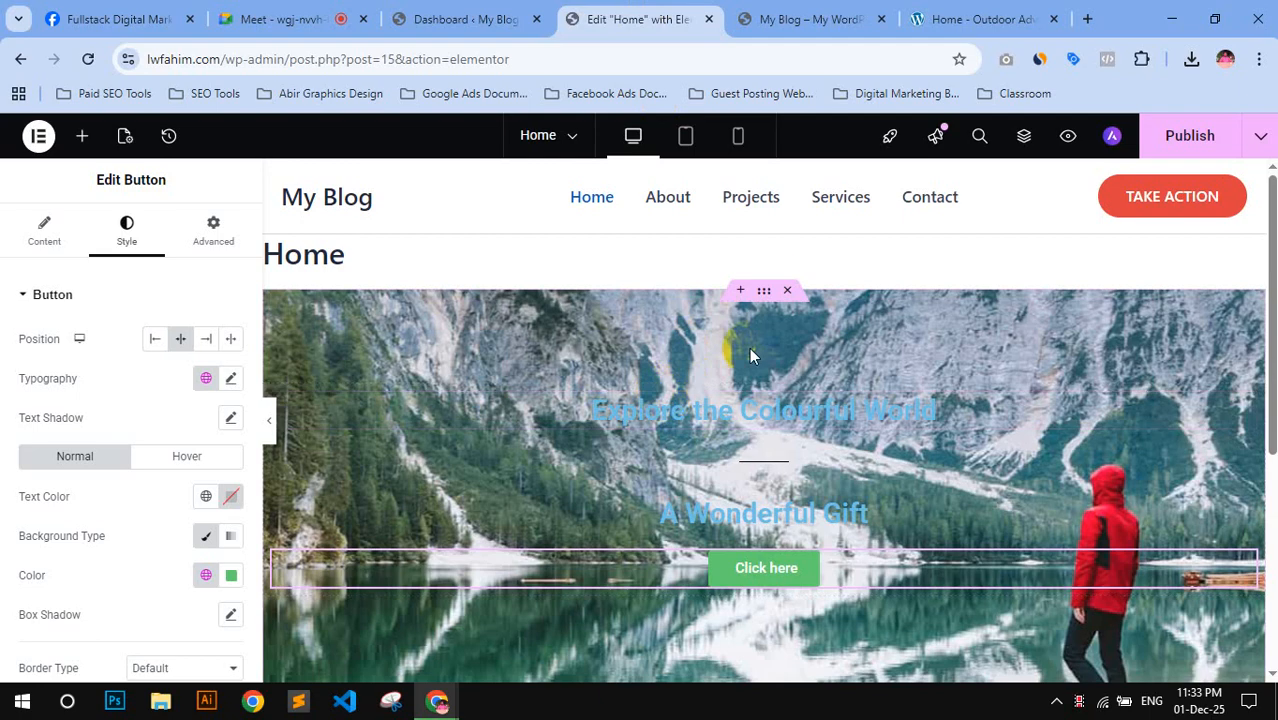
click(768, 292)
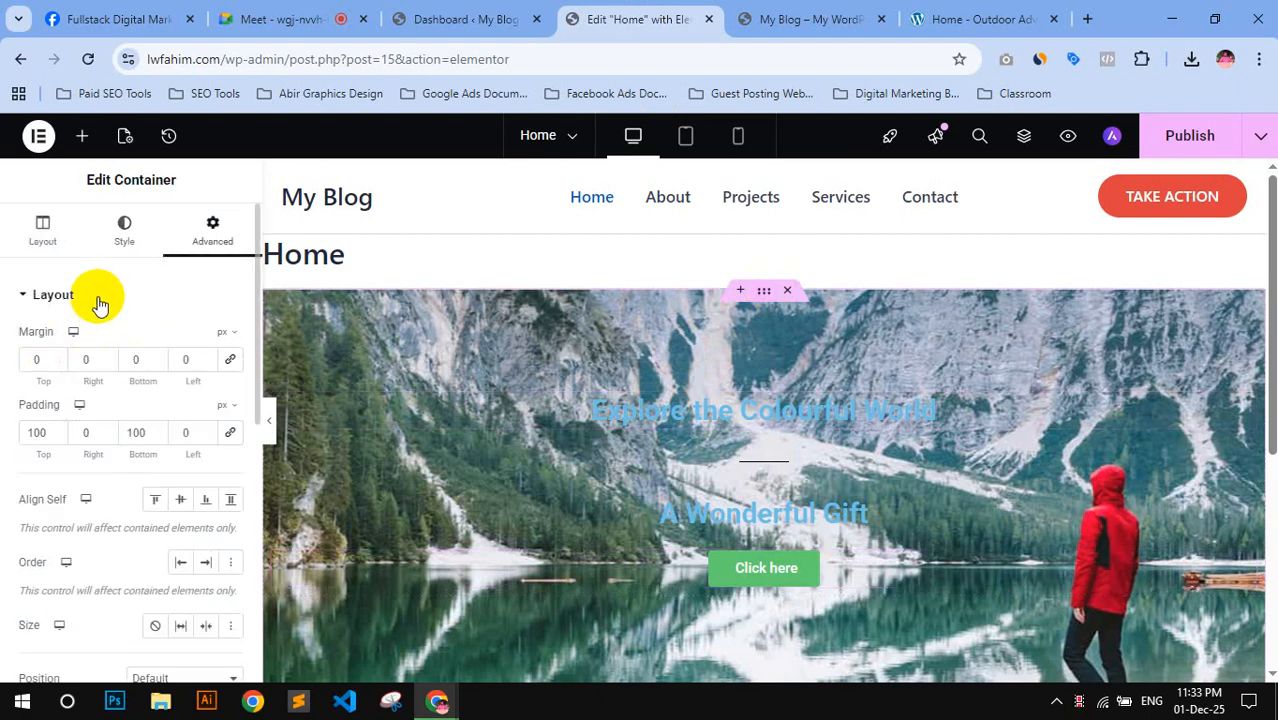
Step: Give the hero container a Classic Background Overlay with a red colour
scroll(120, 450, down, 5)
scroll(121, 450, up, 5)
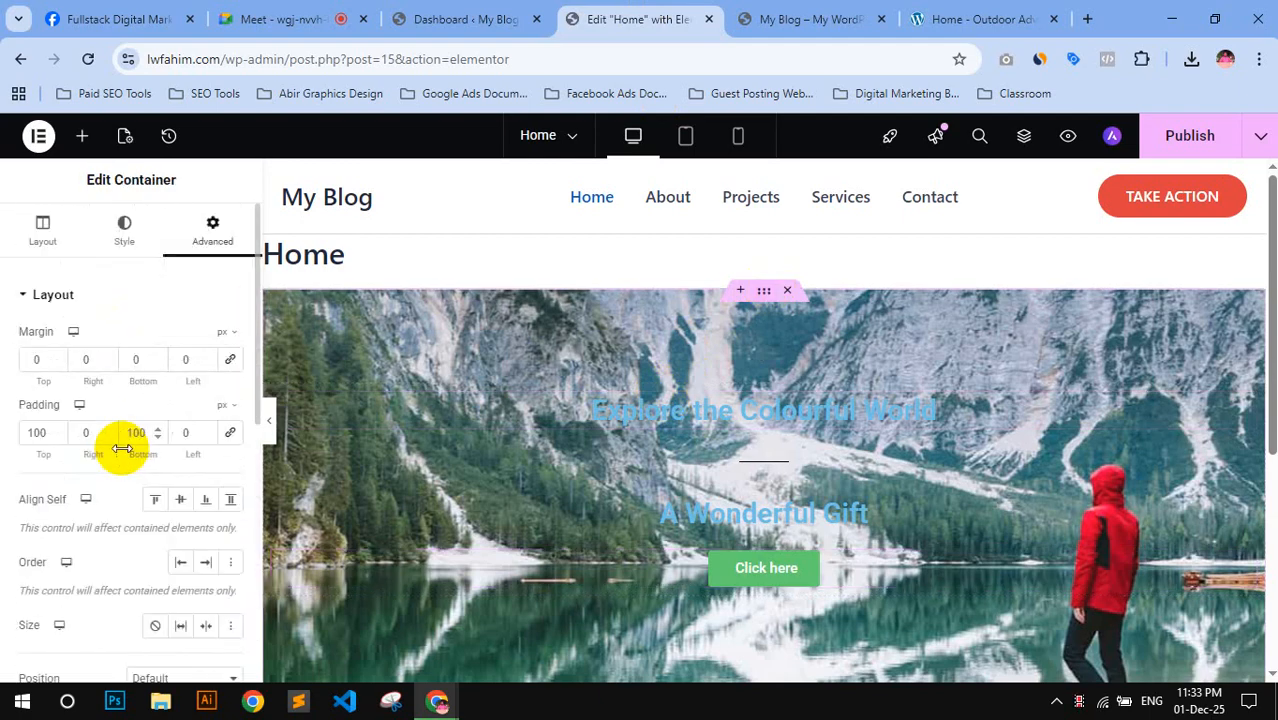
click(120, 228)
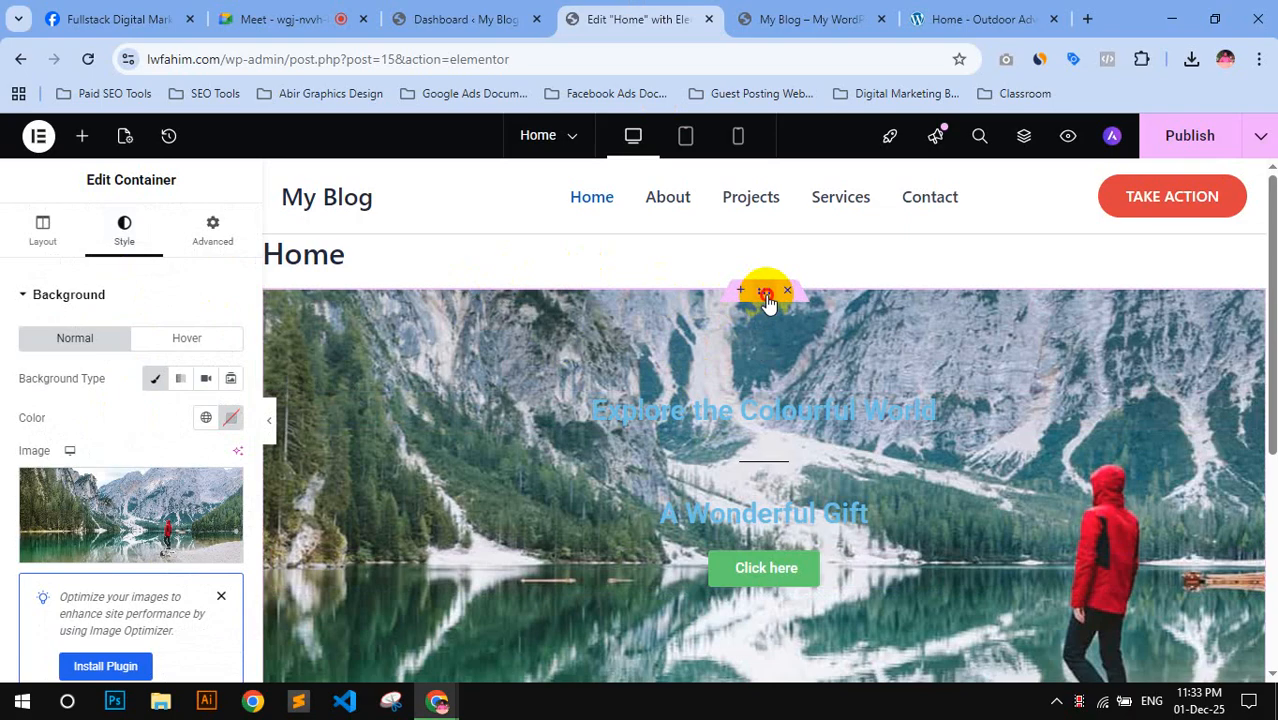
scroll(90, 430, down, 2)
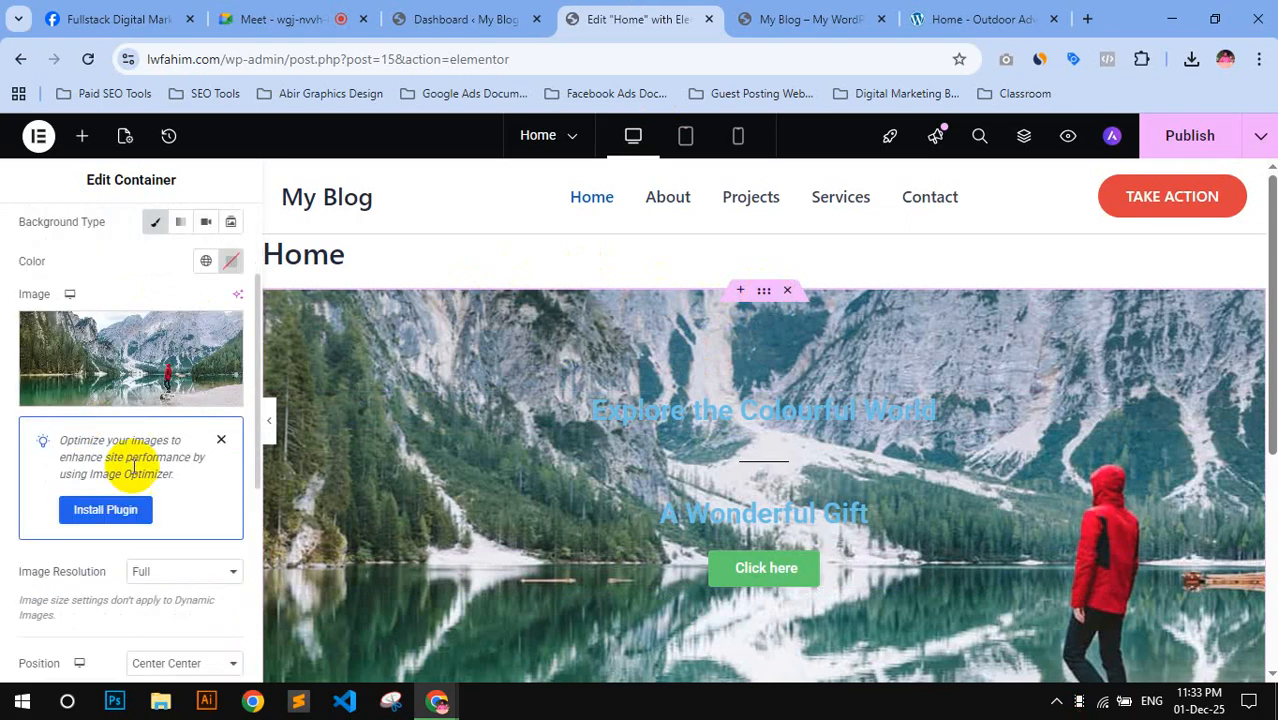
click(224, 445)
scroll(80, 437, down, 4)
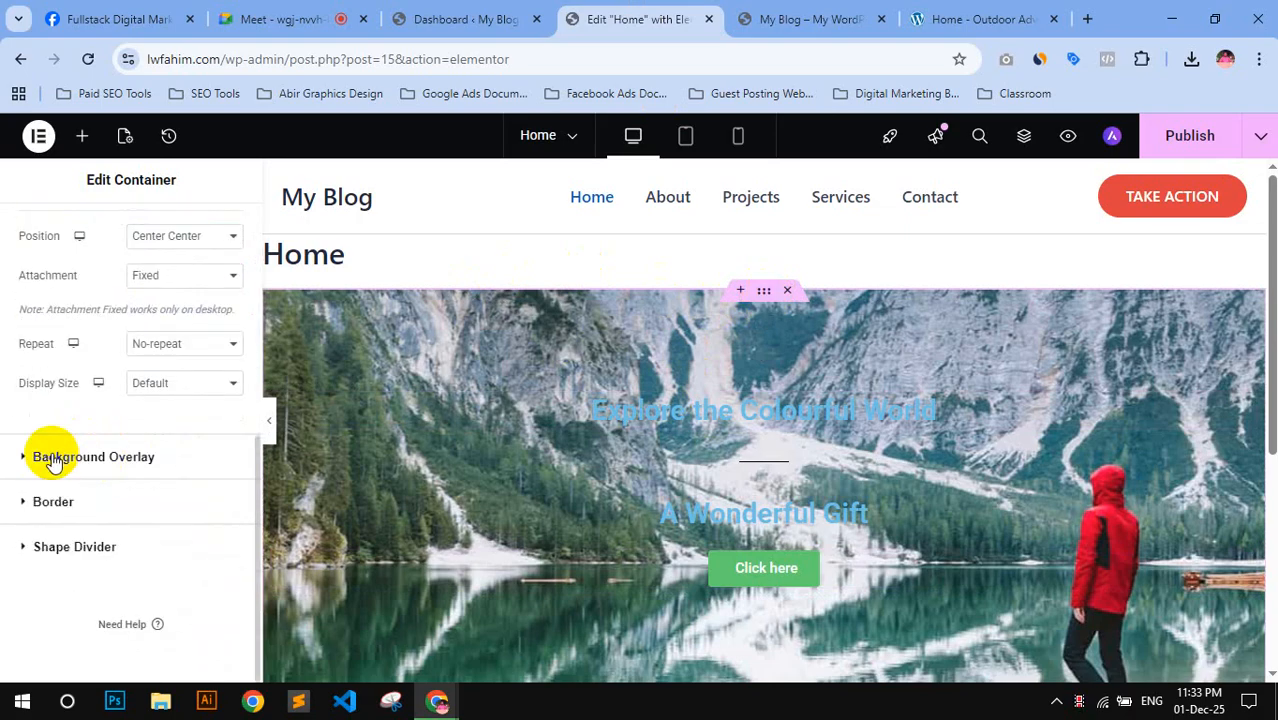
click(52, 458)
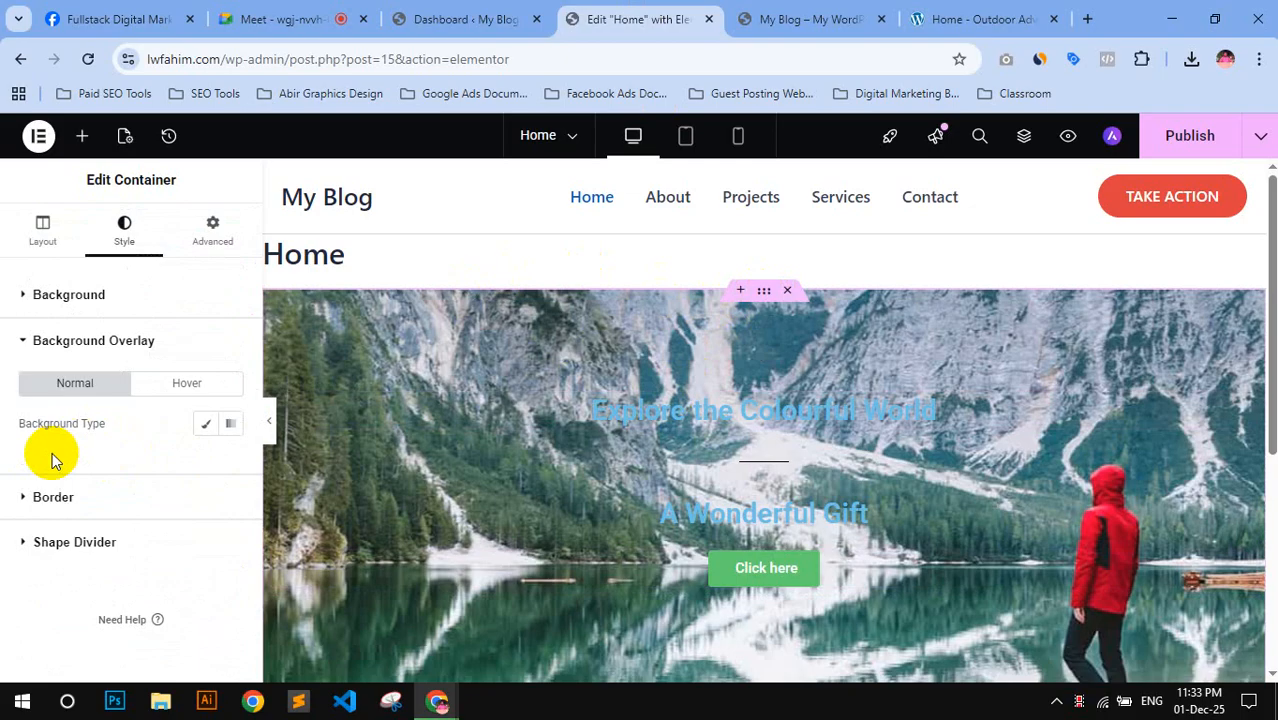
click(200, 432)
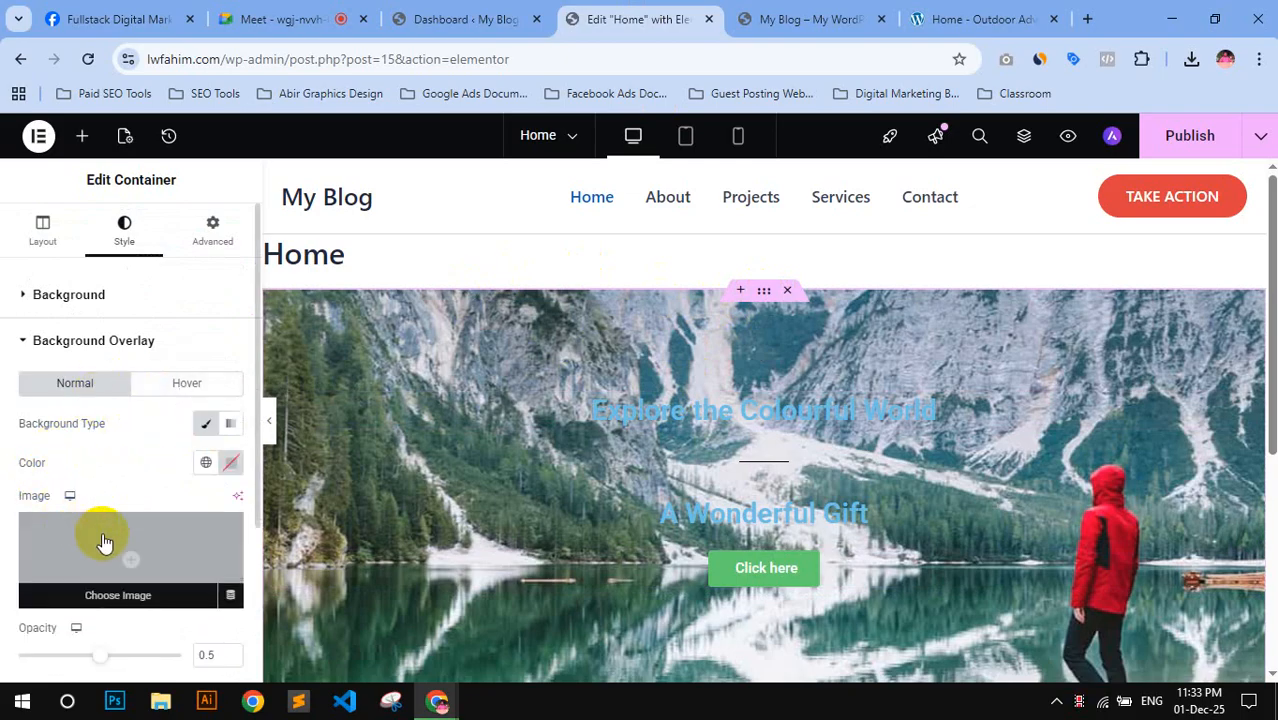
click(229, 463)
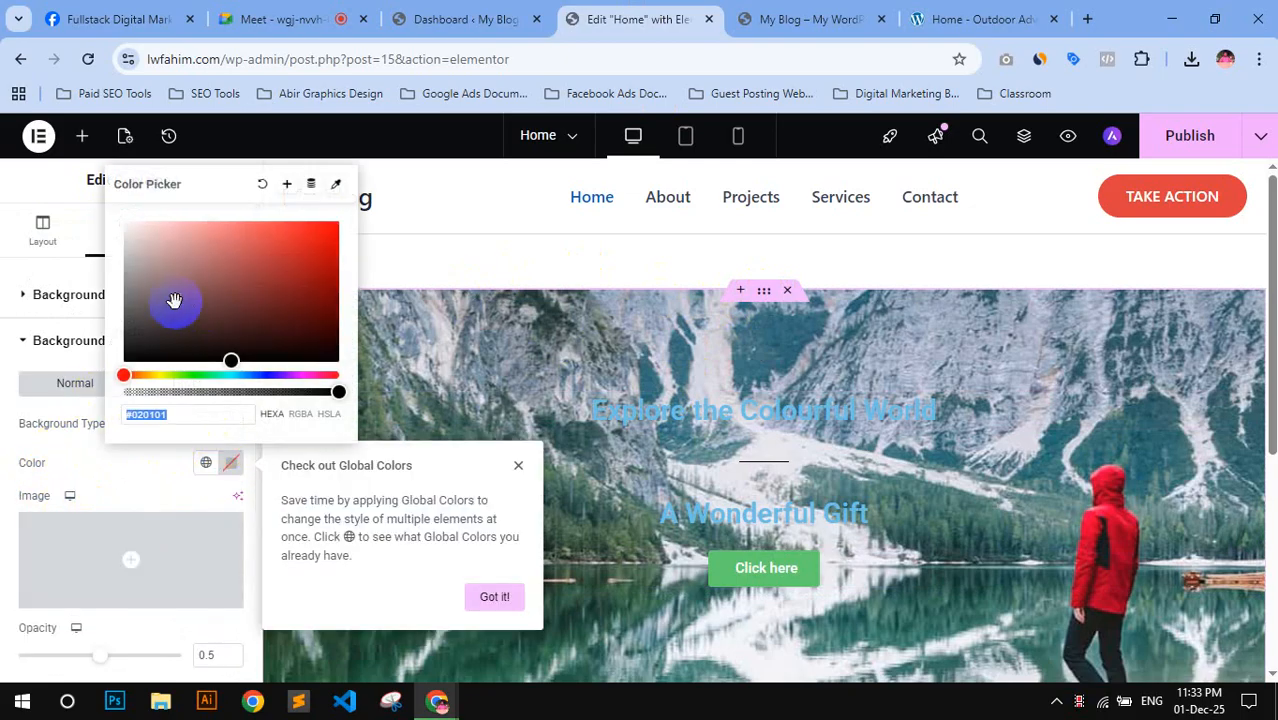
drag(174, 300, 291, 251)
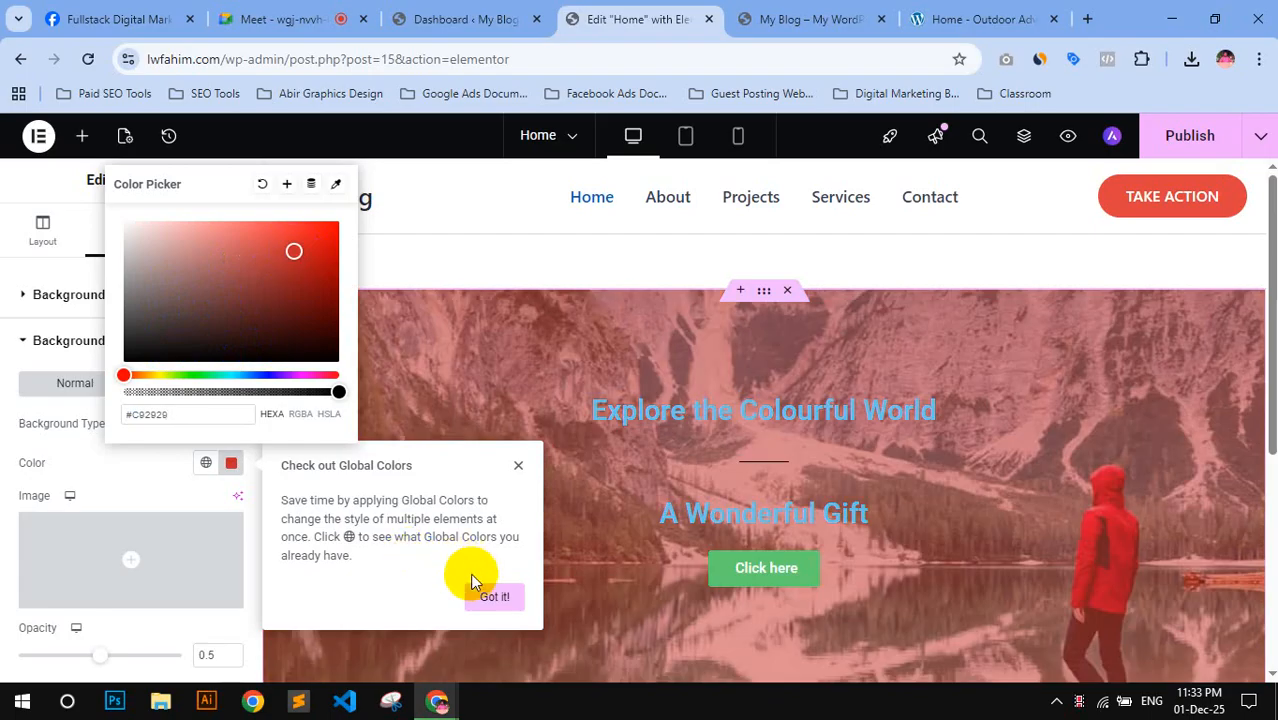
Step: Darken the overlay colour from red to near-black #1A0707
click(486, 593)
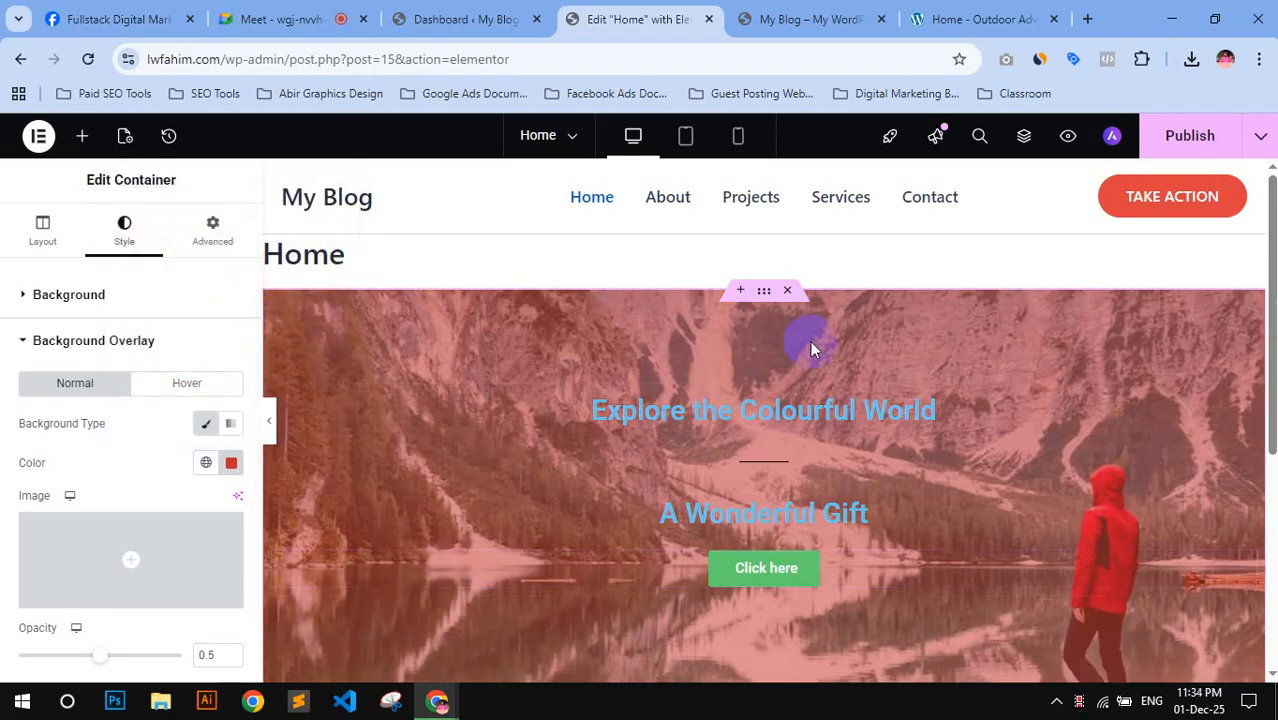
click(207, 427)
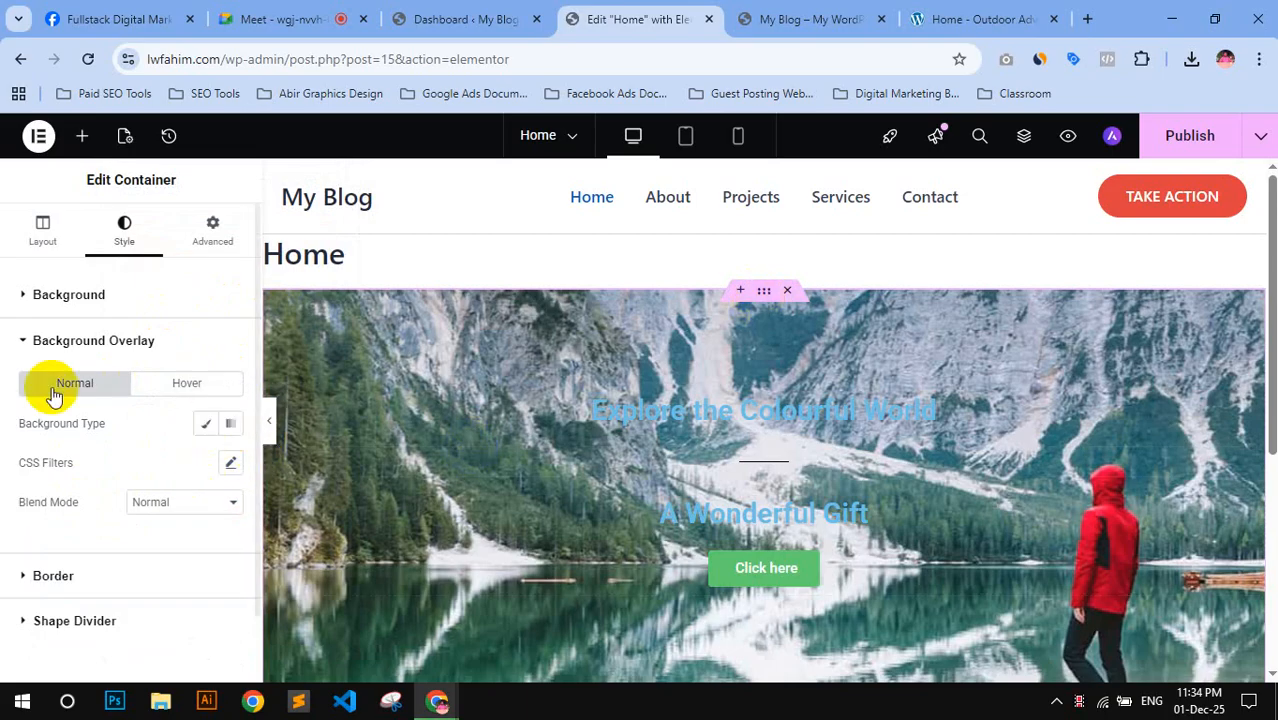
click(198, 426)
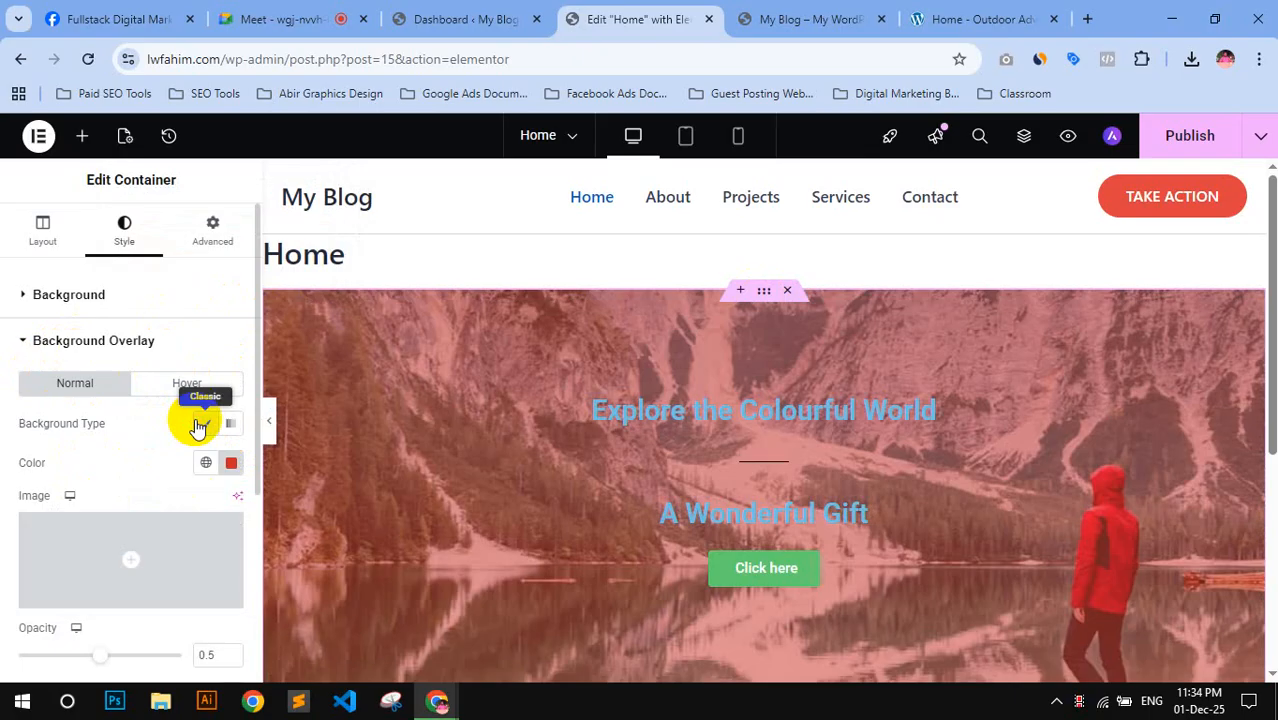
click(230, 465)
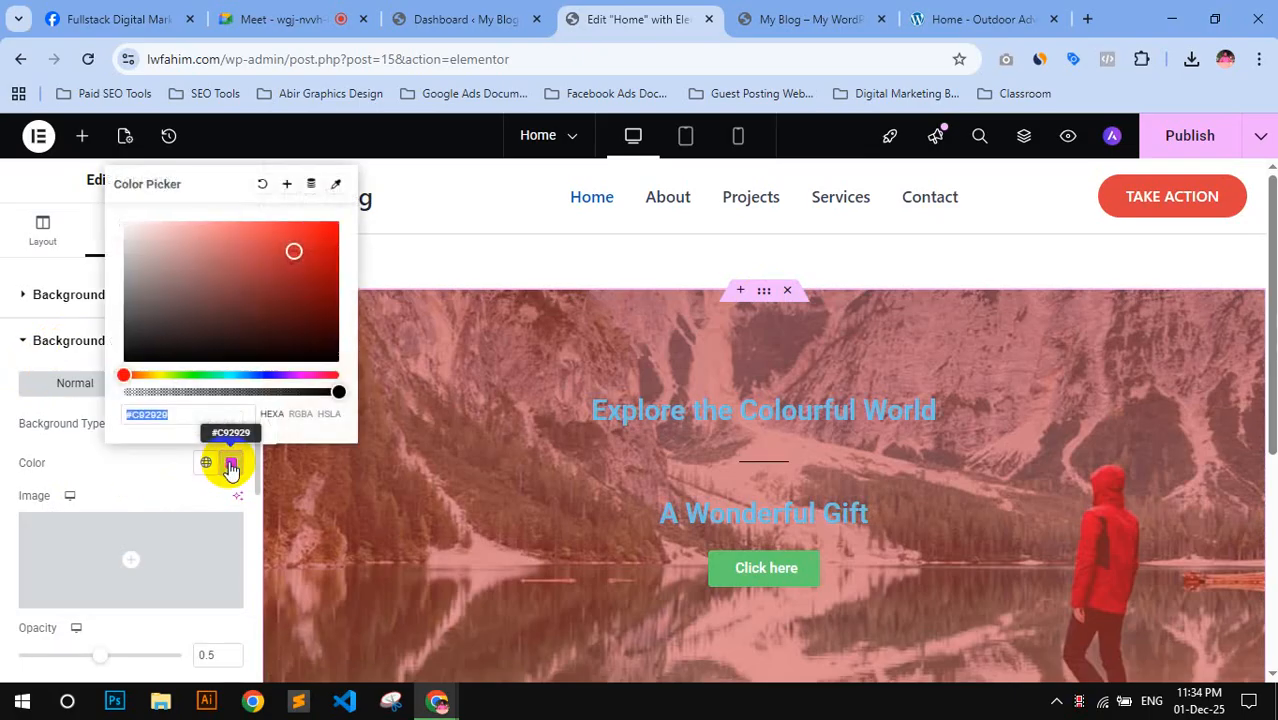
drag(276, 268, 312, 352)
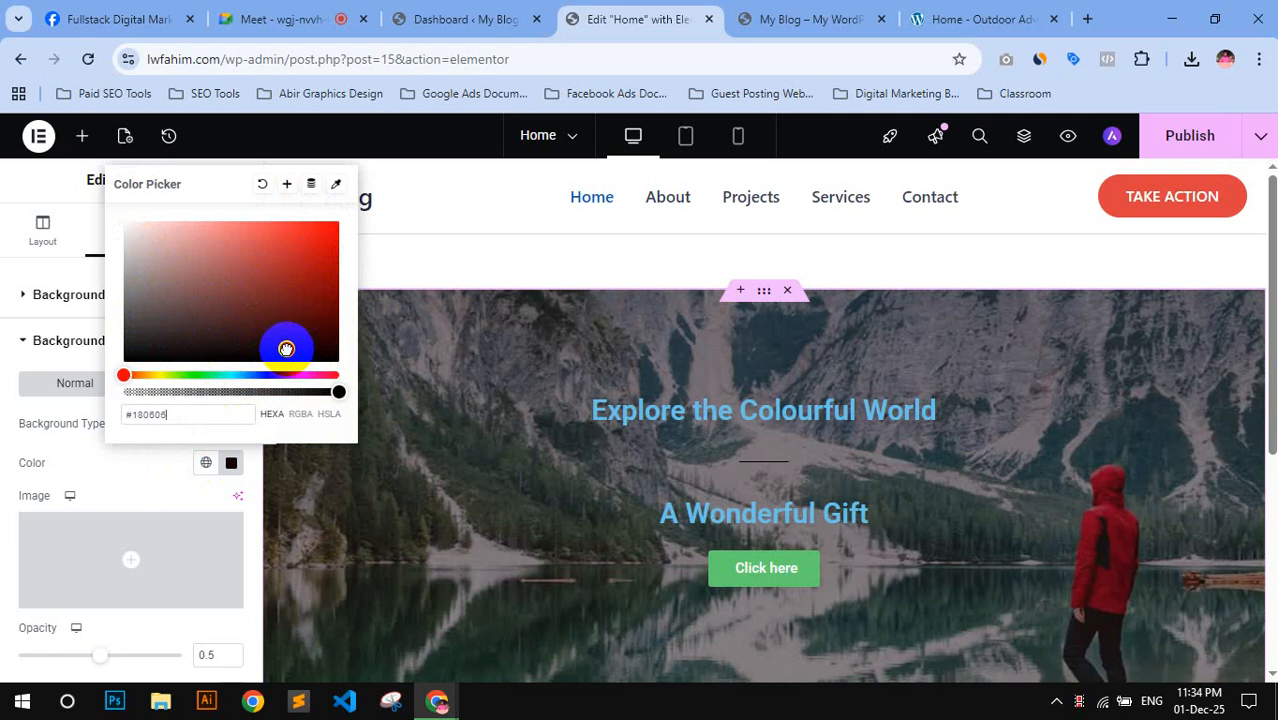
drag(287, 349, 286, 348)
scroll(695, 477, down, 4)
scroll(695, 477, up, 2)
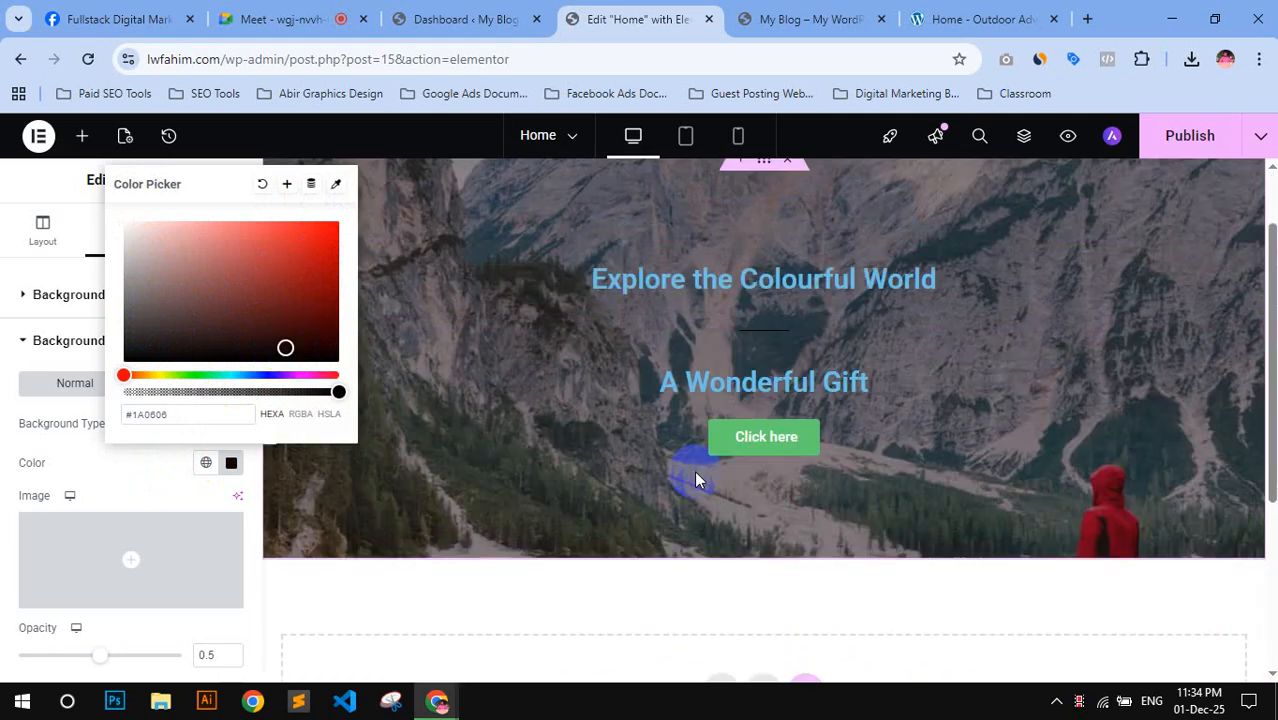
scroll(696, 480, up, 2)
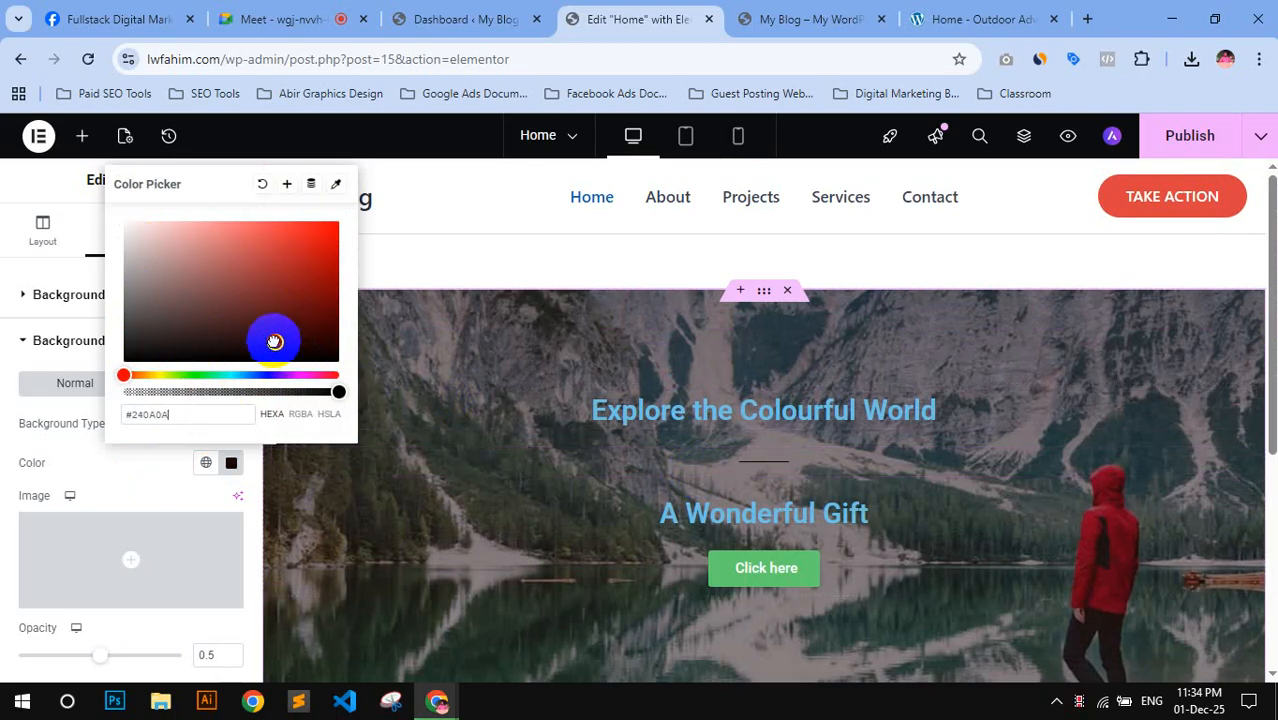
drag(287, 345, 281, 347)
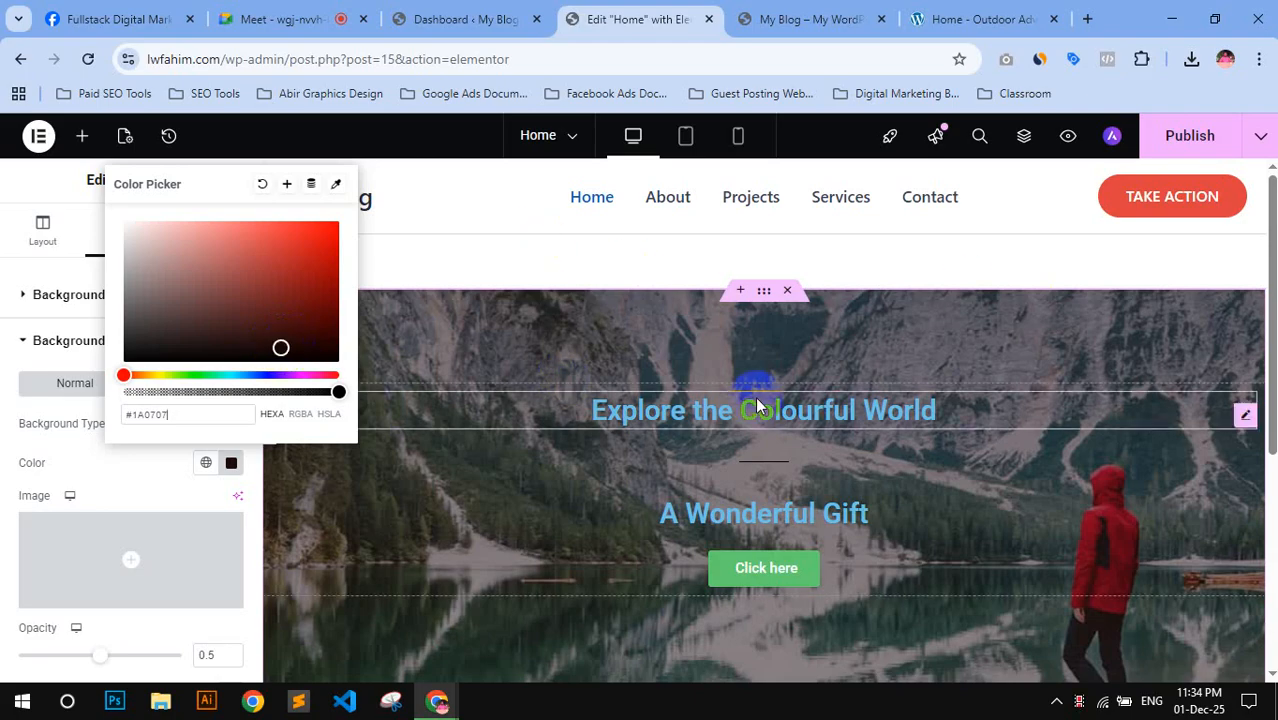
click(113, 482)
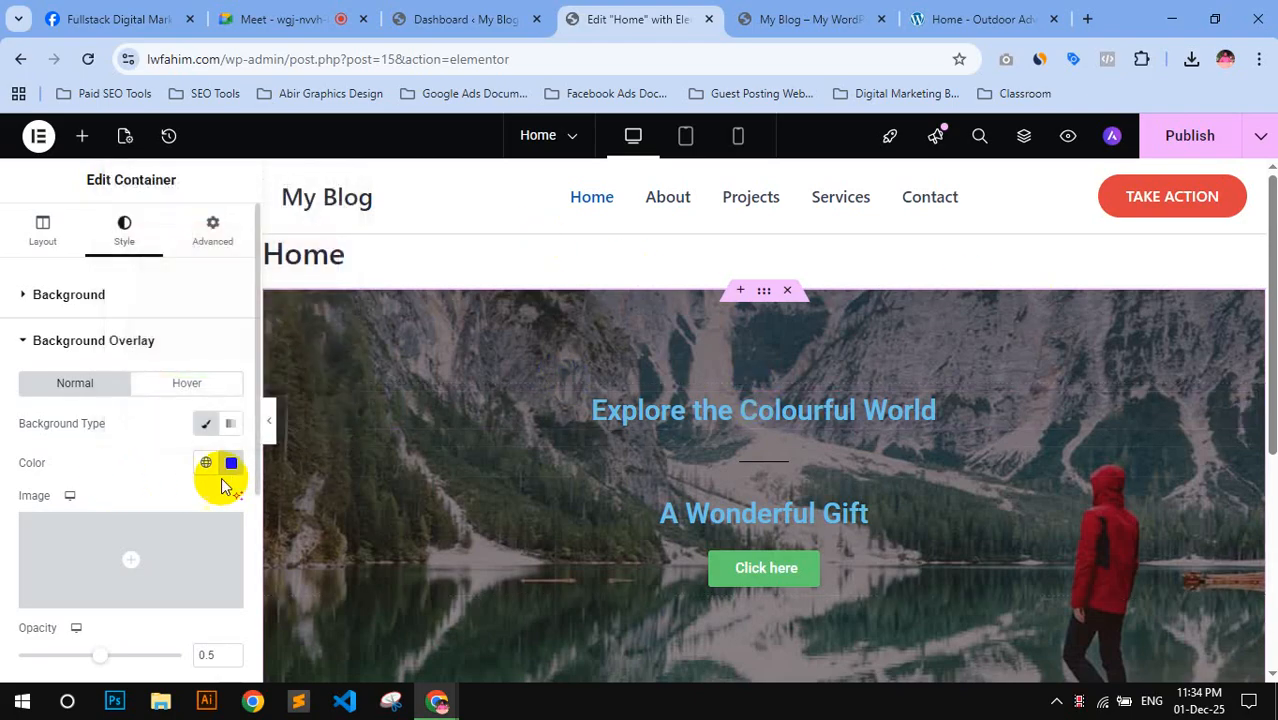
scroll(125, 525, down, 2)
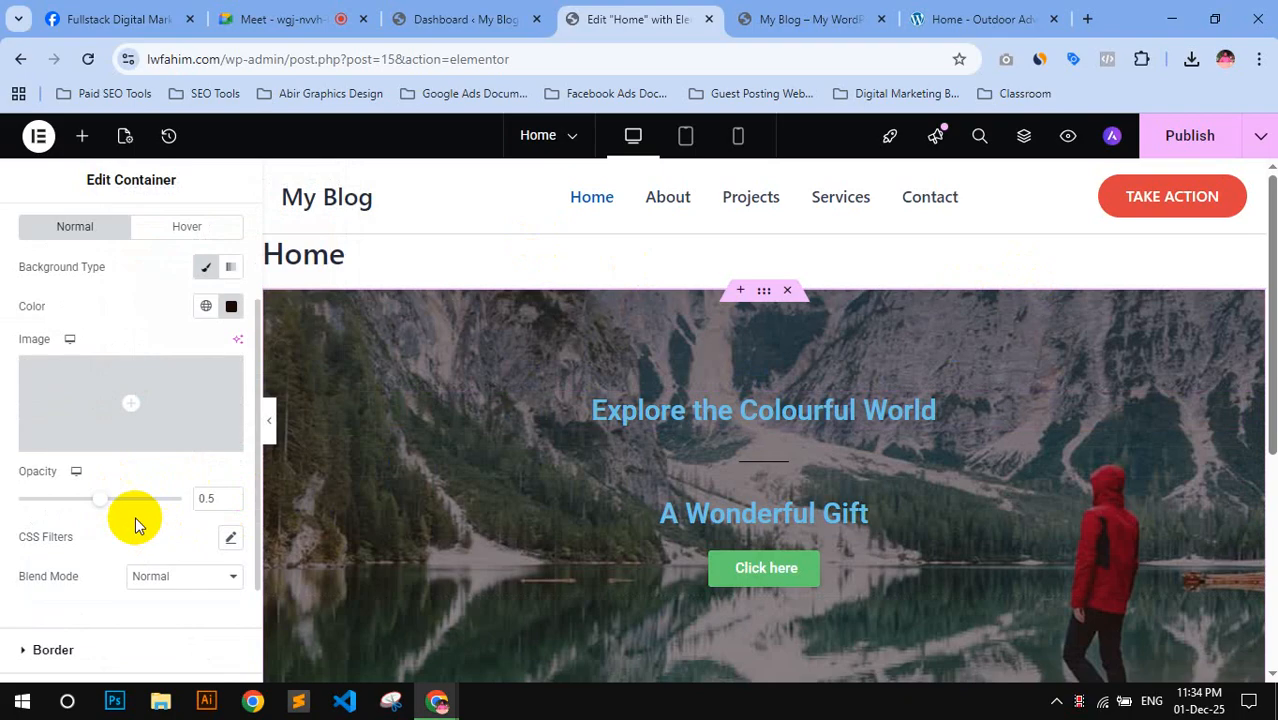
Step: Adjust the hero overlay's opacity slider, raising it and then lowering it
click(100, 498)
mouse_move(102, 500)
mouse_down()
mouse_move(176, 500)
mouse_move(121, 511)
mouse_up()
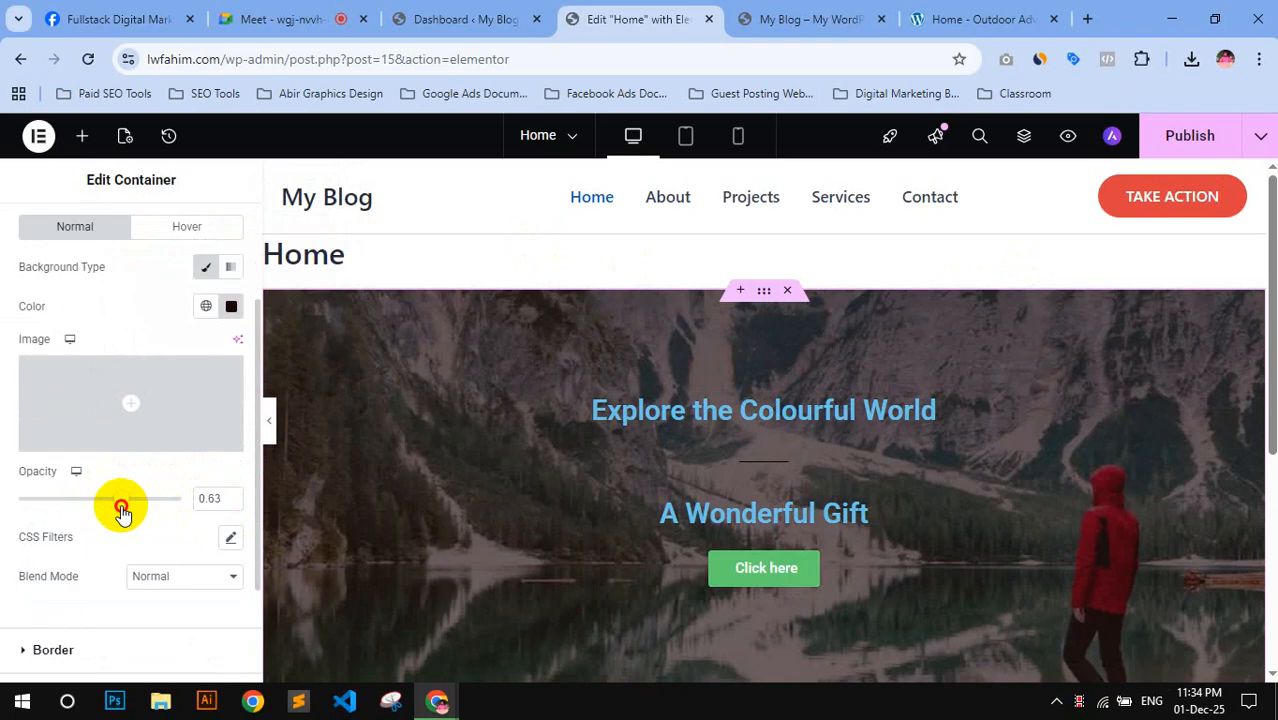
mouse_move(121, 511)
mouse_down()
mouse_move(9, 491)
mouse_move(128, 502)
mouse_up()
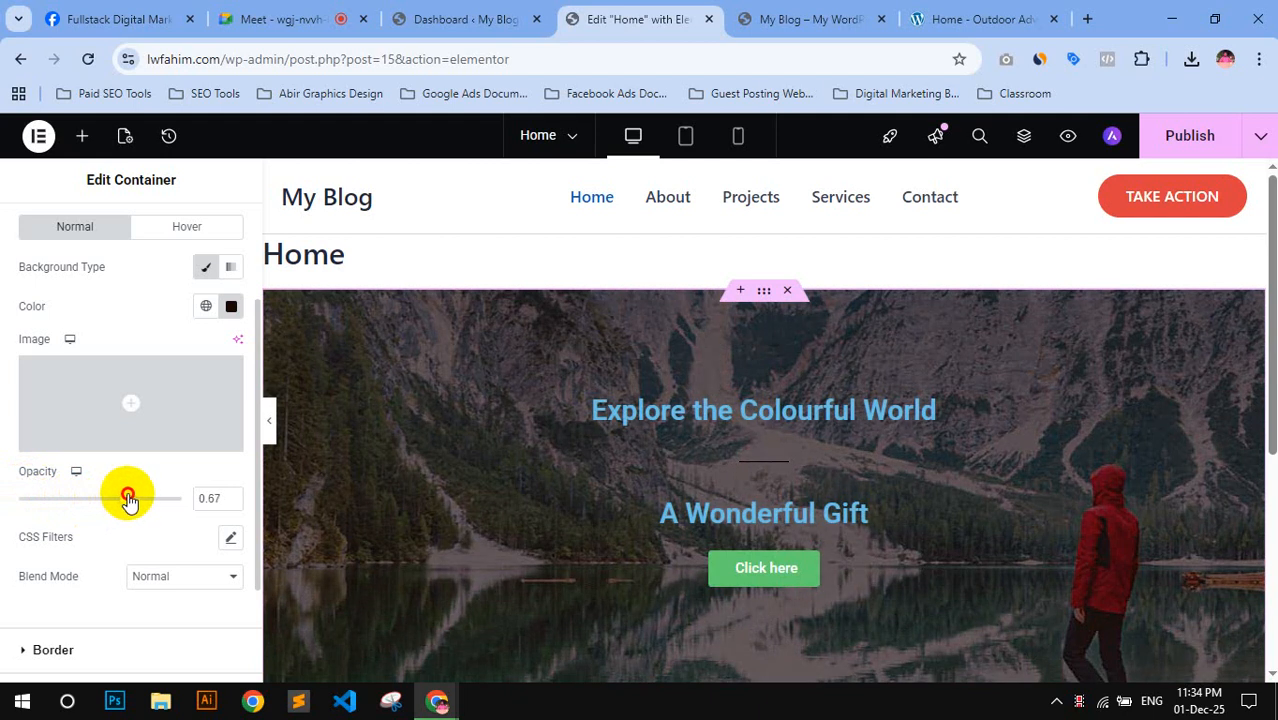
Step: Try blue and green overlay colours, revert to dark, then view the live My Blog page
click(231, 306)
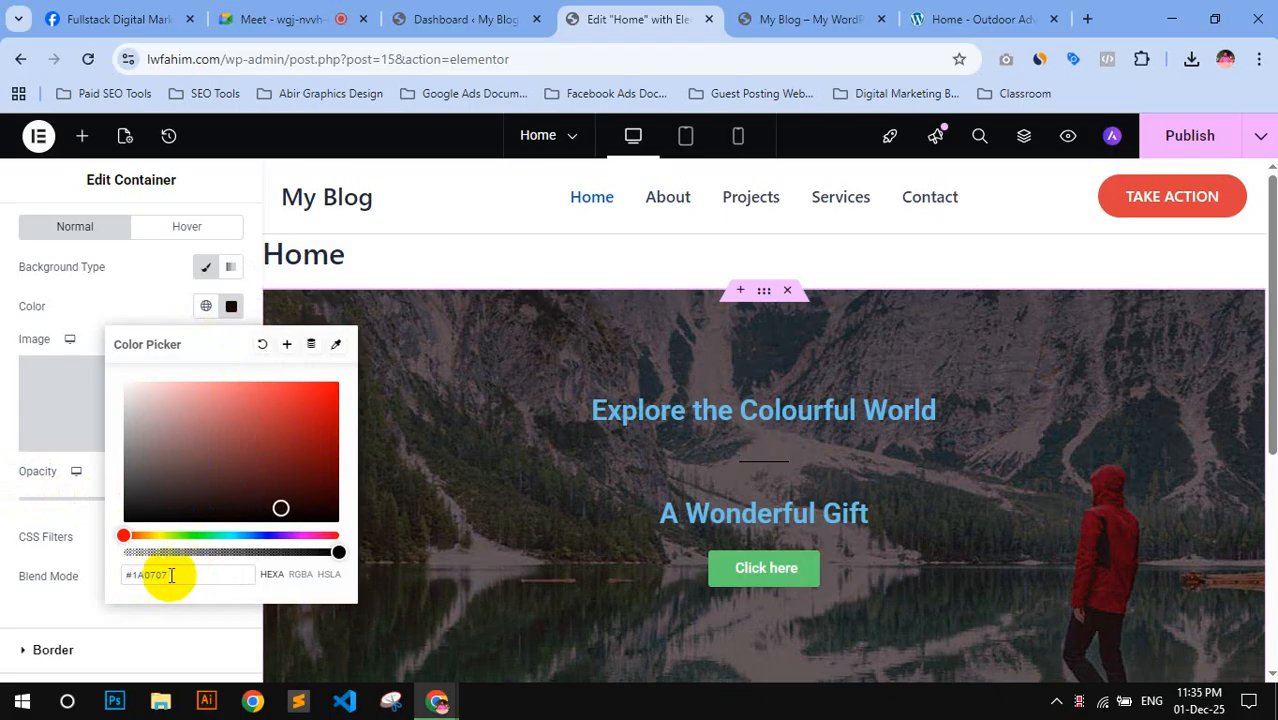
drag(171, 571, 62, 585)
text(blue)
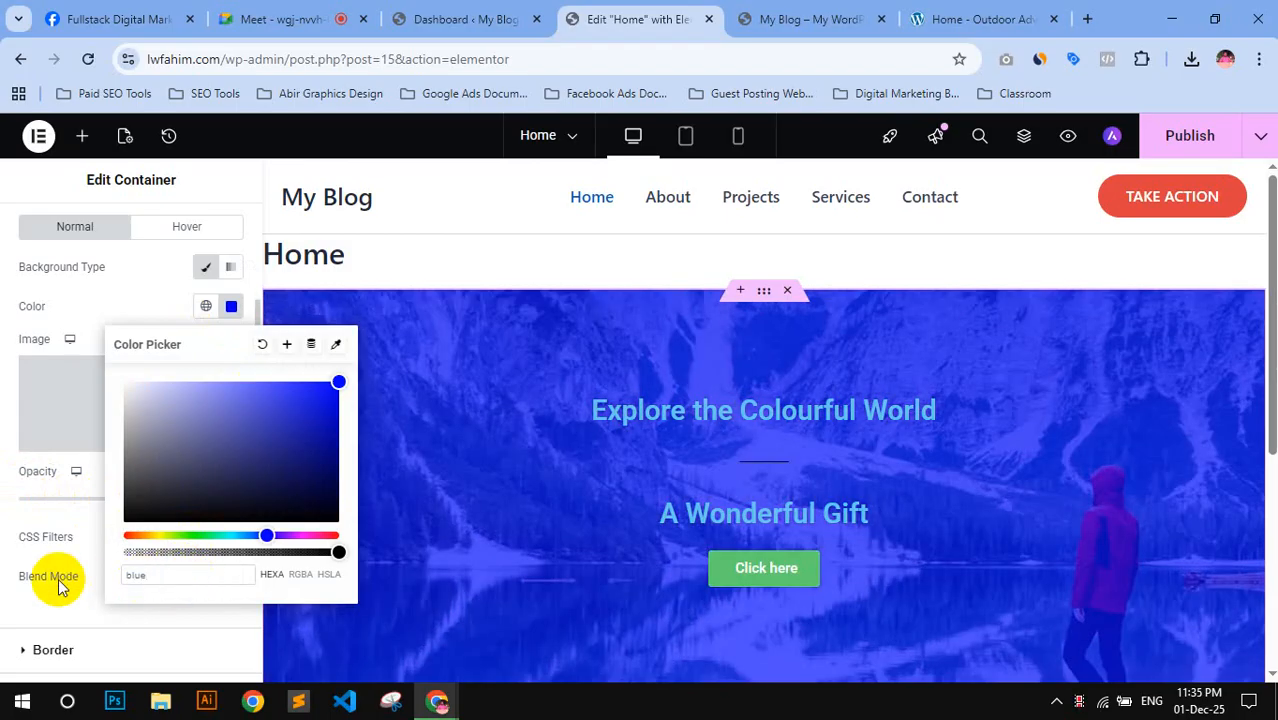
key(BackSpace)
key(BackSpace)
key(BackSpace)
text(gree)
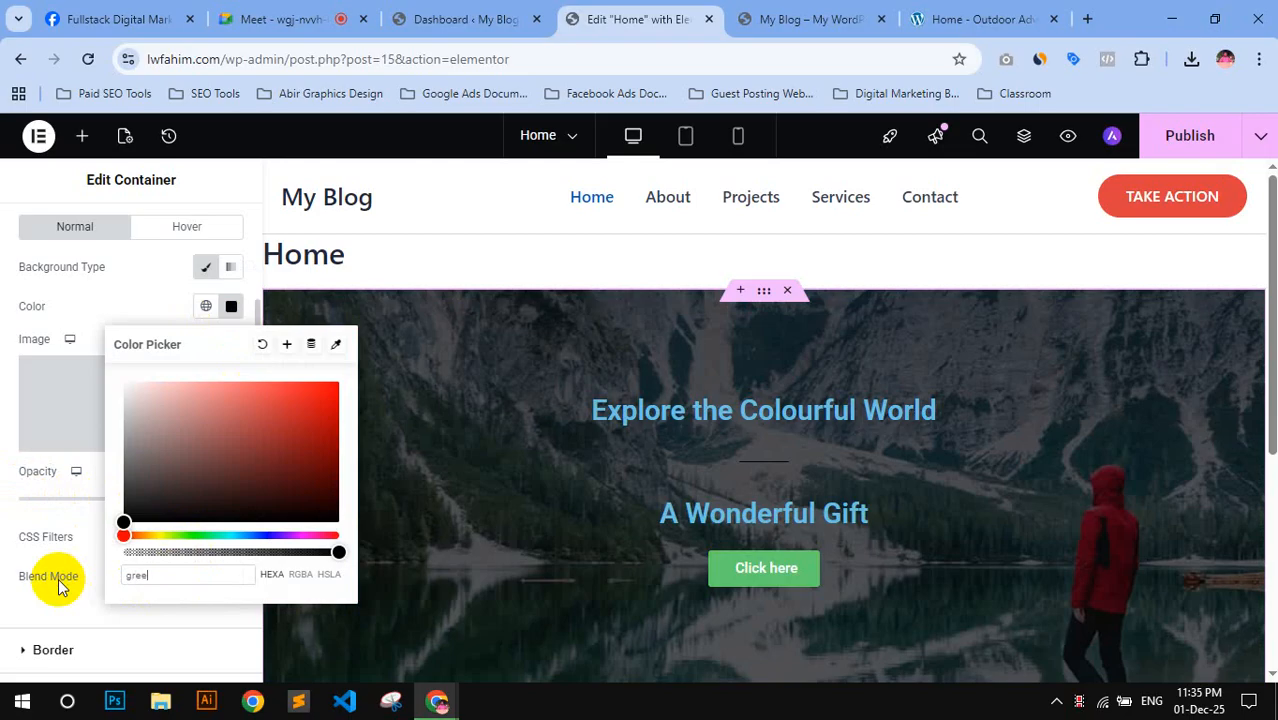
text(n)
key(BackSpace)
key(BackSpace)
key(BackSpace)
key(BackSpace)
click(800, 19)
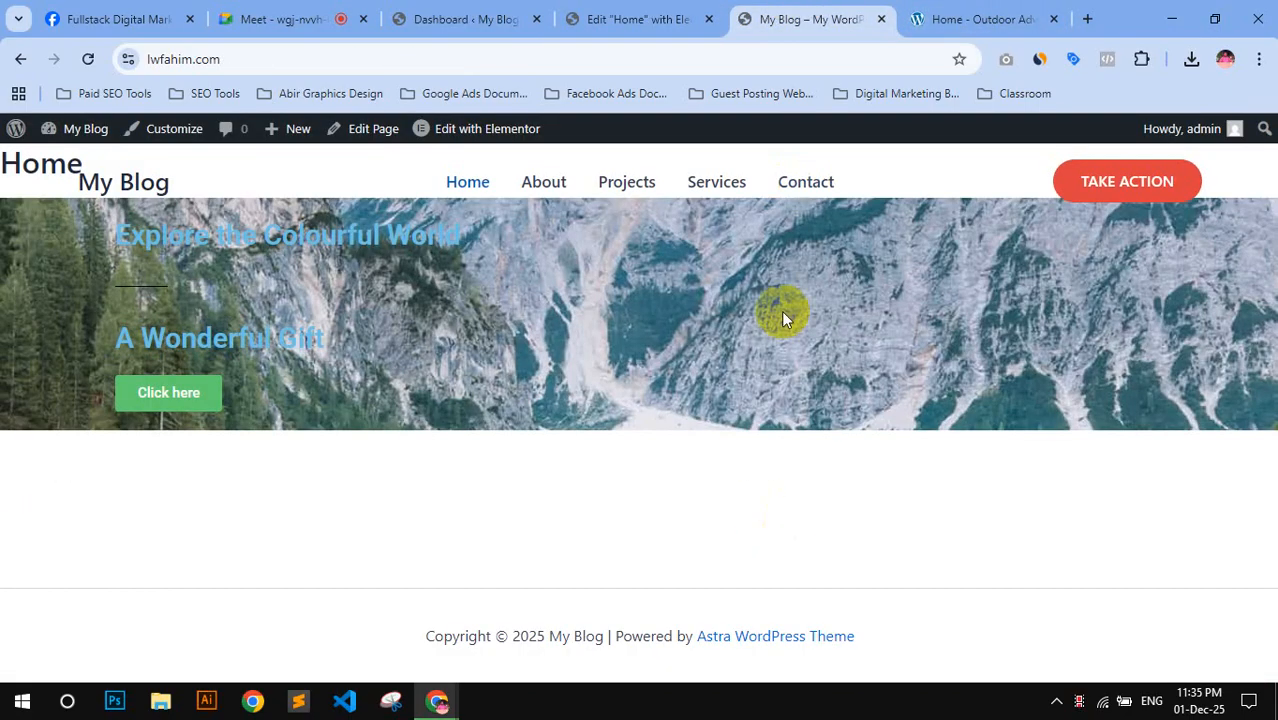
Step: Inspect the Outdoor Adventure demo page in DevTools and widen the Styles pane
click(980, 19)
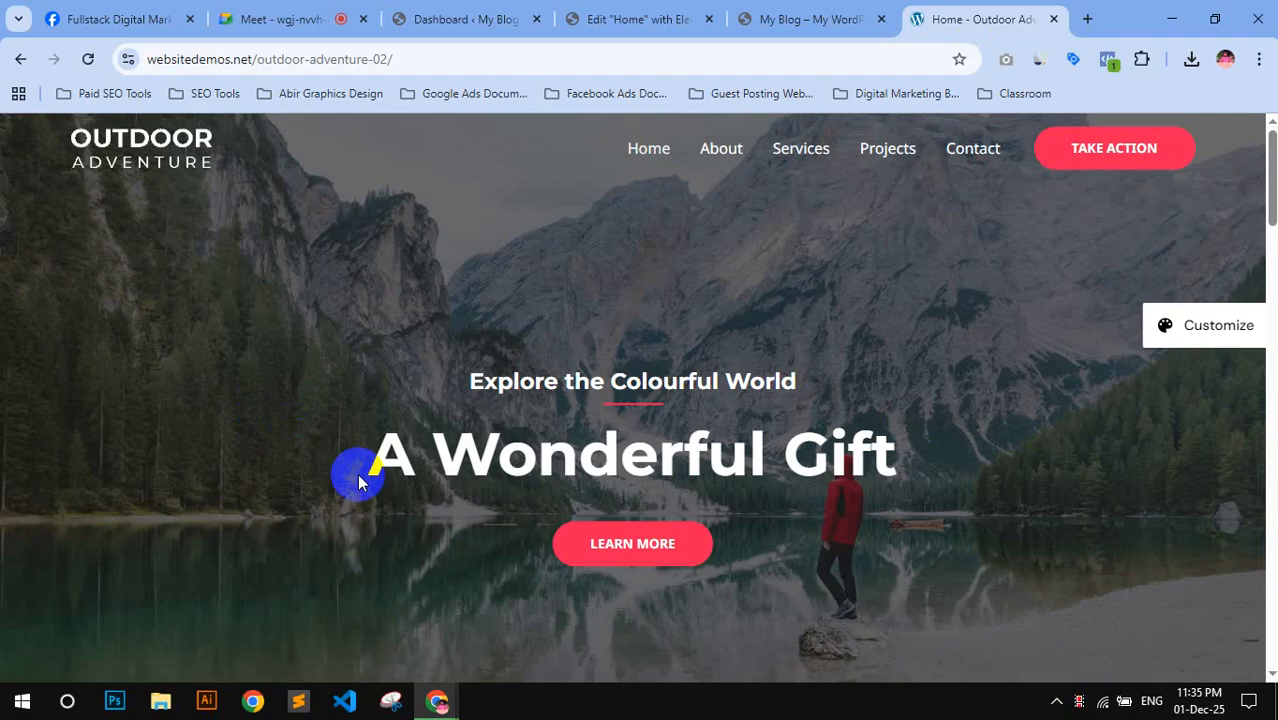
right_click(395, 517)
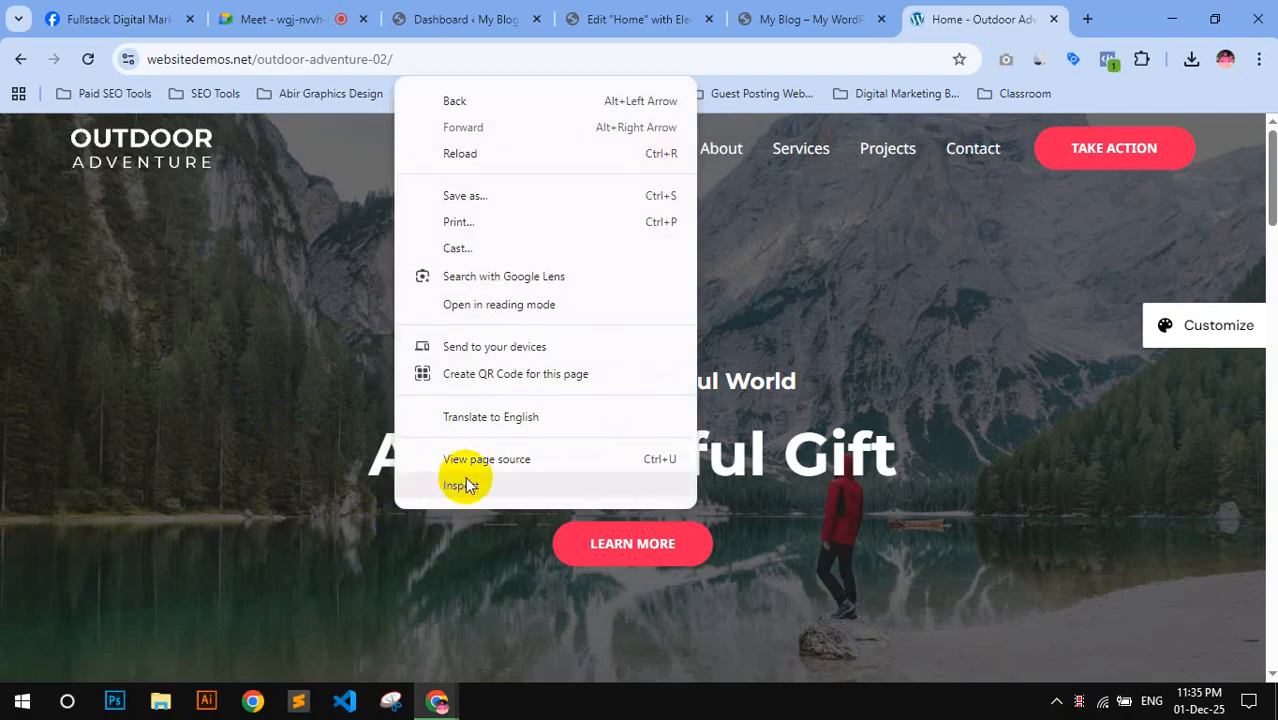
click(539, 513)
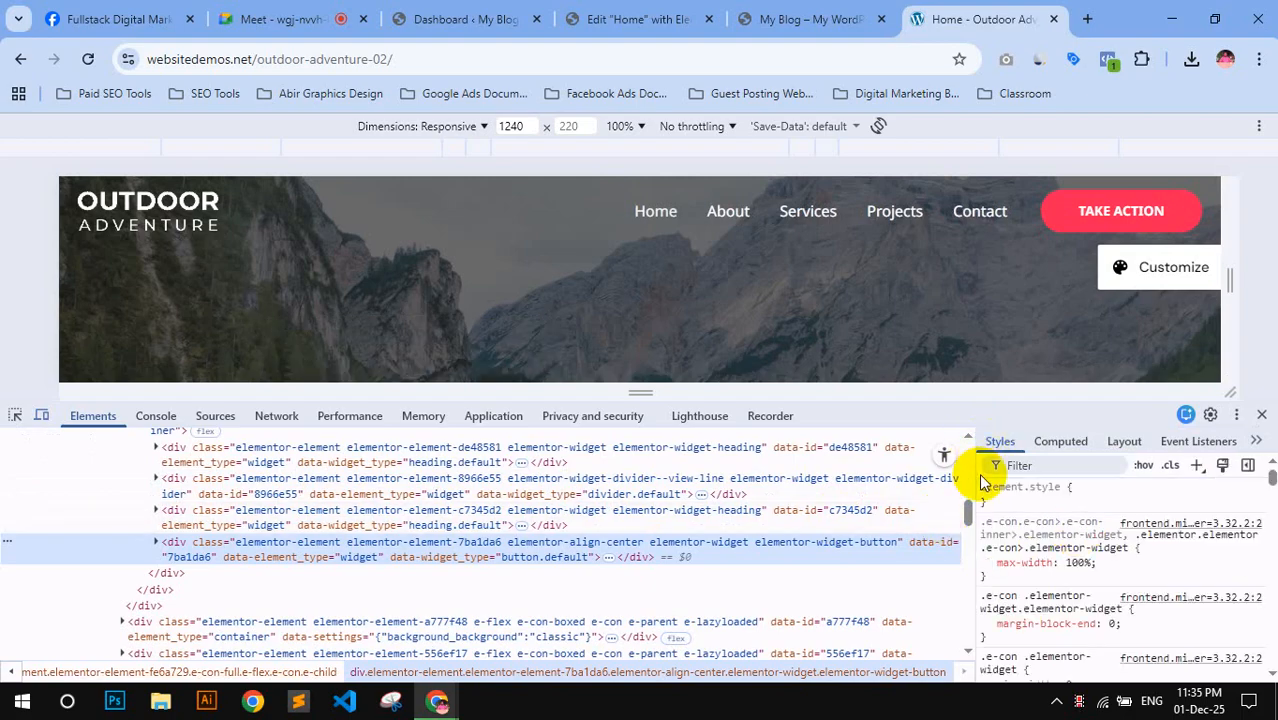
drag(975, 476, 787, 471)
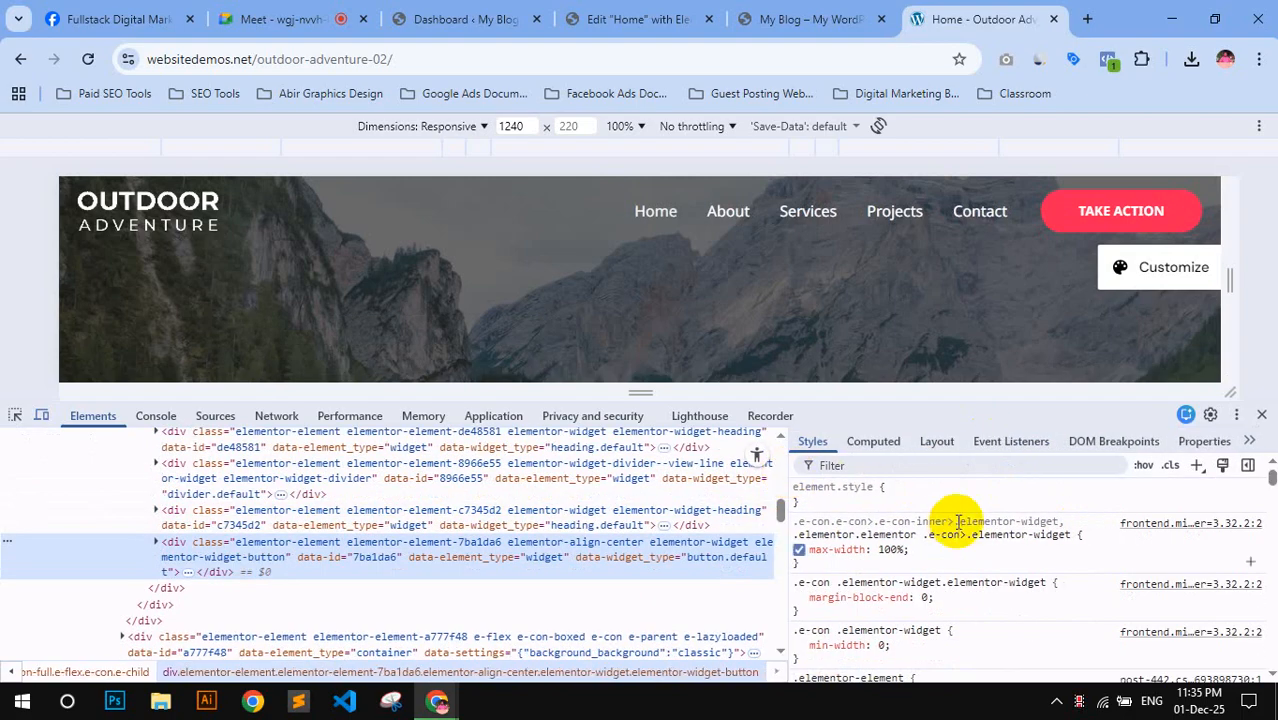
scroll(967, 553, down, 3)
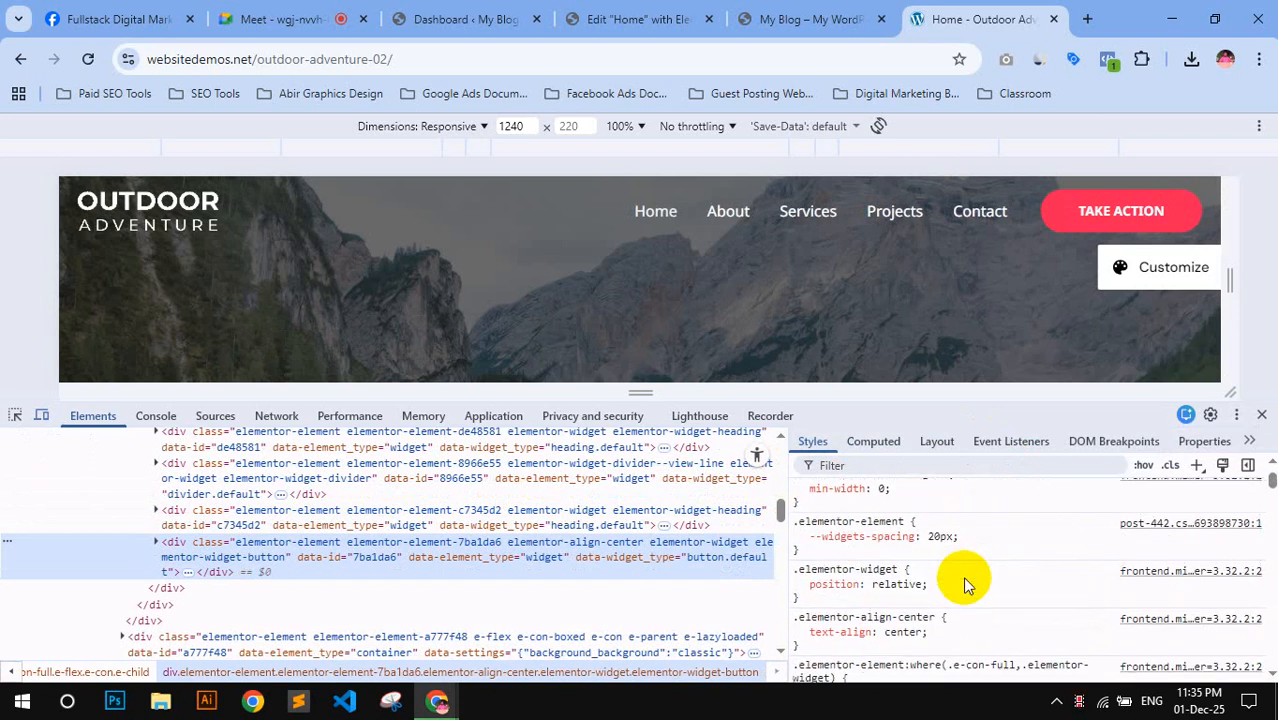
scroll(965, 540, down, 3)
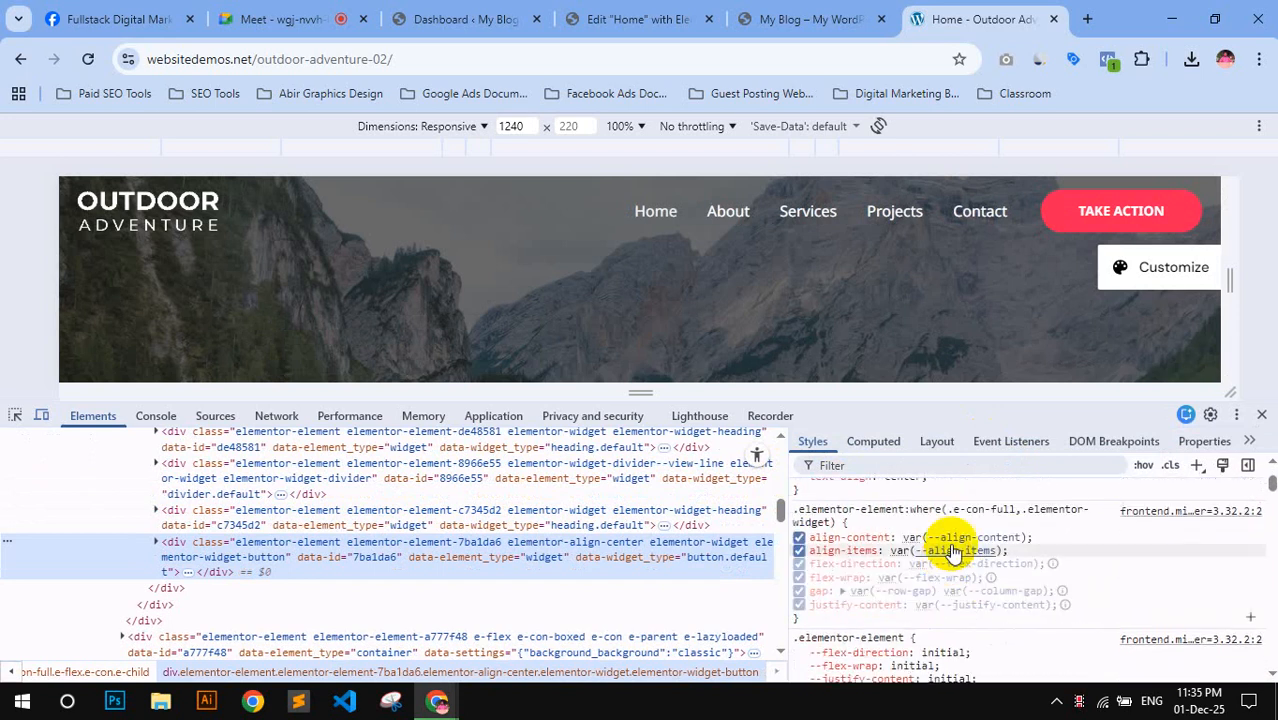
scroll(984, 560, down, 6)
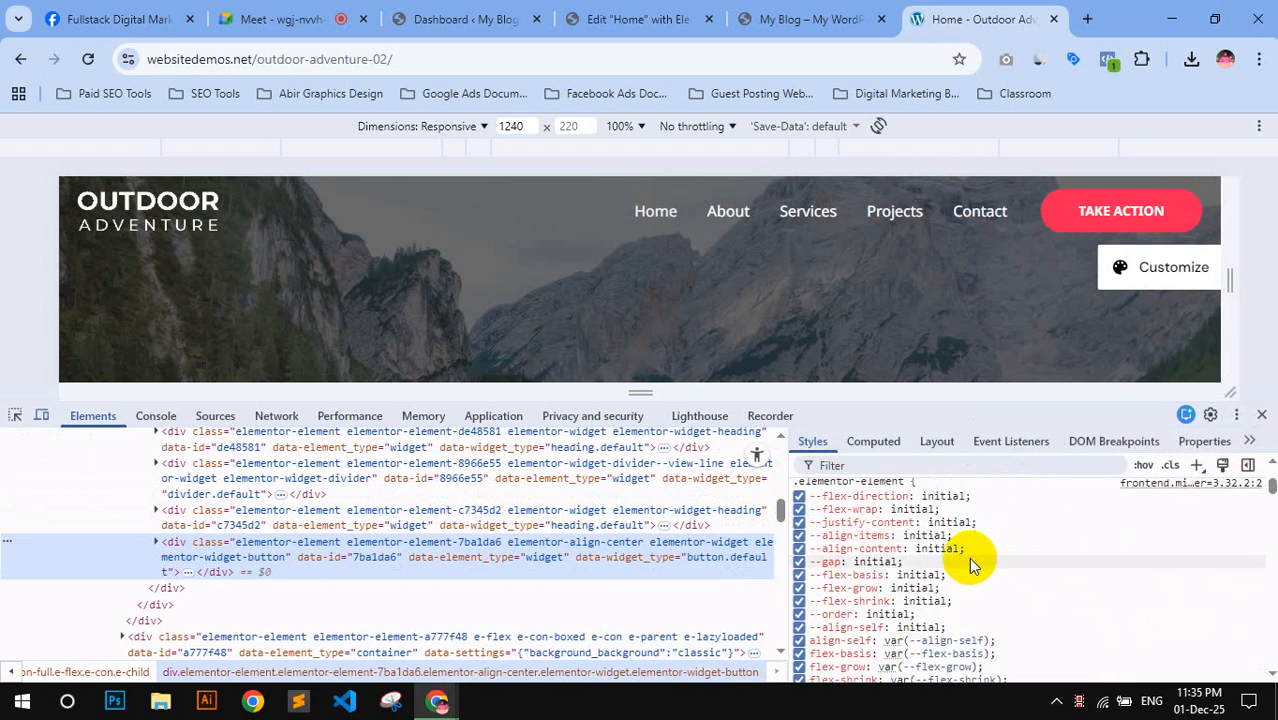
scroll(968, 560, down, 3)
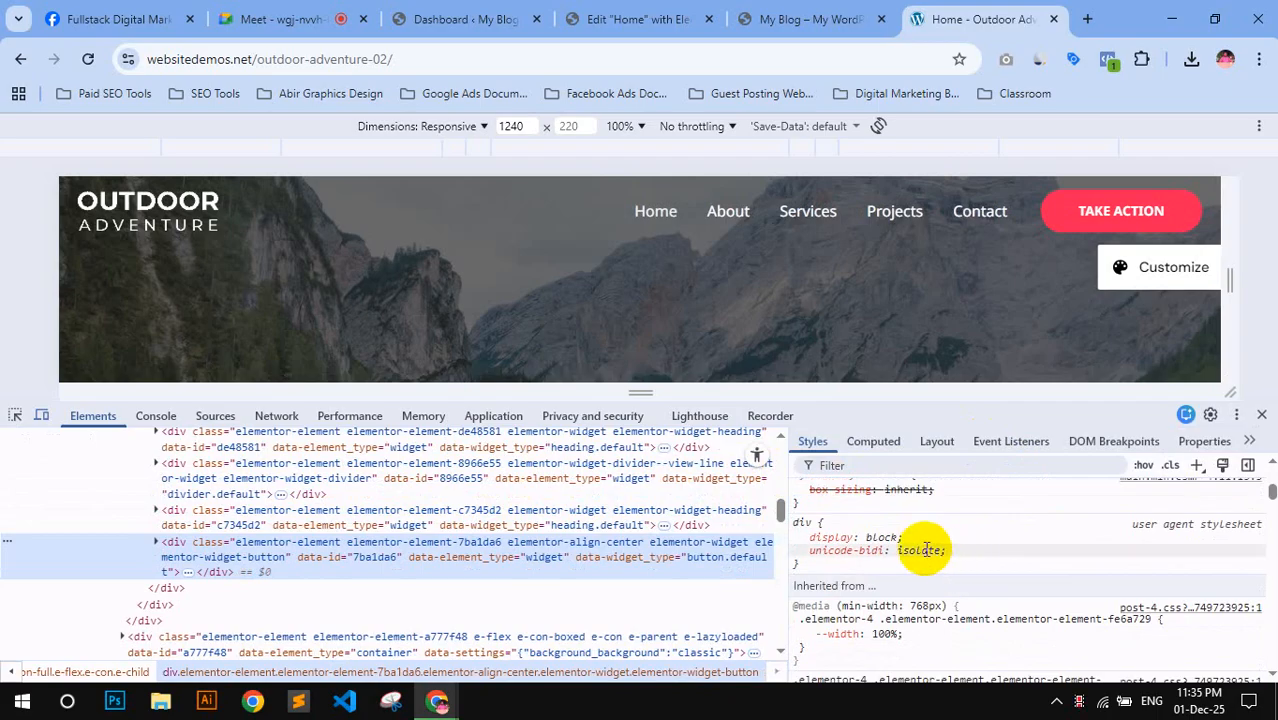
Step: Pick the demo hero and select its ::before overlay node to view its styles
click(15, 415)
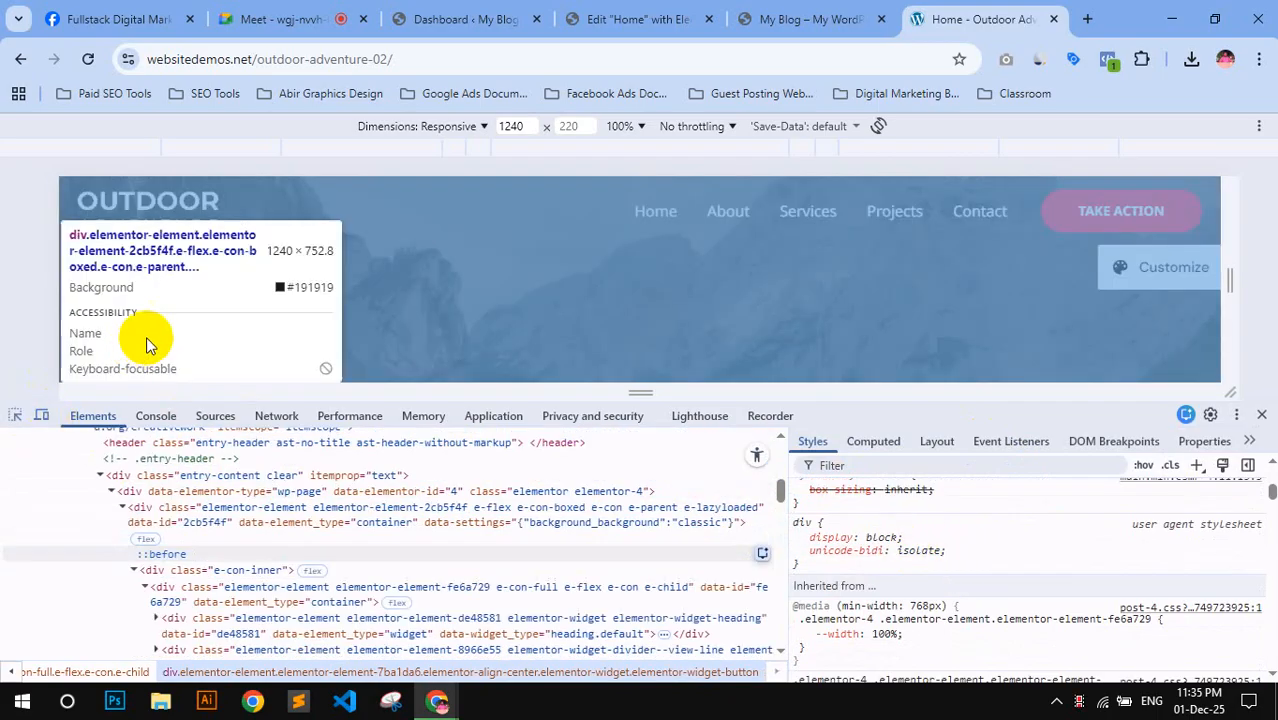
click(377, 271)
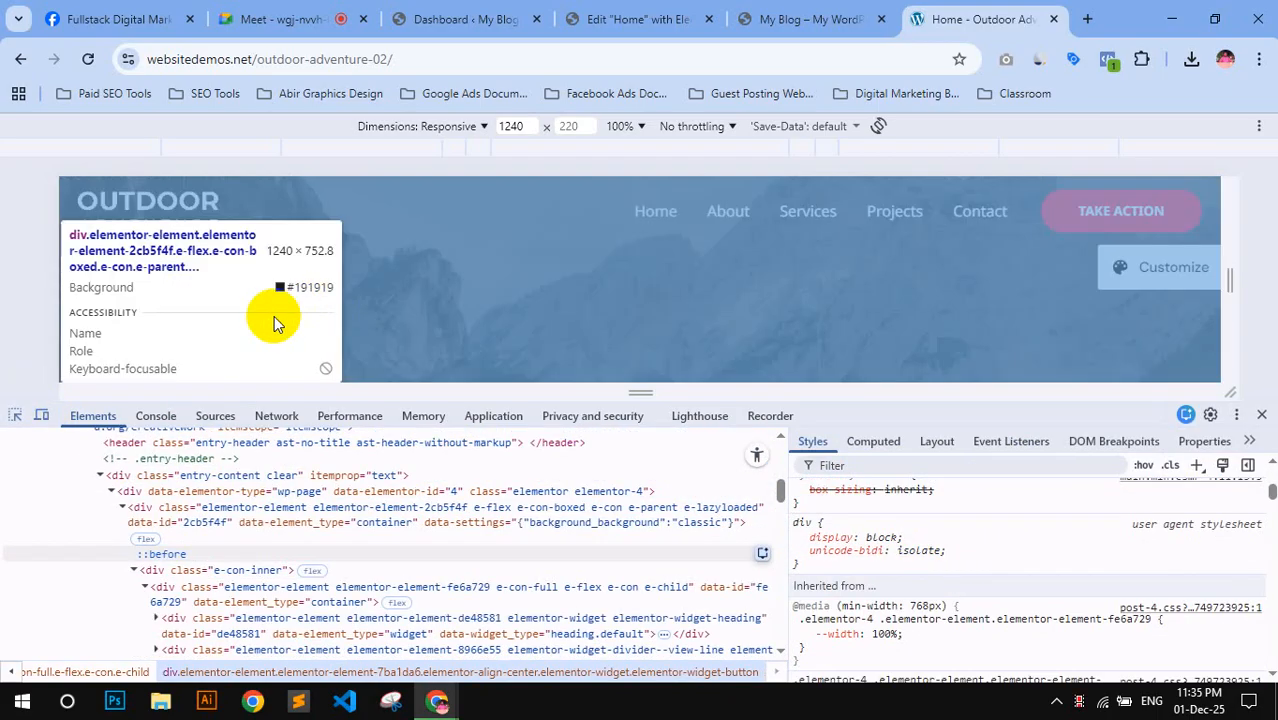
click(274, 318)
click(409, 298)
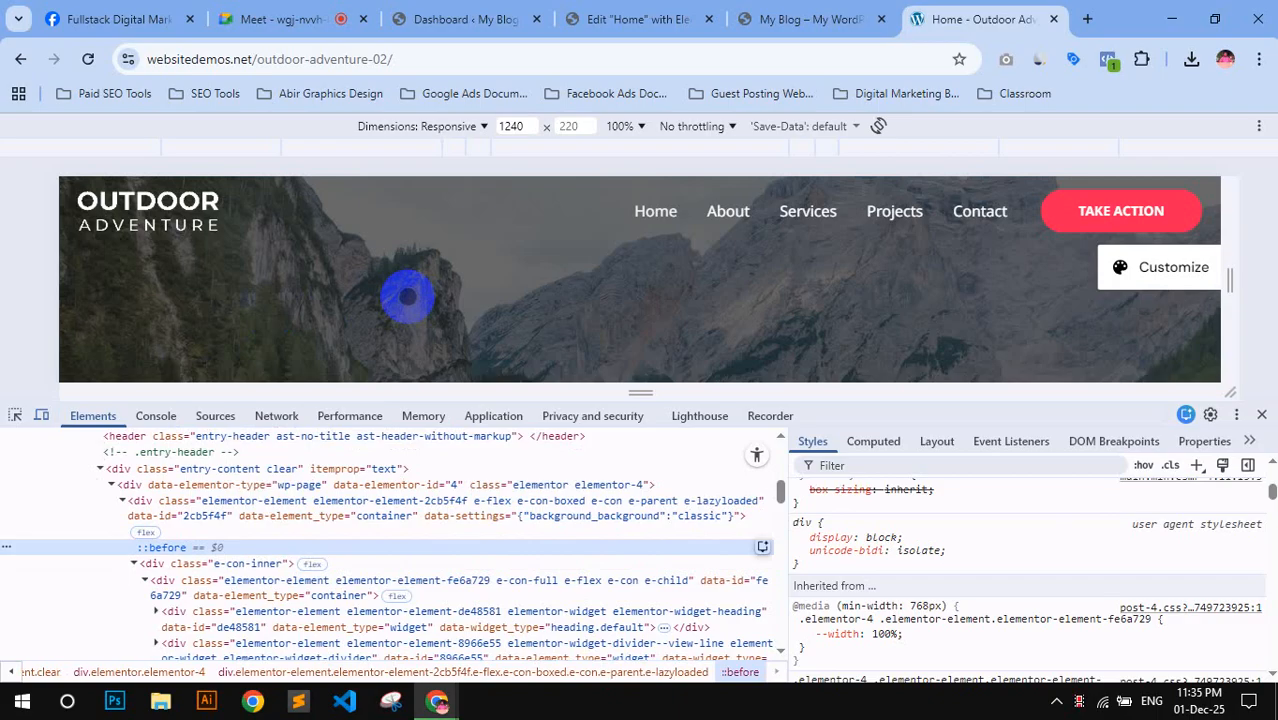
click(184, 301)
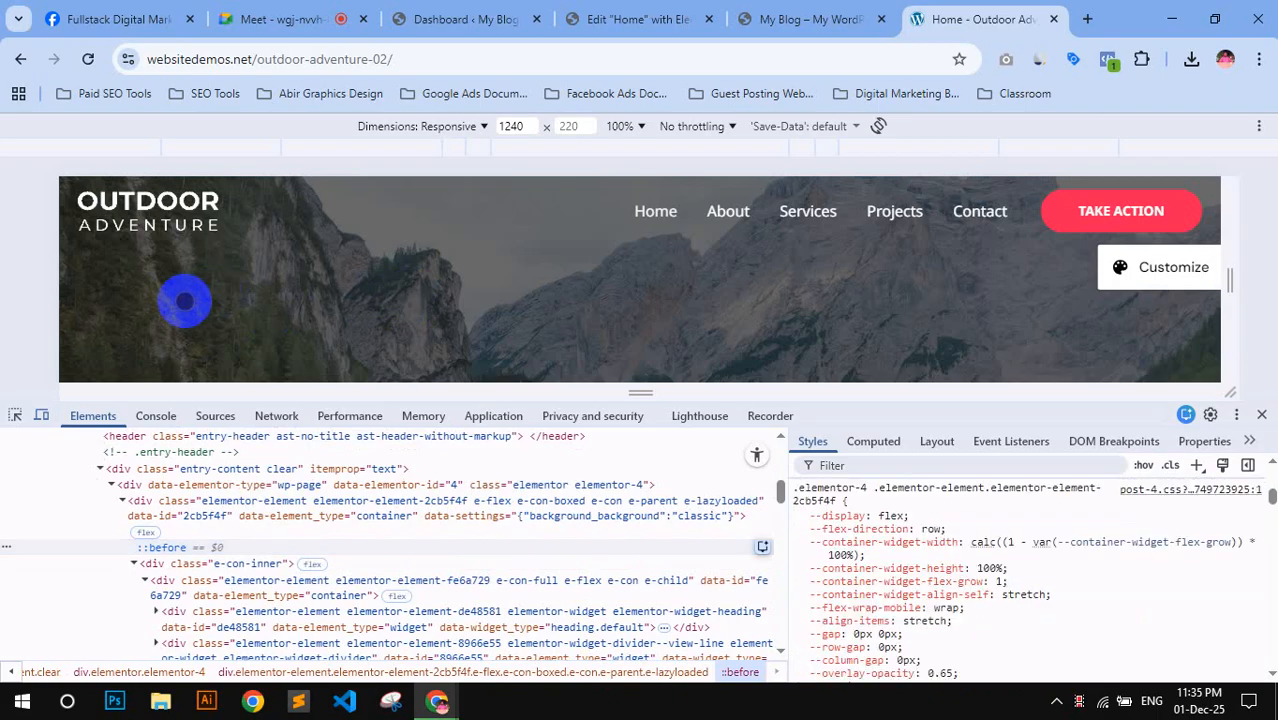
click(505, 307)
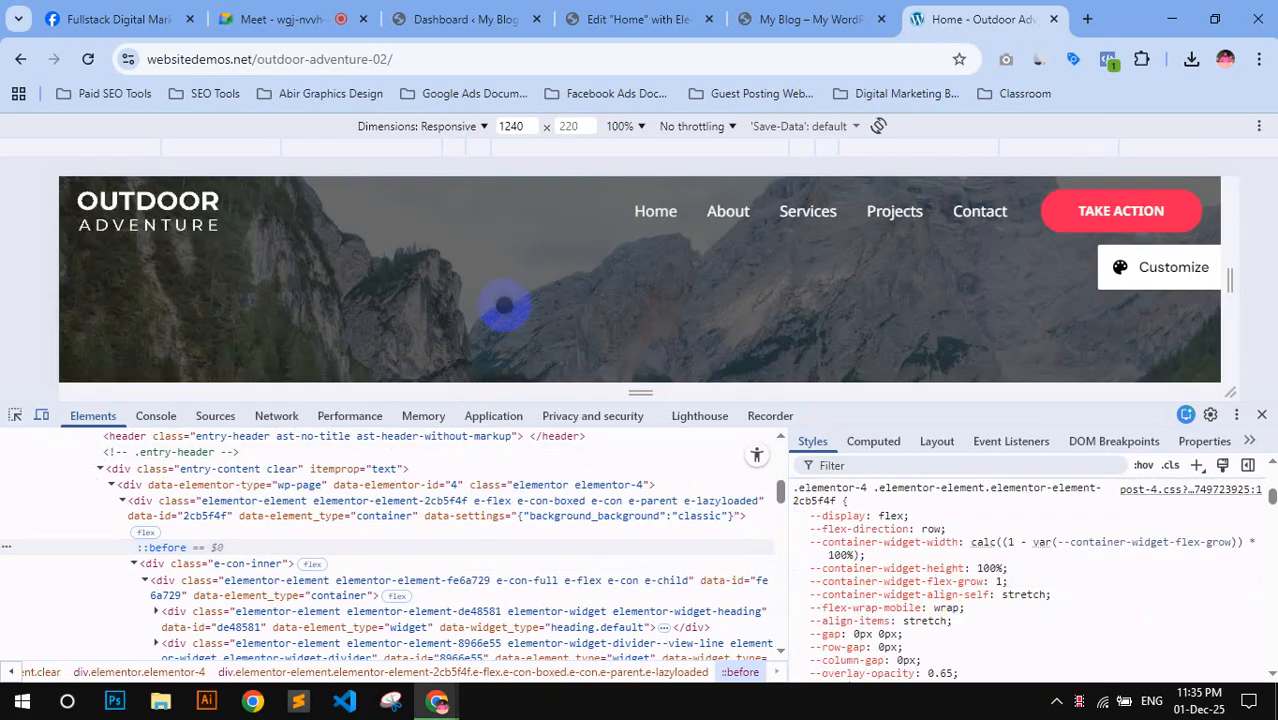
Step: Re-pick the hero container to check its #191919 background and 0.65 overlay opacity
click(15, 422)
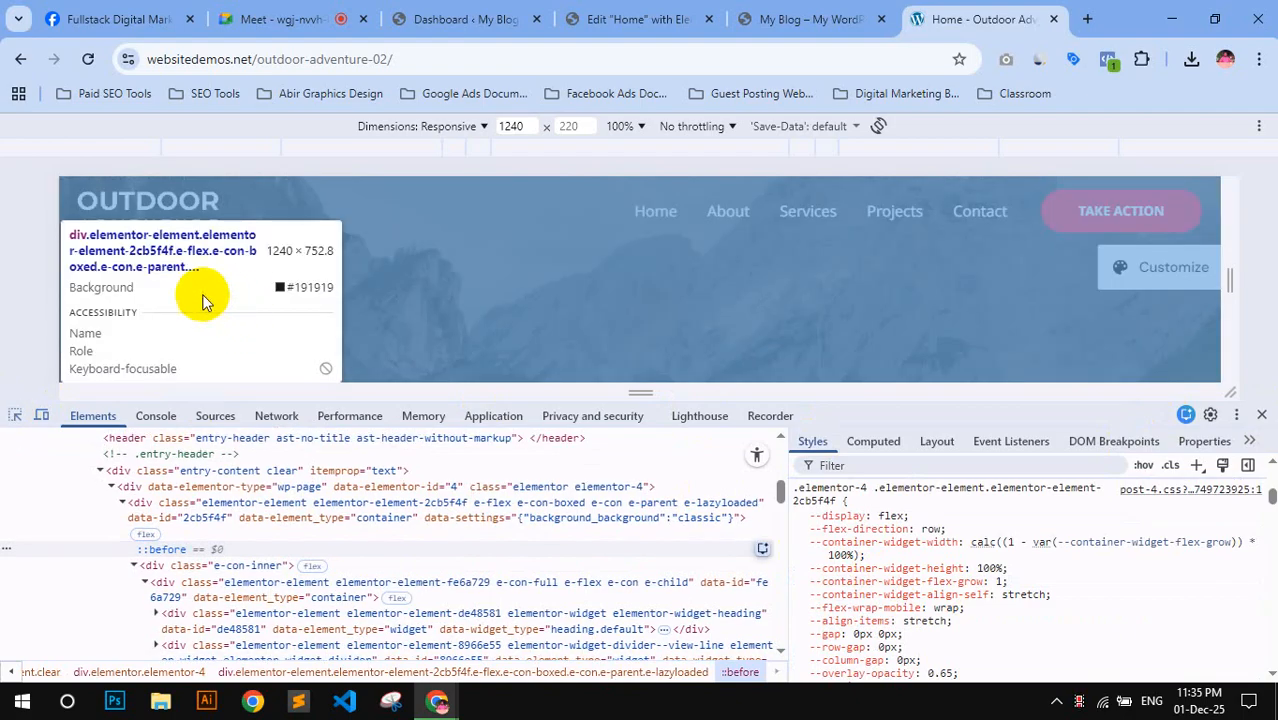
click(296, 287)
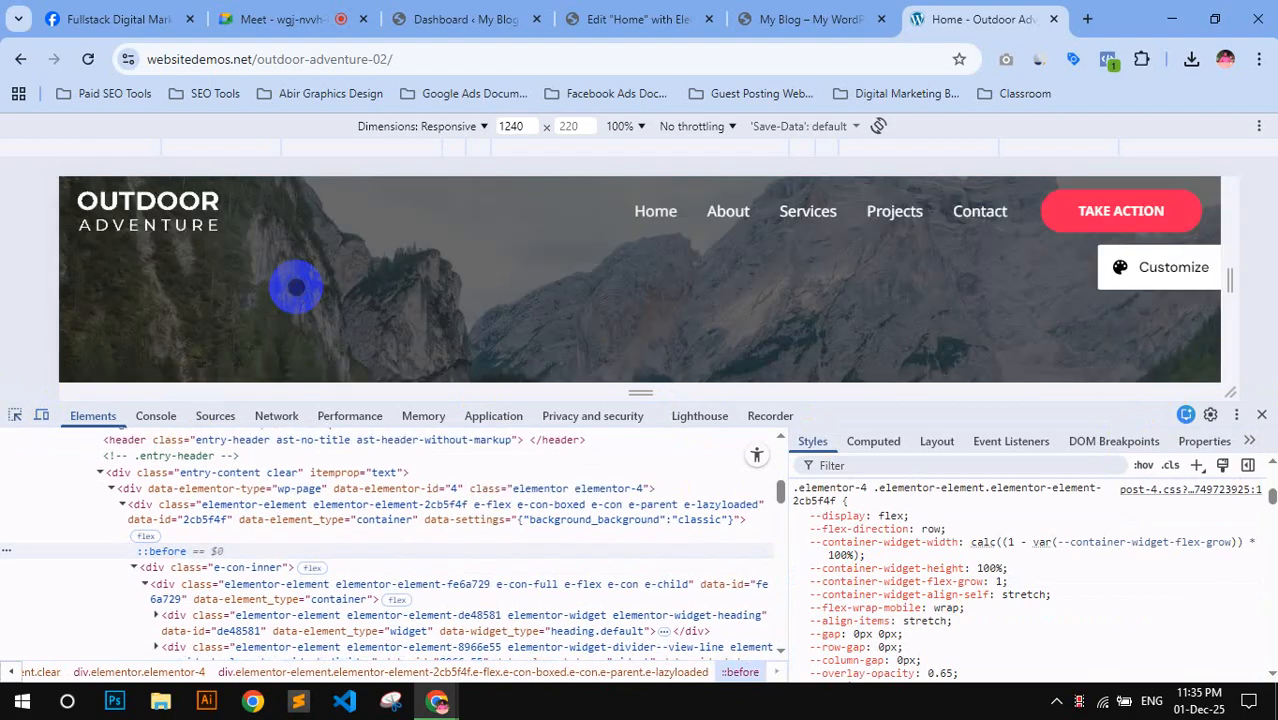
click(17, 420)
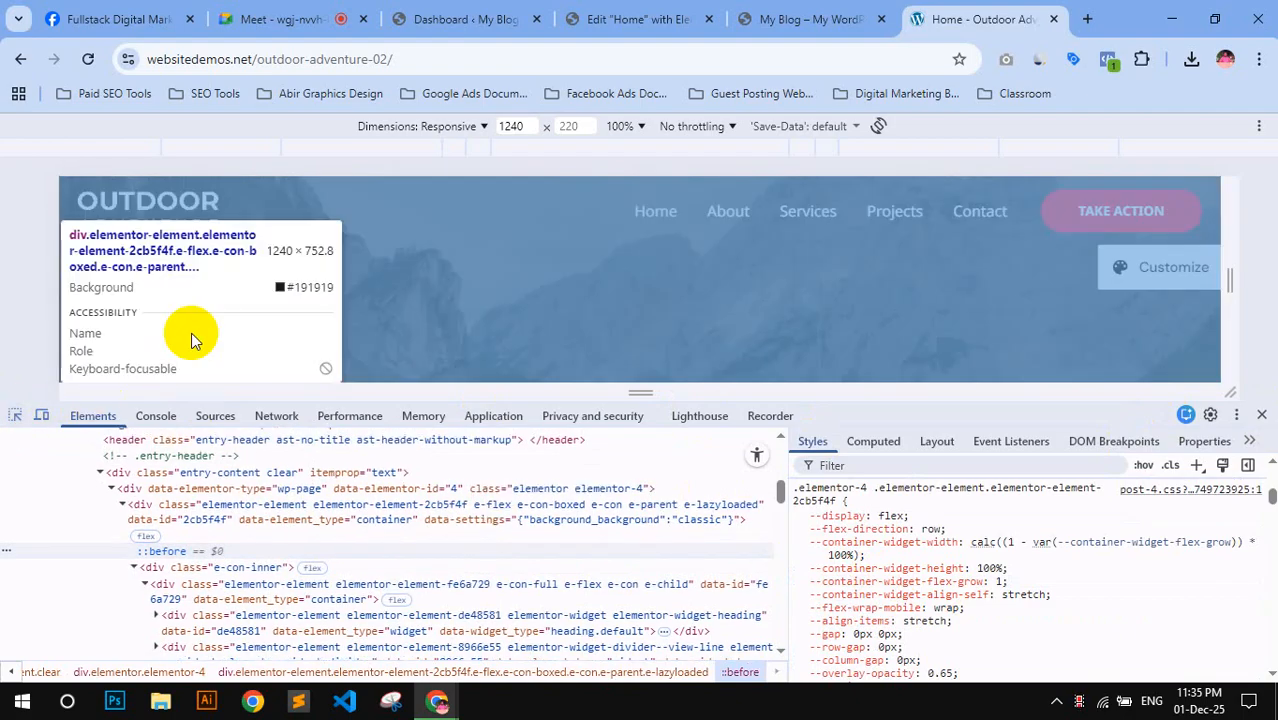
click(288, 288)
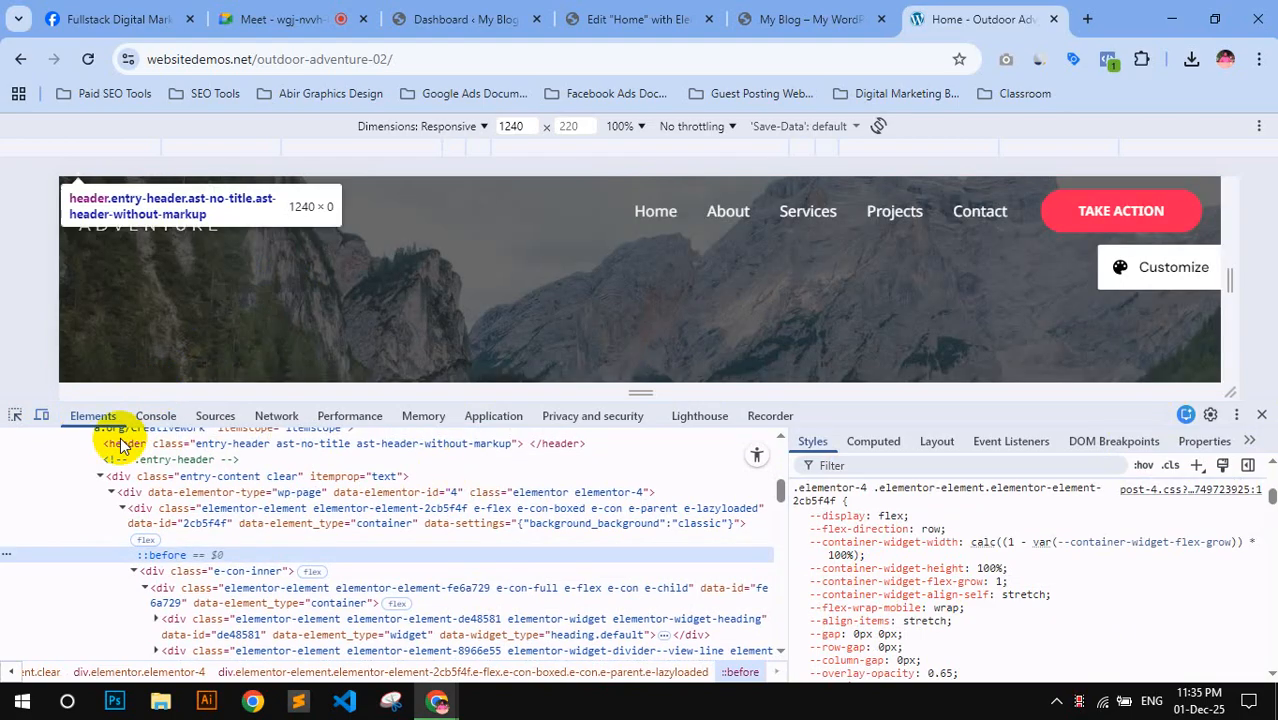
click(15, 415)
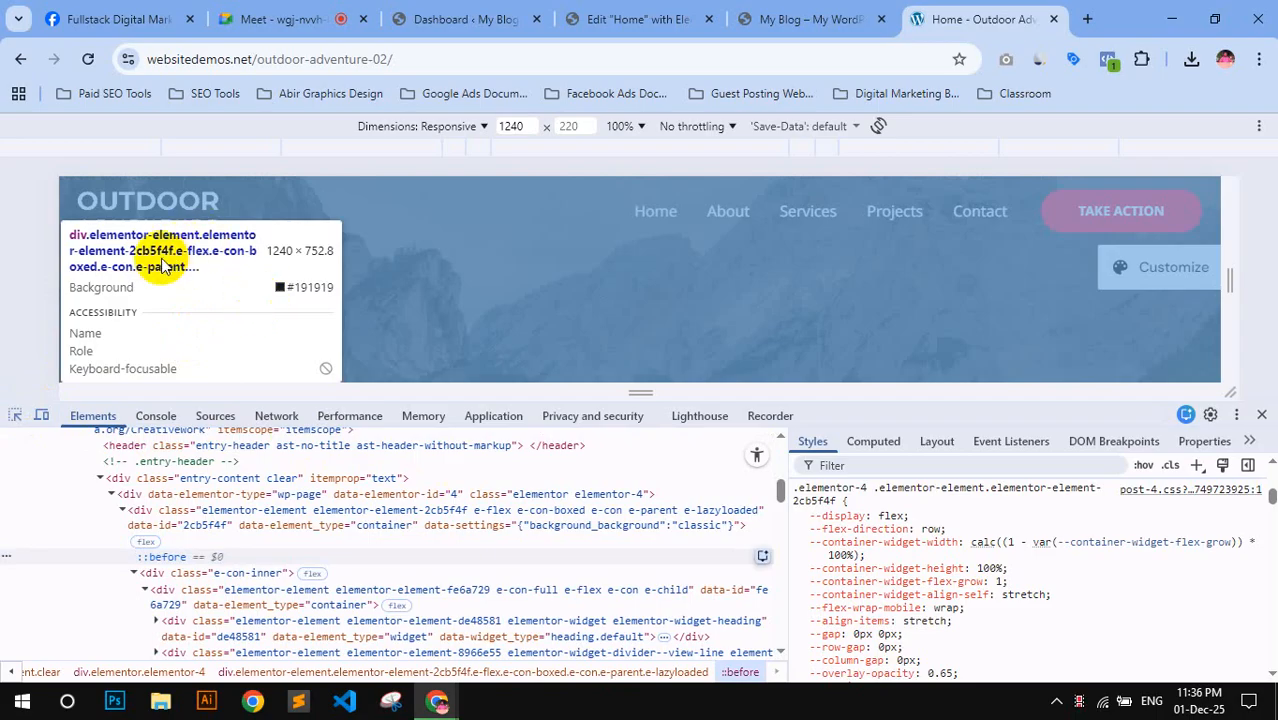
scroll(985, 558, down, 3)
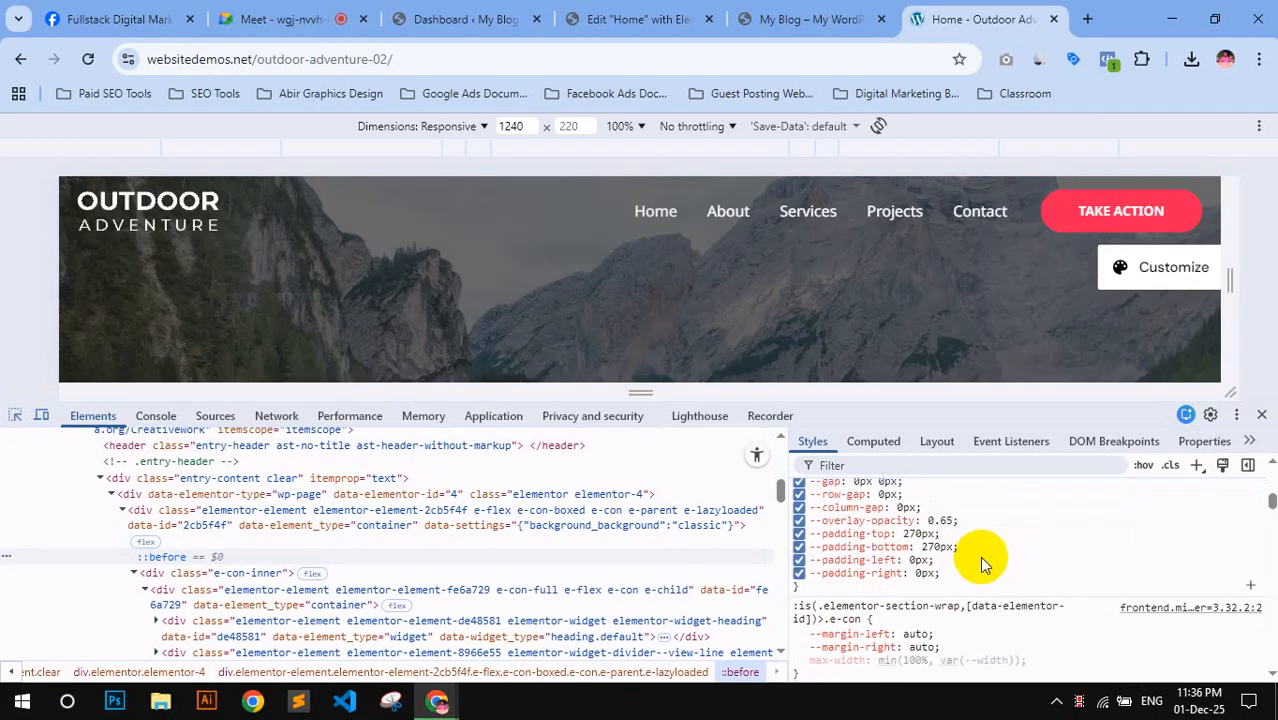
scroll(979, 556, down, 4)
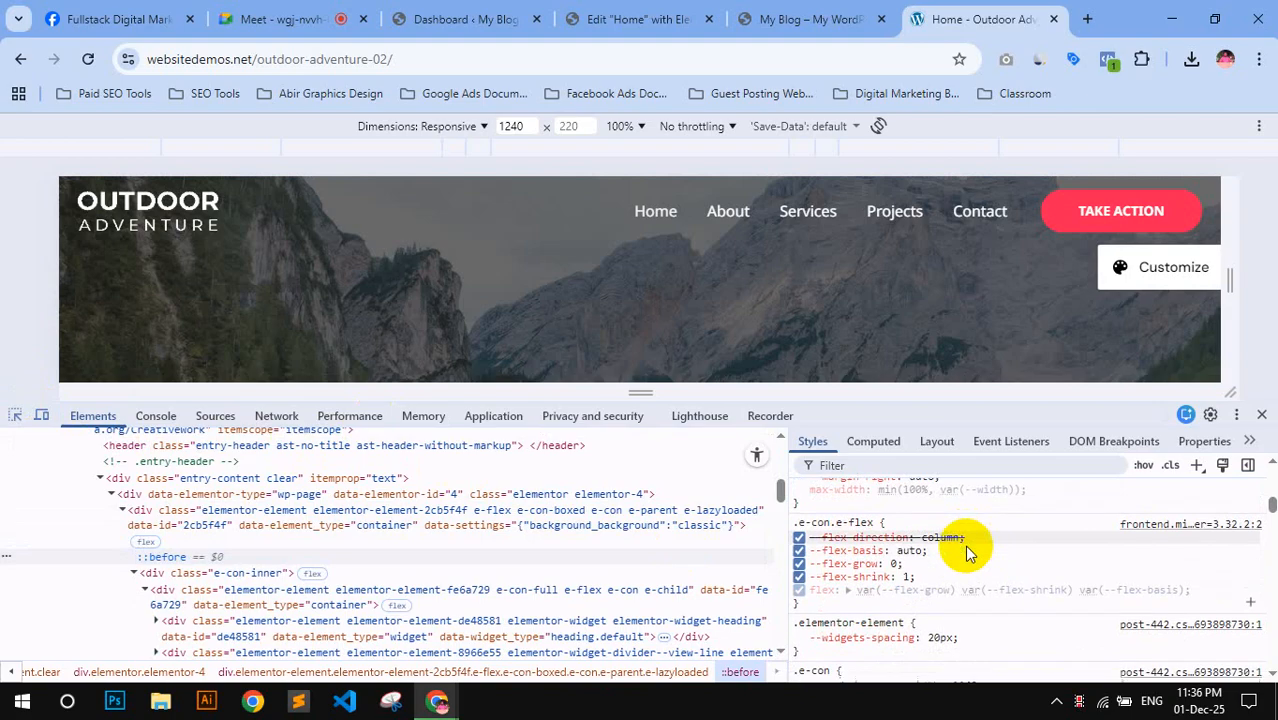
scroll(965, 550, down, 6)
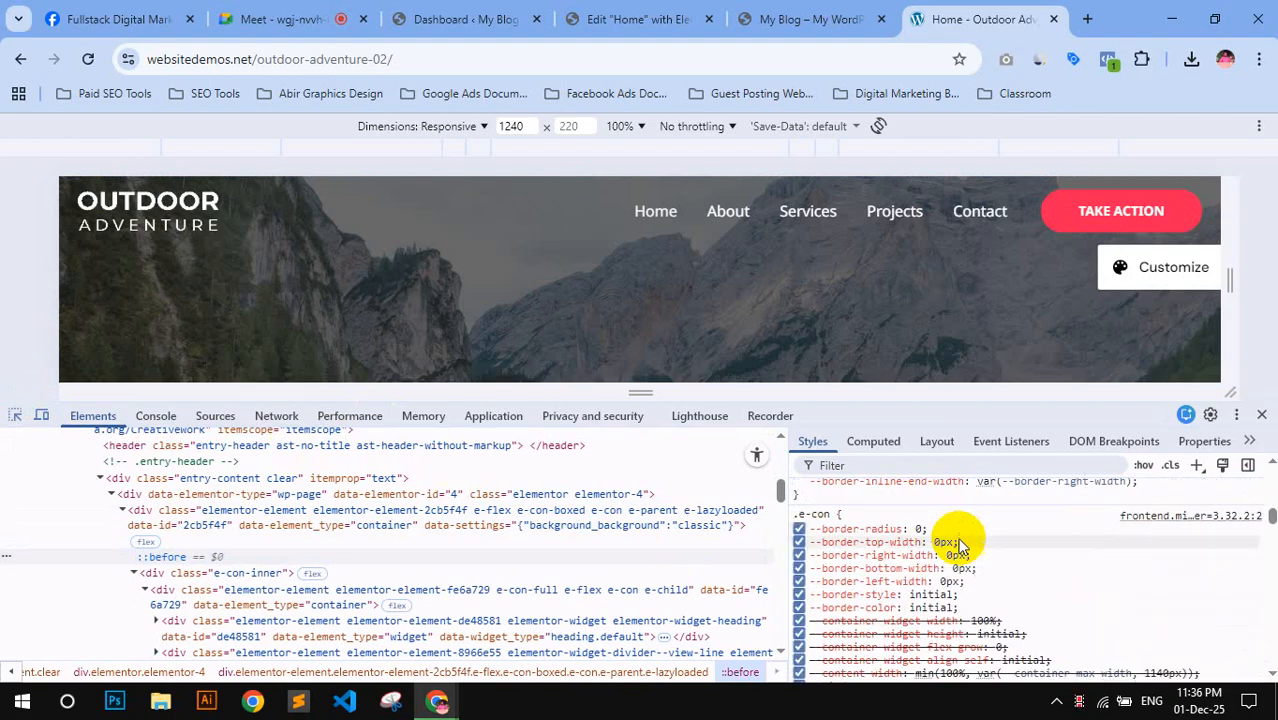
scroll(958, 545, up, 2)
scroll(958, 545, down, 5)
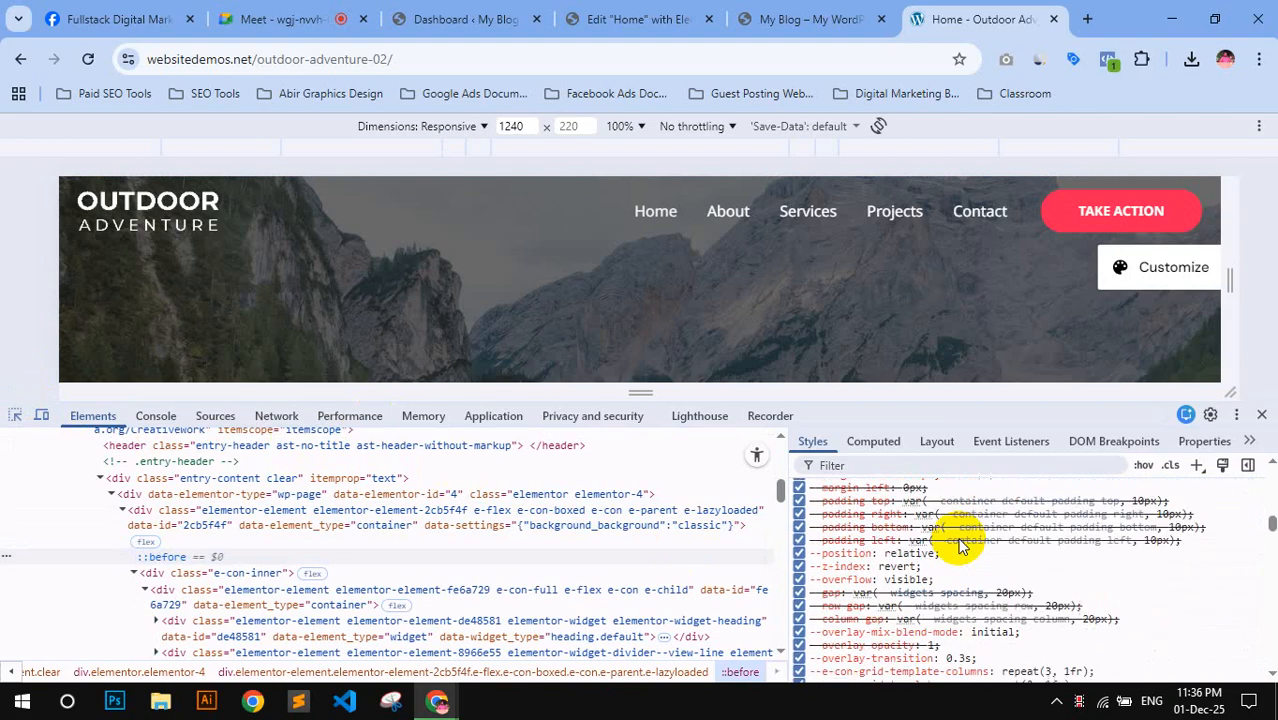
scroll(958, 545, down, 10)
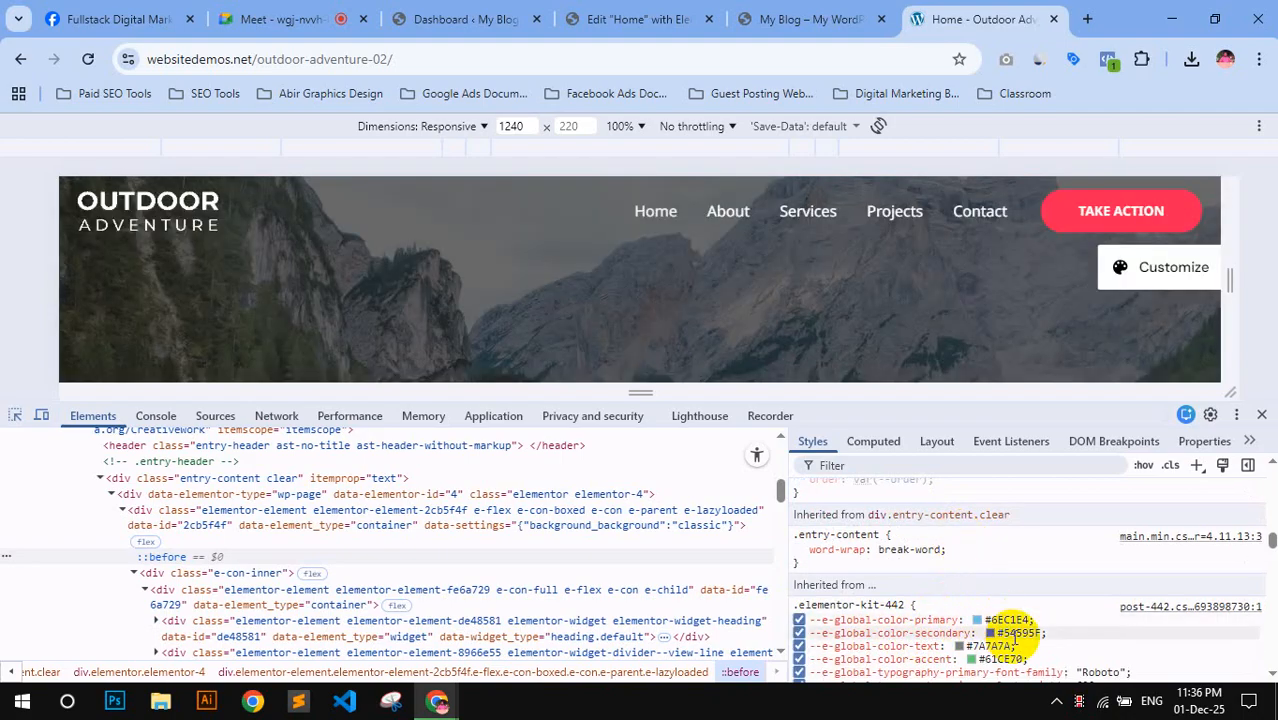
scroll(1015, 635, down, 10)
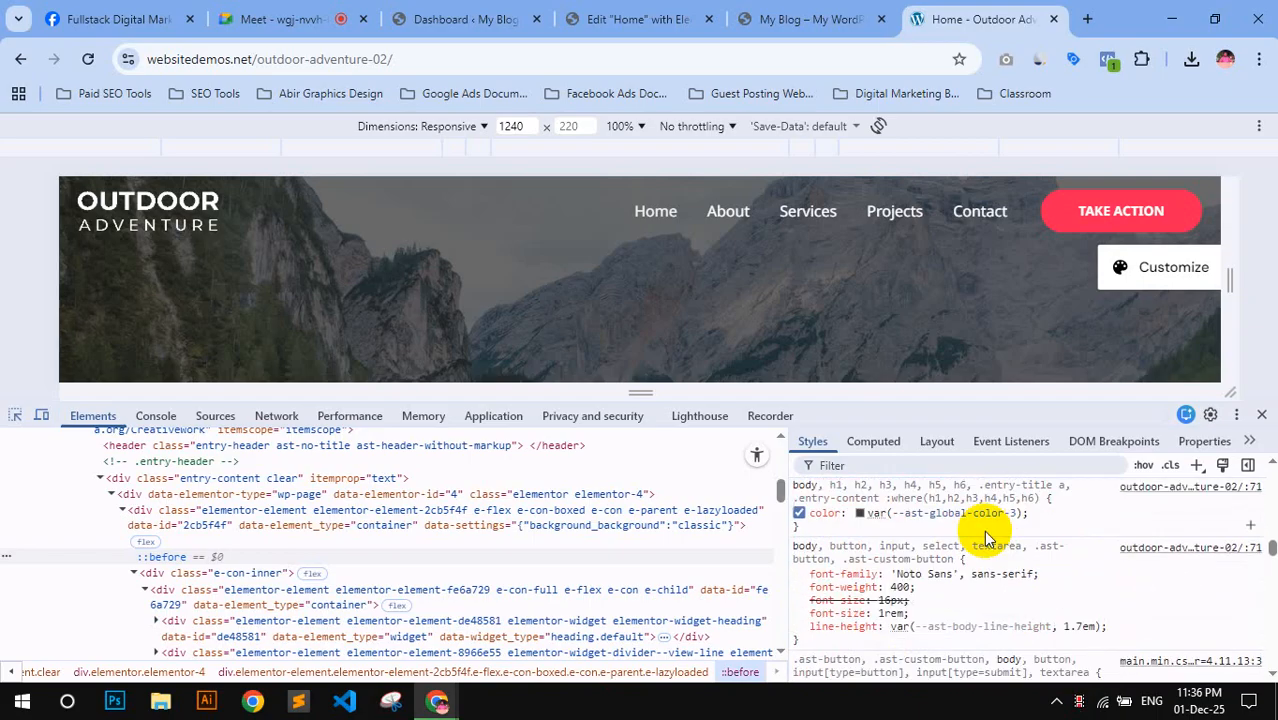
scroll(975, 570, down, 3)
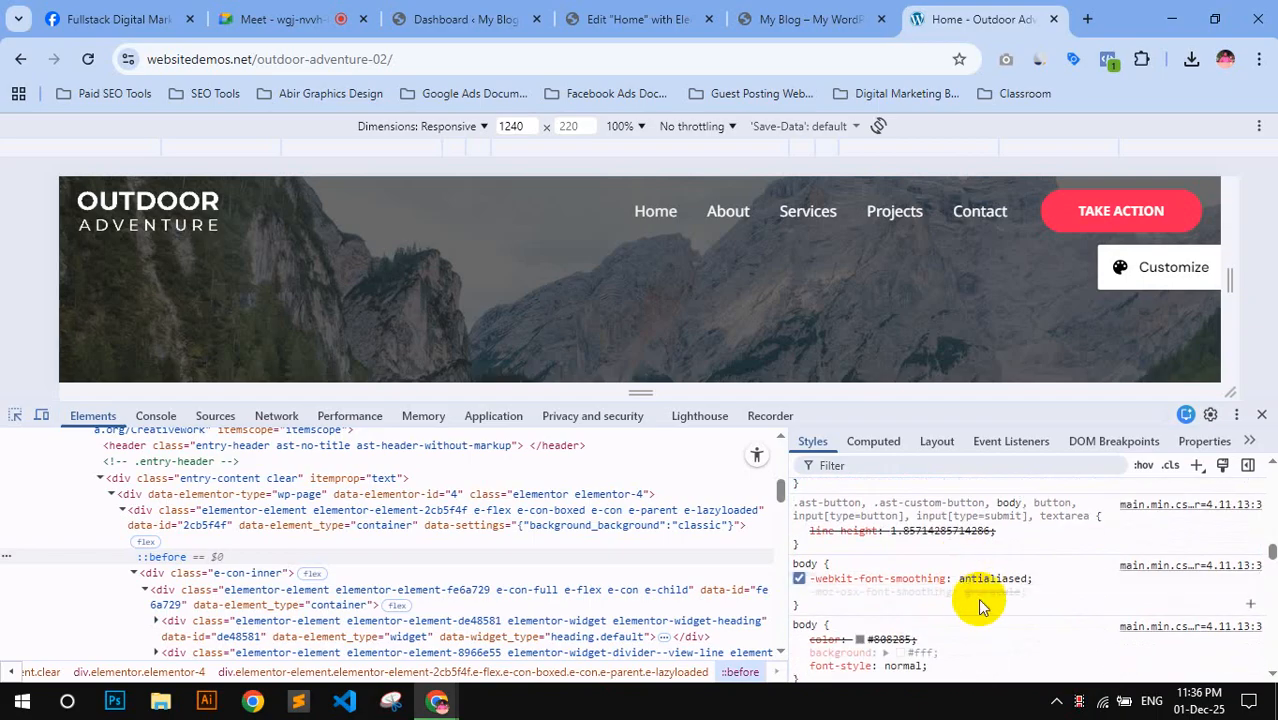
scroll(977, 598, down, 5)
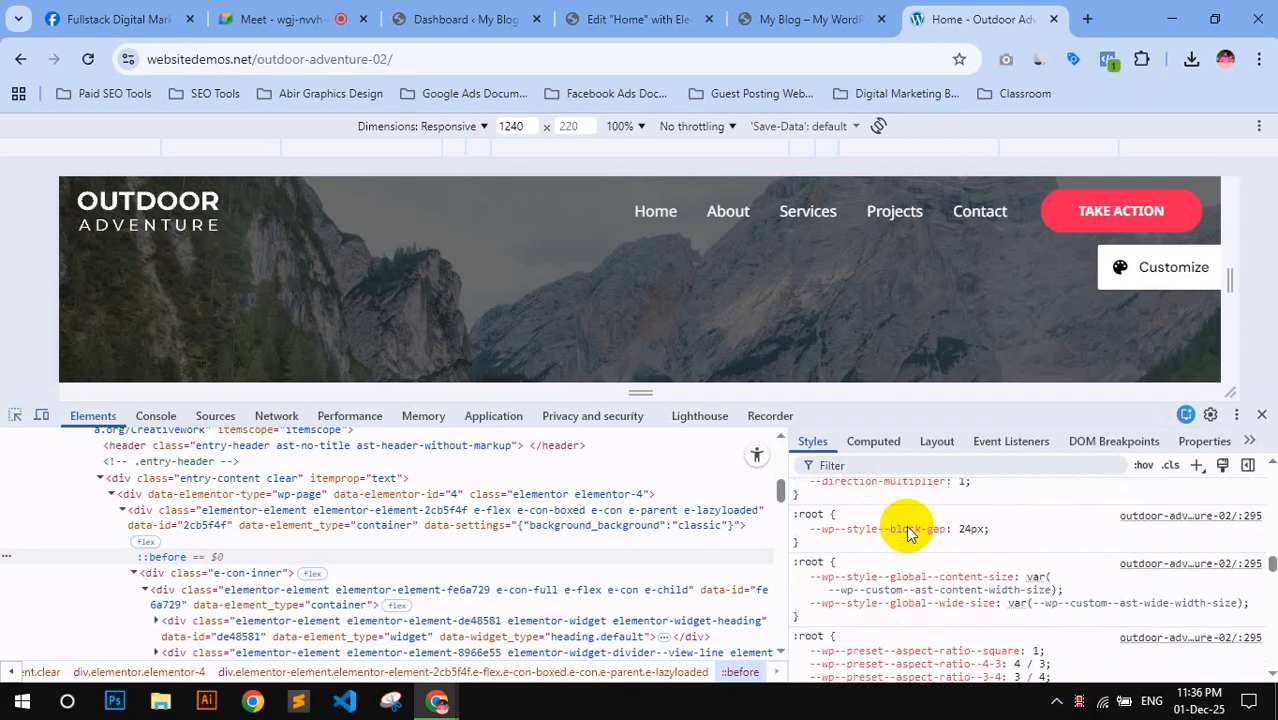
scroll(908, 534, down, 3)
scroll(952, 535, down, 4)
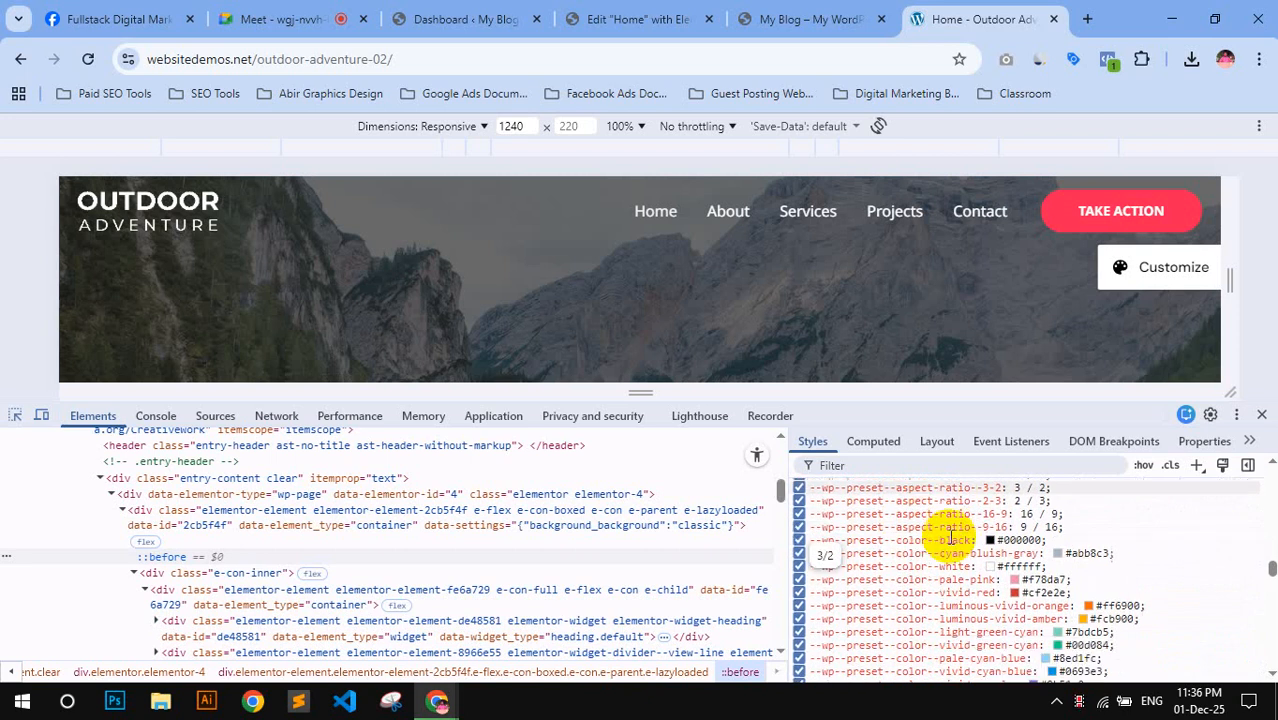
scroll(1010, 570, up, 4)
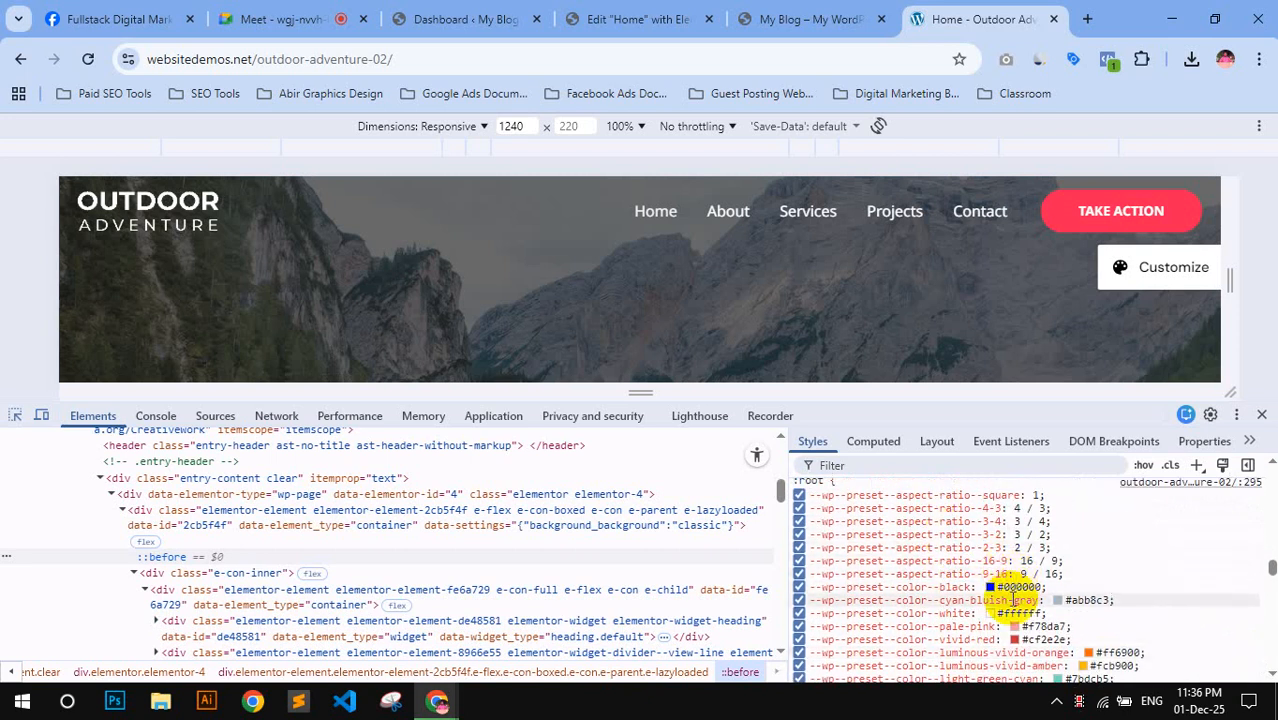
scroll(1013, 580, down, 5)
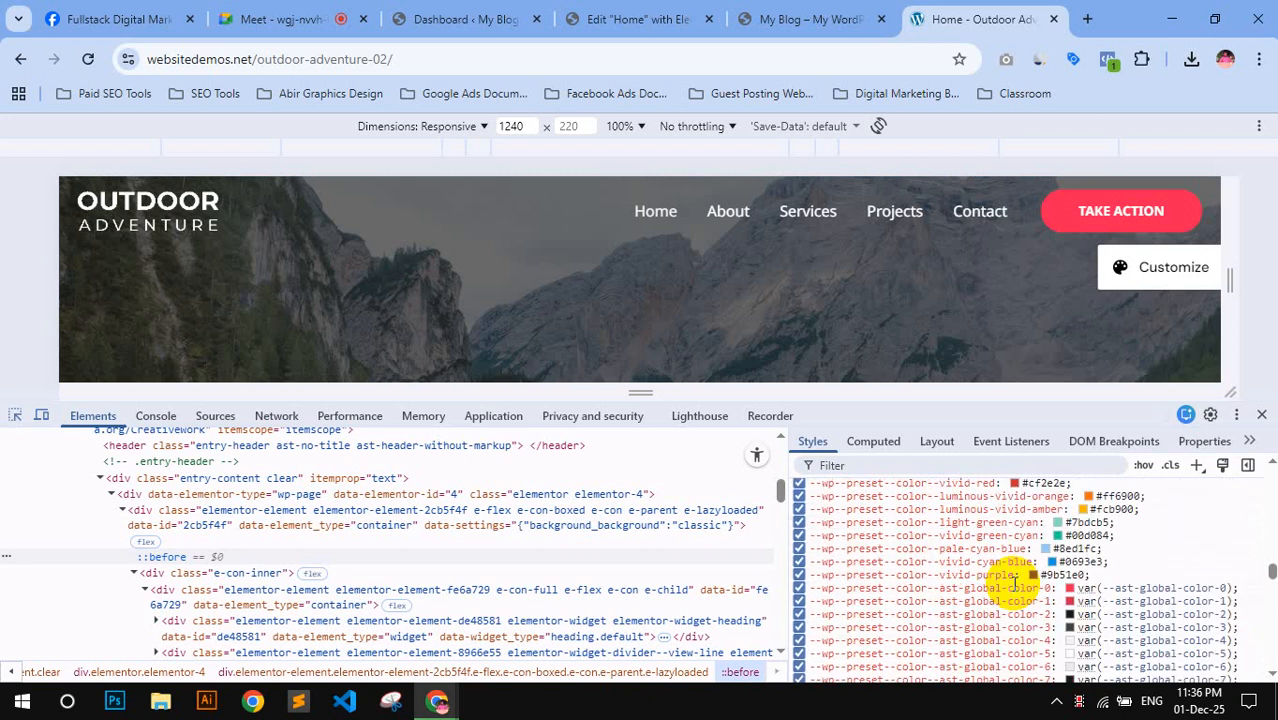
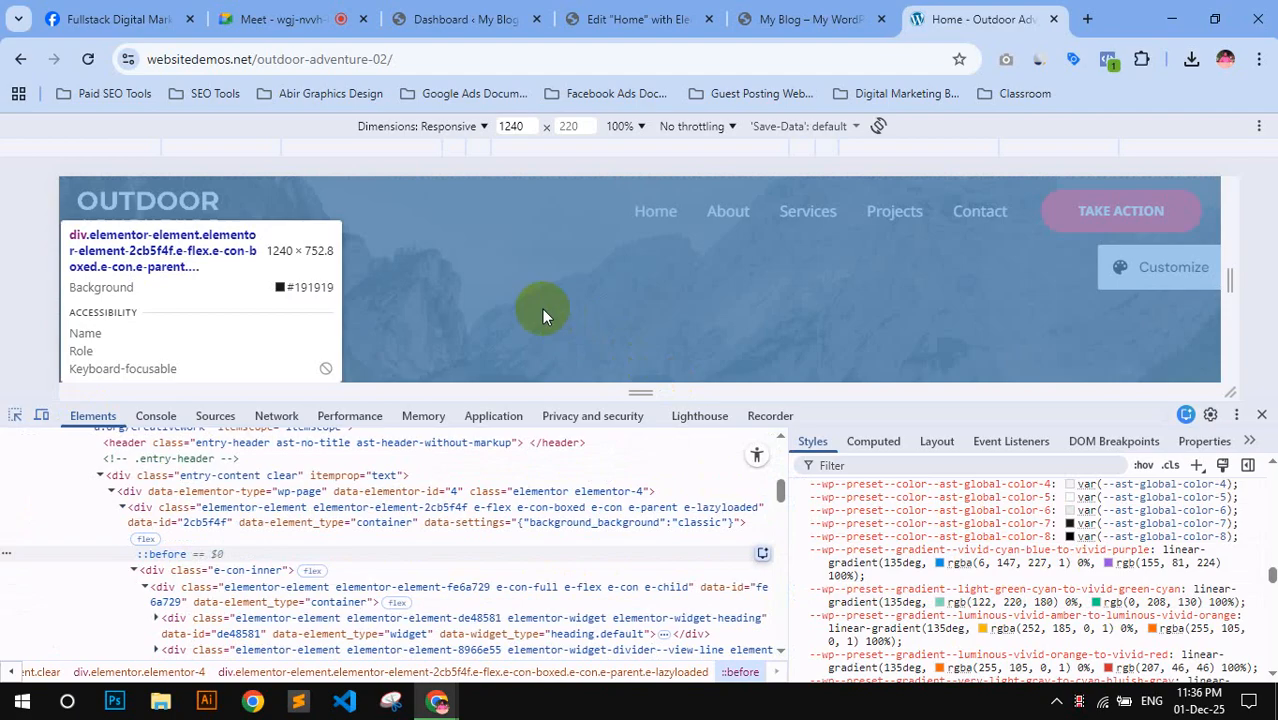
Step: Close DevTools on the demo page and go back to the Elementor editor for Home
click(310, 288)
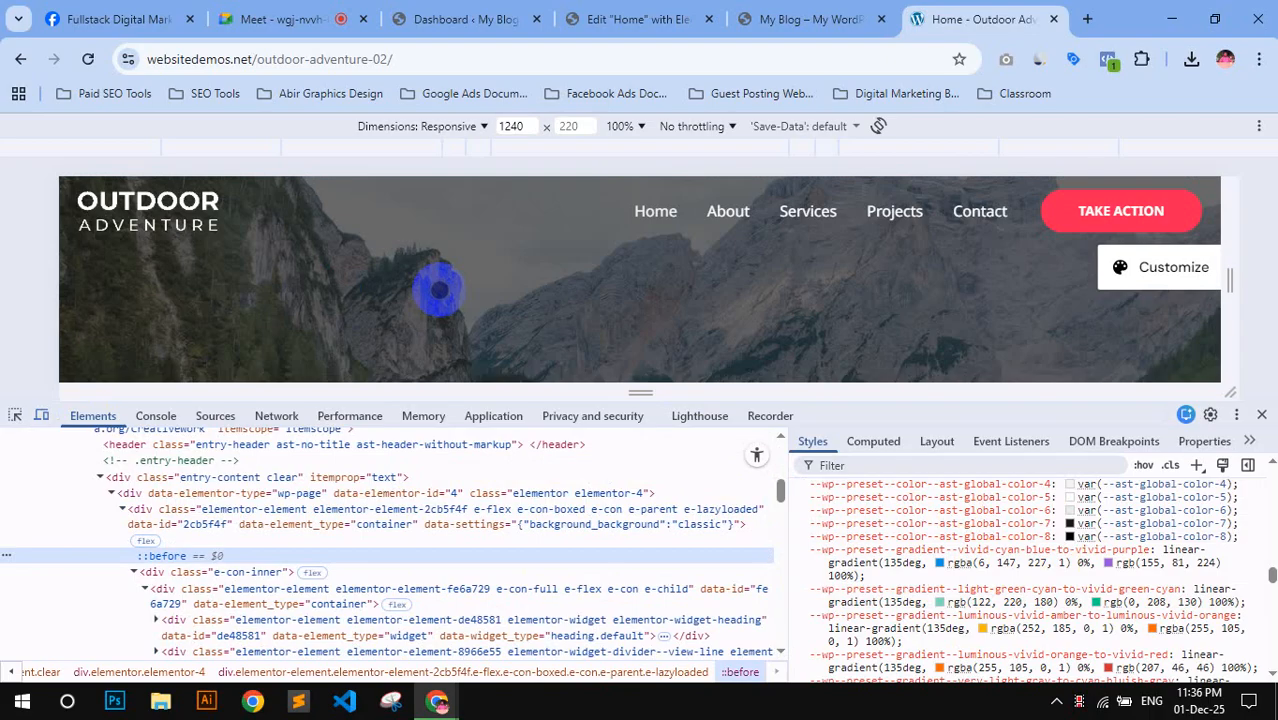
click(1261, 414)
click(598, 16)
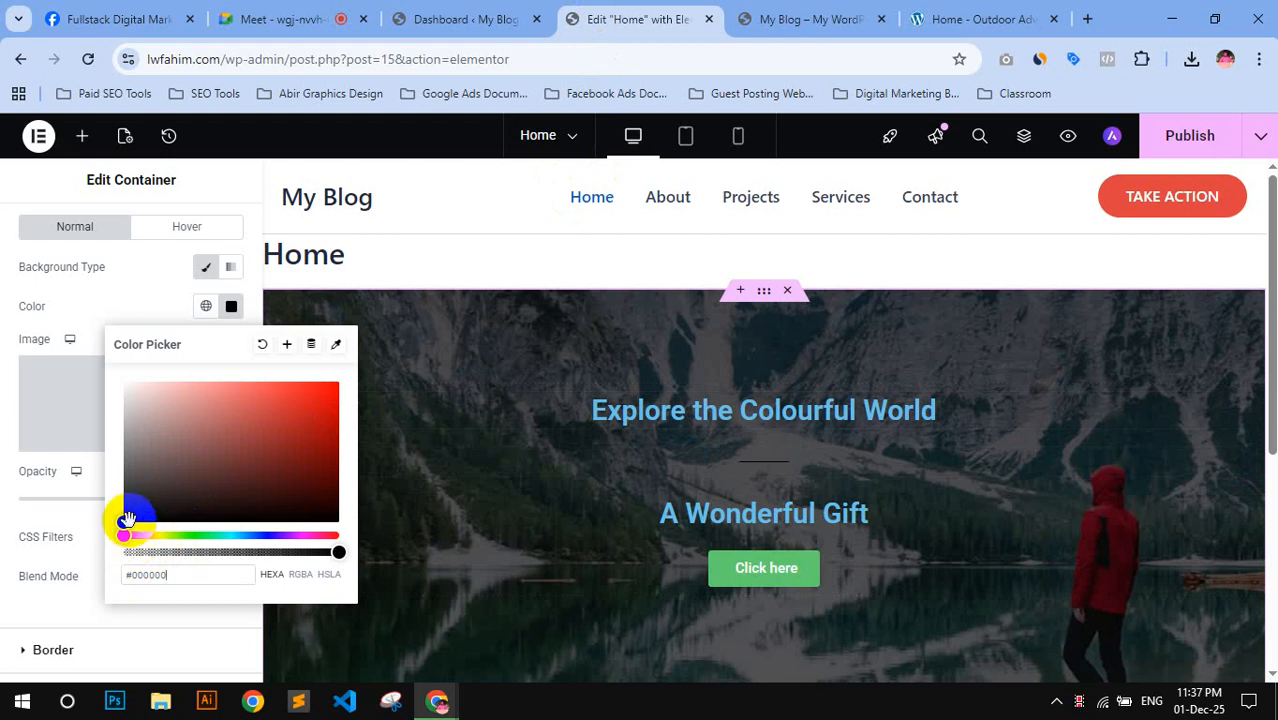
Step: Set the hero overlay colour to #181515, publish the page, and open the live site tab
mouse_move(128, 520)
mouse_down()
mouse_move(143, 489)
mouse_move(147, 509)
mouse_up()
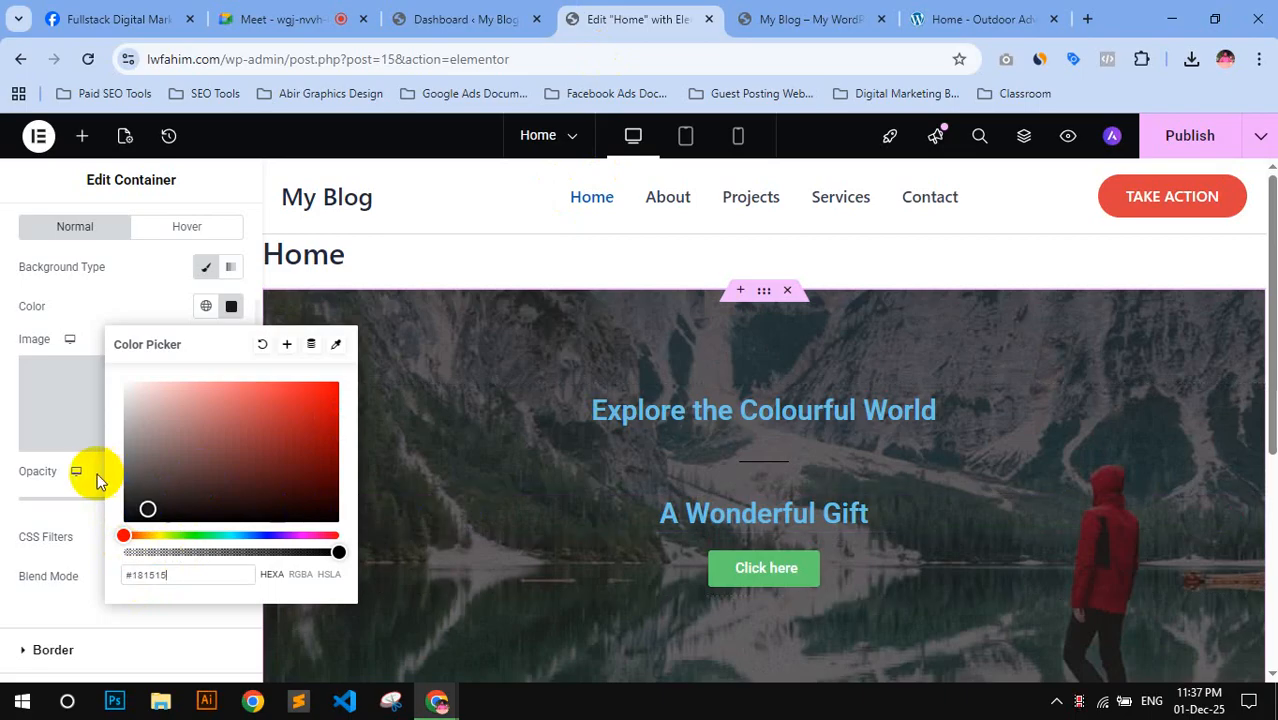
click(5, 468)
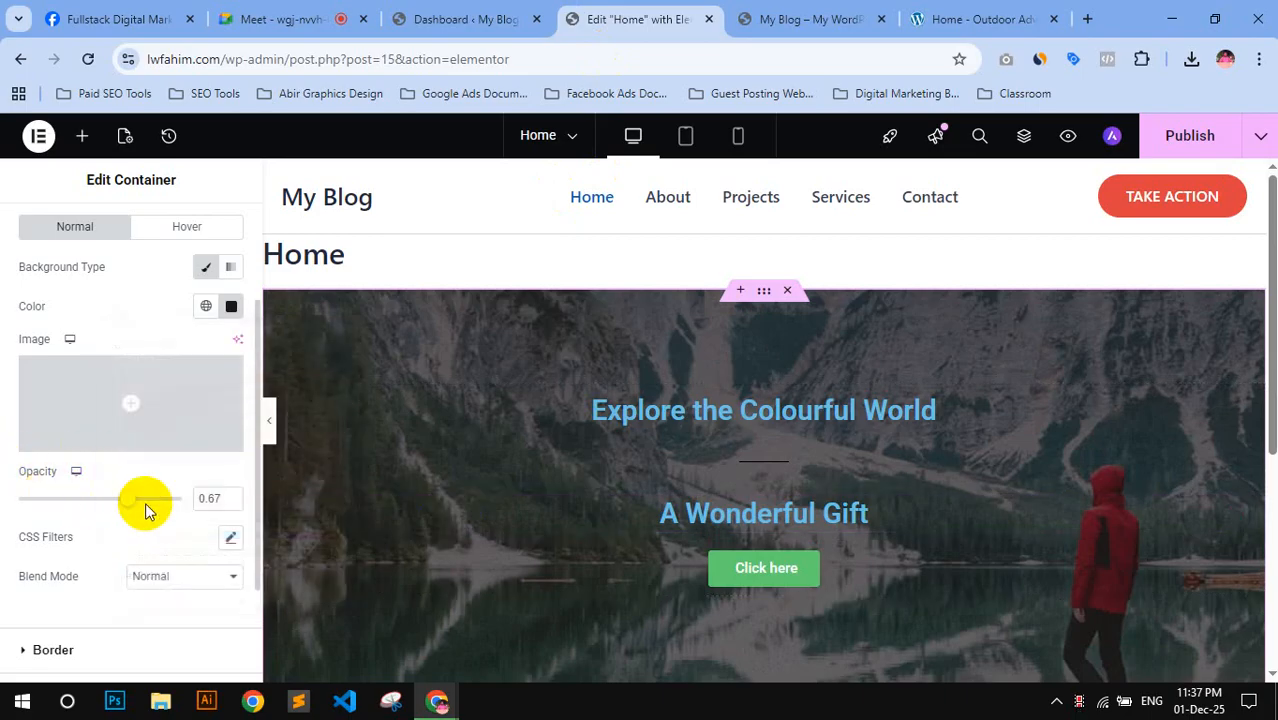
scroll(760, 375, down, 5)
scroll(760, 370, up, 5)
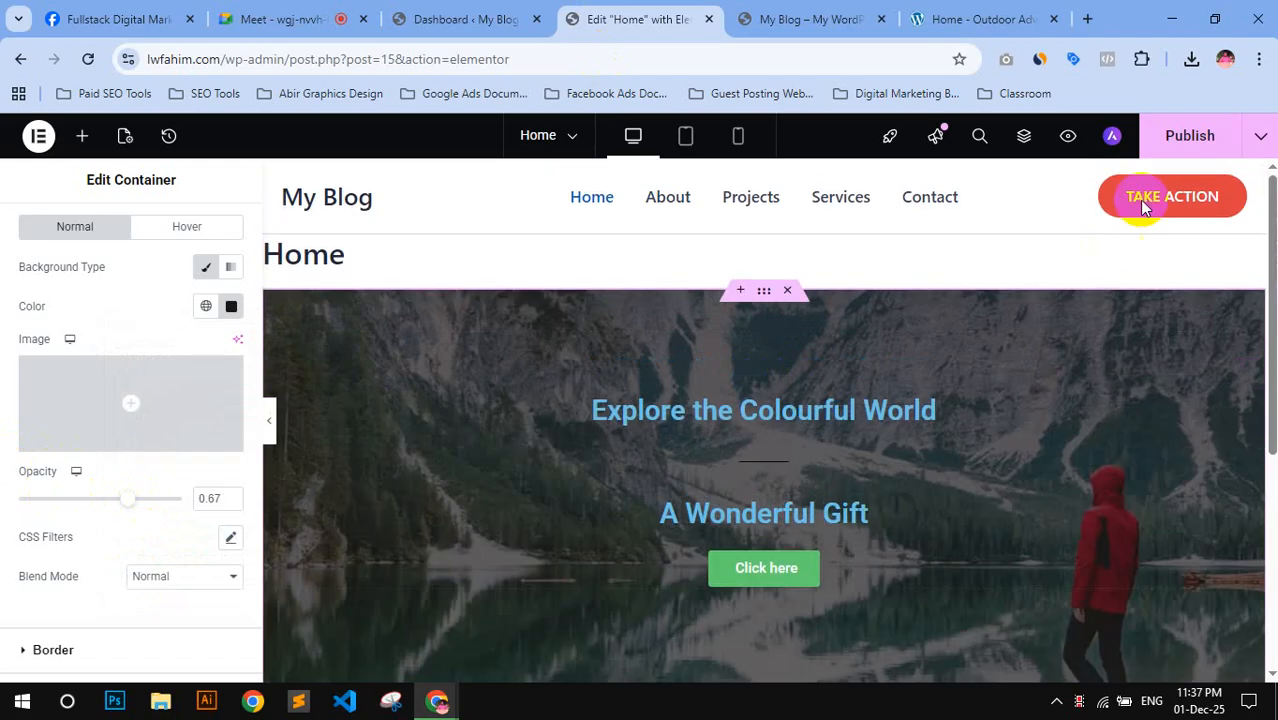
click(1195, 132)
click(800, 19)
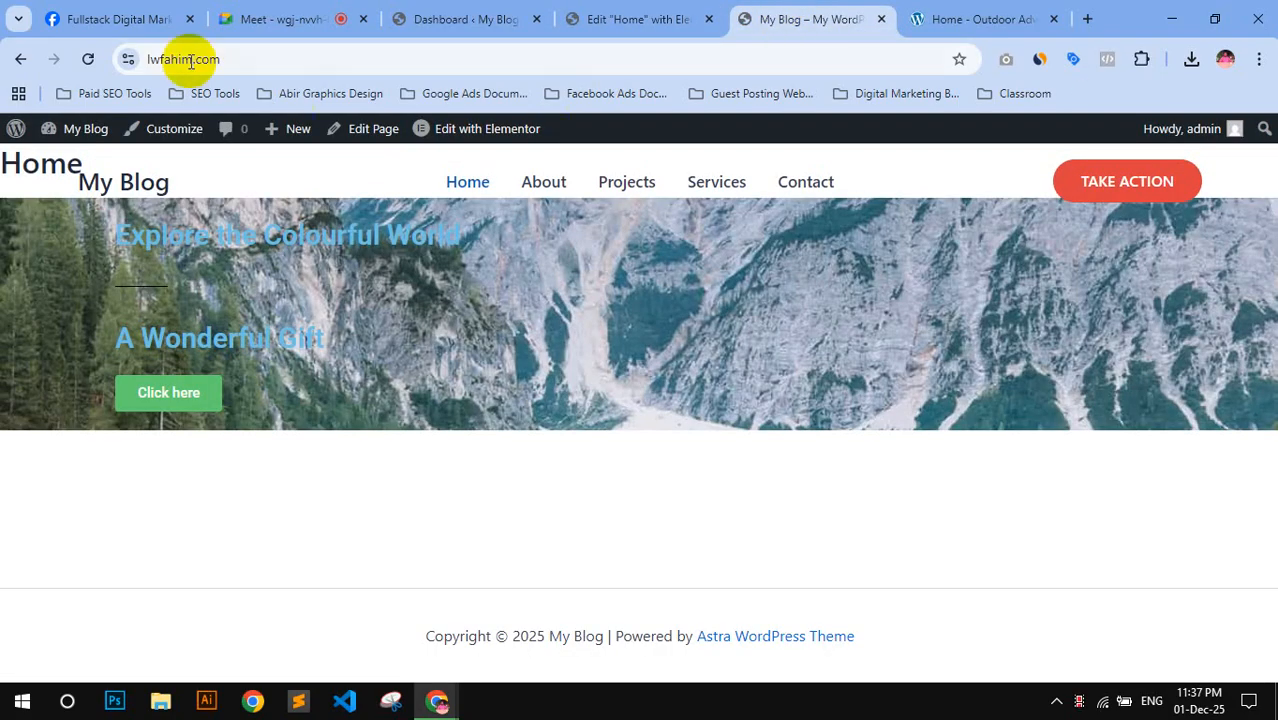
Step: Reload the live home page, compare it with the demo, and select the Explore the Colourful World heading
click(88, 59)
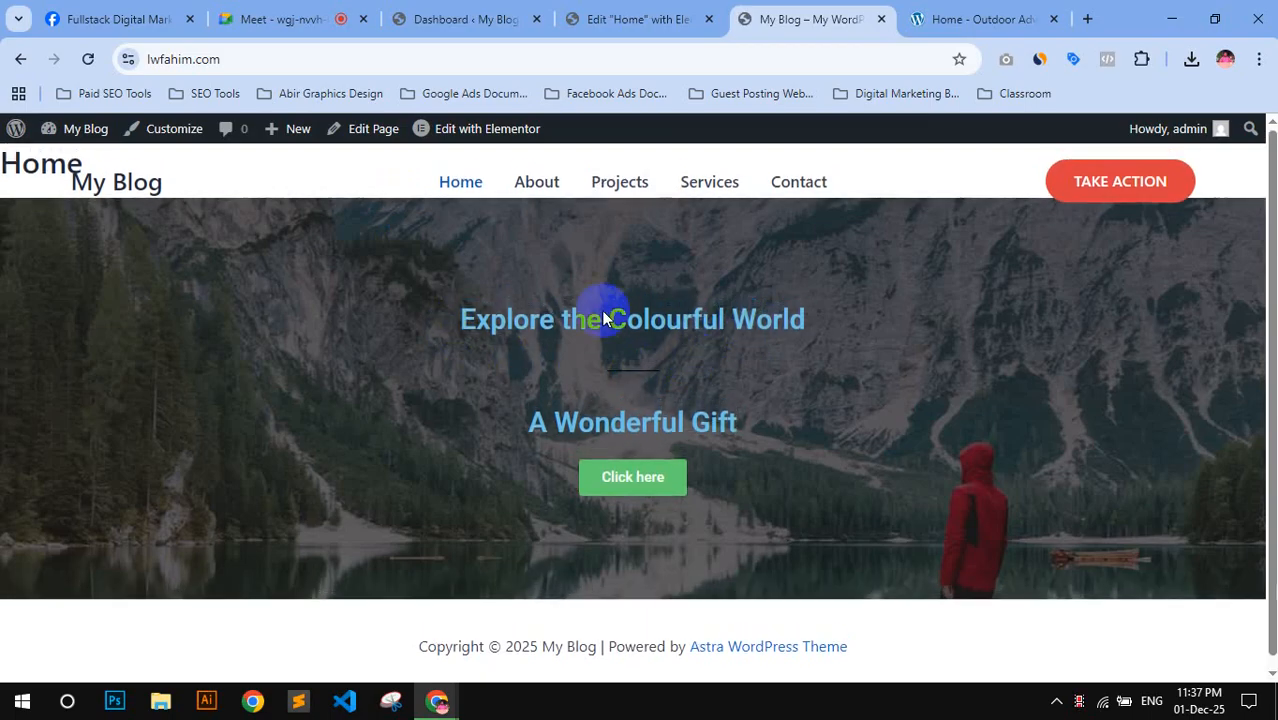
click(627, 10)
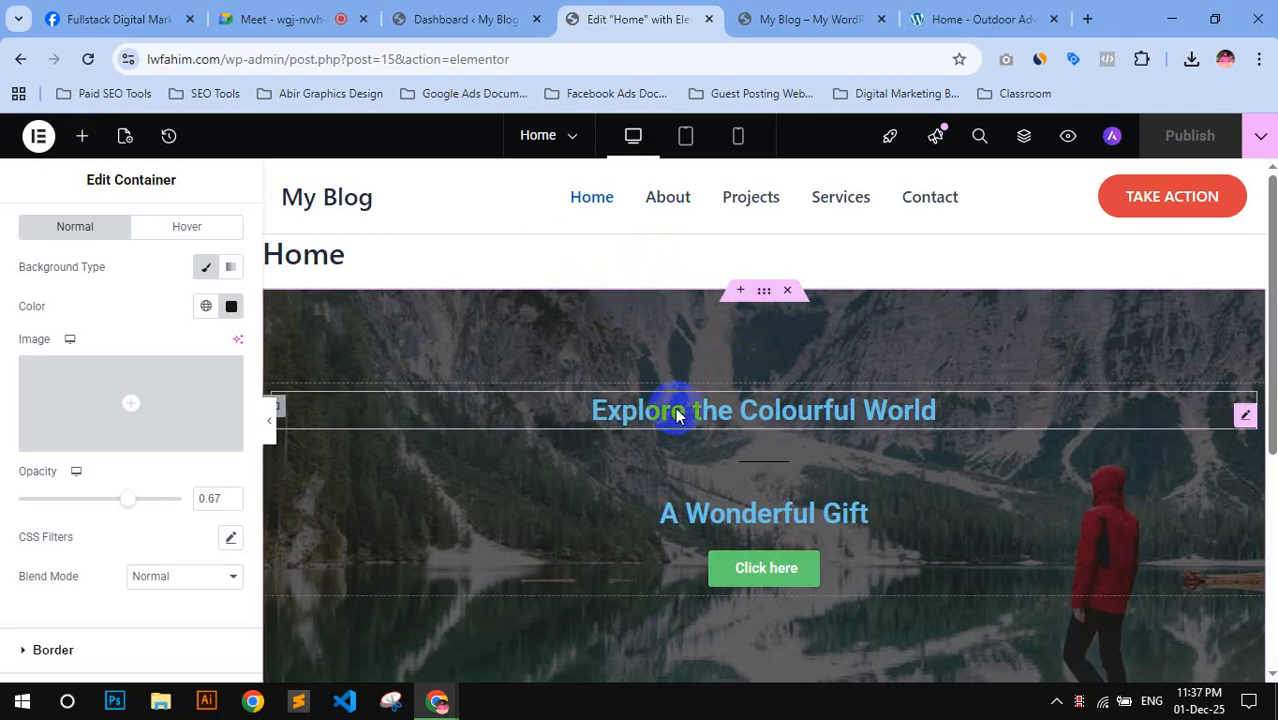
click(771, 413)
click(785, 20)
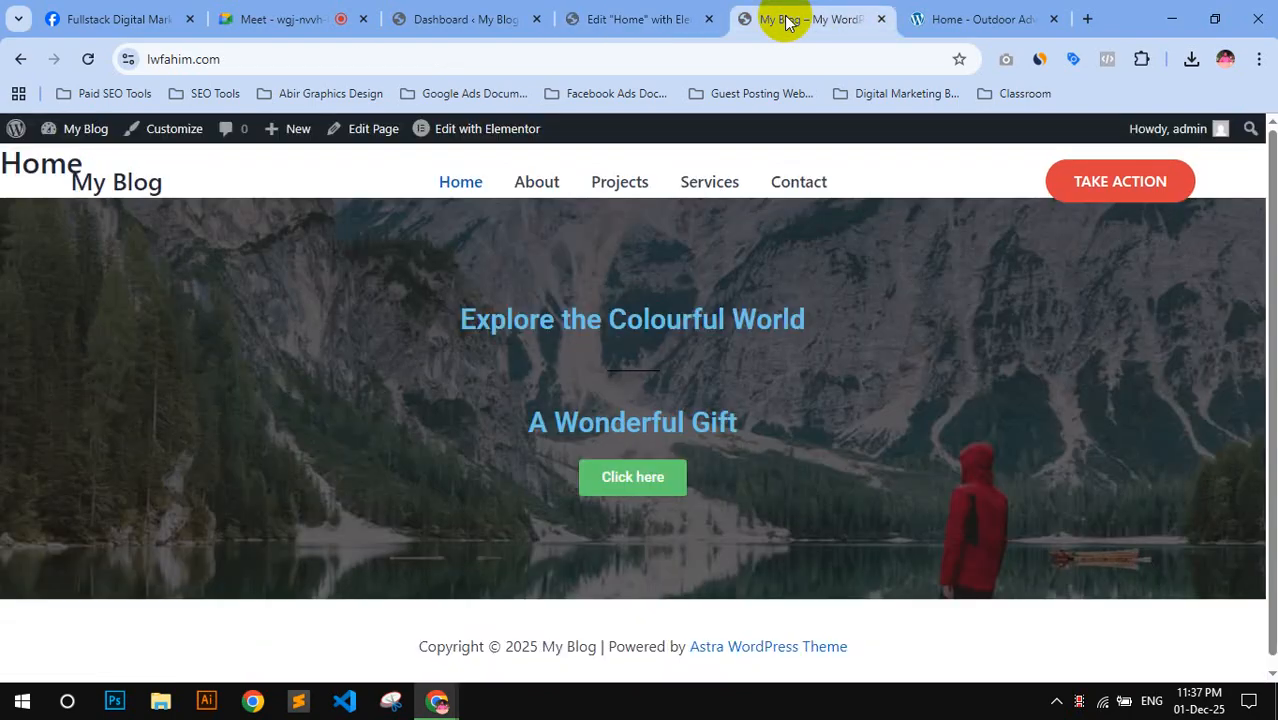
click(950, 20)
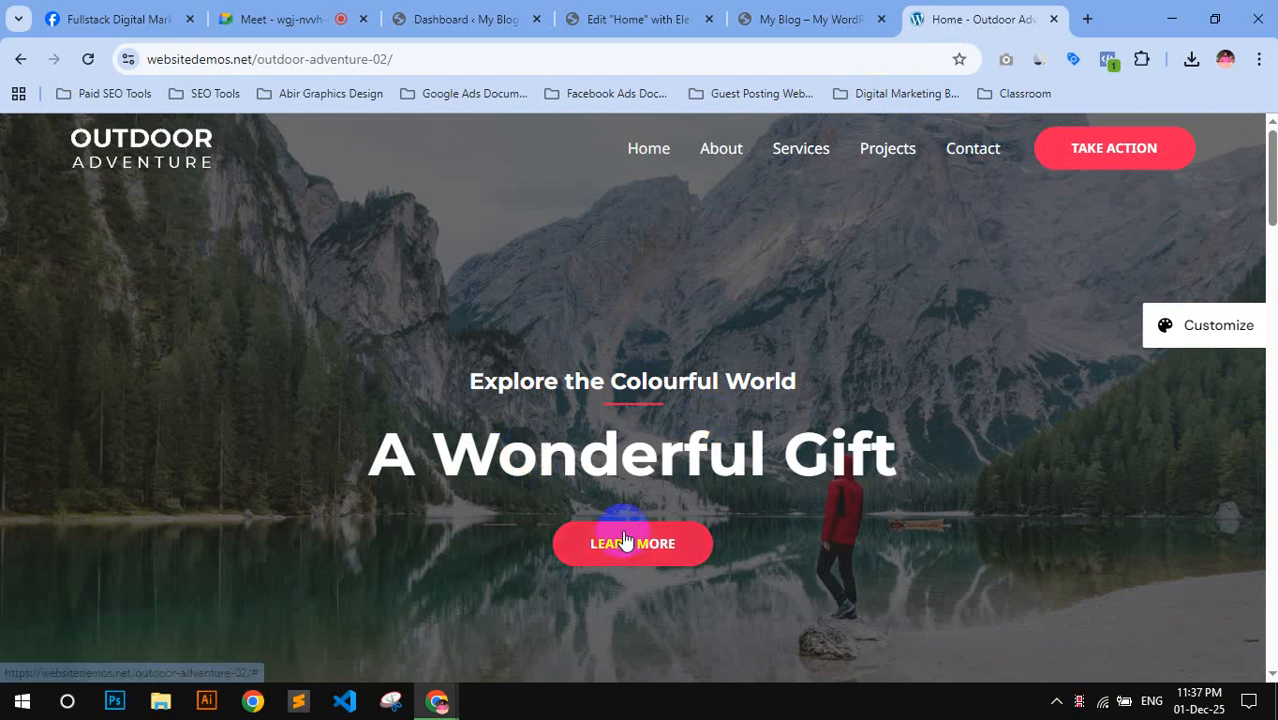
click(815, 15)
click(672, 8)
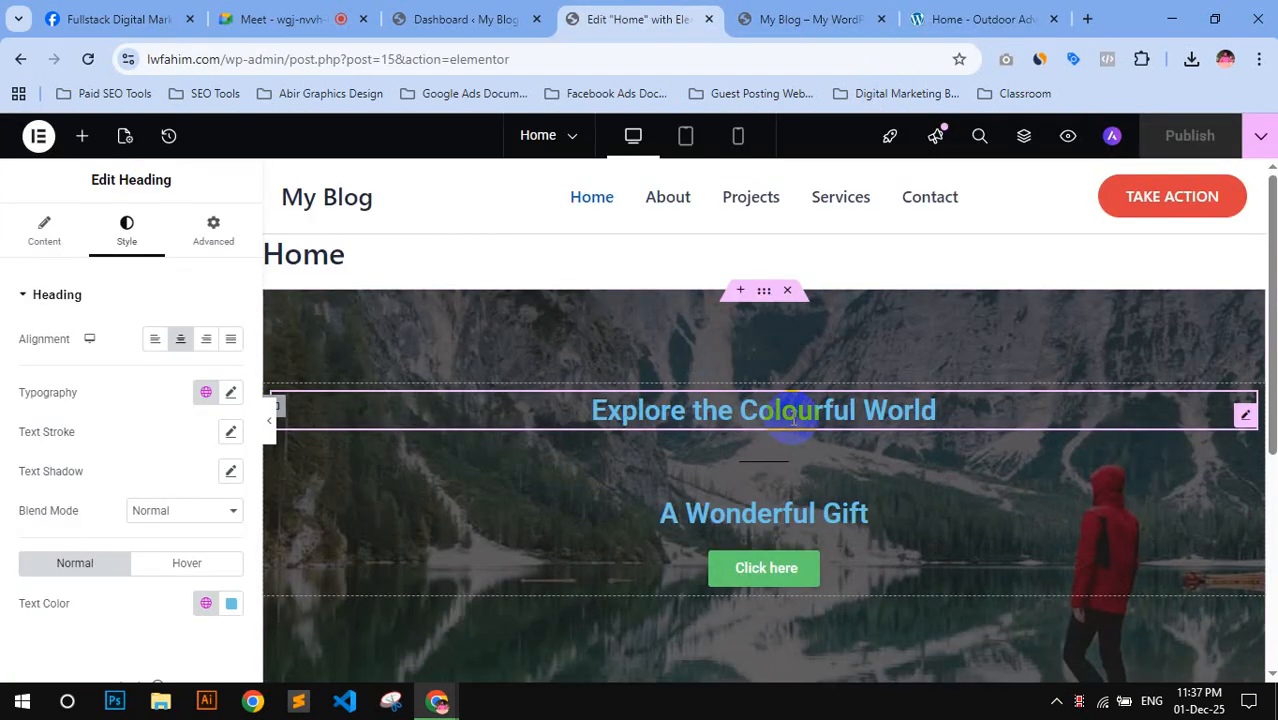
Step: Set the Explore the Colourful World heading's font size to 24
click(232, 393)
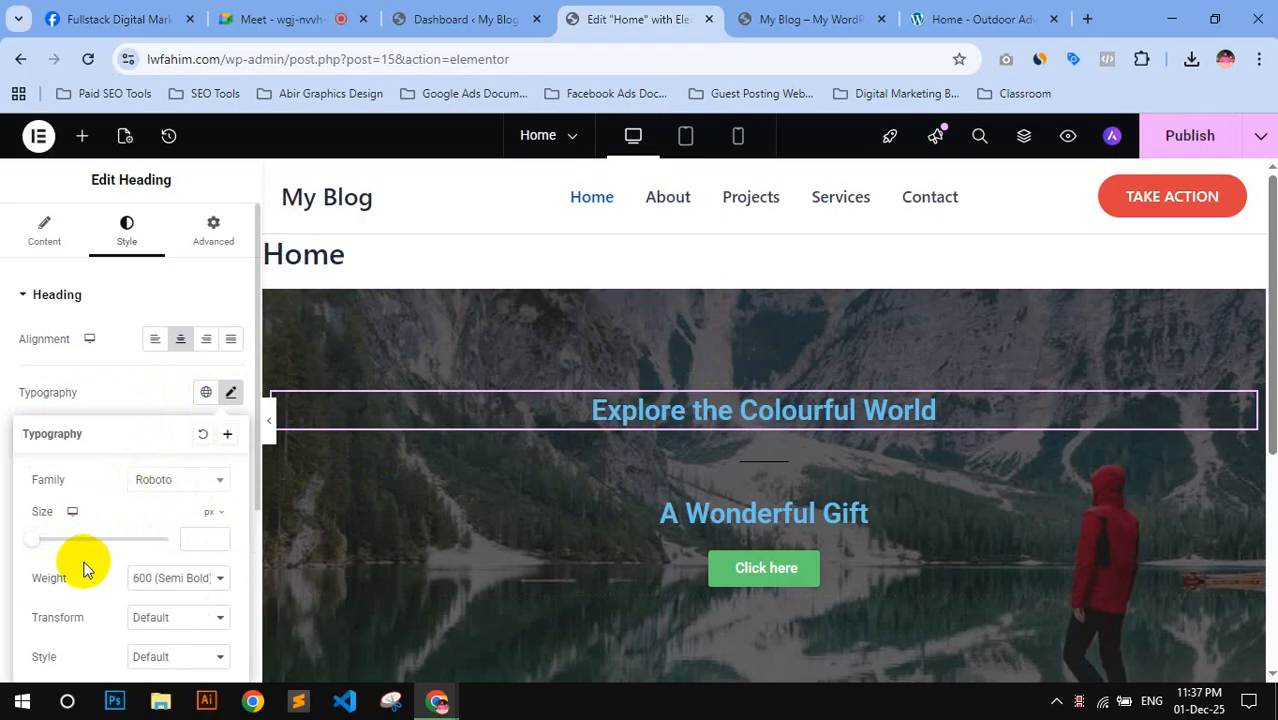
click(182, 539)
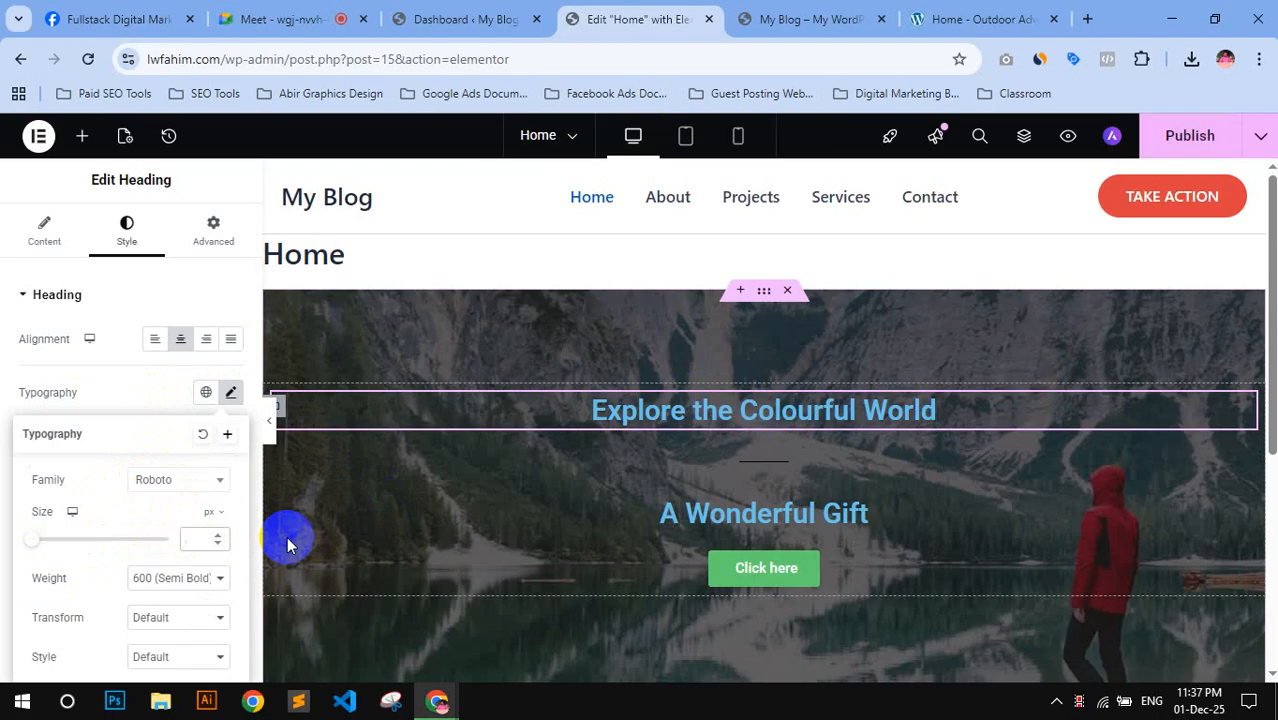
text(16)
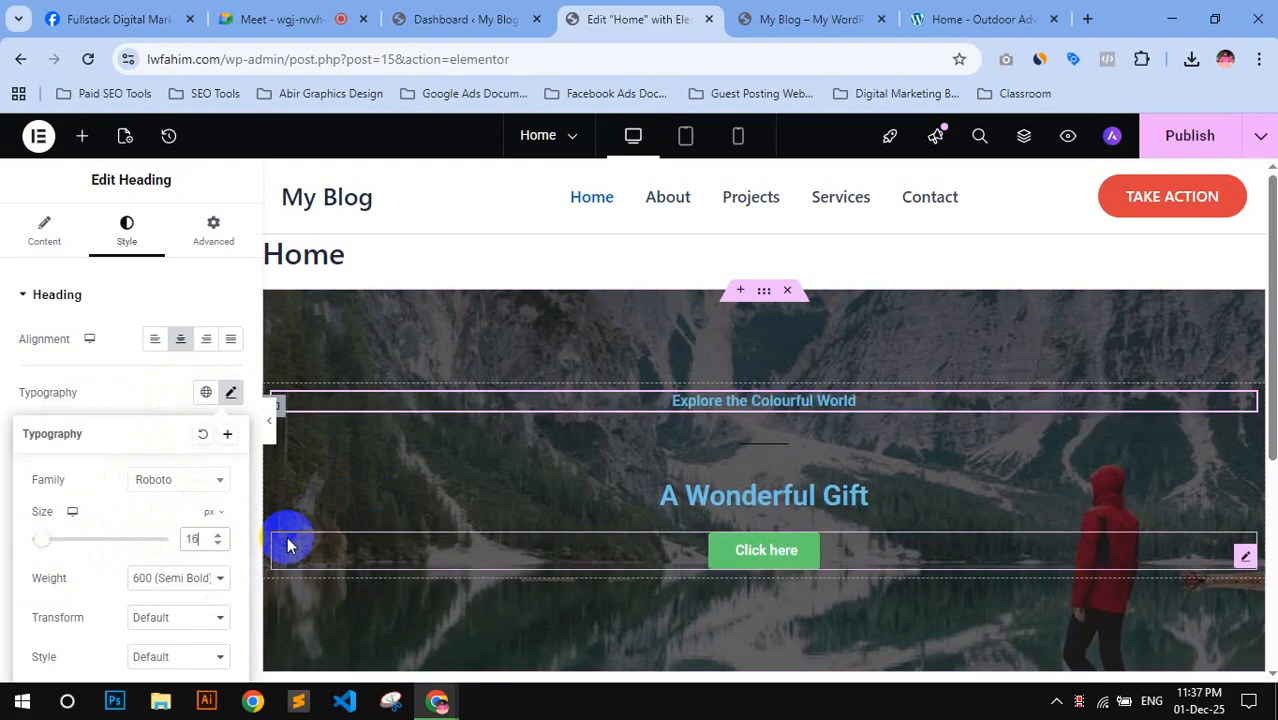
key(BackSpace)
key(BackSpace)
text(20)
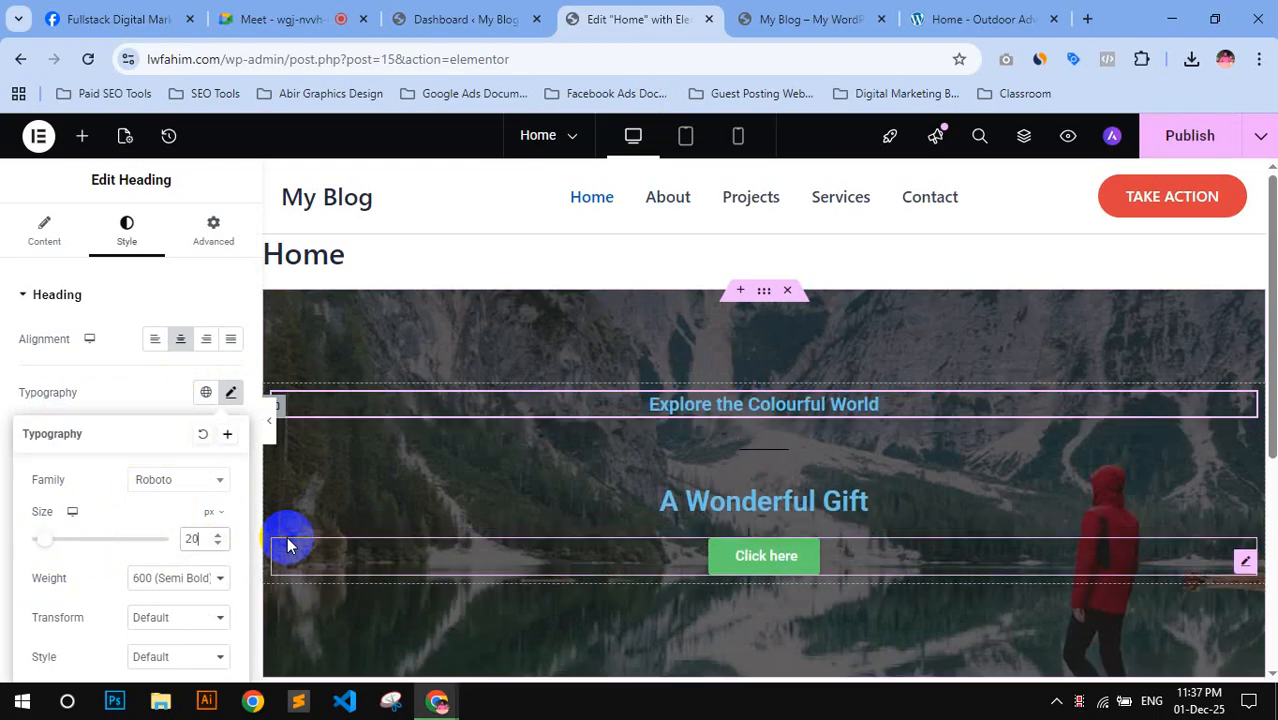
key(BackSpace)
key(BackSpace)
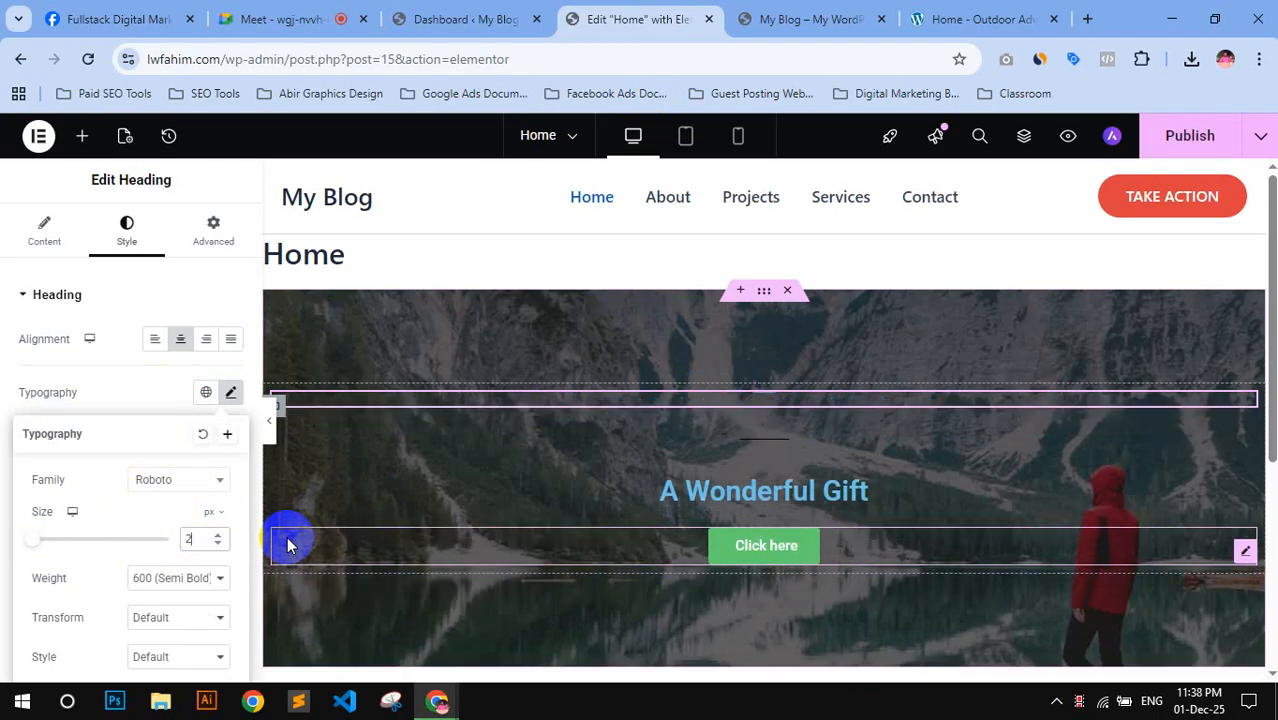
text(24)
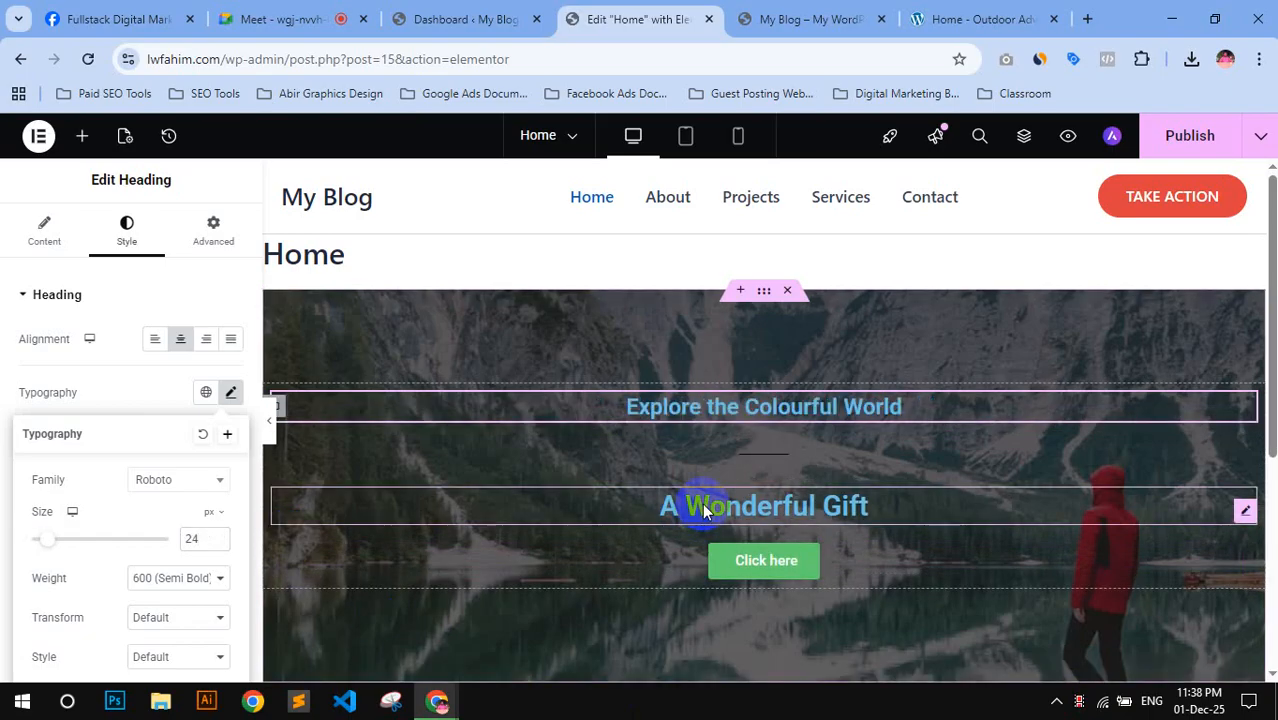
Step: Give the A Wonderful Gift heading size 50 and check the demo heading's capitalisation
click(542, 500)
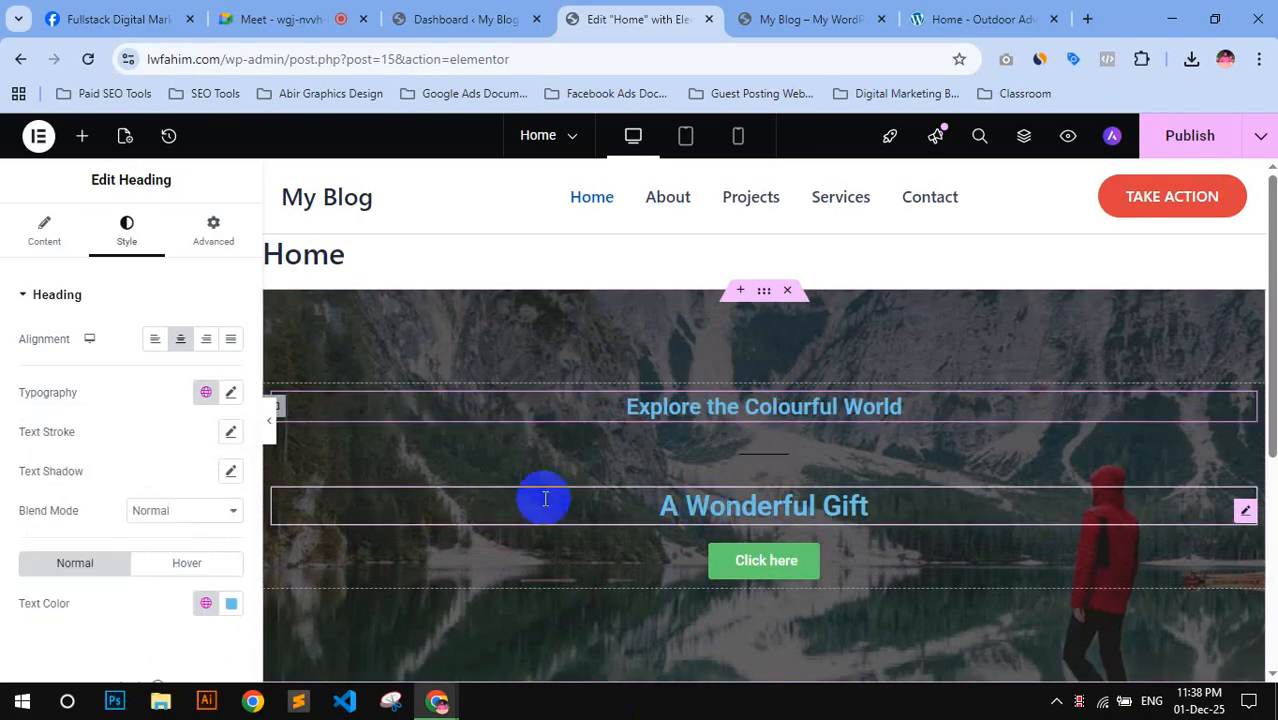
click(231, 393)
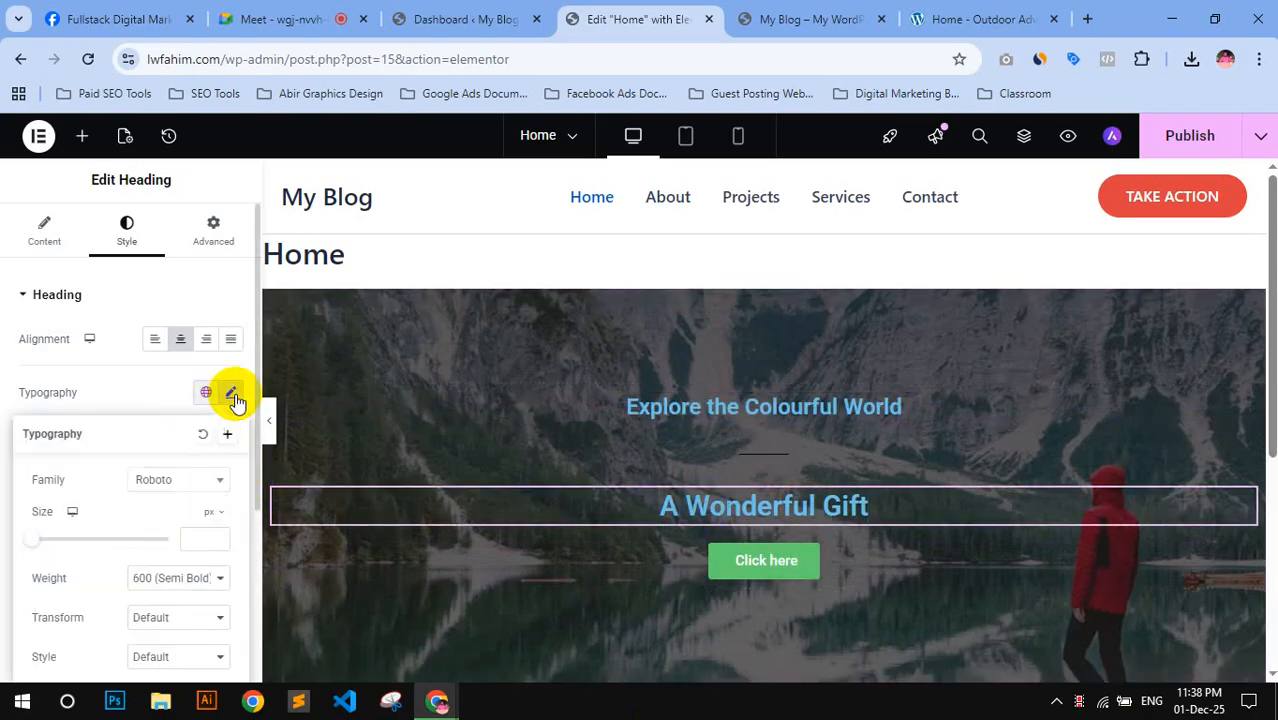
click(196, 544)
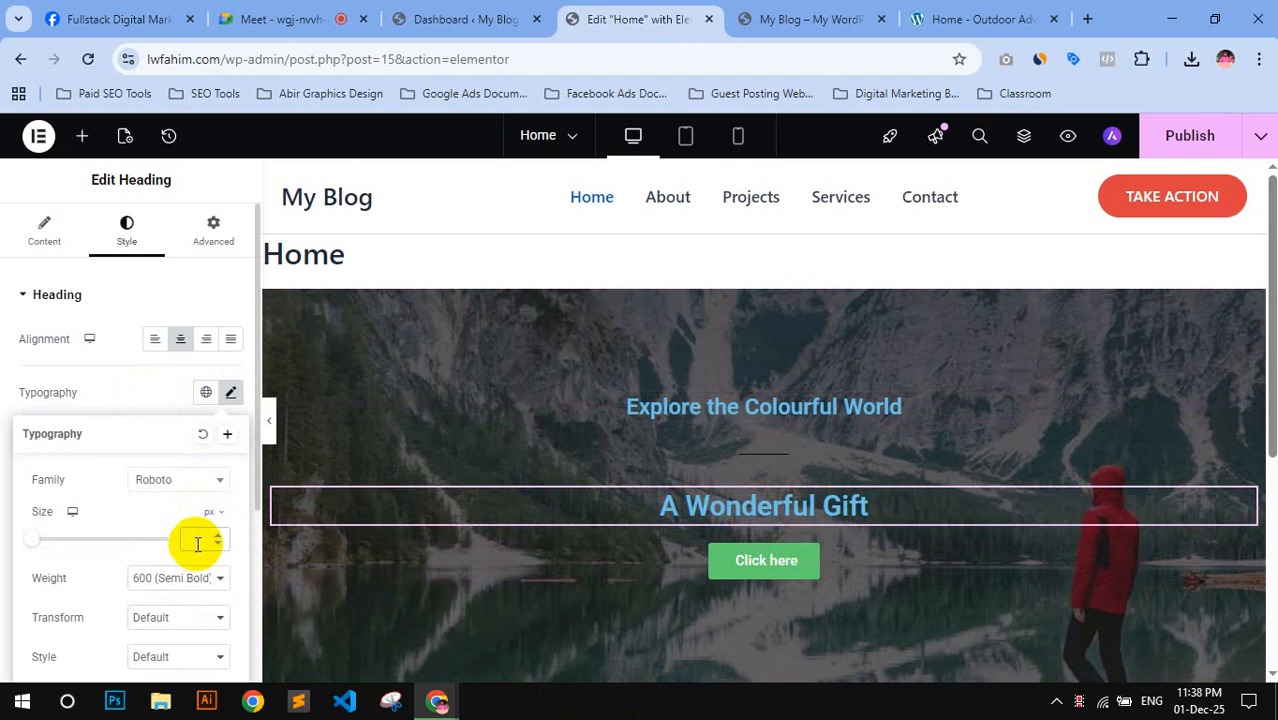
text(50)
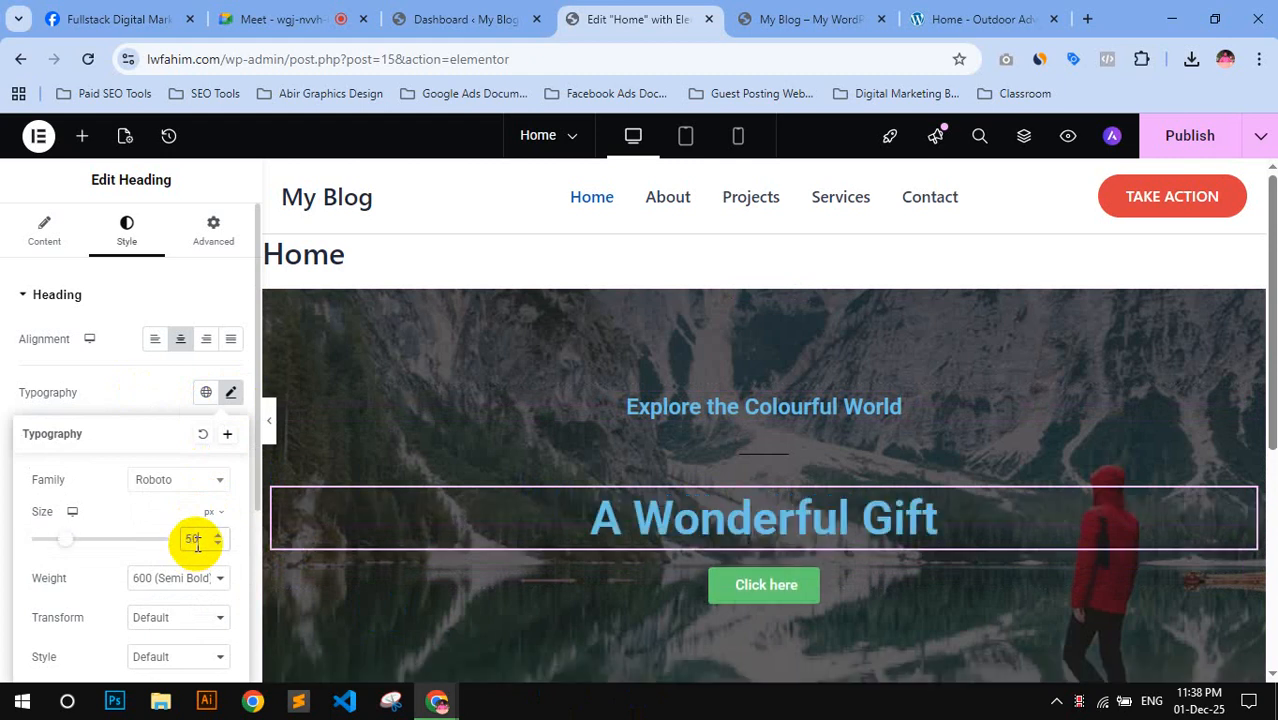
click(948, 18)
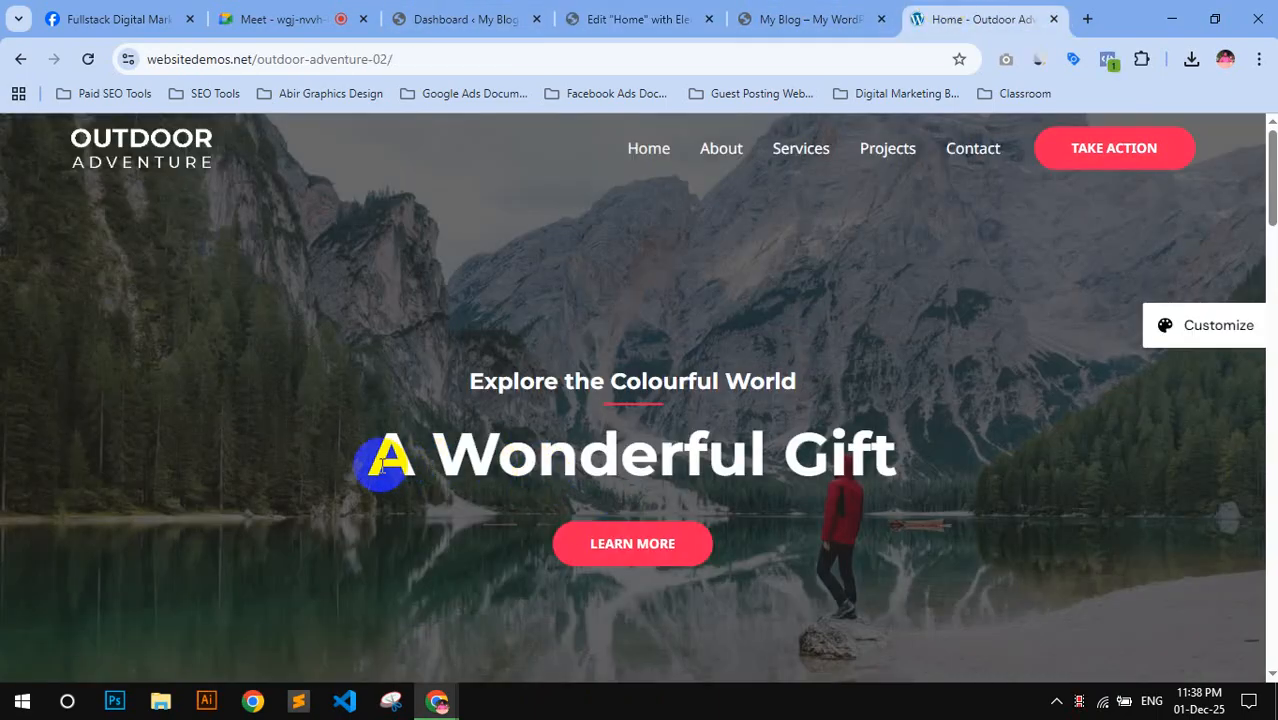
drag(379, 461, 512, 459)
click(513, 459)
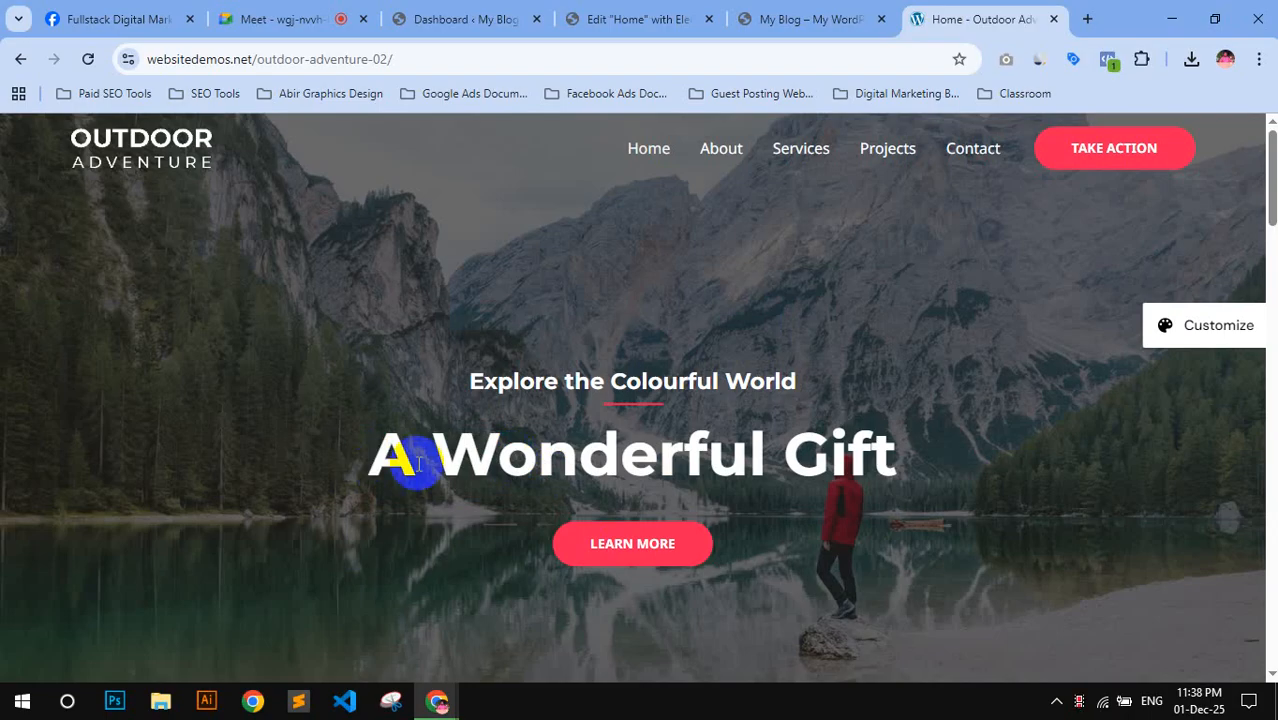
drag(428, 460, 374, 465)
click(499, 462)
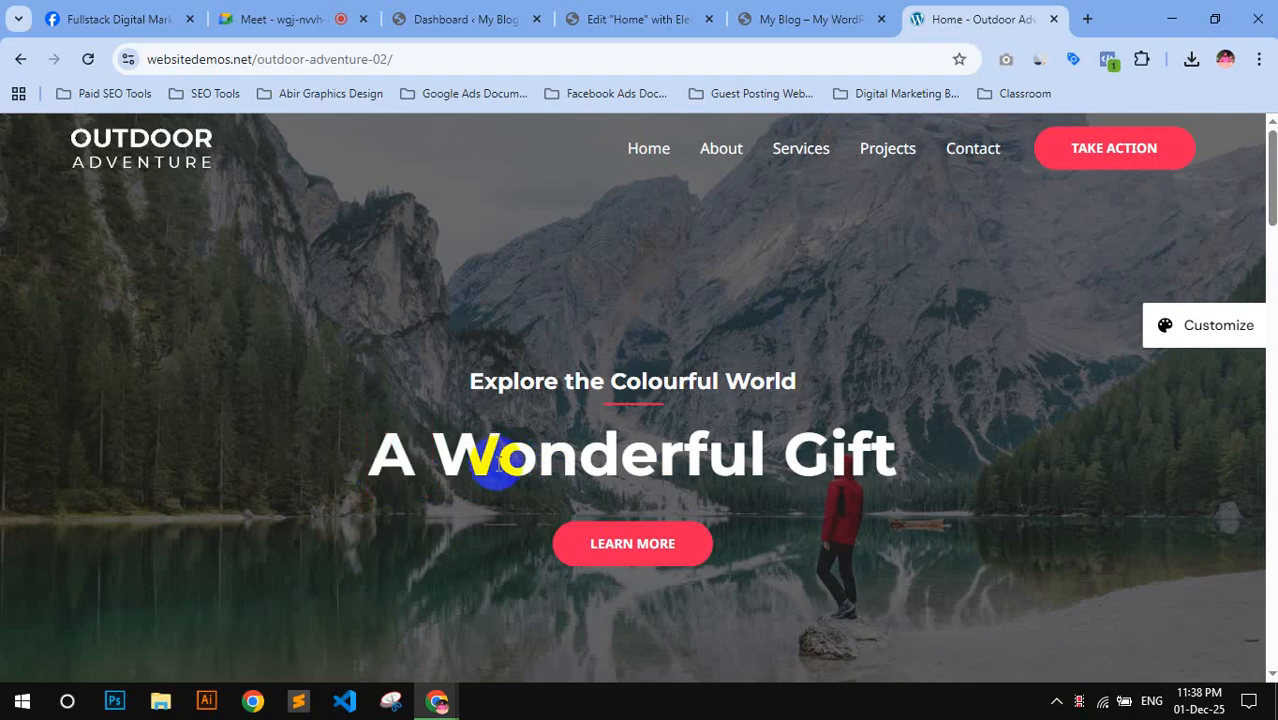
click(807, 19)
click(663, 10)
Step: Set the A Wonderful Gift heading's transform to Capitalize and its size to 70
click(797, 511)
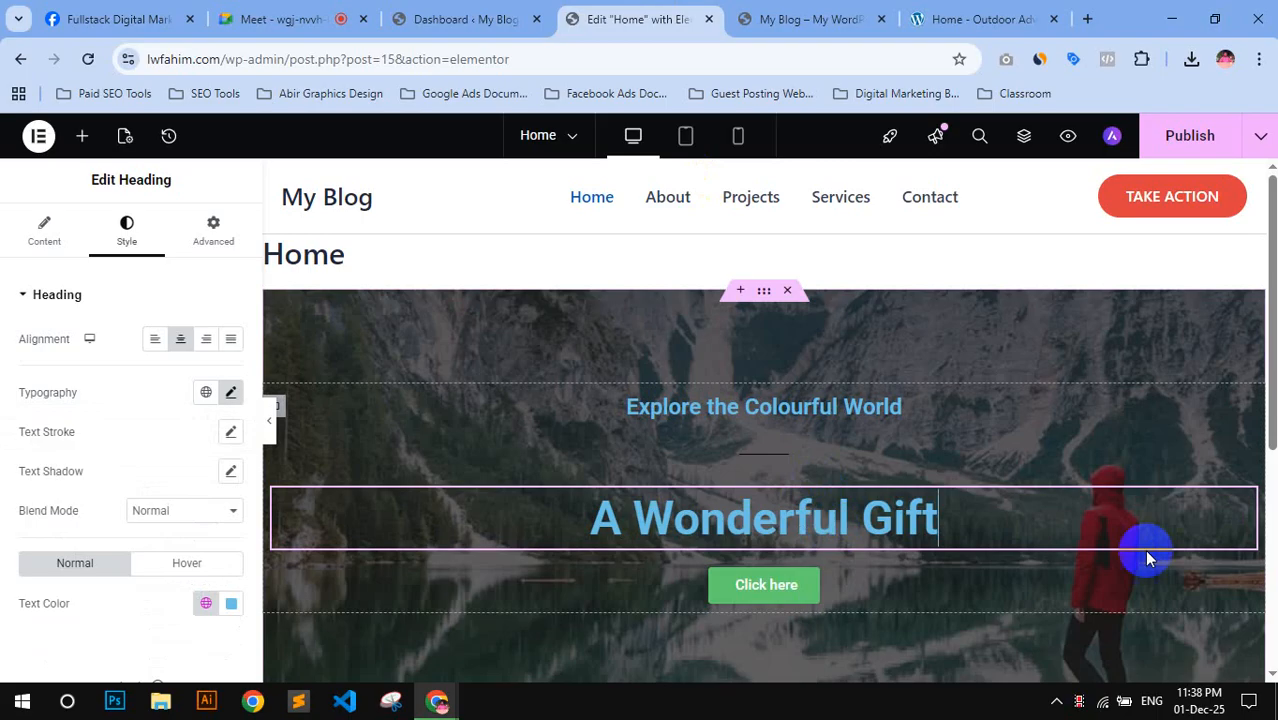
click(233, 394)
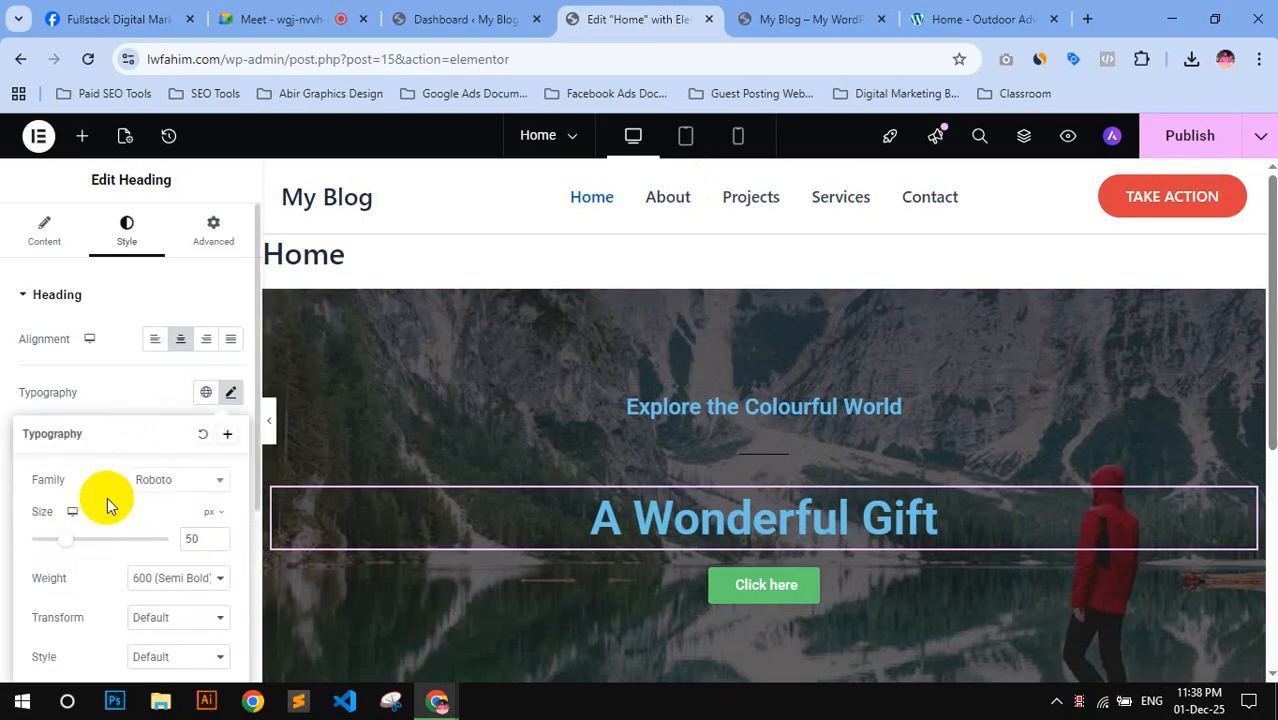
click(174, 620)
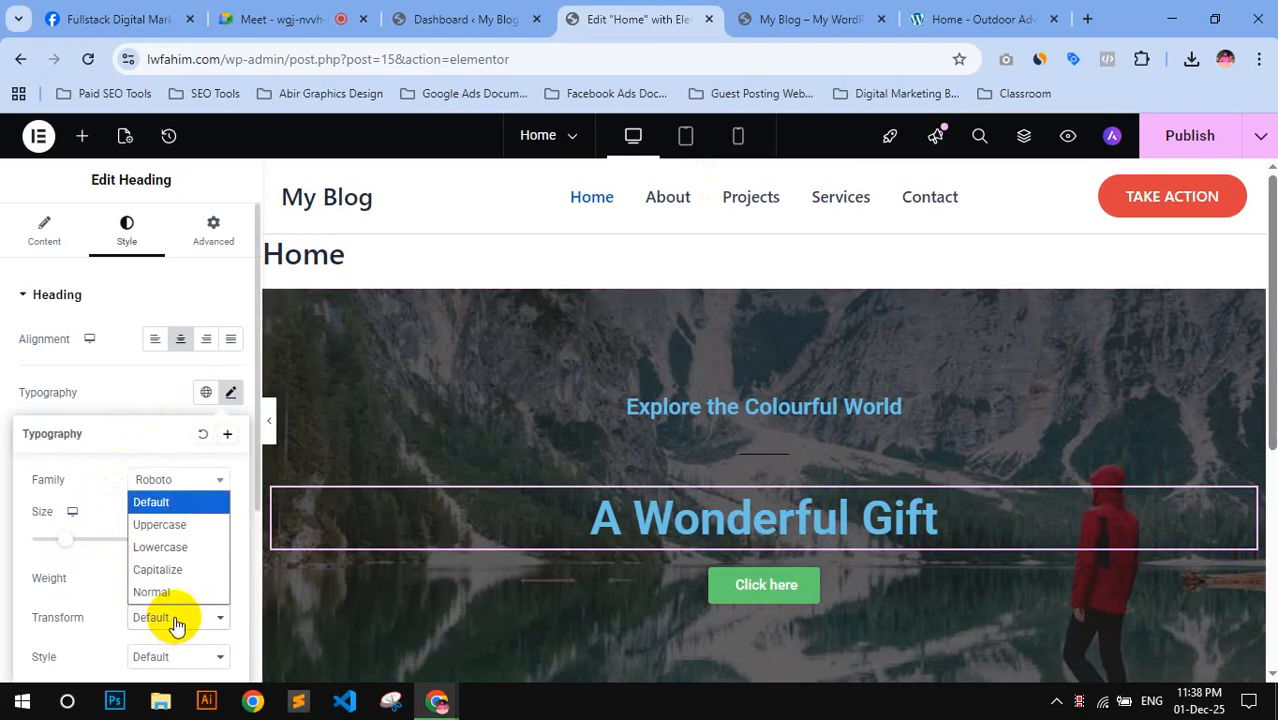
click(160, 524)
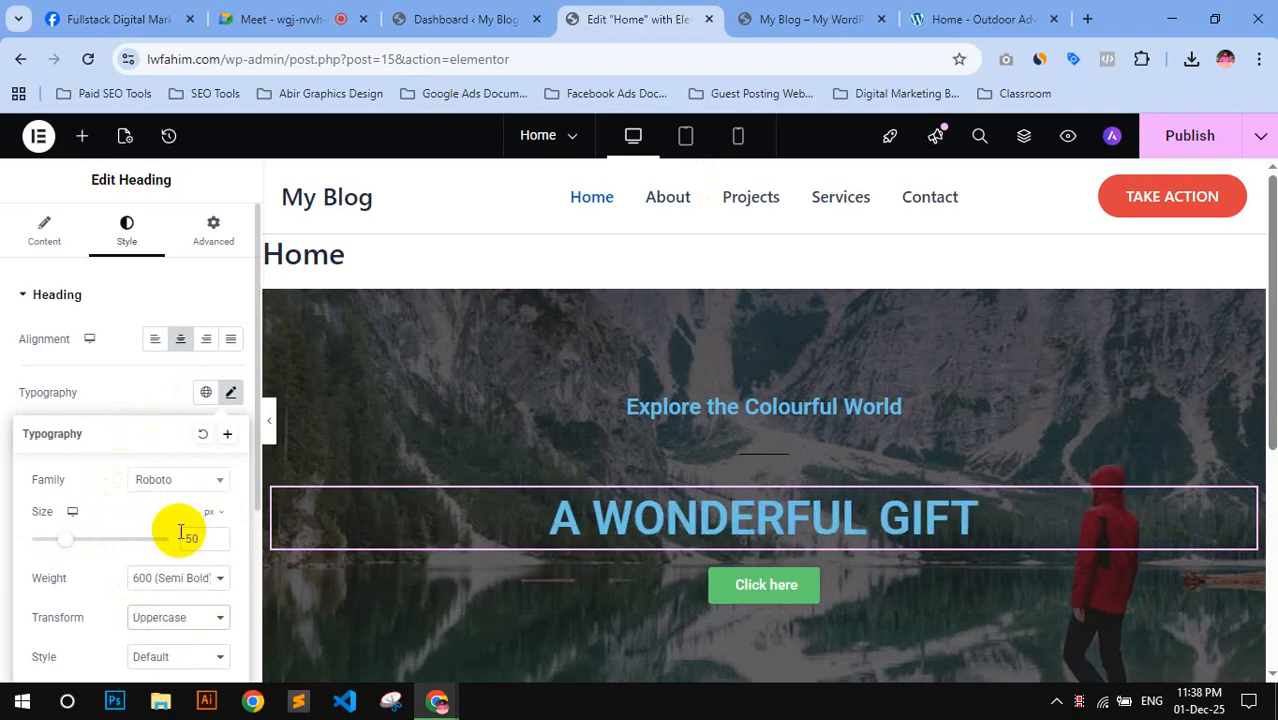
click(185, 614)
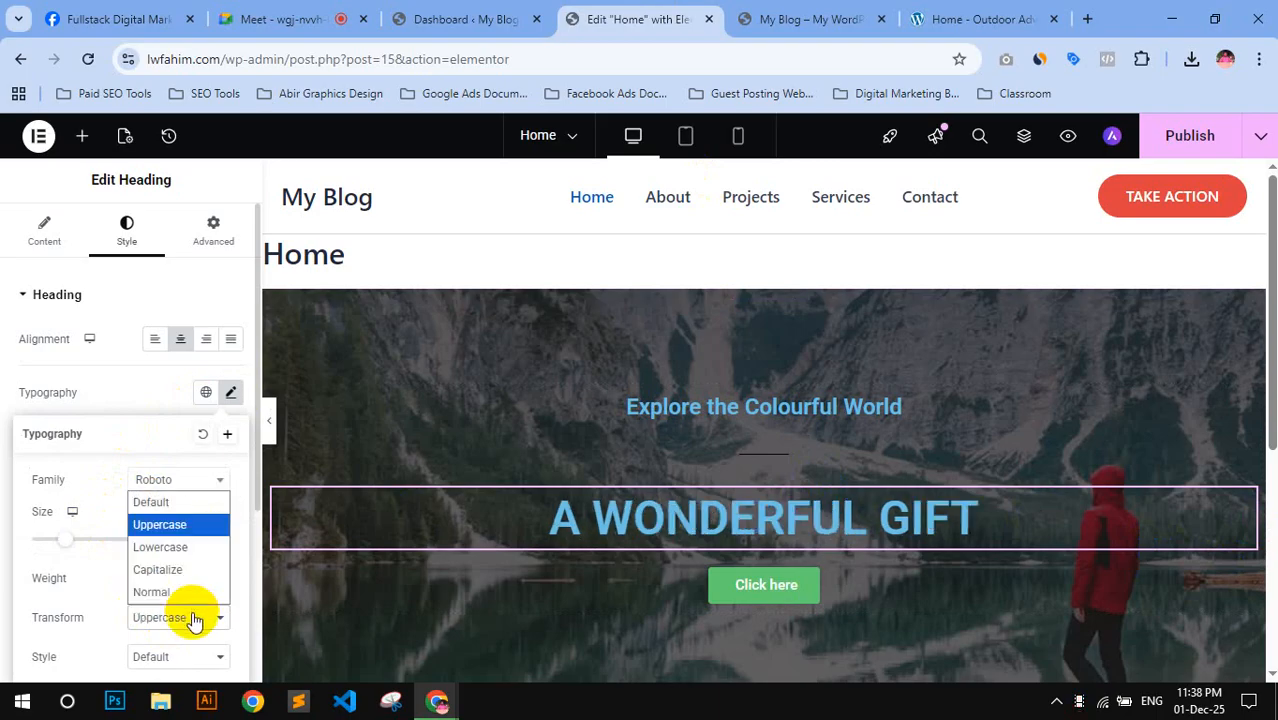
click(188, 548)
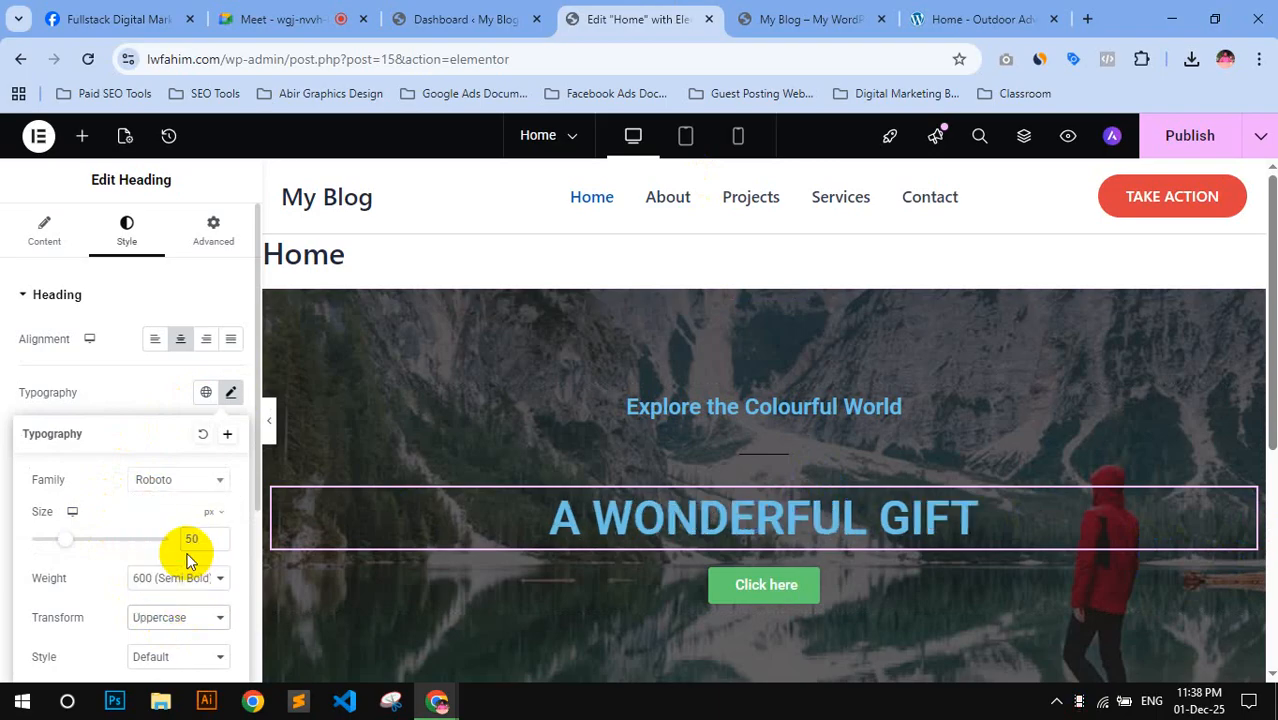
click(180, 620)
click(168, 570)
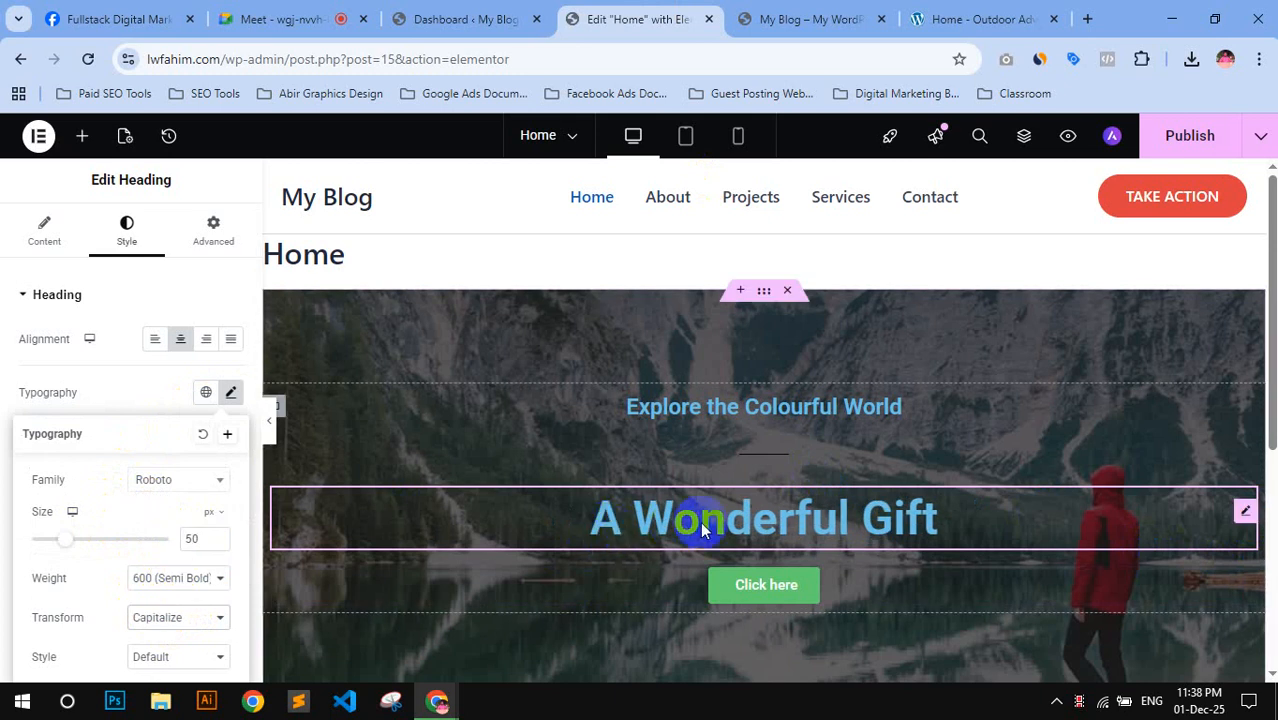
double_click(184, 540)
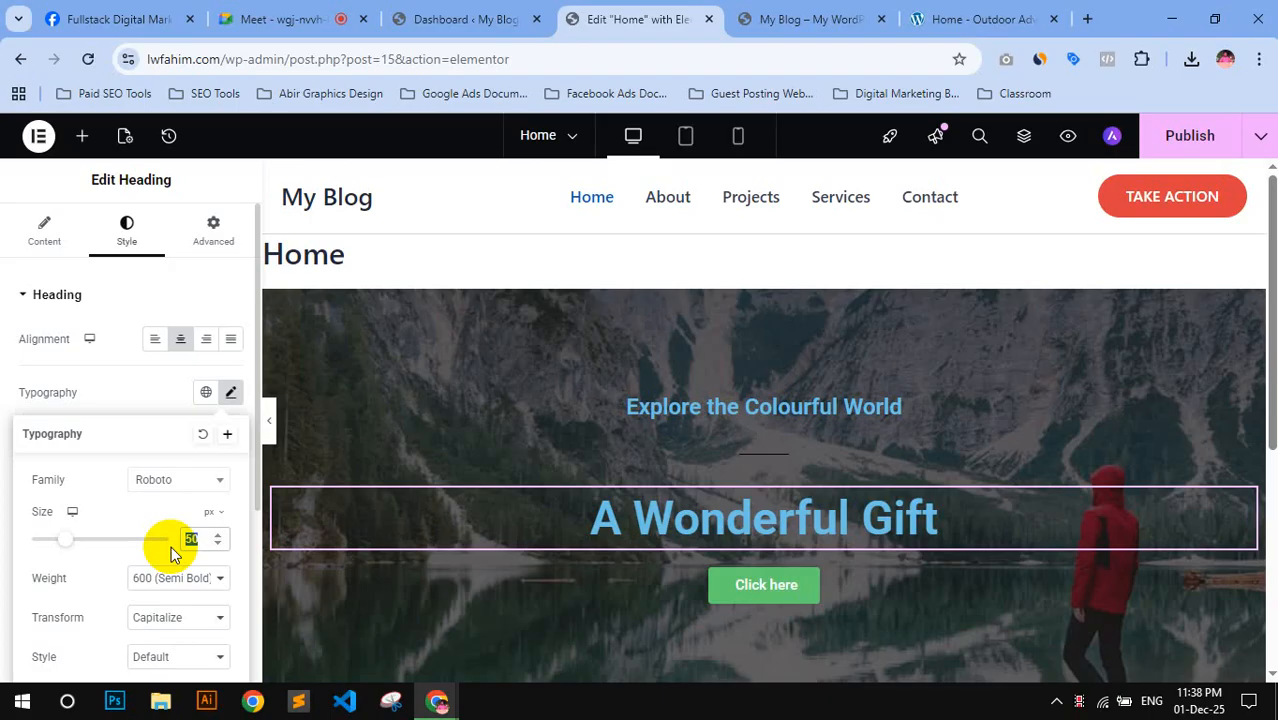
text(80)
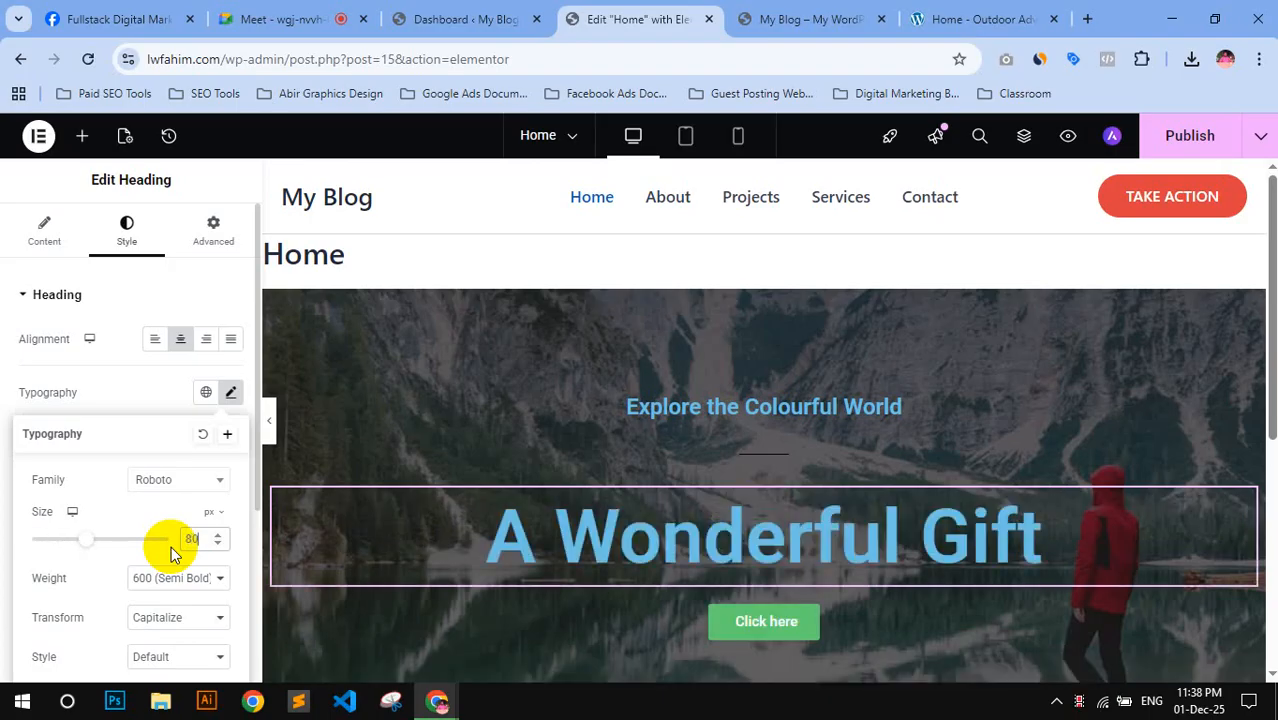
key(BackSpace)
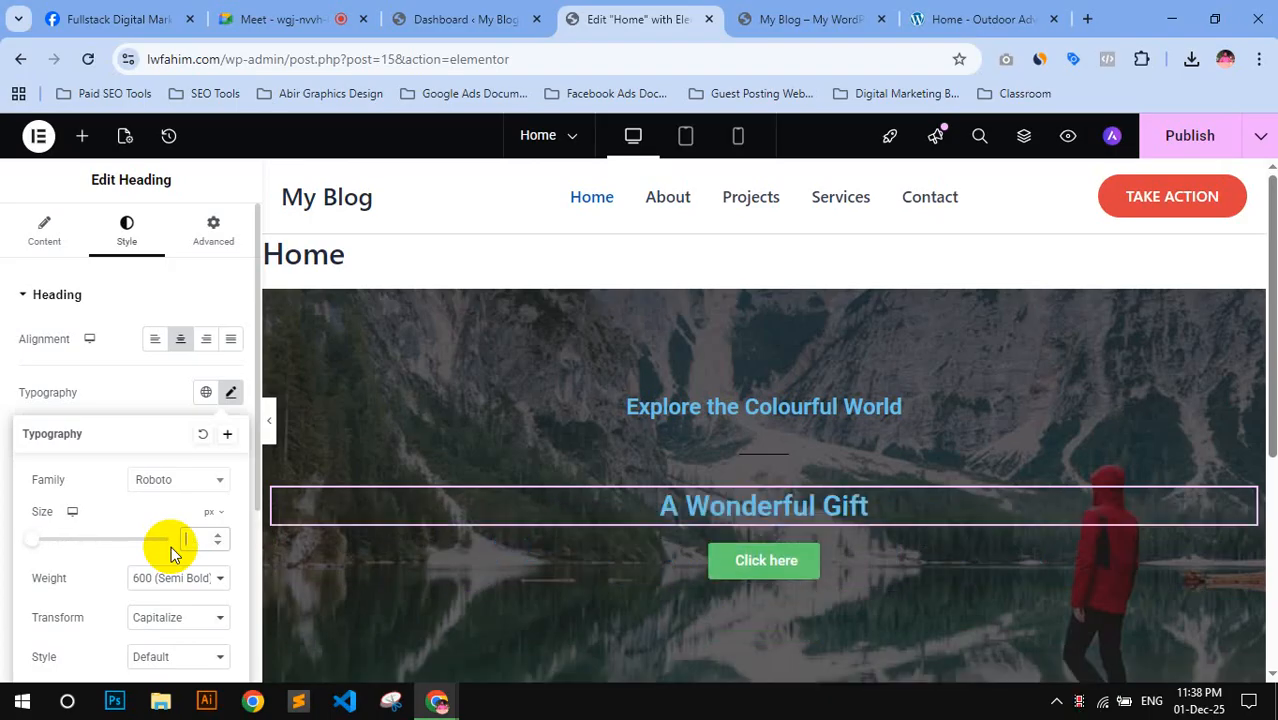
text(70)
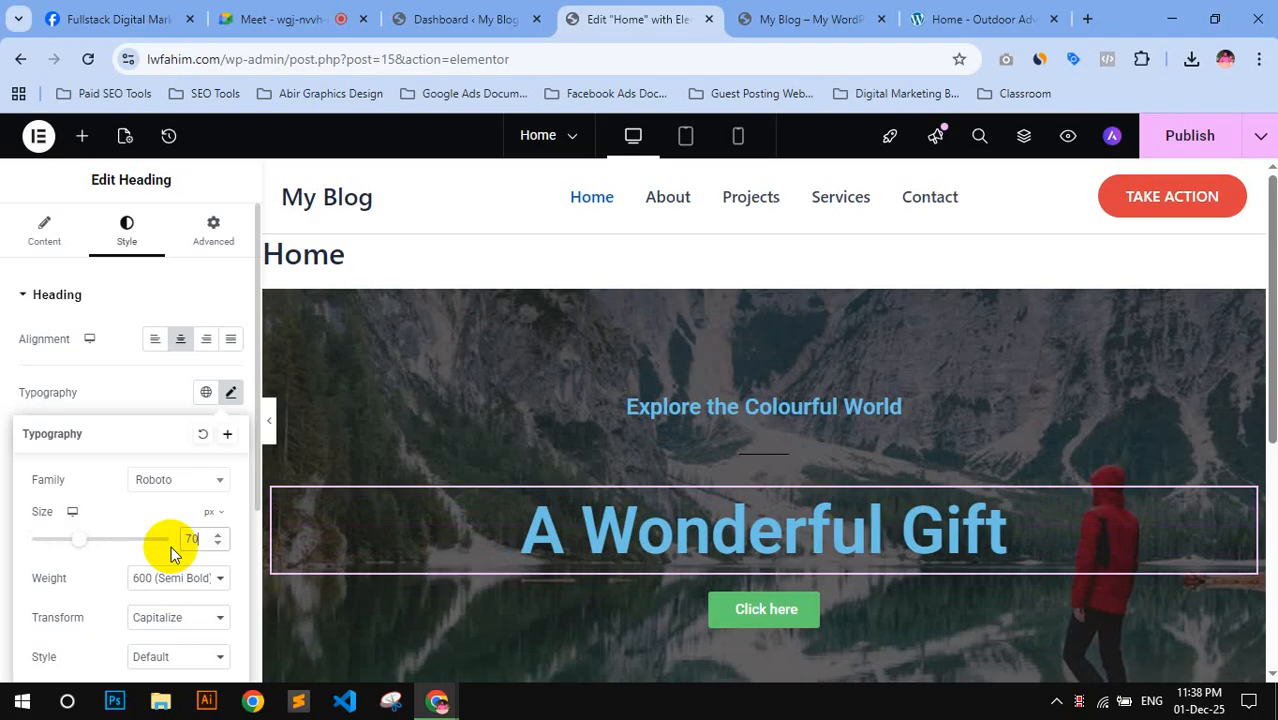
click(697, 535)
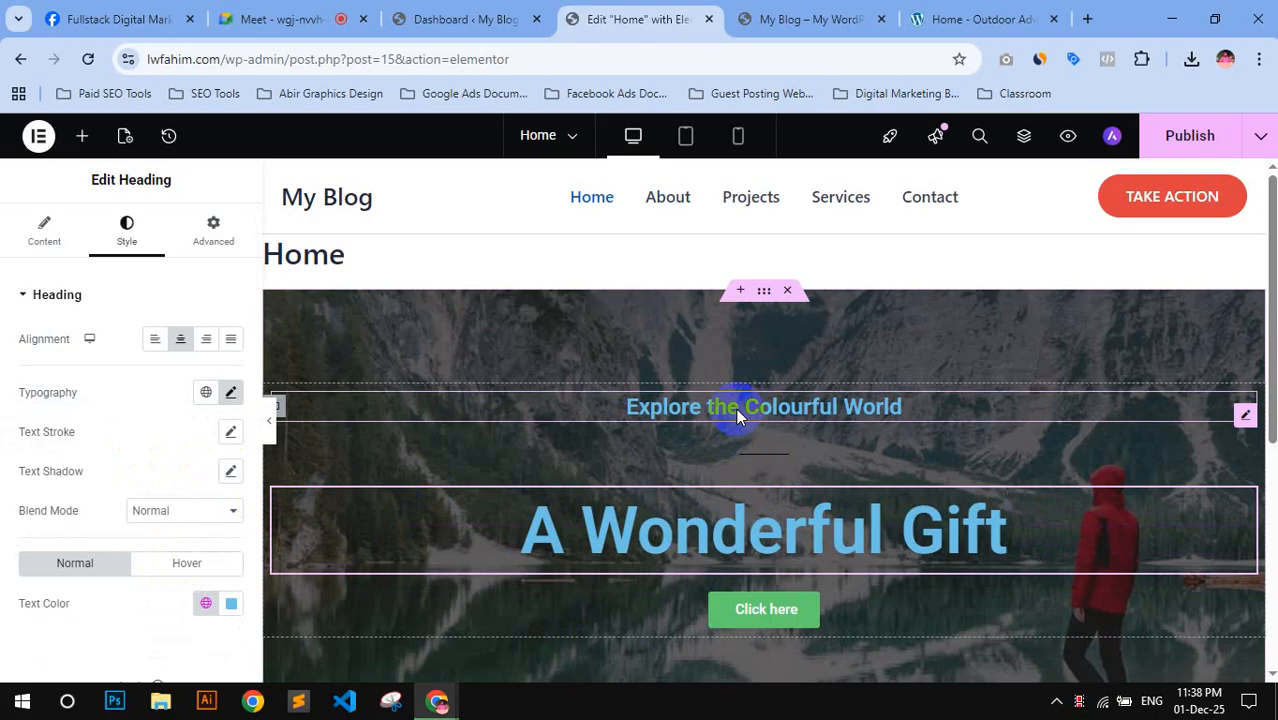
Step: Select the Explore the Colourful World subheading and bring up its style settings
click(763, 518)
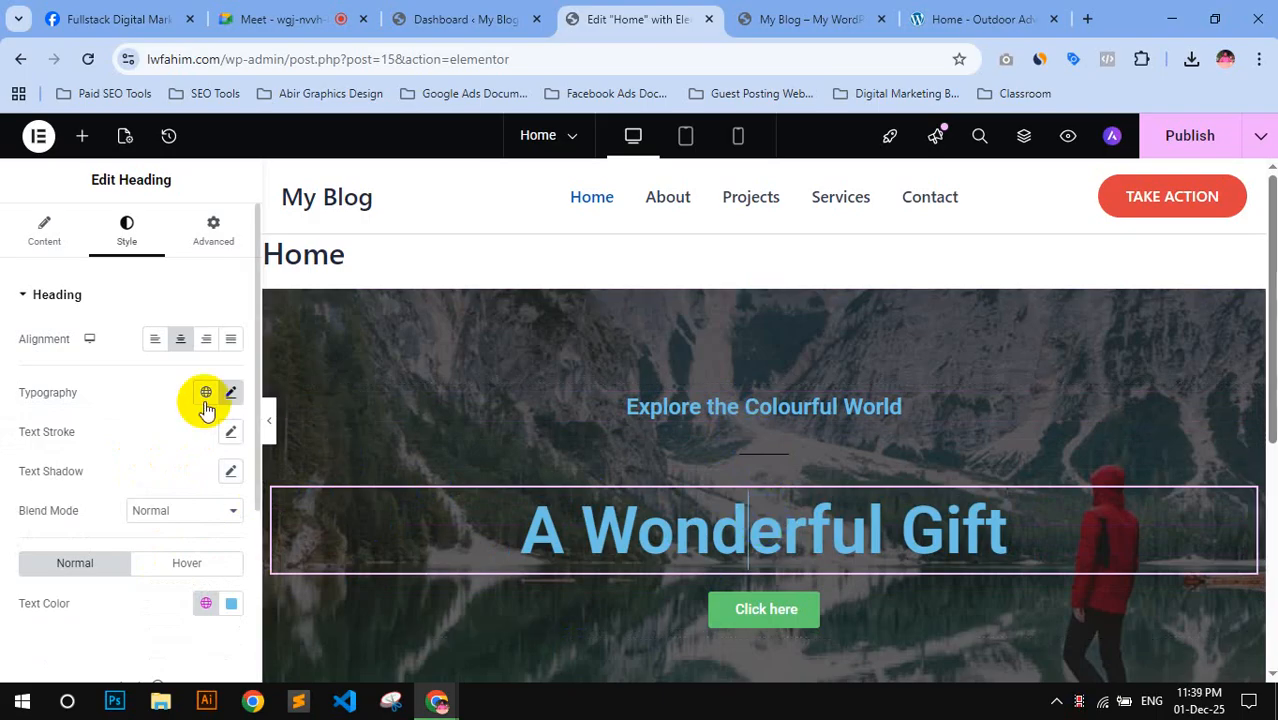
click(734, 390)
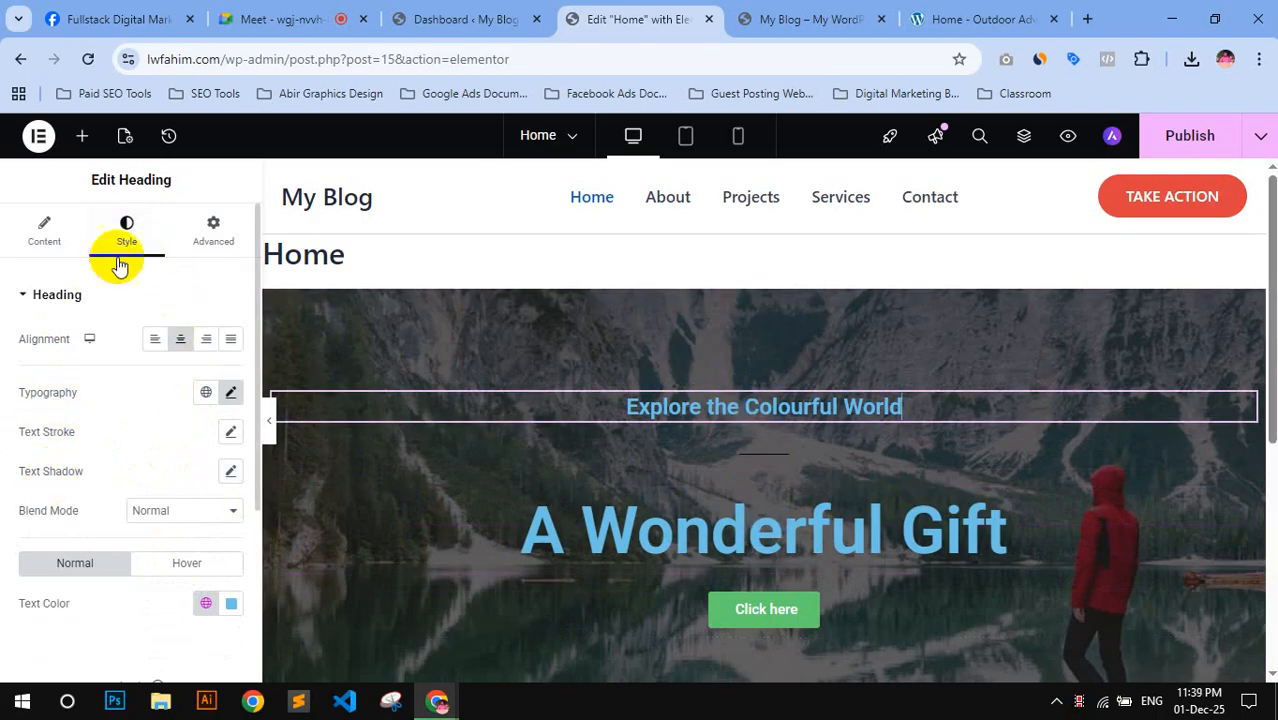
click(230, 395)
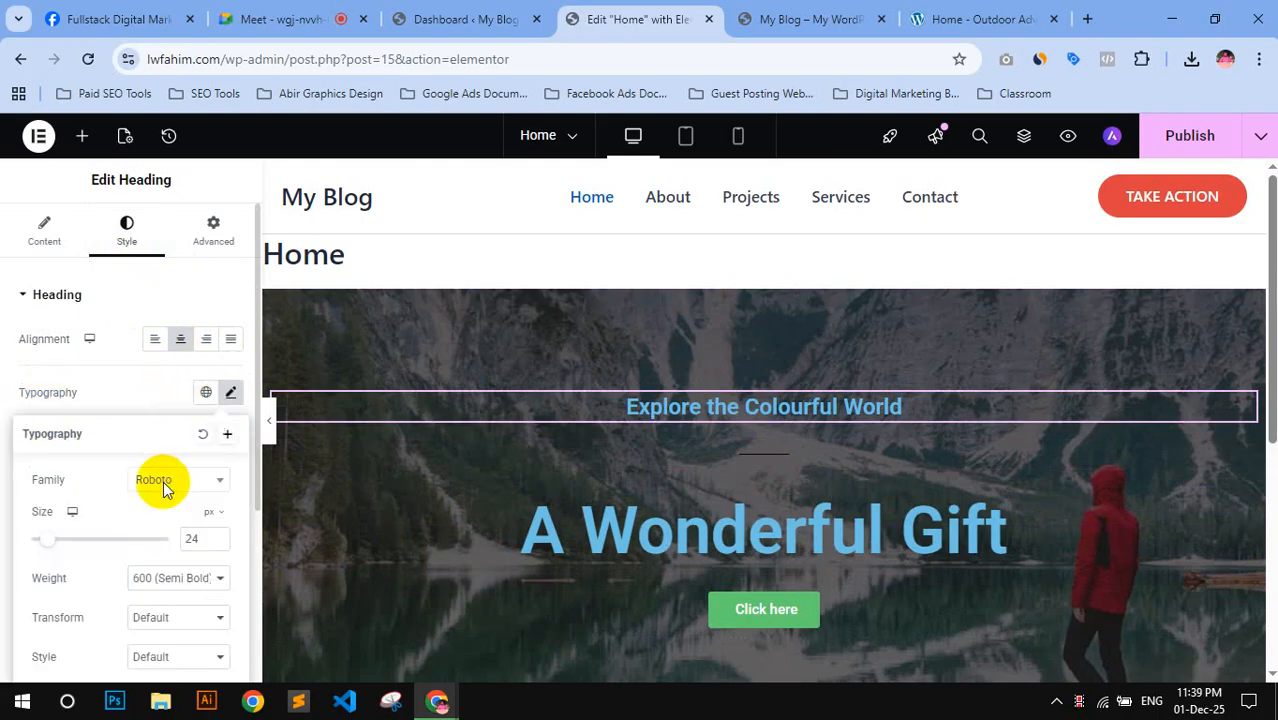
scroll(160, 481, down, 3)
scroll(160, 488, up, 3)
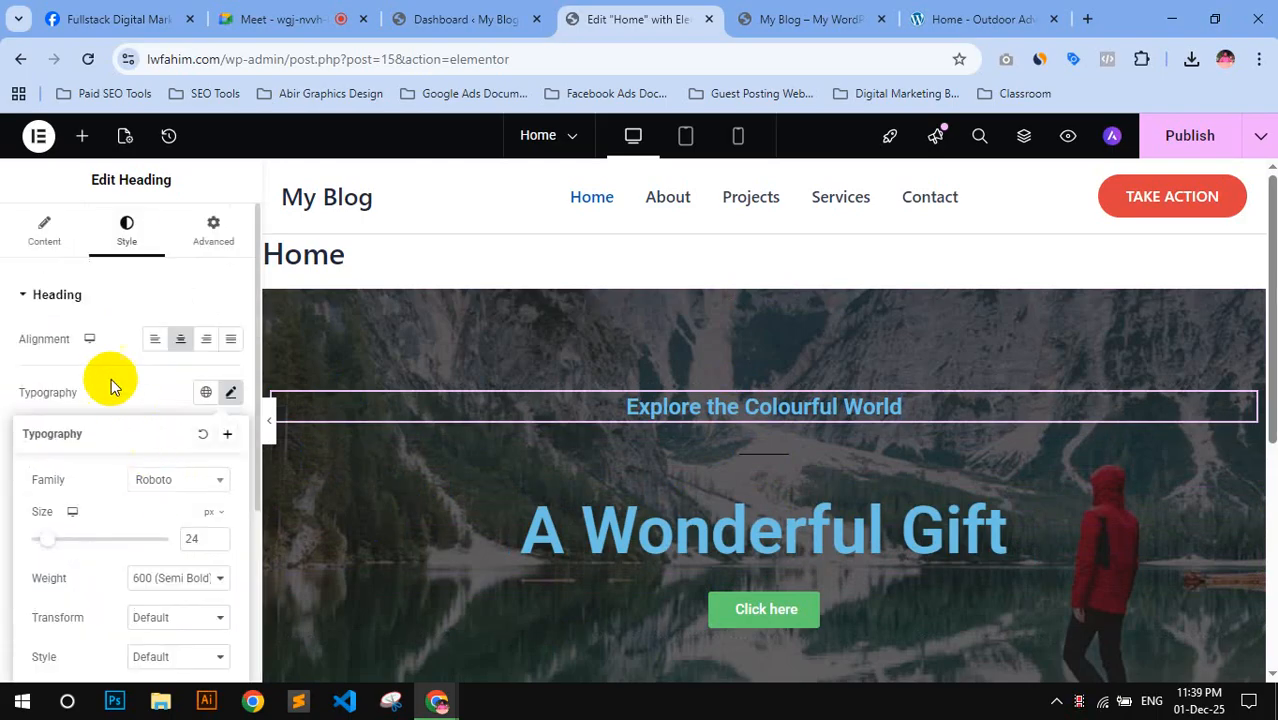
click(100, 292)
click(128, 245)
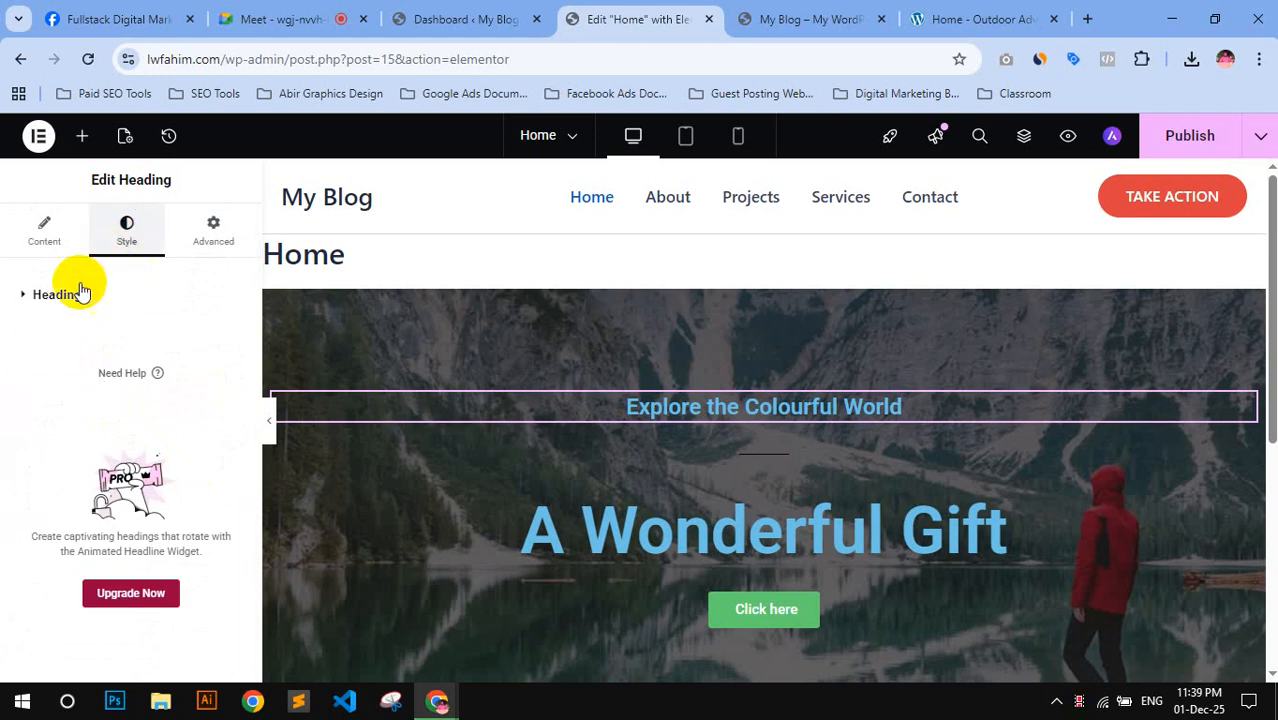
click(21, 296)
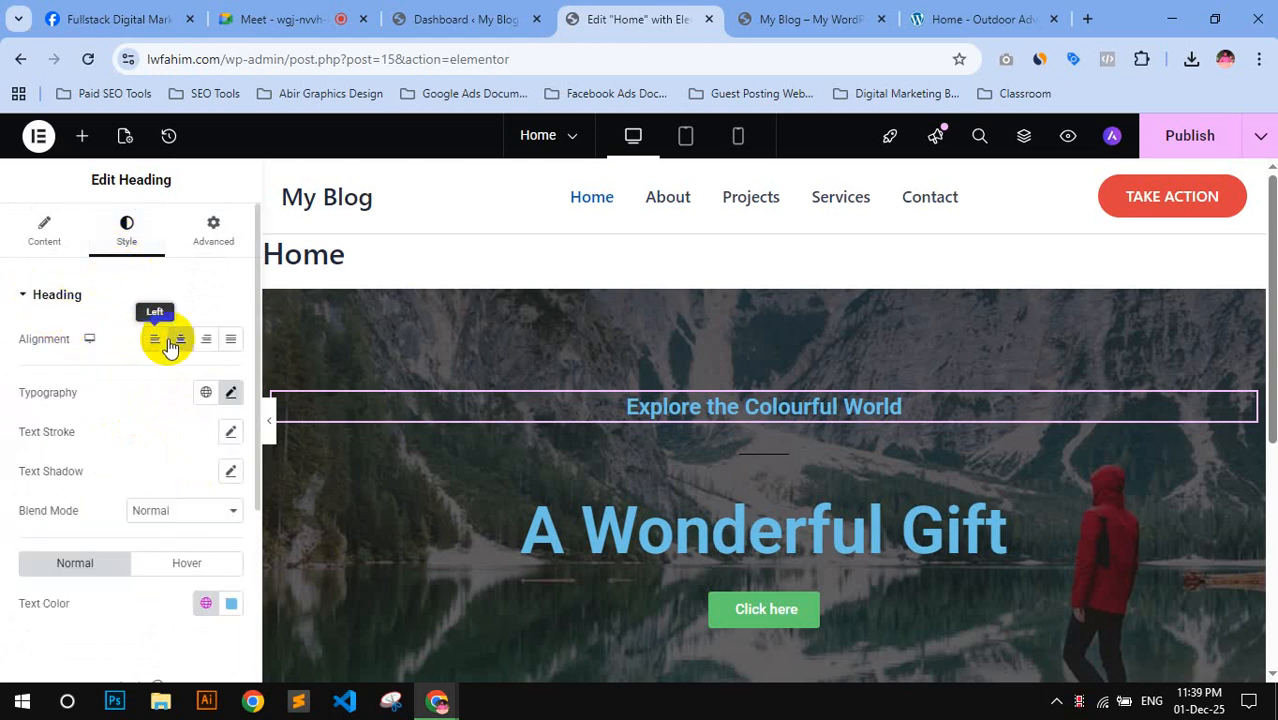
scroll(163, 445, down, 2)
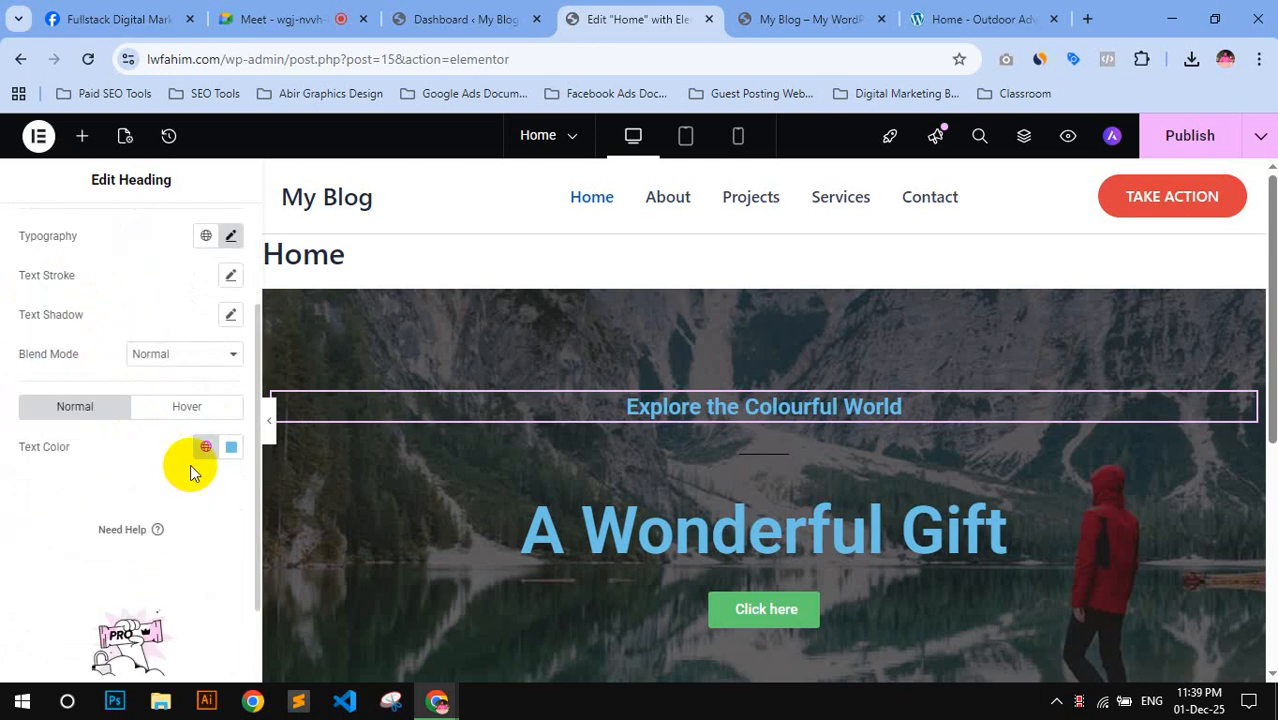
Step: Set the subheading's text colour to #FFFFFF
click(231, 452)
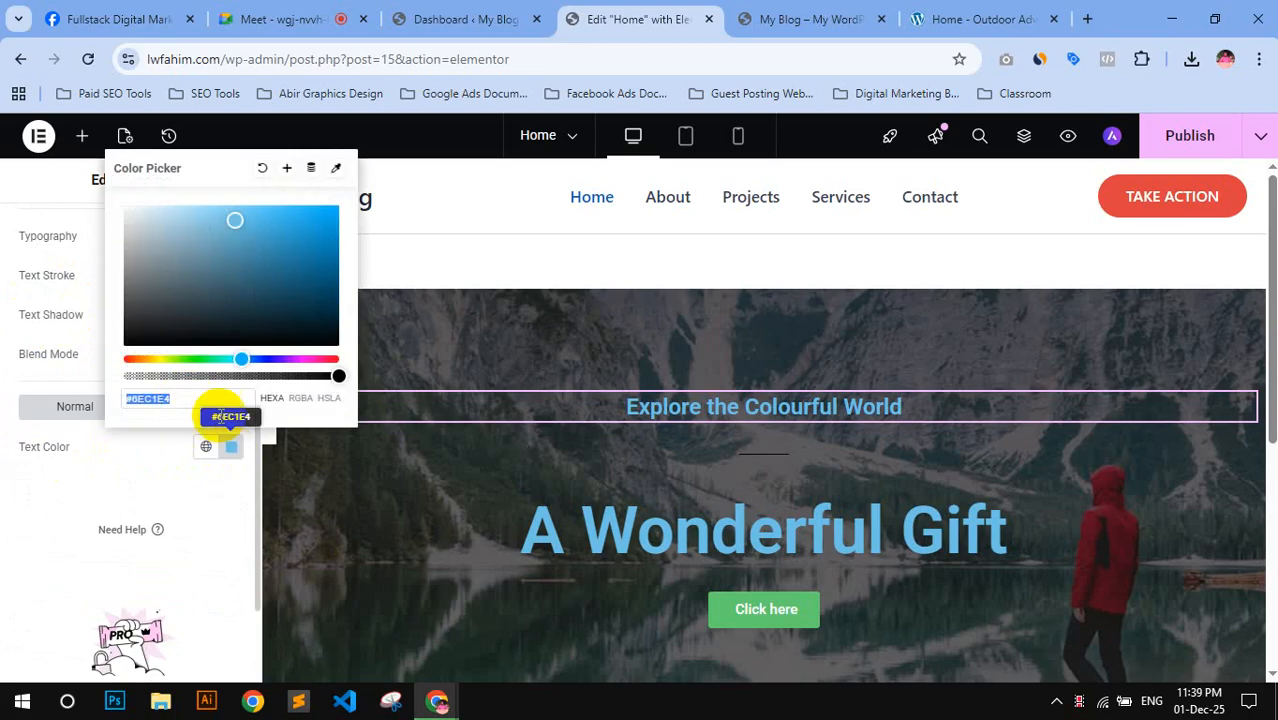
click(143, 399)
drag(132, 399, 283, 405)
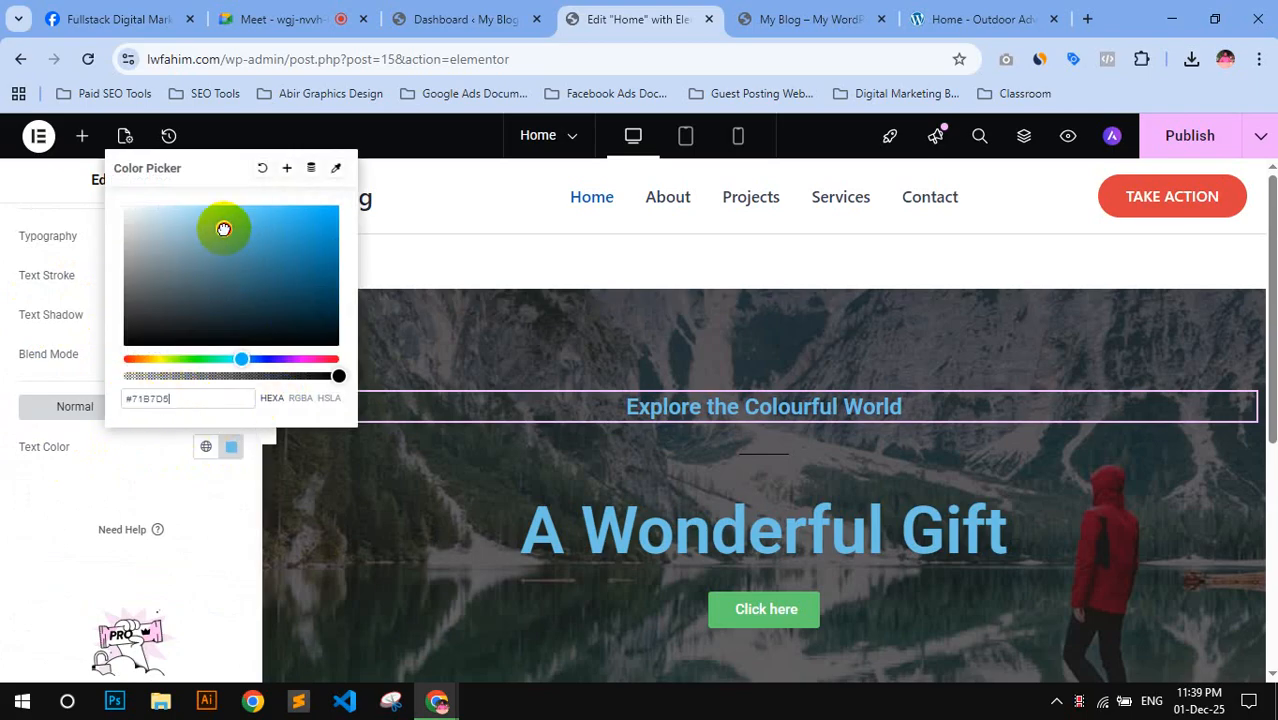
drag(222, 225, 140, 211)
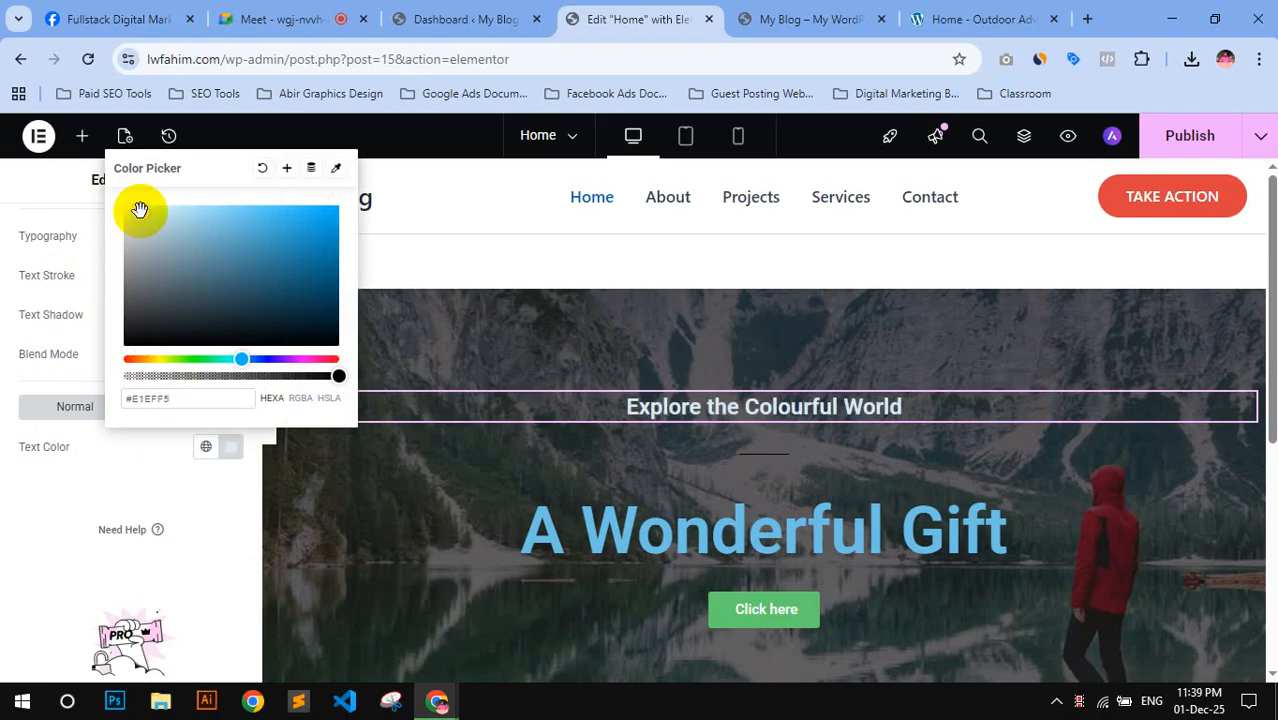
drag(130, 401, 253, 402)
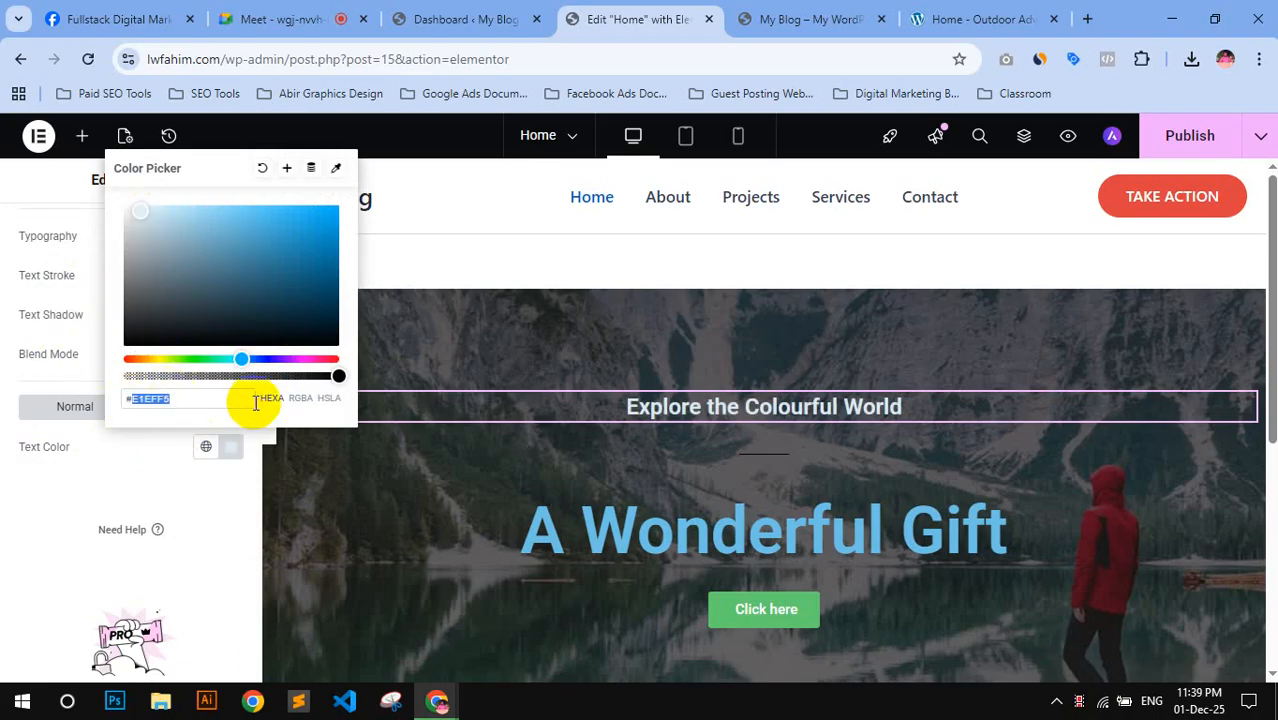
text(#FFFFFF)
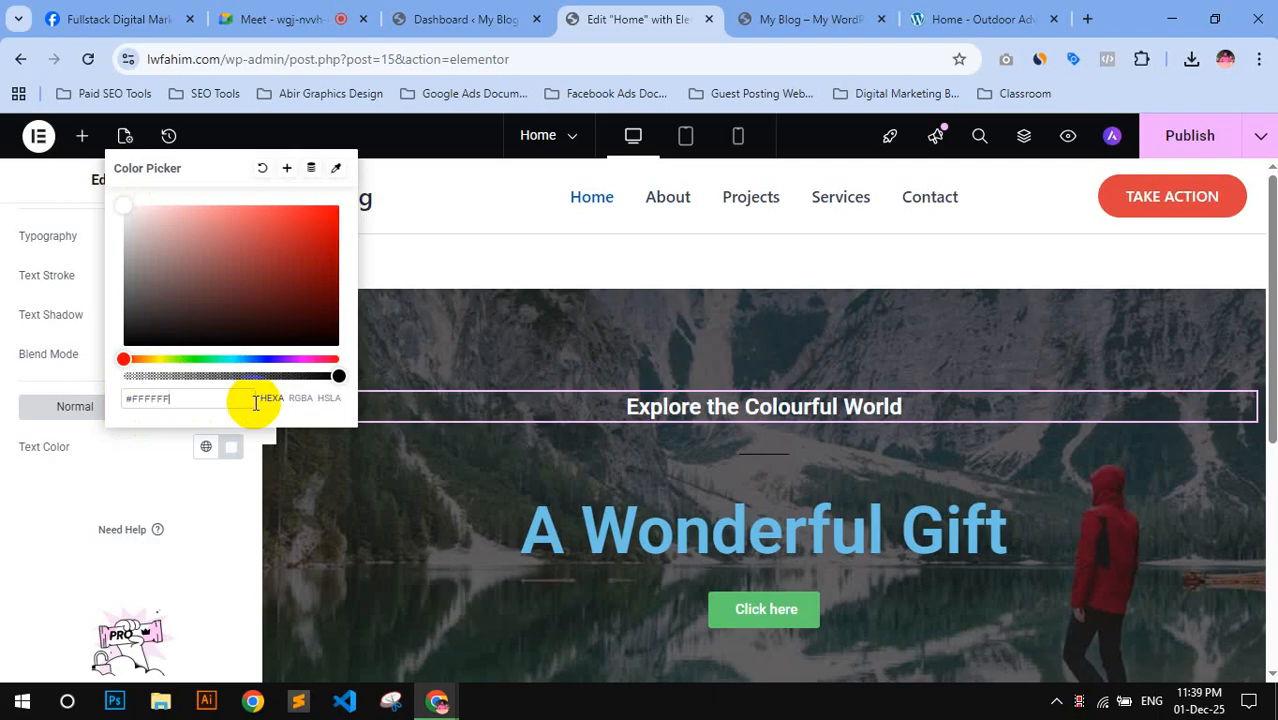
click(712, 540)
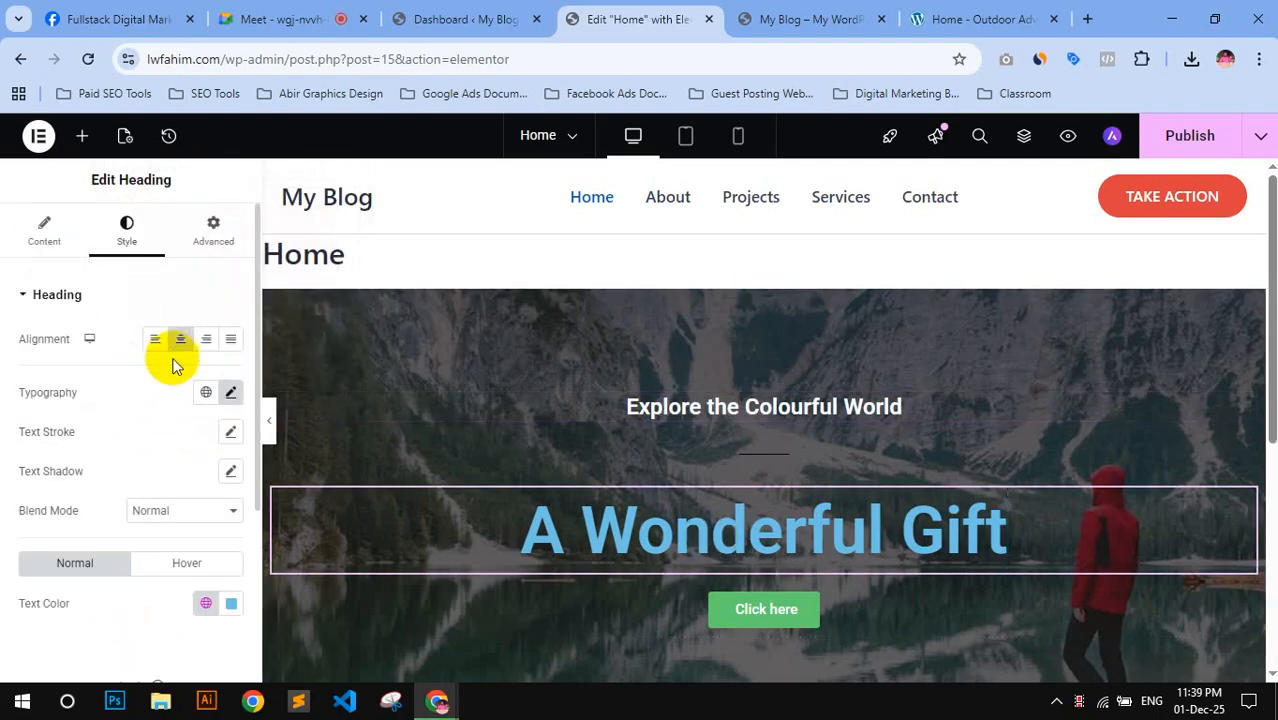
Step: Set the A Wonderful Gift heading's text colour to #fff
click(232, 394)
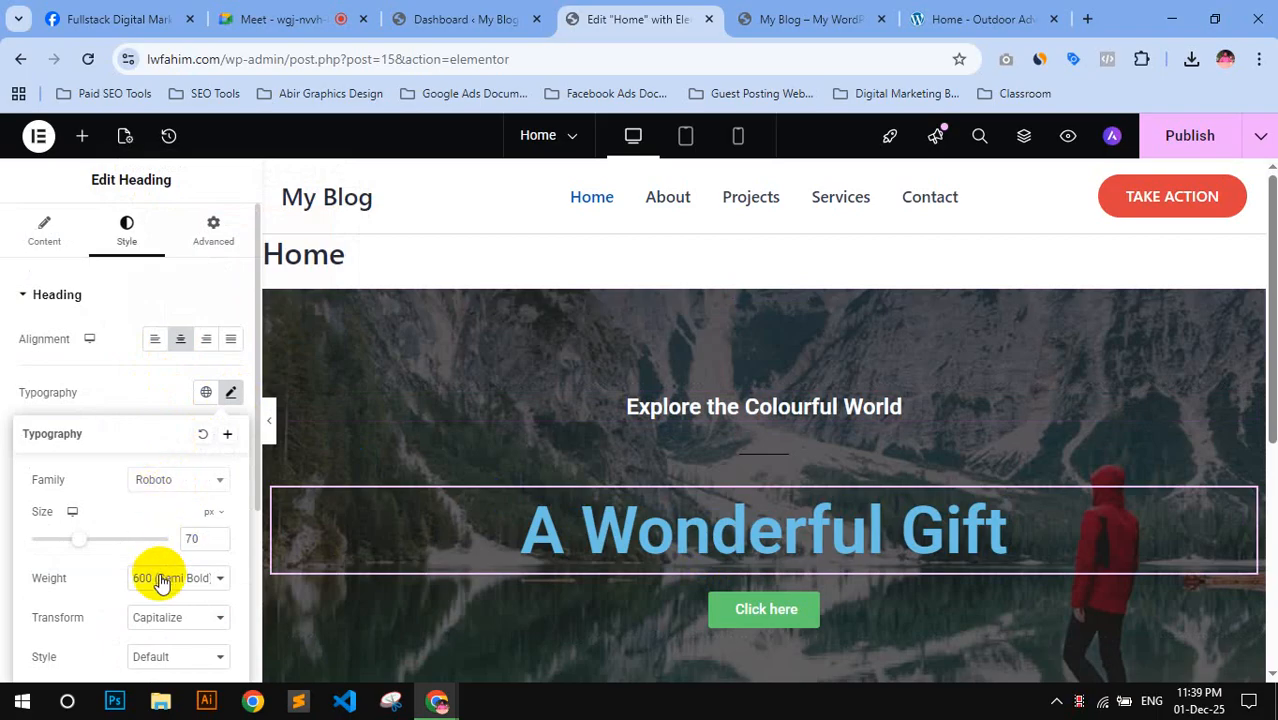
click(160, 398)
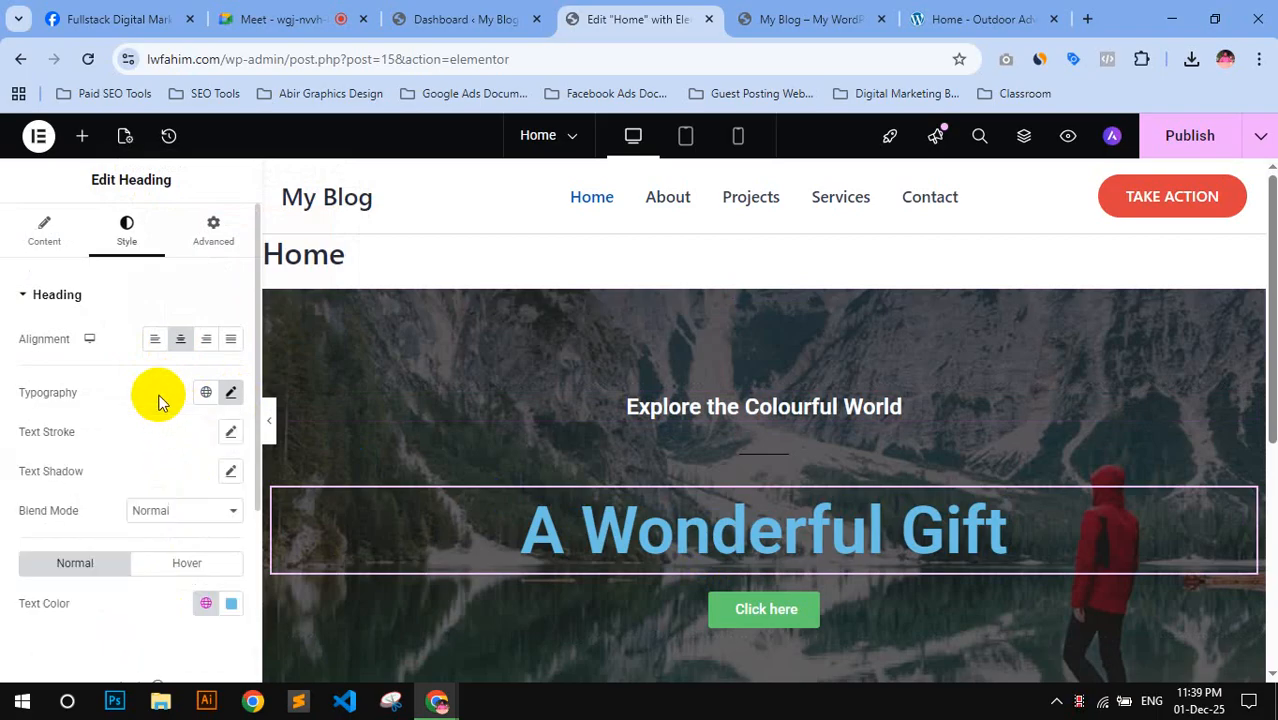
click(231, 603)
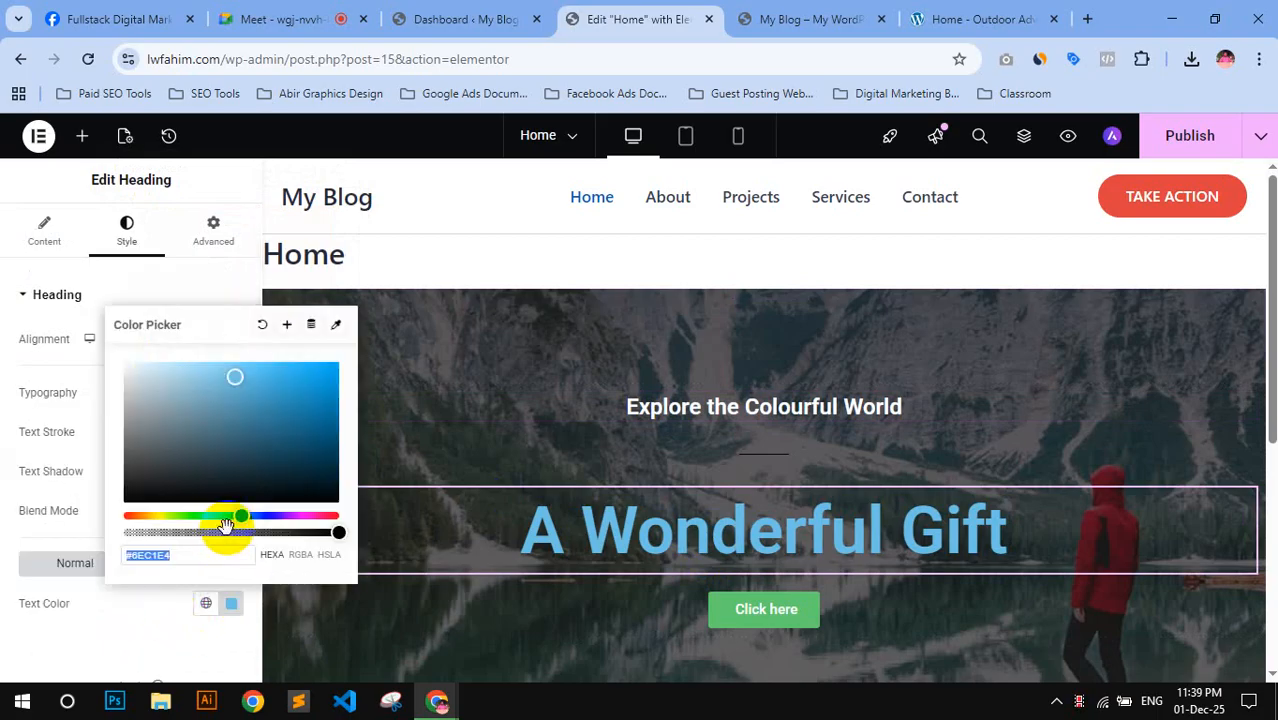
click(196, 556)
drag(132, 556, 245, 562)
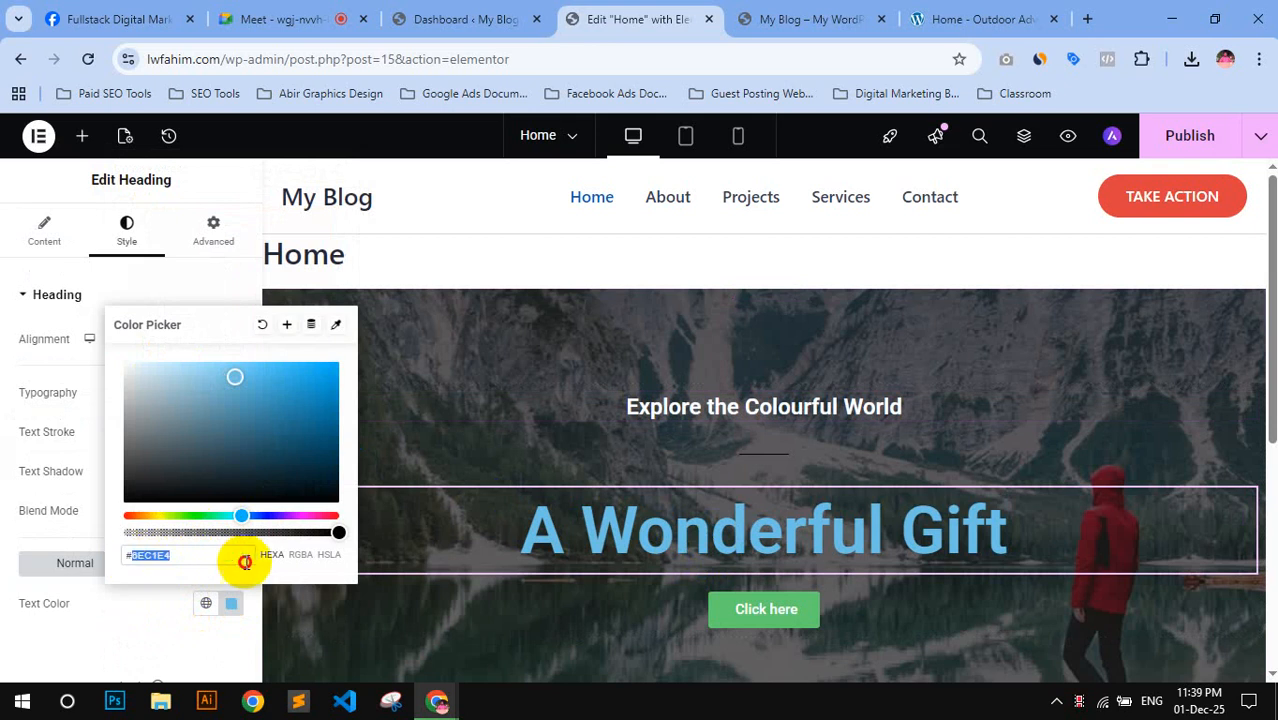
text(ffffff)
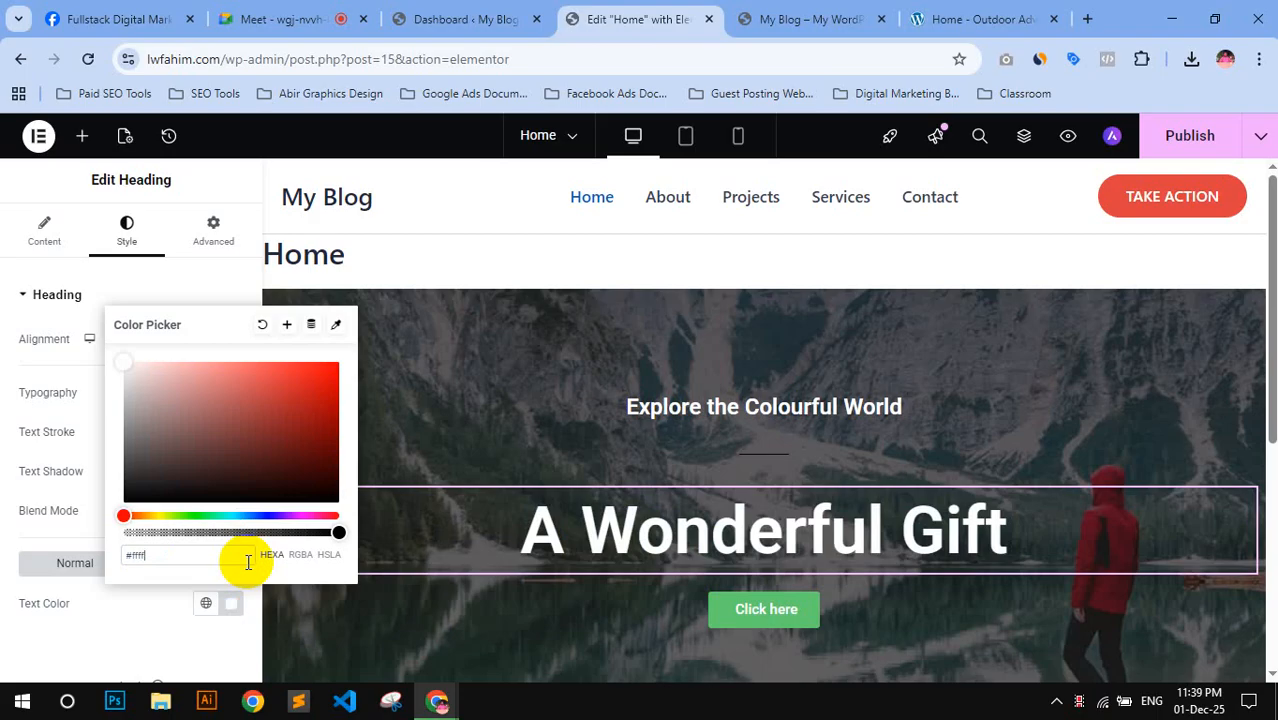
click(800, 548)
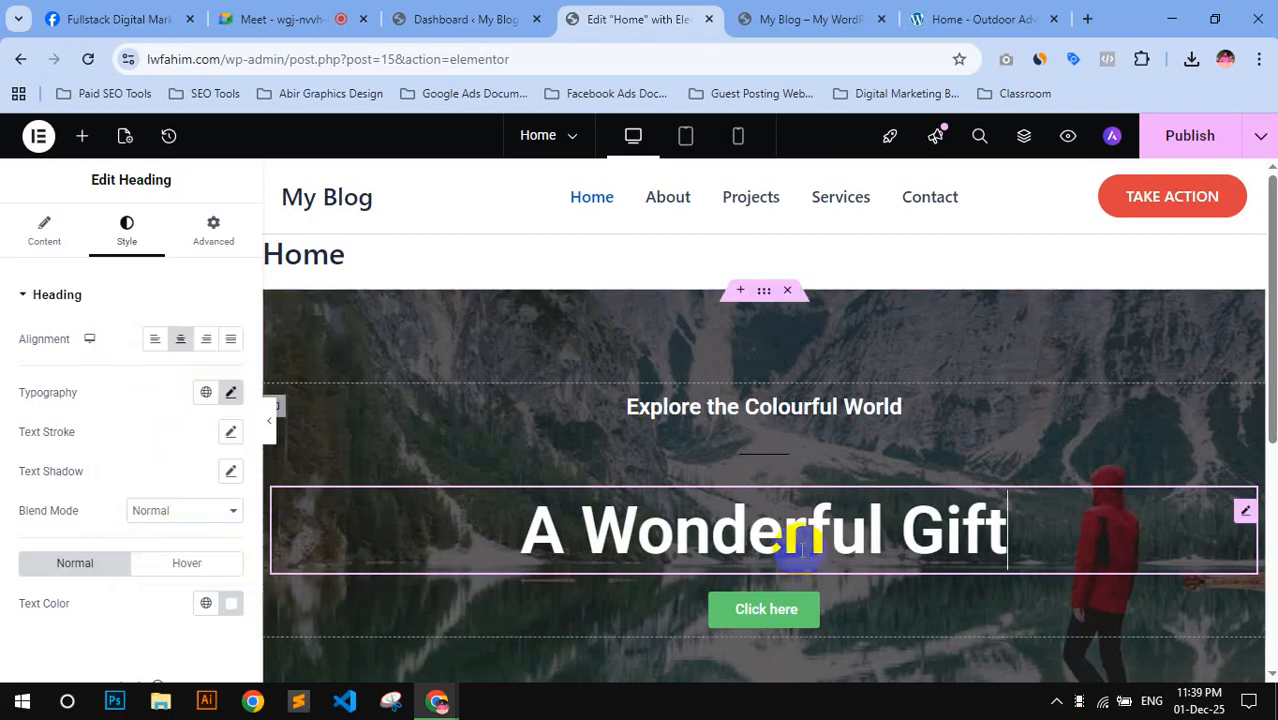
Step: Reduce the divider's gap from 15 to 5 and publish the home page
click(763, 457)
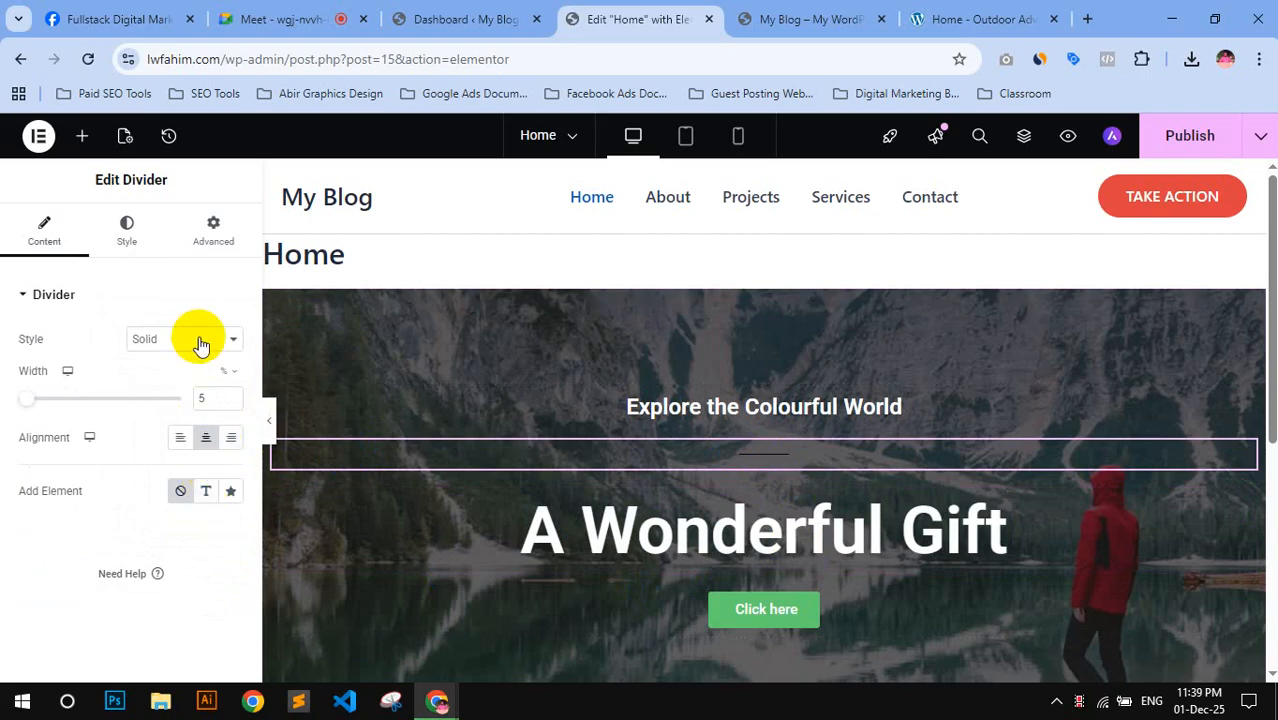
click(127, 232)
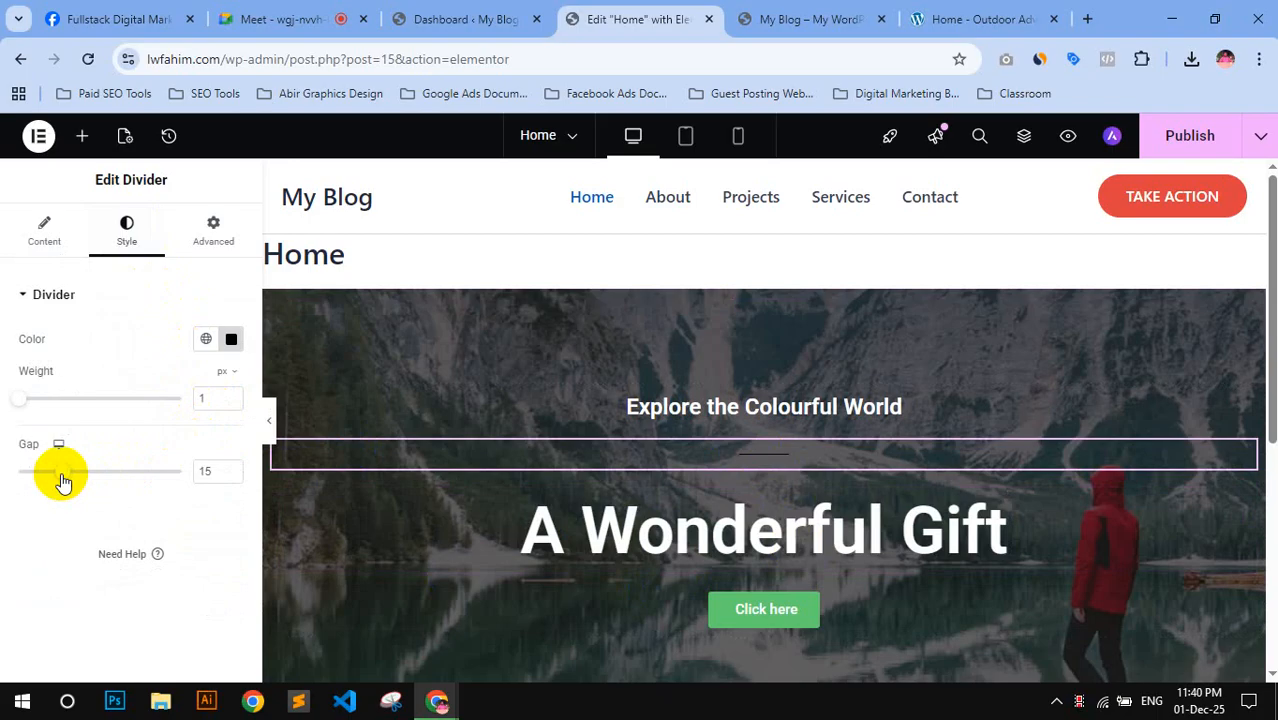
drag(63, 474, 29, 476)
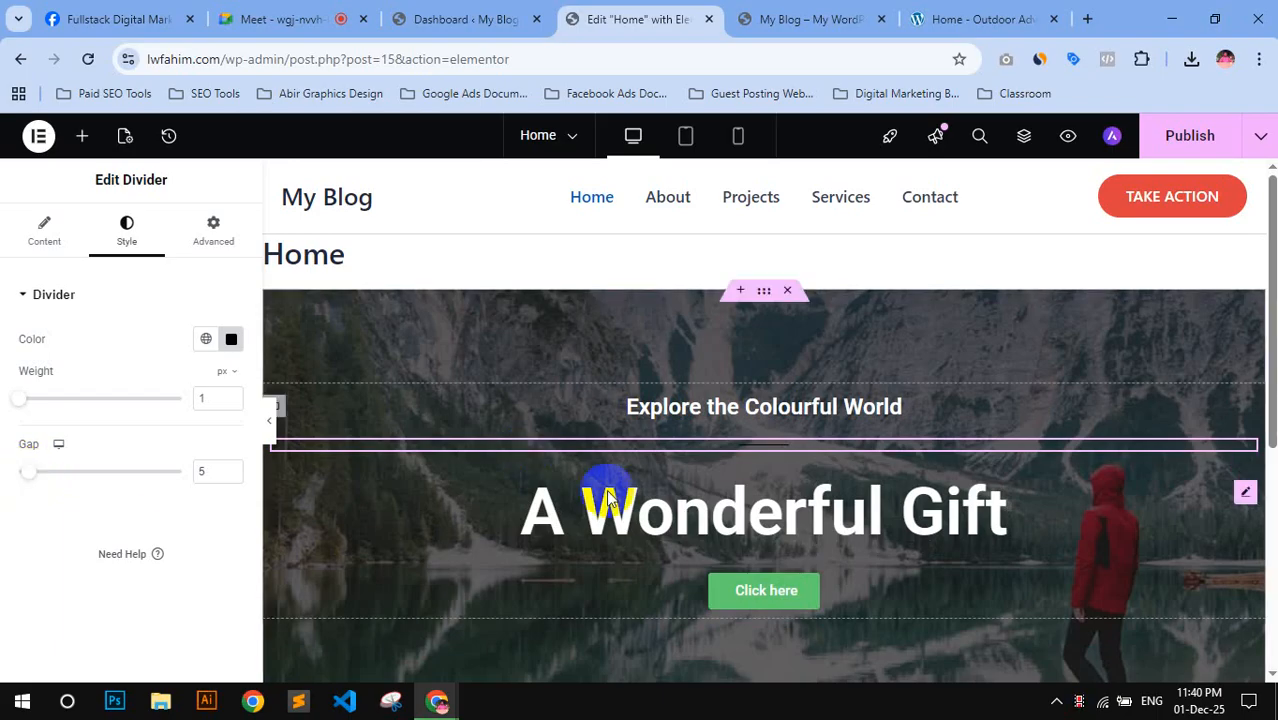
click(1184, 140)
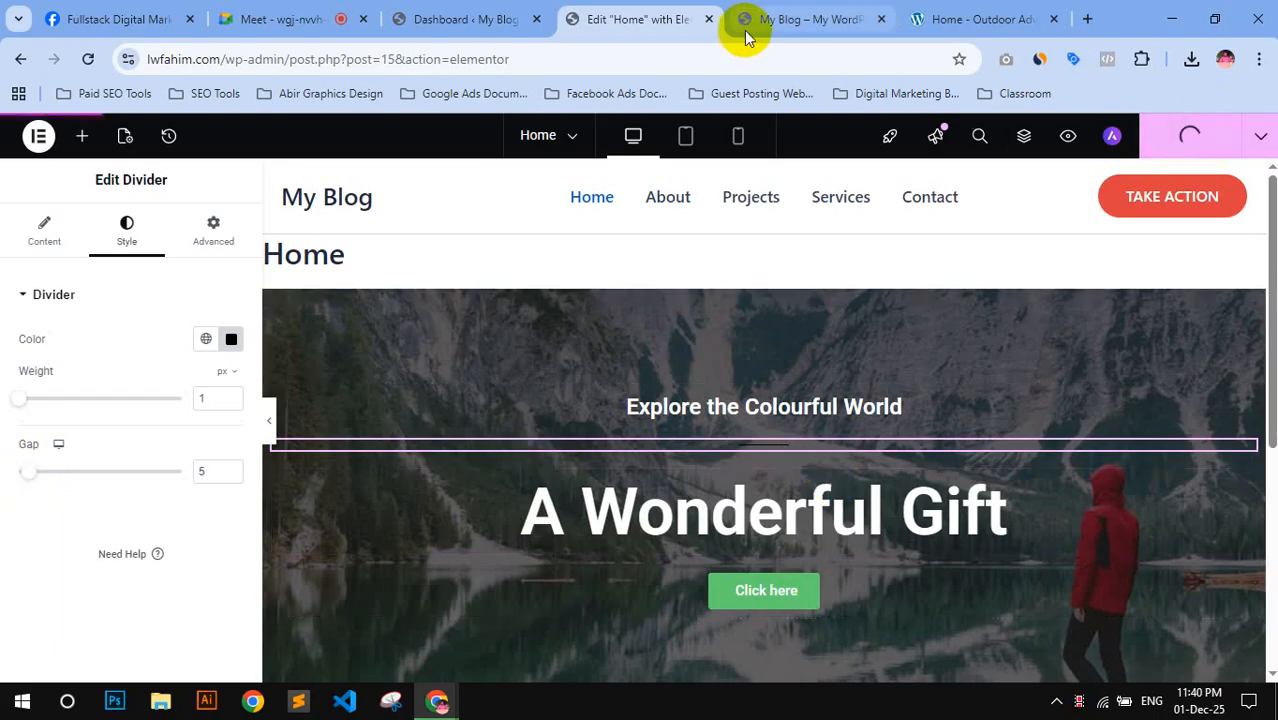
Step: Reload the live home page to see the white-heading hero, then return to Elementor
click(752, 22)
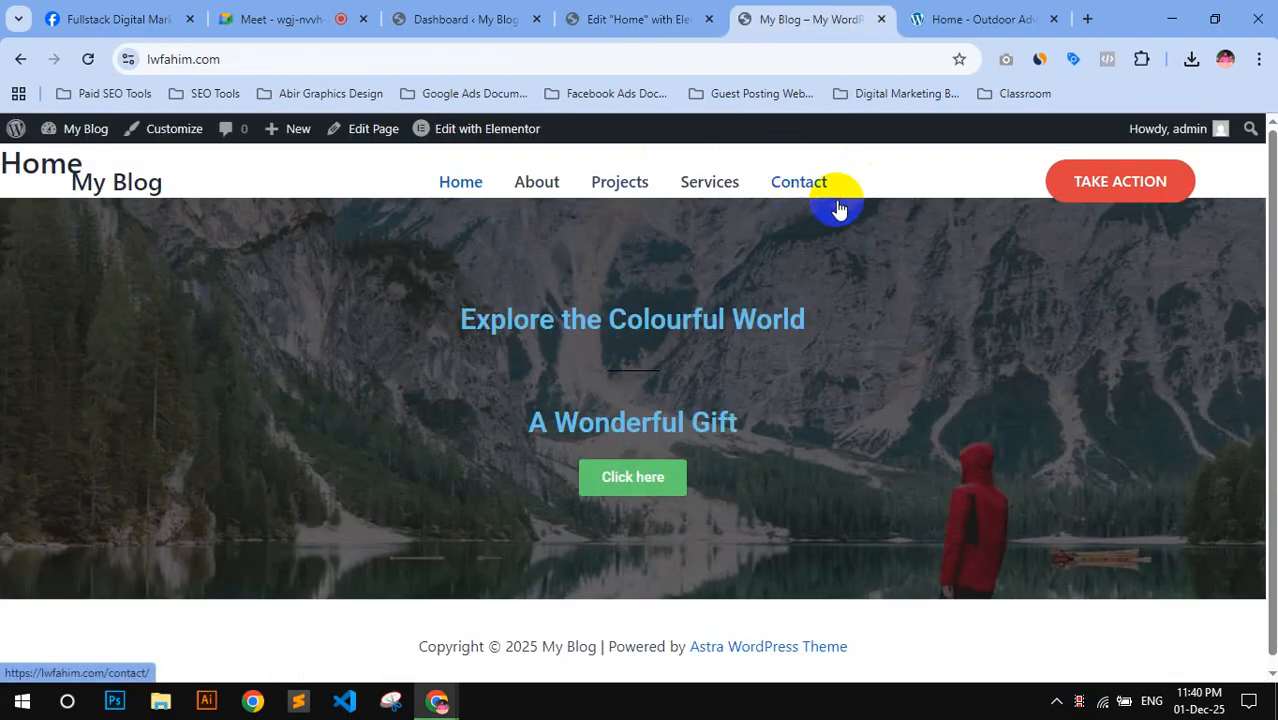
click(88, 59)
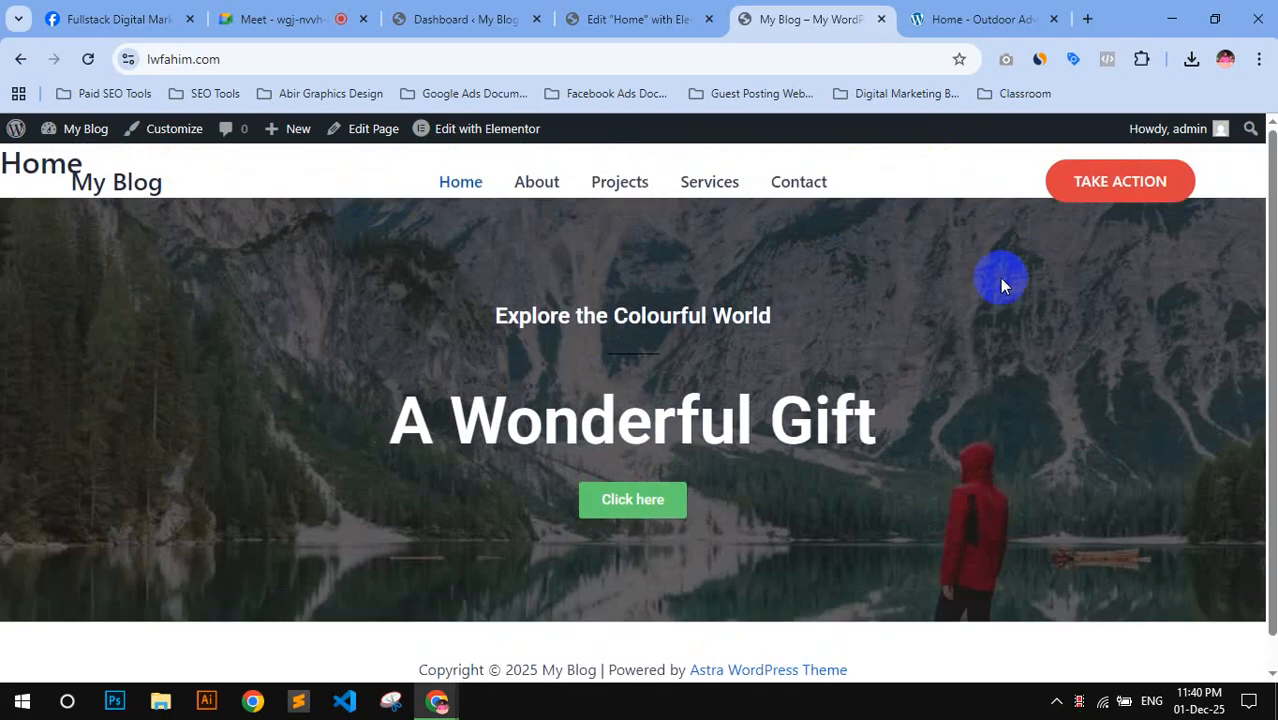
click(657, 14)
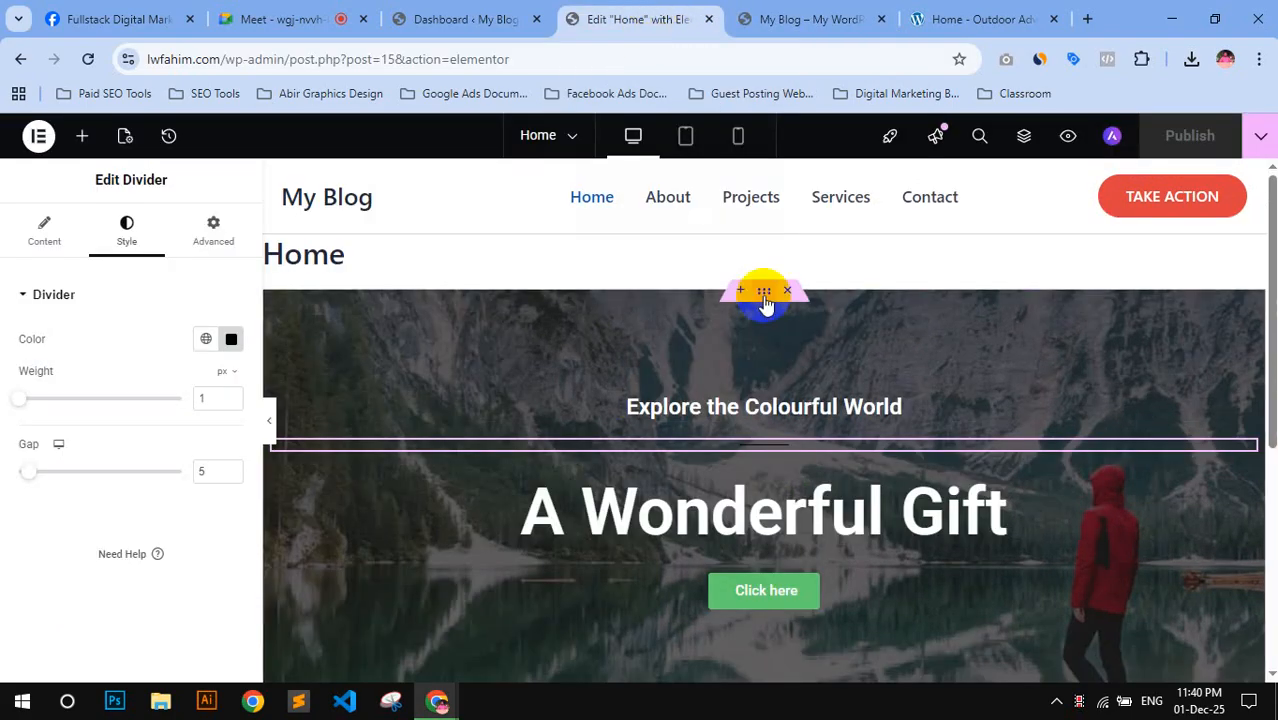
Step: Select the hero's Click here button after comparing with the demo's LEARN MORE button
click(764, 300)
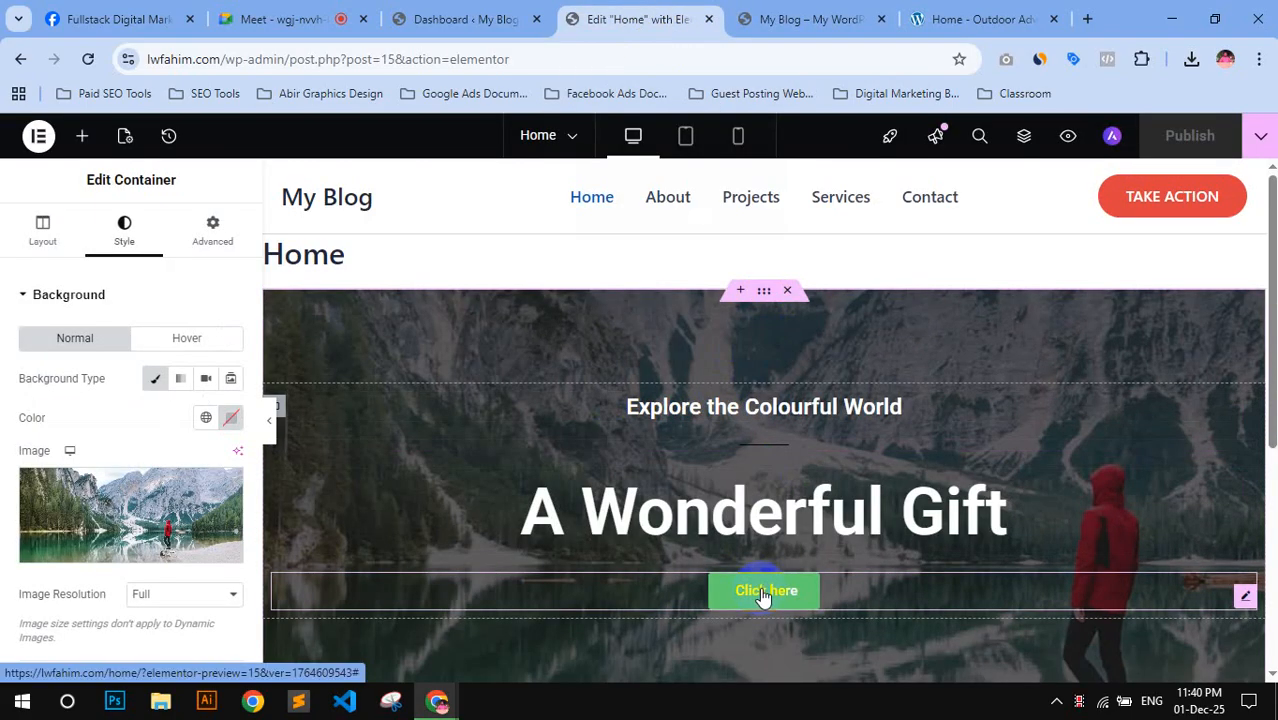
click(764, 591)
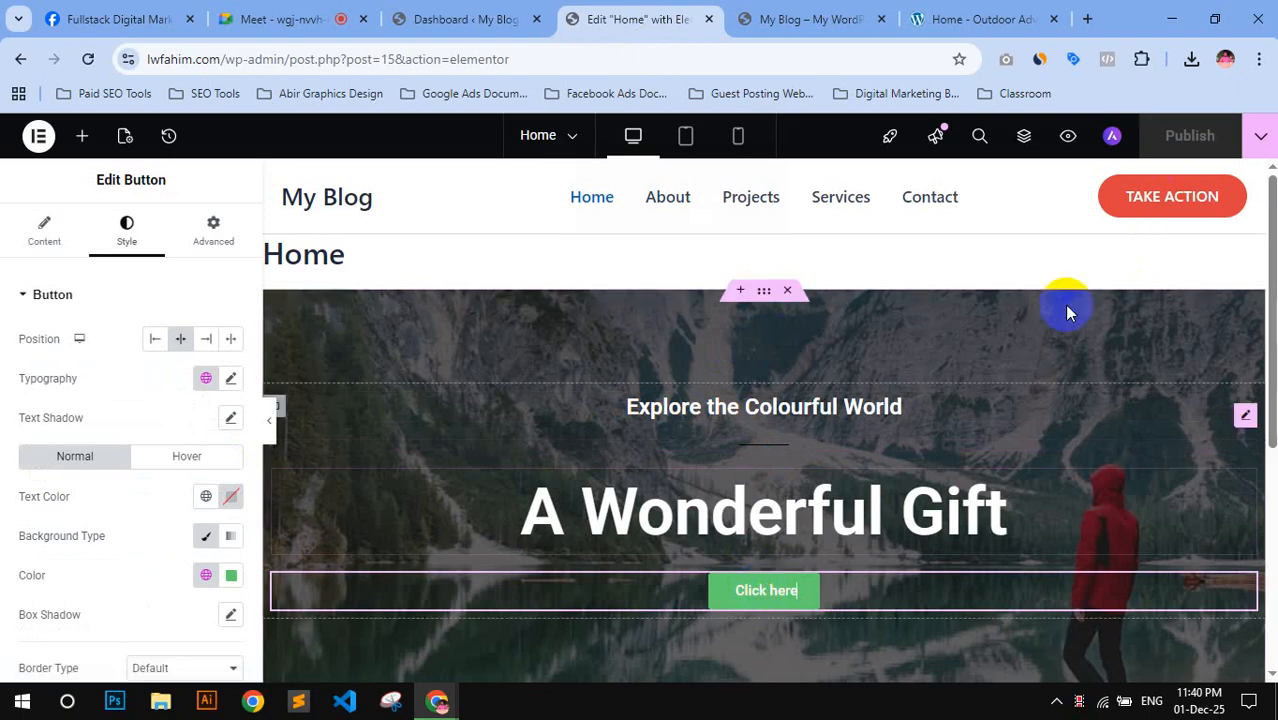
click(958, 18)
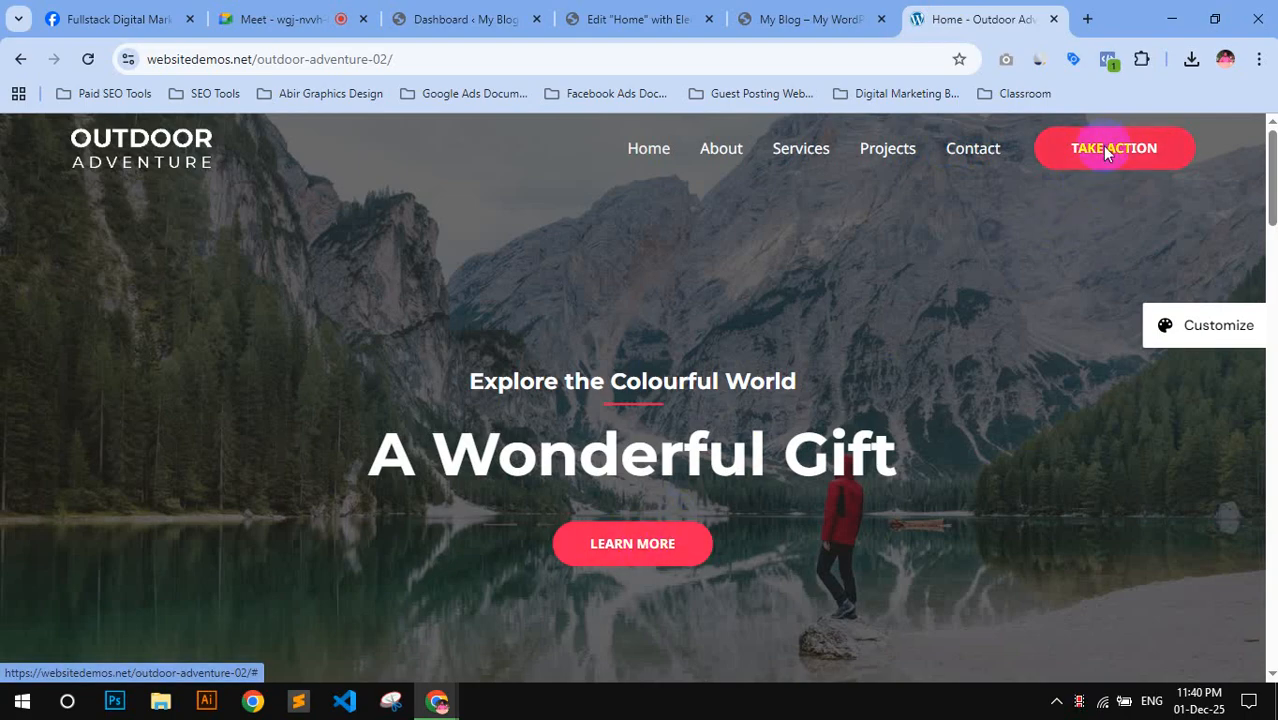
click(655, 16)
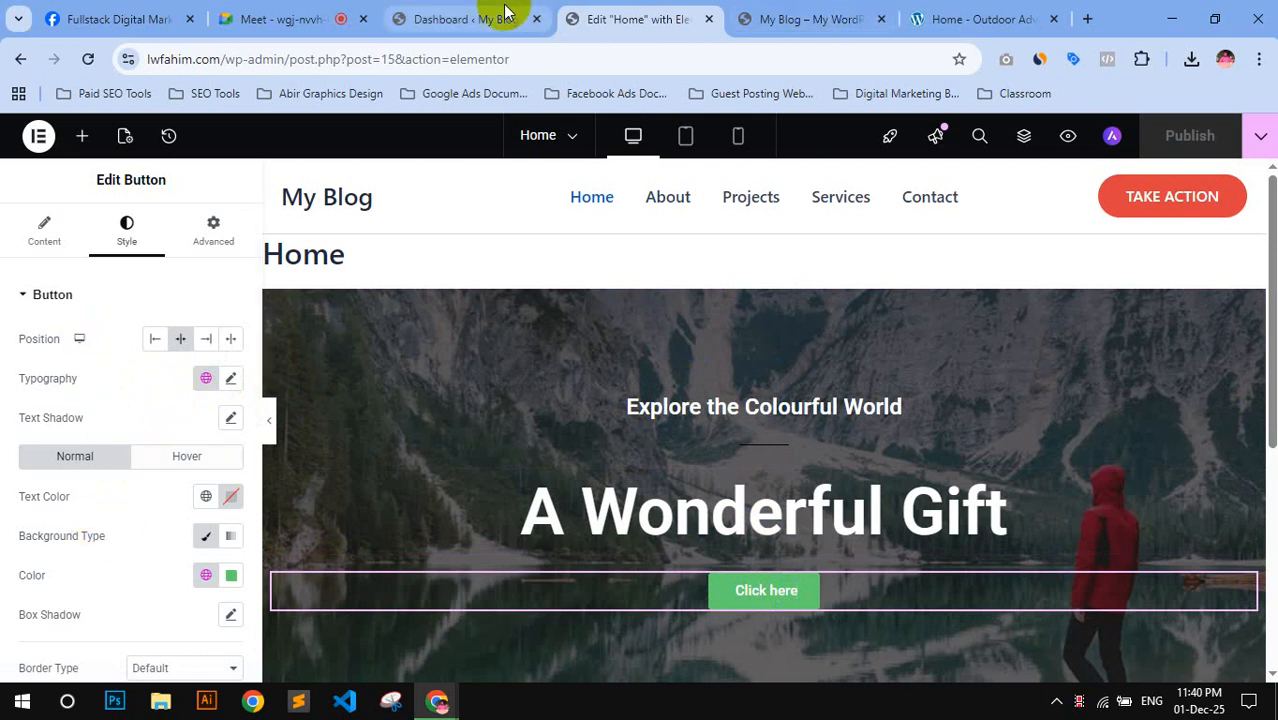
click(988, 16)
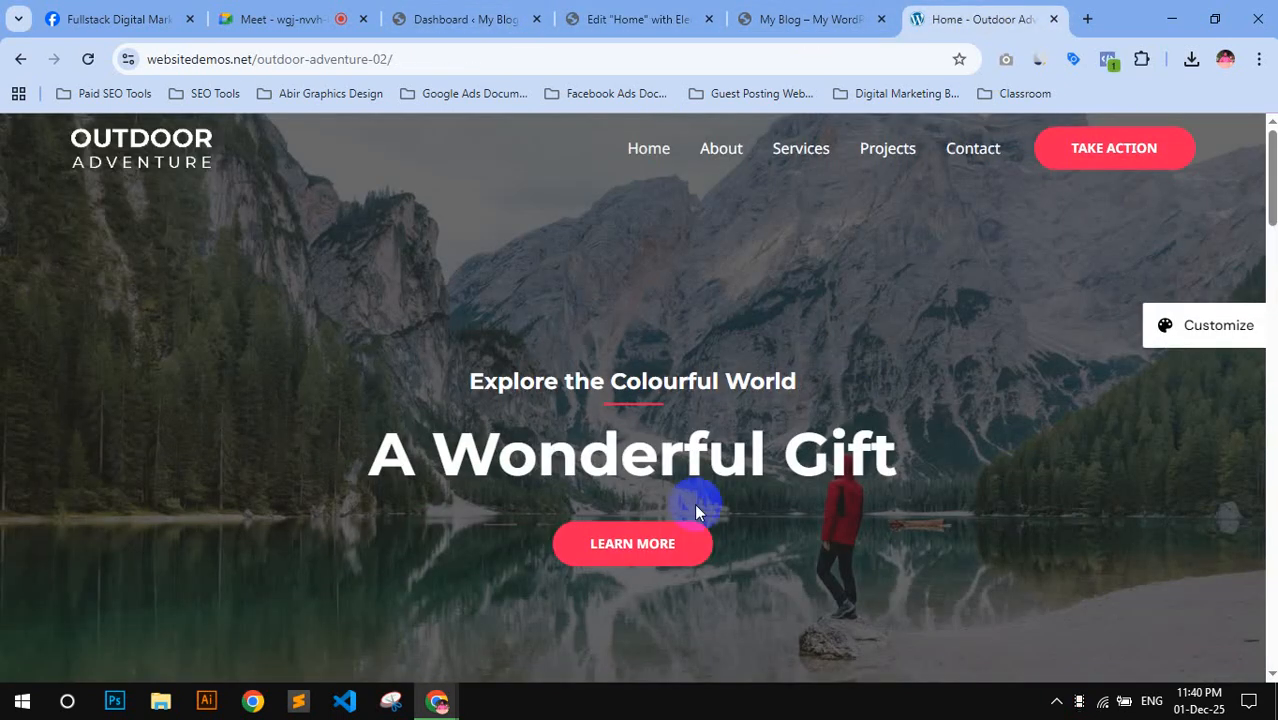
click(458, 17)
click(634, 17)
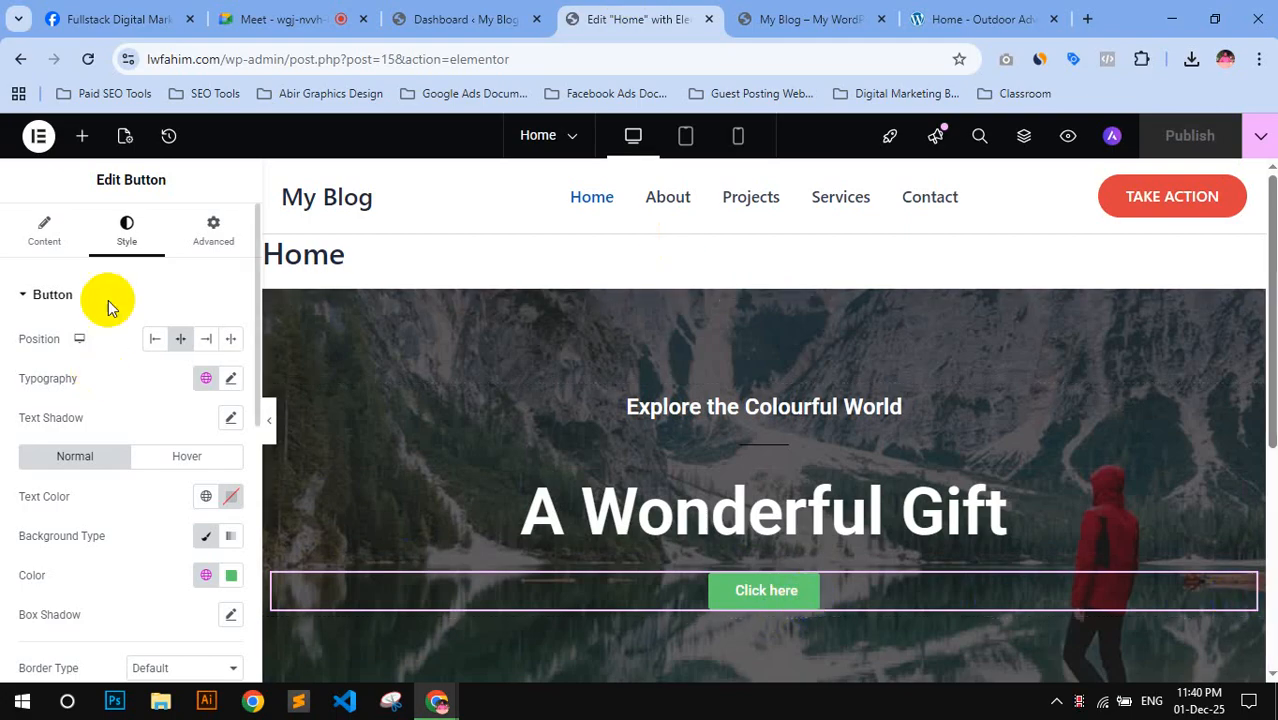
click(52, 230)
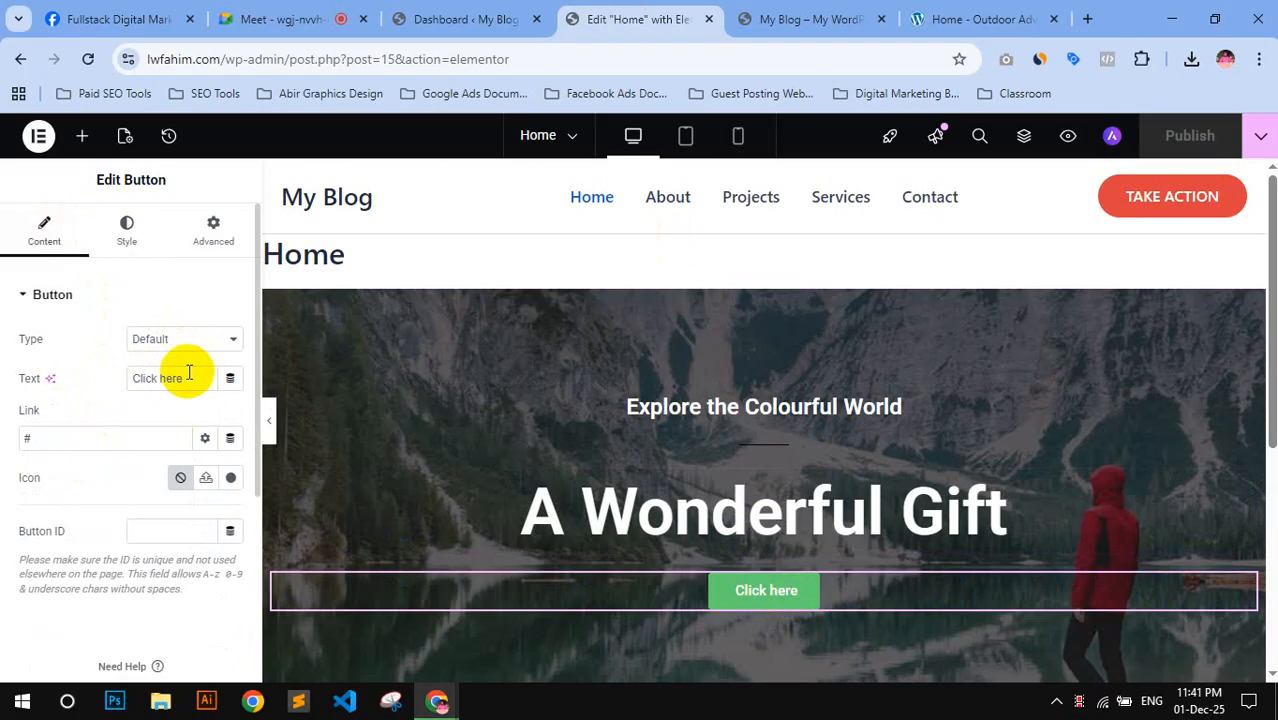
Step: Replace the button label 'Click here' with 'learn more'
drag(186, 380, 126, 384)
text(lea)
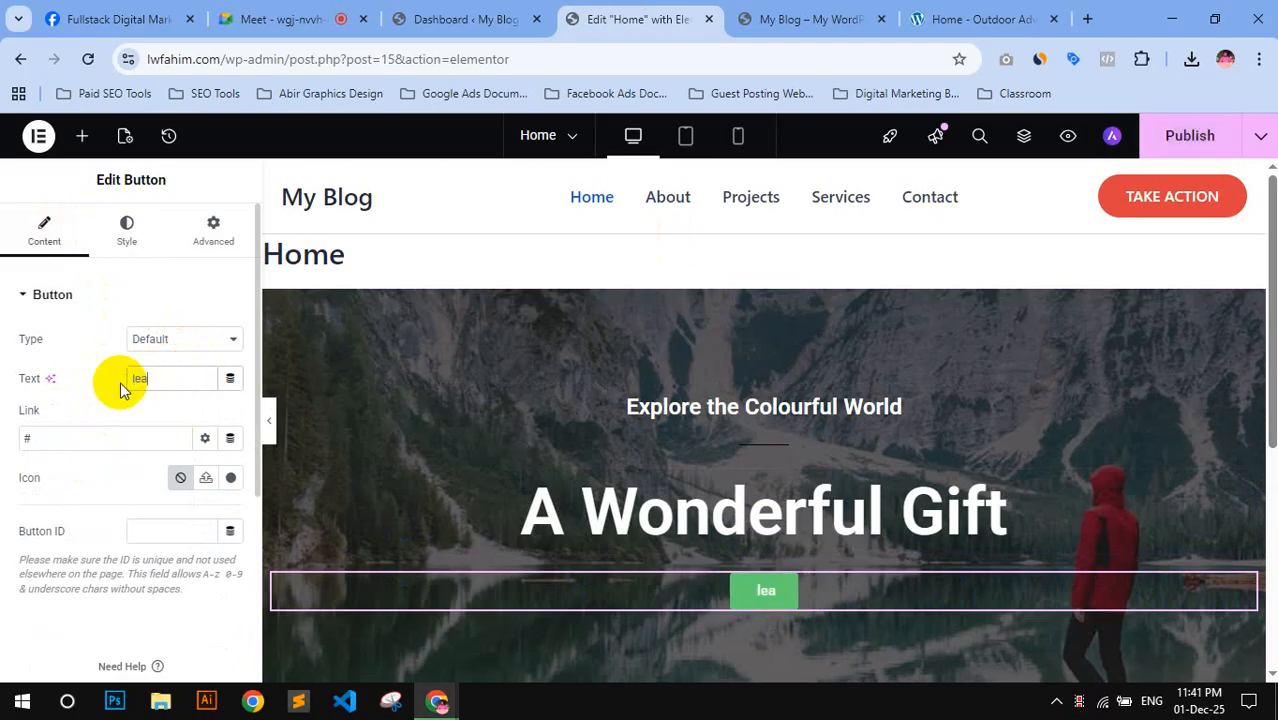
text(rn more)
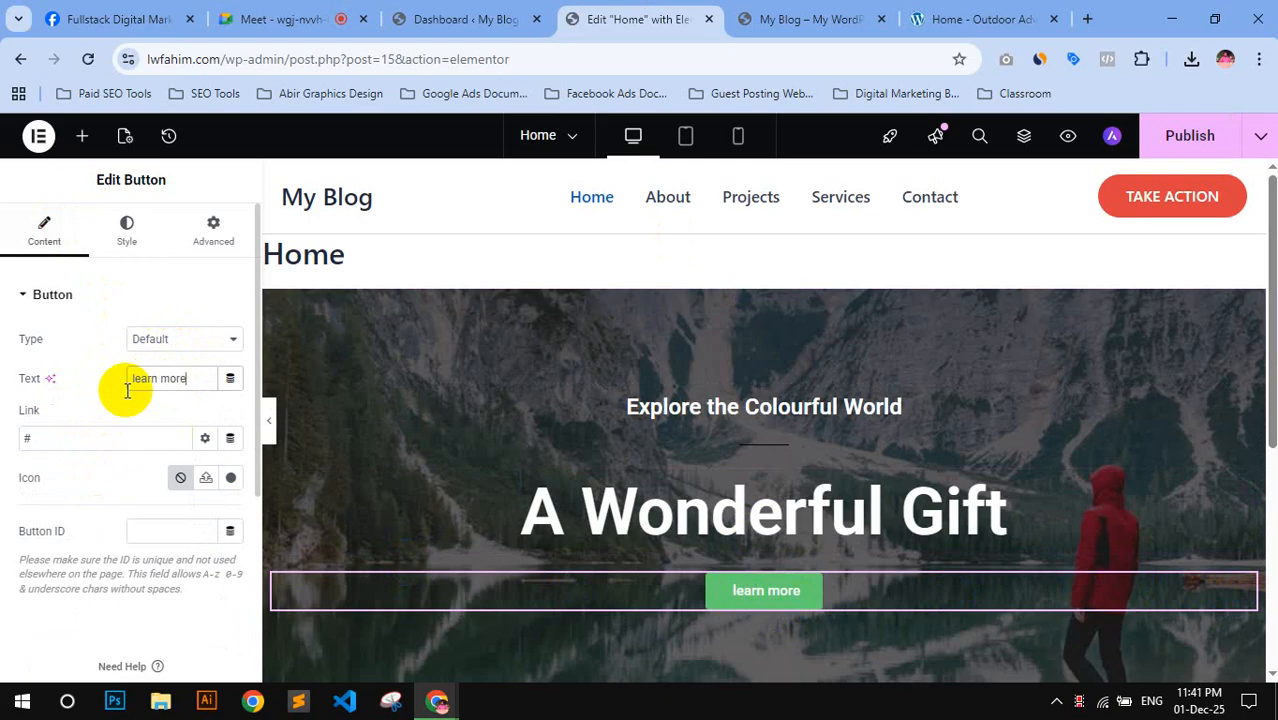
click(137, 245)
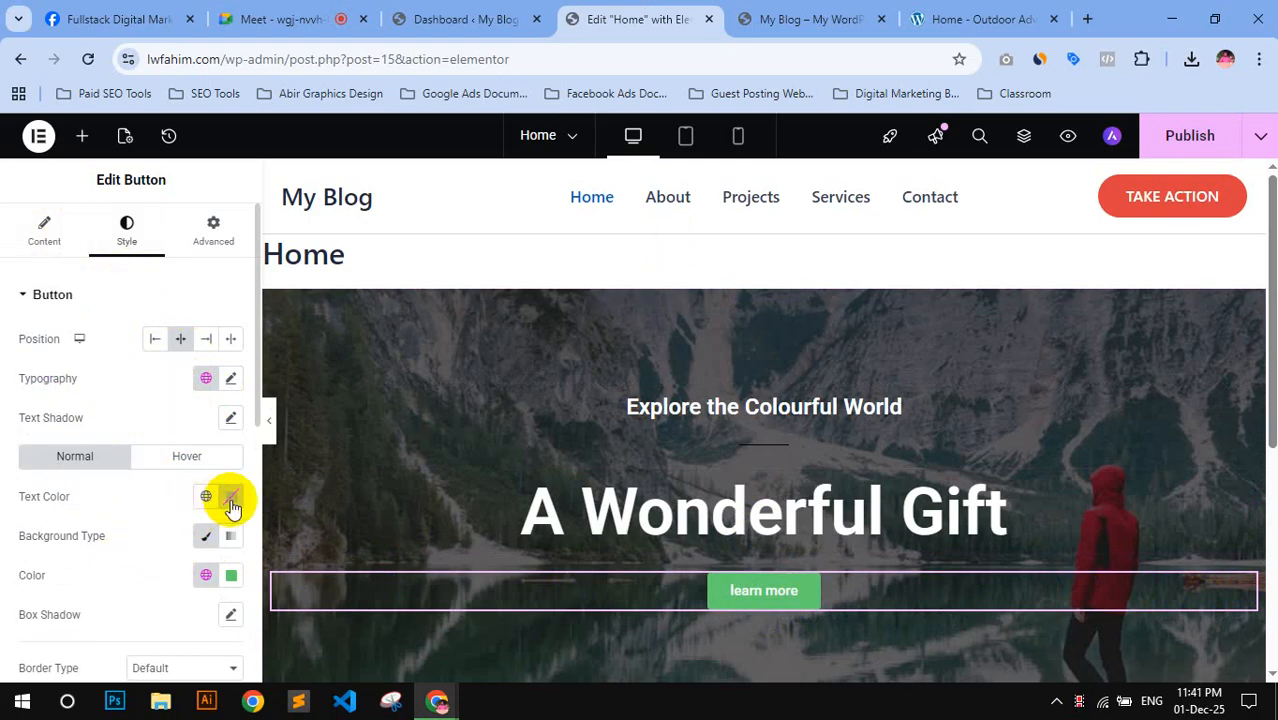
Step: Change the learn more button's Classic background colour from green to dark red #AA2828, then go to the Dashboard
click(205, 536)
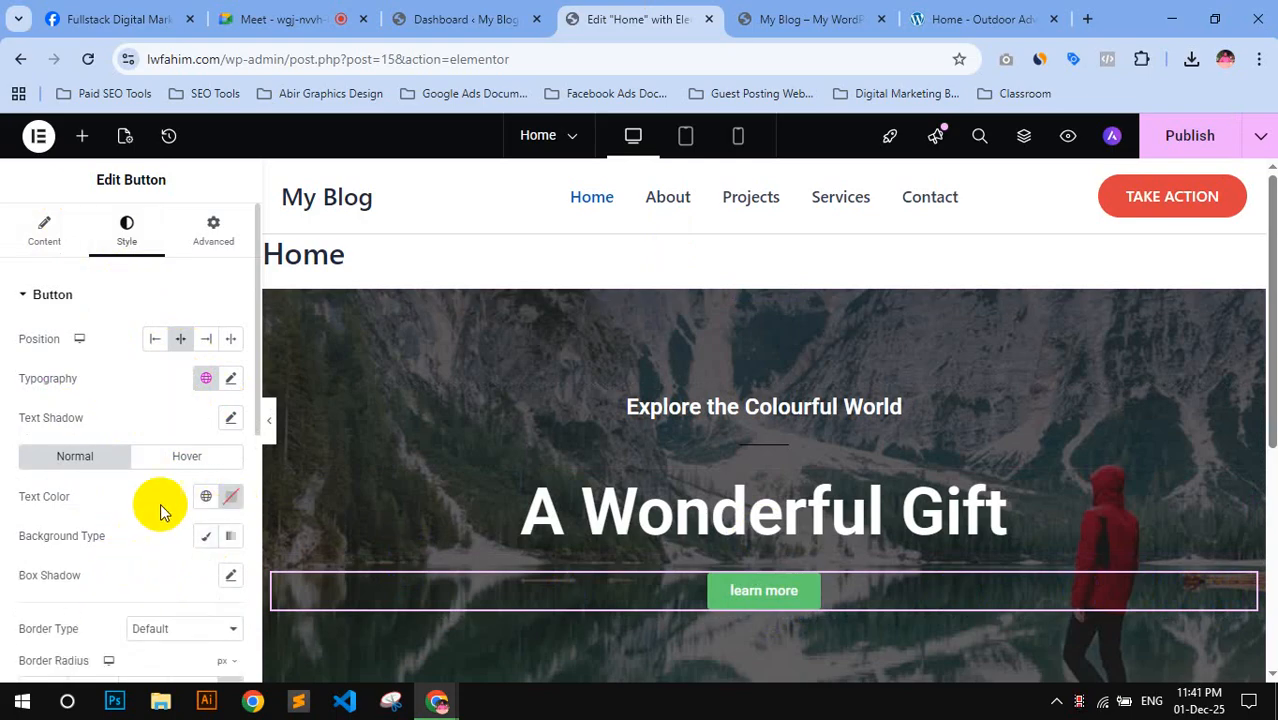
scroll(200, 499, down, 2)
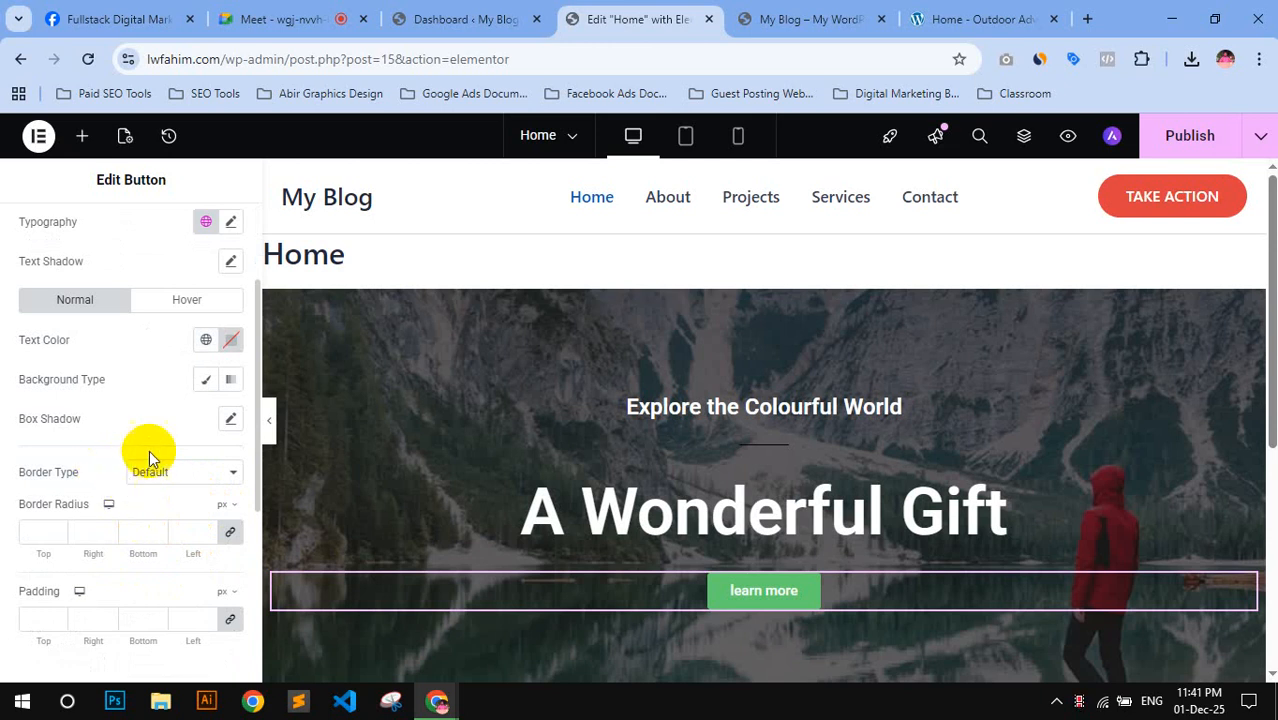
scroll(163, 393, down, 2)
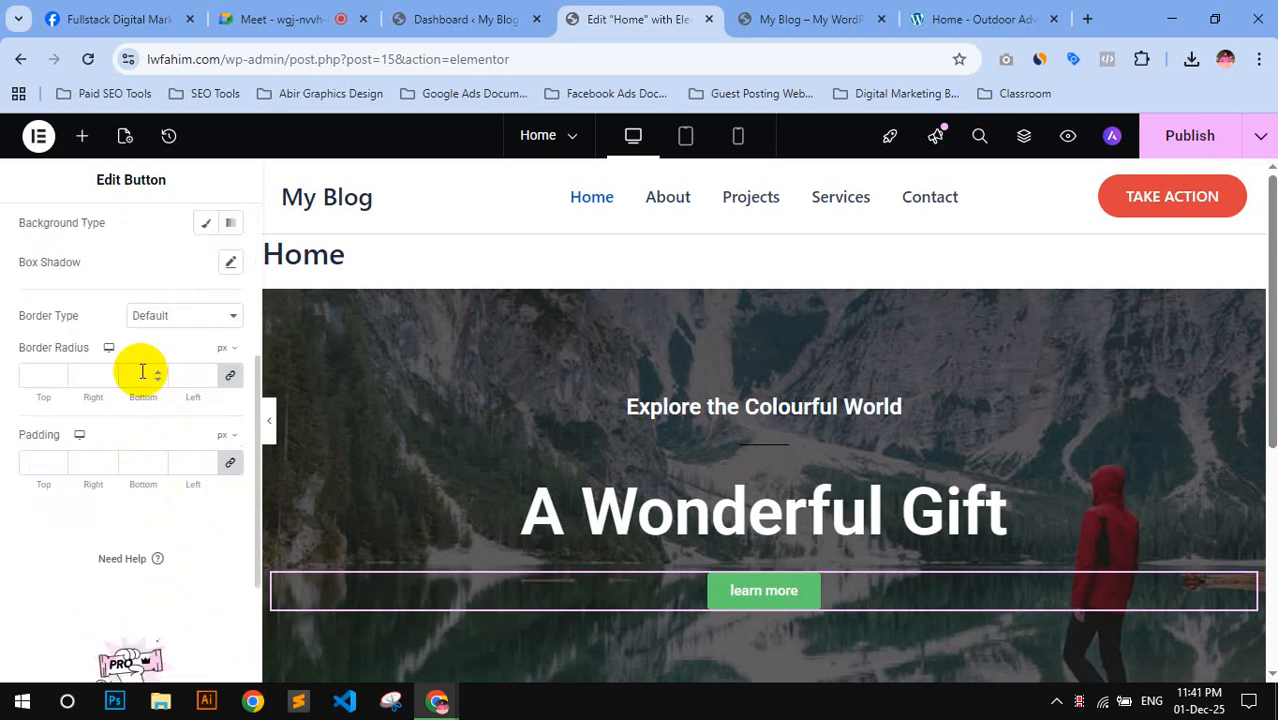
scroll(142, 372, up, 2)
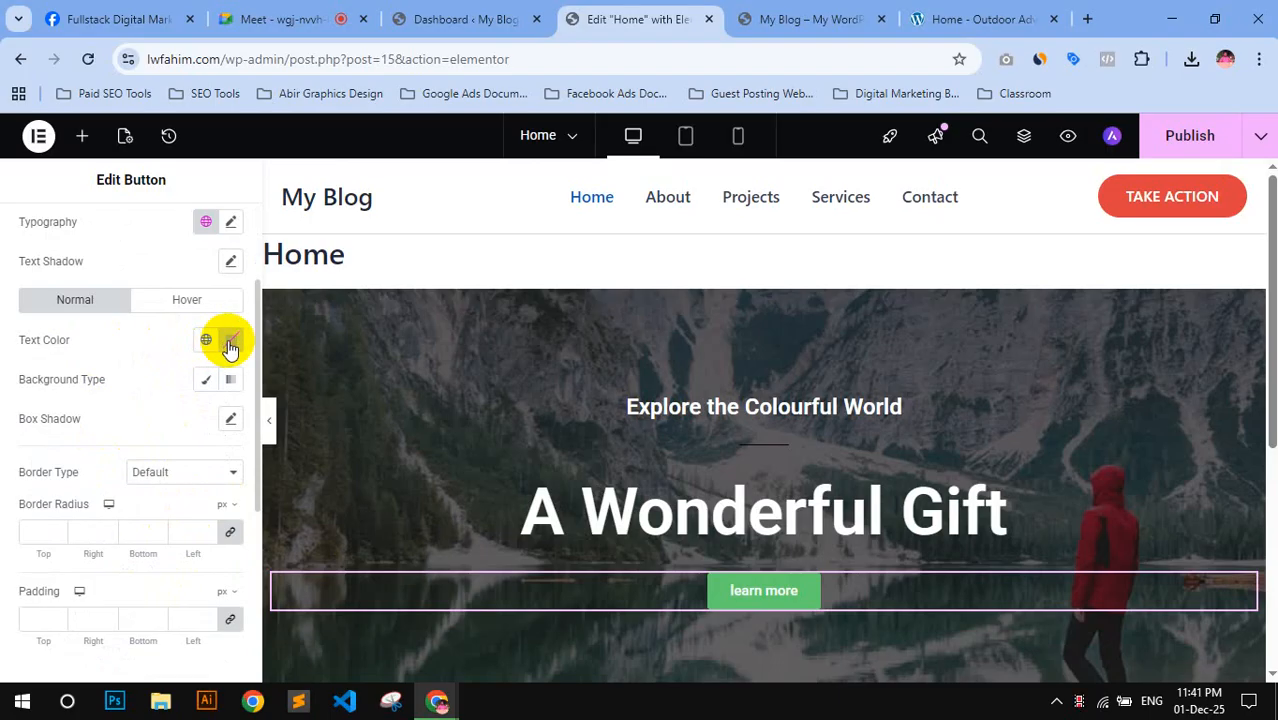
click(204, 380)
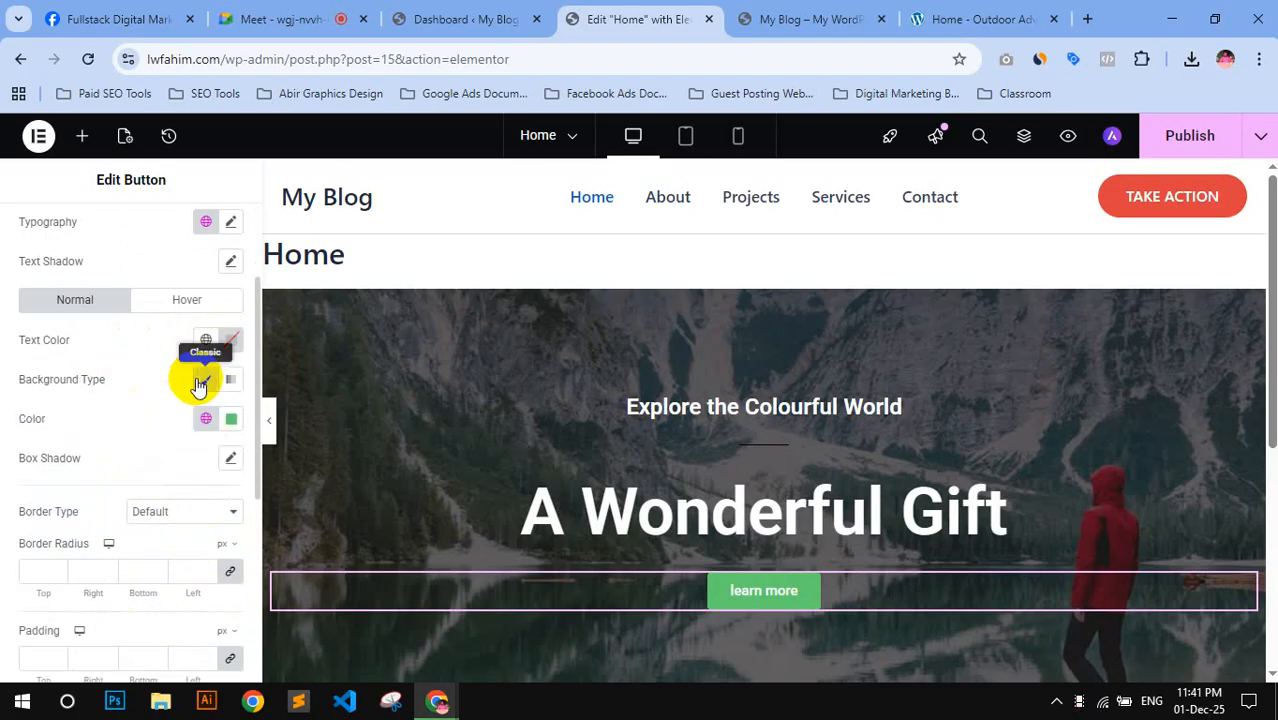
click(231, 419)
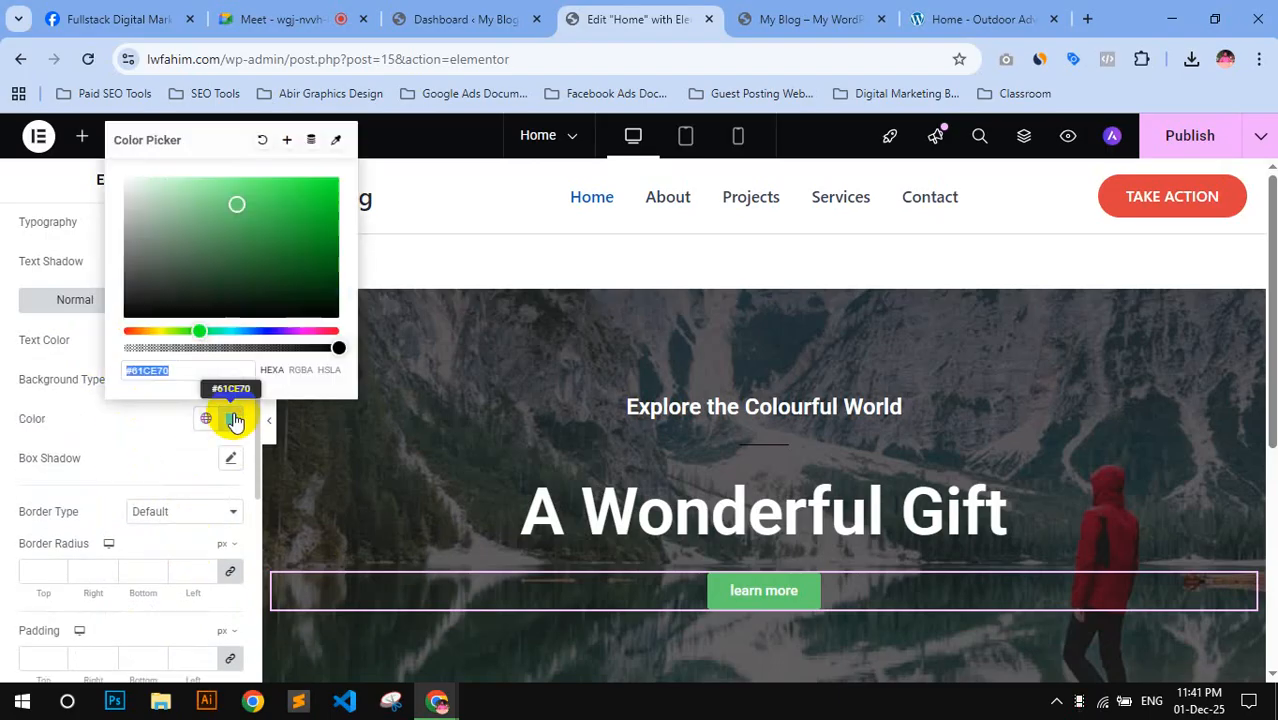
click(205, 243)
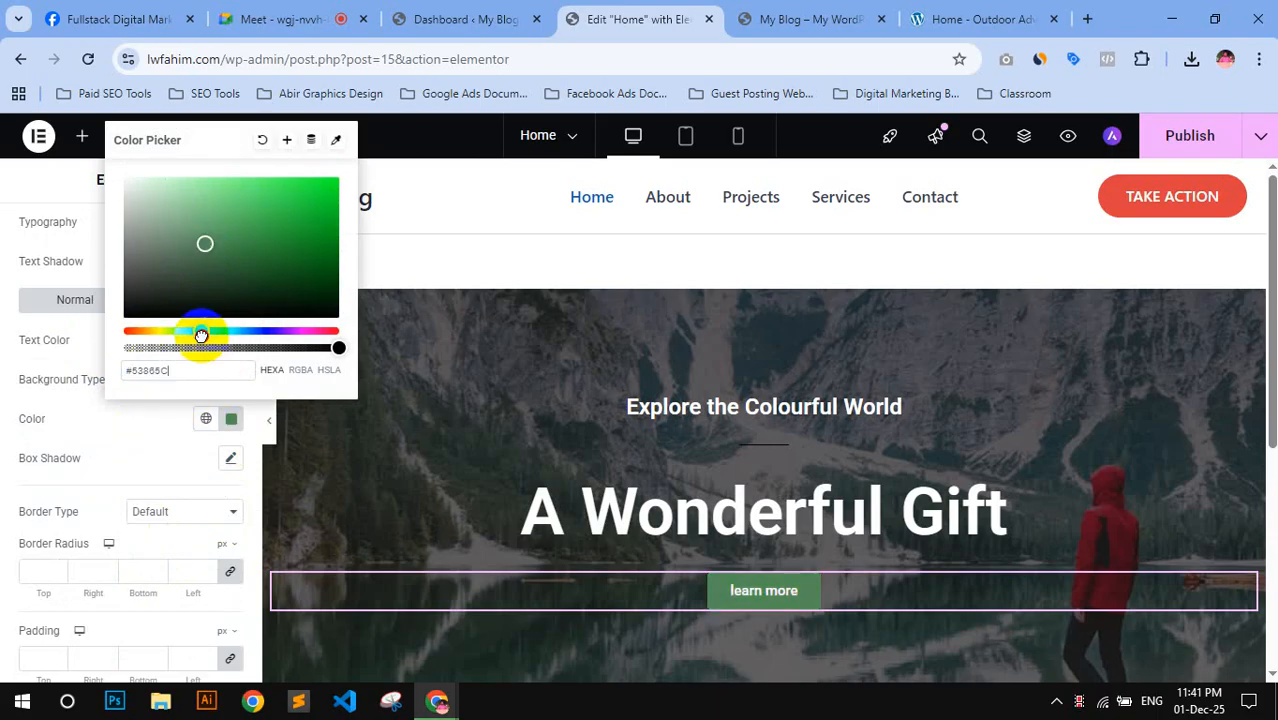
drag(201, 335, 123, 333)
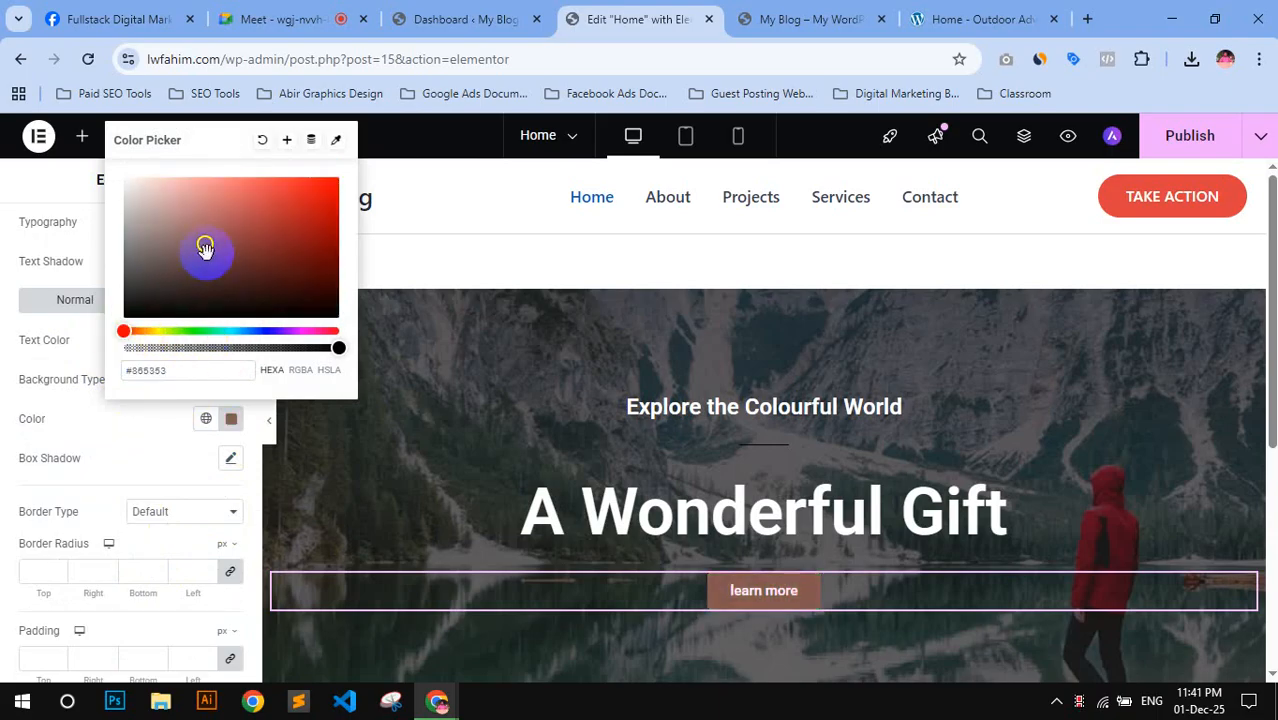
drag(217, 244, 287, 224)
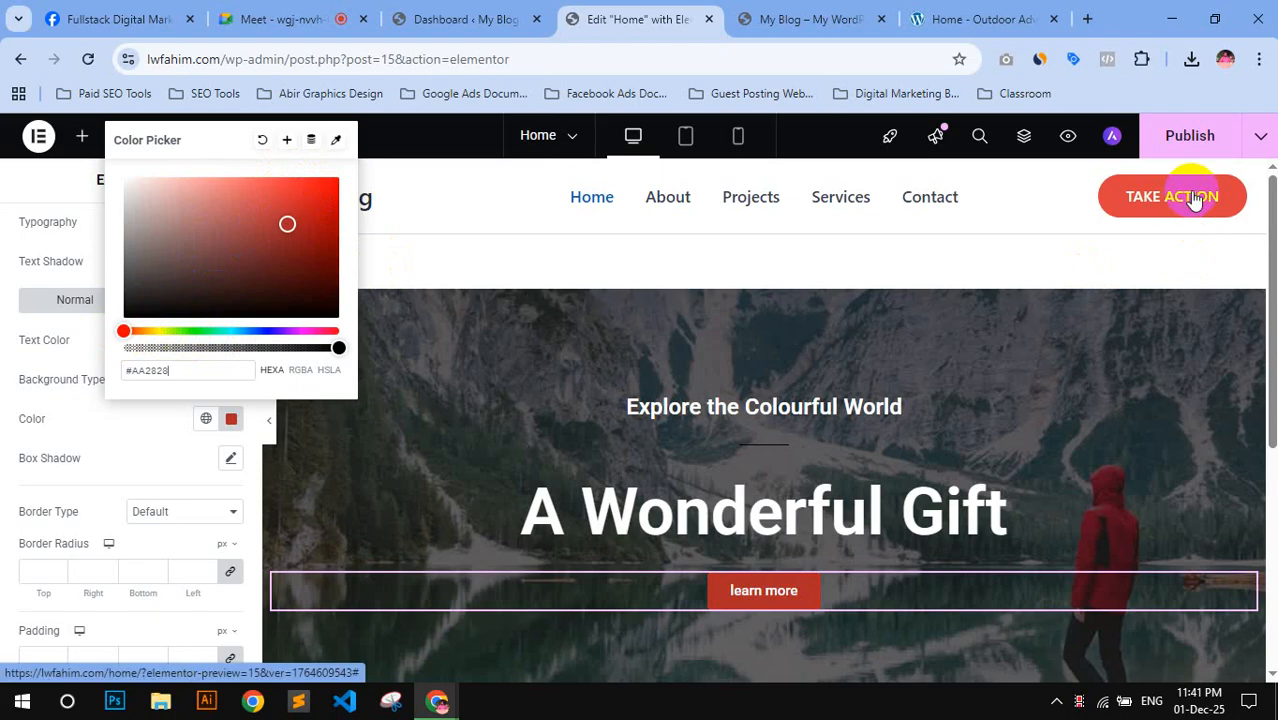
click(445, 19)
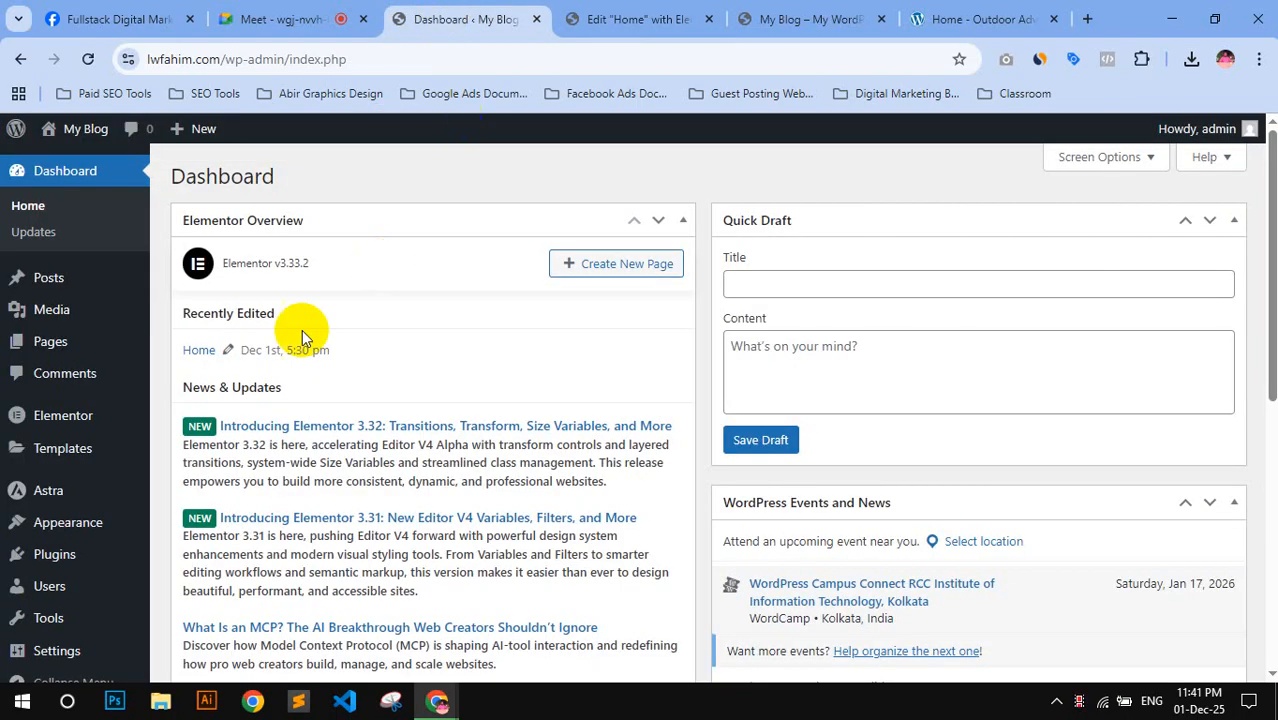
Step: Open the Customizer's header builder and the TAKE ACTION button's settings
mouse_move(128, 528)
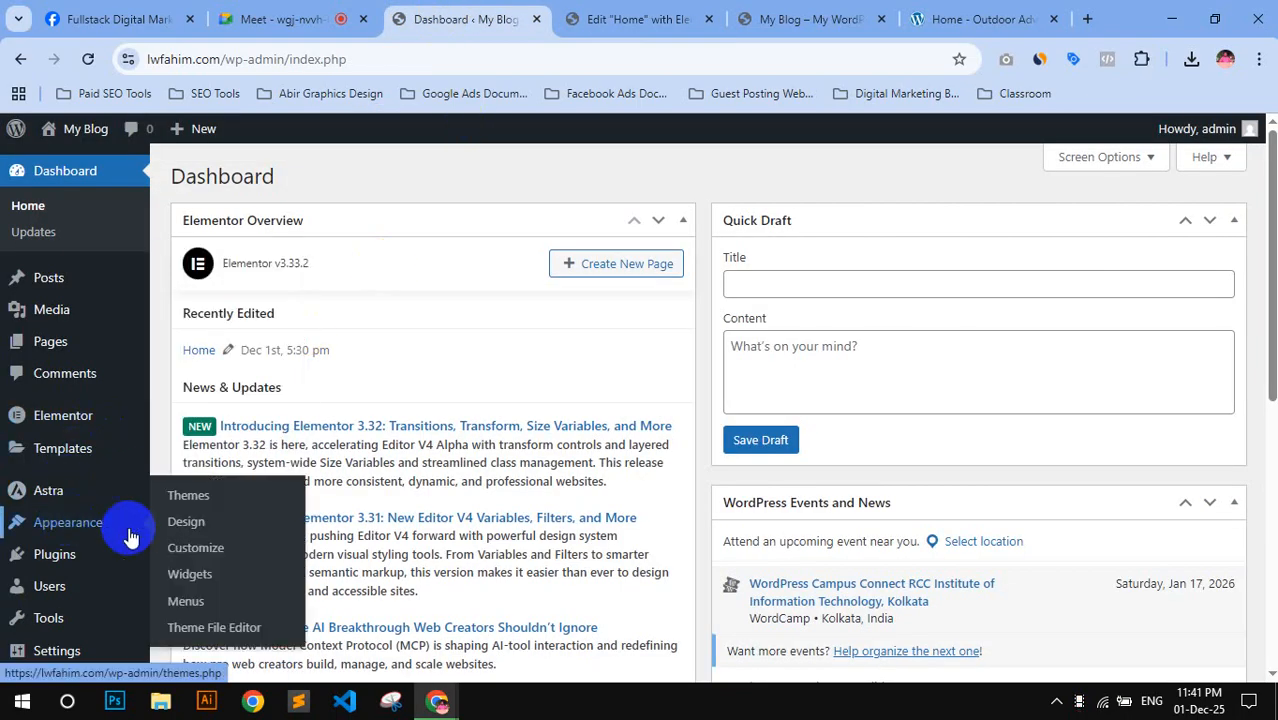
click(192, 552)
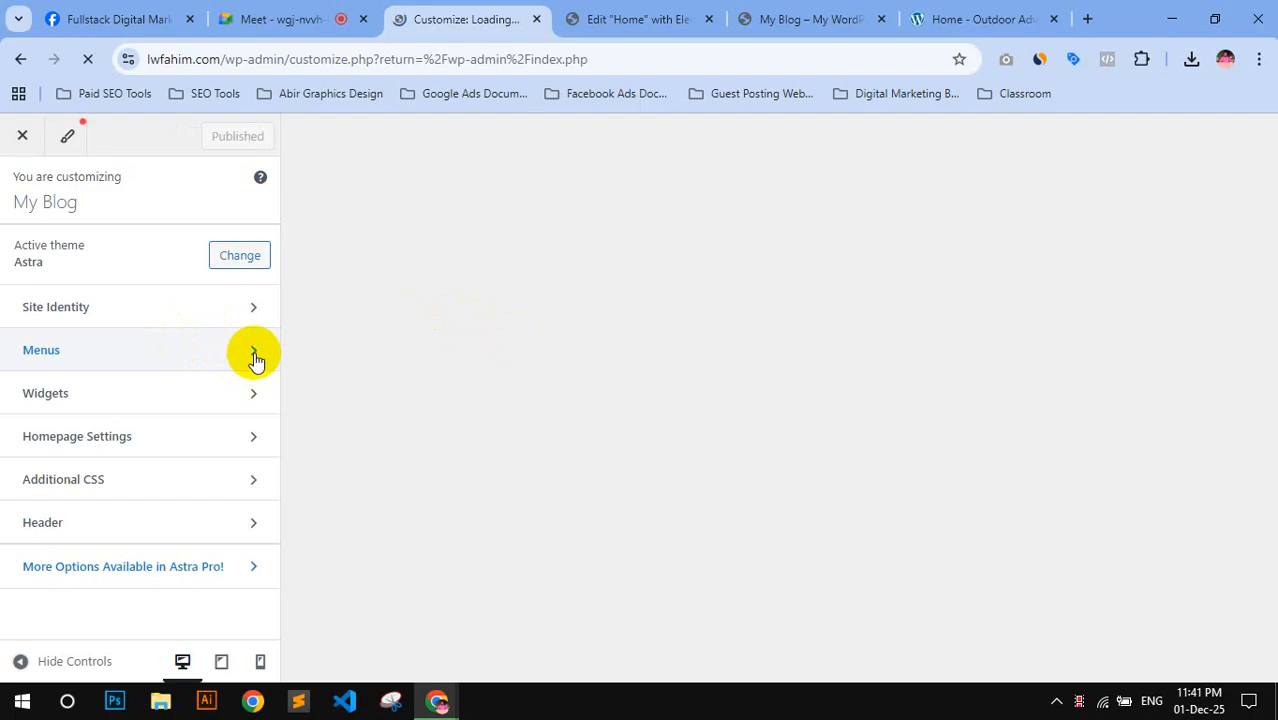
click(254, 358)
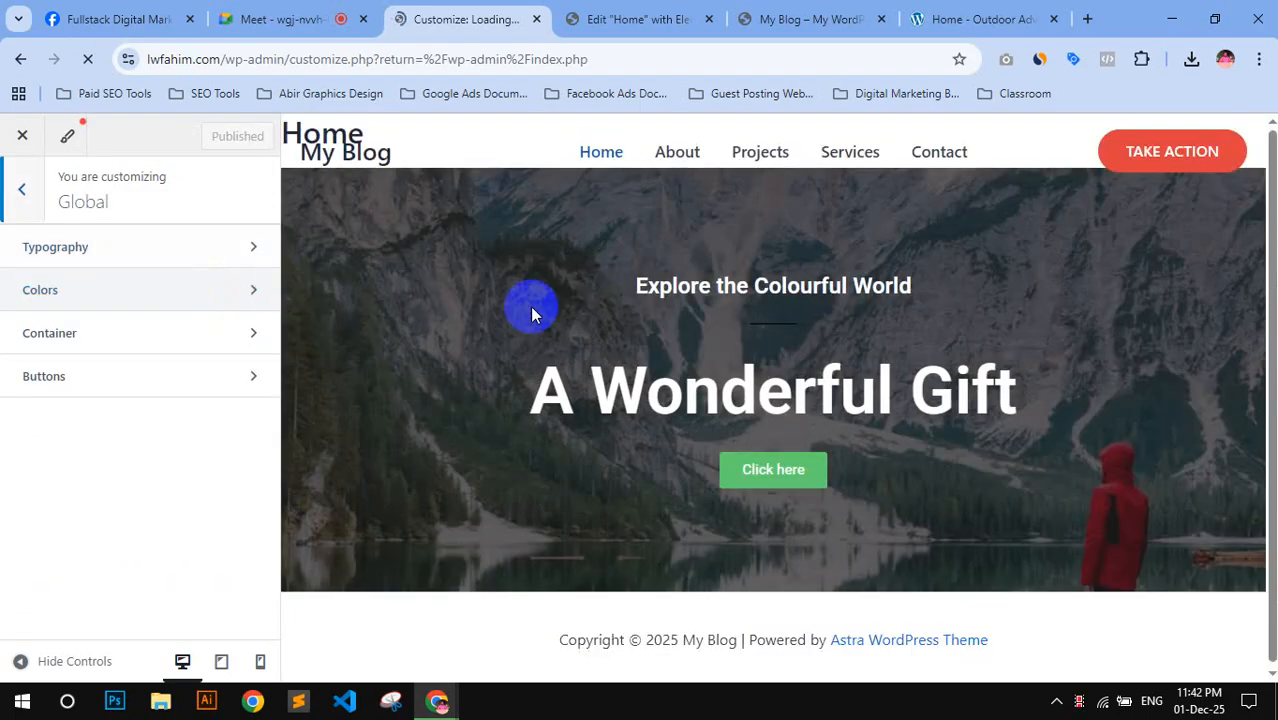
click(1110, 135)
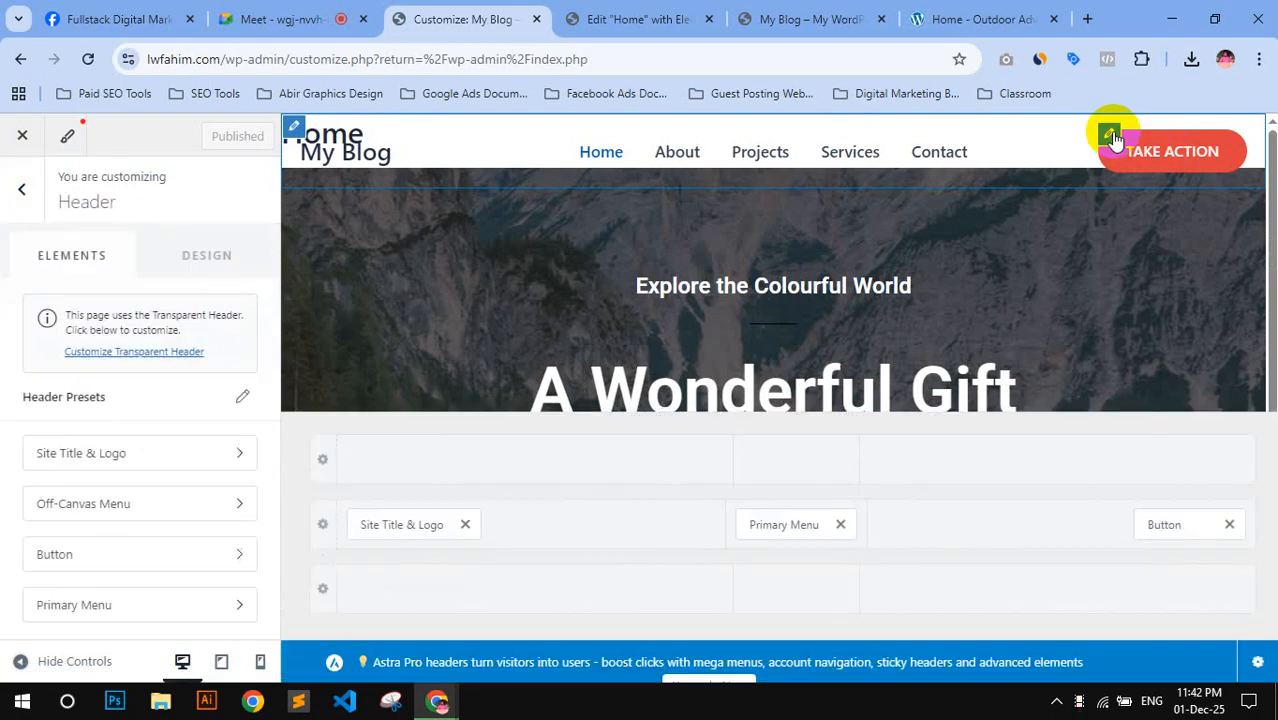
click(1110, 134)
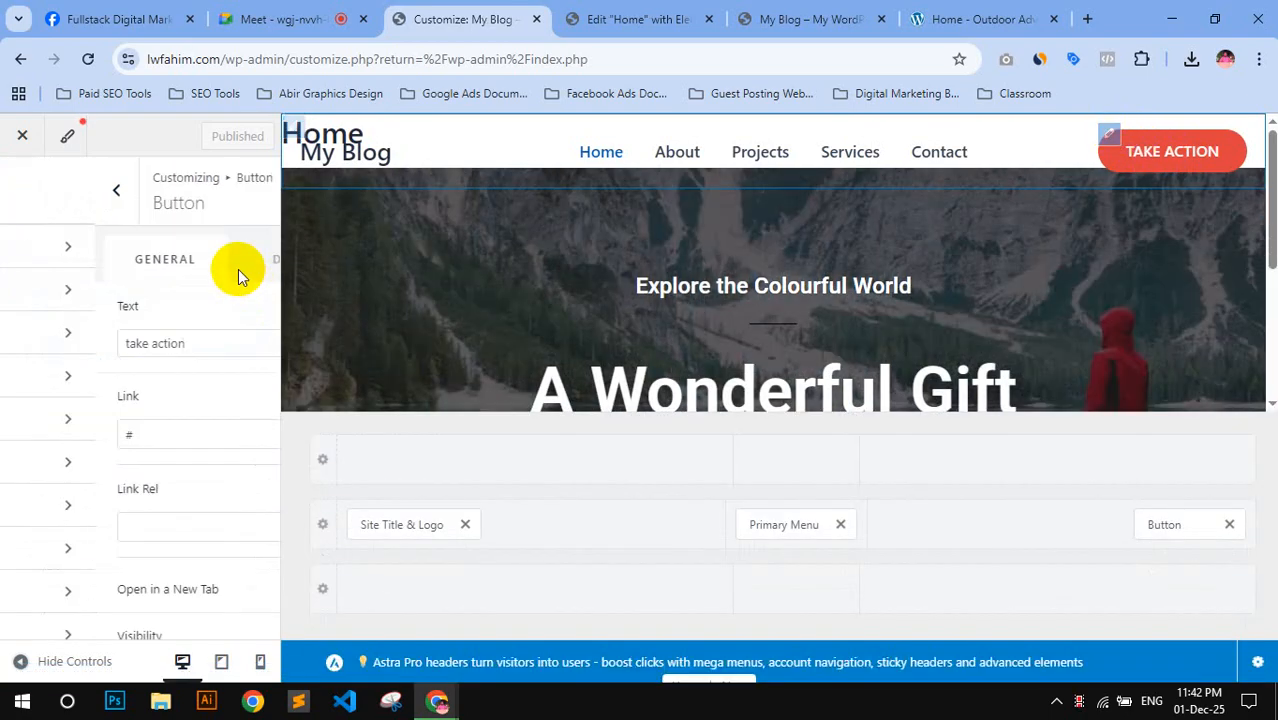
Step: Copy the header button's Design background colour hex DD4040 and return to the Home editor
scroll(117, 486, down, 1)
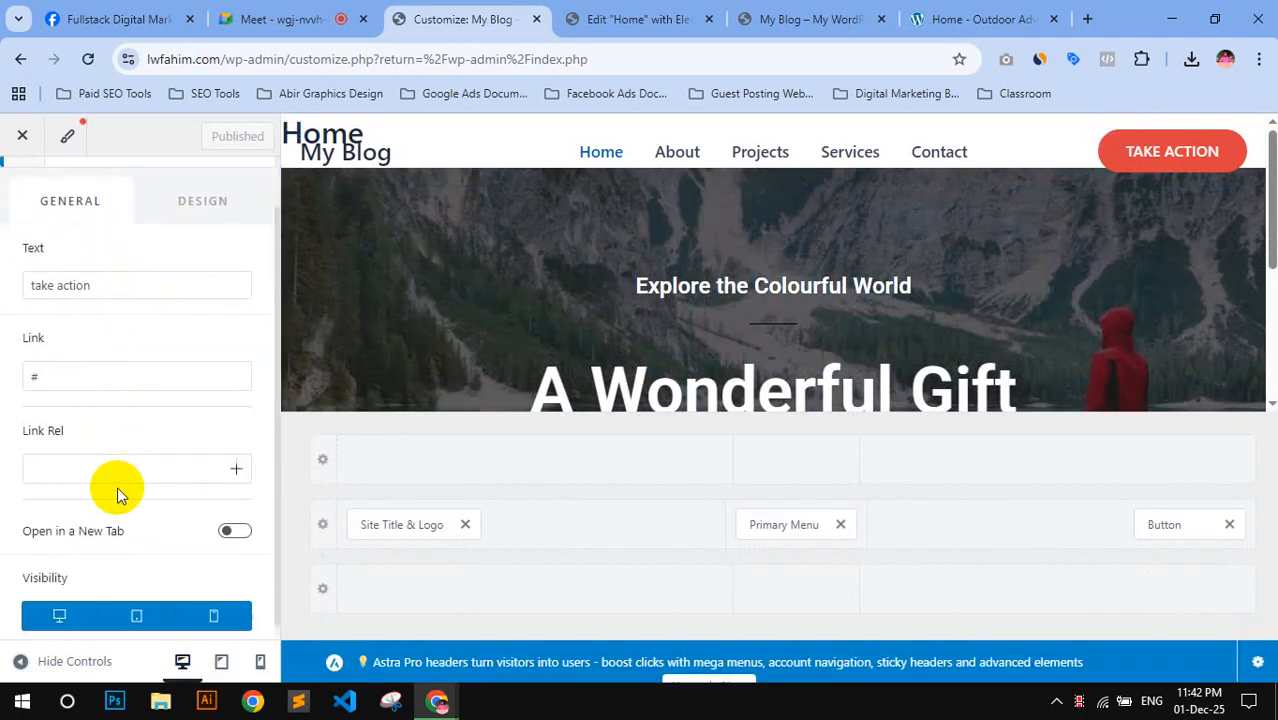
scroll(117, 486, up, 1)
click(195, 260)
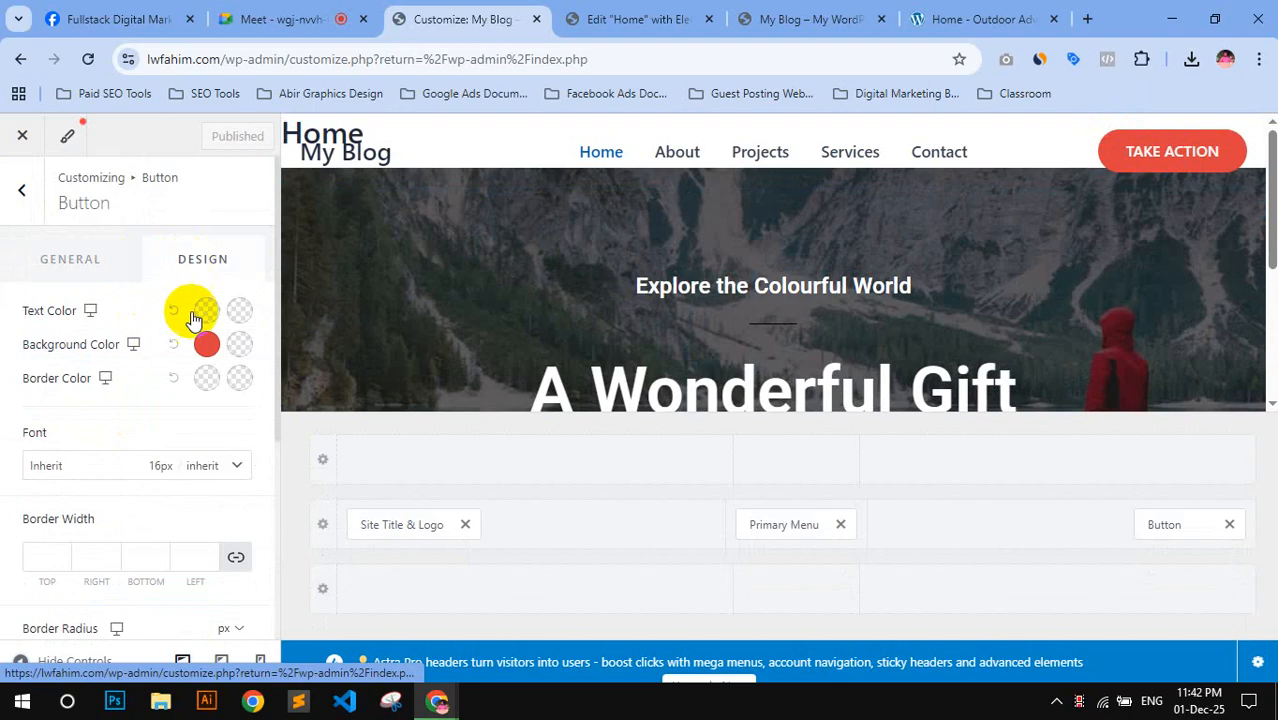
click(207, 350)
click(200, 385)
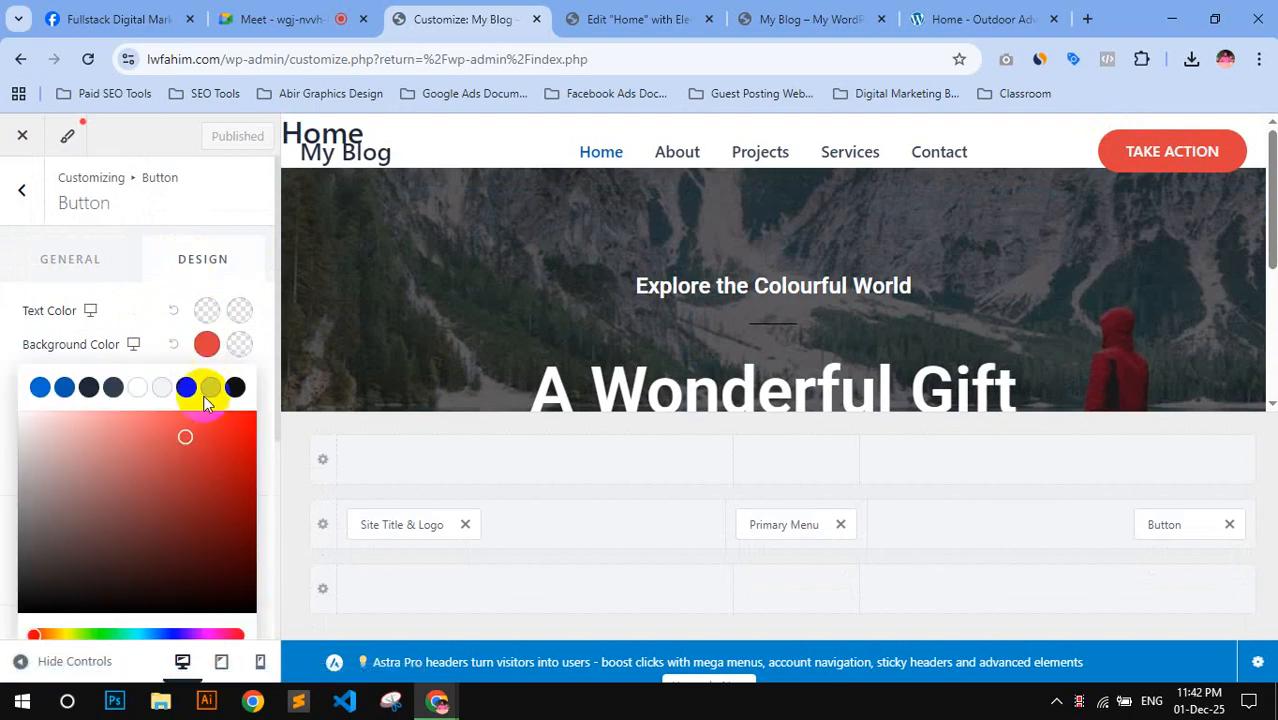
scroll(95, 560, down, 3)
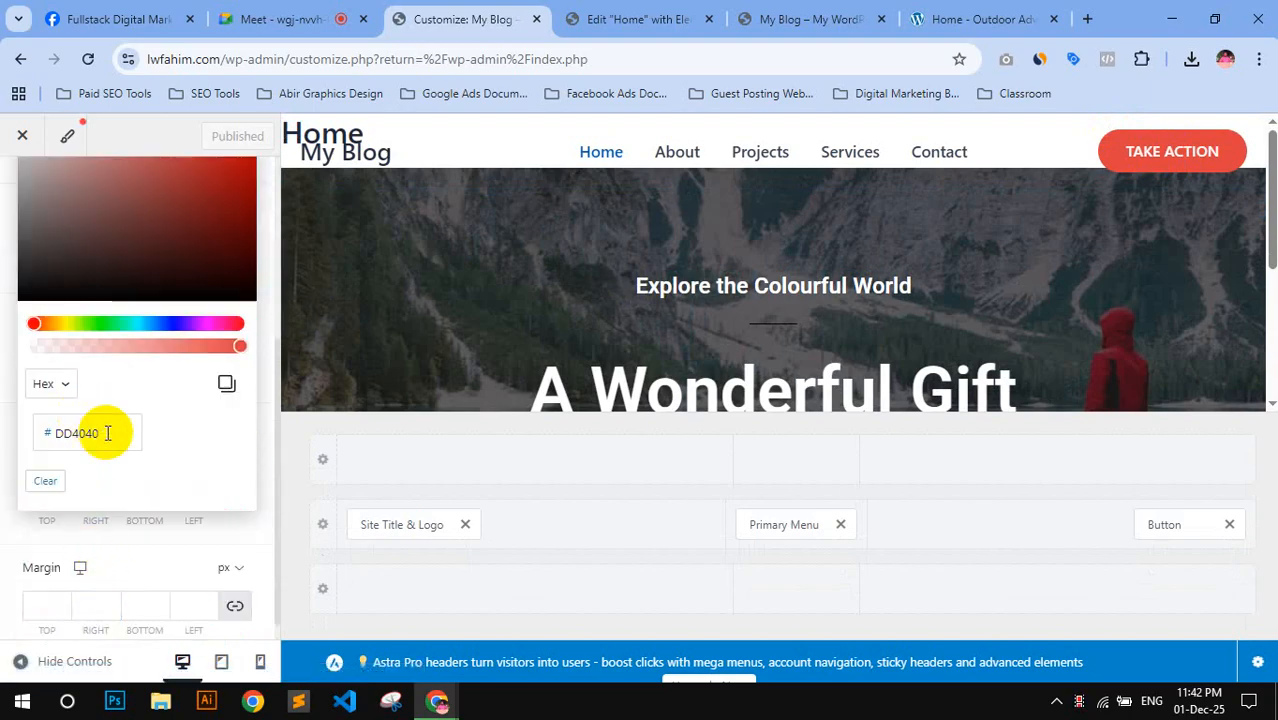
drag(108, 433, 53, 434)
key(ctrl+c)
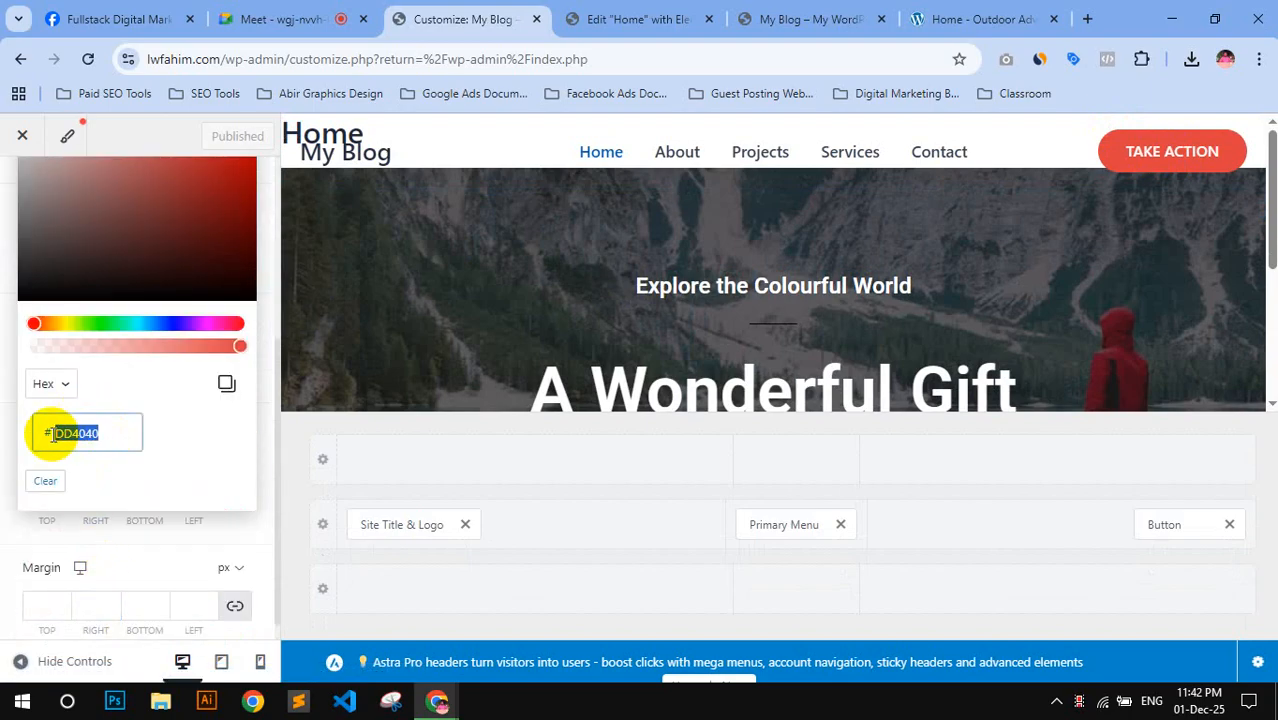
click(585, 19)
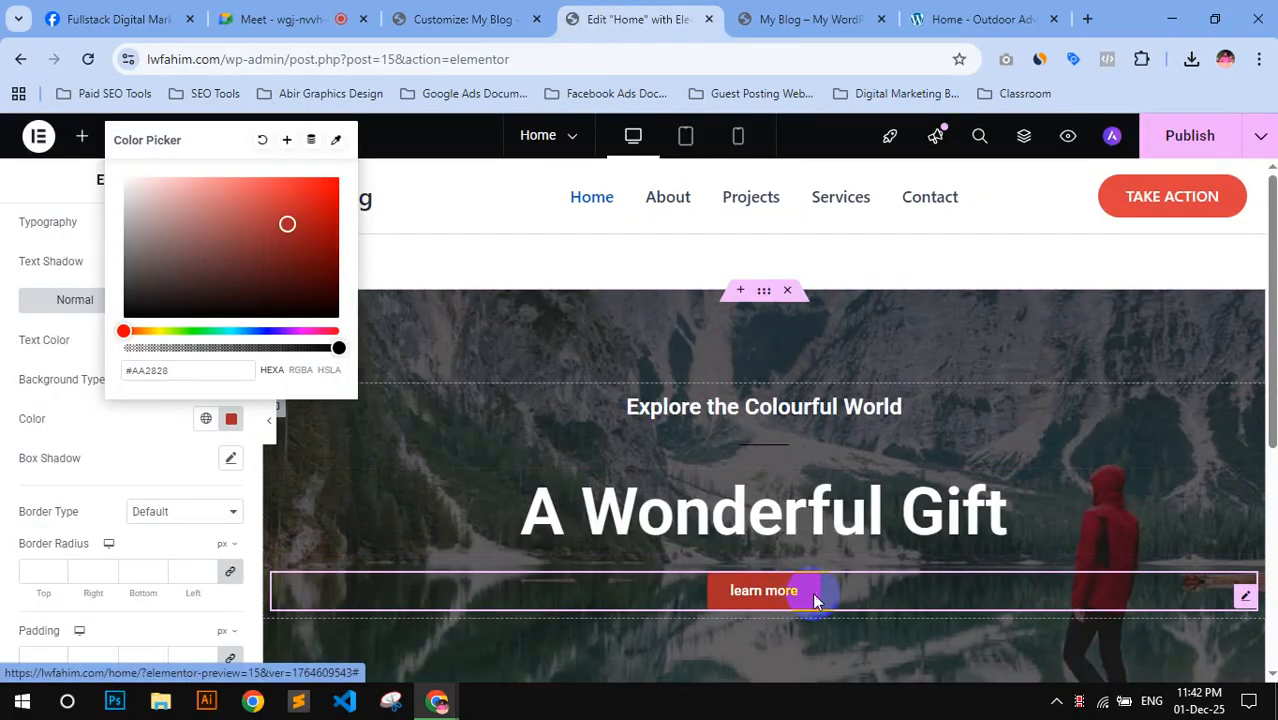
Step: Replace the button's AA2828 background hex with the pasted DD4040 and close the picker
click(1246, 596)
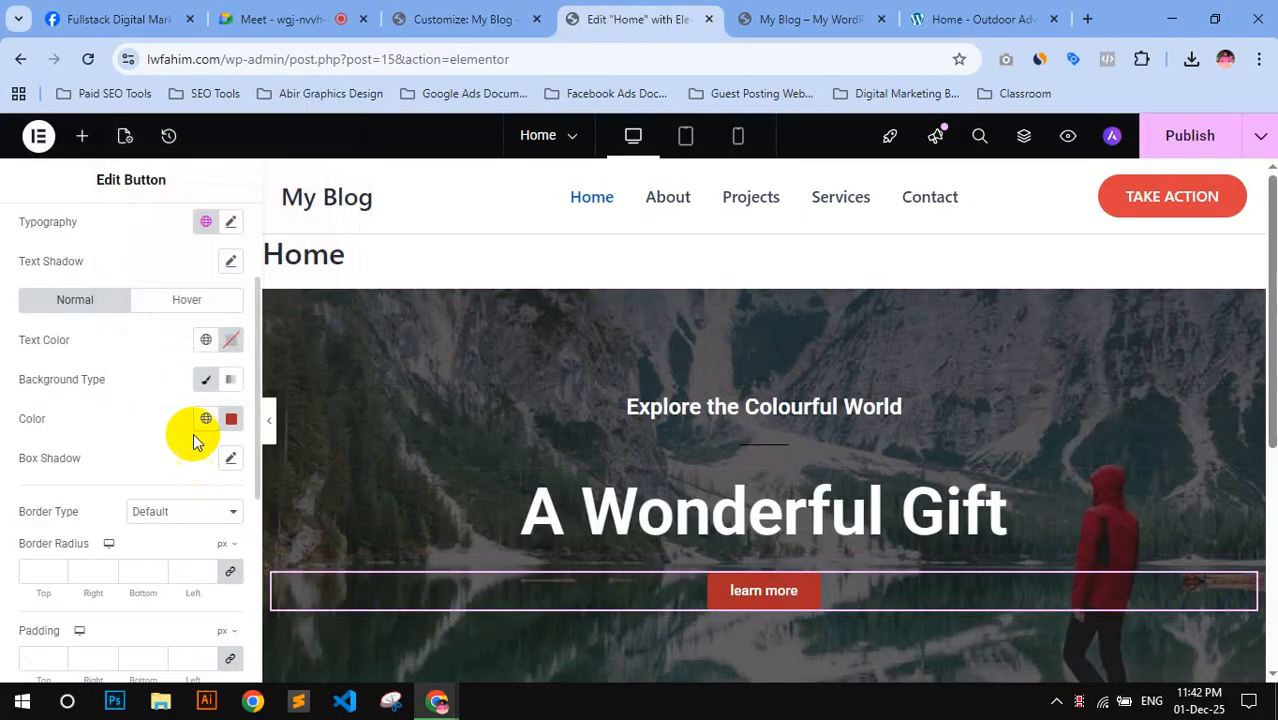
click(205, 383)
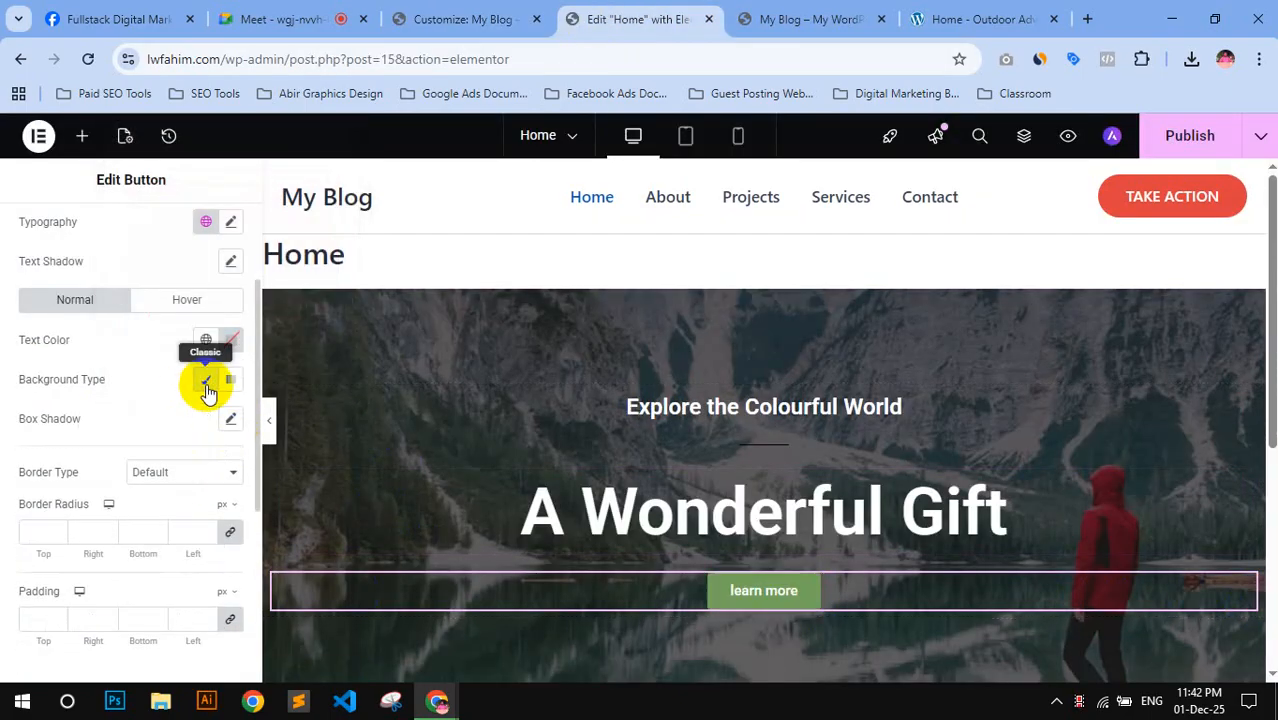
click(205, 383)
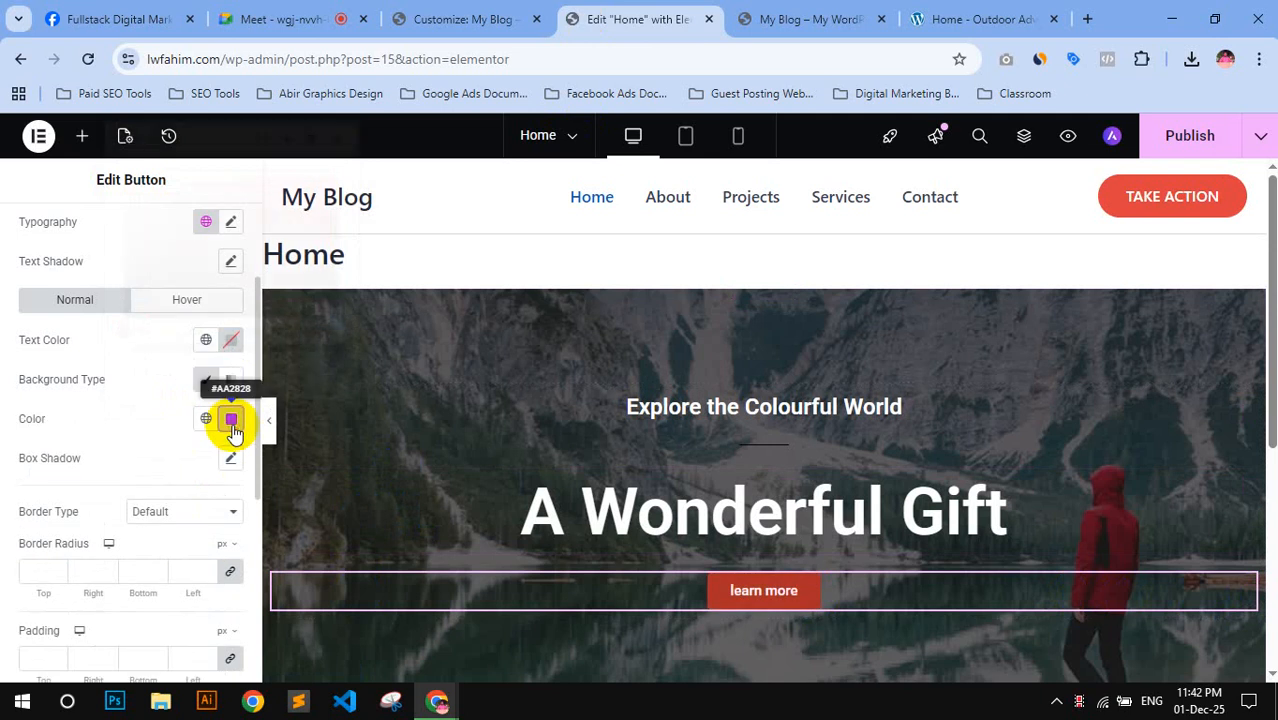
click(232, 420)
drag(171, 374, 113, 376)
key(ctrl+v)
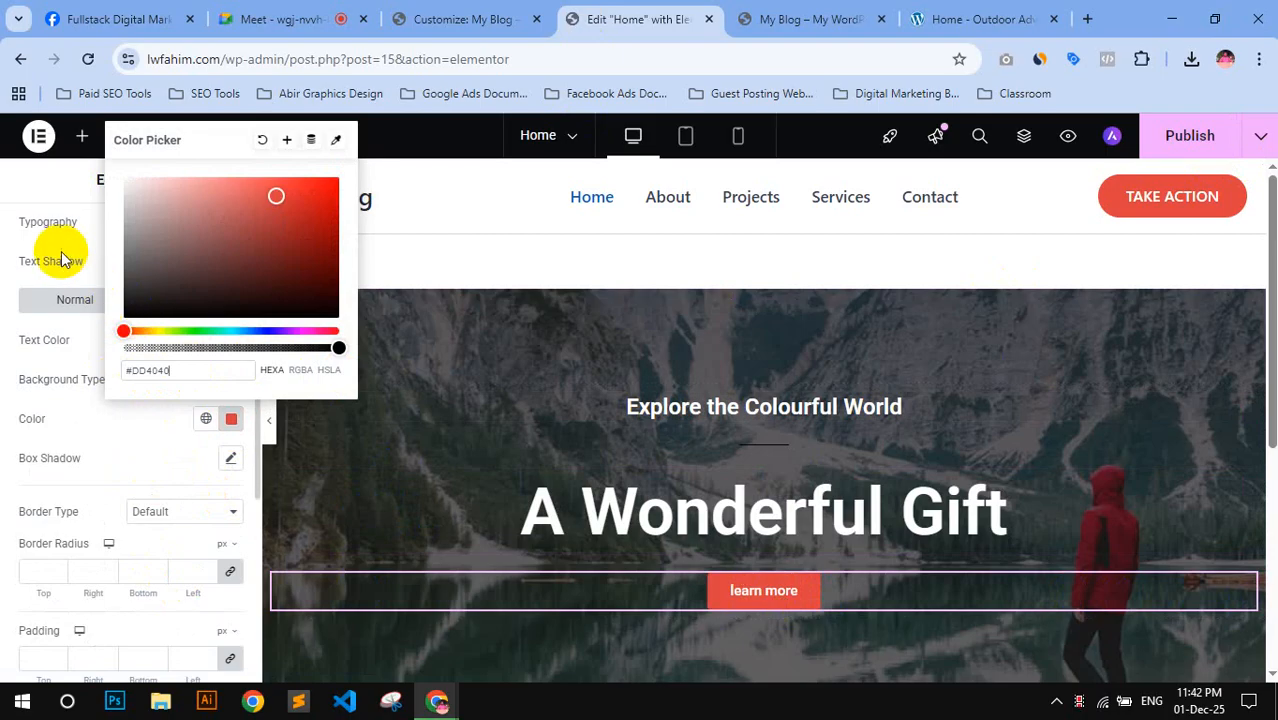
click(70, 428)
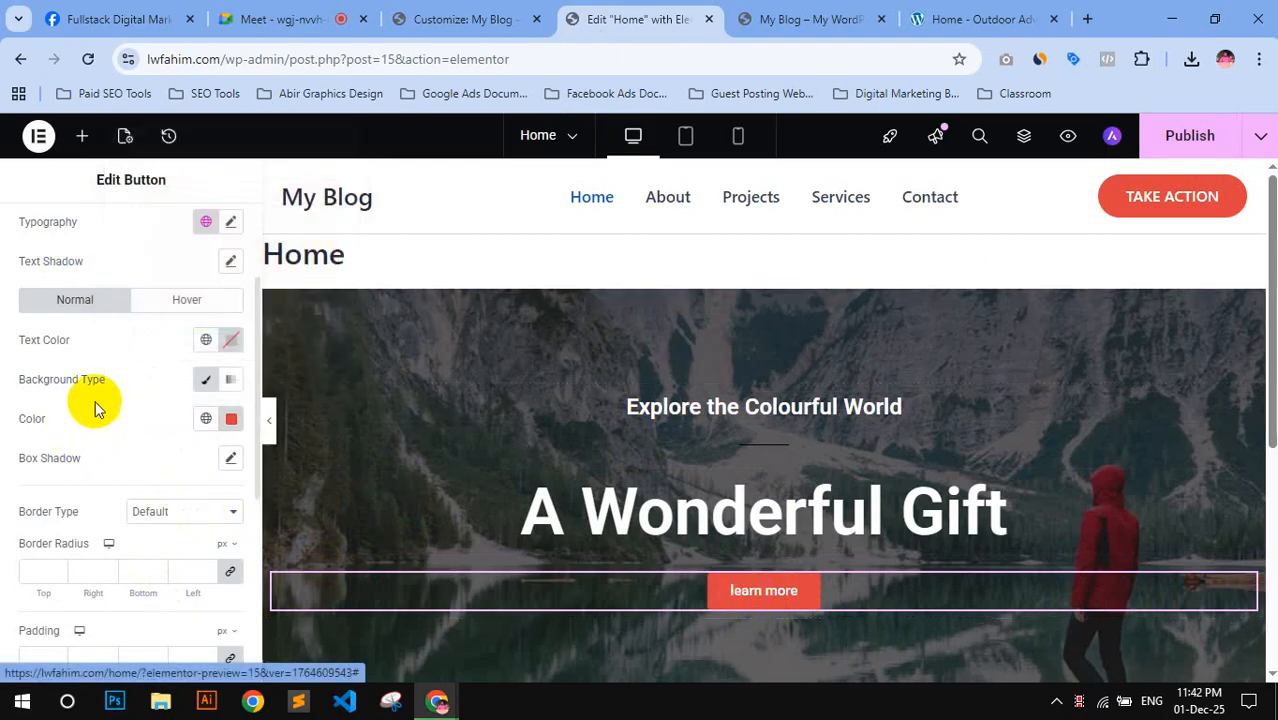
scroll(90, 380, up, 3)
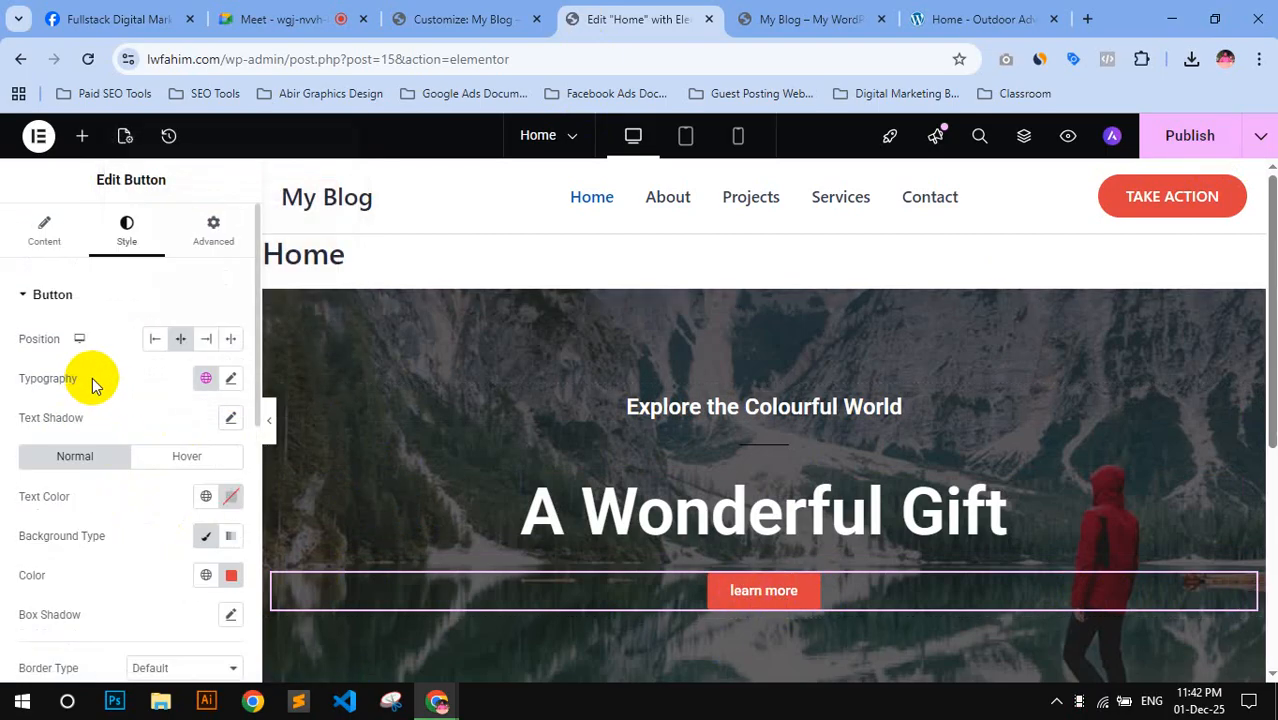
Step: Set the button's typography Transform to Uppercase
click(232, 379)
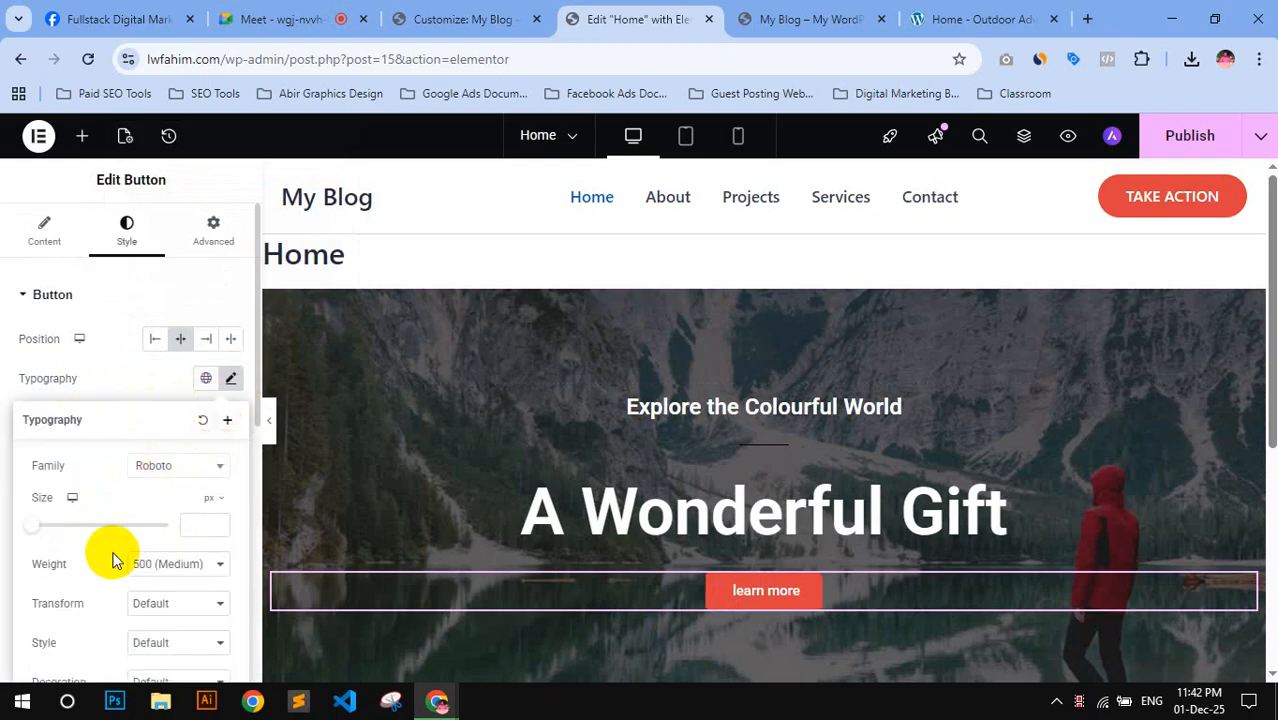
click(171, 604)
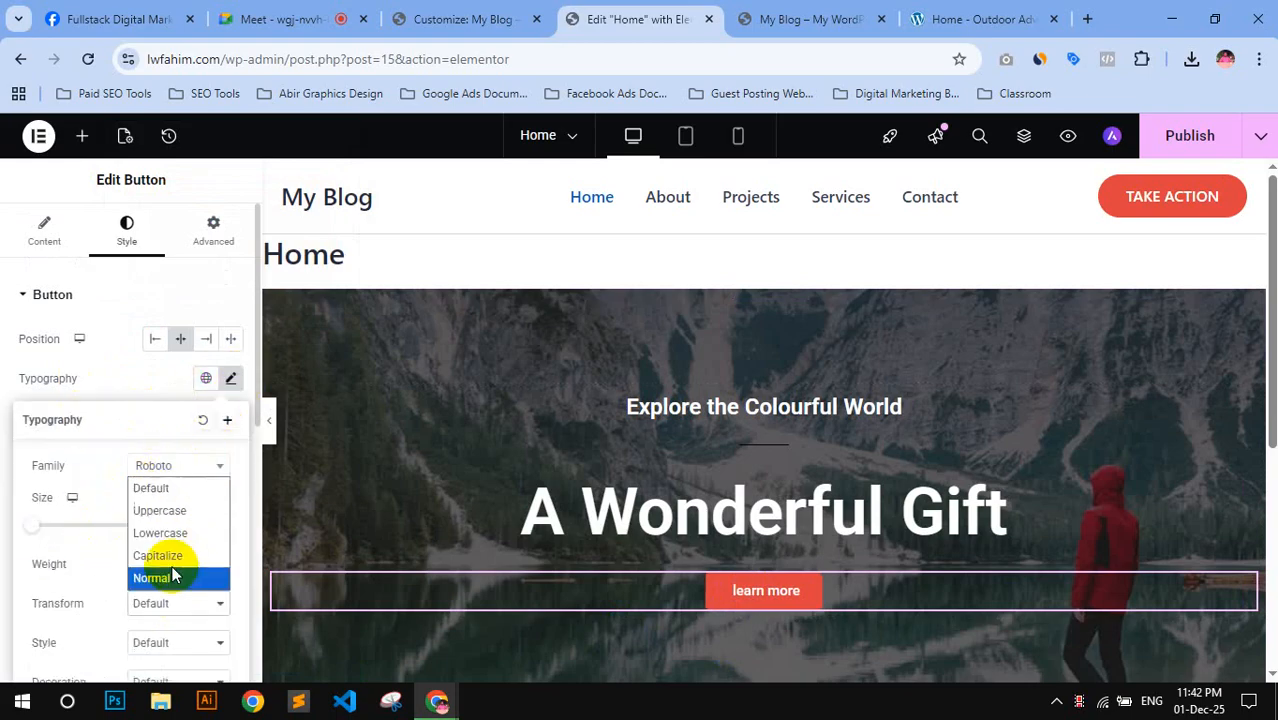
click(169, 511)
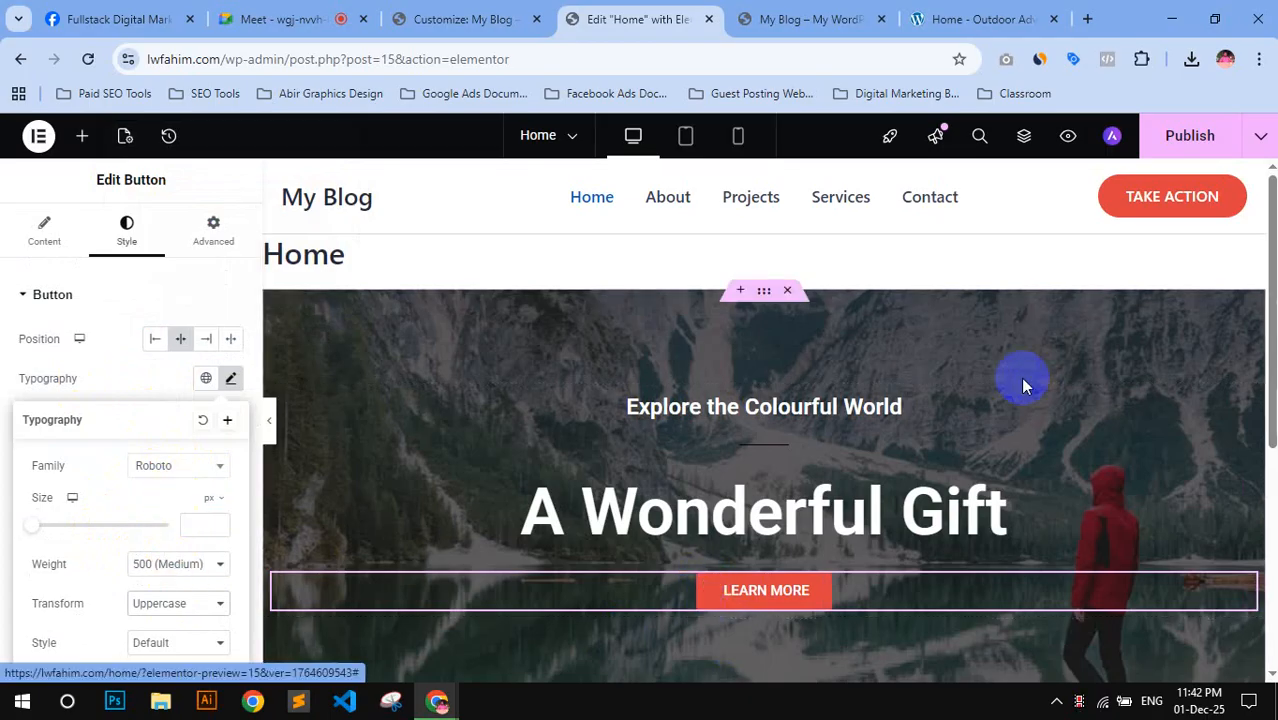
Step: Compare the button with the Outdoor Adventure demo, then close the typography settings
click(915, 17)
click(612, 17)
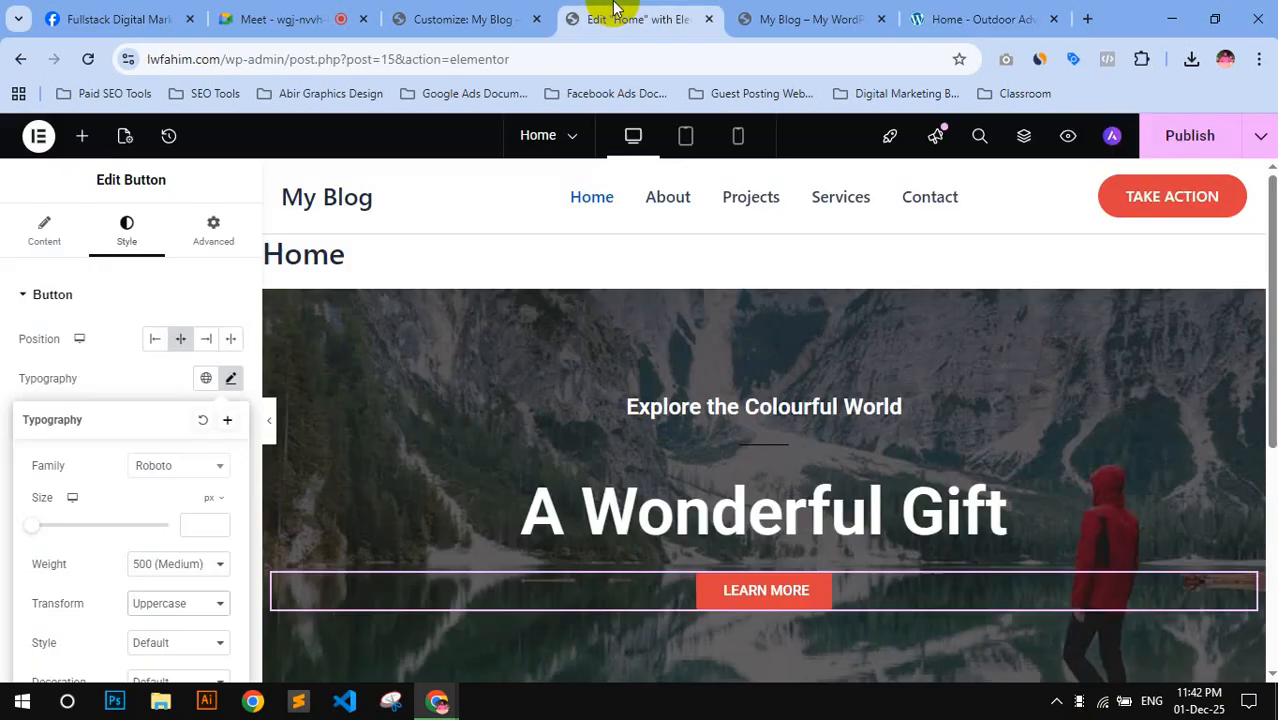
click(430, 17)
click(612, 17)
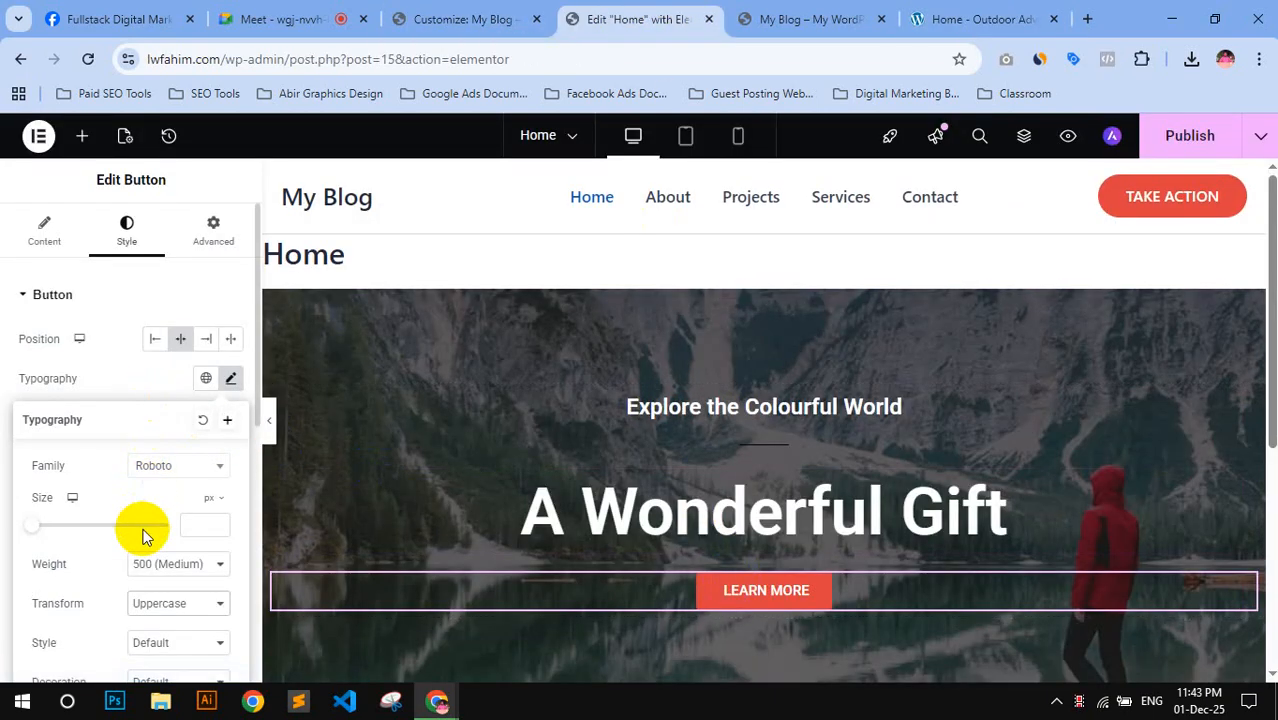
scroll(135, 495, down, 5)
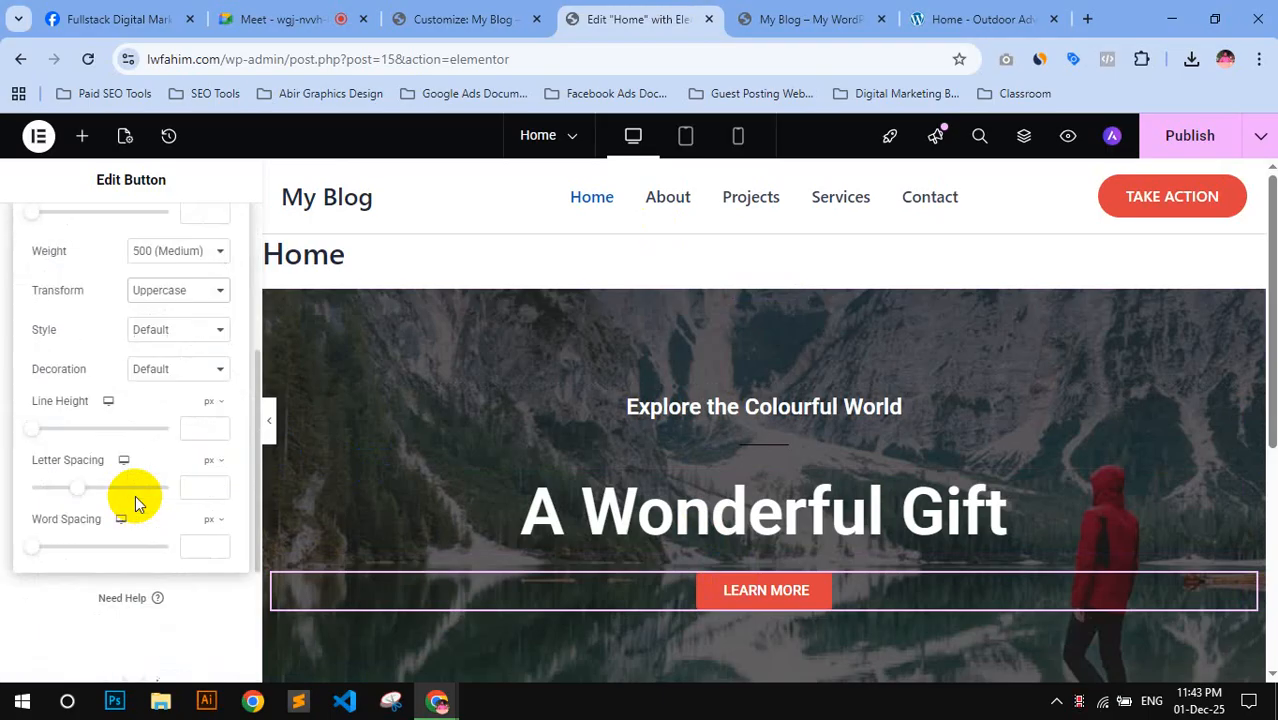
scroll(135, 495, up, 5)
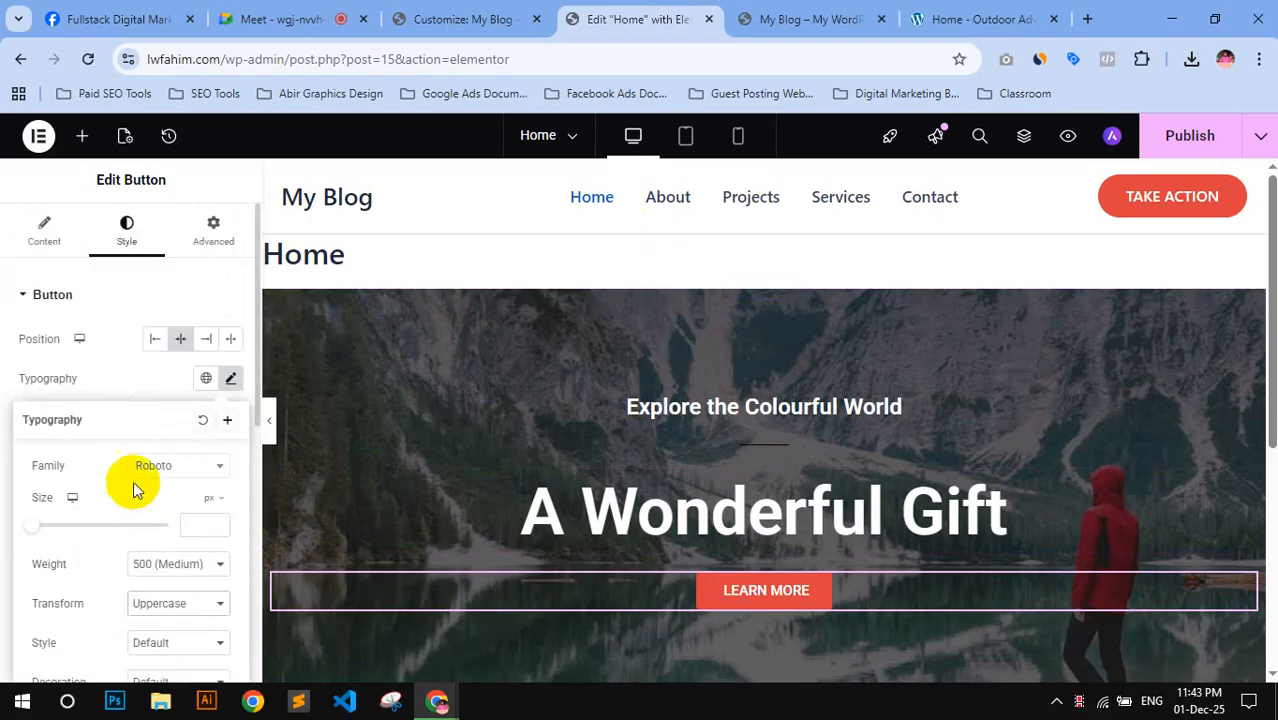
click(83, 378)
scroll(156, 485, down, 2)
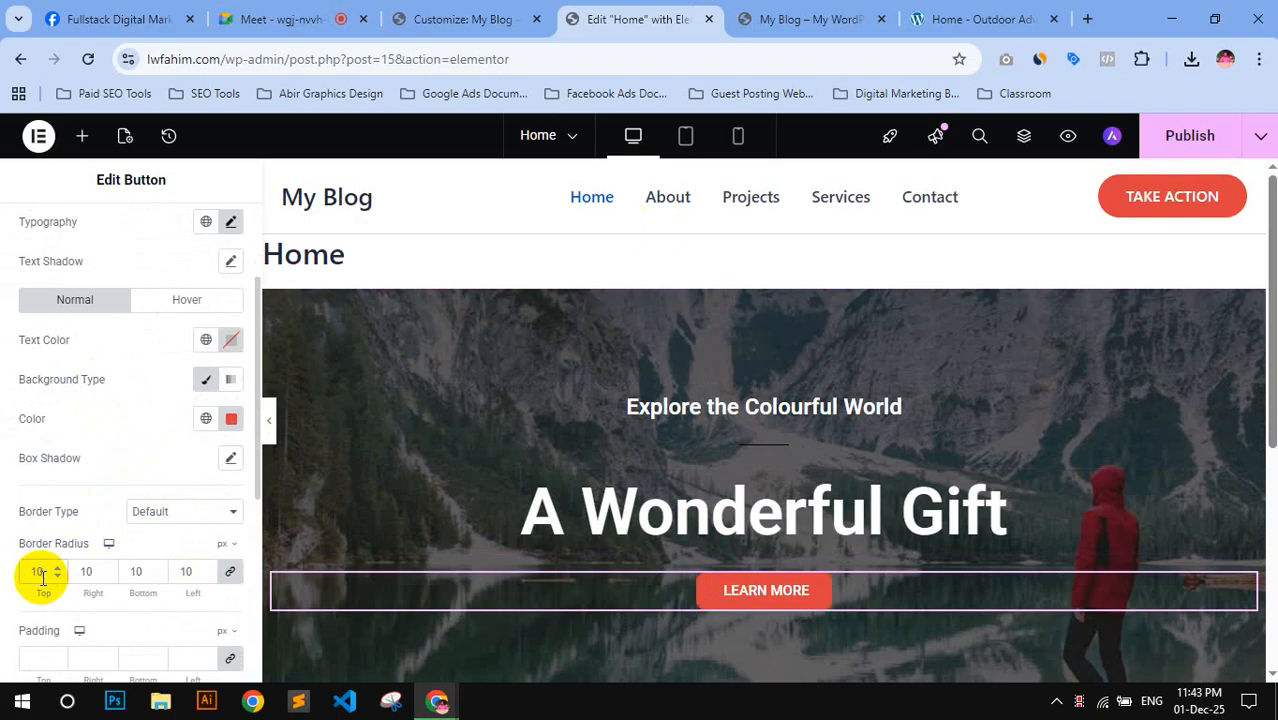
Step: Change the LEARN MORE button's linked border radius from 10 to 40 px
drag(44, 578, 28, 583)
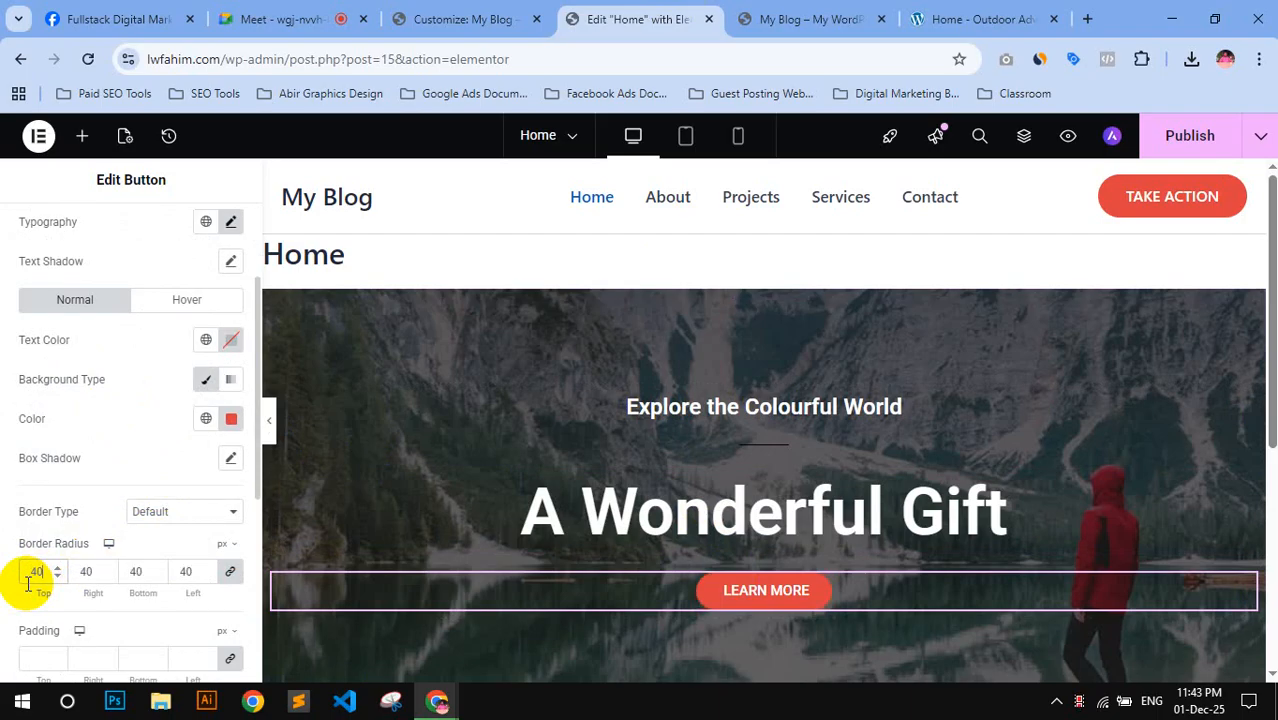
scroll(63, 548, down, 2)
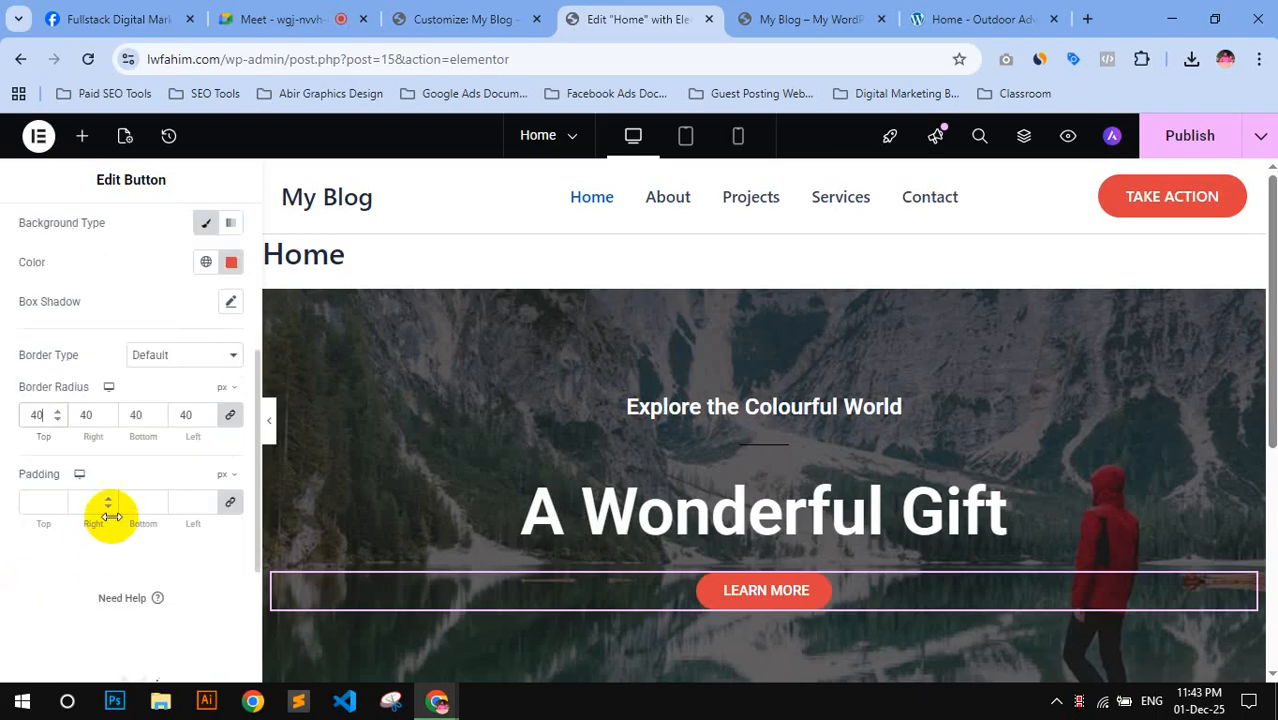
scroll(175, 425, up, 2)
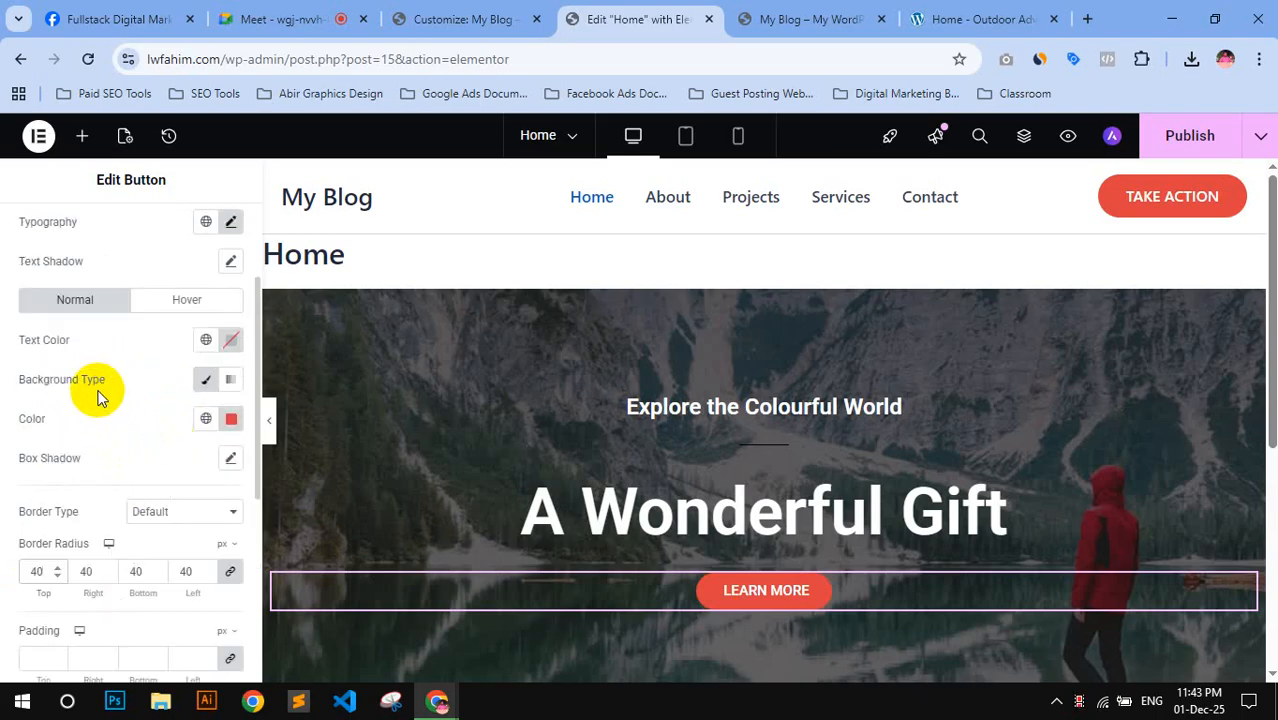
scroll(97, 397, up, 2)
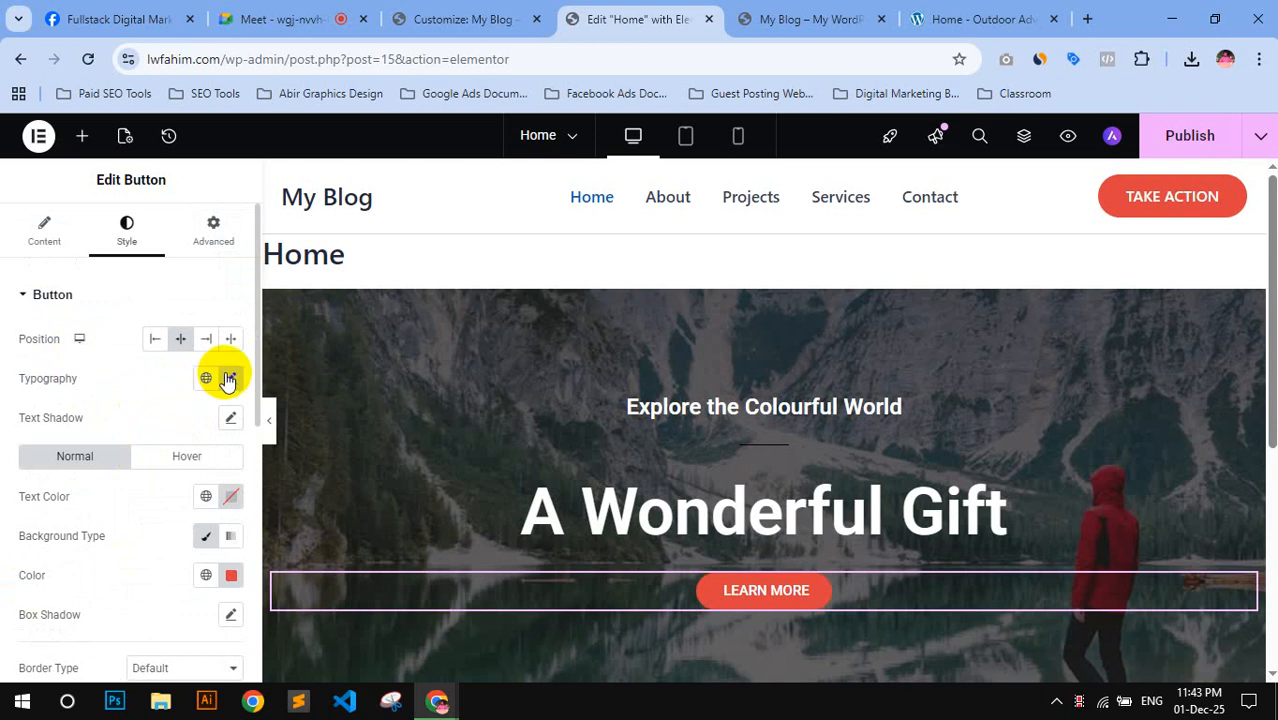
Step: Unlink the button padding sides and set right and left padding to 40 px
scroll(150, 482, down, 4)
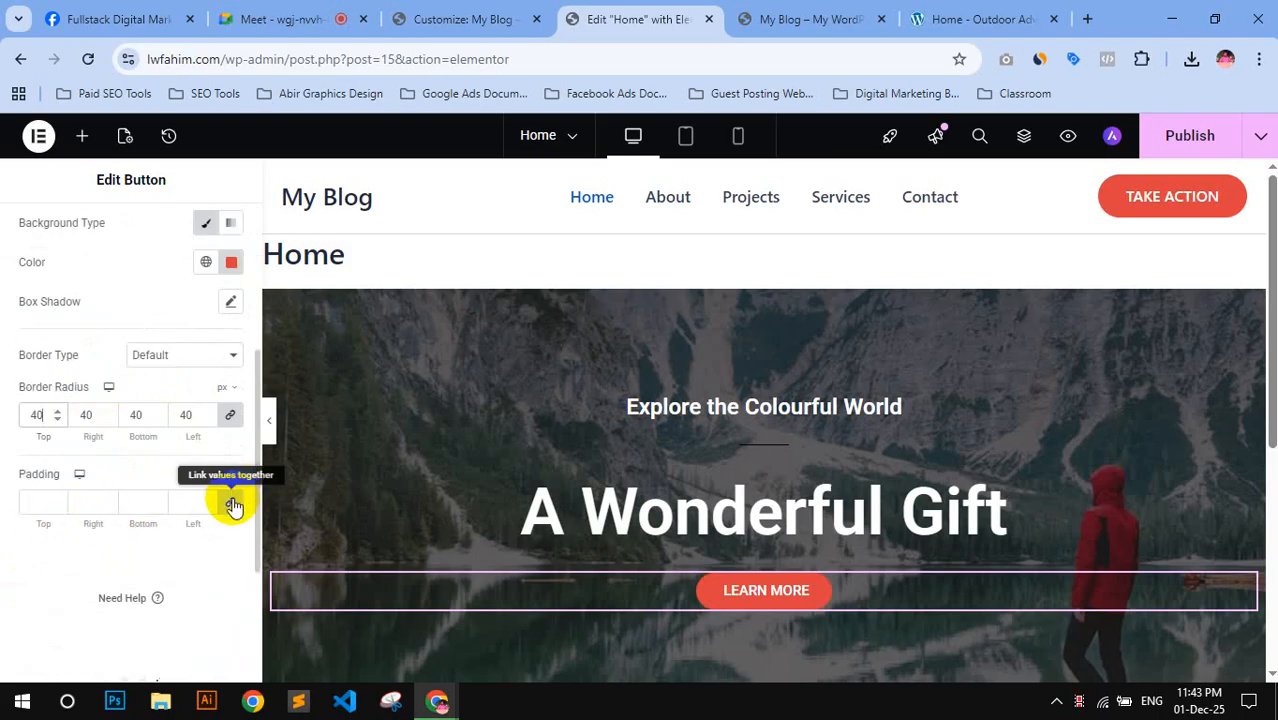
click(232, 502)
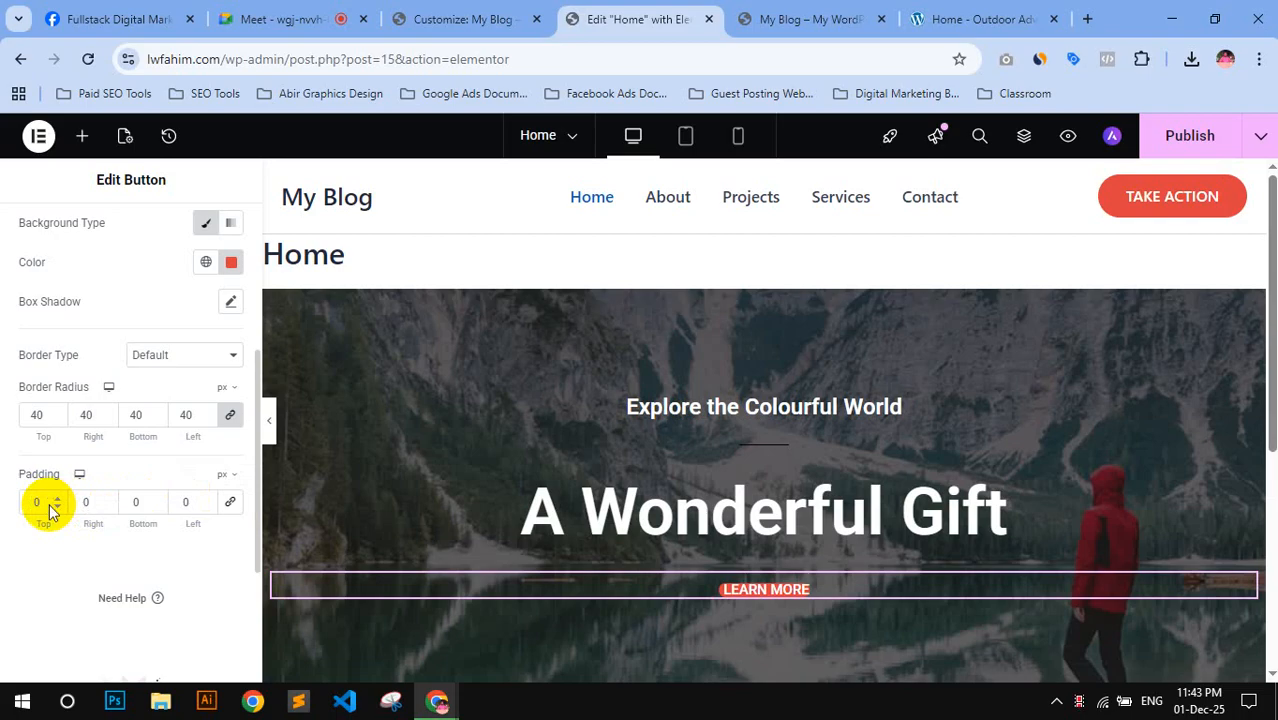
drag(47, 502, 9, 511)
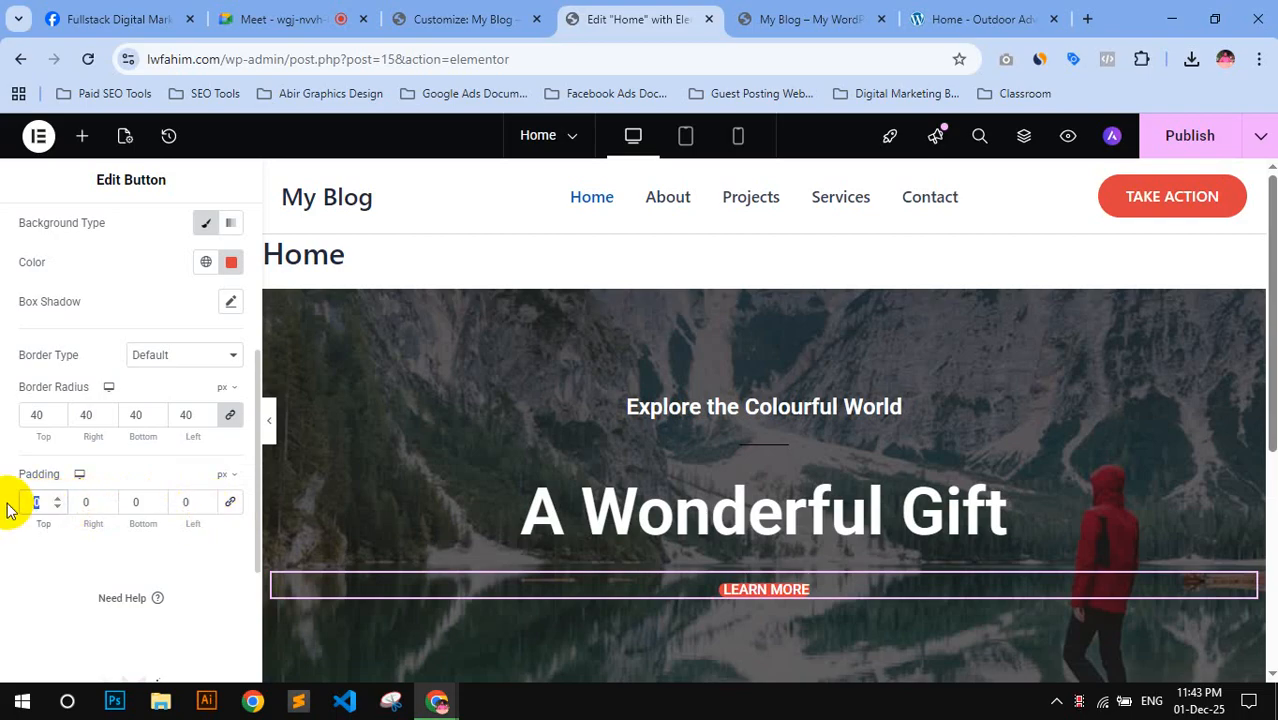
click(130, 502)
text(10)
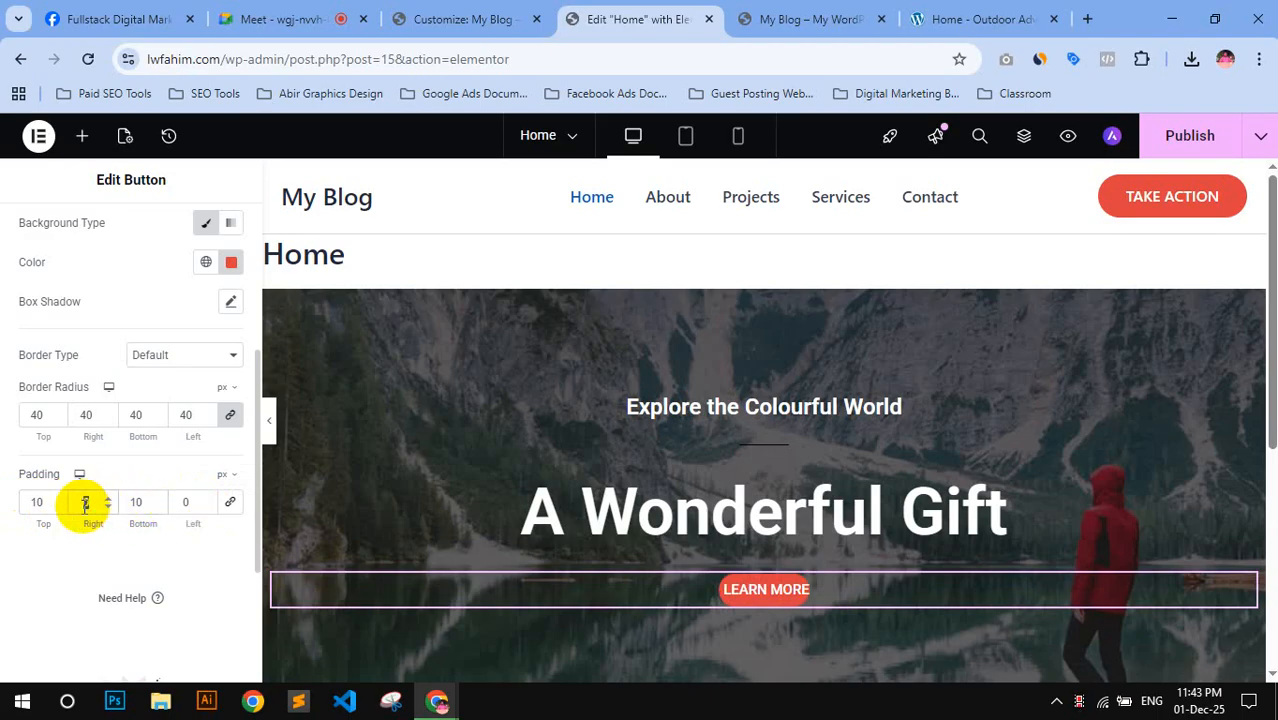
click(85, 507)
text(40)
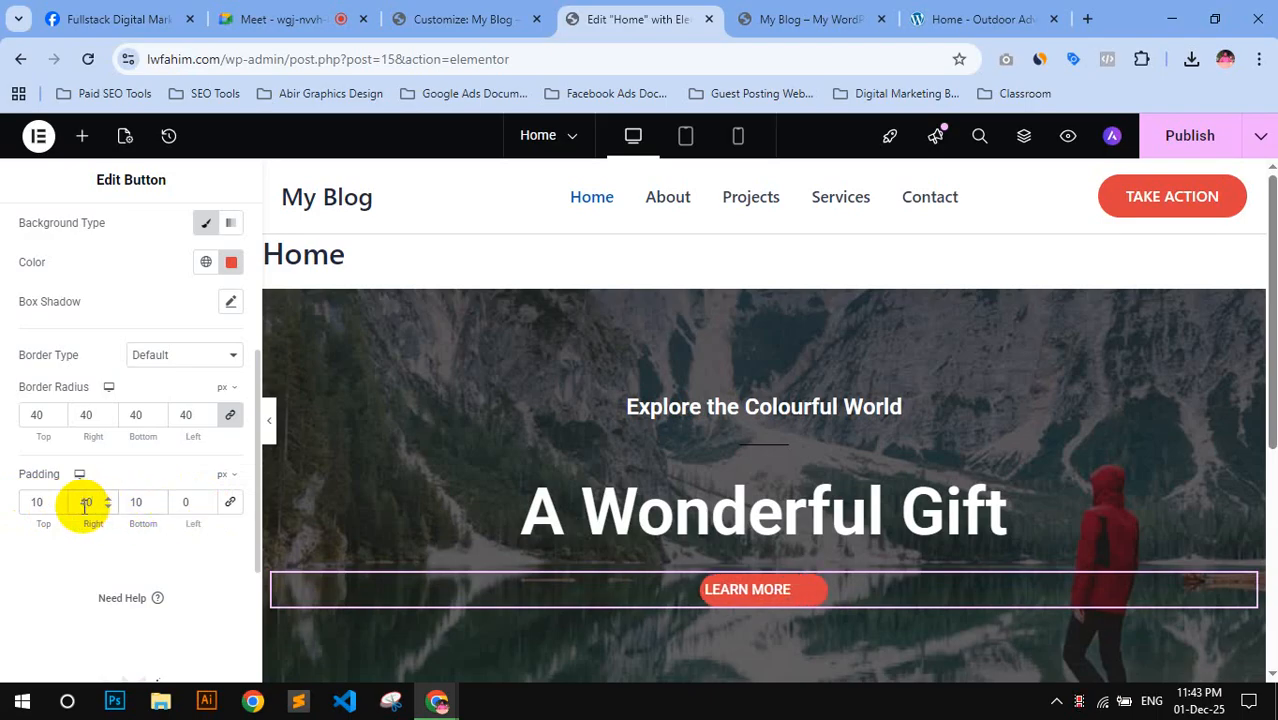
double_click(137, 503)
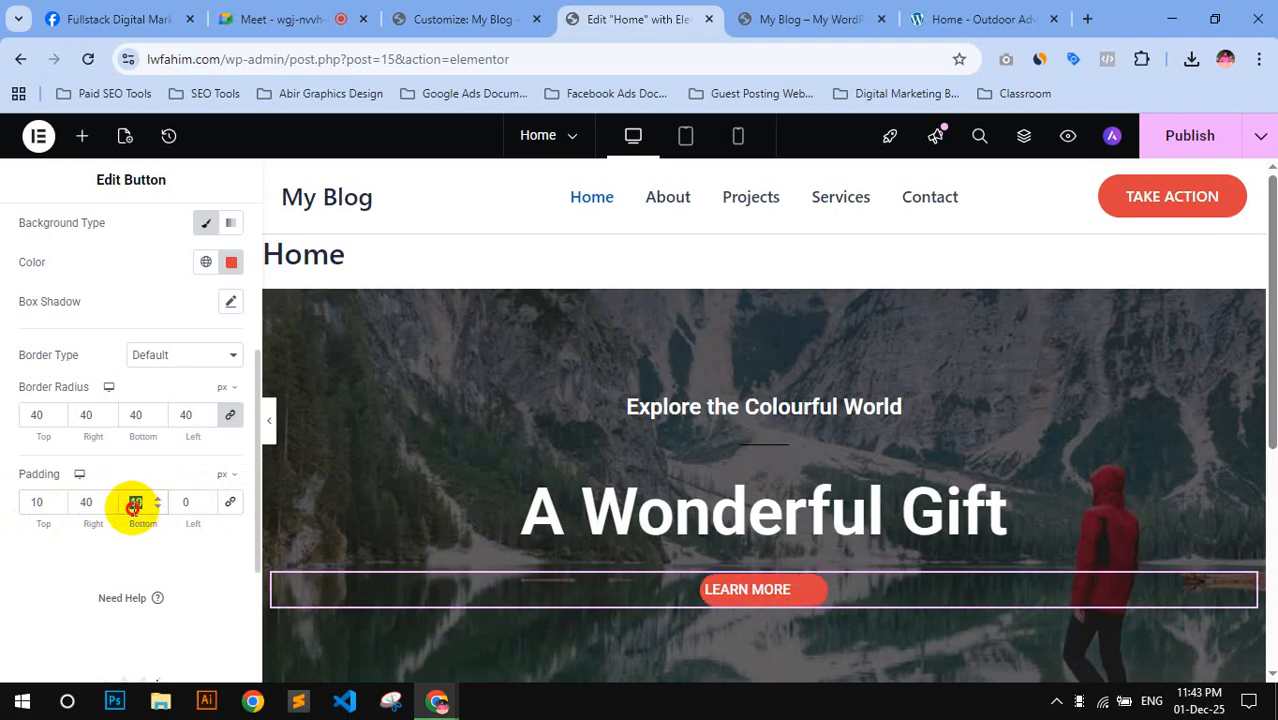
click(184, 505)
text(40)
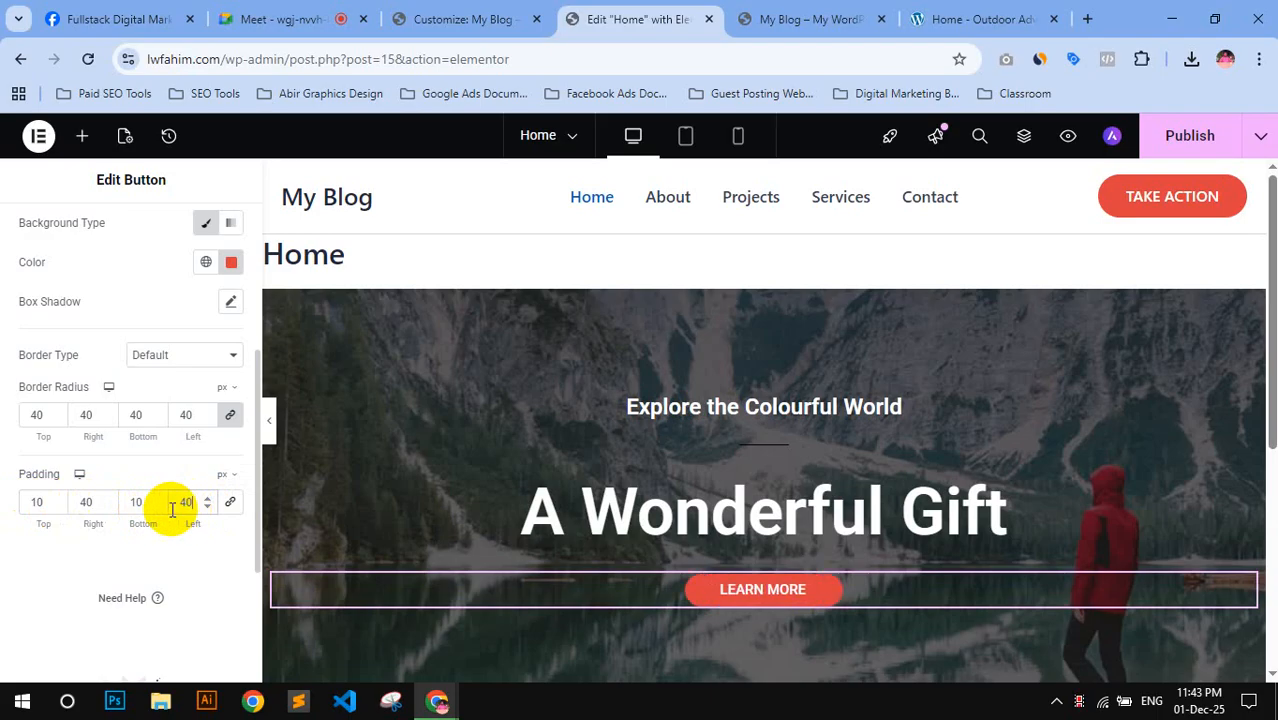
Step: Set top and bottom padding to 12 px and publish the page
click(42, 504)
key(BackSpace)
text(2)
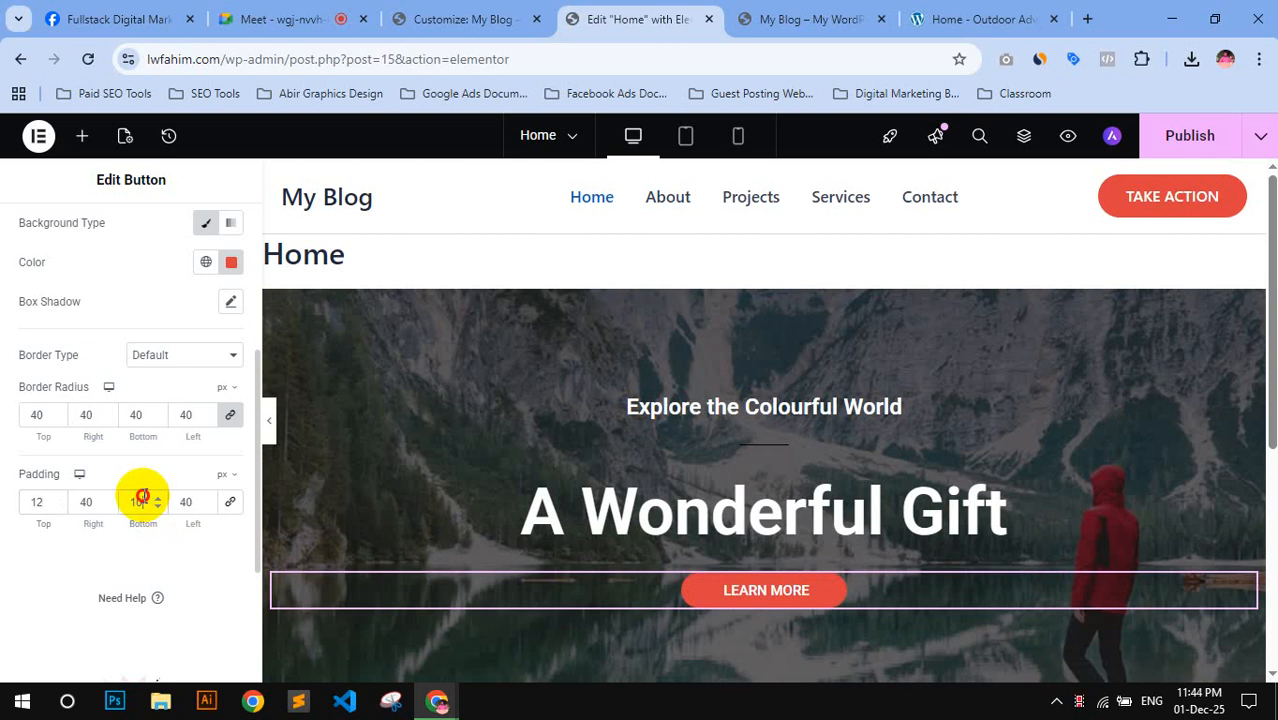
double_click(136, 499)
text(12)
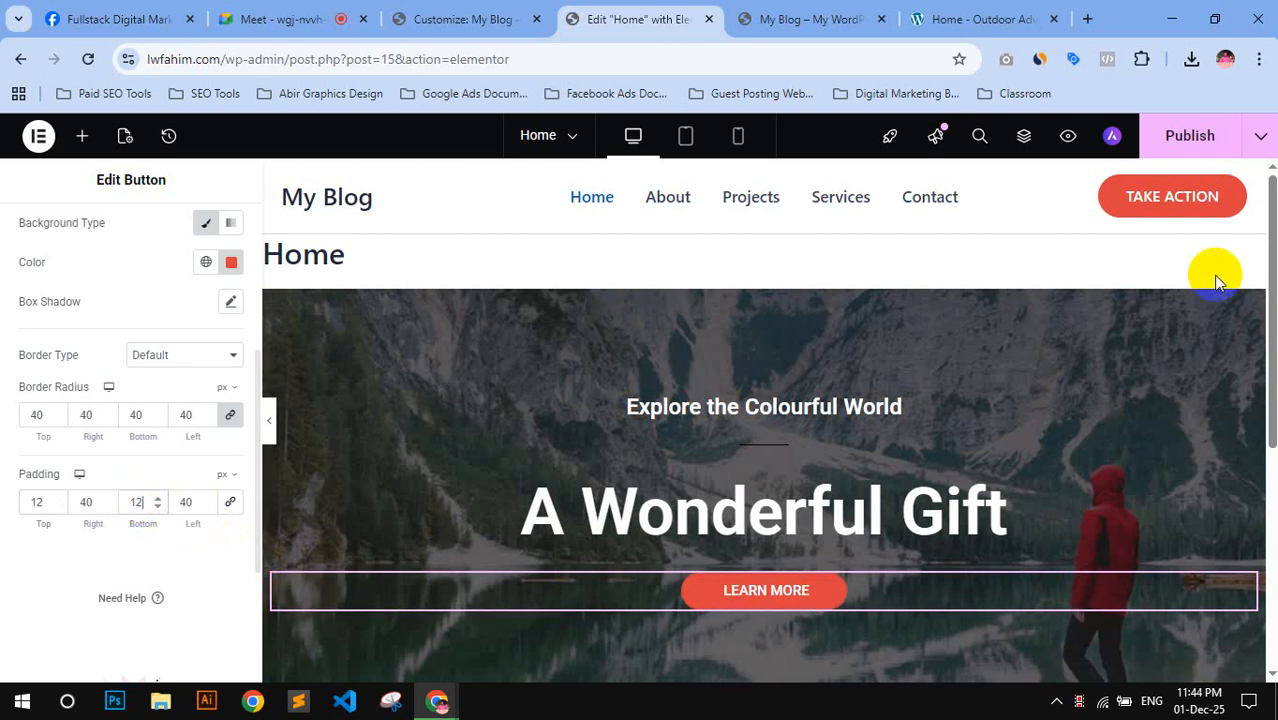
click(1182, 135)
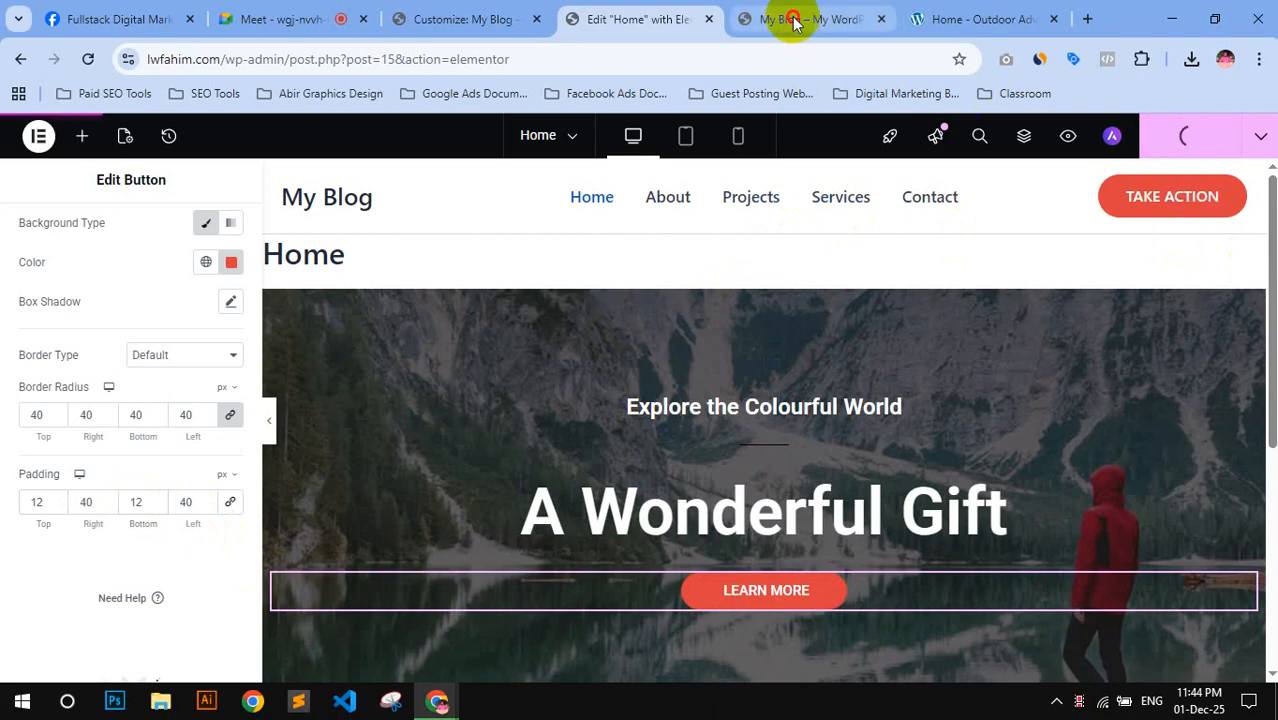
click(793, 19)
click(88, 59)
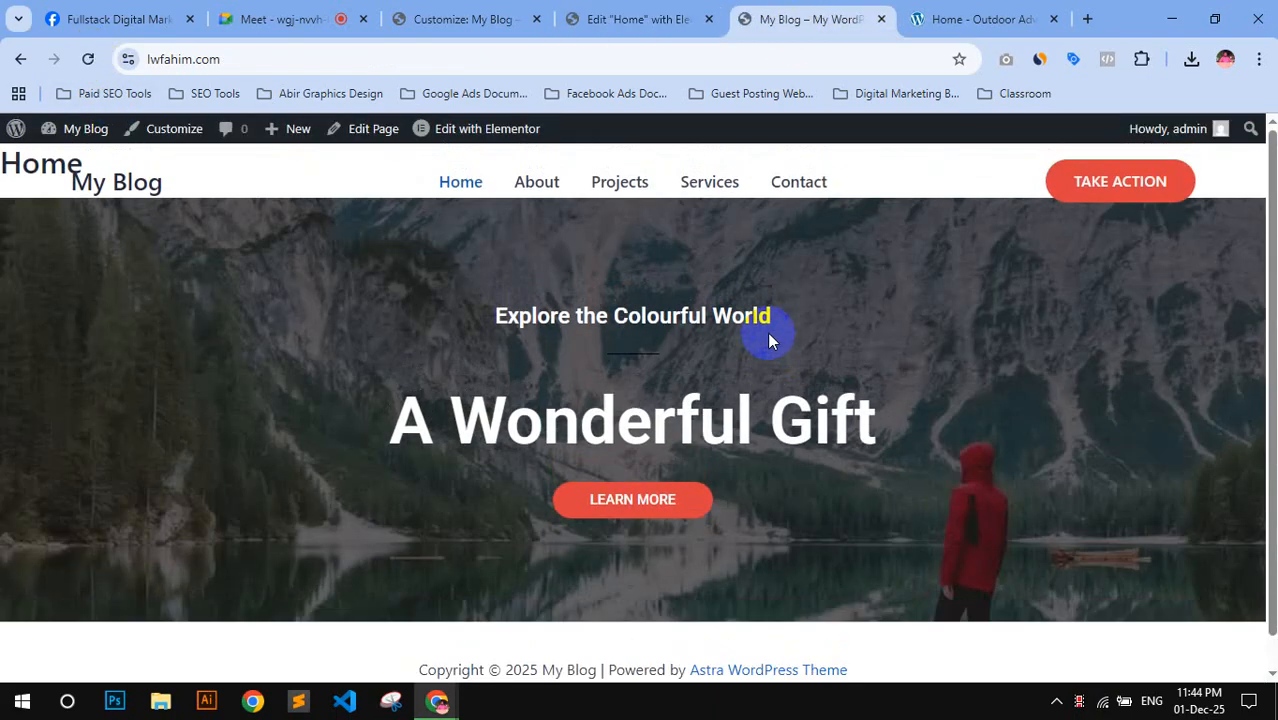
click(650, 16)
click(440, 17)
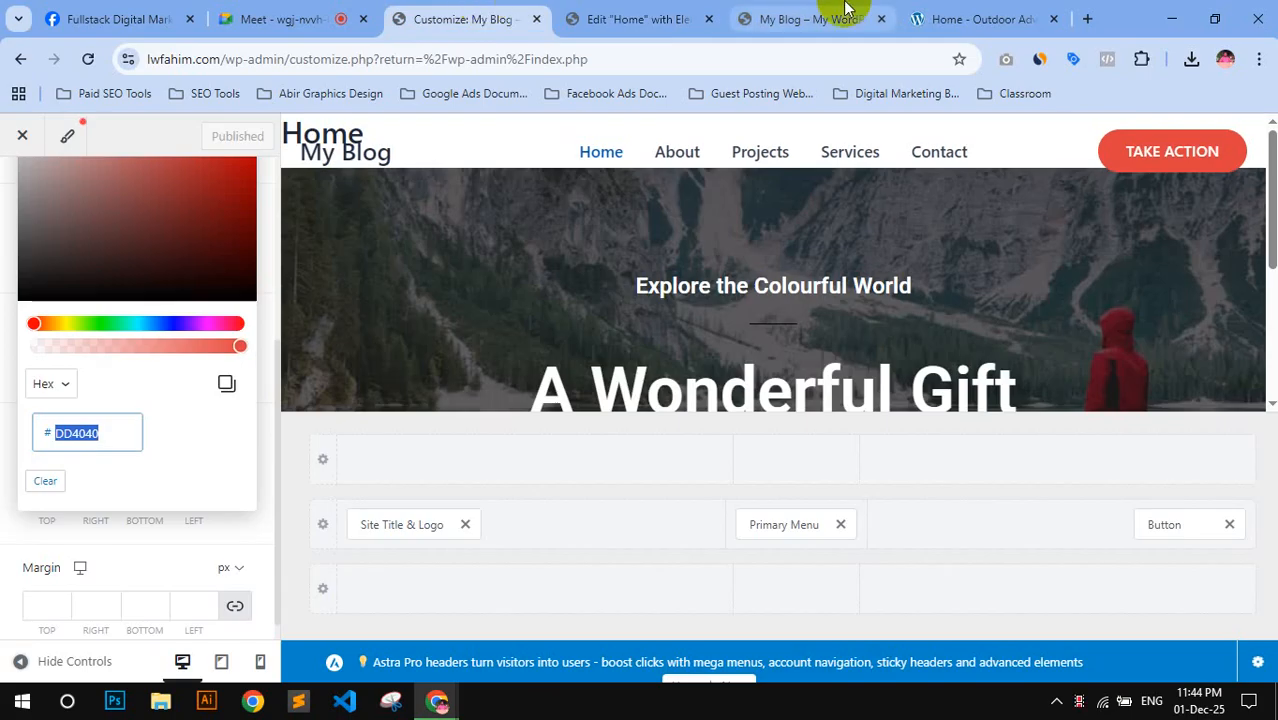
click(978, 18)
scroll(727, 290, down, 3)
scroll(720, 293, up, 3)
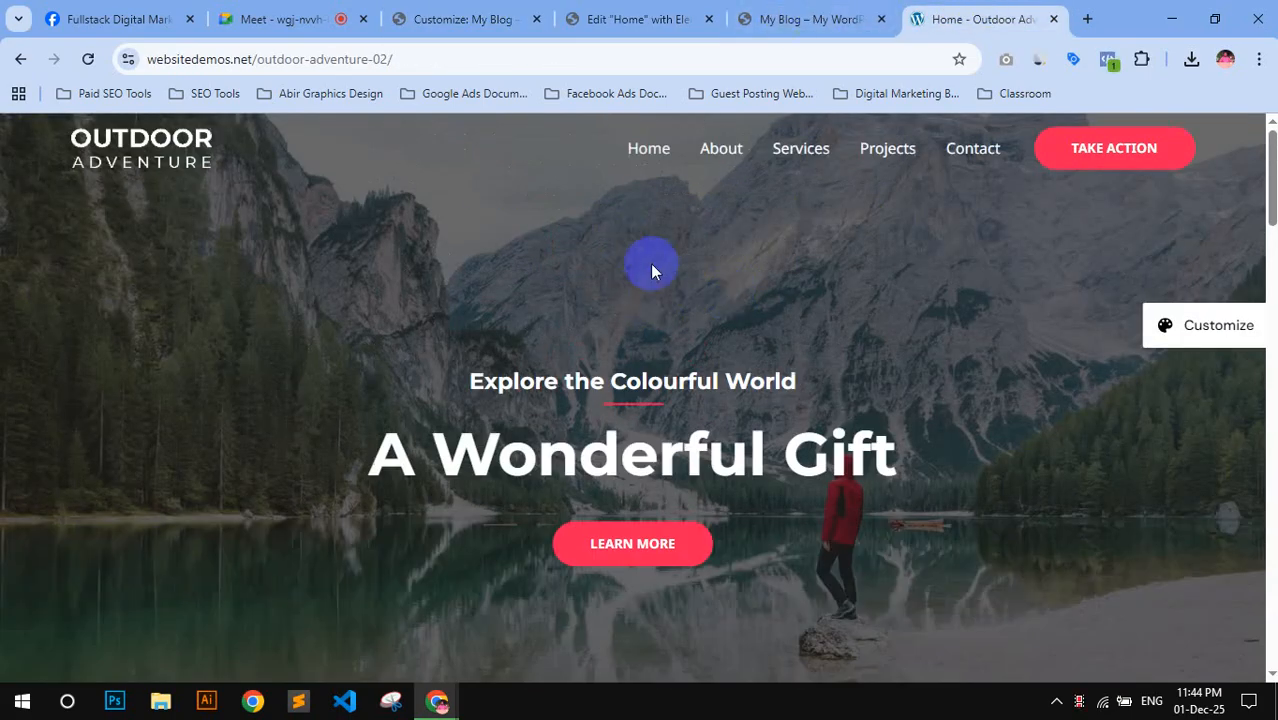
scroll(640, 550, down, 2)
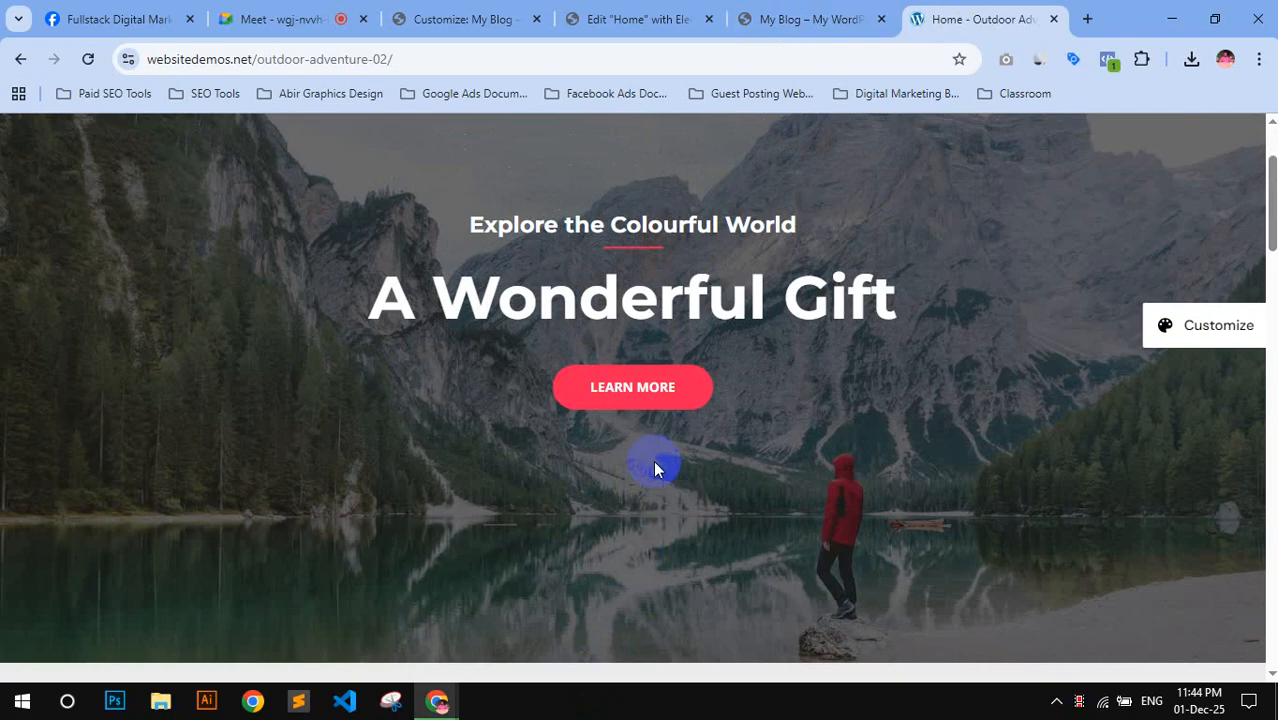
scroll(673, 427, up, 2)
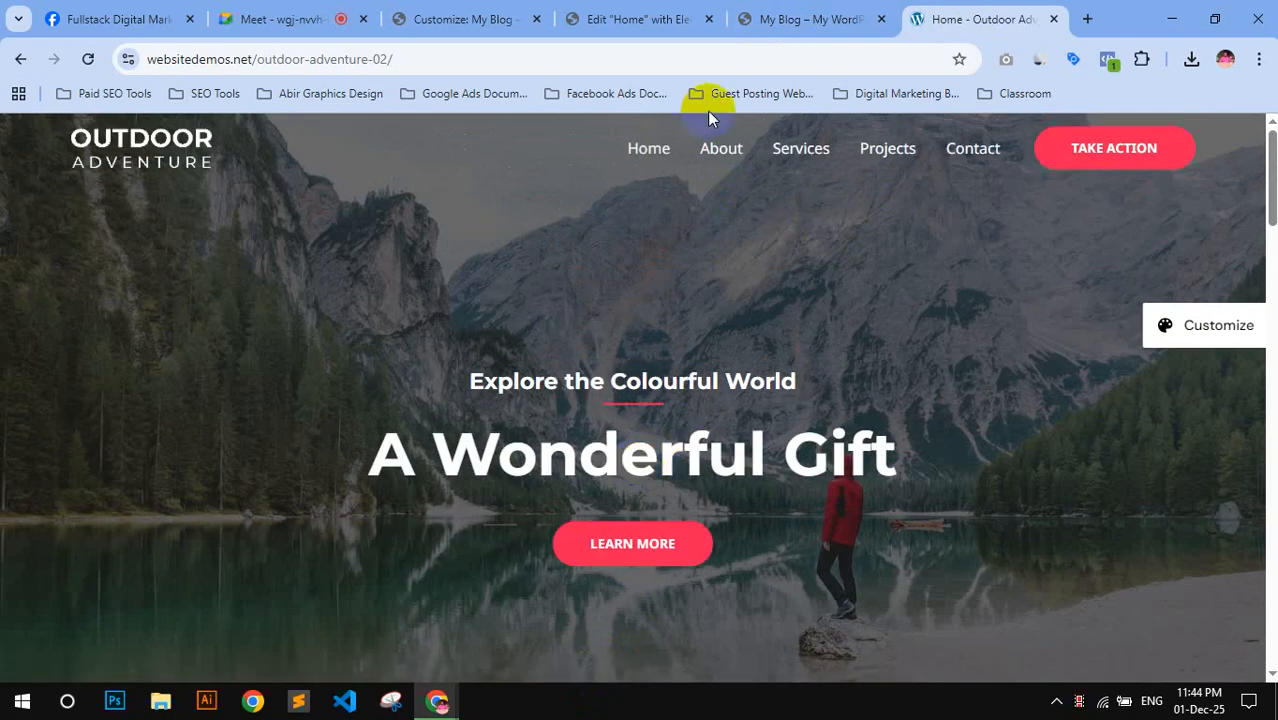
click(590, 8)
click(491, 9)
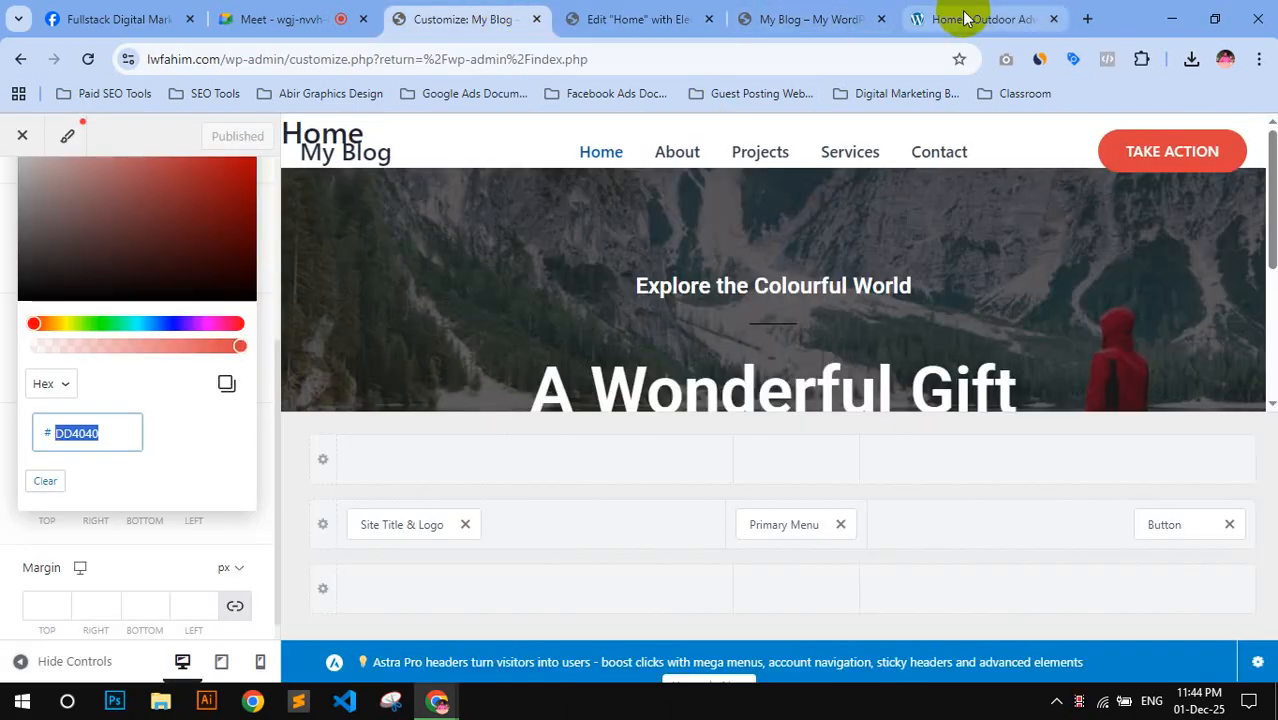
click(838, 8)
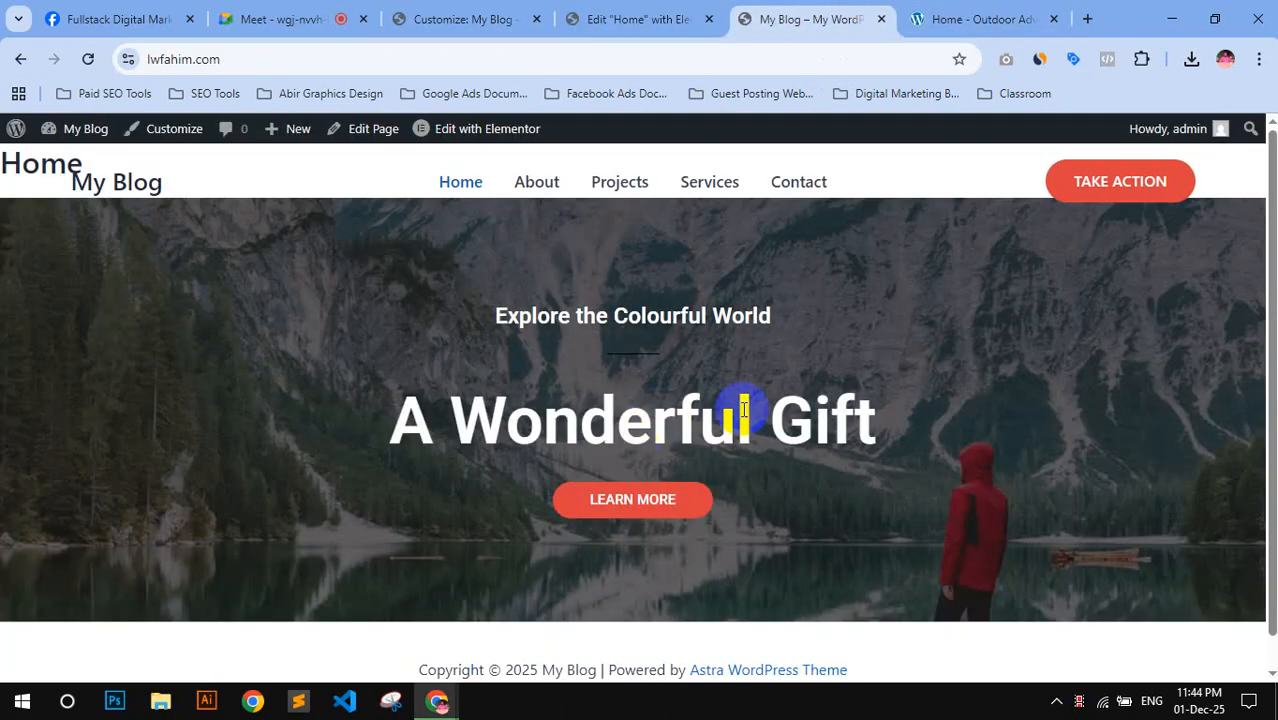
click(600, 12)
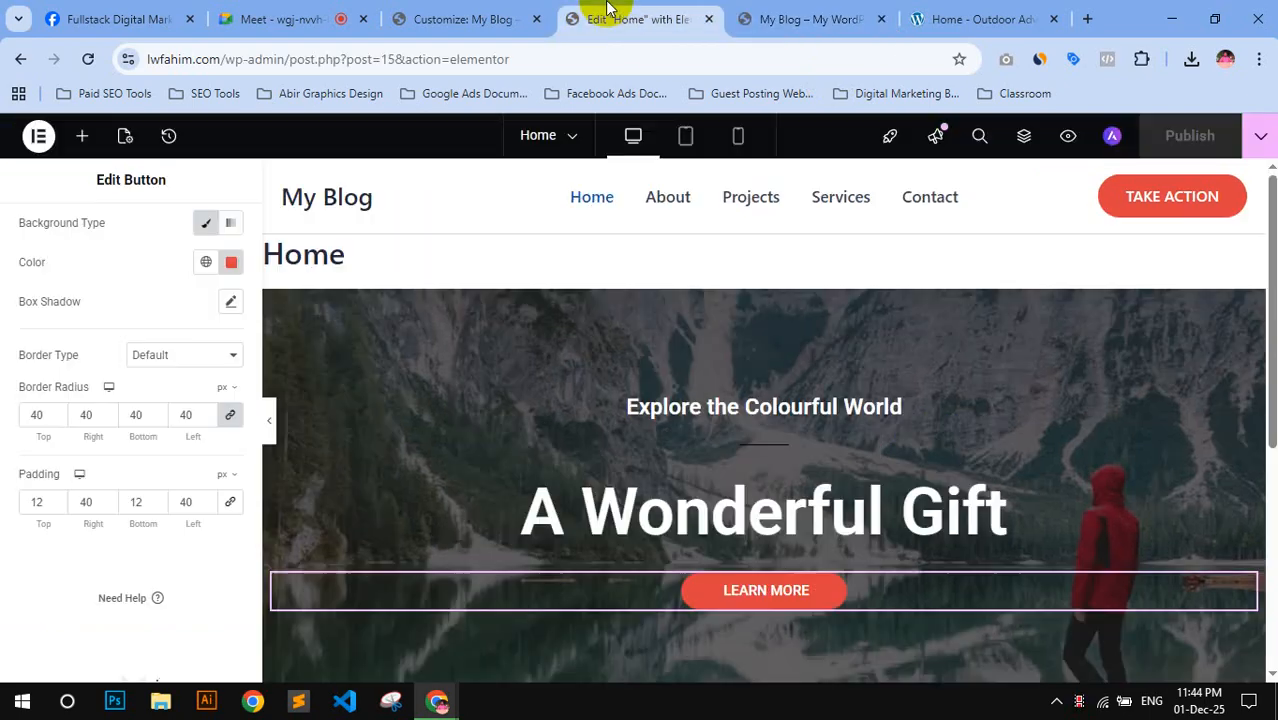
Step: Change the A Wonderful Gift heading's typography weight from 600 to 800 (Extra Bold)
click(428, 491)
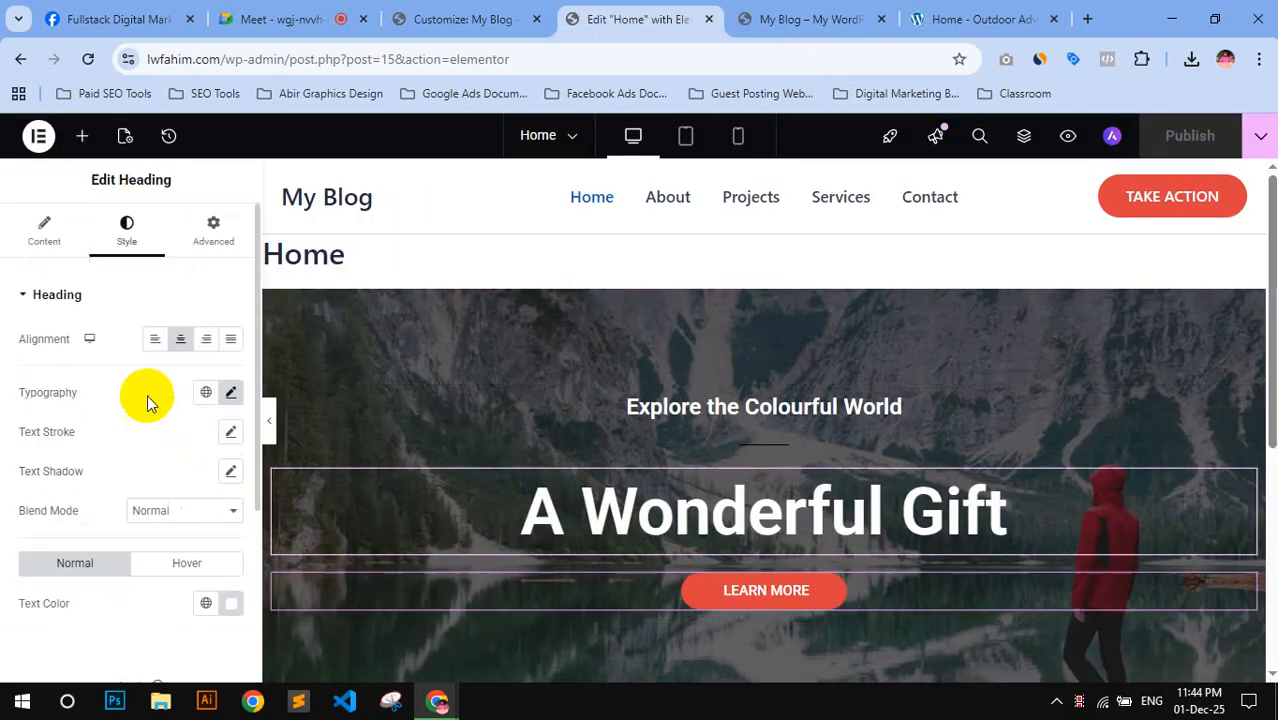
click(230, 393)
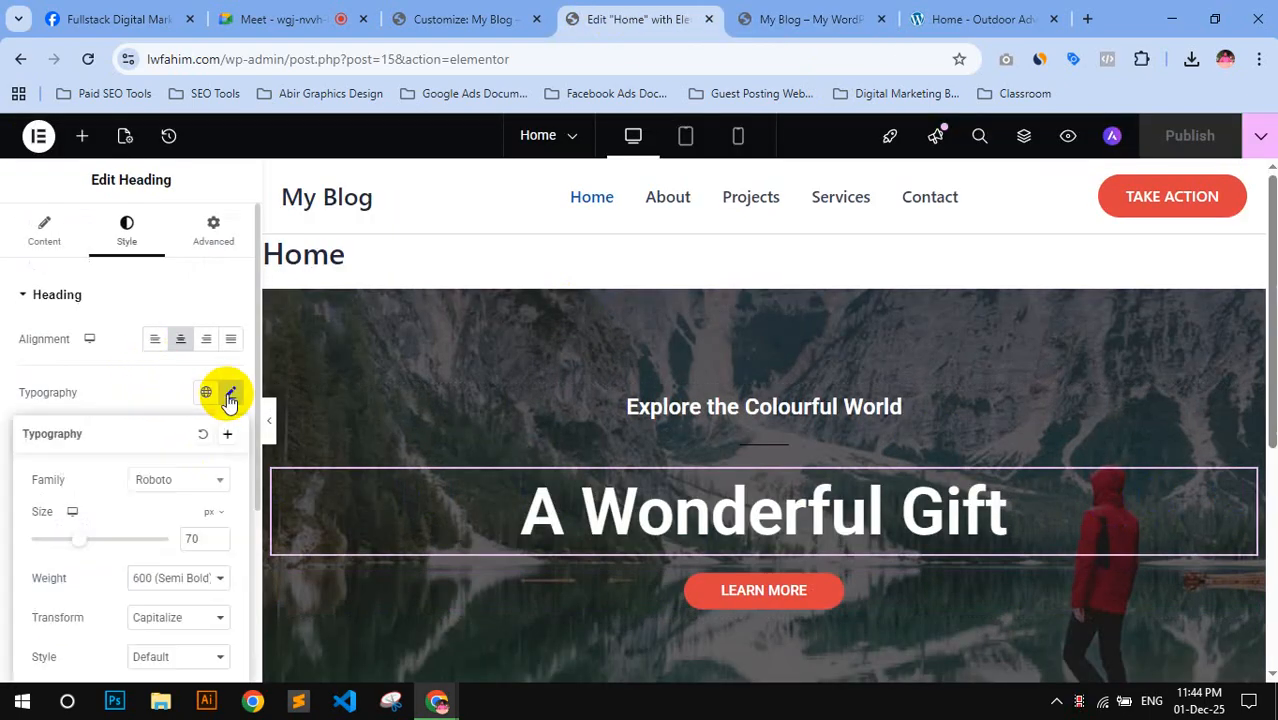
click(175, 590)
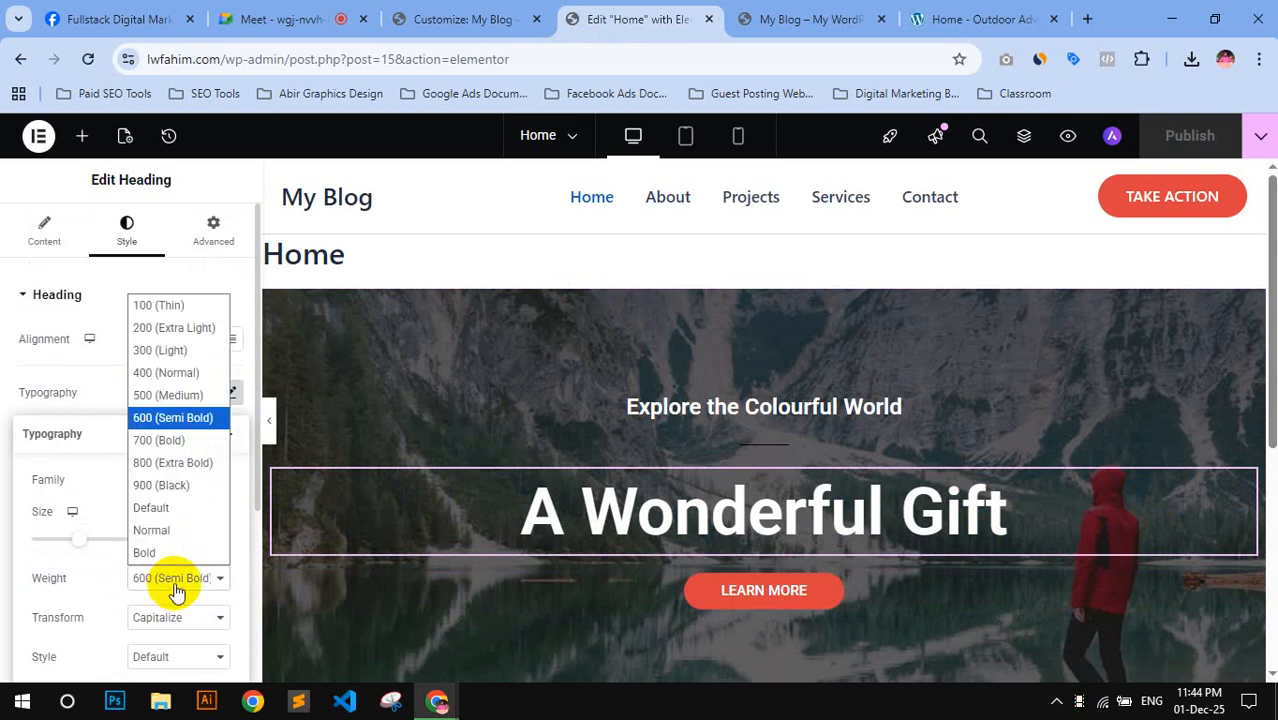
click(159, 442)
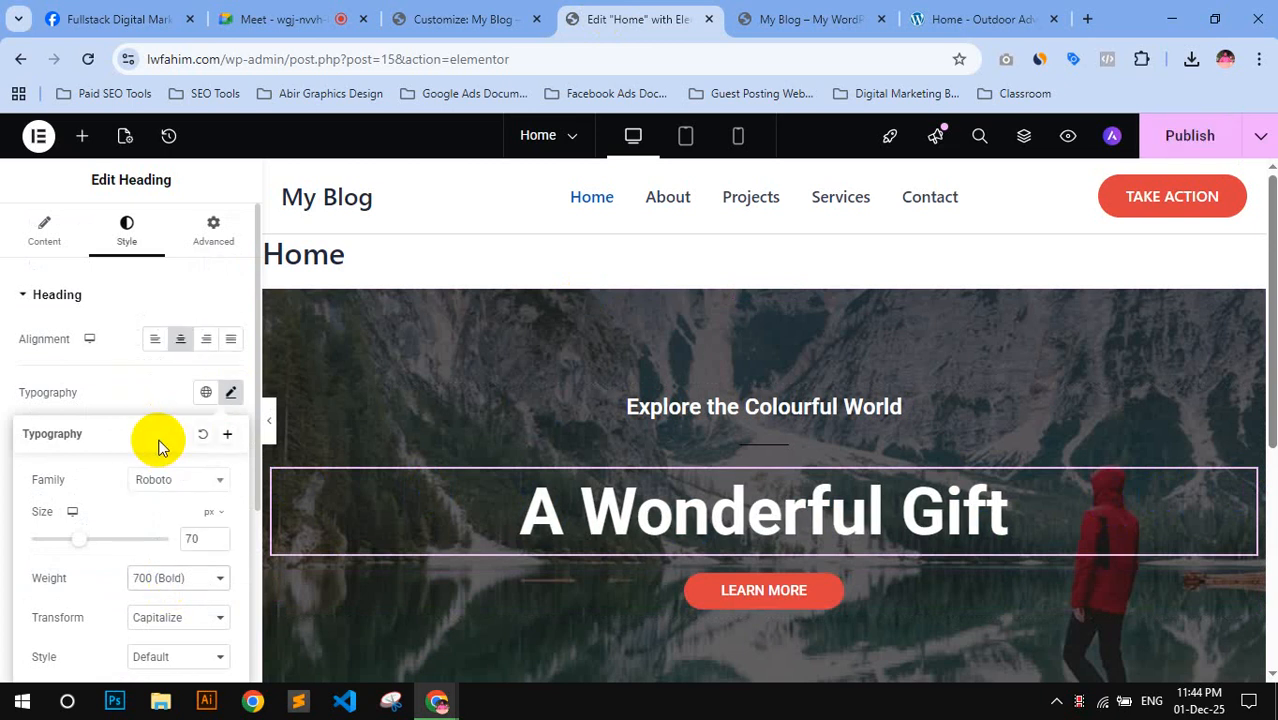
click(178, 587)
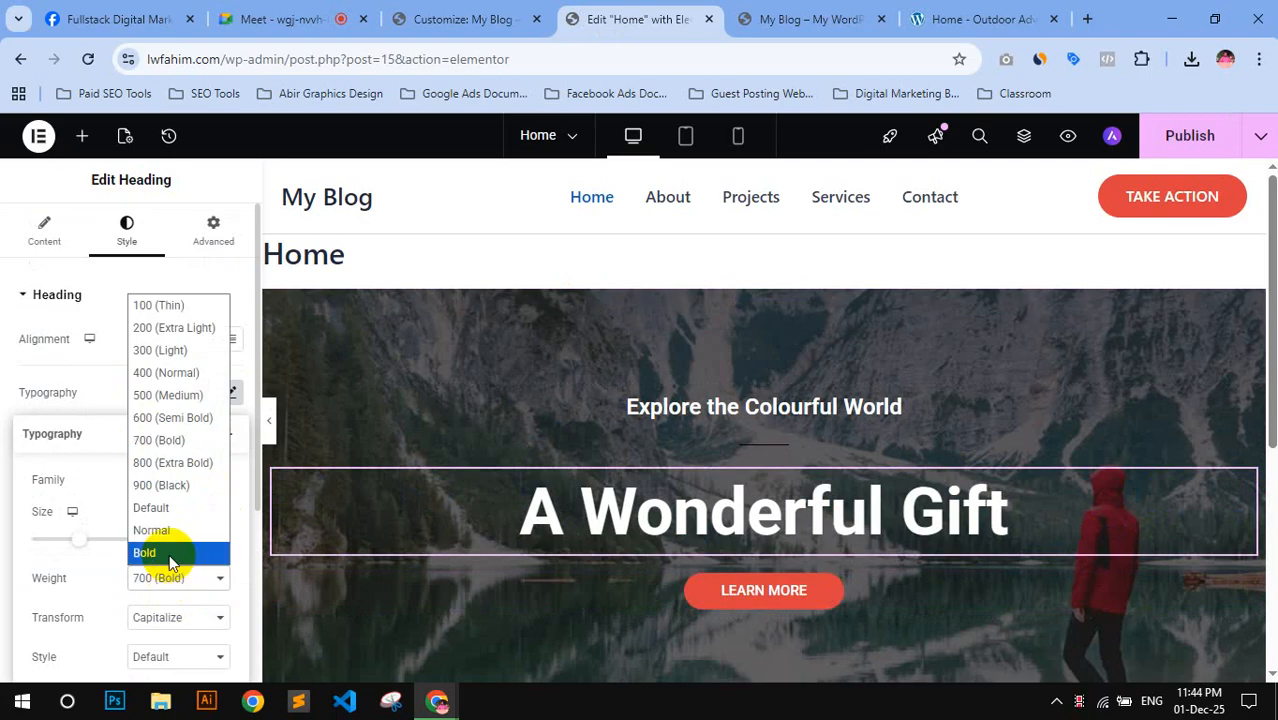
click(164, 457)
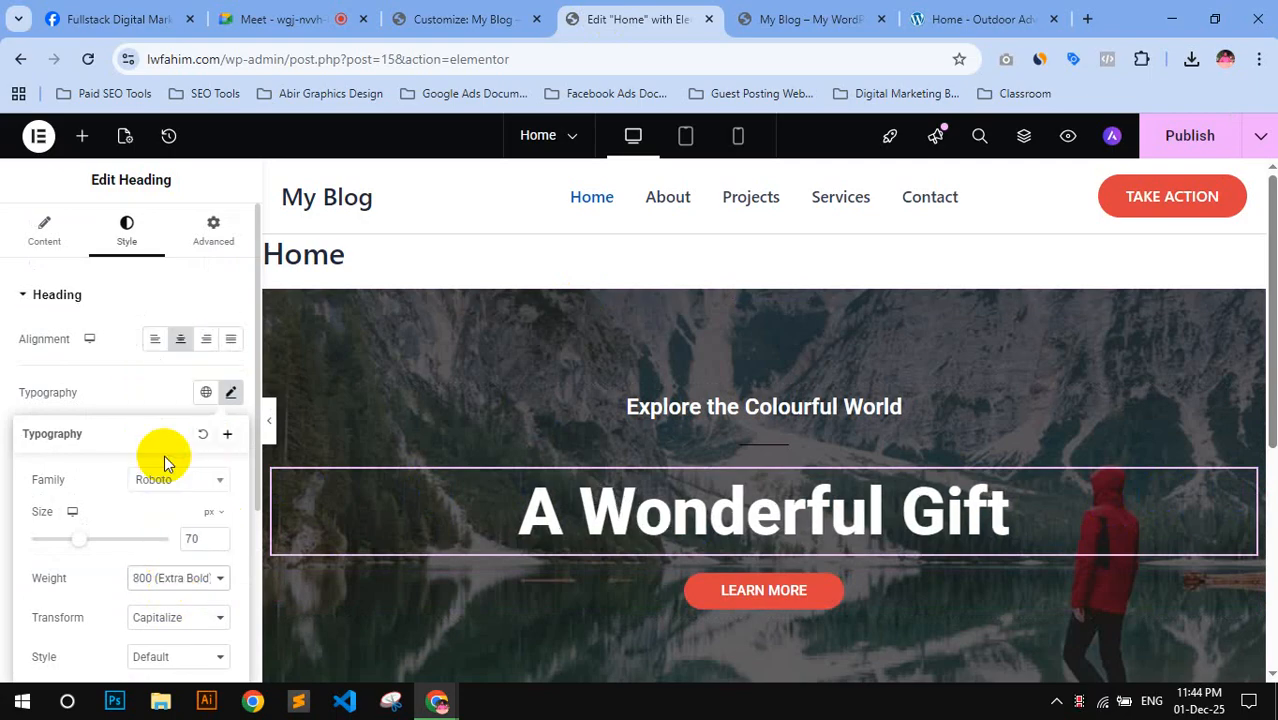
Step: Publish the heading weight change, reload the My Blog tab to check it, and return to Elementor
click(1185, 137)
click(787, 10)
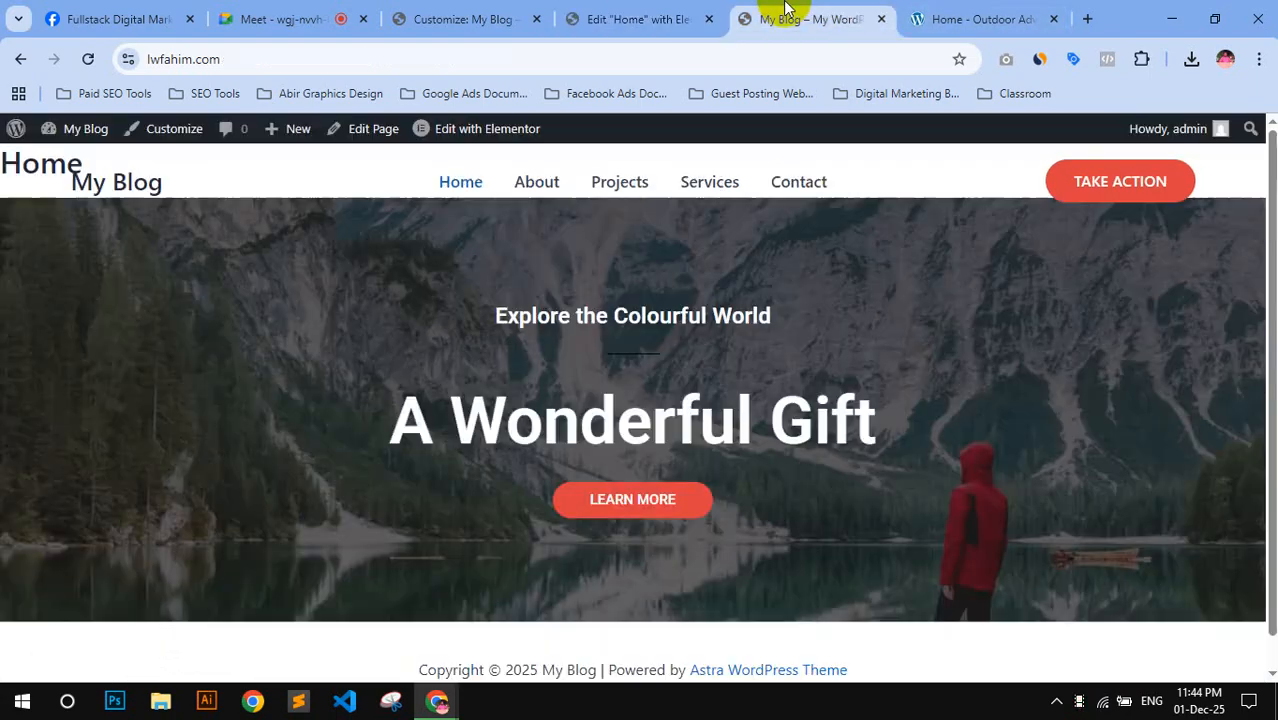
click(88, 59)
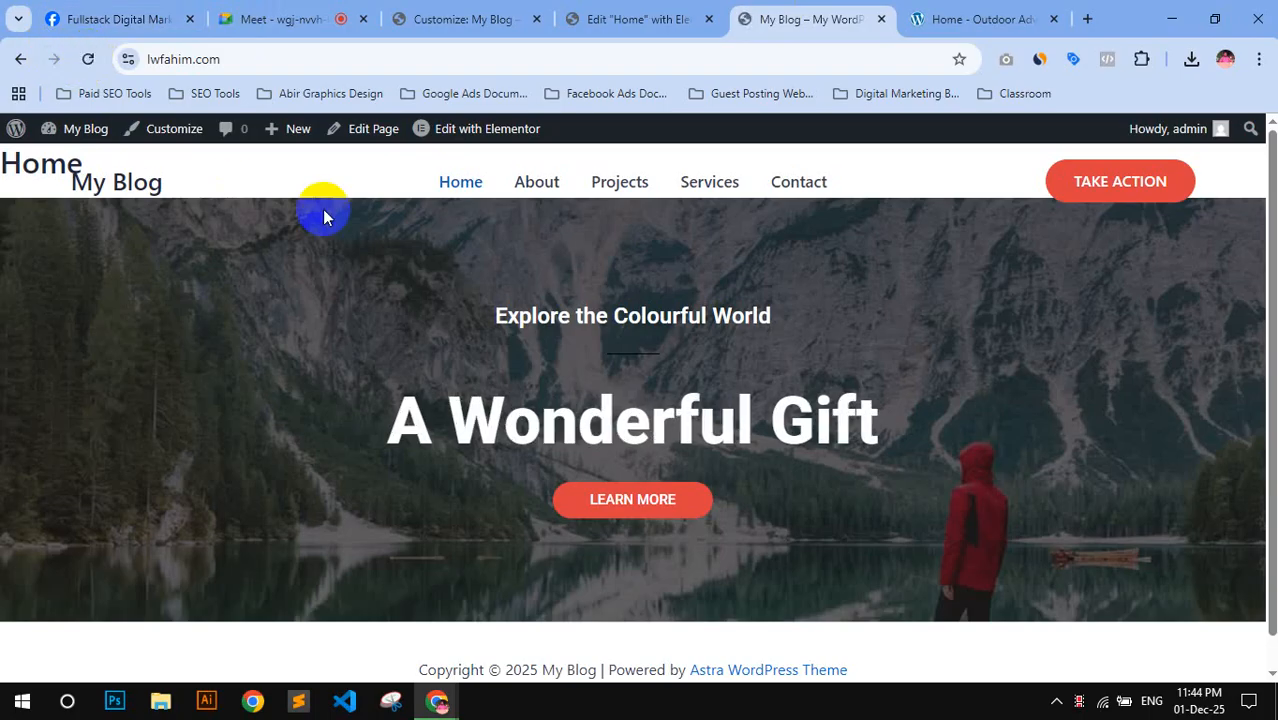
scroll(403, 309, down, 1)
scroll(450, 330, up, 1)
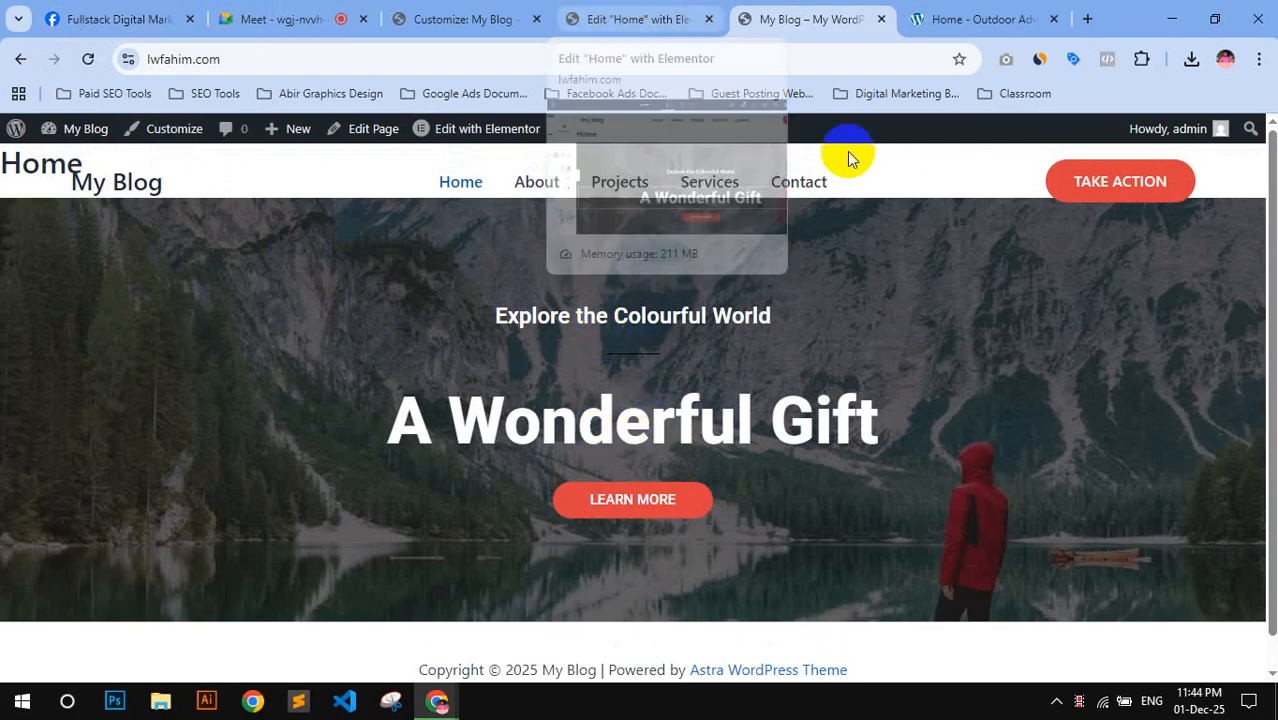
click(645, 12)
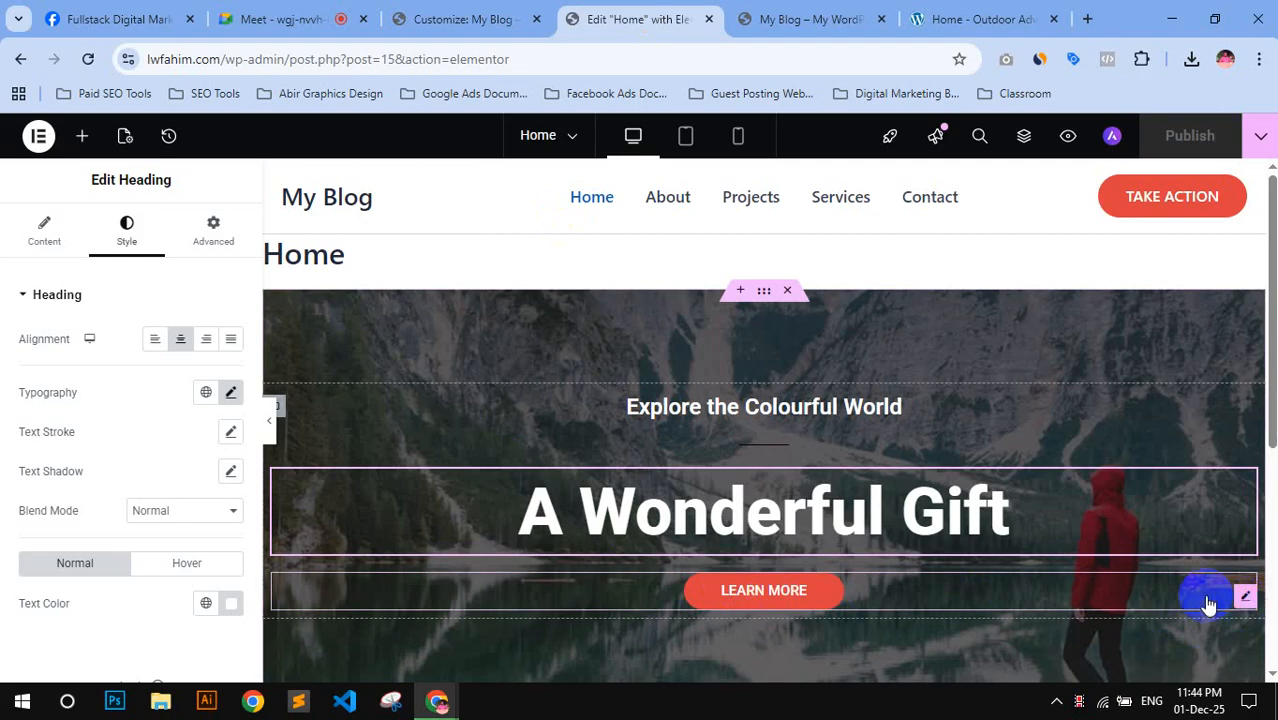
Step: Copy the button's #DD4040 hex and paste it as the divider colour, replacing #000000
click(551, 578)
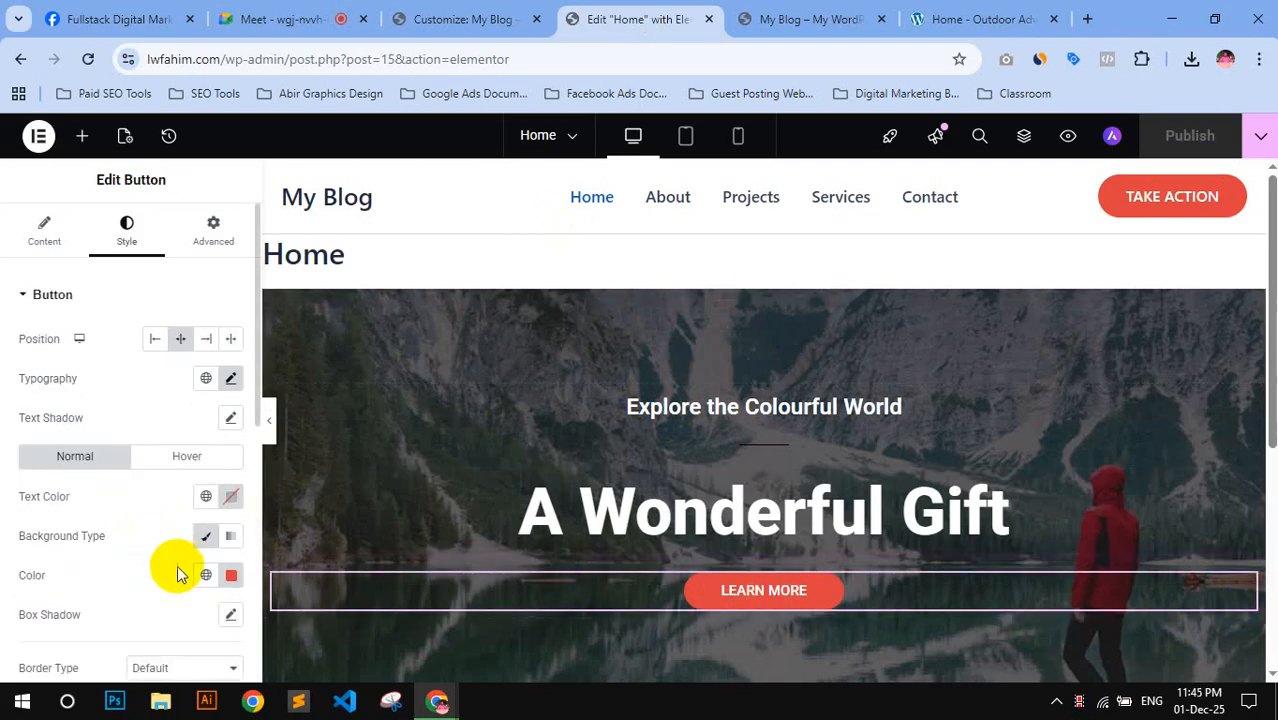
click(230, 575)
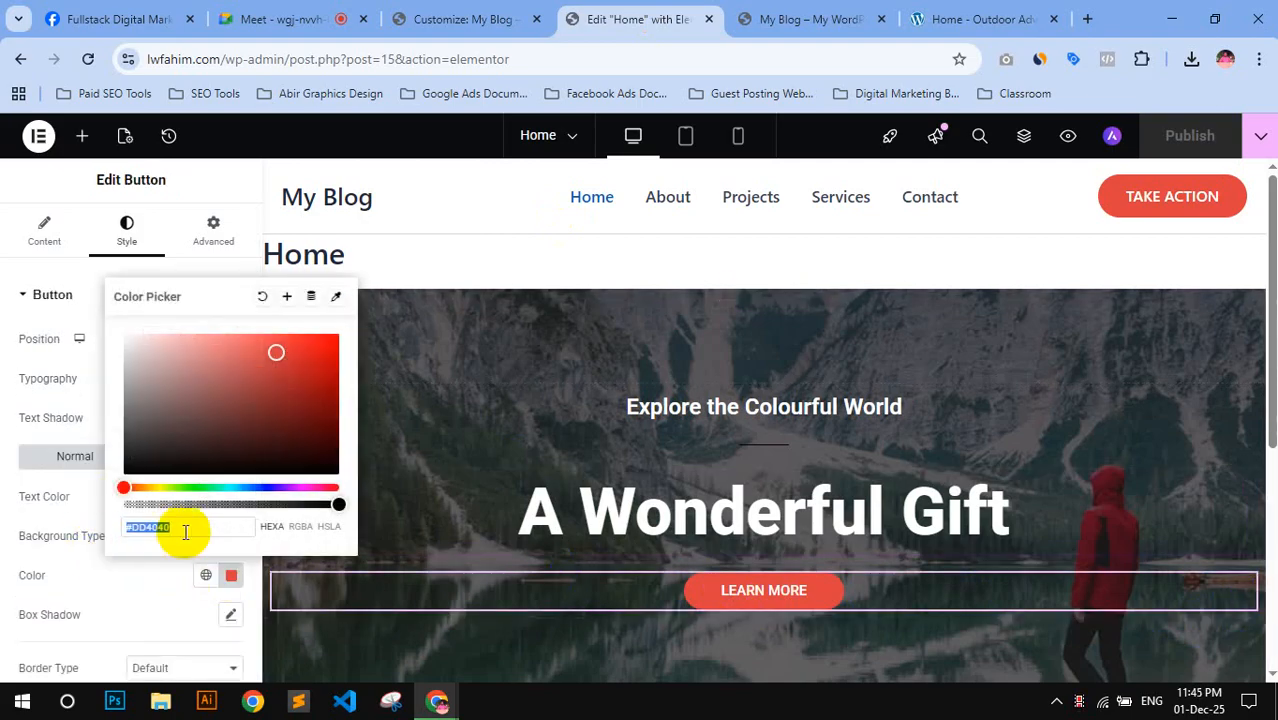
drag(184, 531, 124, 533)
key(ctrl+c)
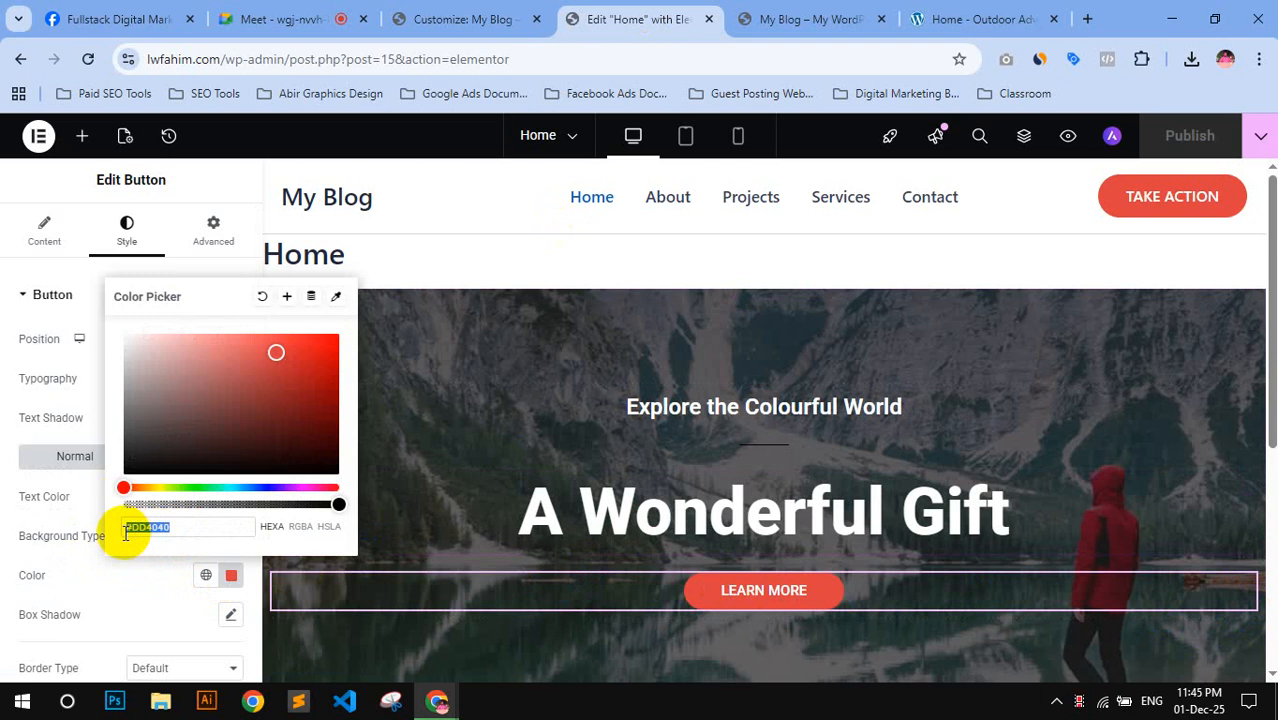
click(763, 443)
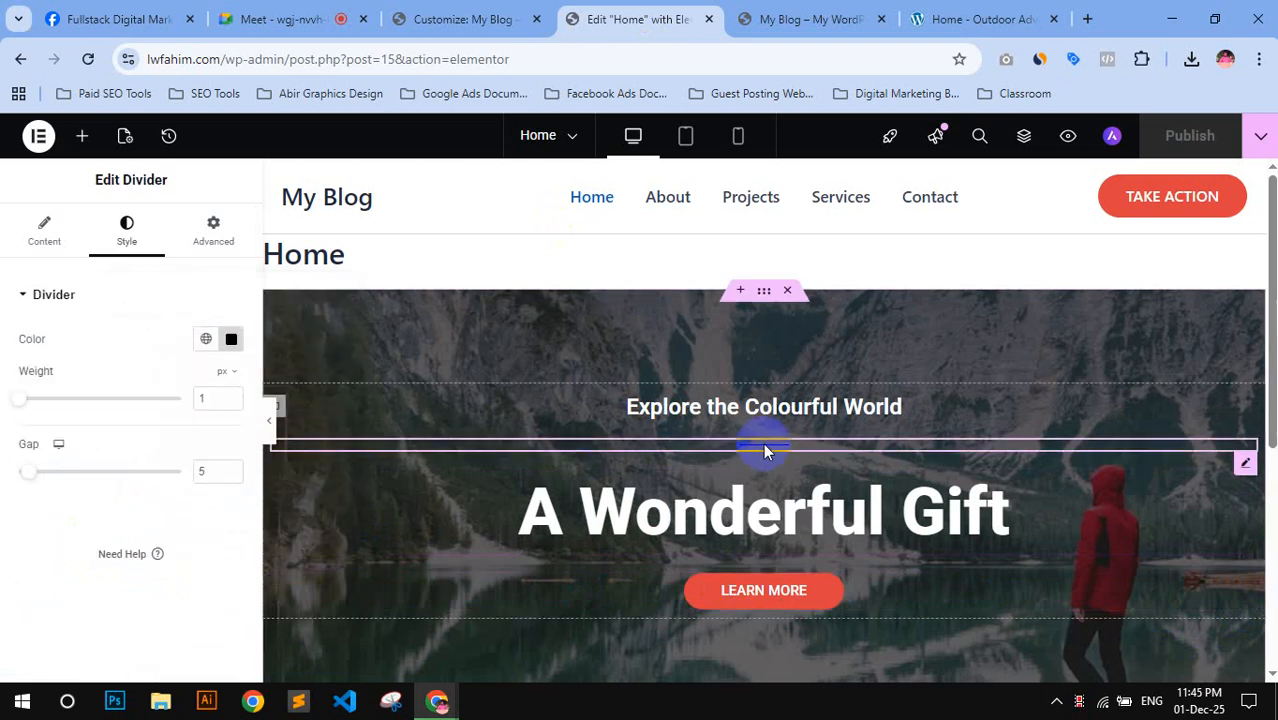
click(233, 341)
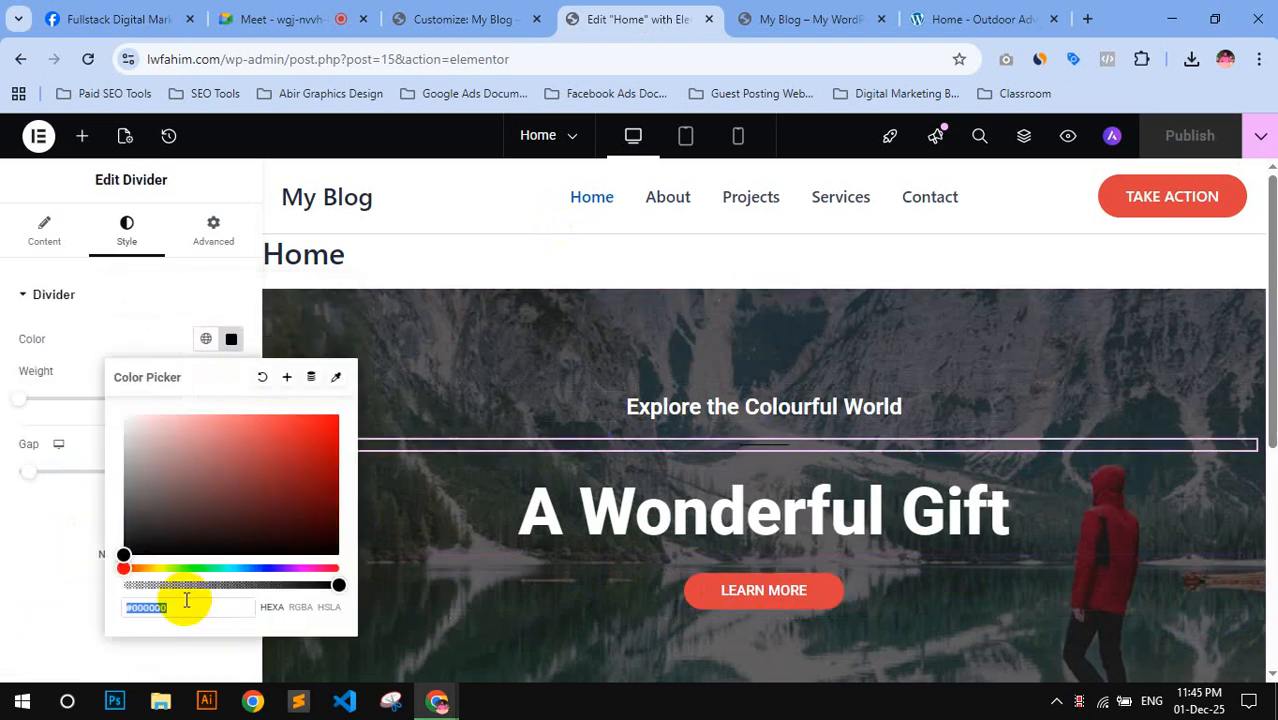
drag(186, 606, 131, 614)
key(ctrl+v)
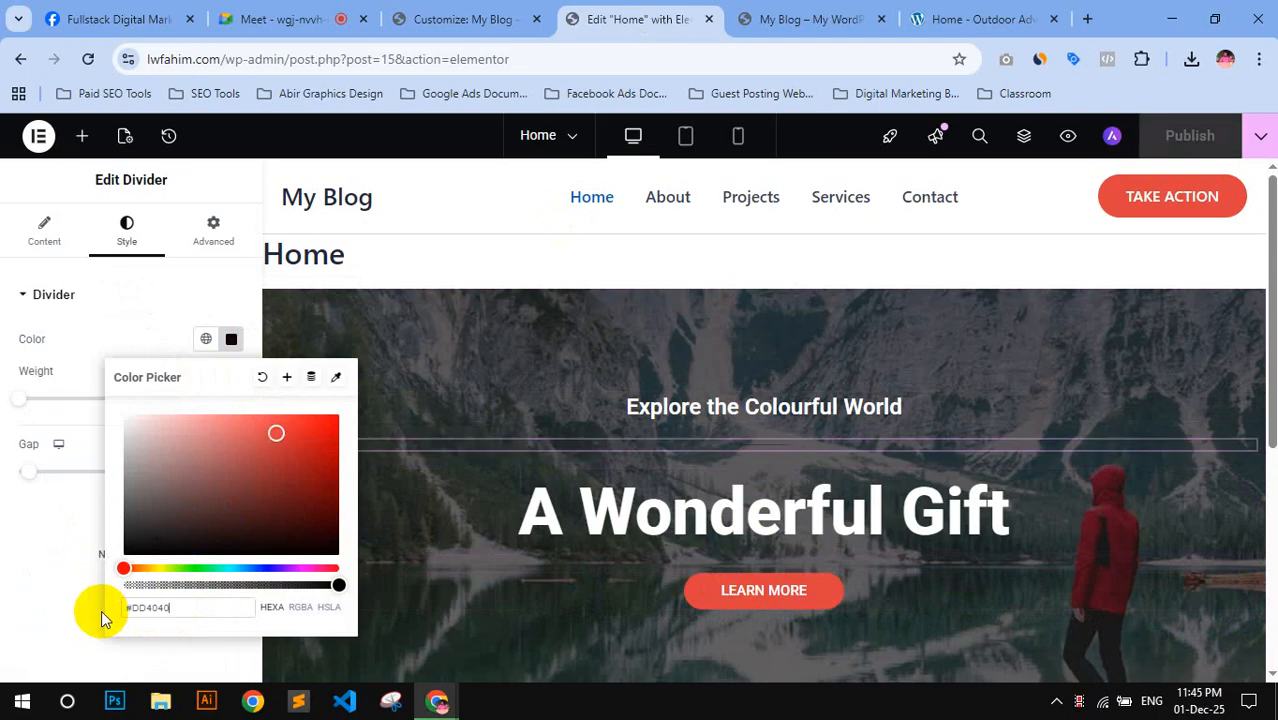
click(61, 377)
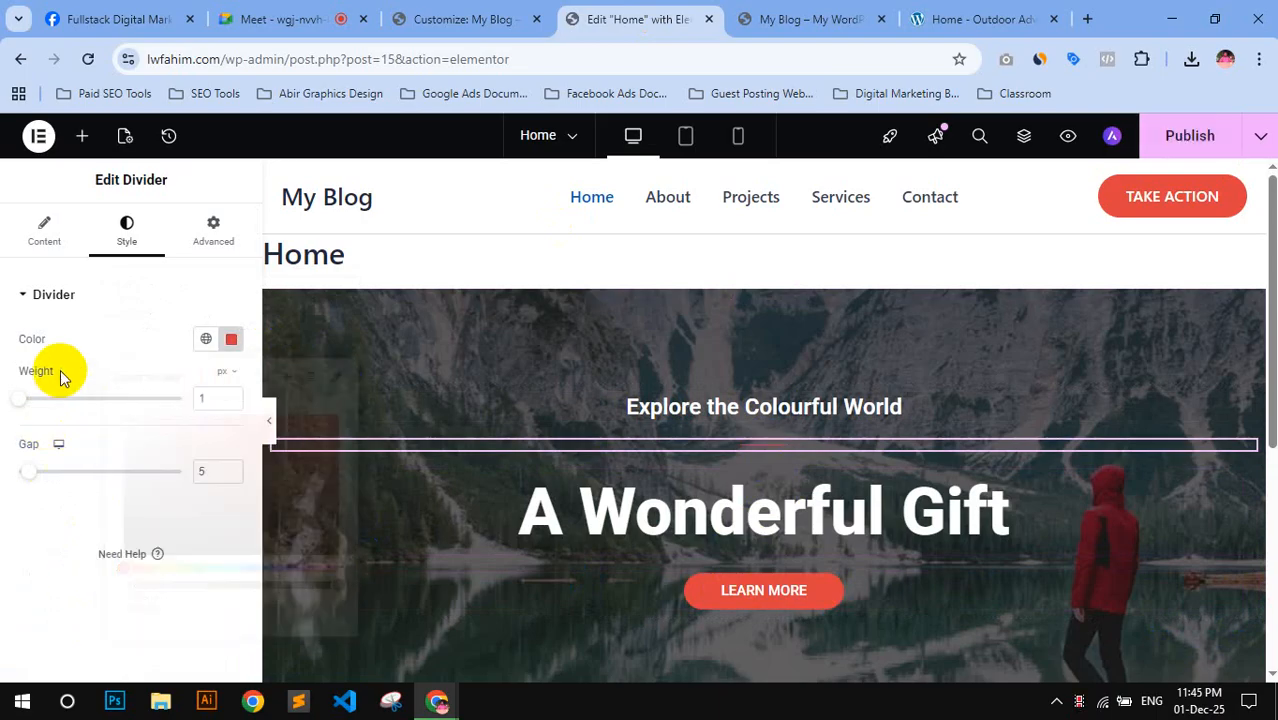
Step: Reduce the divider's gap, set its weight to 2 px, and select the Content width value
drag(31, 471, 15, 478)
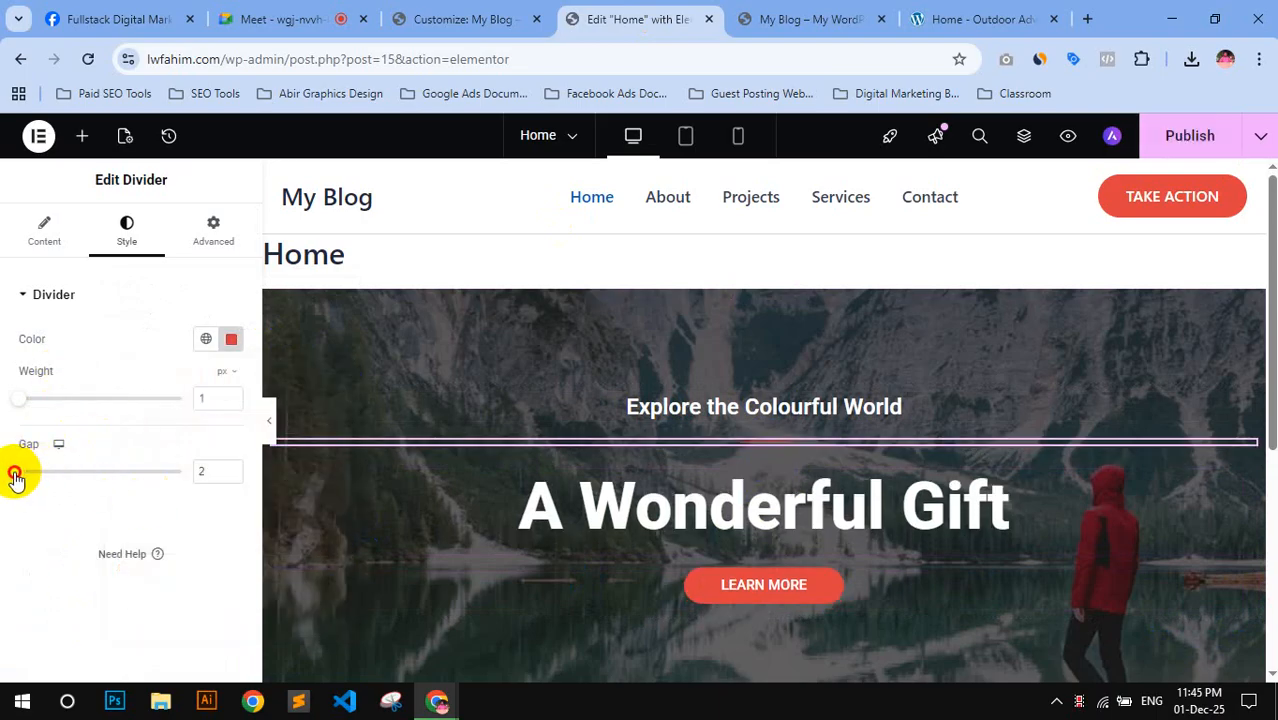
drag(212, 476, 196, 480)
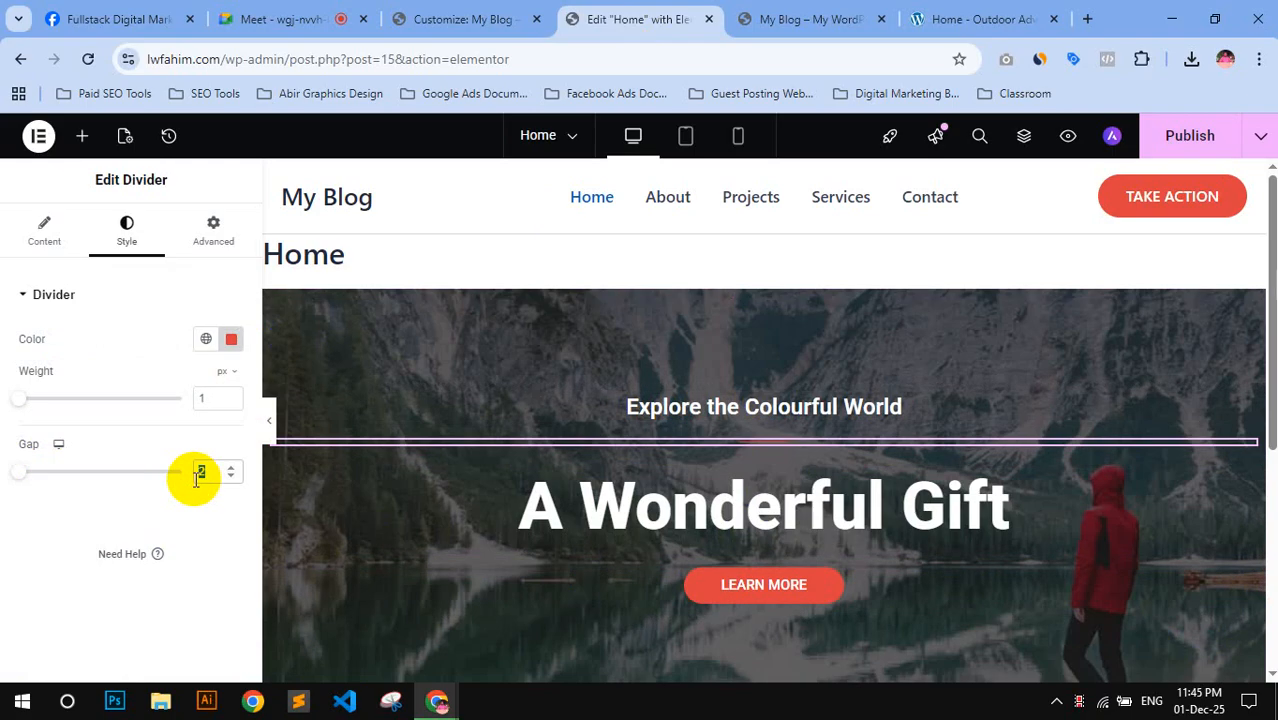
text(4)
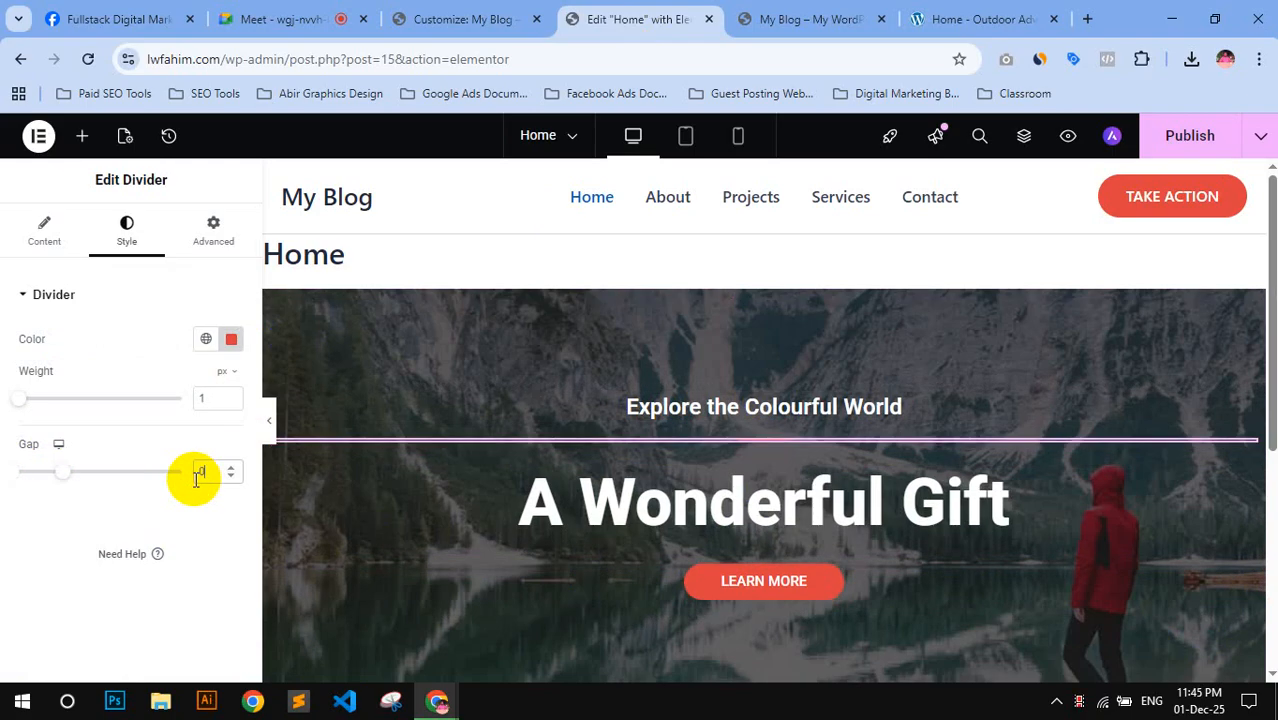
drag(212, 399, 188, 405)
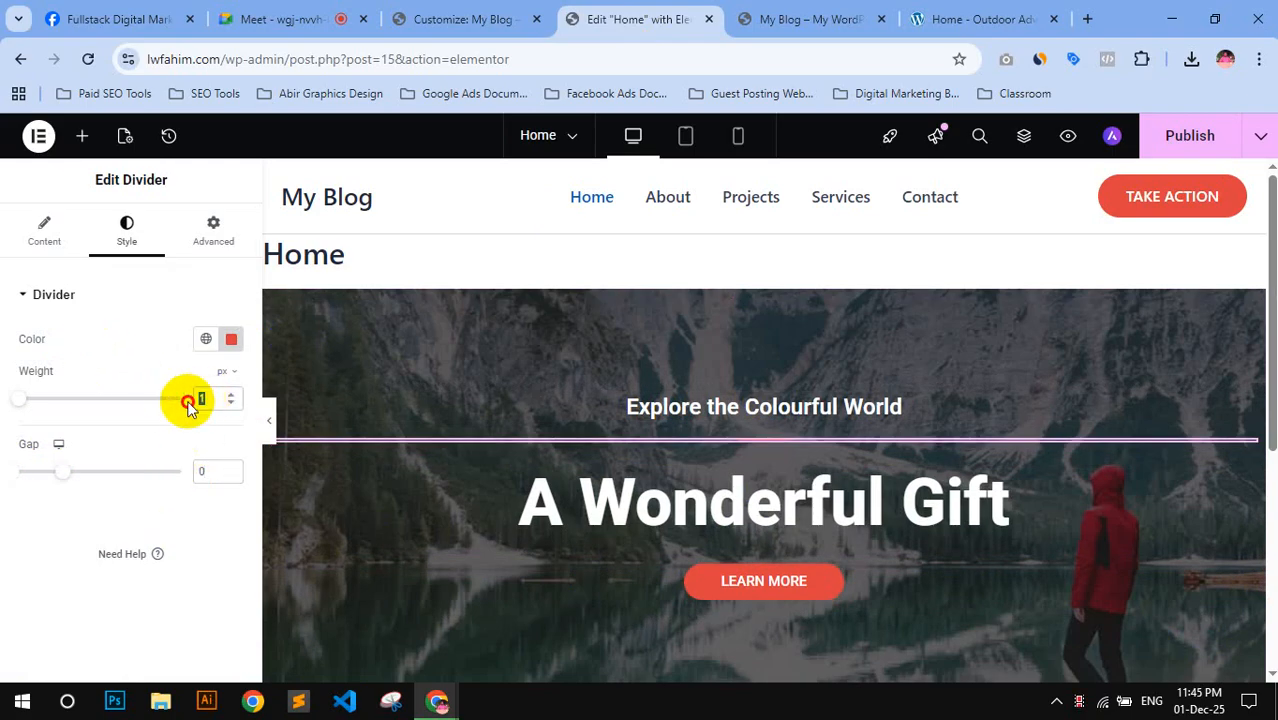
text(2)
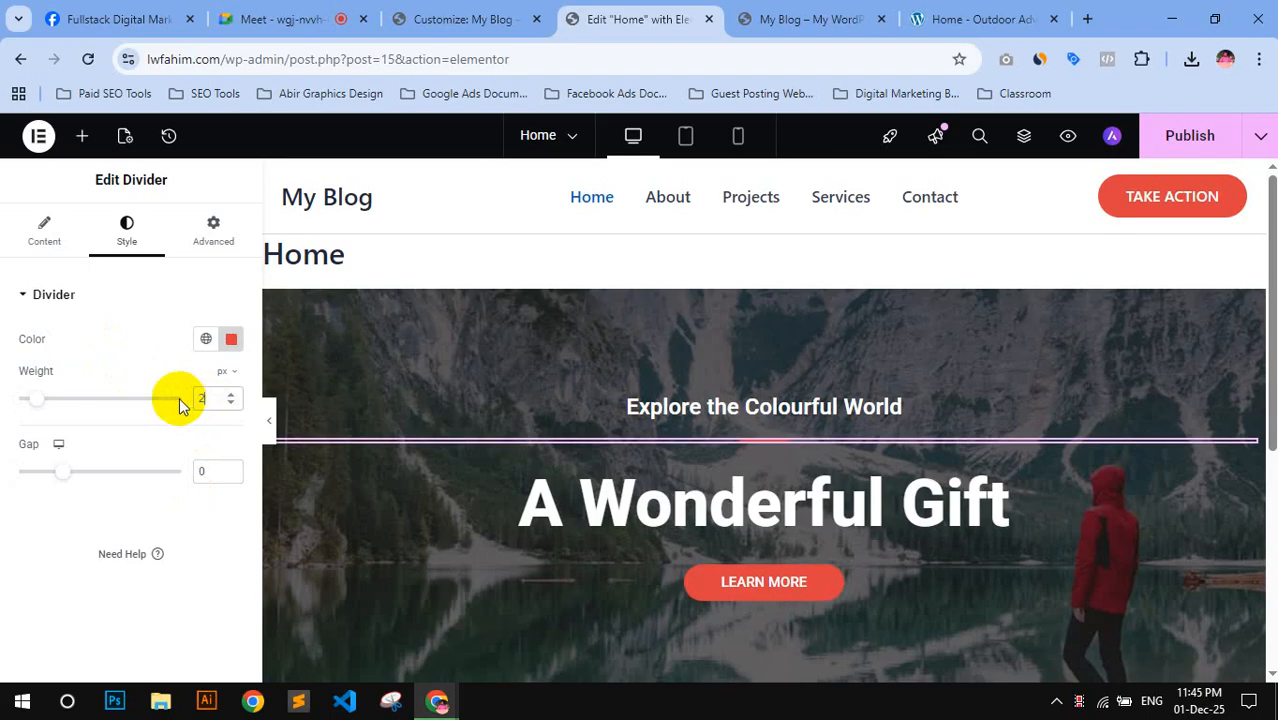
click(44, 232)
drag(205, 400, 193, 405)
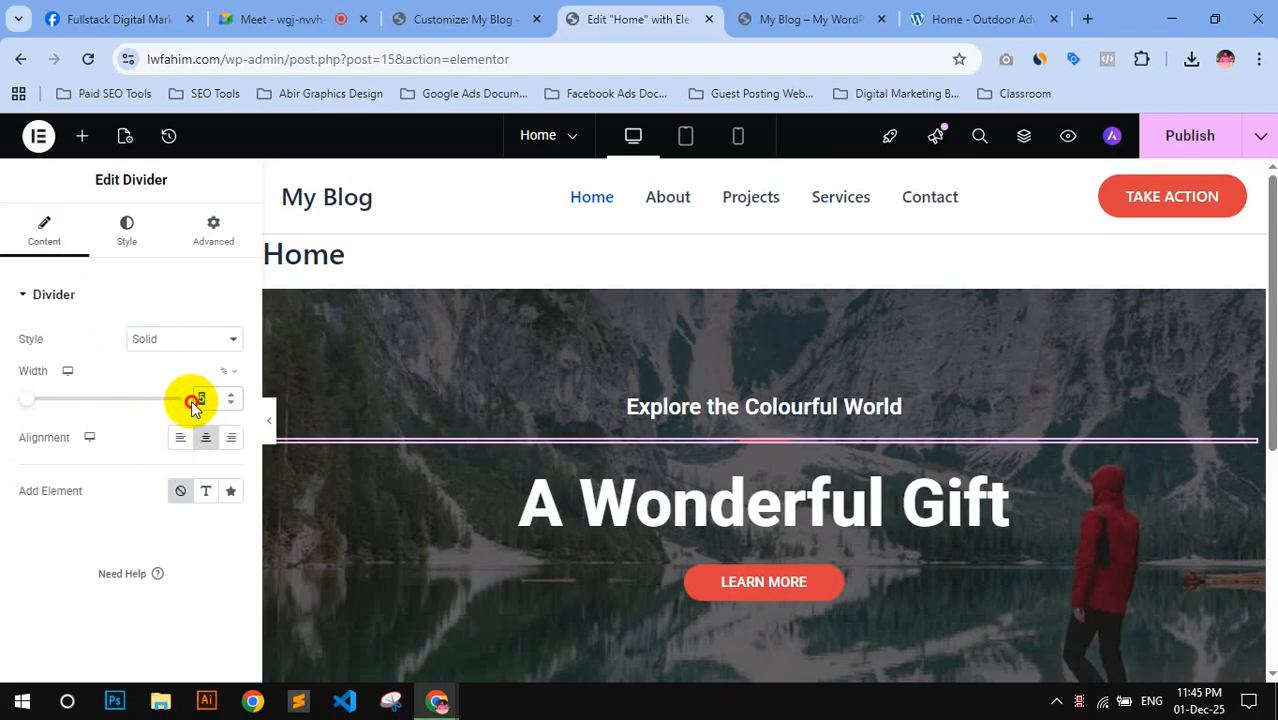
Step: Set the divider width to 6%, publish, and reload the live home page to check it
text(6)
click(1176, 136)
click(807, 17)
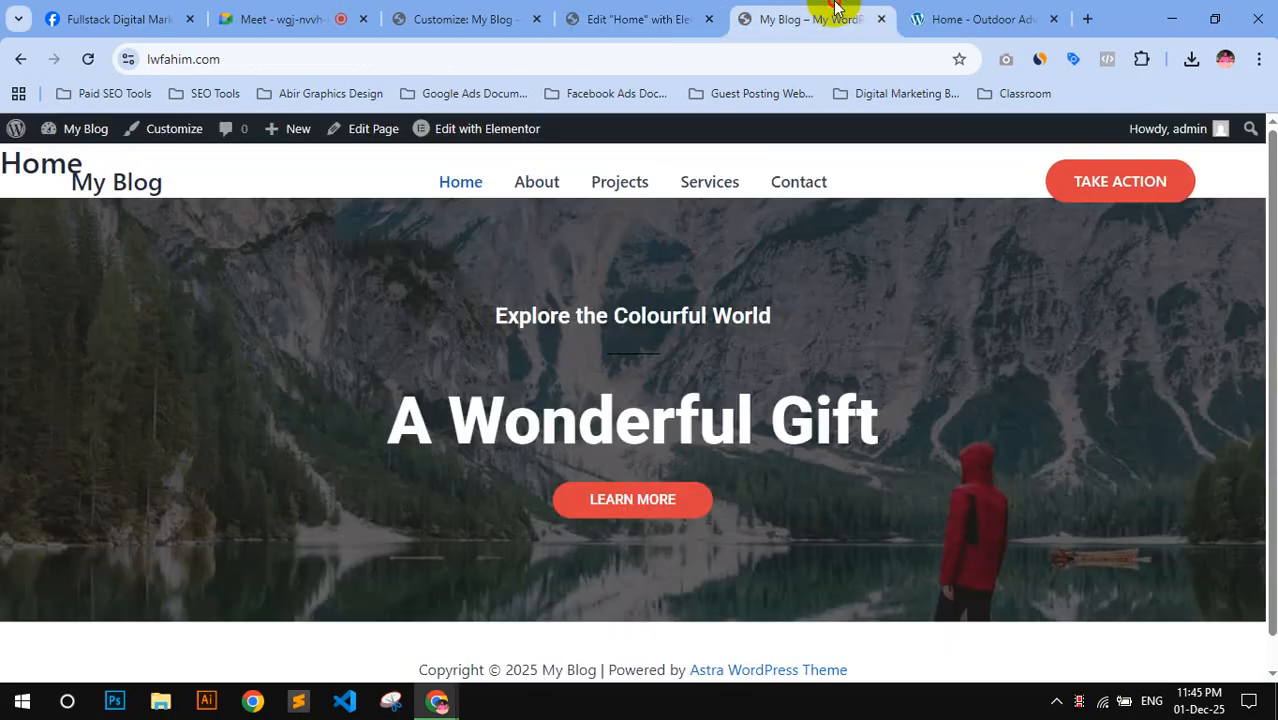
click(85, 62)
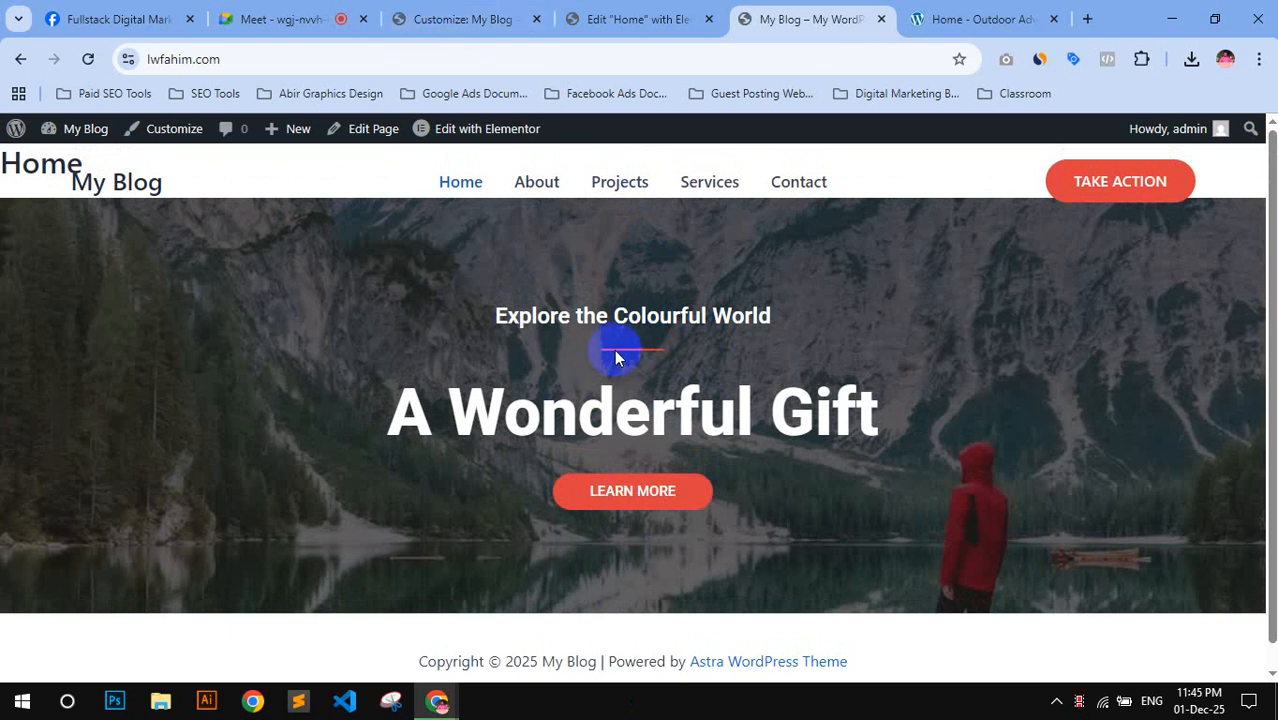
click(615, 15)
click(490, 15)
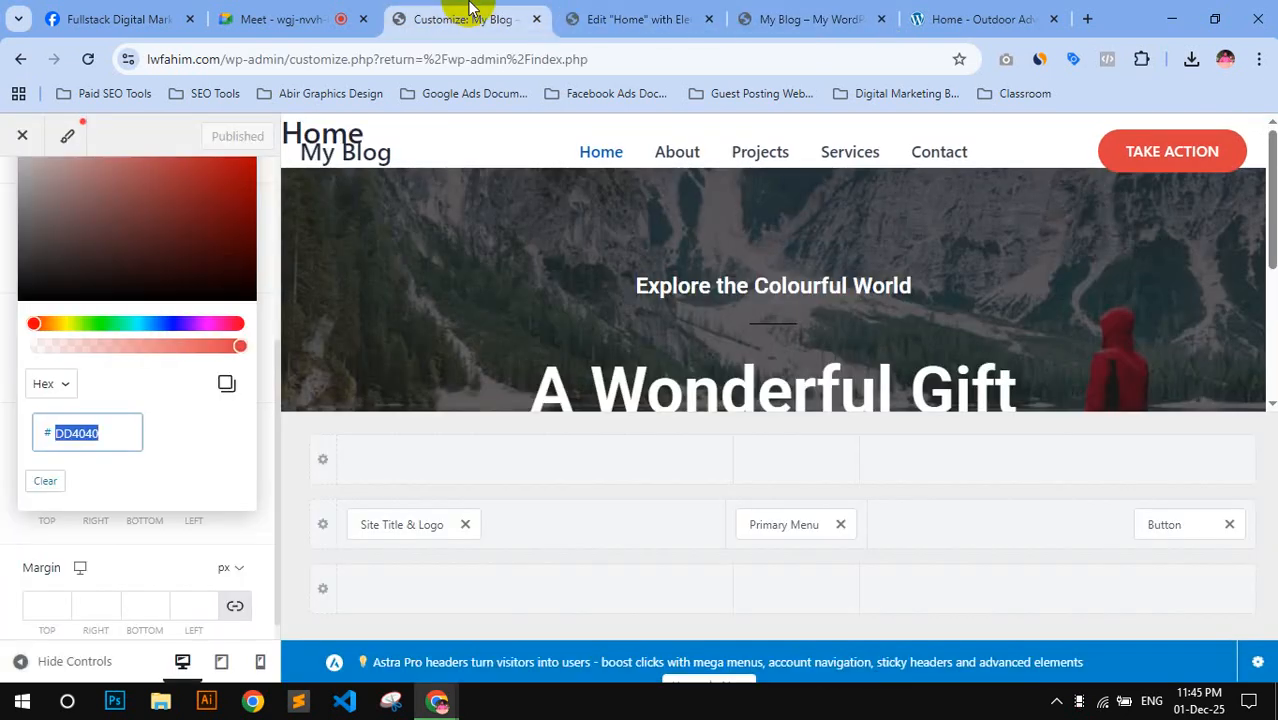
click(640, 16)
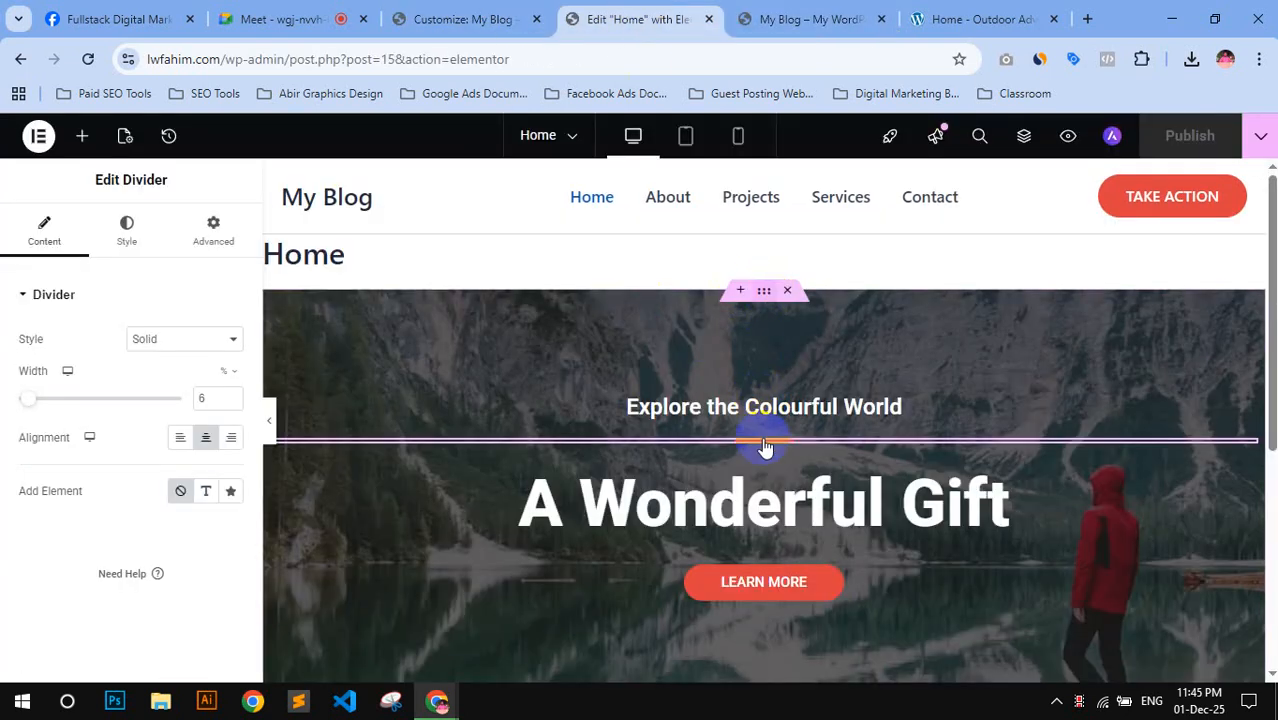
Step: Unlink the hero container's padding, set top and bottom to 100 px, publish, and view the live page
click(748, 513)
scroll(750, 520, down, 2)
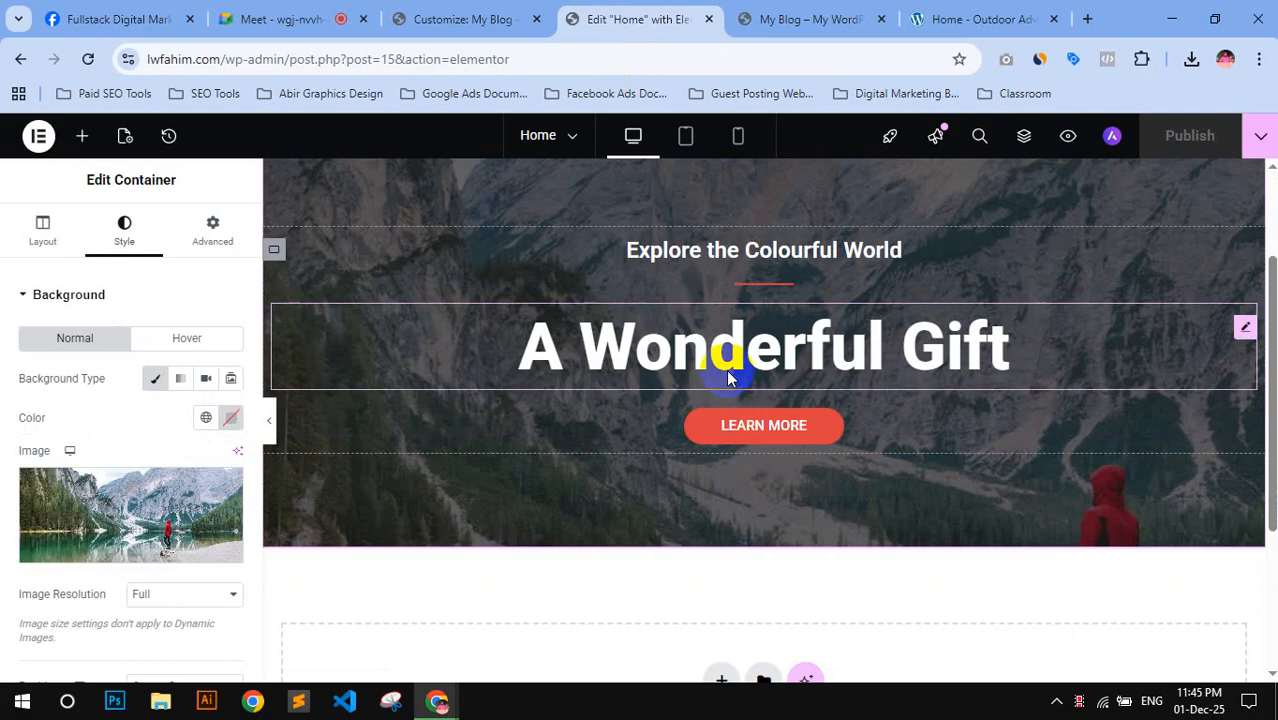
scroll(727, 371, up, 2)
click(279, 407)
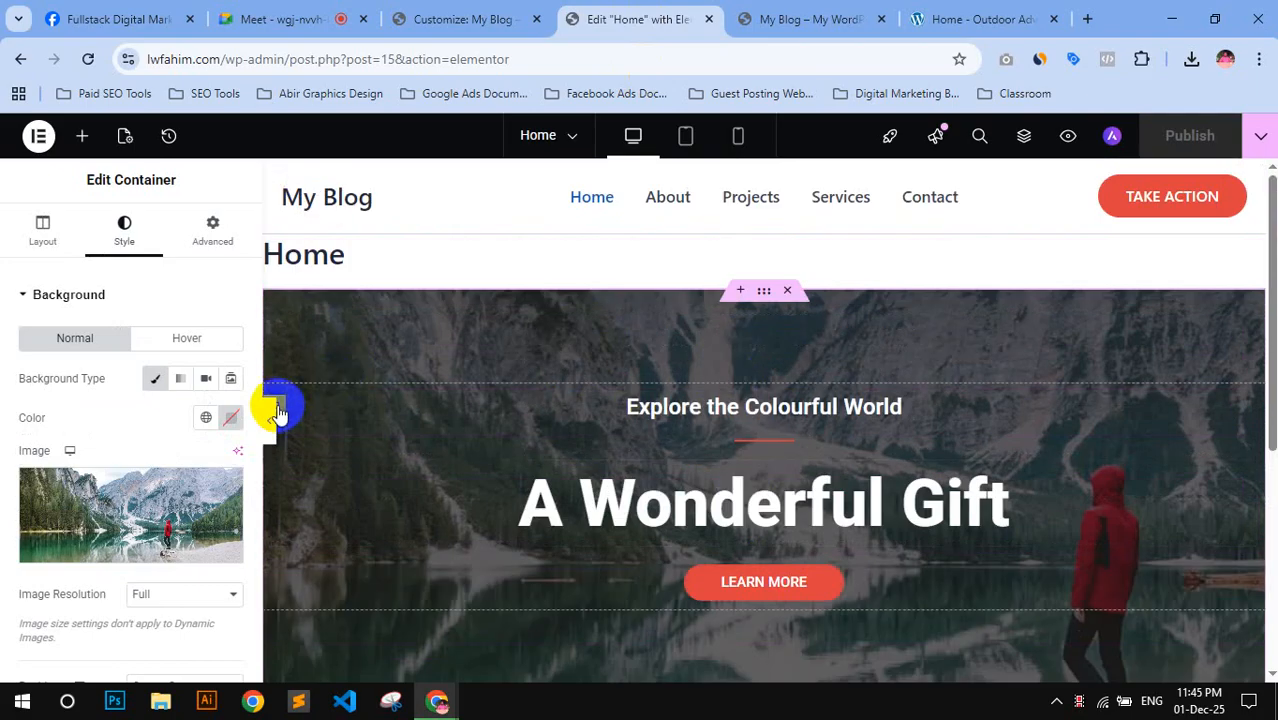
click(128, 232)
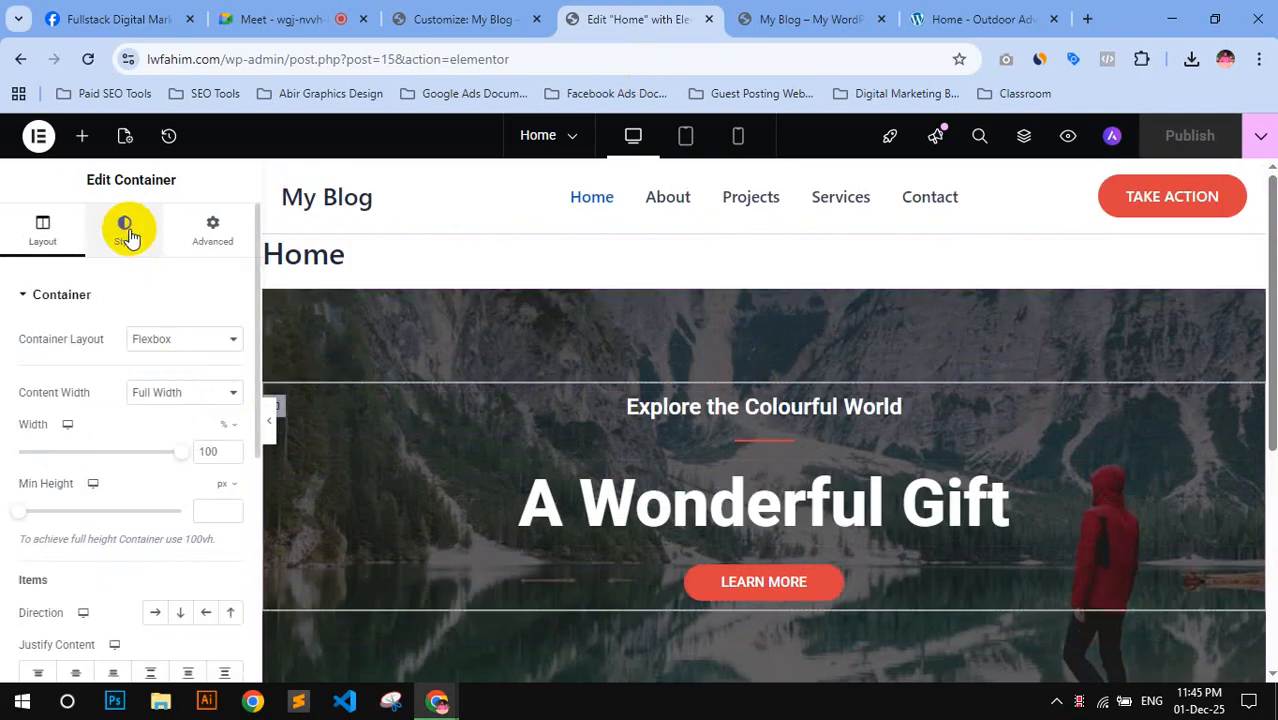
click(222, 242)
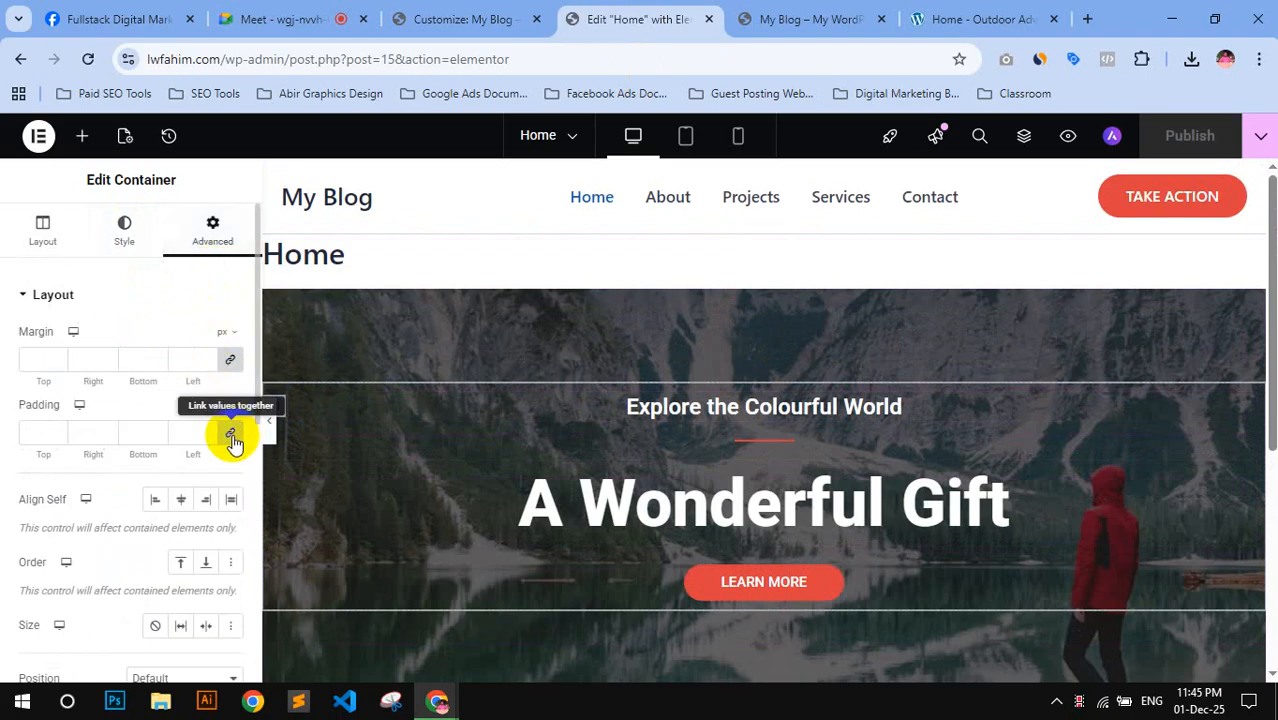
click(231, 437)
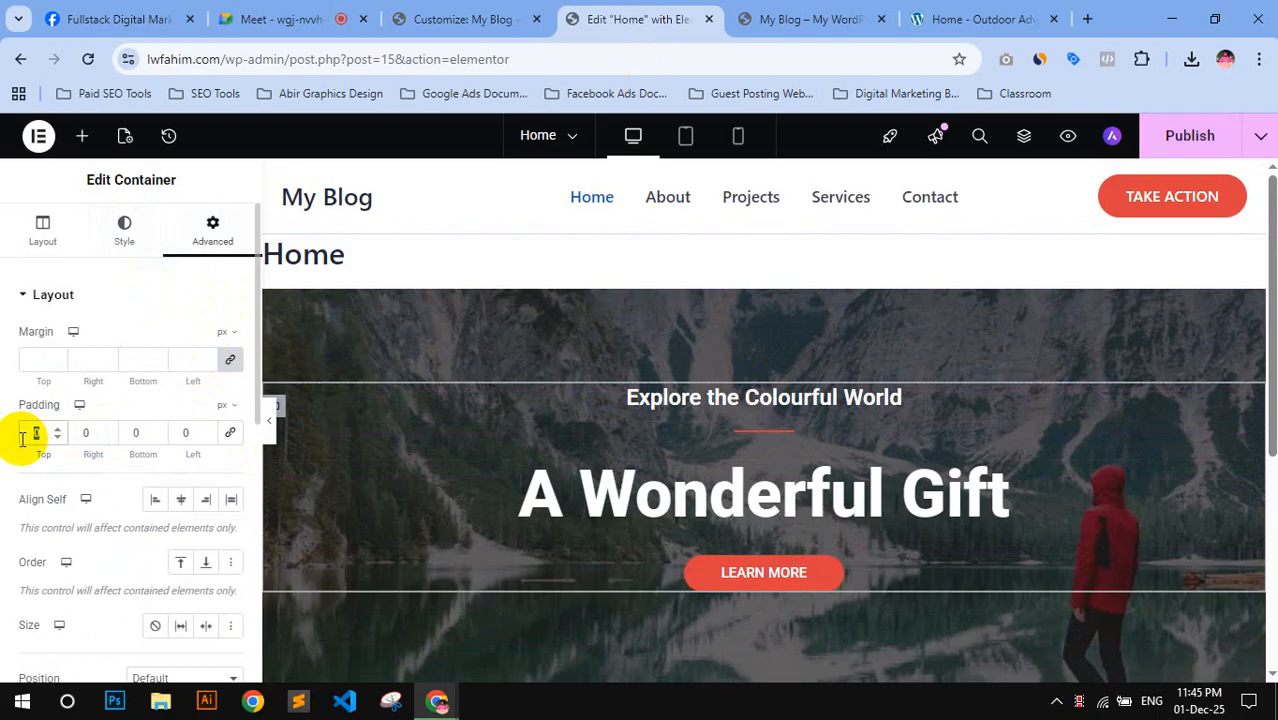
text(10)
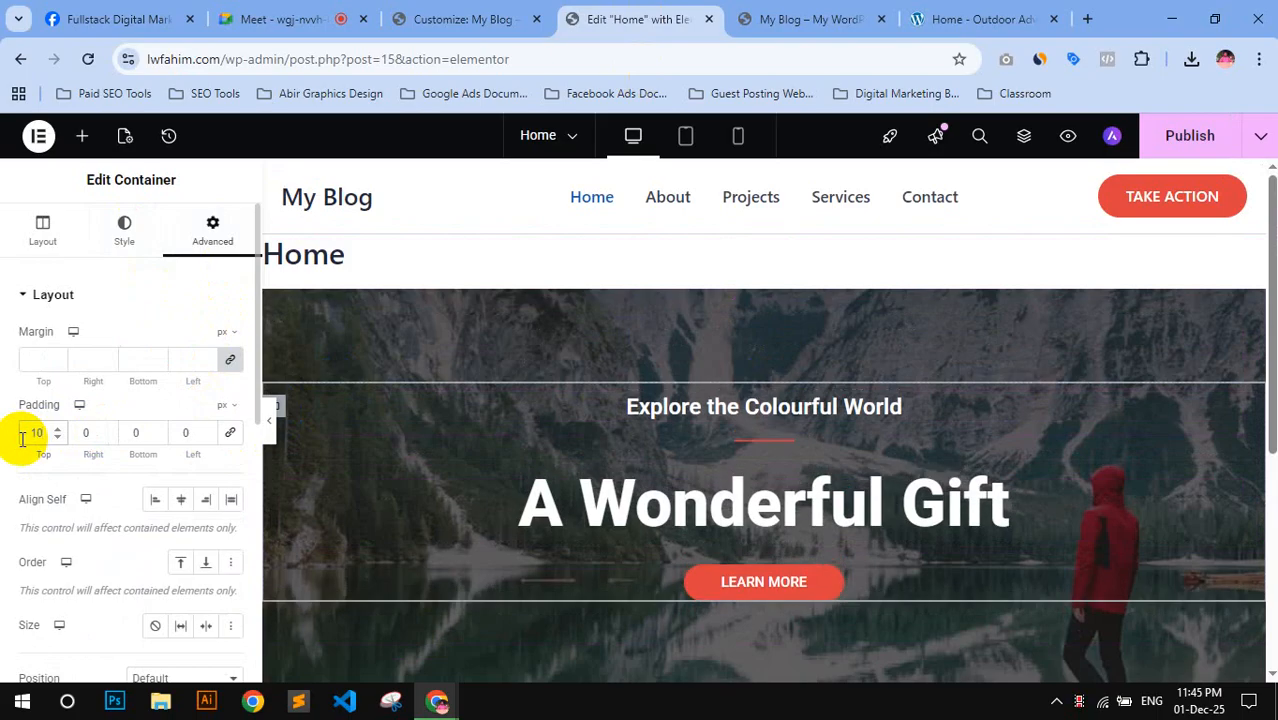
text(0)
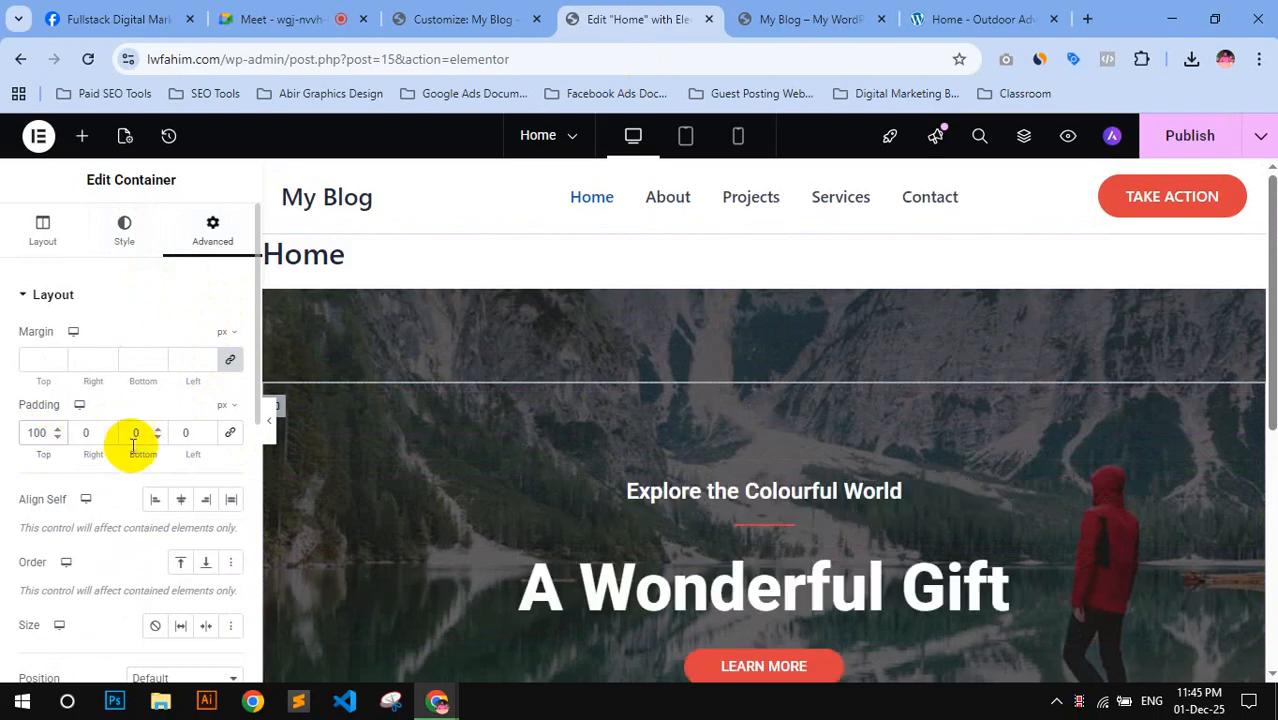
drag(141, 436, 125, 439)
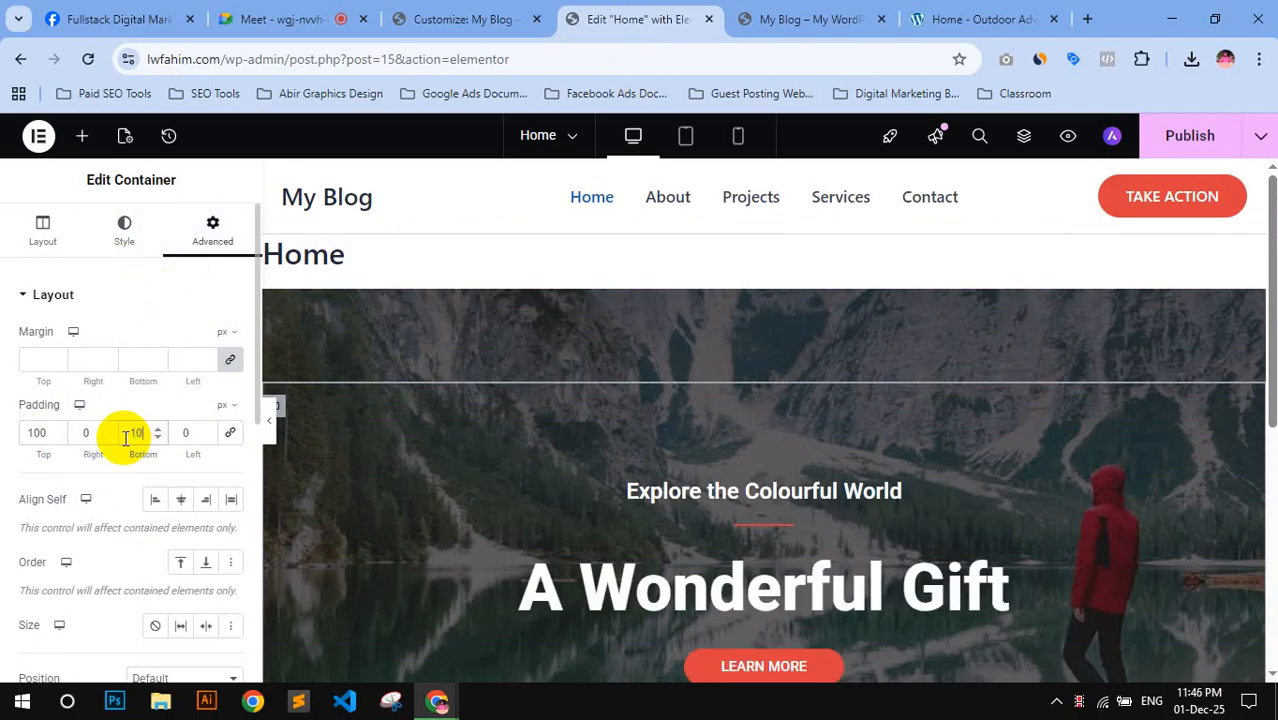
text(100)
scroll(650, 473, down, 5)
scroll(674, 425, up, 3)
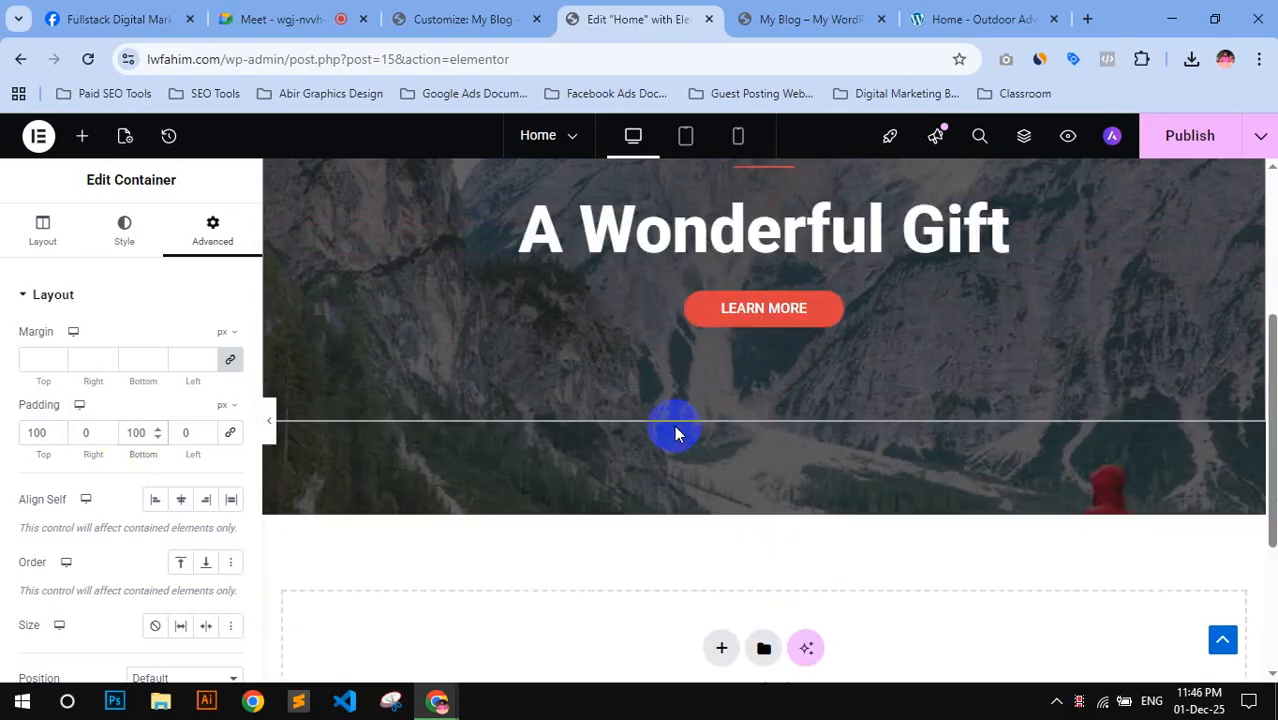
click(1196, 130)
click(818, 22)
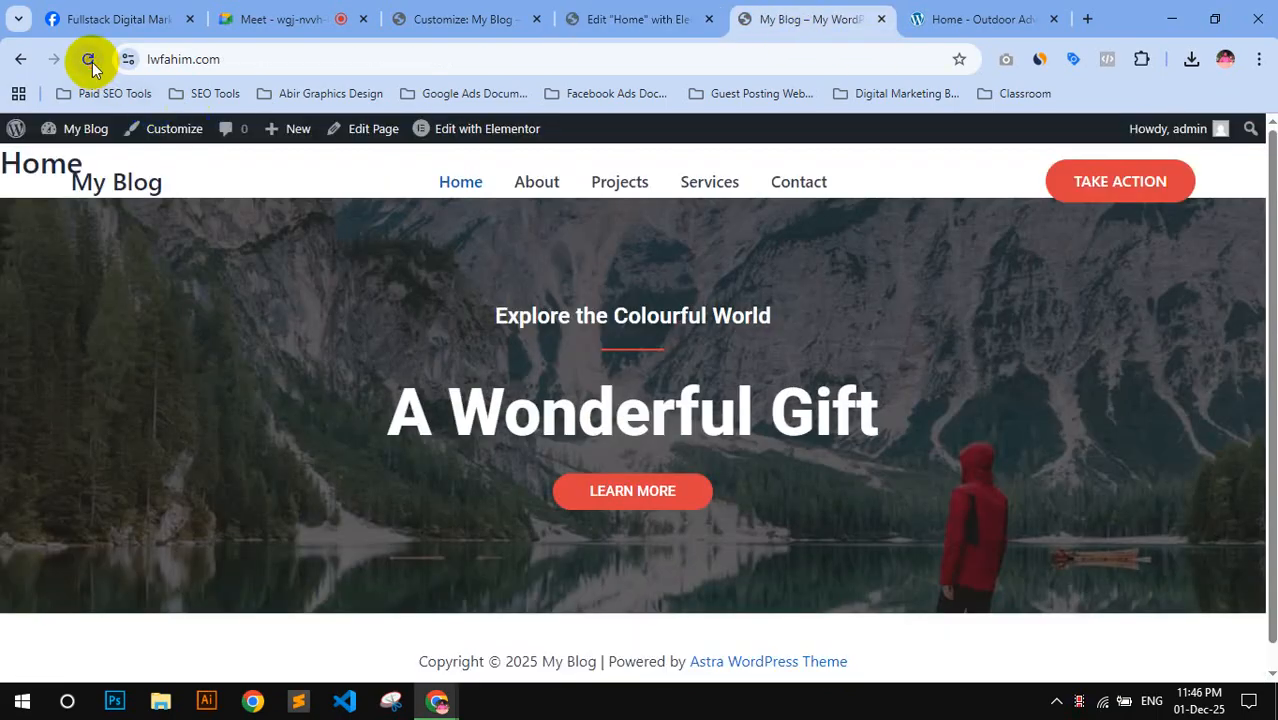
scroll(630, 356, down, 3)
scroll(630, 356, up, 3)
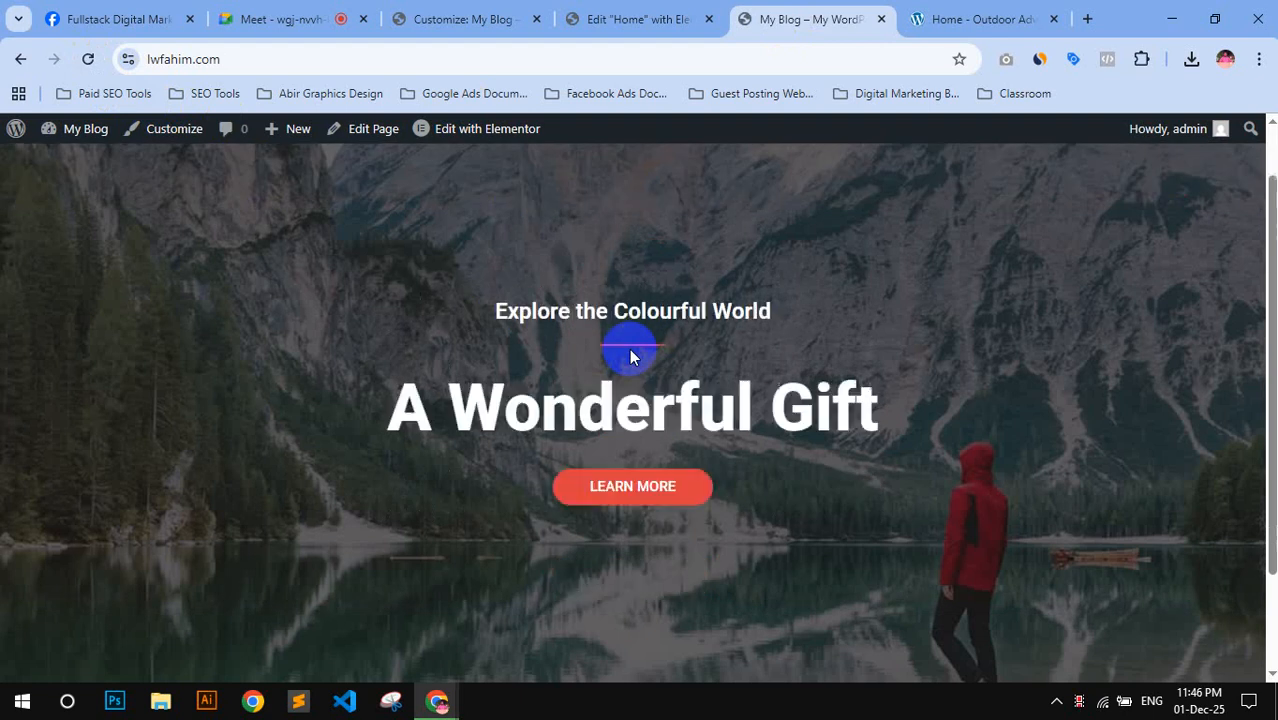
click(430, 17)
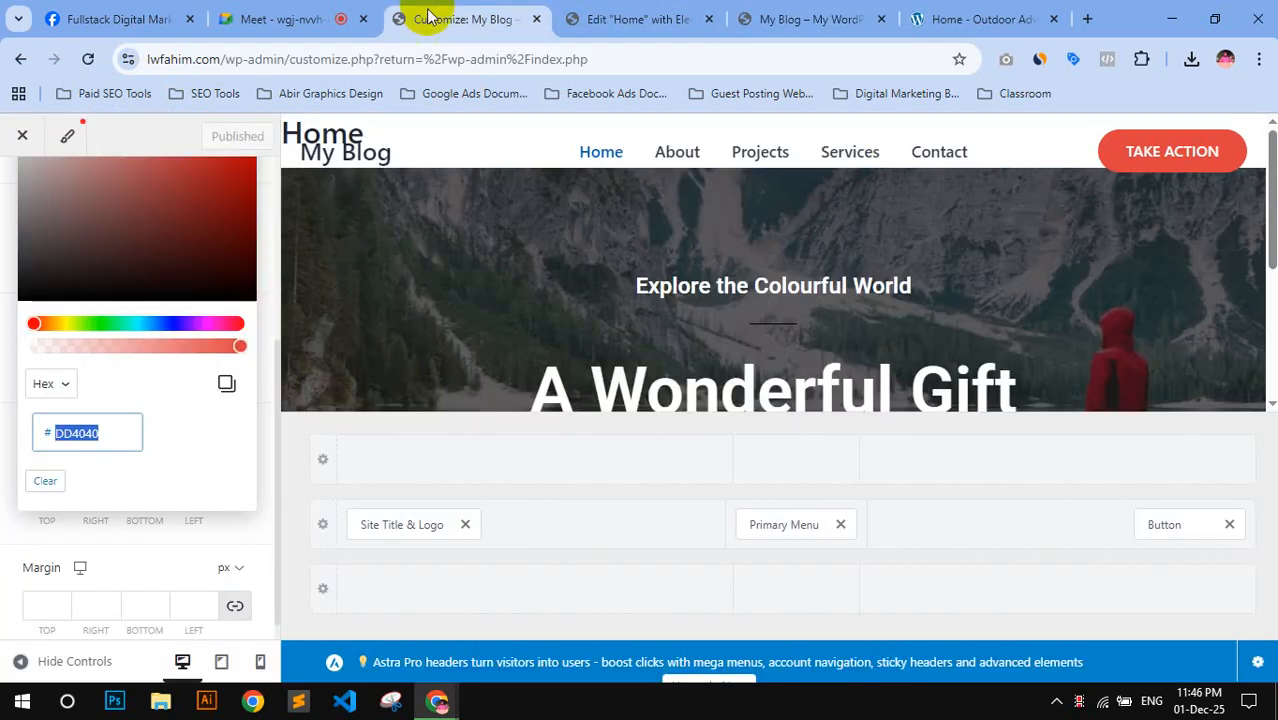
click(962, 18)
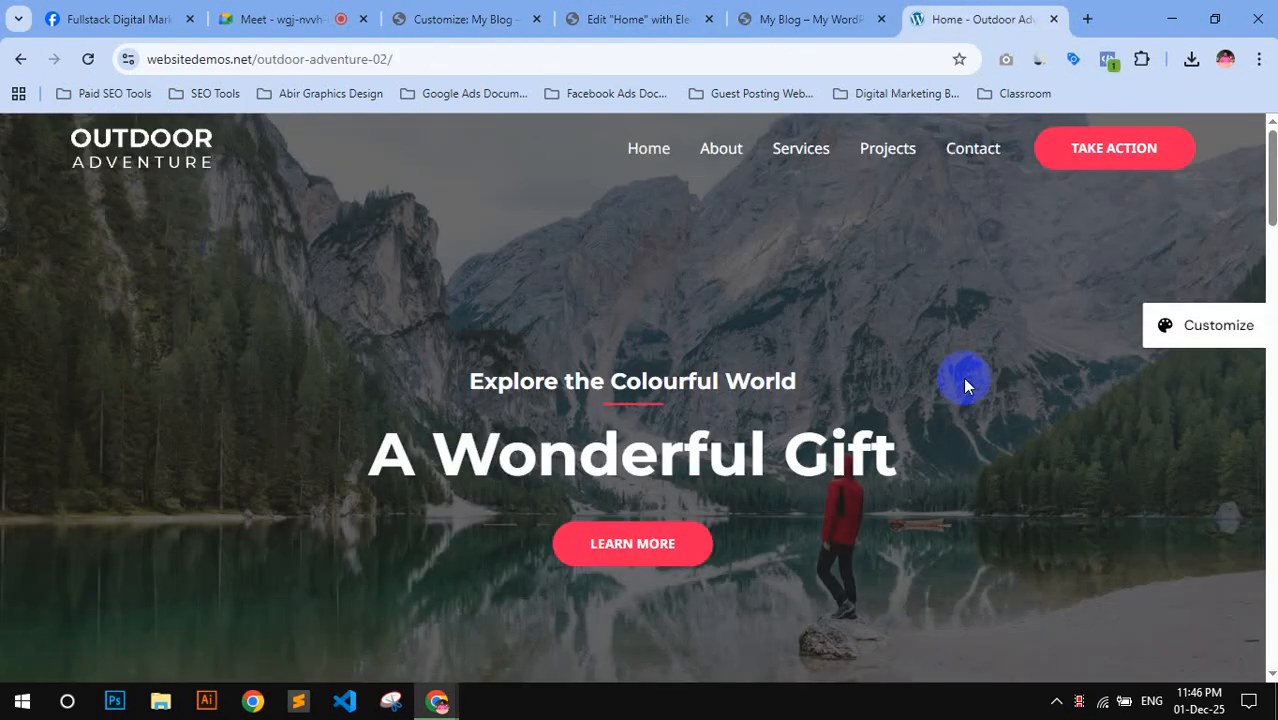
click(490, 15)
click(640, 18)
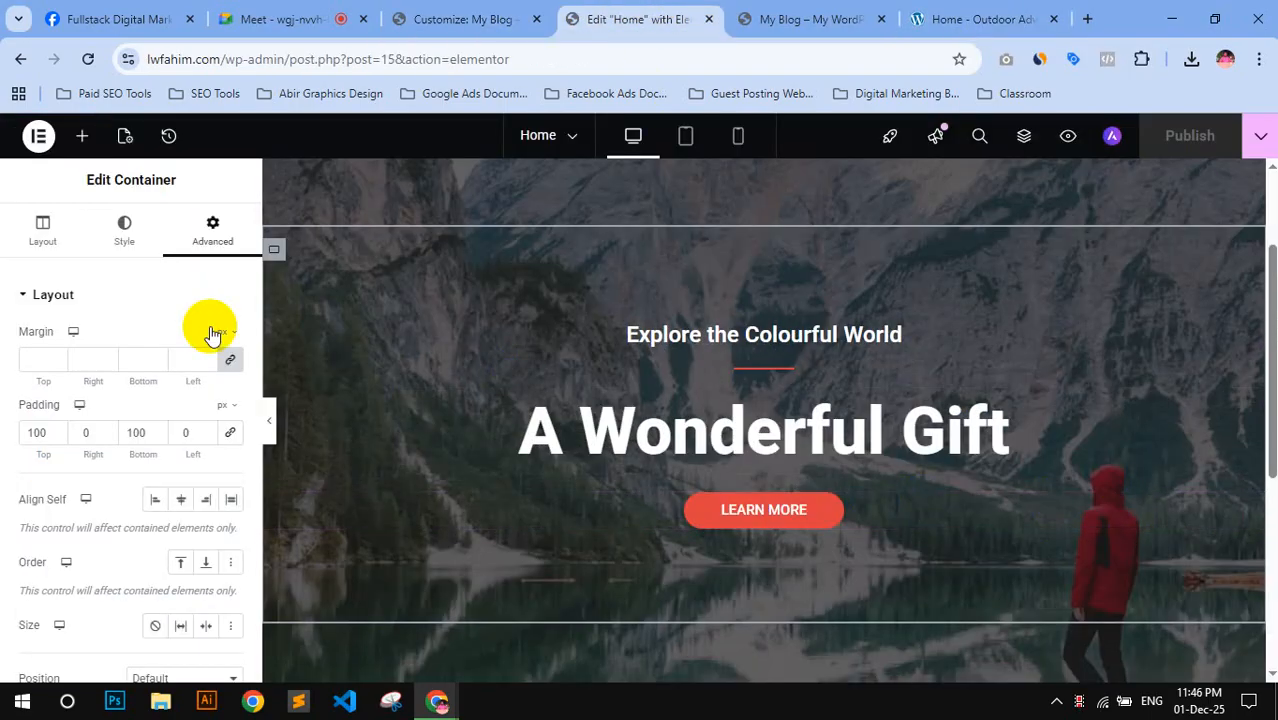
Step: Set the hero background image size to Cover, publish, and check the live site
scroll(690, 271, up, 2)
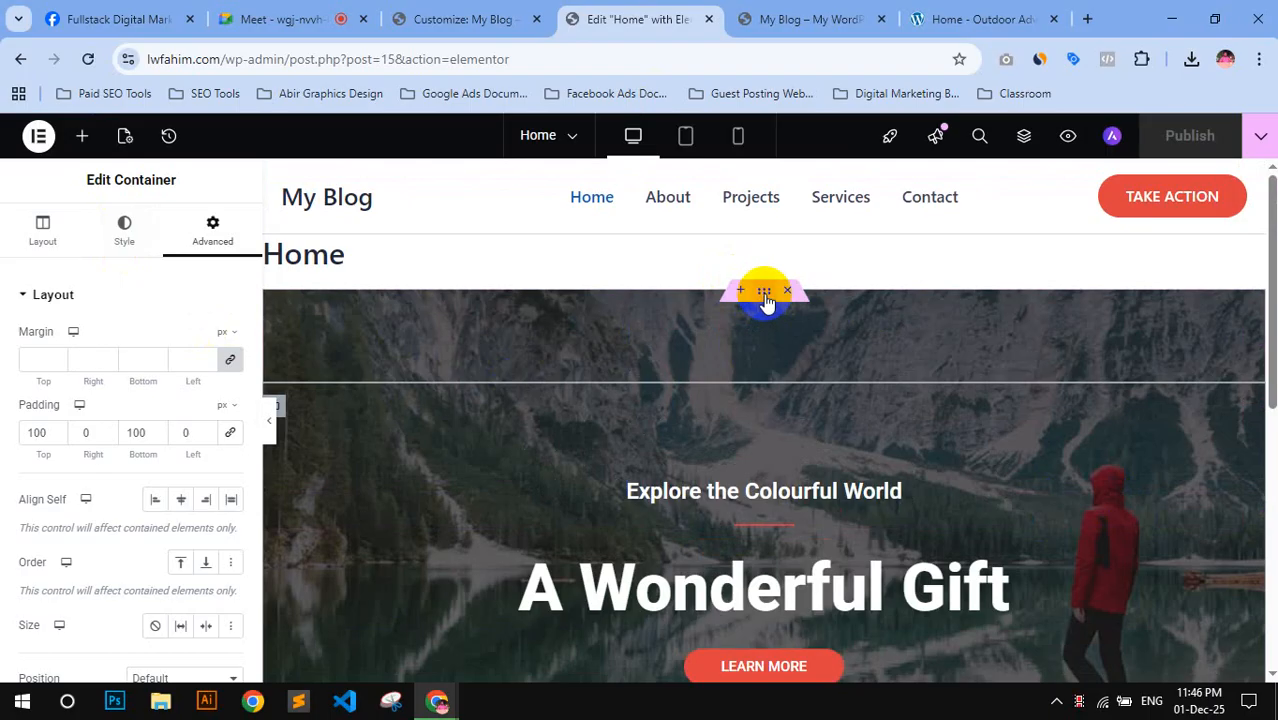
click(115, 235)
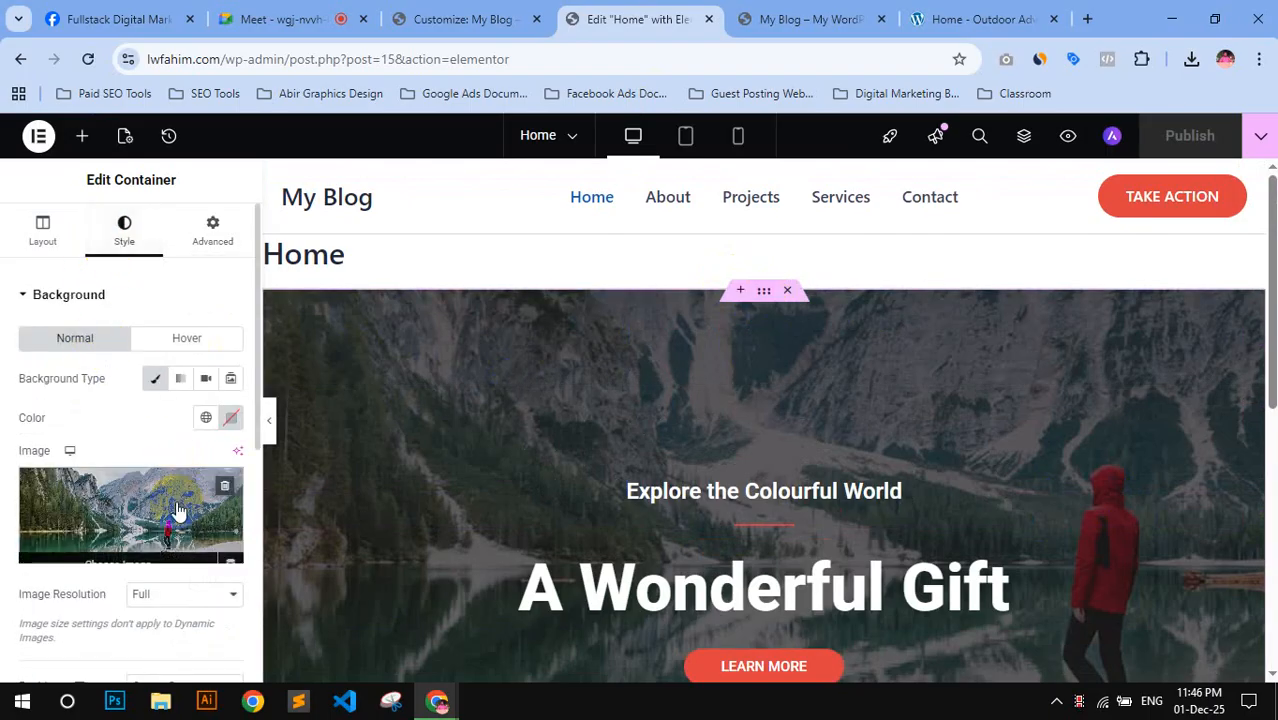
scroll(166, 514, down, 2)
scroll(150, 470, down, 2)
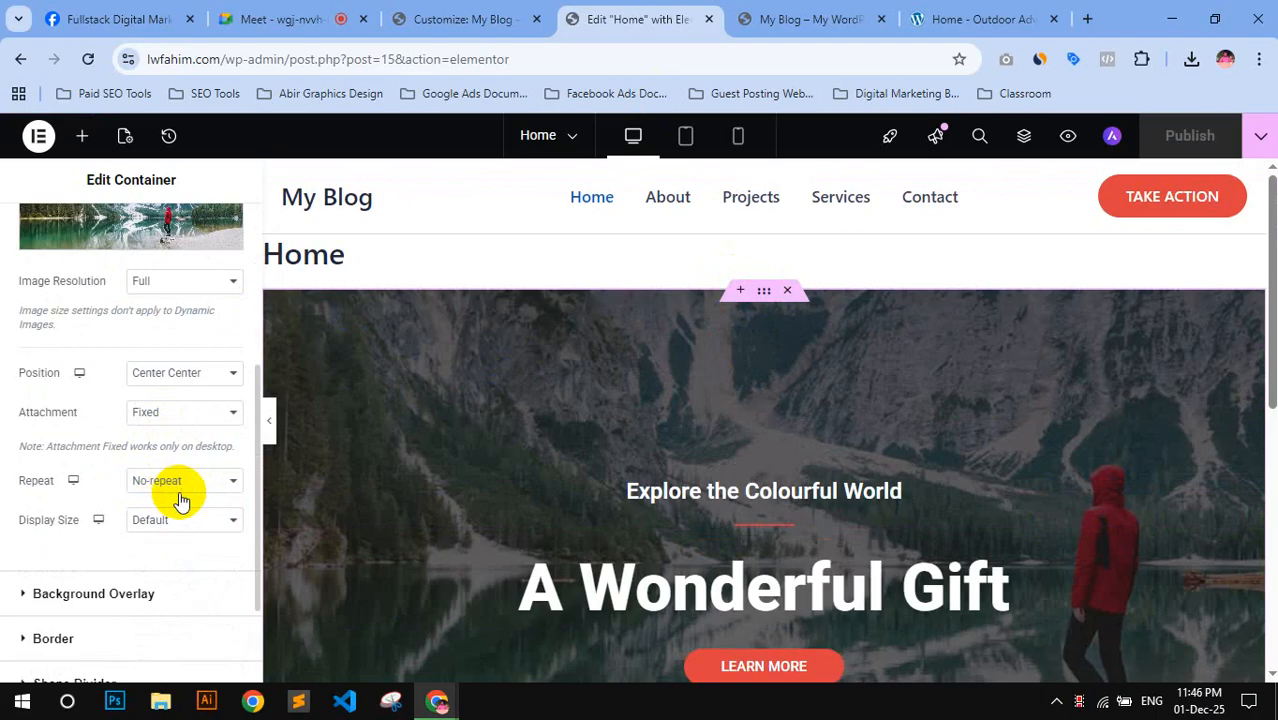
click(174, 528)
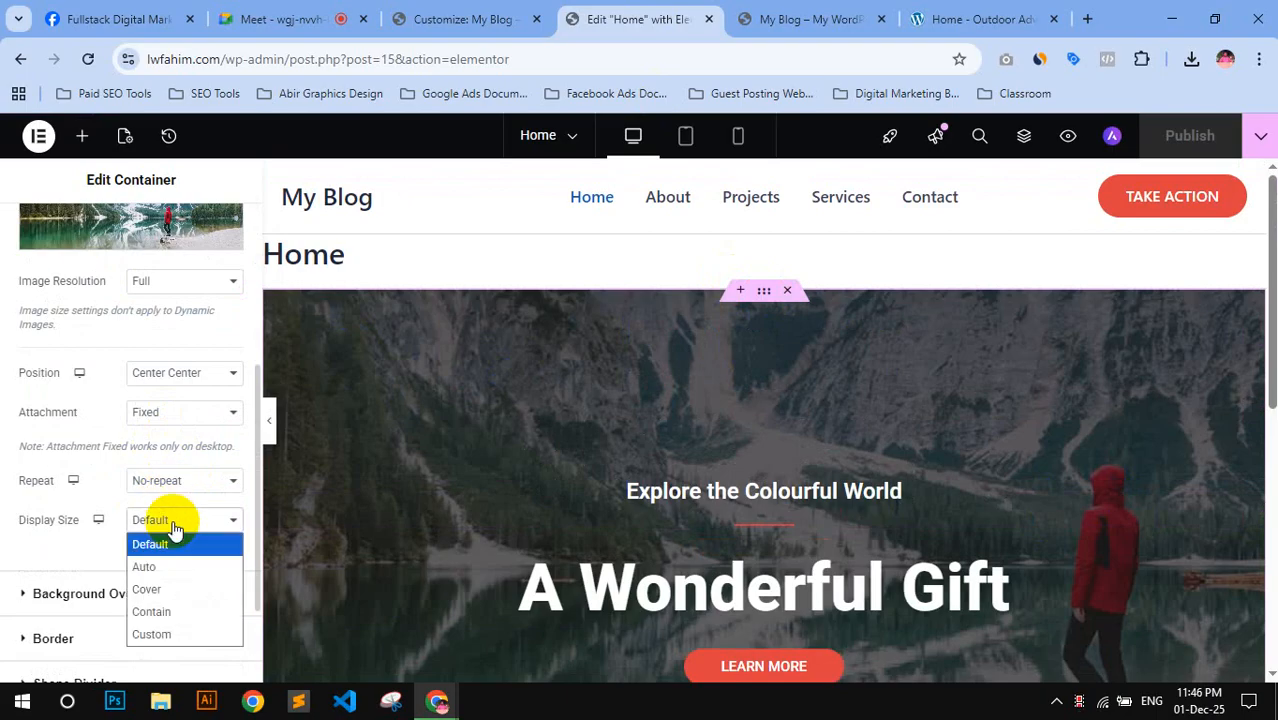
click(150, 589)
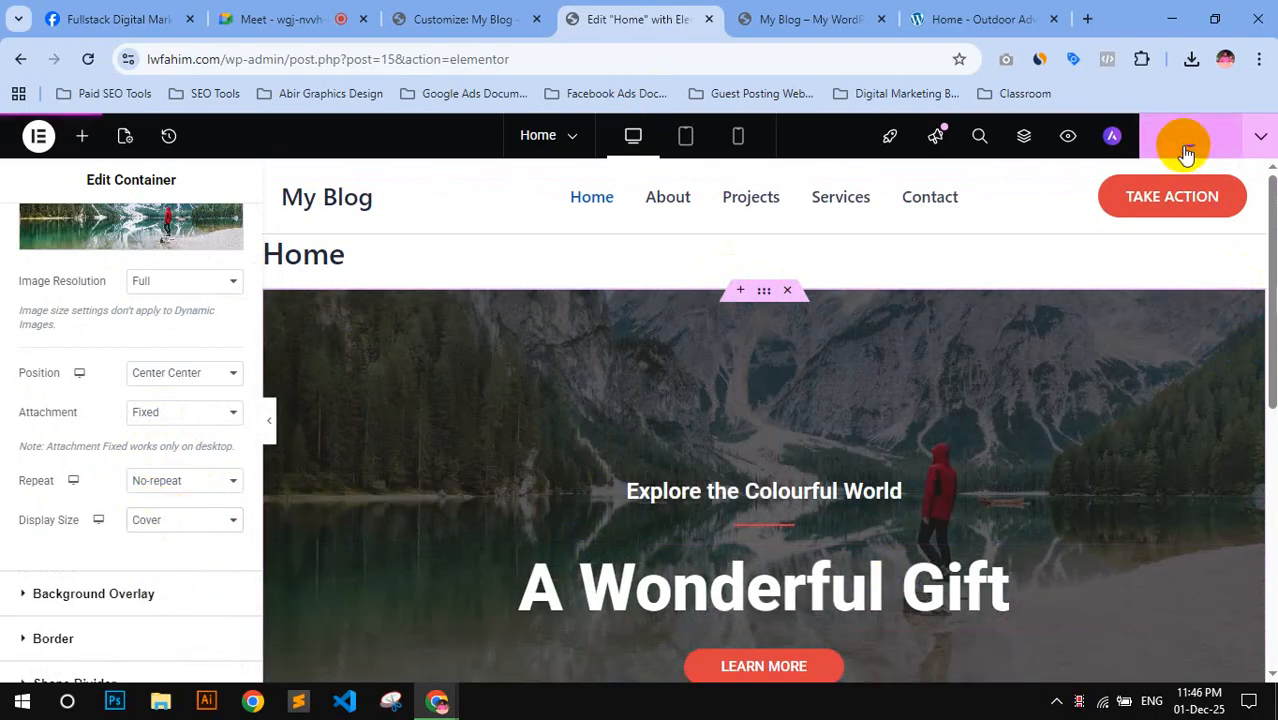
click(790, 19)
click(88, 59)
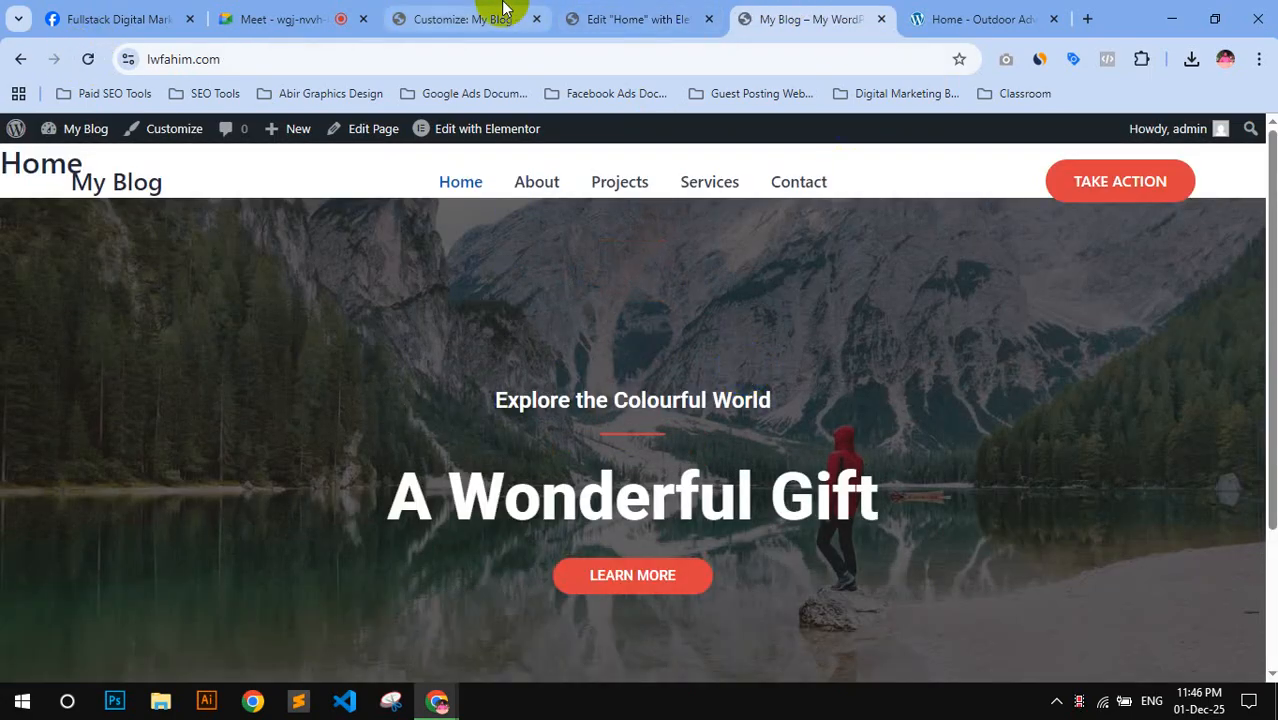
Step: Switch between the live My Blog hero and the Outdoor Adventure demo, ending on the demo
click(930, 19)
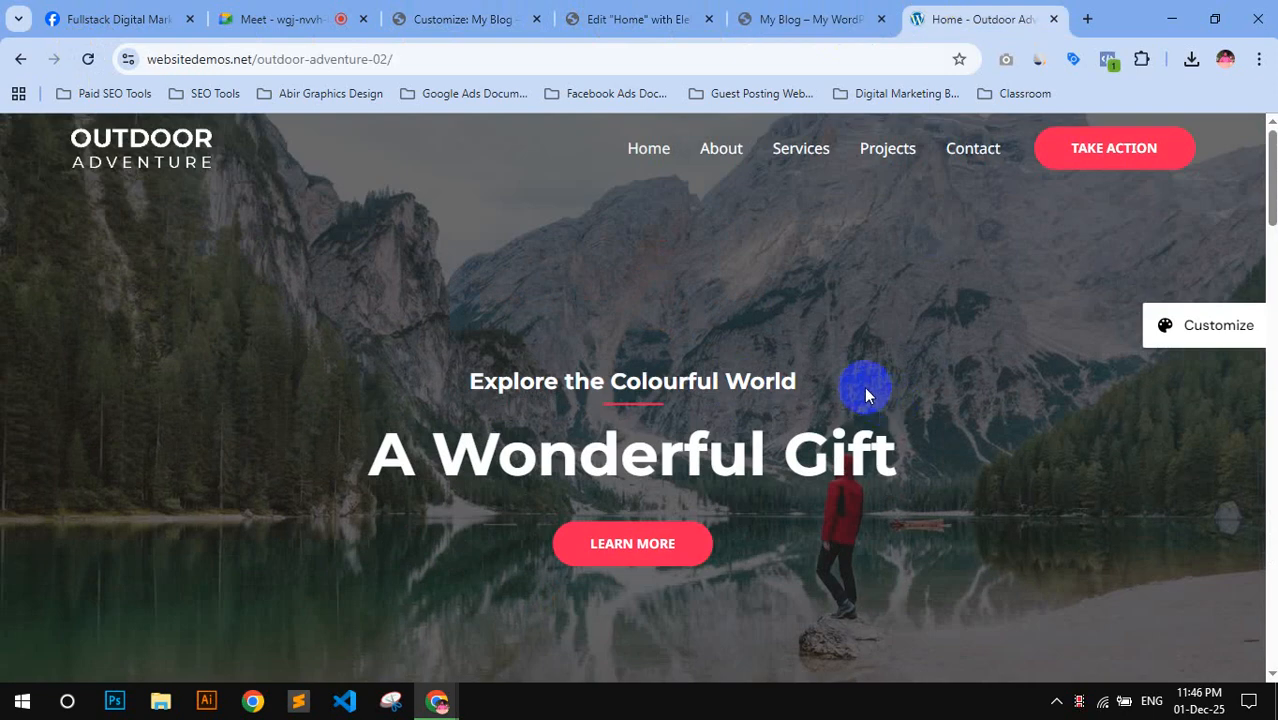
scroll(866, 394, down, 6)
scroll(864, 386, up, 6)
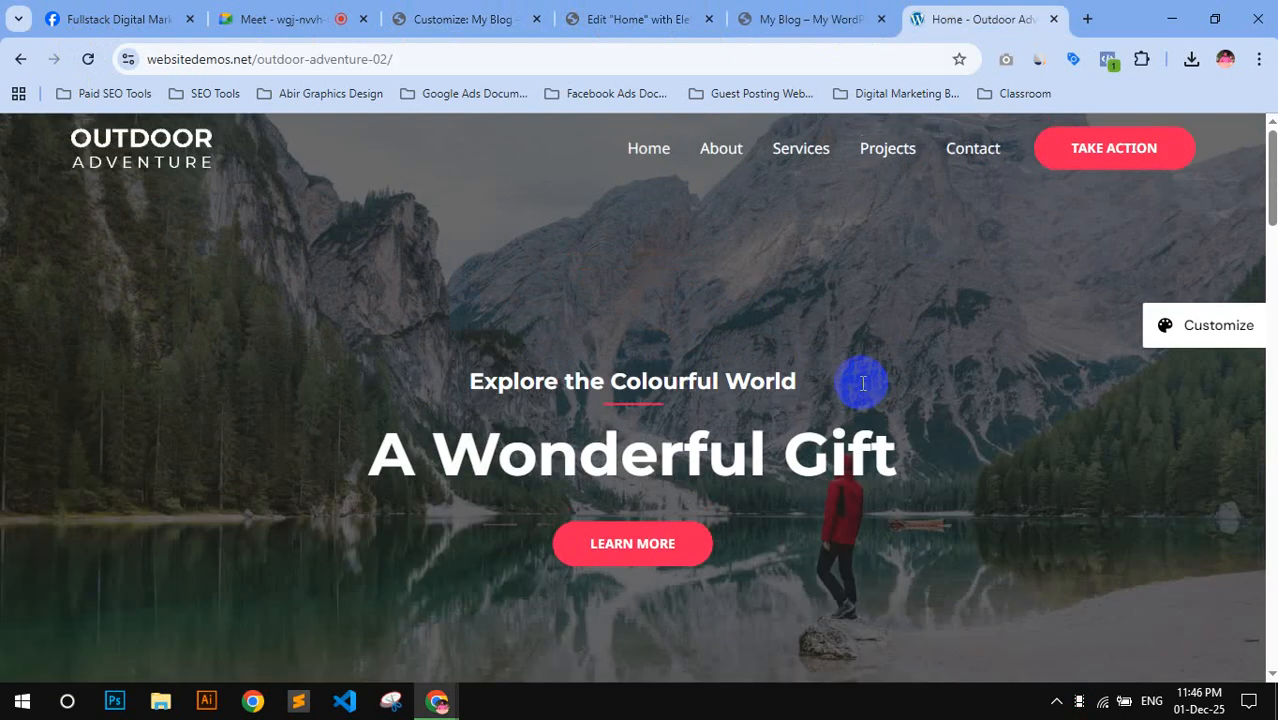
click(590, 17)
click(790, 17)
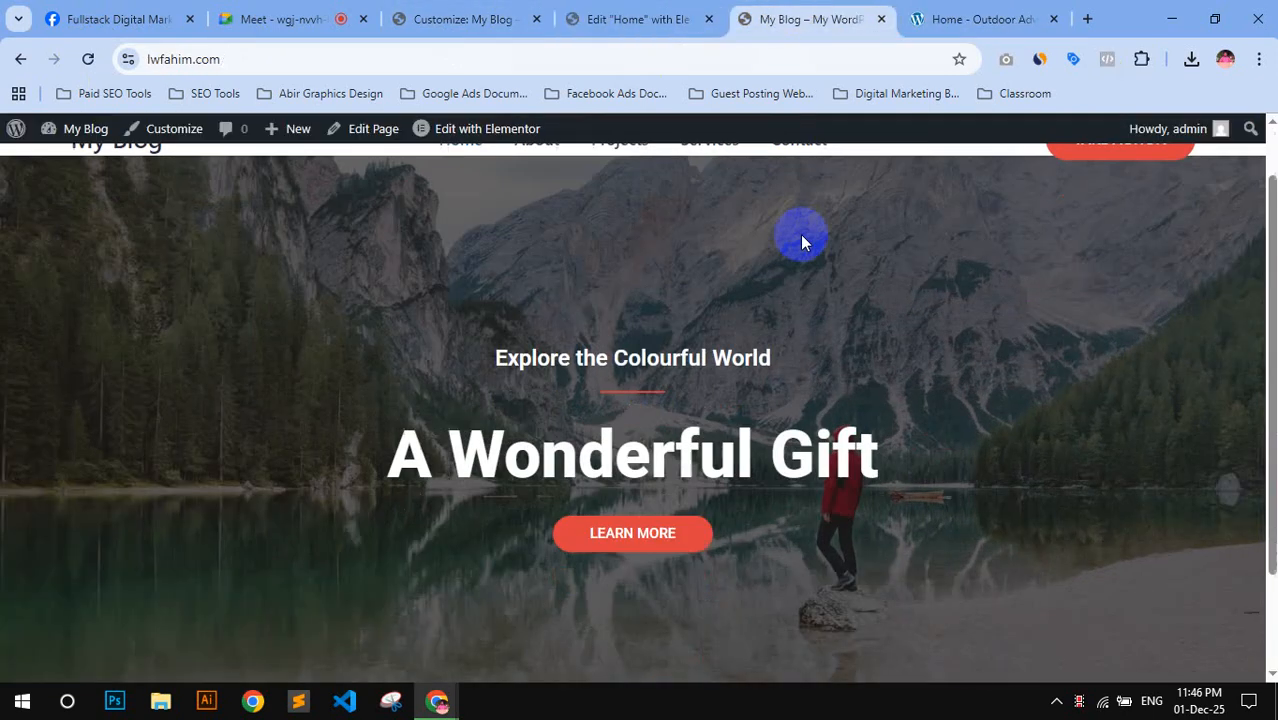
scroll(733, 484, down, 3)
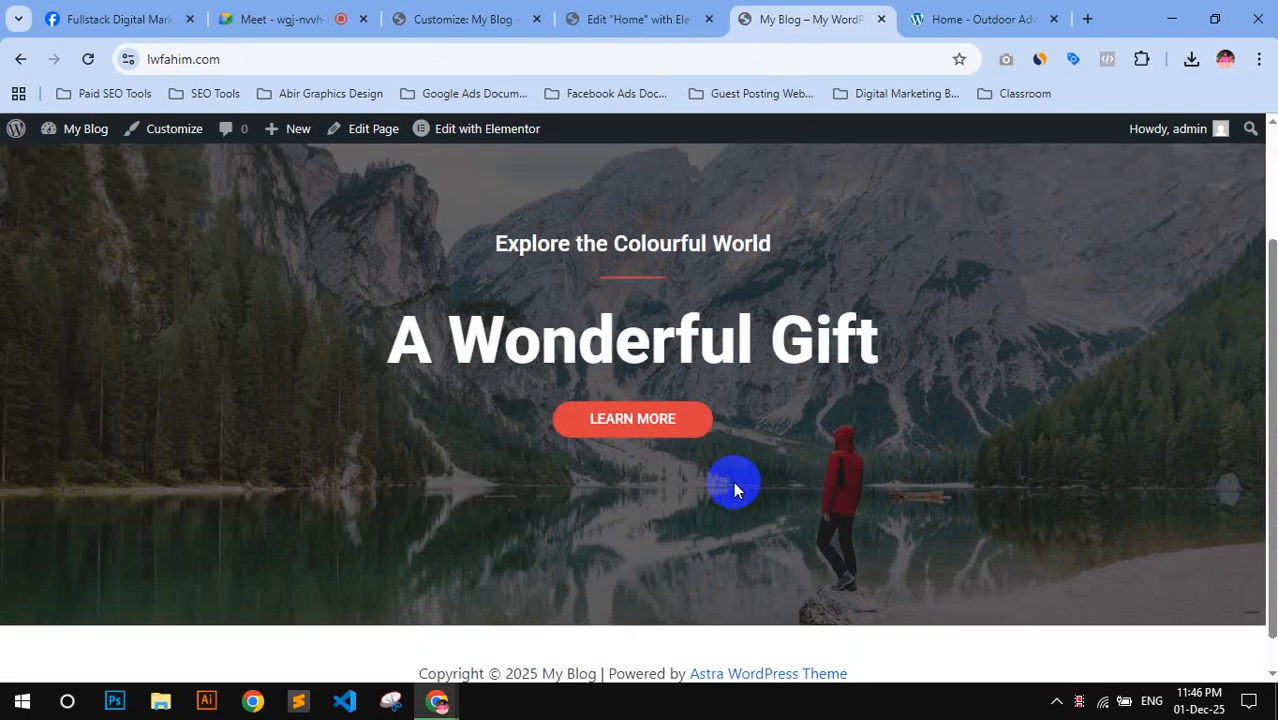
scroll(727, 480, up, 3)
click(990, 12)
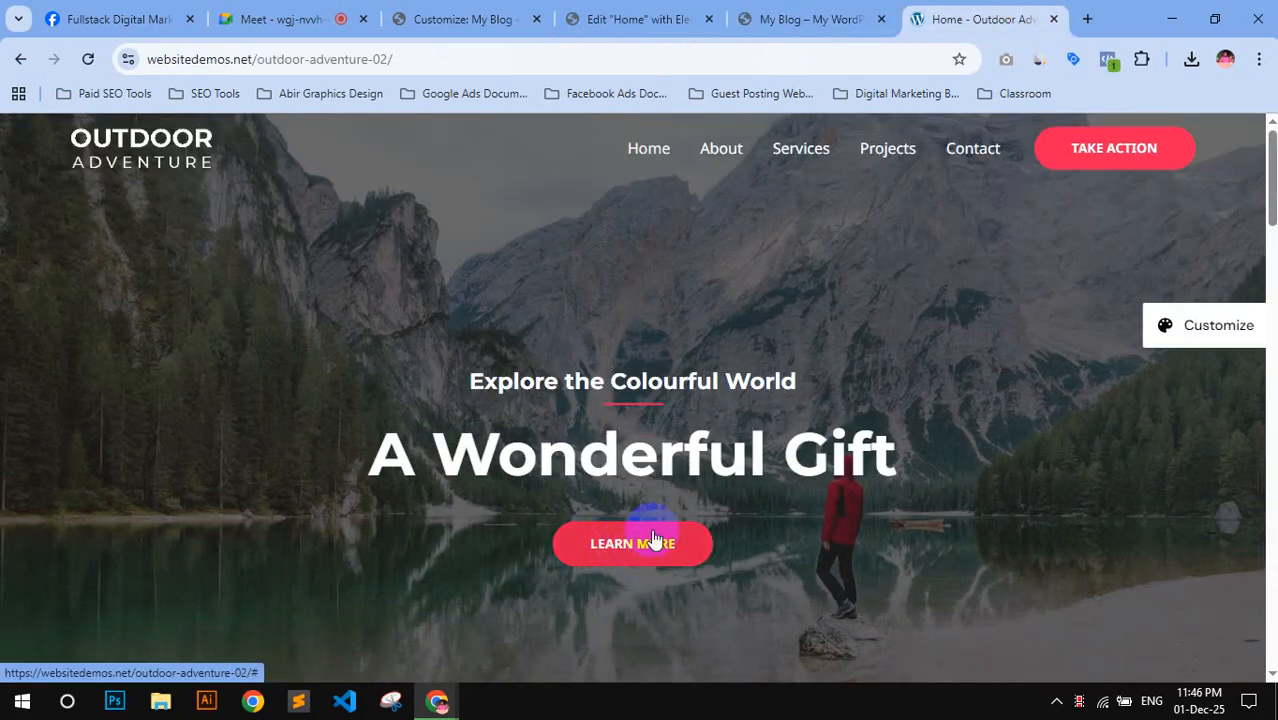
click(765, 12)
click(942, 16)
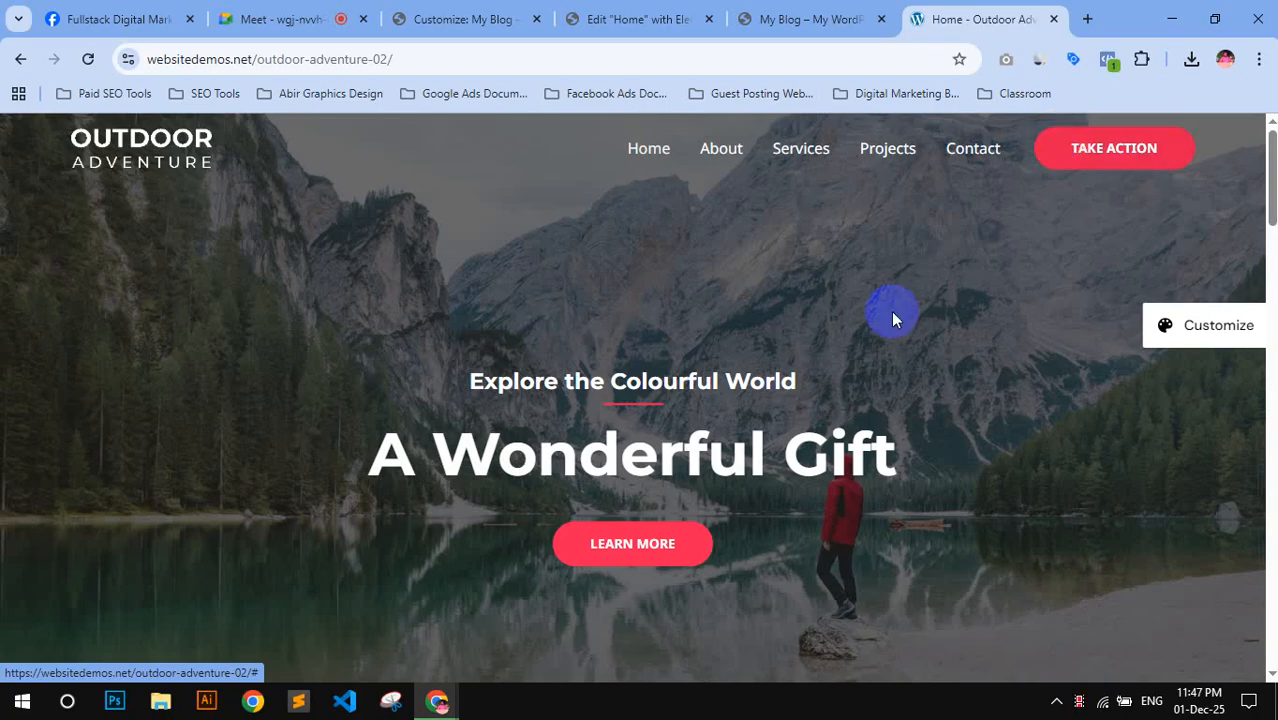
Step: Inspect the demo LEARN MORE button, noting 17px 40px padding and copying its #fb2056 background
right_click(696, 543)
key(Escape)
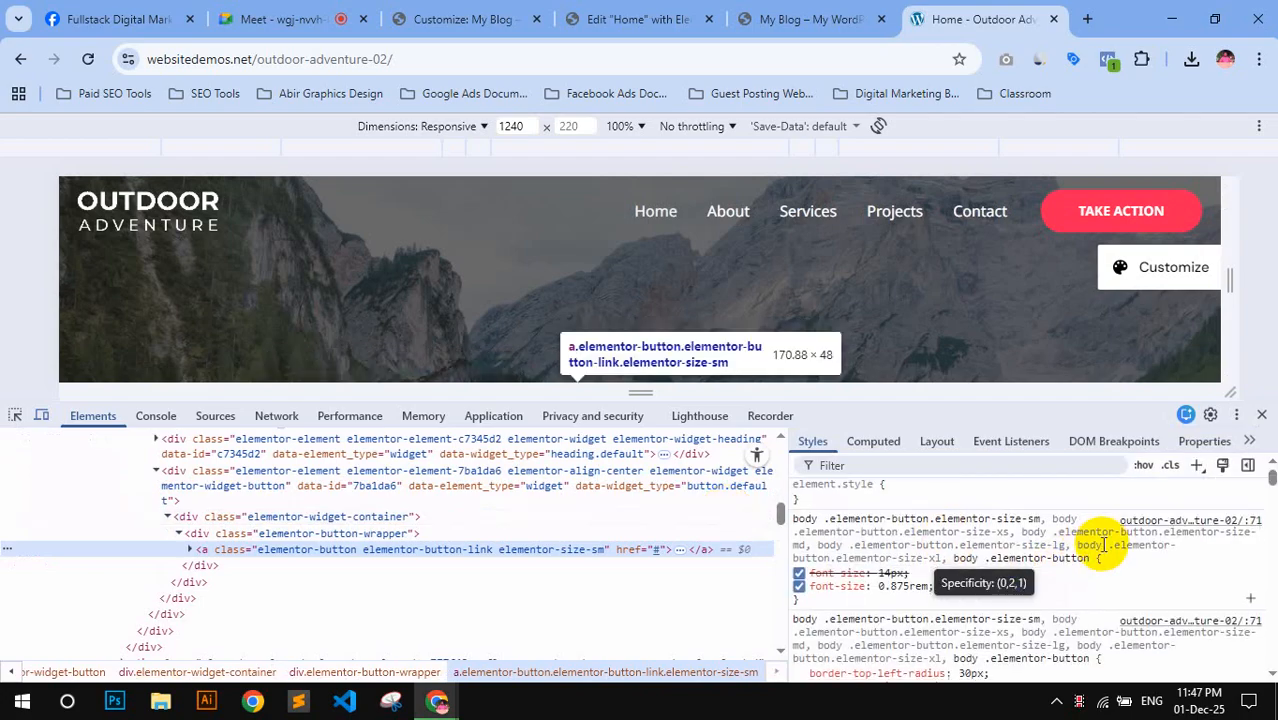
scroll(1104, 544, down, 2)
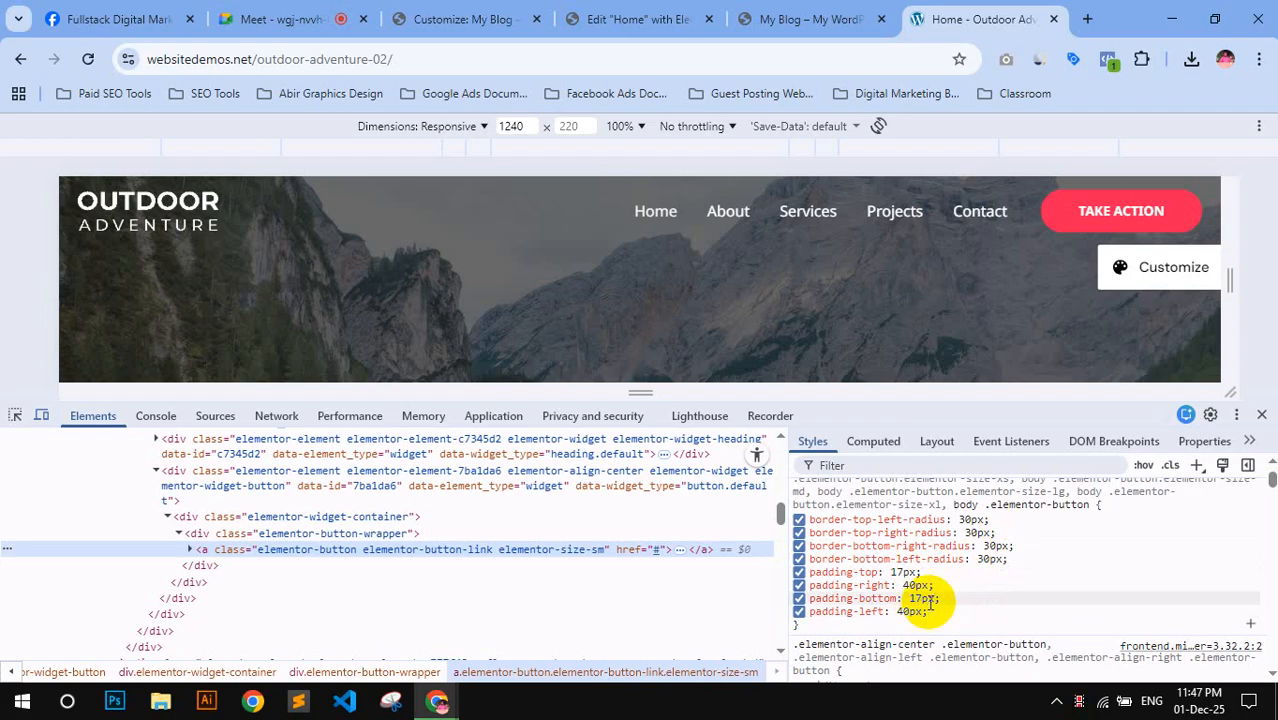
scroll(937, 587, down, 5)
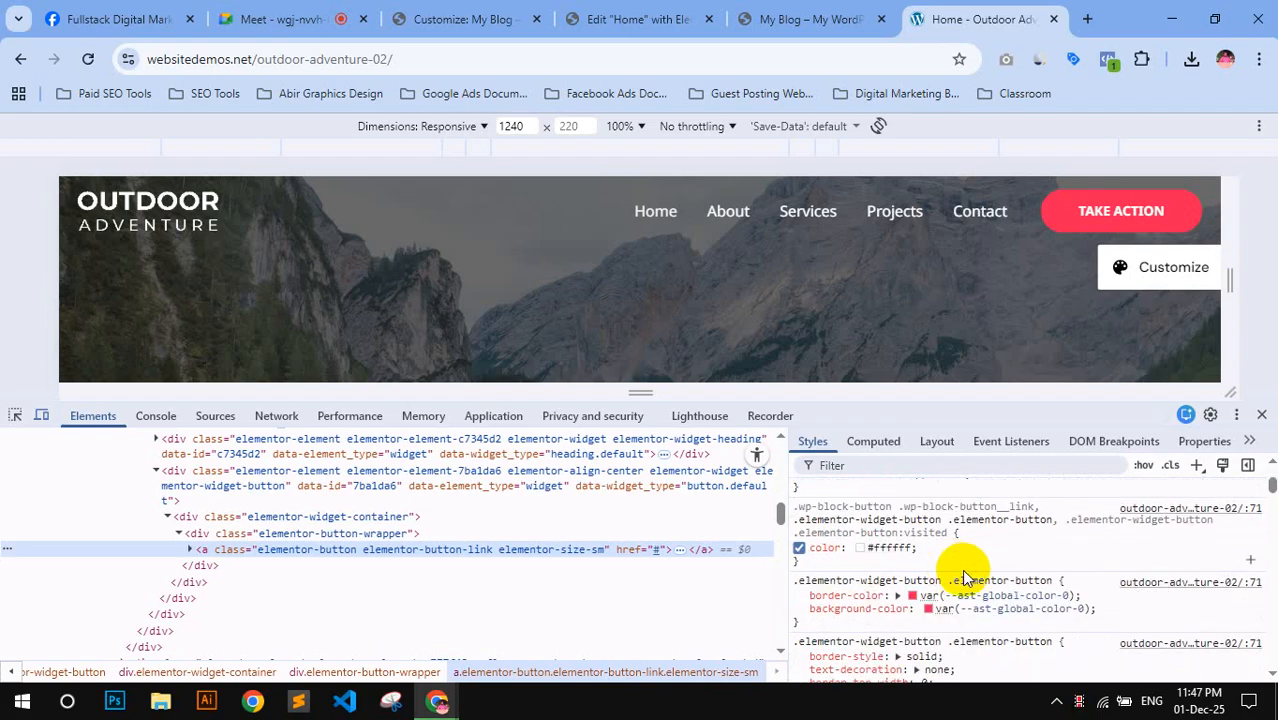
mouse_move(995, 613)
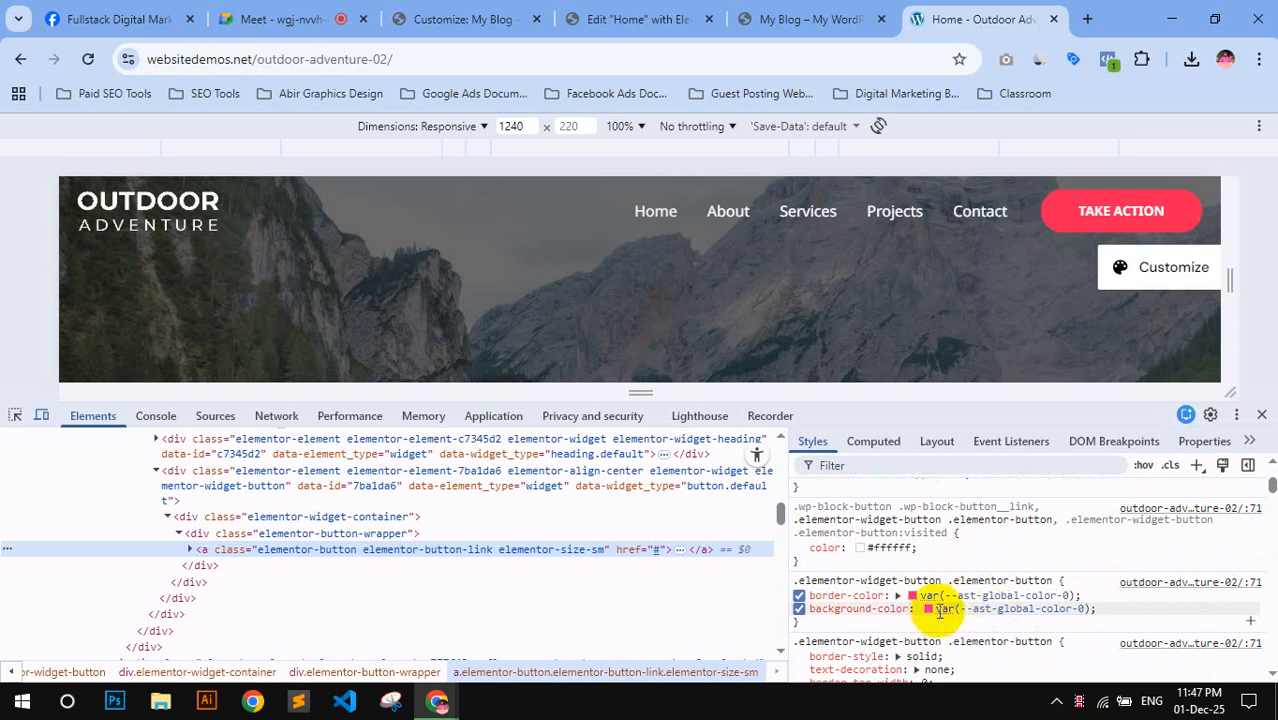
drag(957, 631, 976, 634)
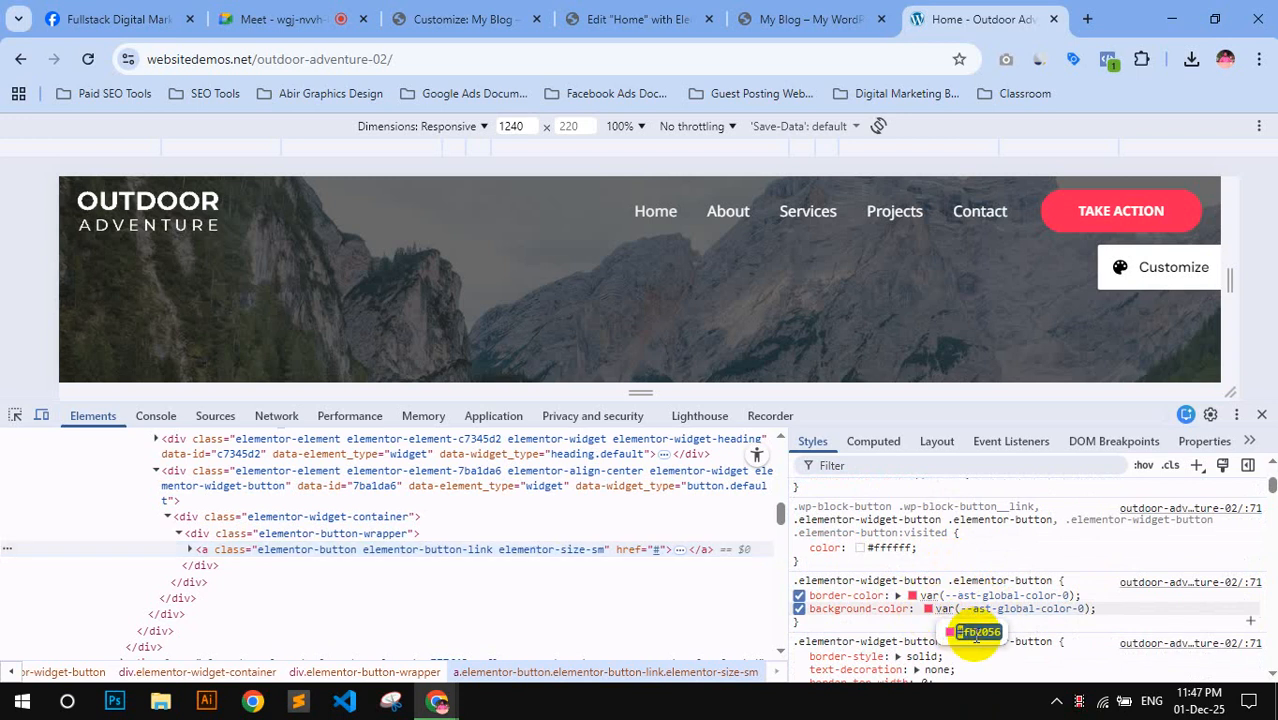
click(605, 20)
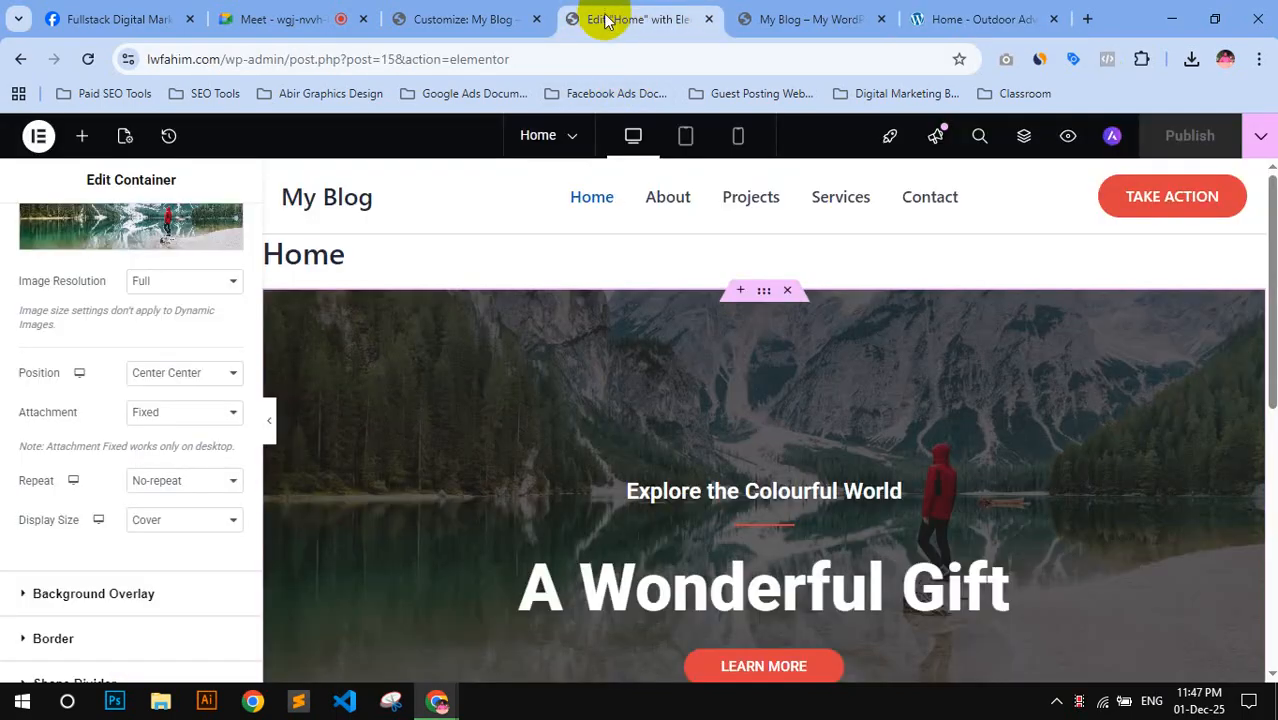
Step: Change the LEARN MORE button background colour from #DD4040 to #fb2056
scroll(720, 648, down, 2)
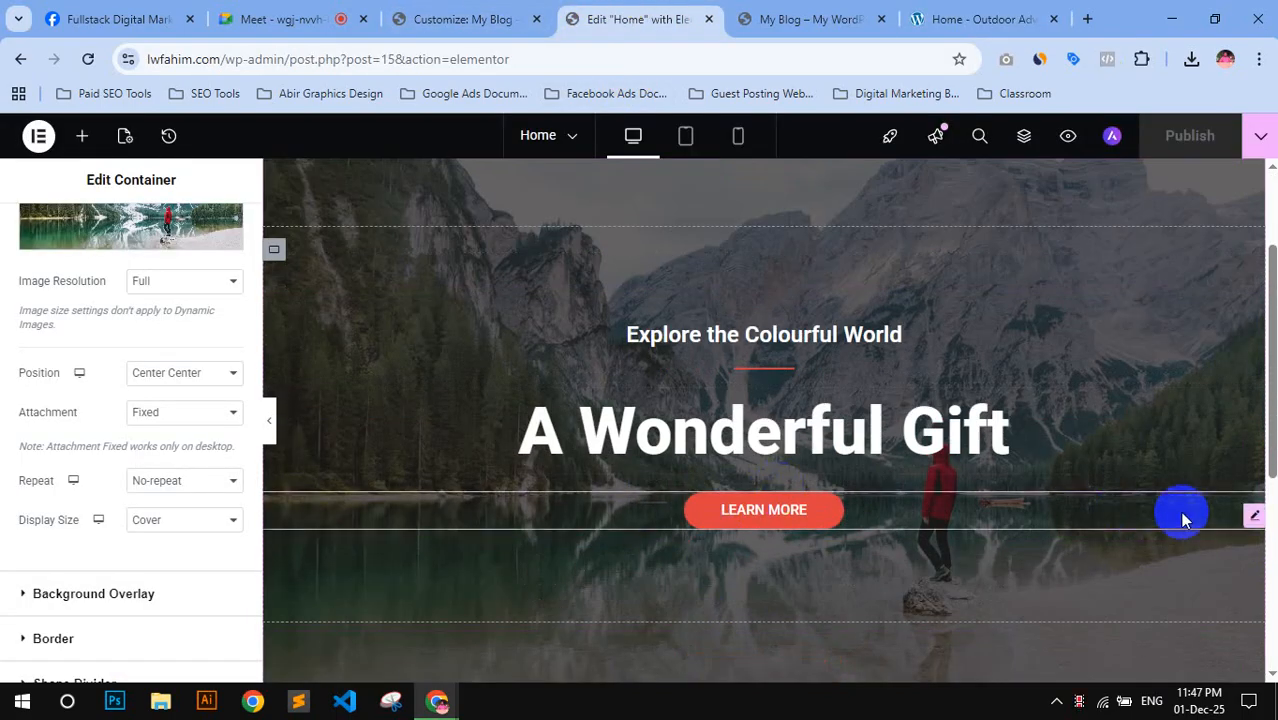
click(1253, 520)
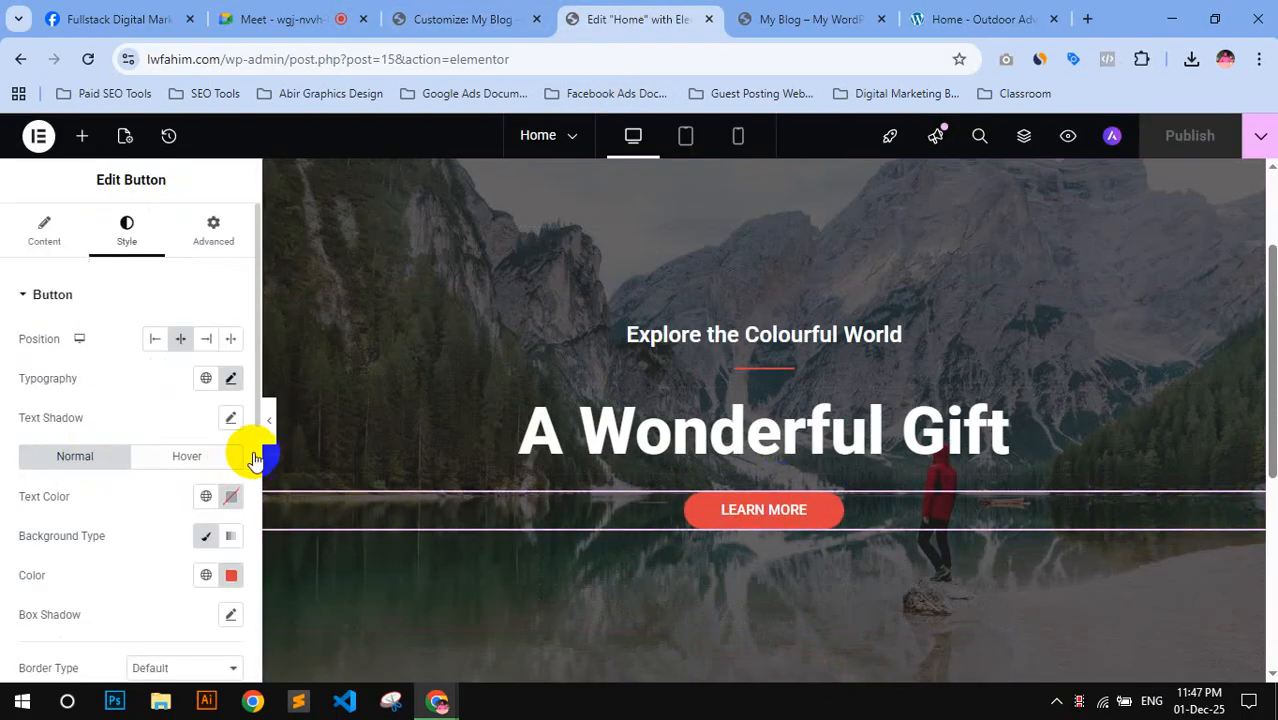
click(231, 578)
click(179, 520)
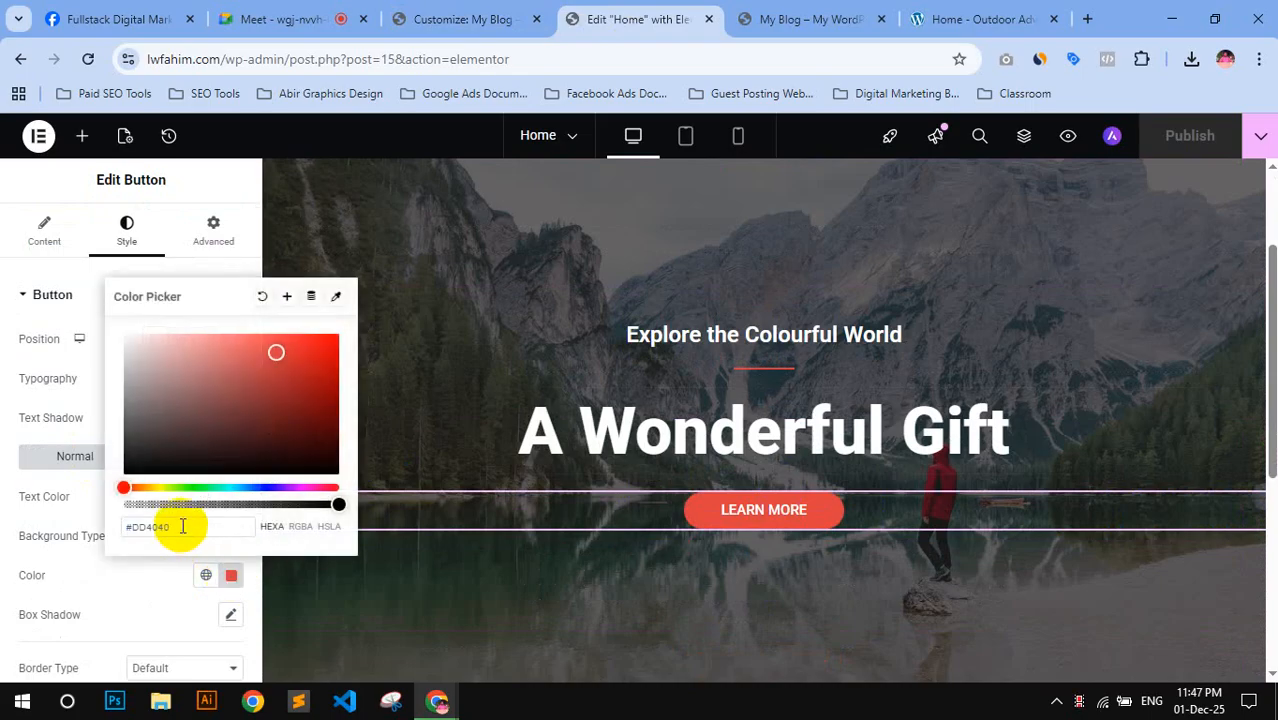
text(#fb2056)
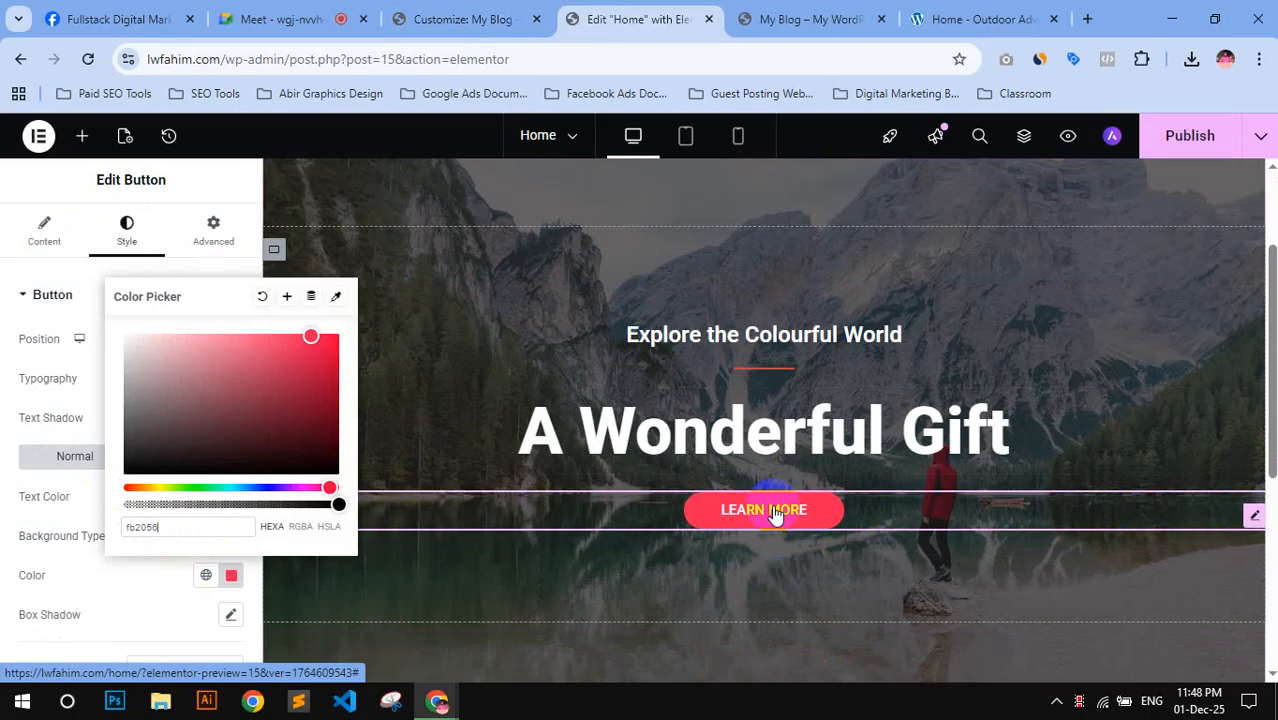
click(1250, 524)
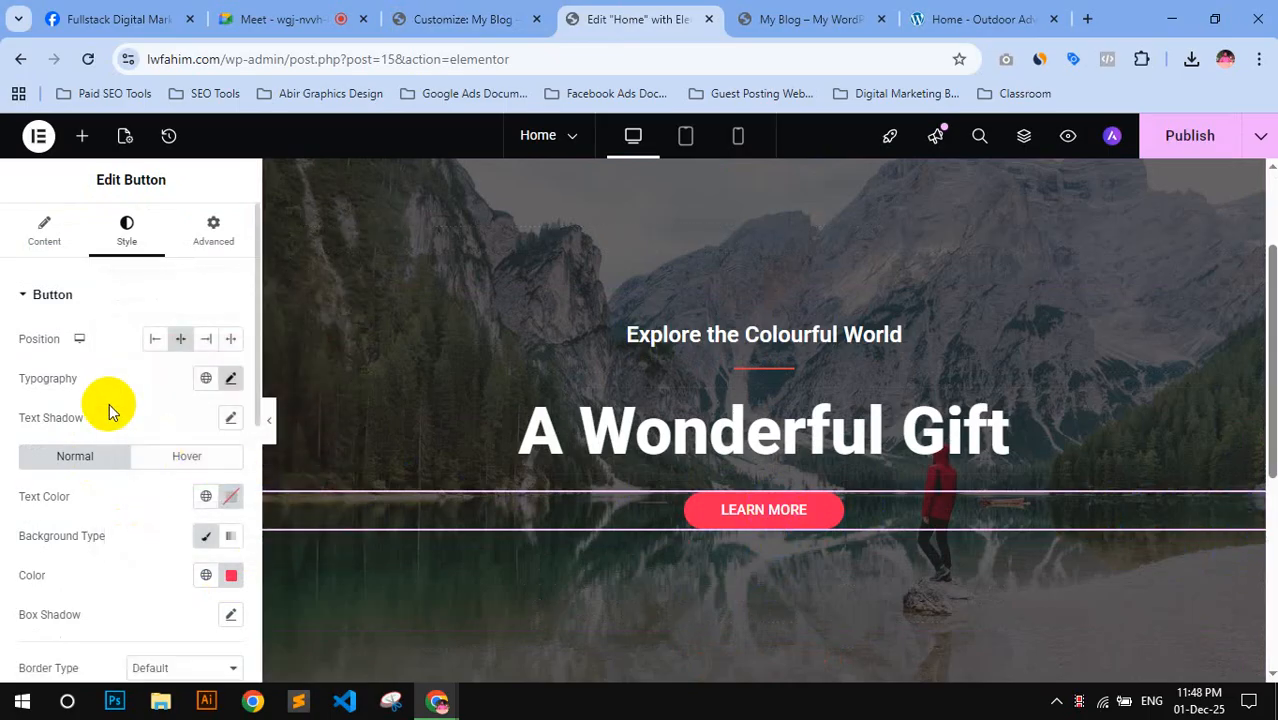
Step: Set the button's top and bottom padding to 17 px and view the live site
scroll(111, 385, down, 3)
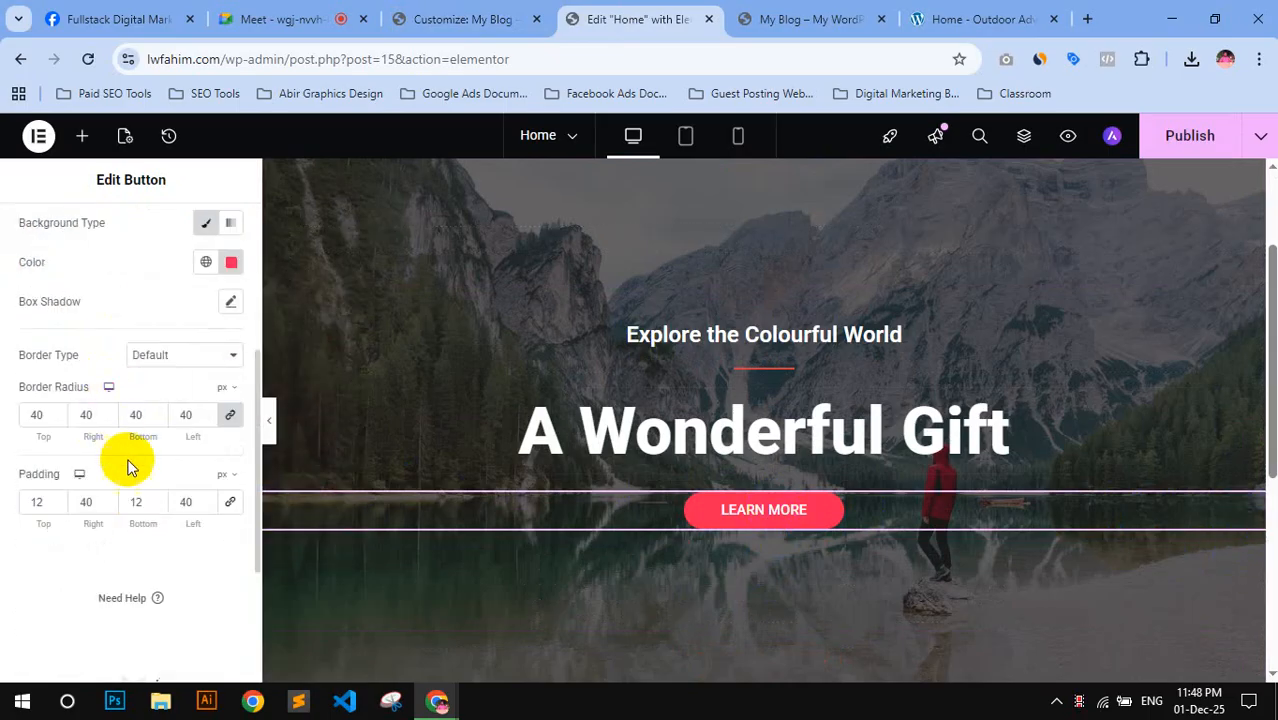
click(34, 501)
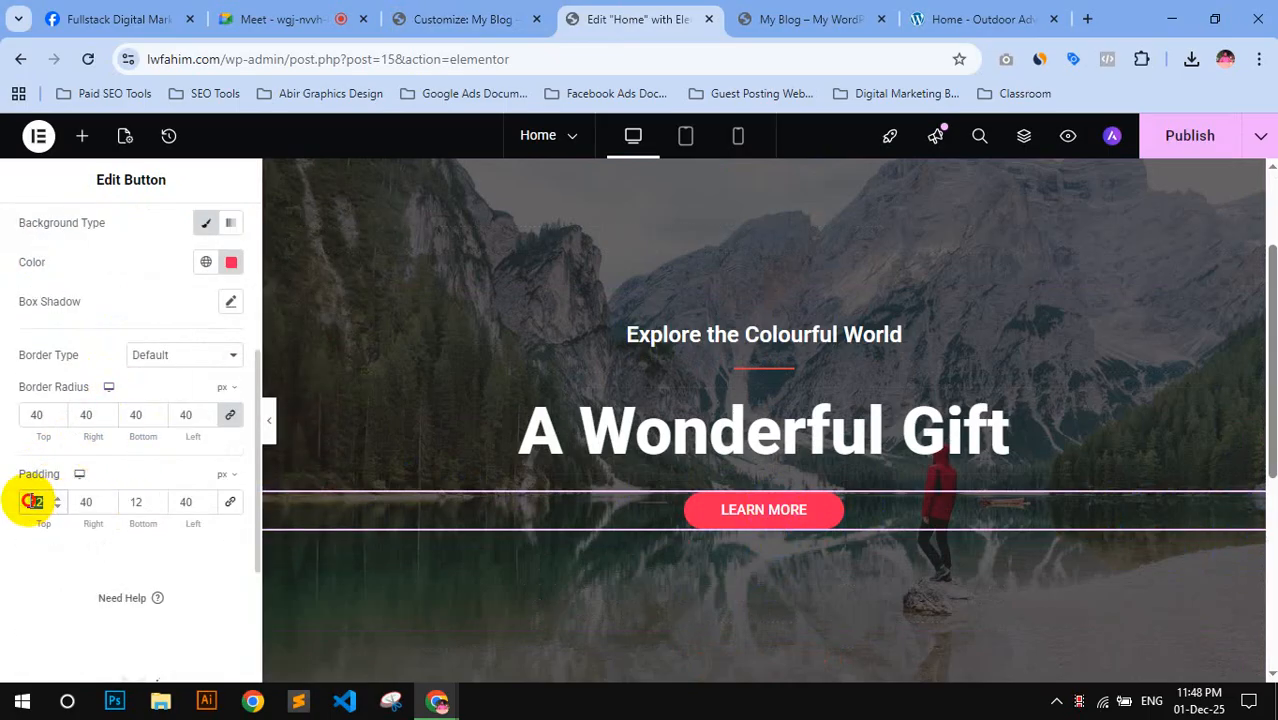
text(17)
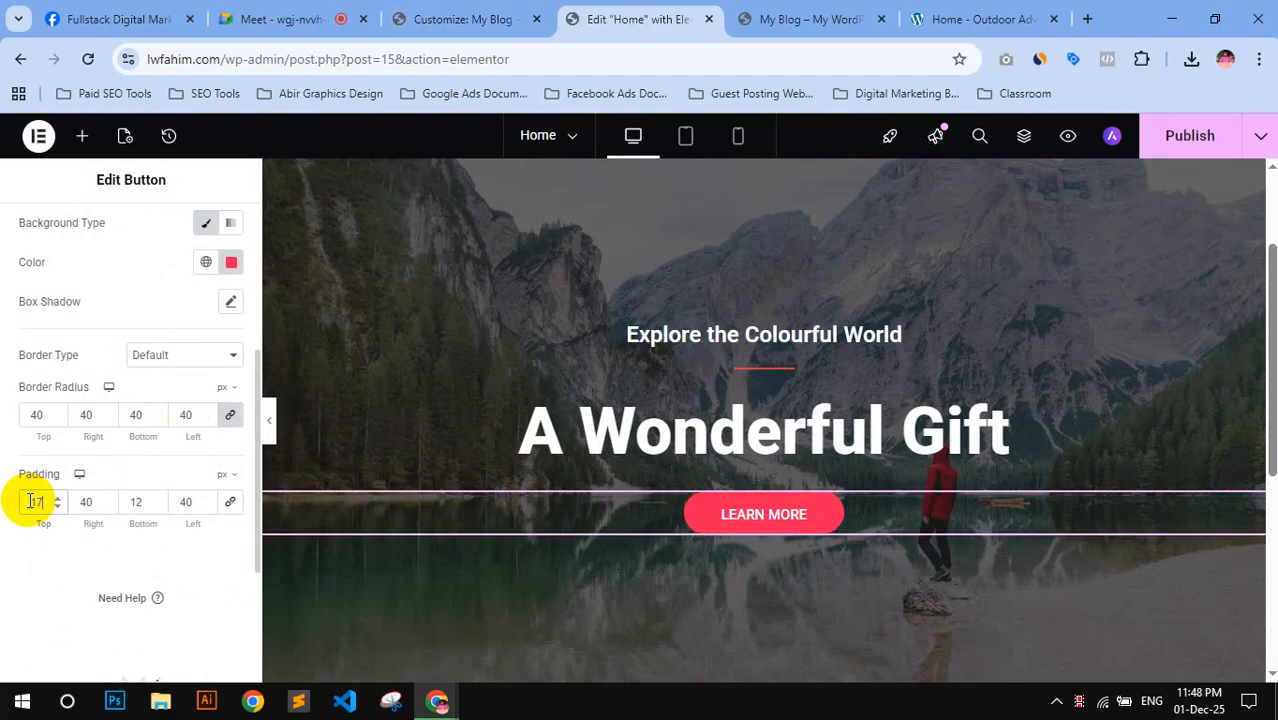
click(135, 503)
double_click(135, 503)
text(17)
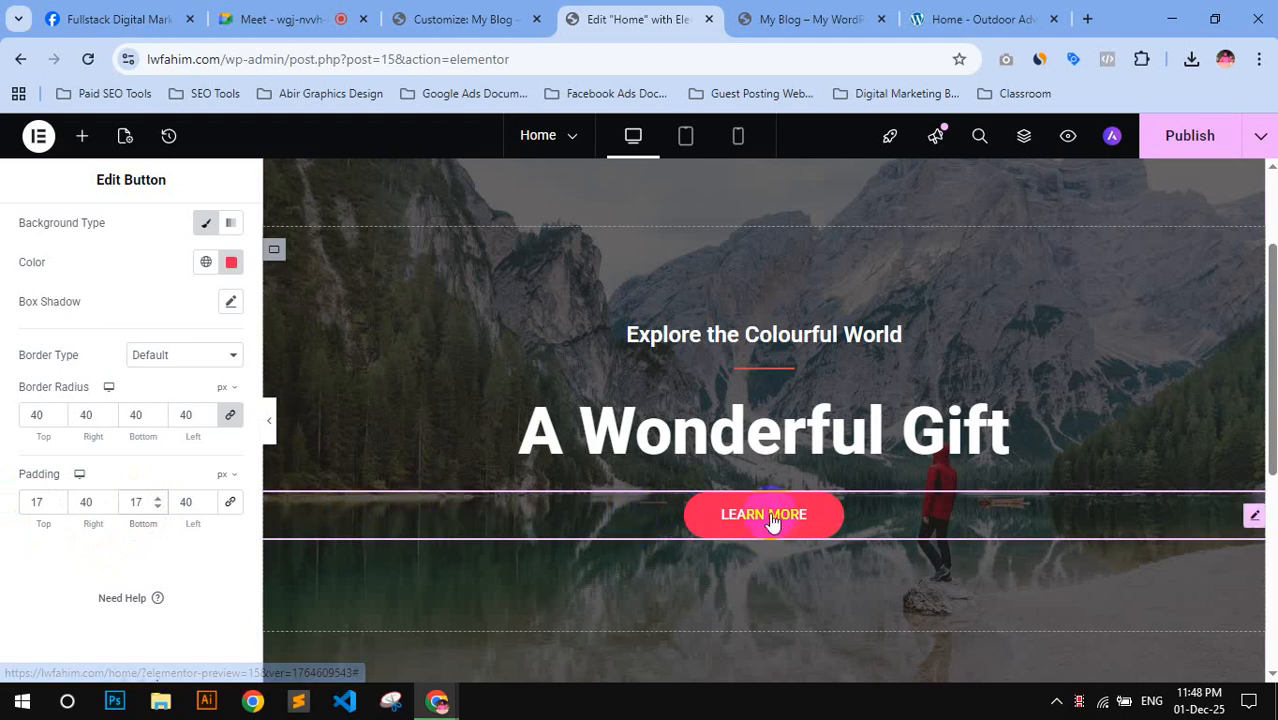
click(808, 17)
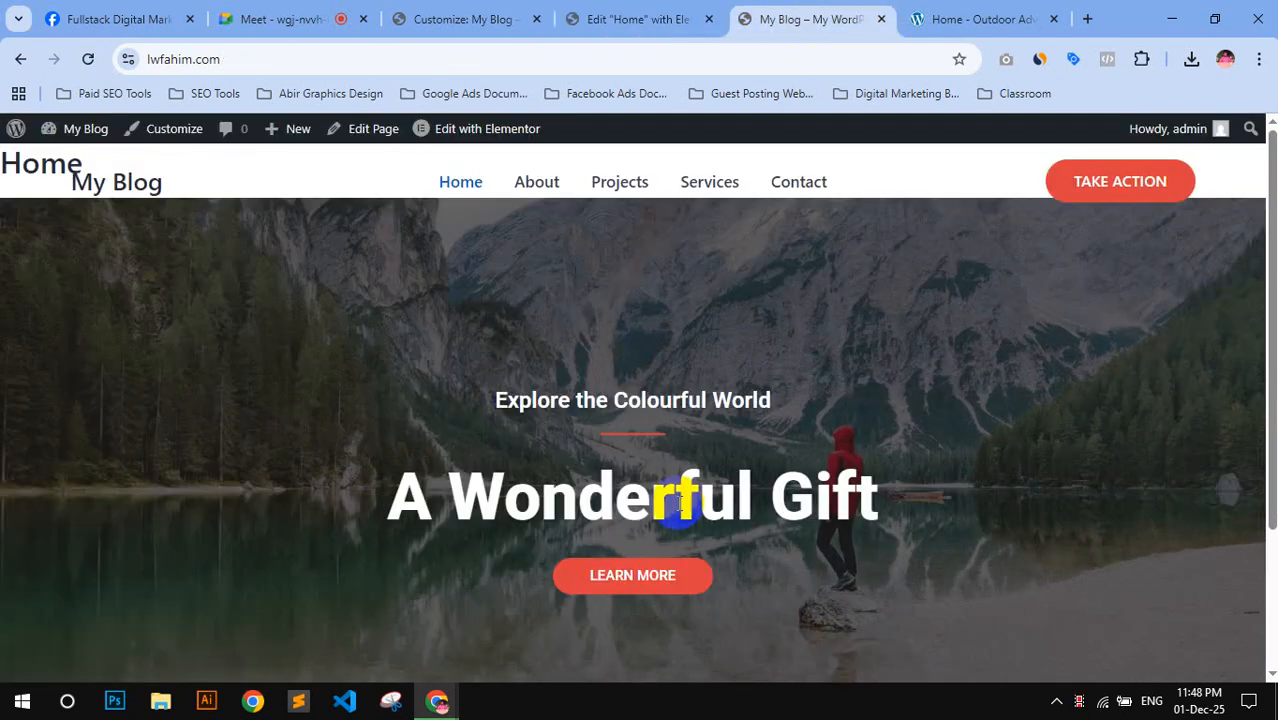
Step: Test the live LEARN MORE button link, then go back to the inspected demo button
scroll(742, 371, down, 3)
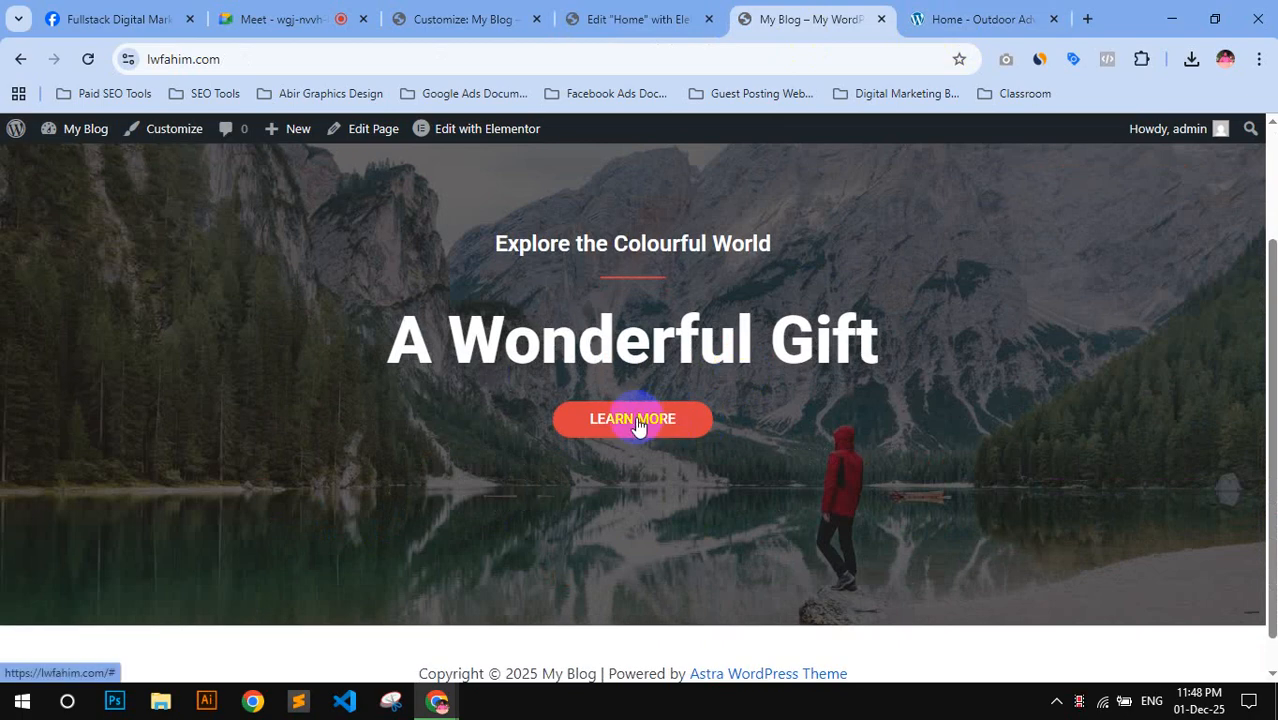
click(651, 426)
click(982, 22)
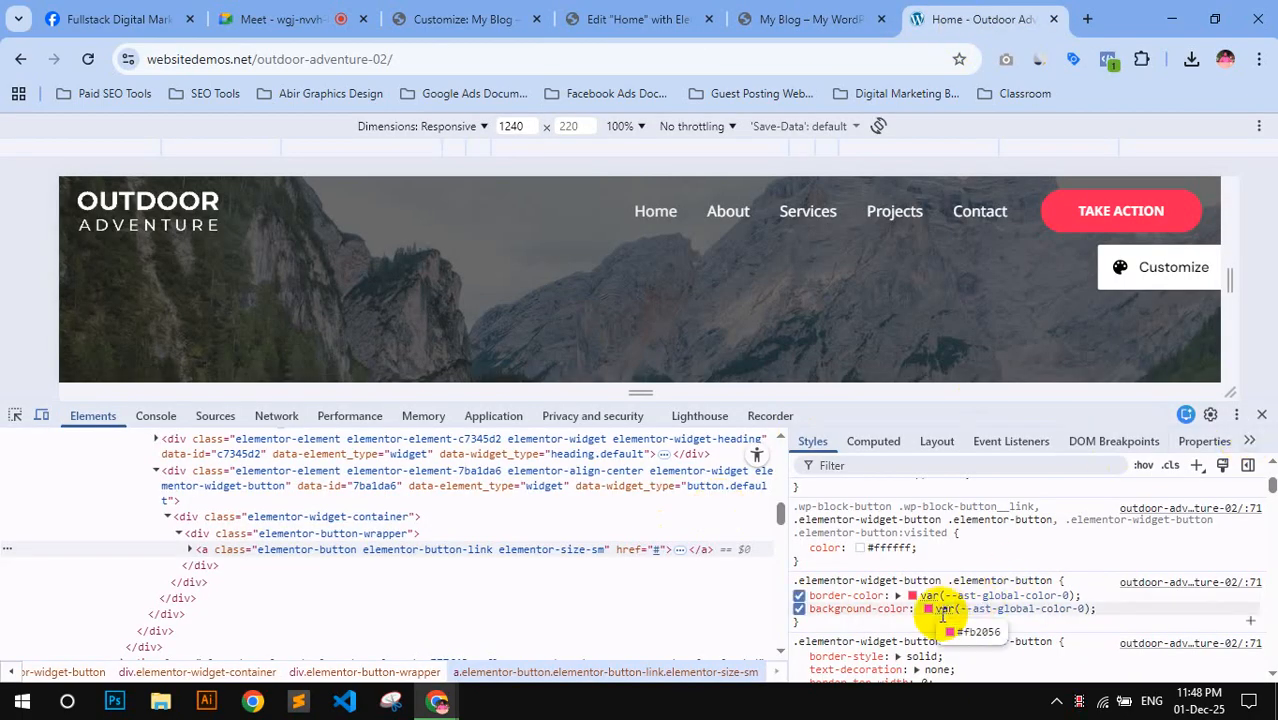
Step: Read the demo button's padding, border-radius, weight 700, 1em line-height and uppercase styles
scroll(940, 614, down, 3)
scroll(930, 580, down, 3)
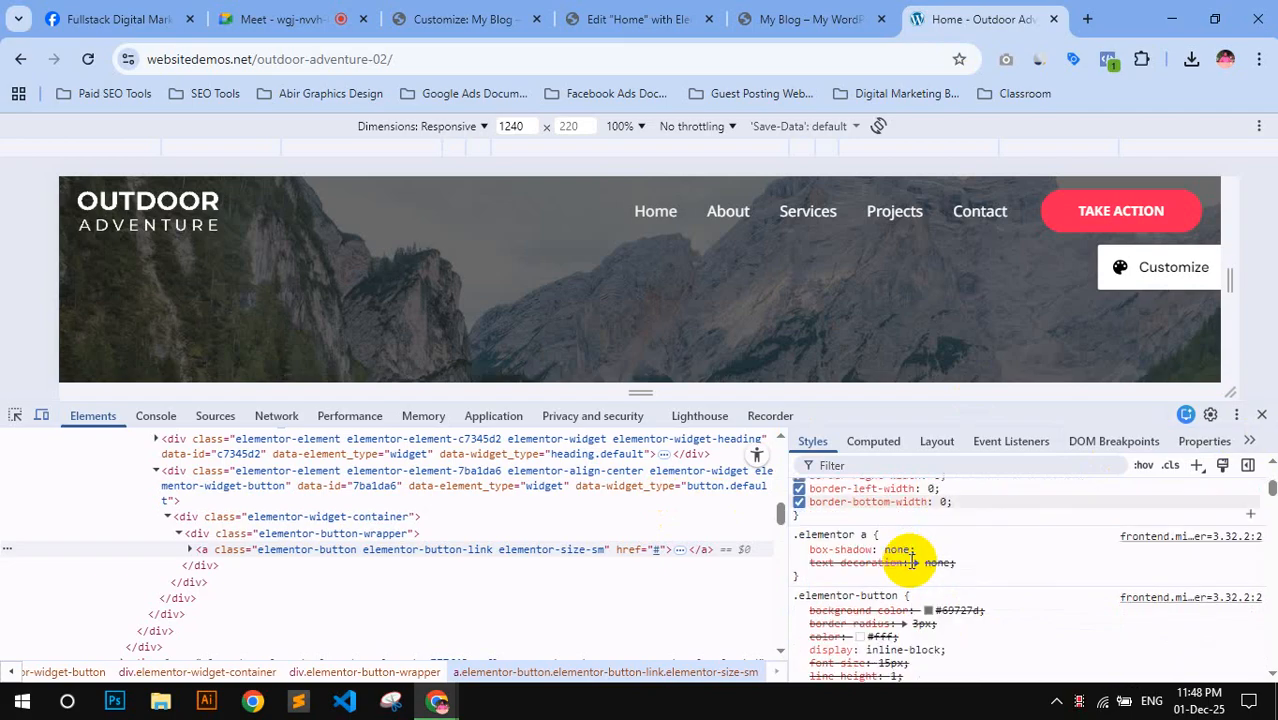
scroll(950, 585, down, 3)
scroll(945, 587, up, 2)
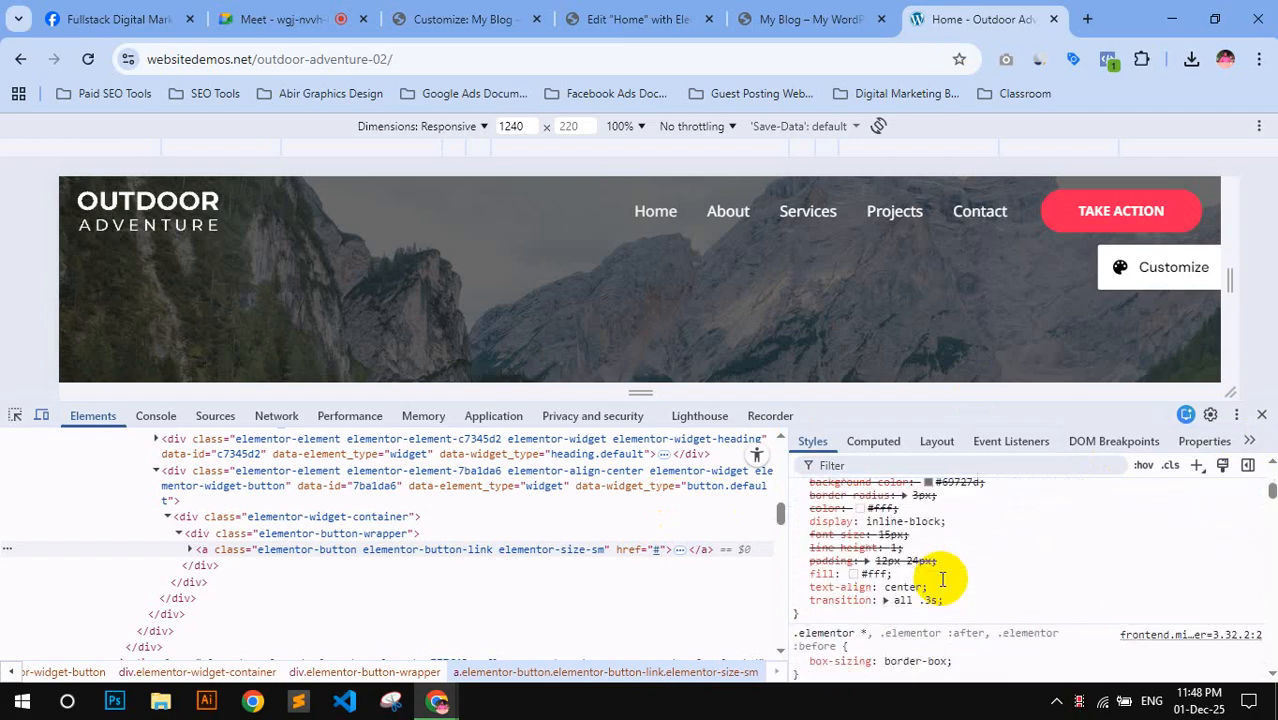
scroll(942, 588, down, 2)
scroll(942, 588, down, 3)
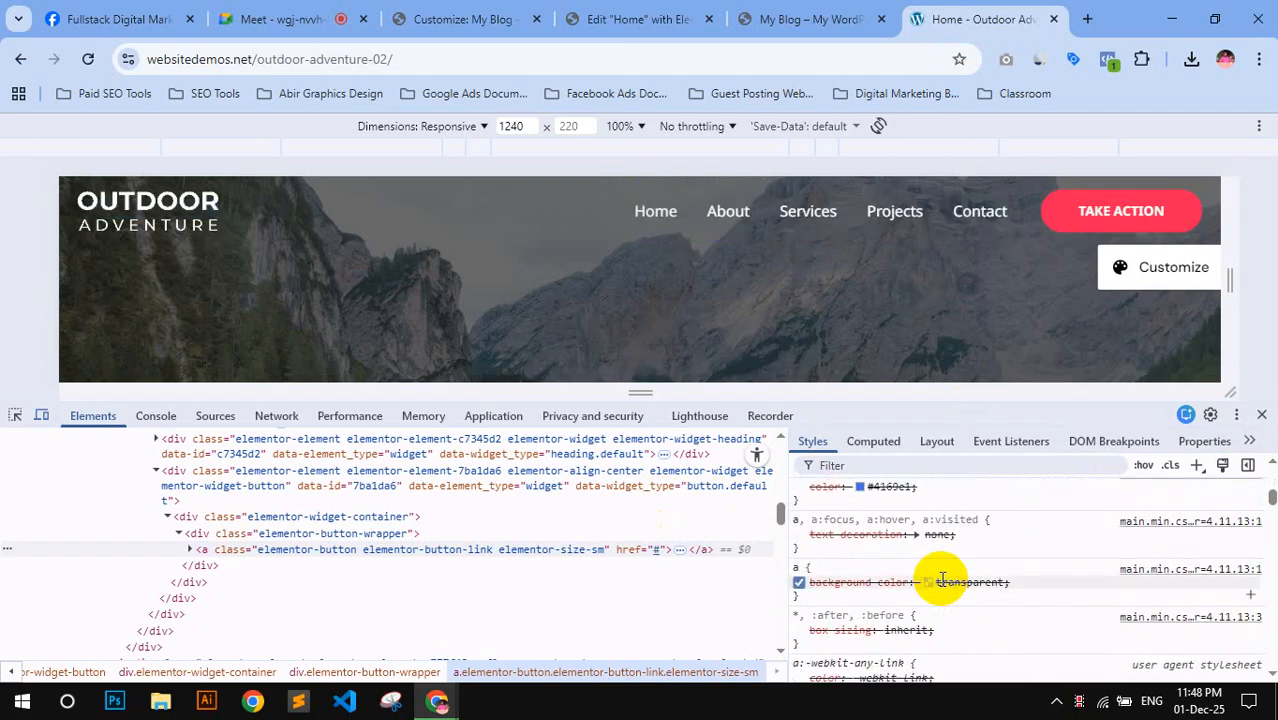
scroll(942, 582, down, 2)
scroll(943, 586, up, 5)
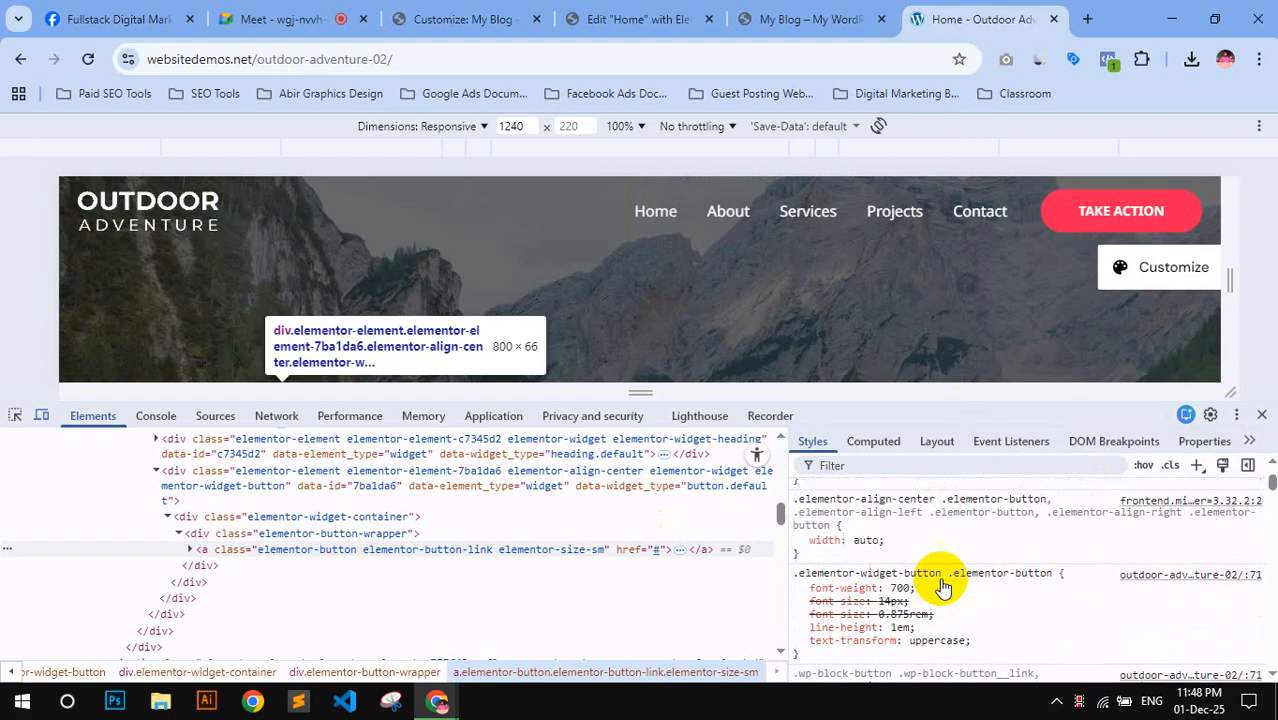
scroll(943, 586, up, 3)
scroll(942, 588, up, 3)
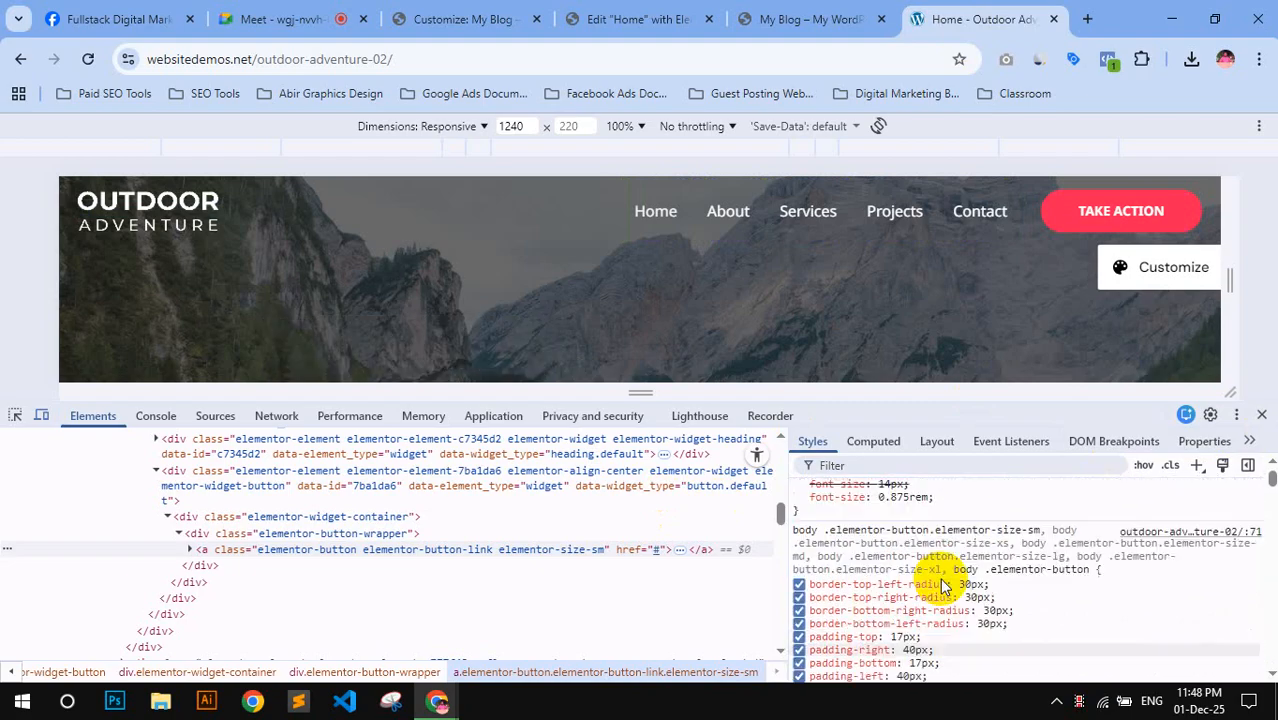
scroll(942, 585, down, 3)
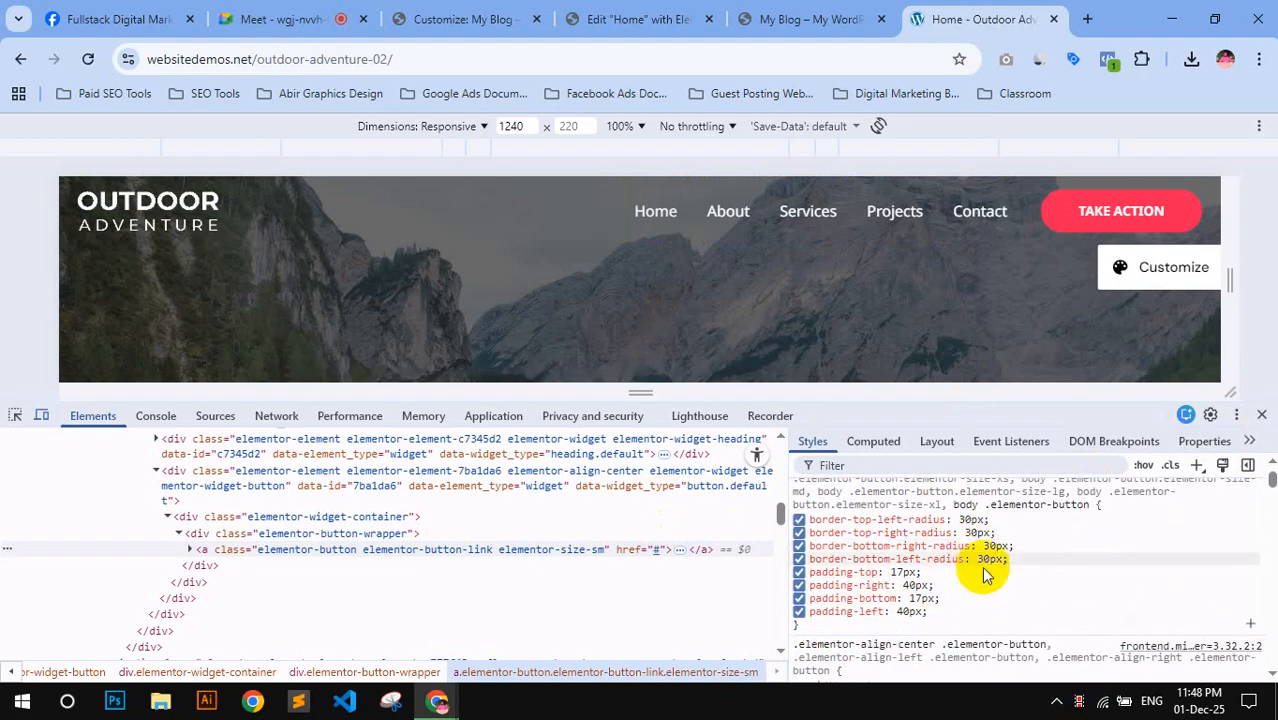
scroll(980, 578, down, 1)
scroll(978, 572, down, 3)
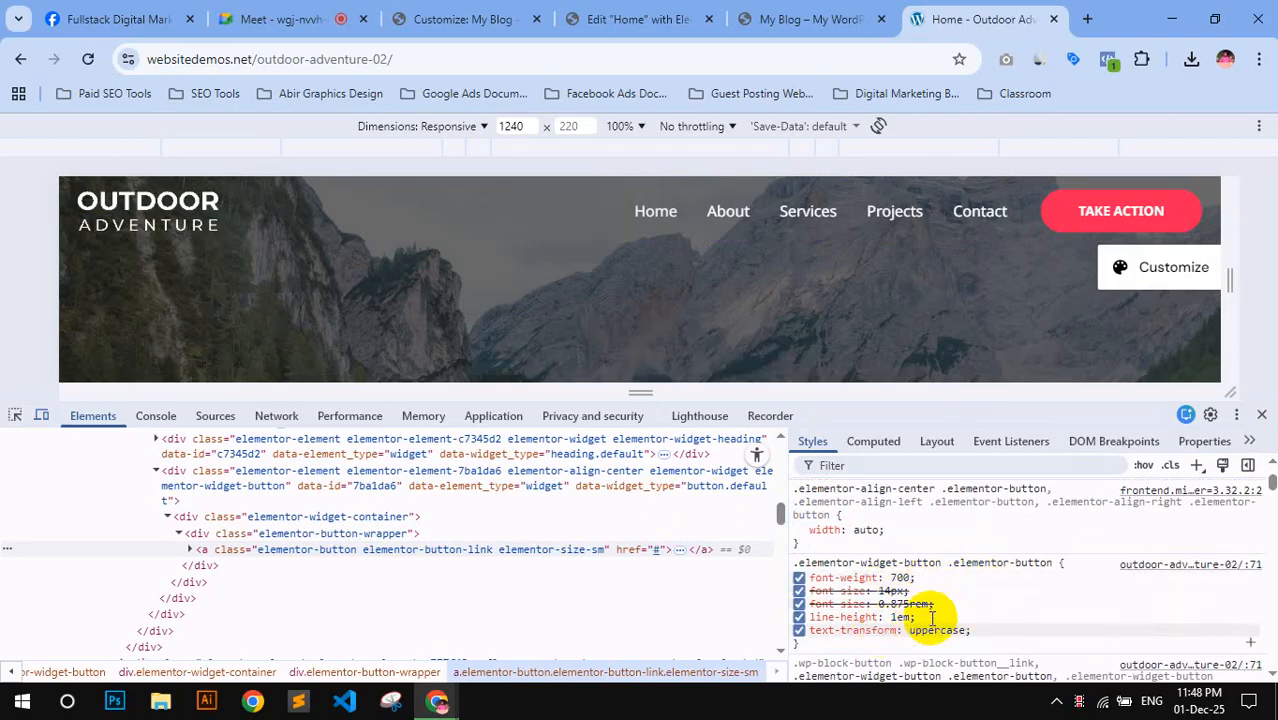
scroll(1040, 575, down, 3)
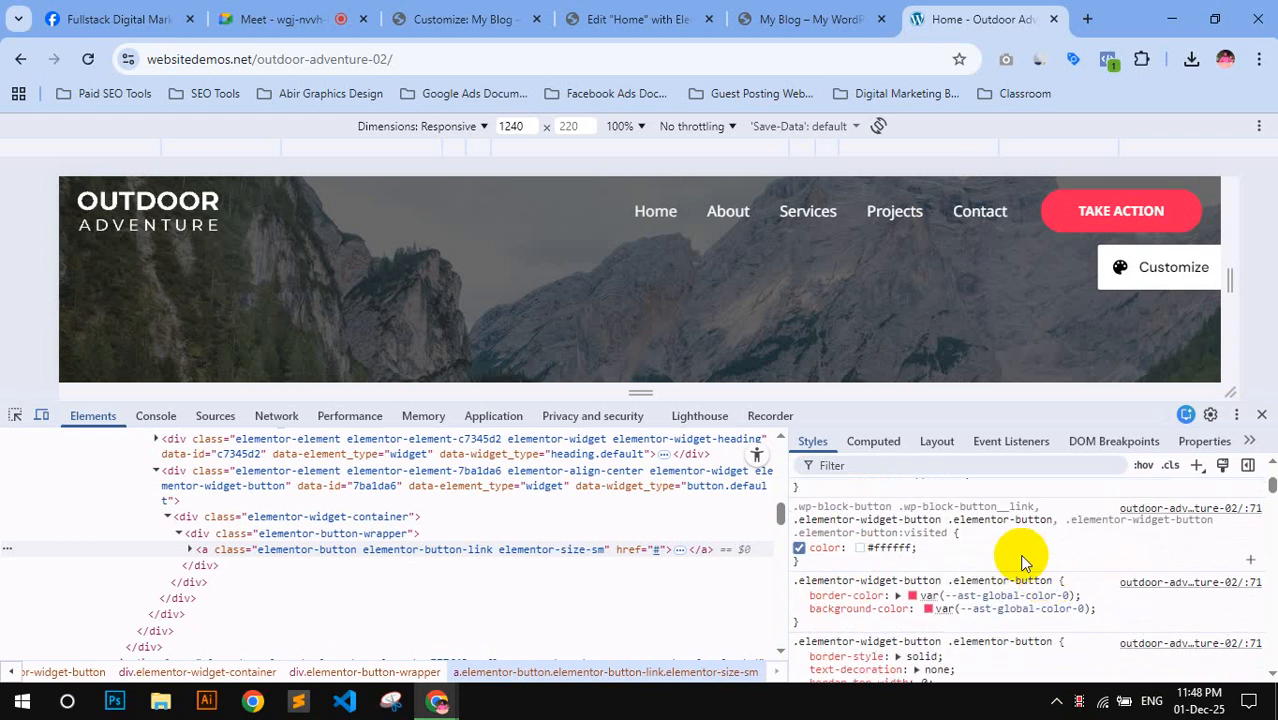
scroll(1014, 557, down, 2)
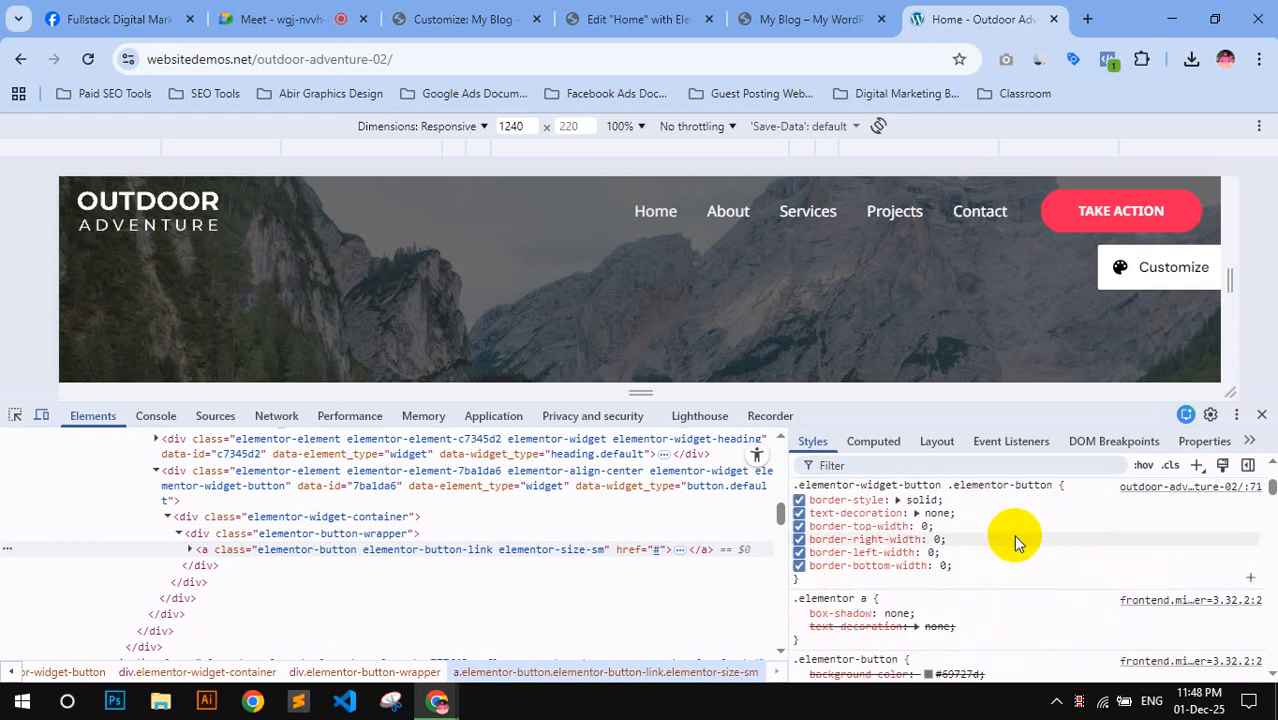
scroll(1015, 540, down, 6)
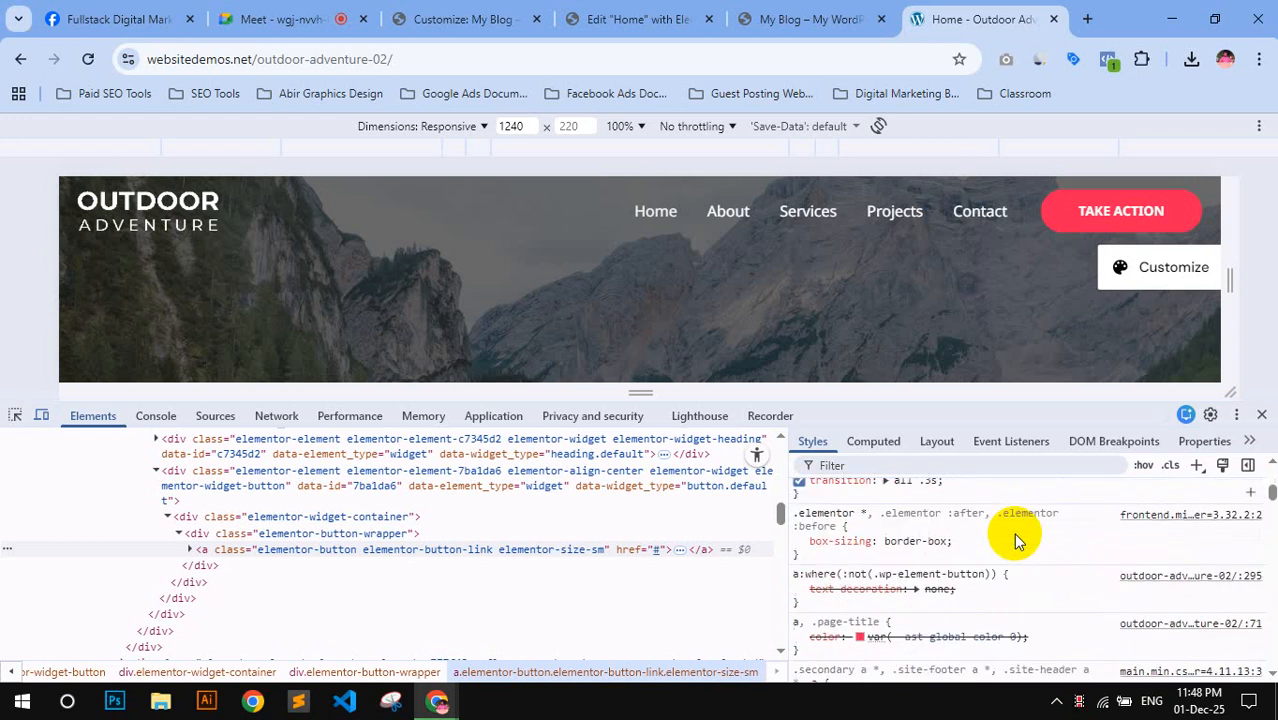
scroll(1013, 533, down, 3)
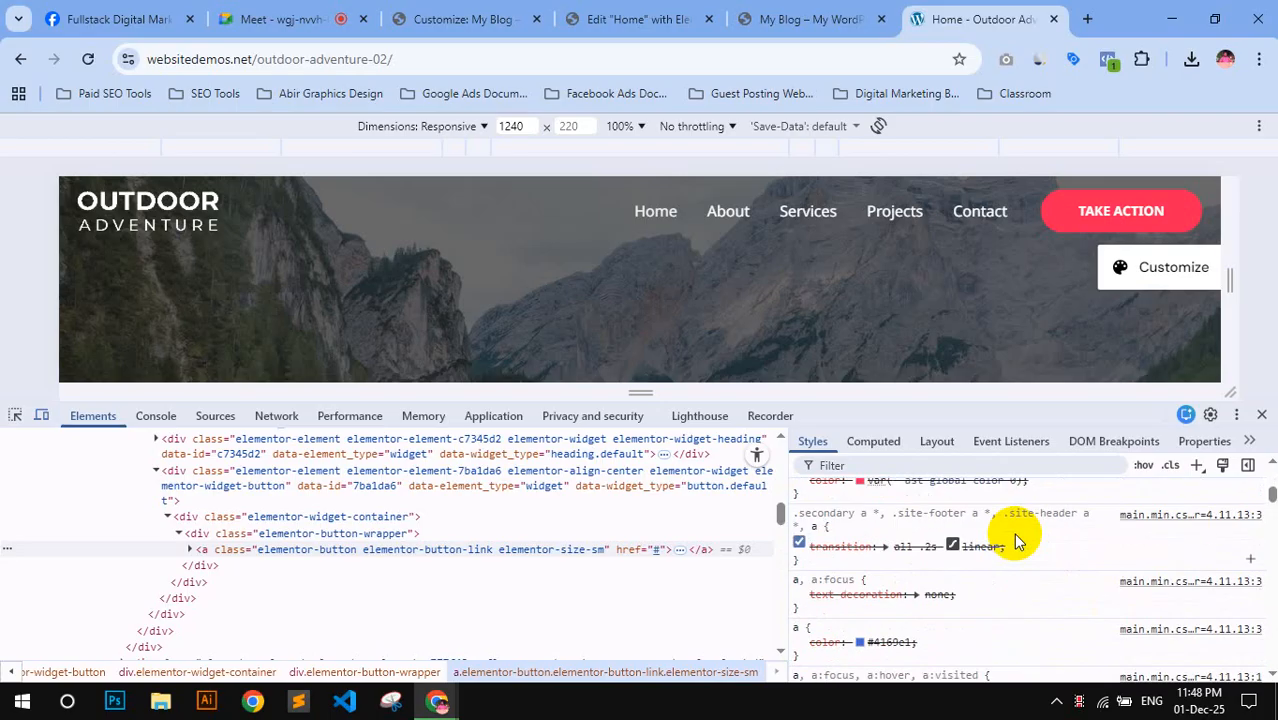
Step: Close DevTools and return to the Elementor Home editor
click(1260, 415)
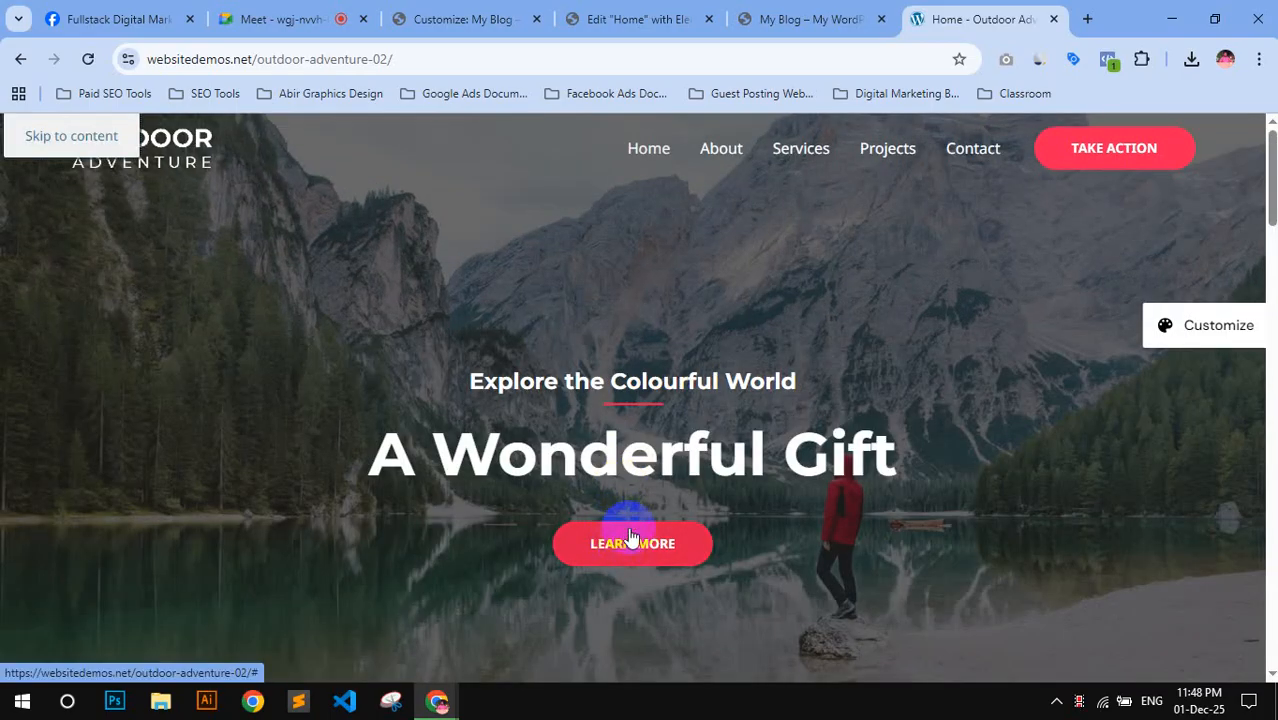
scroll(605, 440, down, 3)
scroll(600, 422, up, 3)
click(620, 10)
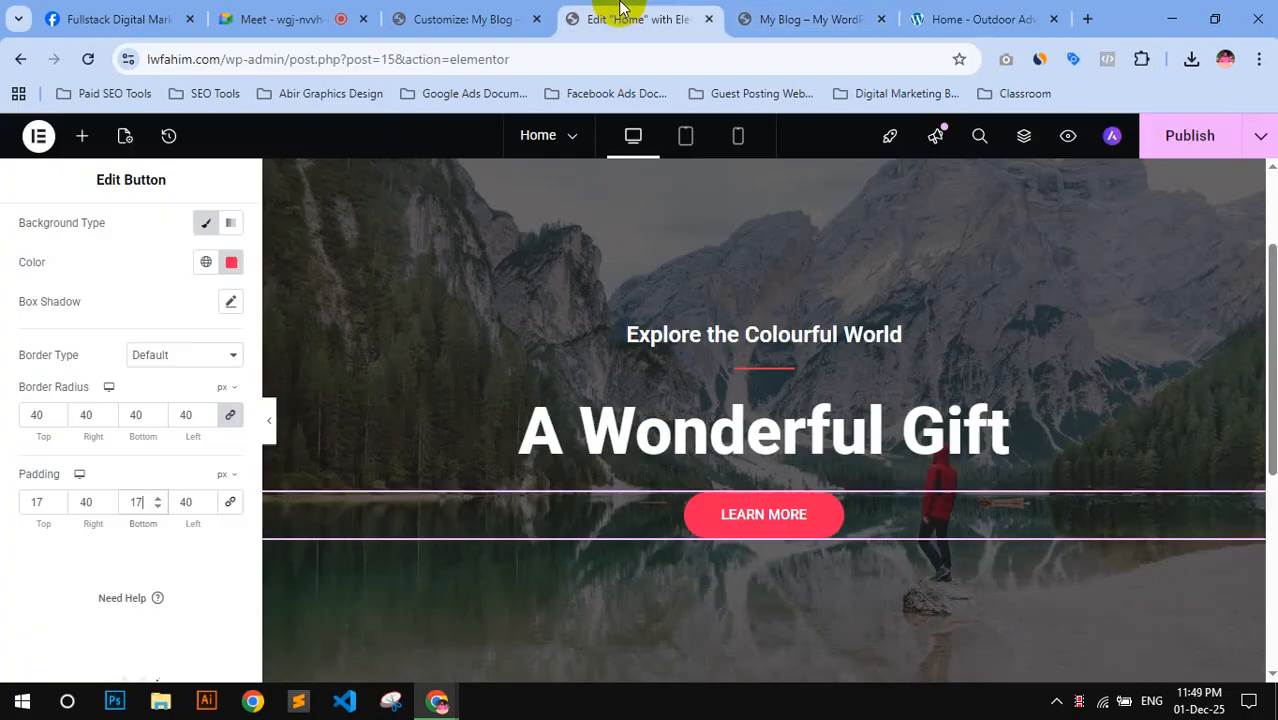
Step: Set the LEARN MORE button's typography line height to 20 px and publish Home
click(470, 18)
click(632, 20)
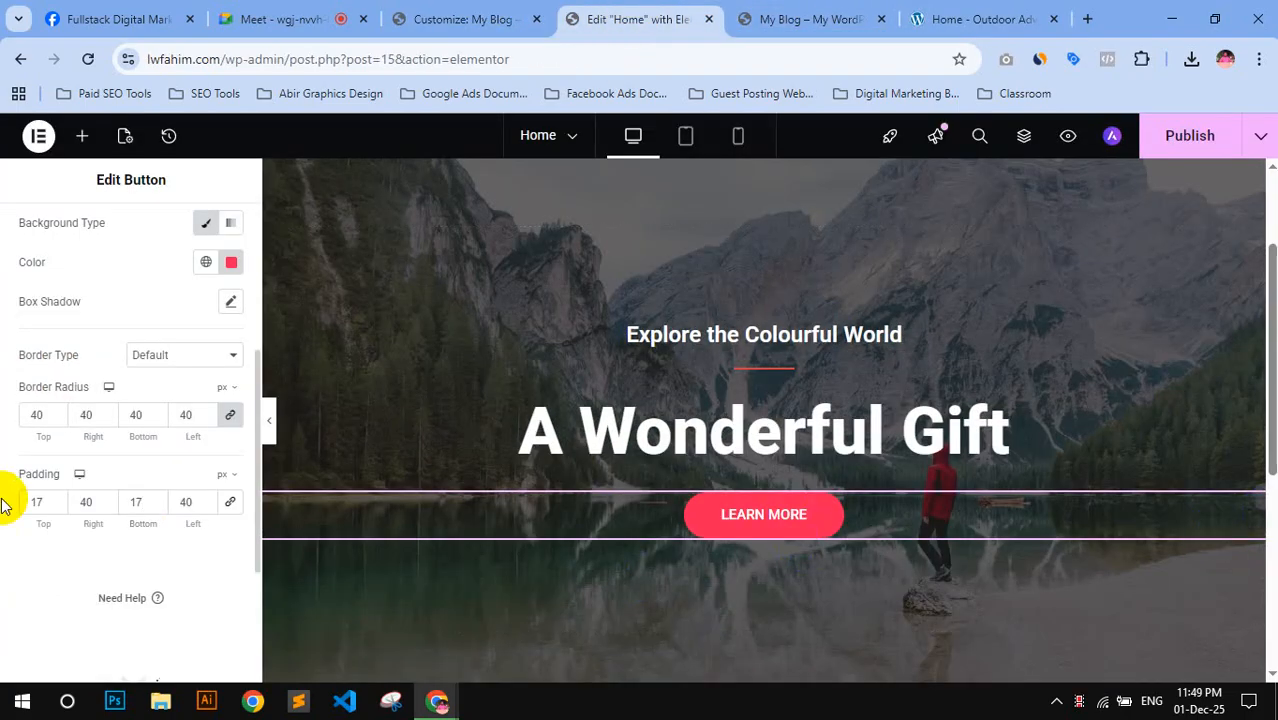
scroll(109, 356, up, 2)
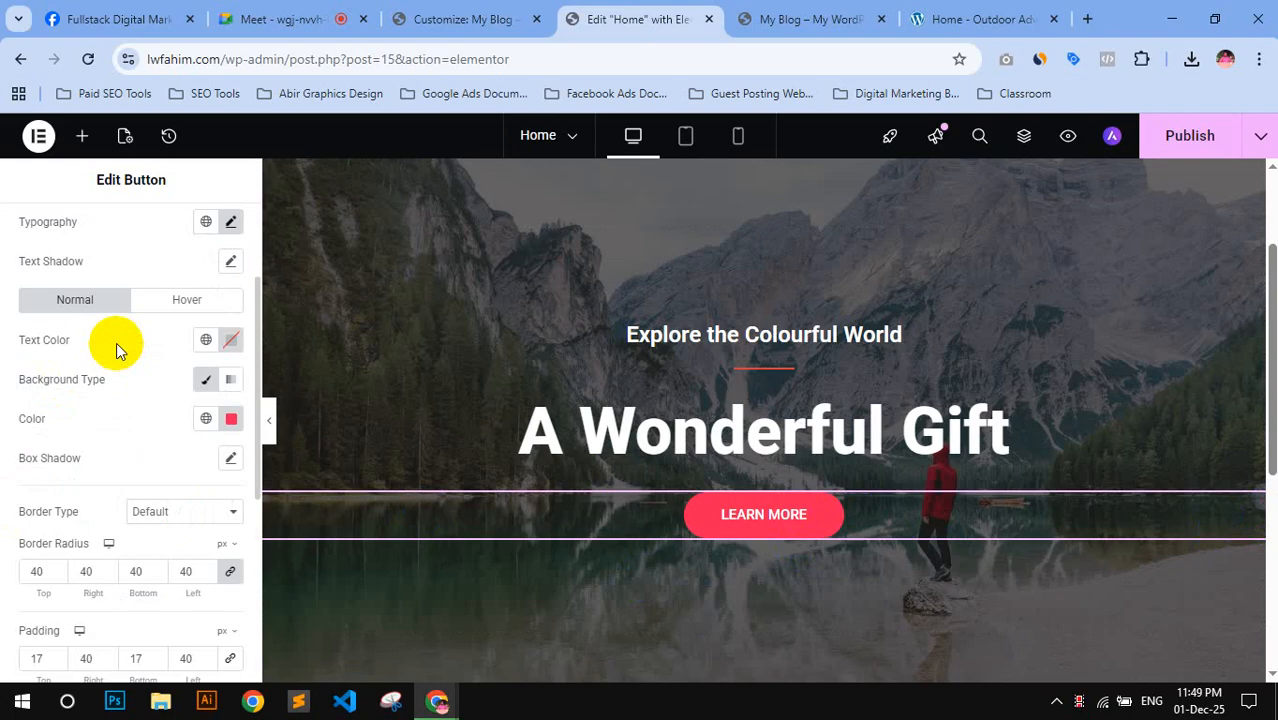
scroll(108, 365, up, 2)
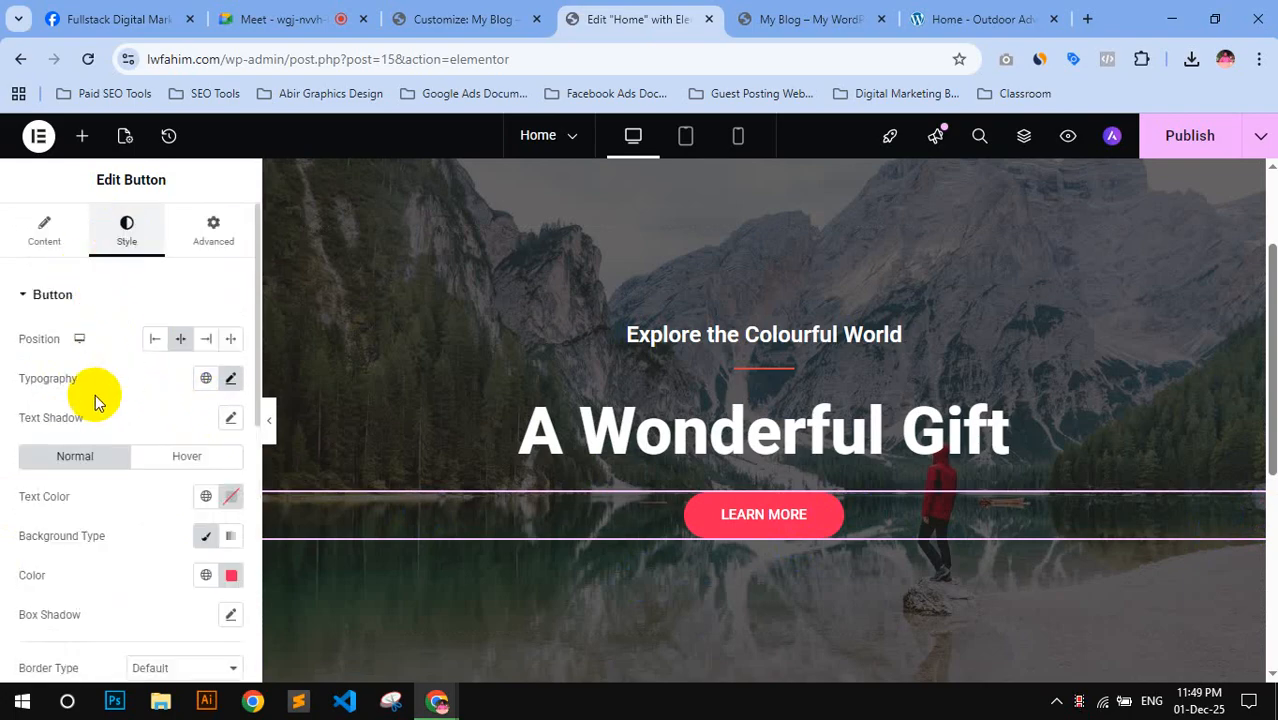
click(231, 378)
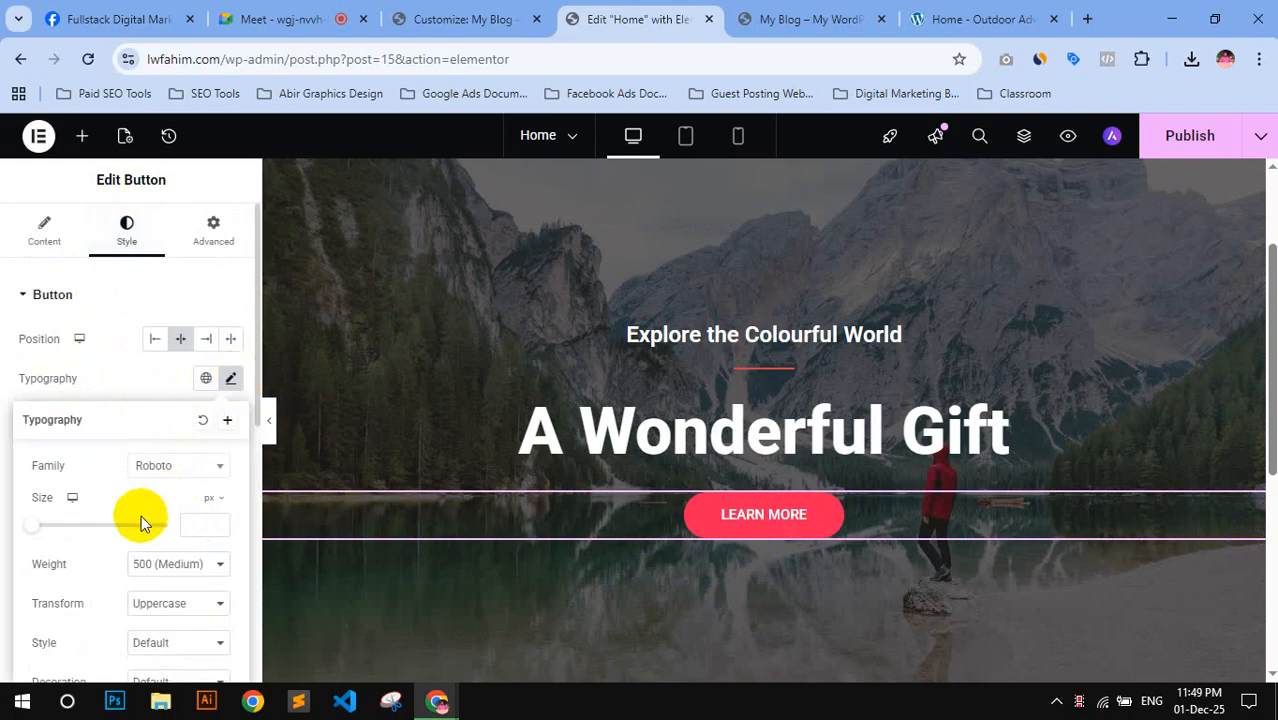
scroll(141, 515, down, 2)
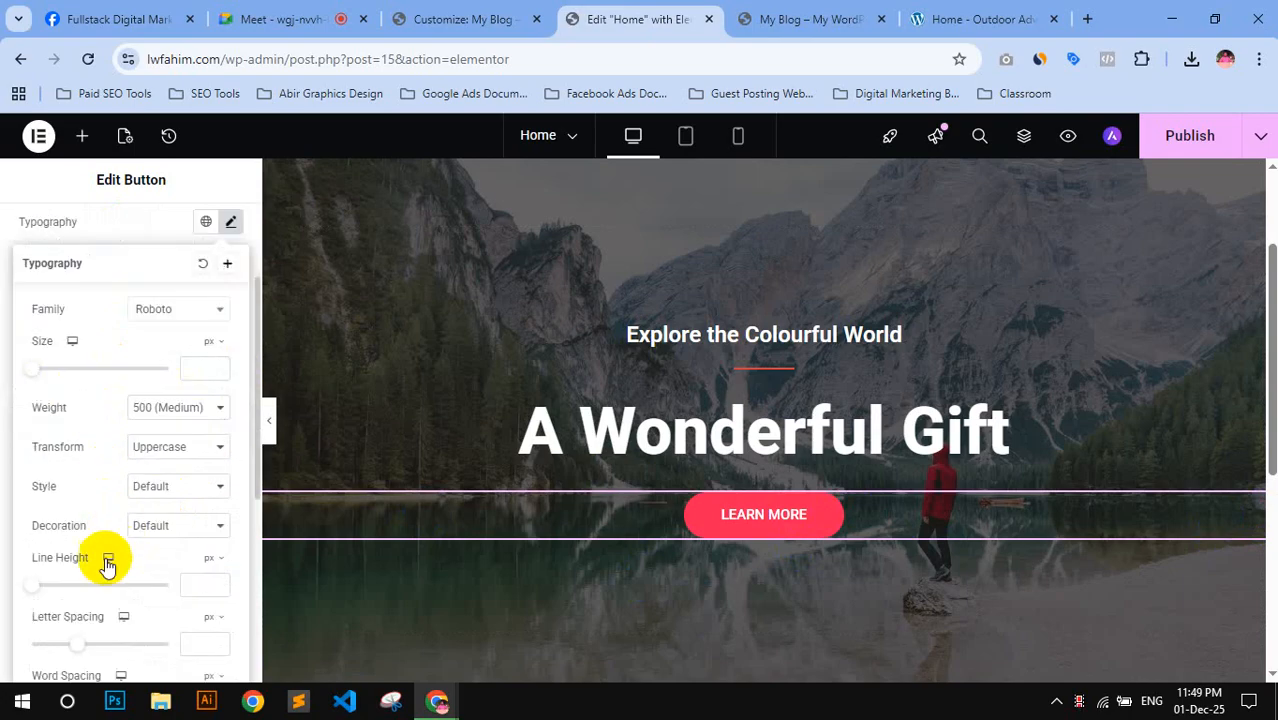
scroll(90, 578, down, 2)
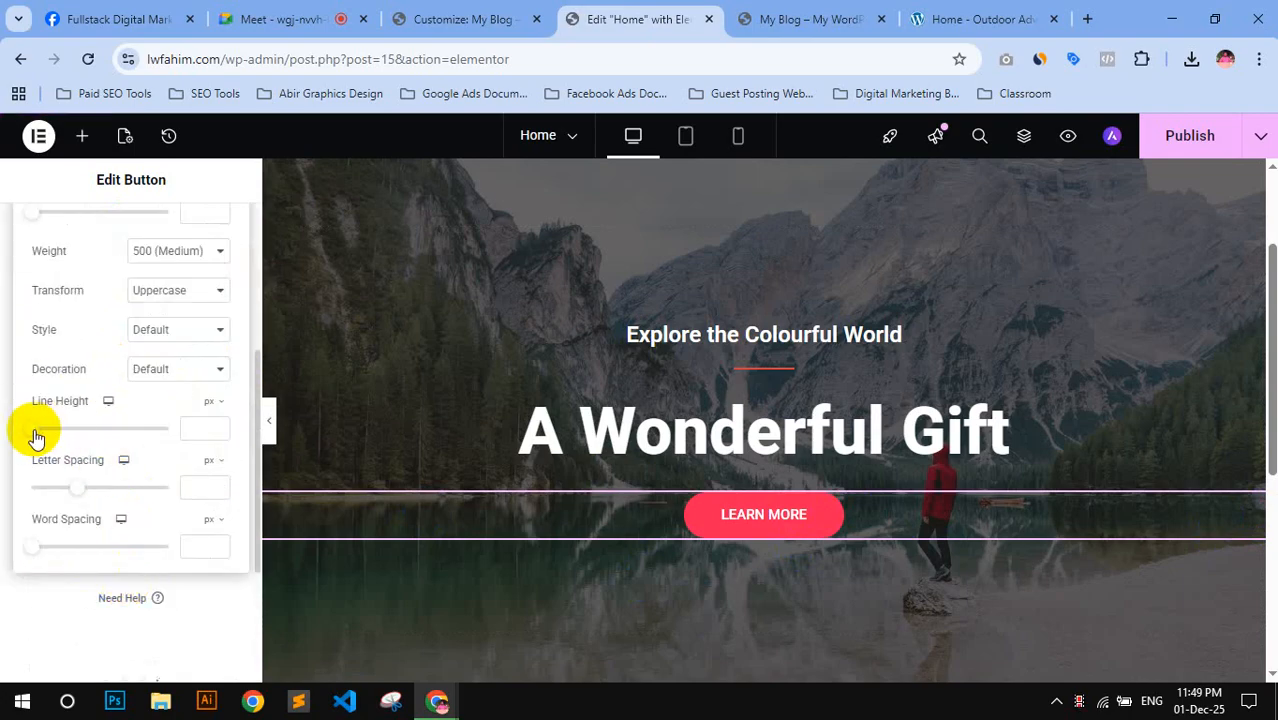
drag(34, 428, 60, 436)
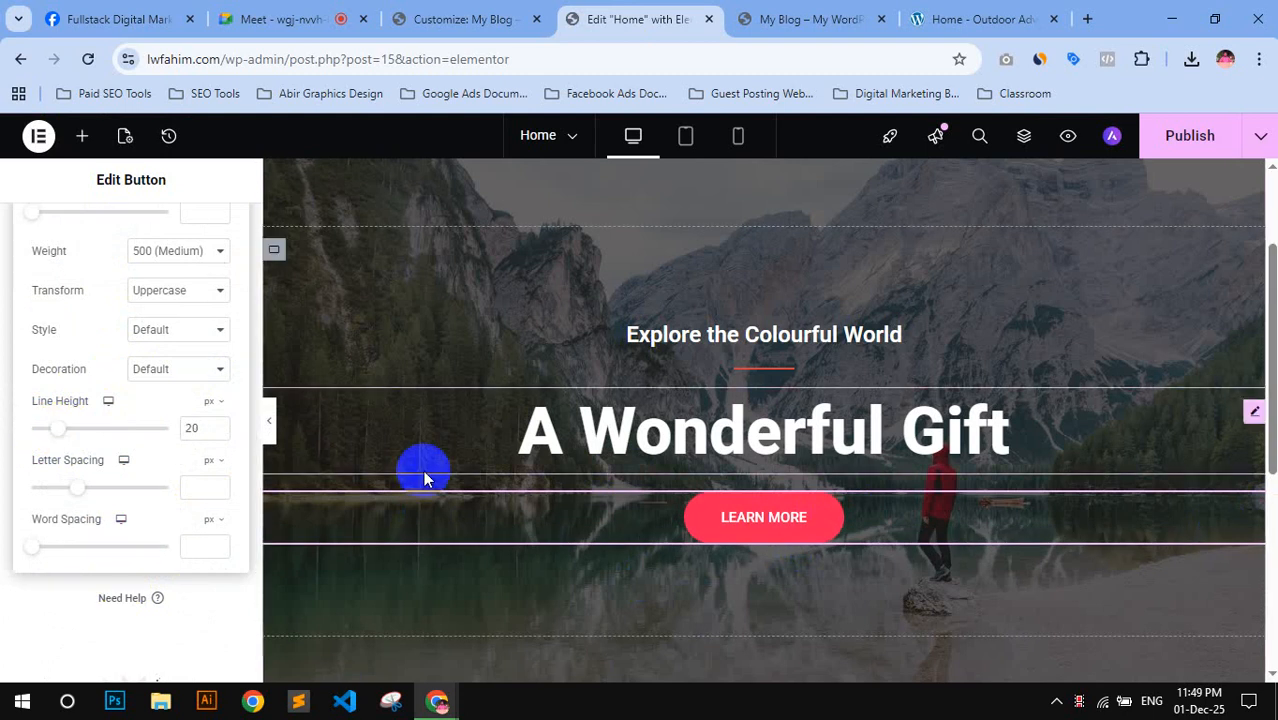
click(1178, 140)
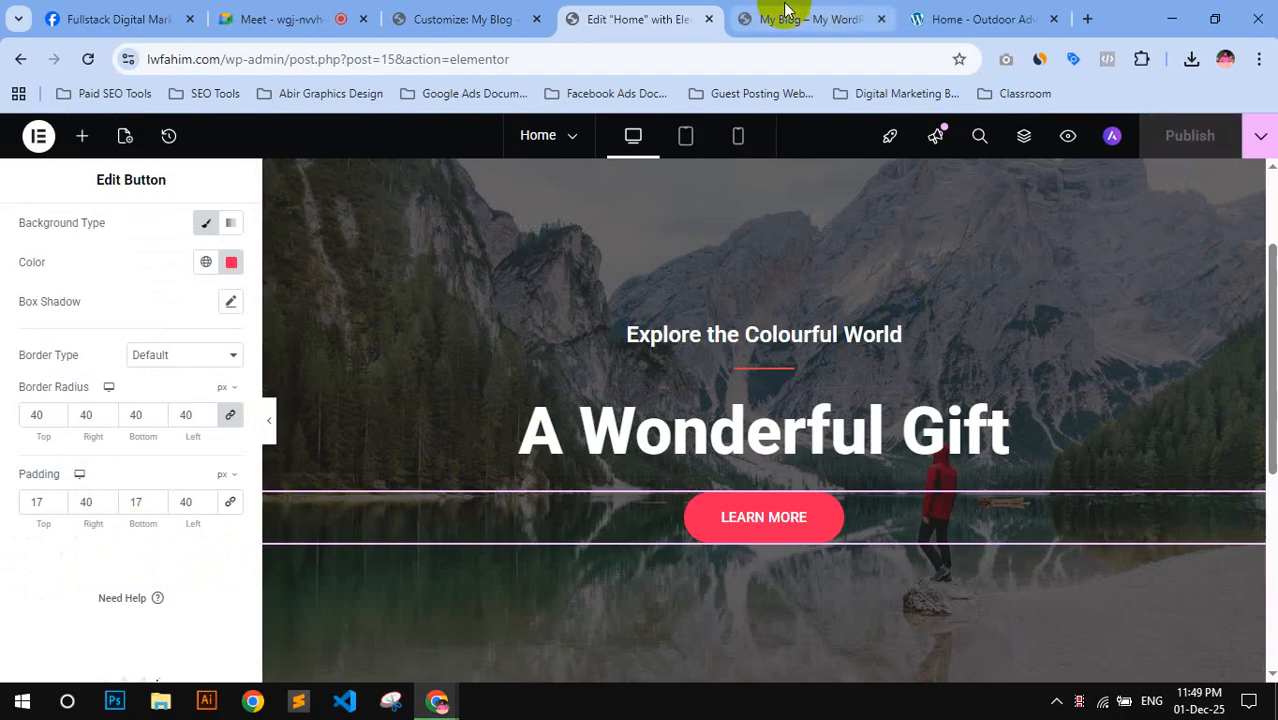
scroll(760, 332, up, 2)
scroll(760, 332, down, 2)
scroll(760, 332, up, 2)
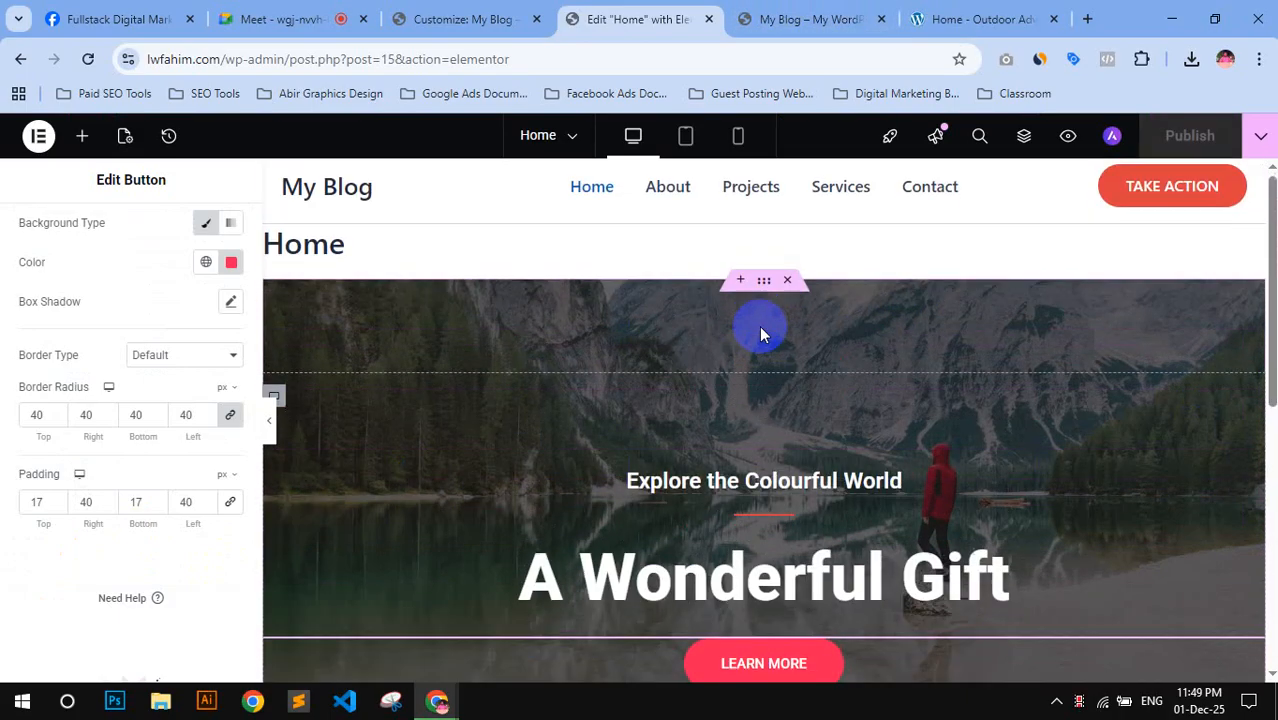
scroll(760, 336, down, 2)
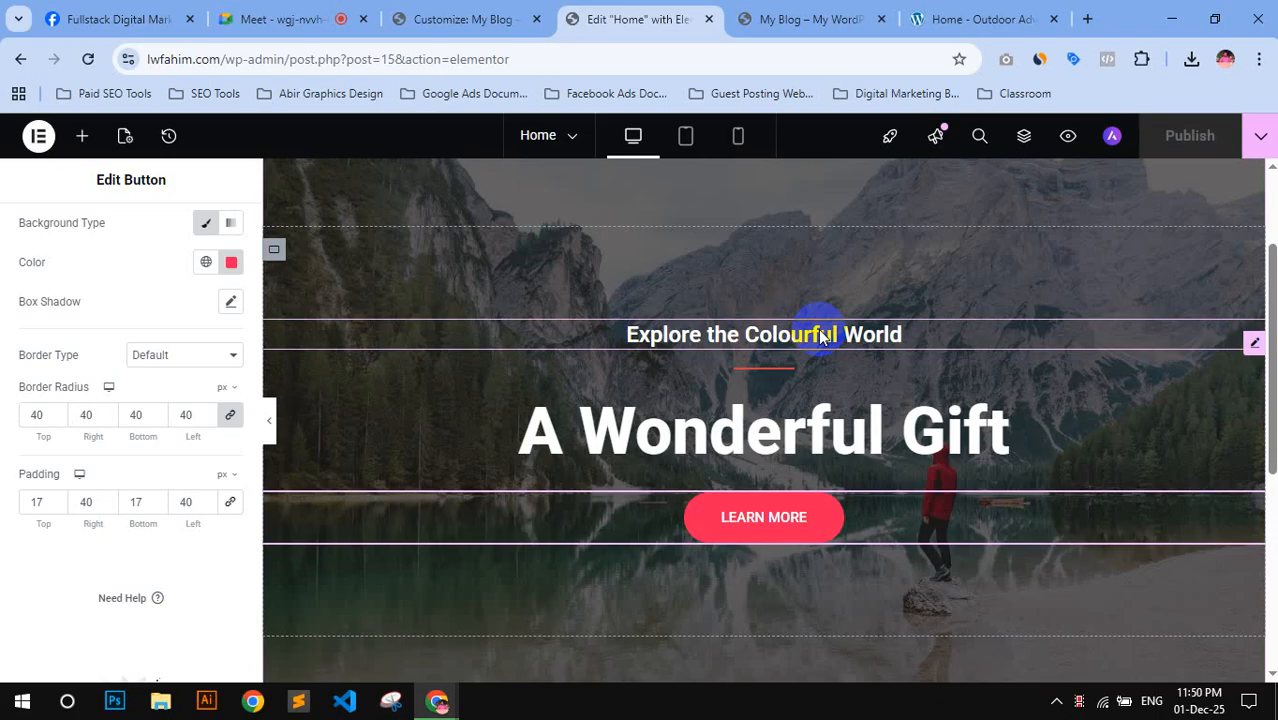
scroll(34, 277, up, 4)
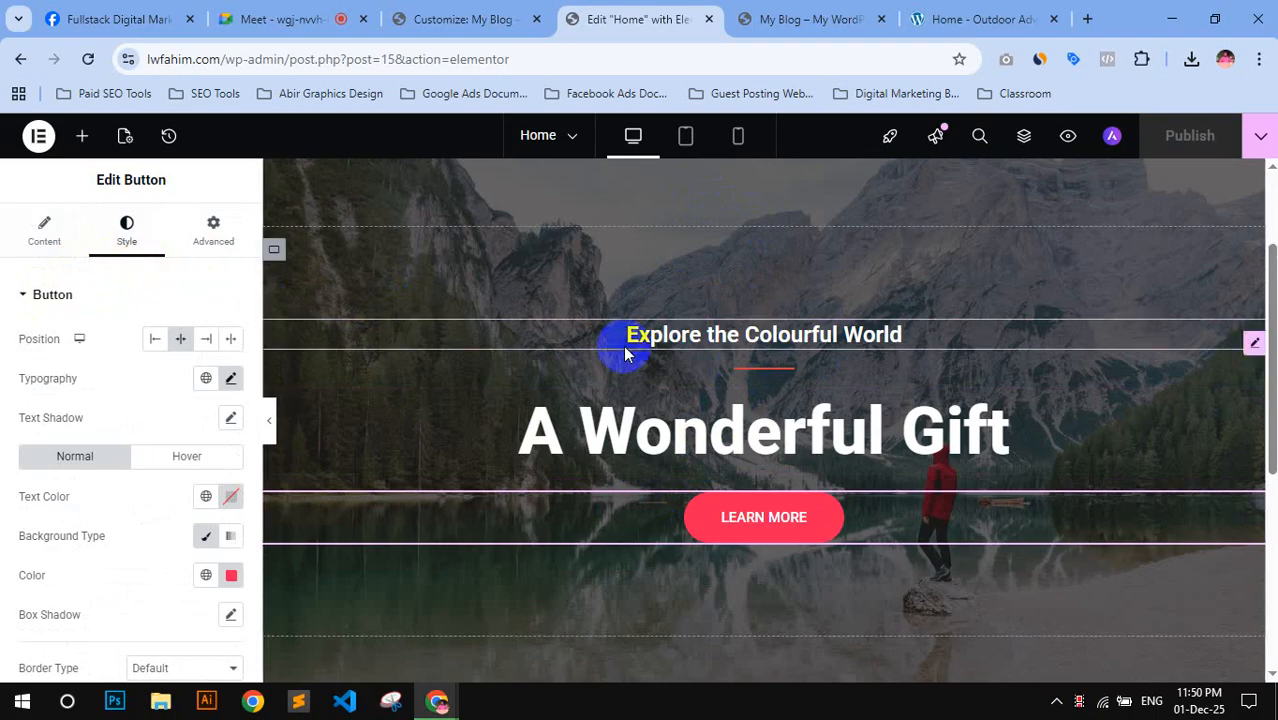
scroll(706, 380, down, 2)
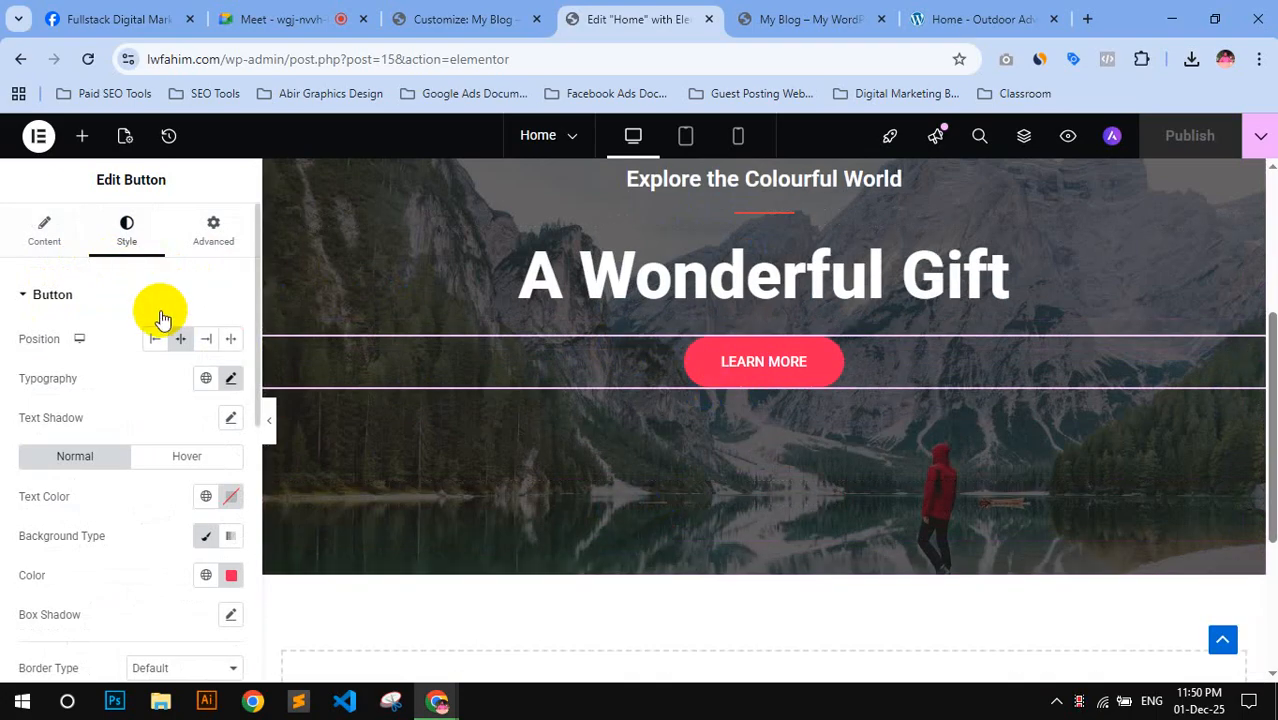
scroll(556, 351, up, 3)
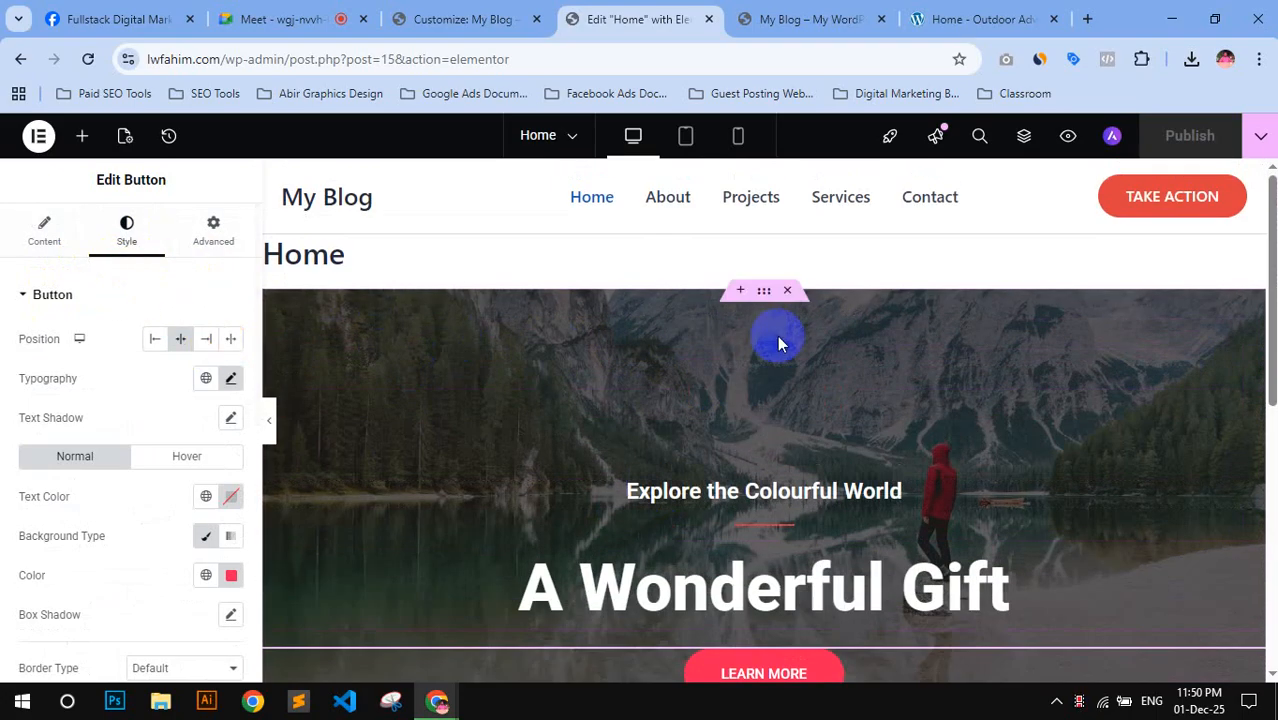